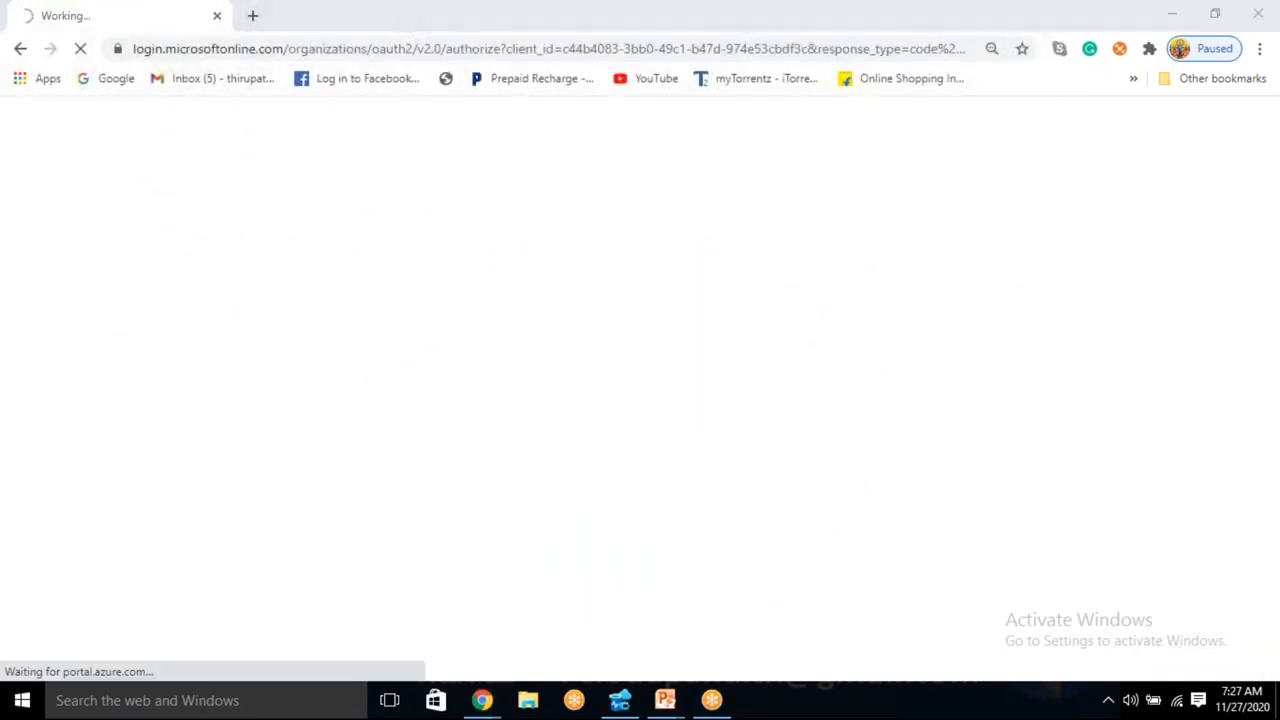
Open portal.azure.com in three additional browser tabs
click(252, 18)
text(po)
key(Return)
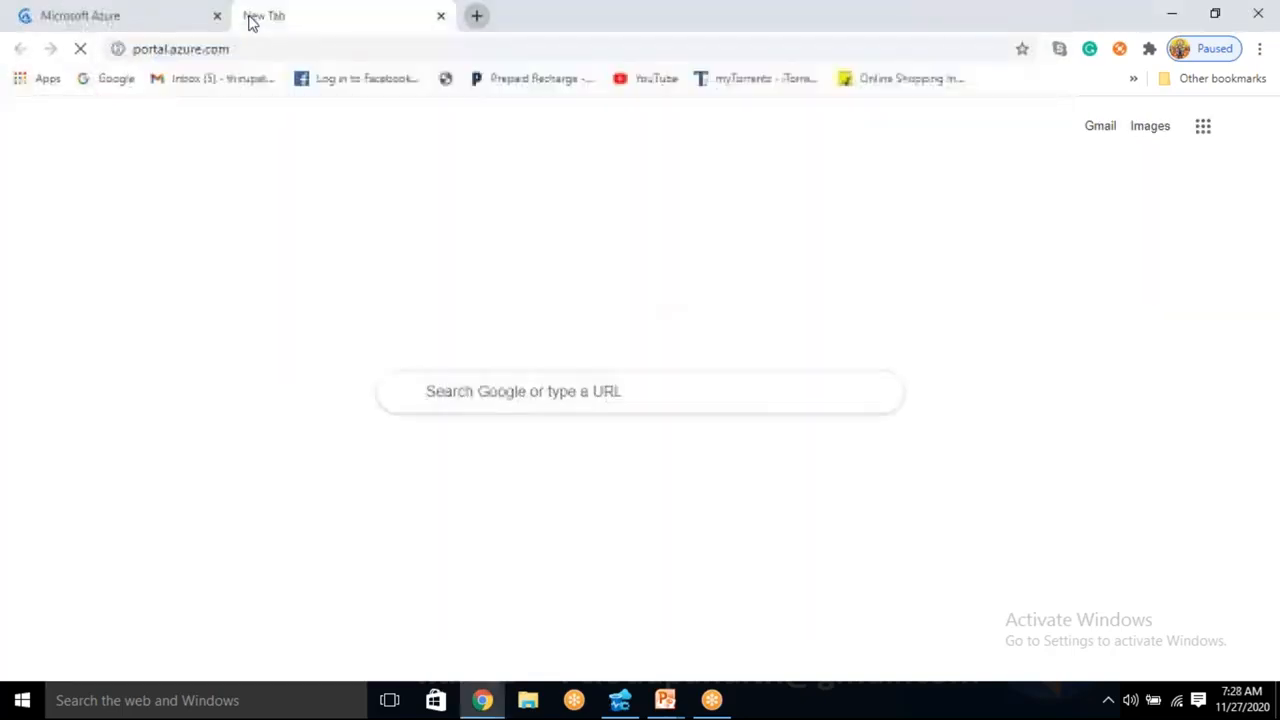
click(477, 16)
text(portal.azure.com)
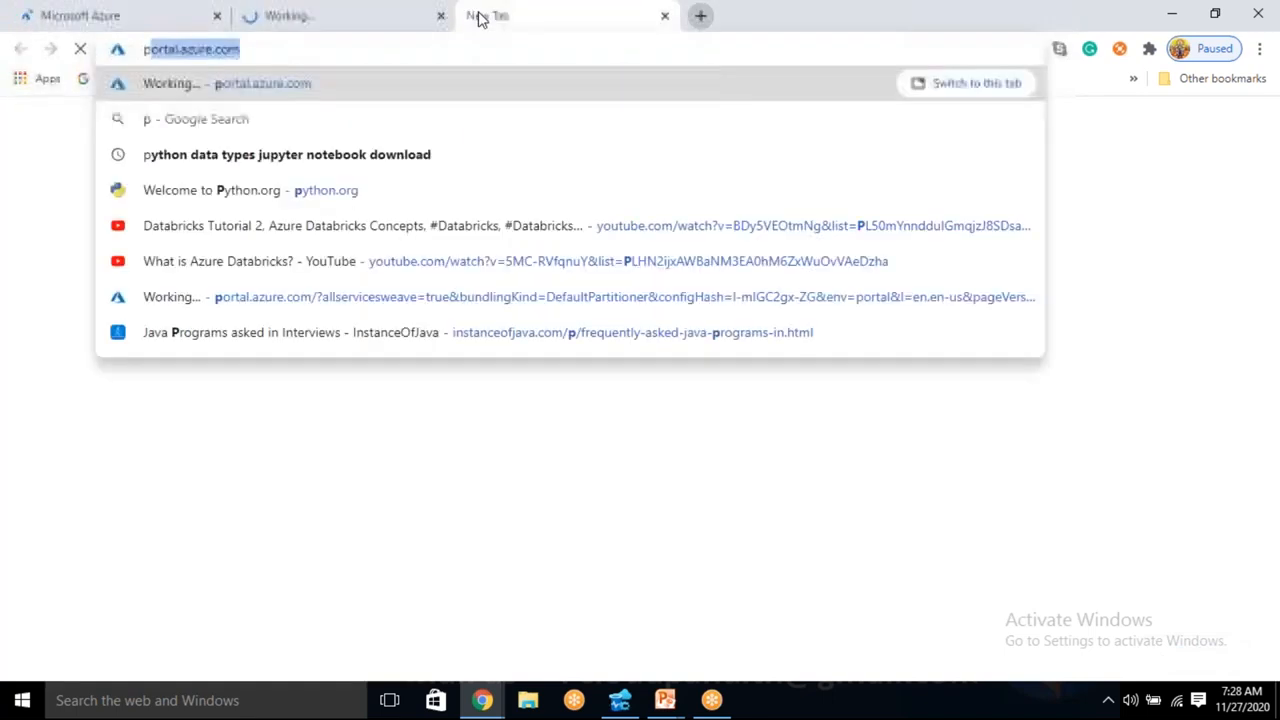
key(Return)
click(701, 16)
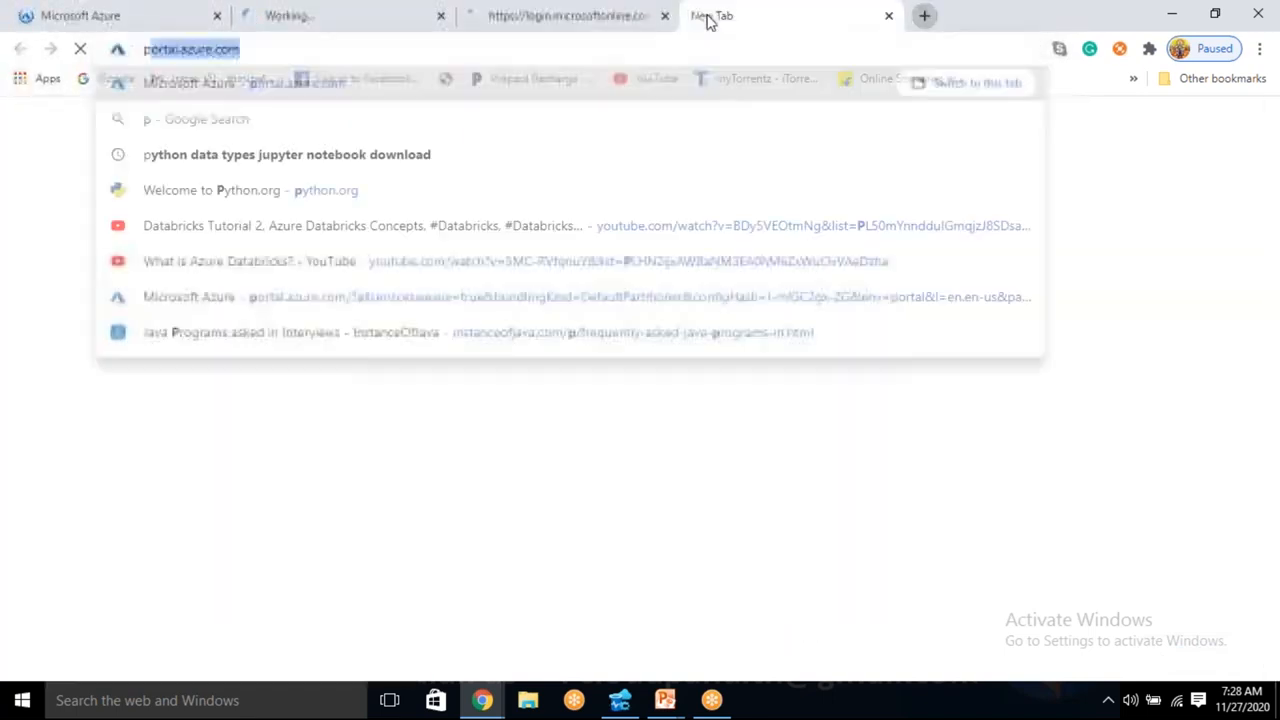
text(po)
key(Return)
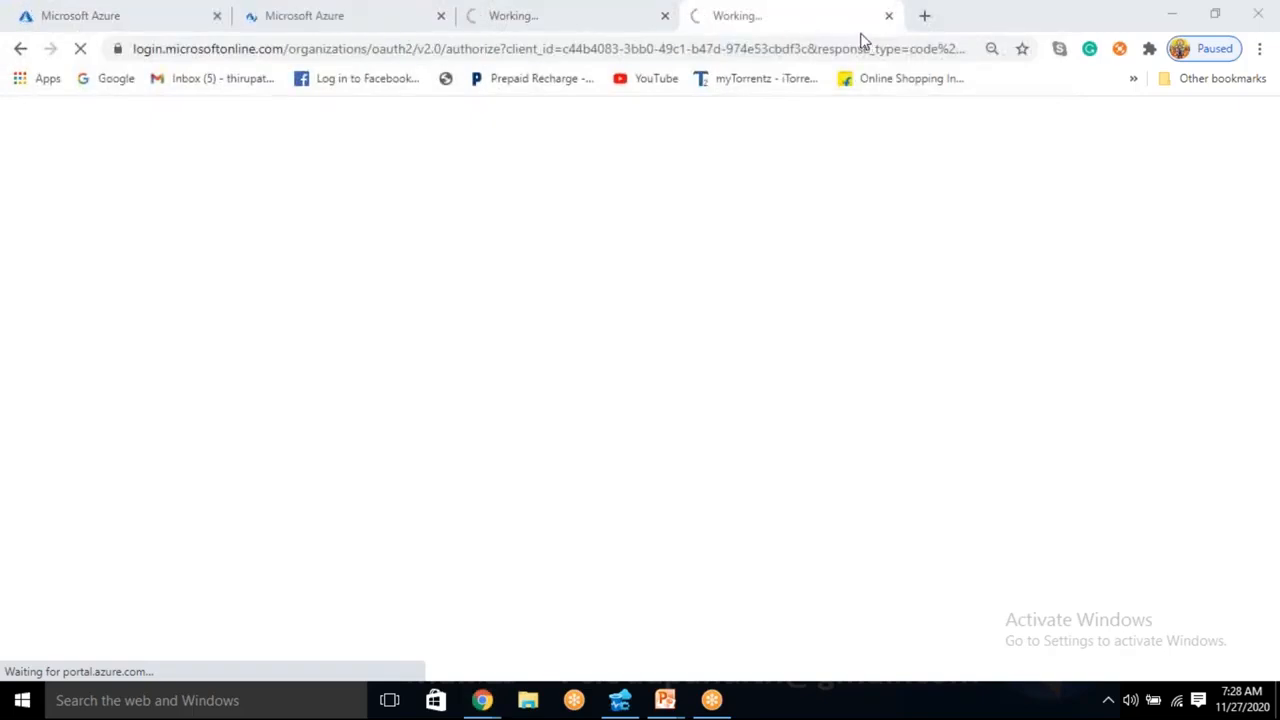
Start creating a new SQL database from the Azure portal in the first browser tab
click(153, 10)
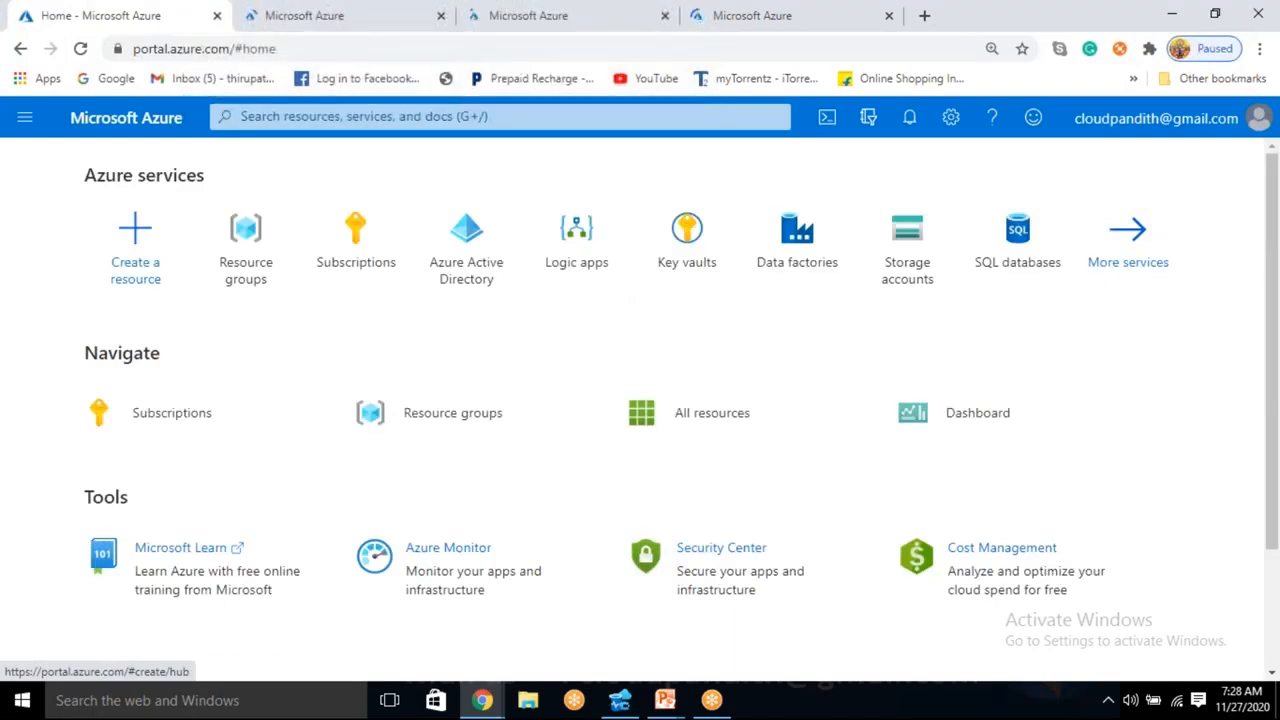
click(1020, 245)
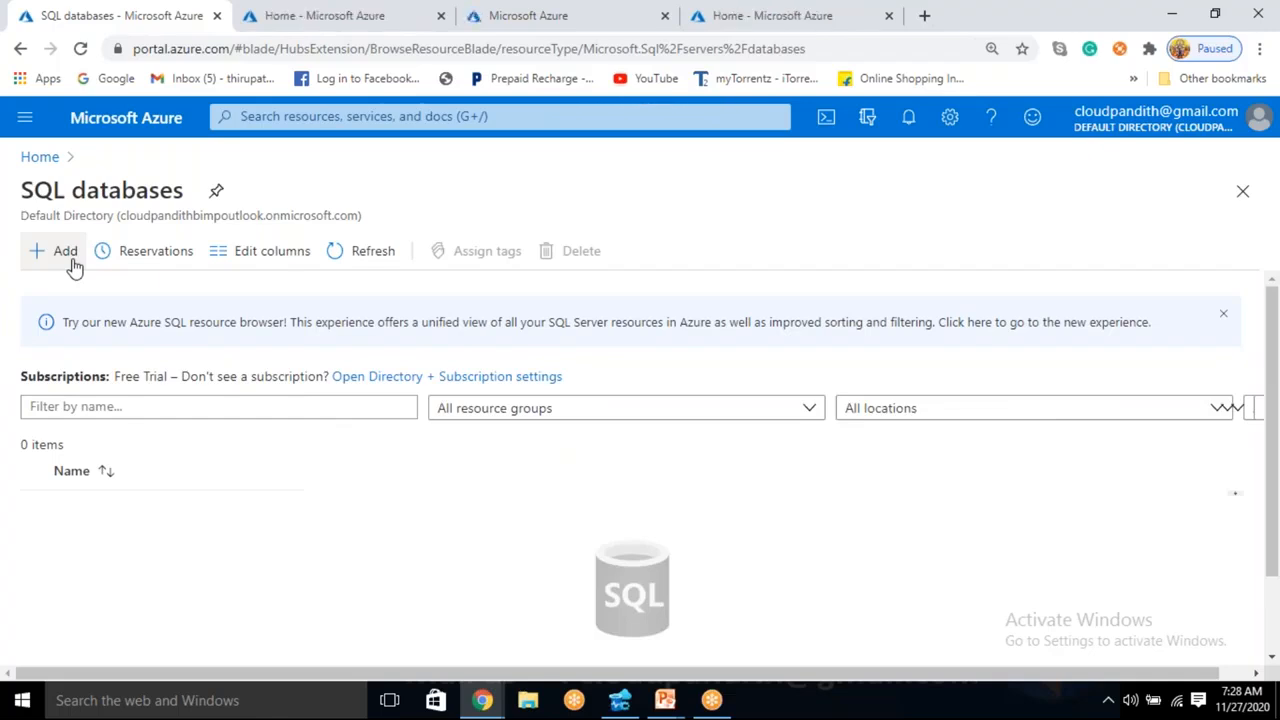
click(71, 260)
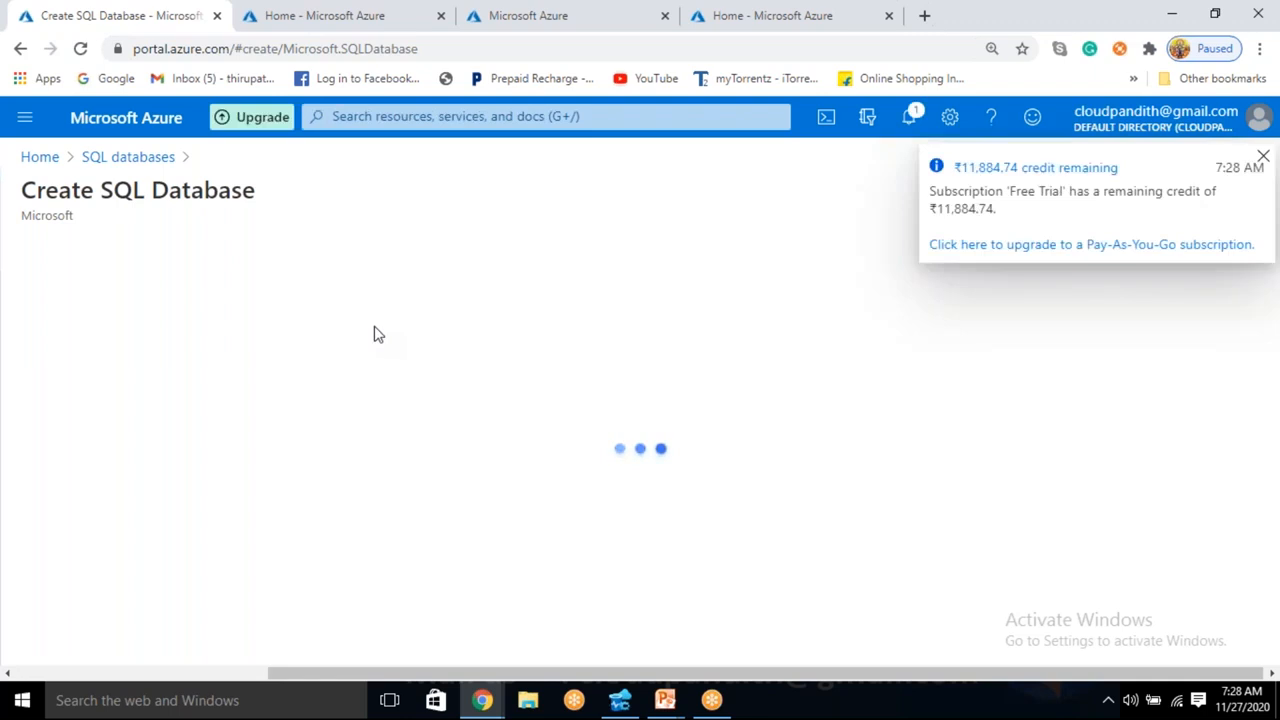
Create a new resource group named cloudpandith-BI-Master-Program for the SQL database
scroll(365, 372, down, 2)
scroll(365, 372, down, 1)
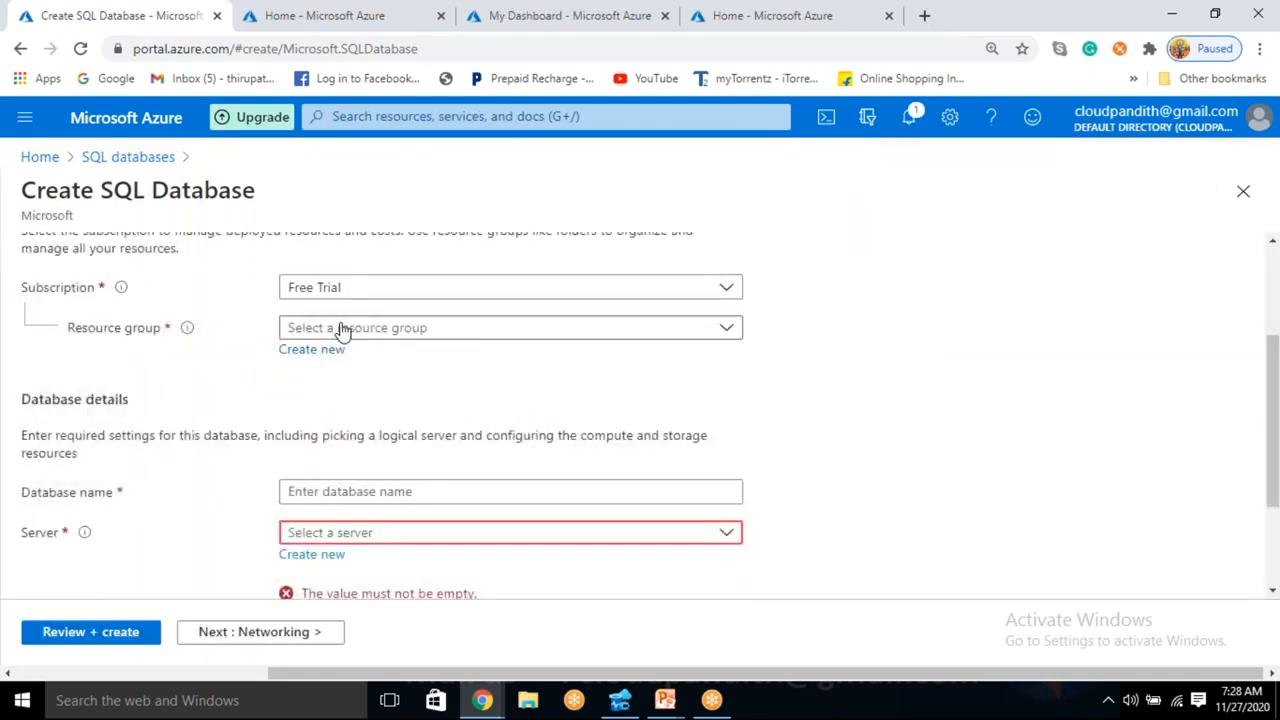
click(343, 331)
click(193, 386)
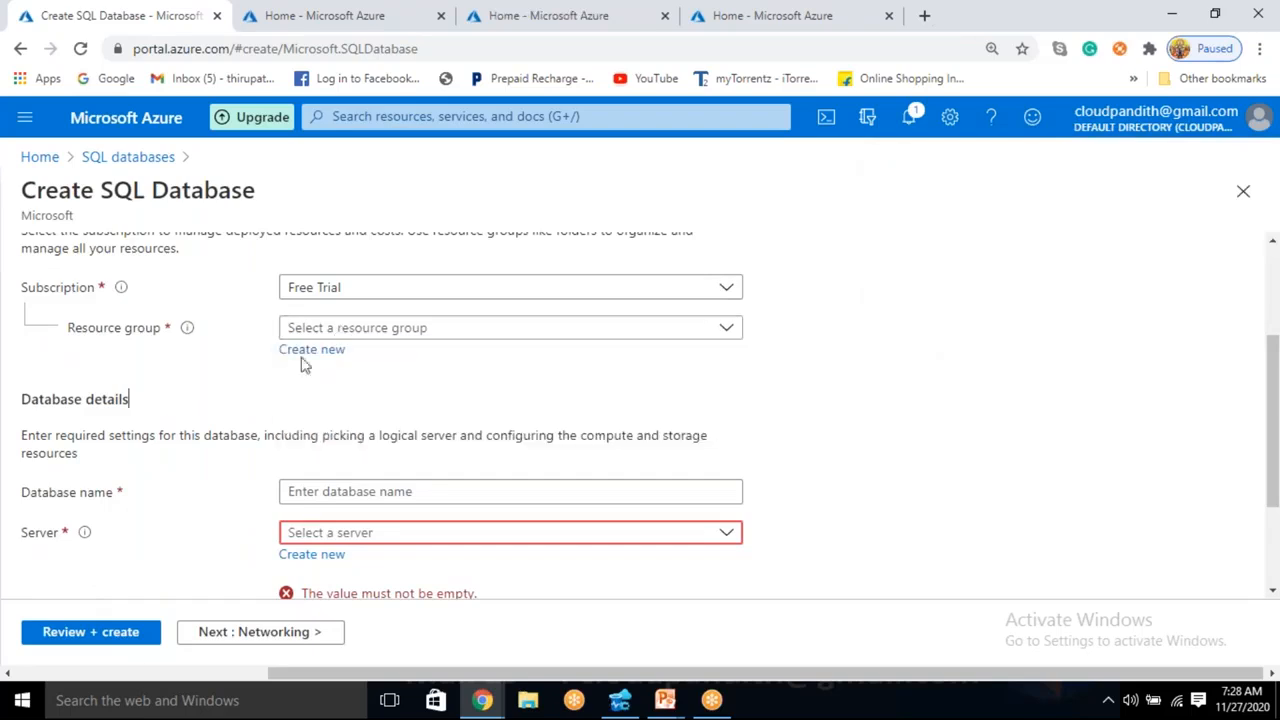
click(312, 351)
text(cloud)
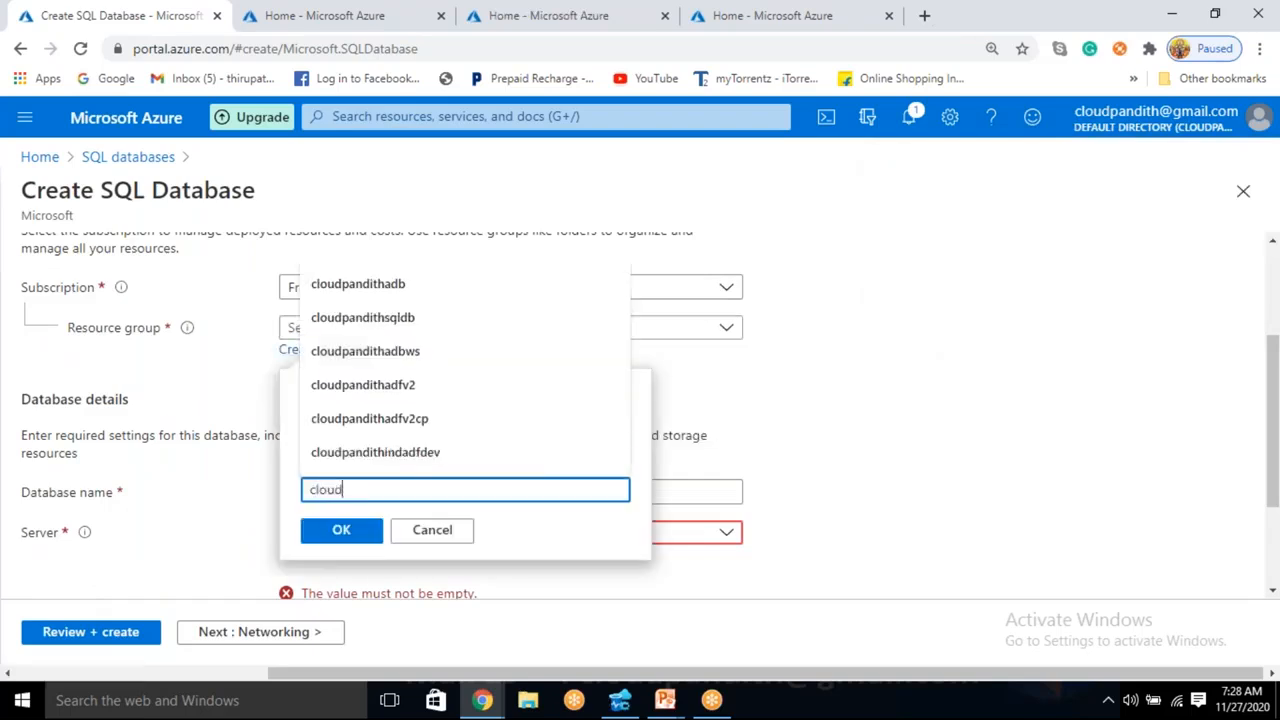
text(pandith-B)
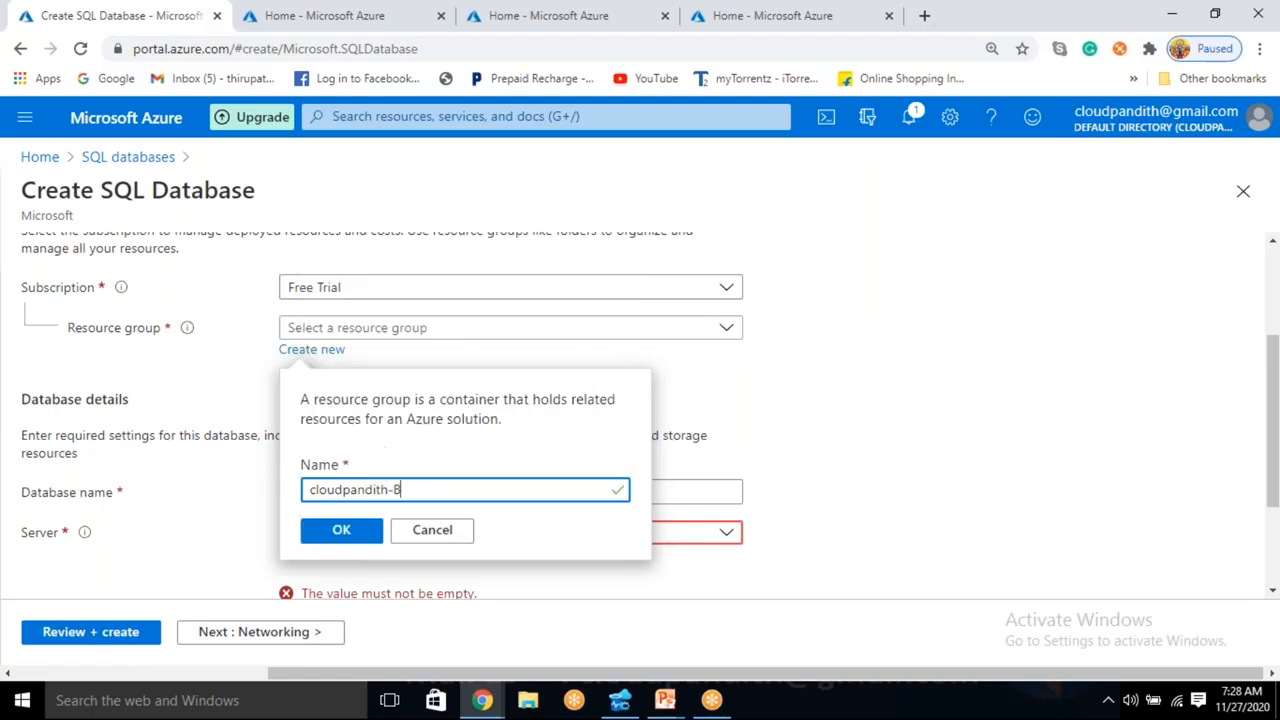
text(I-Master-Program)
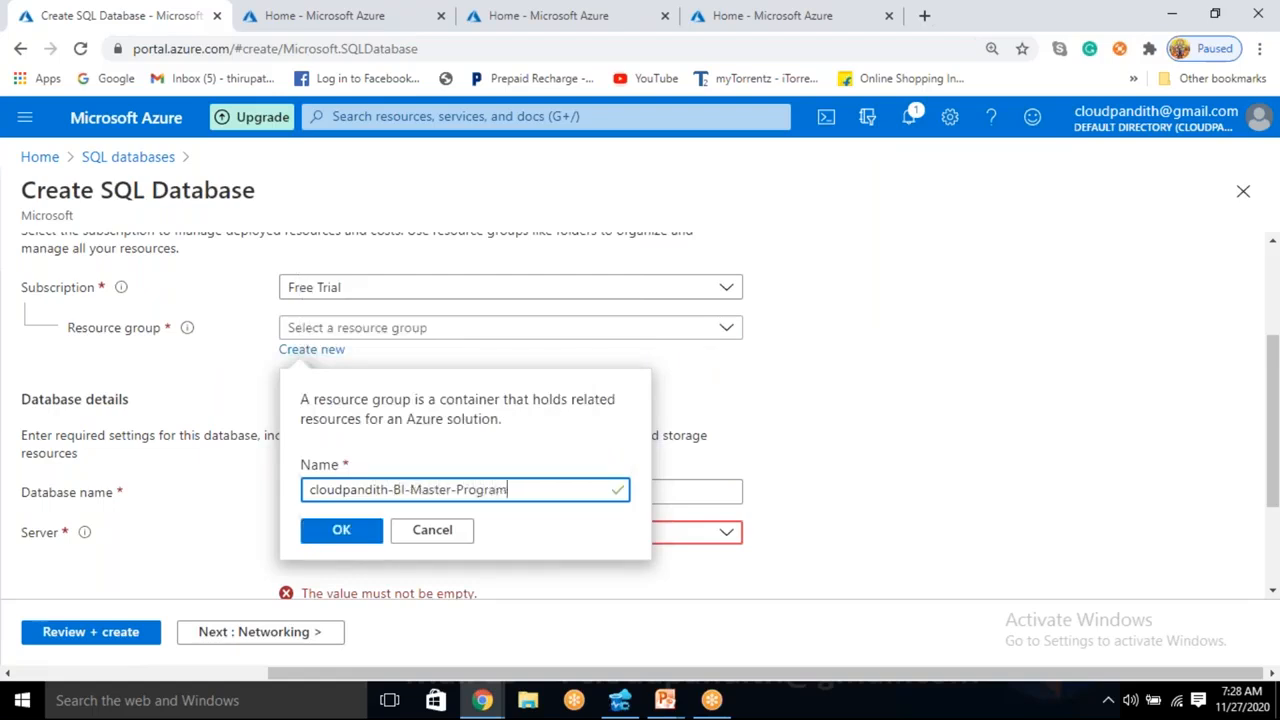
click(345, 535)
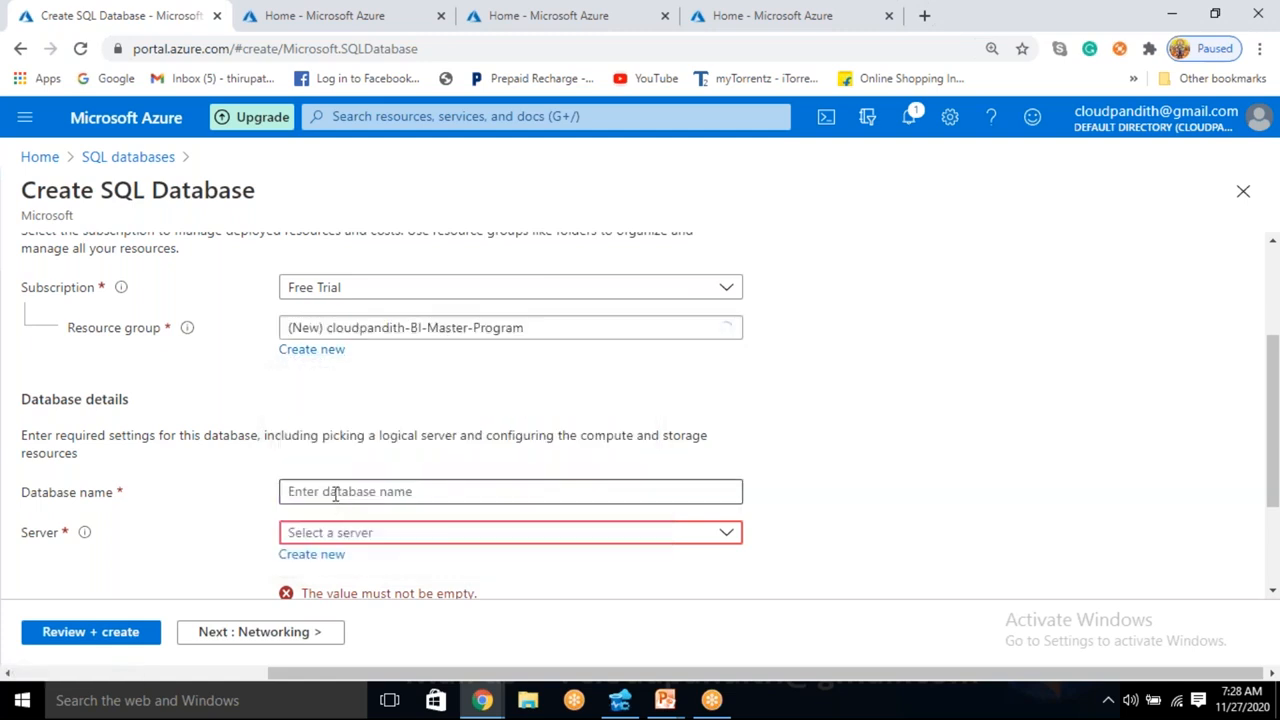
Name the database cloudpandithsqldb
click(337, 491)
text(cloudpandithsql)
key(BackSpace)
key(BackSpace)
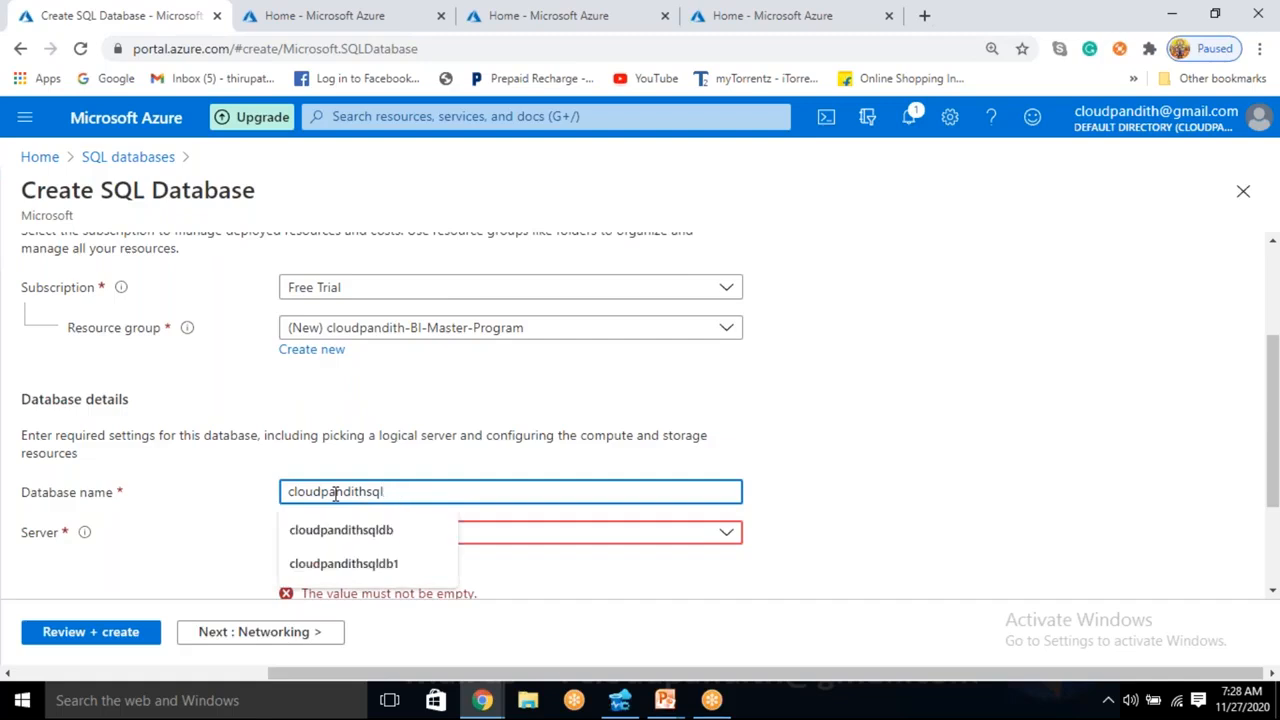
text(db)
key(Tab)
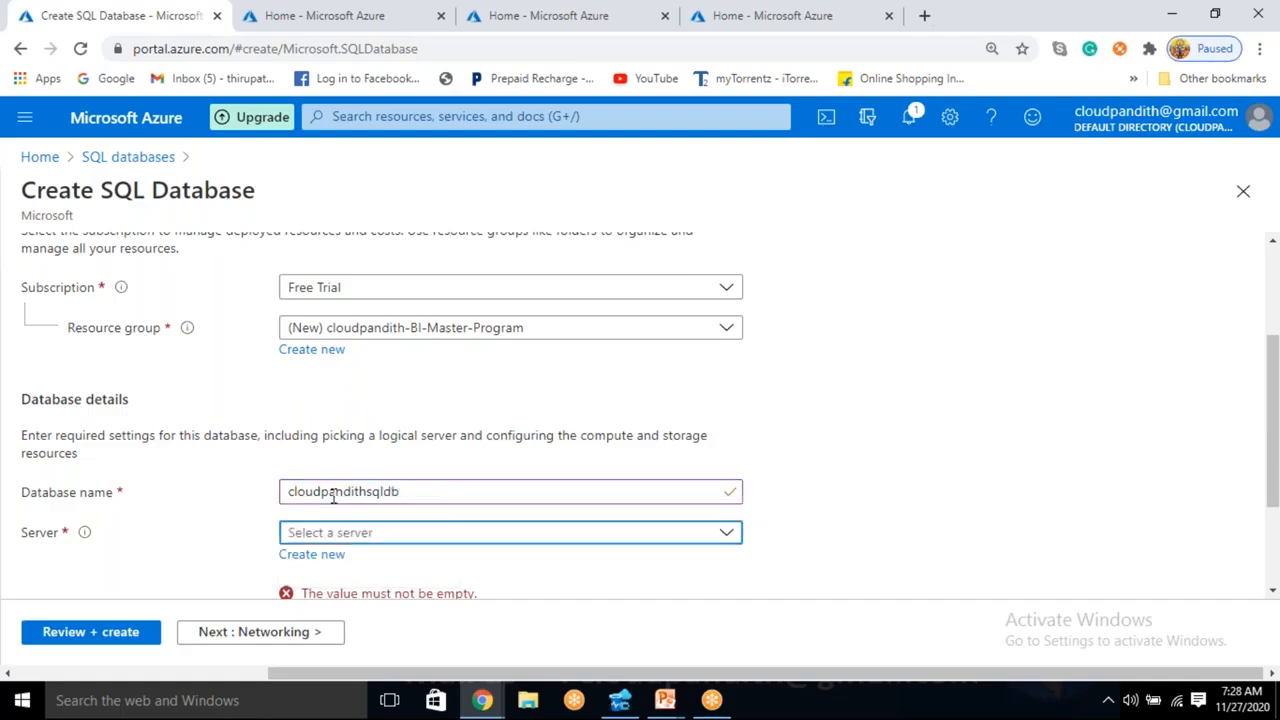
Start a new server for the database and name it cloudpandithsqlserver
click(331, 556)
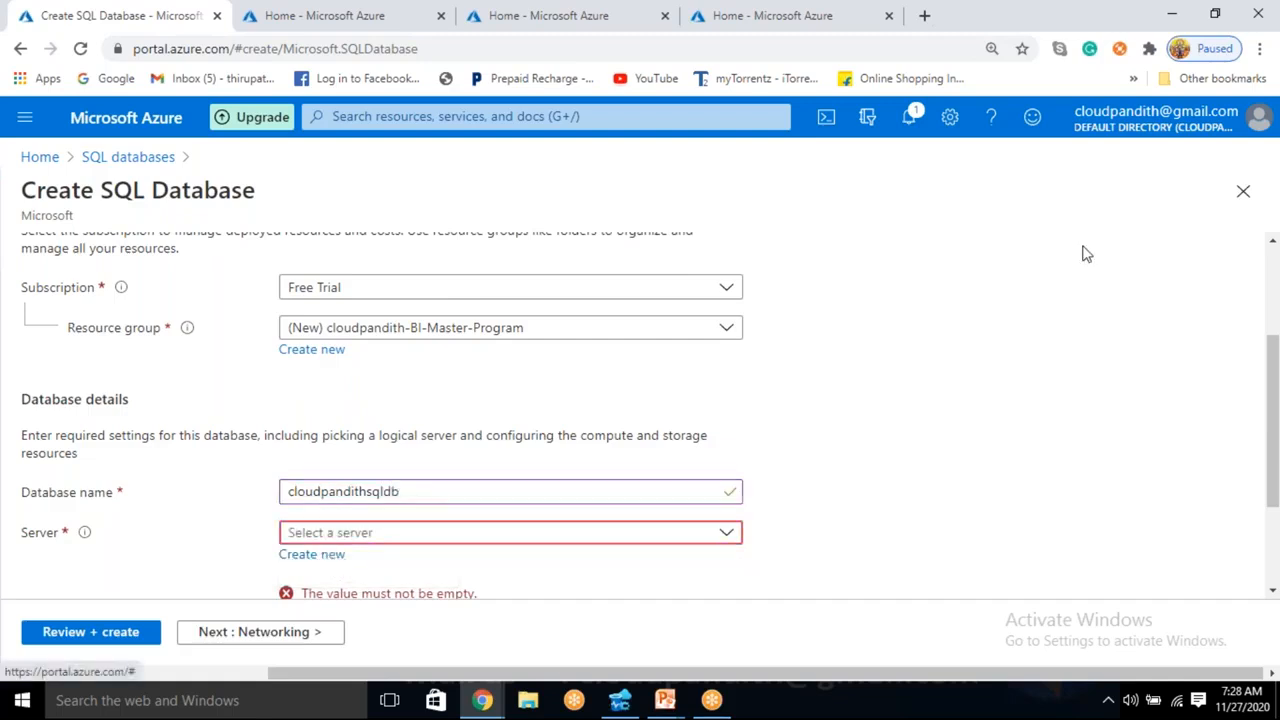
text(cl)
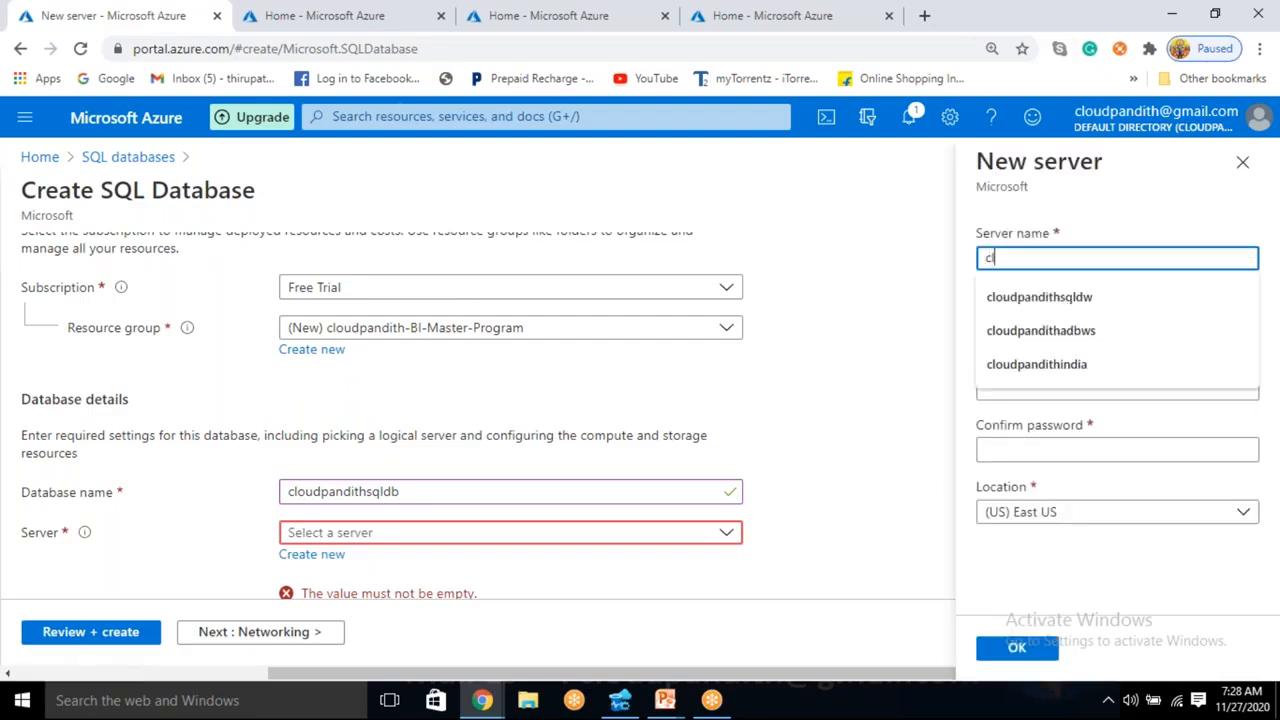
text(oudpandithsqlserver)
key(Tab)
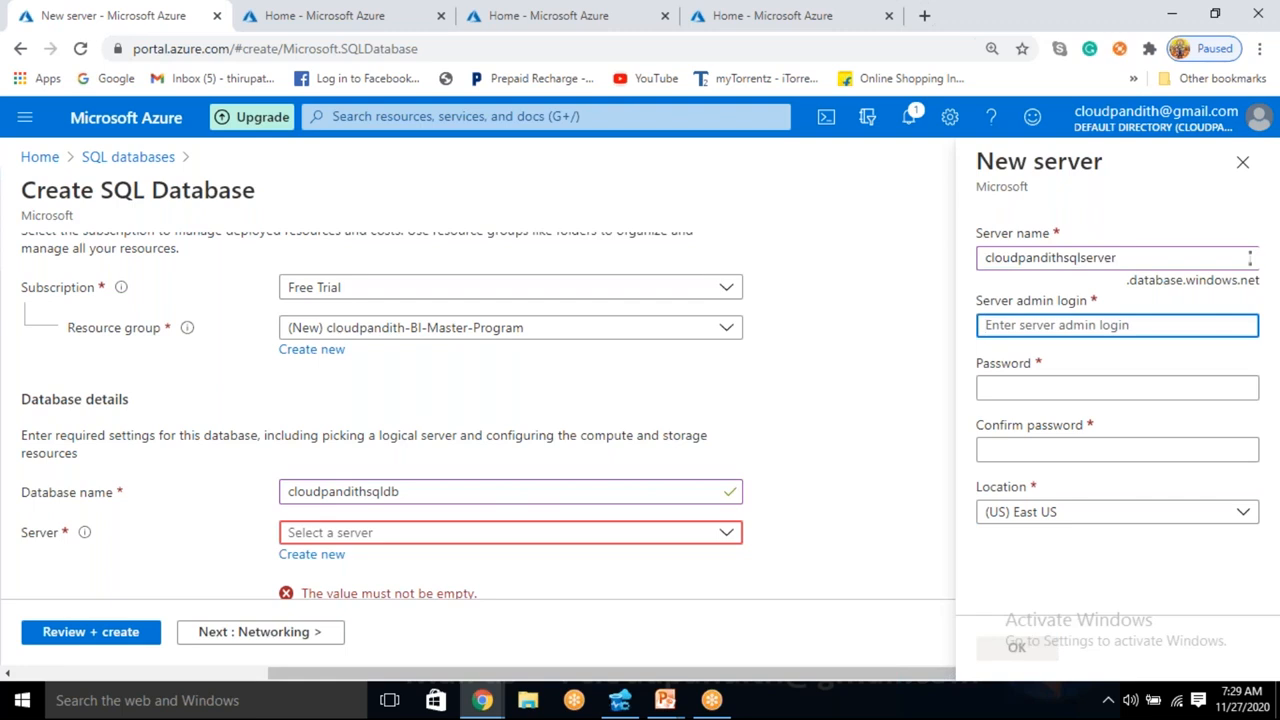
Enter the server admin login, type and confirm the admin password, and accept the new server
text(mallaiah)
key(Tab)
text(****)
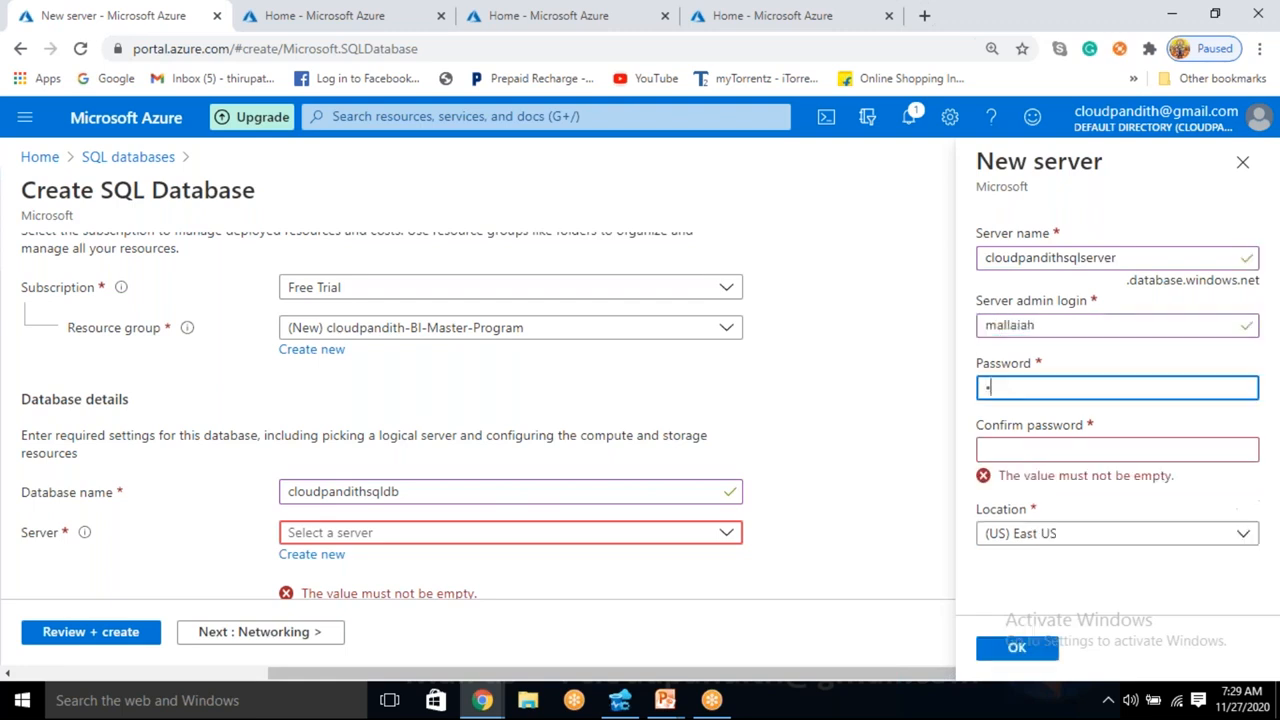
text(******)
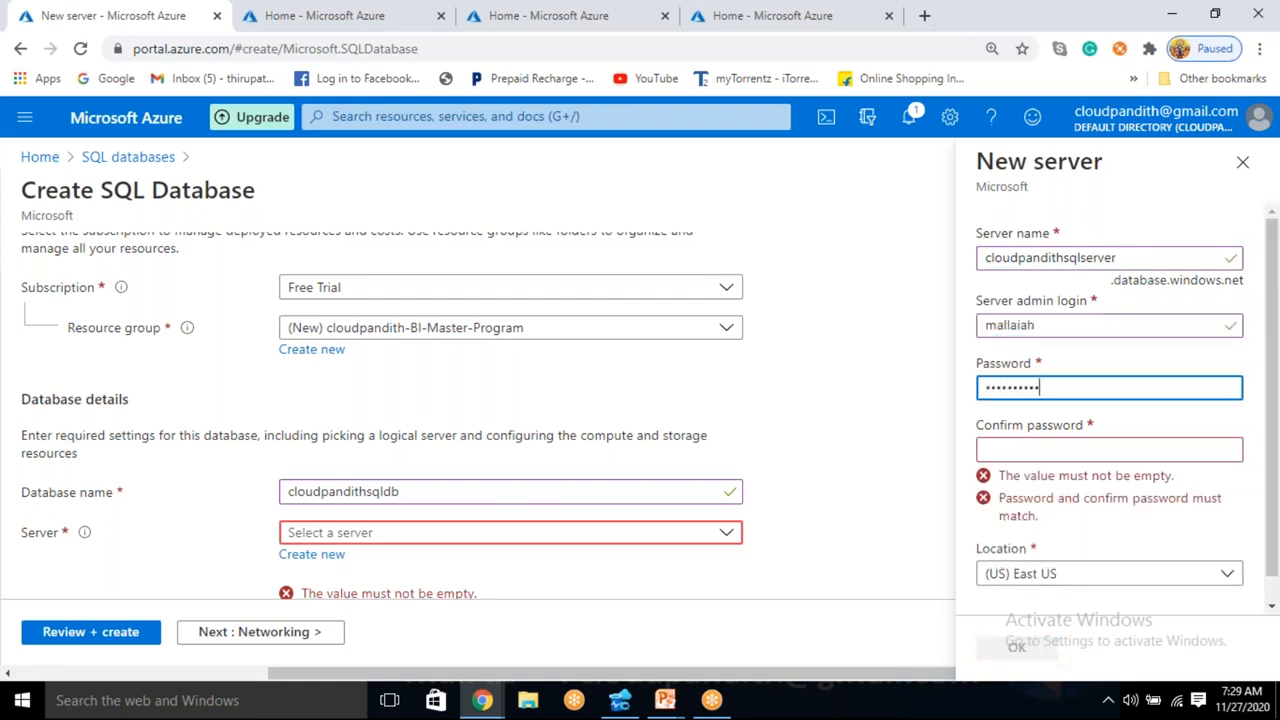
text(**)
key(Tab)
text(************)
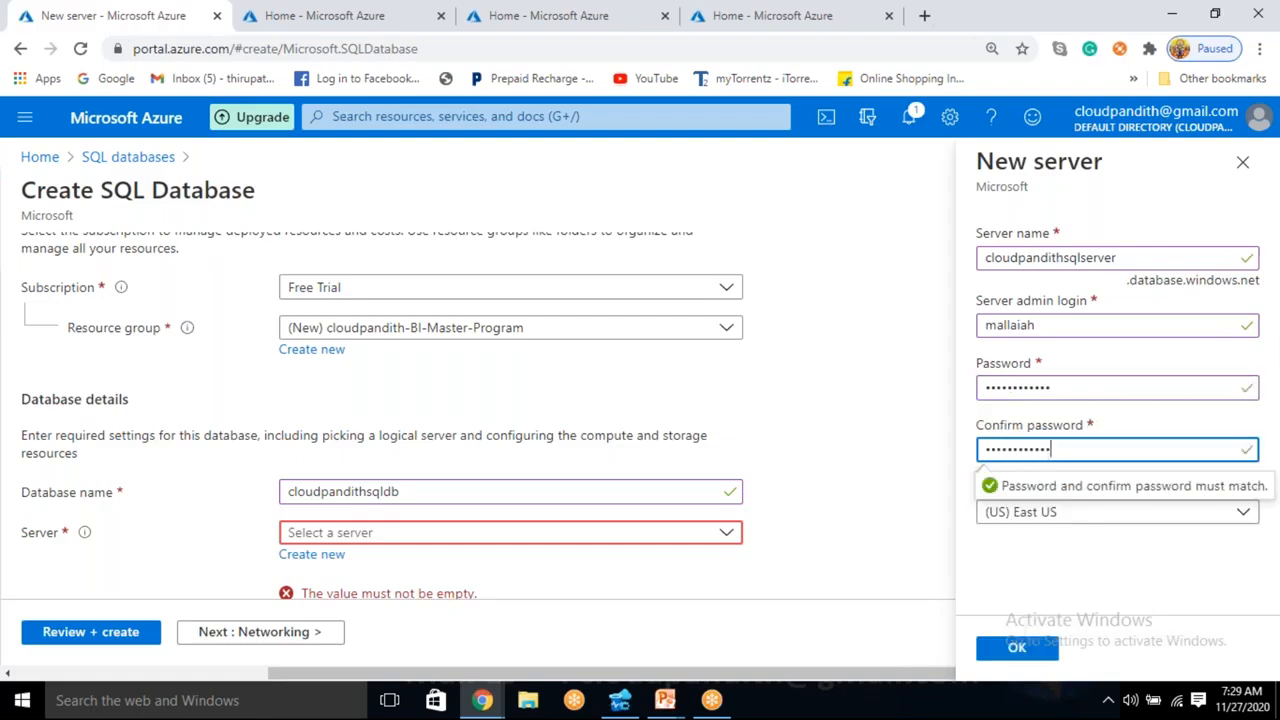
click(1075, 587)
click(1026, 652)
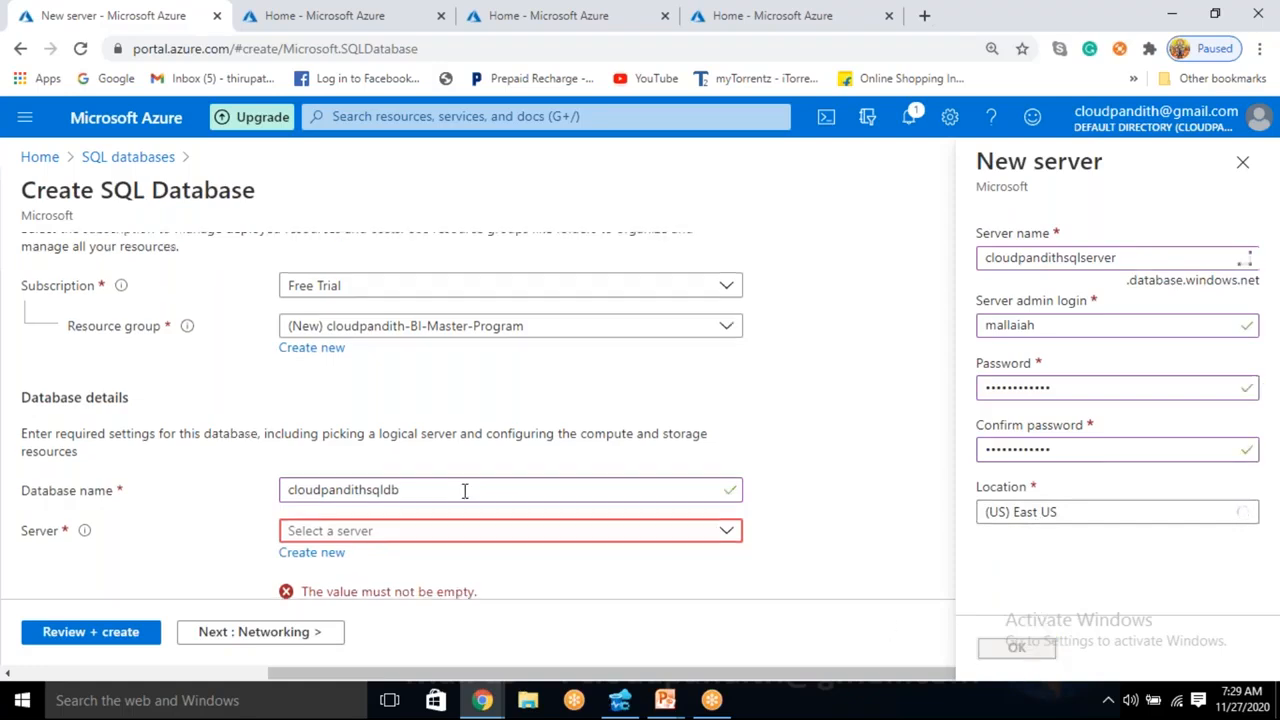
Review the SQL database configuration and submit it for deployment
scroll(464, 490, down, 3)
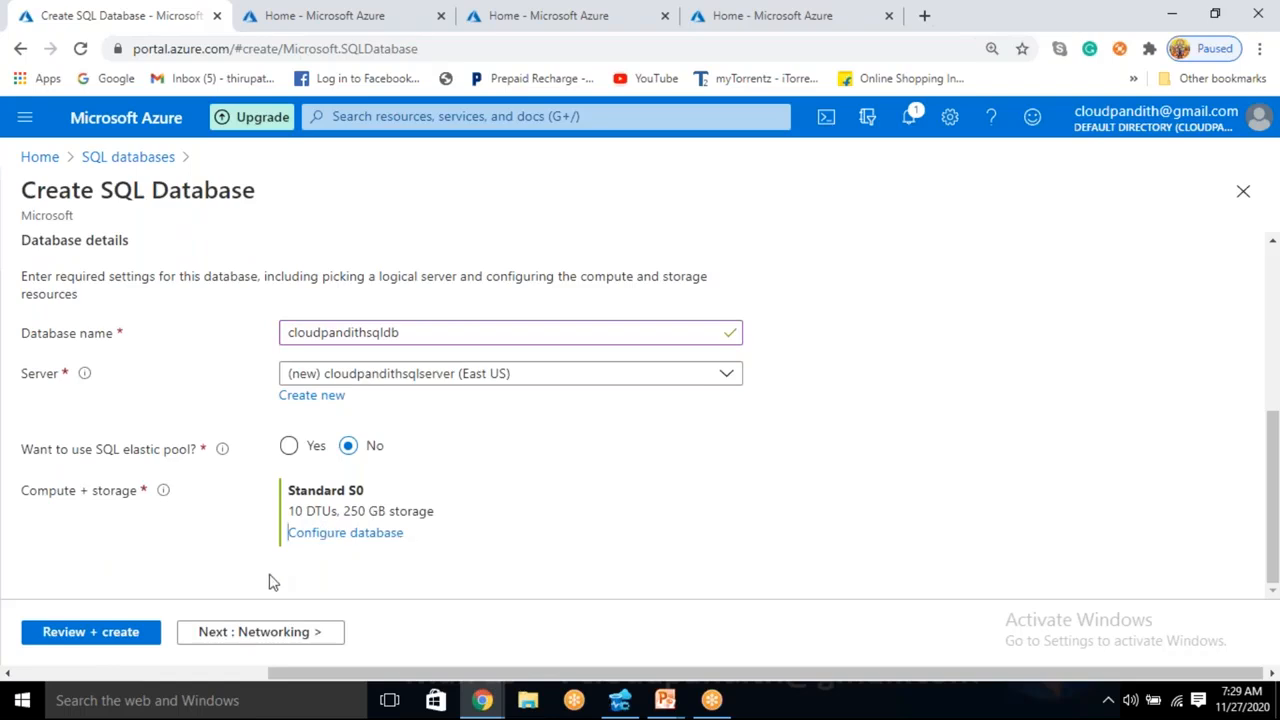
click(122, 633)
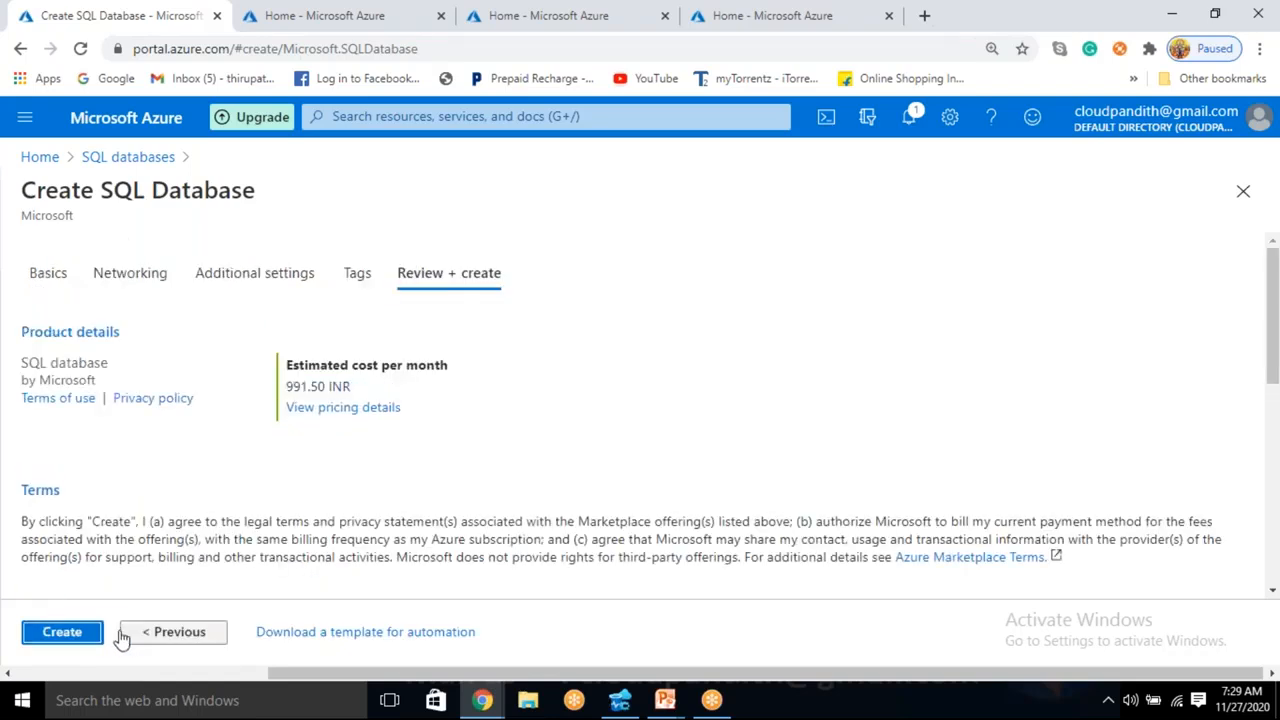
click(88, 638)
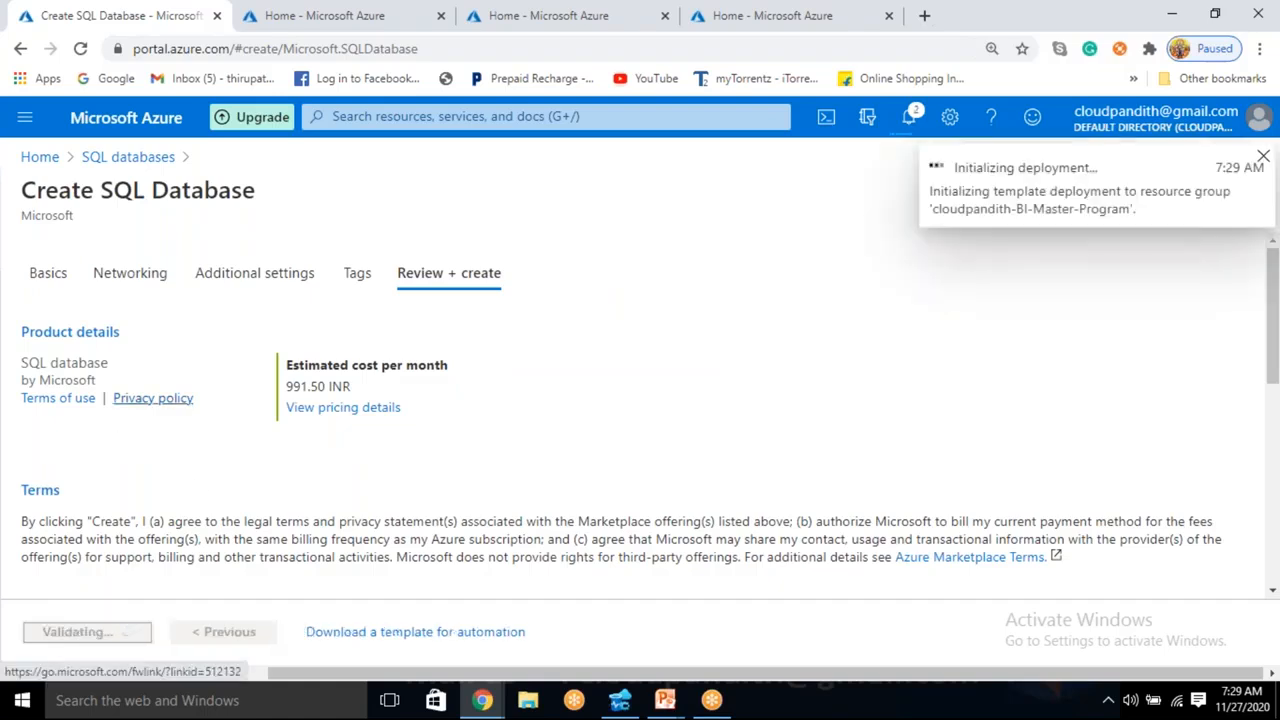
Start creating a new storage account in the second Azure portal tab
click(312, 18)
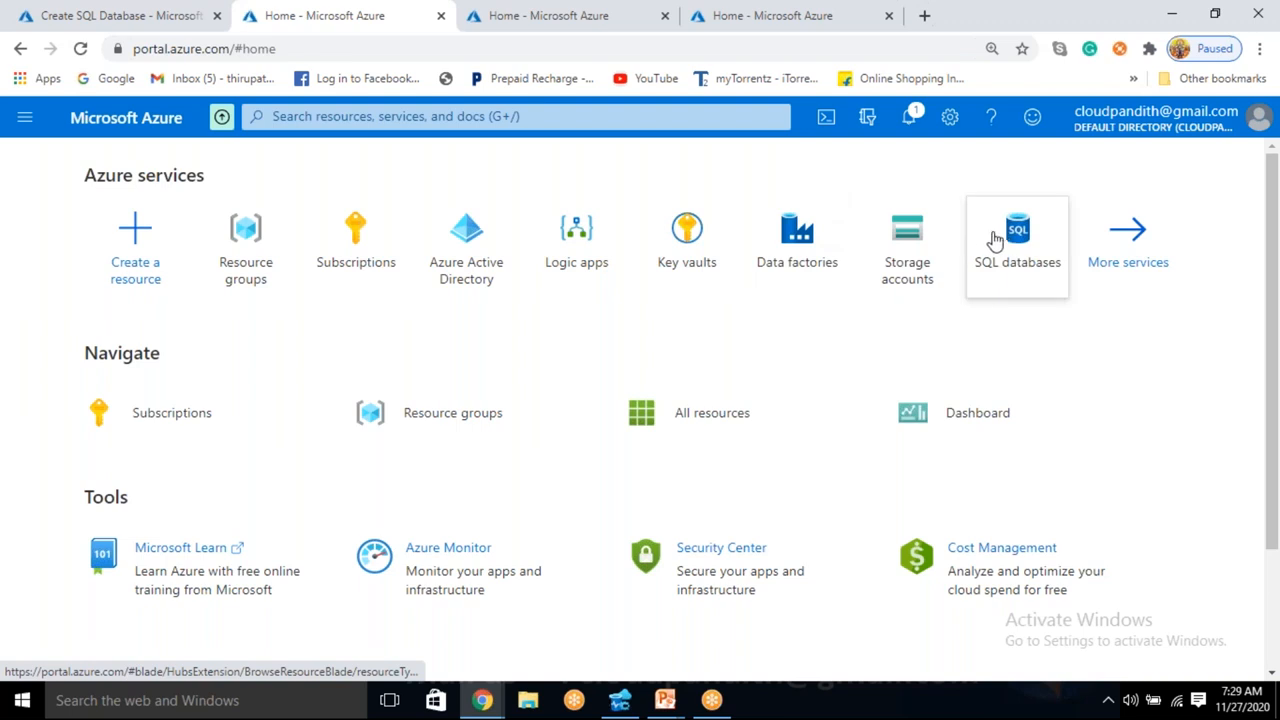
click(910, 260)
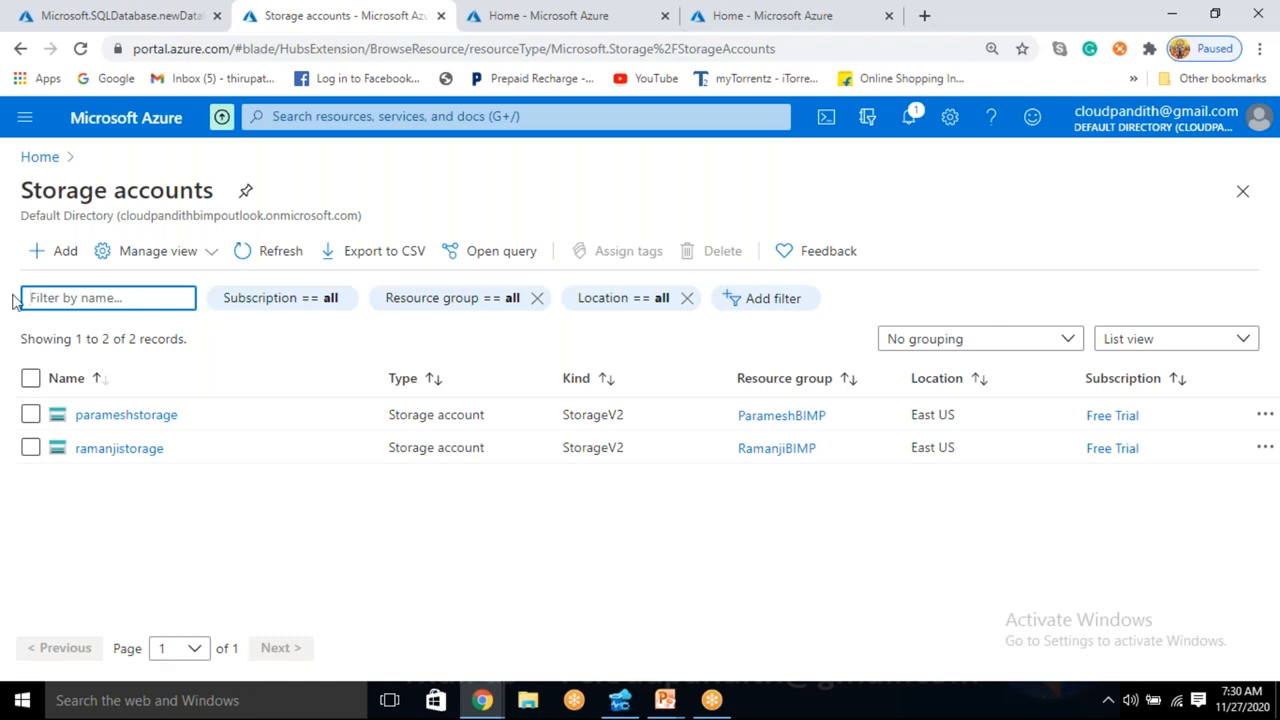
click(66, 251)
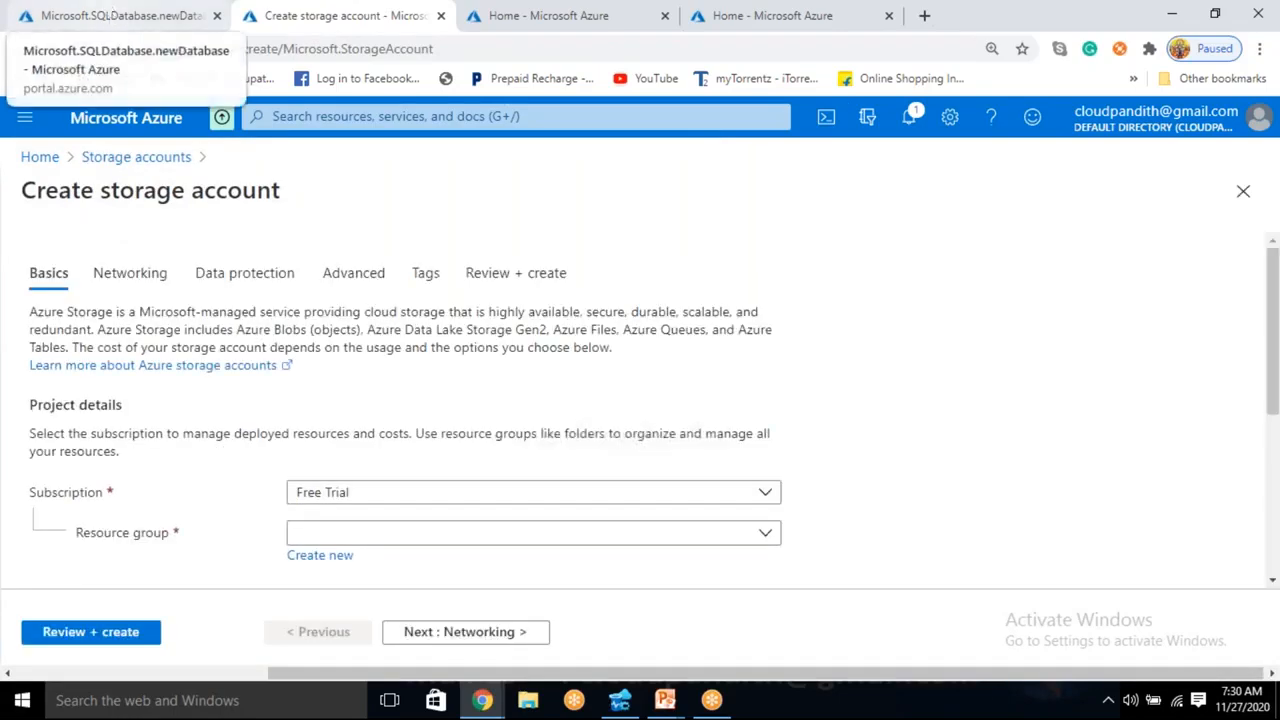
Assign the storage account to the existing resource group cloudpandith-BI-Master-Program
scroll(423, 400, down, 2)
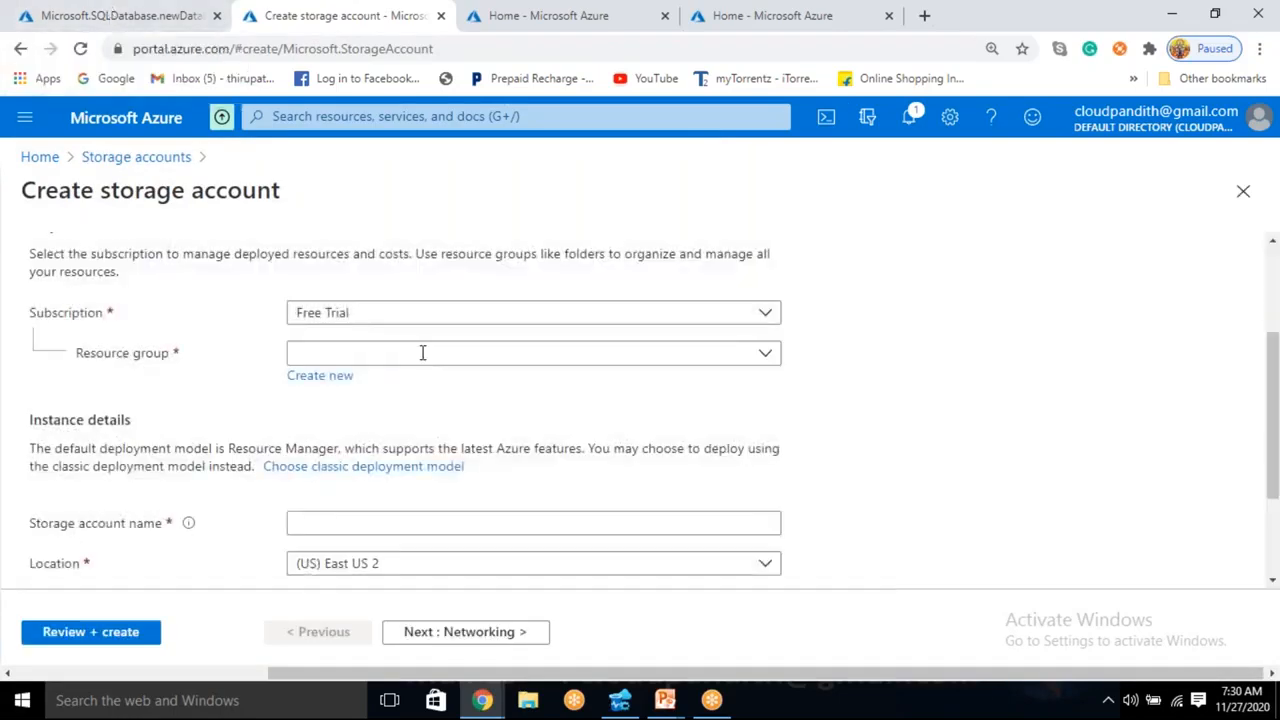
click(764, 353)
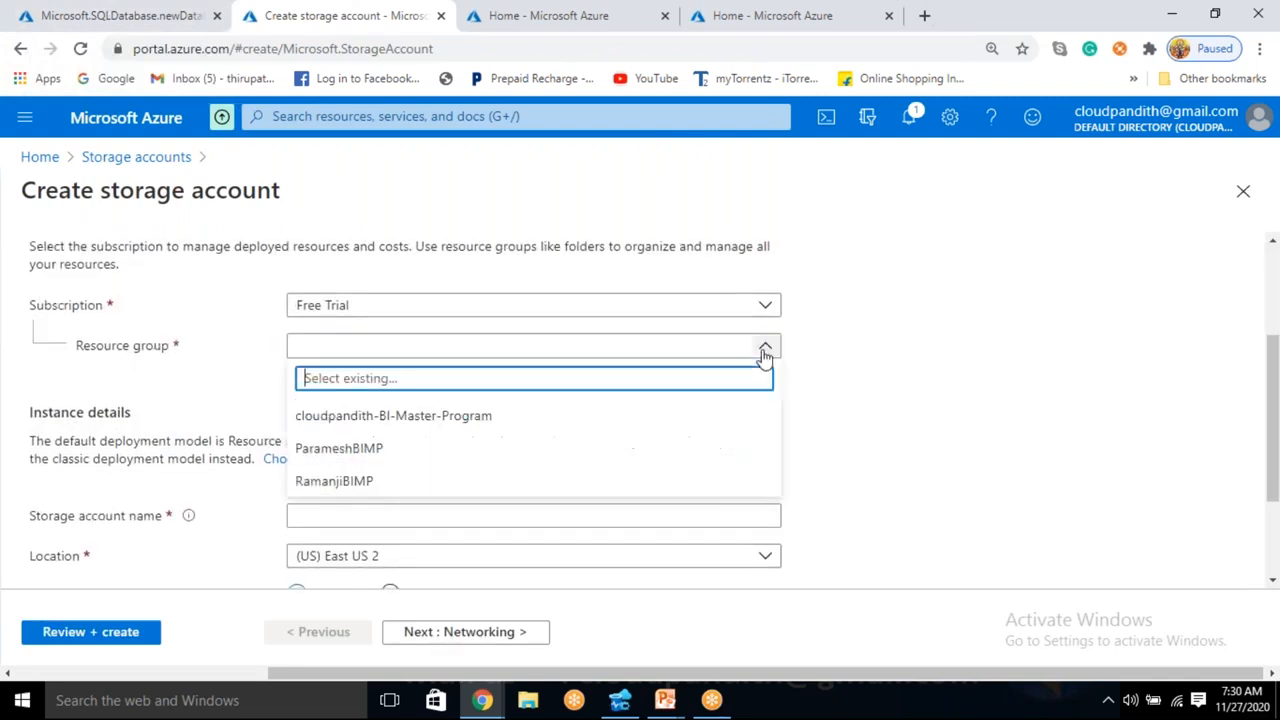
click(393, 415)
Name the storage account cloudpandithblobv2
scroll(360, 428, down, 1)
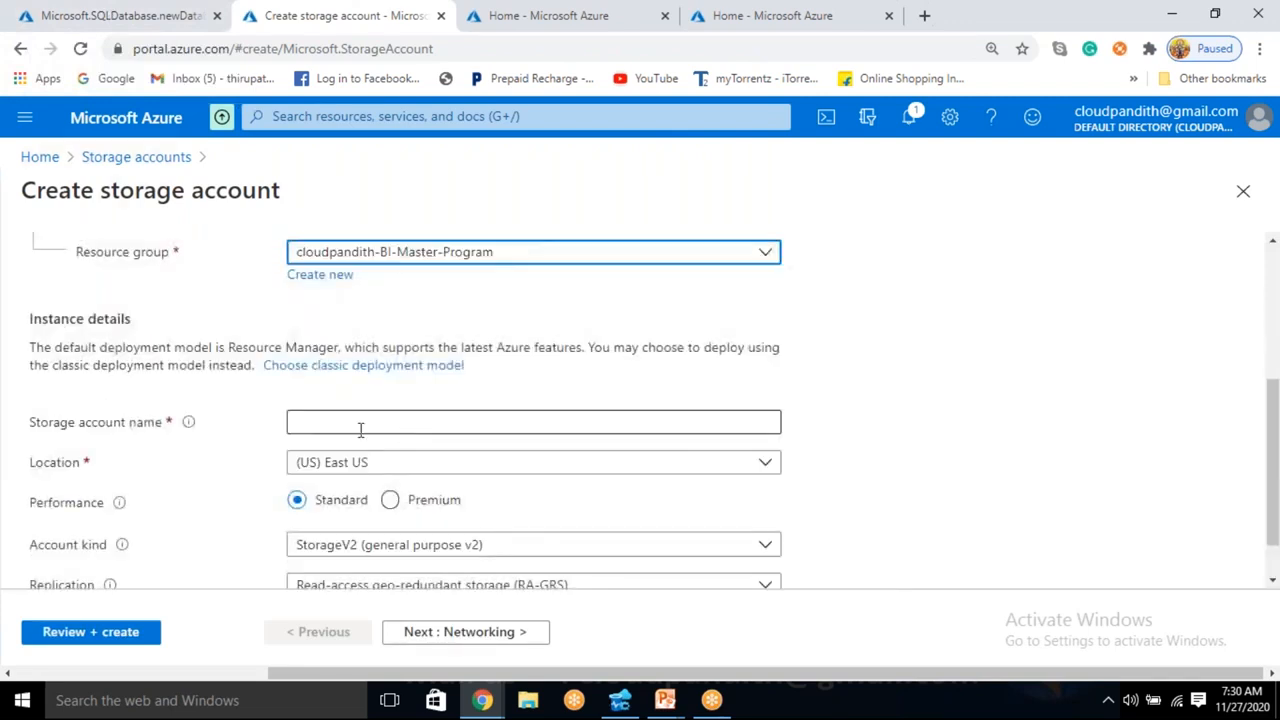
click(362, 422)
text(CLOUD)
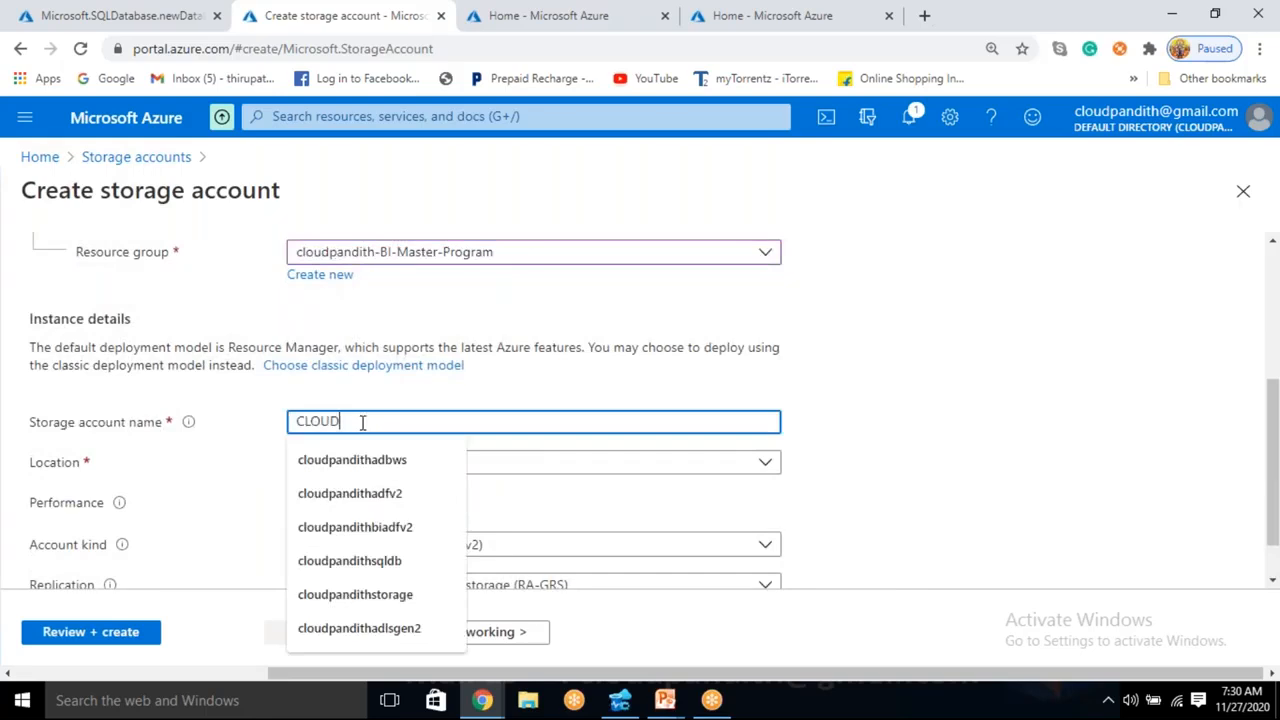
key(BackSpace)
key(BackSpace)
key(BackSpace)
key(BackSpace)
text(cloudpandithblobv2)
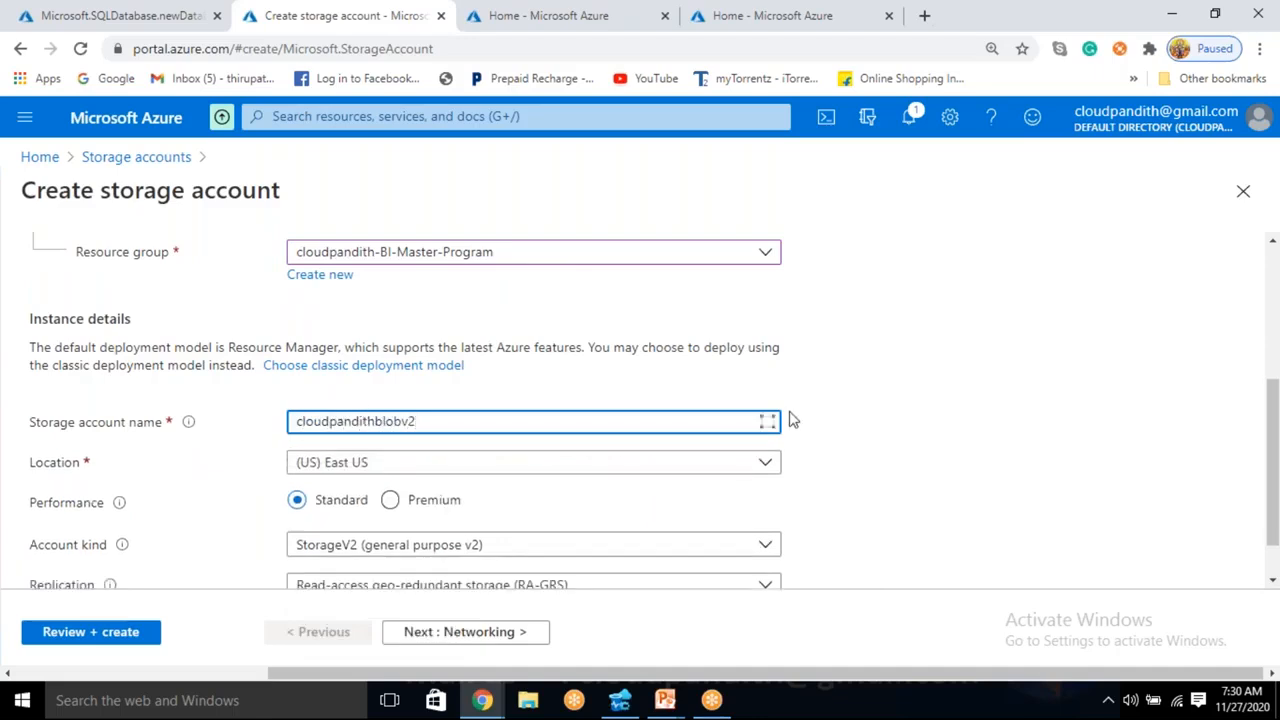
click(848, 471)
Review the configuration of the cloudpandithblobv2 storage account and submit it for deployment
scroll(848, 495, down, 1)
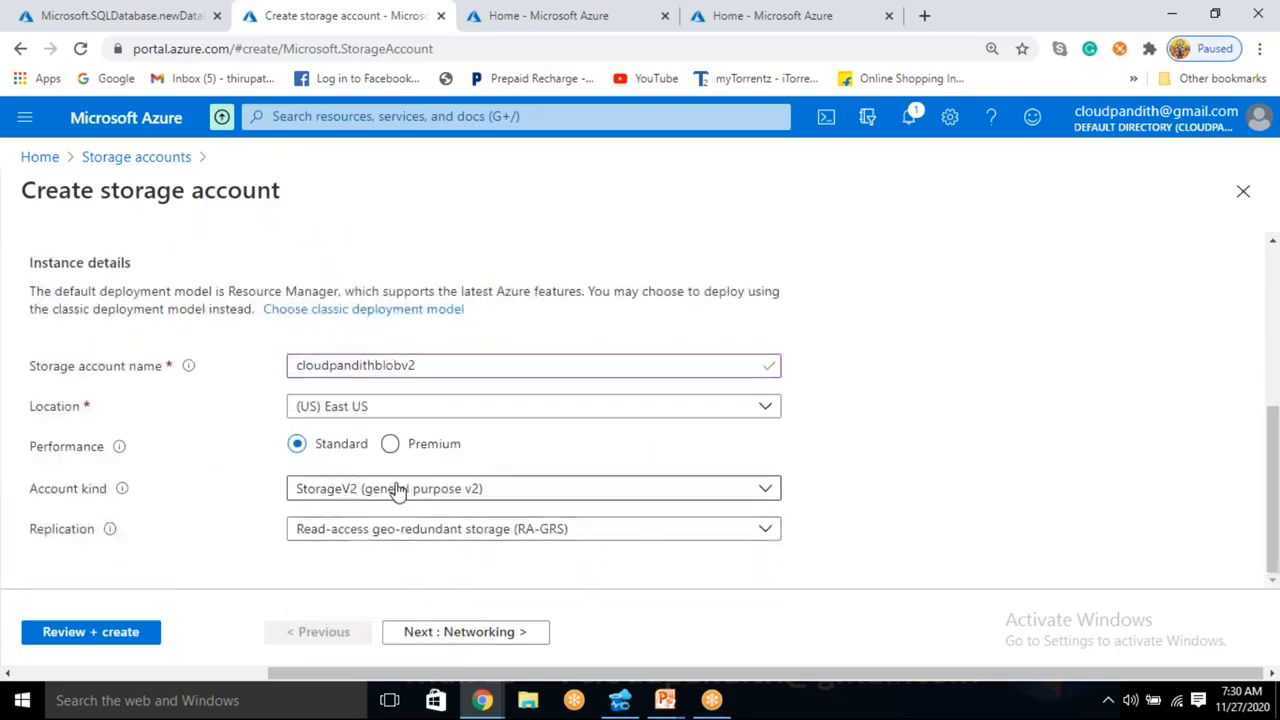
click(112, 636)
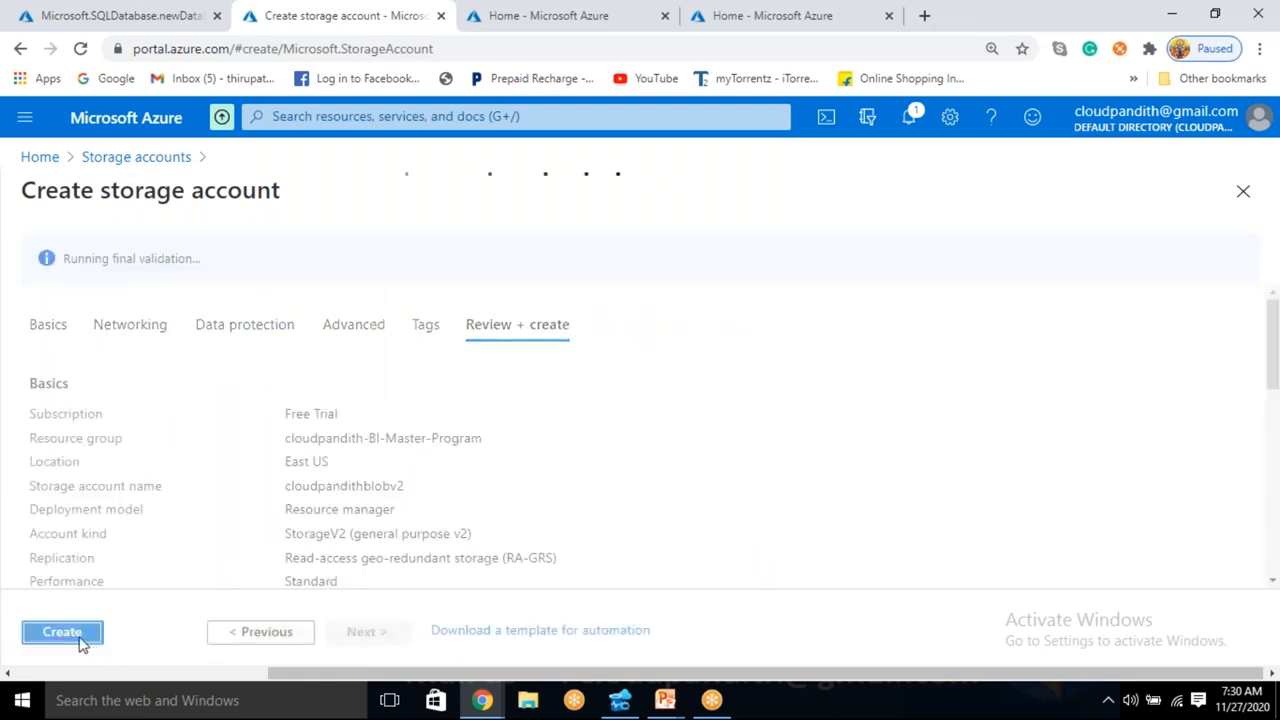
click(70, 637)
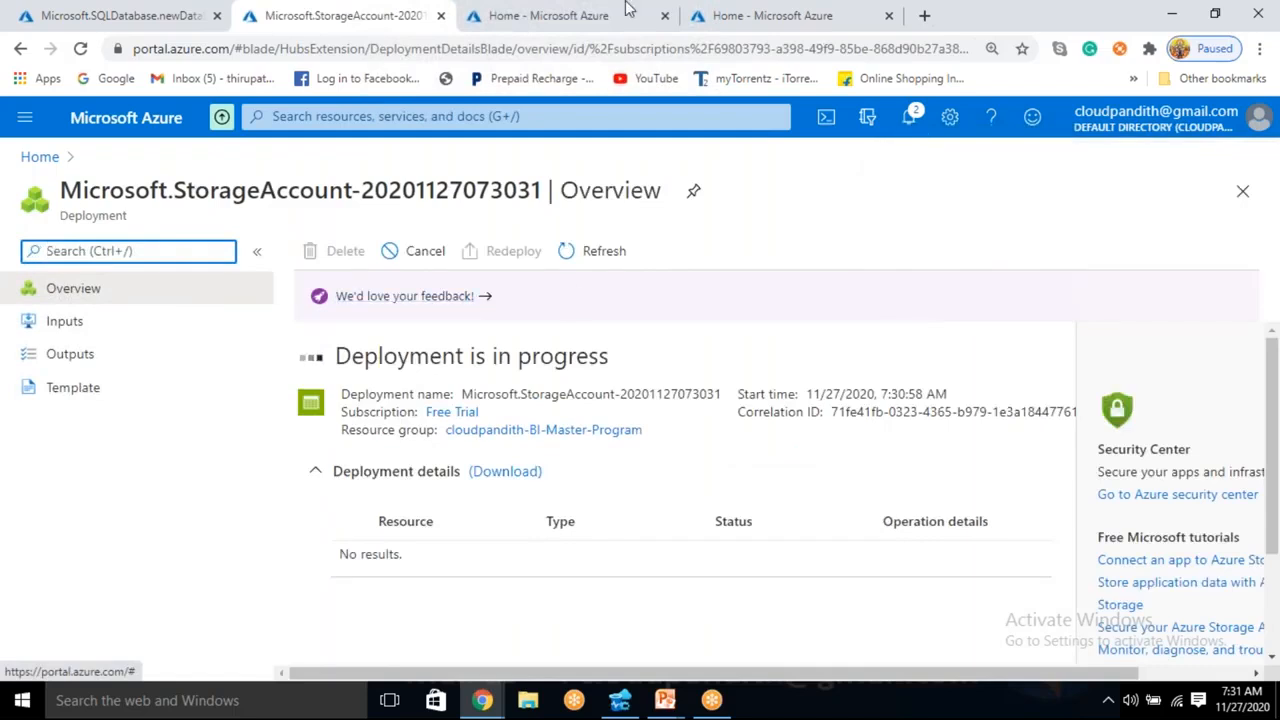
Close the two outdated portal home tabs and load portal.azure.com in a new browser tab
click(591, 15)
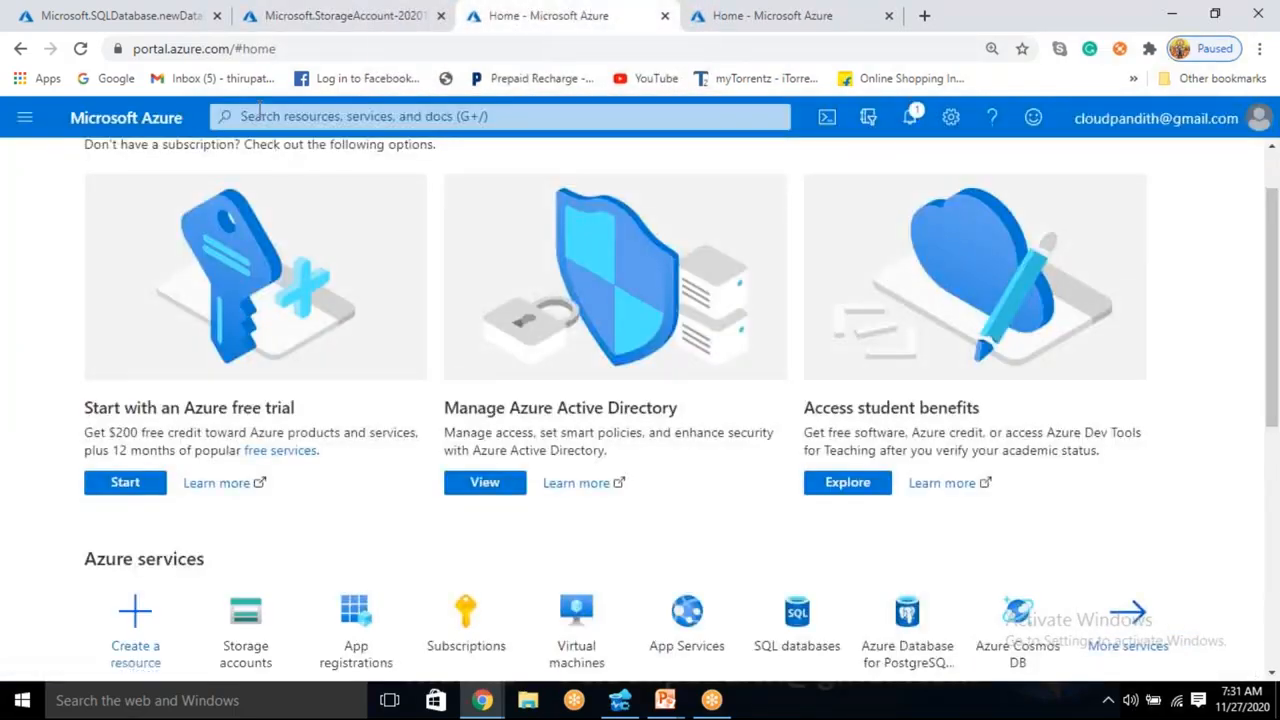
click(663, 17)
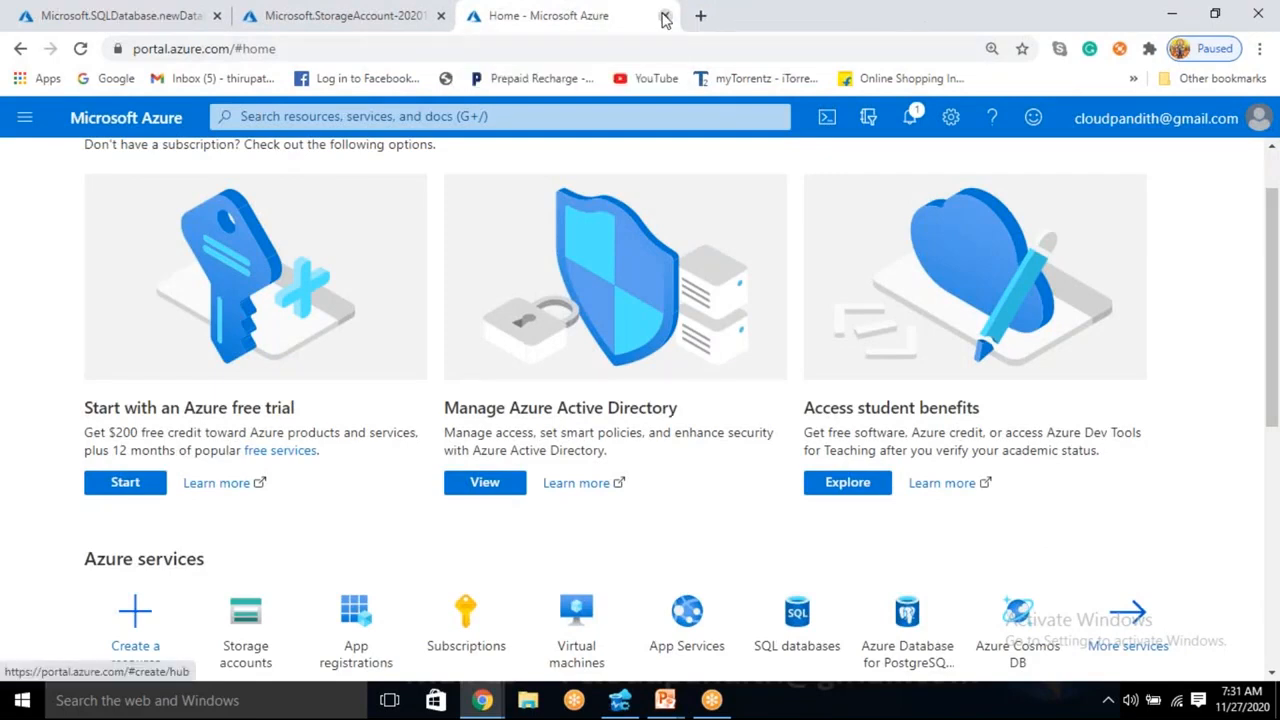
click(663, 17)
click(487, 20)
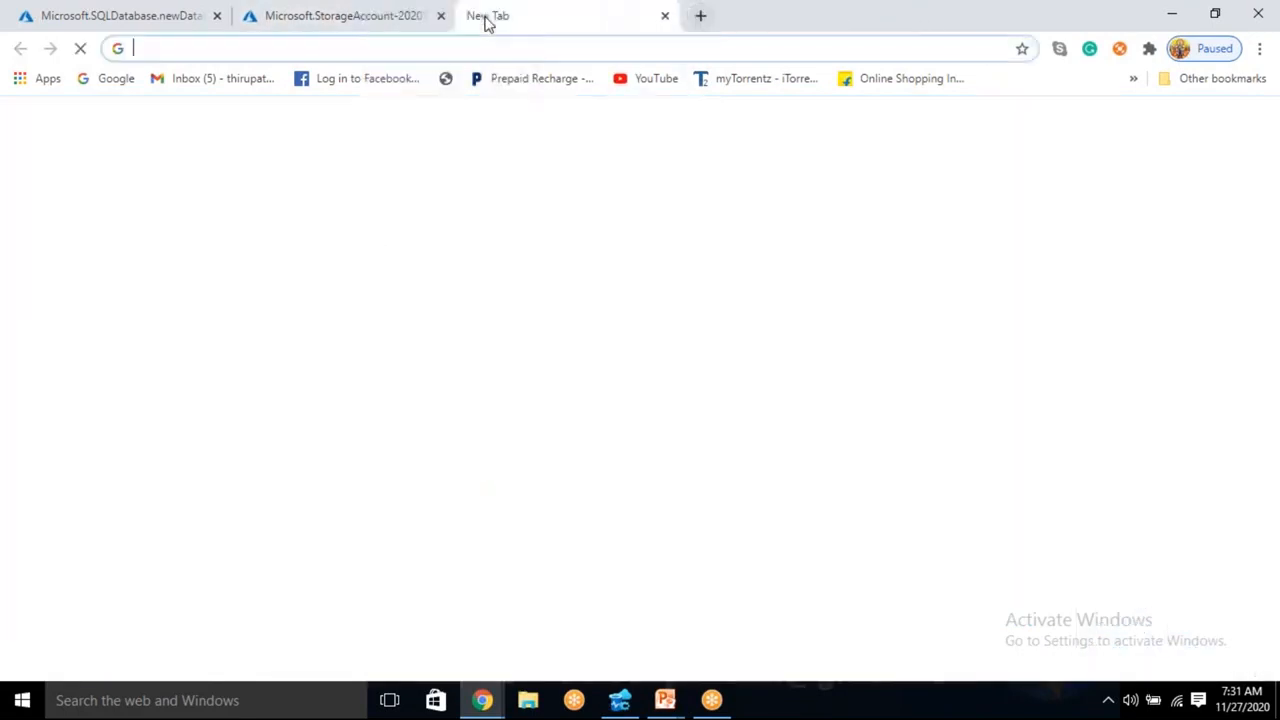
text(p)
key(Return)
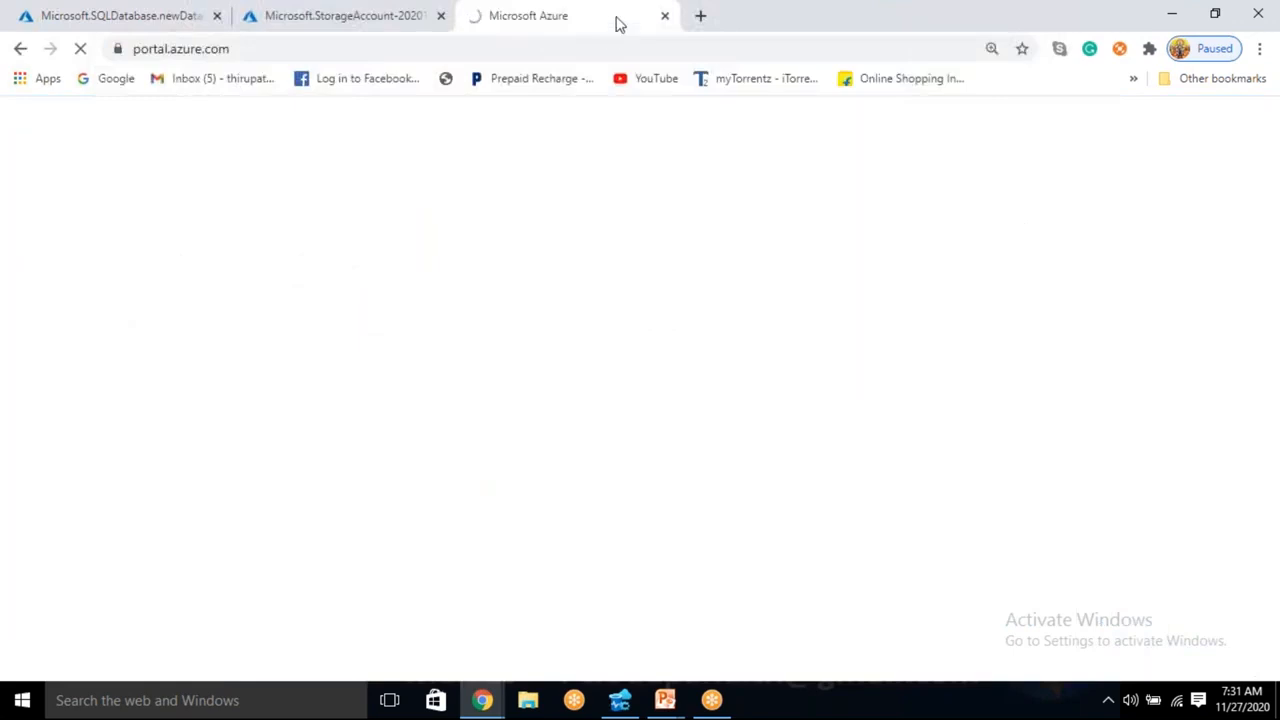
Open two more browser tabs with portal.azure.com
click(700, 16)
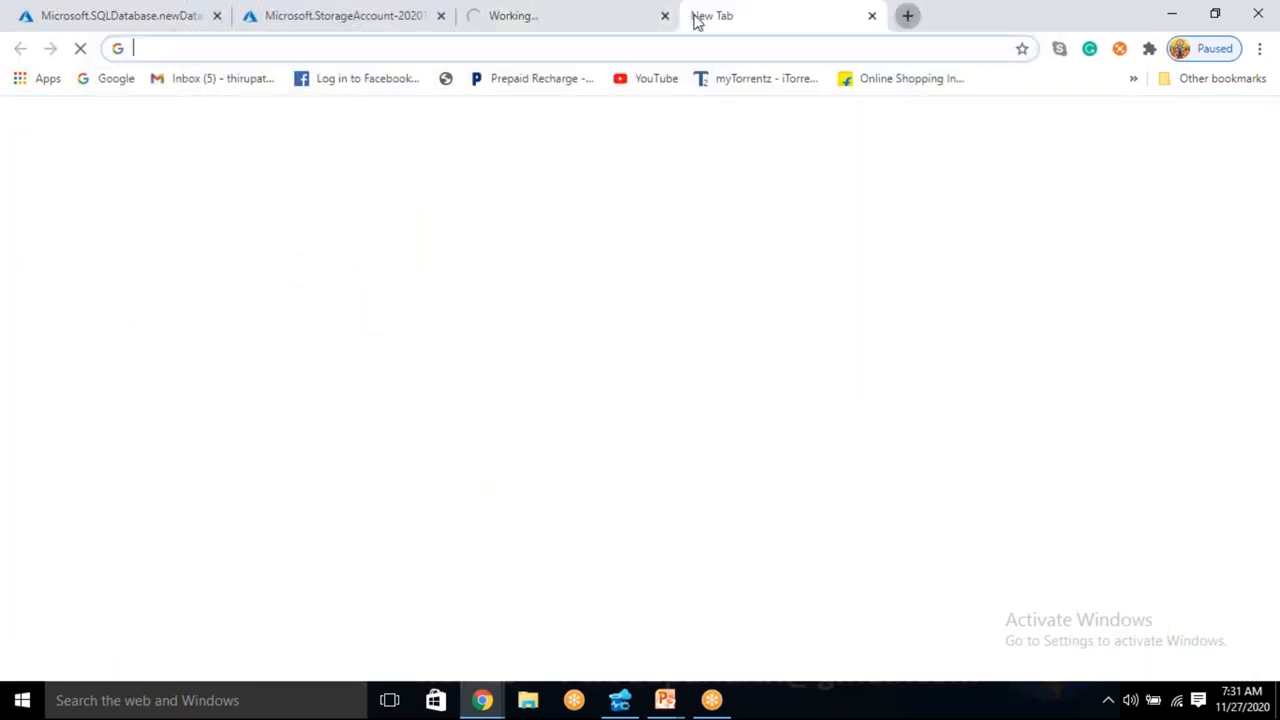
text(po)
key(Return)
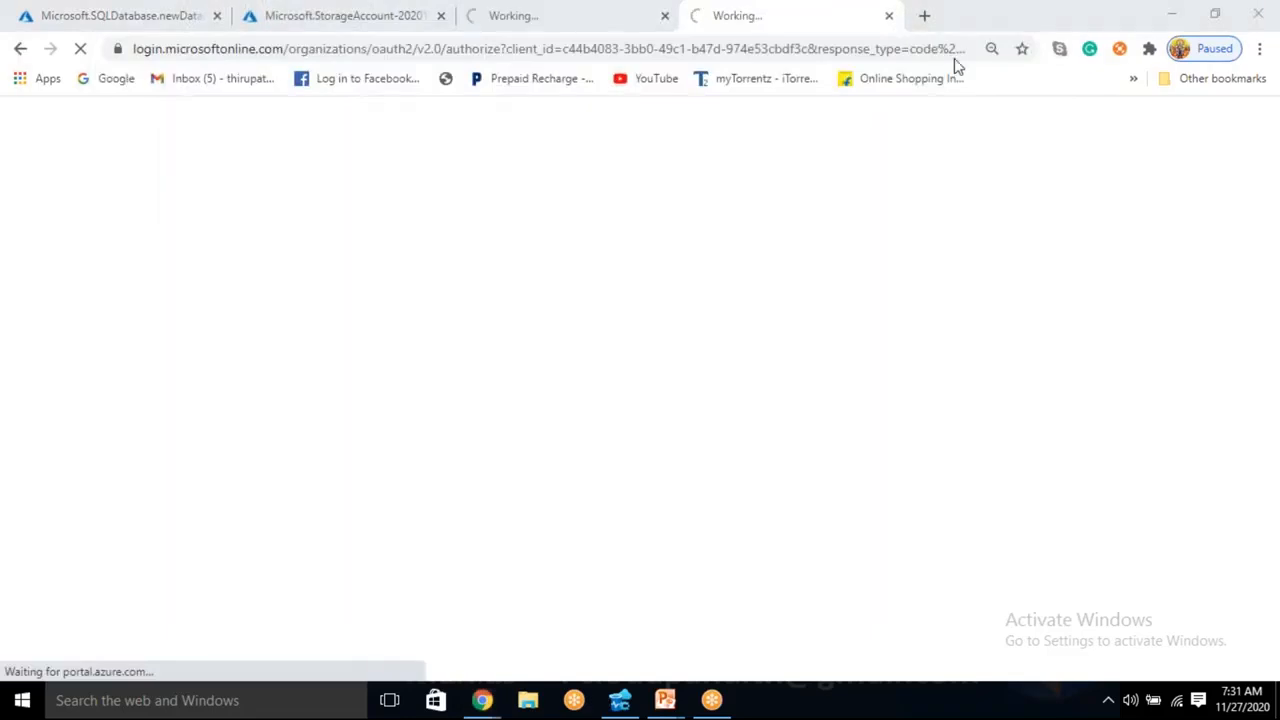
click(921, 15)
text(portal.azure.com)
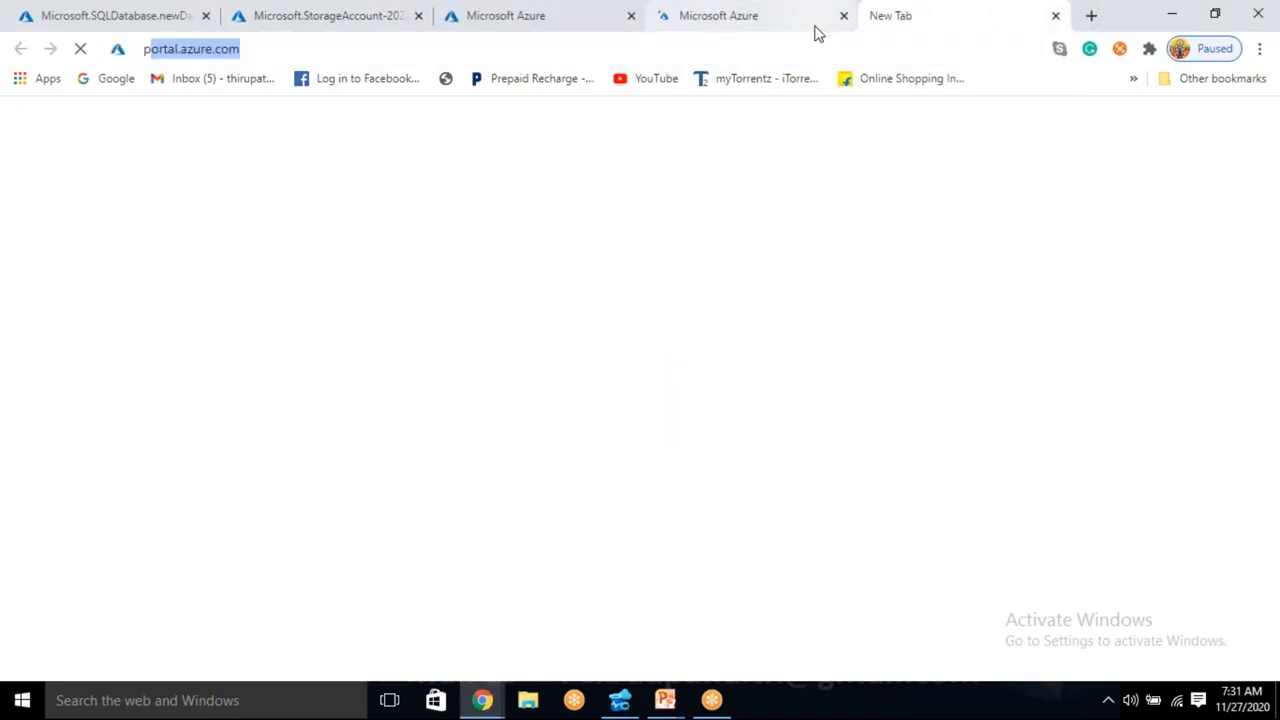
key(Return)
click(547, 10)
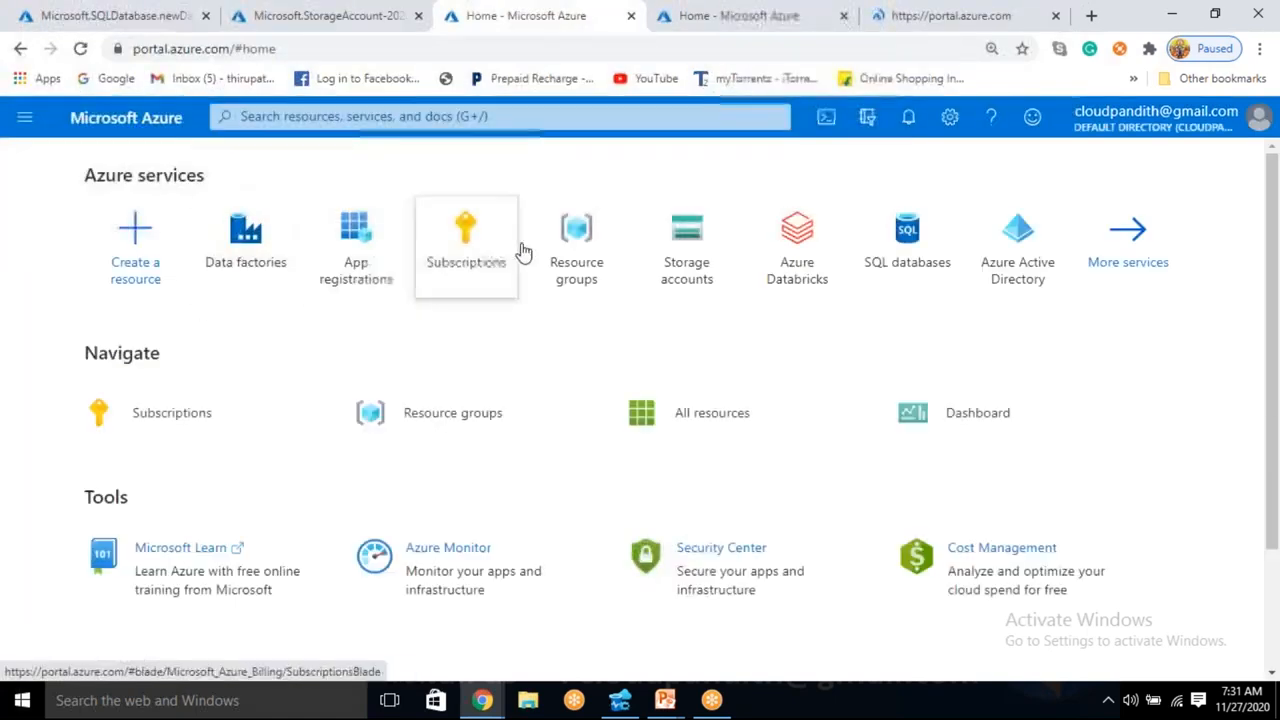
click(686, 250)
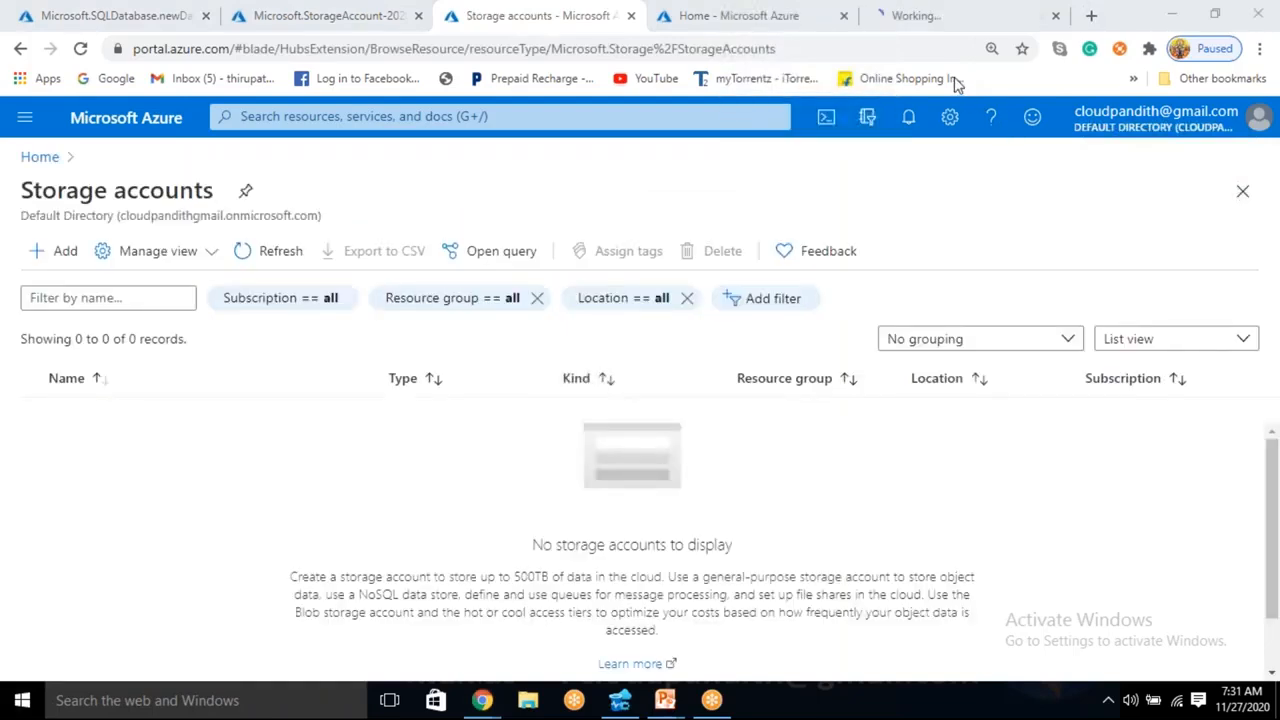
click(61, 261)
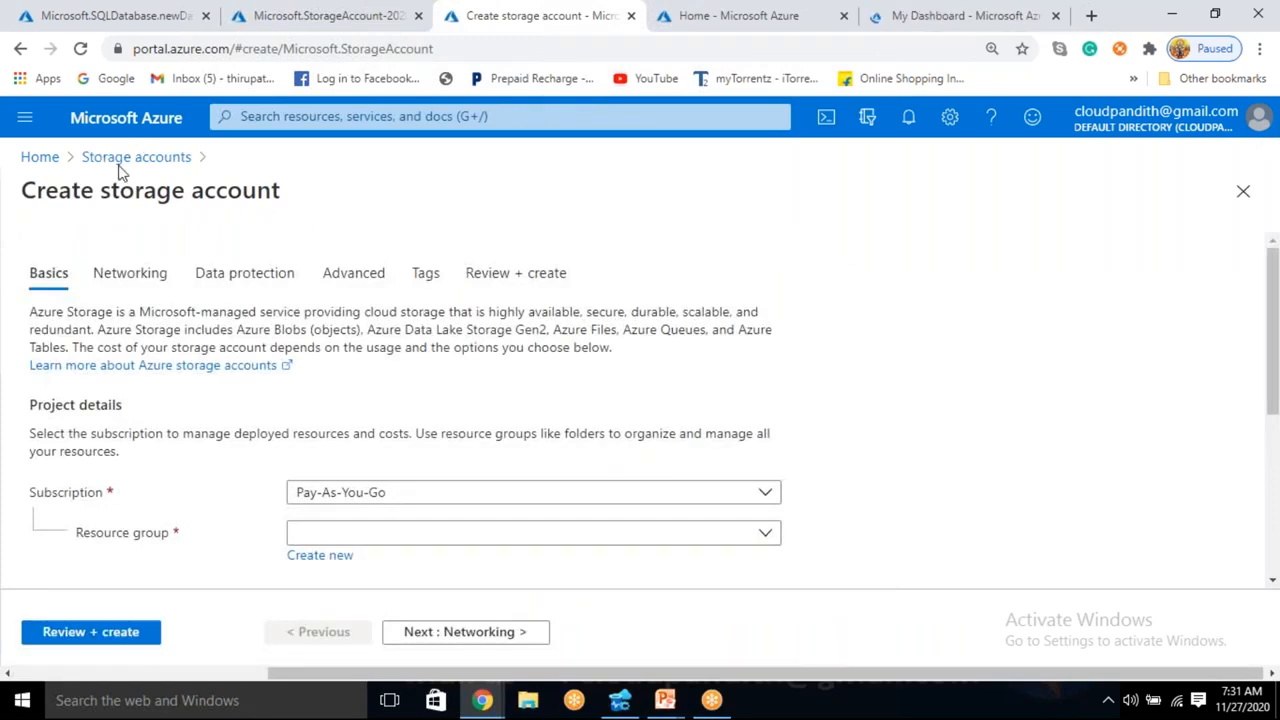
Switch the portal in the third browser tab to the cloudpandithbimpoutlook.onmicrosoft.com directory
click(1259, 121)
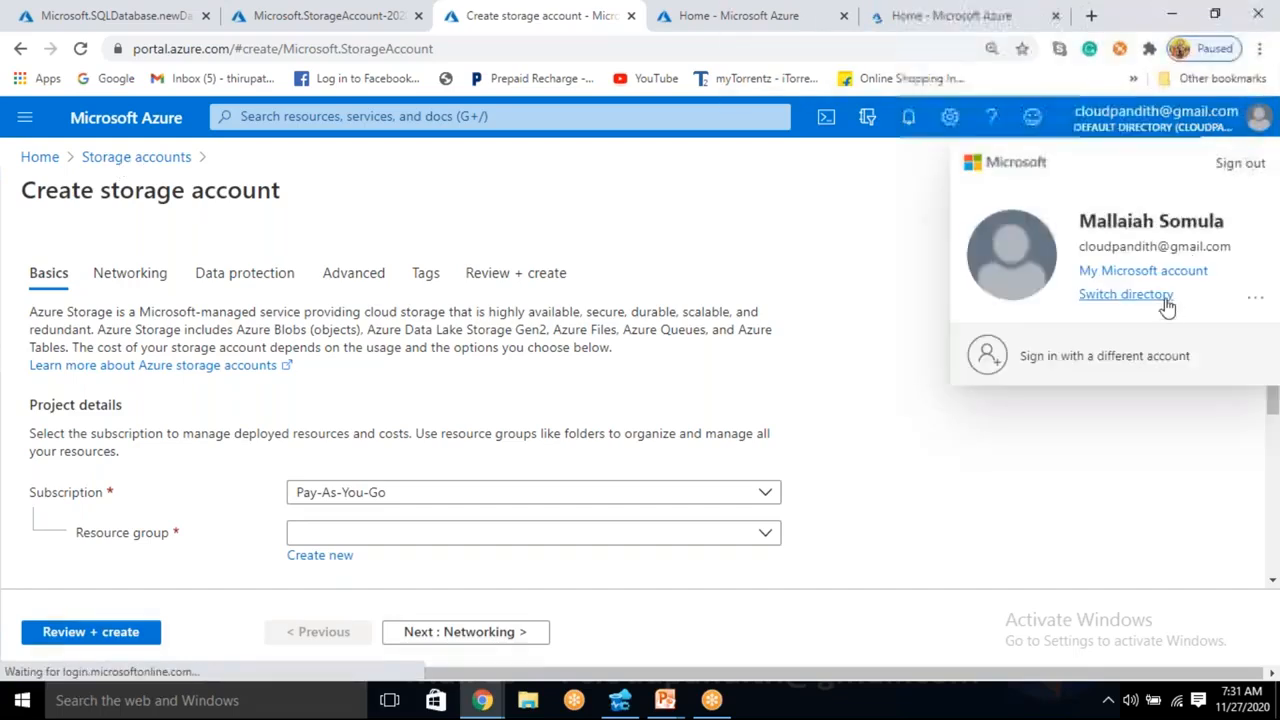
click(1163, 296)
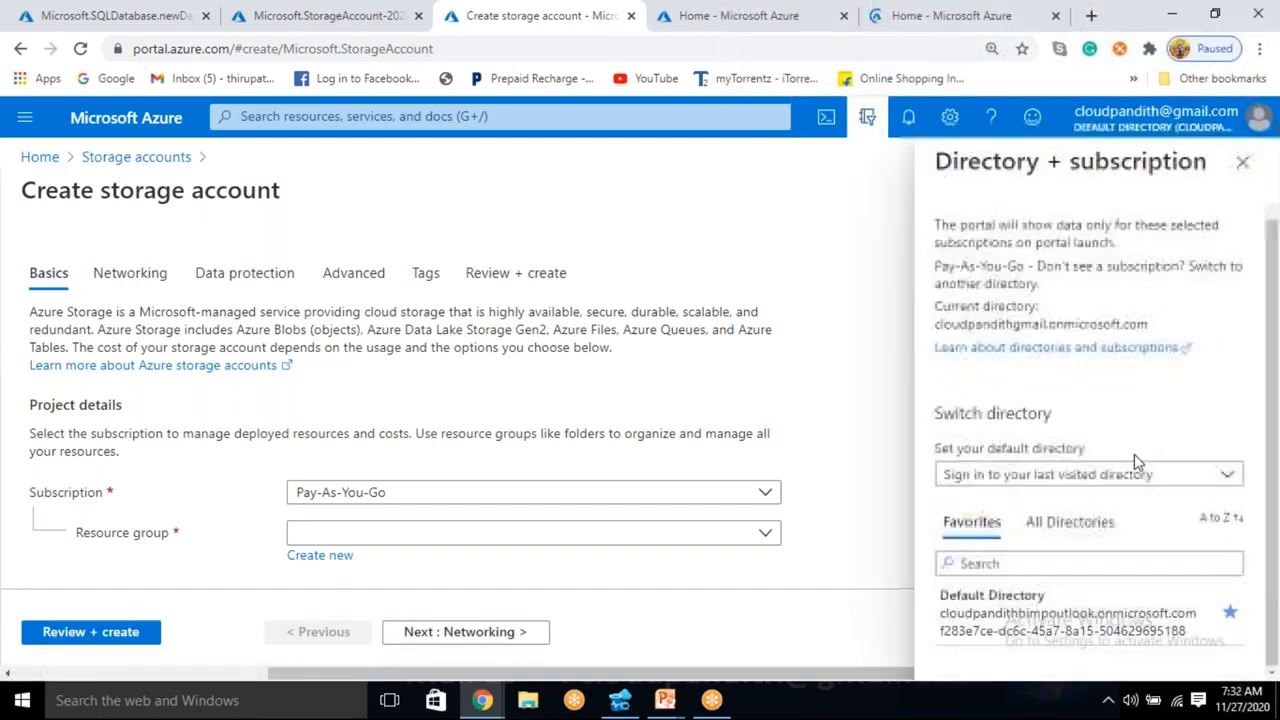
click(1069, 521)
scroll(1078, 545, down, 3)
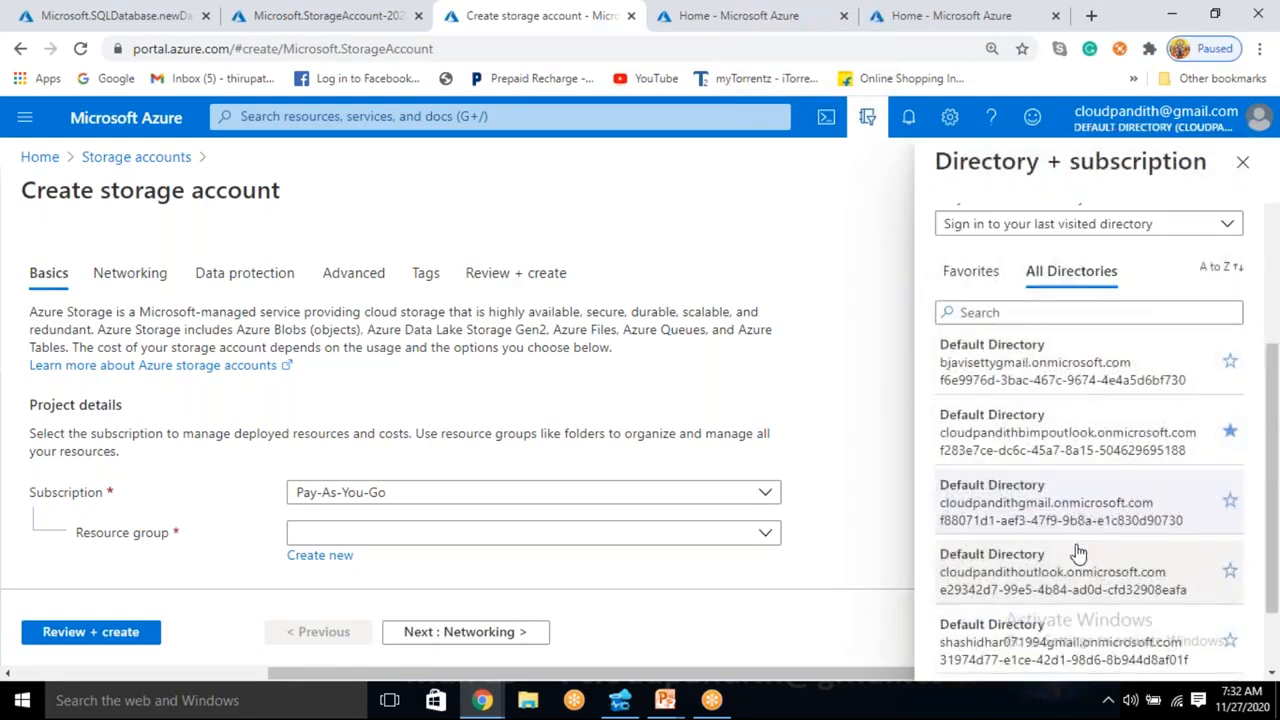
click(1066, 440)
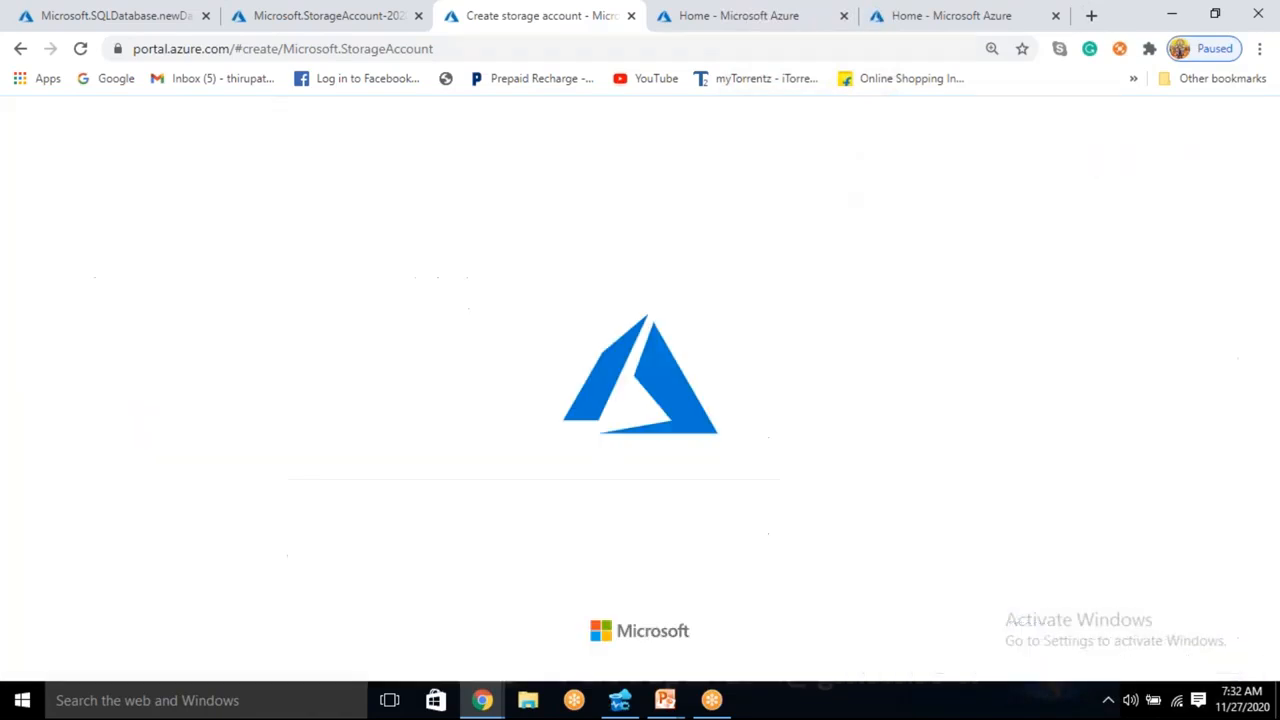
Try to switch the directory in the fourth browser tab and close that tab
click(737, 12)
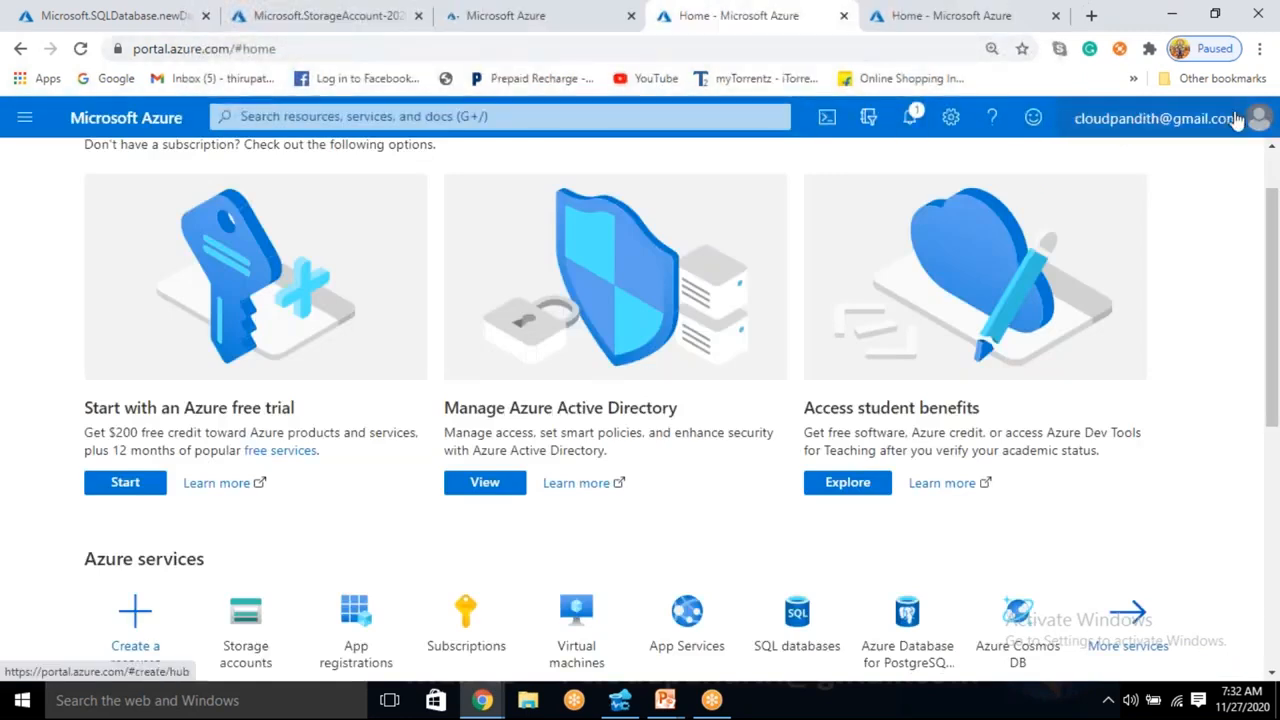
click(1258, 120)
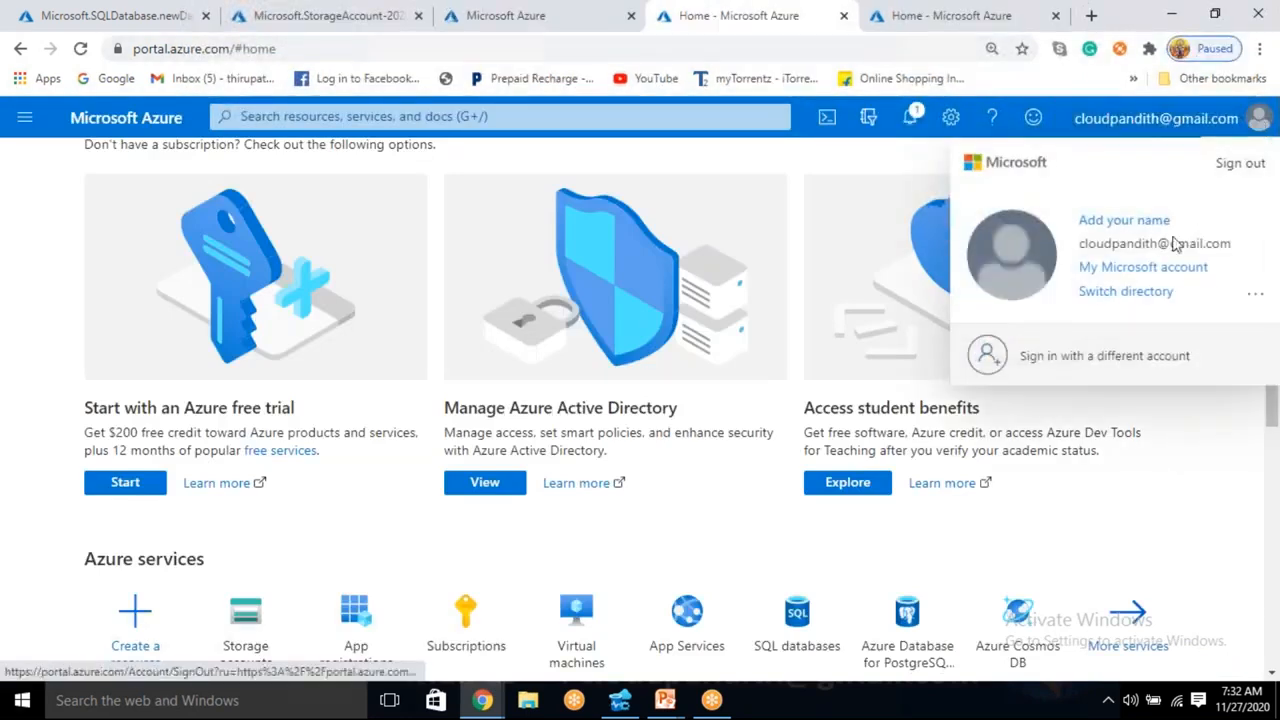
click(1060, 290)
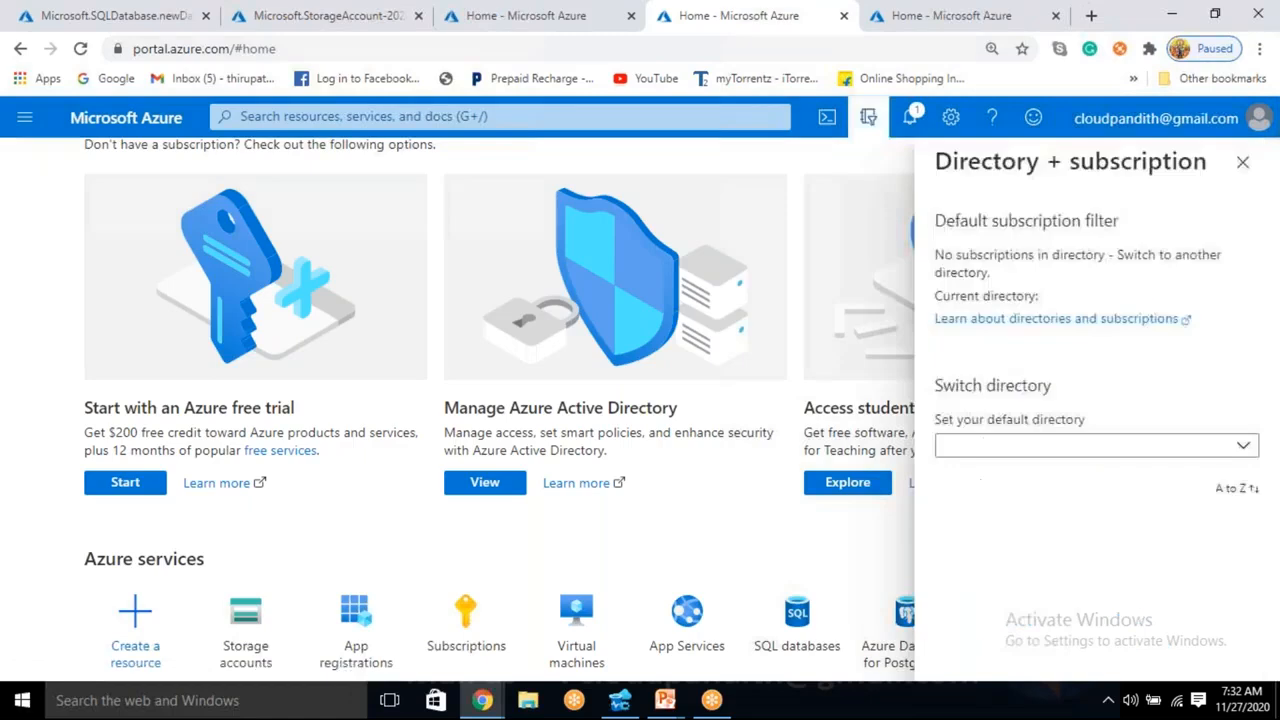
click(1240, 450)
click(863, 160)
drag(806, 28, 110, 18)
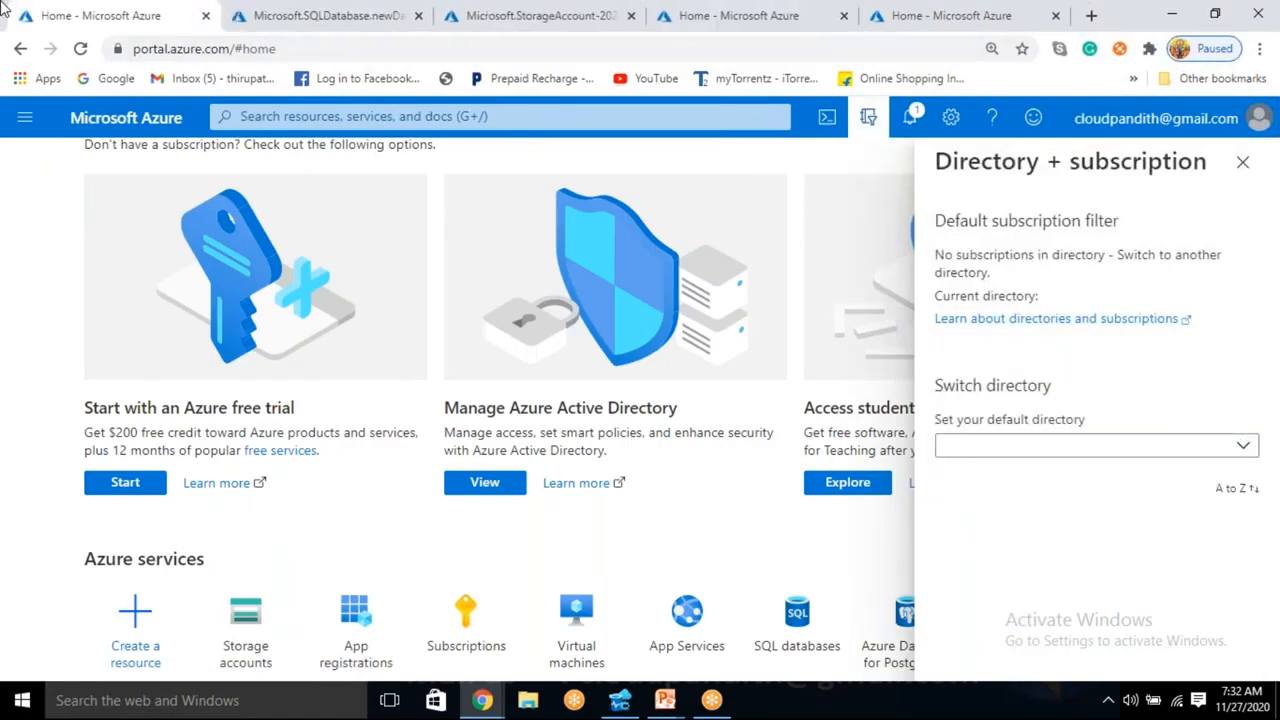
click(206, 16)
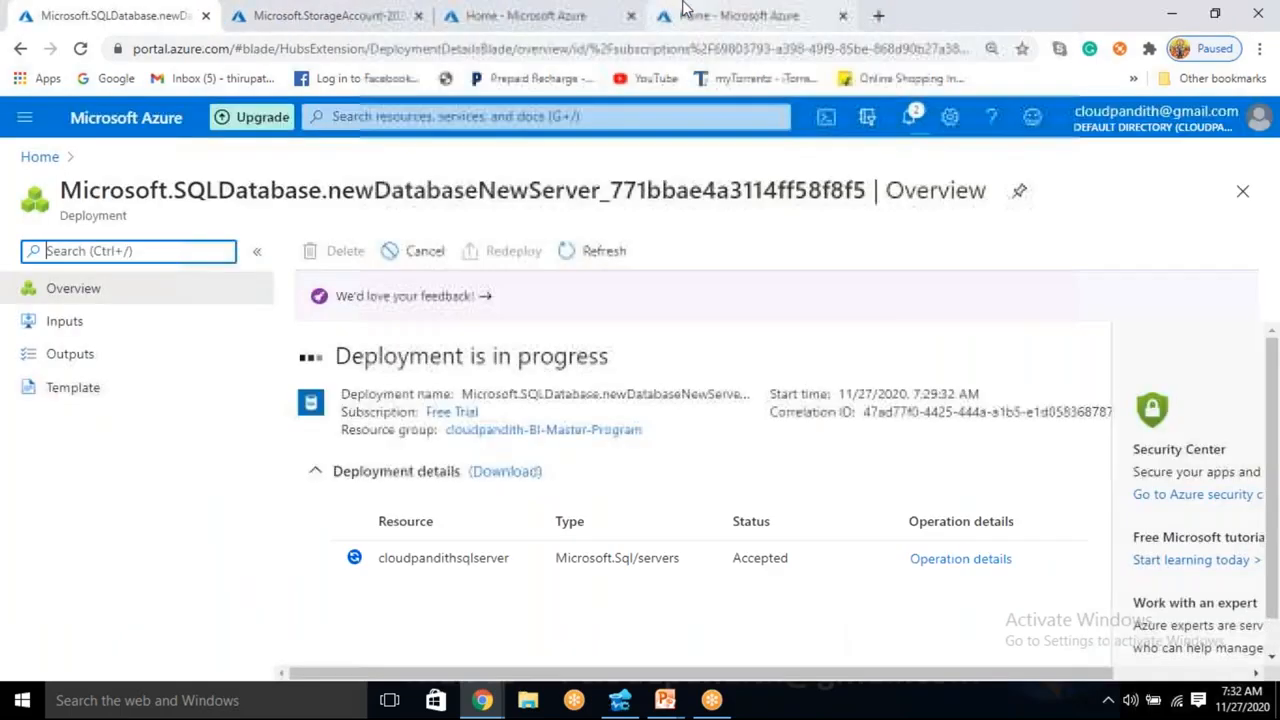
Start creating another storage account in the portal tab that uses the switched directory
click(725, 14)
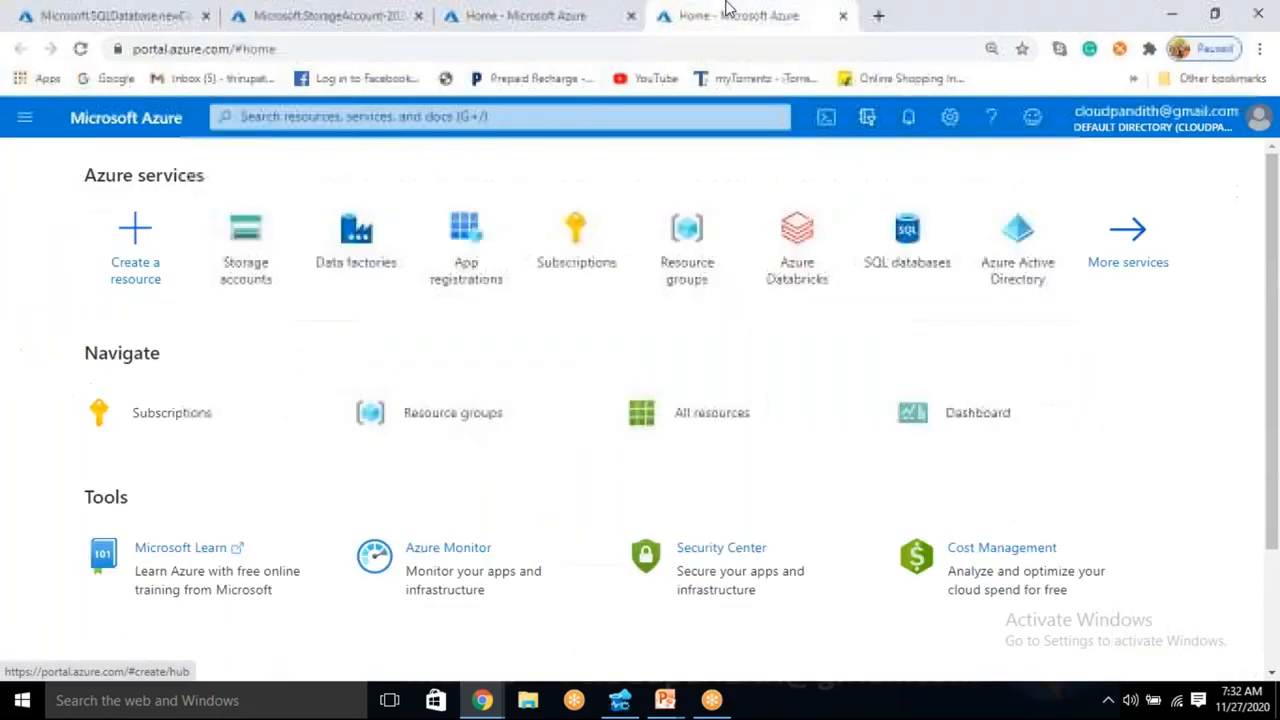
click(520, 12)
click(264, 252)
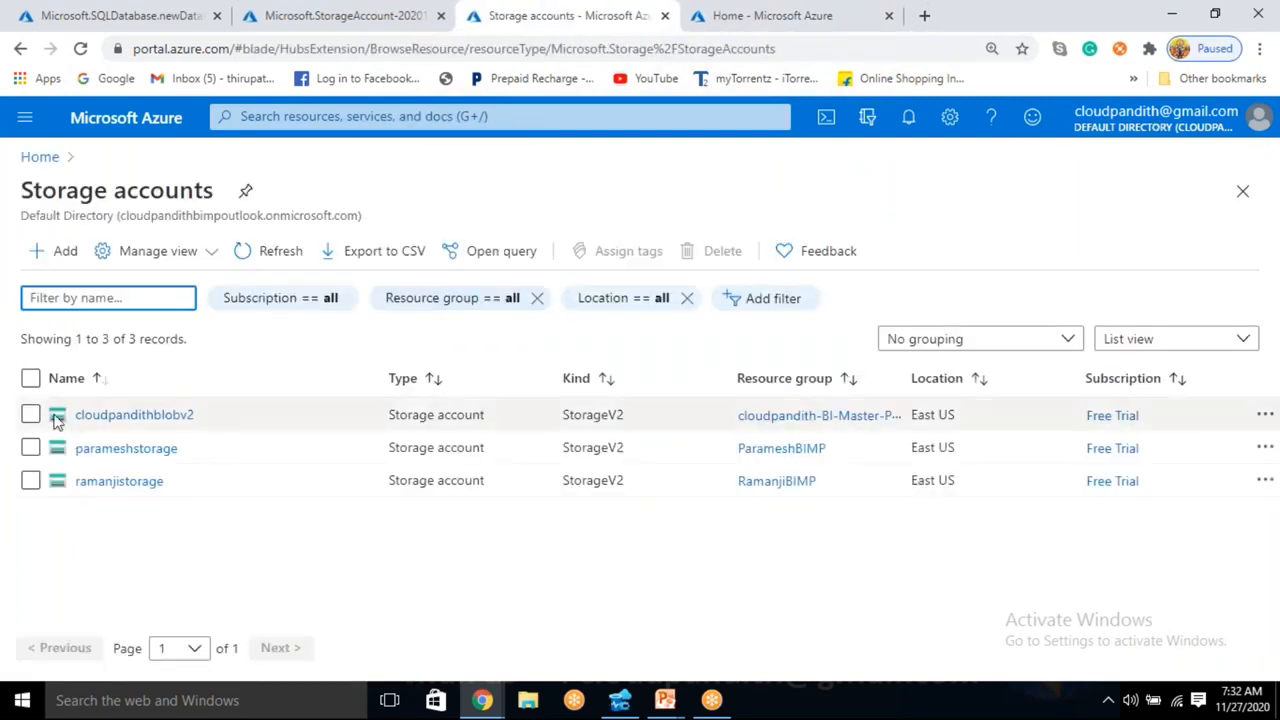
click(64, 252)
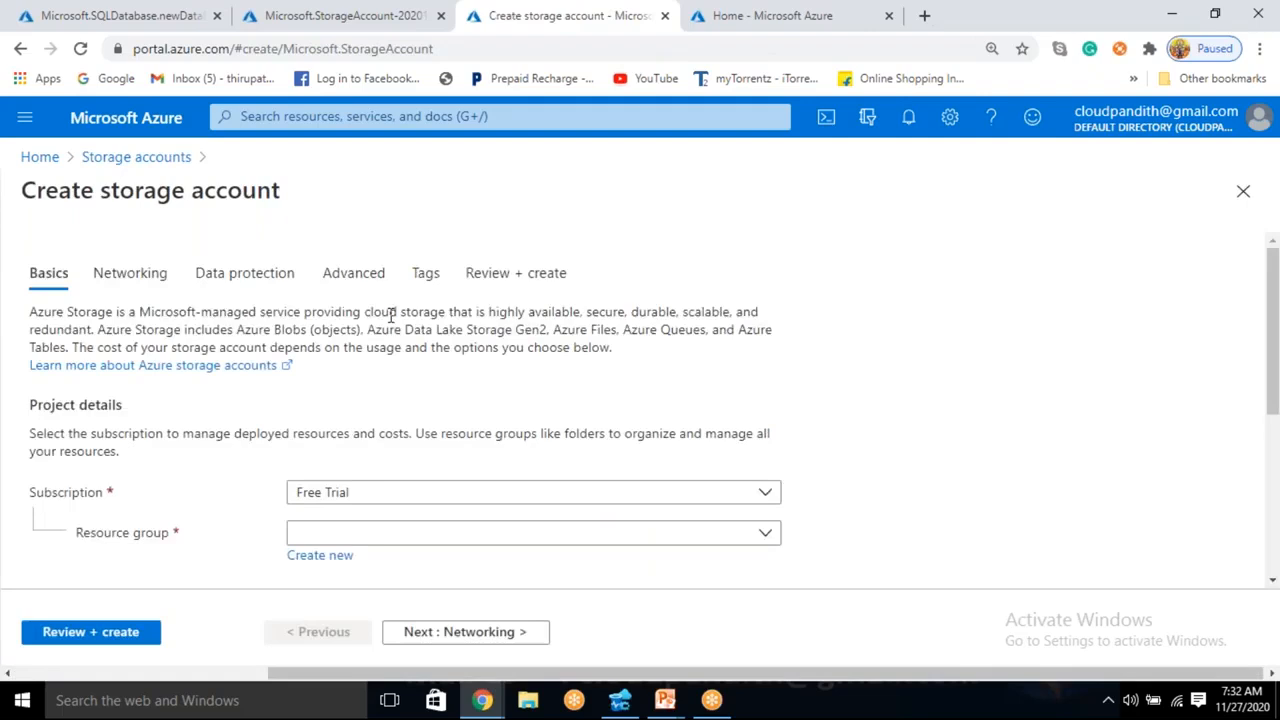
Assign the storage account to the resource group cloudpandith-BI-Master-Program and name it cloudpandithadlsgen2
scroll(383, 357, down, 2)
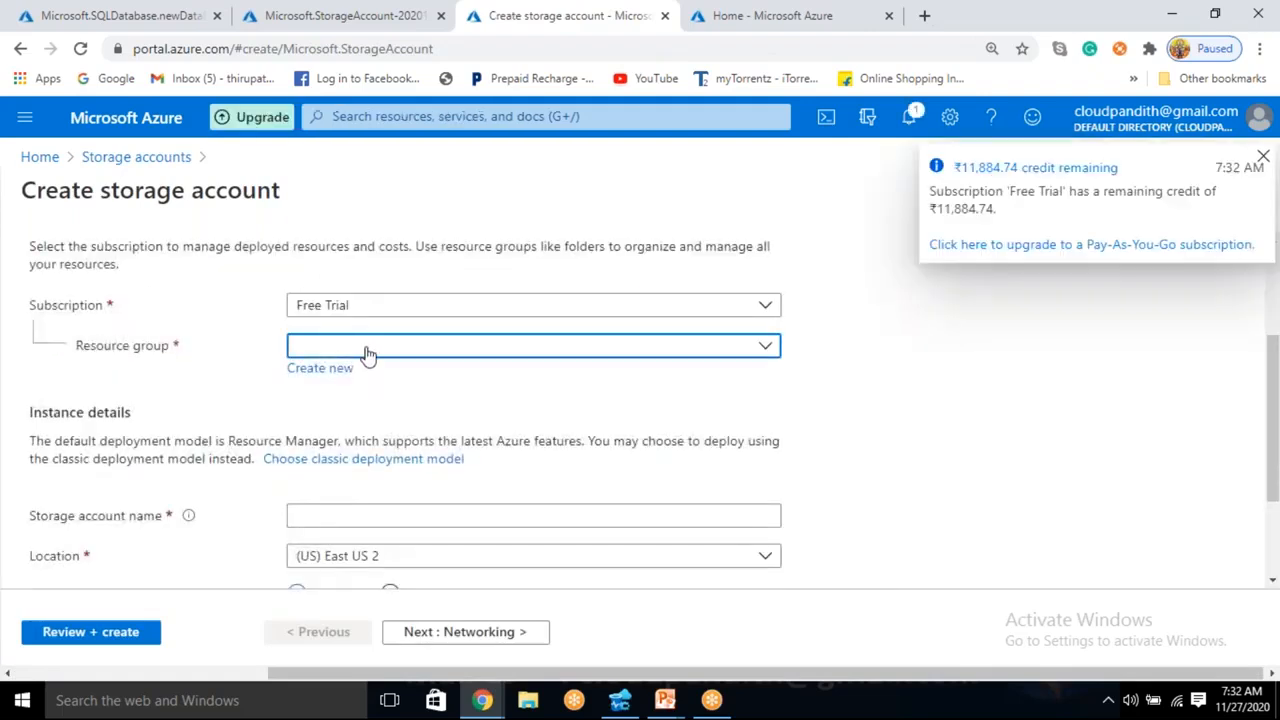
click(366, 354)
click(345, 414)
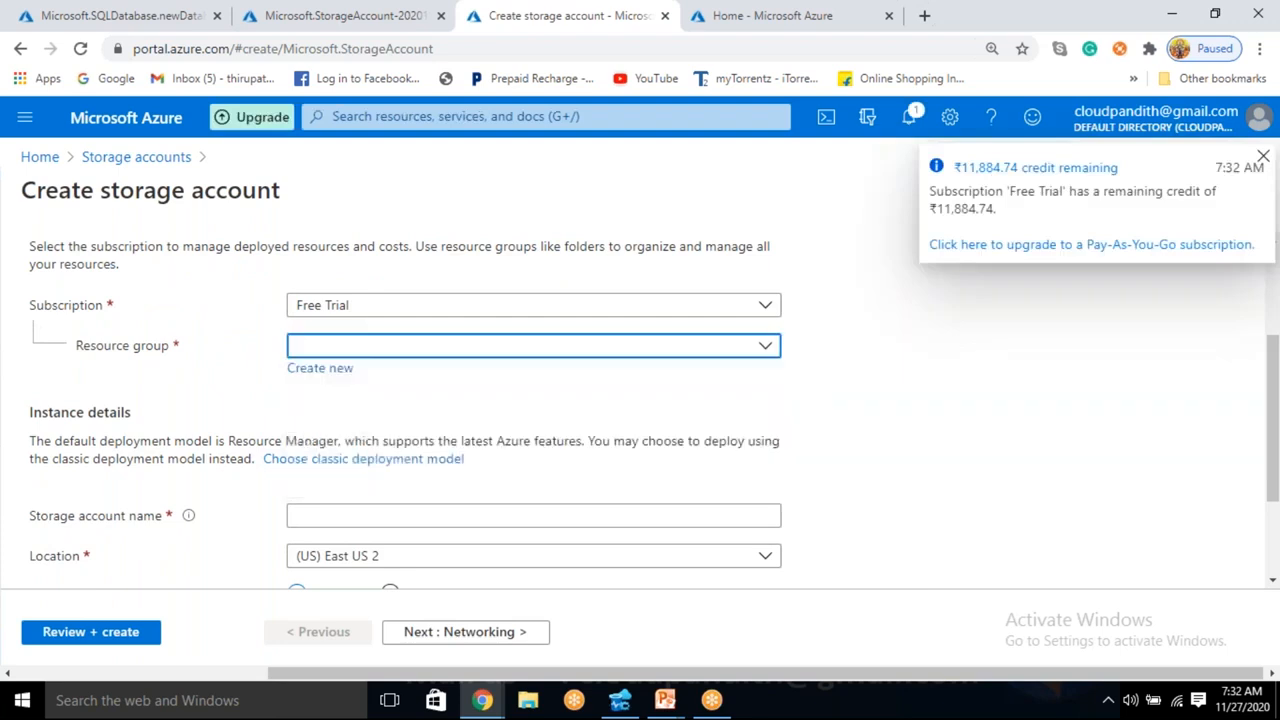
click(320, 512)
text(cloudpandithadls)
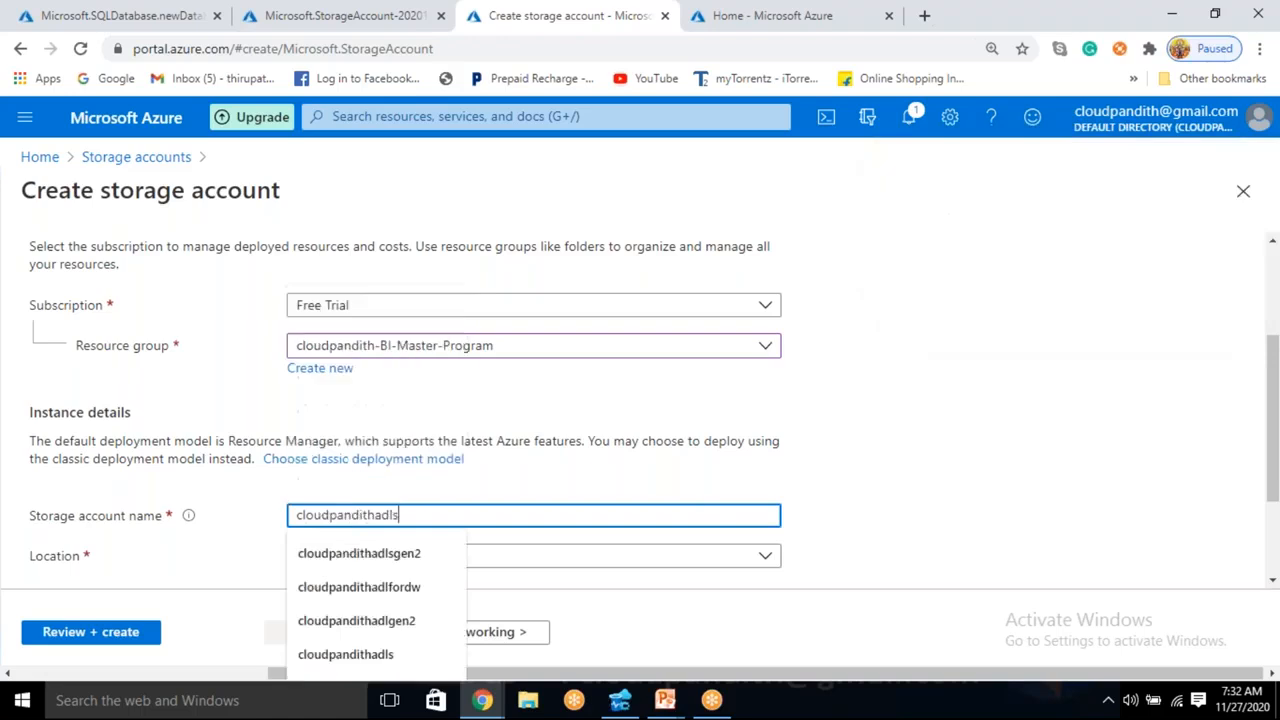
text(gen2)
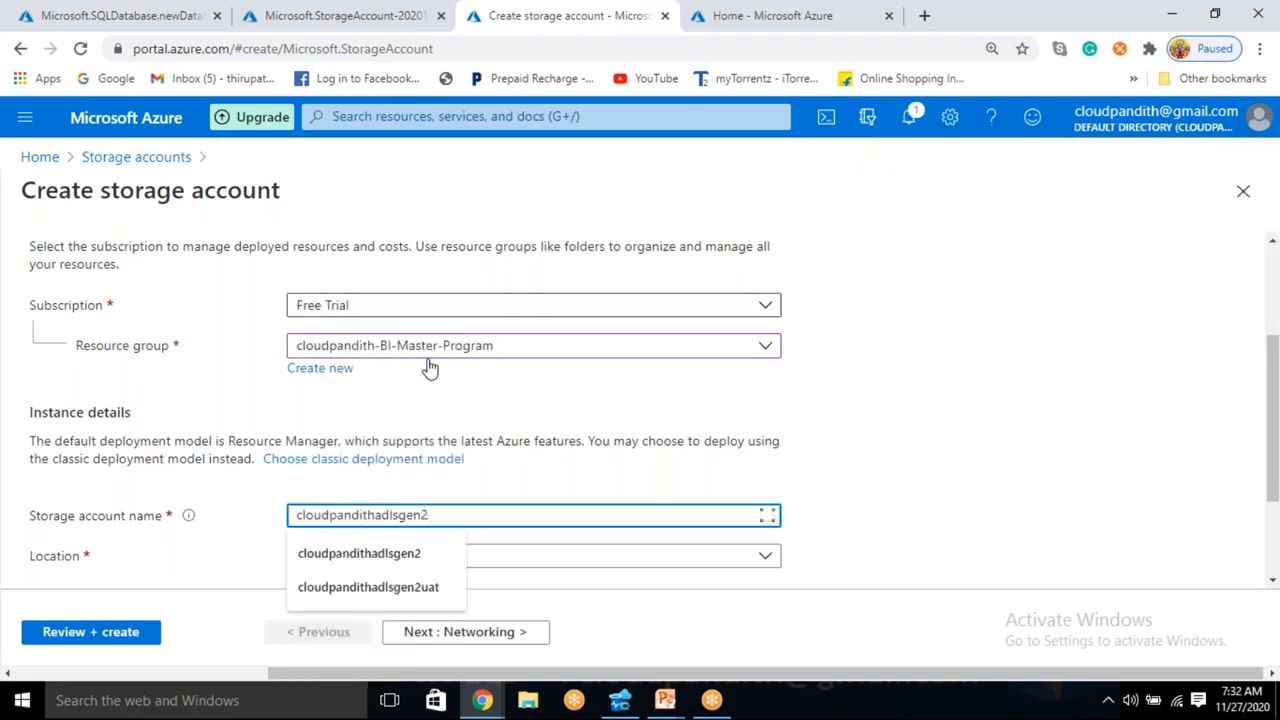
click(930, 408)
Enable the hierarchical namespace for Data Lake Storage Gen2 in the advanced settings and submit the storage account for creation
click(451, 641)
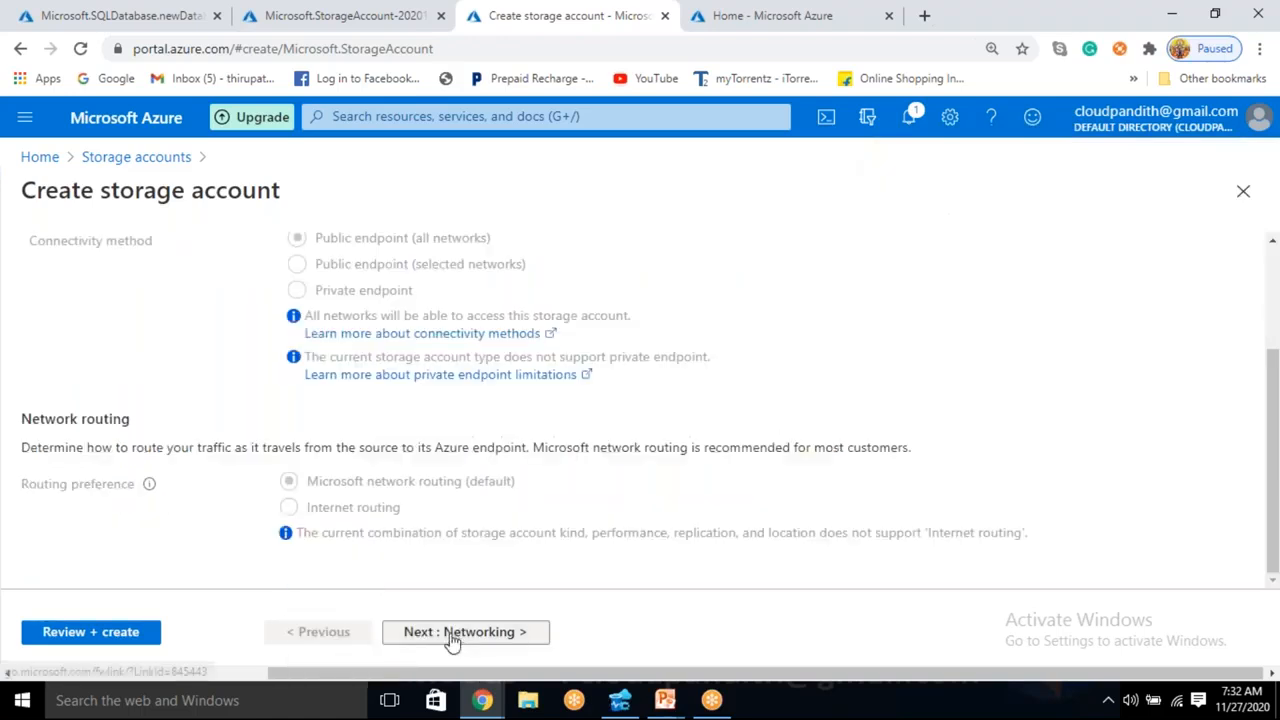
click(451, 640)
click(451, 640)
scroll(363, 491, down, 5)
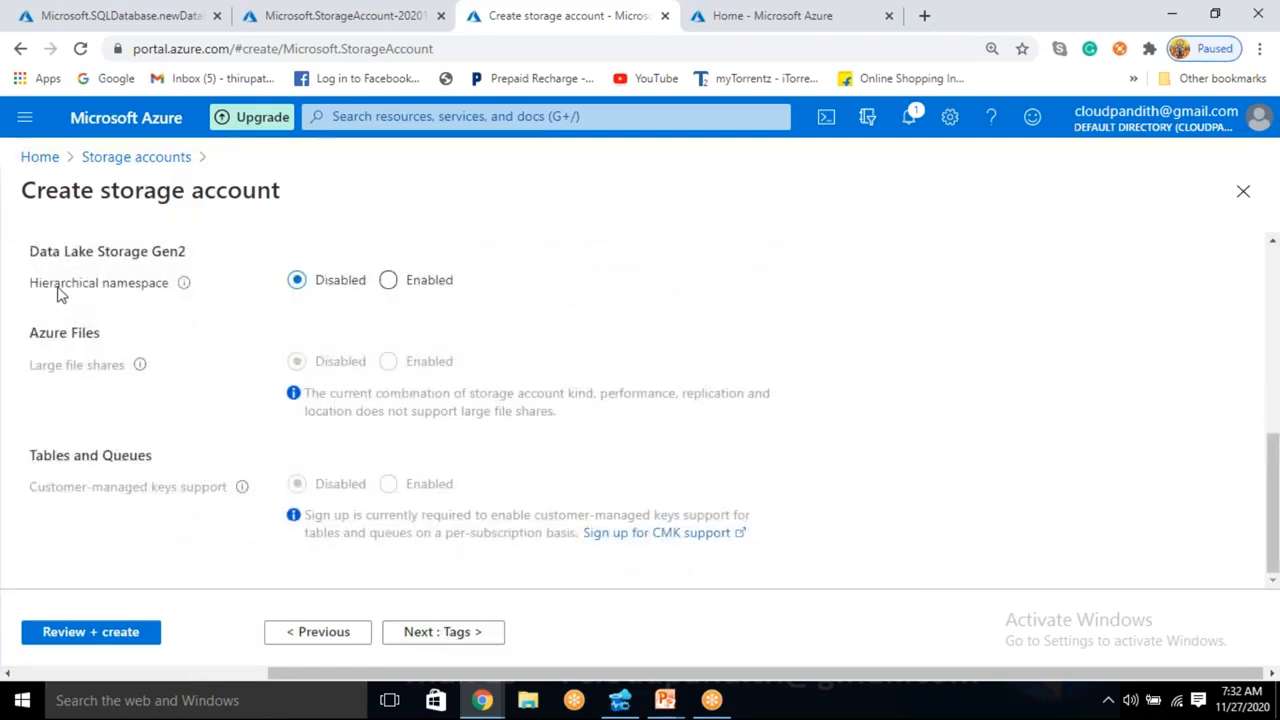
drag(53, 283, 152, 278)
click(399, 280)
drag(145, 252, 300, 240)
click(444, 359)
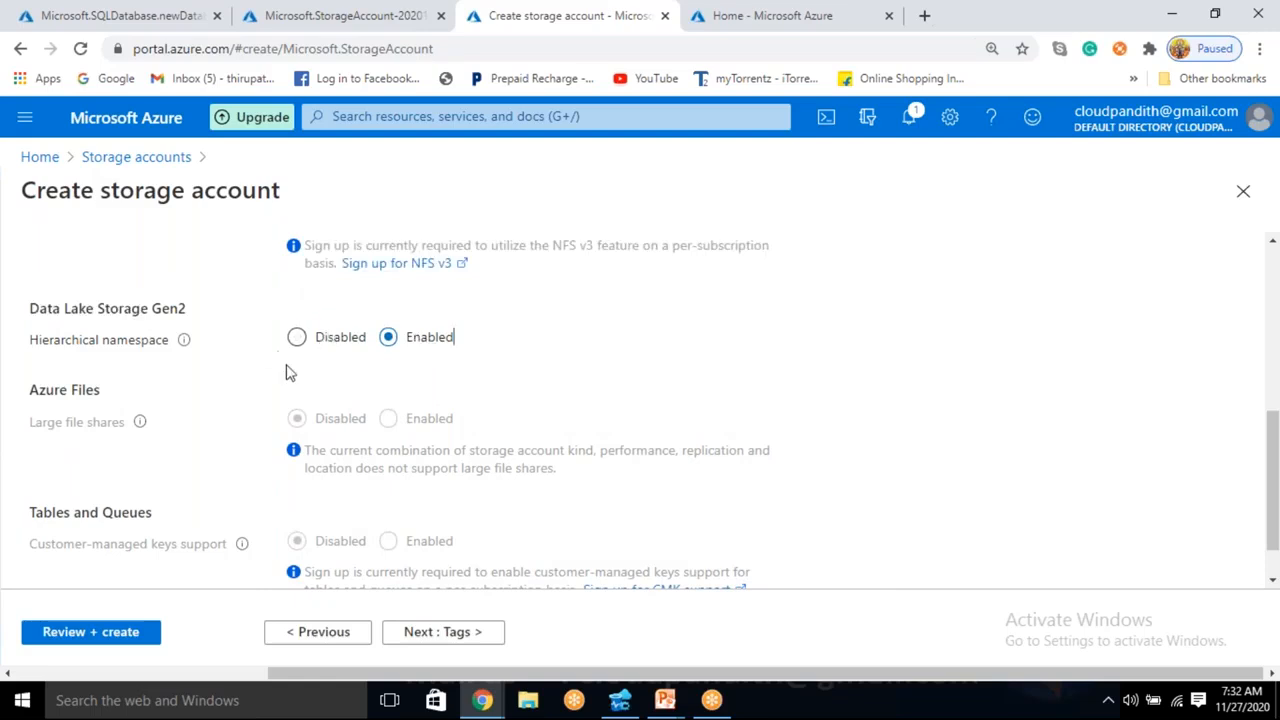
click(133, 634)
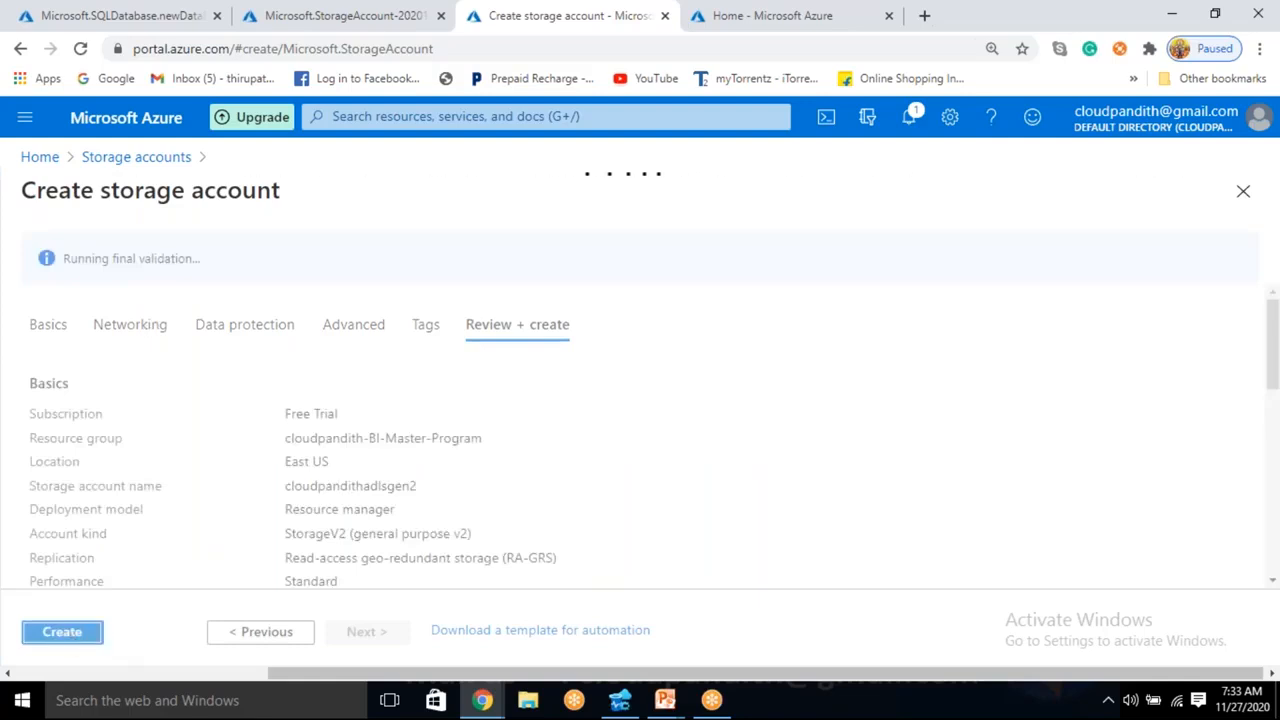
click(66, 636)
Start creating a data factory from the portal home page in the fourth browser tab
click(750, 15)
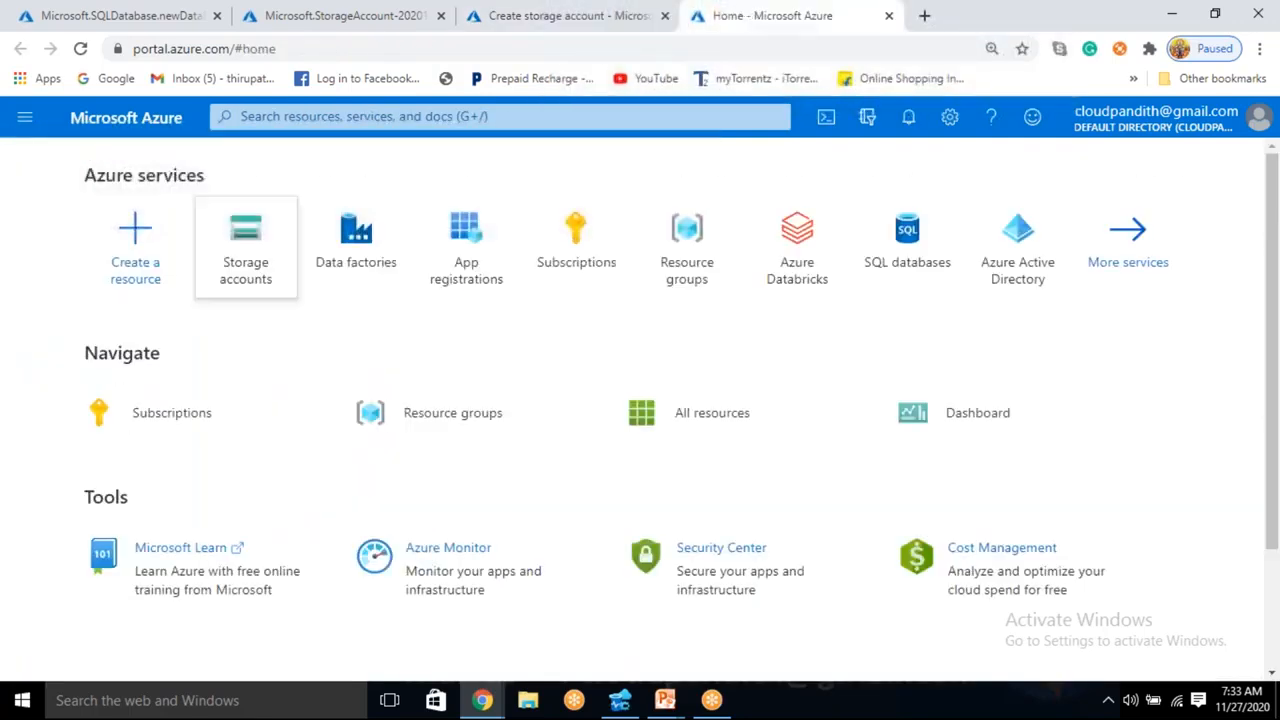
click(380, 256)
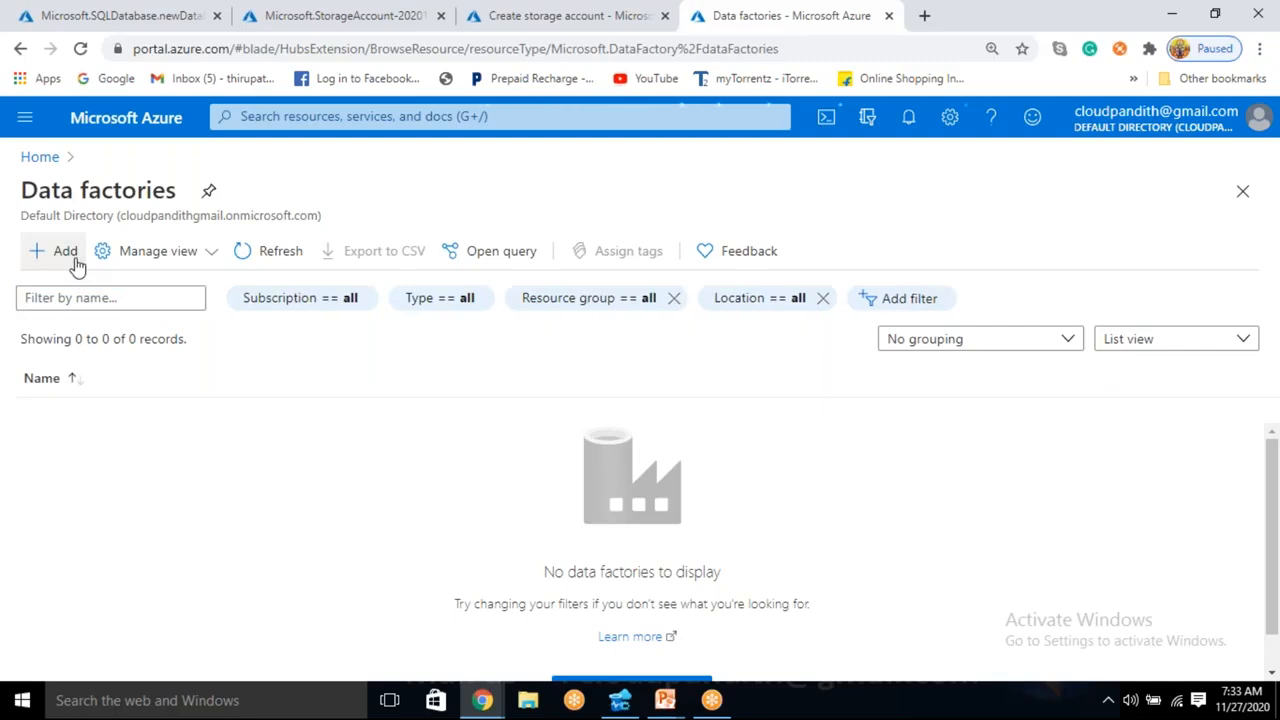
click(74, 260)
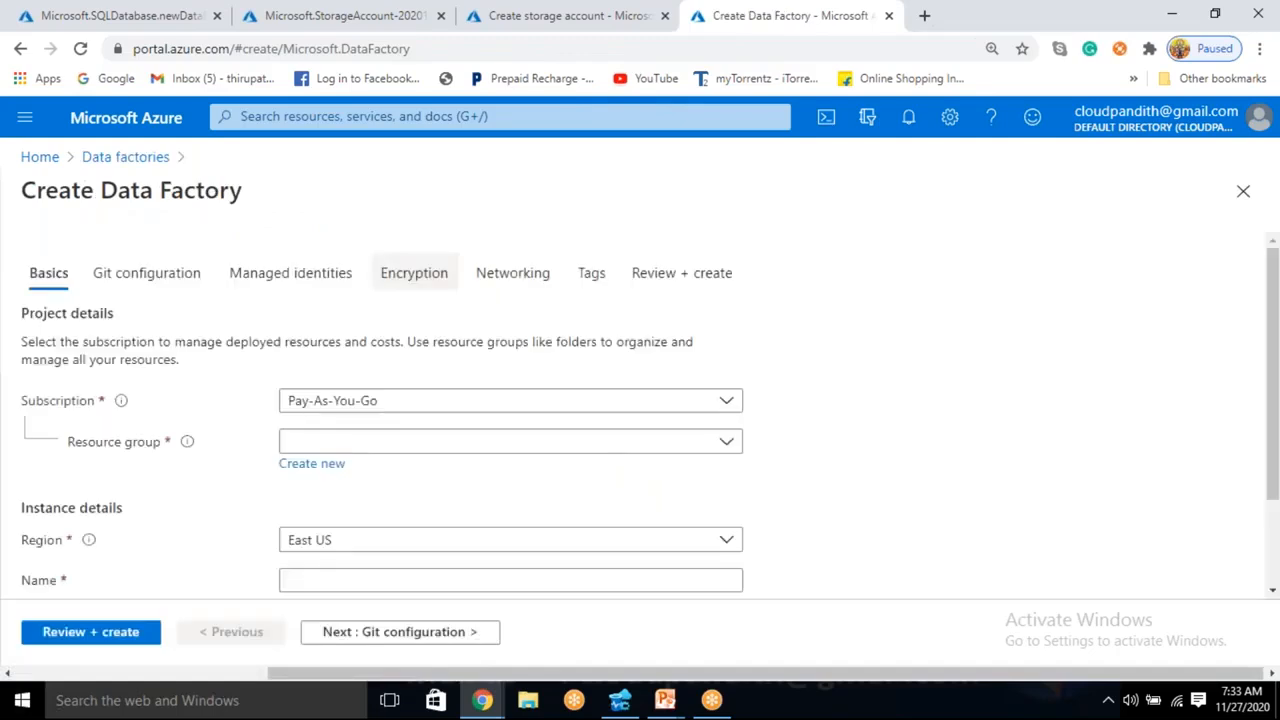
Switch the portal in this tab to the directory cloudpandithbimpoutlook.onmicrosoft.com
click(1240, 125)
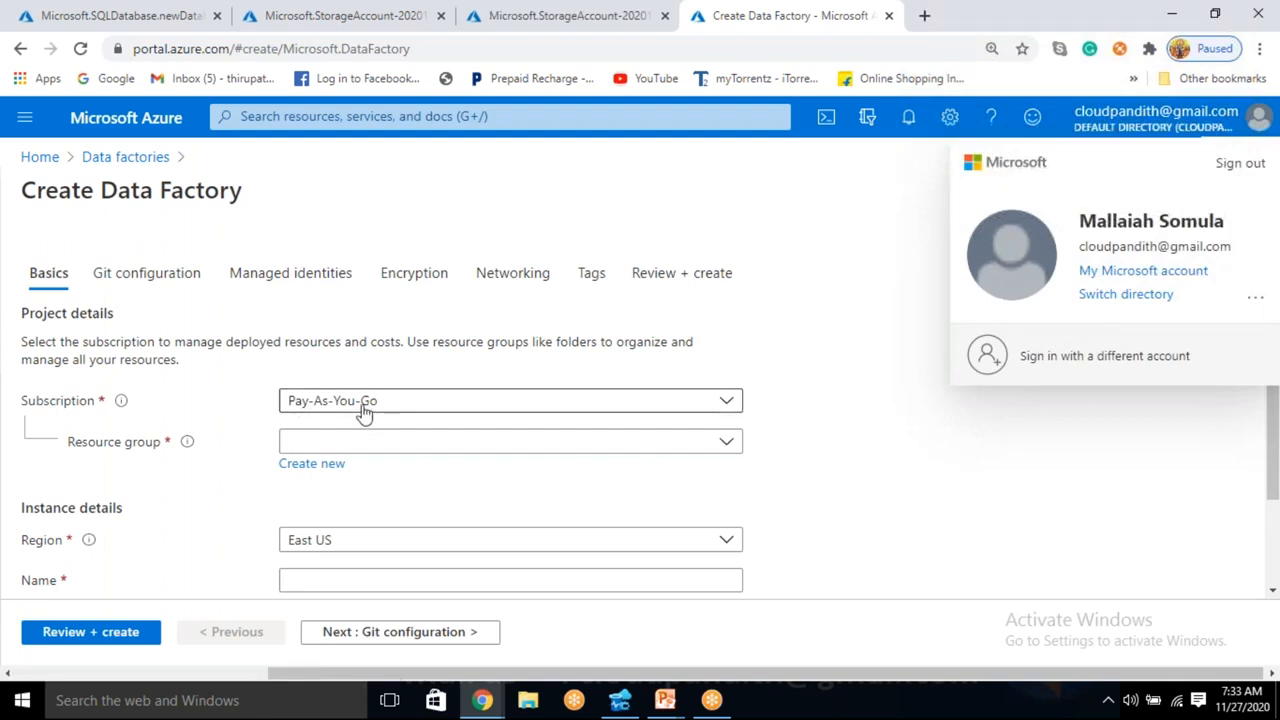
click(1165, 300)
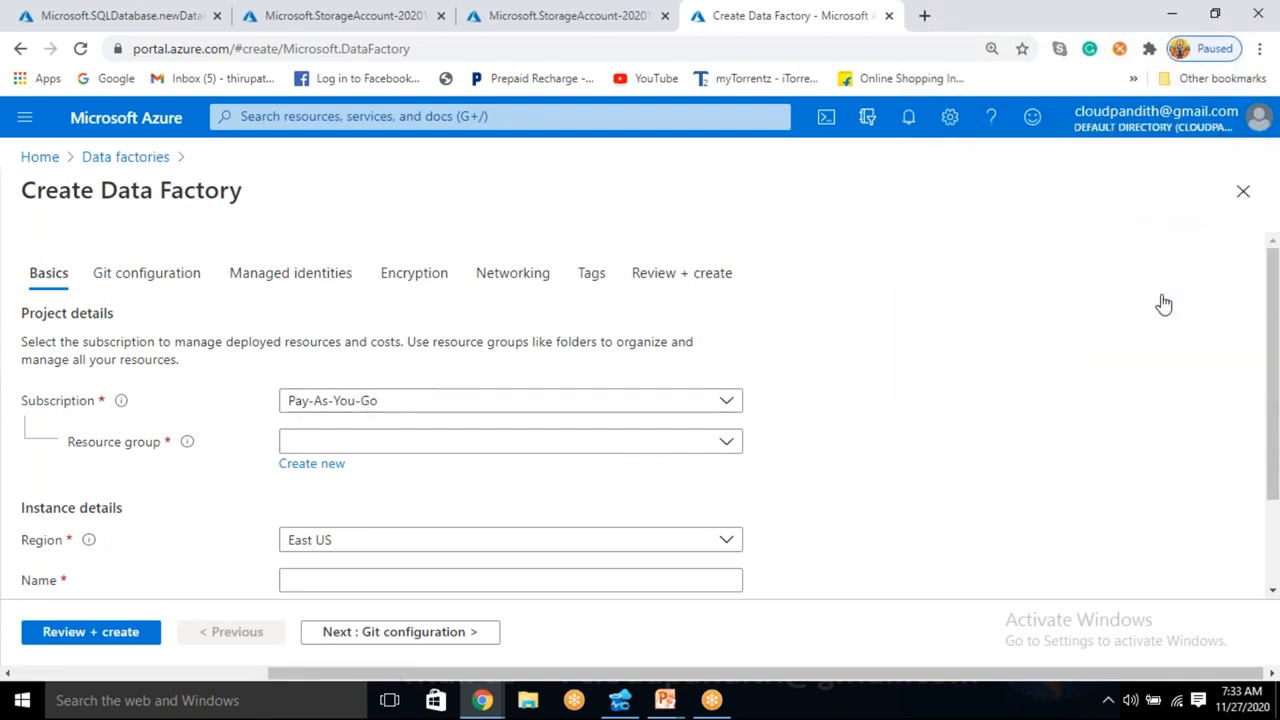
scroll(1090, 300, down, 1)
click(1070, 521)
scroll(1075, 300, down, 3)
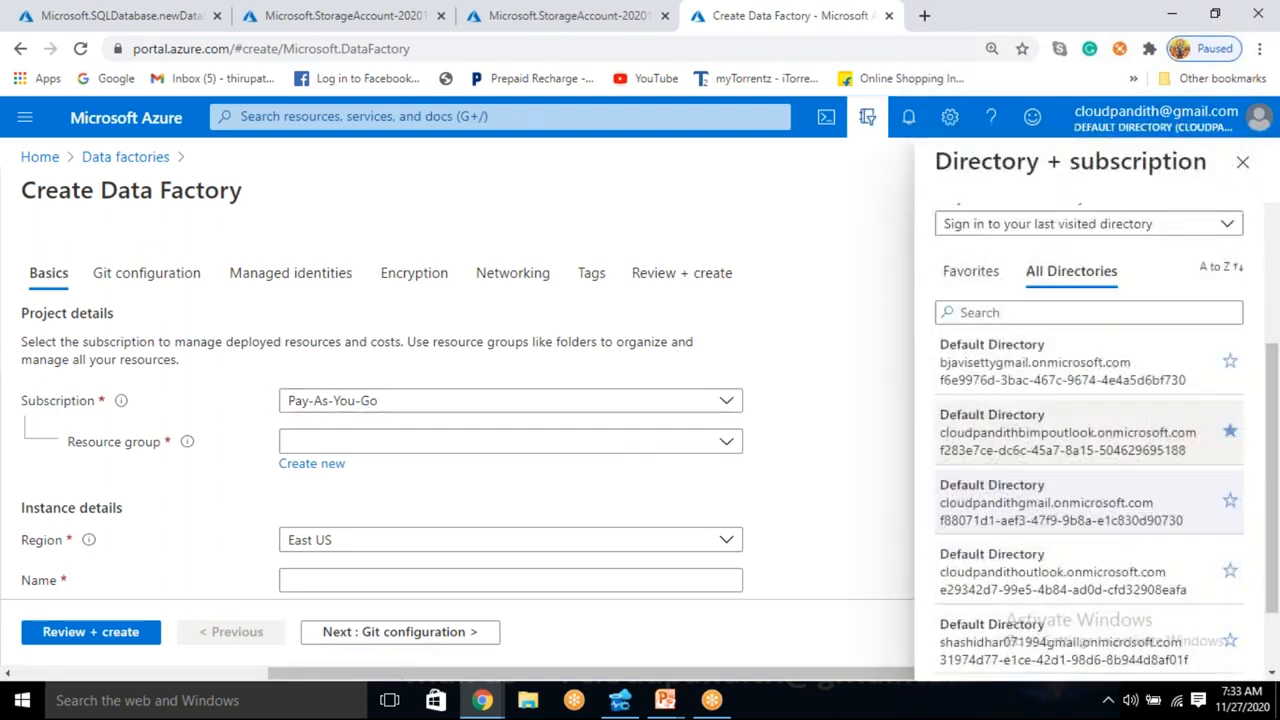
click(1035, 450)
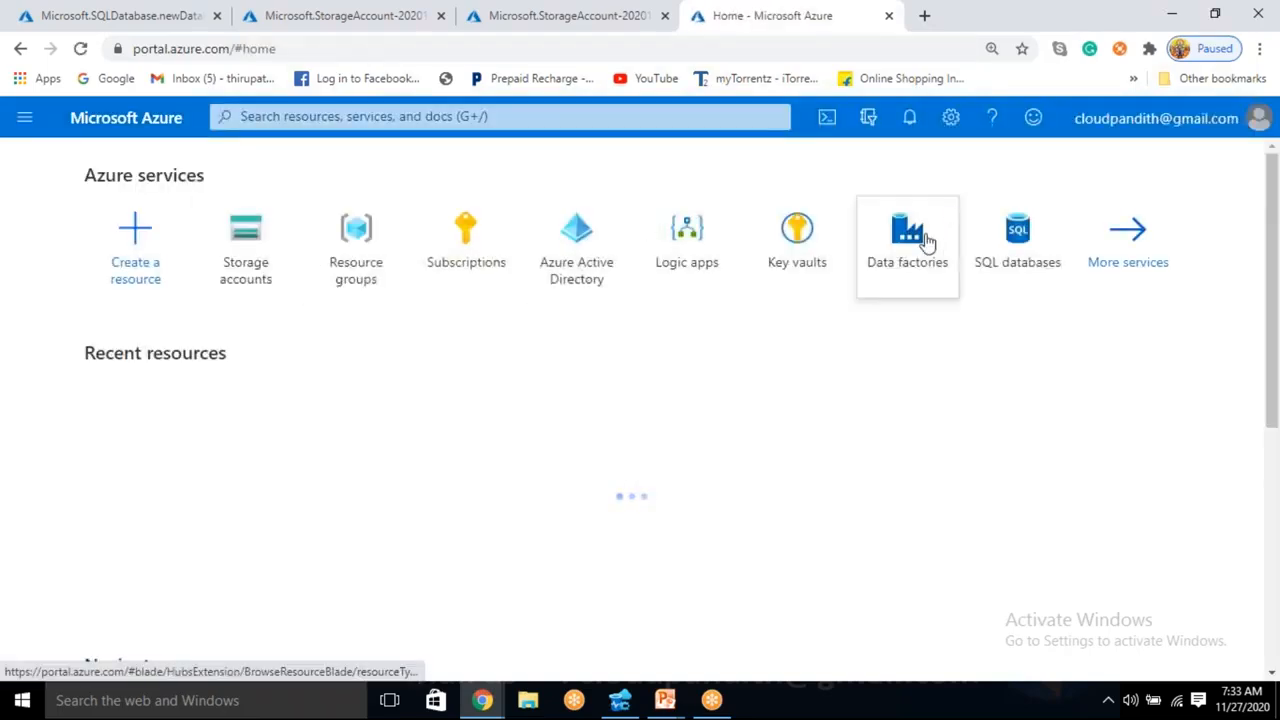
Start a new data factory in the resource group cloudpandith-BI-Master-Program and name it cloudpandithbiadfv2
click(928, 240)
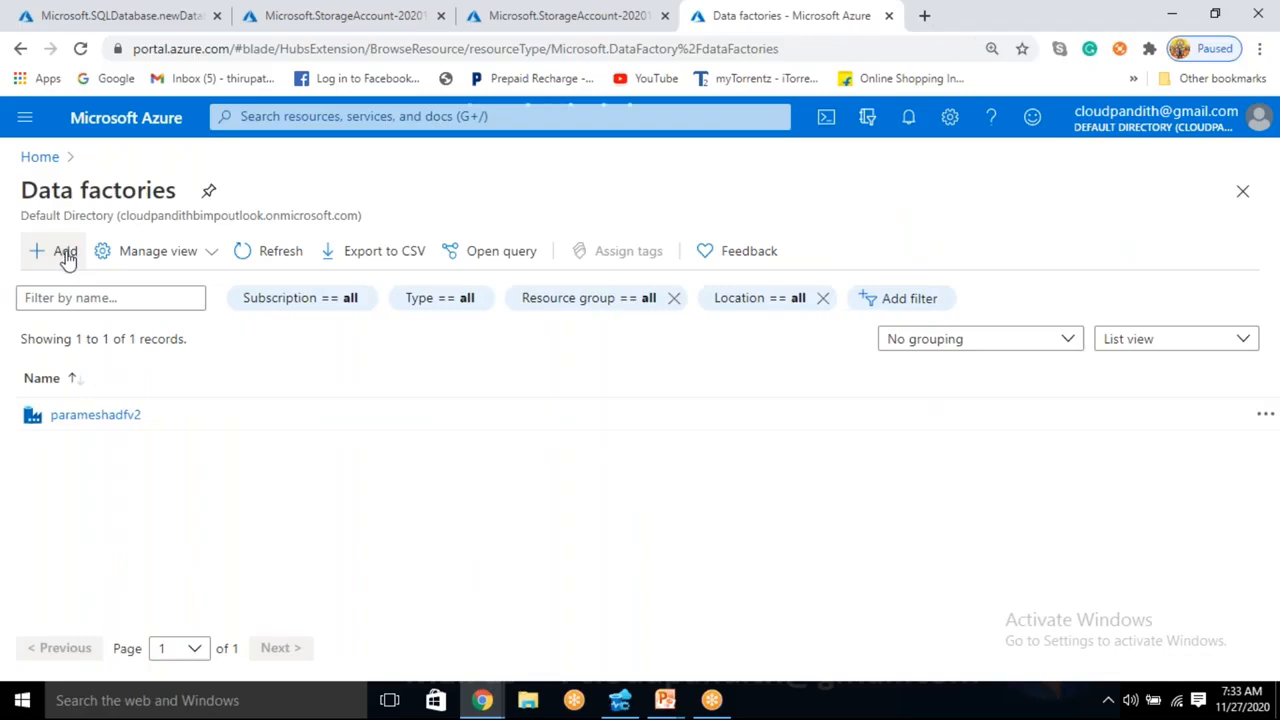
click(64, 252)
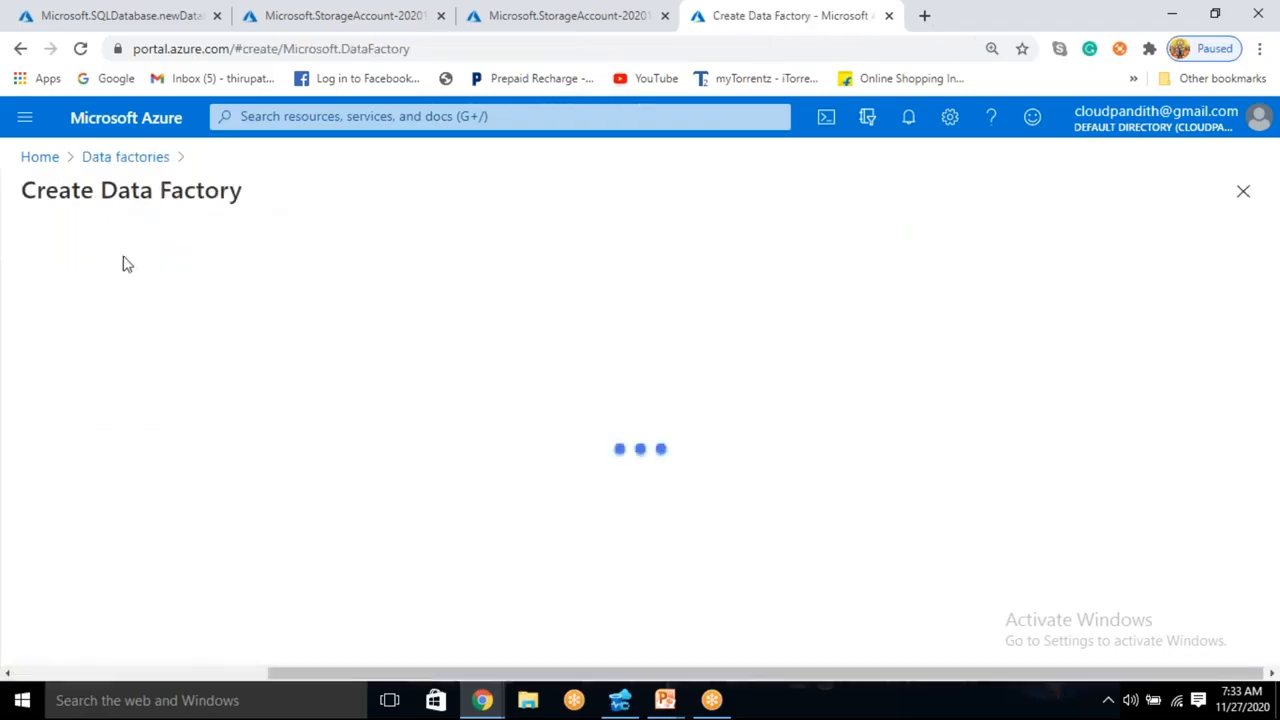
click(350, 438)
click(360, 508)
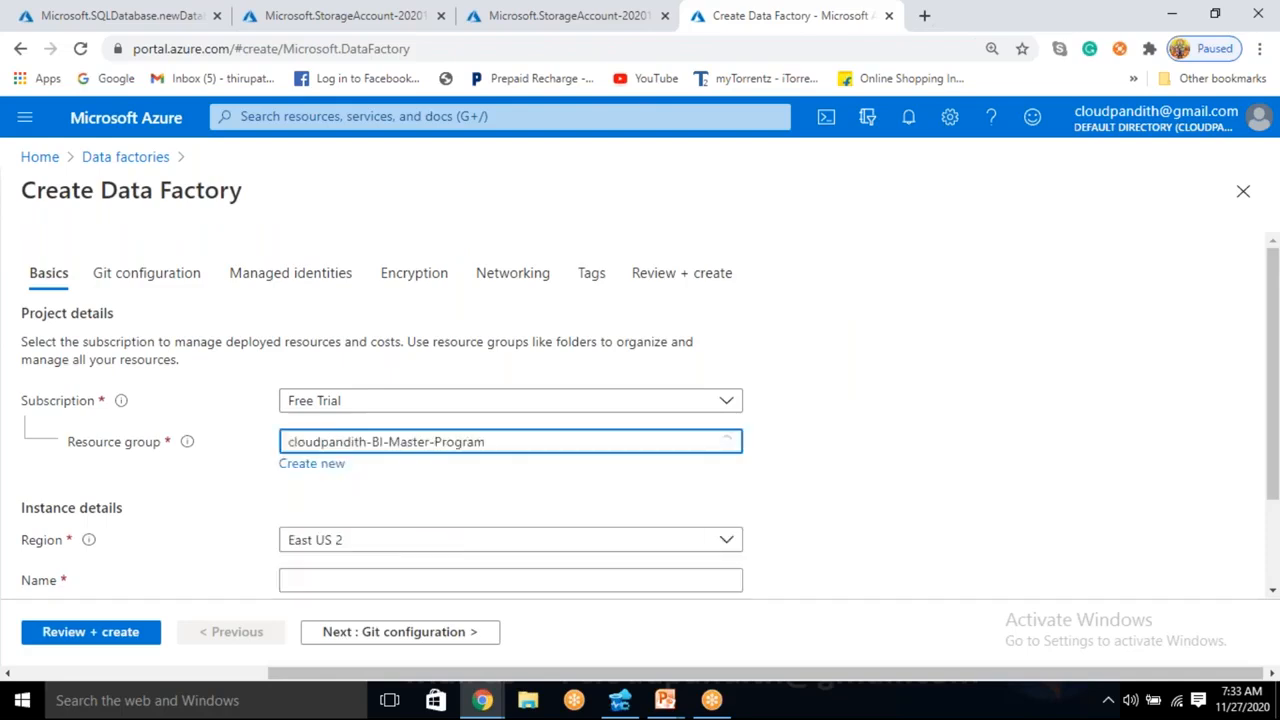
scroll(354, 489, down, 1)
click(331, 488)
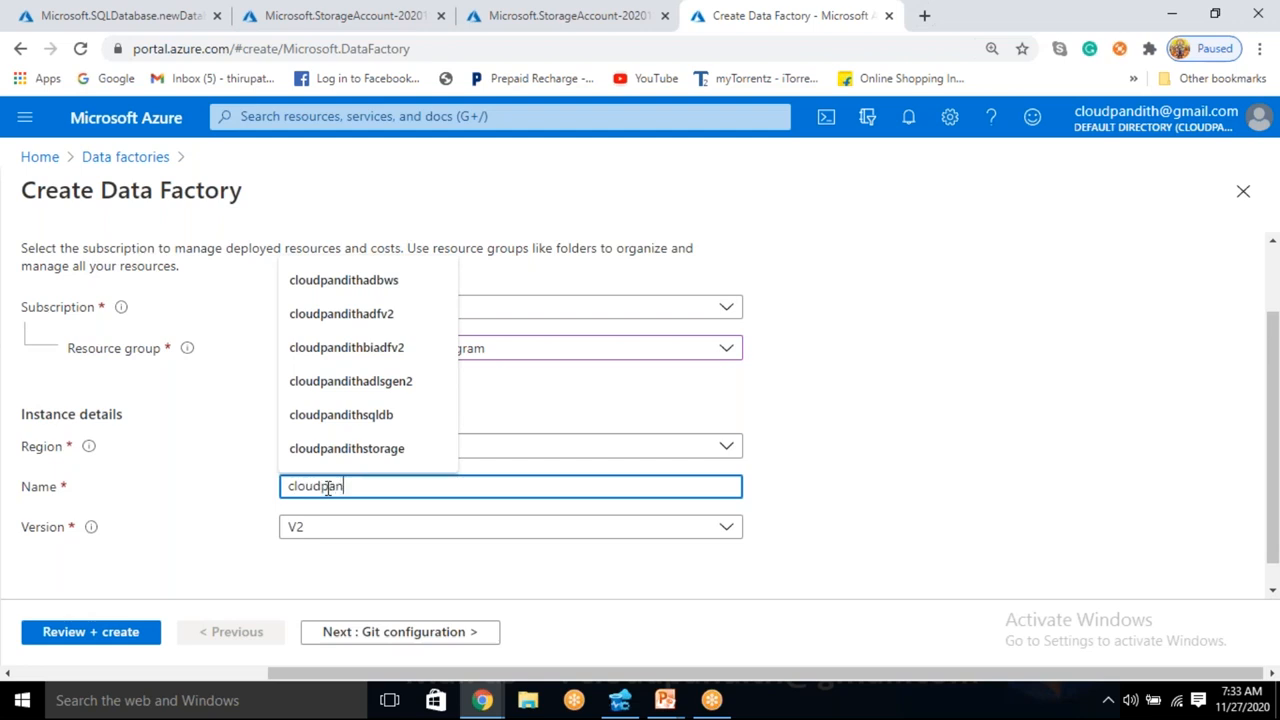
text(cloudpandithbiadfv2)
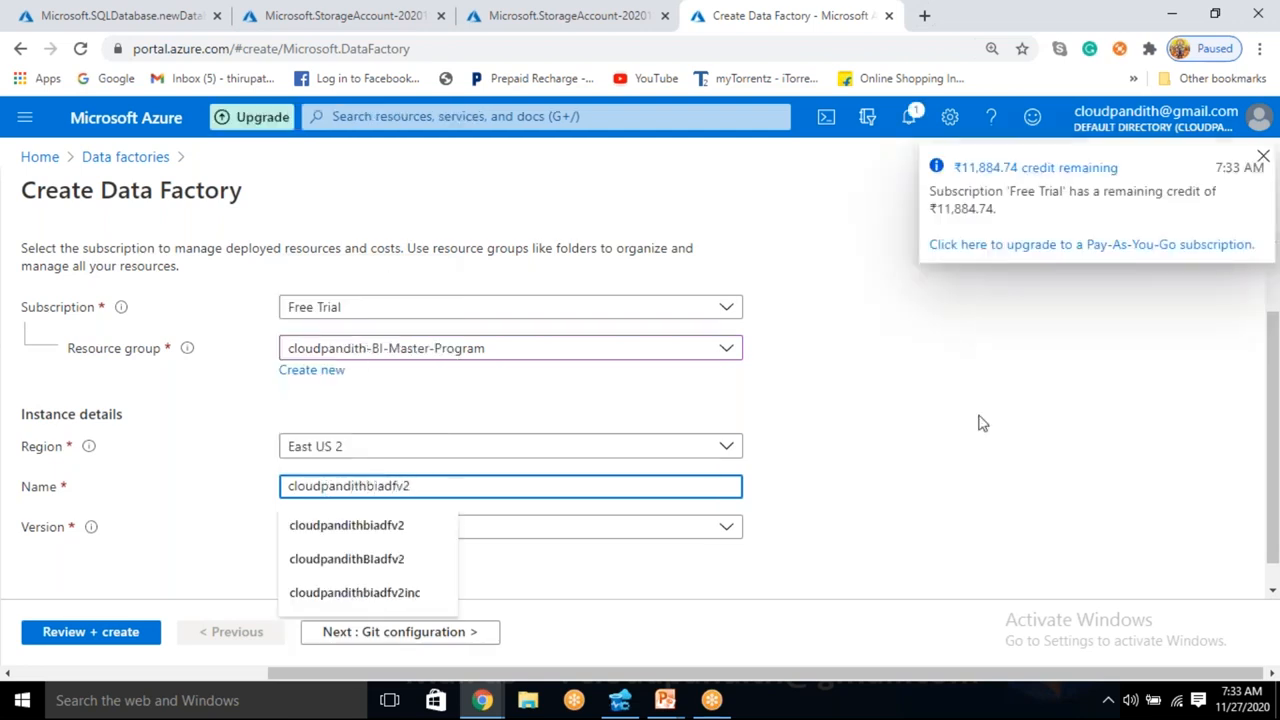
click(983, 423)
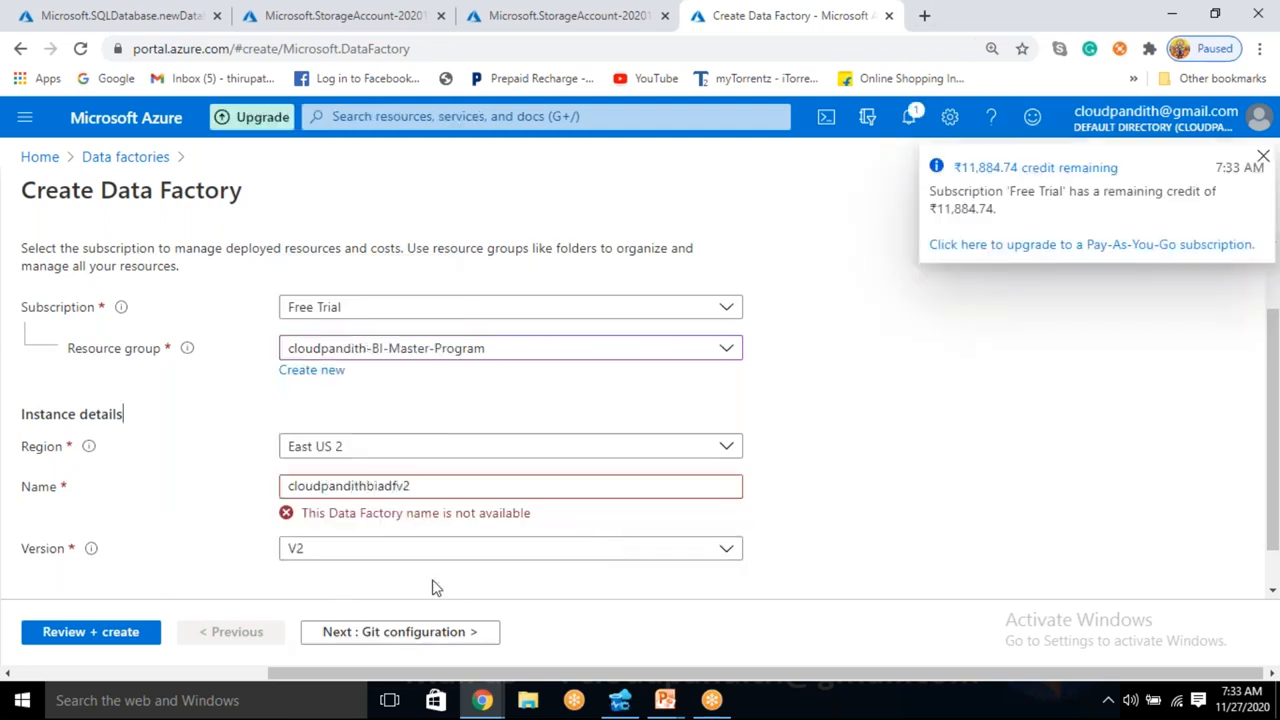
Choose to configure Git later and submit the data factory for creation
click(408, 631)
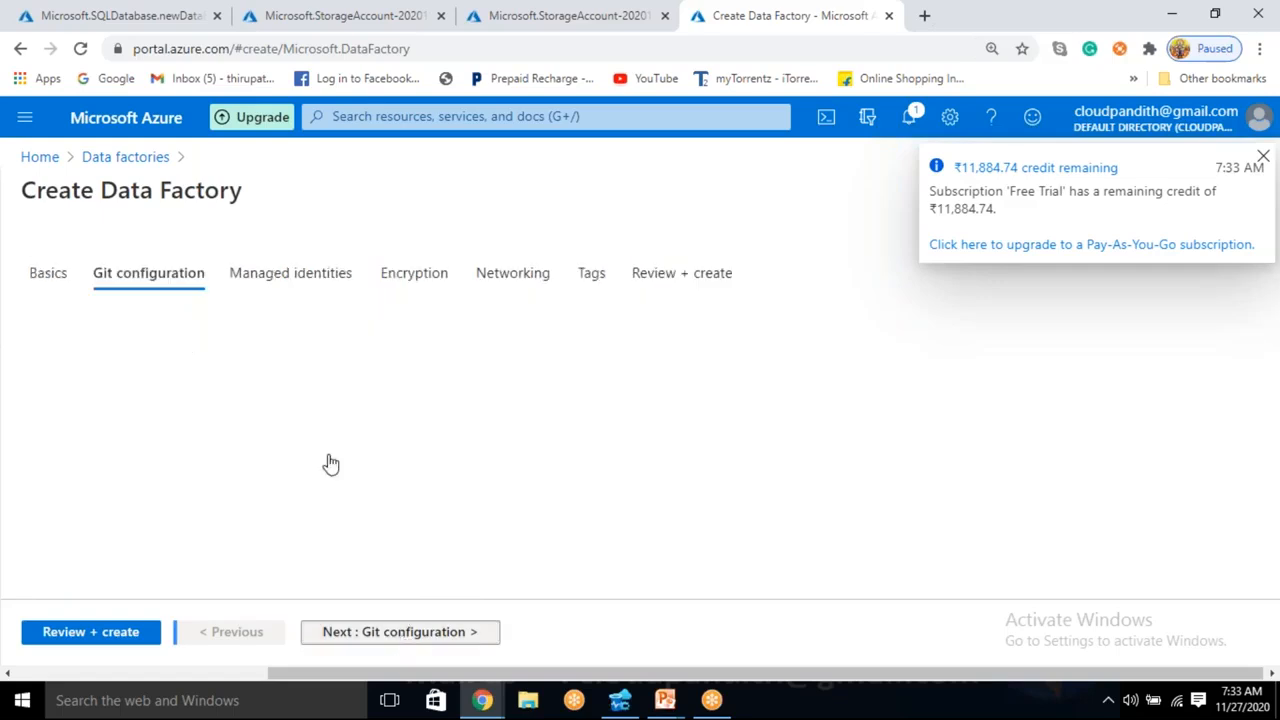
click(288, 380)
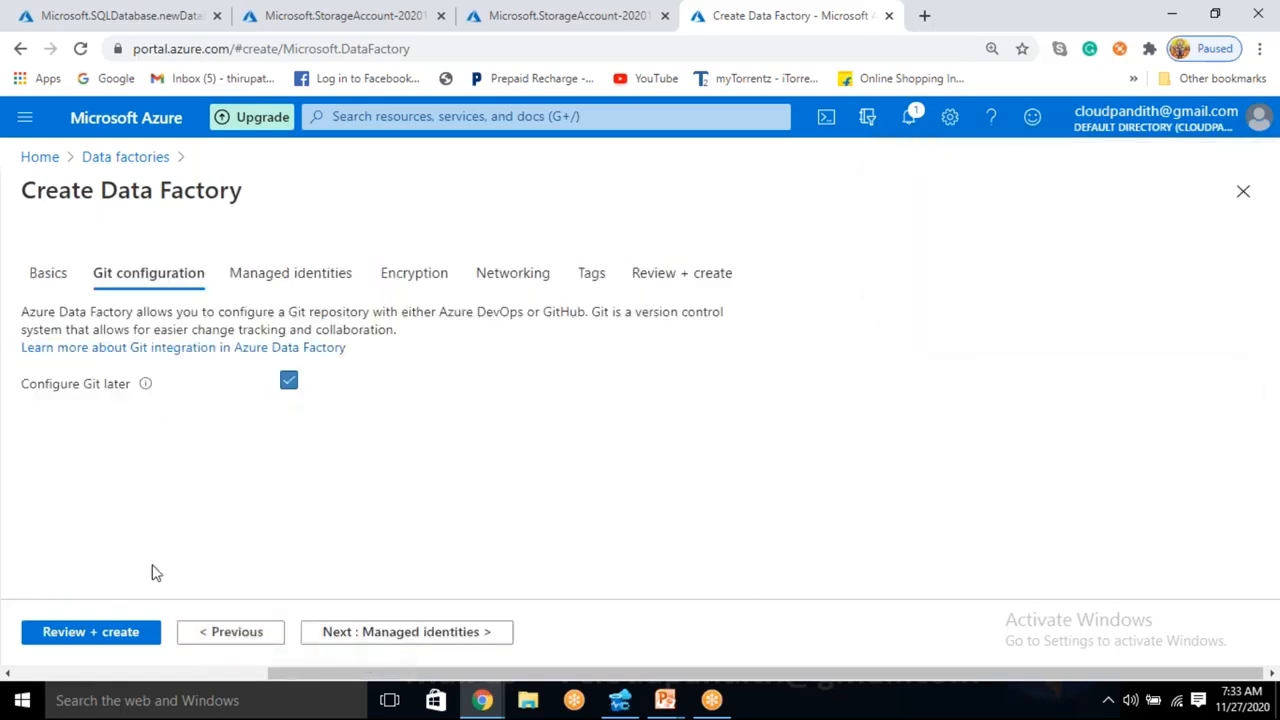
click(108, 646)
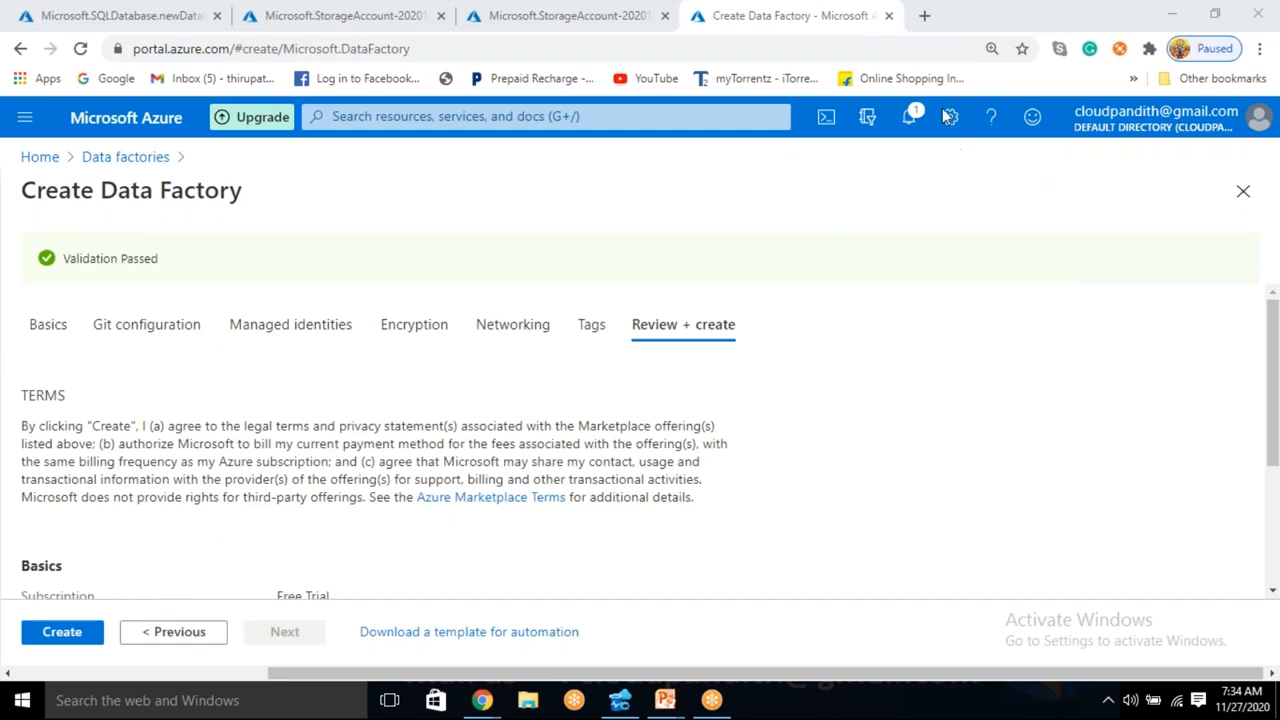
click(63, 631)
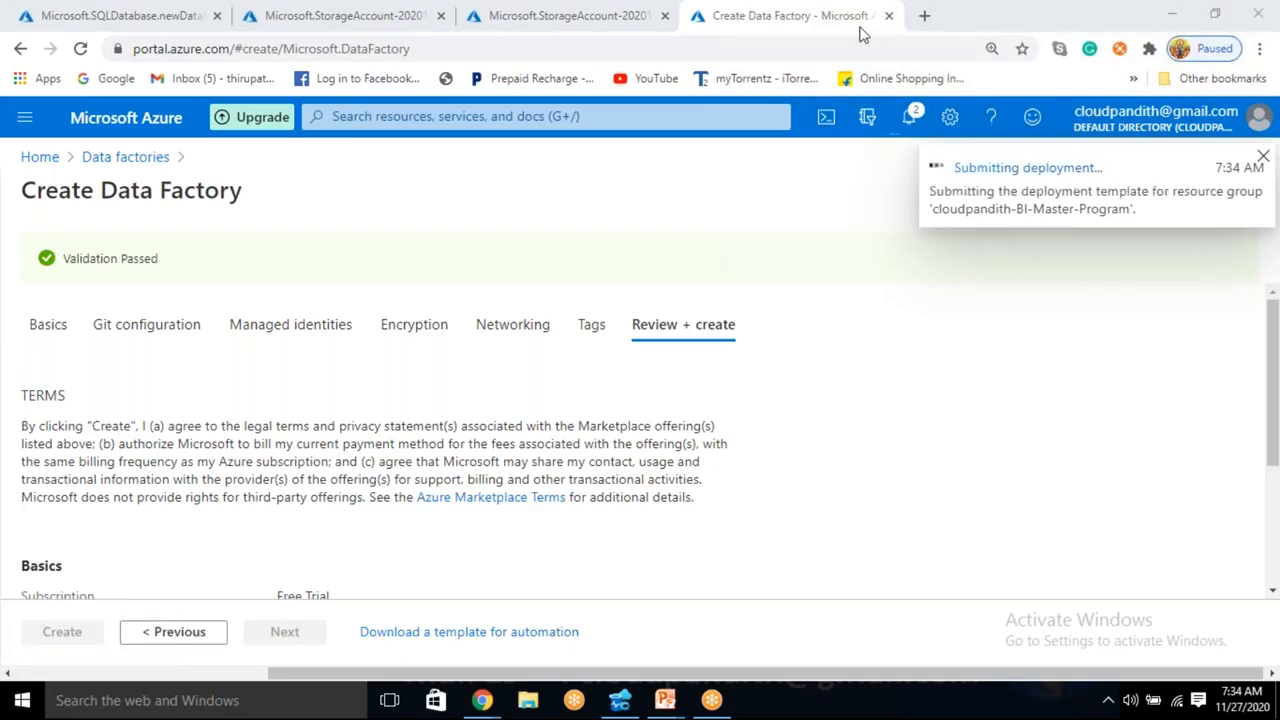
Open the Azure portal in a new browser tab and start creating a key vault
click(924, 15)
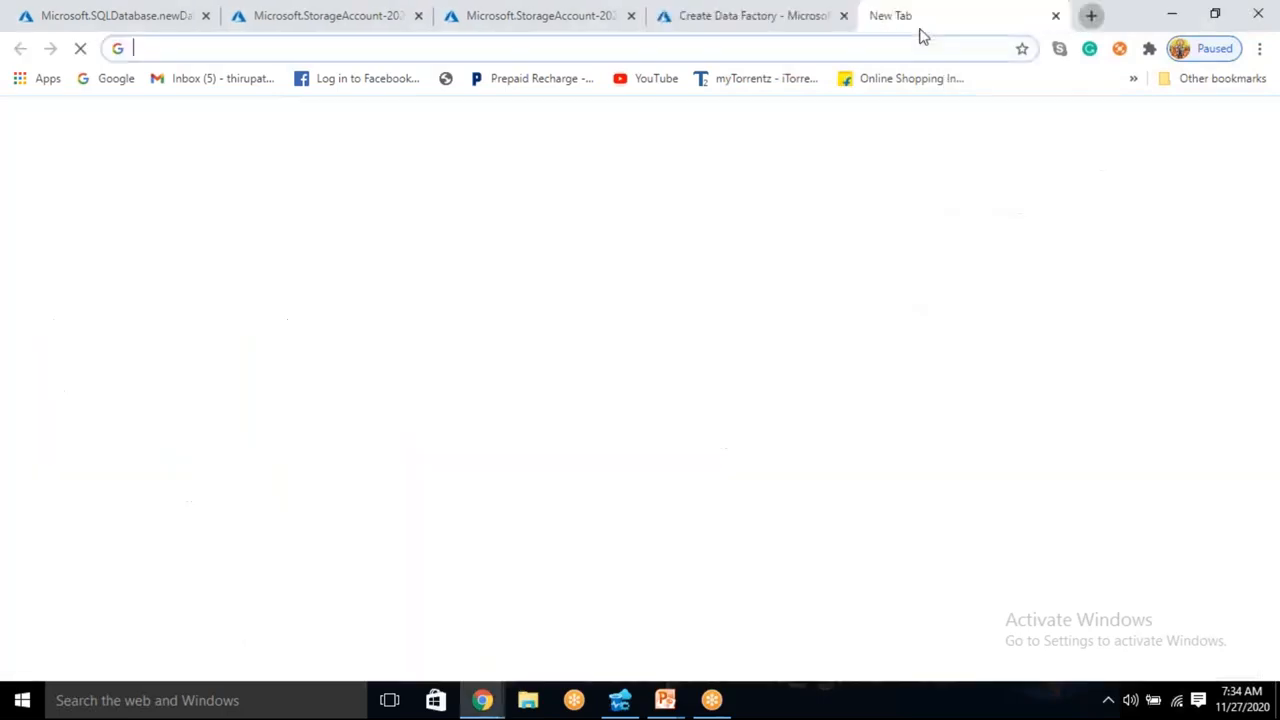
text(p)
key(Return)
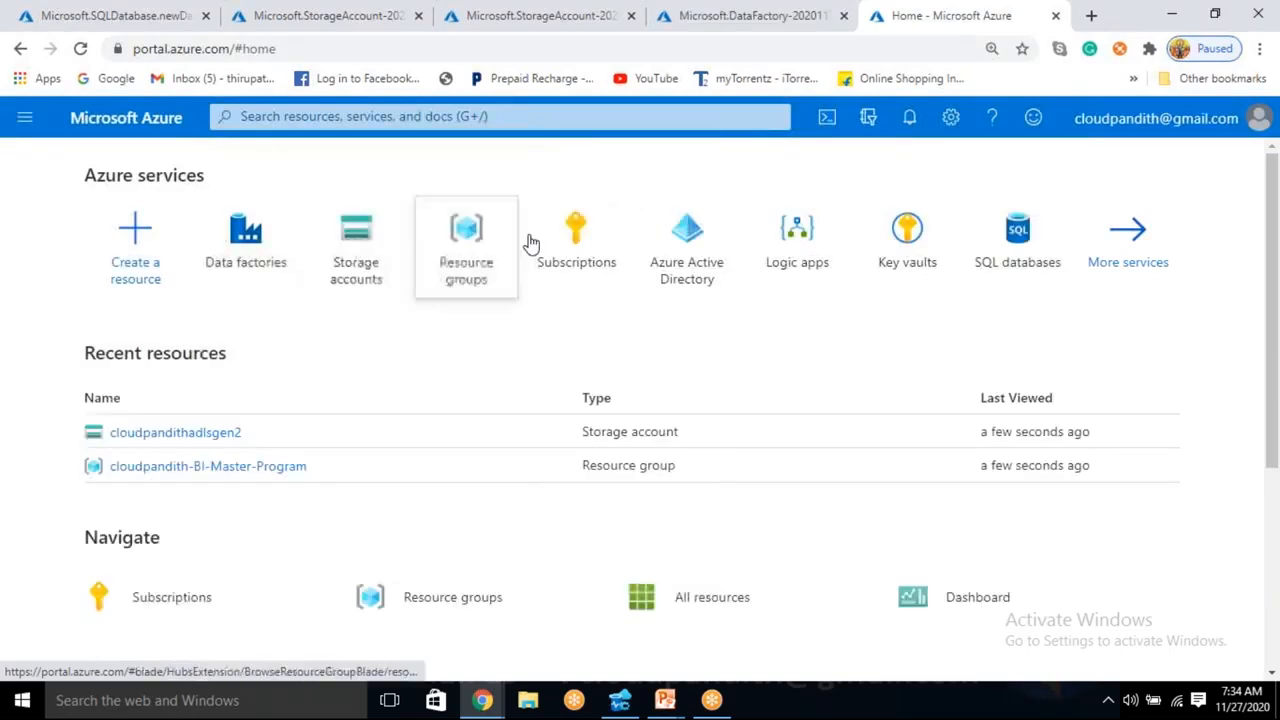
click(907, 230)
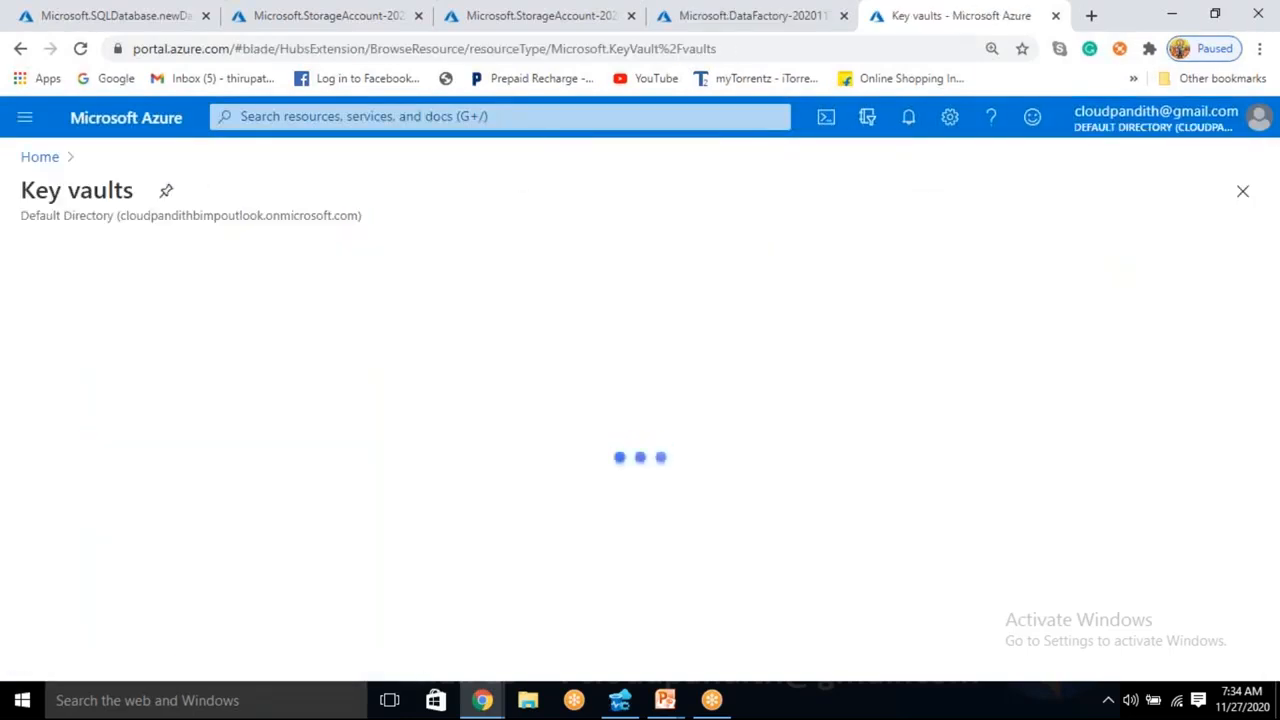
click(70, 257)
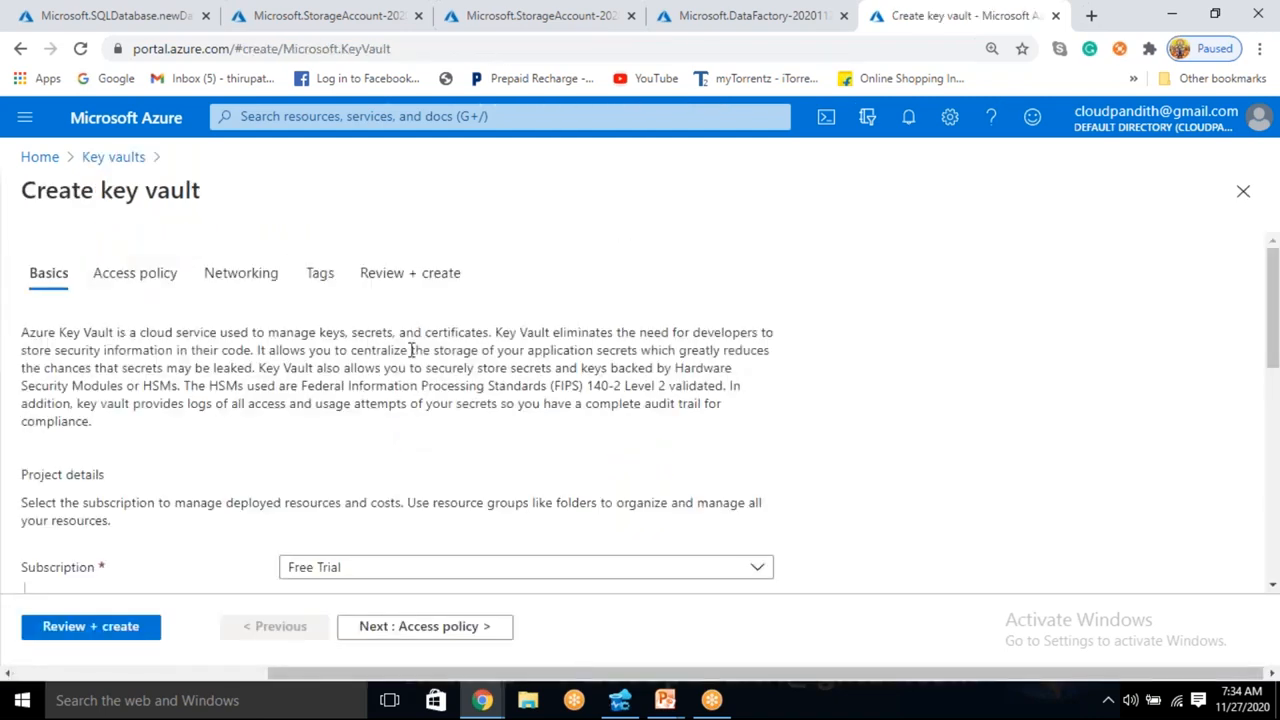
Assign the key vault to the resource group cloudpandith-BI-Master-Program and name it cloudpandithakv2
scroll(411, 350, down, 3)
click(368, 330)
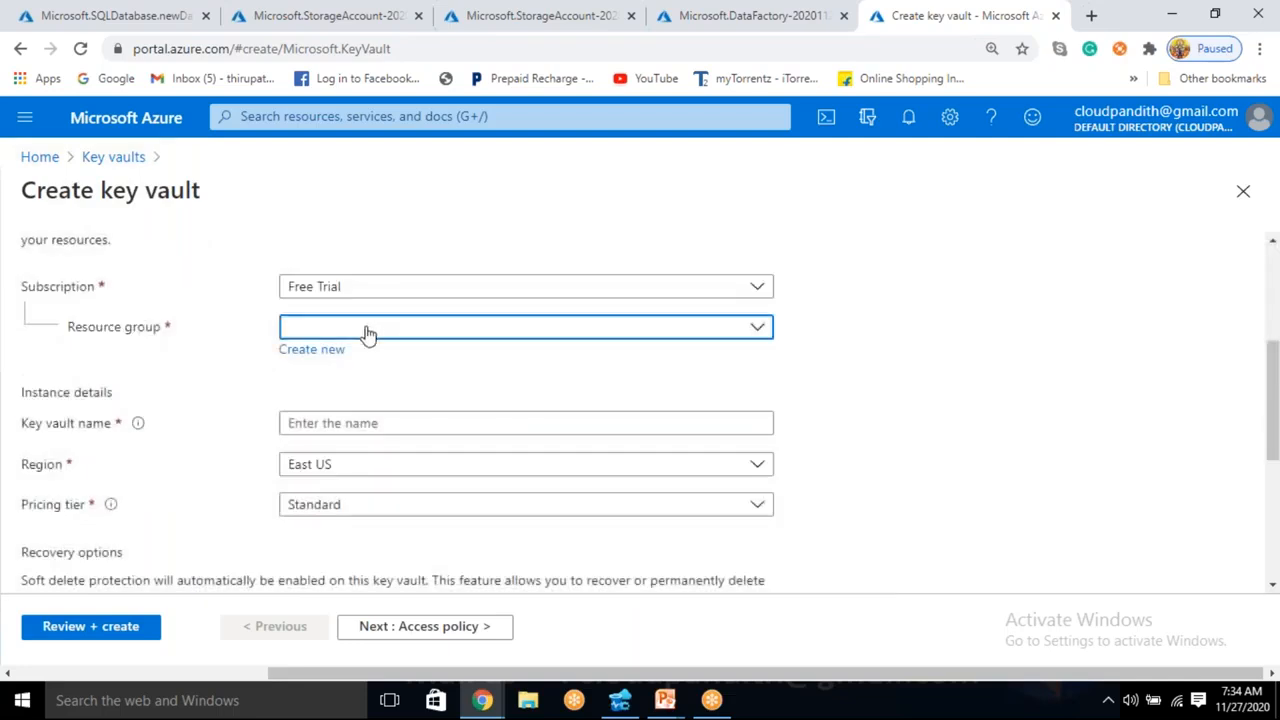
click(368, 394)
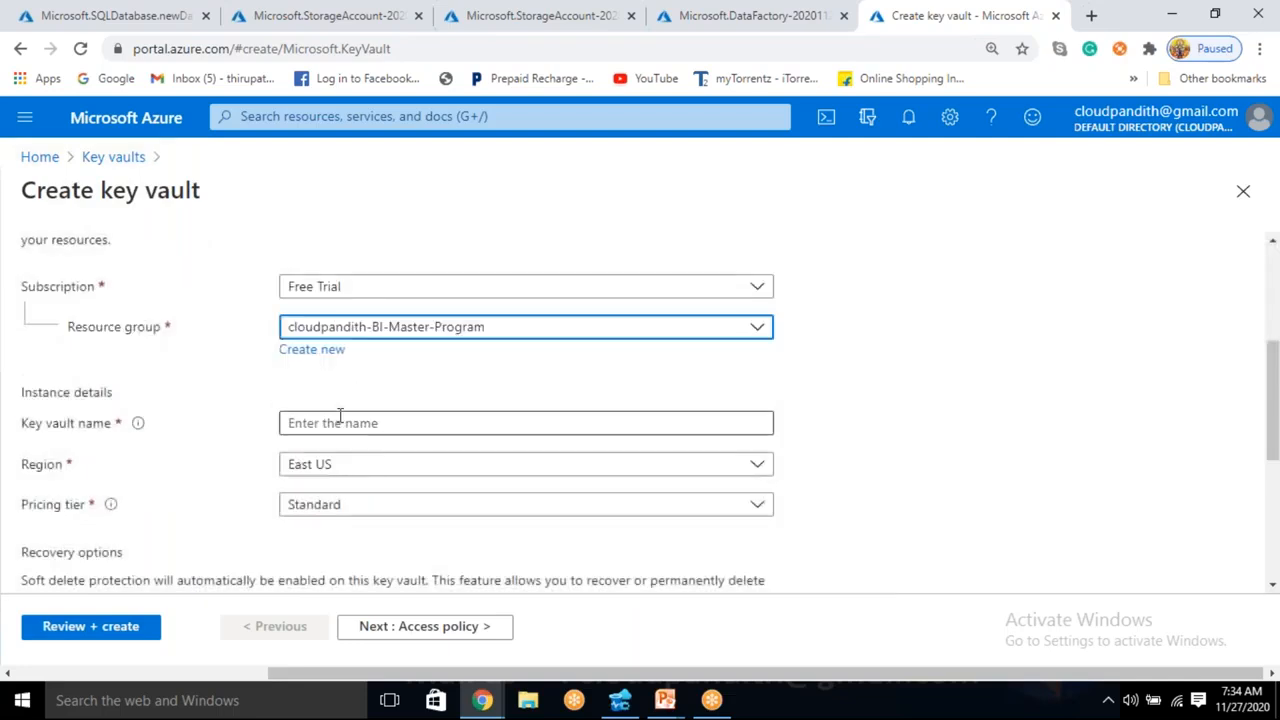
click(340, 420)
text(cloudp)
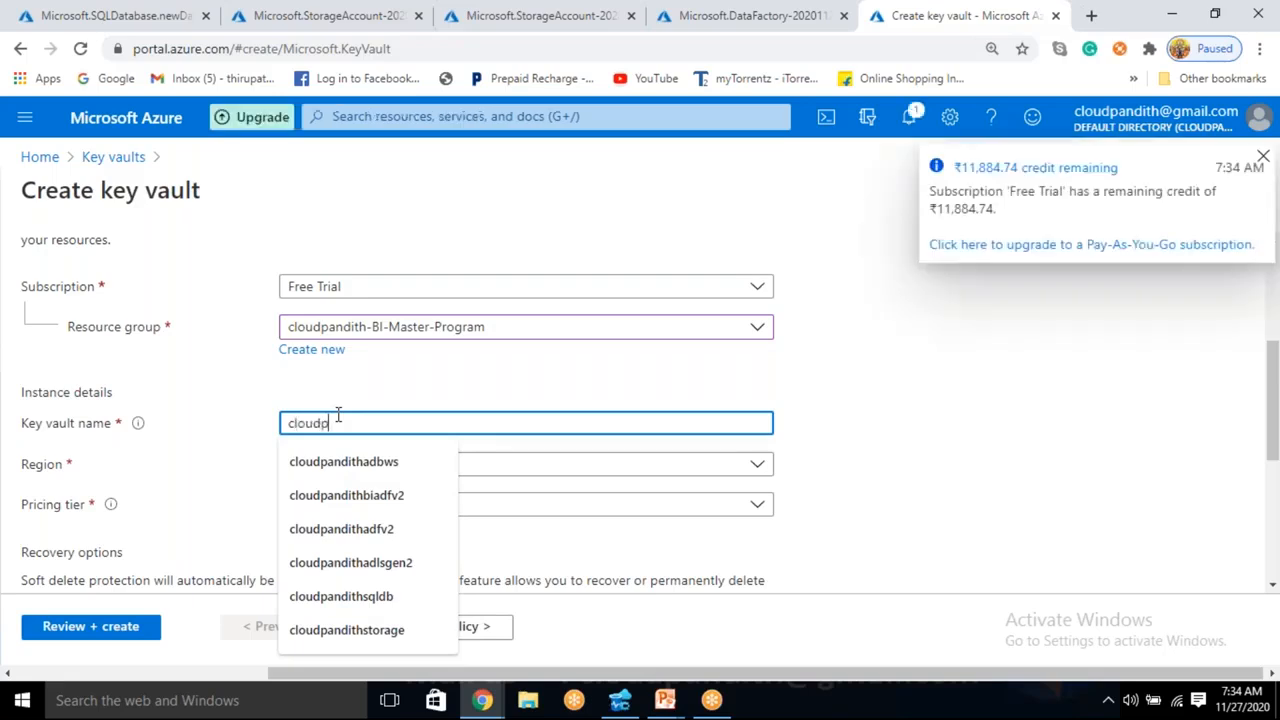
text(andithak)
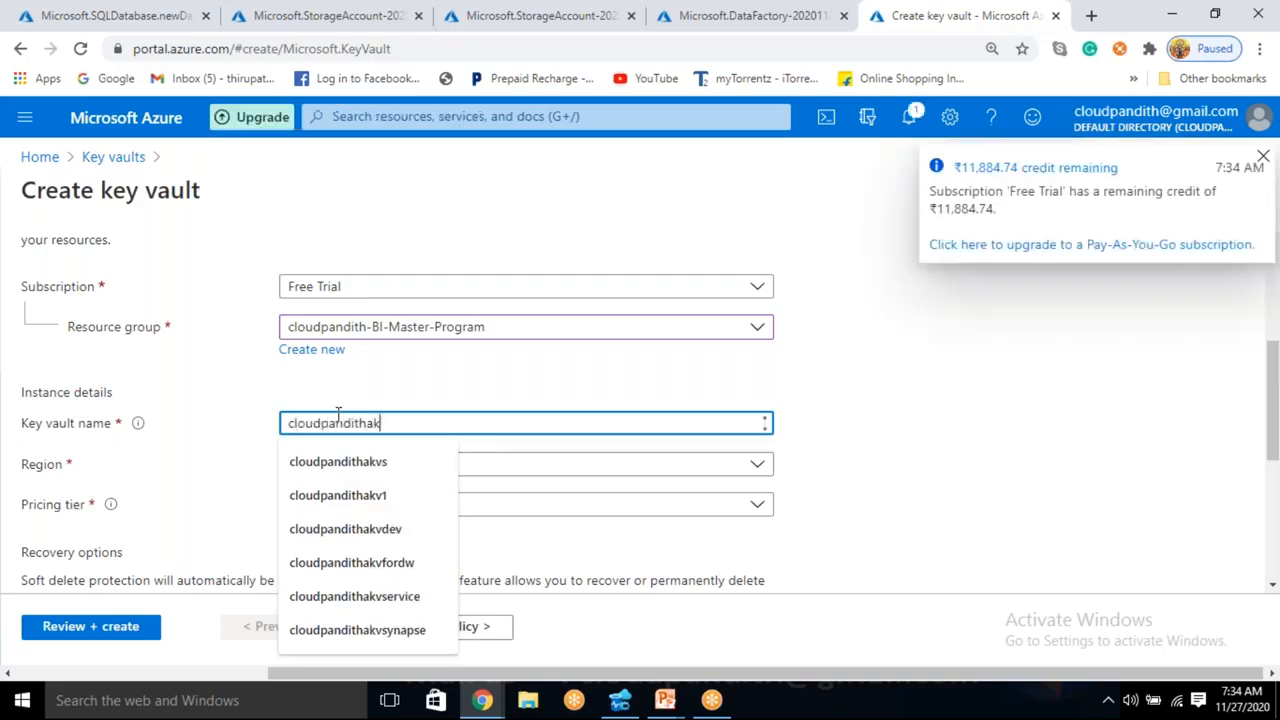
text(v2)
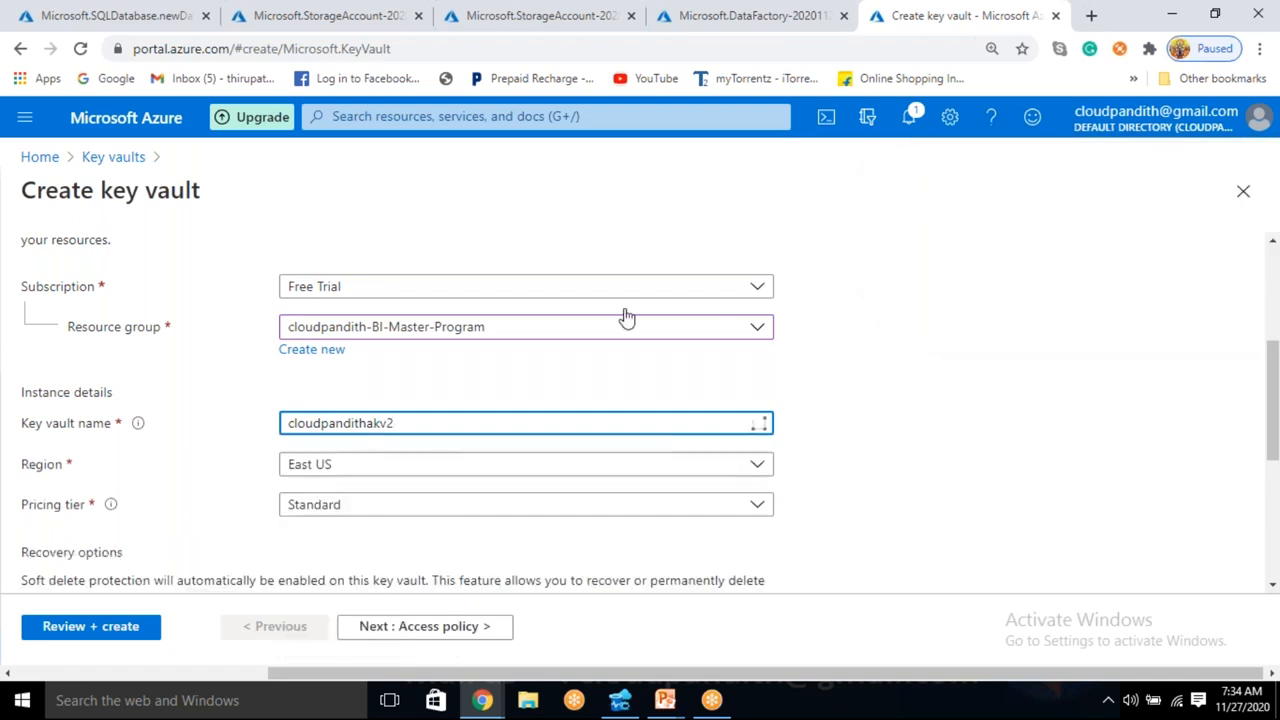
click(845, 372)
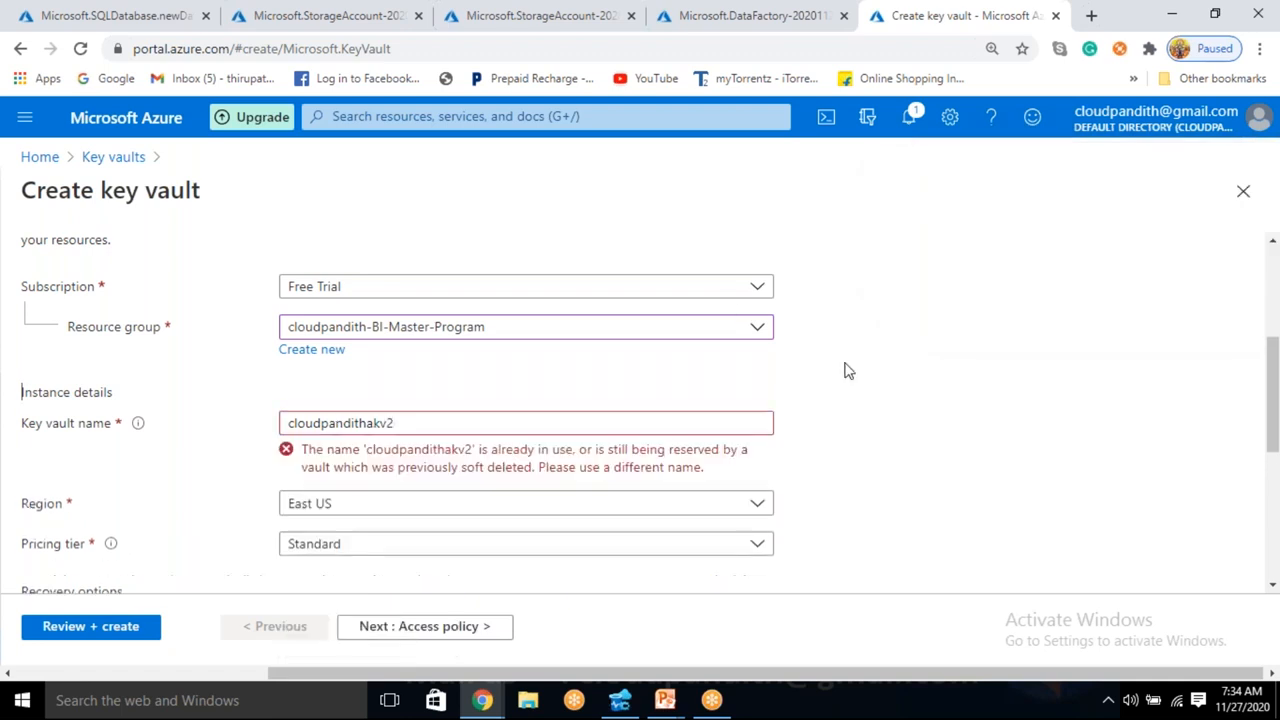
Change the key vault name to cloudpandithbiakv2 and proceed to the access policy settings
click(368, 424)
text(bi)
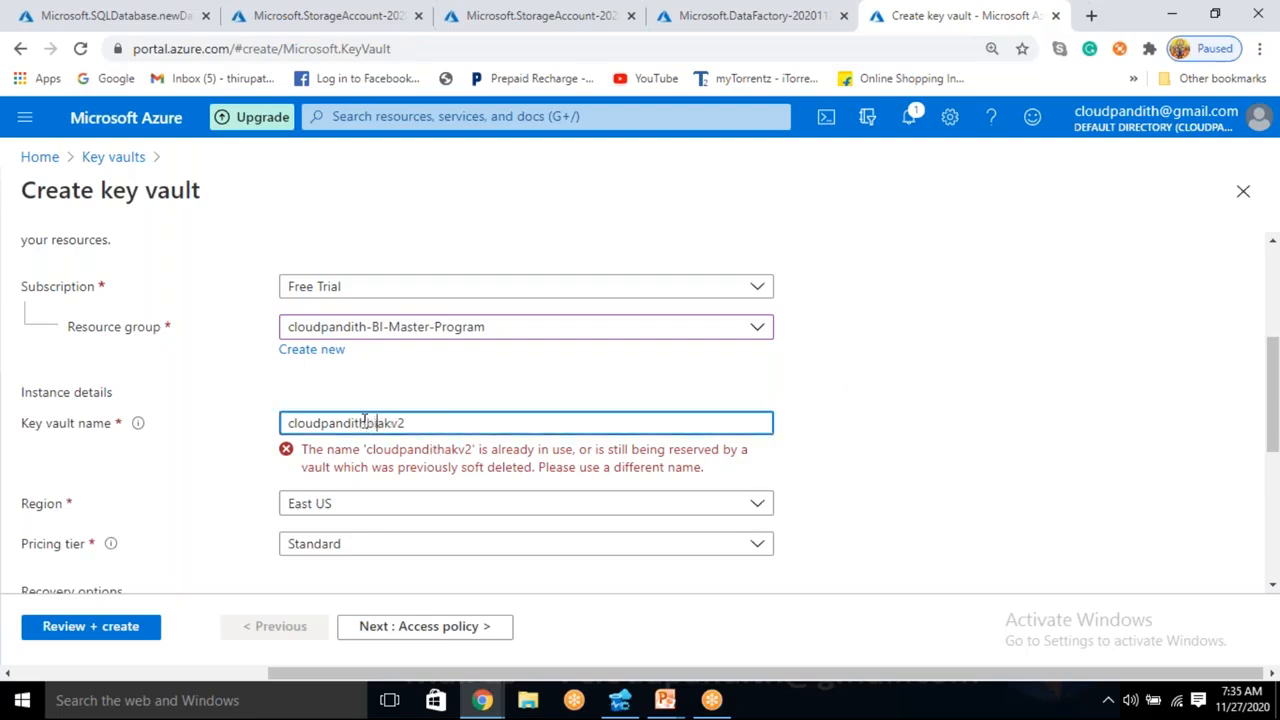
click(948, 384)
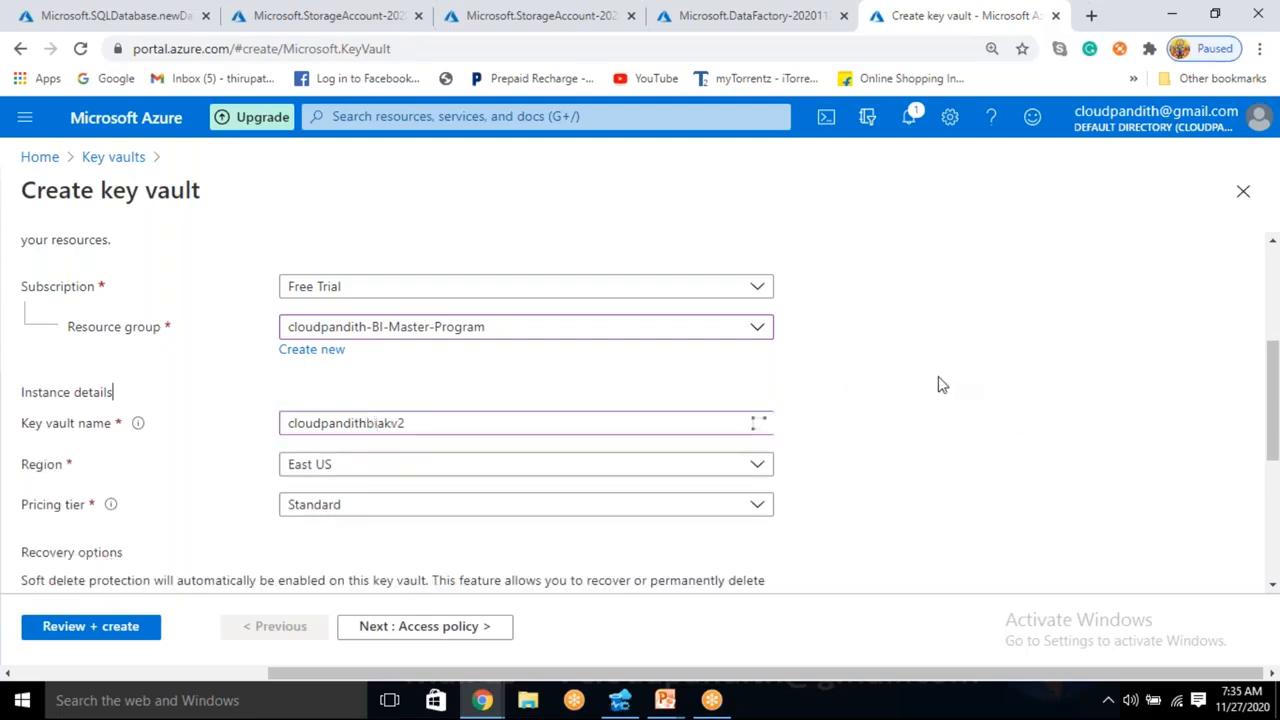
click(411, 644)
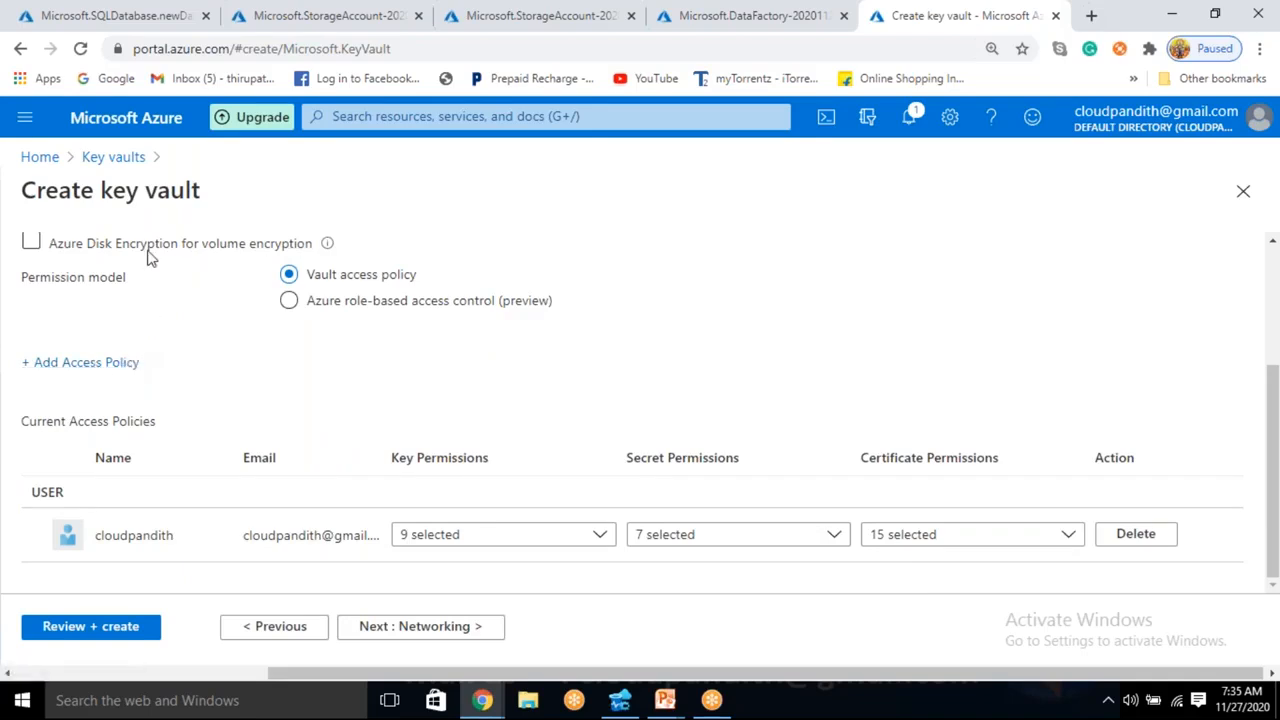
Copy the data factory's name from its deployment inputs and return to the key vault's access policy settings
click(701, 24)
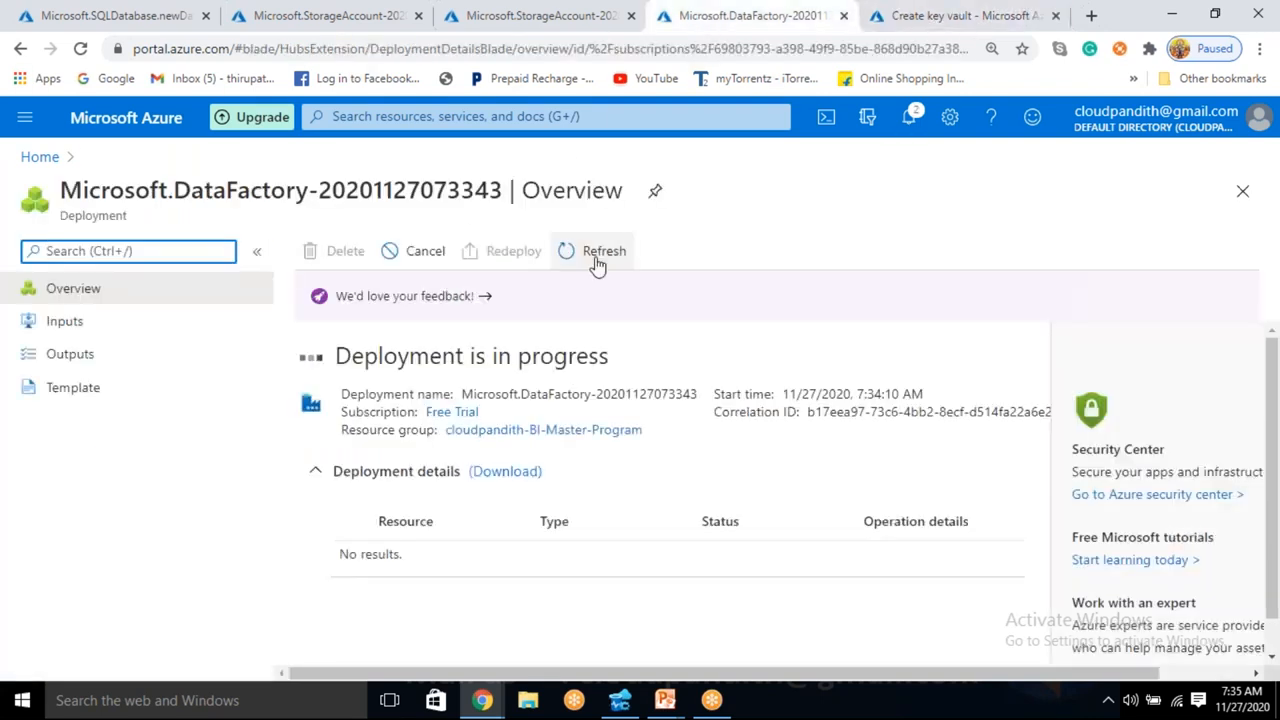
click(596, 254)
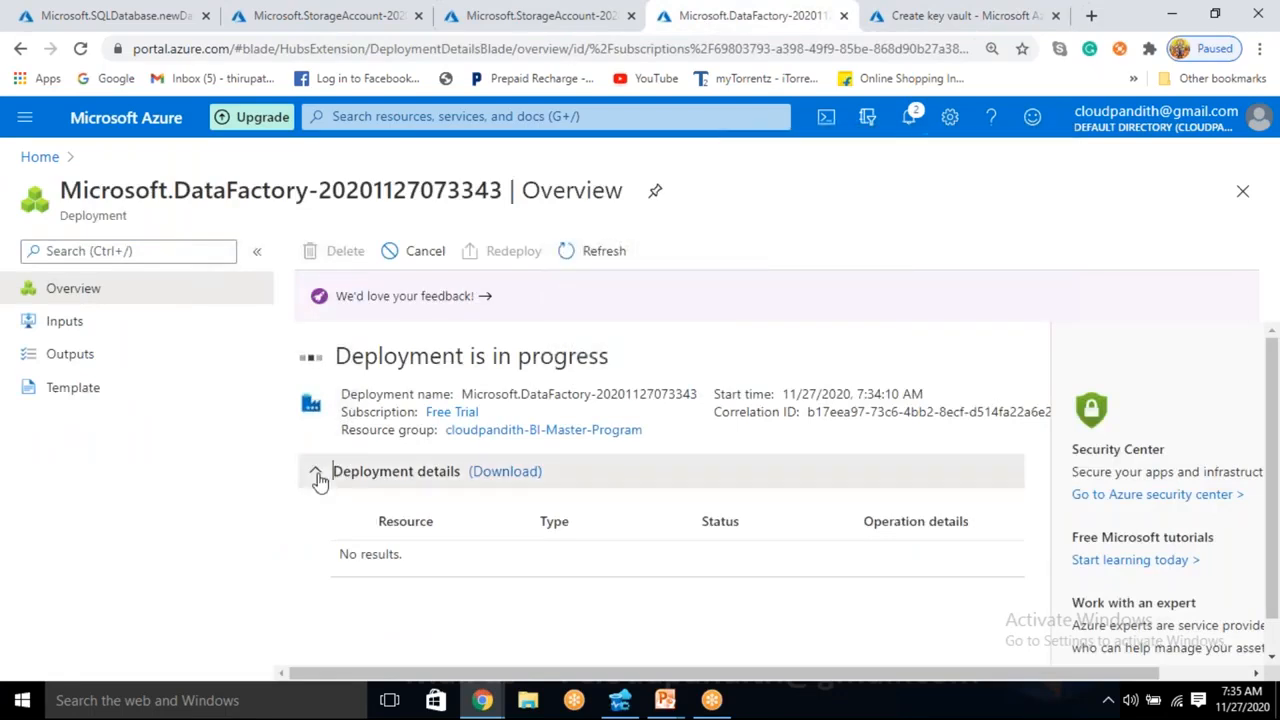
click(52, 325)
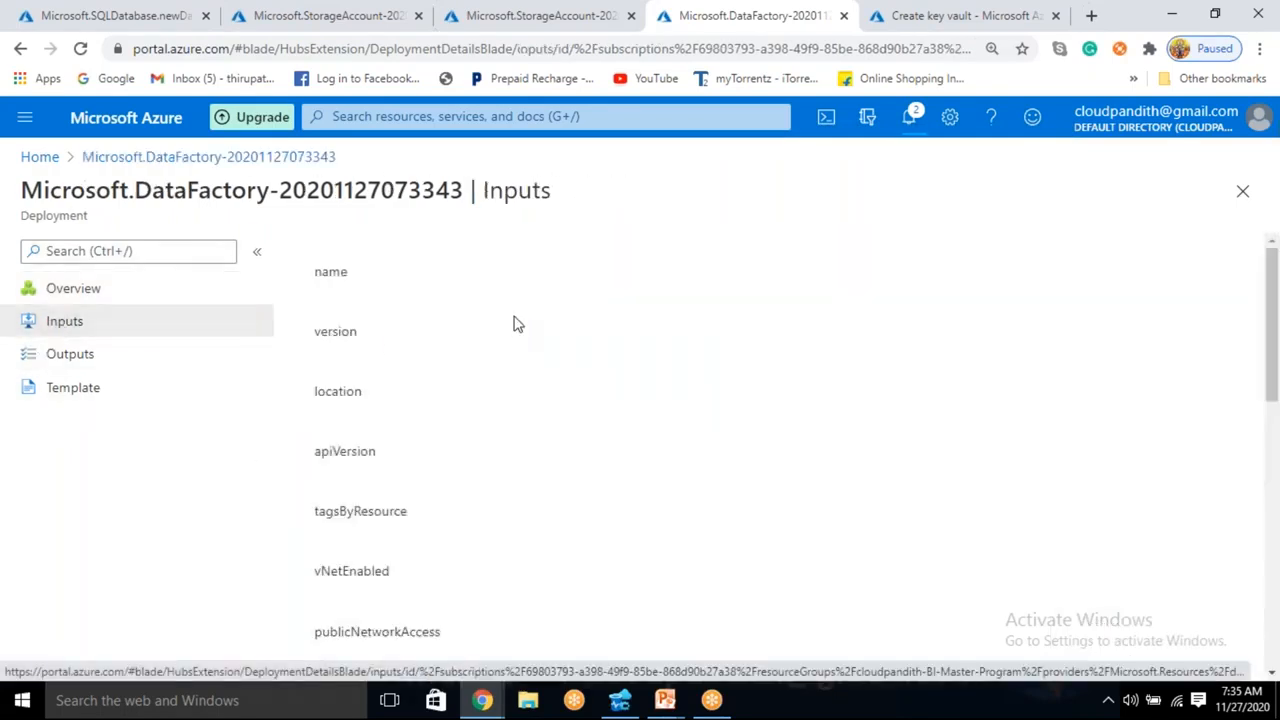
double_click(489, 297)
key(ctrl+c)
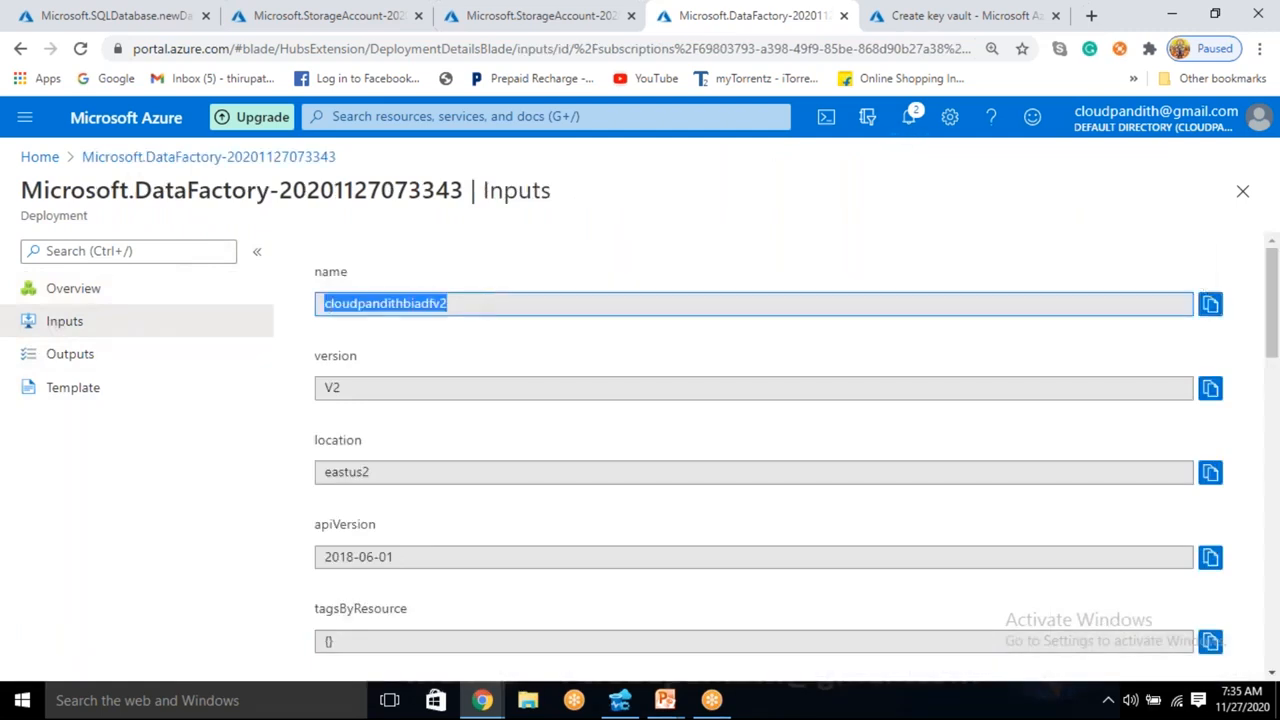
click(932, 13)
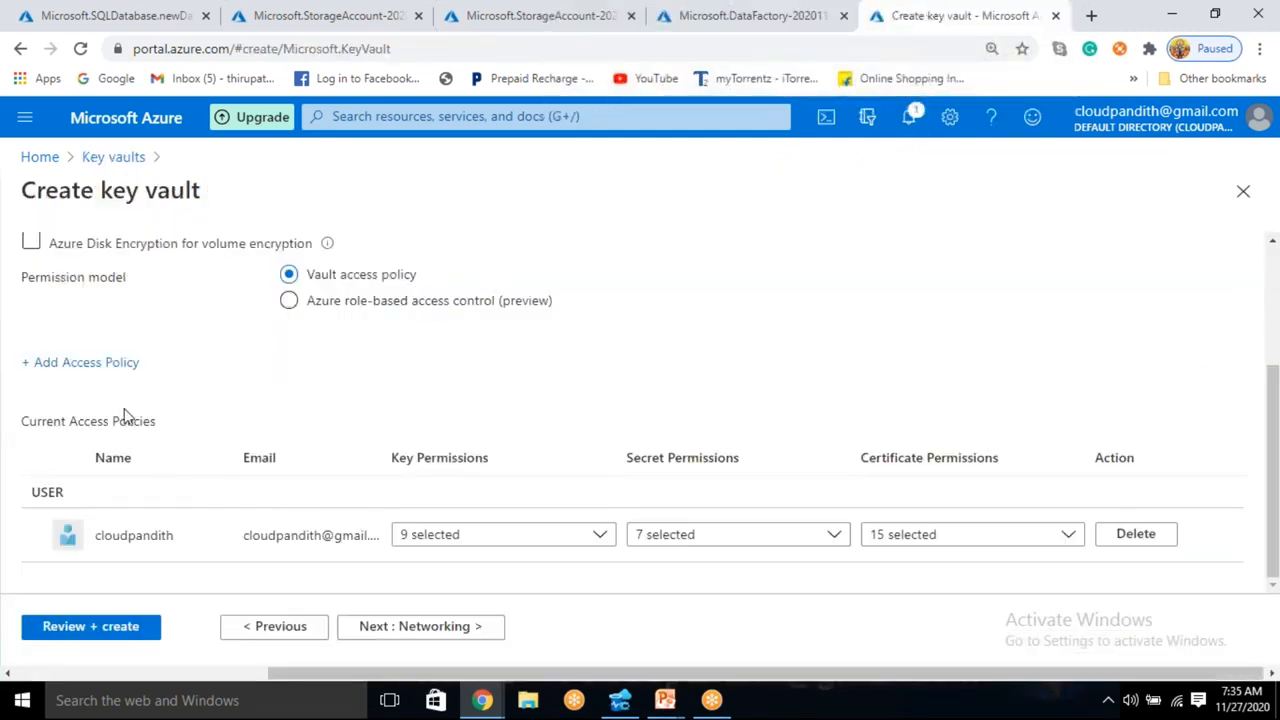
Start a new access policy for the key vault using the Key, Secret, & Certificate Management template
click(122, 366)
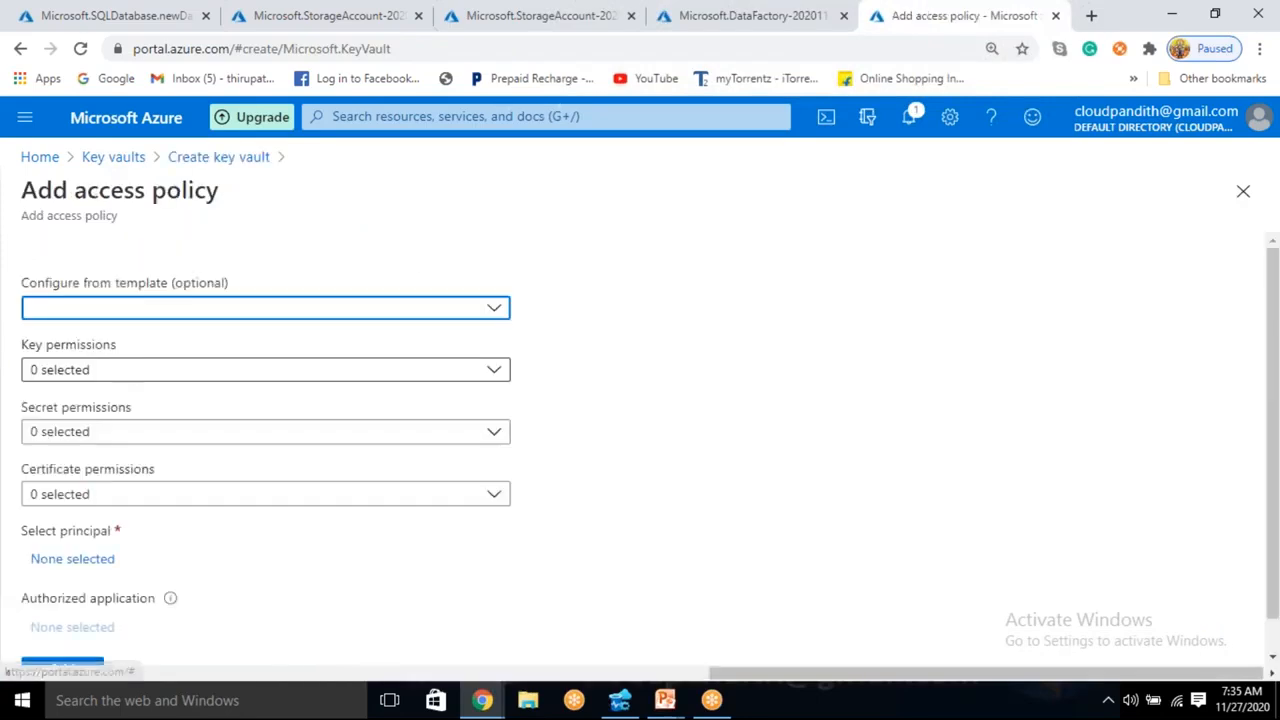
click(166, 315)
click(120, 329)
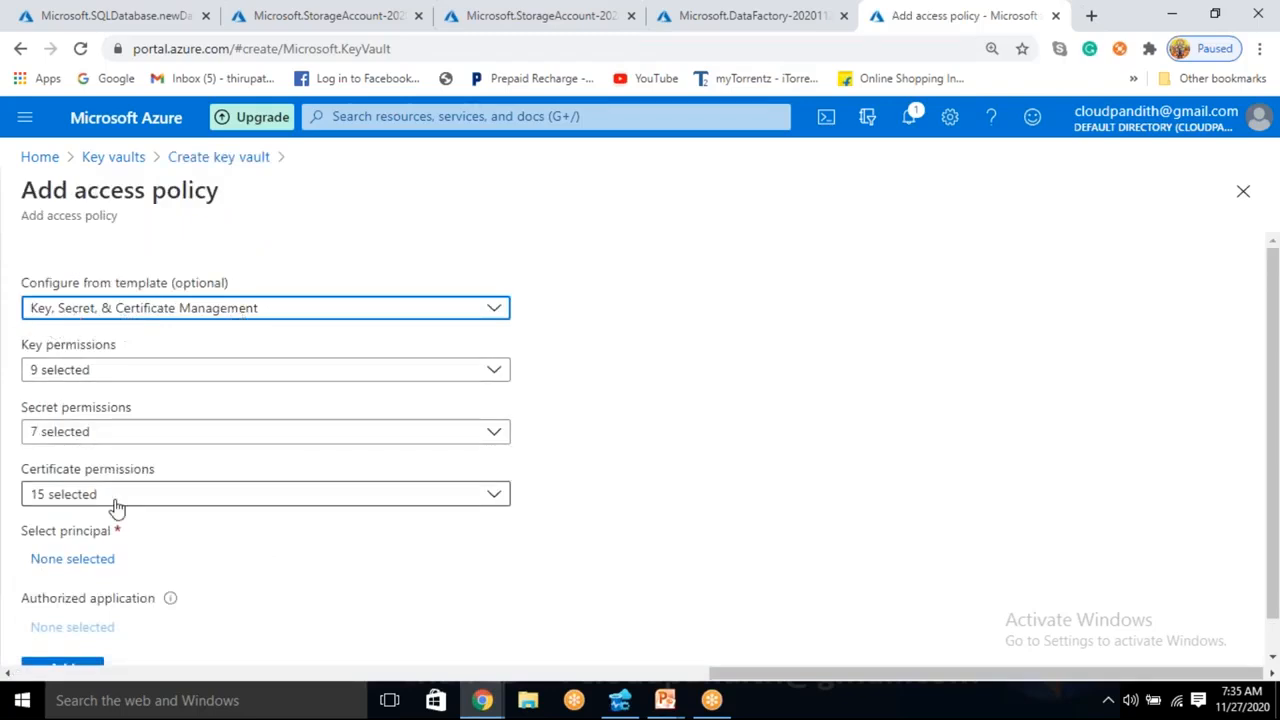
click(64, 375)
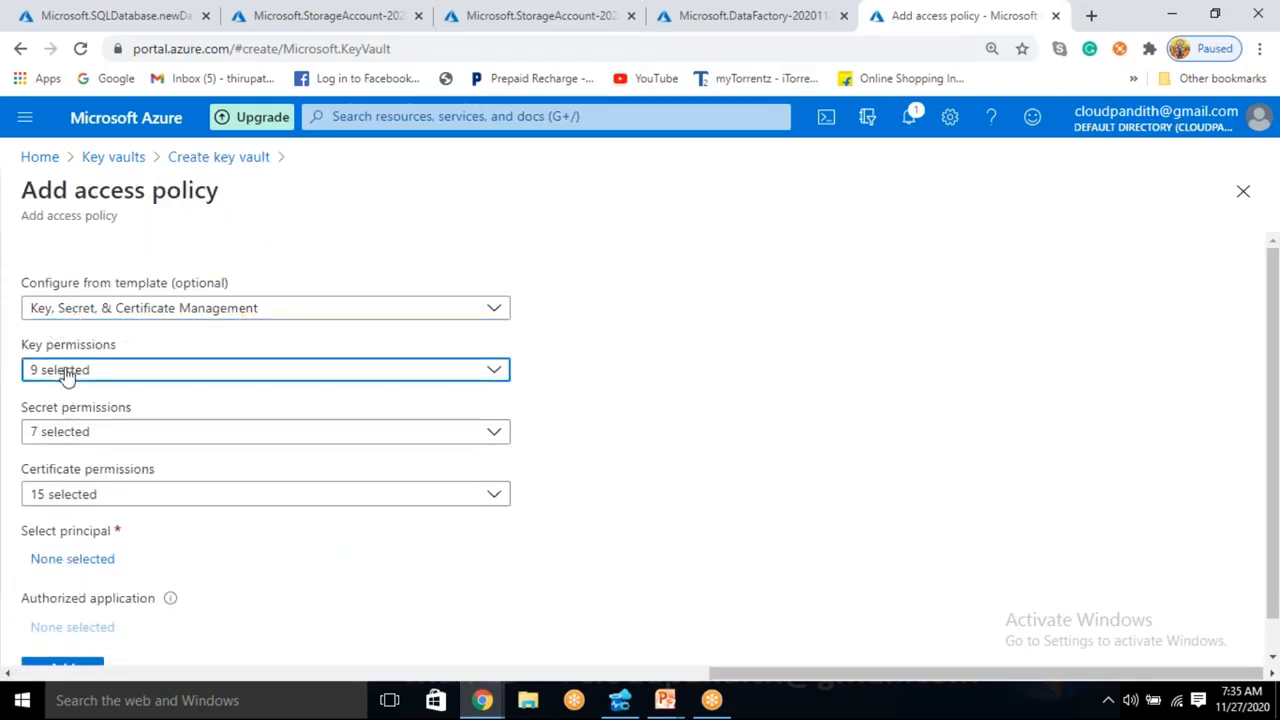
click(64, 375)
click(62, 432)
click(62, 432)
Assign the data factory cloudpandithbiadfv2 as the access policy's principal and add the policy to the vault
click(97, 563)
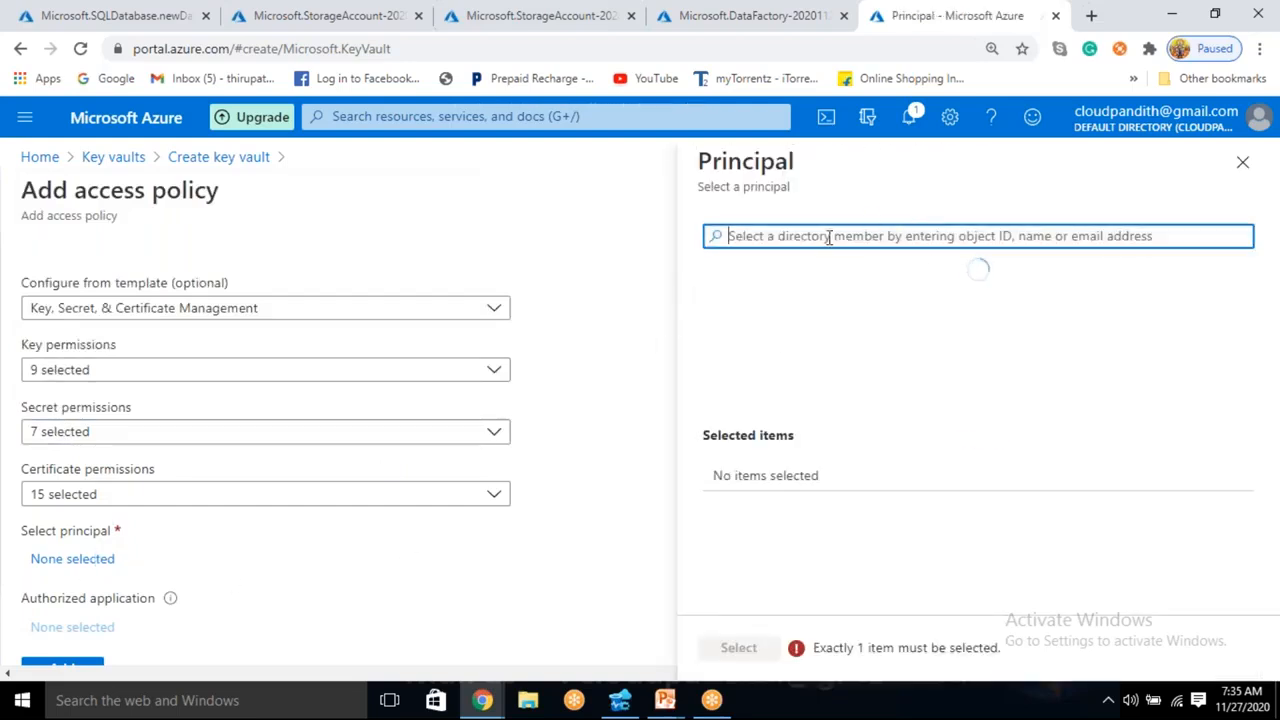
key(ctrl+v)
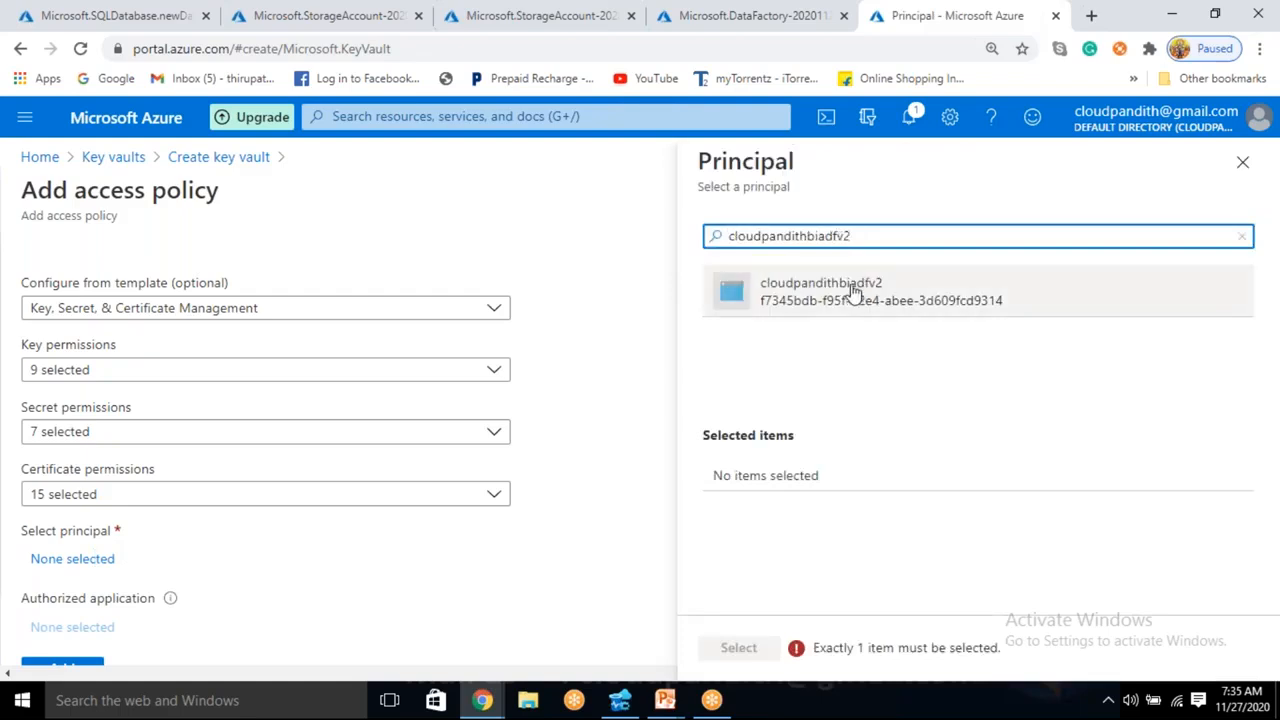
click(838, 289)
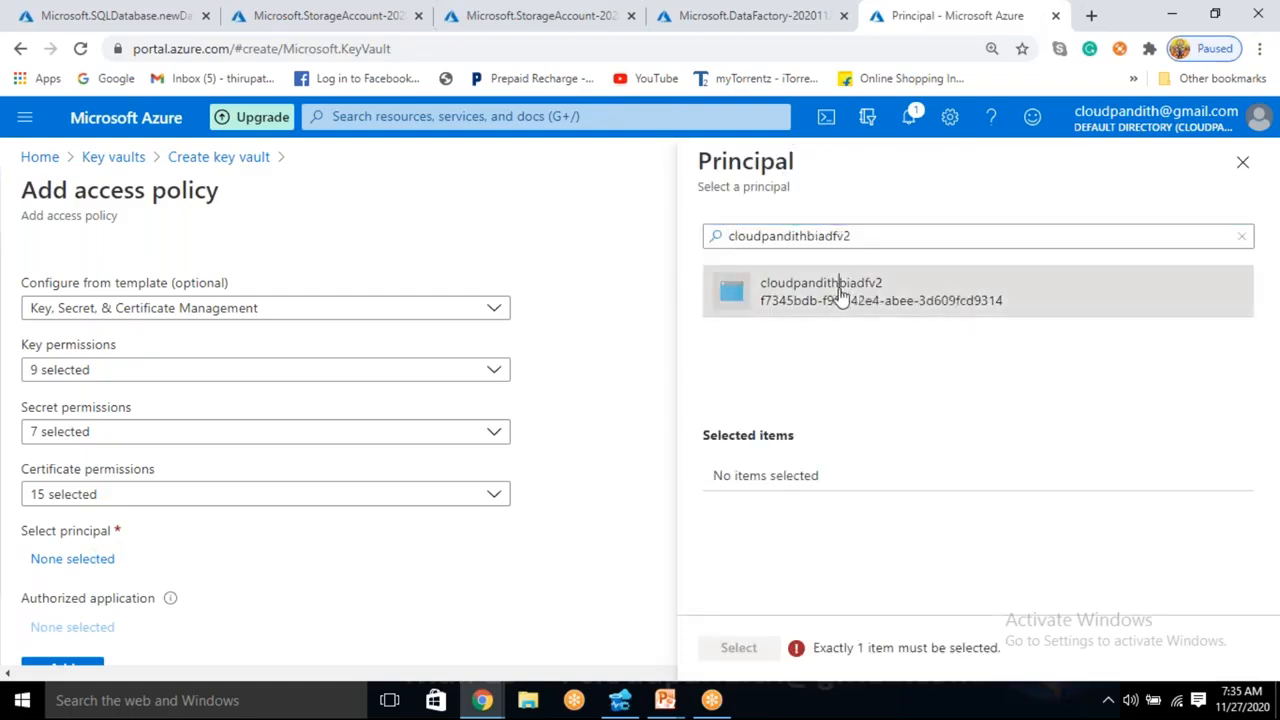
click(740, 647)
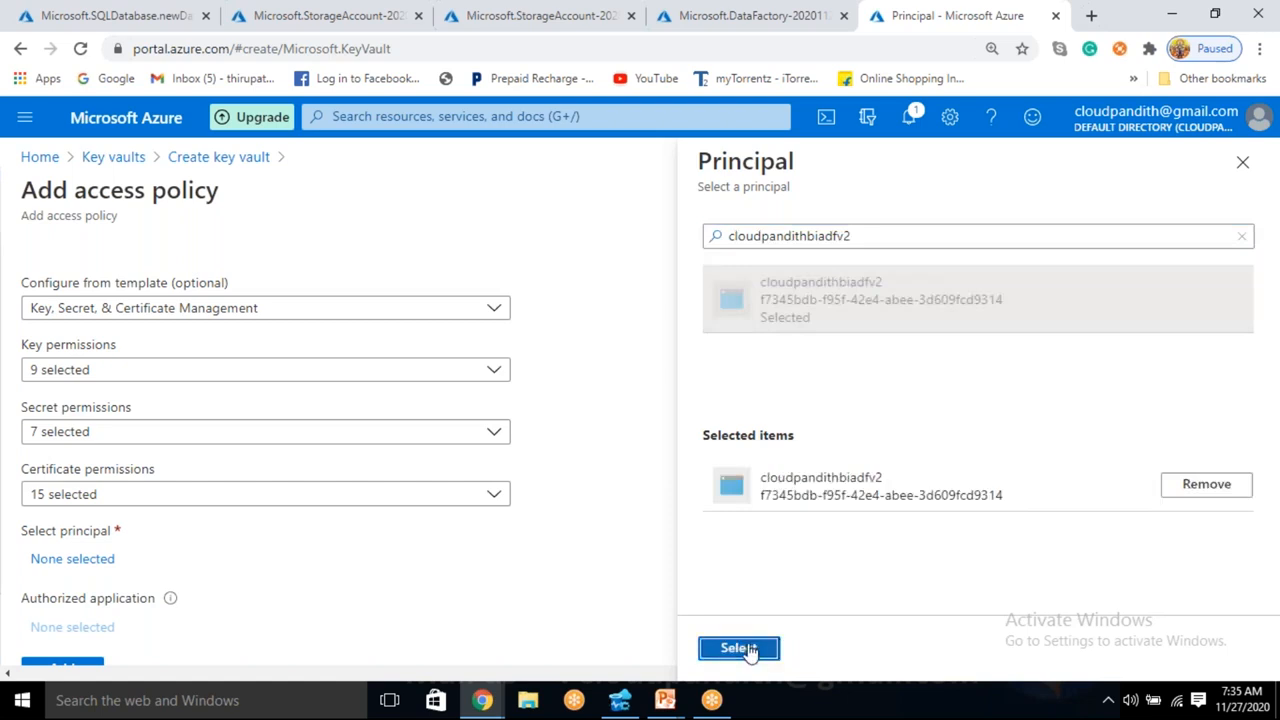
scroll(274, 631, down, 2)
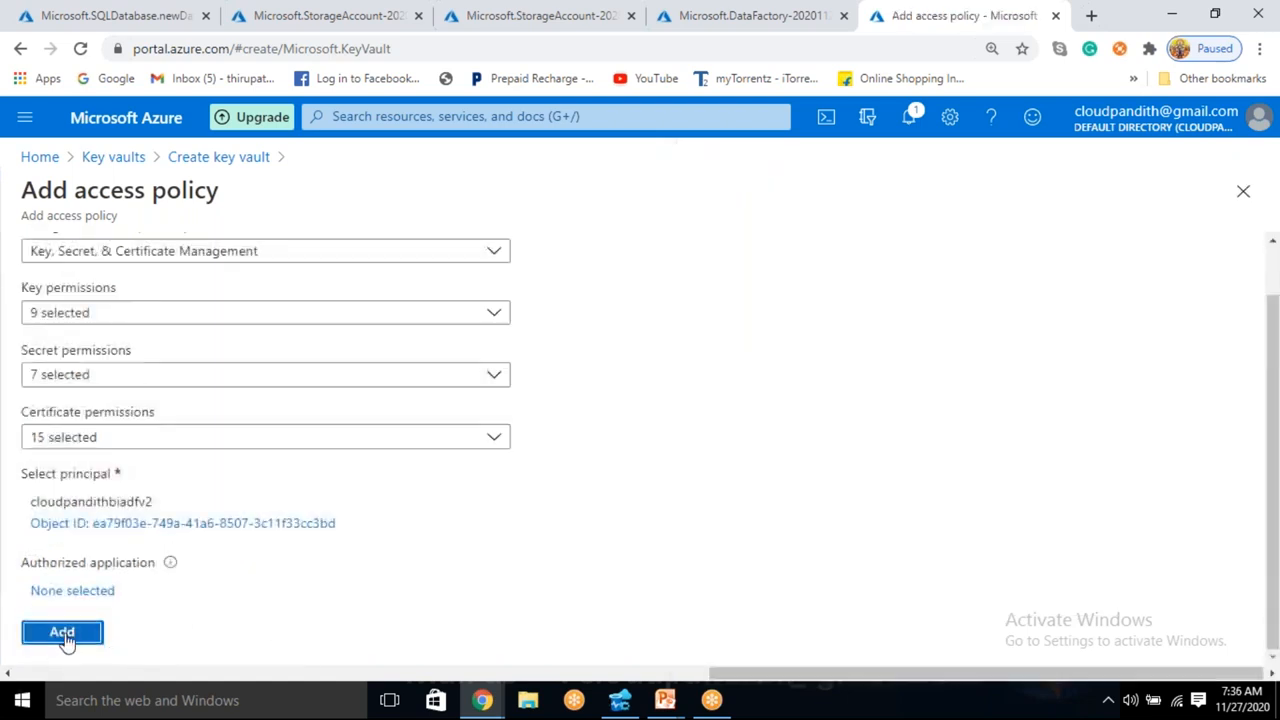
click(62, 632)
Review the key vault configuration and create the vault once validation completes
click(122, 630)
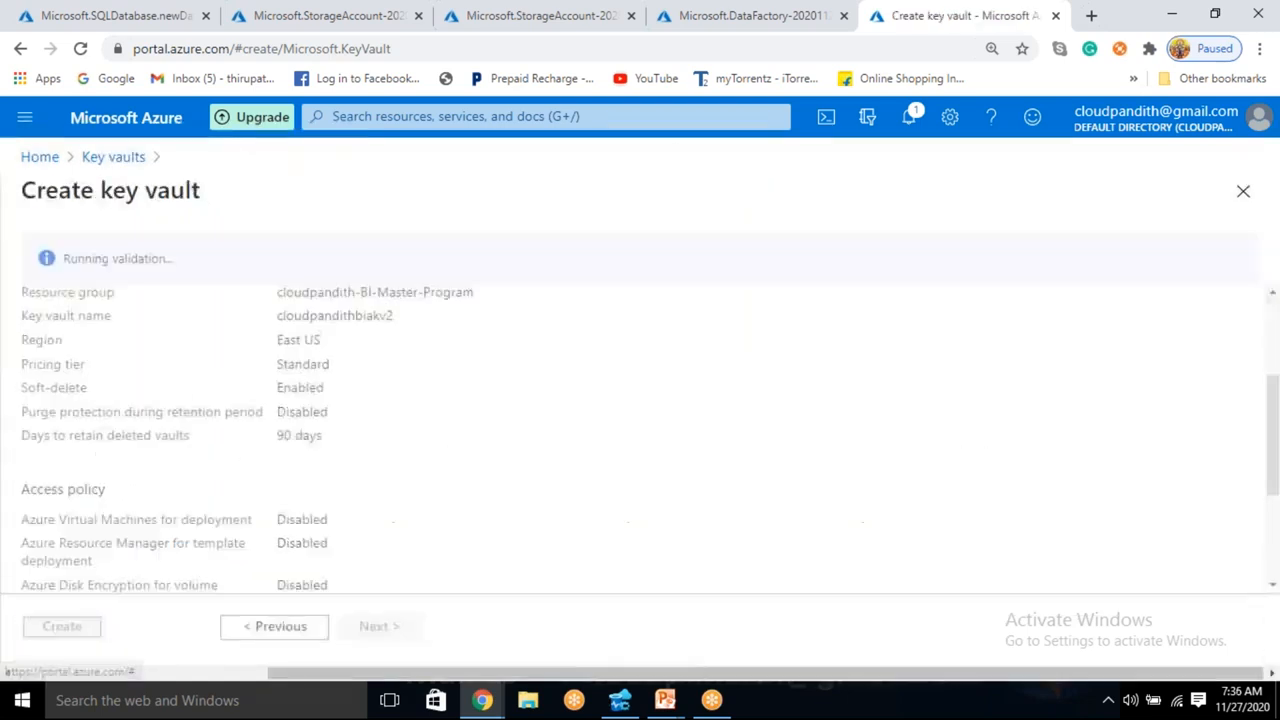
scroll(248, 510, down, 3)
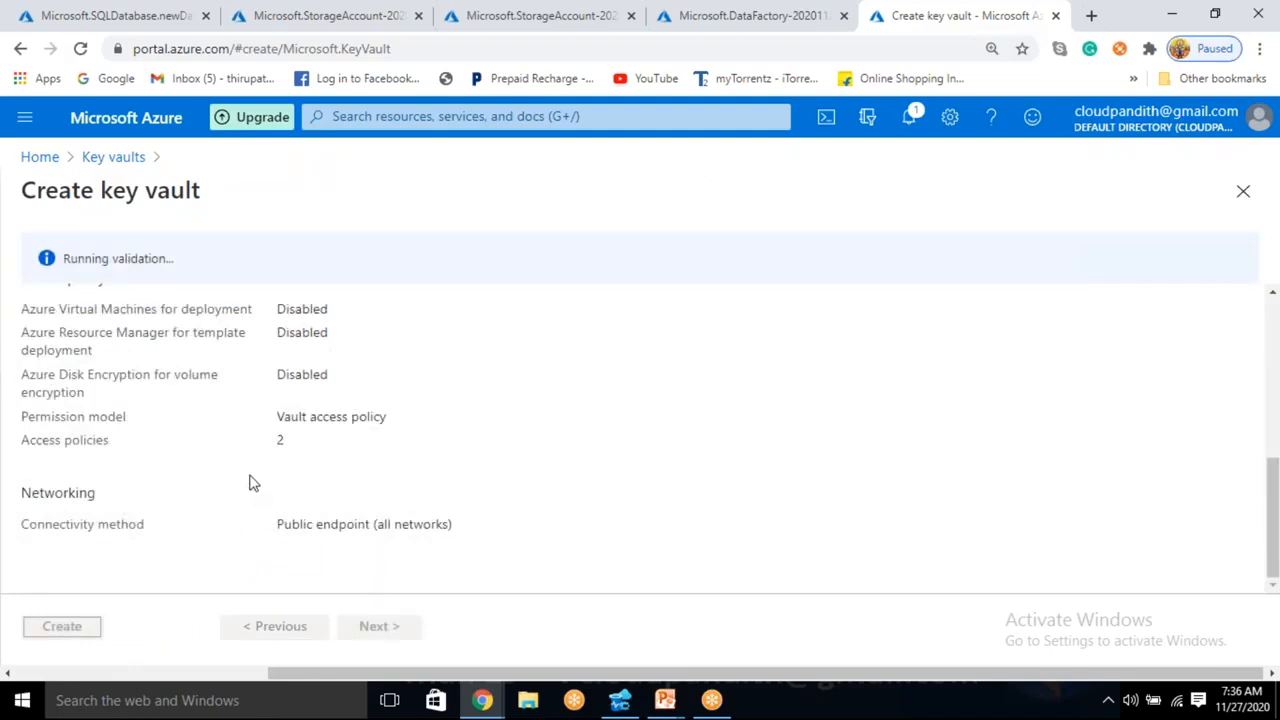
click(62, 627)
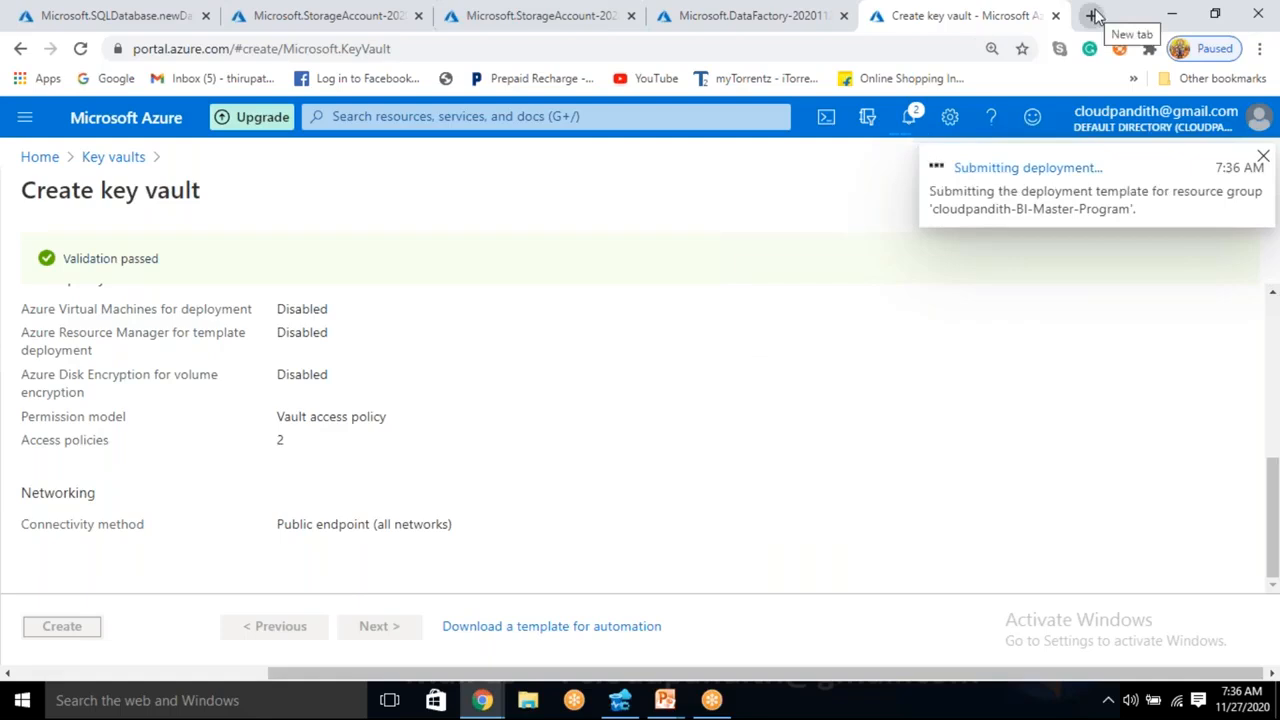
Open the Azure portal in a new browser tab and go to the Free Trial subscription's resource providers
click(1094, 15)
text(po)
key(Return)
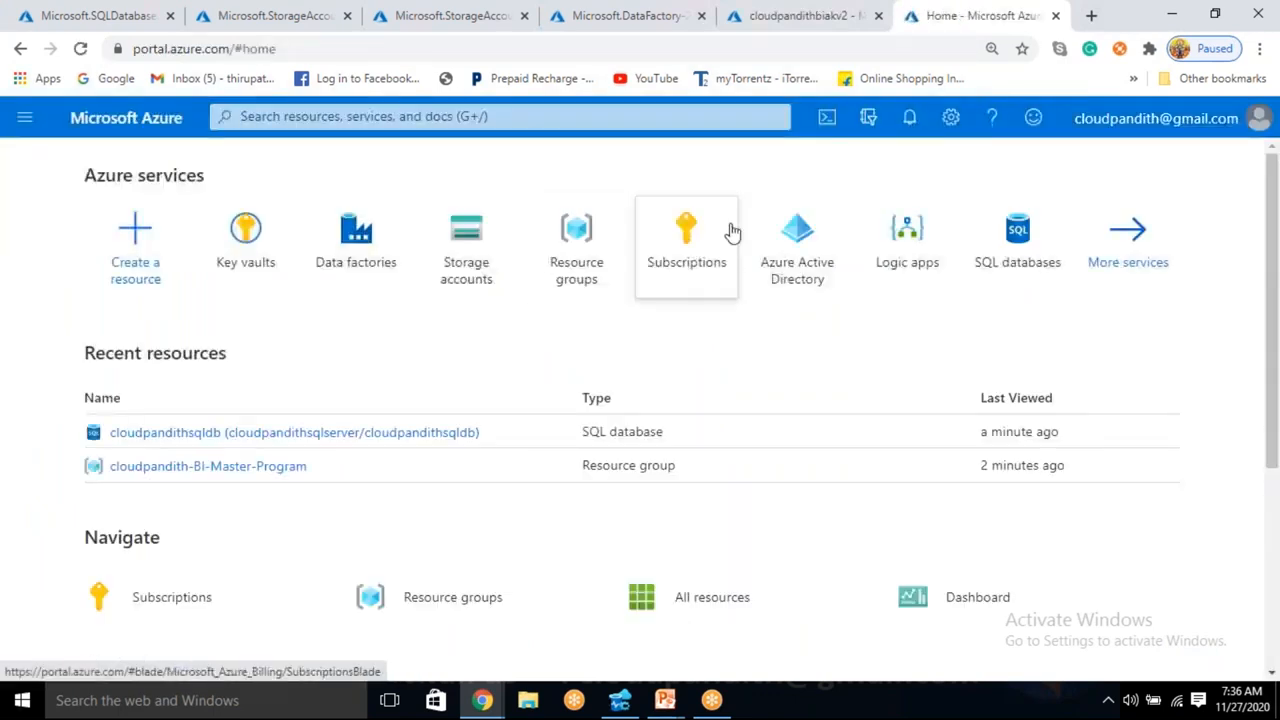
click(710, 263)
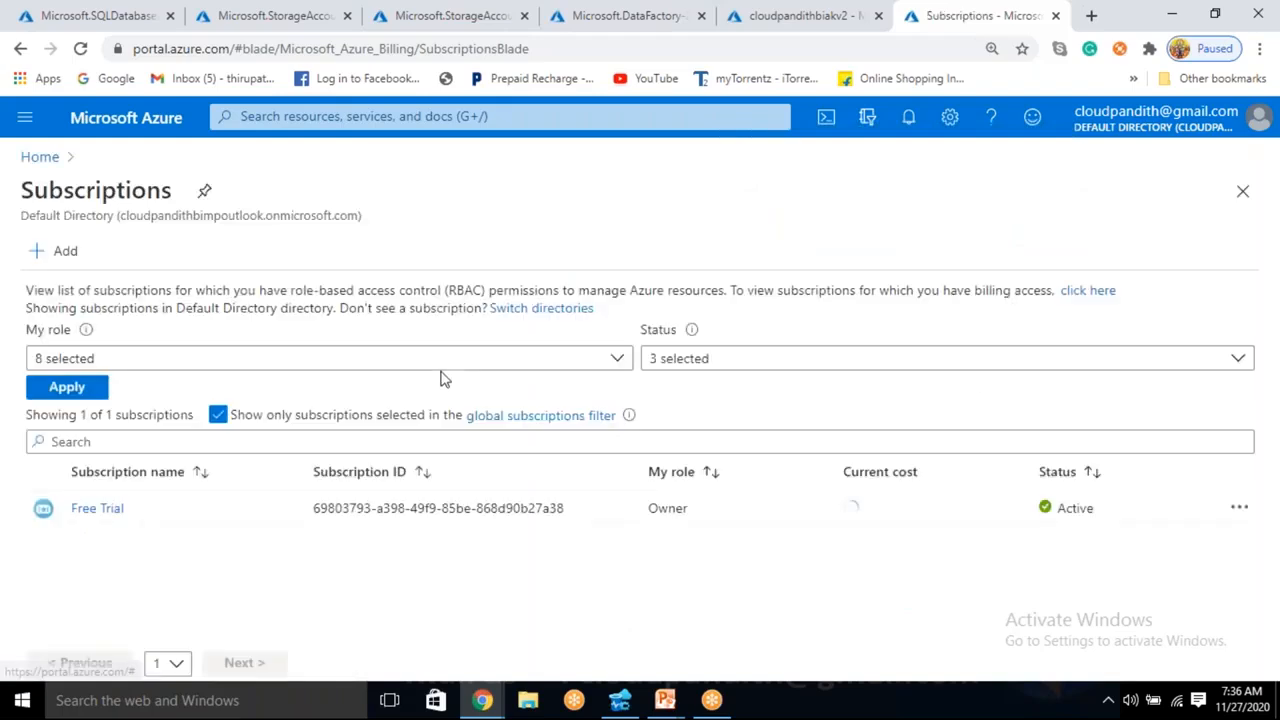
click(97, 509)
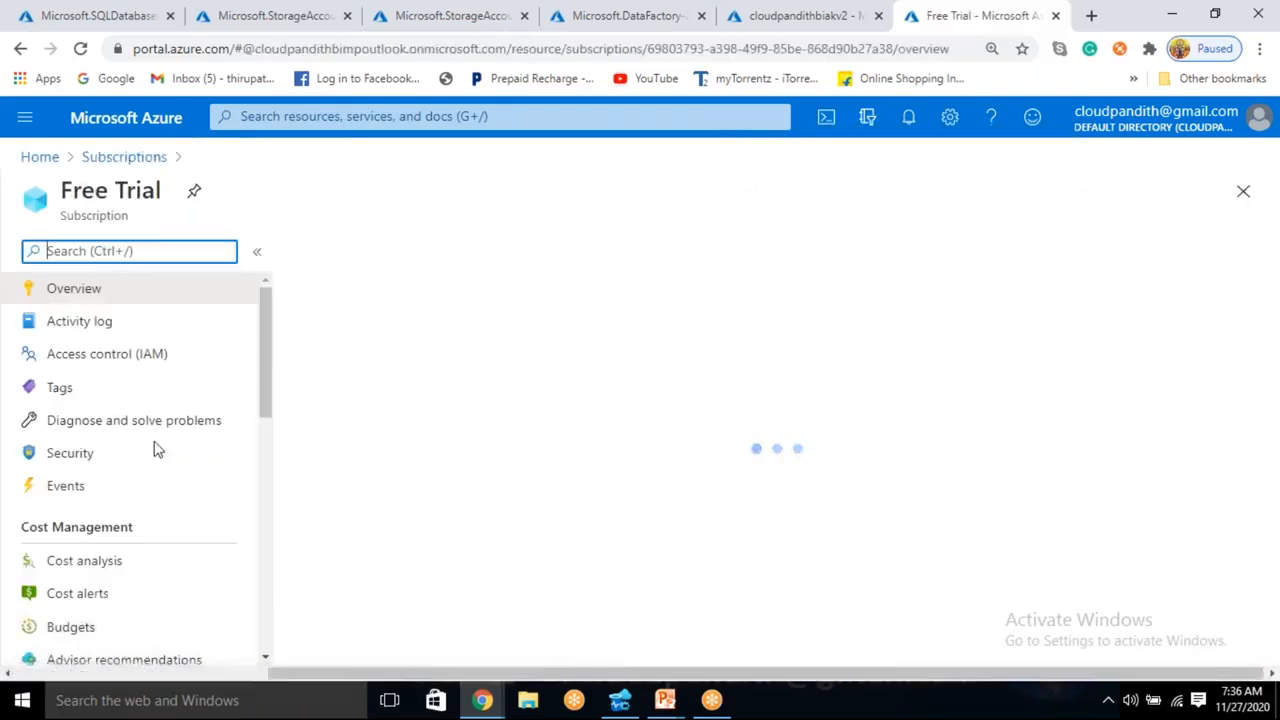
scroll(153, 455, down, 3)
scroll(153, 460, down, 2)
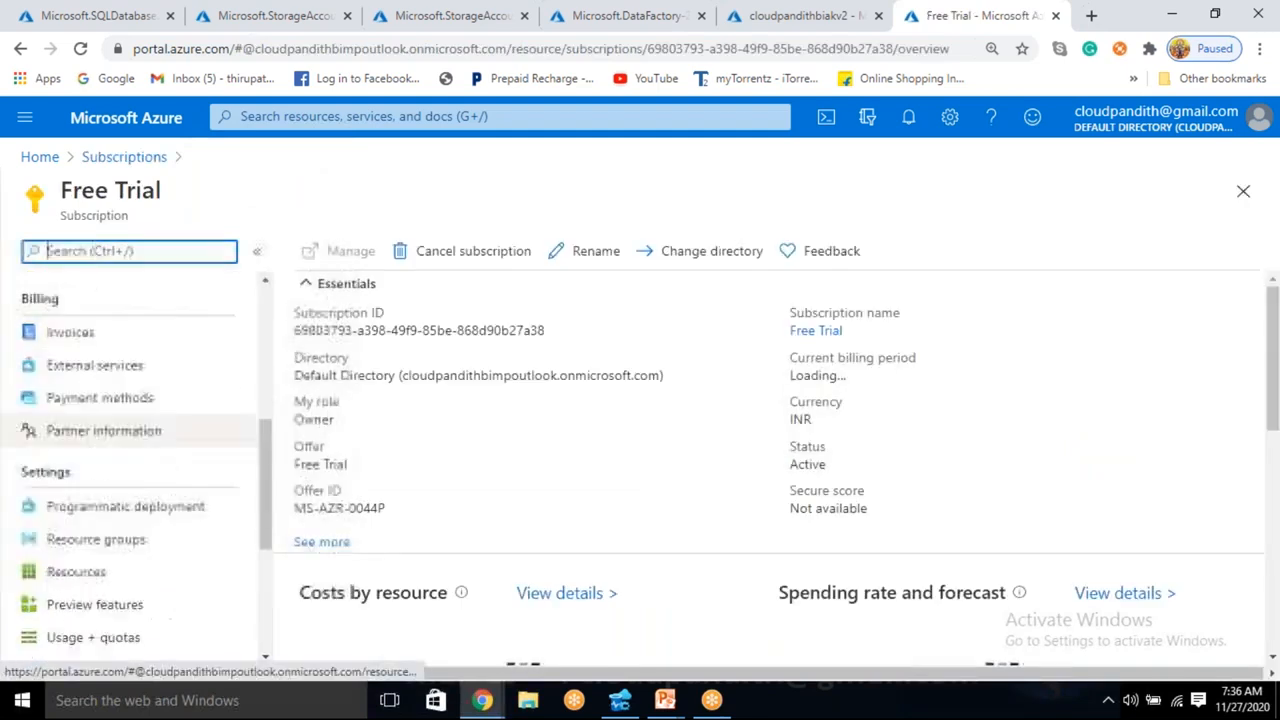
scroll(153, 460, down, 3)
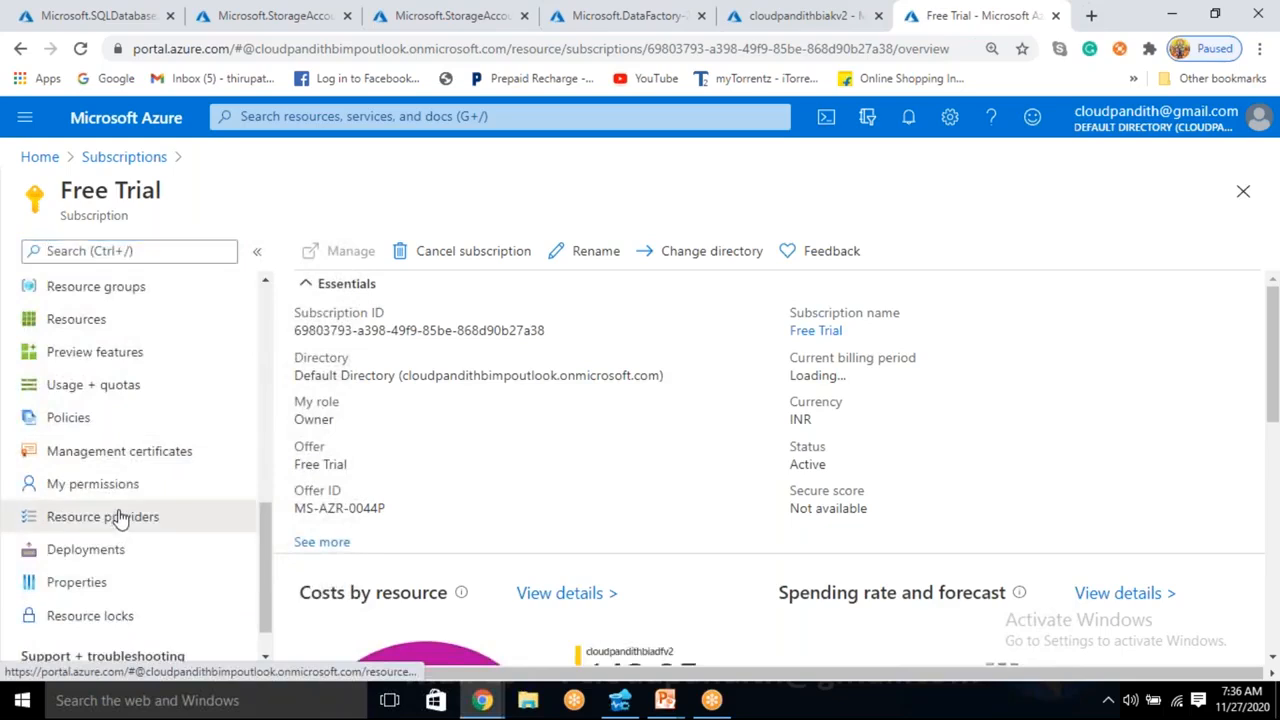
click(119, 517)
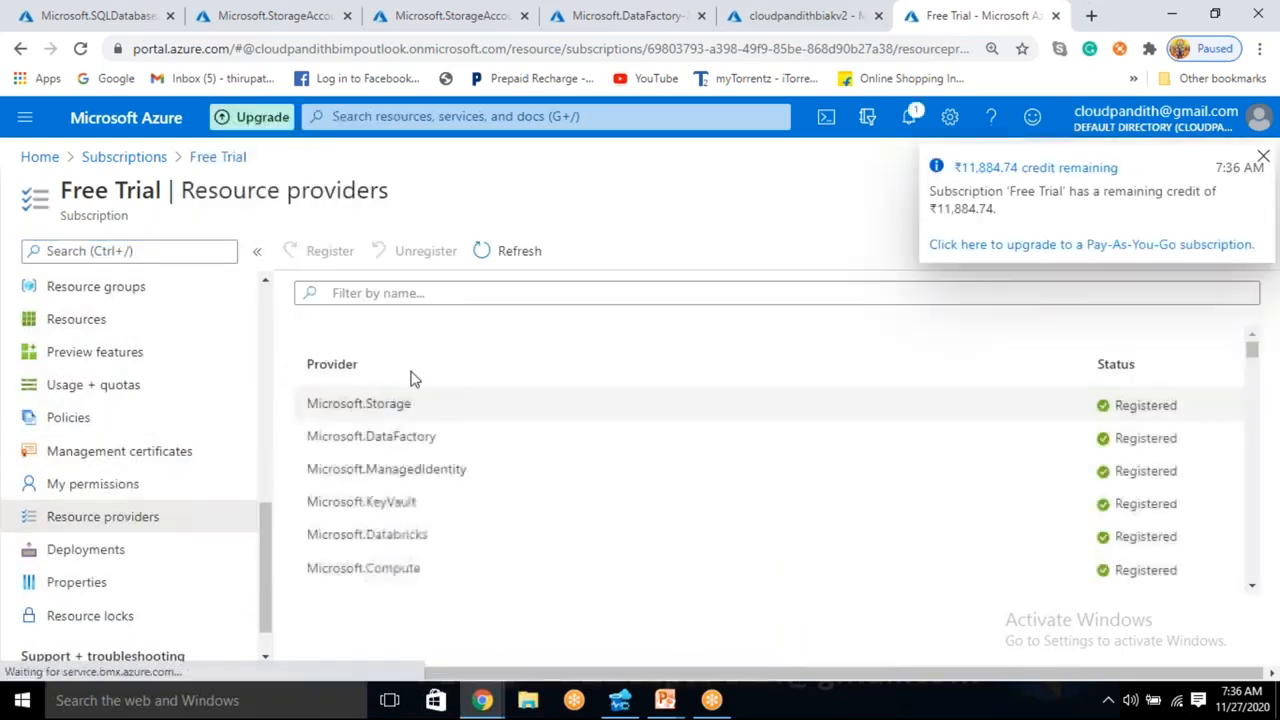
Filter the resource providers by "event" and register Microsoft.EventGrid
click(366, 291)
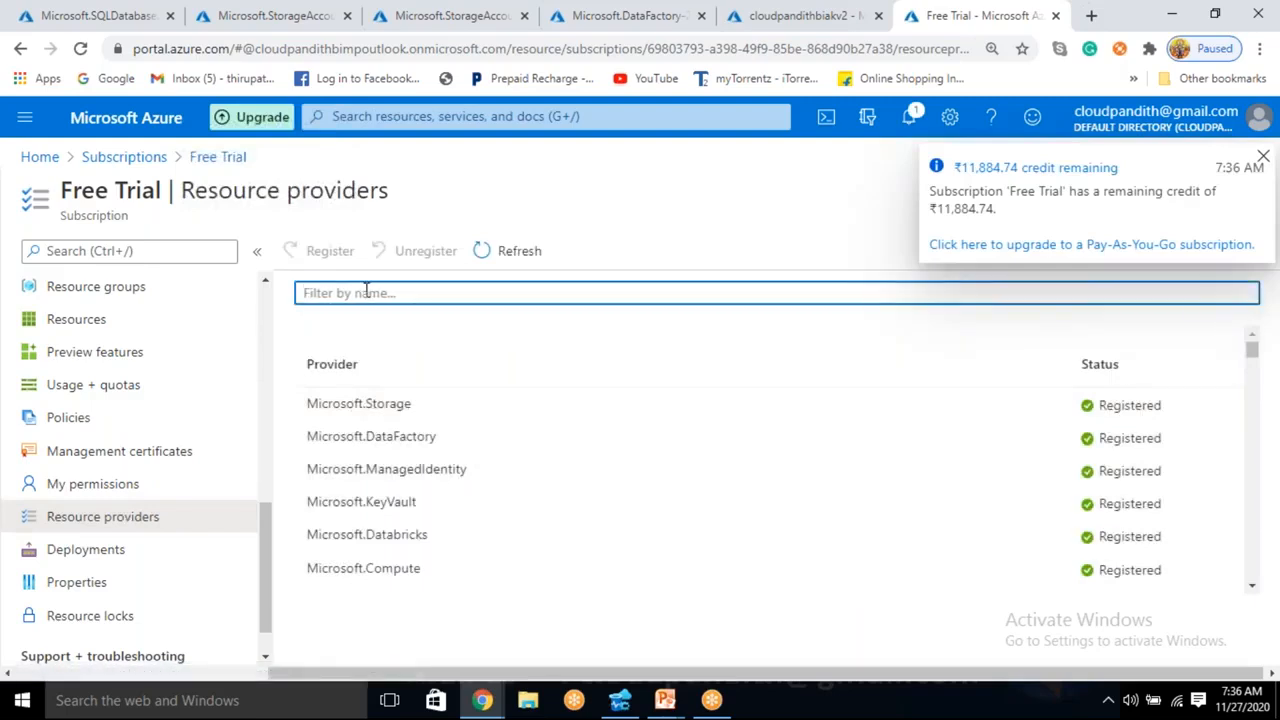
text(event)
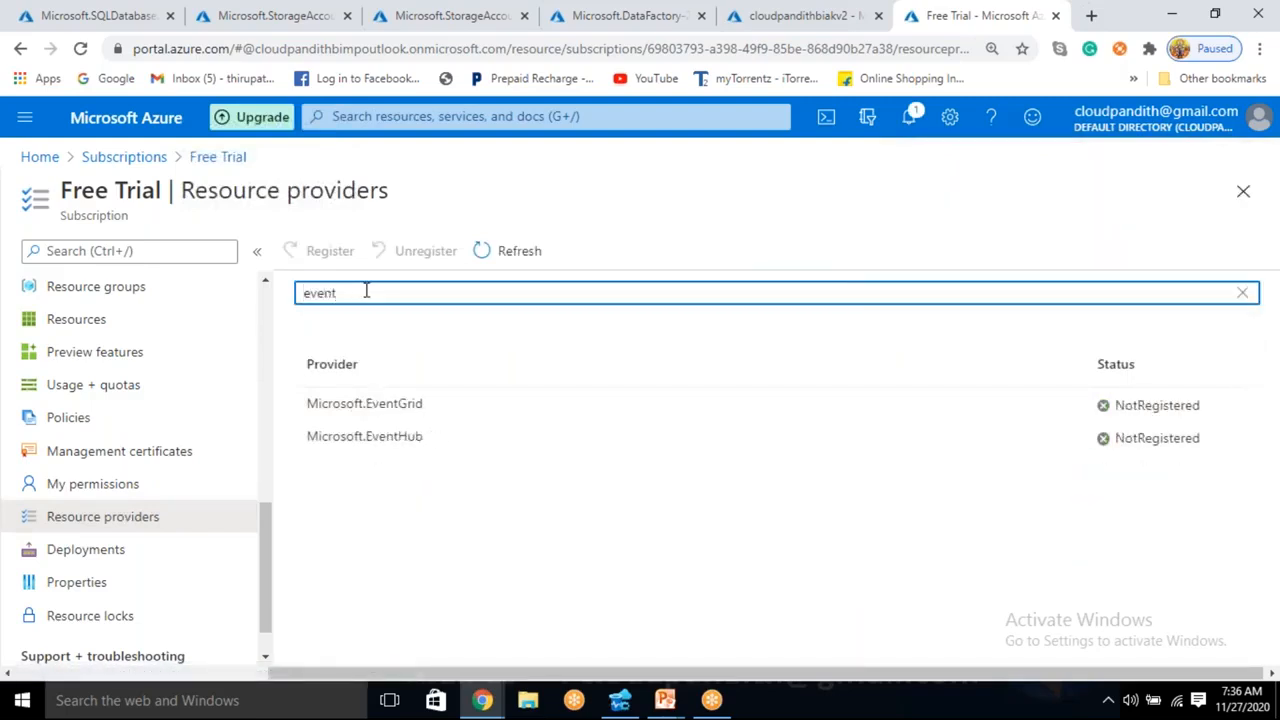
click(410, 403)
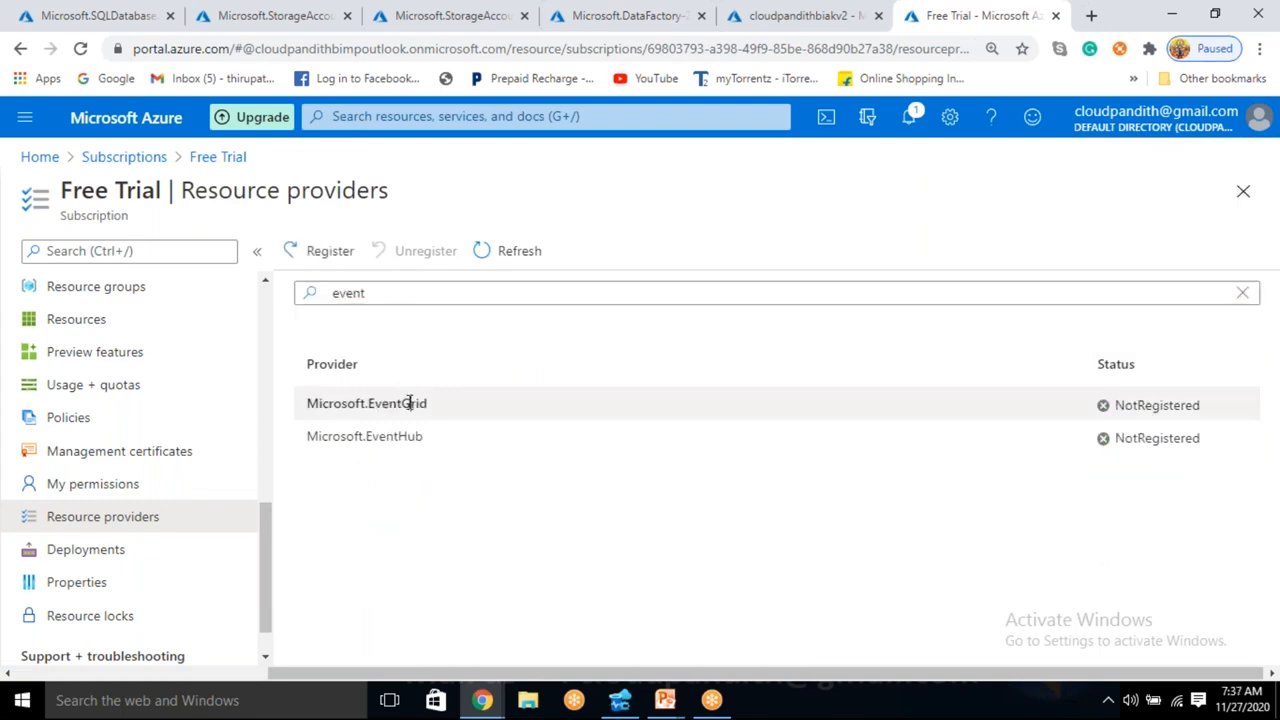
click(325, 258)
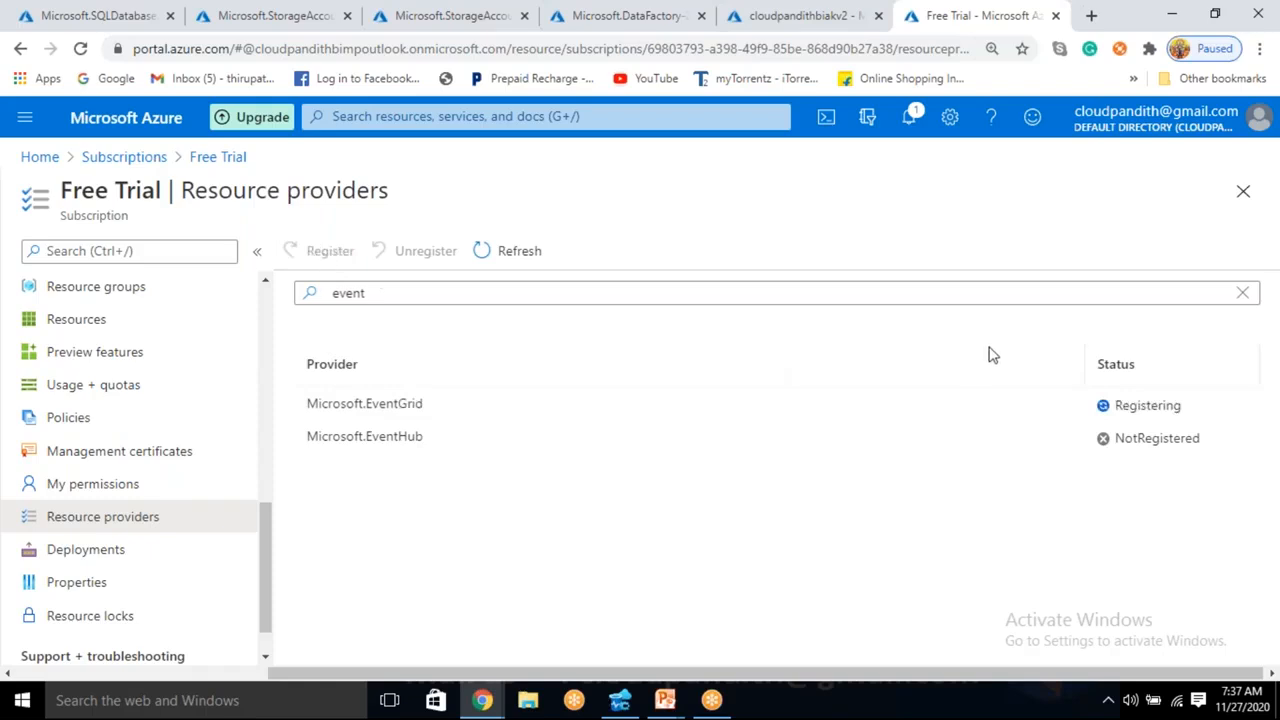
Refresh and reopen the resource providers, filtering by "eve" to check the registration status of Microsoft.EventGrid
drag(1112, 407, 1123, 404)
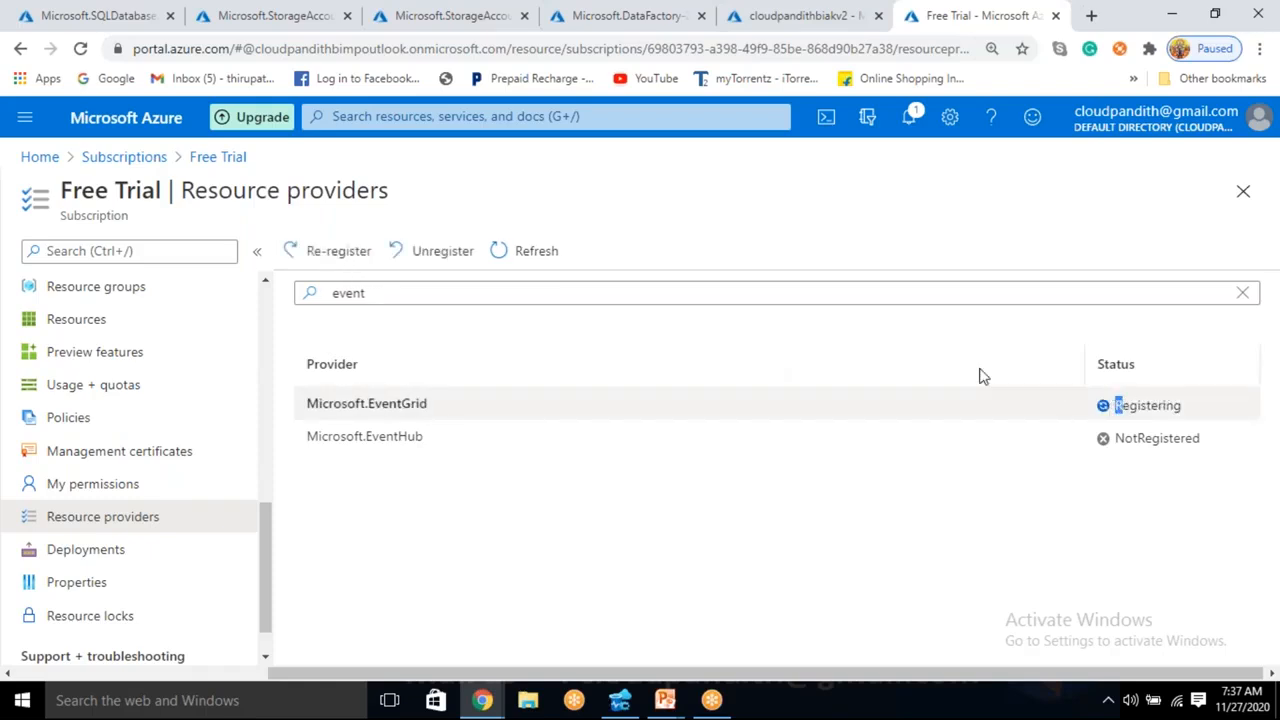
click(564, 264)
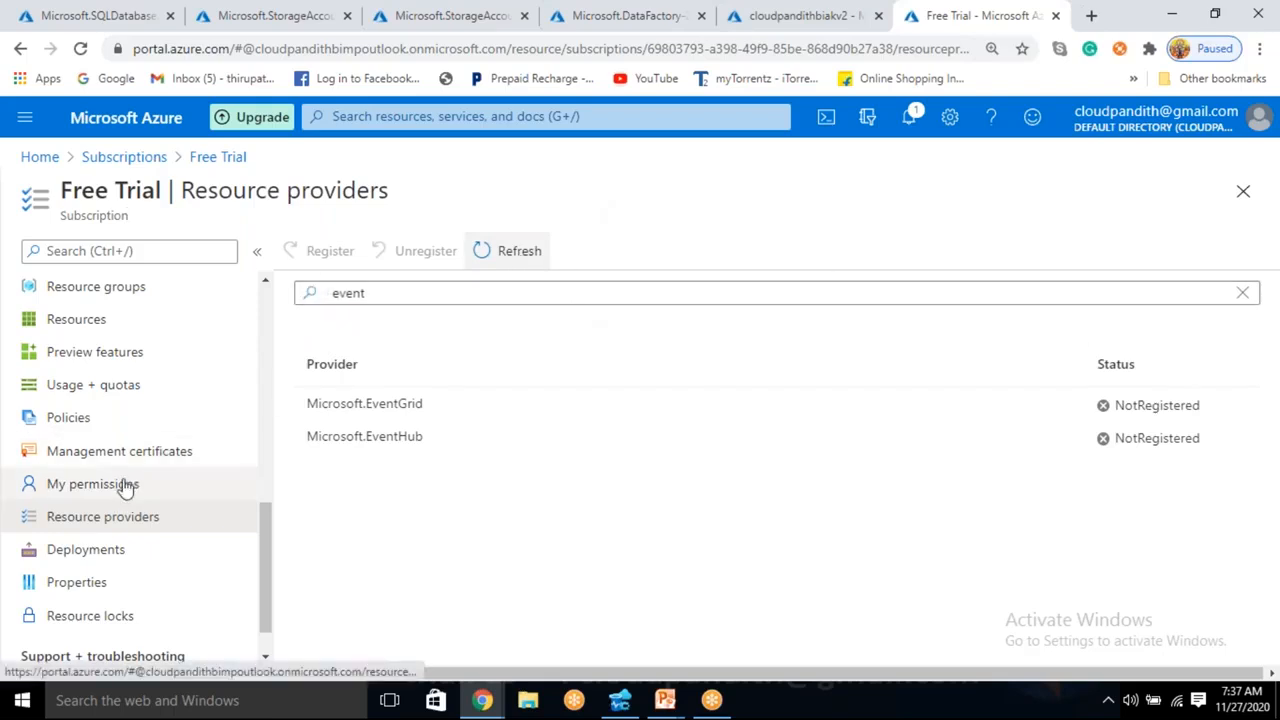
click(124, 360)
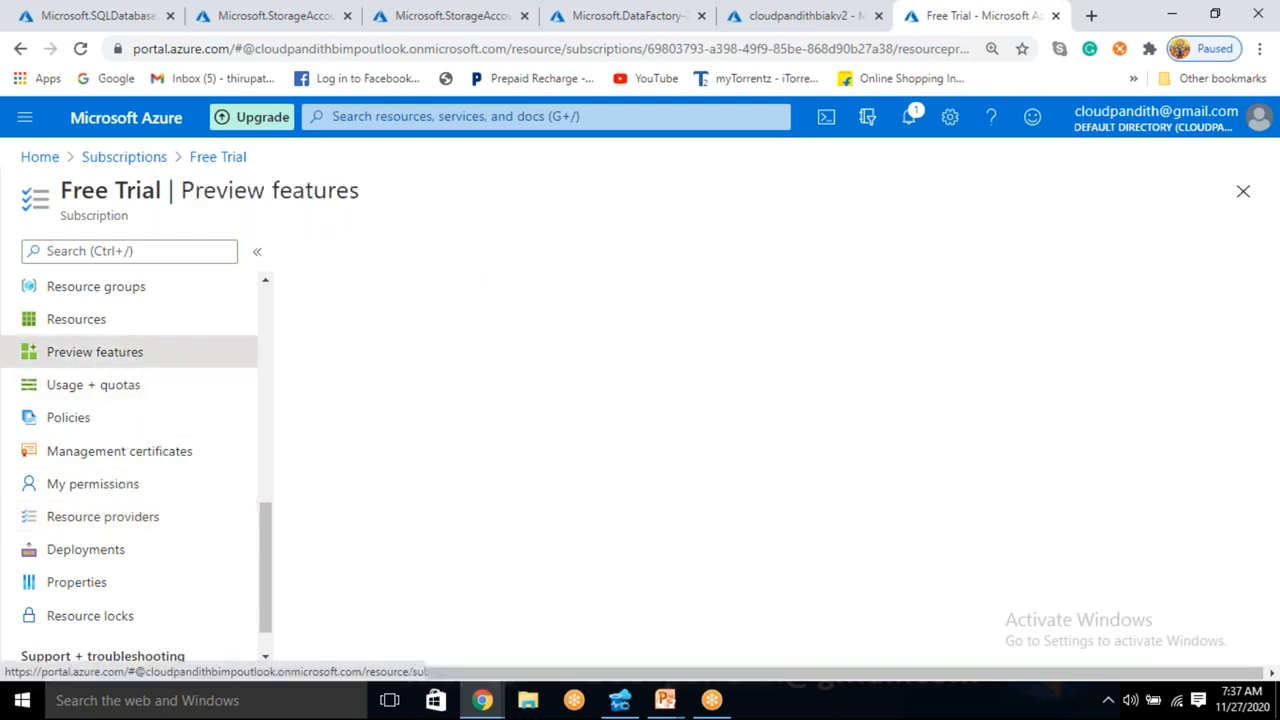
click(98, 528)
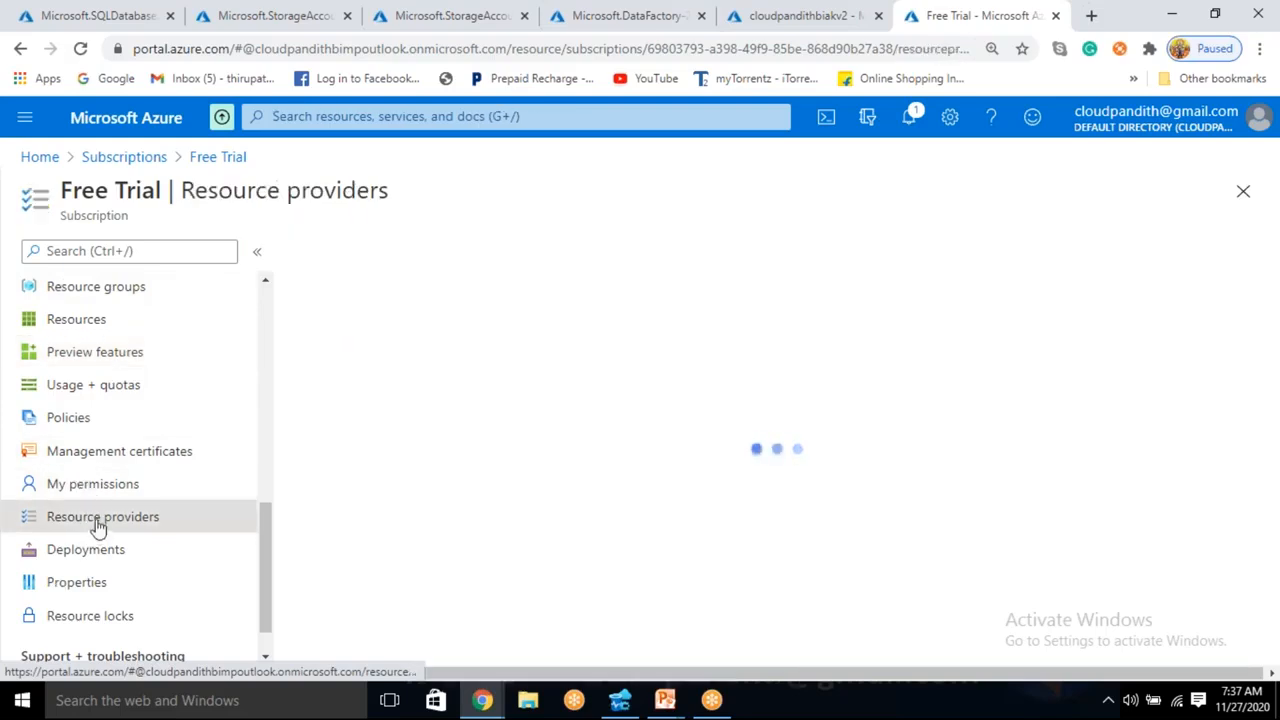
click(380, 292)
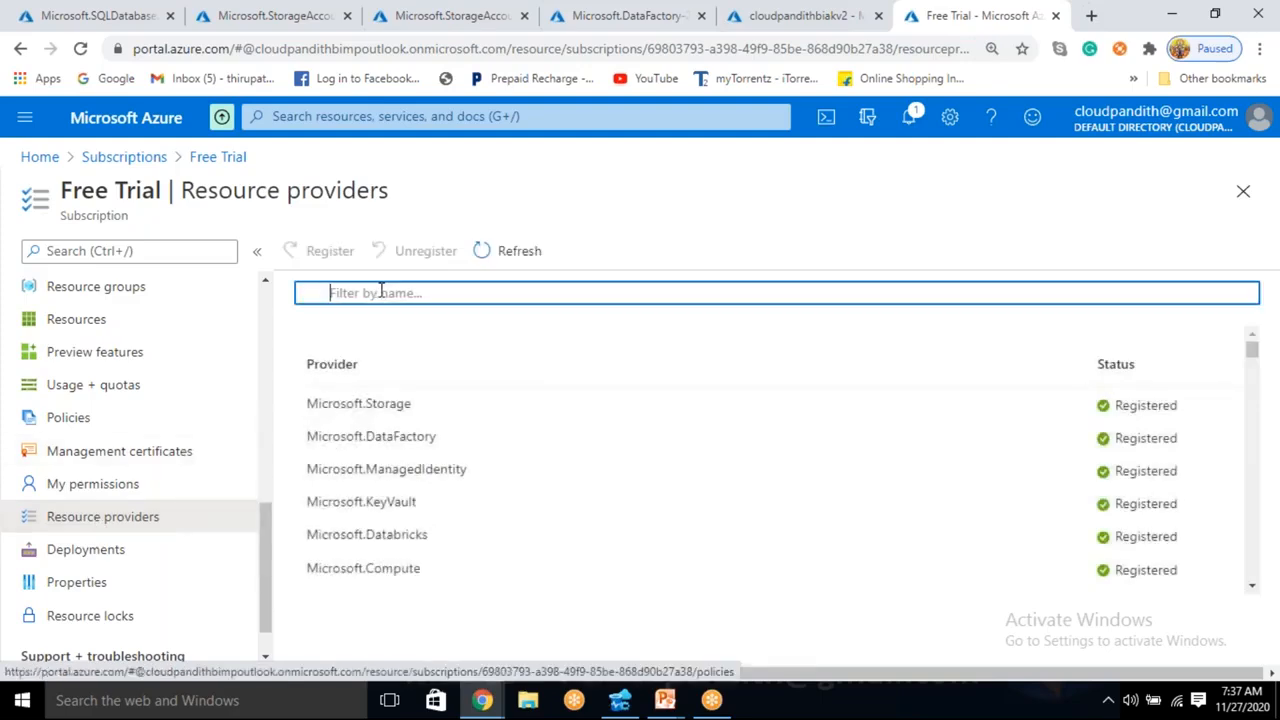
text(eve)
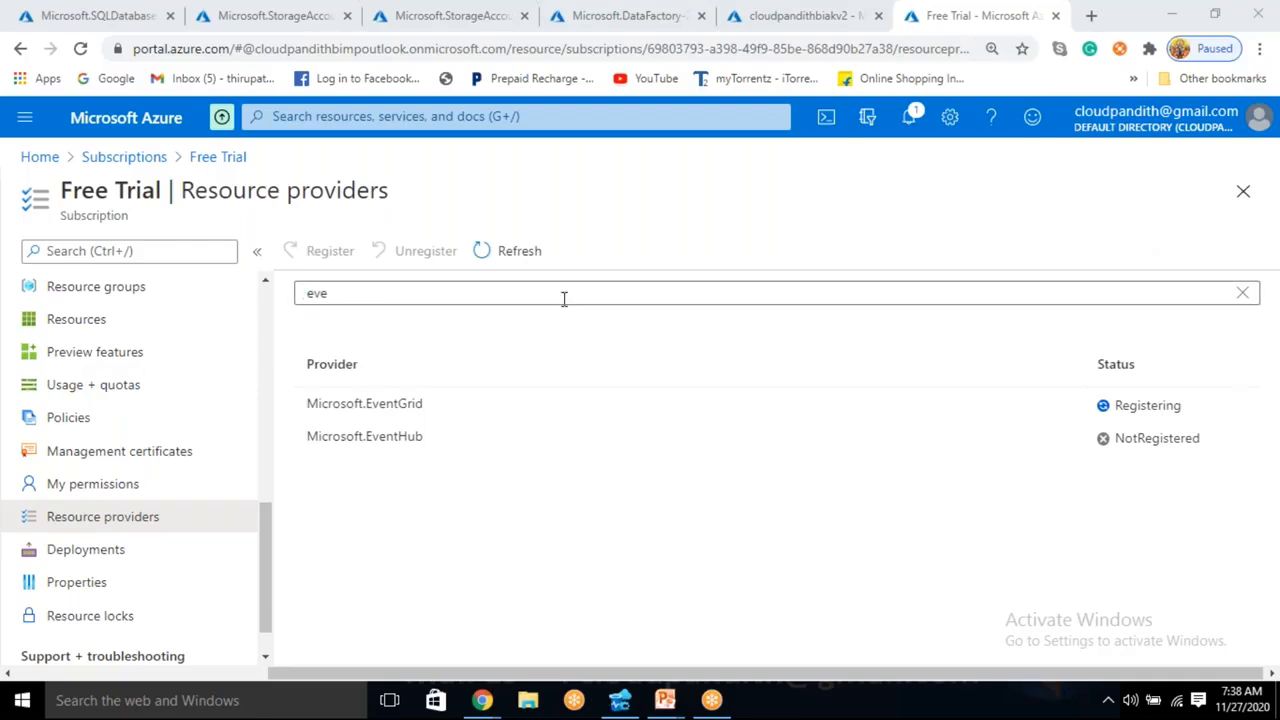
click(519, 262)
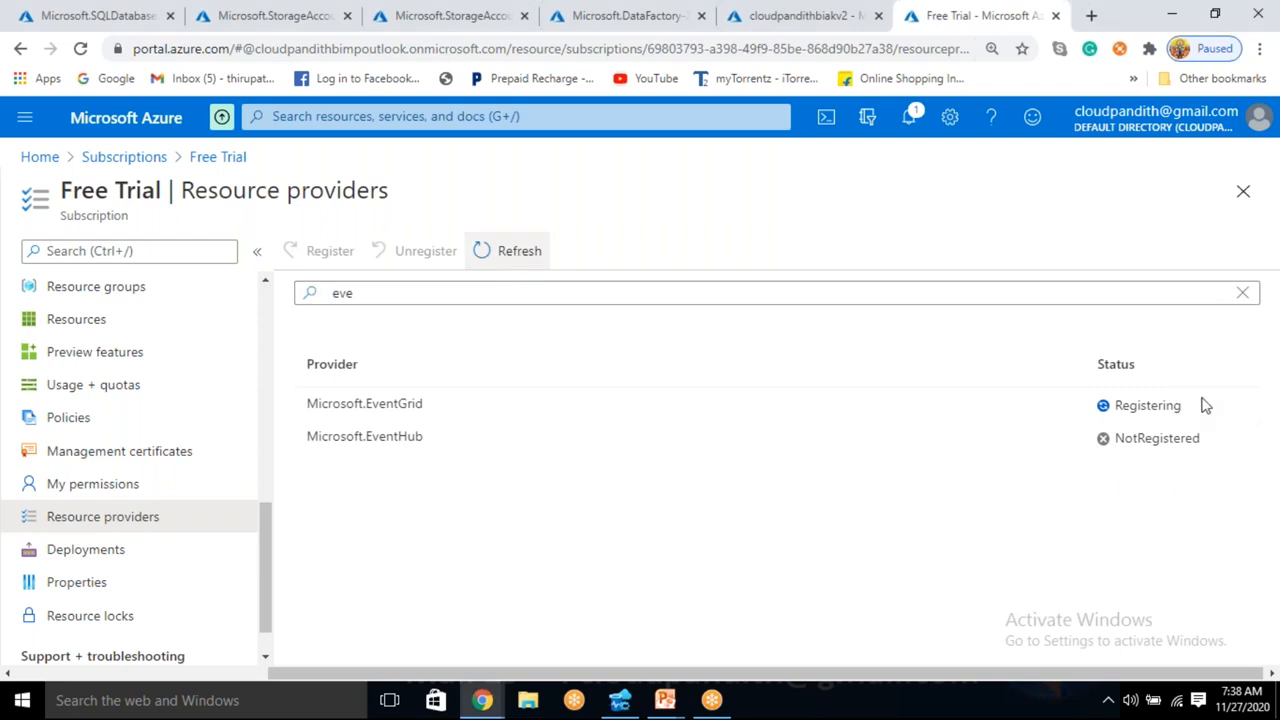
Reload the resource providers list once more and filter it by "eve" to recheck Microsoft.EventGrid's status
click(104, 322)
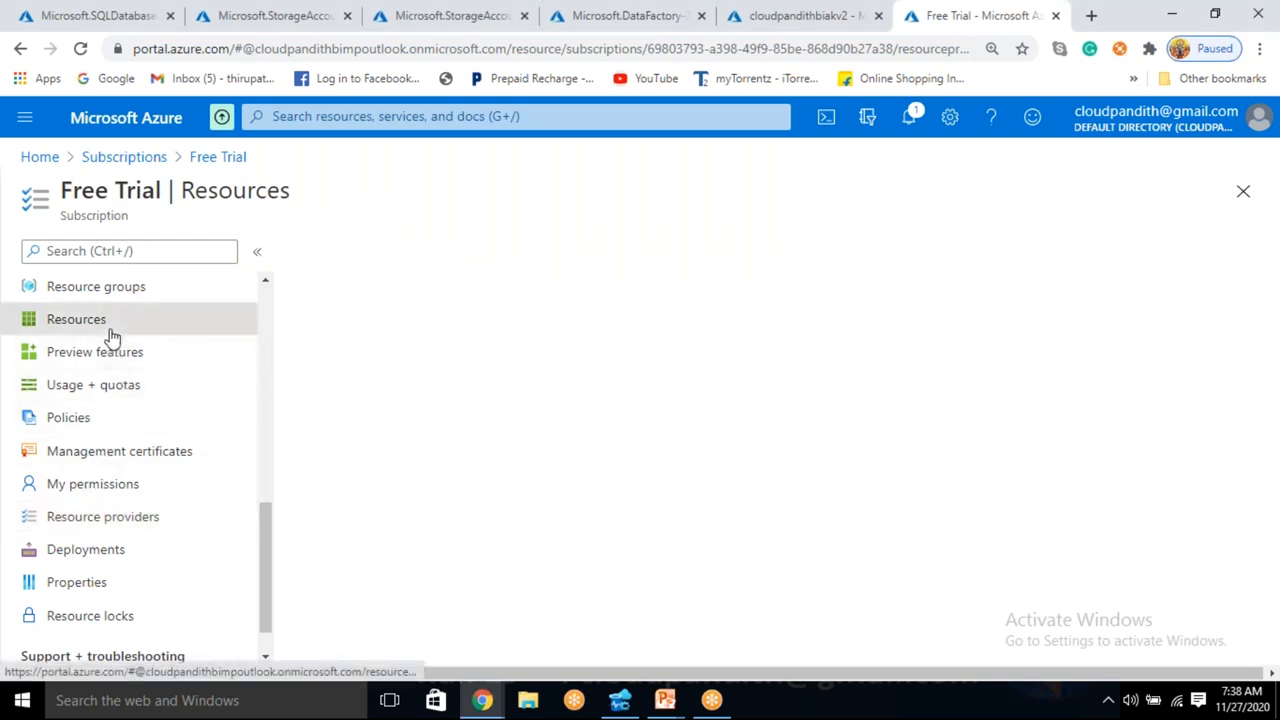
click(103, 518)
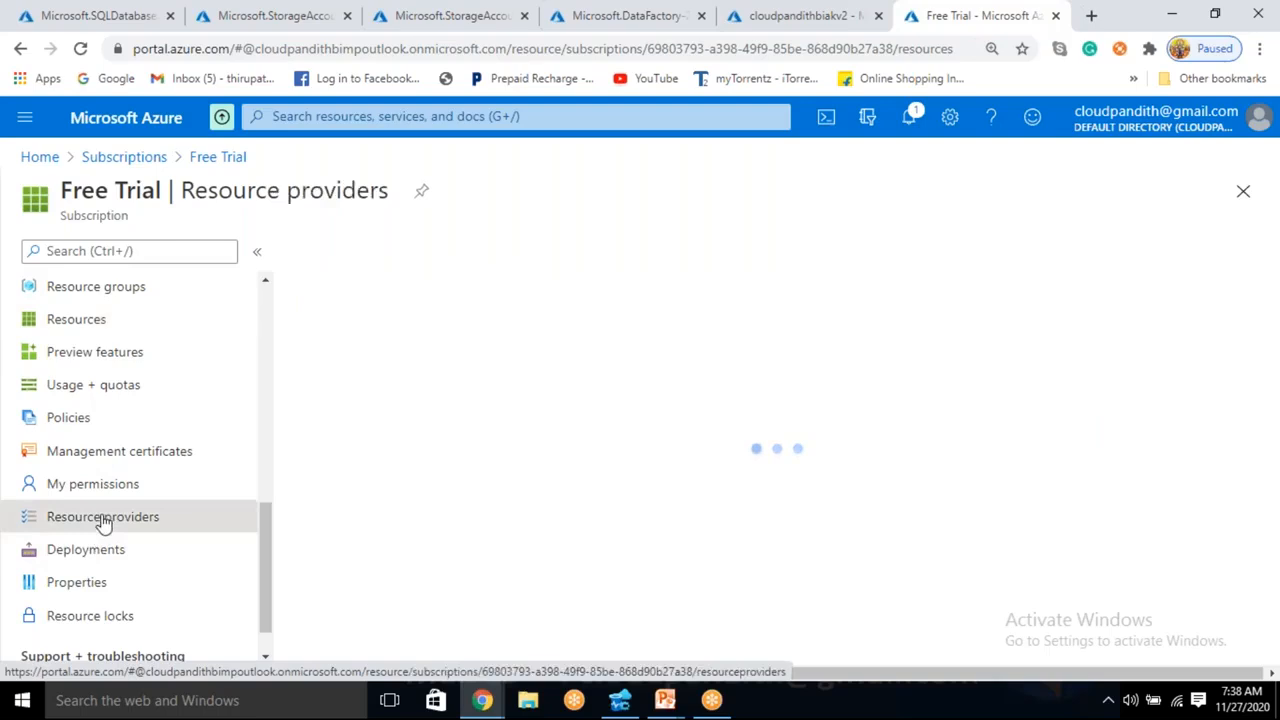
click(405, 296)
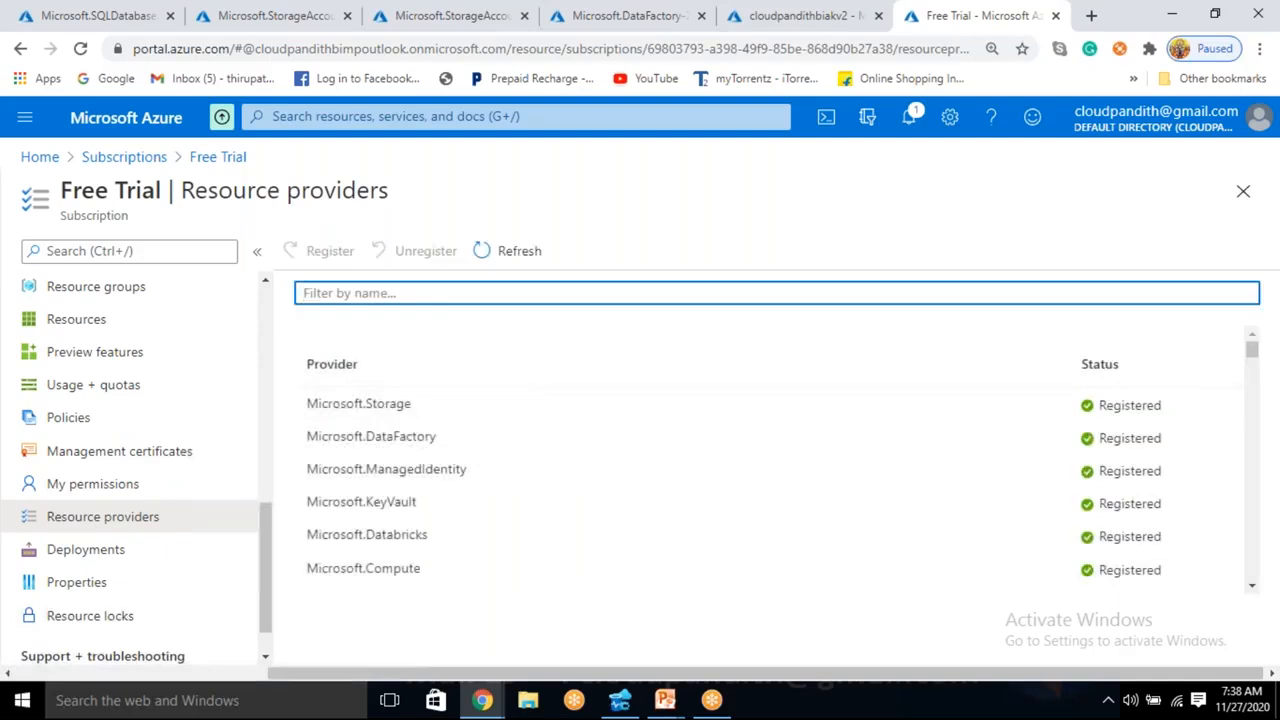
text(eve)
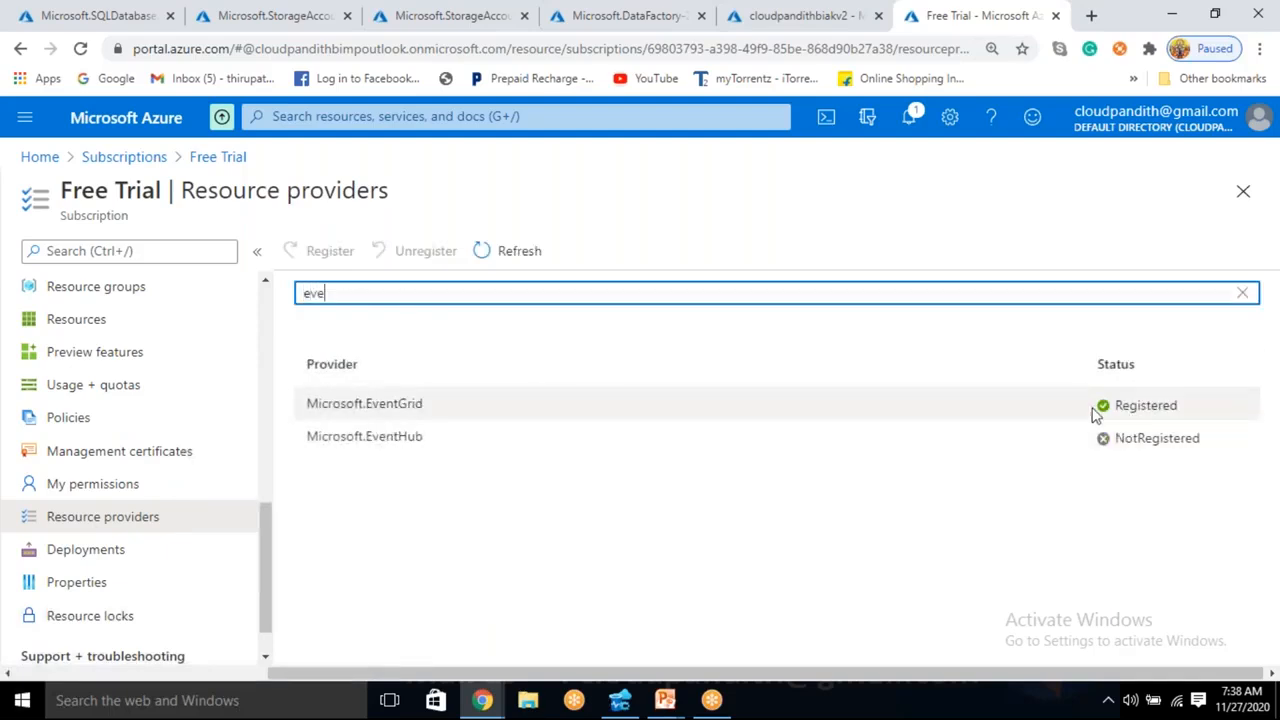
drag(1180, 406, 1118, 412)
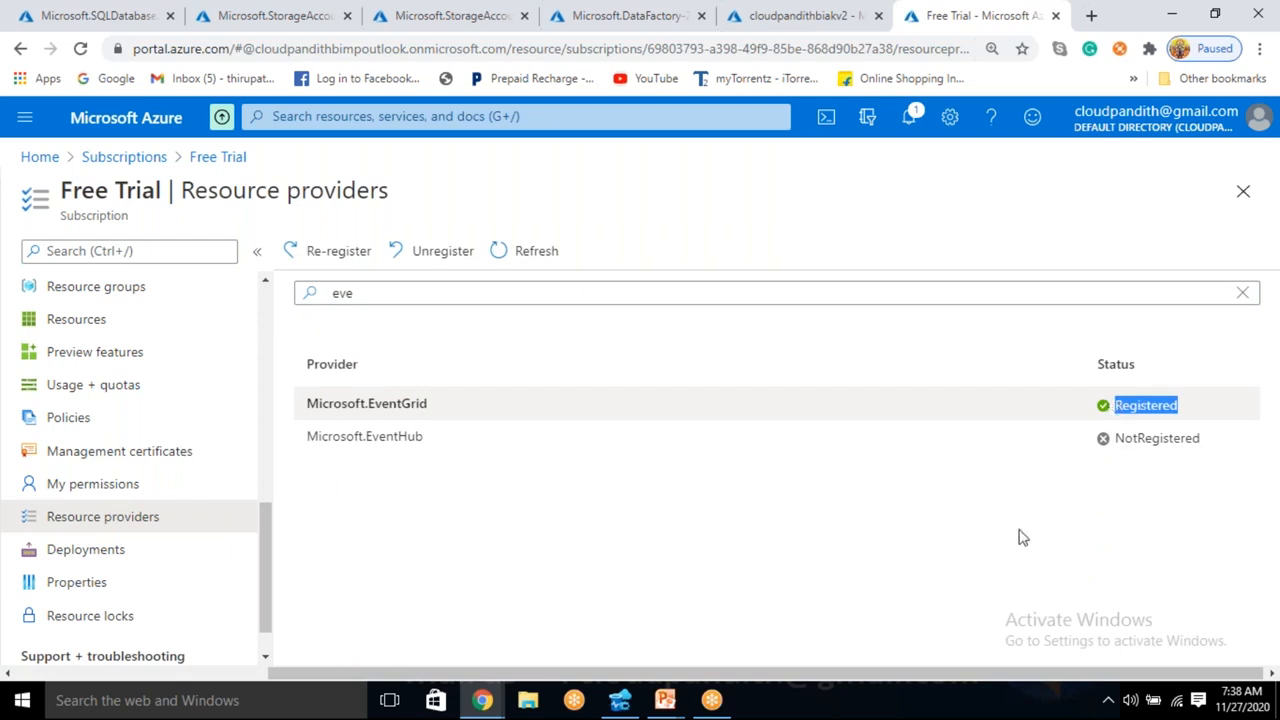
click(776, 534)
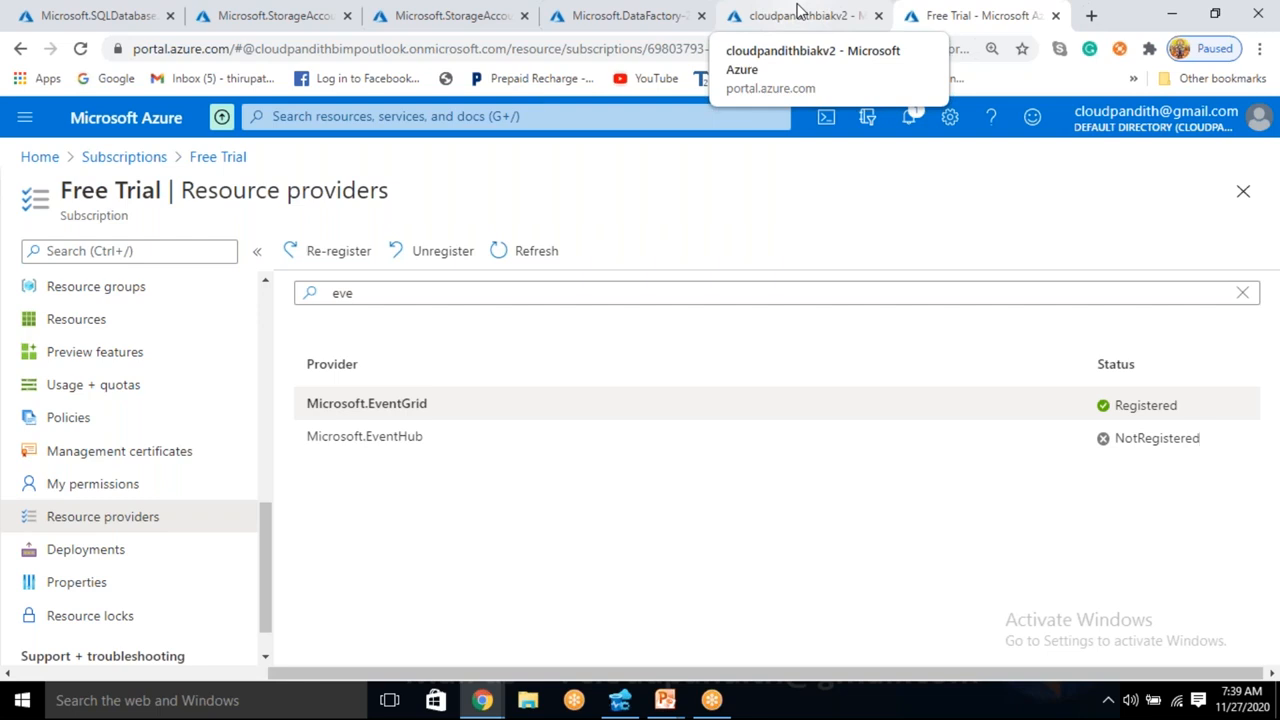
Open the access keys of the cloudpandithblobv2 storage account and copy the key1 connection string
click(268, 12)
click(117, 12)
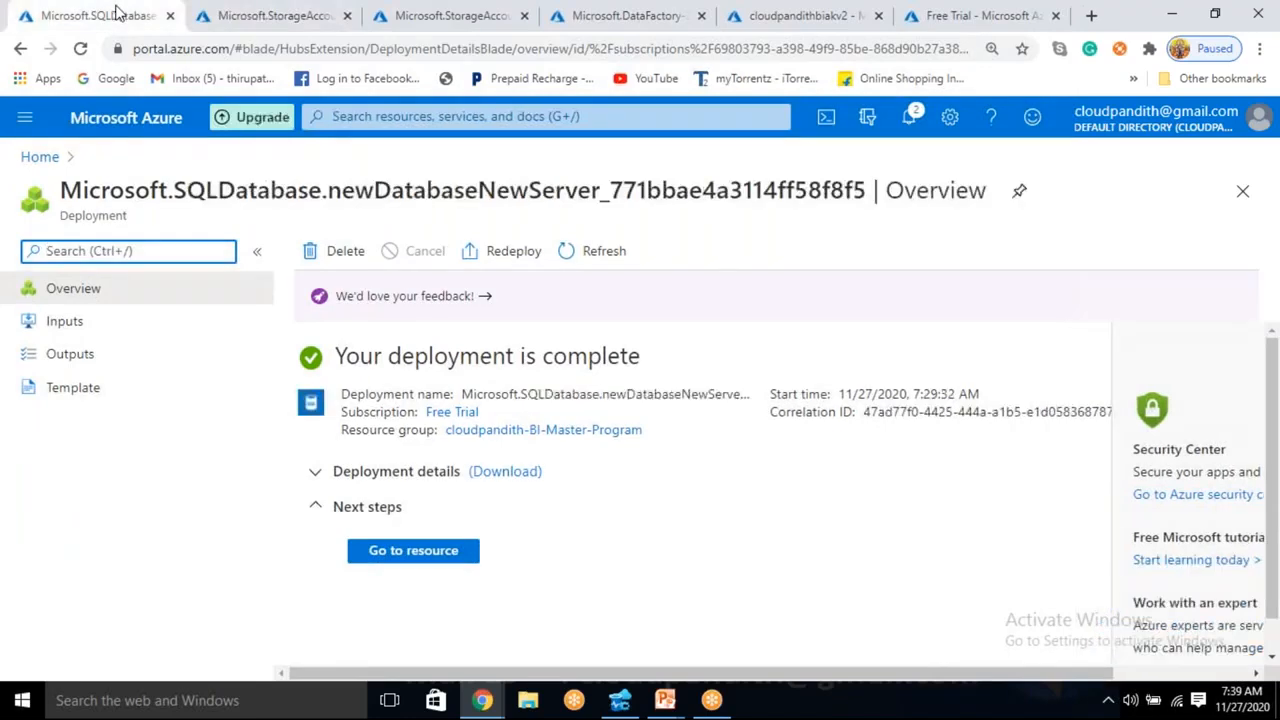
click(243, 10)
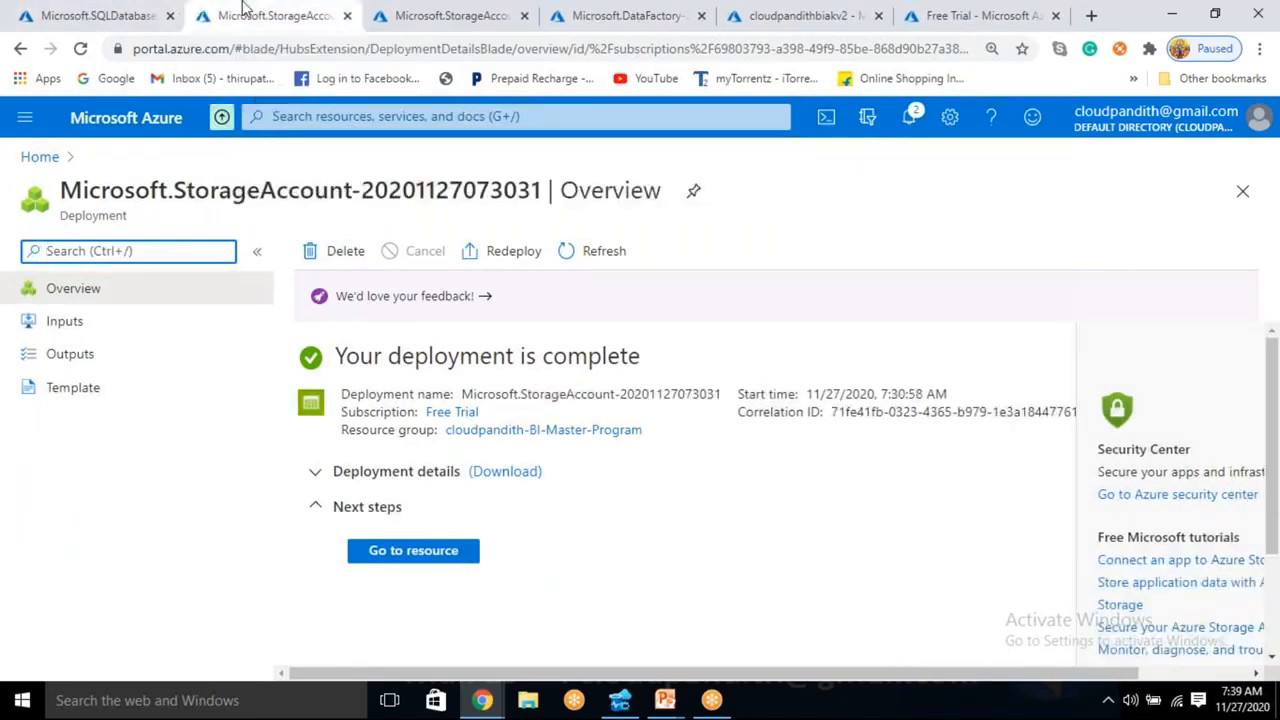
click(400, 553)
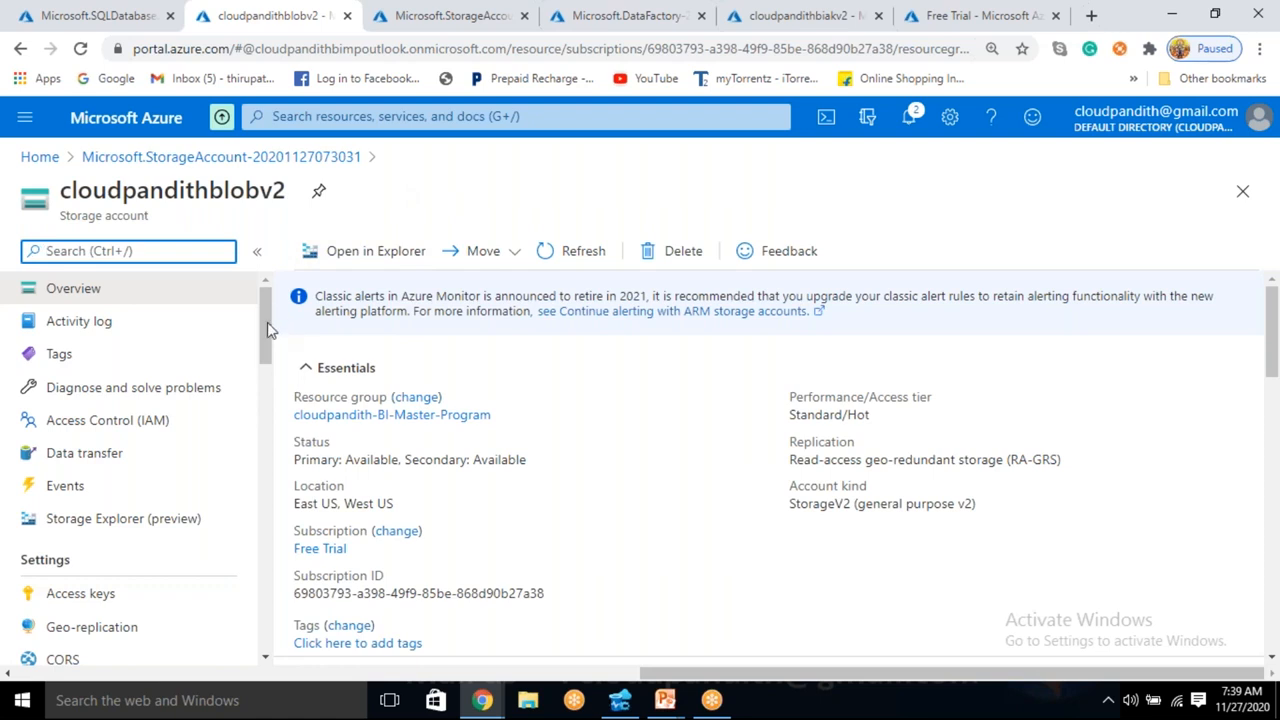
drag(267, 322, 263, 374)
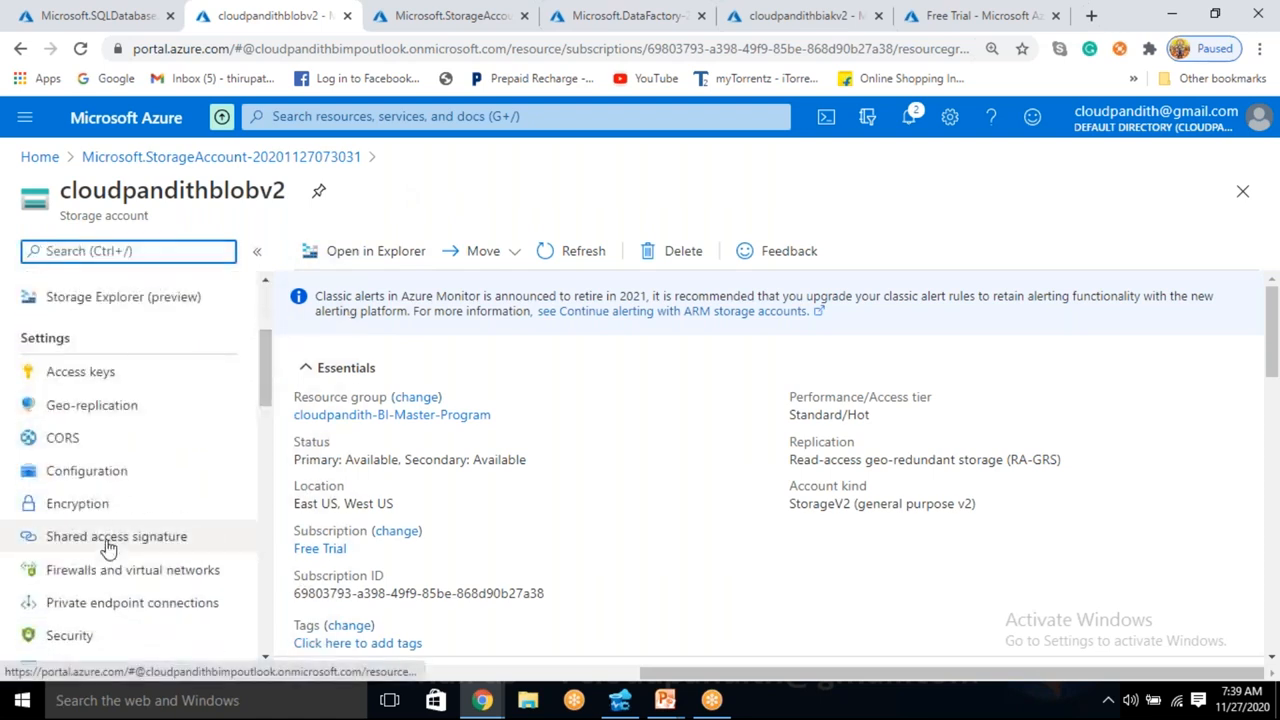
click(87, 384)
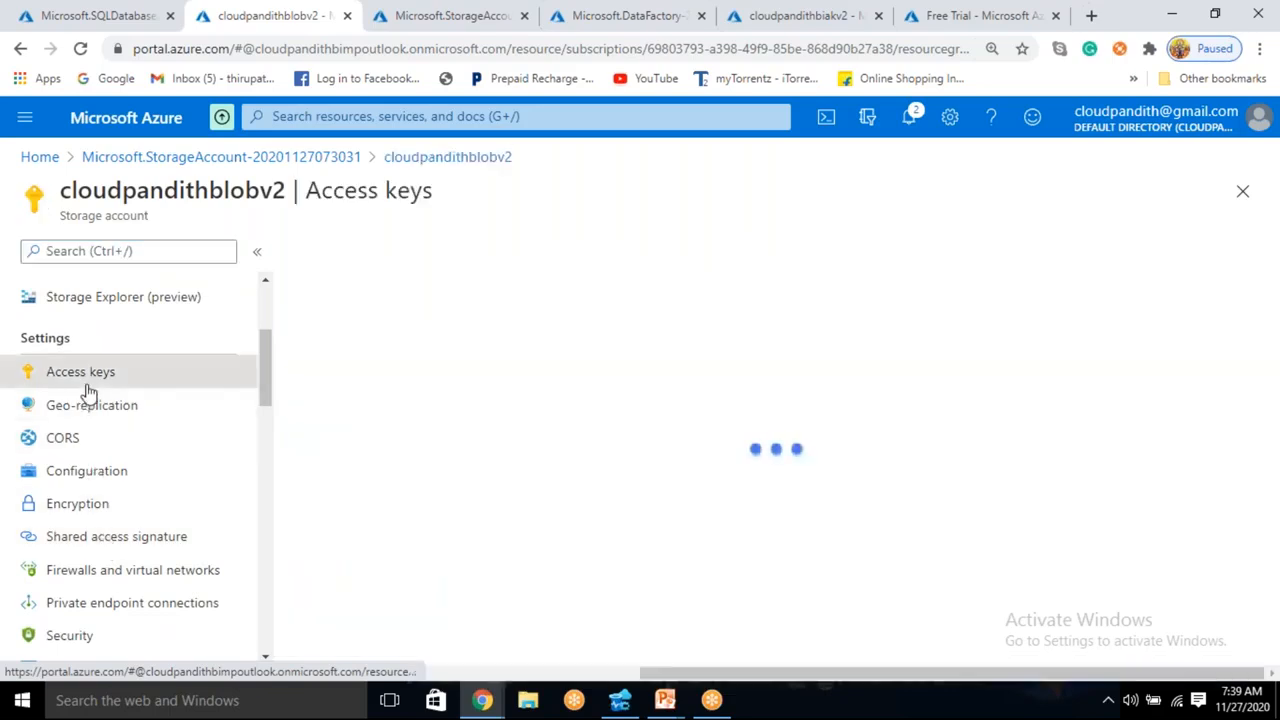
scroll(983, 449, down, 3)
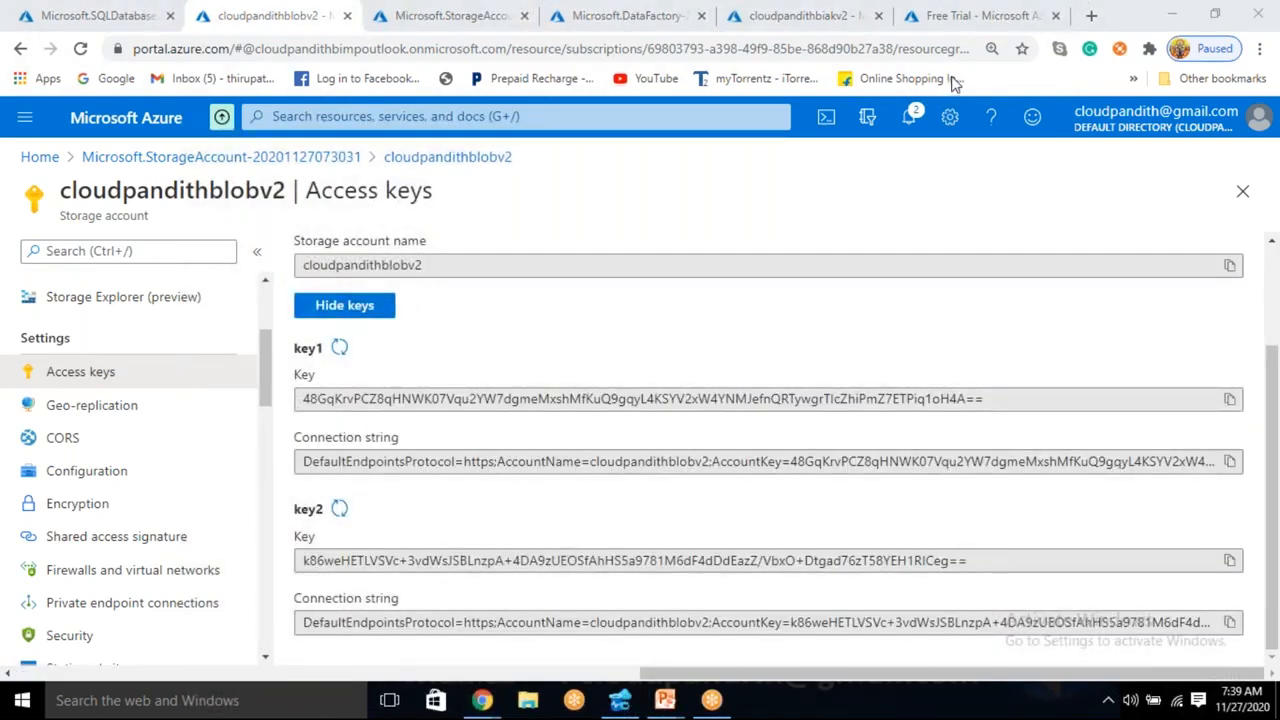
click(1230, 466)
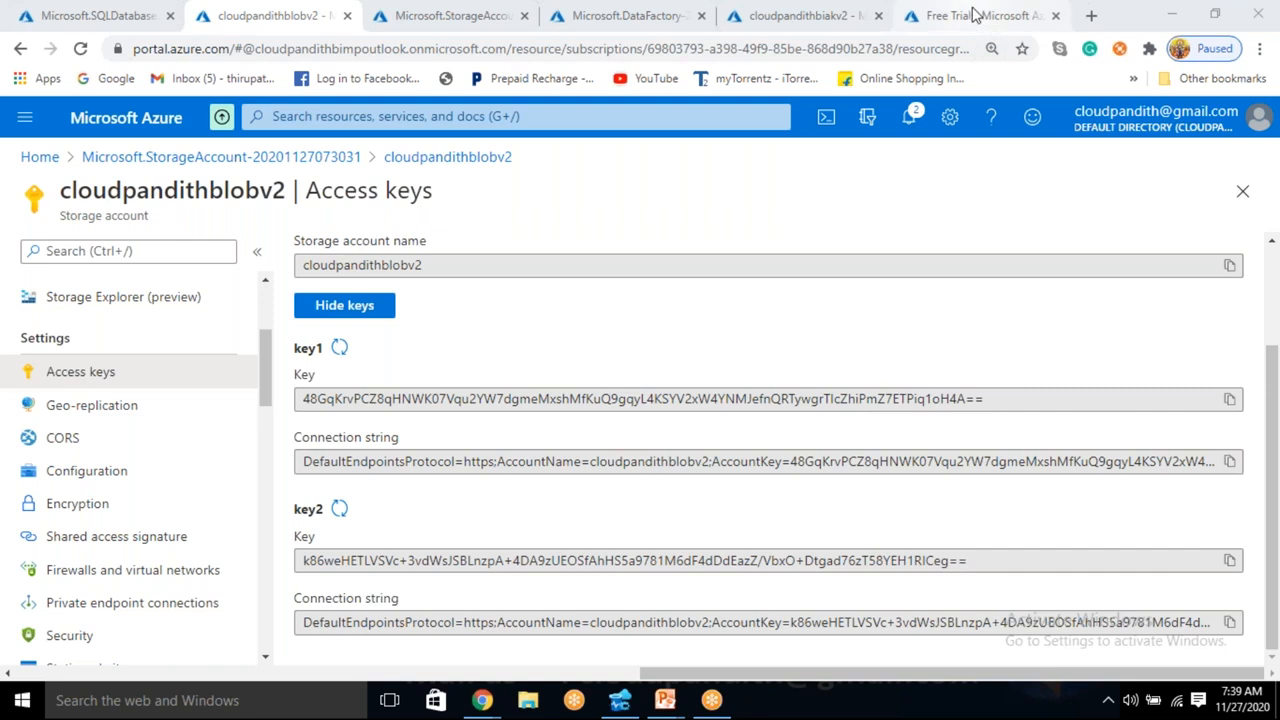
Create a manual secret named blobconnectionstring in the cloudpandithbiakv2 key vault, with the copied storage connection string as its value
click(810, 18)
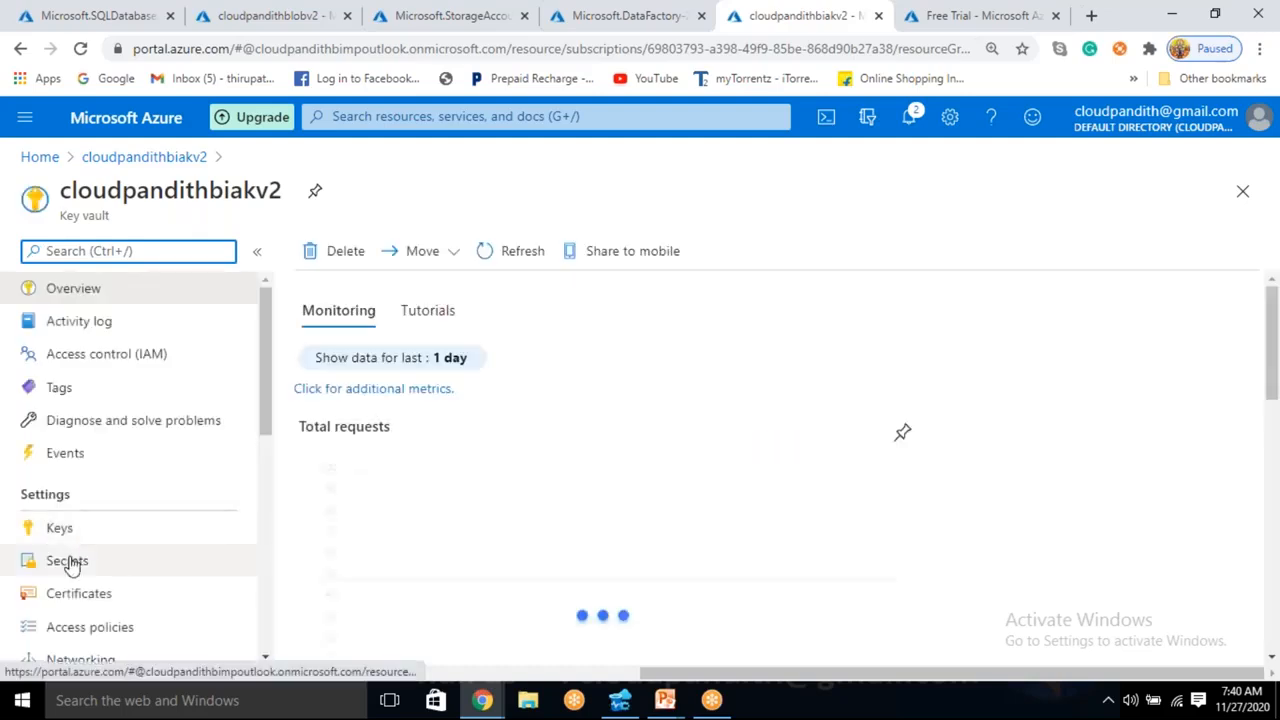
click(67, 561)
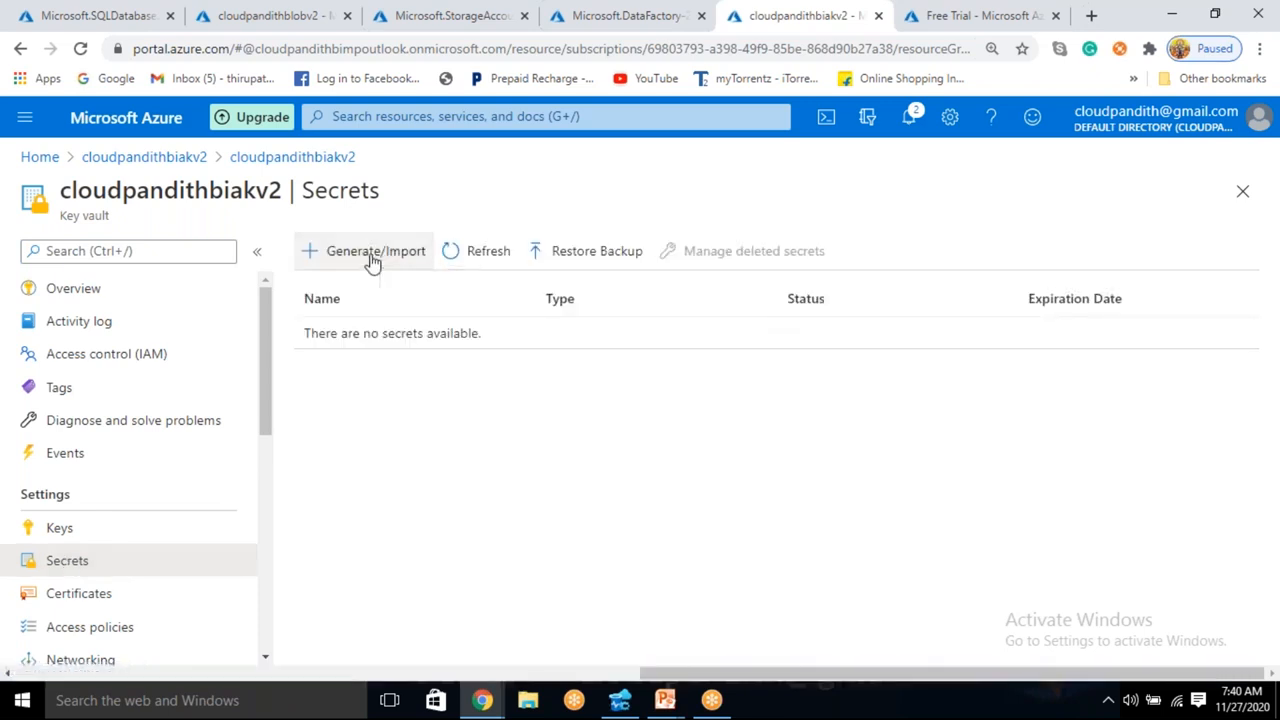
click(372, 254)
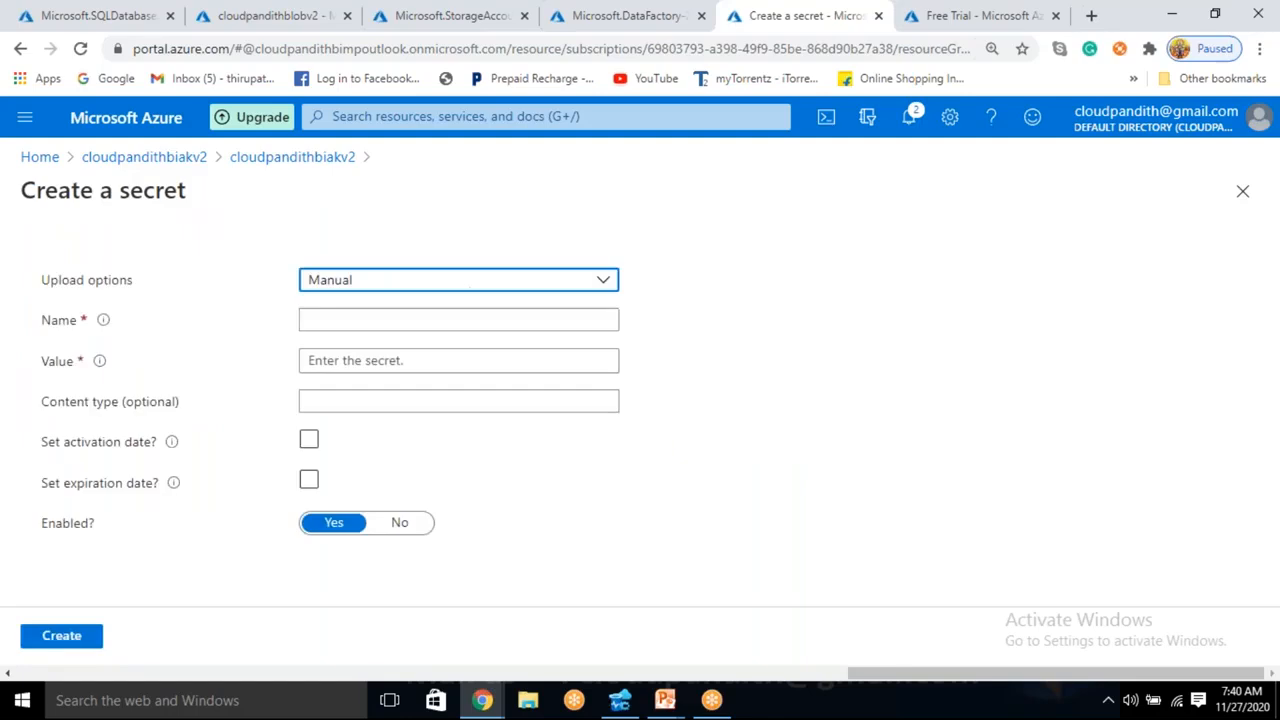
click(349, 322)
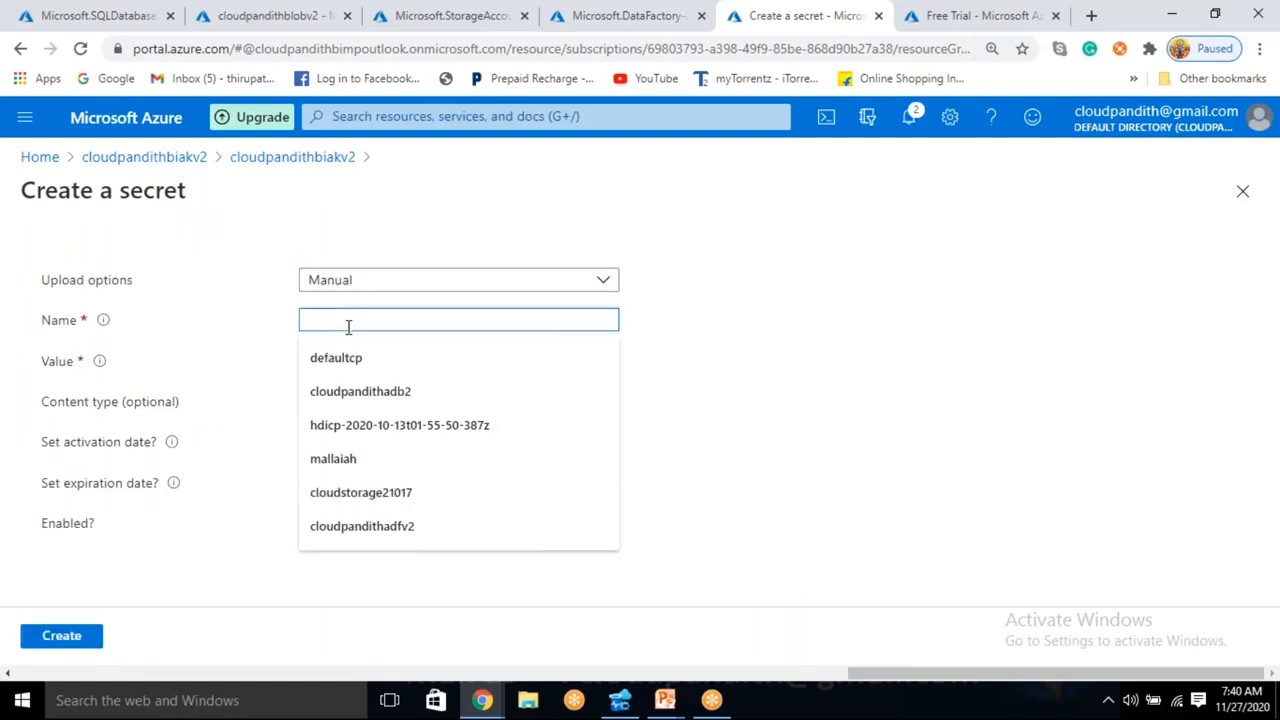
text(c)
key(BackSpace)
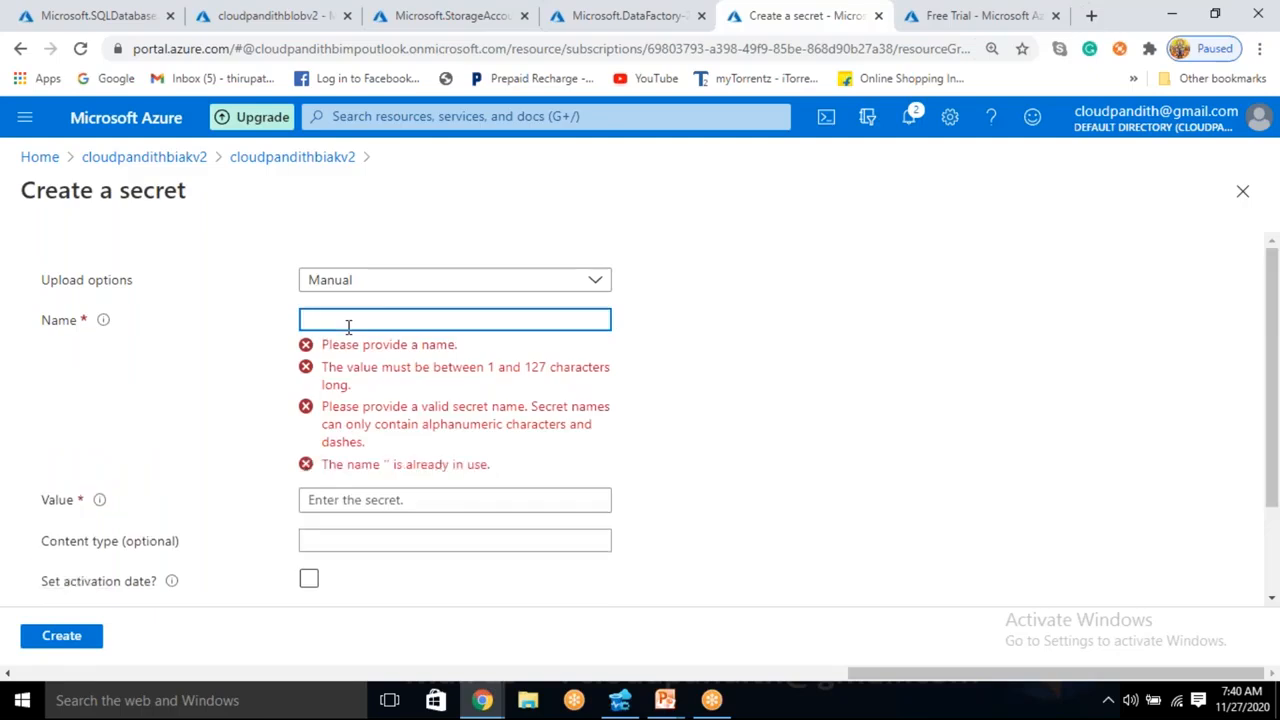
text(blobc)
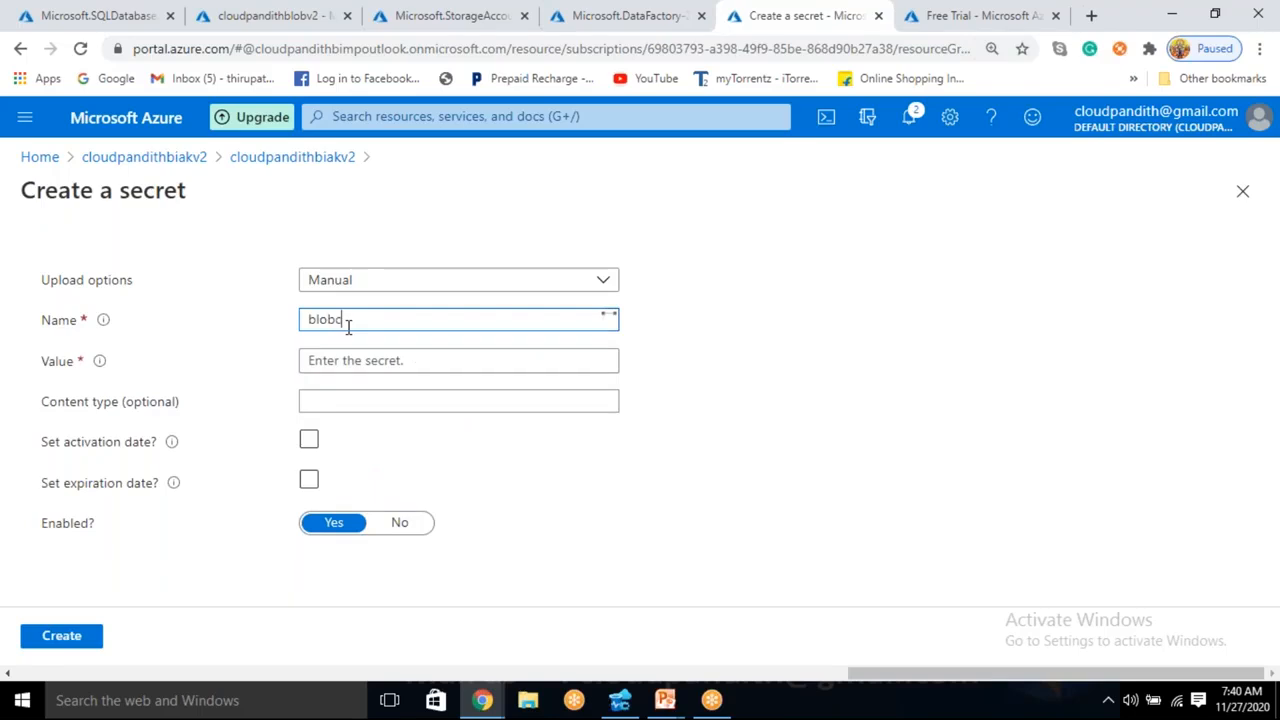
text(onnectionstring)
click(357, 364)
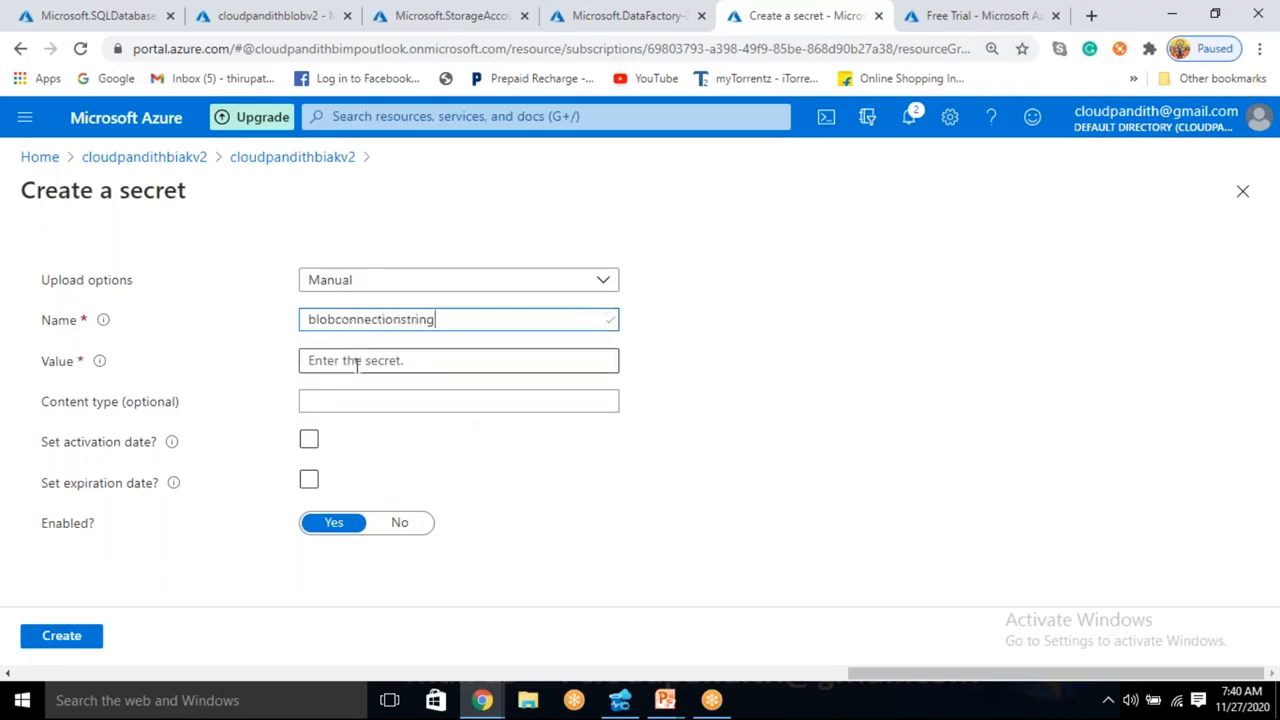
key(ctrl+v)
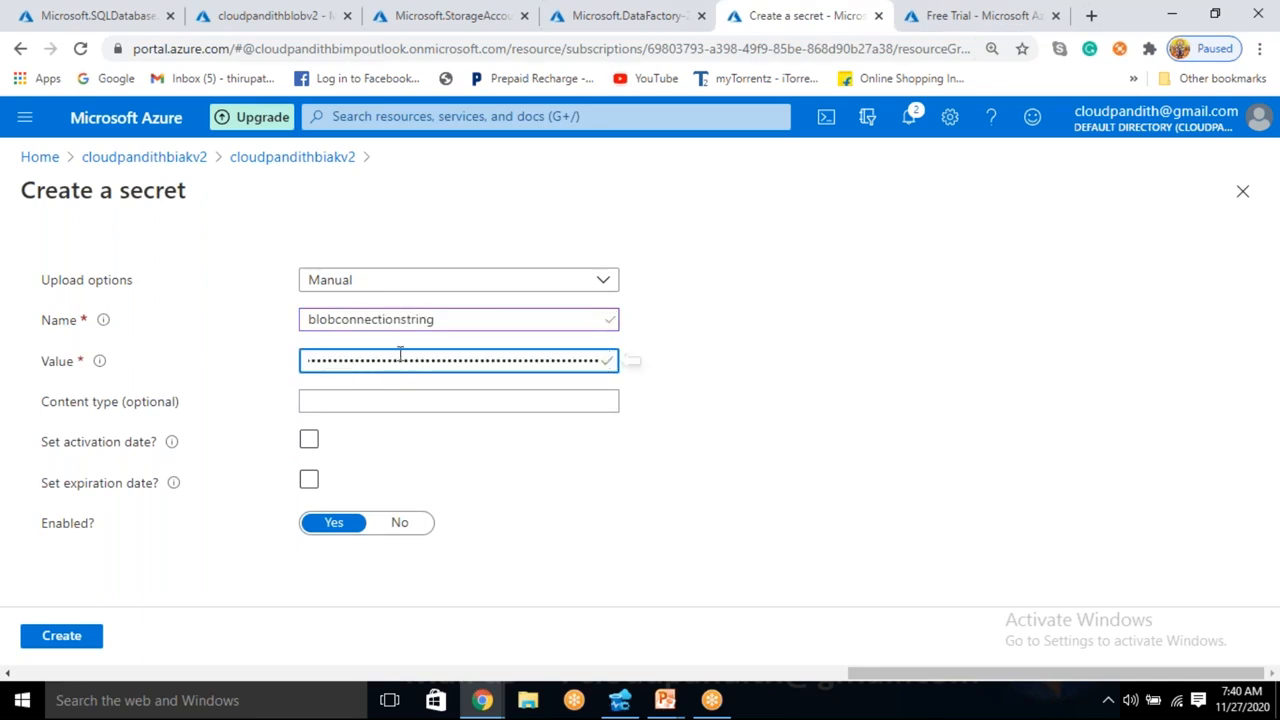
click(63, 640)
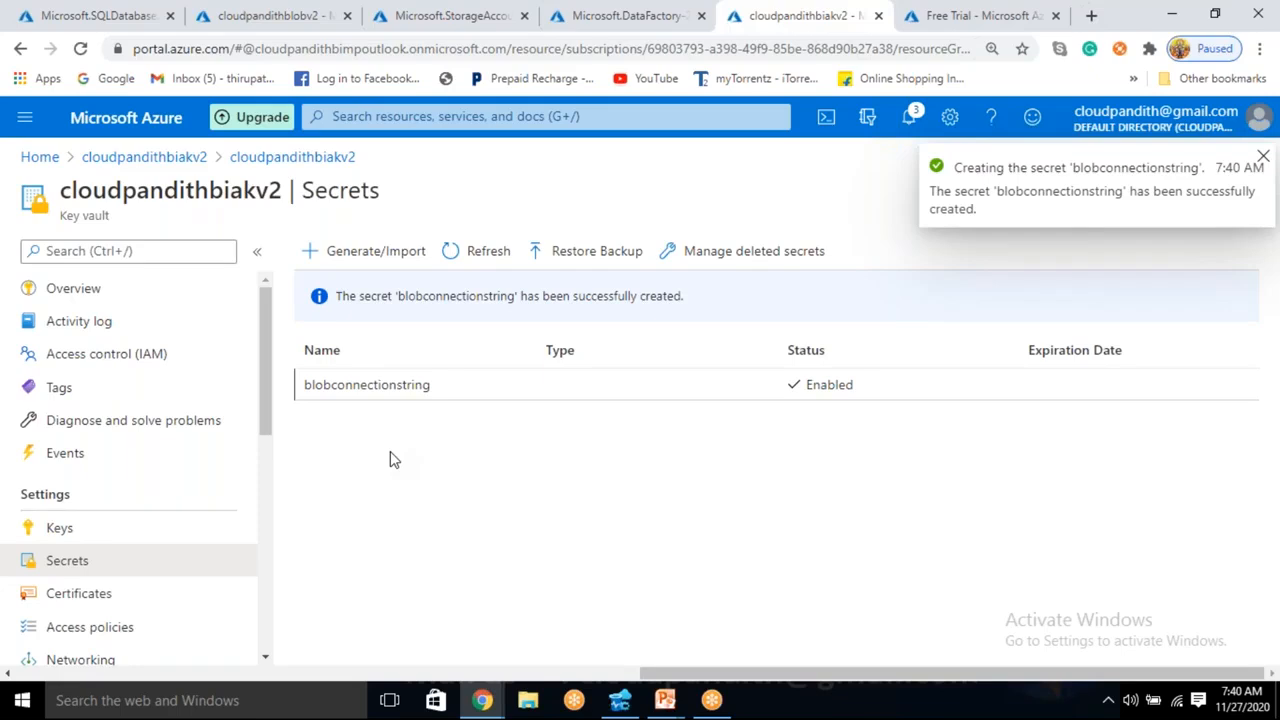
Open the server firewall settings of cloudpandithsqldb and try to save a rule for the current client IP address
click(95, 12)
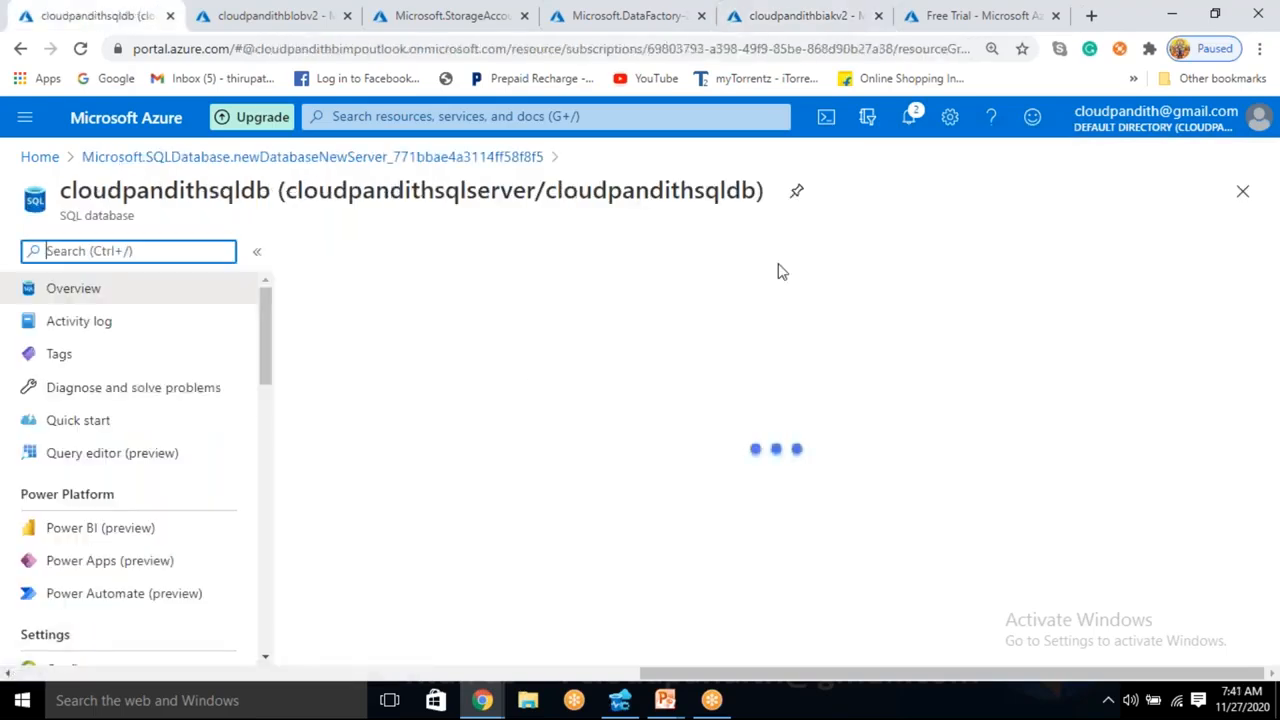
click(617, 251)
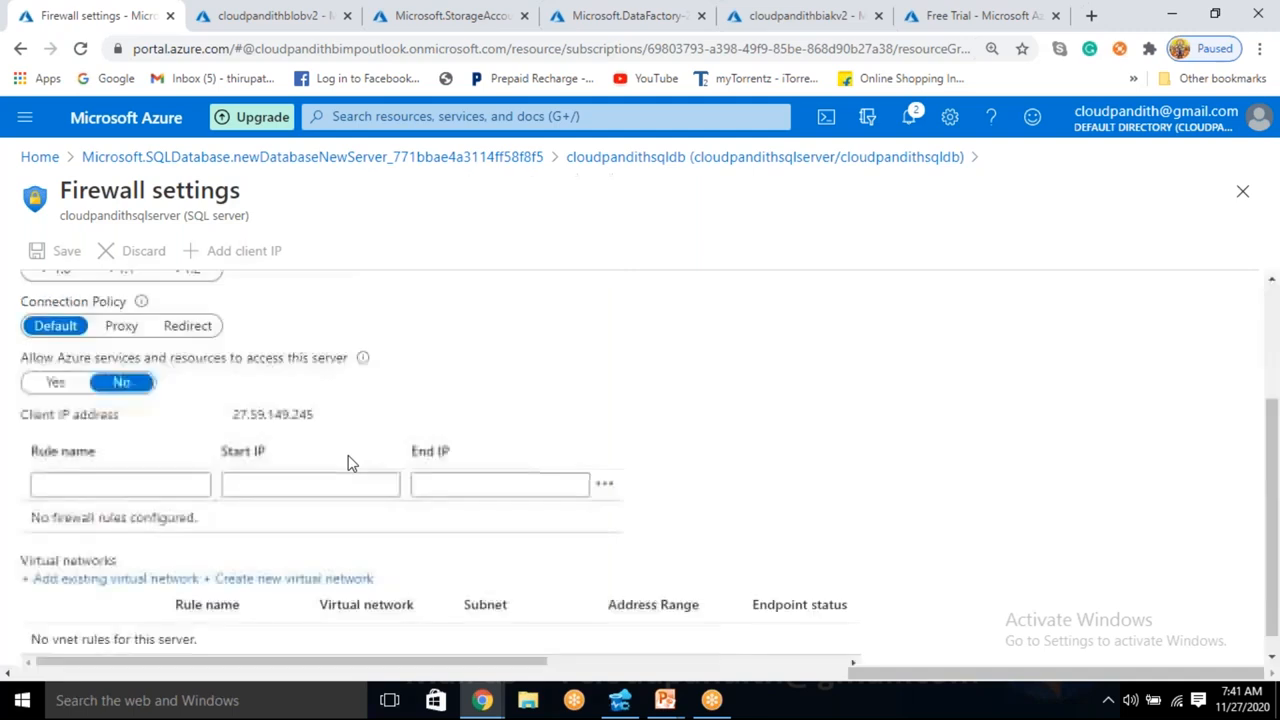
drag(232, 414, 316, 413)
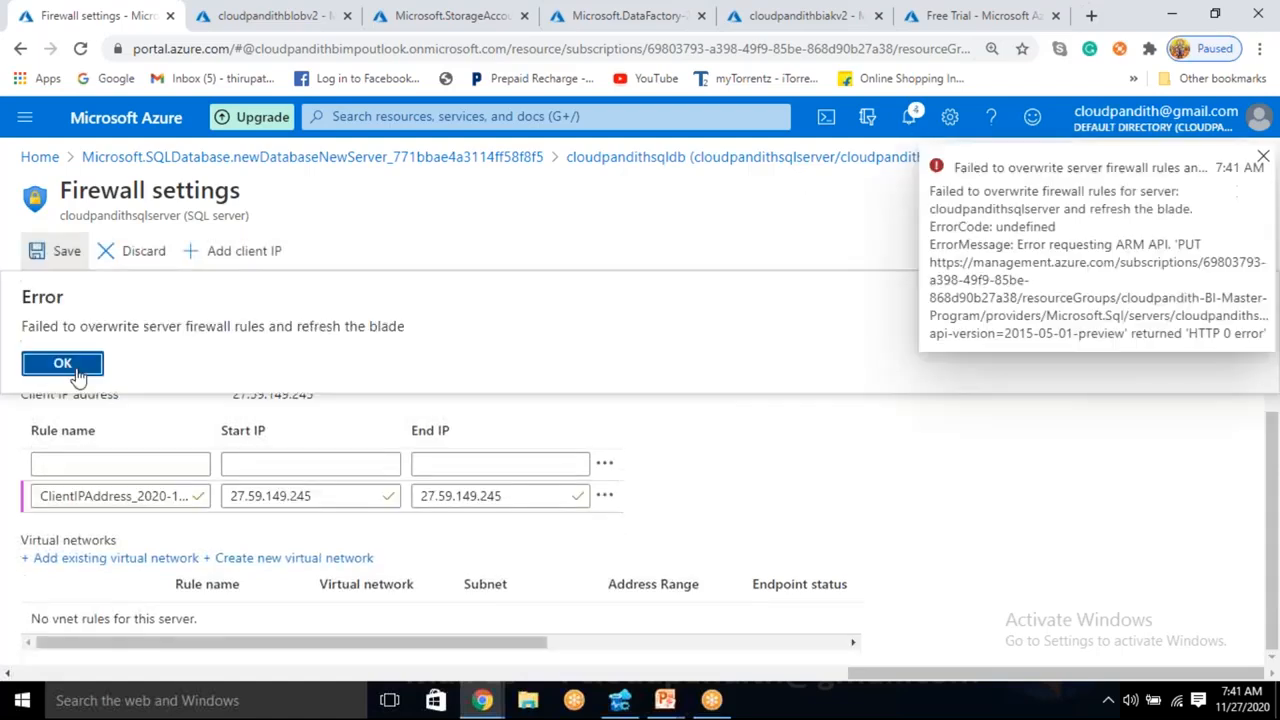
click(46, 363)
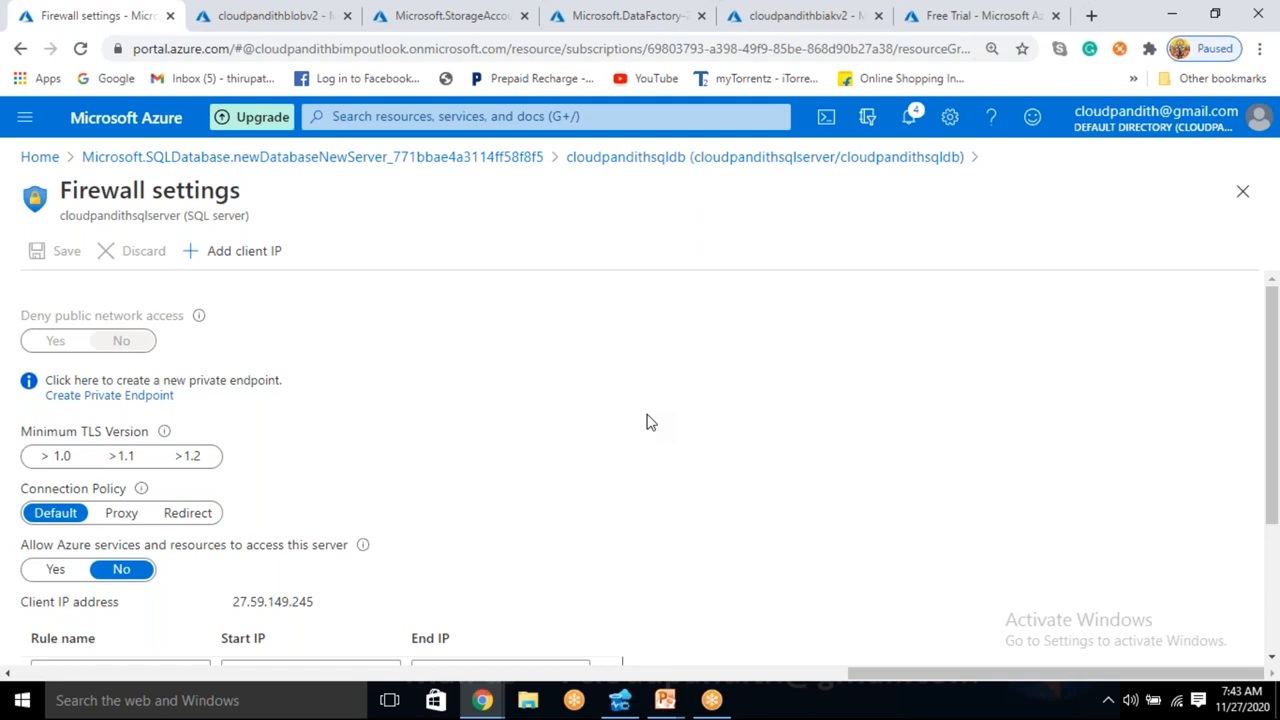
Add the current client IP as a firewall rule, allow Azure services to access the server, and save the firewall settings
scroll(644, 423, down, 3)
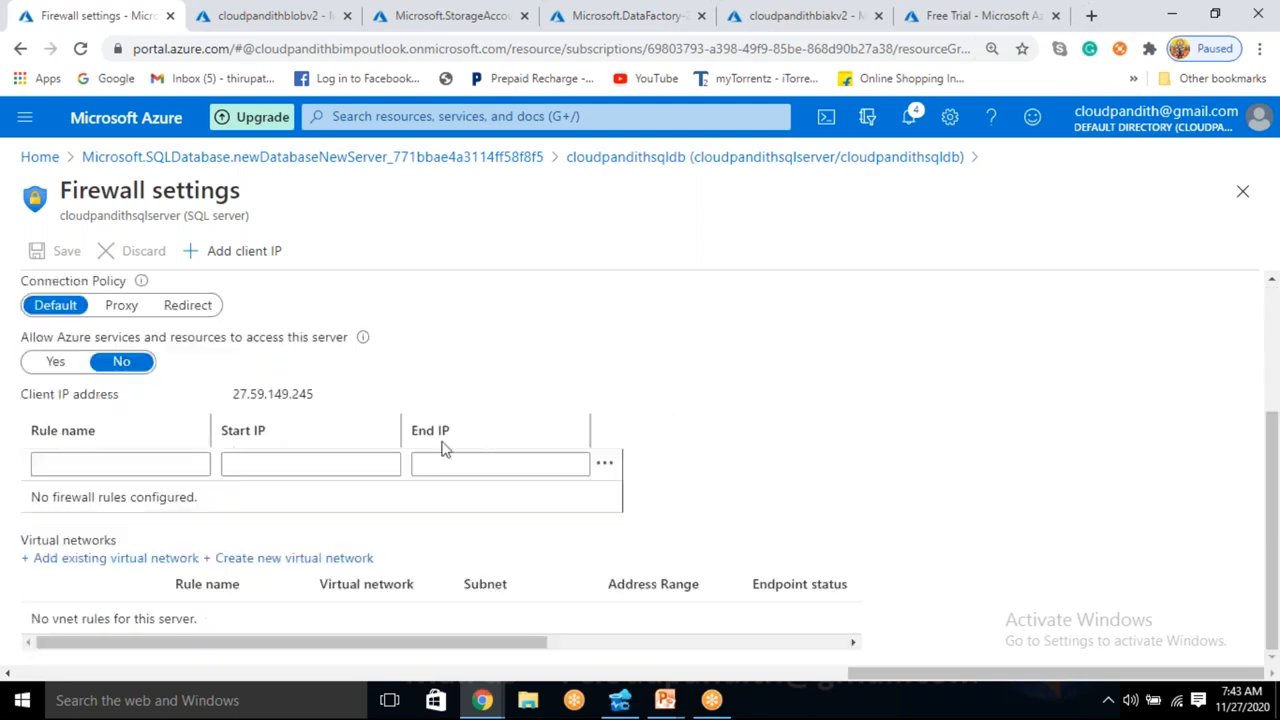
drag(251, 394, 298, 395)
scroll(257, 415, up, 3)
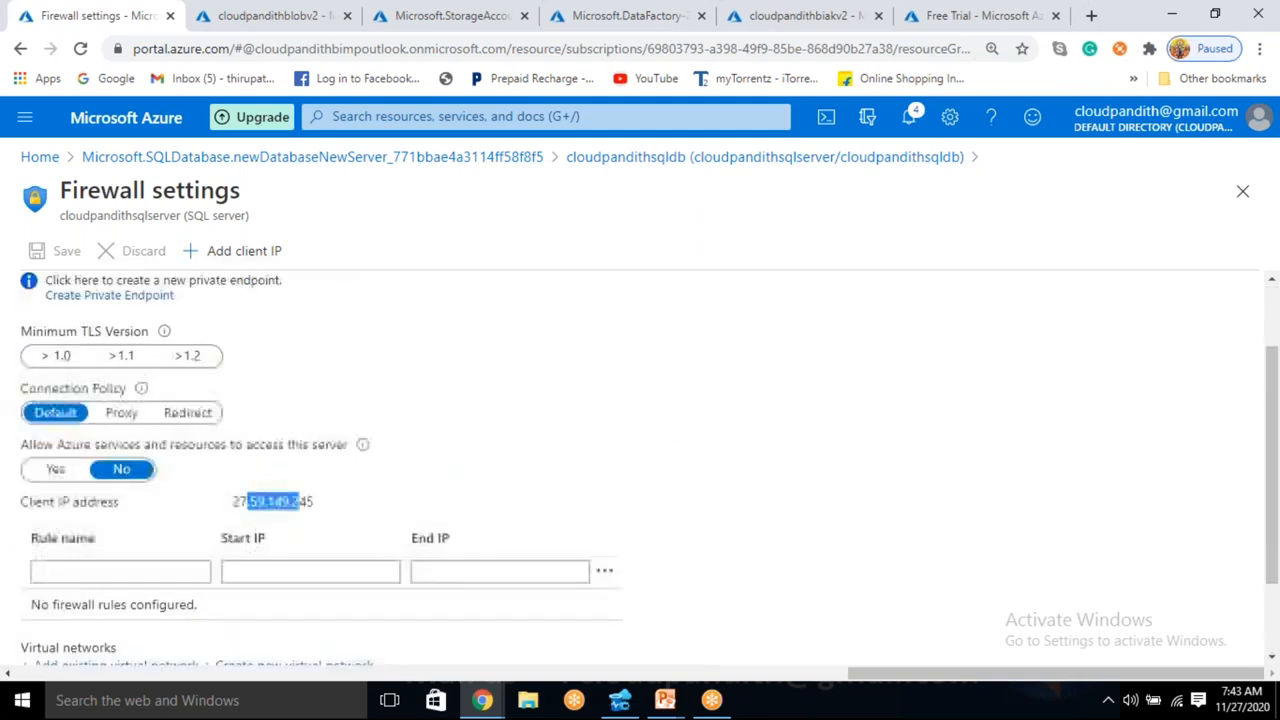
click(238, 260)
scroll(345, 395, down, 1)
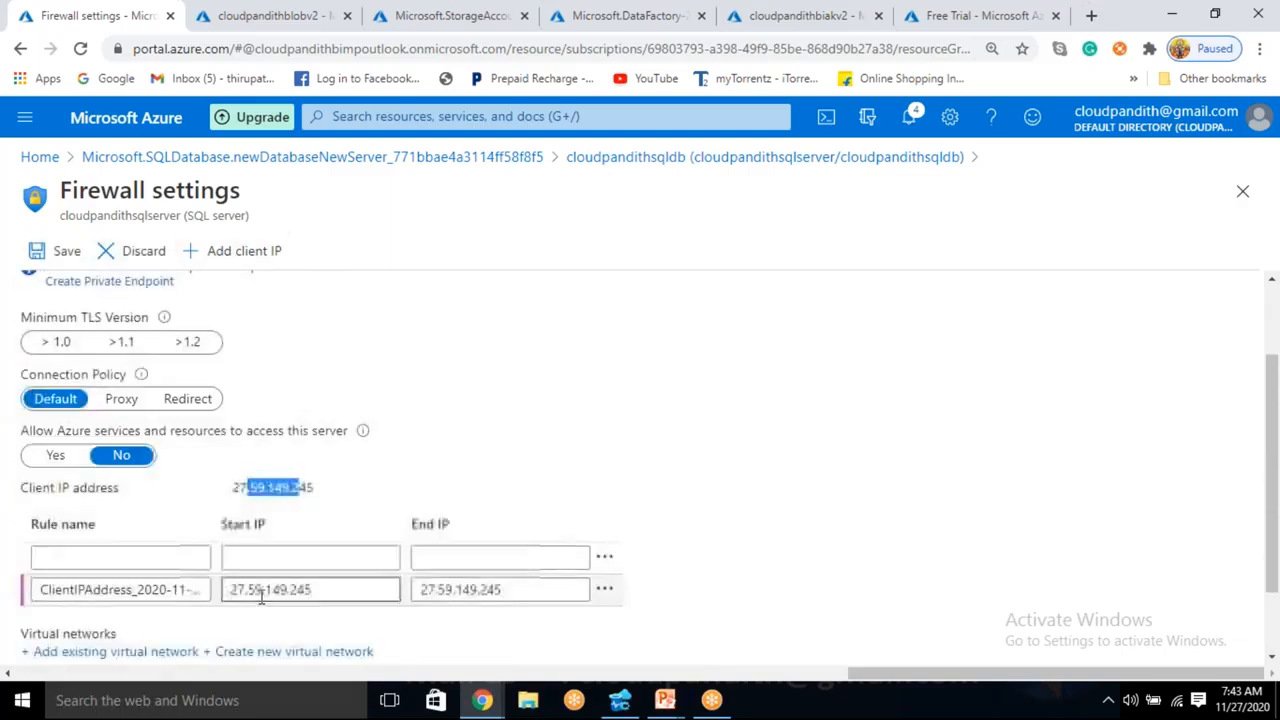
click(56, 455)
click(62, 251)
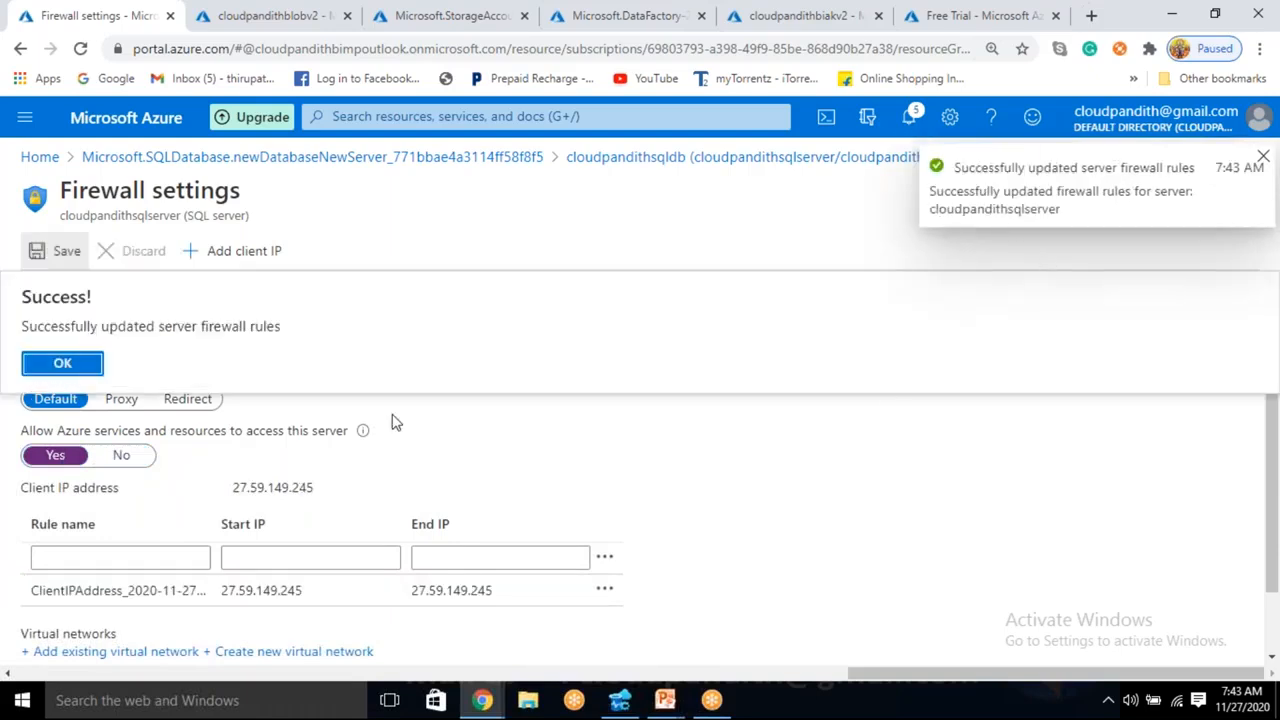
click(55, 366)
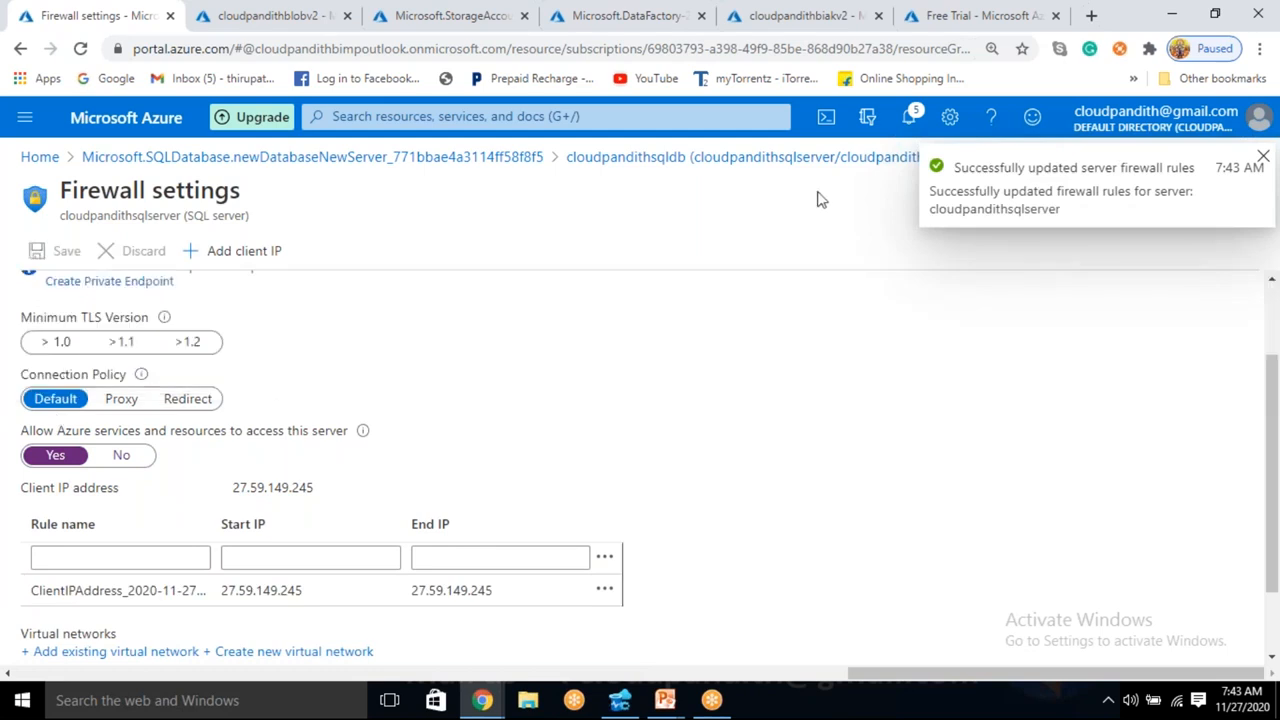
Copy the server name of cloudpandithsqldb and enter it as the server of a new connection in Azure Data Studio
click(817, 157)
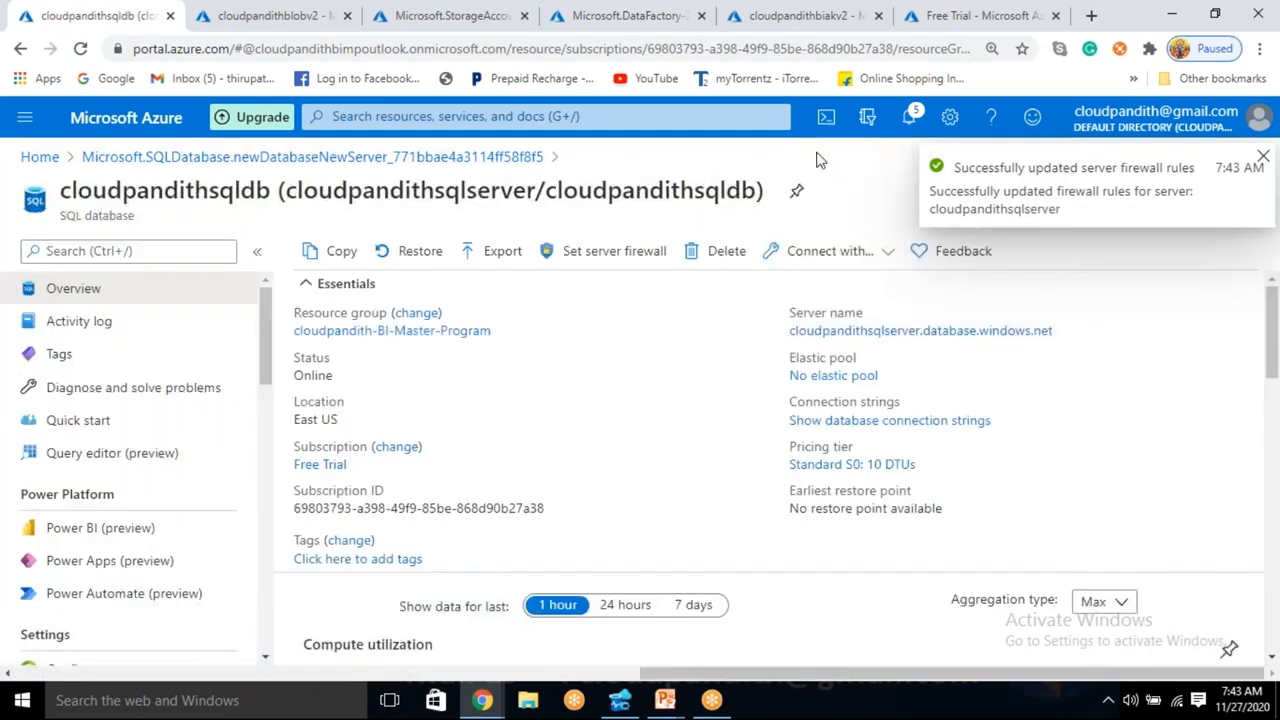
click(1063, 332)
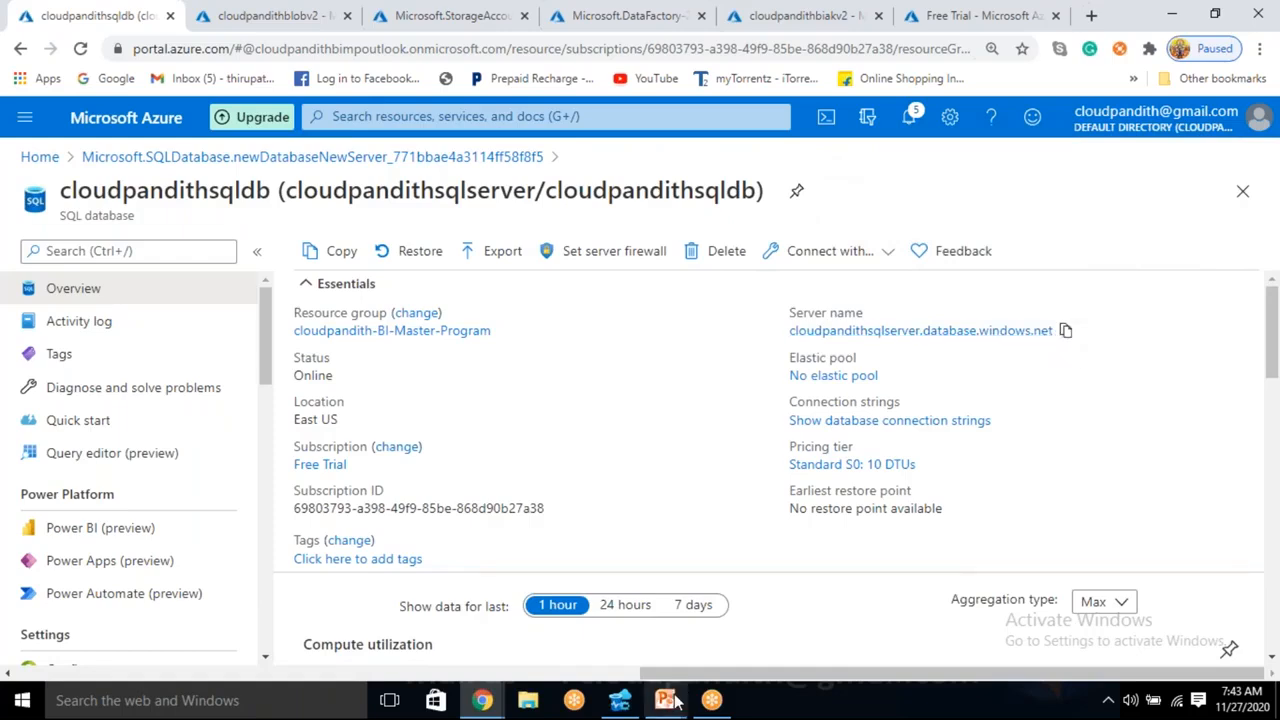
click(620, 700)
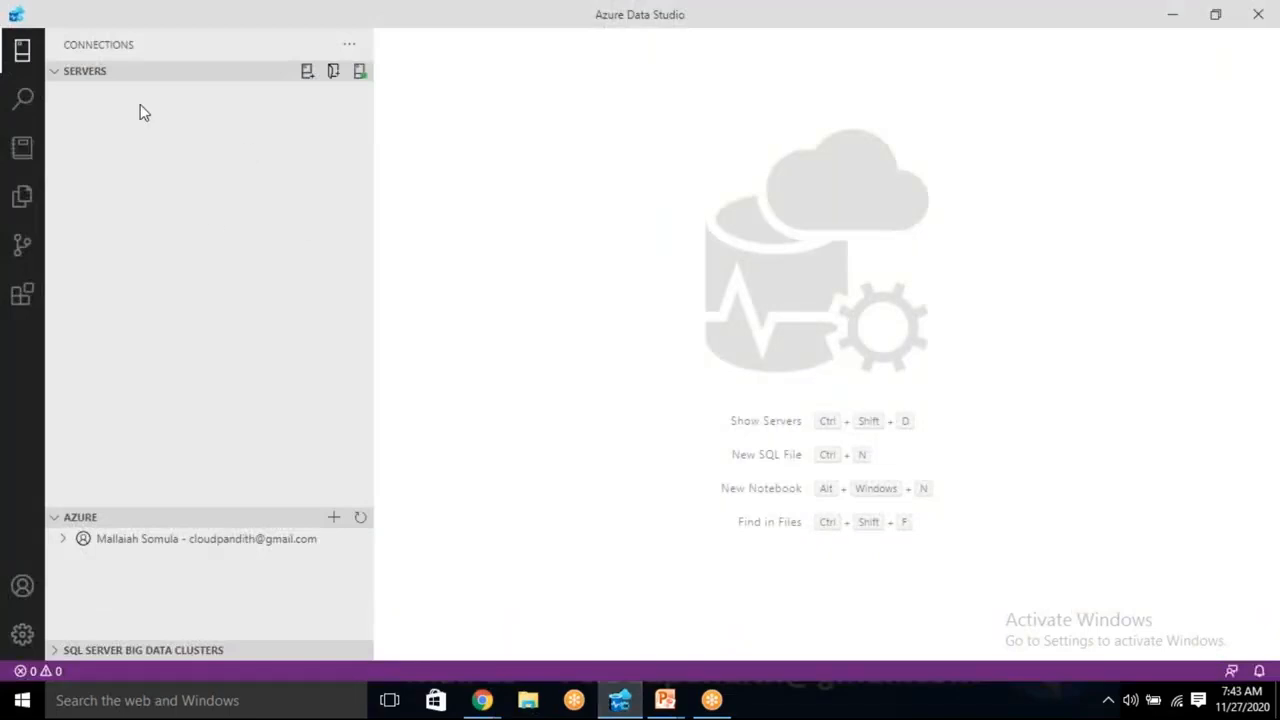
click(306, 72)
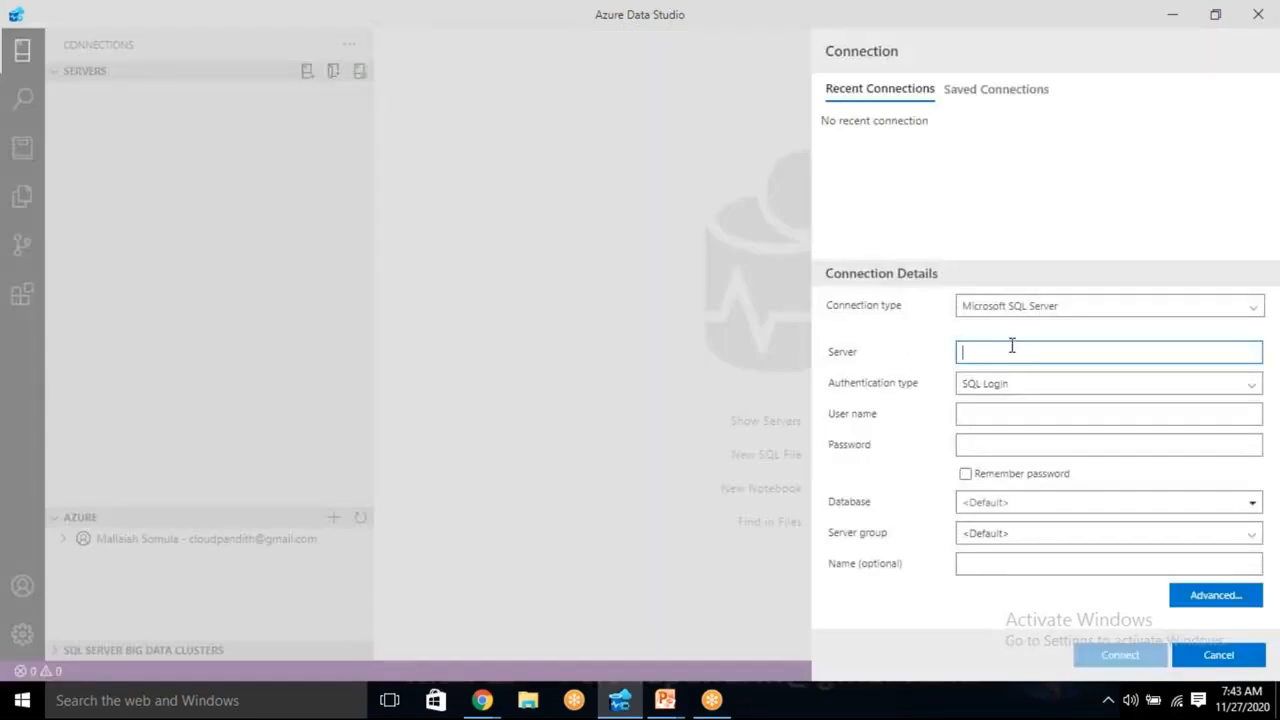
key(ctrl+v)
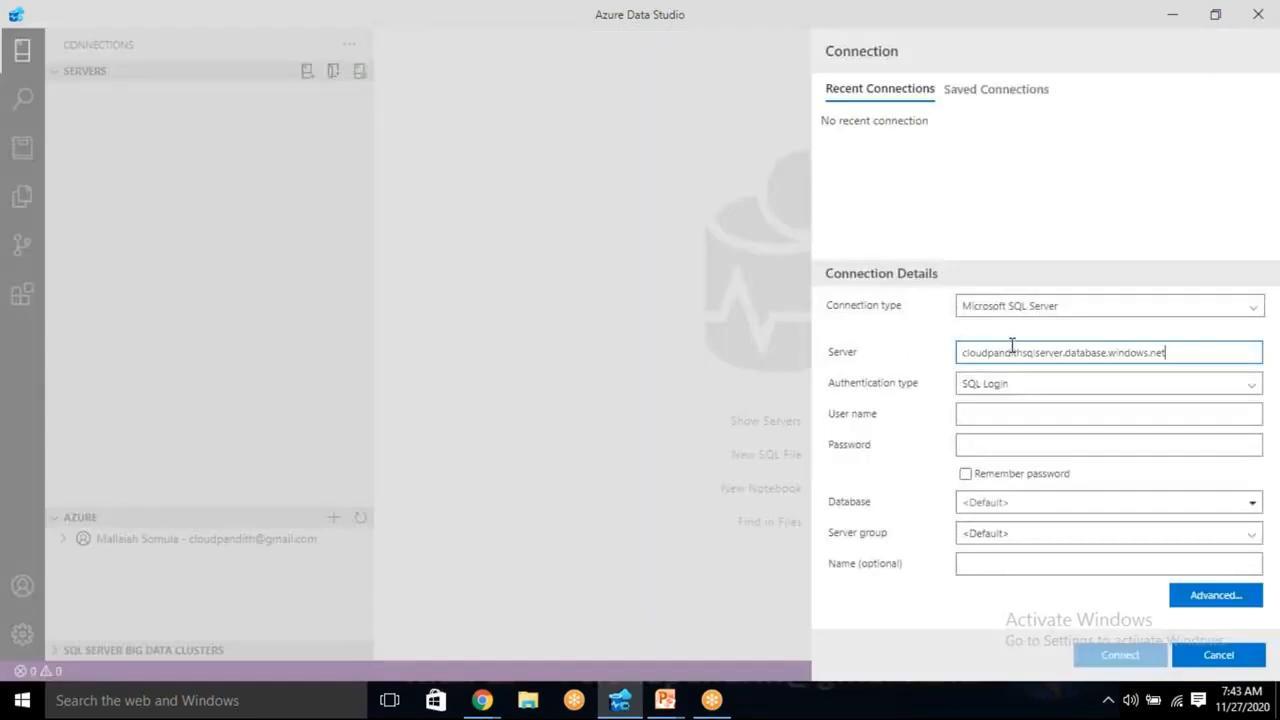
Enter the SQL login's user name and password in the connection details
click(992, 411)
text(mallaiah)
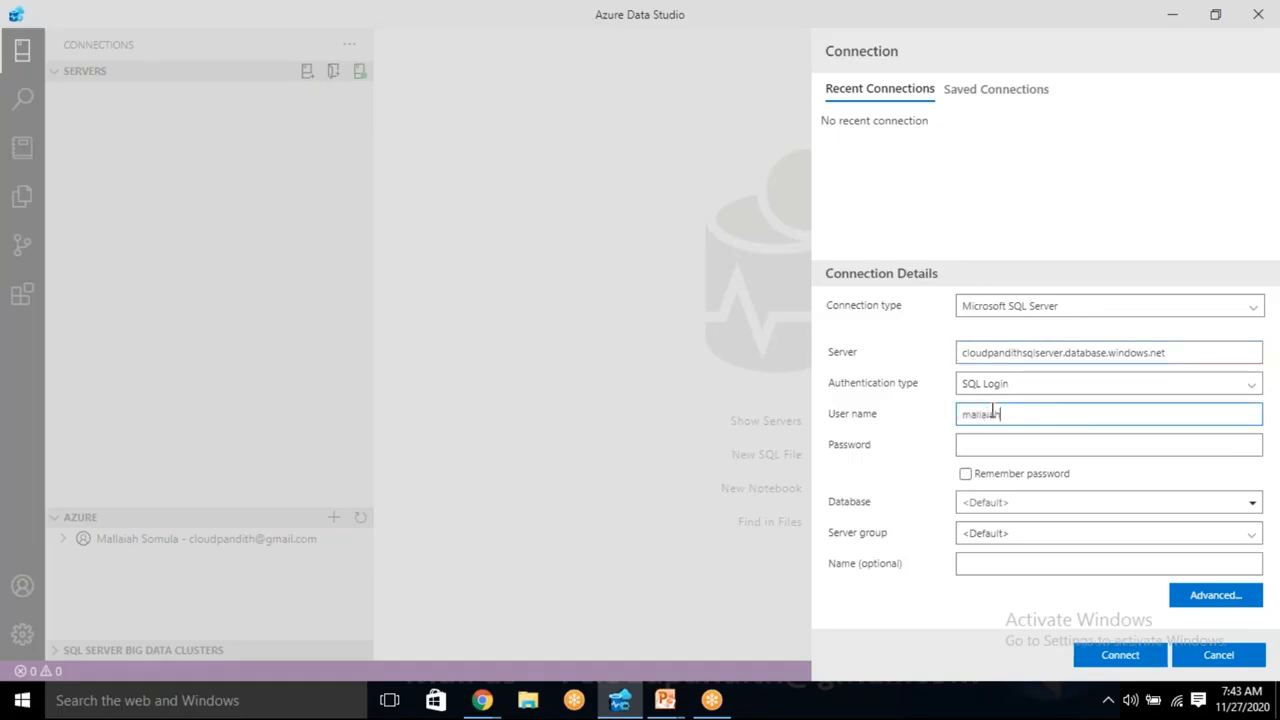
key(Tab)
text(••••••••••)
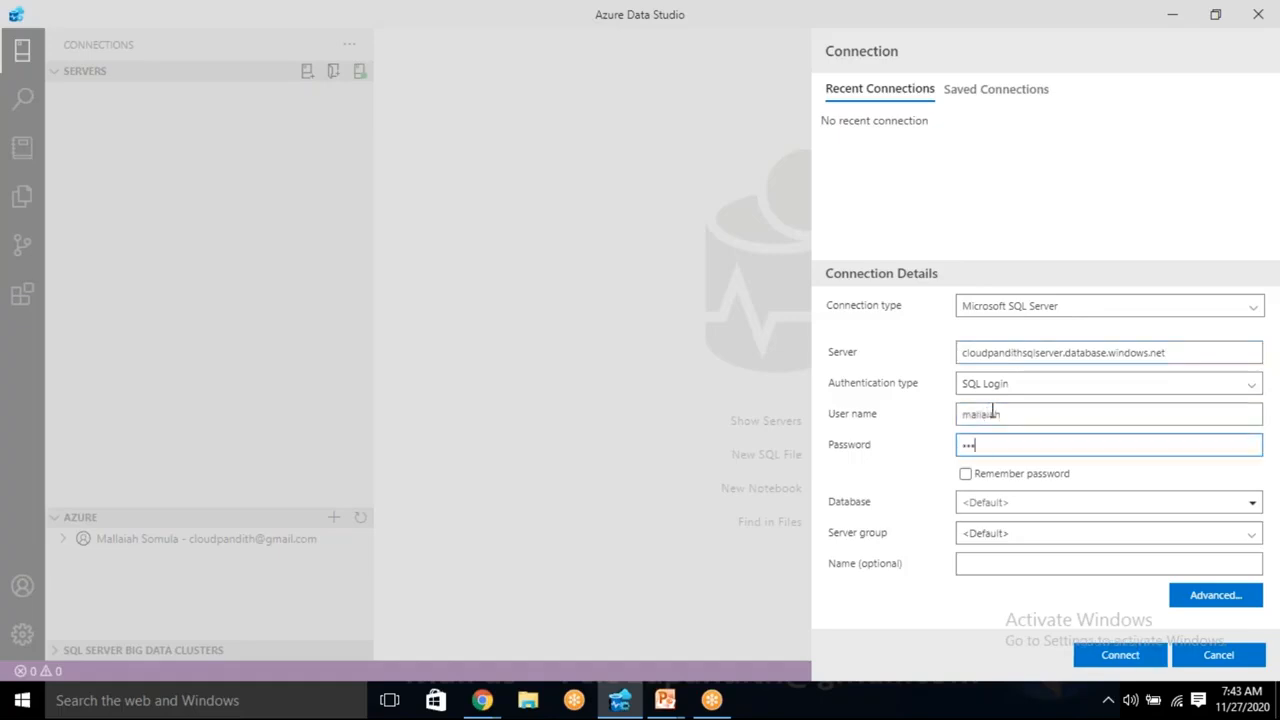
text(••)
key(Tab)
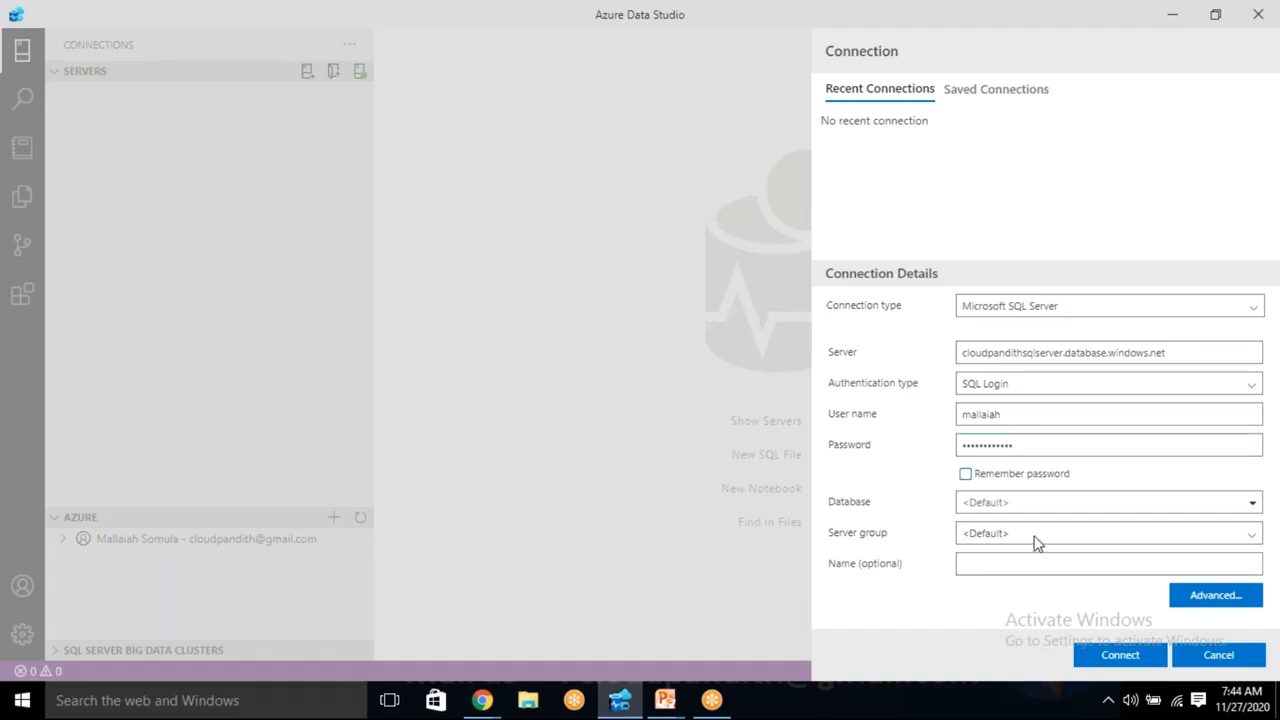
Set the connection's database to cloudpandithsqldb and try to connect, accepting a new firewall rule for the current client IP
click(997, 497)
text(cloudpandithsql)
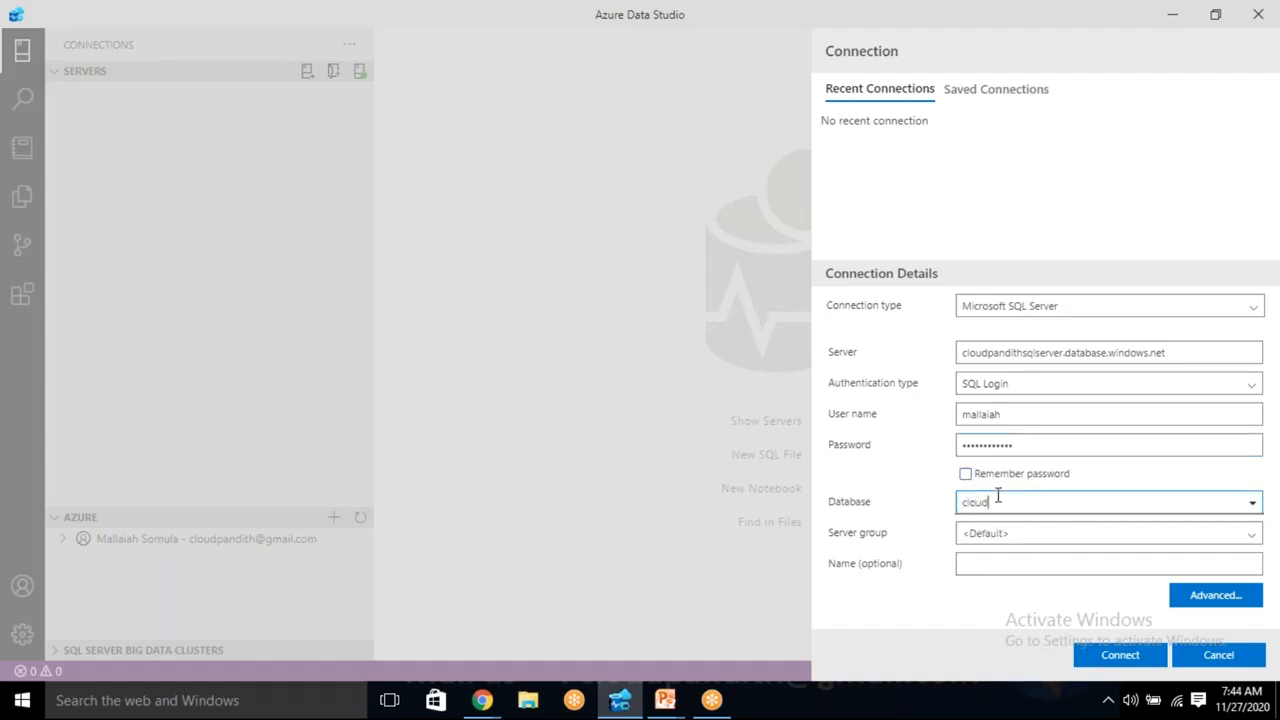
text(dw)
key(BackSpace)
text(b)
click(1130, 662)
click(1128, 658)
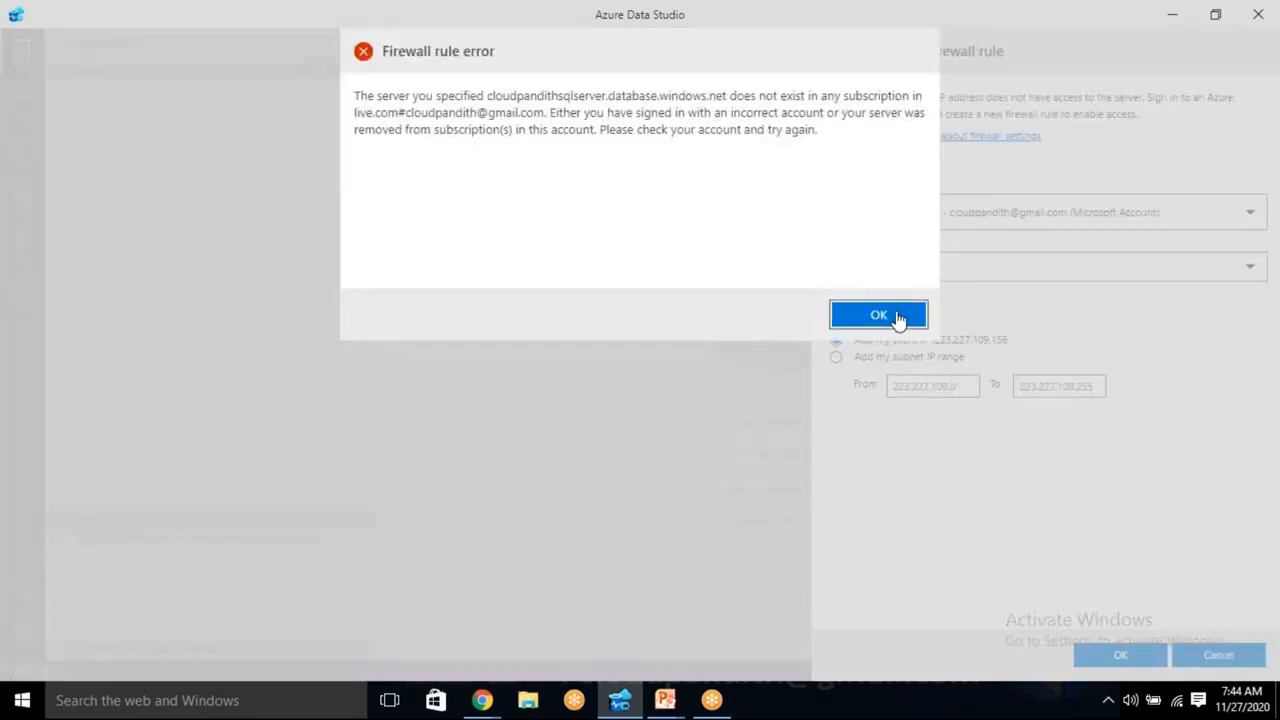
Dismiss the firewall rule error, and in the Azure portal add the current client IP to the firewall rules of cloudpandithsqlserver and save them
click(898, 318)
click(1216, 657)
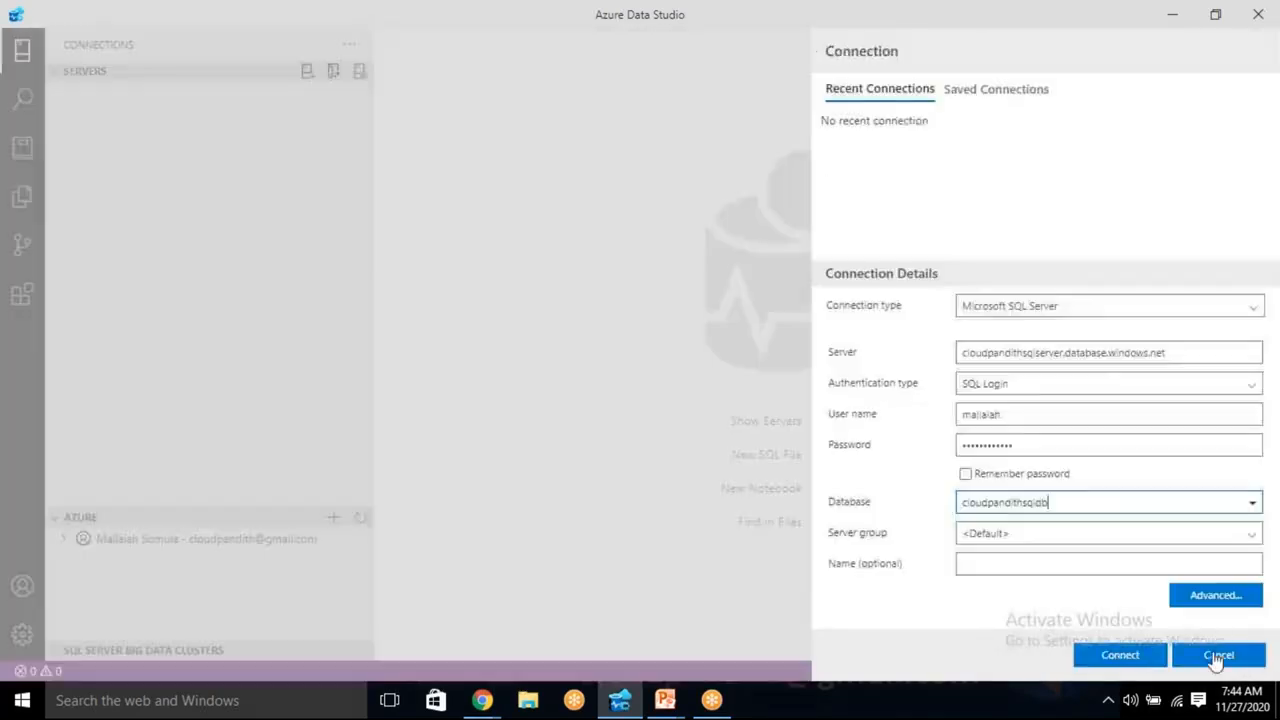
click(479, 704)
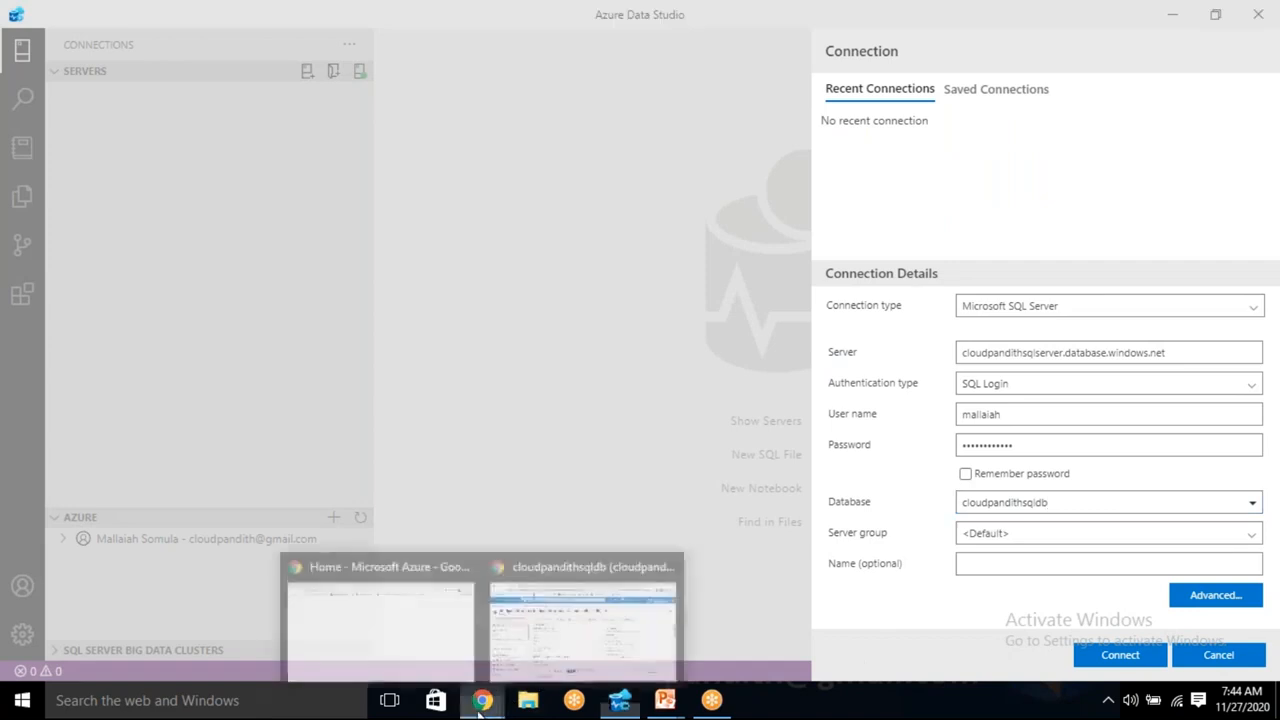
click(551, 637)
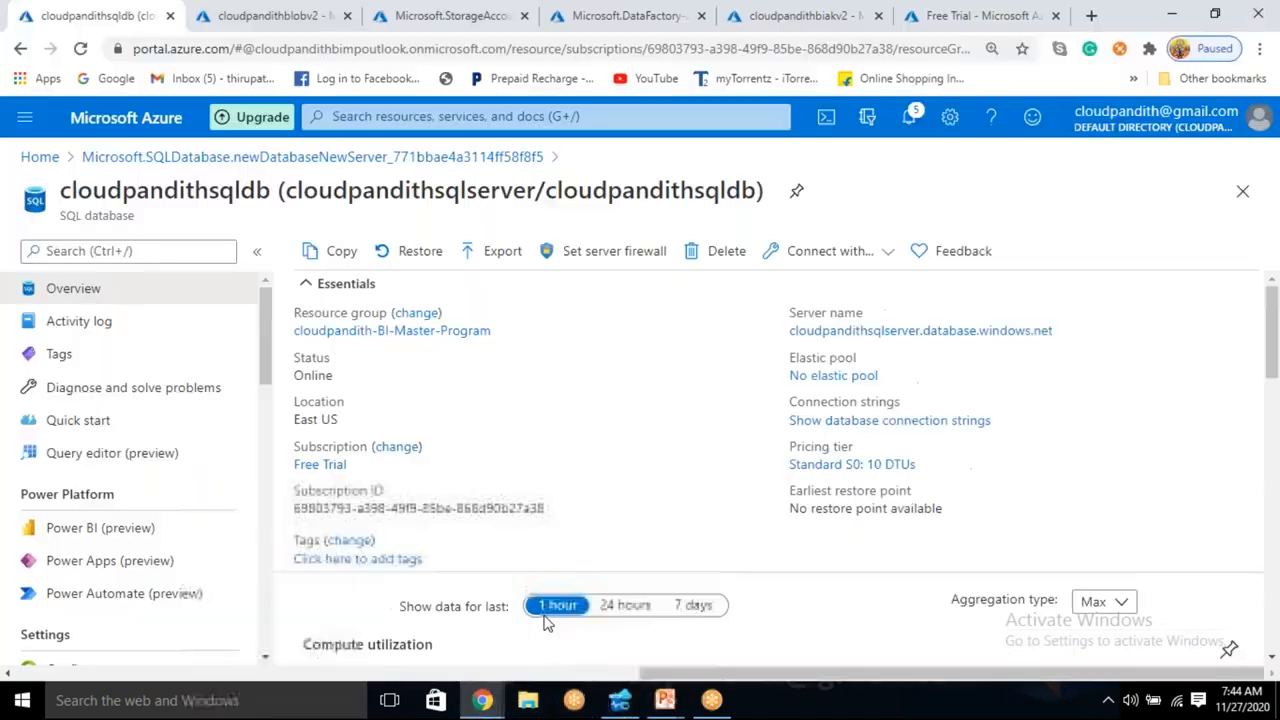
click(567, 257)
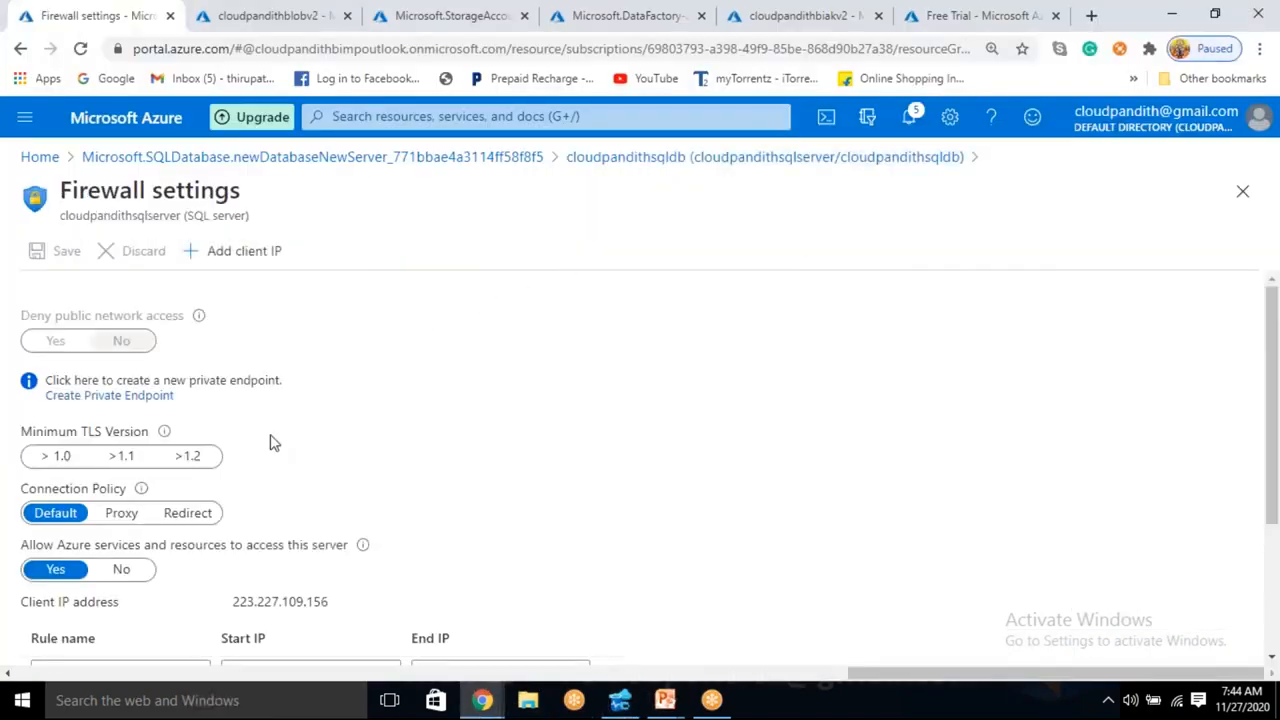
scroll(272, 441, down, 2)
drag(228, 394, 320, 394)
click(338, 400)
click(240, 251)
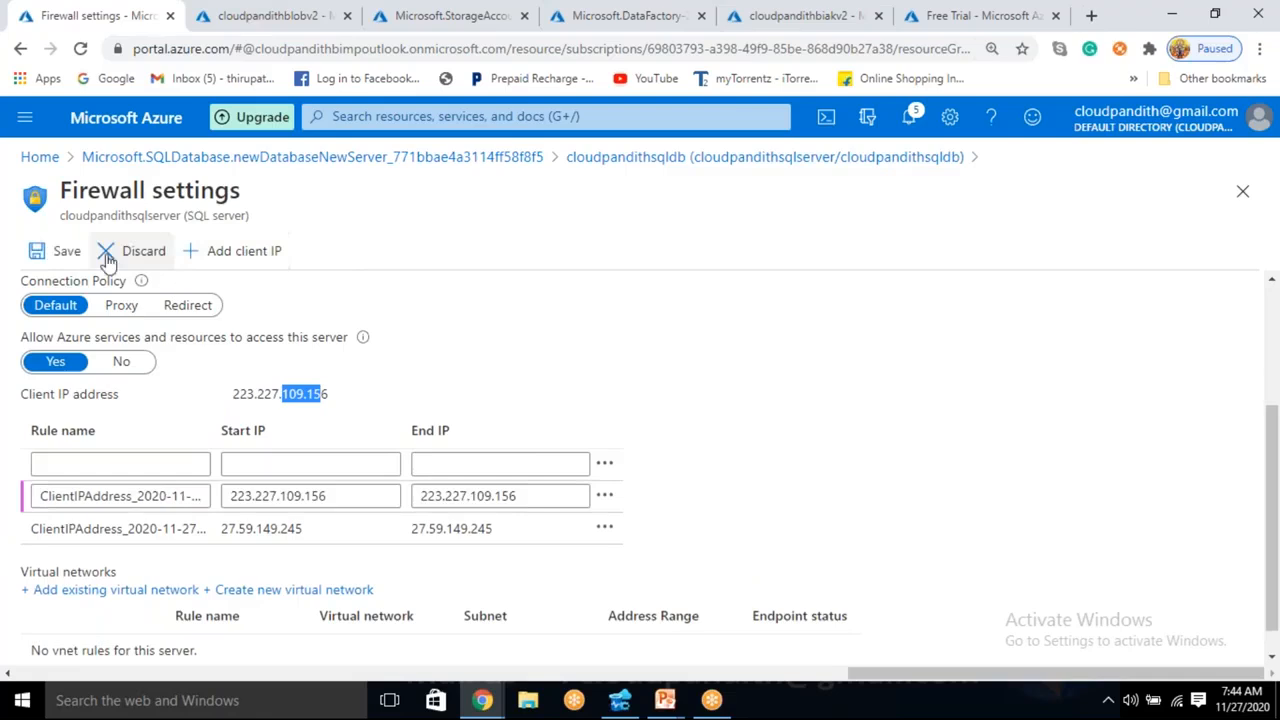
click(62, 251)
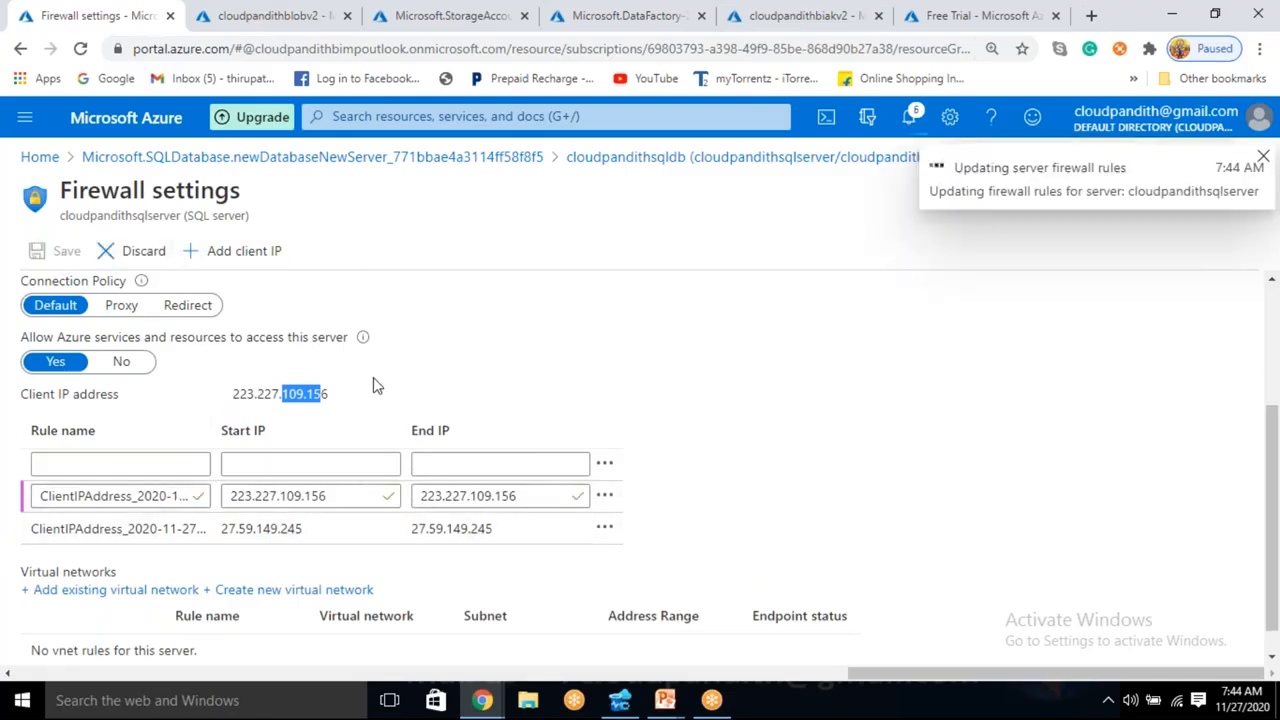
click(333, 398)
click(60, 365)
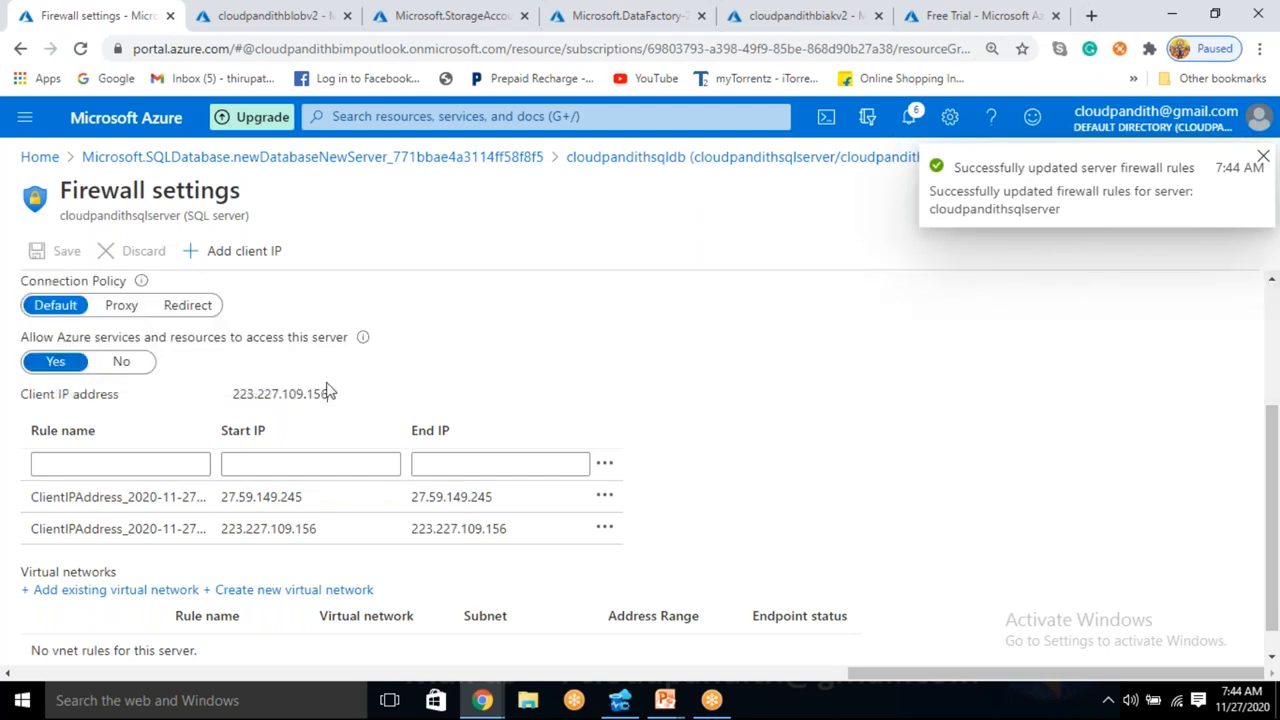
Switch to Azure Data Studio, connect to cloudpandithsqldb with the entered details, and open a new query on that connection
click(620, 700)
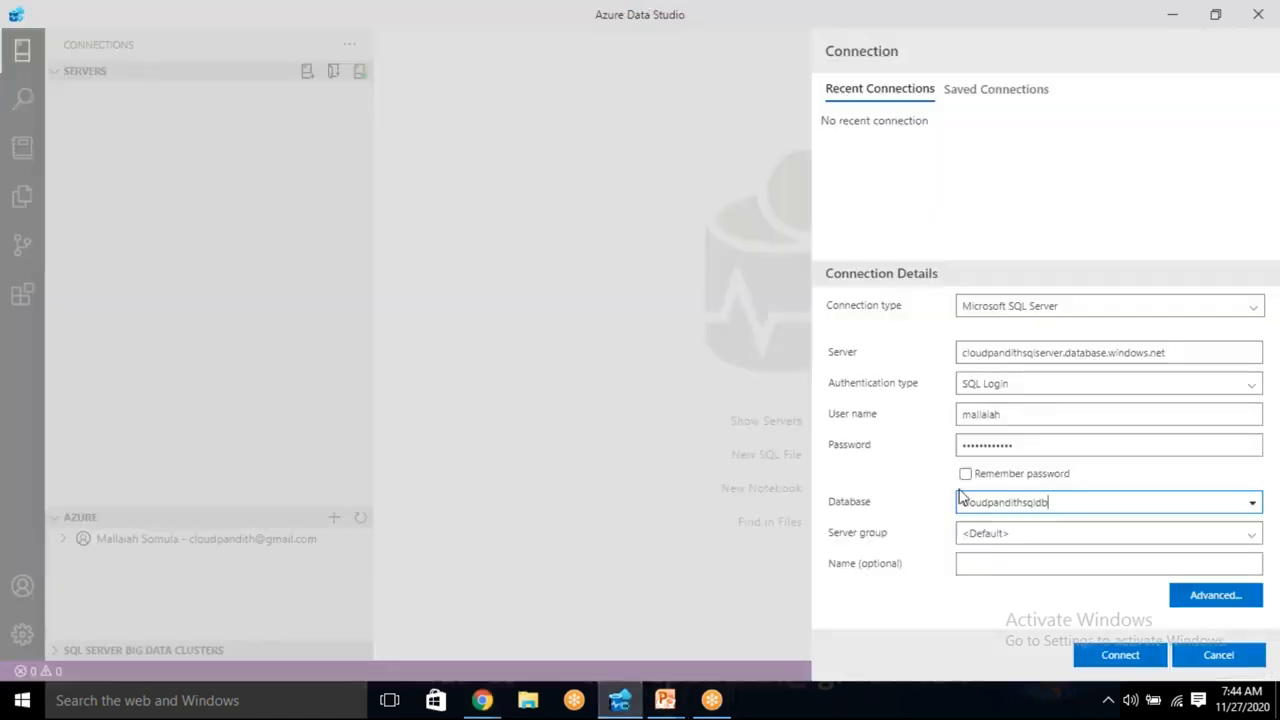
click(1120, 655)
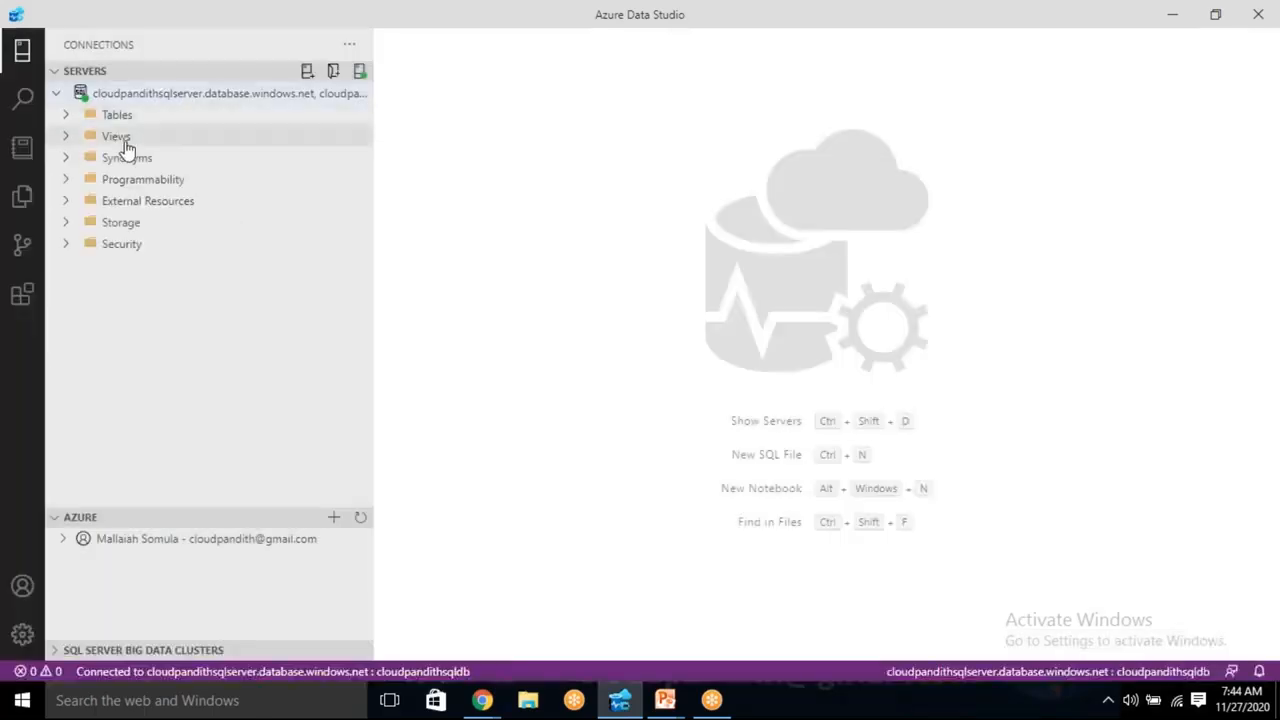
click(67, 117)
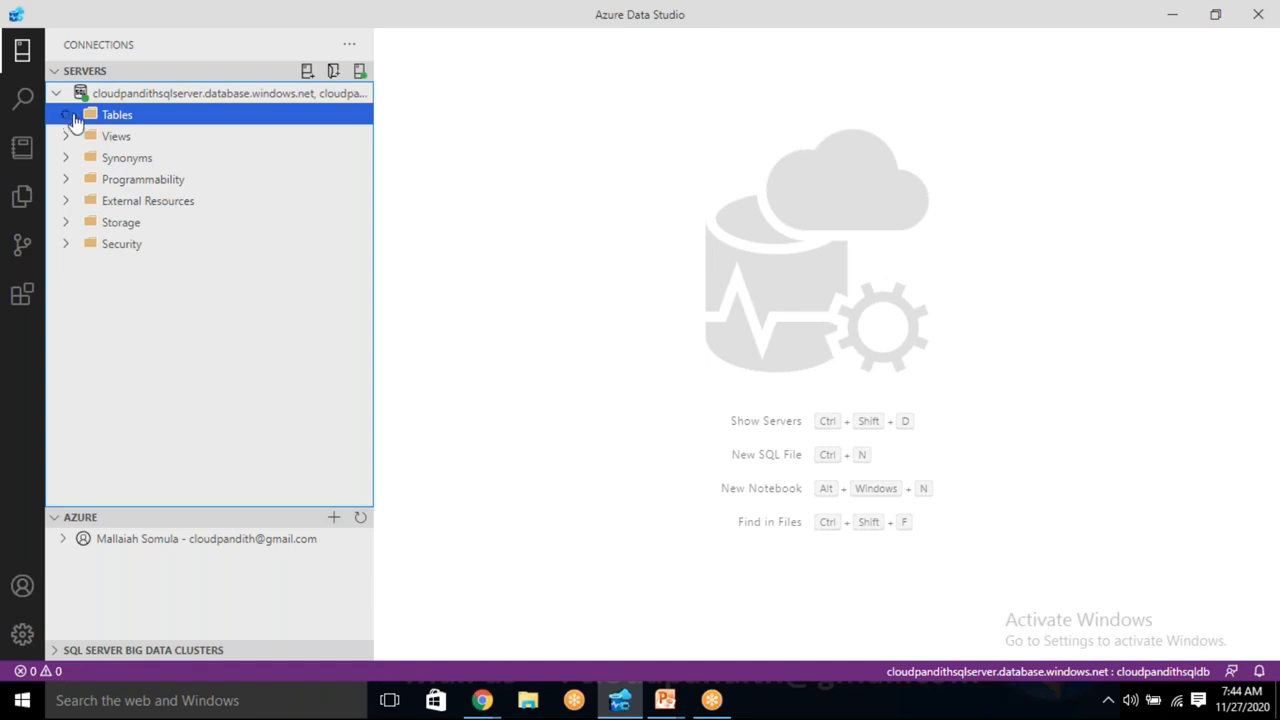
right_click(141, 105)
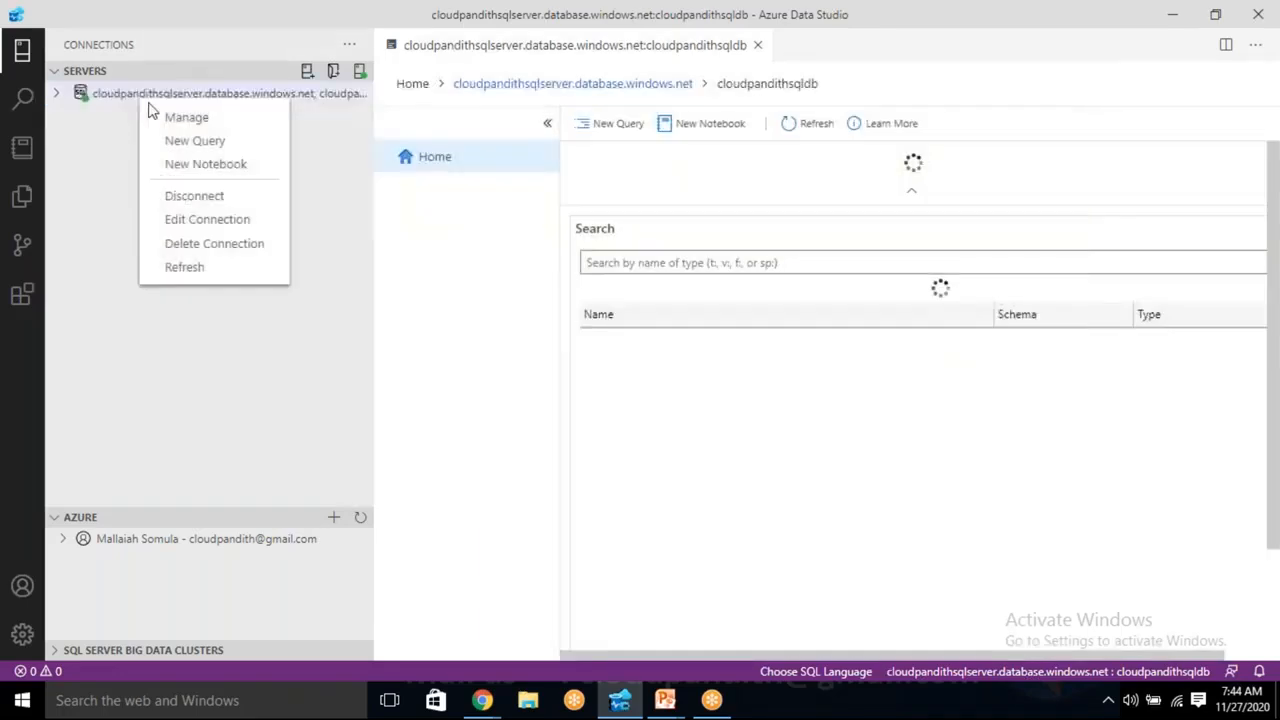
click(174, 140)
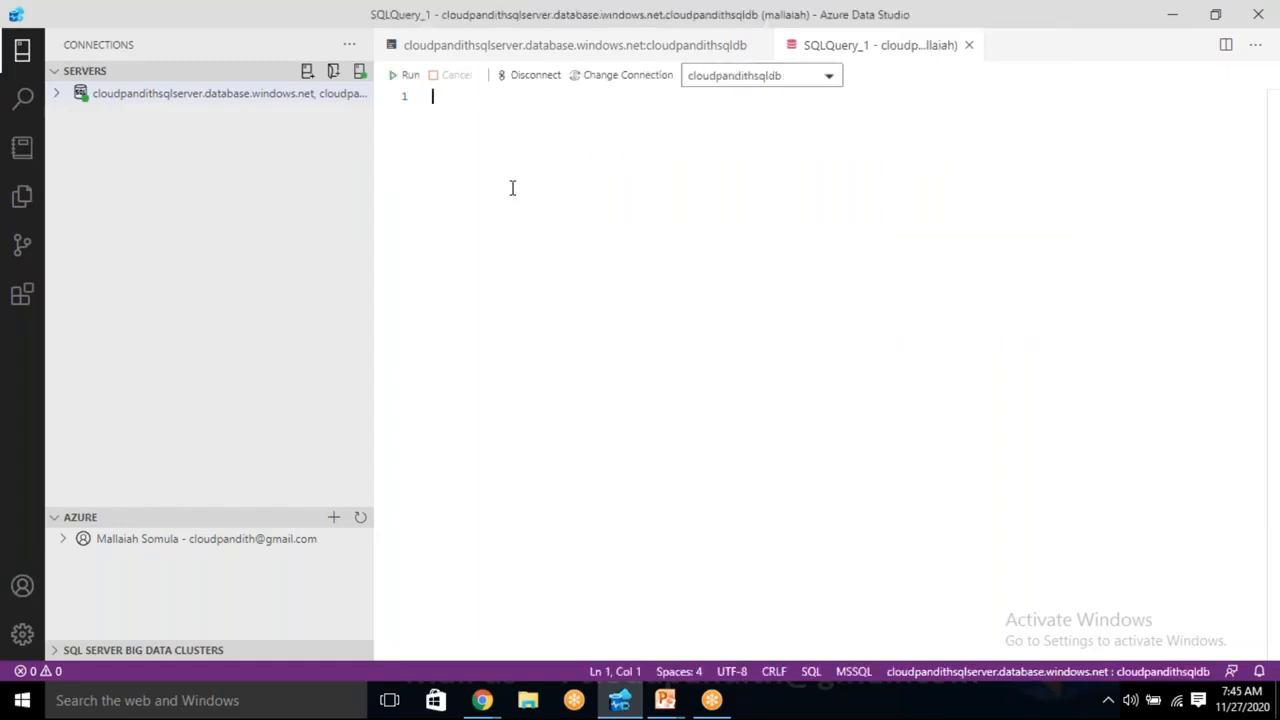
Switch back to the Azure portal and open the containers list of the storage account cloudpandithblobv2
key(alt+Tab)
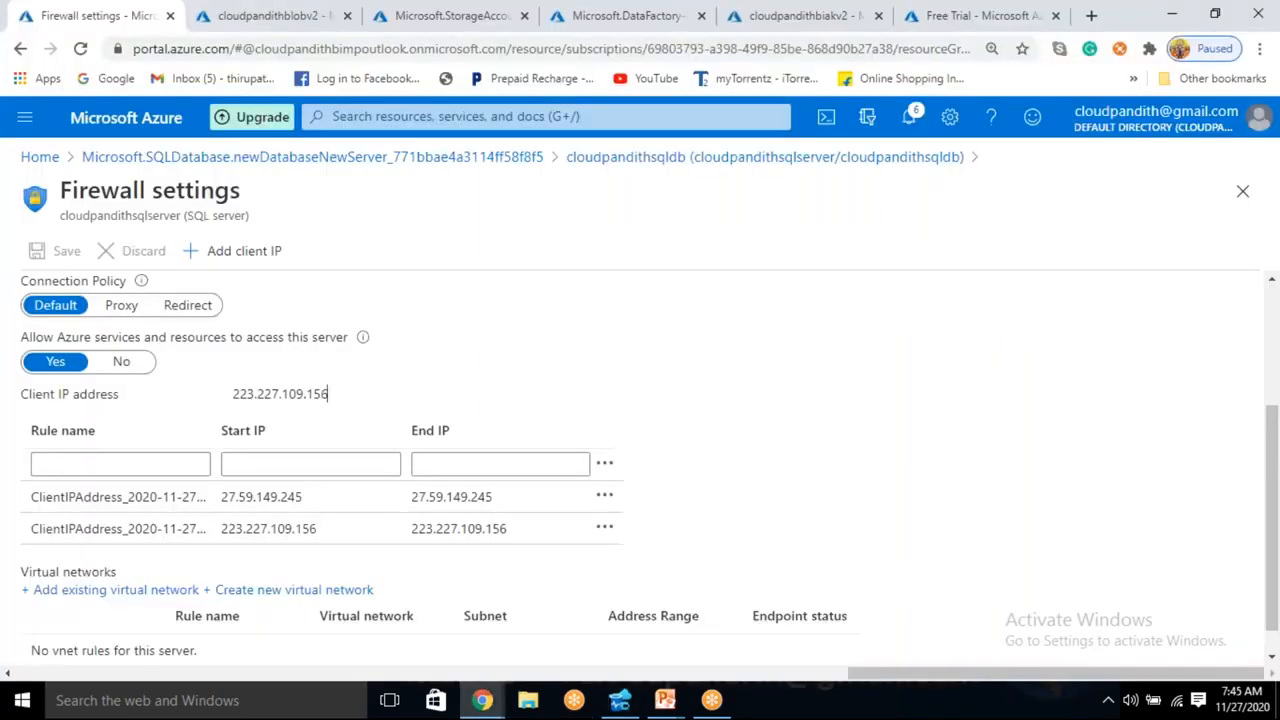
click(765, 160)
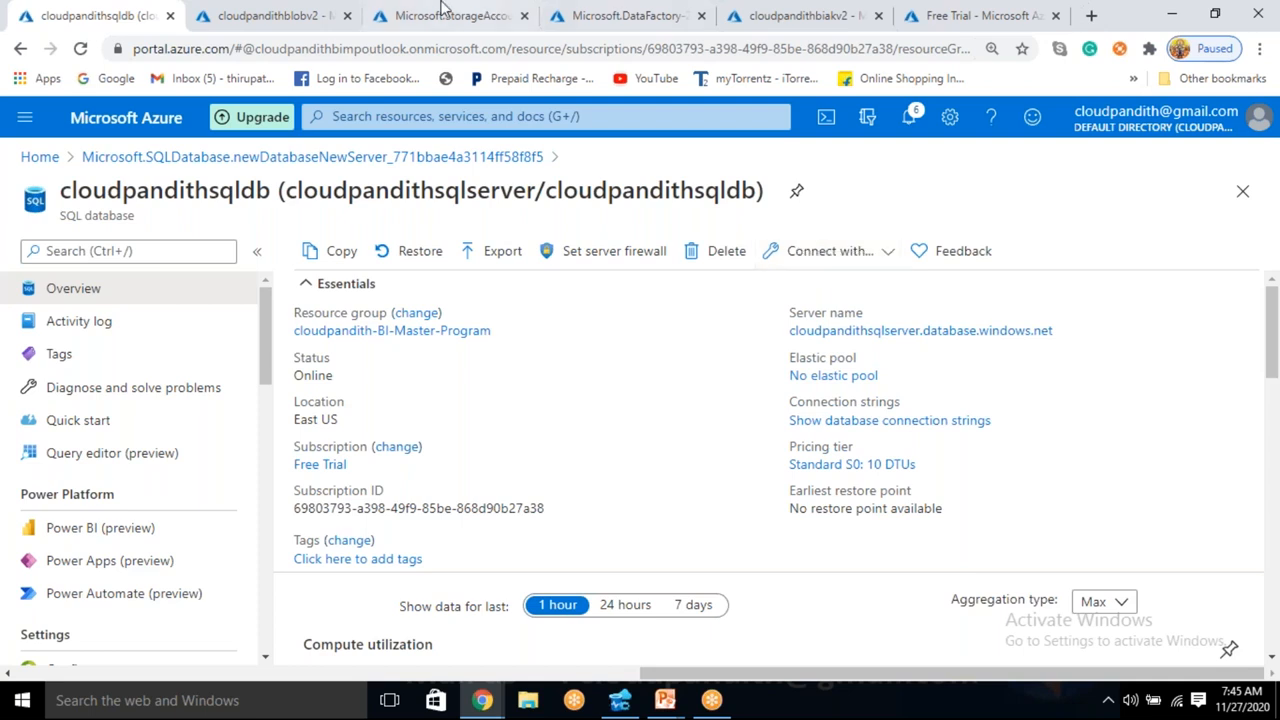
click(288, 15)
scroll(385, 463, up, 3)
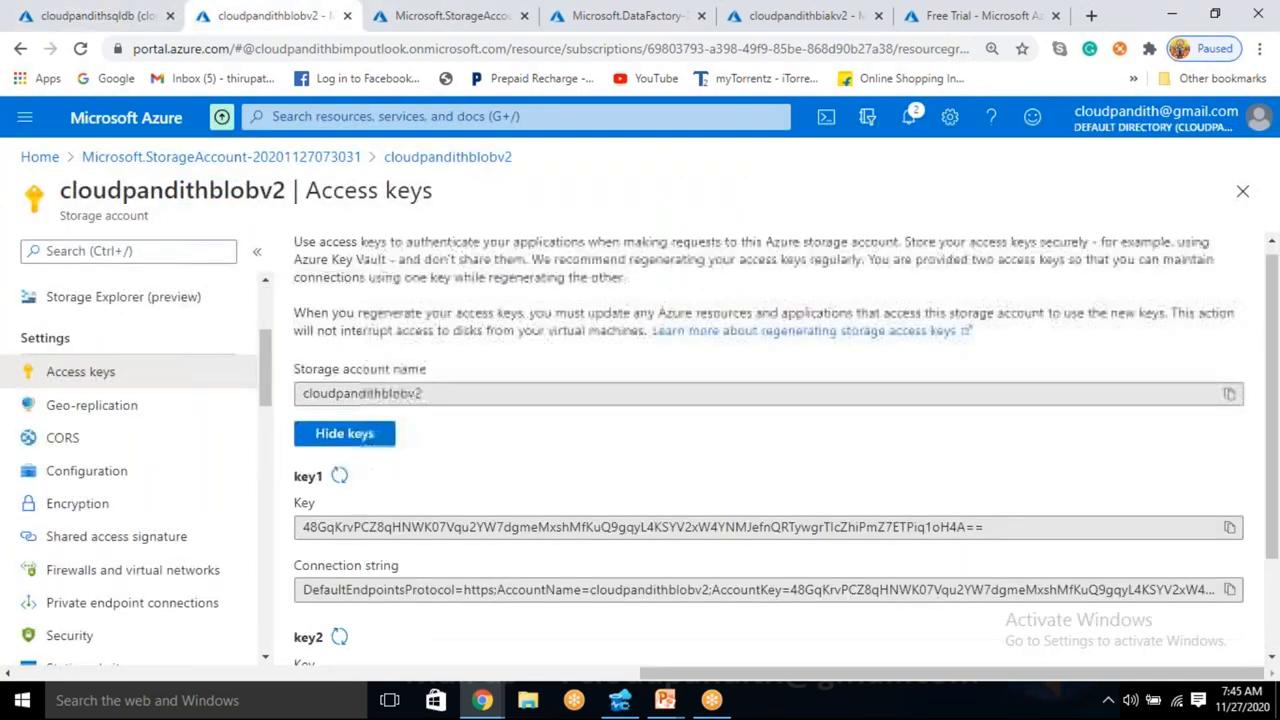
scroll(231, 406, up, 3)
click(123, 290)
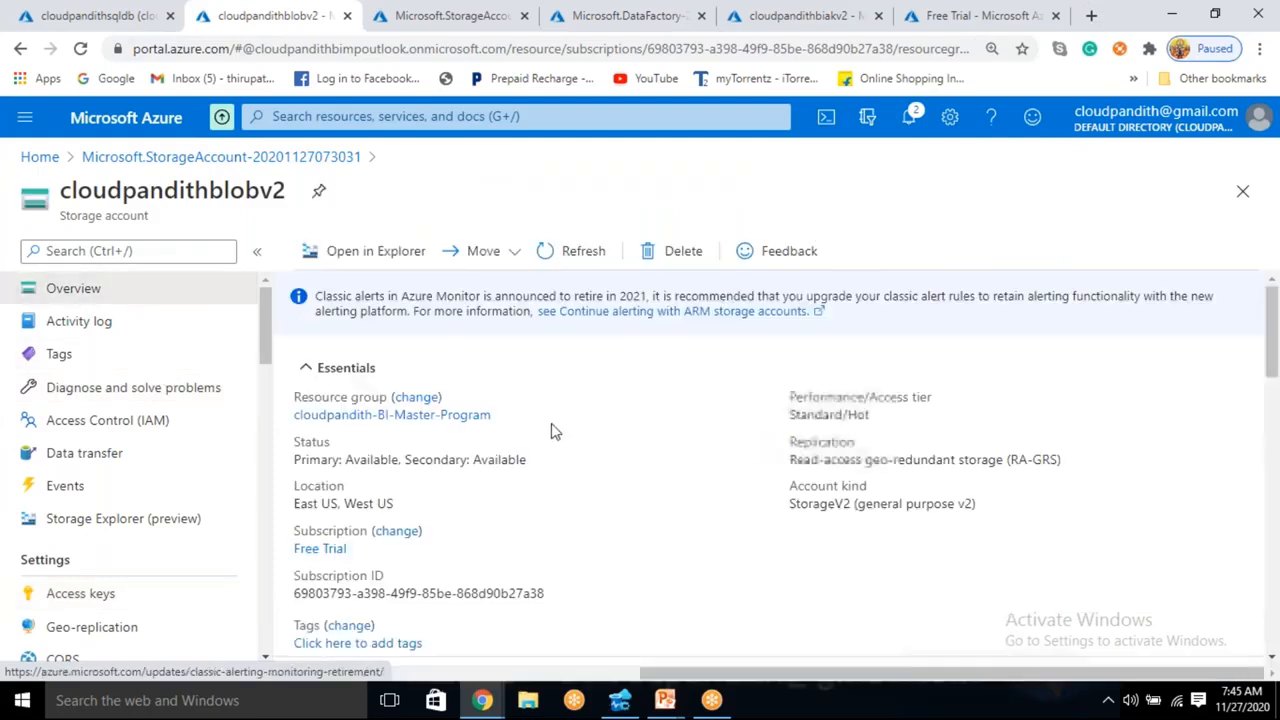
scroll(551, 430, down, 5)
click(420, 342)
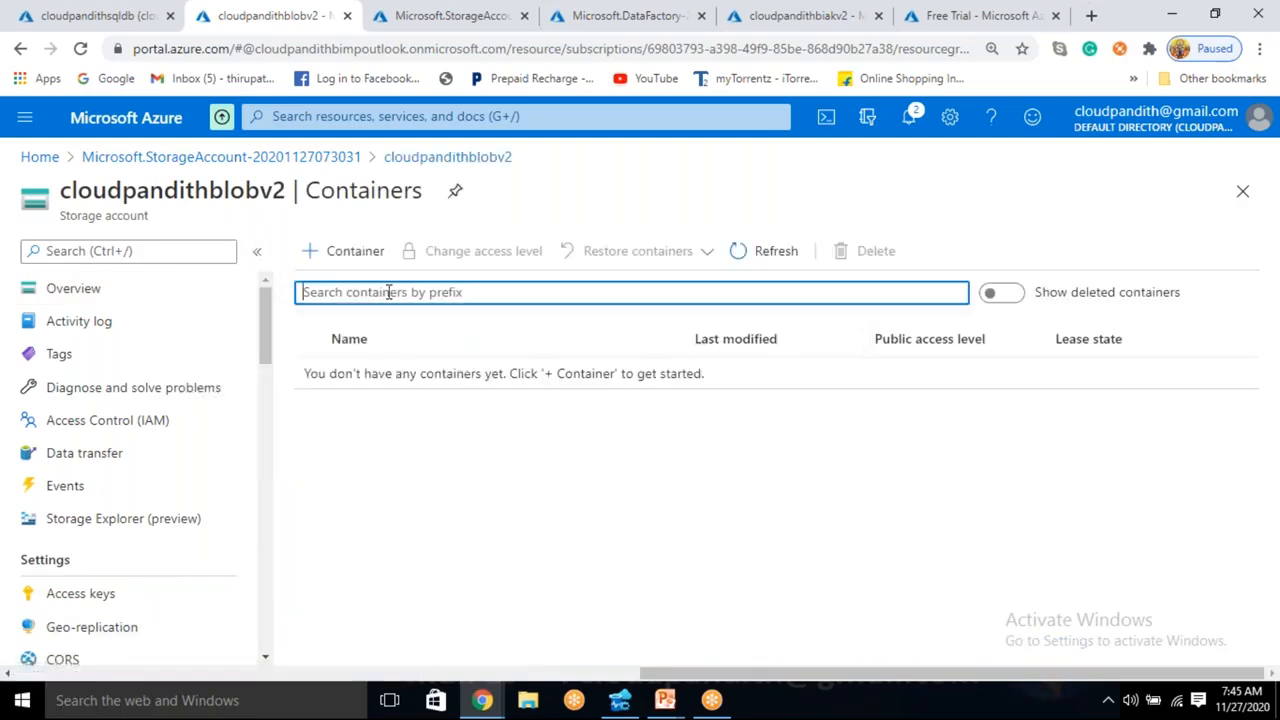
Create a blob container named cloudpandith with private access in the storage account
click(355, 251)
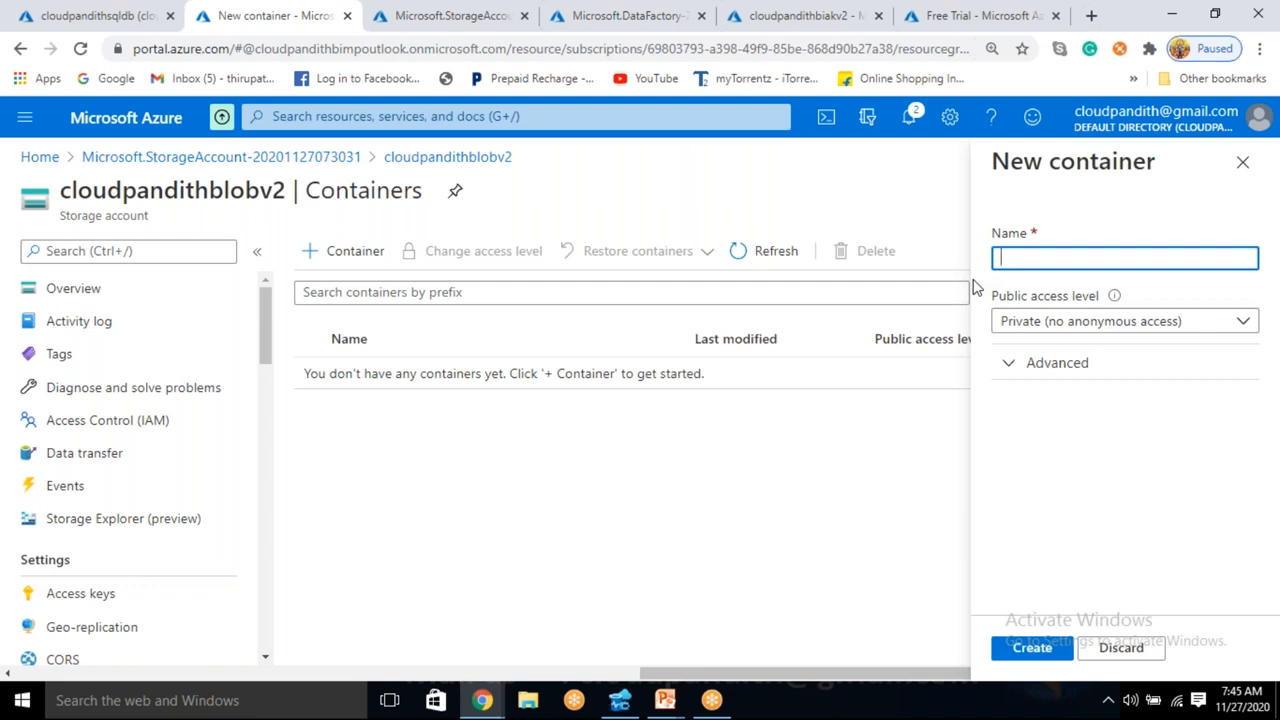
text(cloudpandith)
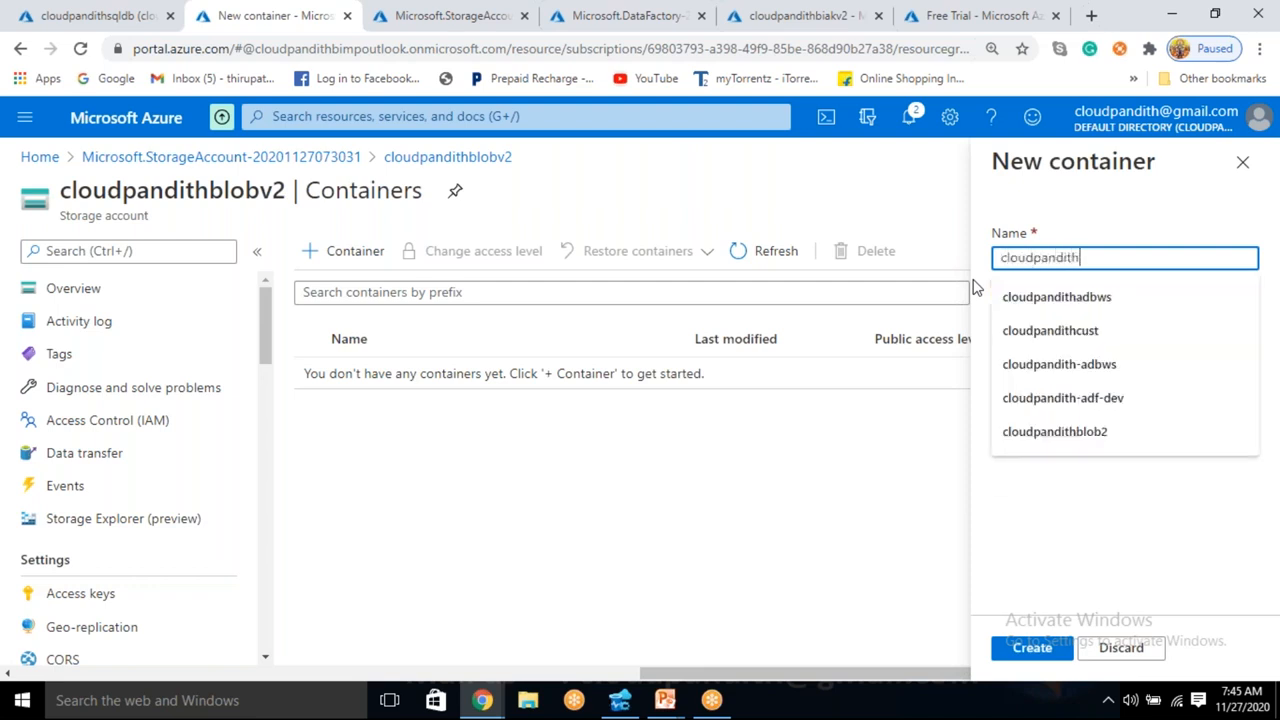
click(1140, 216)
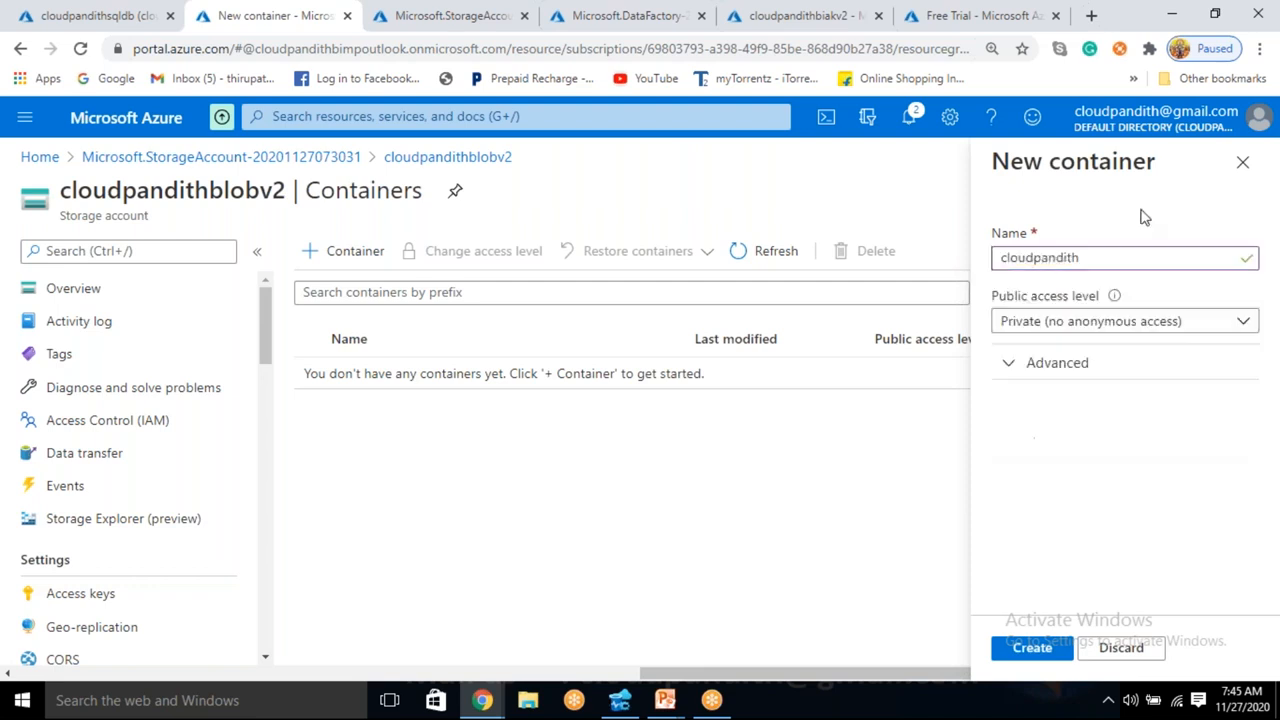
click(1040, 650)
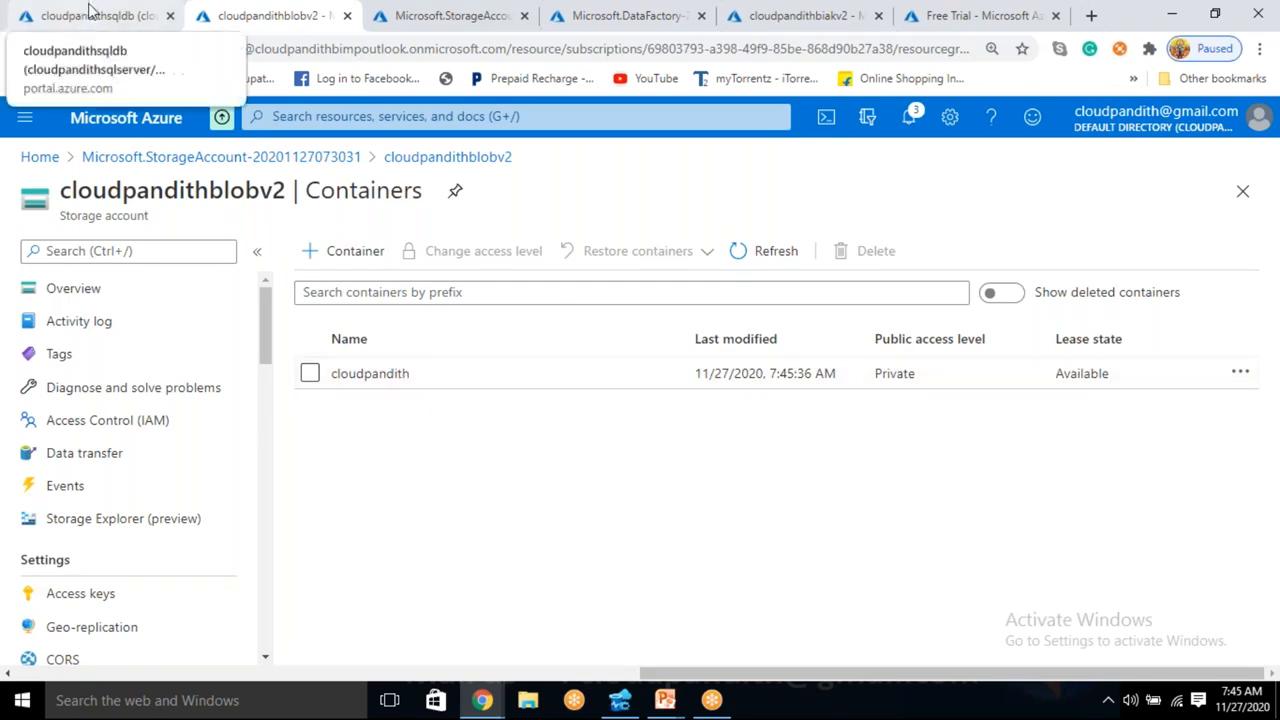
Open the authoring site of the data factory cloudpandithbiadfv2 and view the data stores offered for a new linked service
click(630, 15)
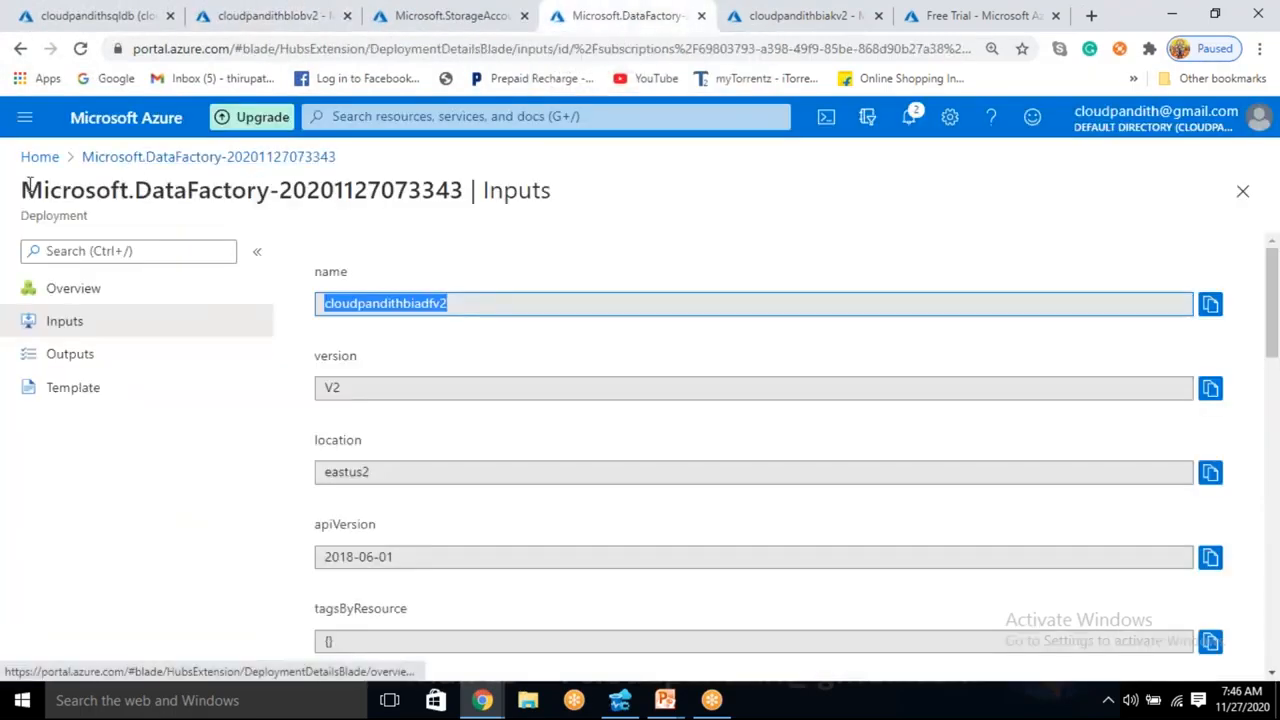
click(84, 292)
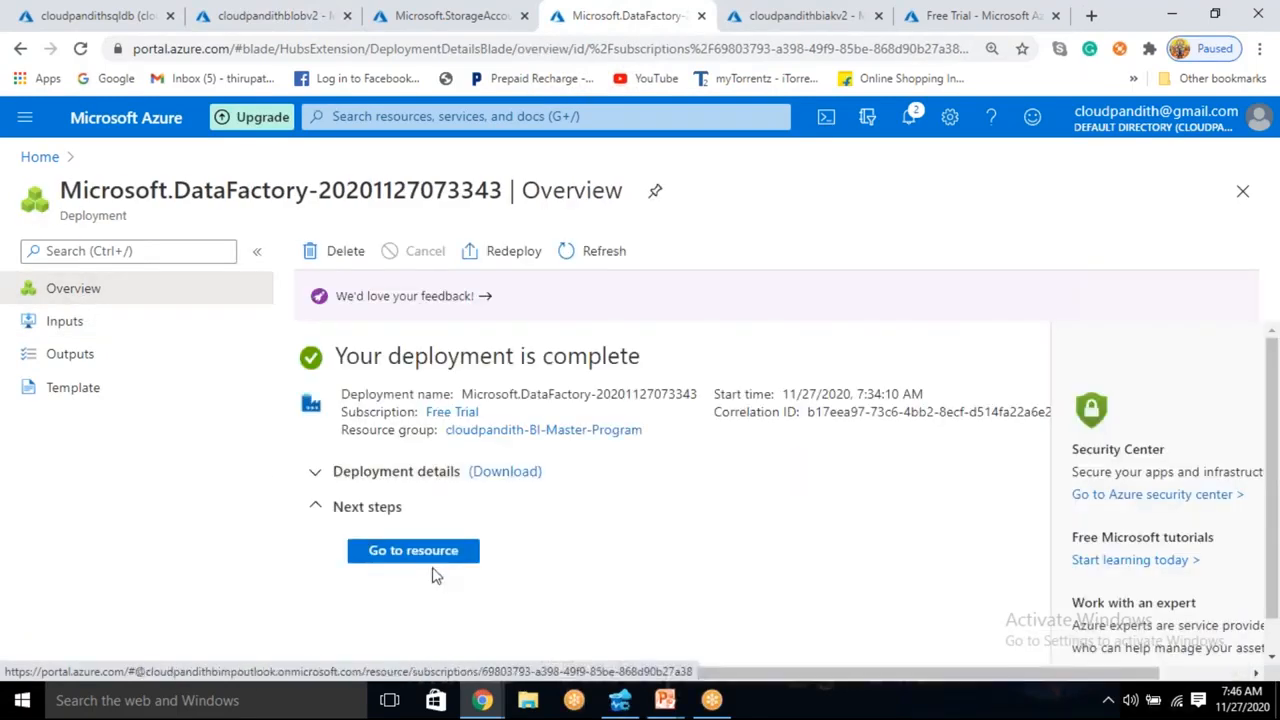
click(434, 555)
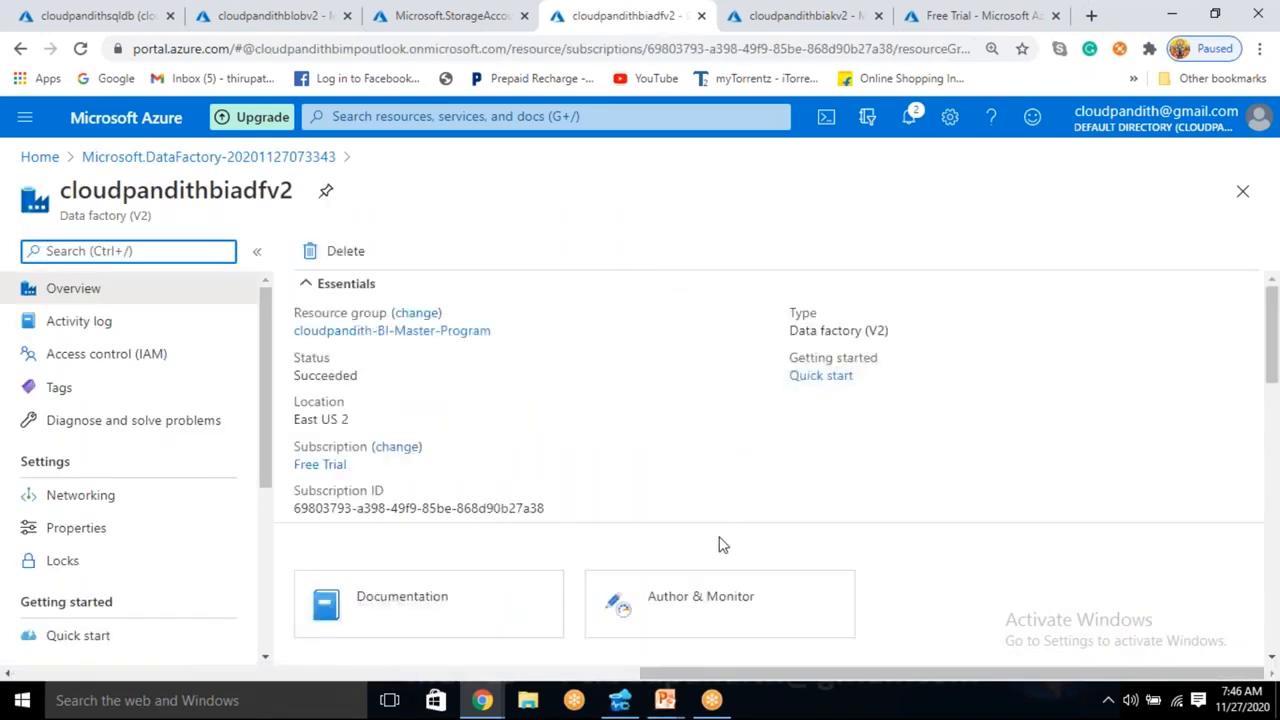
click(715, 605)
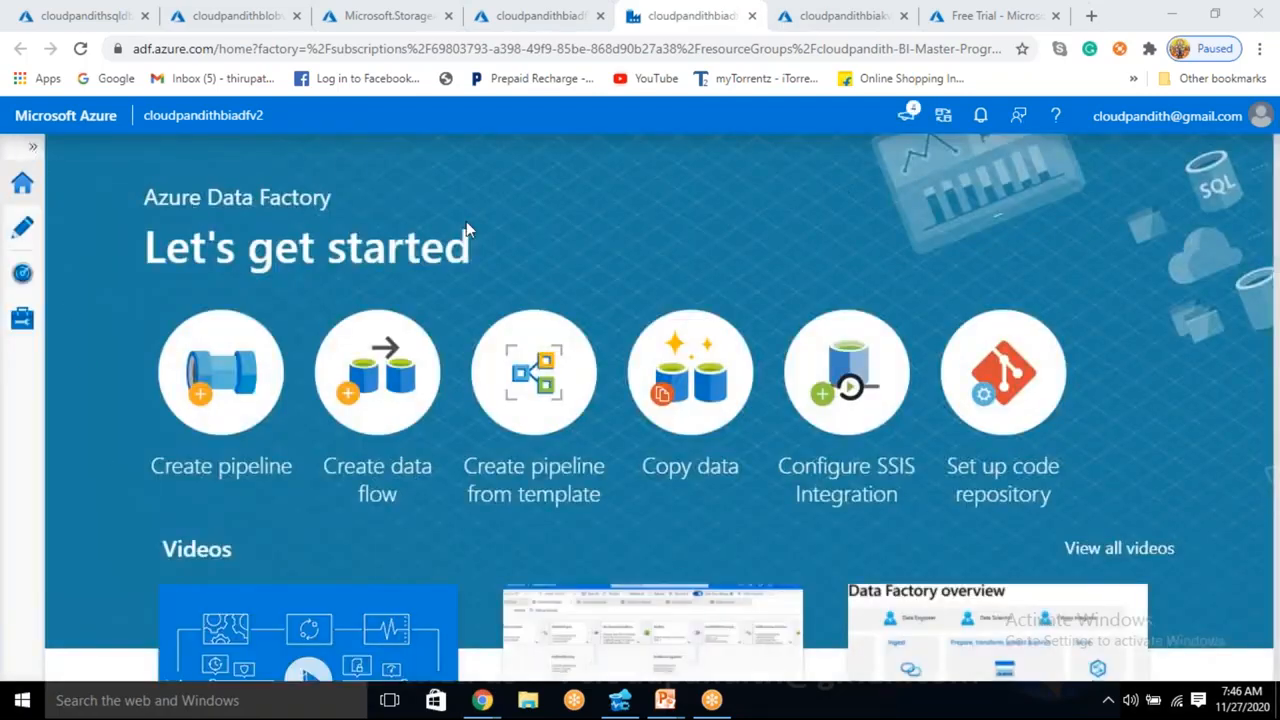
click(21, 327)
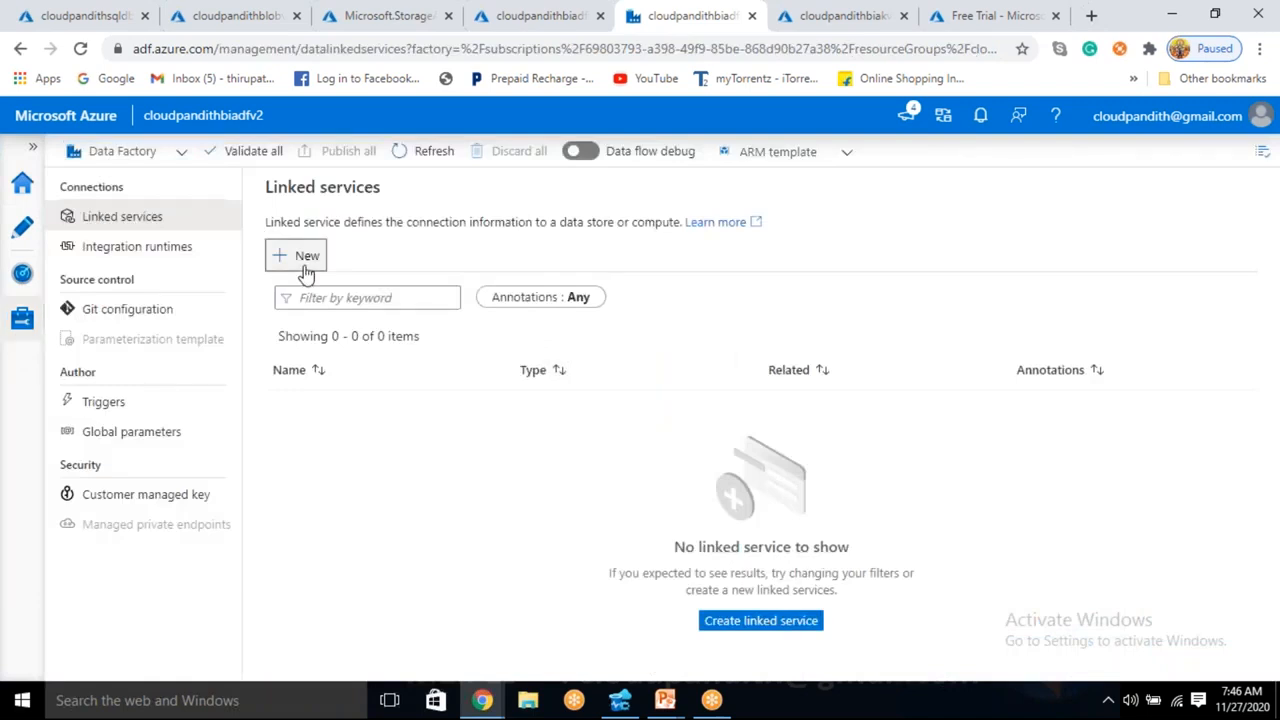
click(303, 258)
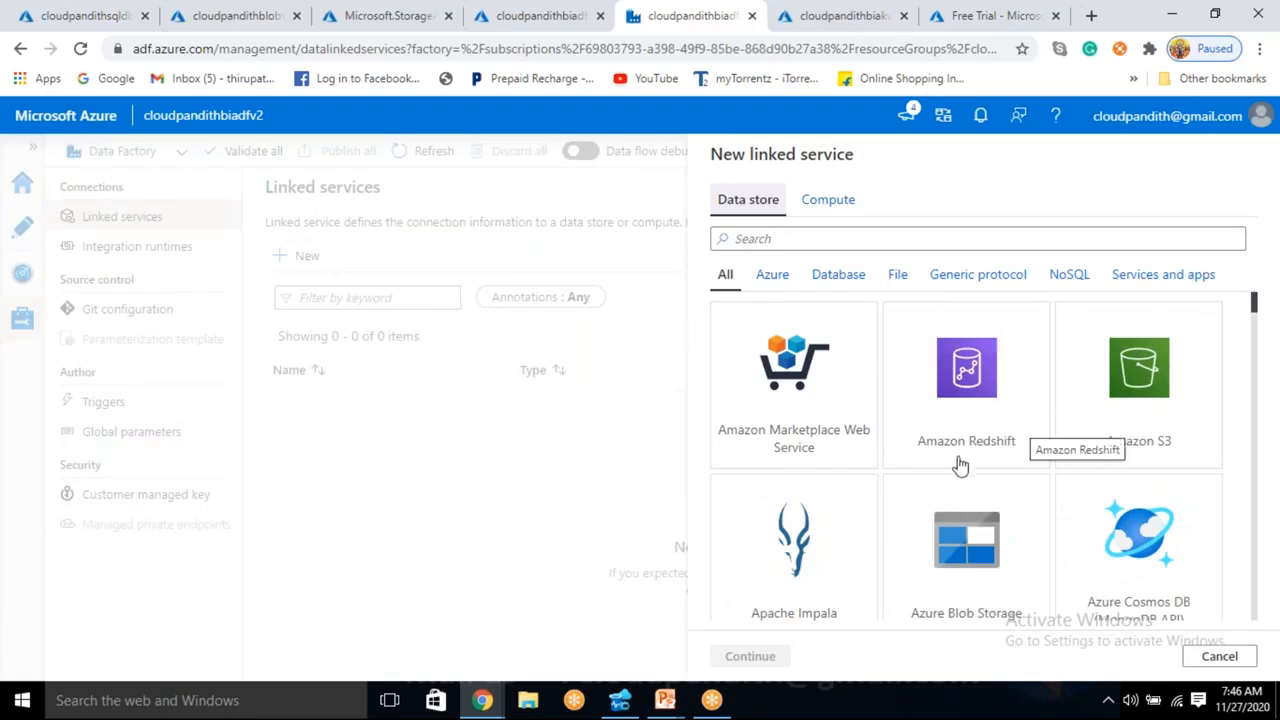
click(1219, 656)
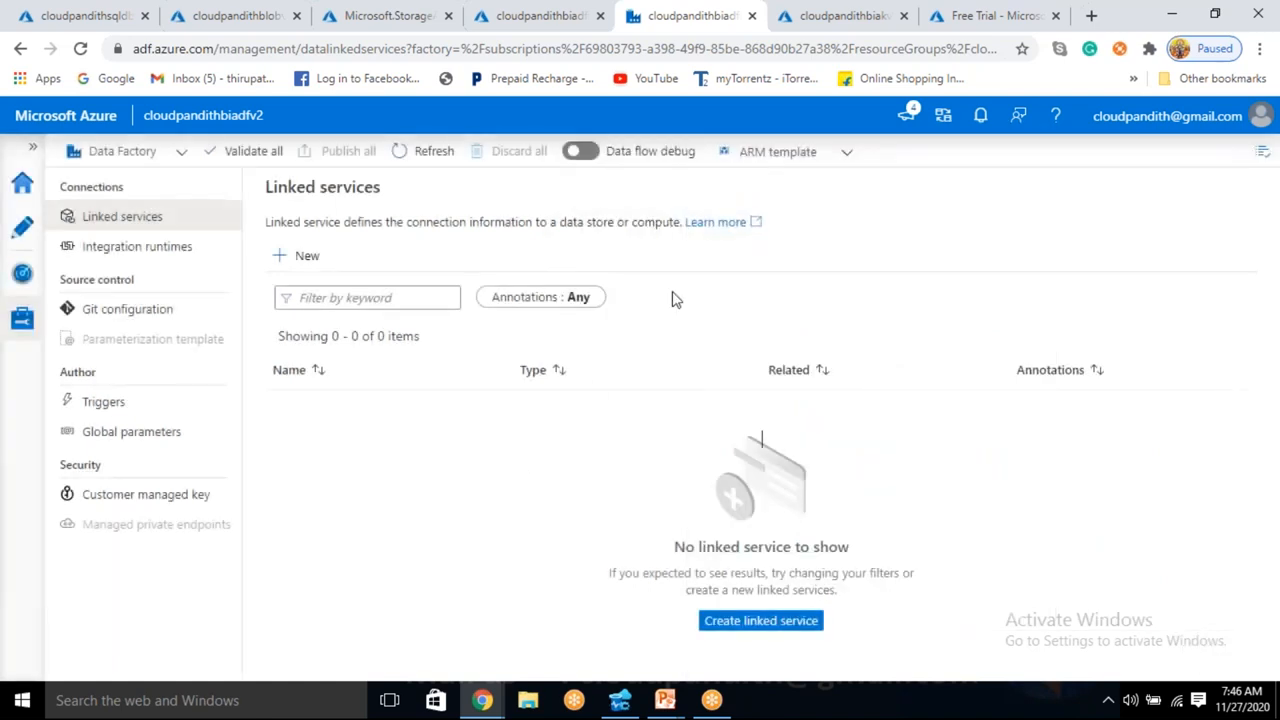
Refresh the secrets list of the key vault cloudpandithbiakv2 and check the stored secret
click(830, 12)
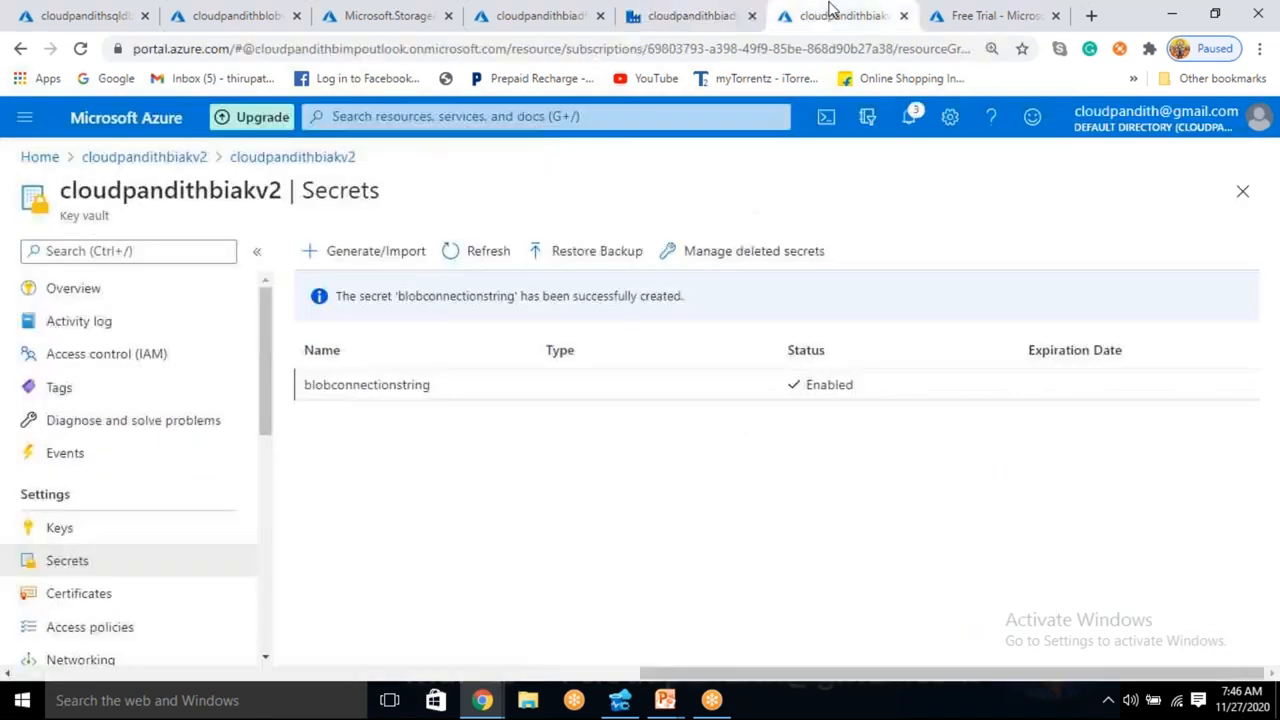
click(477, 259)
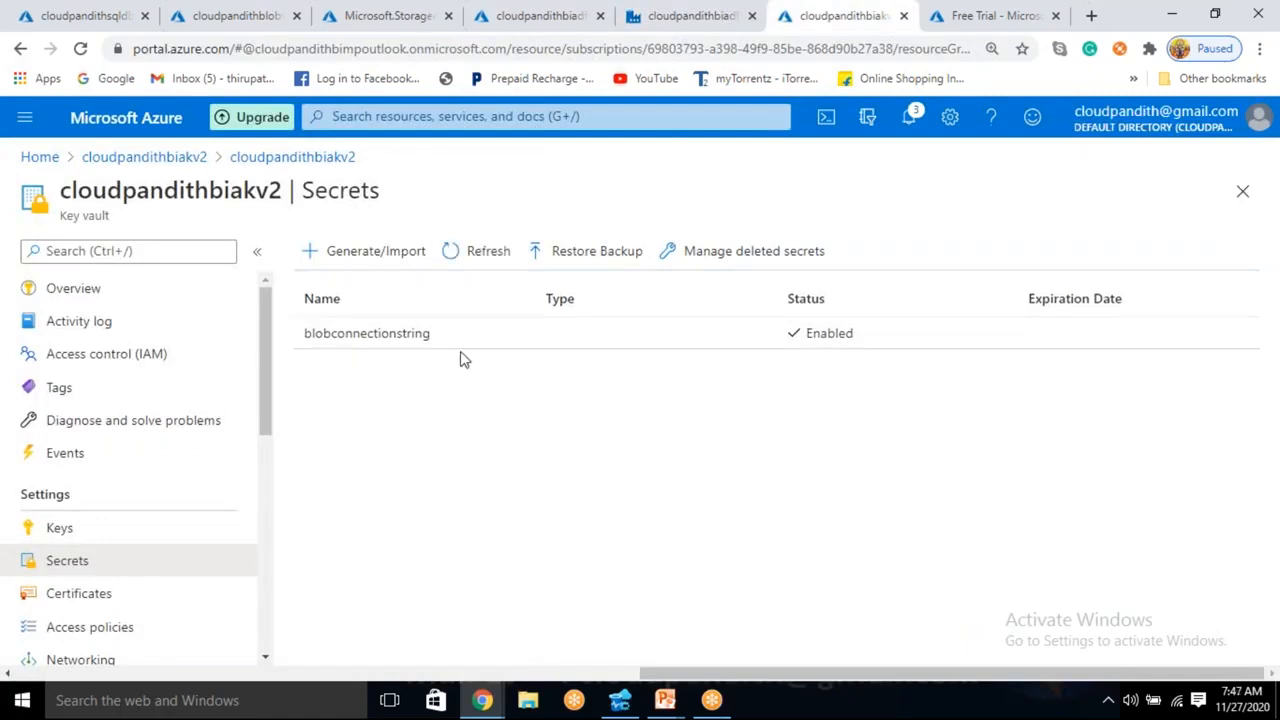
drag(449, 338, 277, 346)
click(521, 402)
Copy the ADO.NET connection string of cloudpandithsqldb and return to the secrets of the key vault cloudpandithbiakv2
click(91, 8)
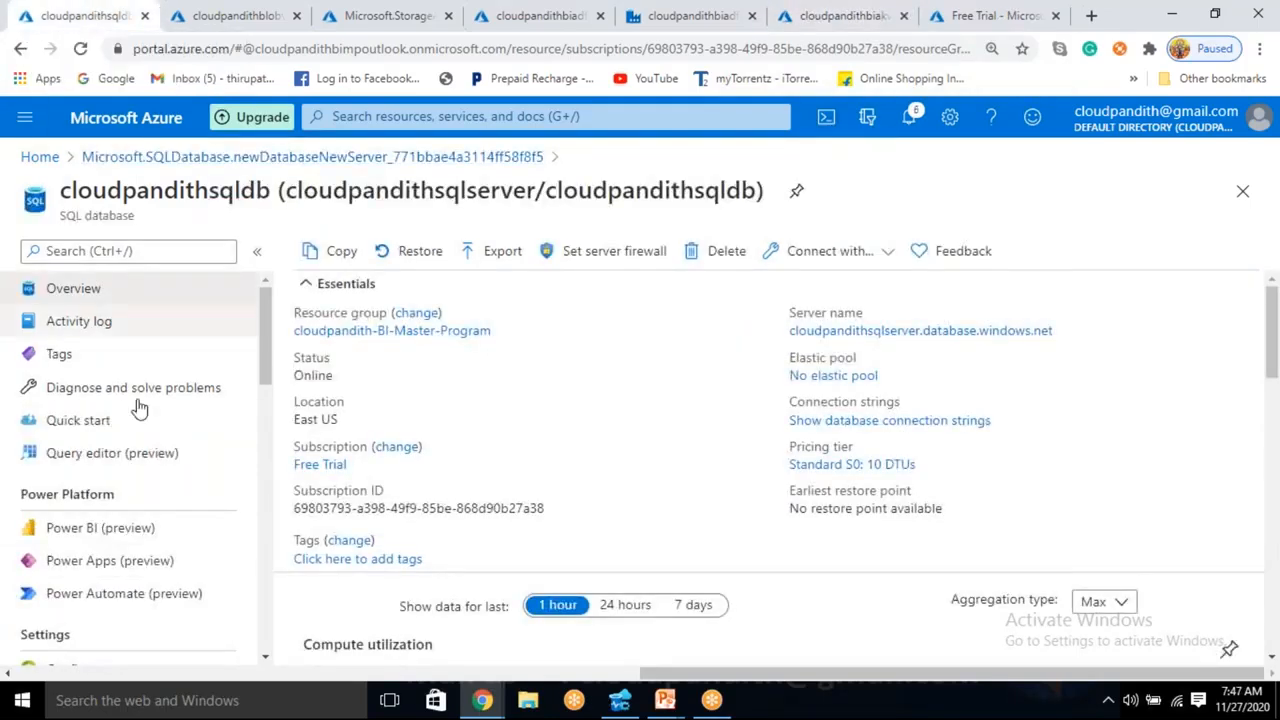
scroll(148, 500, down, 1)
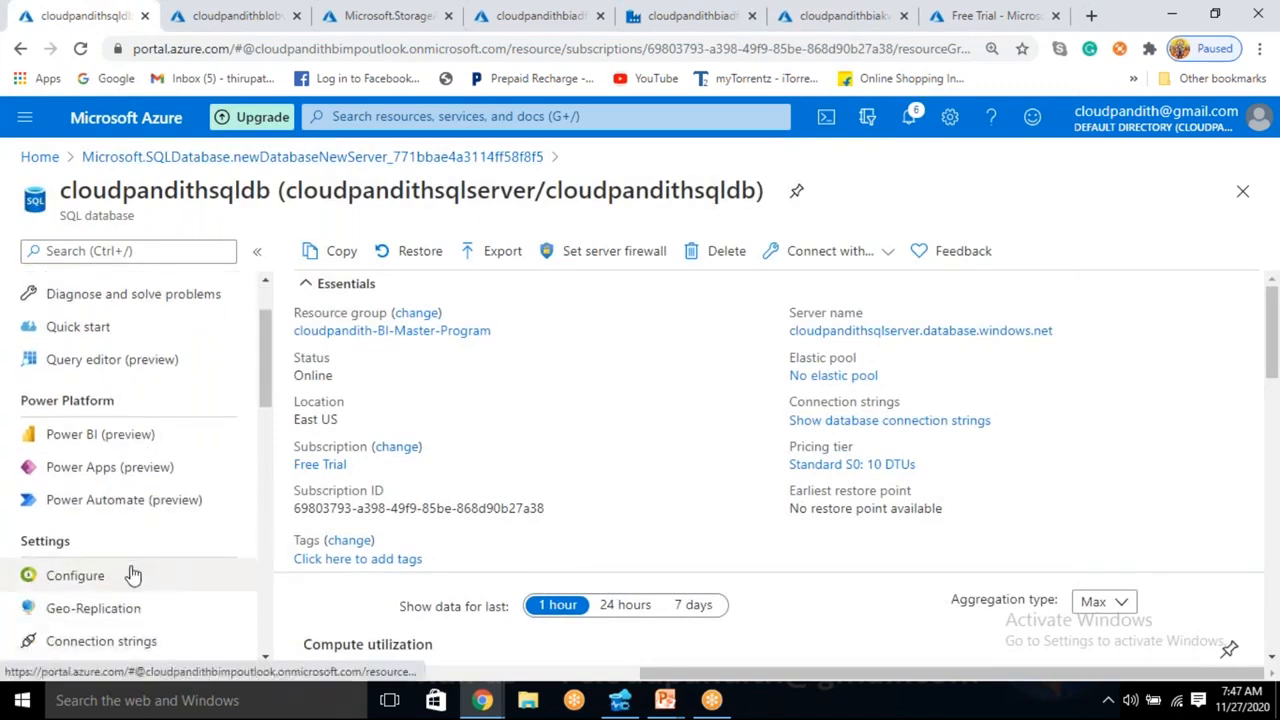
click(101, 646)
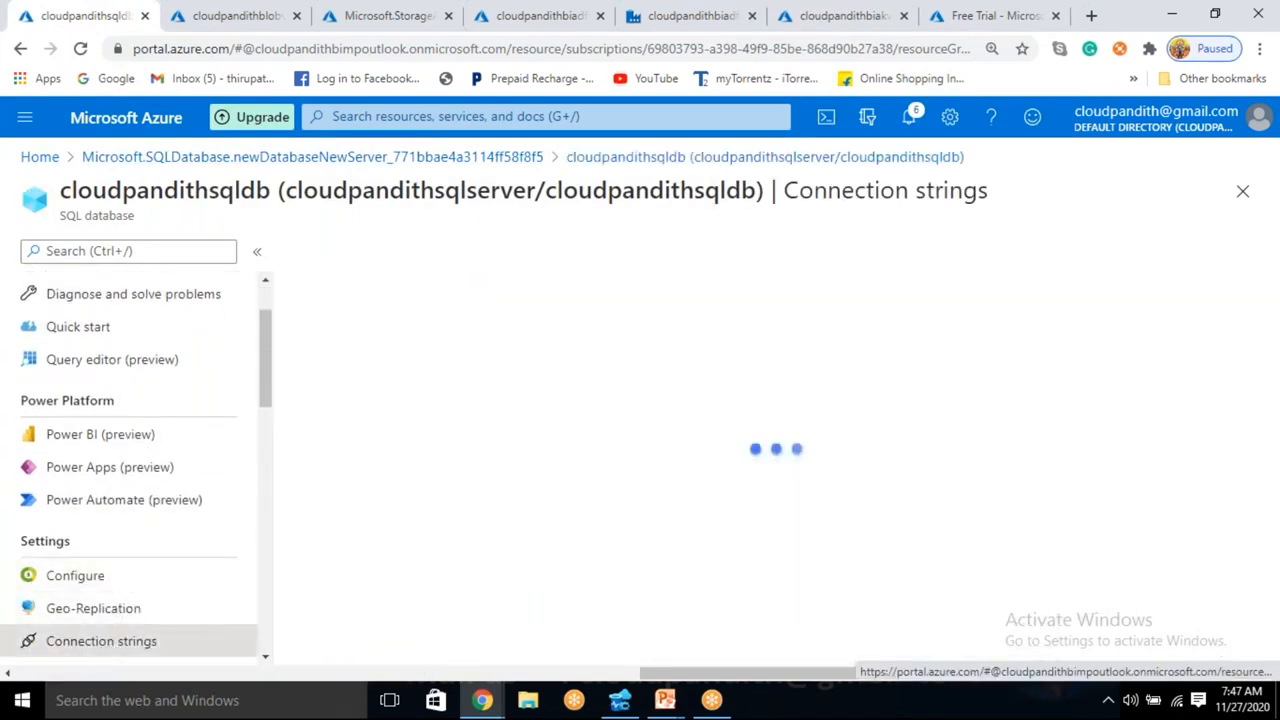
drag(996, 373, 332, 377)
key(ctrl+c)
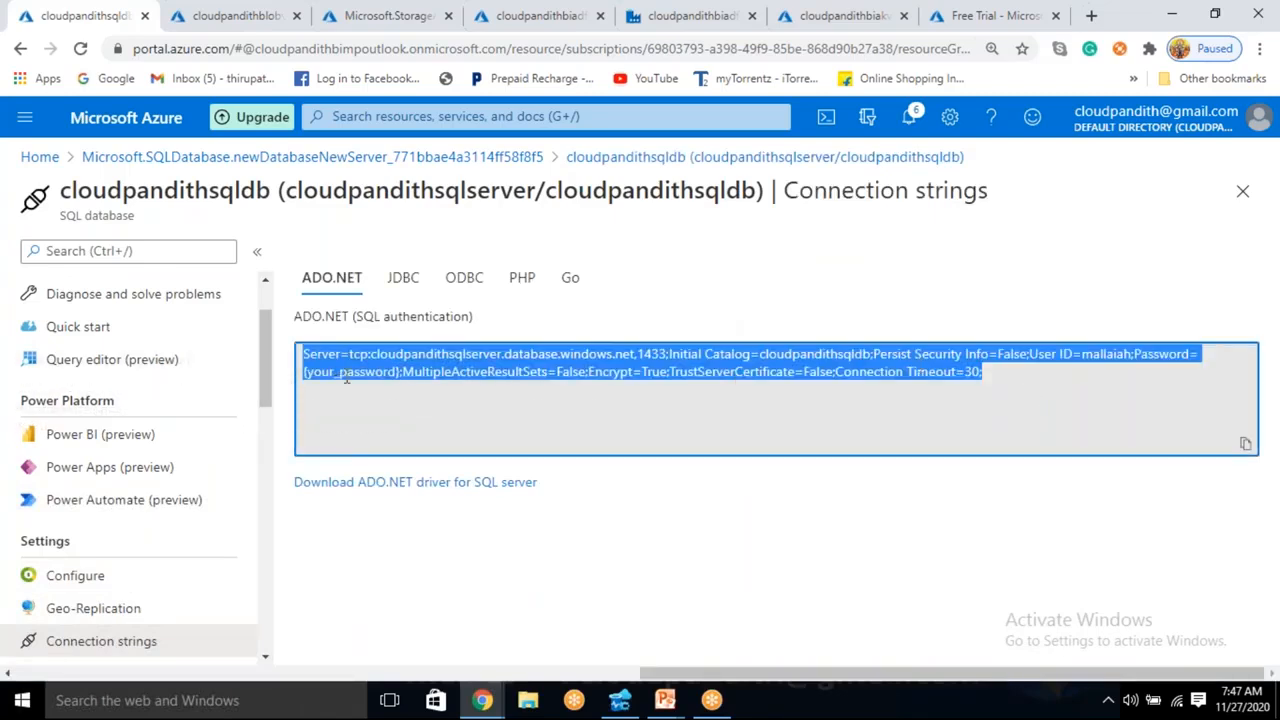
click(833, 18)
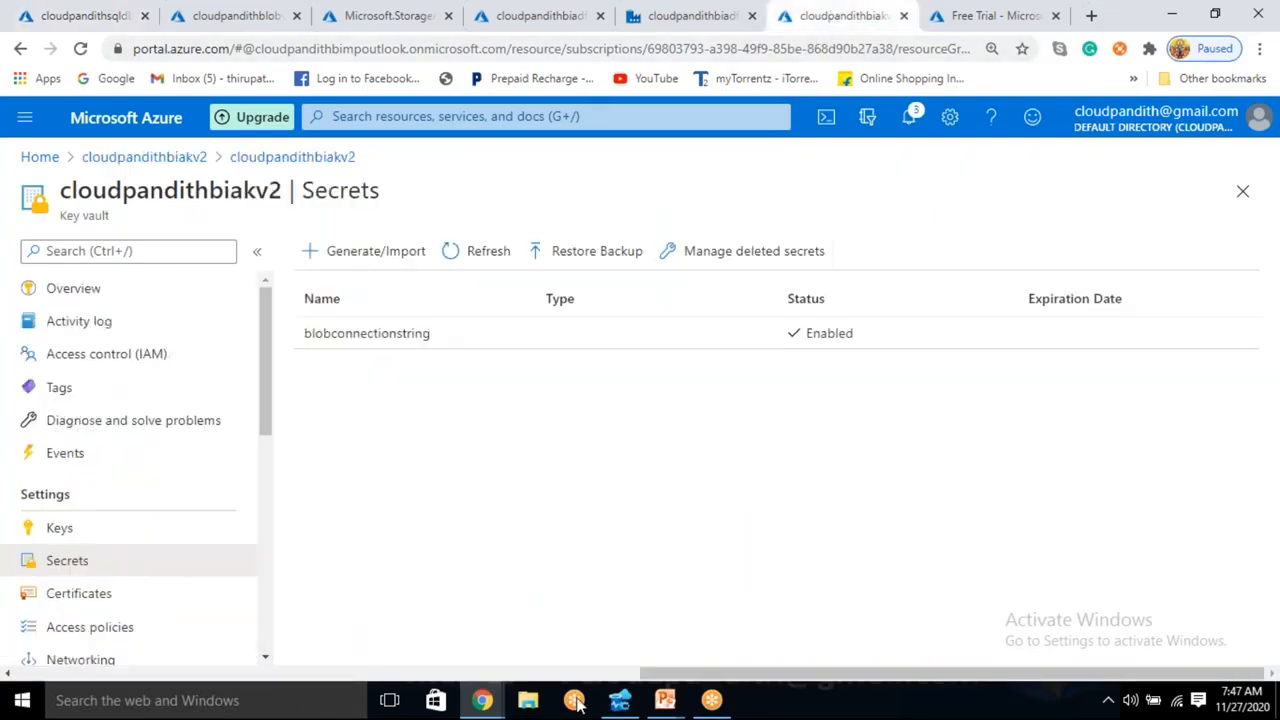
Open Notepad++, empty the document new 7, and paste the copied SQL database connection string into it
click(343, 706)
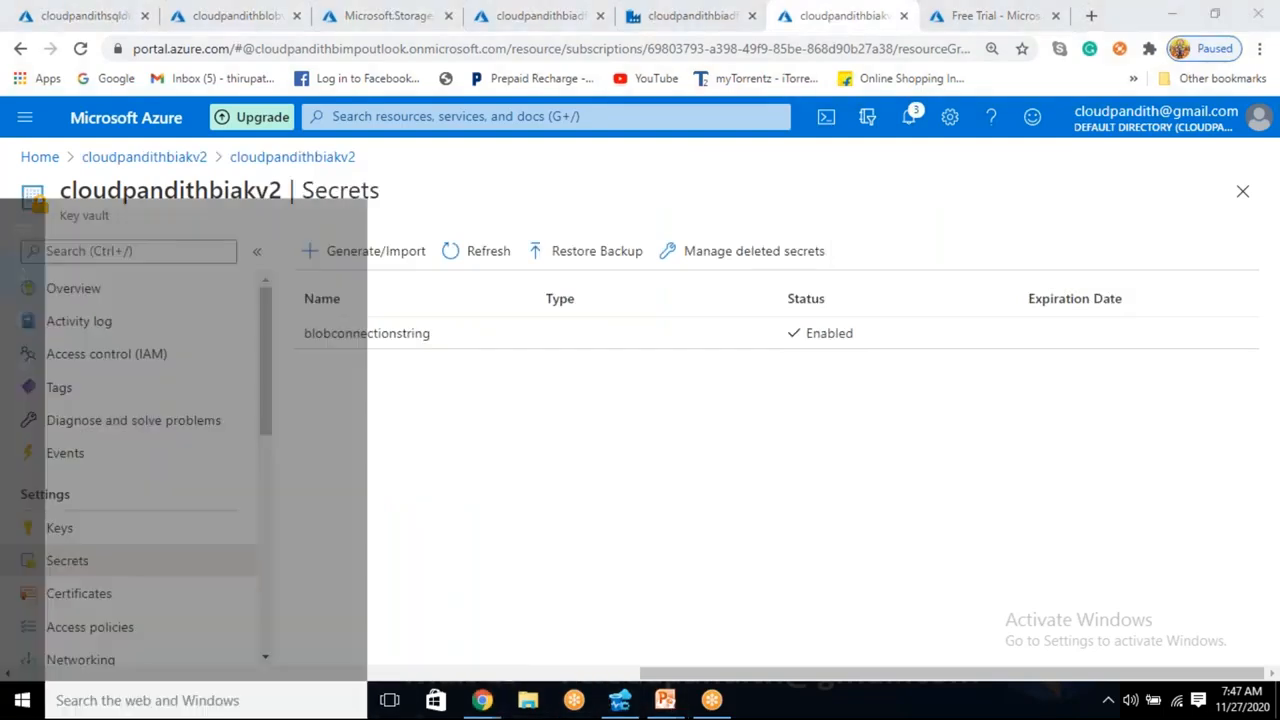
text(n)
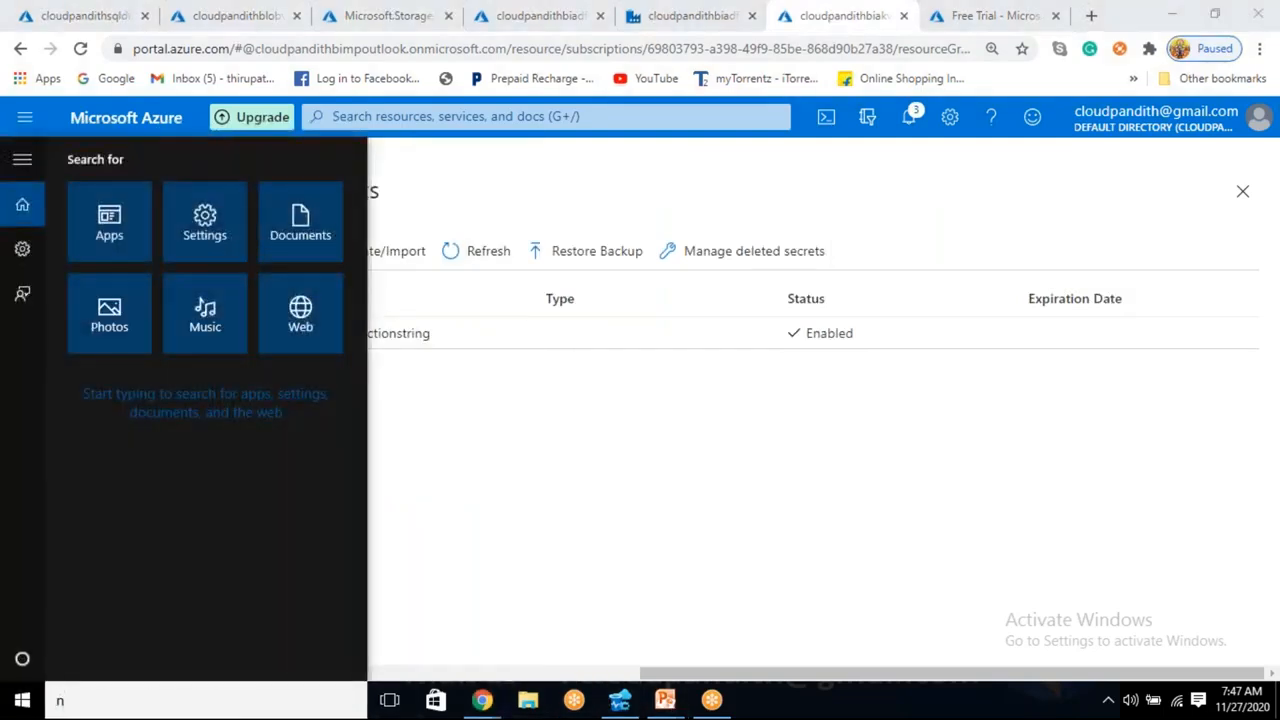
text(ote)
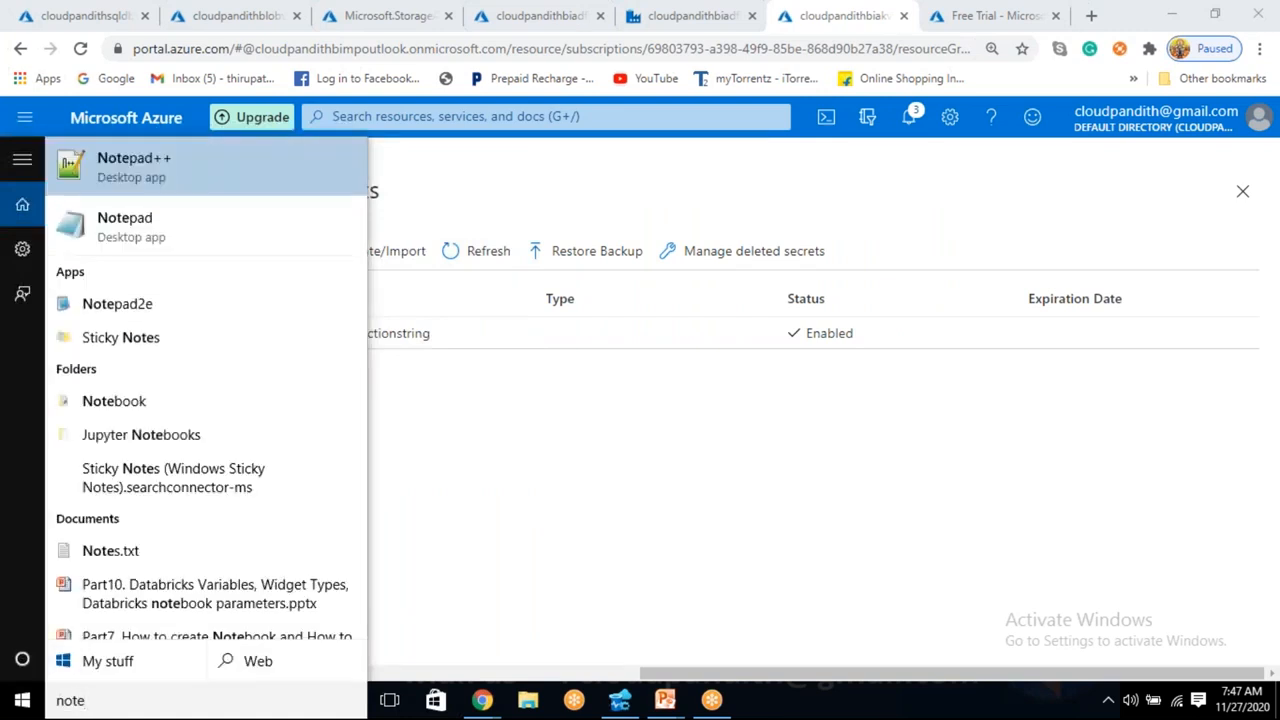
key(Return)
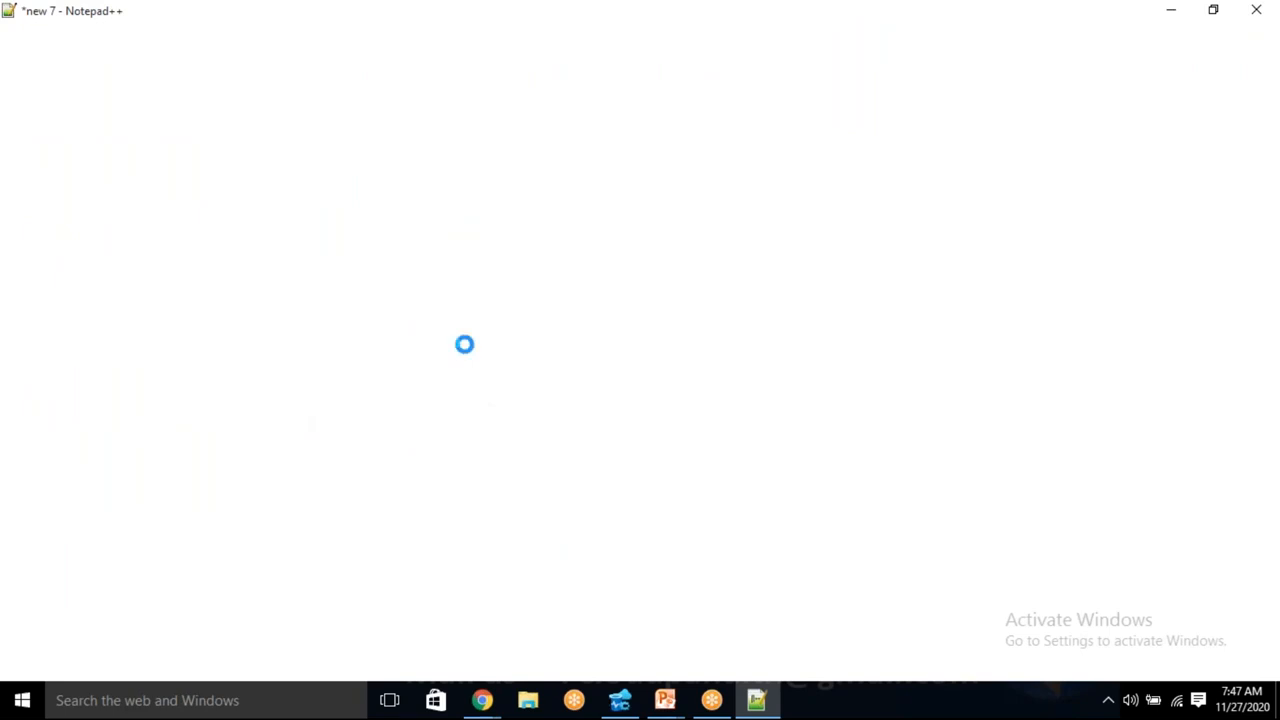
click(461, 348)
key(ctrl+a)
key(Delete)
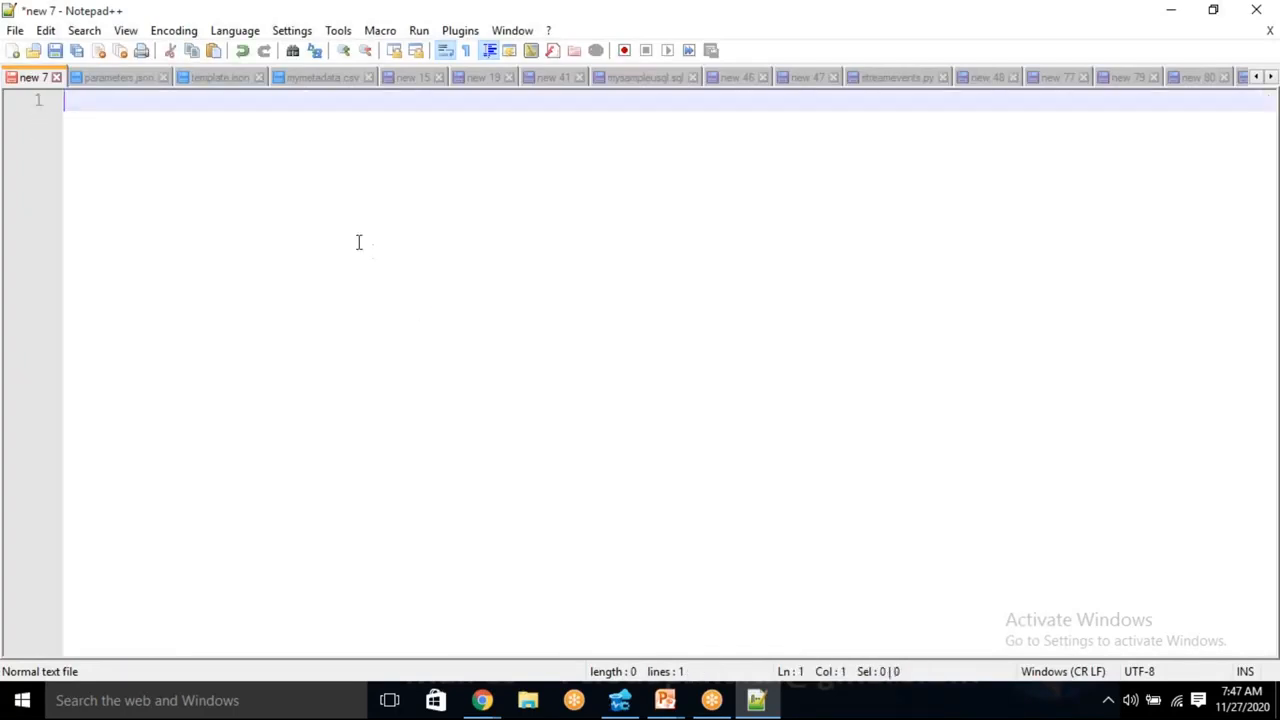
key(ctrl+v)
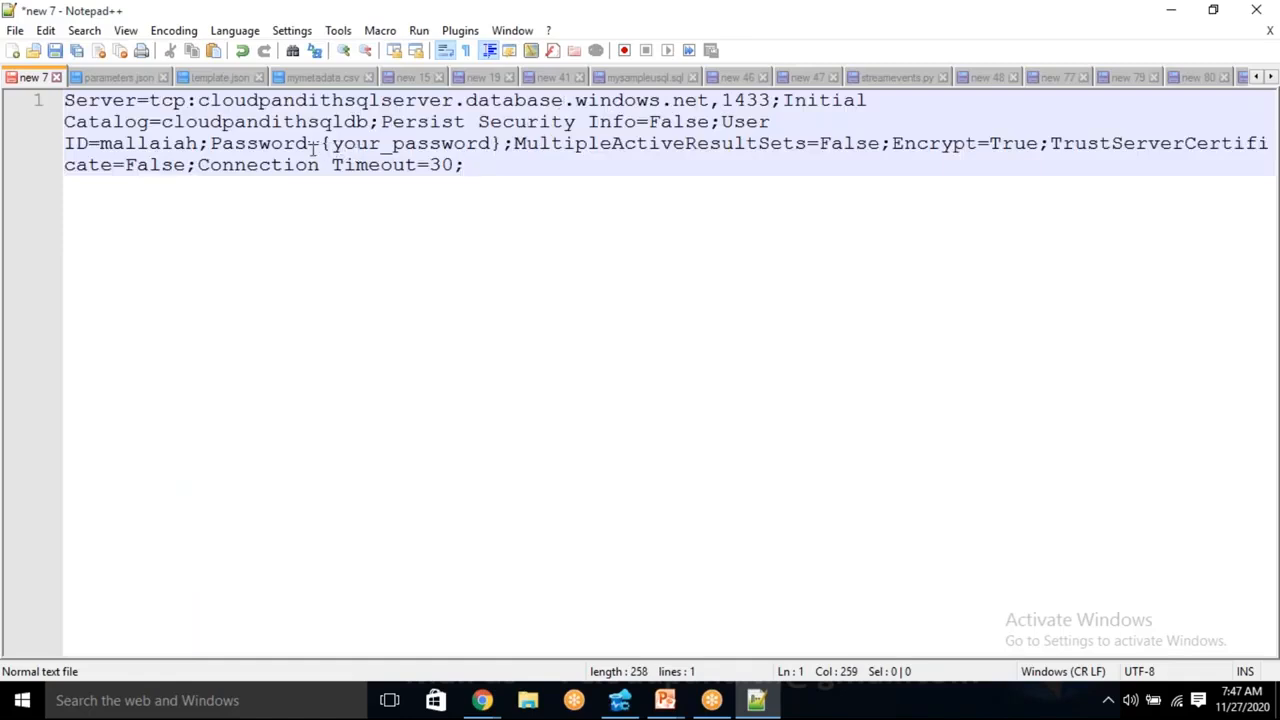
Remove the {your_password} placeholder from the pasted connection string, and clear the whole string from the document
drag(322, 143, 408, 141)
drag(493, 133, 499, 139)
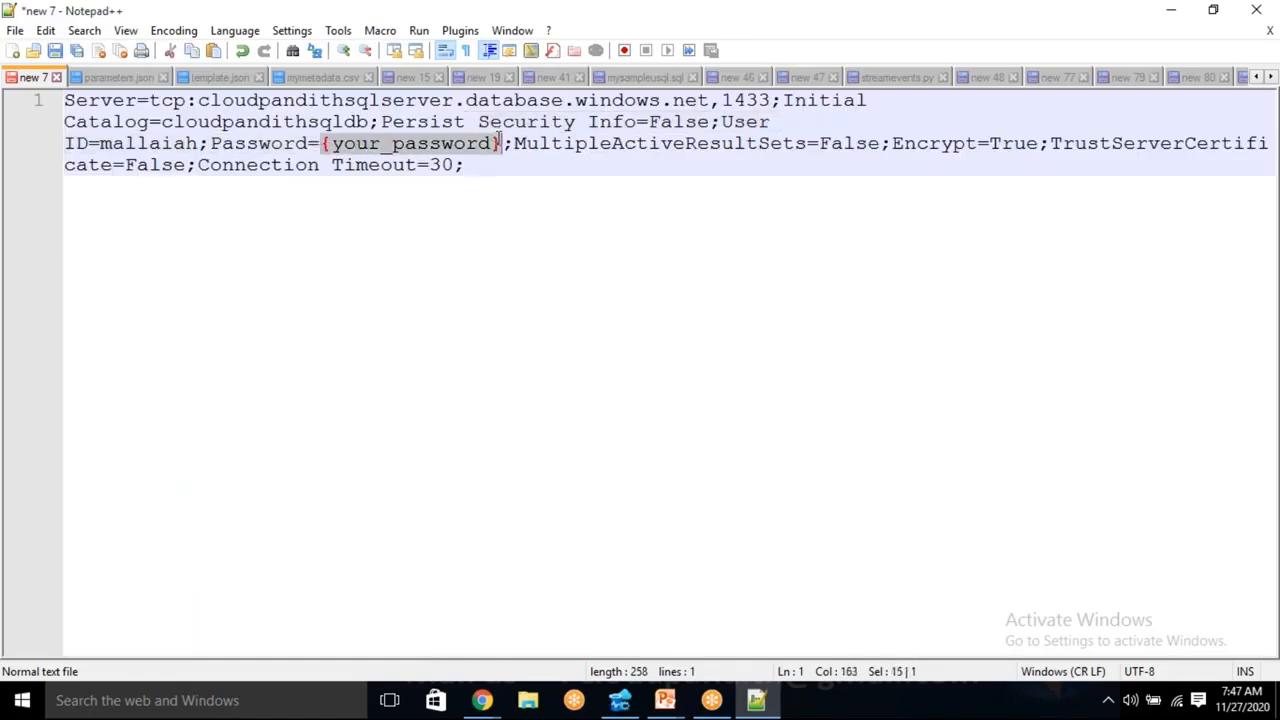
key(Delete)
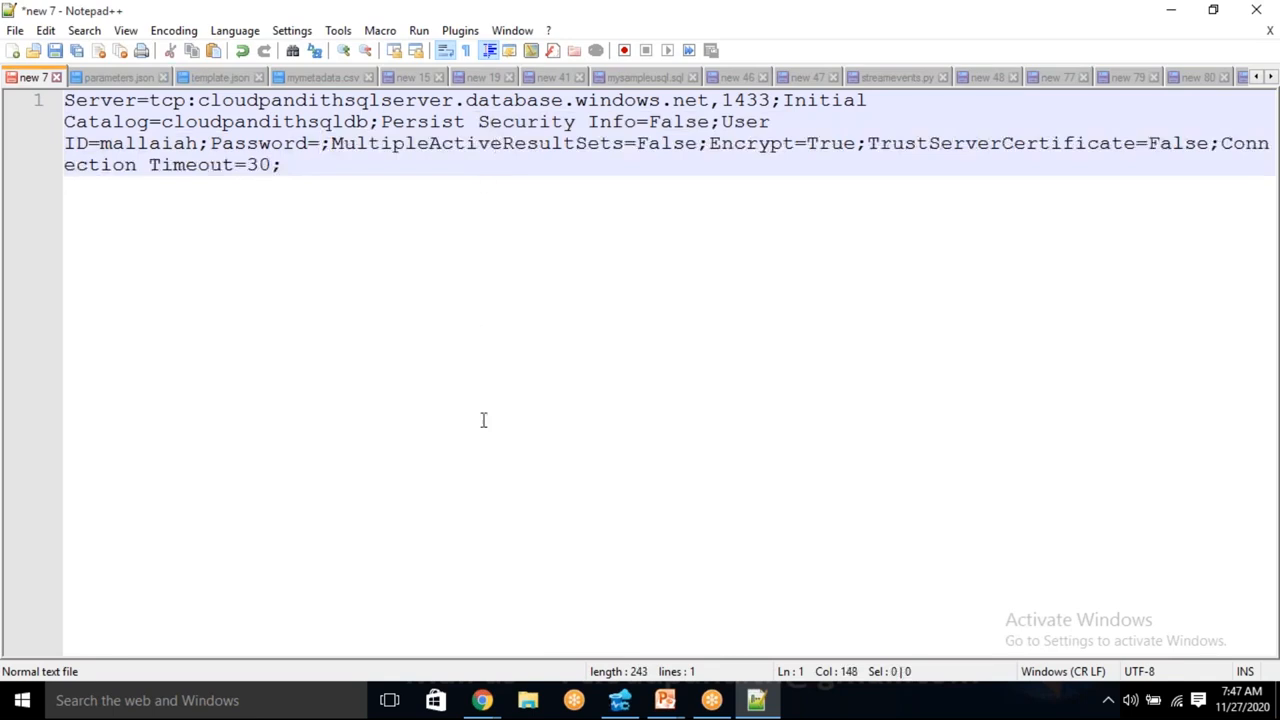
key(alt+Tab)
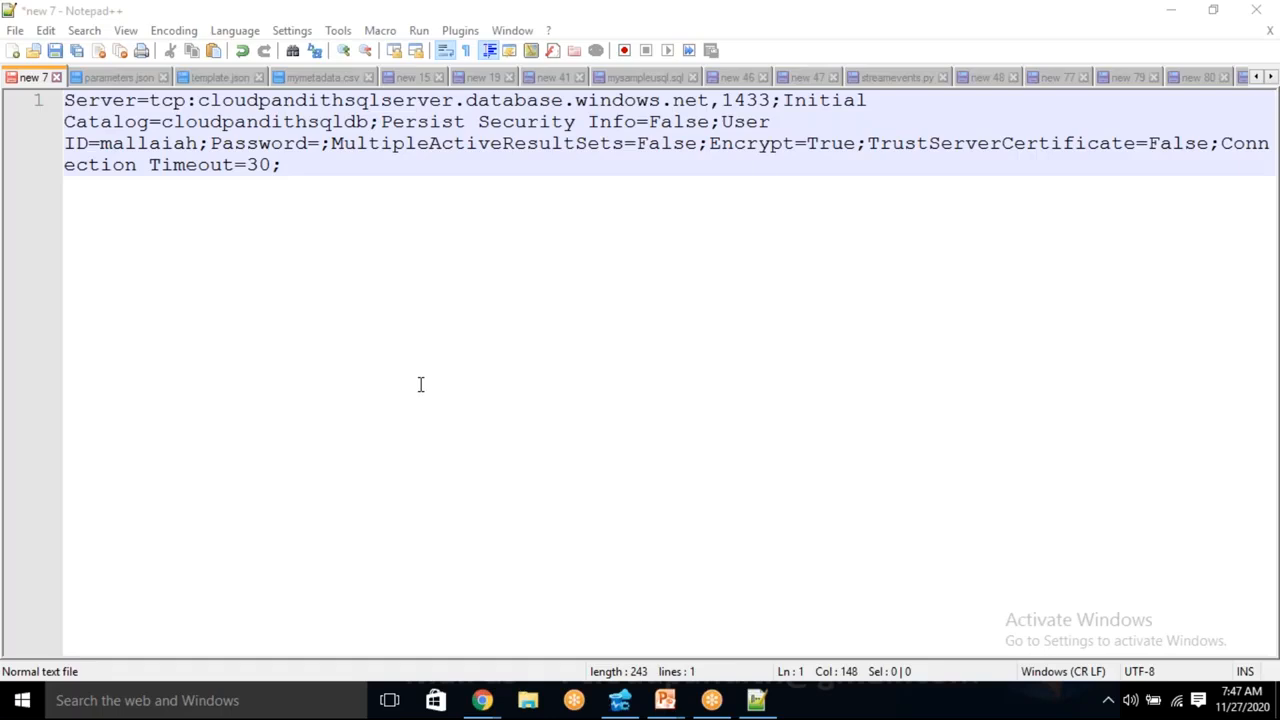
key(ctrl+a)
key(Delete)
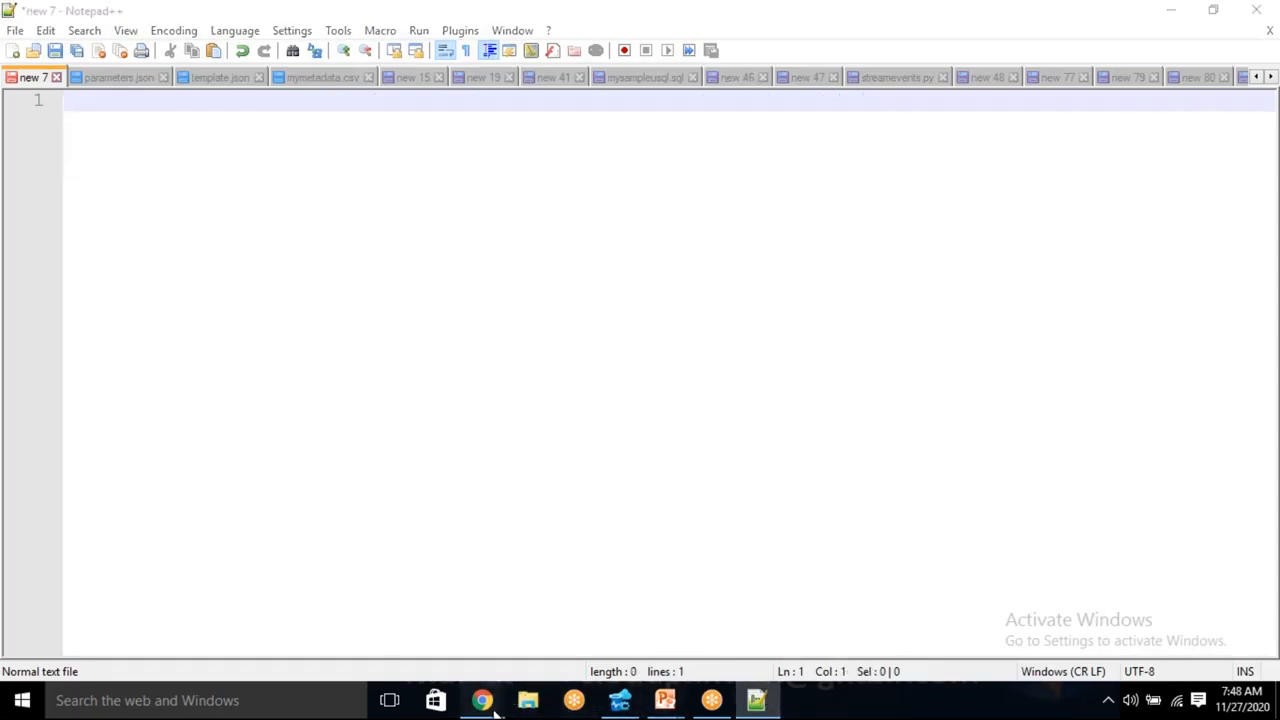
Switch back to Chrome and create the key vault secret sqldbconnectionstring, pasting the SQL database connection string as its value
mouse_move(484, 704)
click(564, 625)
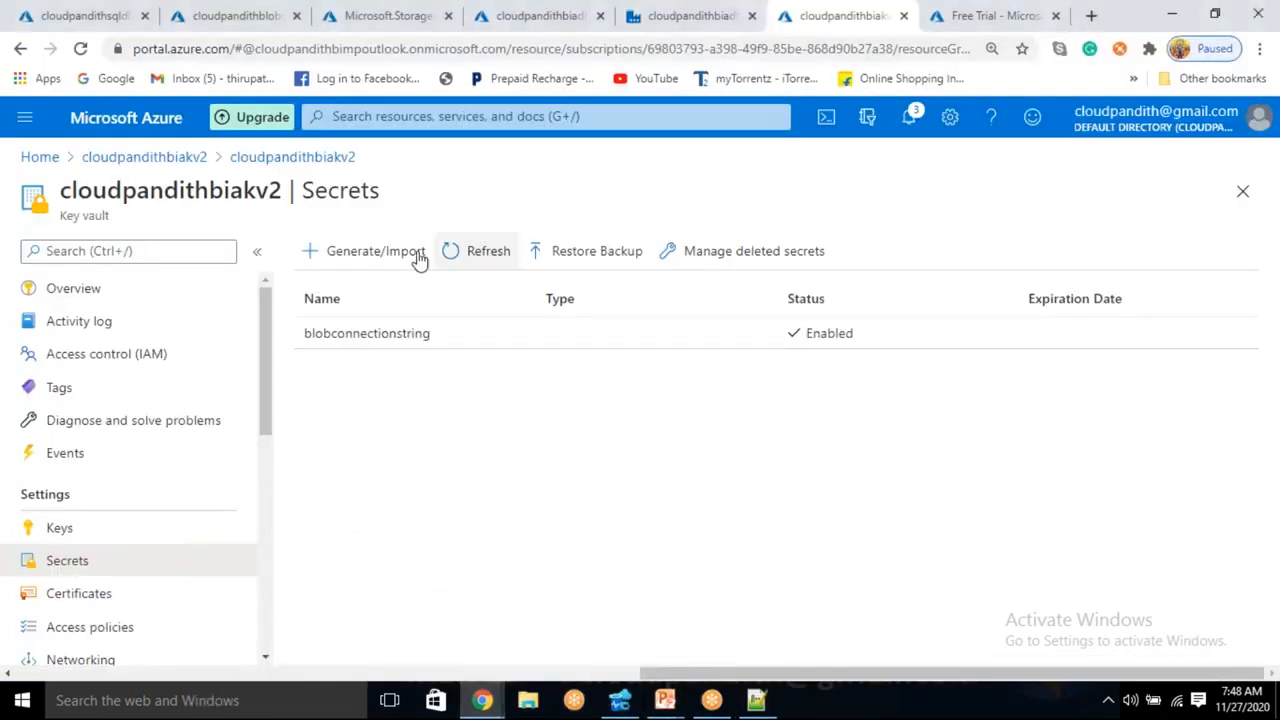
click(354, 262)
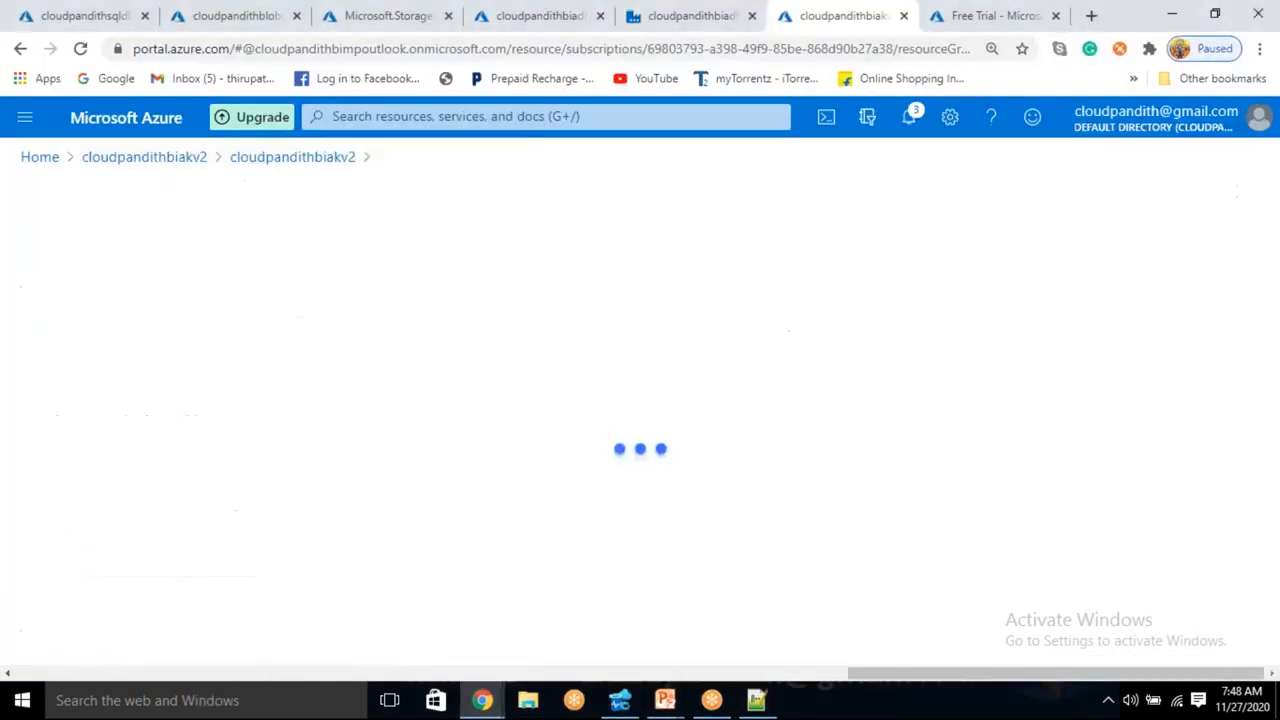
click(324, 318)
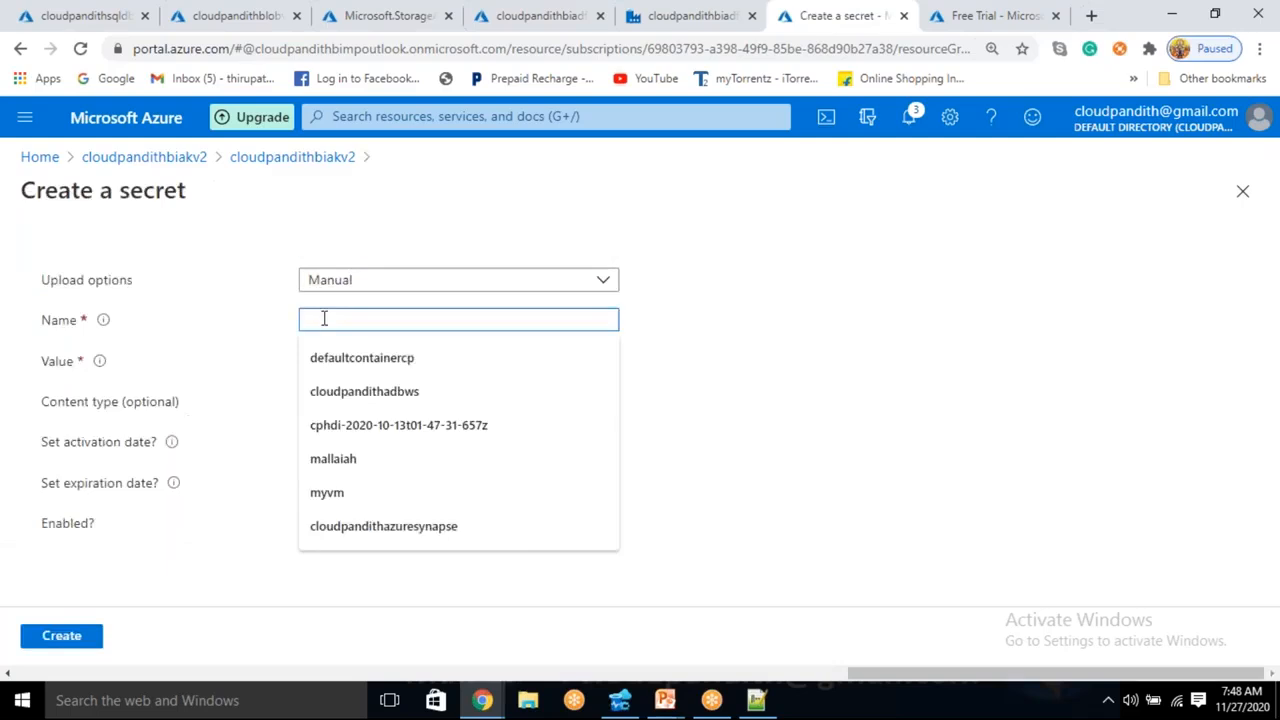
text(sqldbconnectionstring)
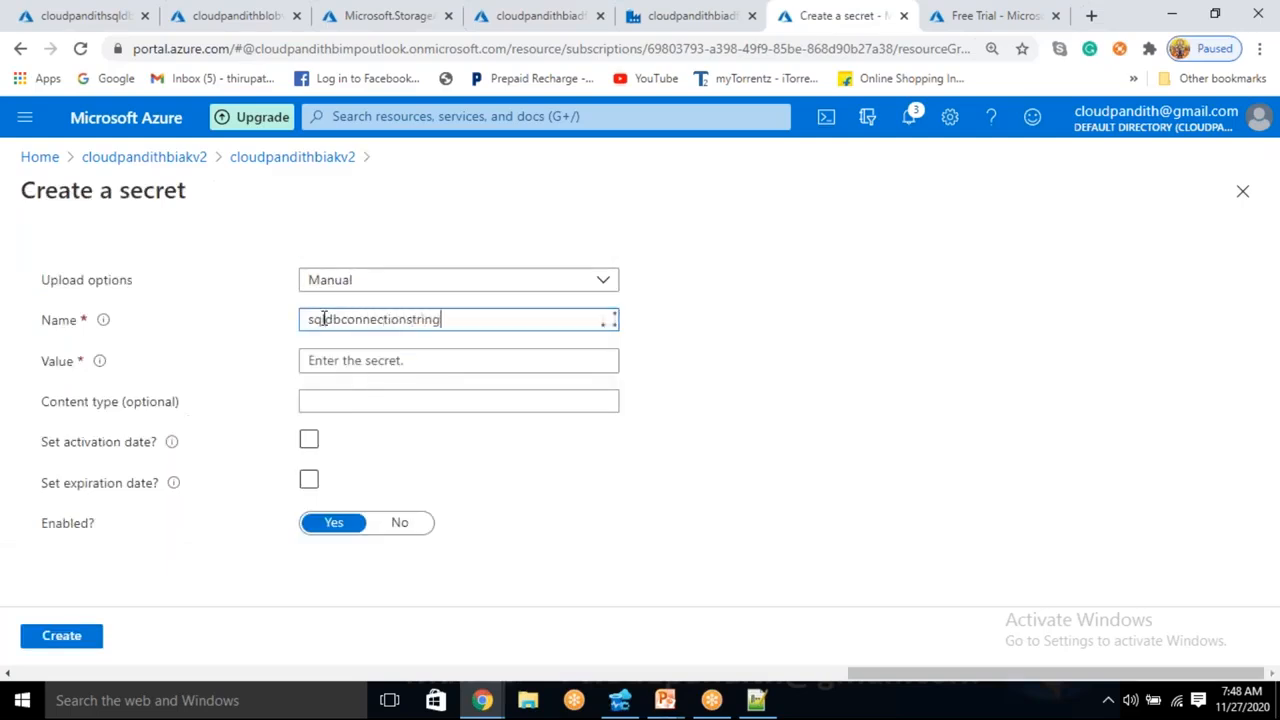
click(332, 360)
key(ctrl+v)
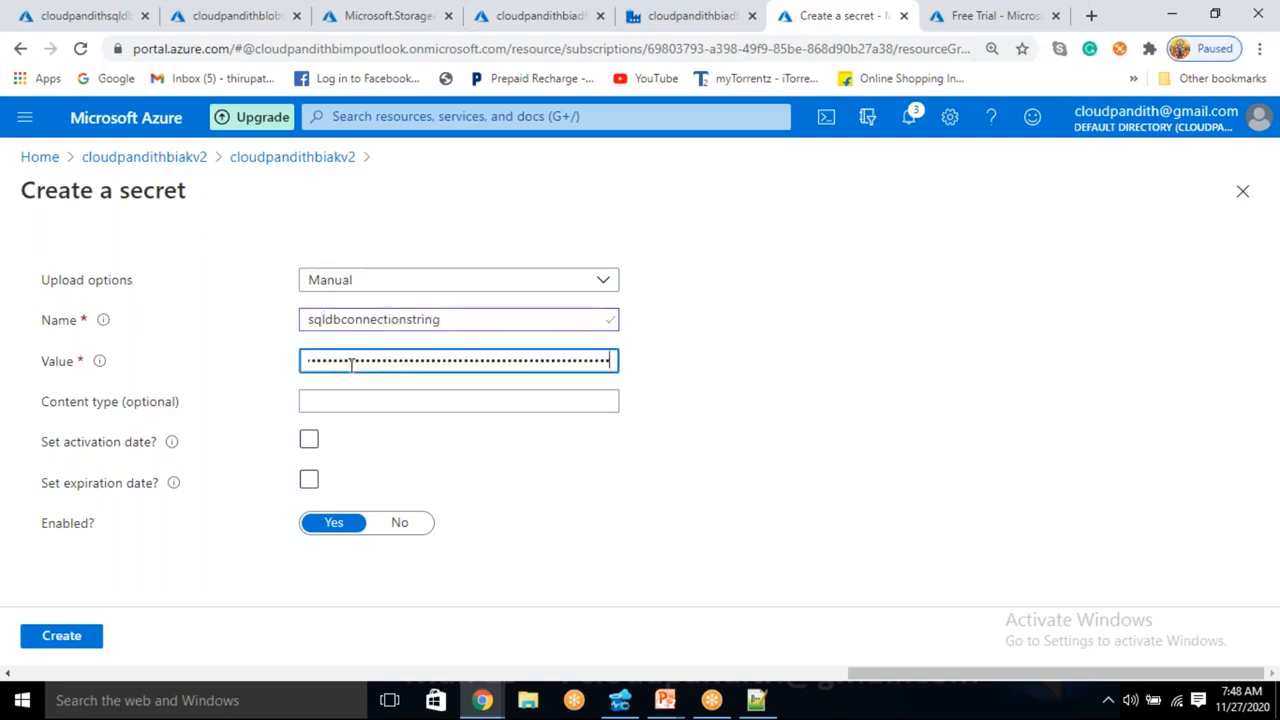
click(84, 643)
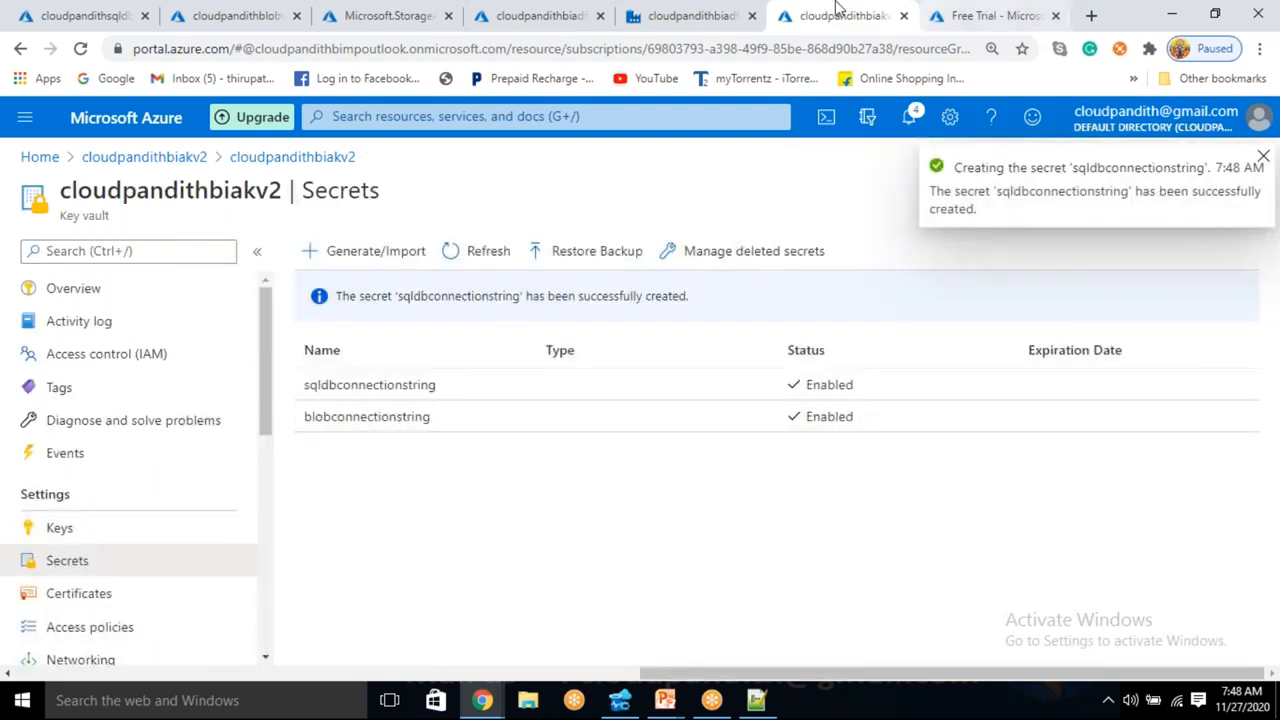
Start a new linked service of type Azure Key Vault in the data factory cloudpandithbiadfv2
click(727, 10)
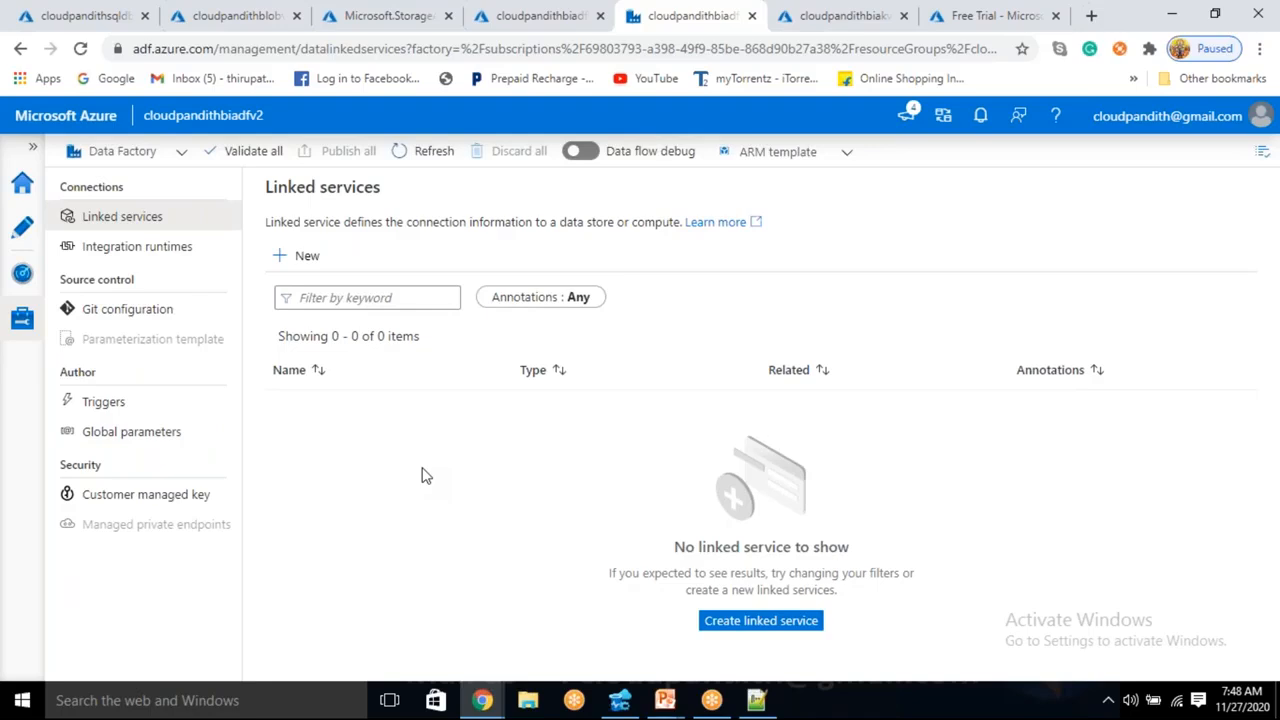
click(305, 258)
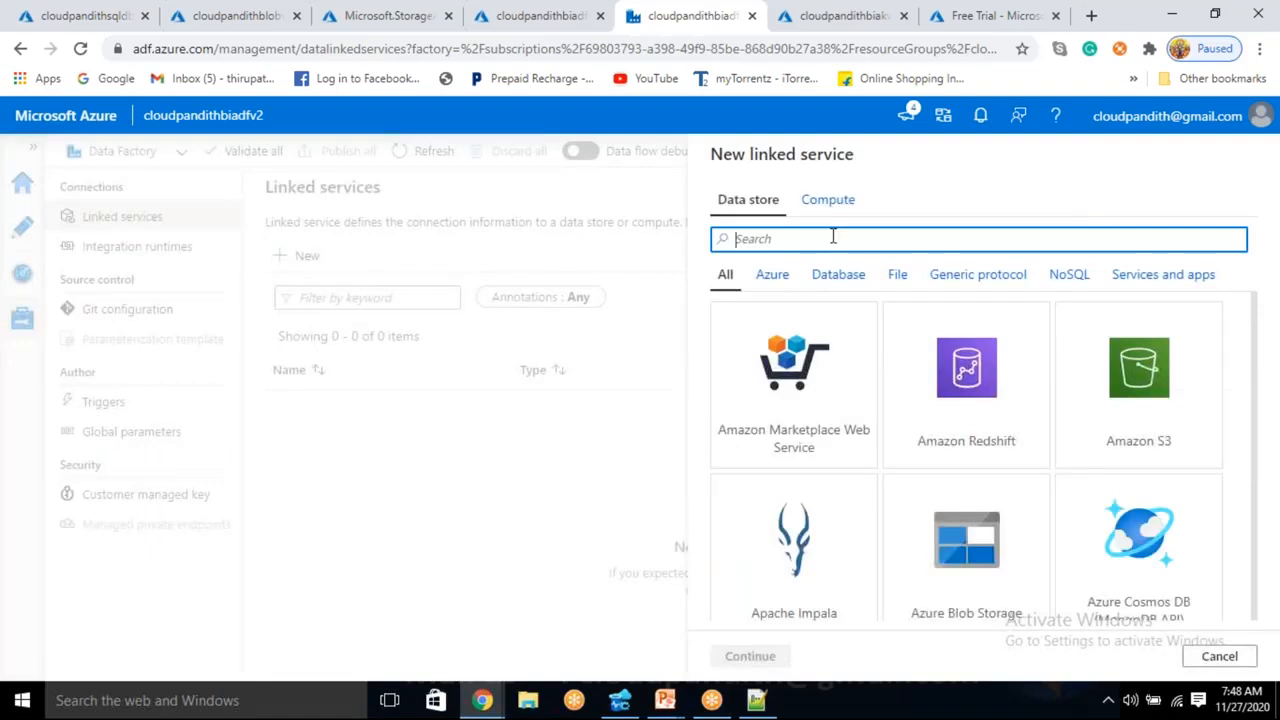
text(azure ke)
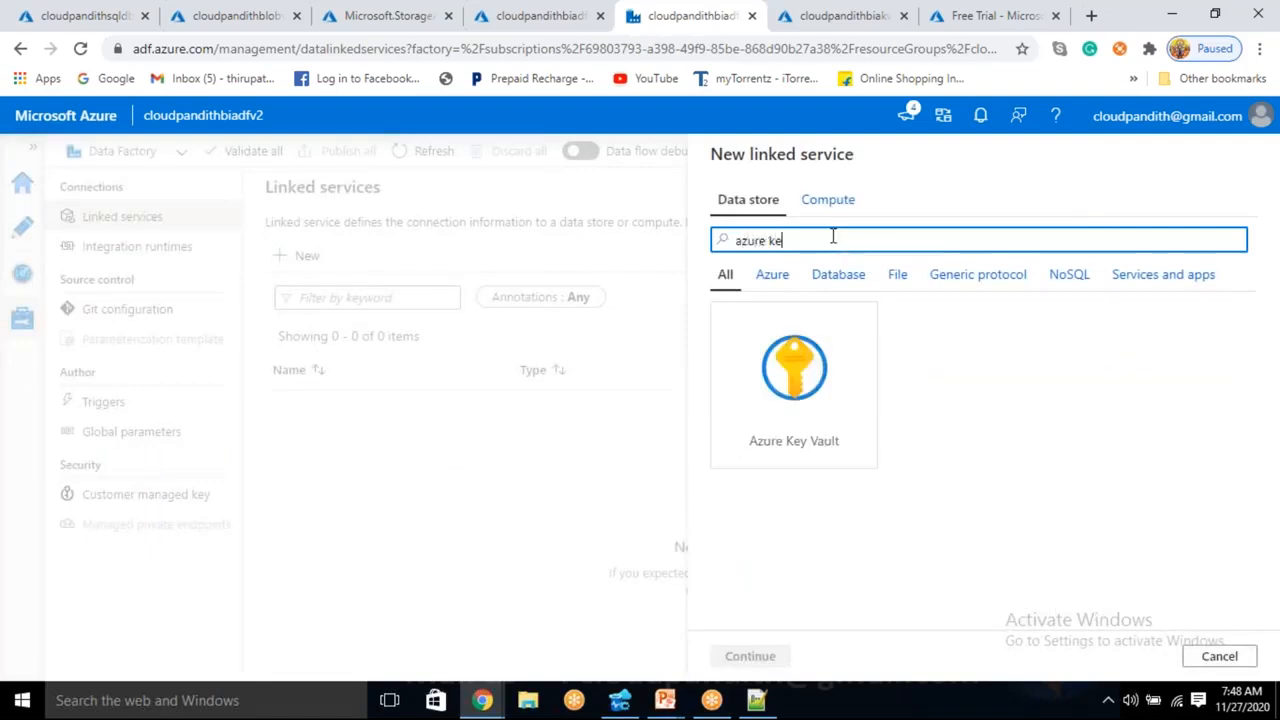
click(800, 408)
click(751, 656)
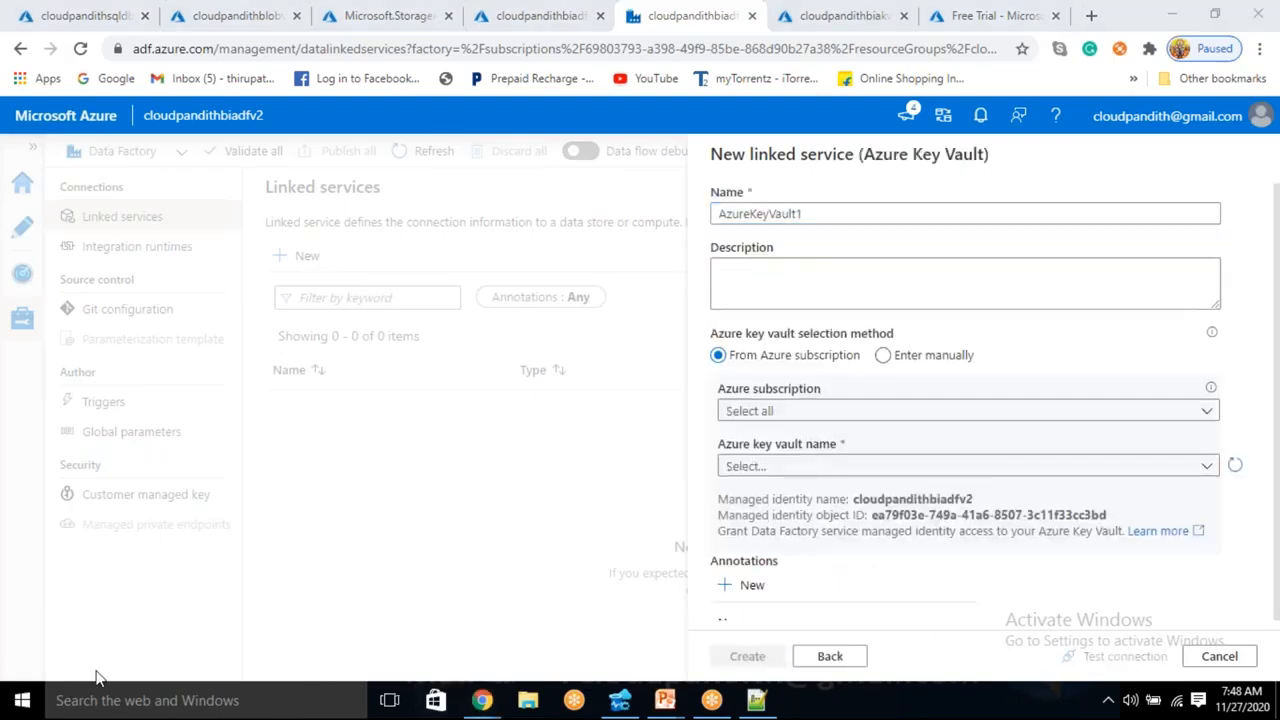
Point the linked service to the Free Trial subscription and the key vault cloudpandithbiakv2, and test the connection
click(760, 411)
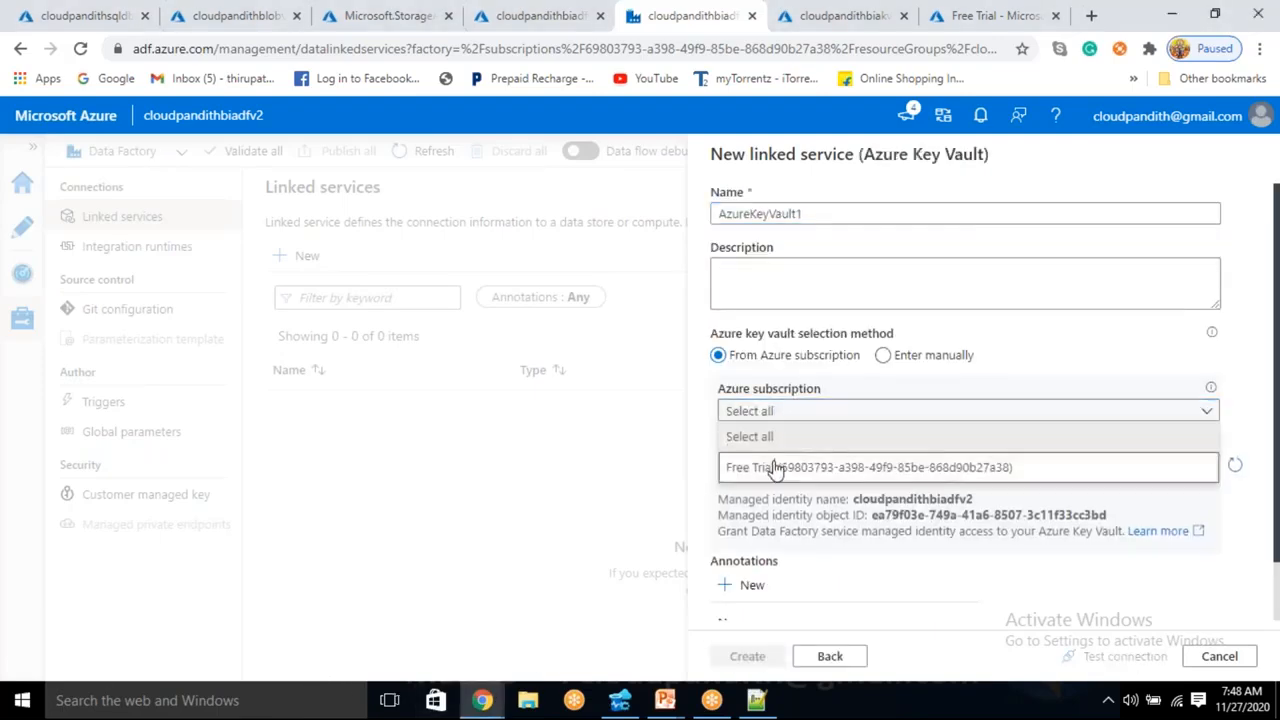
click(771, 466)
click(766, 467)
click(780, 555)
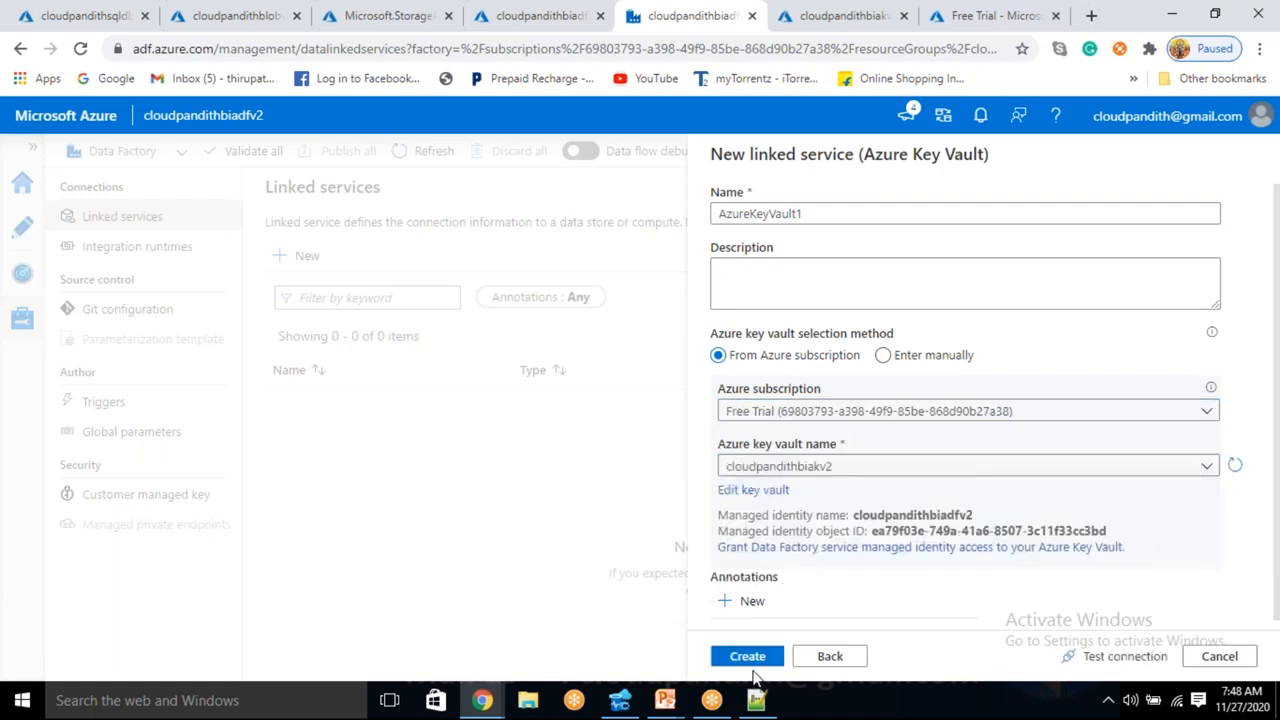
click(1119, 660)
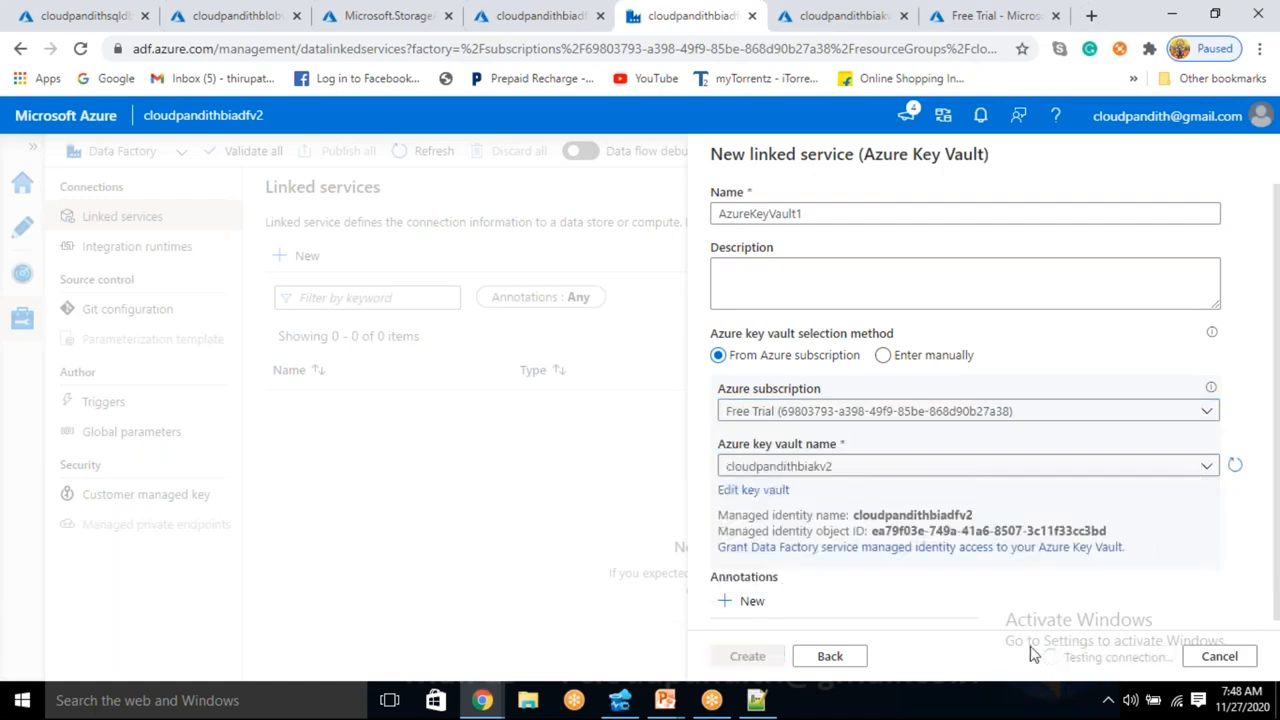
Create the Azure Key Vault linked service and publish it to the data factory
click(748, 657)
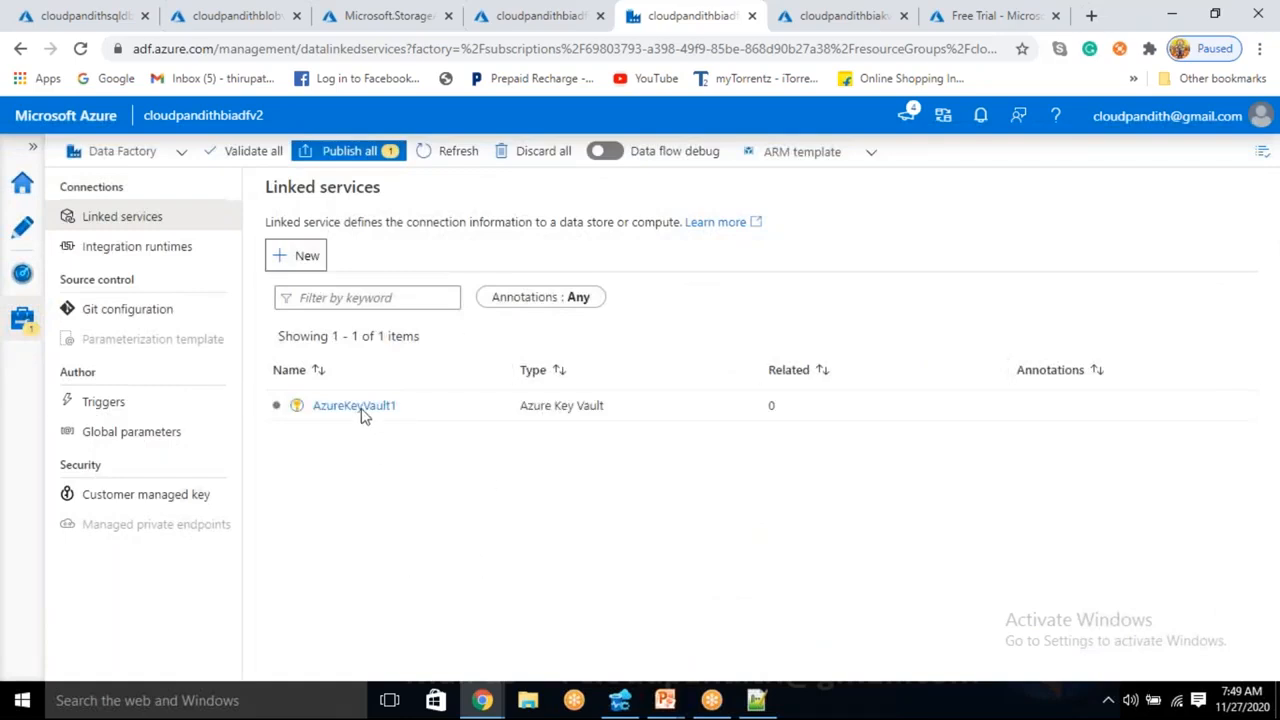
click(352, 151)
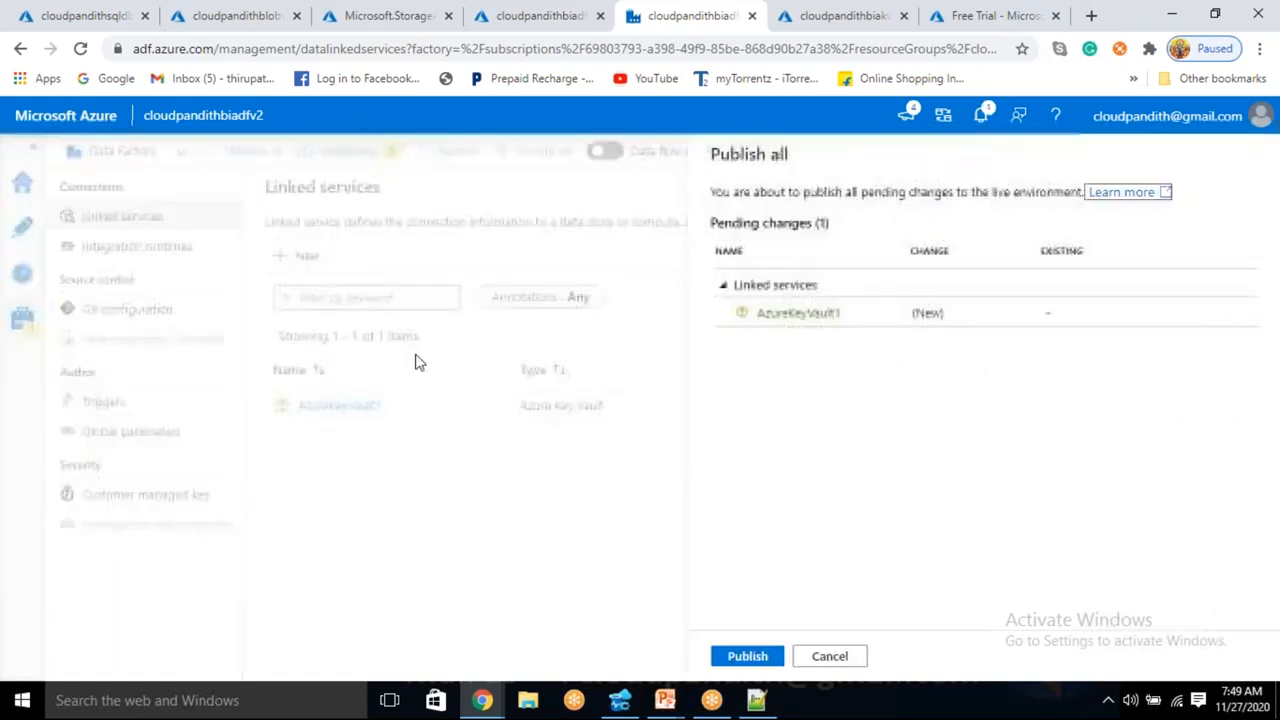
click(750, 657)
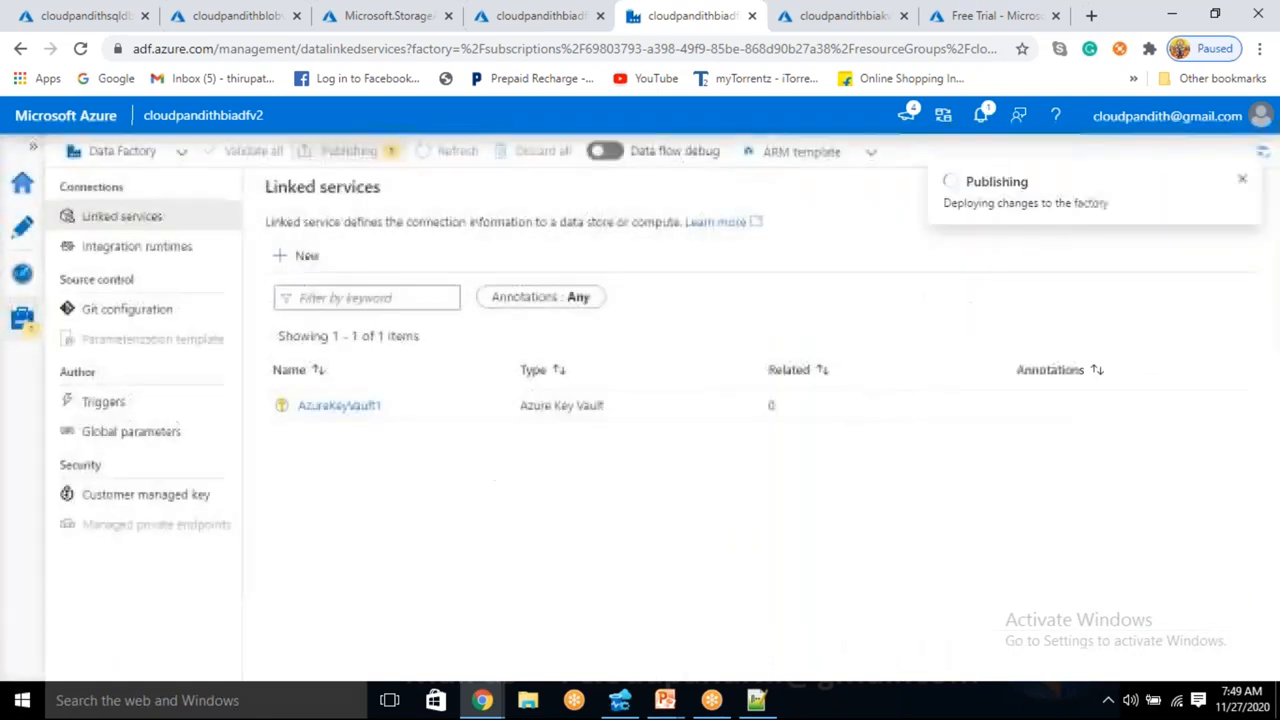
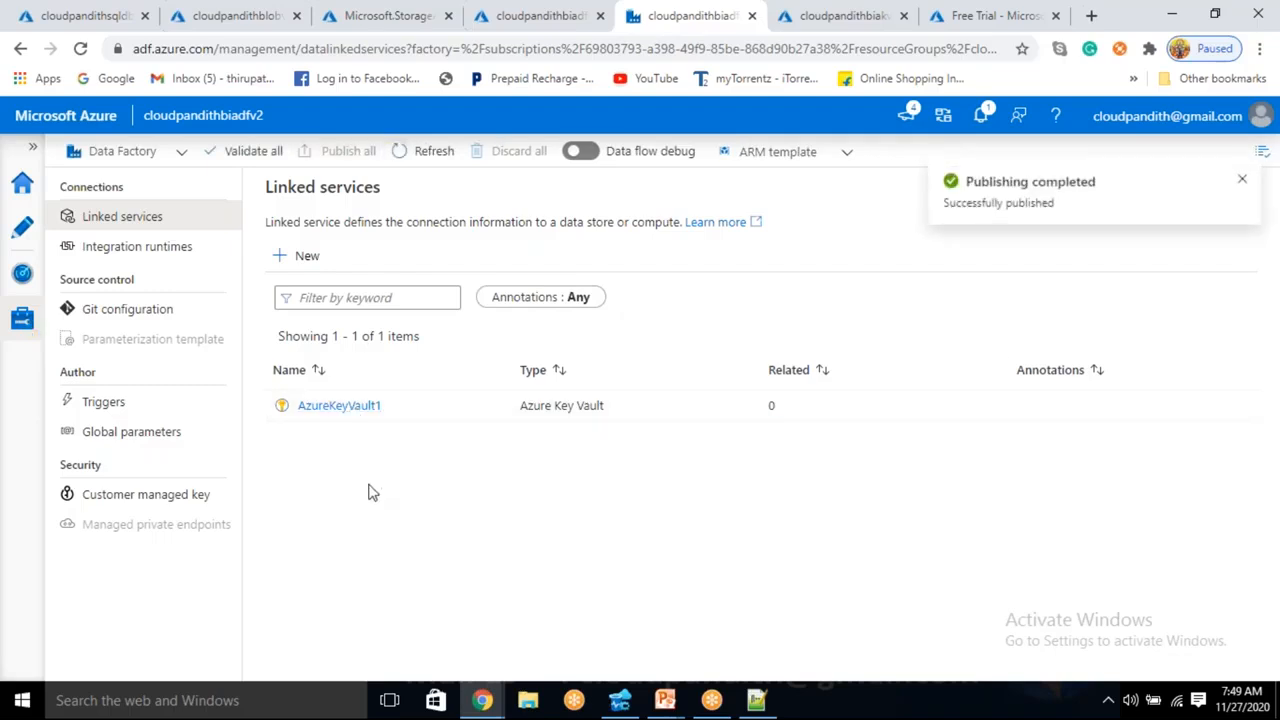
Start a new Azure Blob Storage linked service and name it LS_ABS
click(318, 270)
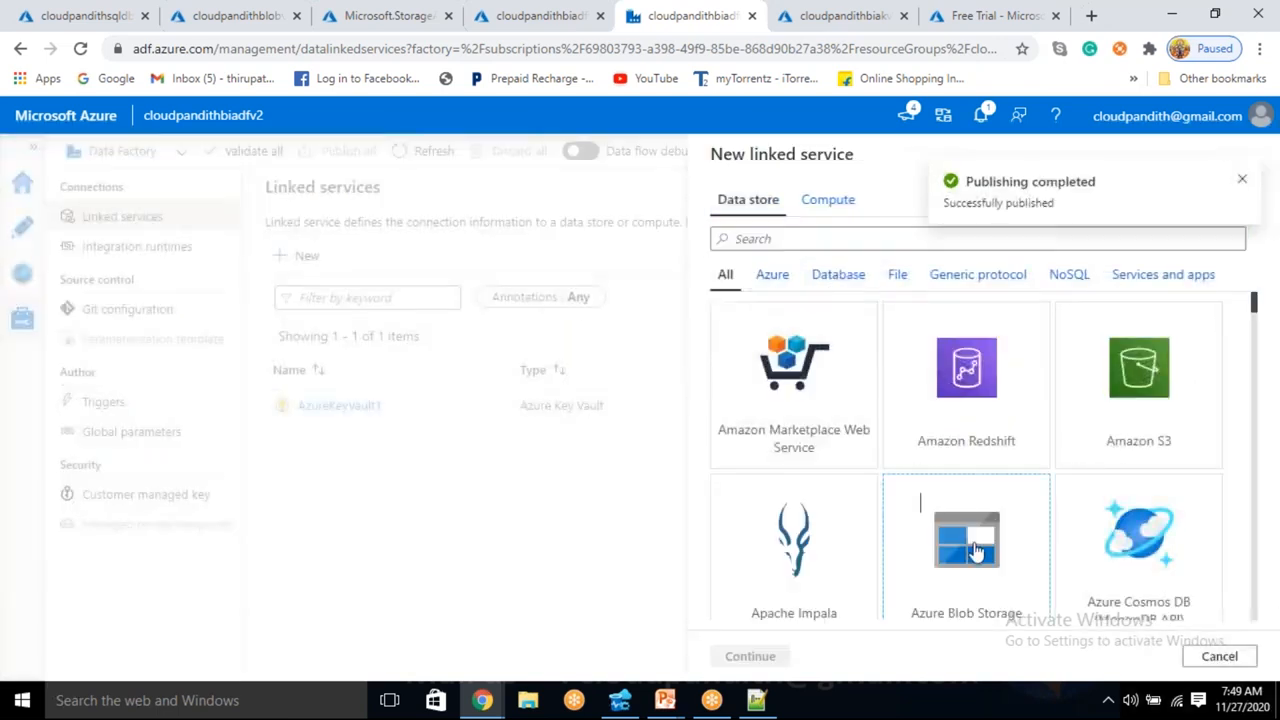
click(965, 545)
click(749, 656)
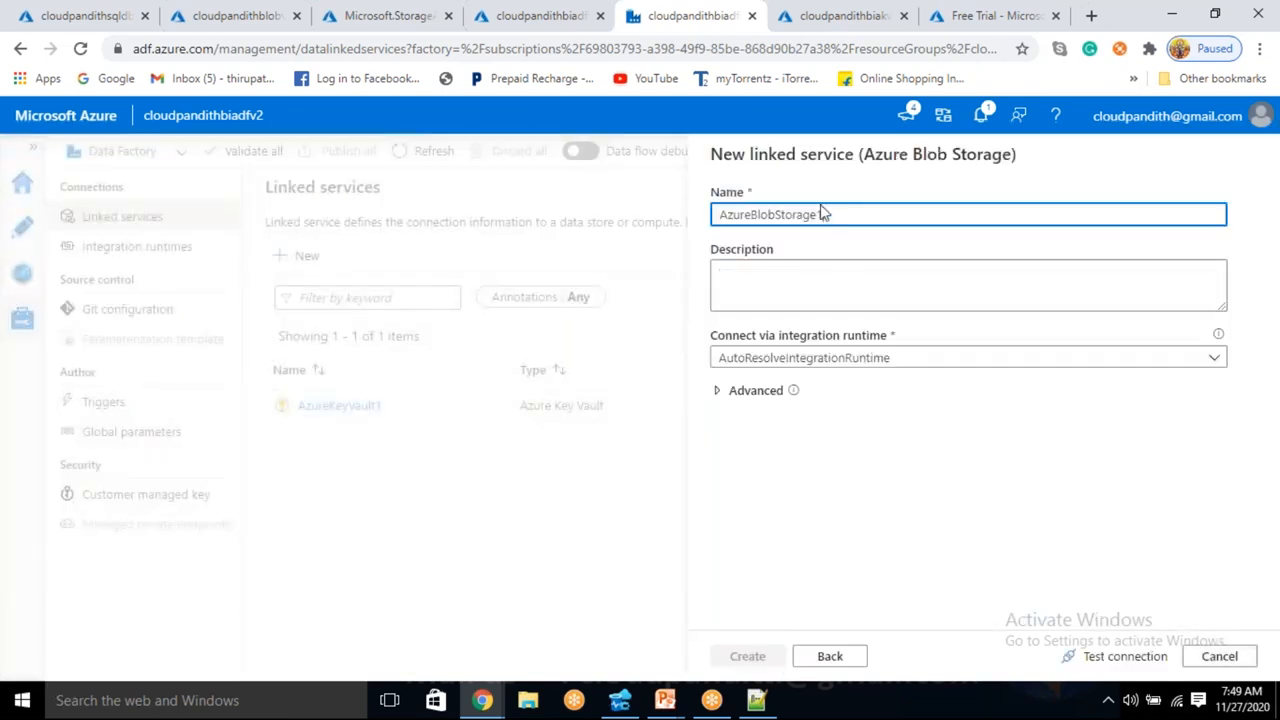
drag(838, 218, 618, 222)
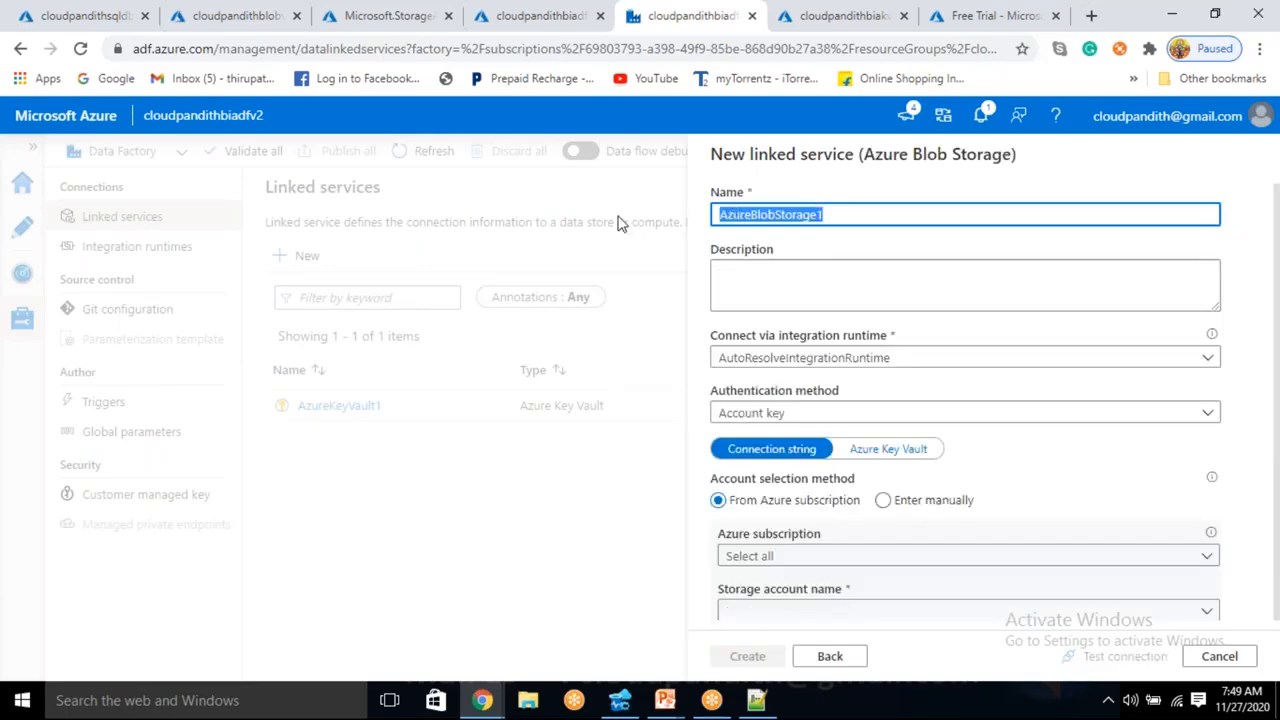
text(LS_ABS)
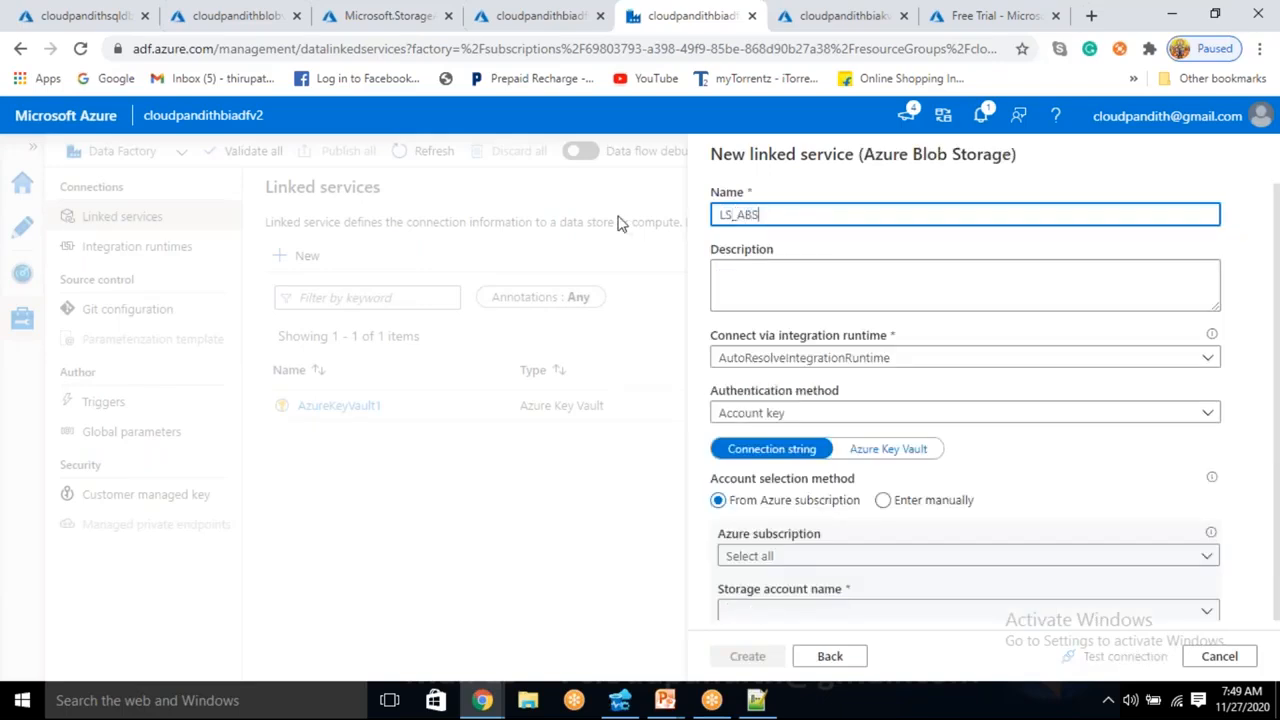
Keep Account key authentication, have LS_ABS take its credentials from Azure Key Vault, and choose AzureKeyVault1 as the AKV linked service
click(792, 418)
click(792, 418)
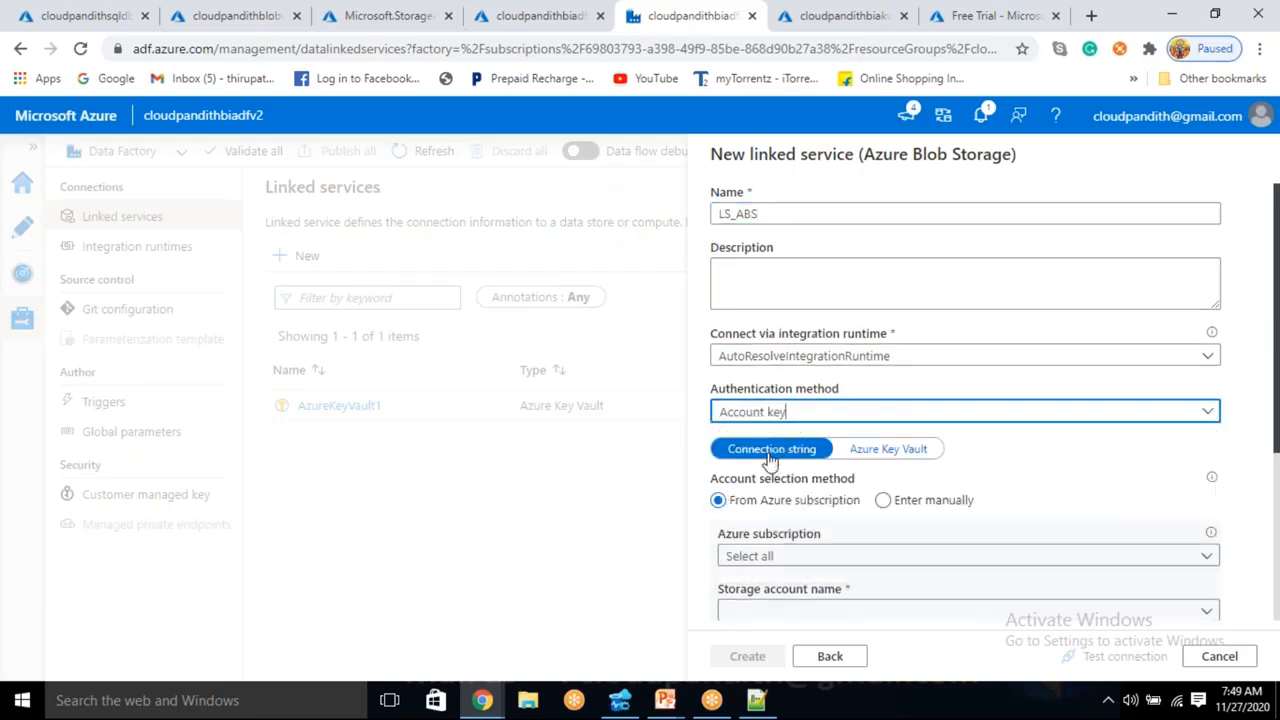
click(893, 449)
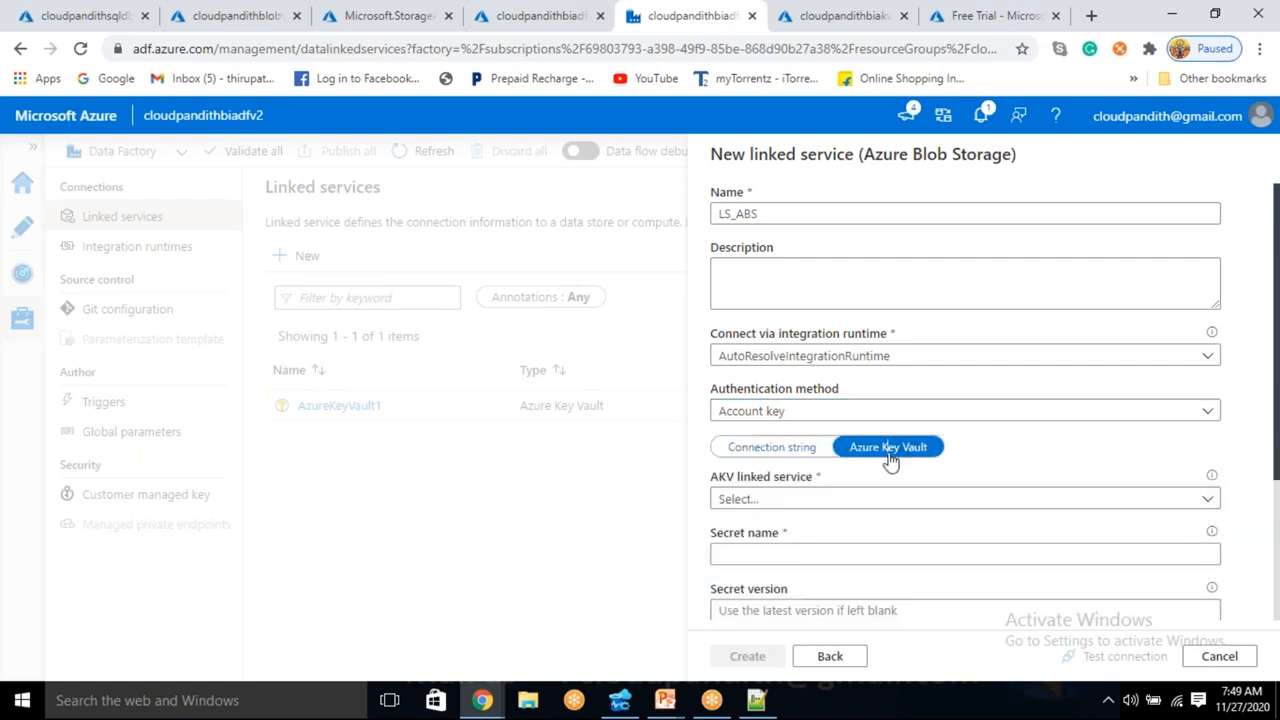
scroll(792, 330, down, 2)
click(792, 314)
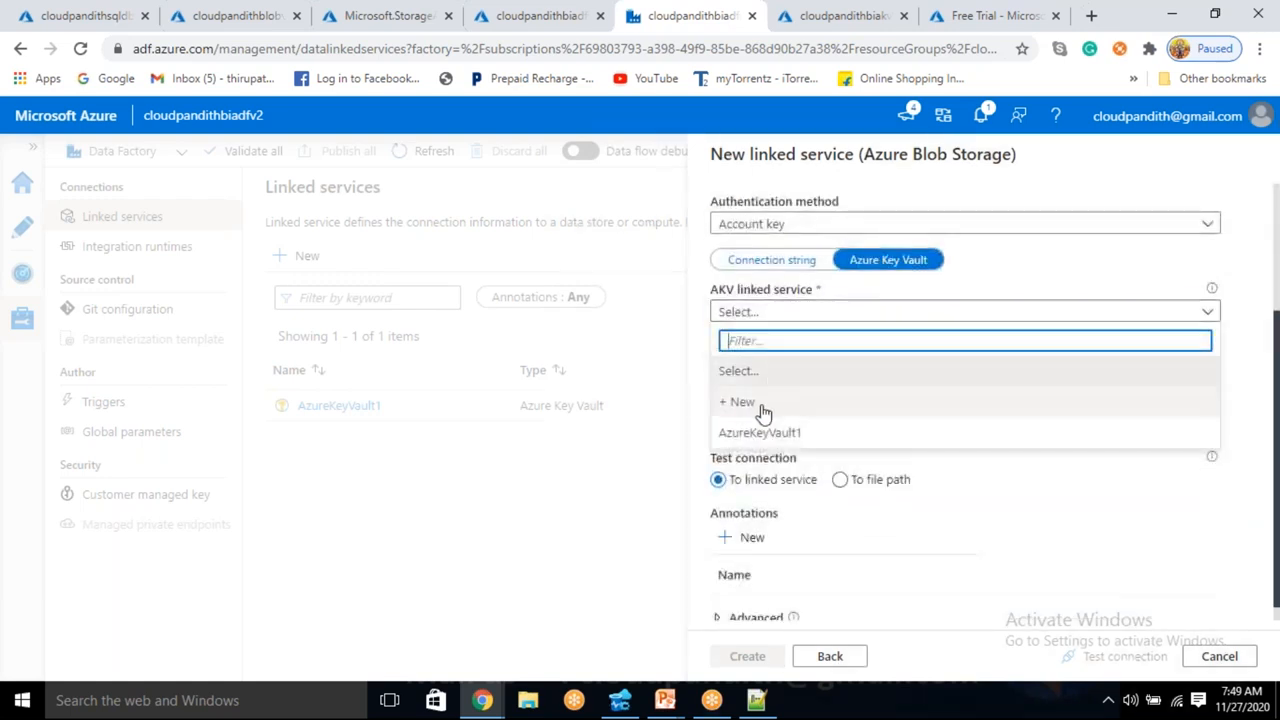
click(757, 433)
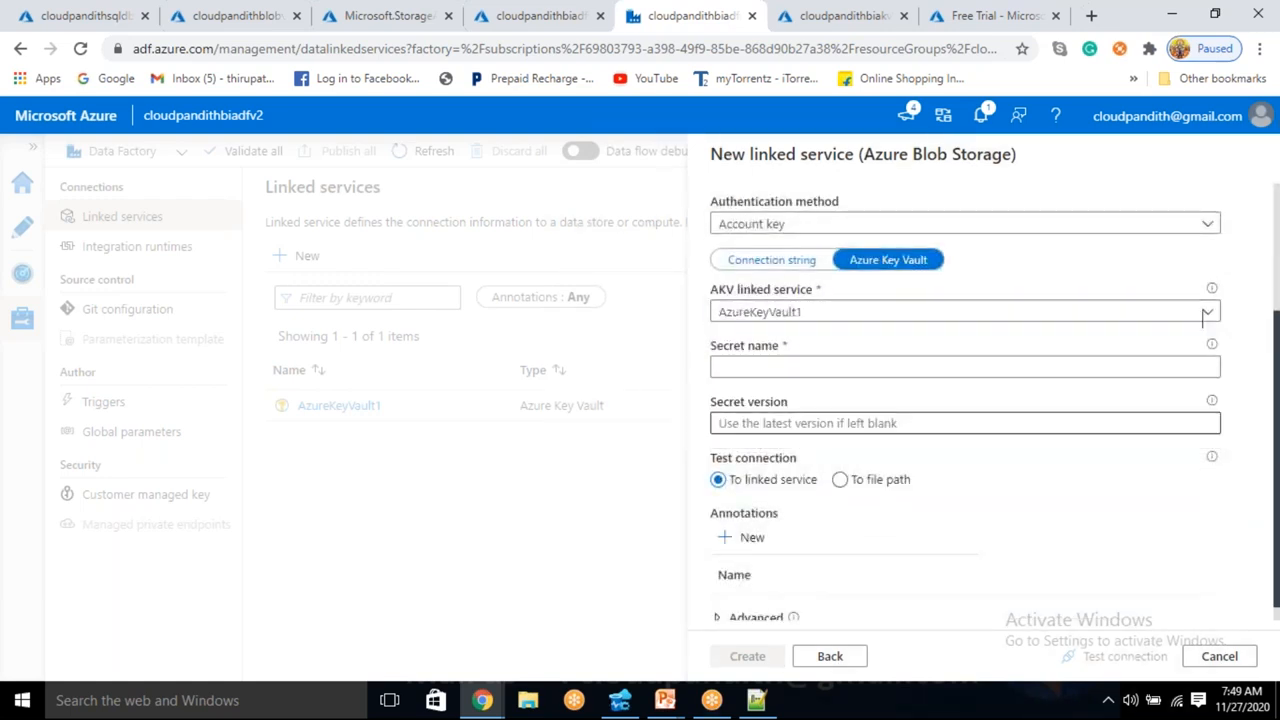
Set the secret name of LS_ABS to blobconnectionstring, copied from the key vault's secrets list, and create the linked service after testing its connection
click(766, 364)
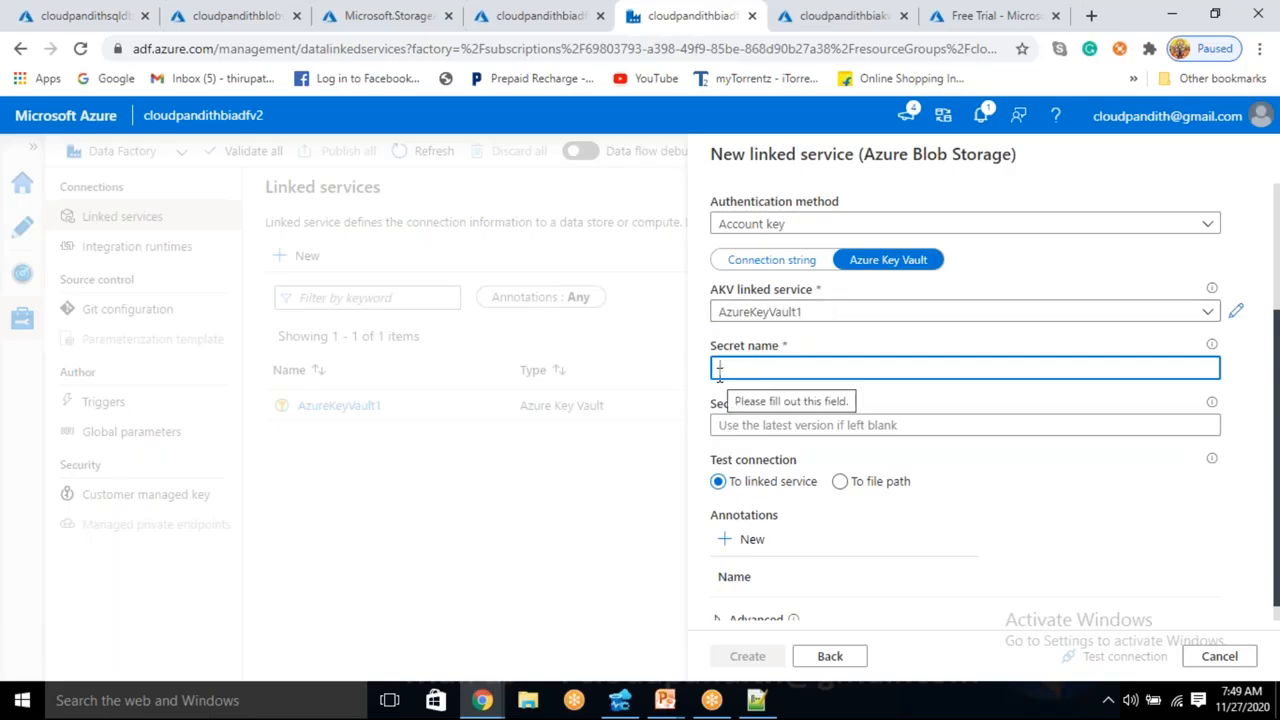
click(850, 15)
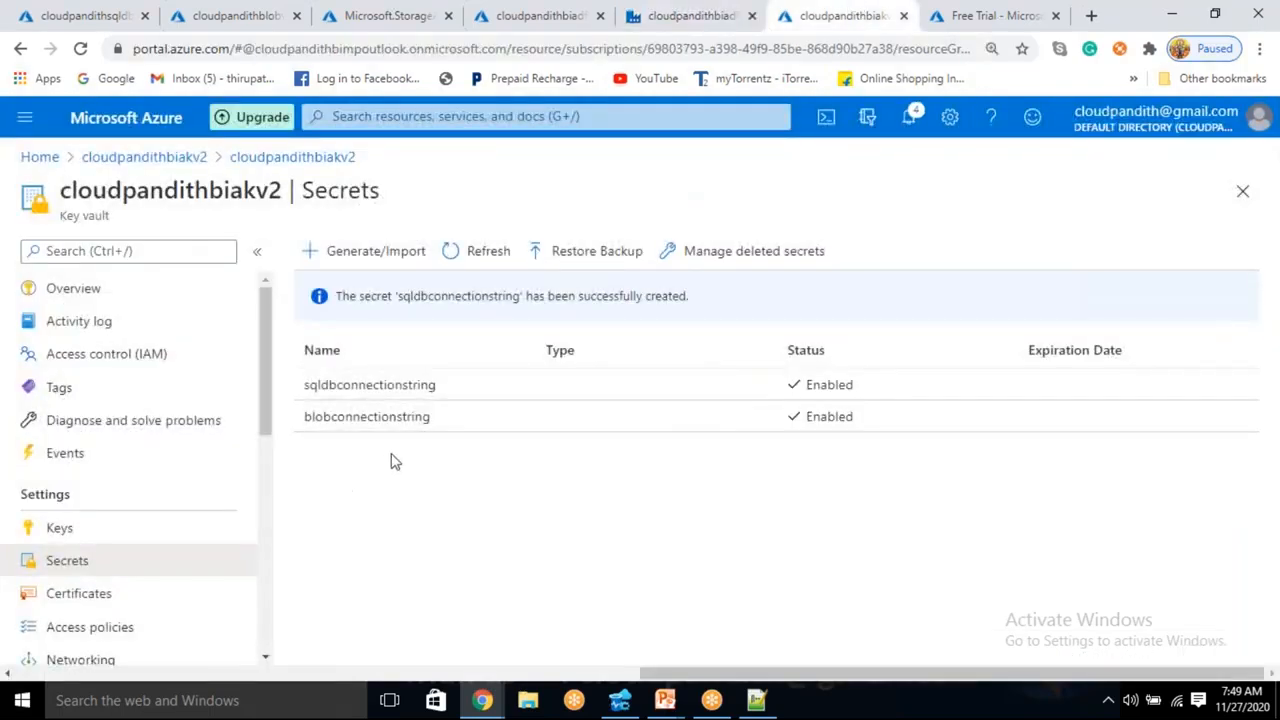
drag(446, 414, 300, 432)
key(ctrl+c)
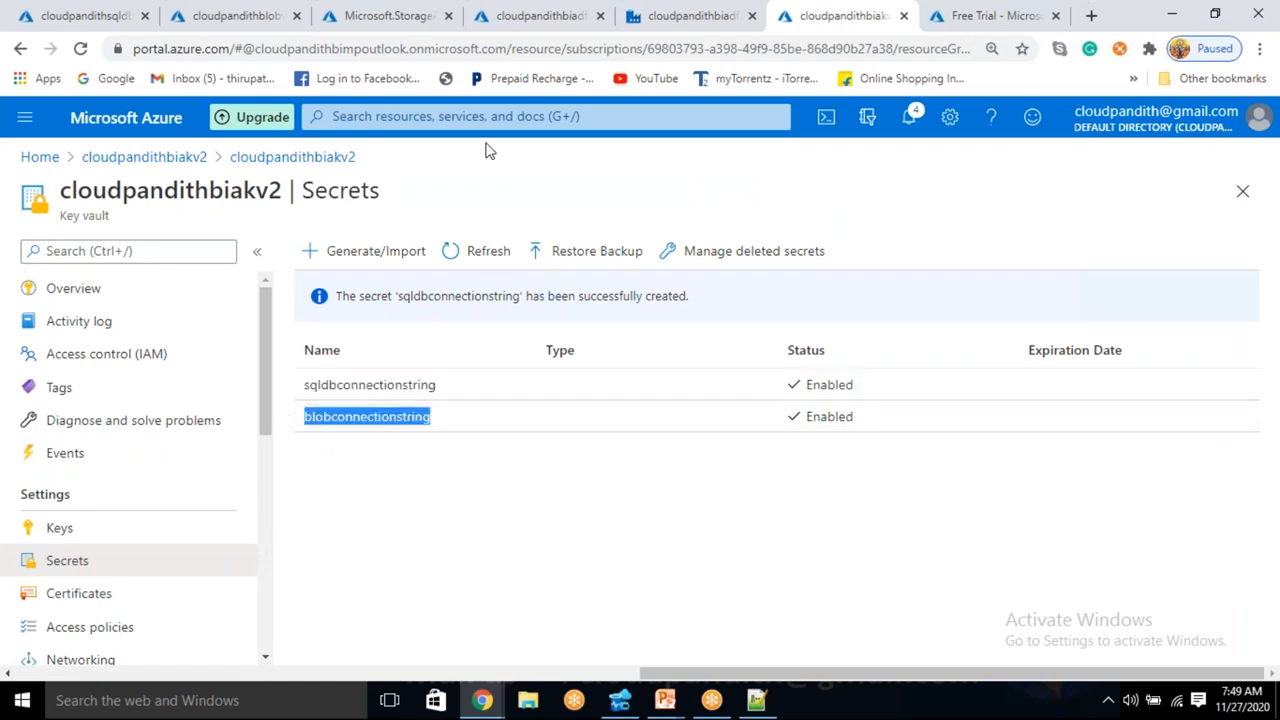
click(690, 15)
key(ctrl+v)
click(1116, 660)
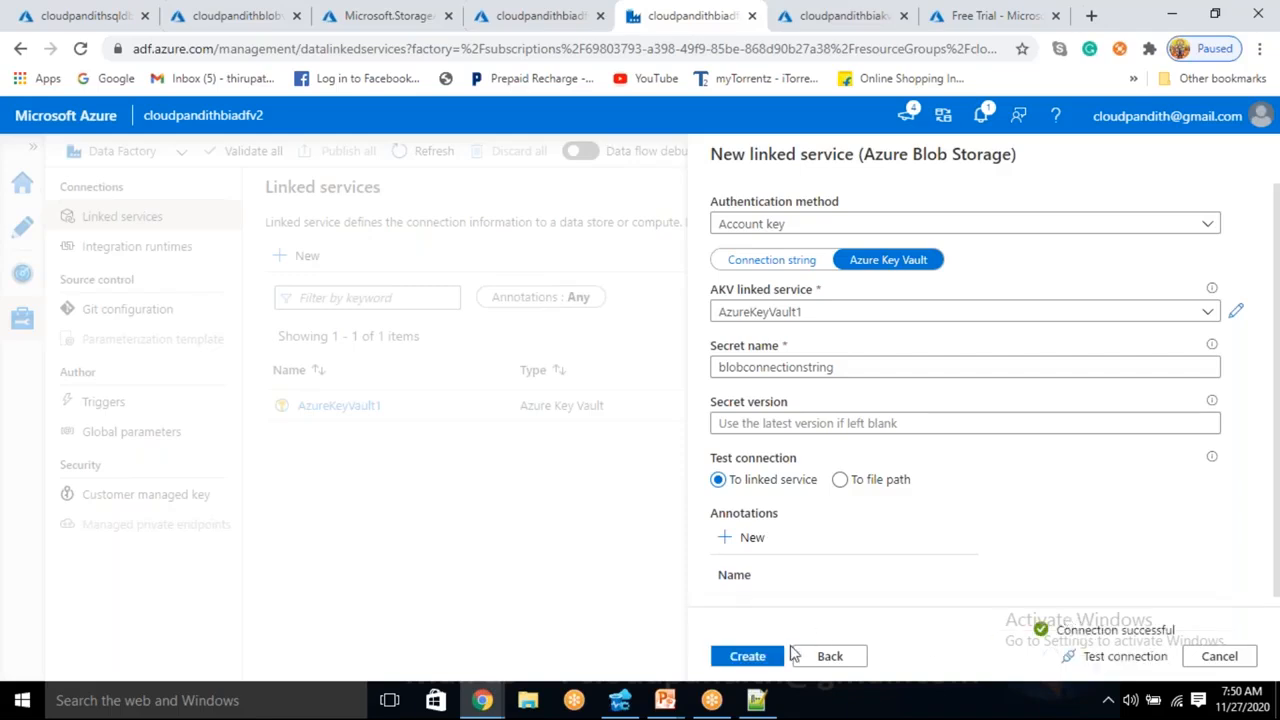
click(760, 662)
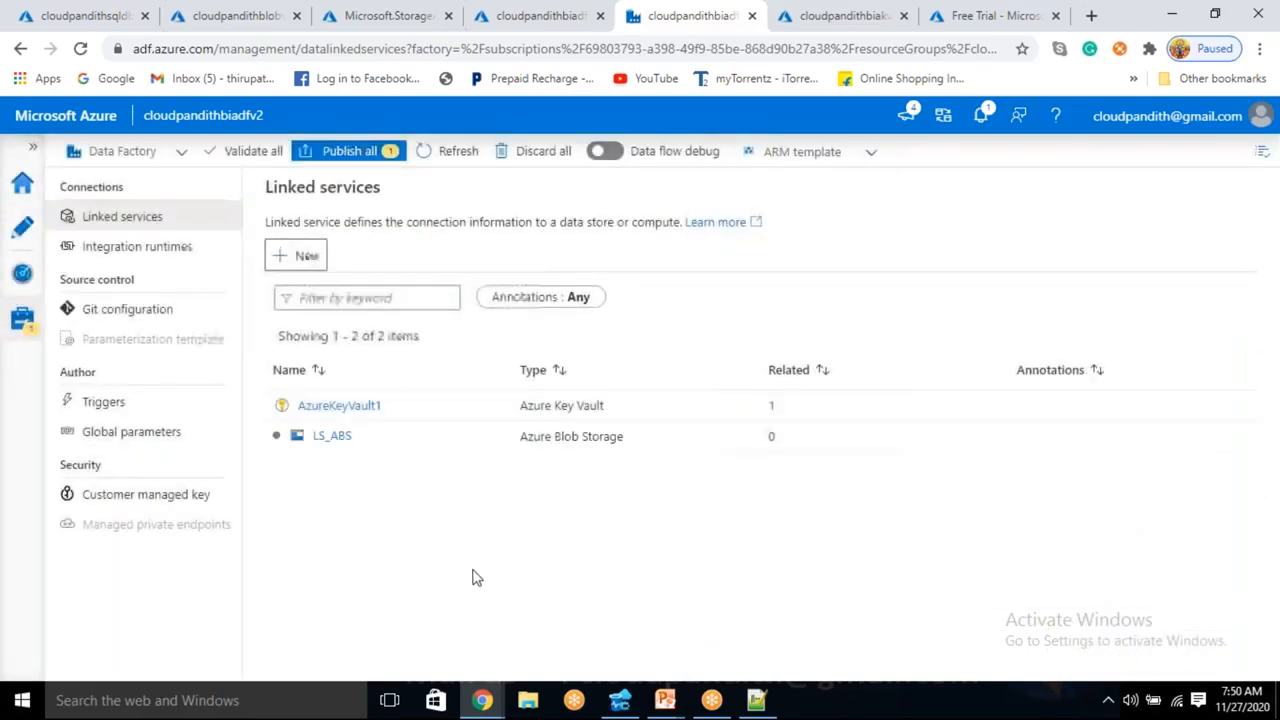
Start a new Azure SQL Database linked service and name it LS_ASDB
click(306, 257)
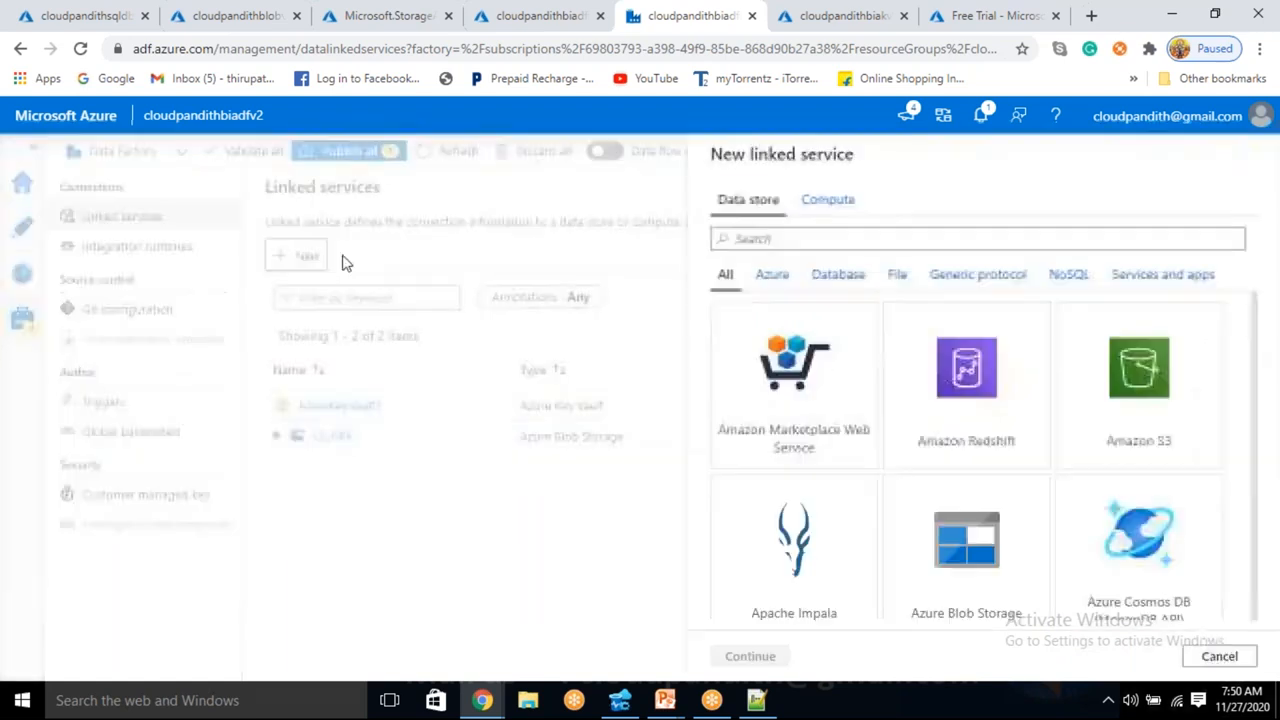
text(SQL DATA)
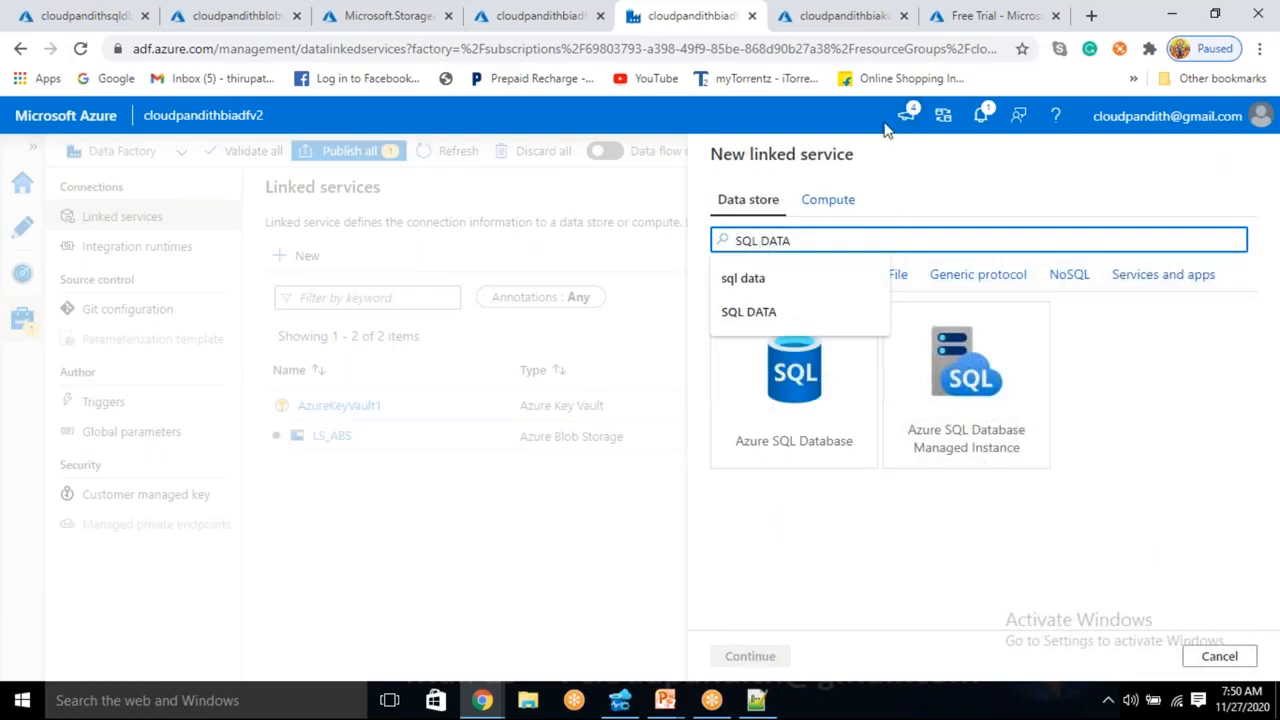
click(789, 422)
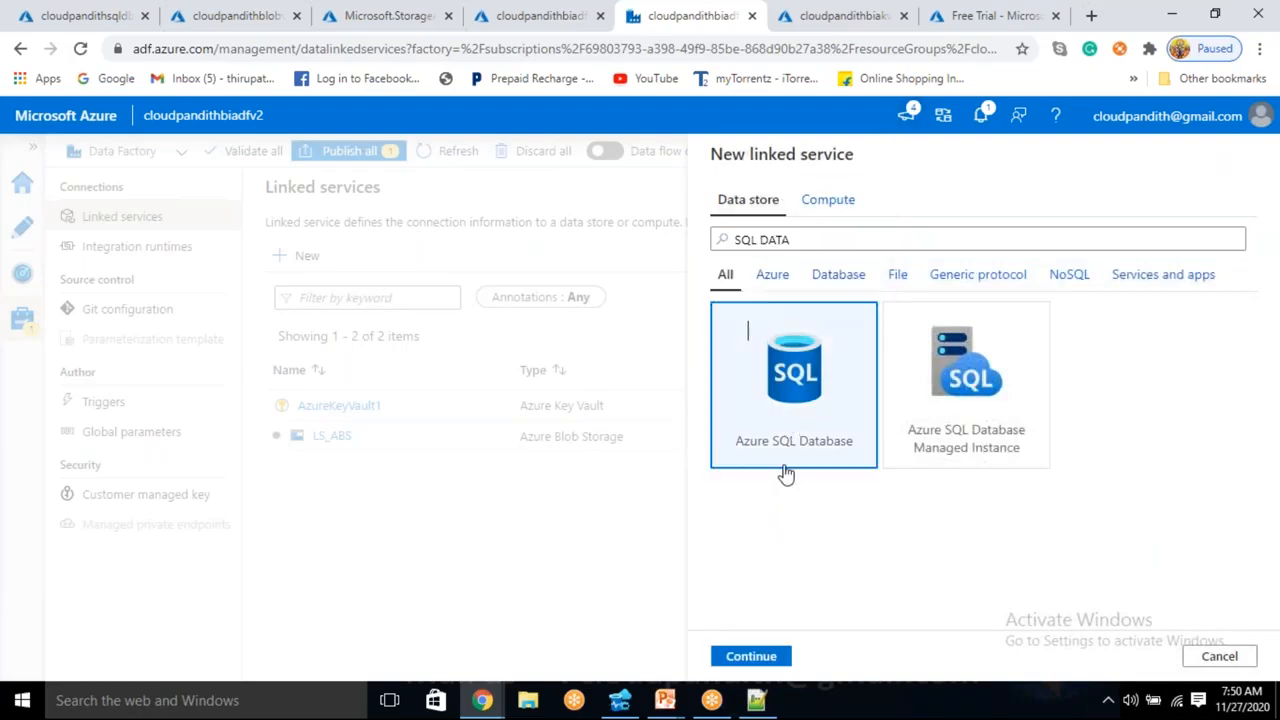
click(751, 657)
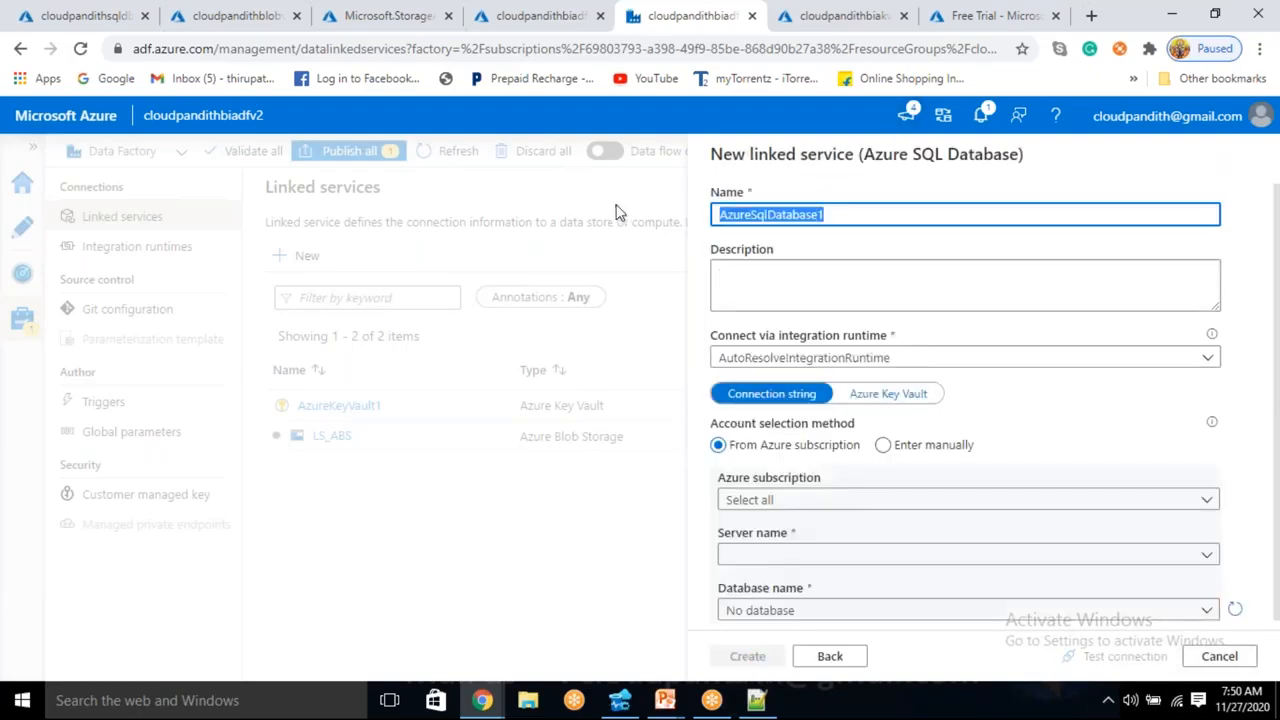
key(BackSpace)
text(()
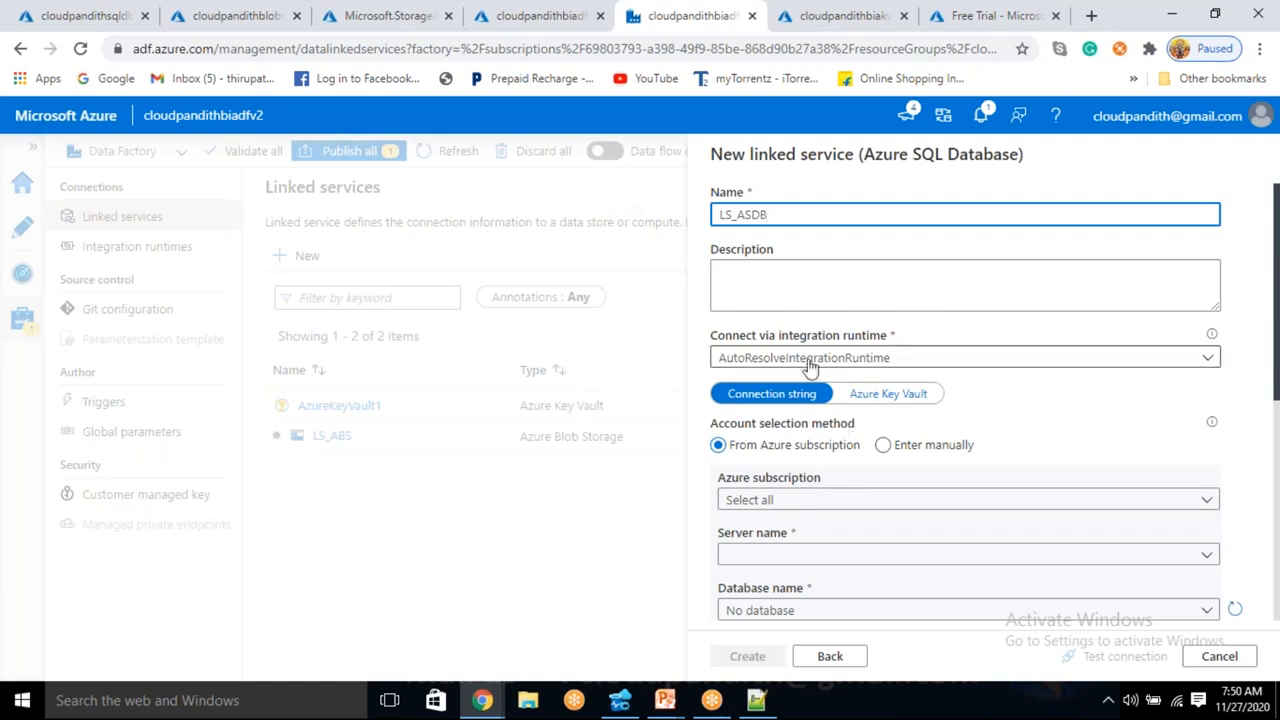
Have LS_ASDB take its credentials from Azure Key Vault, using AzureKeyVault1 as the AKV linked service
scroll(810, 372, down, 1)
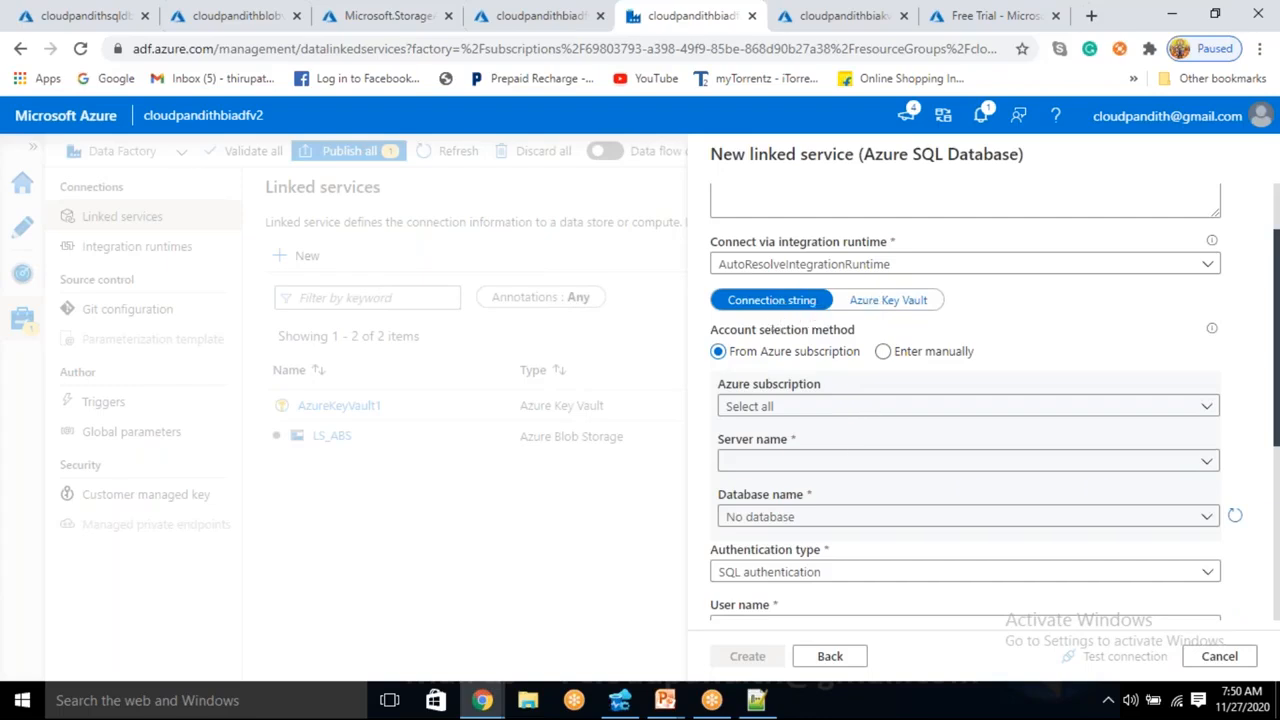
click(905, 300)
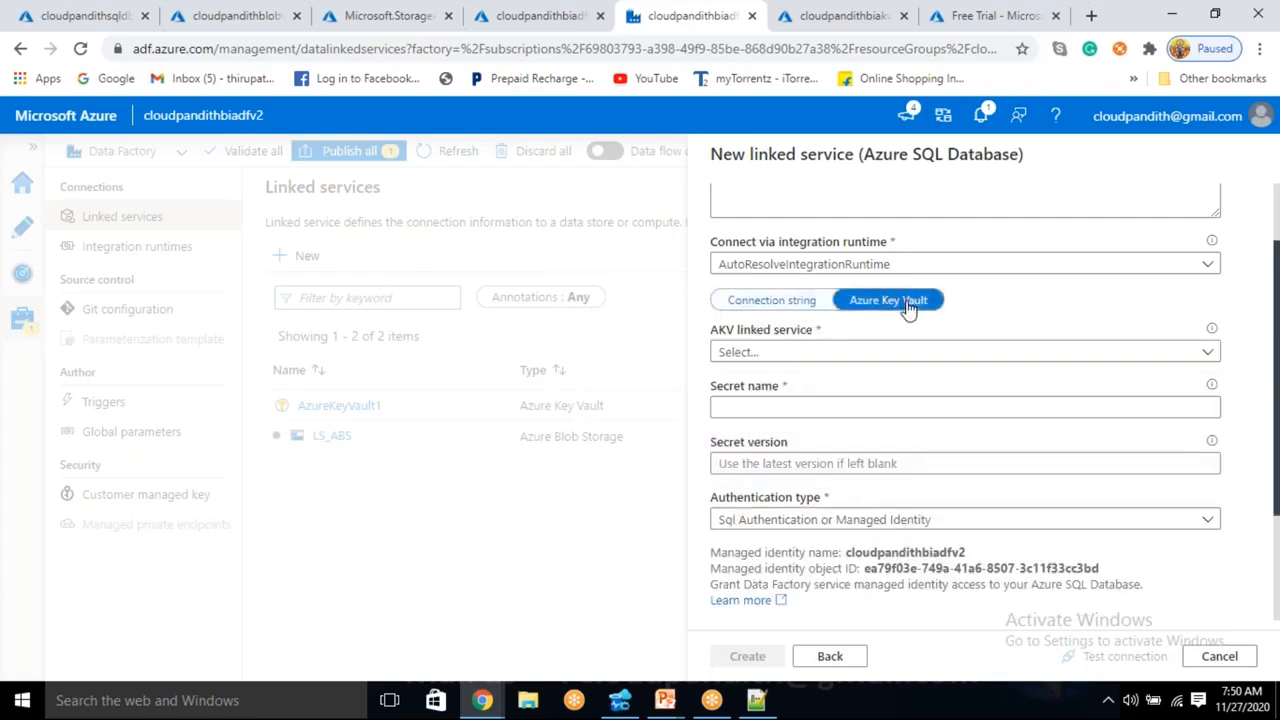
click(816, 358)
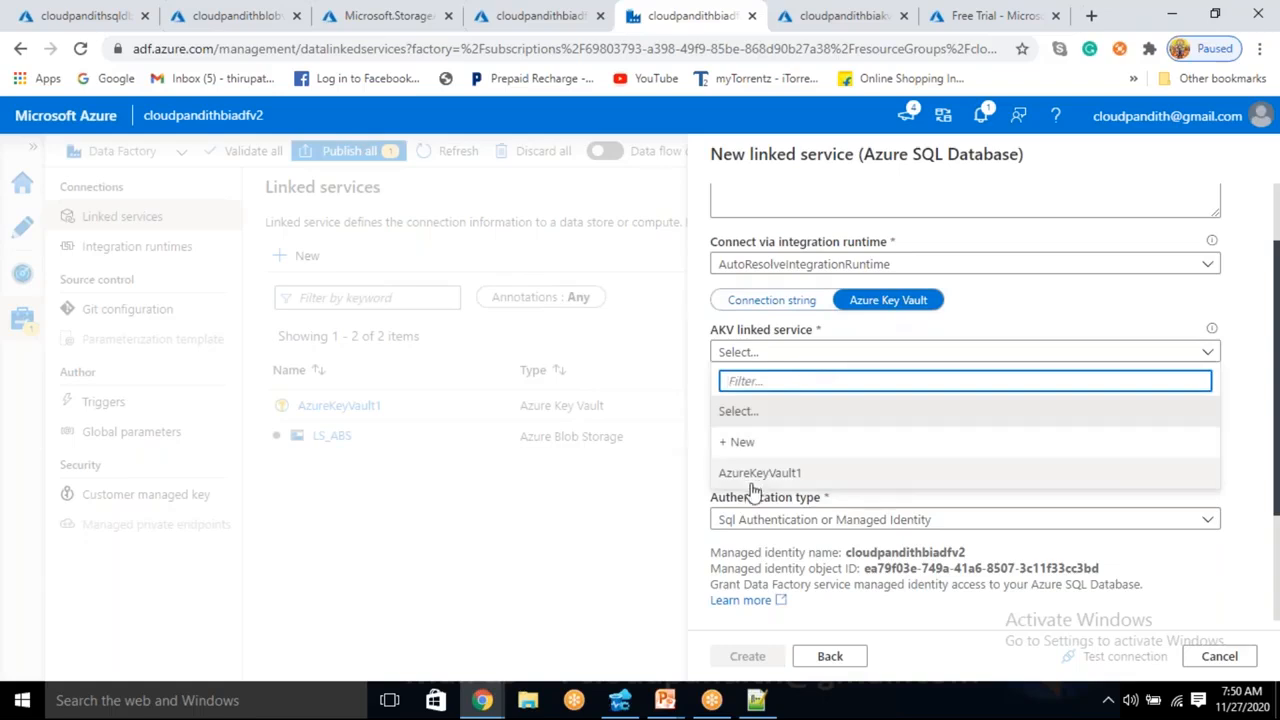
click(762, 471)
Set the secret name of LS_ASDB to sqldbconnectionstring, copied from the key vault's secrets list, and create the linked service after testing its connection
click(752, 410)
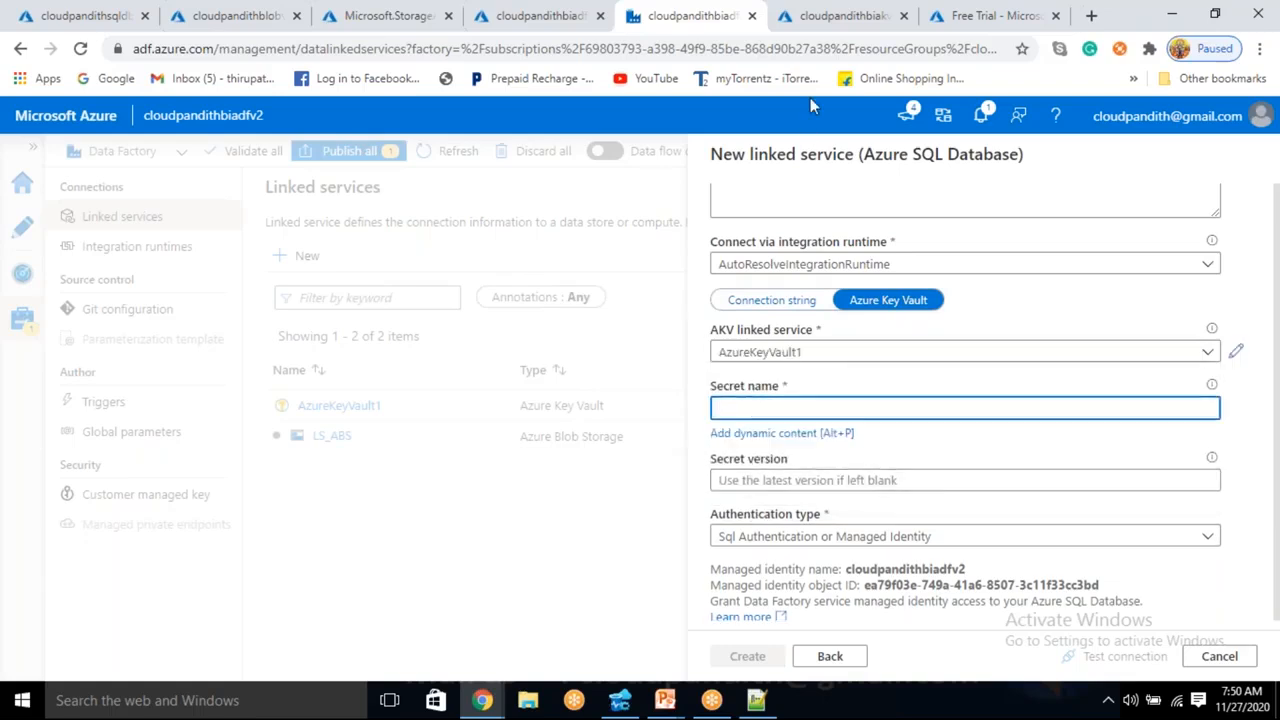
click(845, 15)
click(408, 437)
double_click(406, 388)
key(ctrl+c)
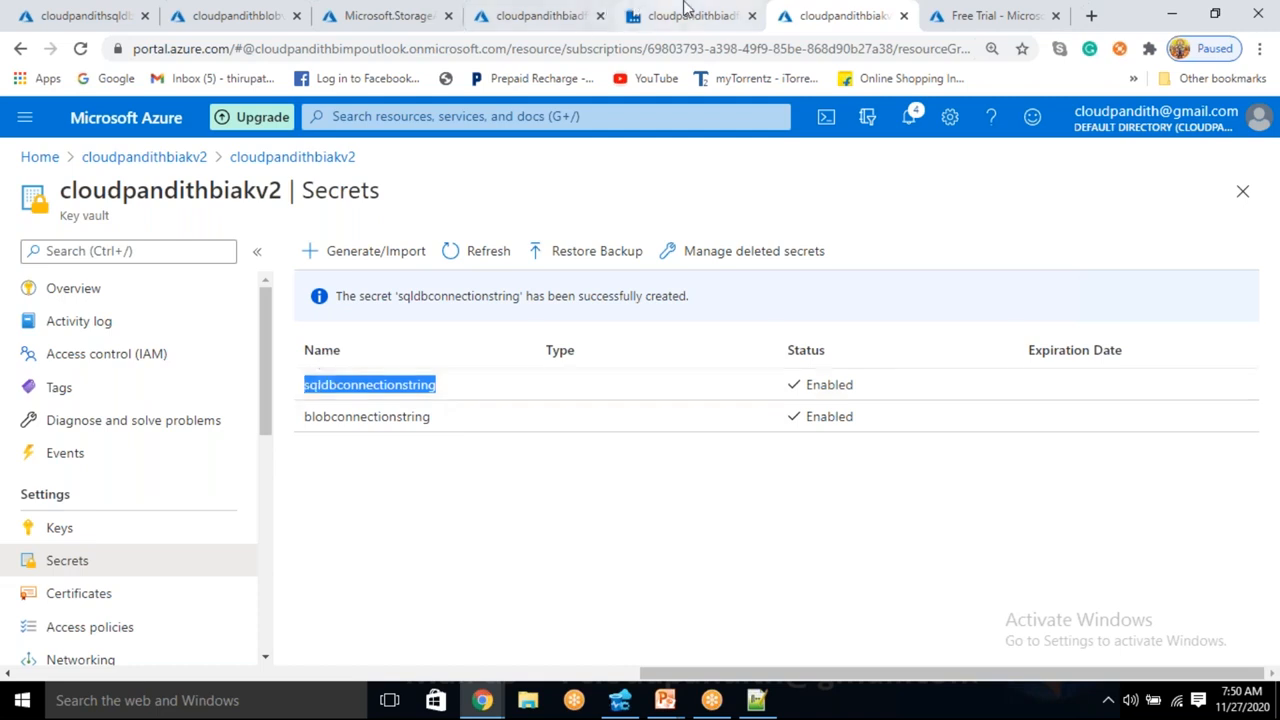
click(688, 14)
key(ctrl+v)
click(1100, 659)
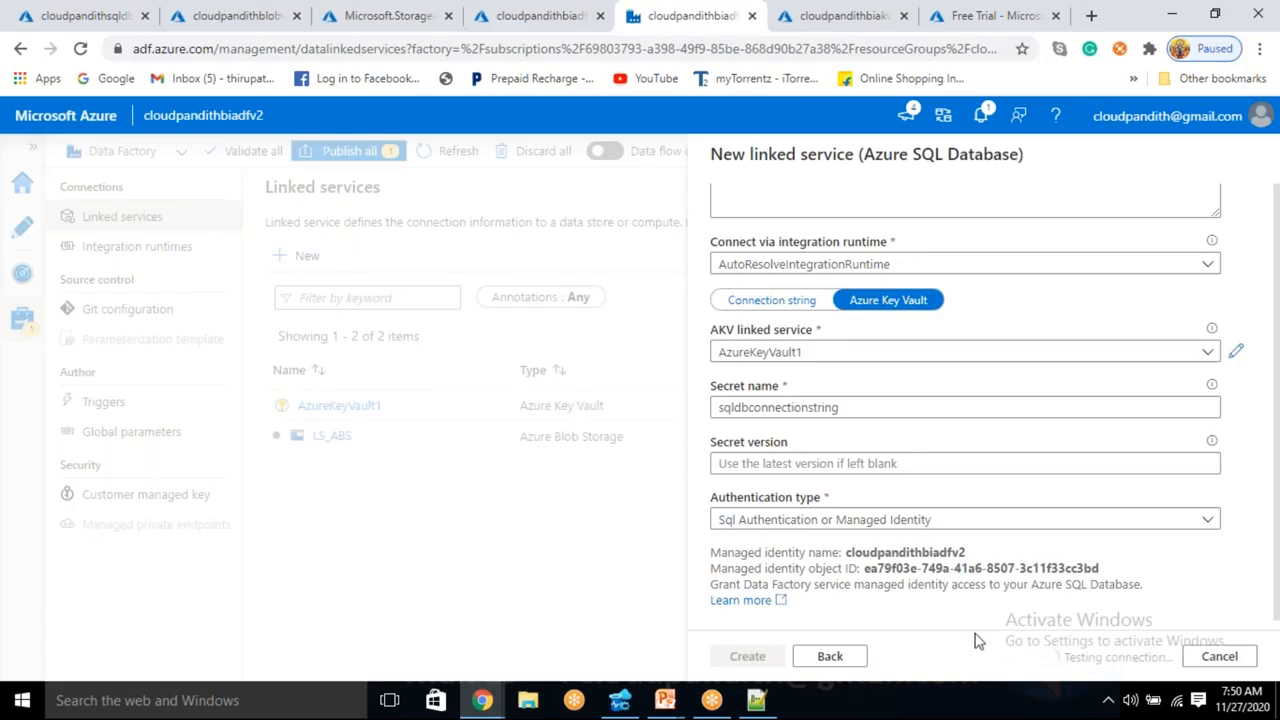
click(747, 656)
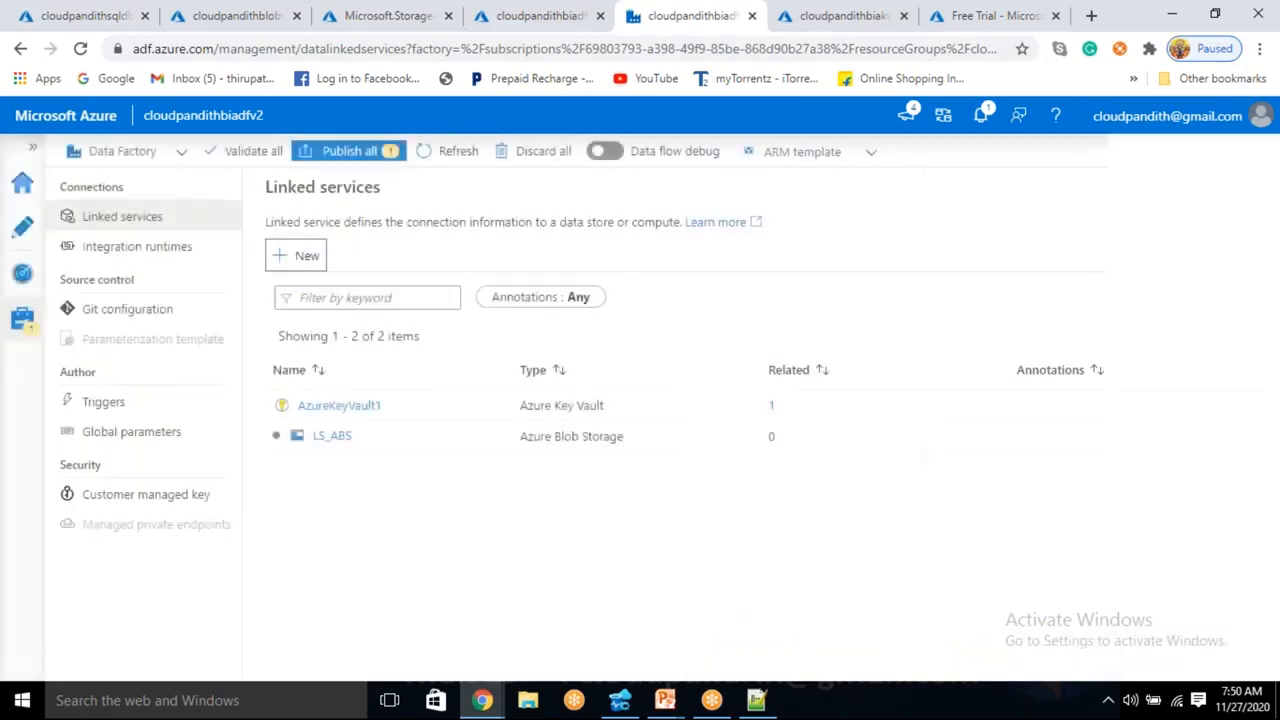
Create a new empty pipeline in the data factory's authoring area
click(25, 228)
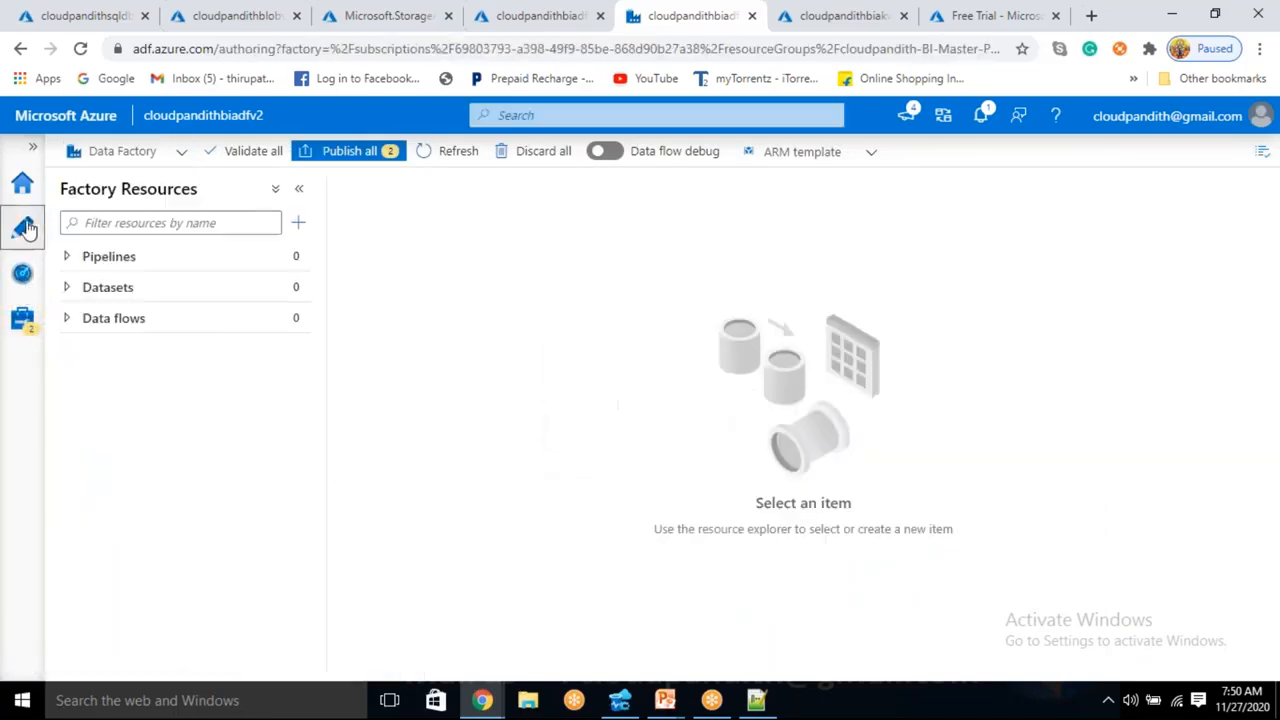
click(298, 225)
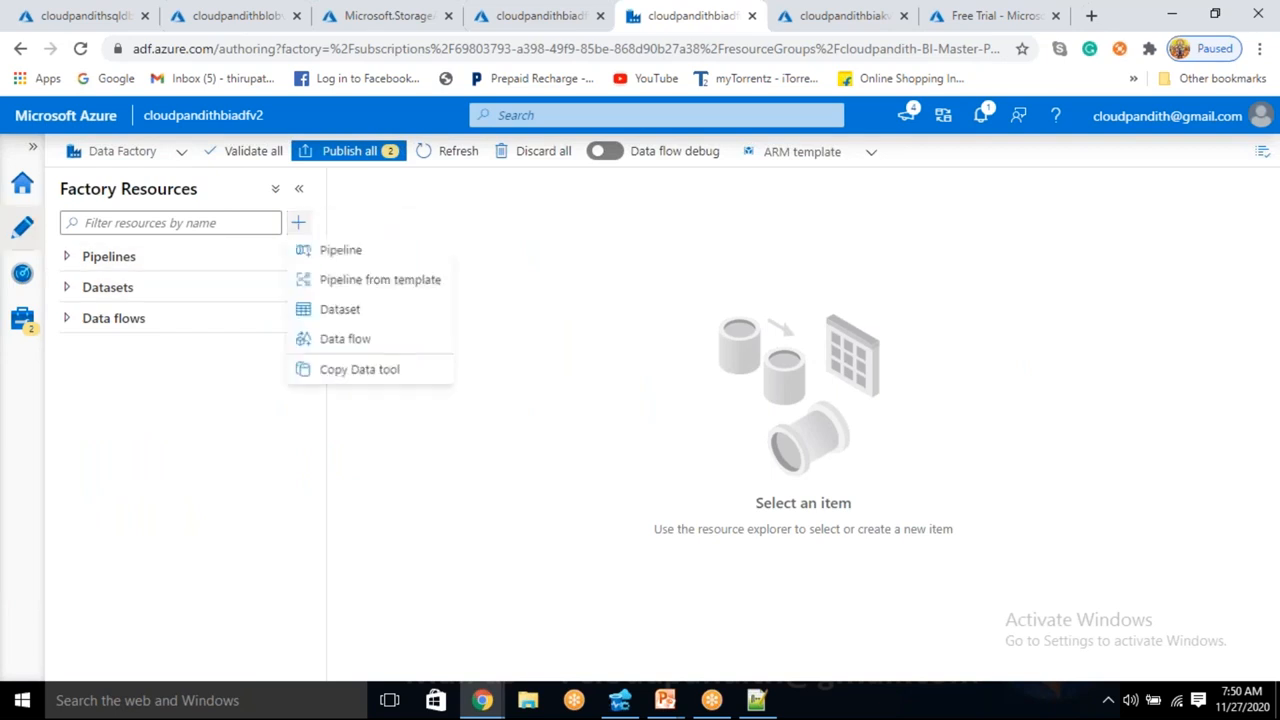
click(340, 250)
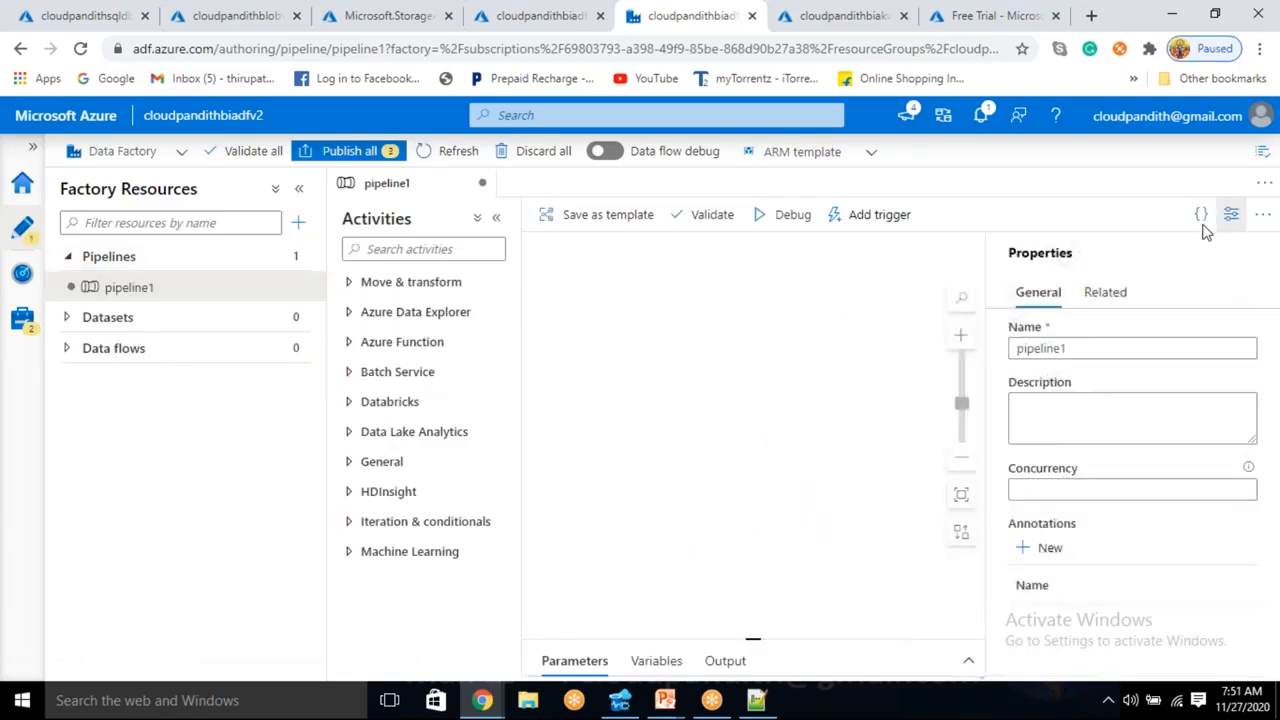
click(920, 353)
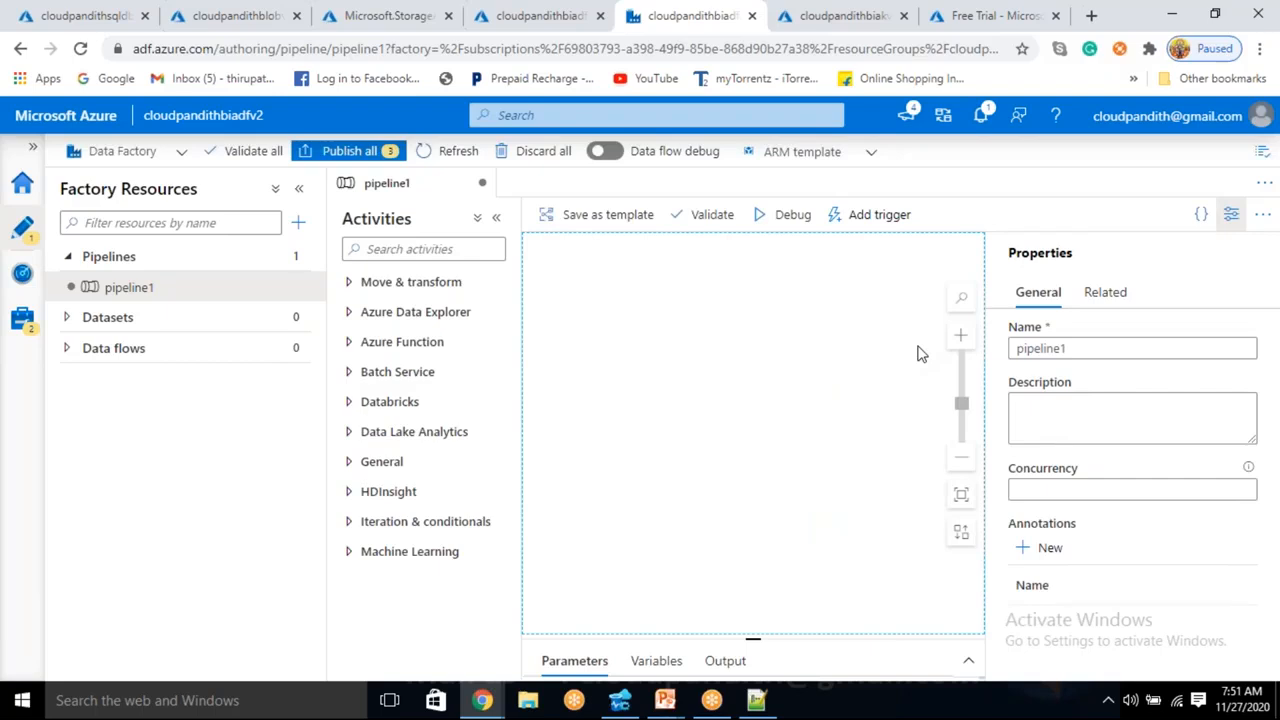
Name the new pipeline PL_Data_SqlDB_Blob in its properties
click(1076, 349)
double_click(1076, 349)
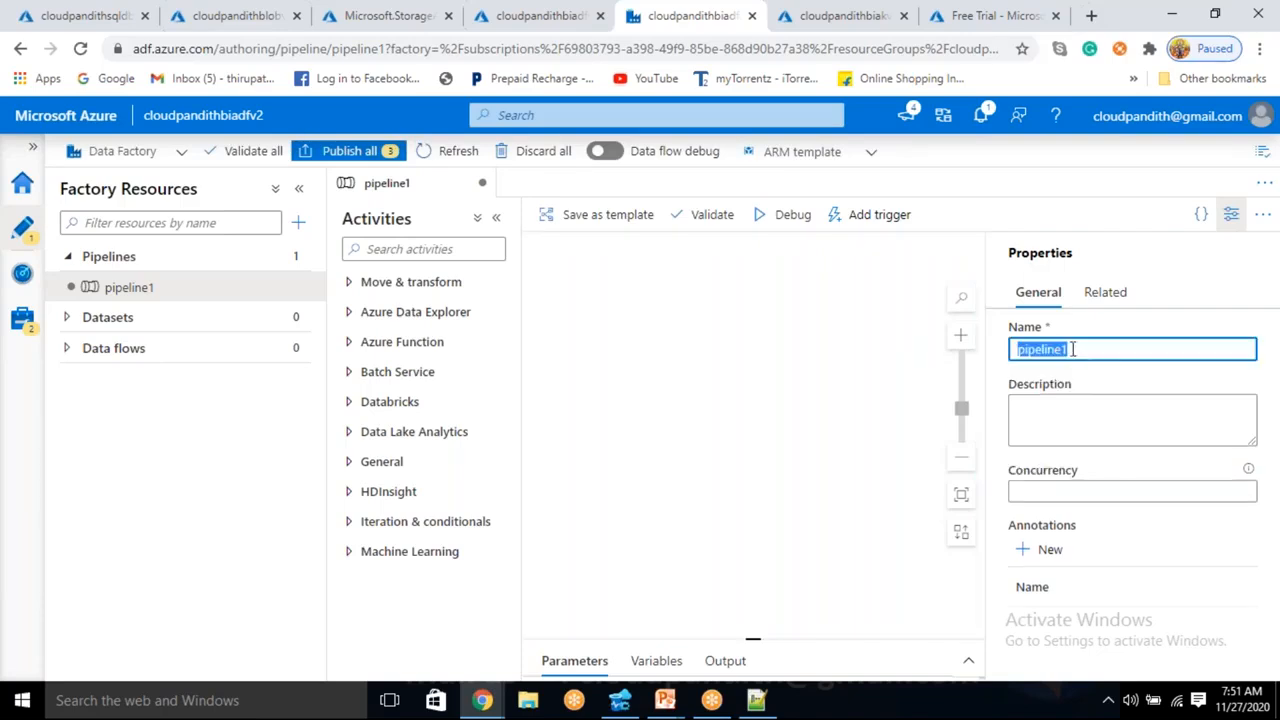
key(BackSpace)
key(BackSpace)
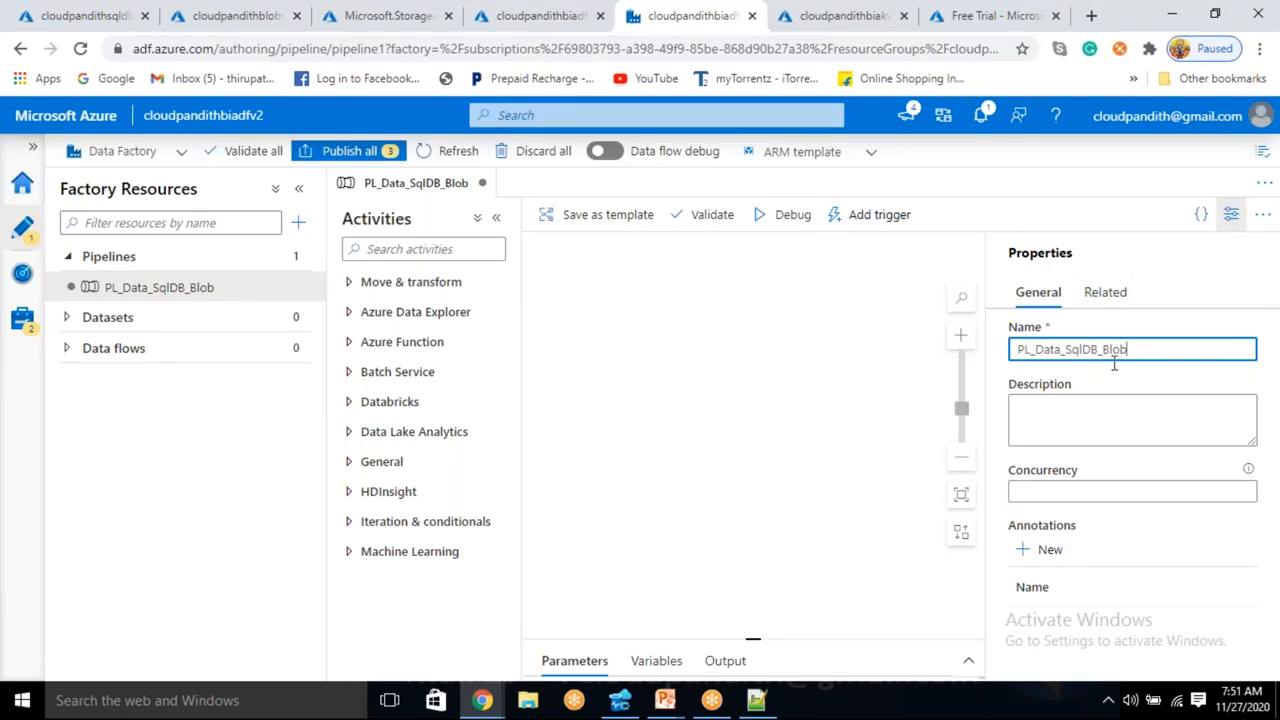
Rename the pipeline to PL_Data_Blob_SQLDB and hide its properties
click(1103, 350)
key(BackSpace)
key(BackSpace)
key(BackSpace)
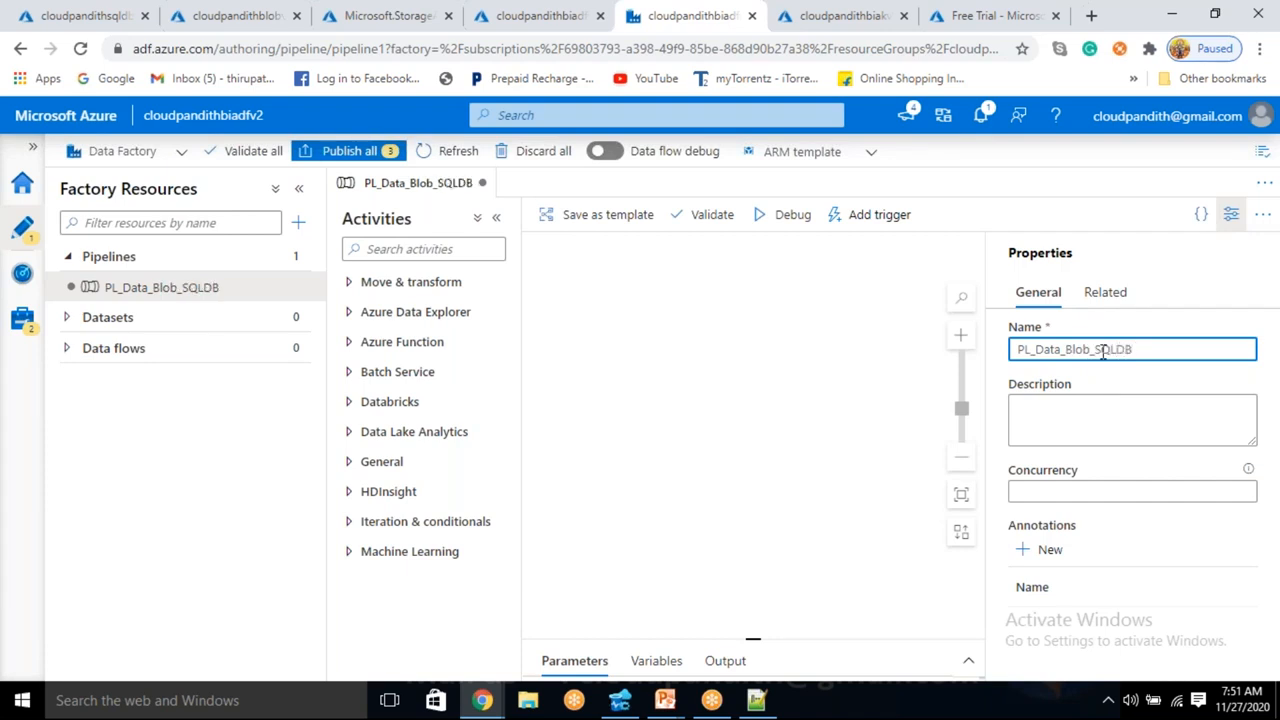
click(925, 368)
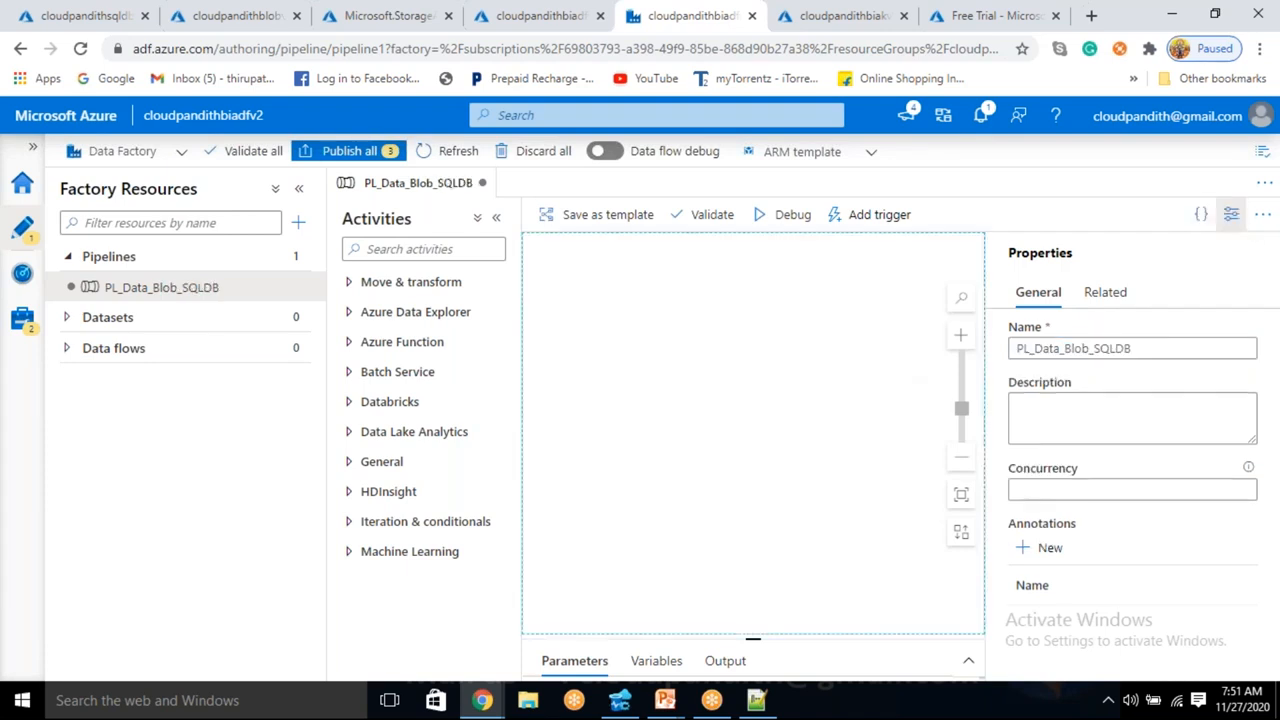
click(1230, 214)
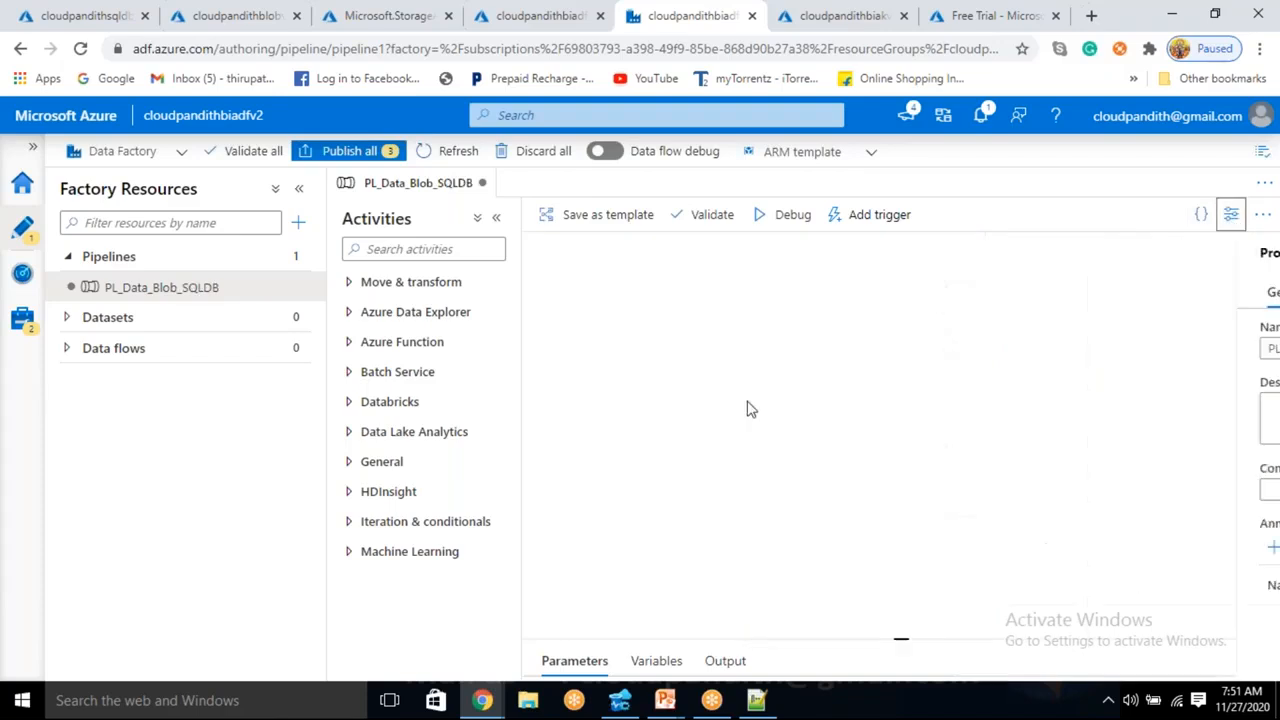
Add a Copy data activity to the PL_Data_Blob_SQLDB pipeline and open its source settings
click(390, 282)
drag(392, 316, 848, 340)
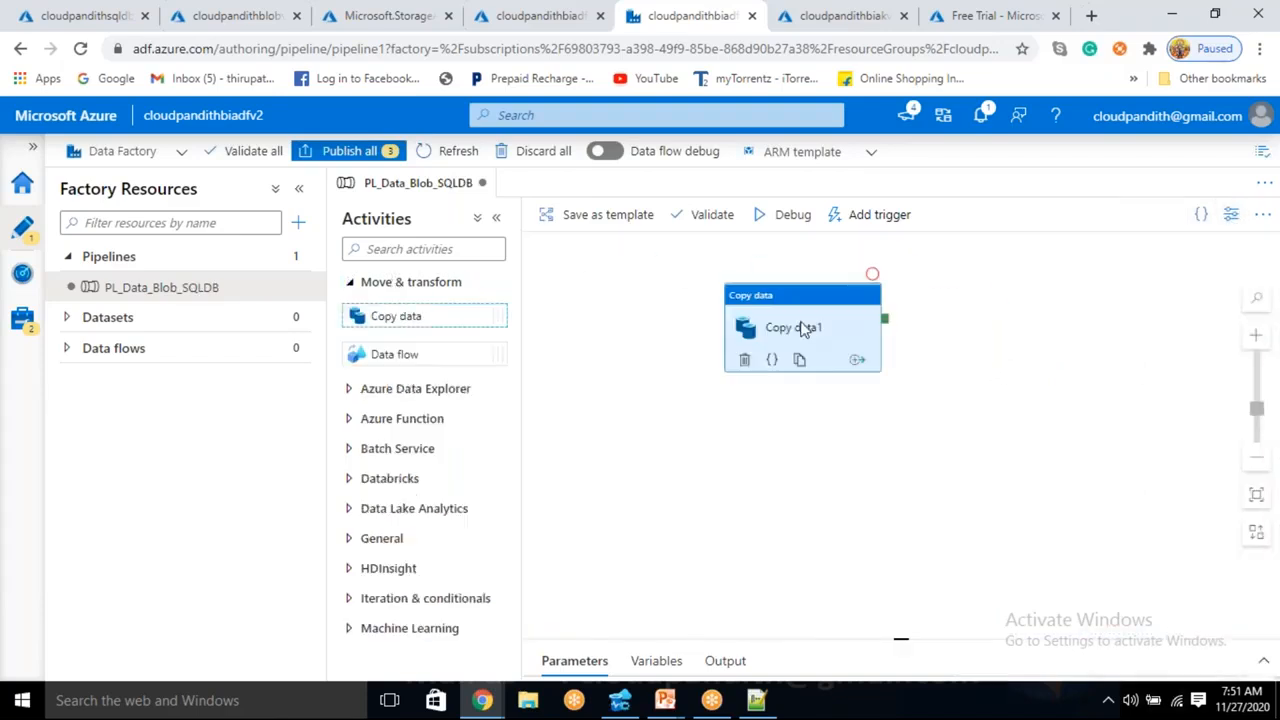
click(803, 322)
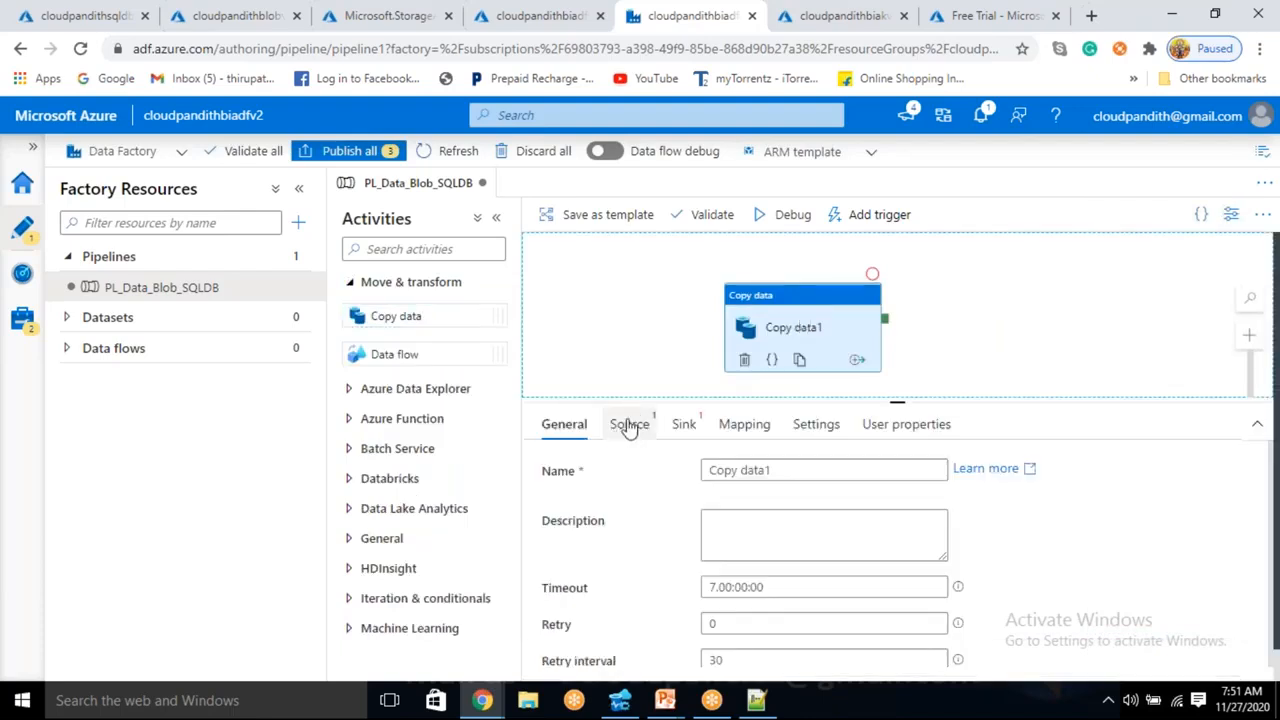
click(629, 425)
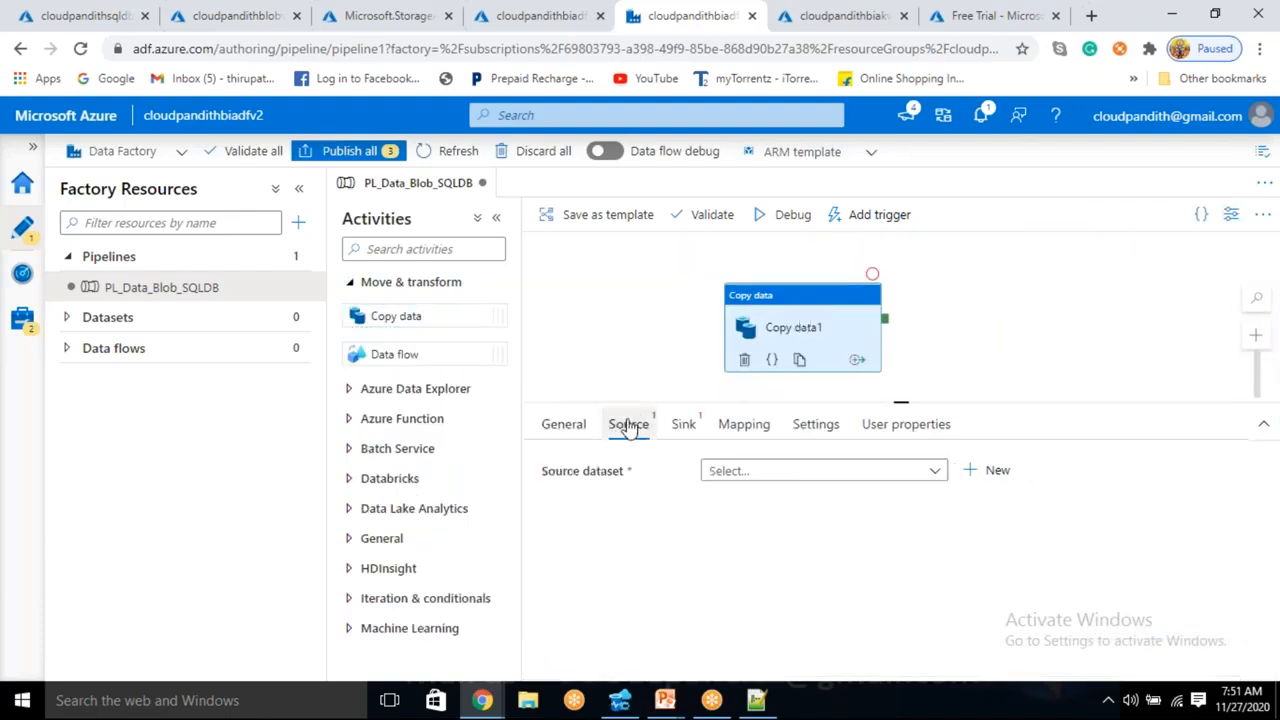
click(997, 472)
click(960, 595)
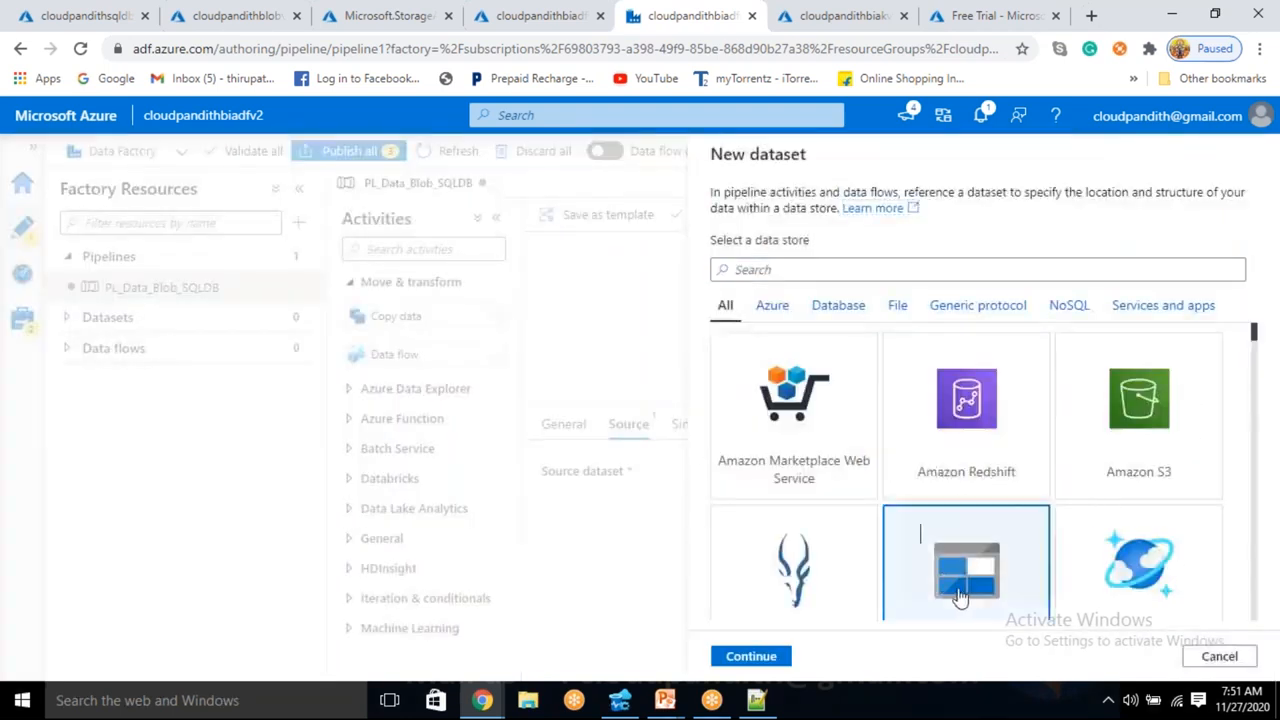
click(738, 652)
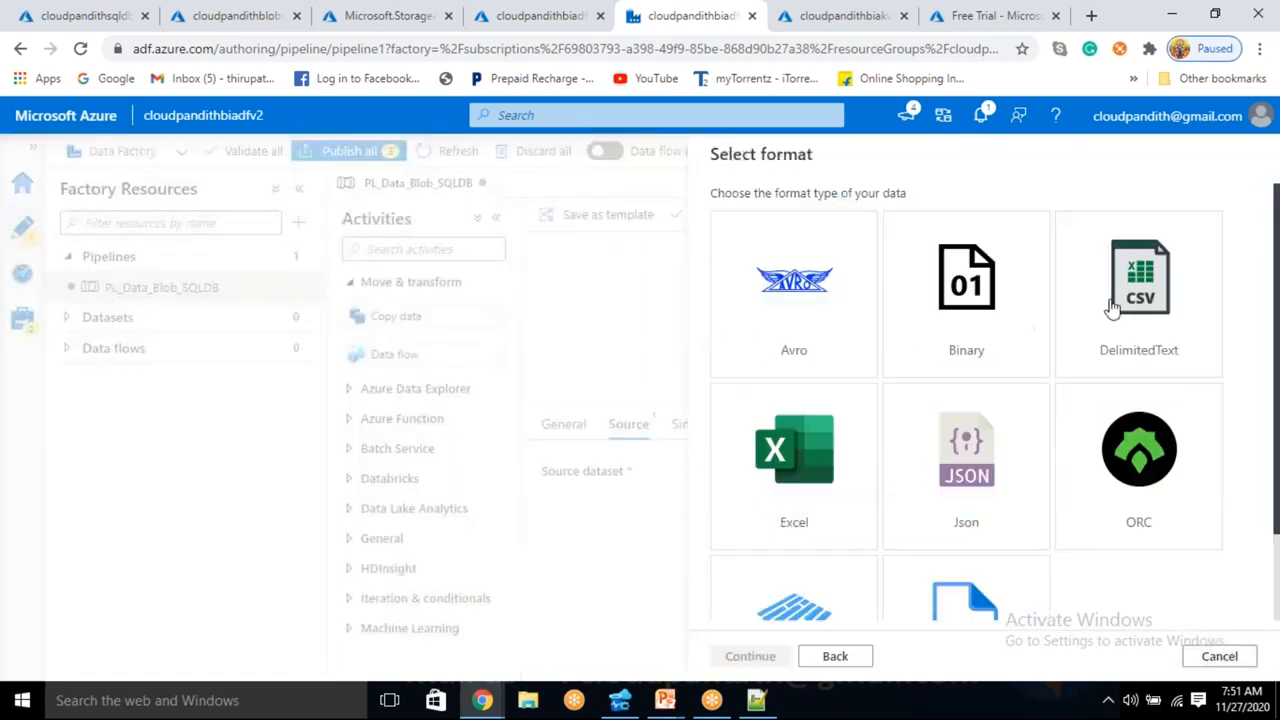
click(1140, 284)
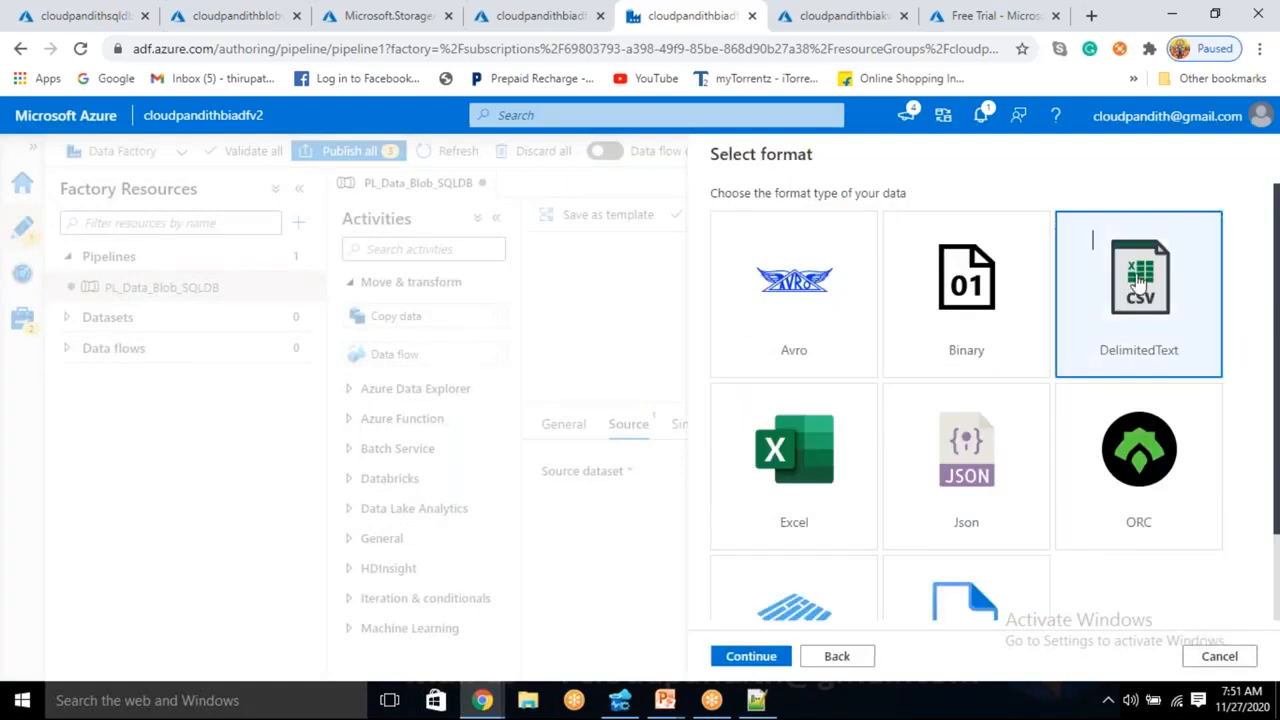
click(766, 660)
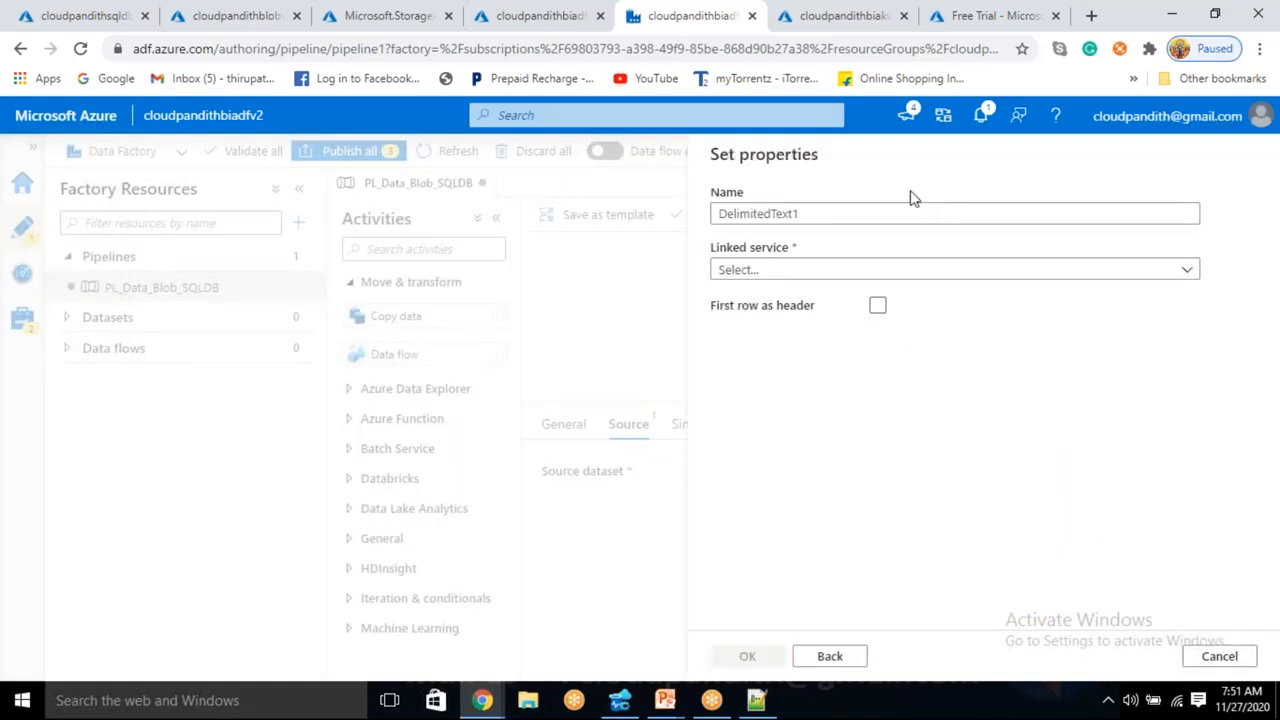
key(BackSpace)
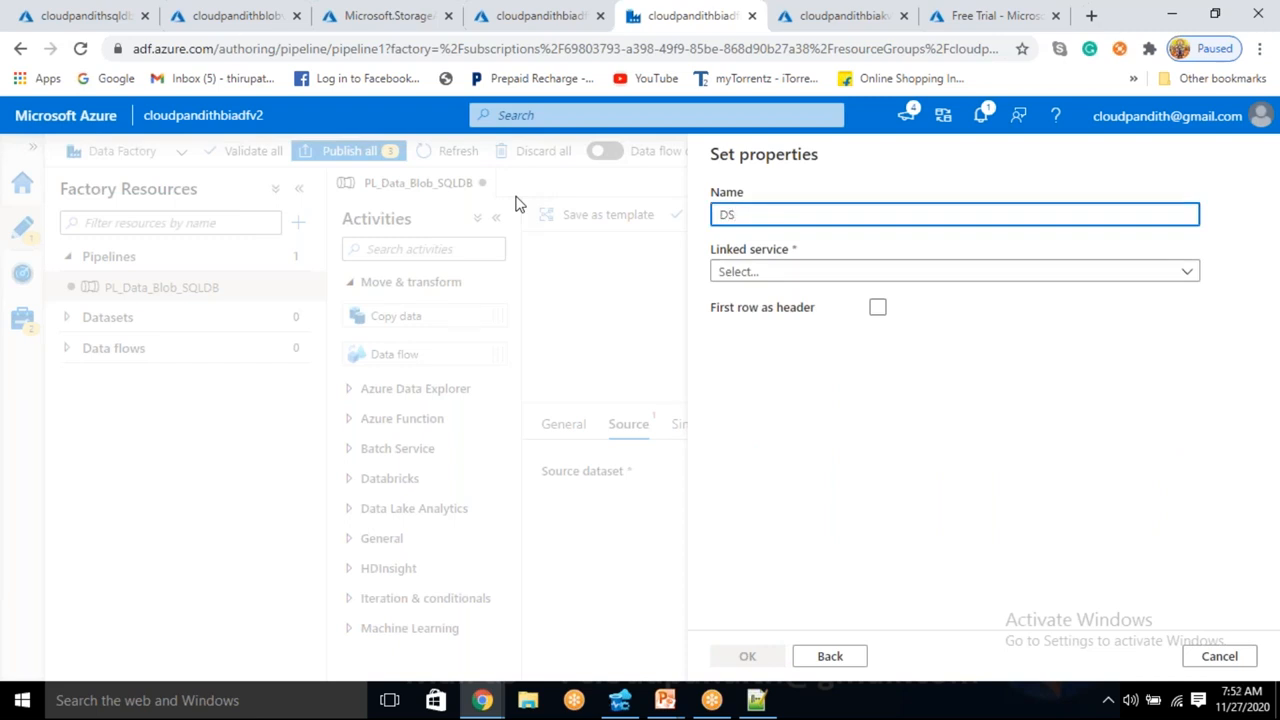
text(_ABS)
click(1210, 659)
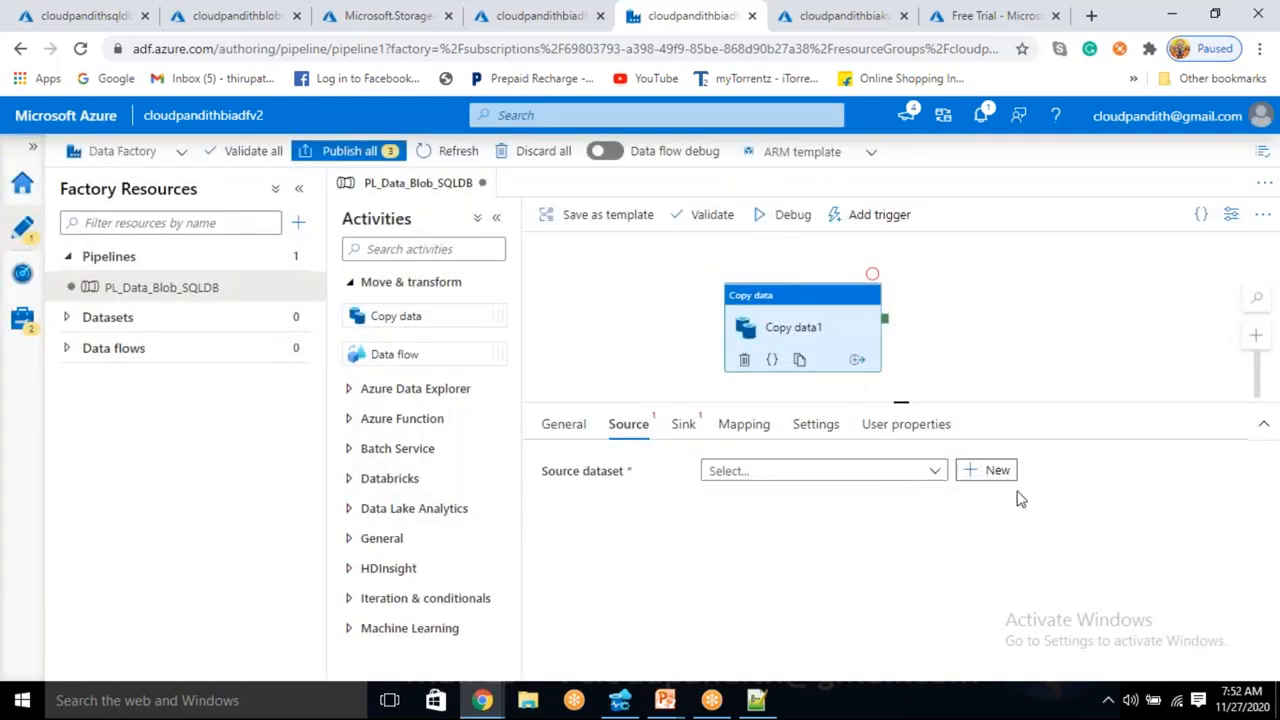
Start a new source dataset for the copy activity on Azure Blob Storage with the DelimitedText format
click(996, 472)
click(986, 582)
click(776, 660)
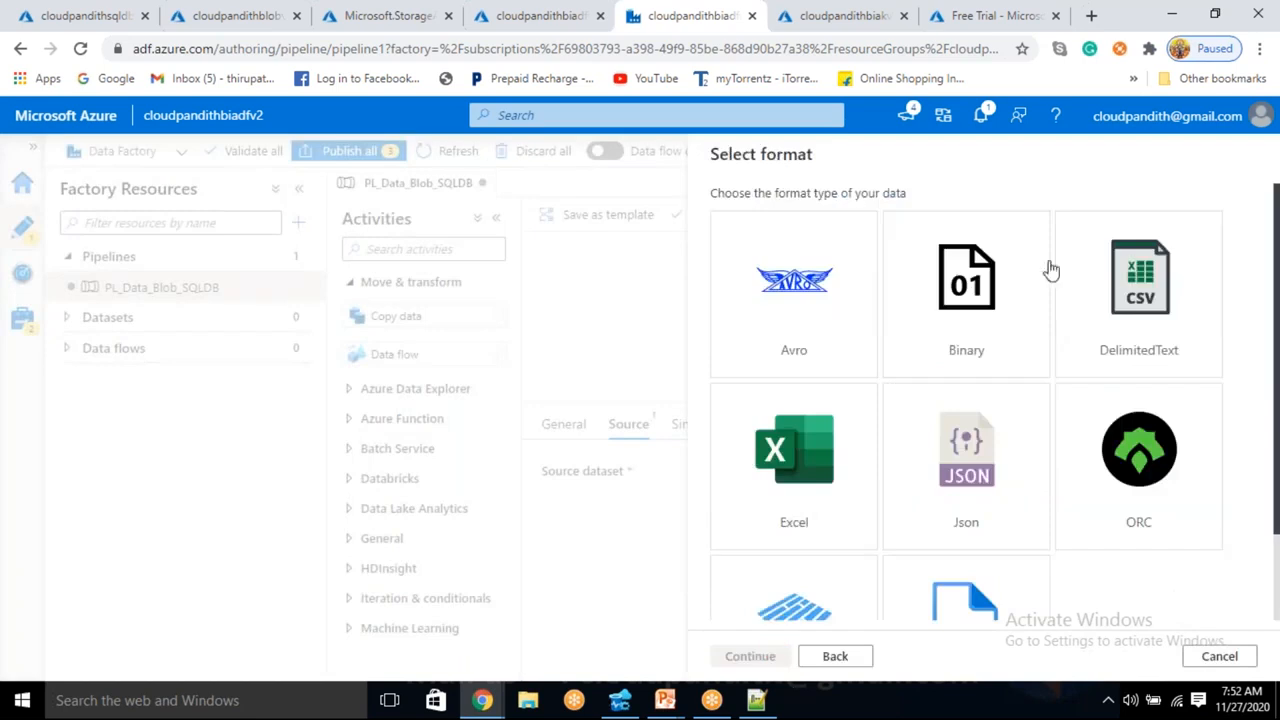
click(1133, 289)
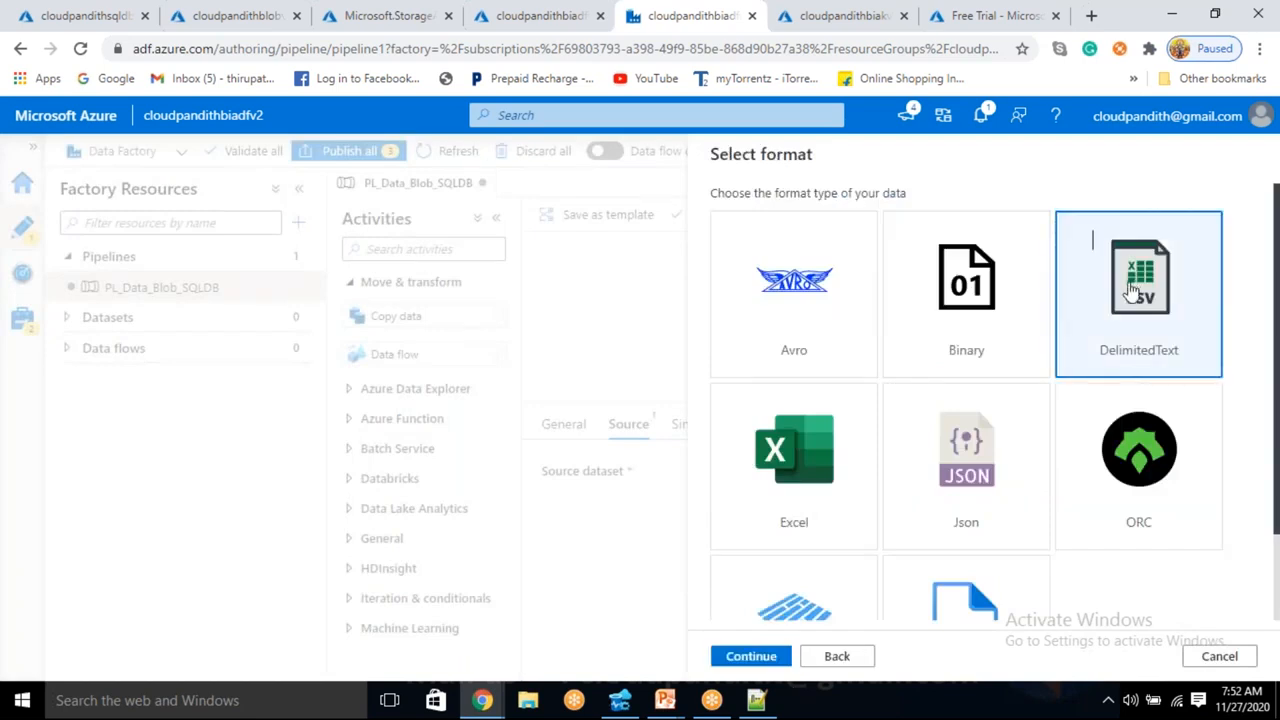
click(772, 656)
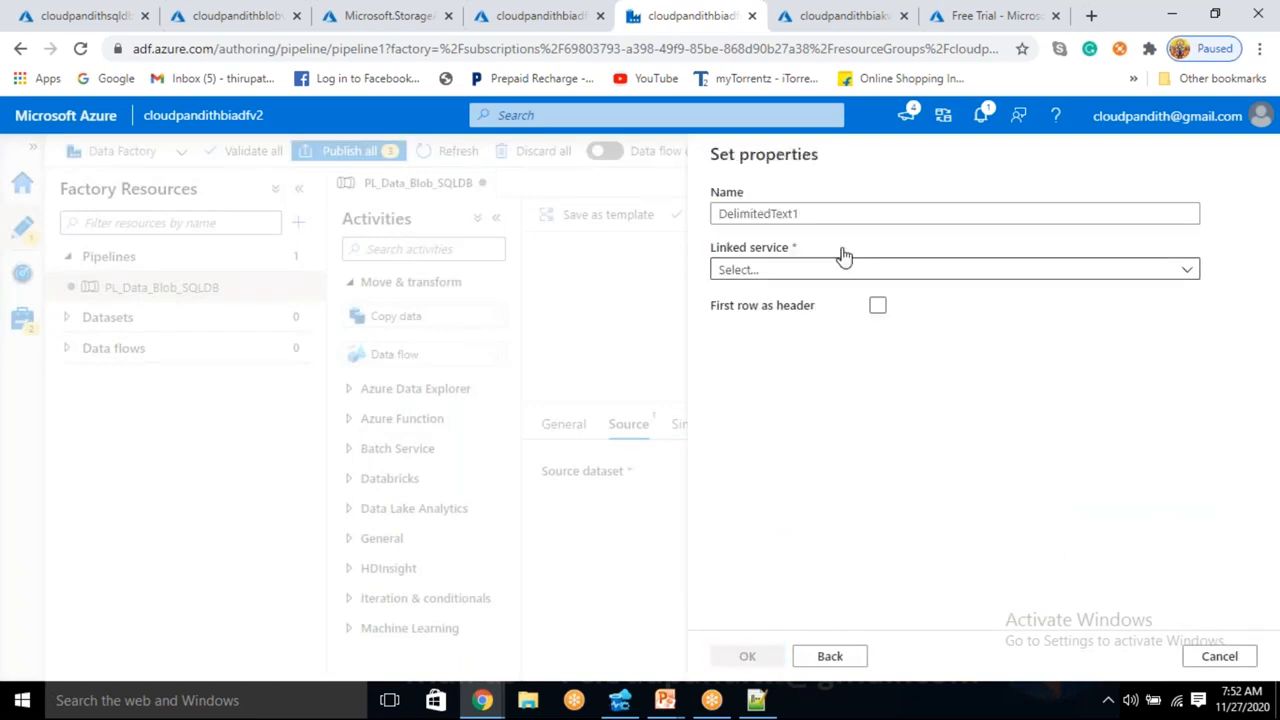
Name the source dataset DS_ABS_Source and link it to the LS_ABS linked service
drag(828, 218, 660, 252)
key(BackSpace)
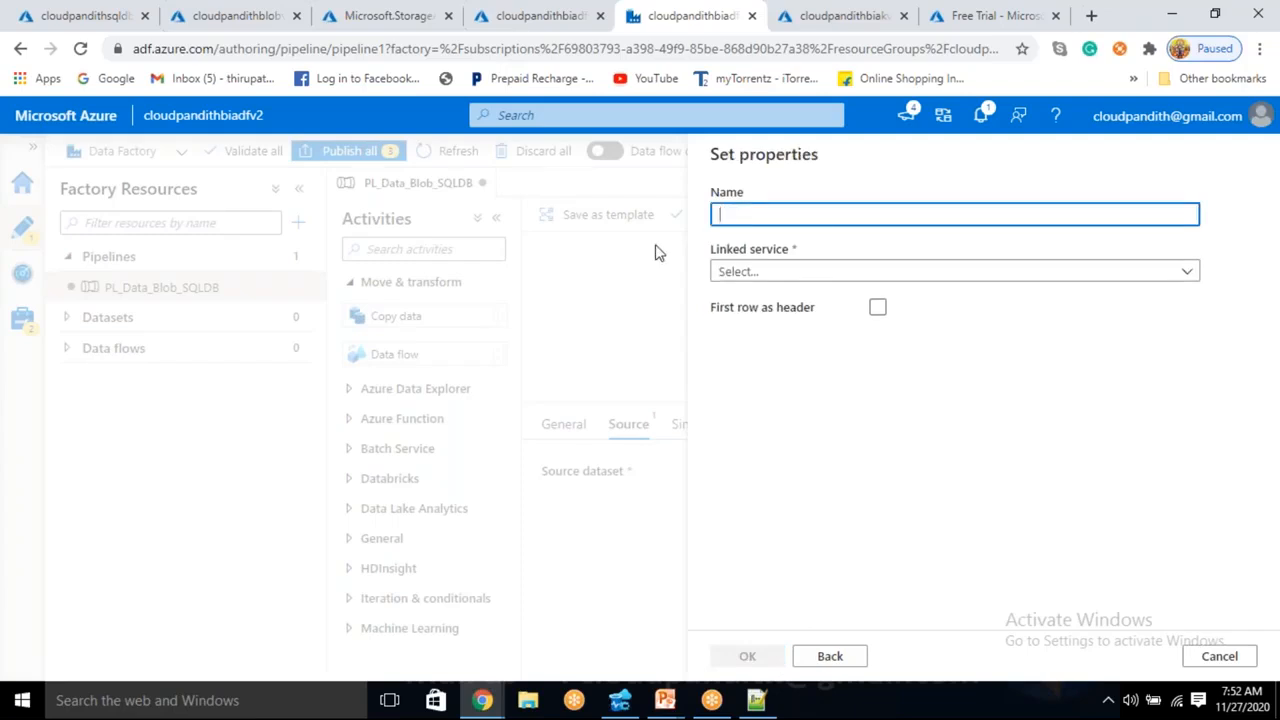
text(dABS_Sou)
click(771, 272)
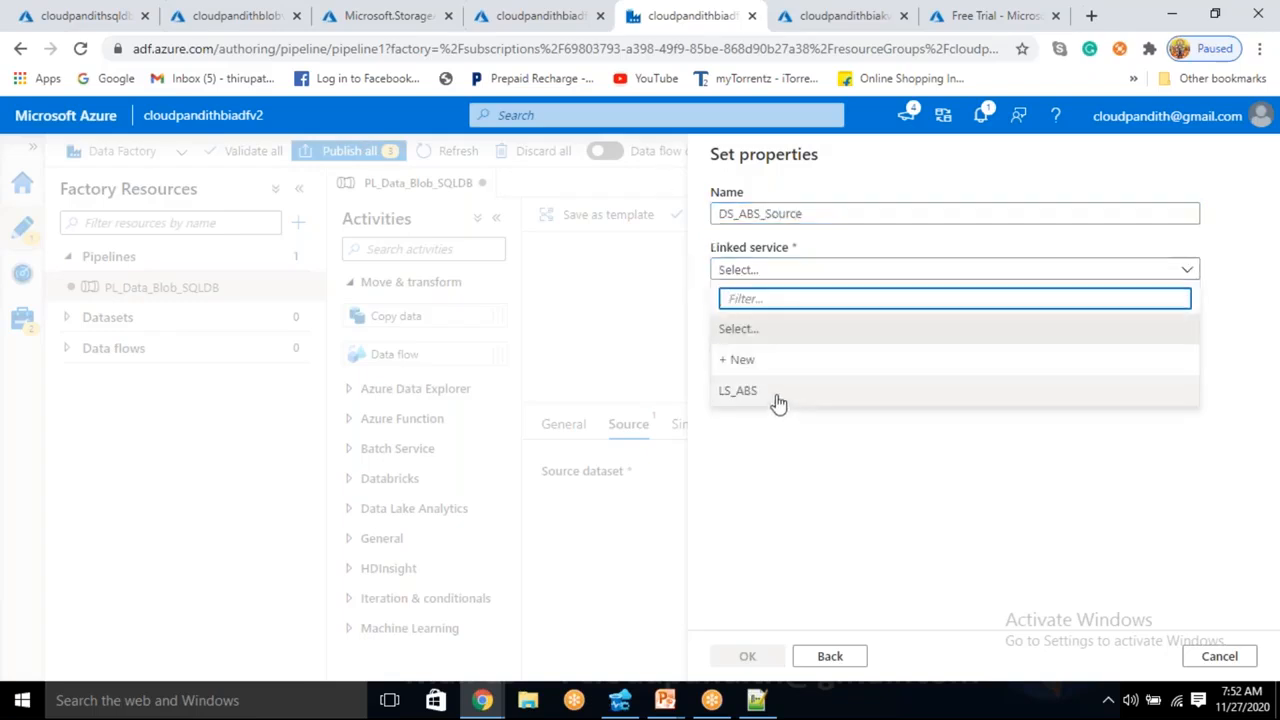
click(778, 394)
Leave the file path empty, treat the first row as header and create the source dataset
click(777, 321)
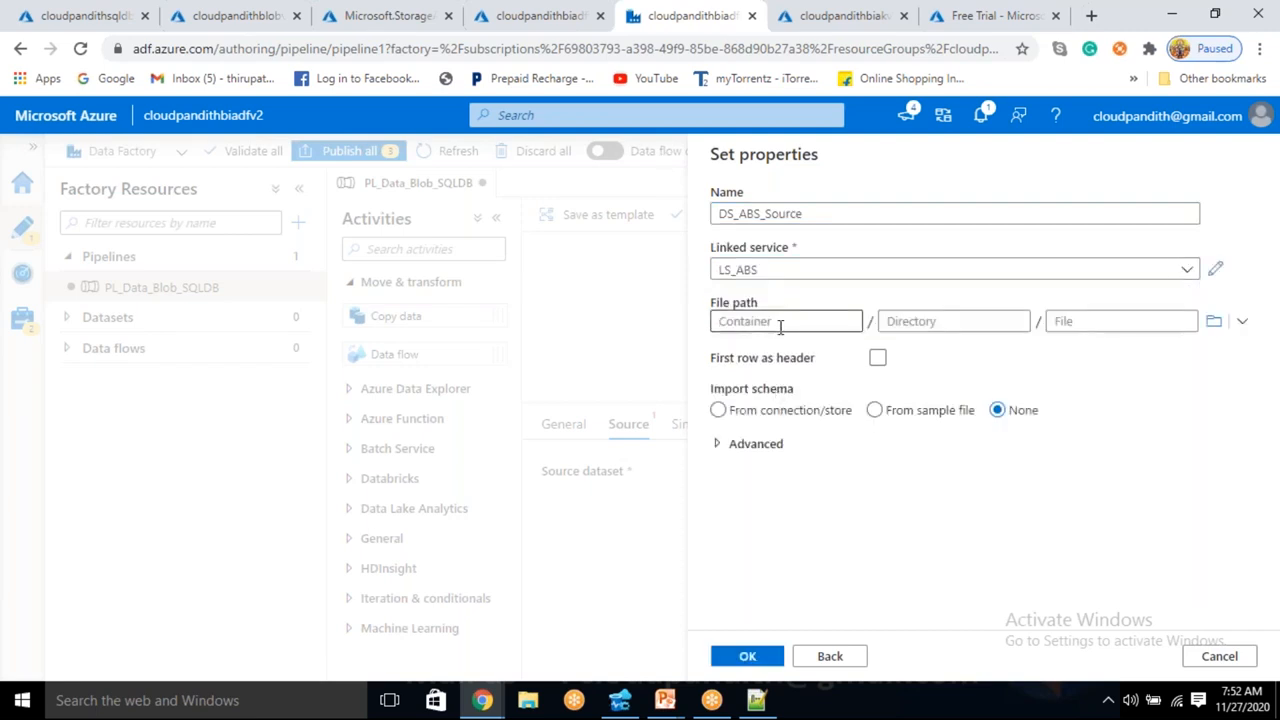
click(1088, 321)
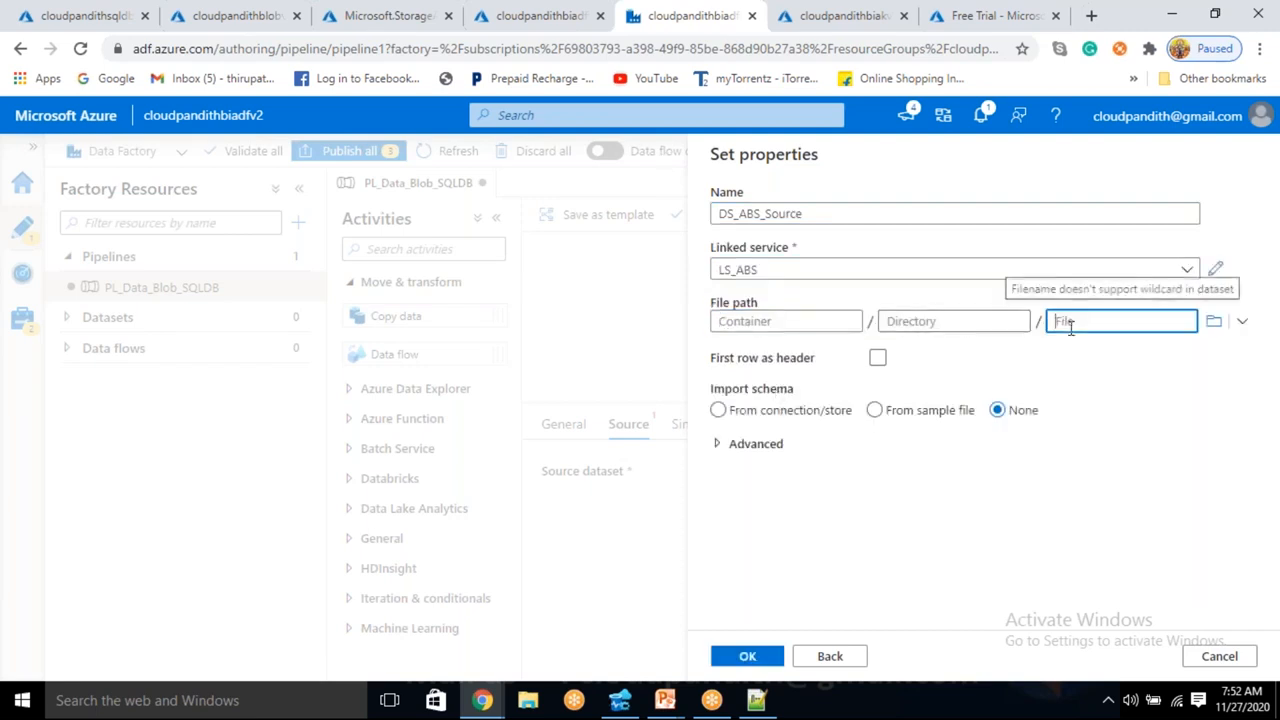
click(796, 327)
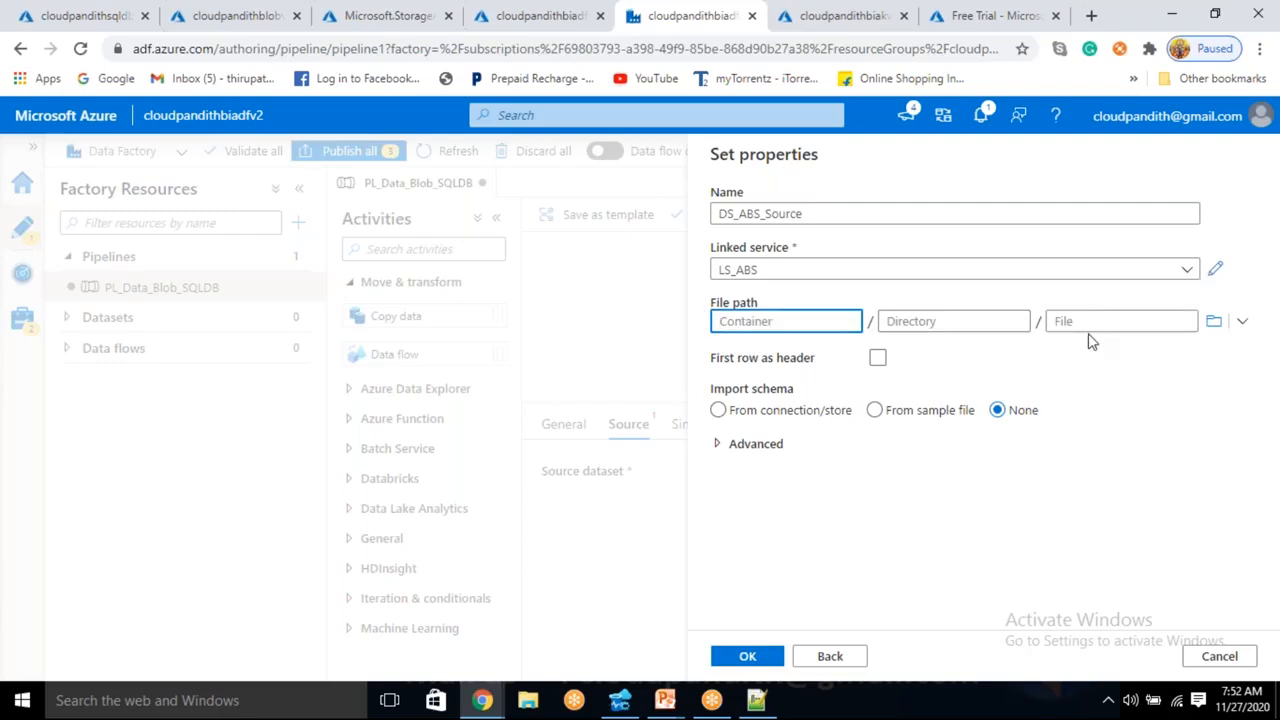
click(877, 360)
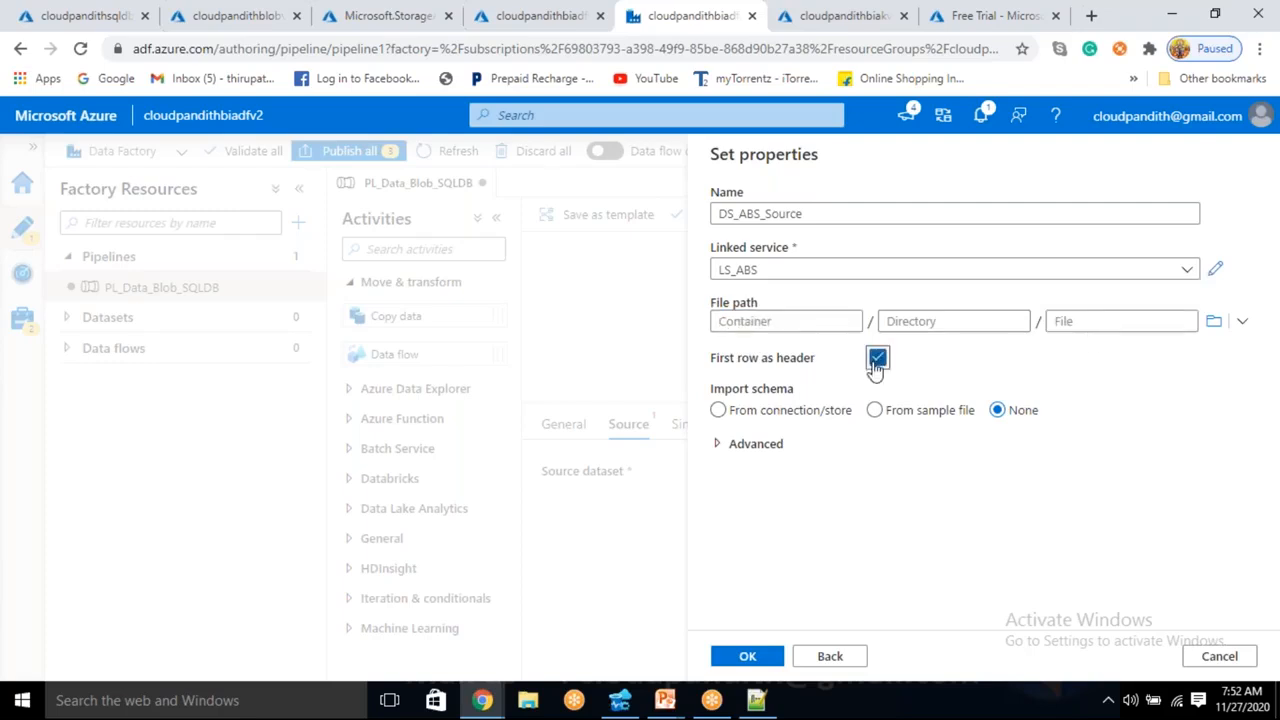
click(773, 656)
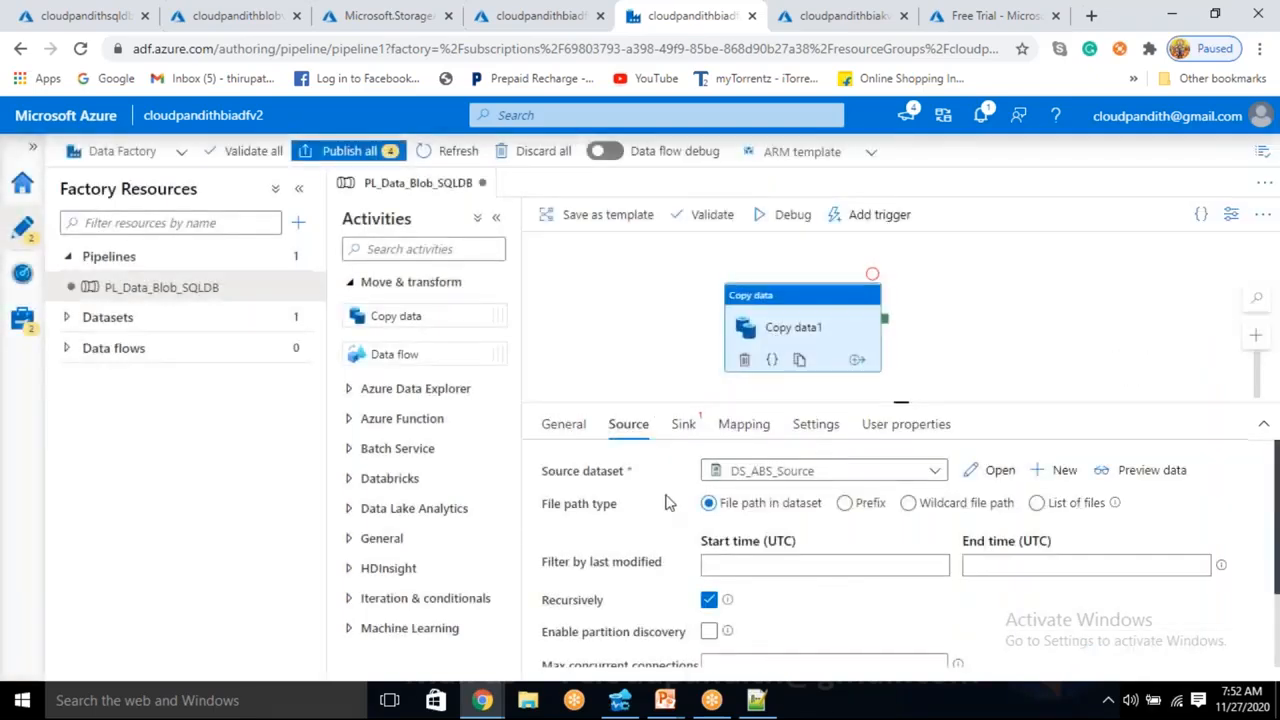
Start a new sink dataset for the copy activity with Azure SQL Database as the data store
click(685, 428)
click(985, 474)
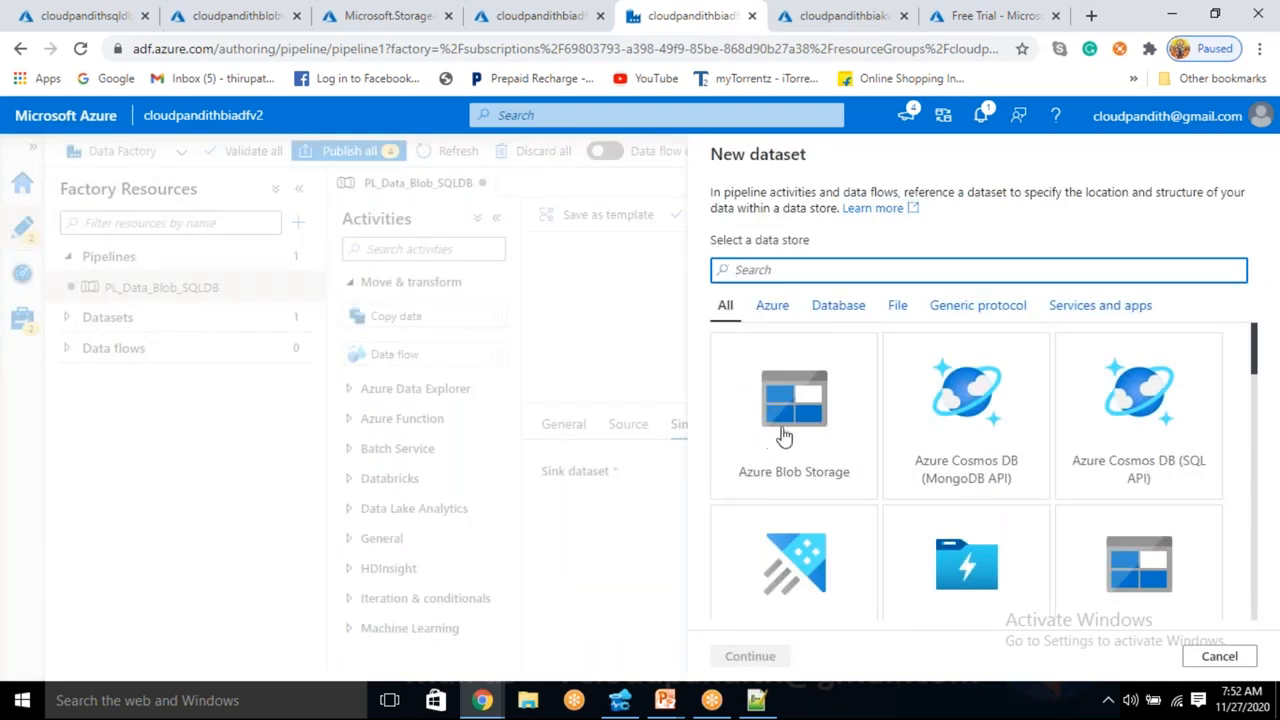
text(sql da)
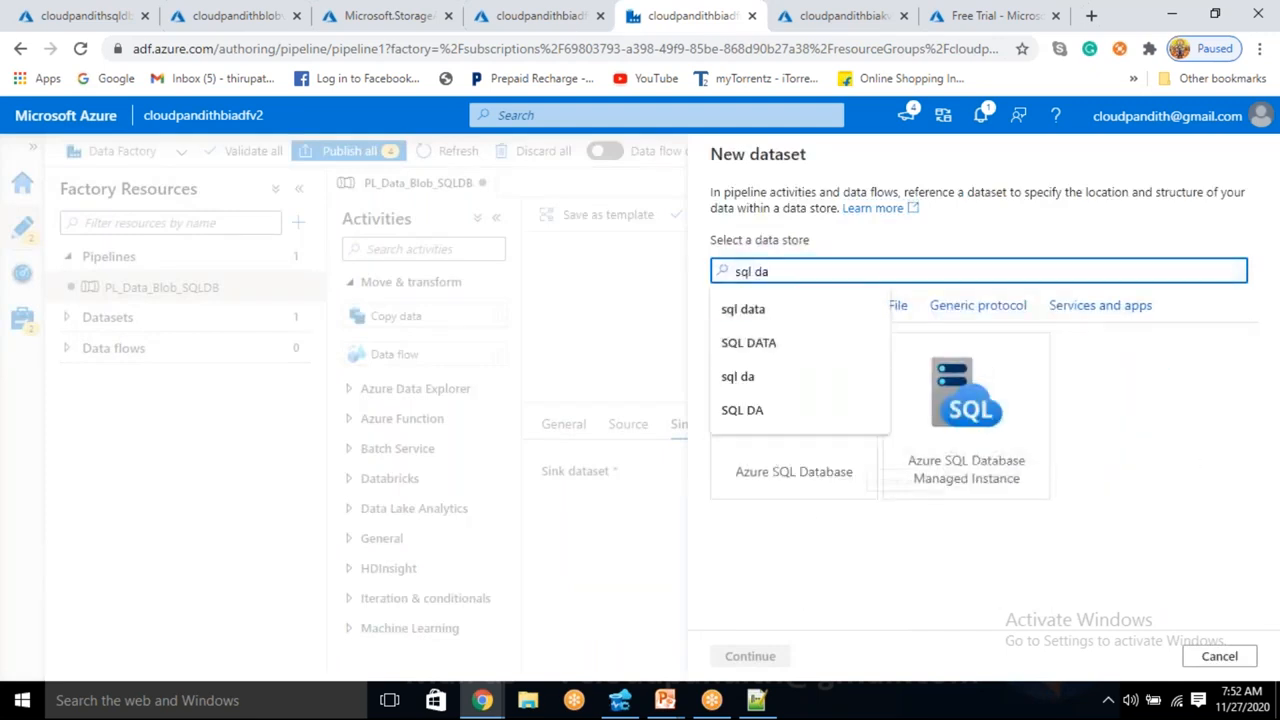
click(800, 477)
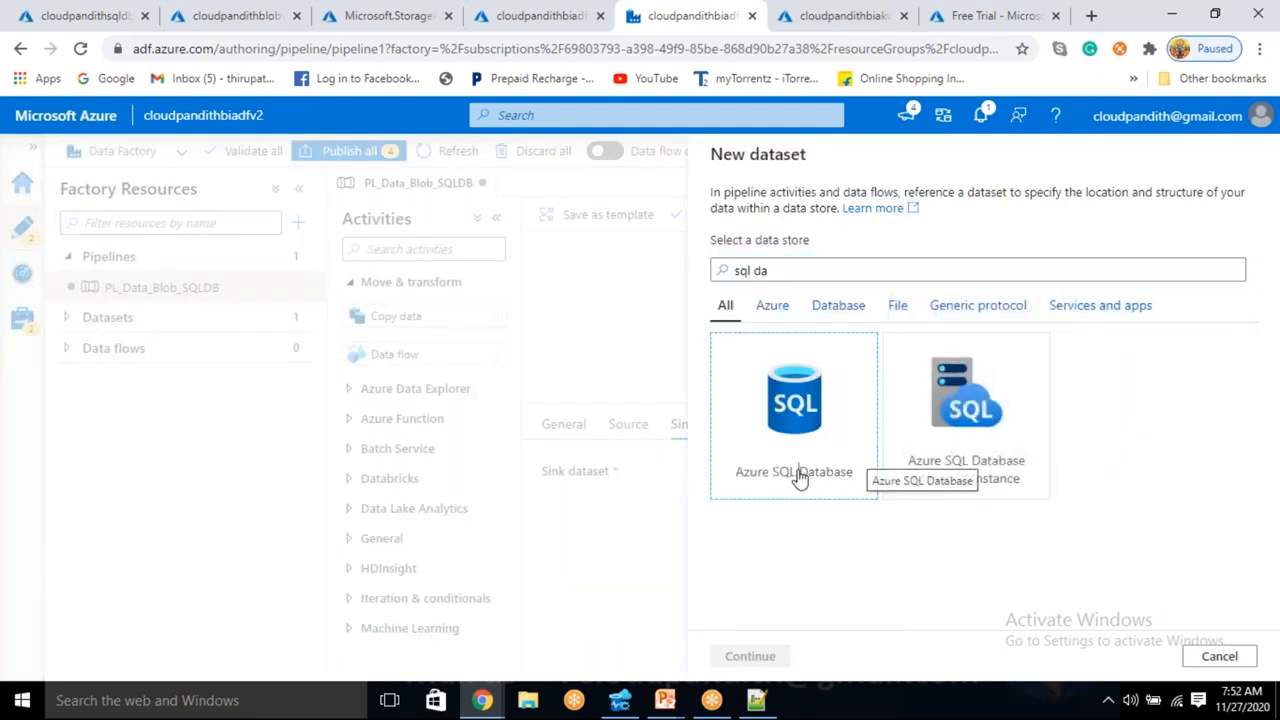
click(751, 655)
Name the sink dataset DS_ASDB_Sink and link it to the LS_ASDB linked service
click(820, 211)
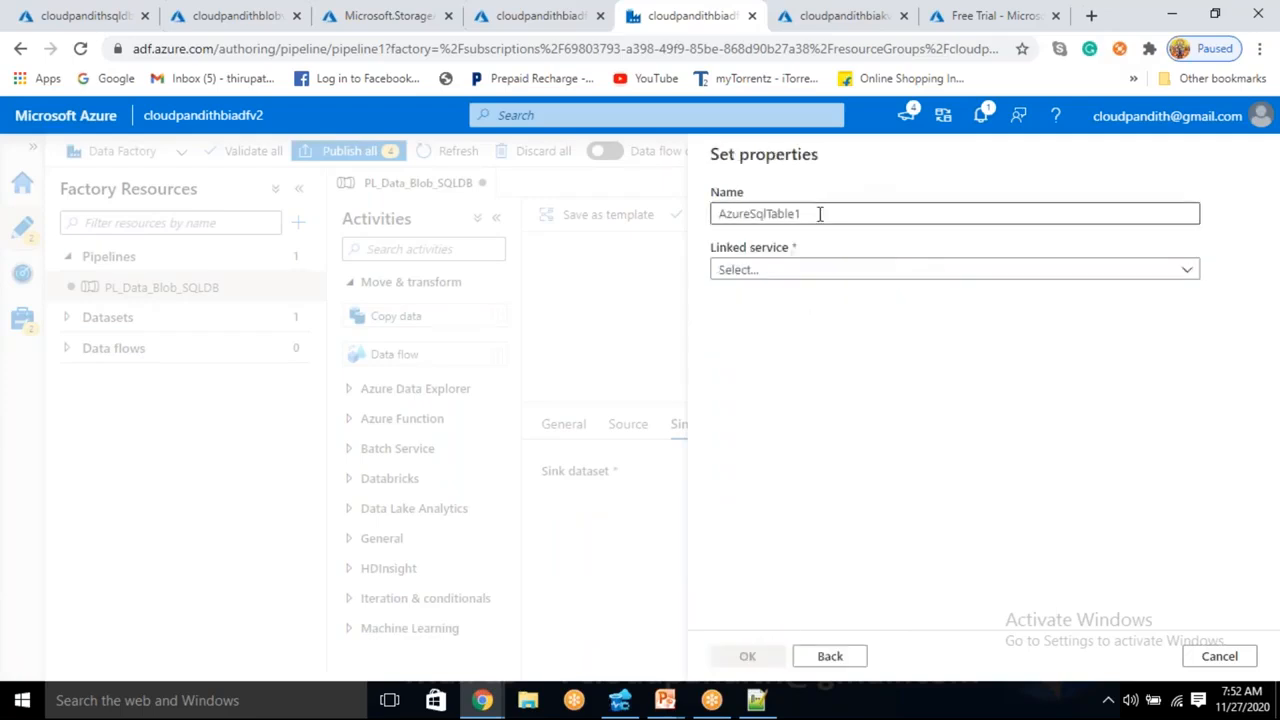
drag(820, 211, 620, 217)
key(BackSpace)
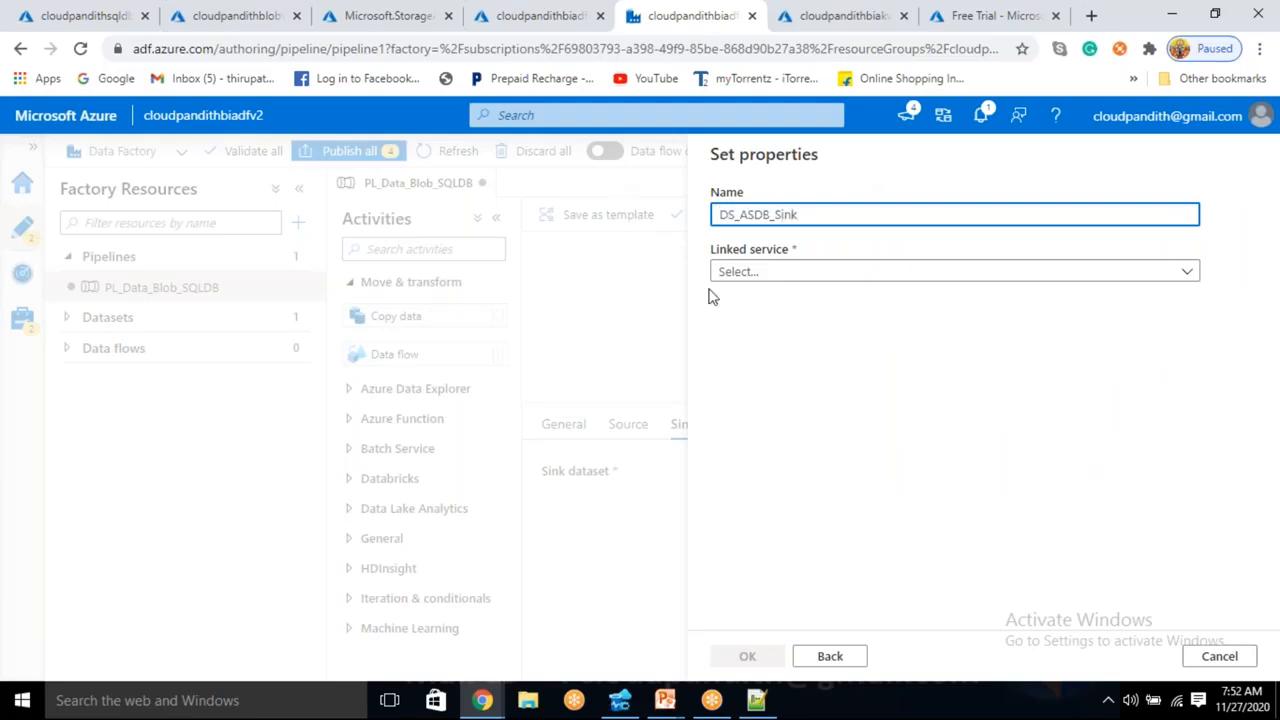
click(766, 274)
click(743, 391)
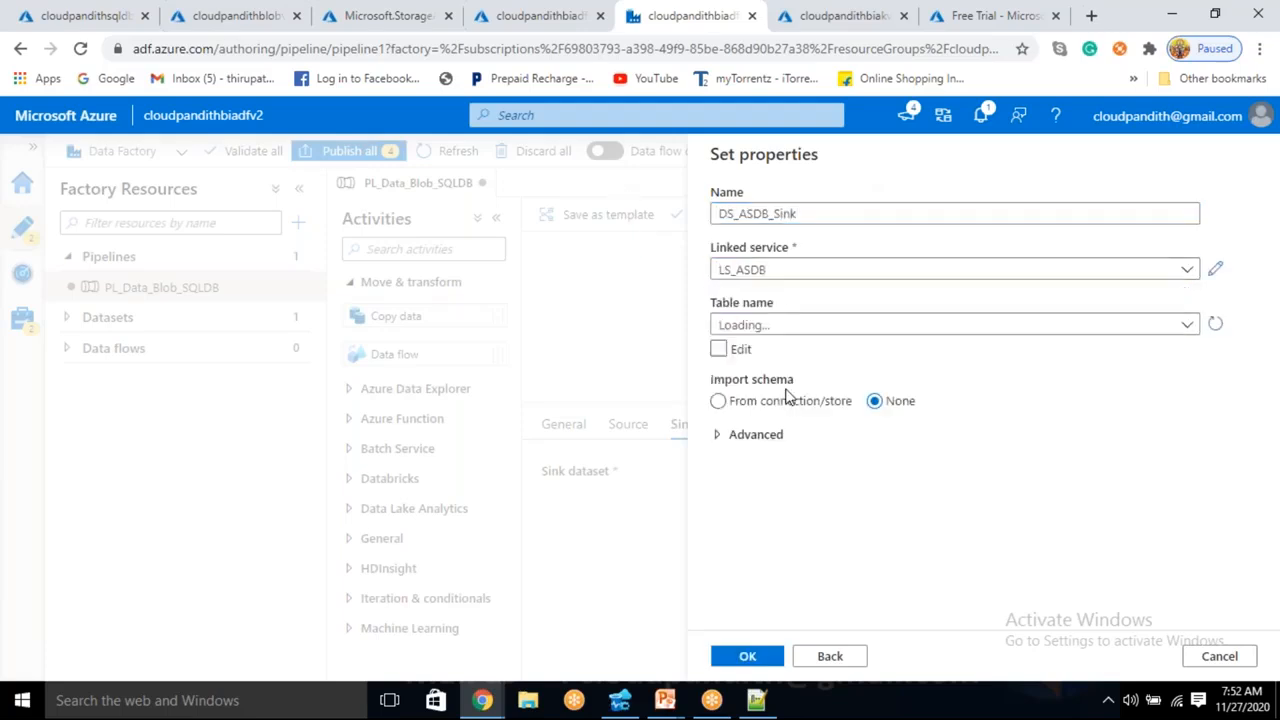
Create the DS_ASDB_Sink dataset without specifying a table name
click(775, 328)
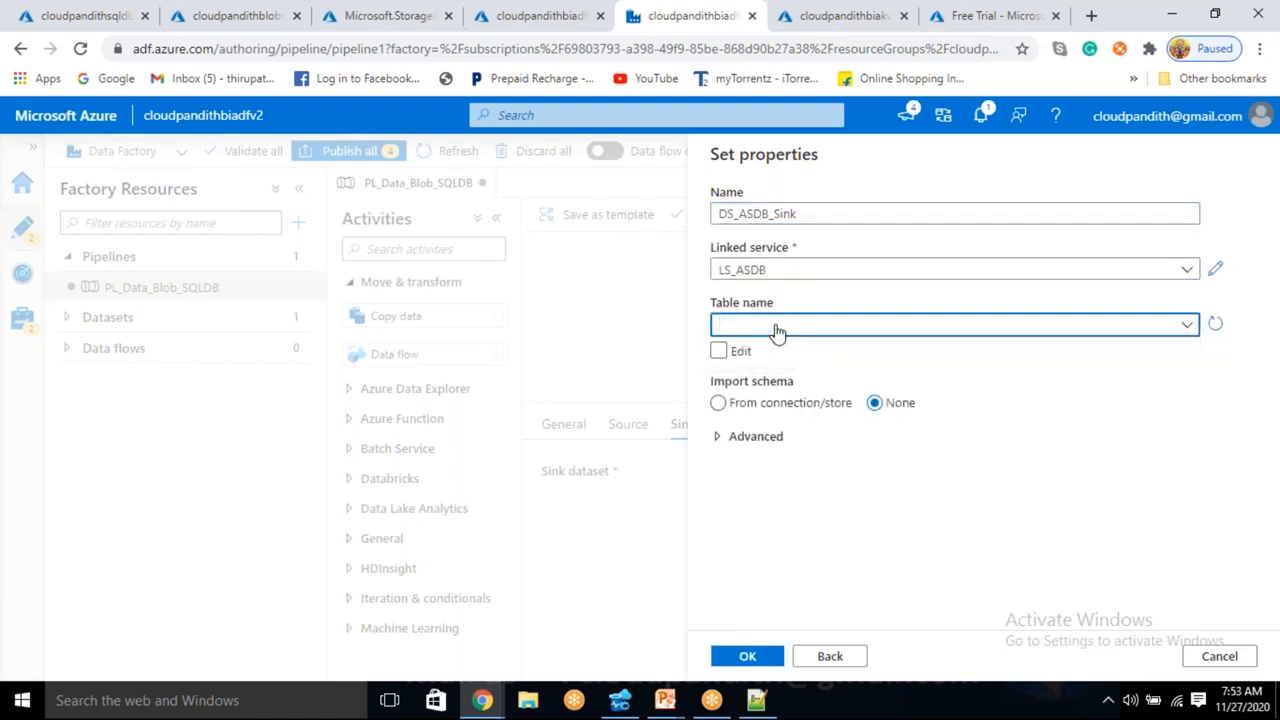
click(719, 351)
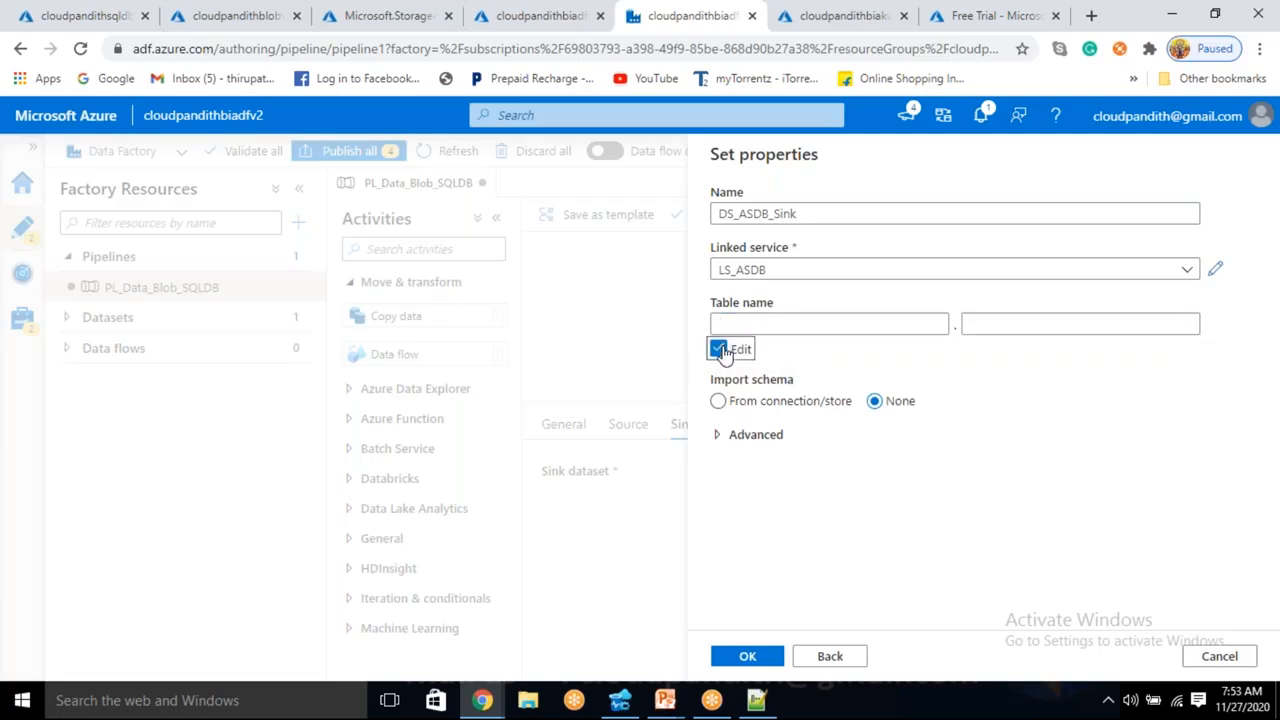
click(719, 350)
click(748, 657)
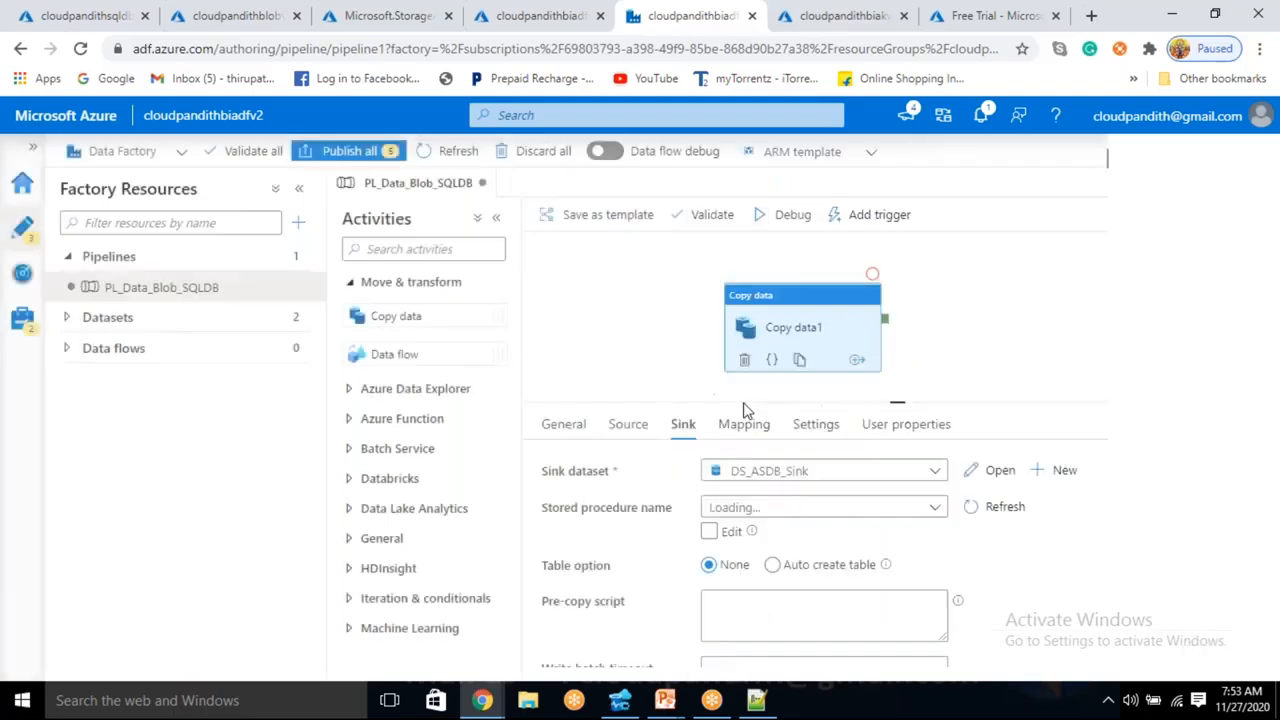
Open the DS_ABS_Source dataset and add two string parameters named foldername and filename
click(67, 320)
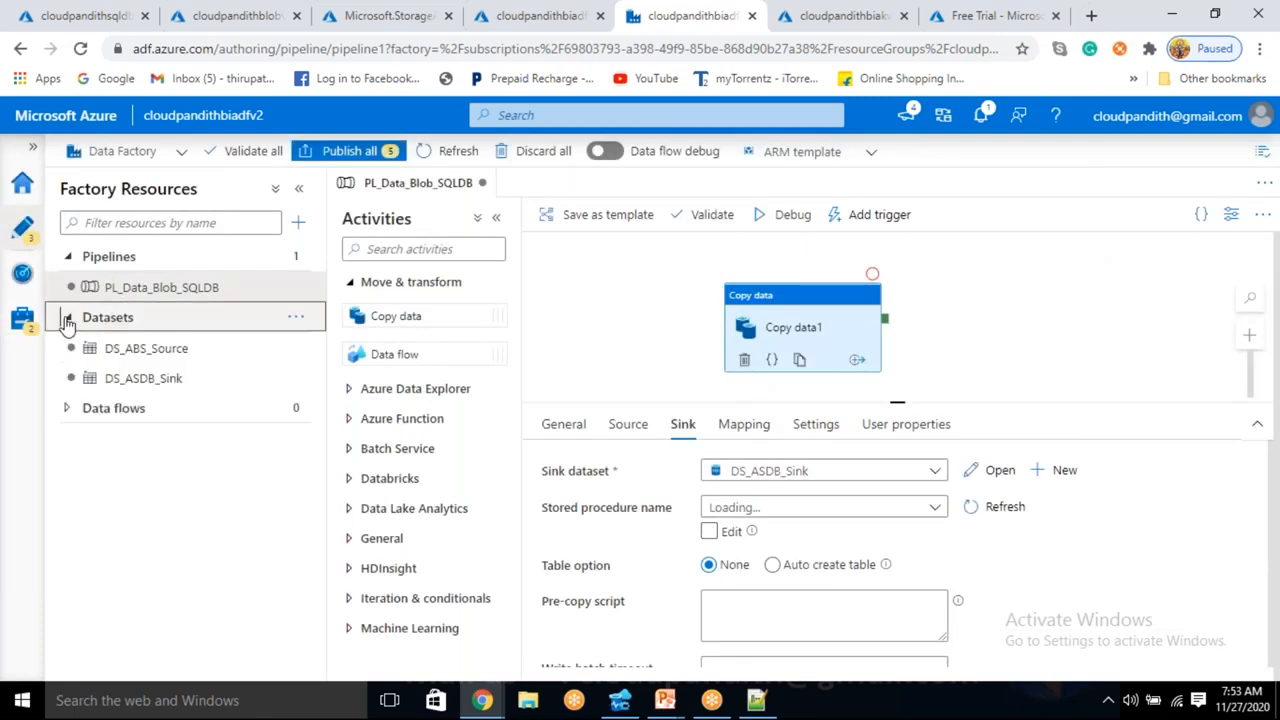
click(130, 349)
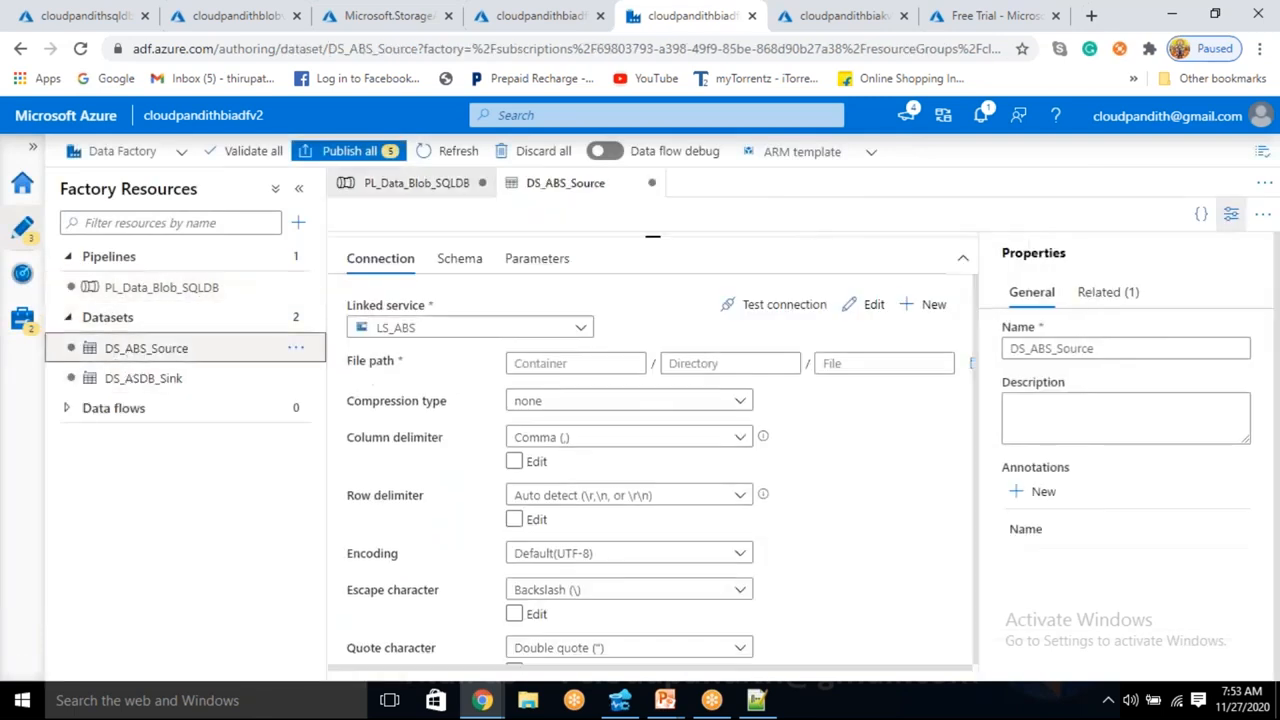
click(541, 259)
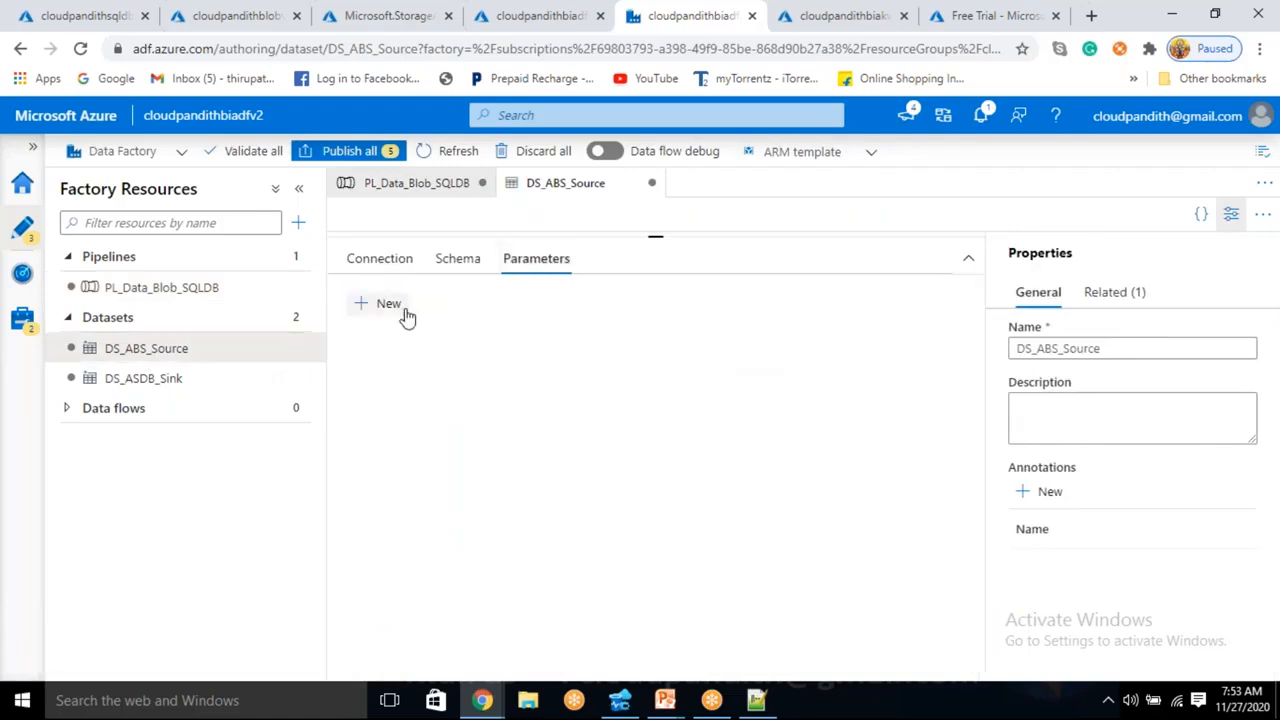
double_click(390, 305)
click(421, 378)
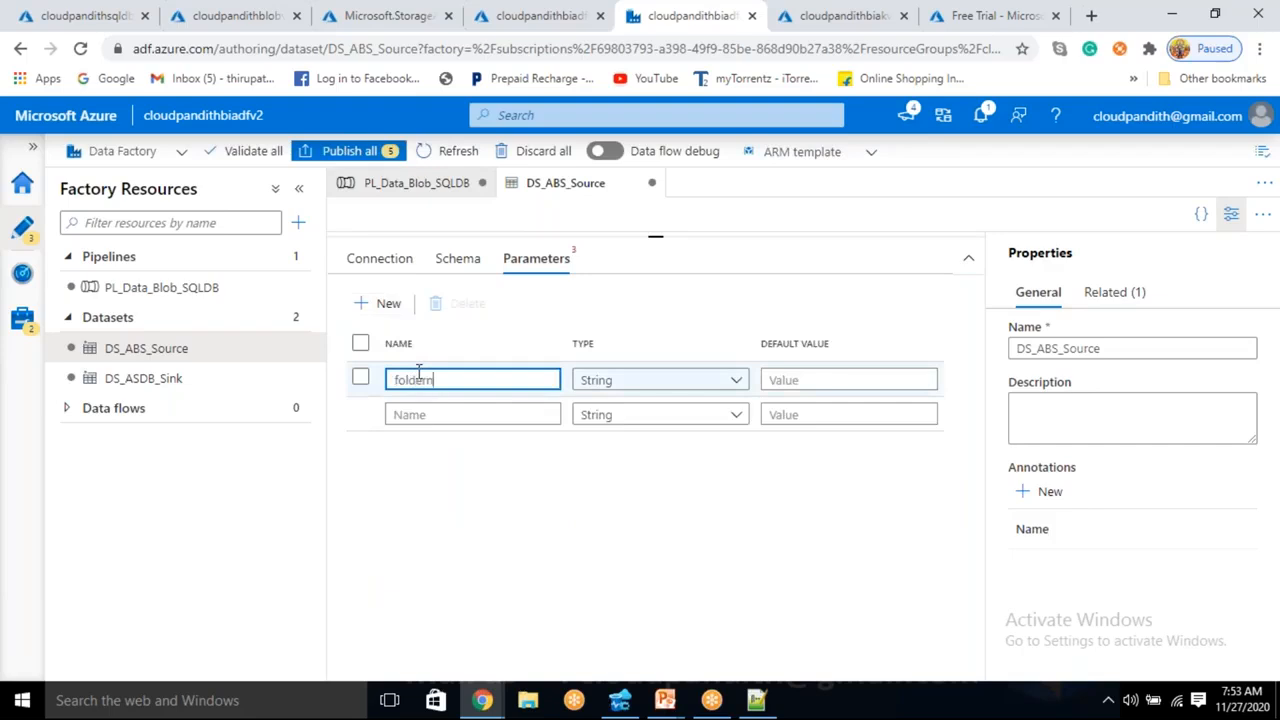
text(foldername)
click(418, 414)
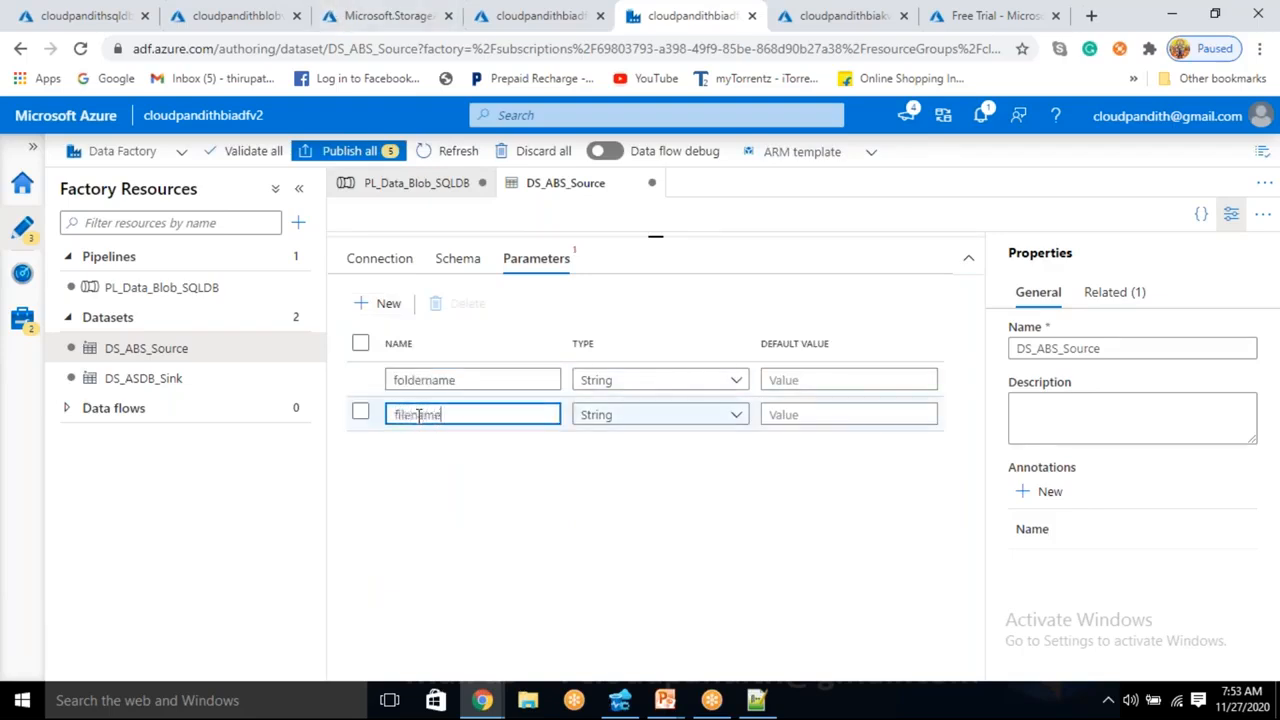
click(364, 268)
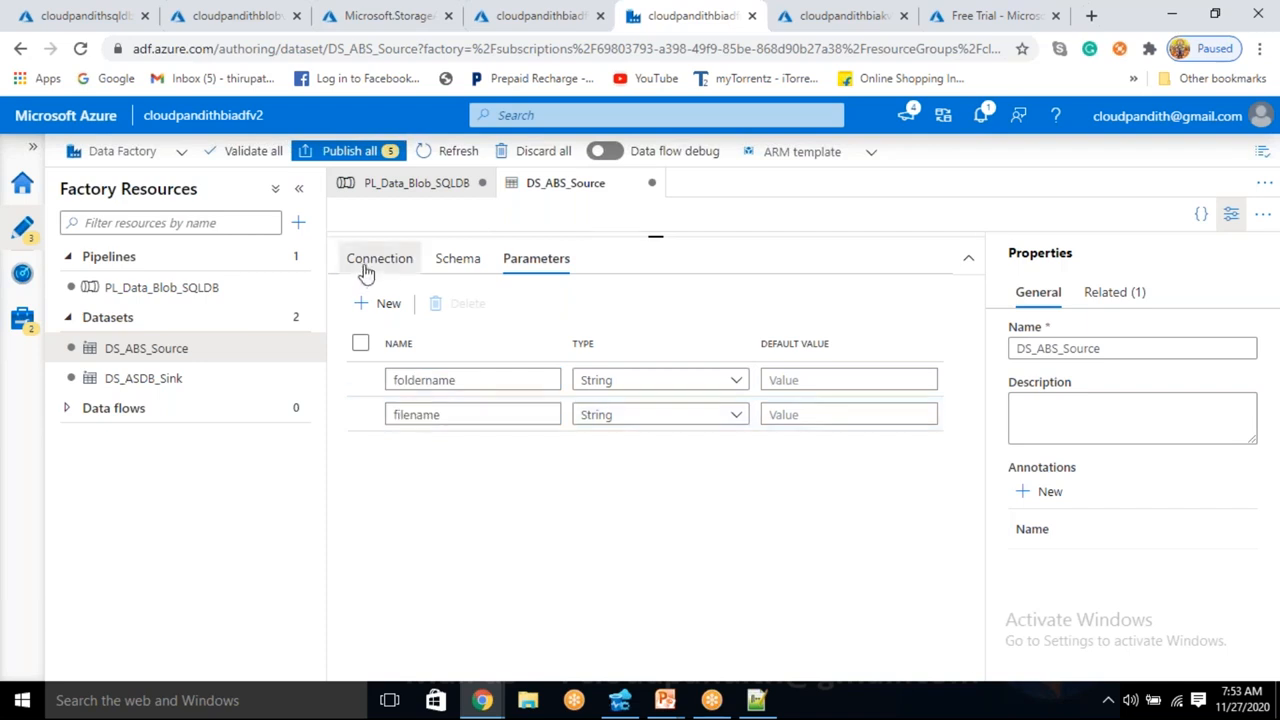
click(556, 363)
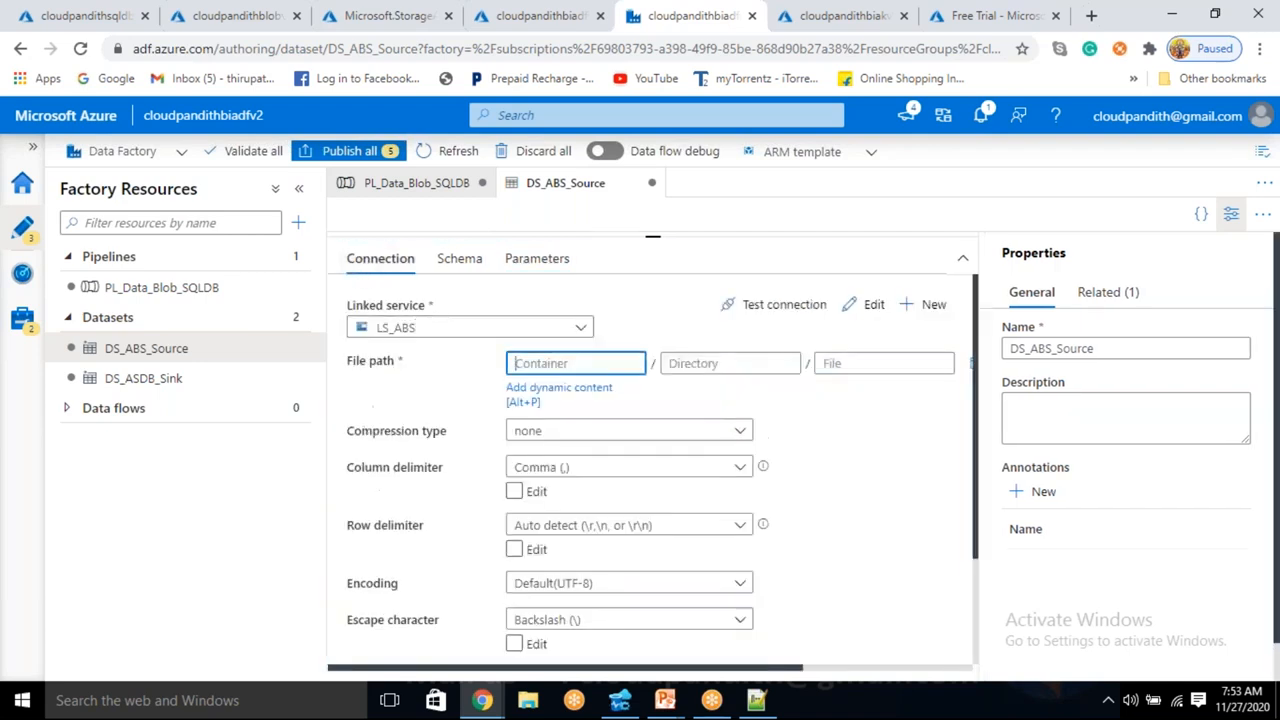
click(551, 393)
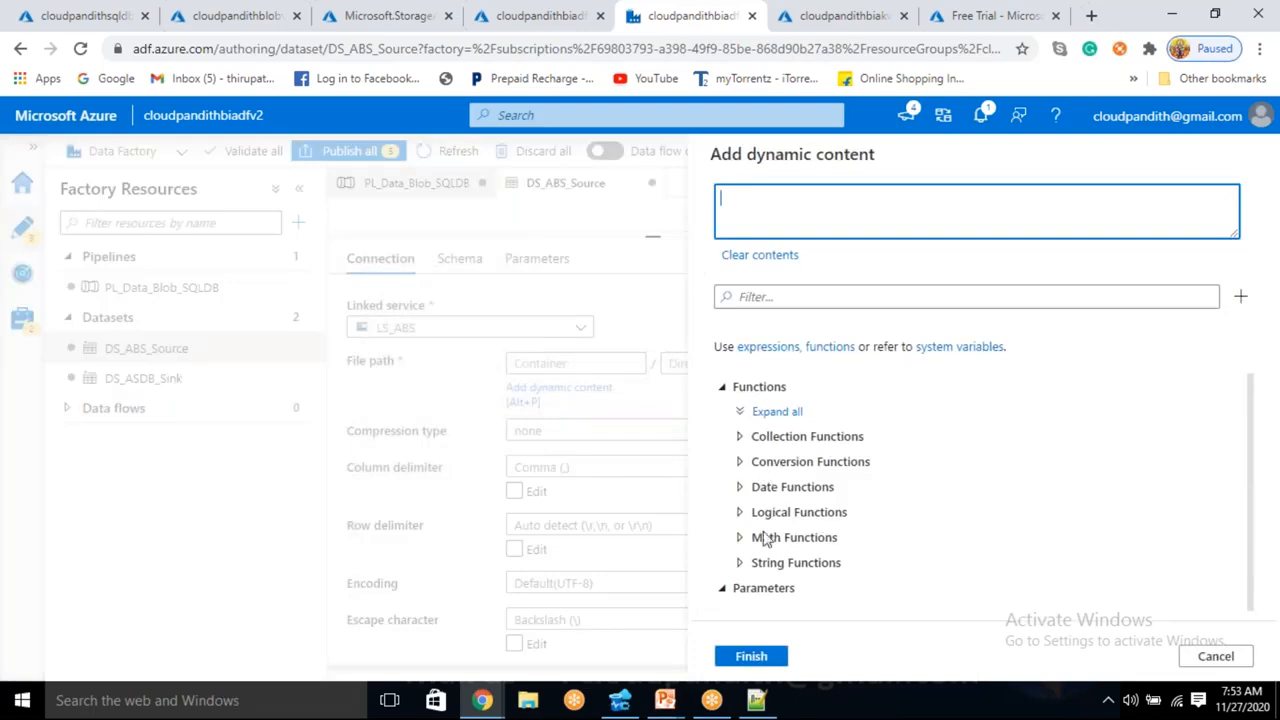
click(770, 598)
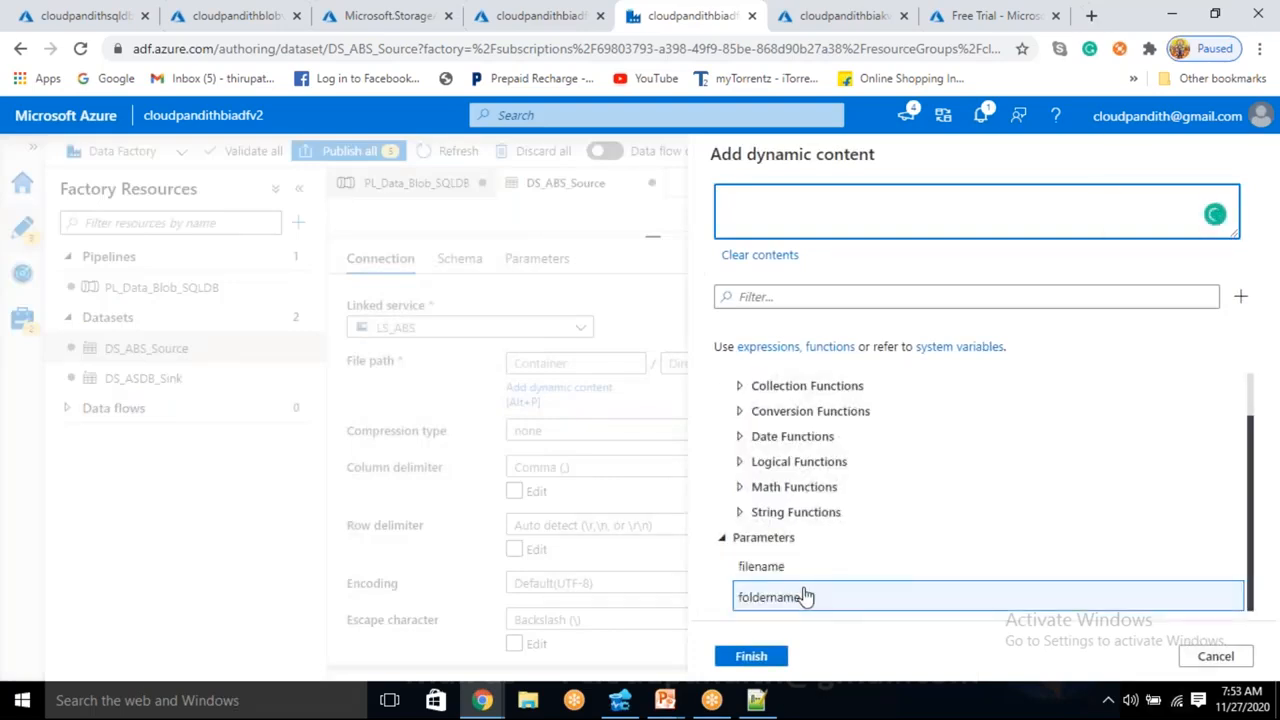
click(806, 597)
click(757, 660)
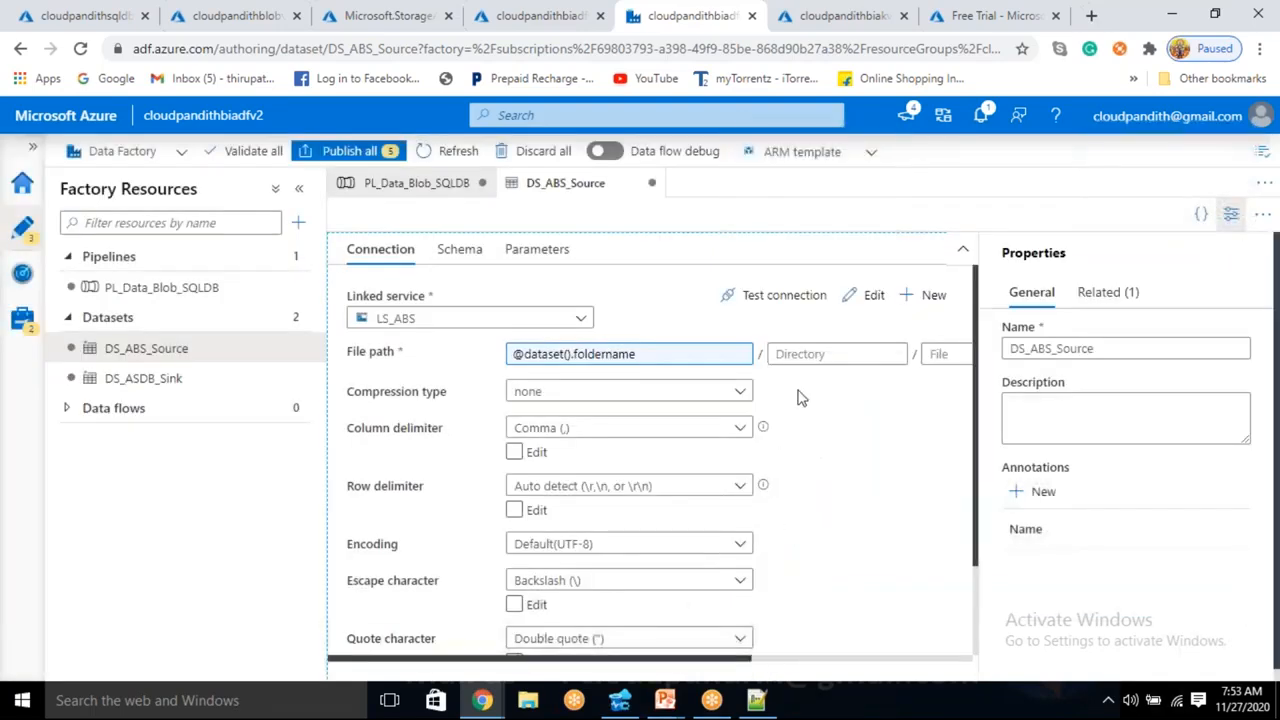
click(935, 353)
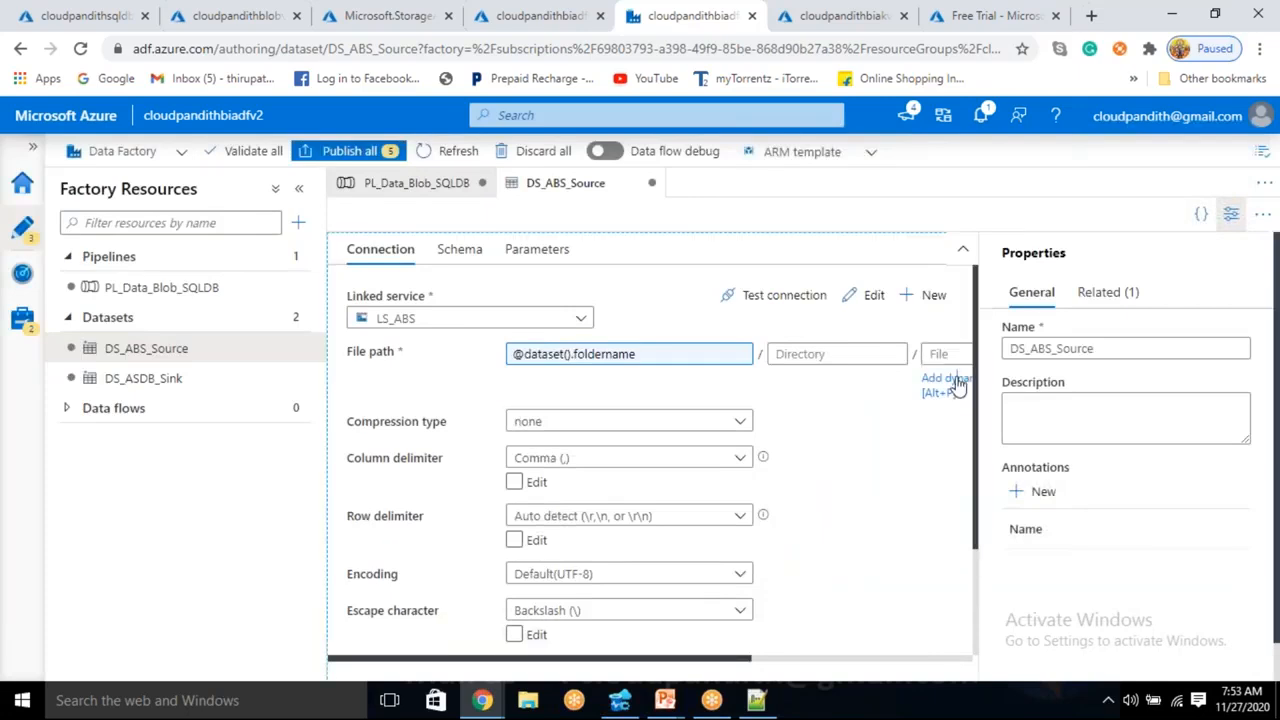
click(955, 382)
scroll(845, 573, down, 2)
click(800, 569)
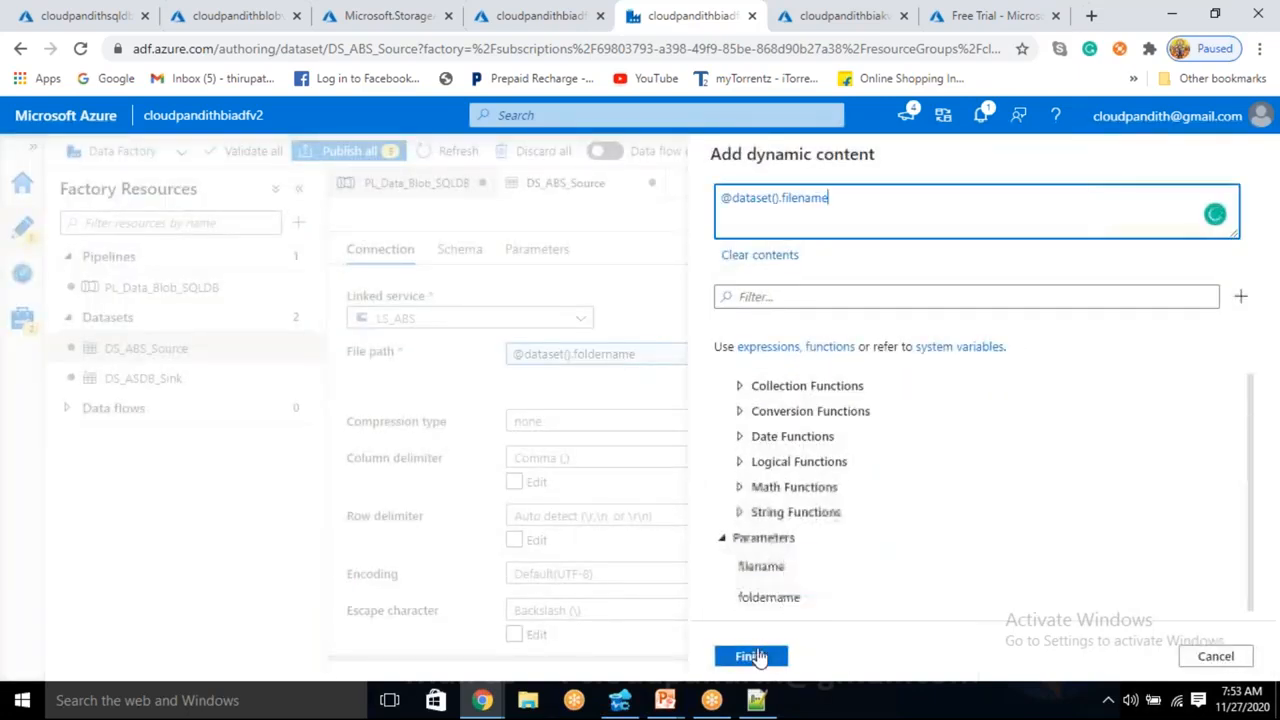
click(751, 656)
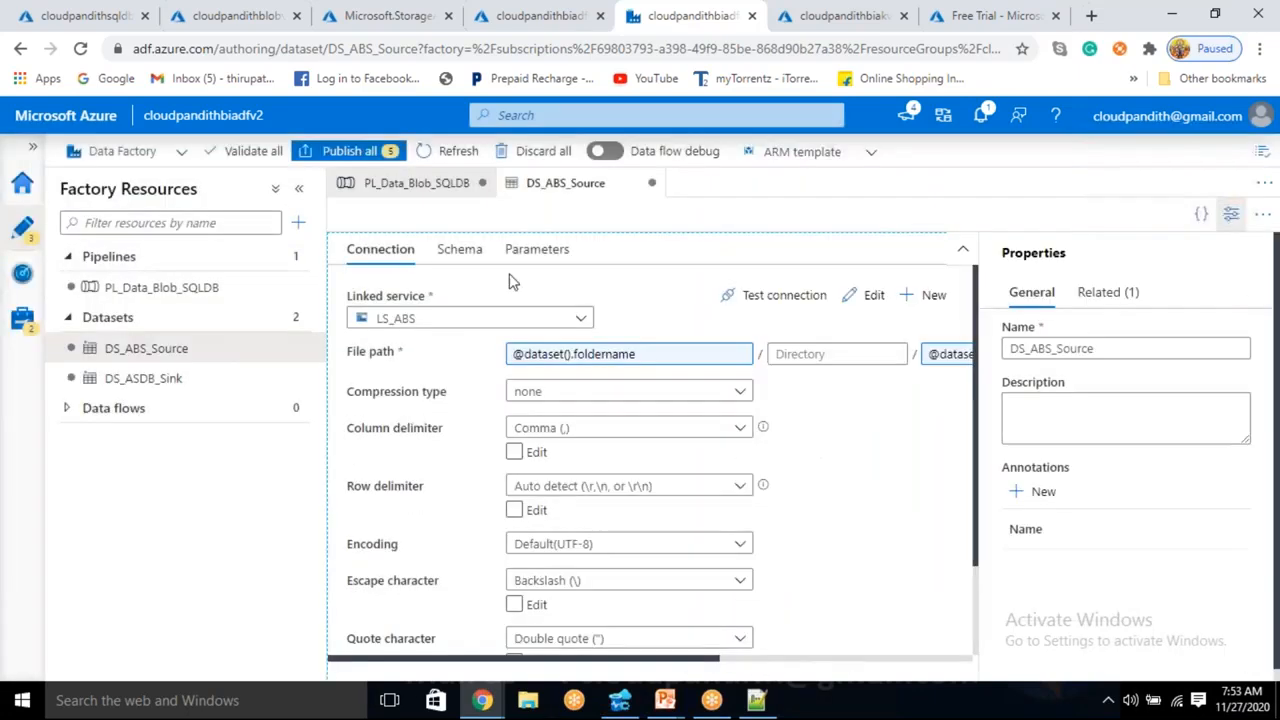
Open the DS_ASDB_Sink dataset and add two string parameters named schemaname and tablename
click(172, 382)
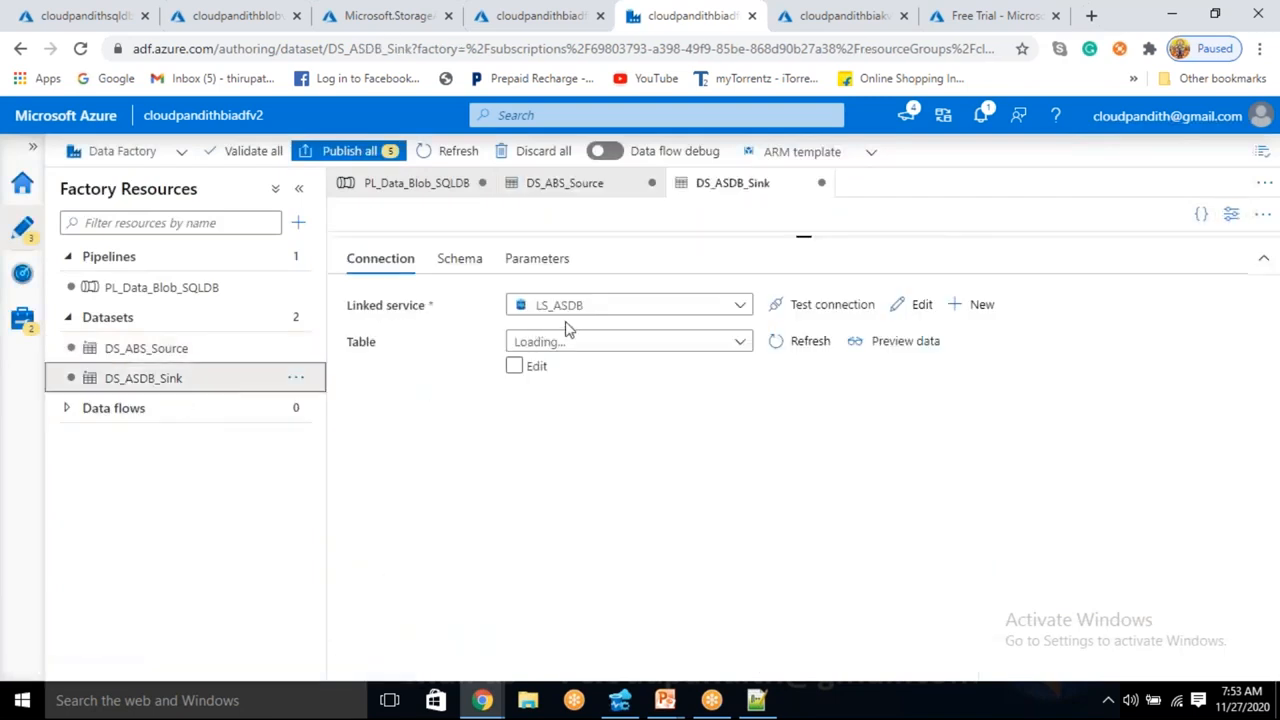
click(536, 265)
click(388, 305)
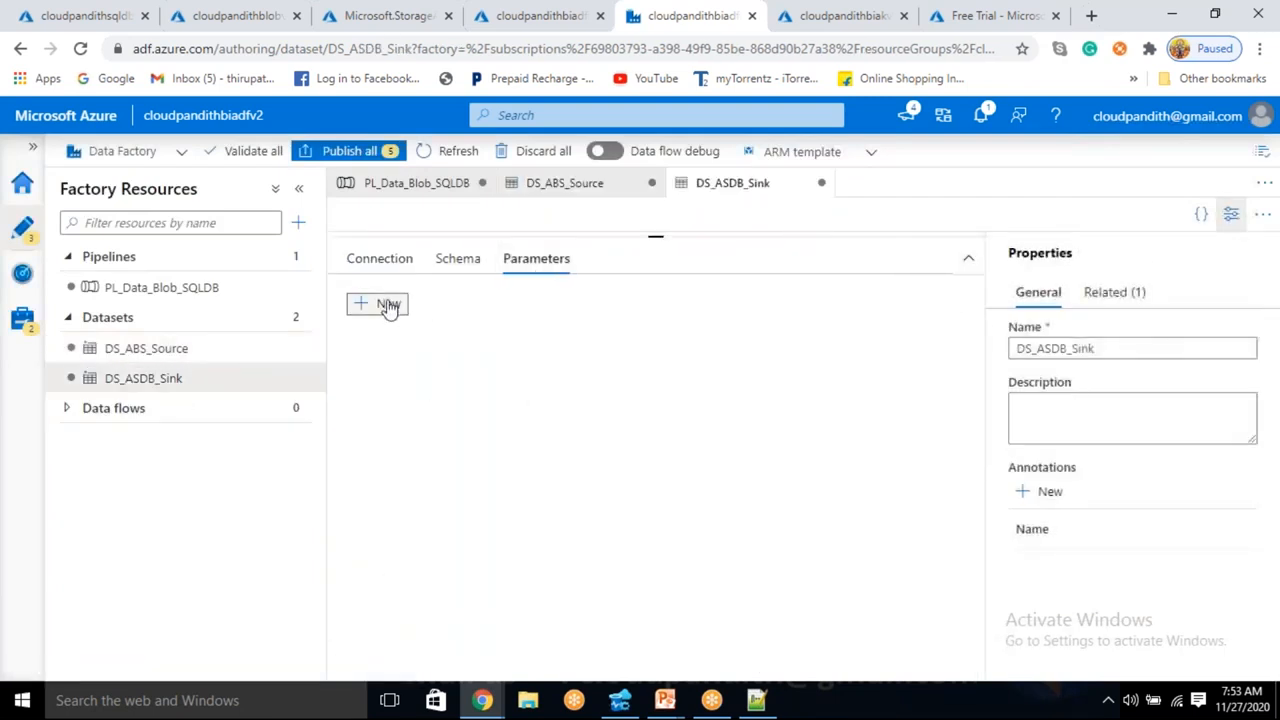
click(413, 379)
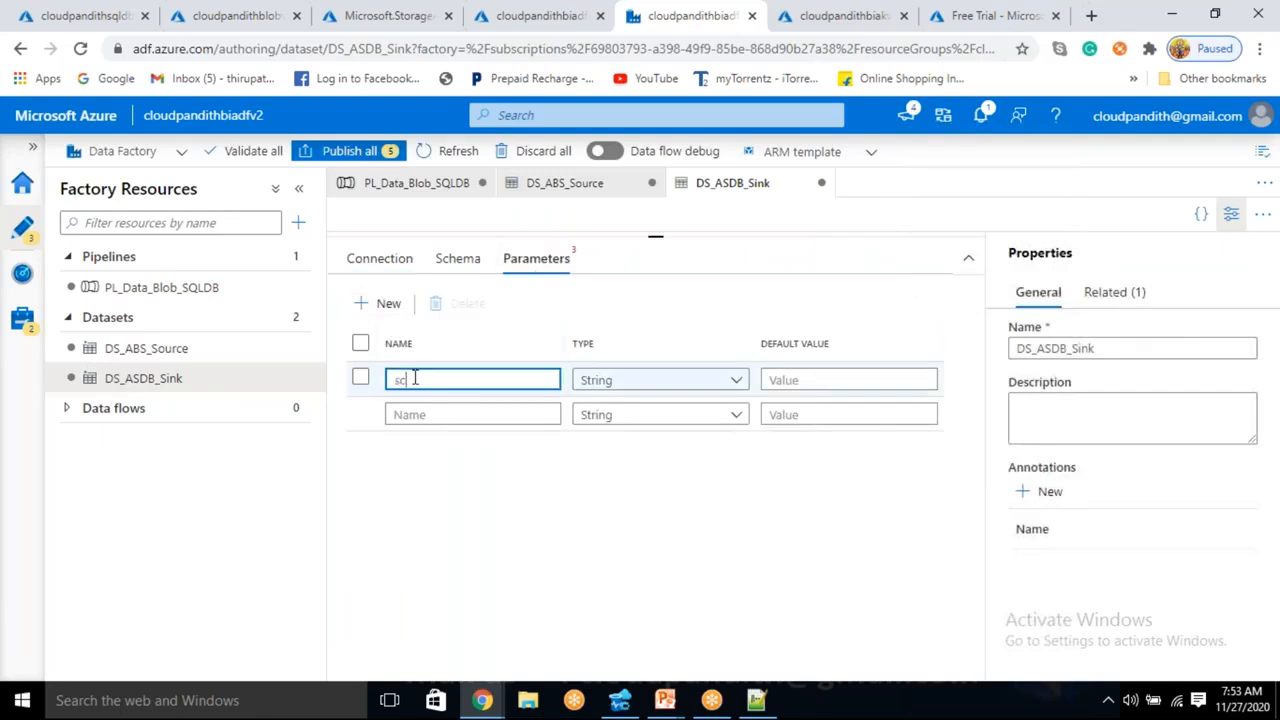
key(Tab)
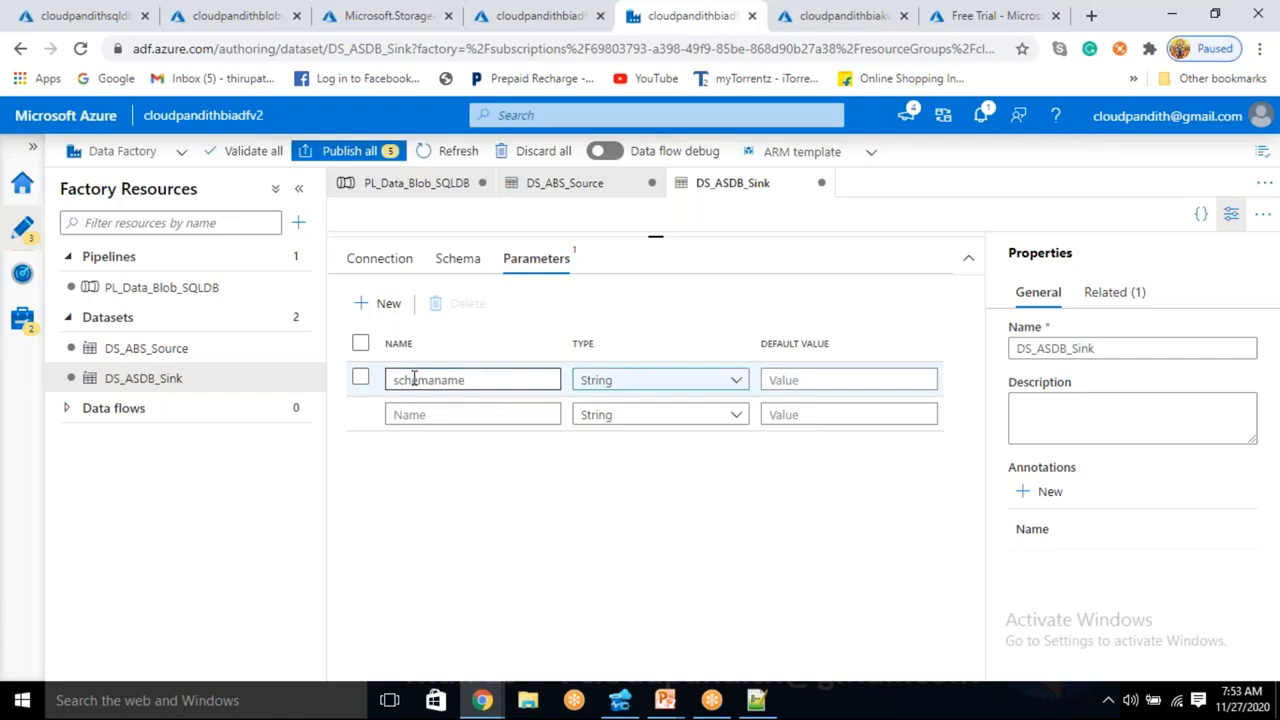
click(420, 414)
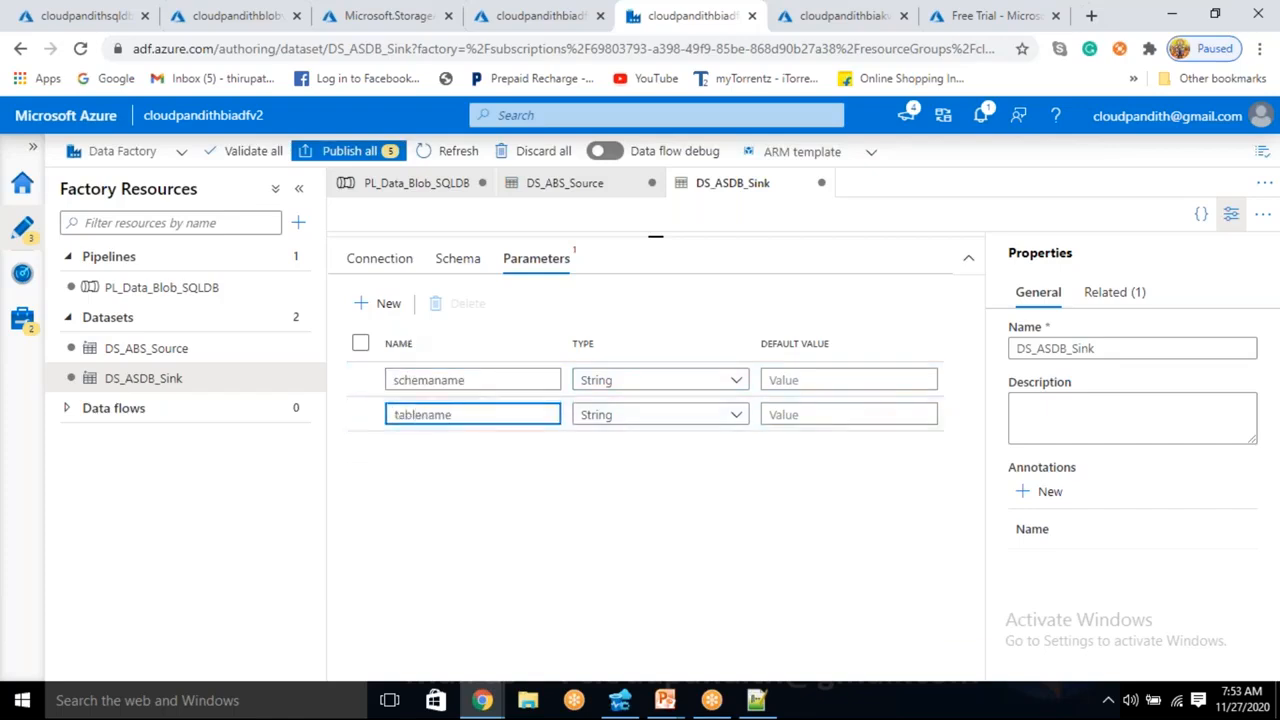
click(390, 258)
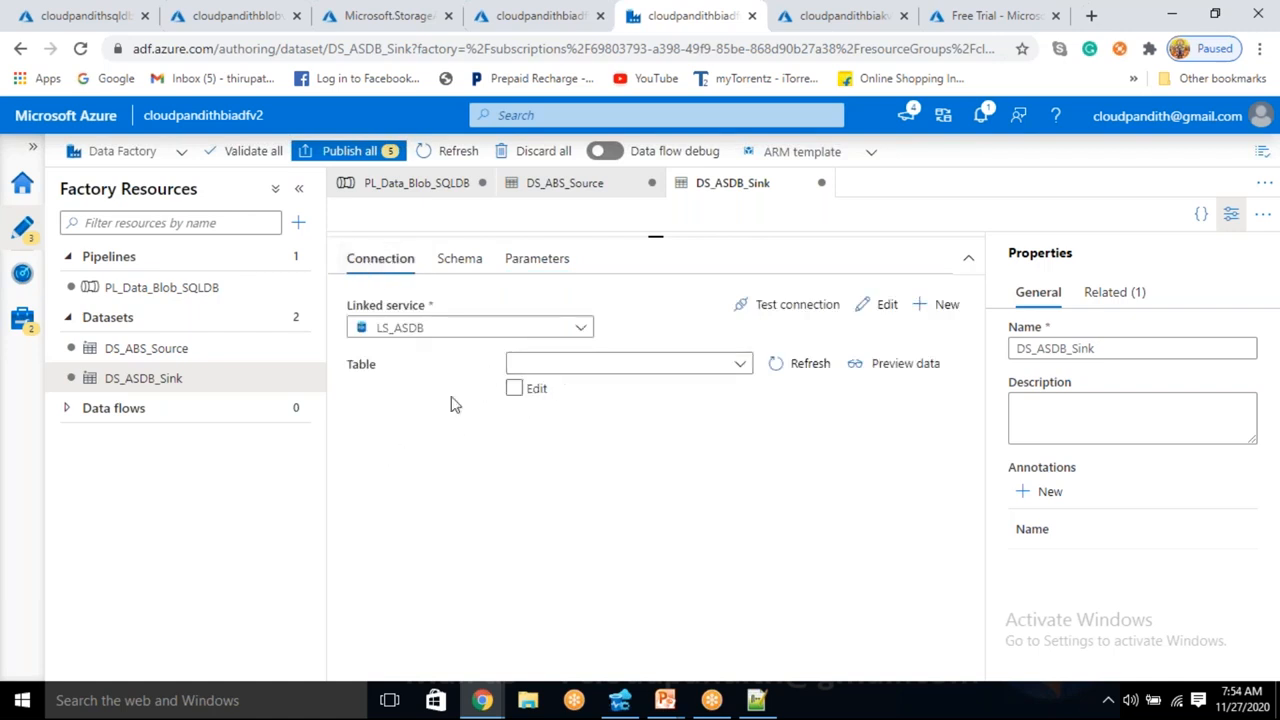
click(513, 390)
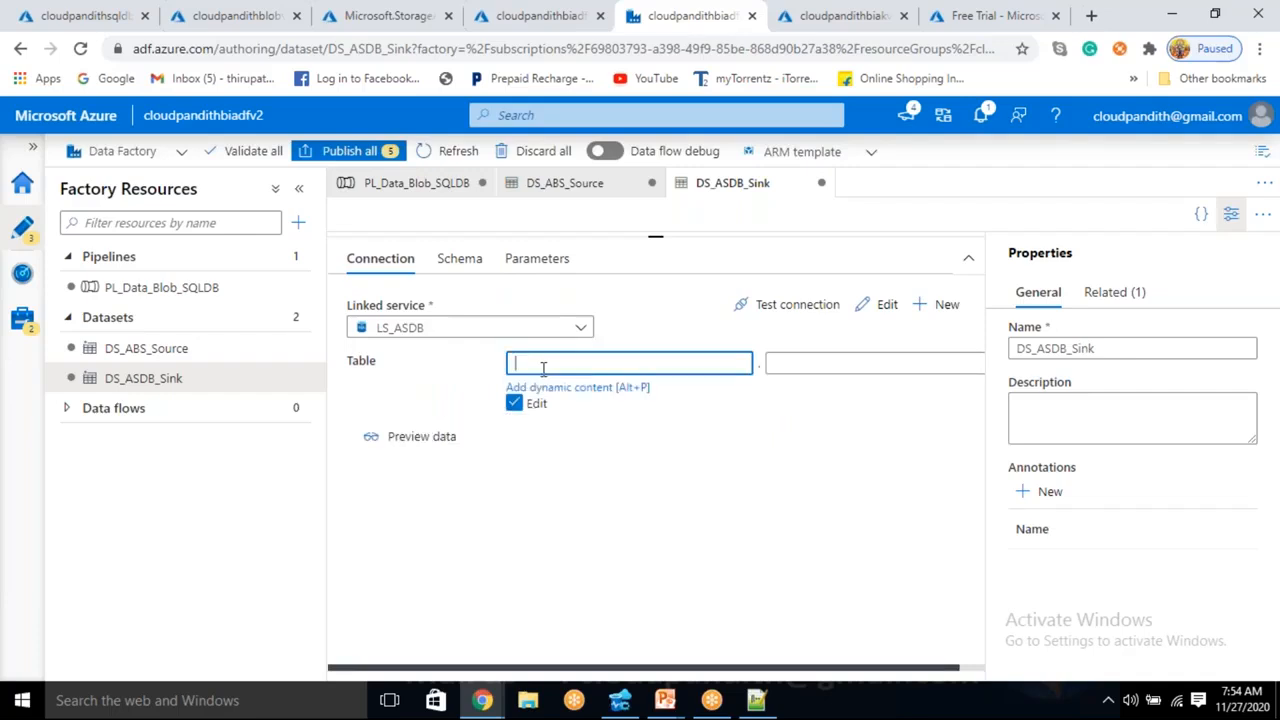
click(565, 390)
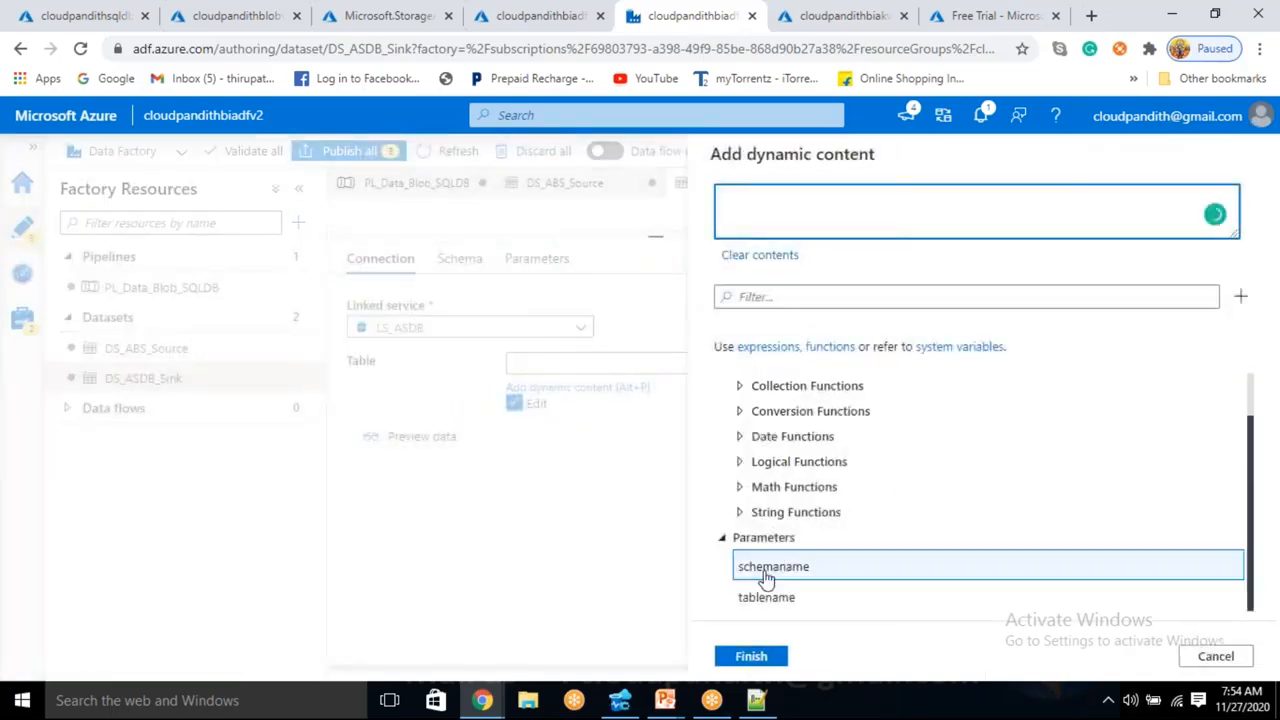
click(770, 568)
click(775, 662)
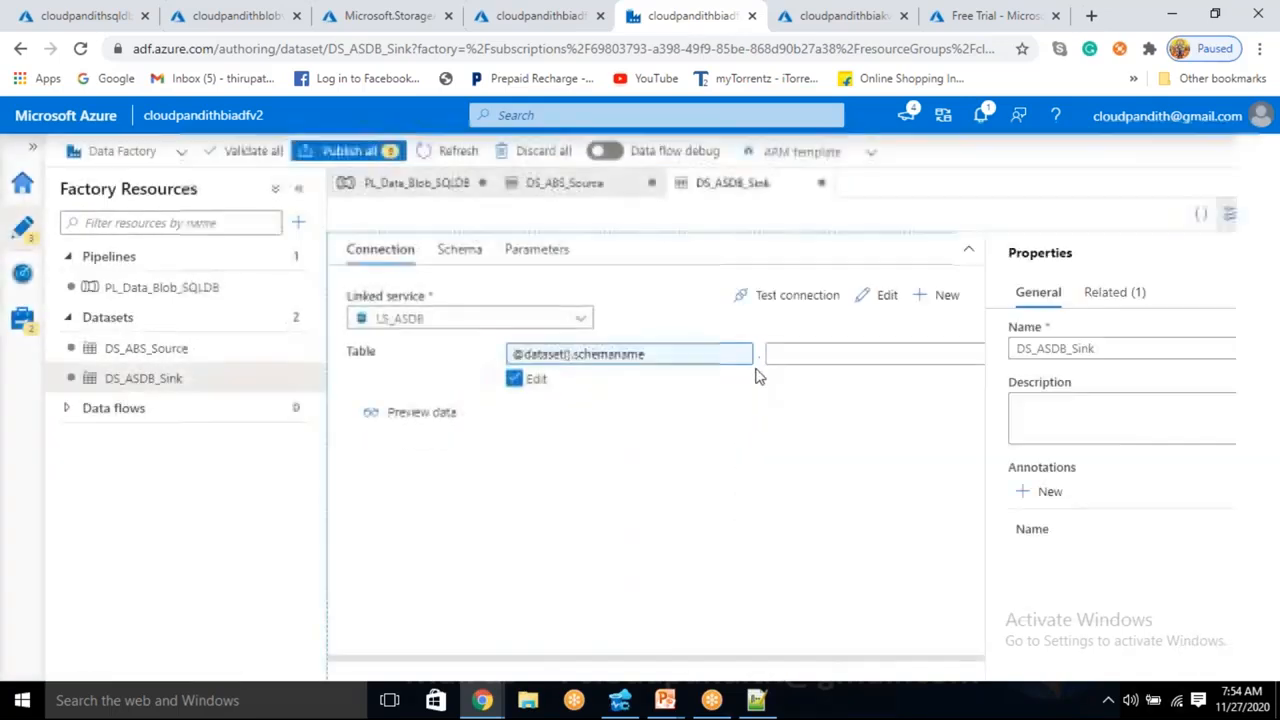
click(789, 358)
click(800, 378)
scroll(830, 460, down, 2)
click(789, 597)
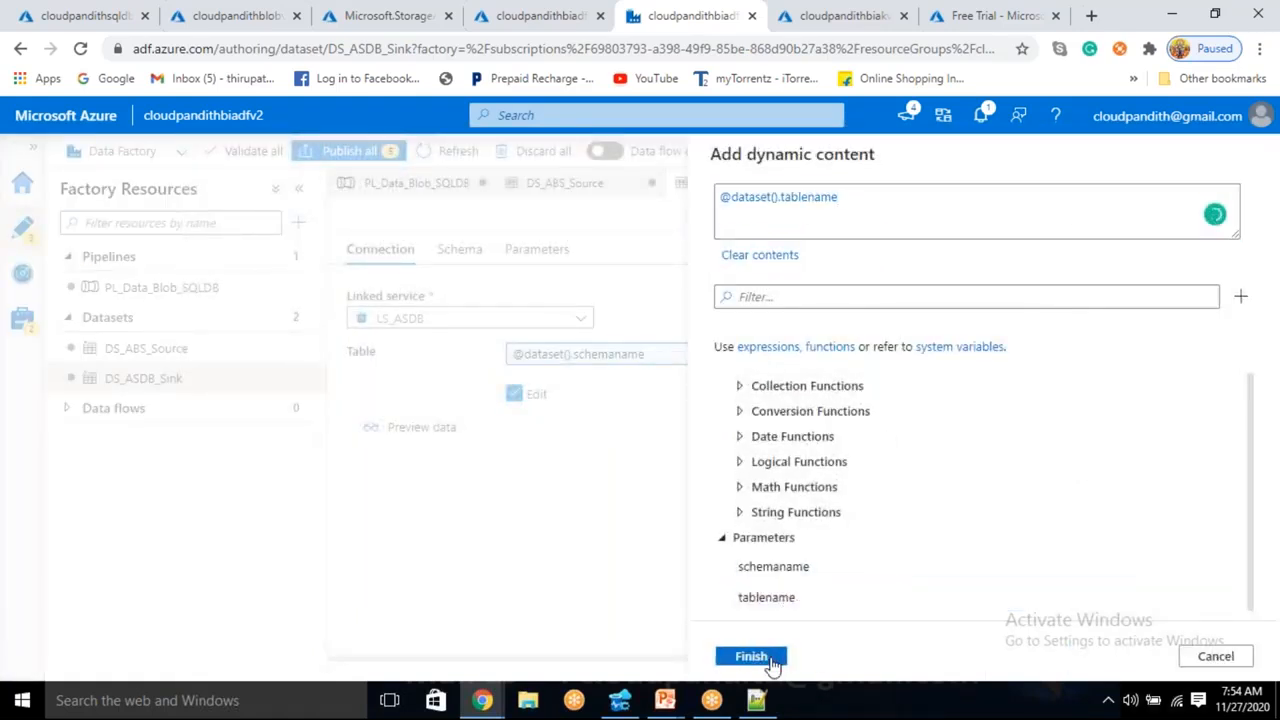
click(752, 657)
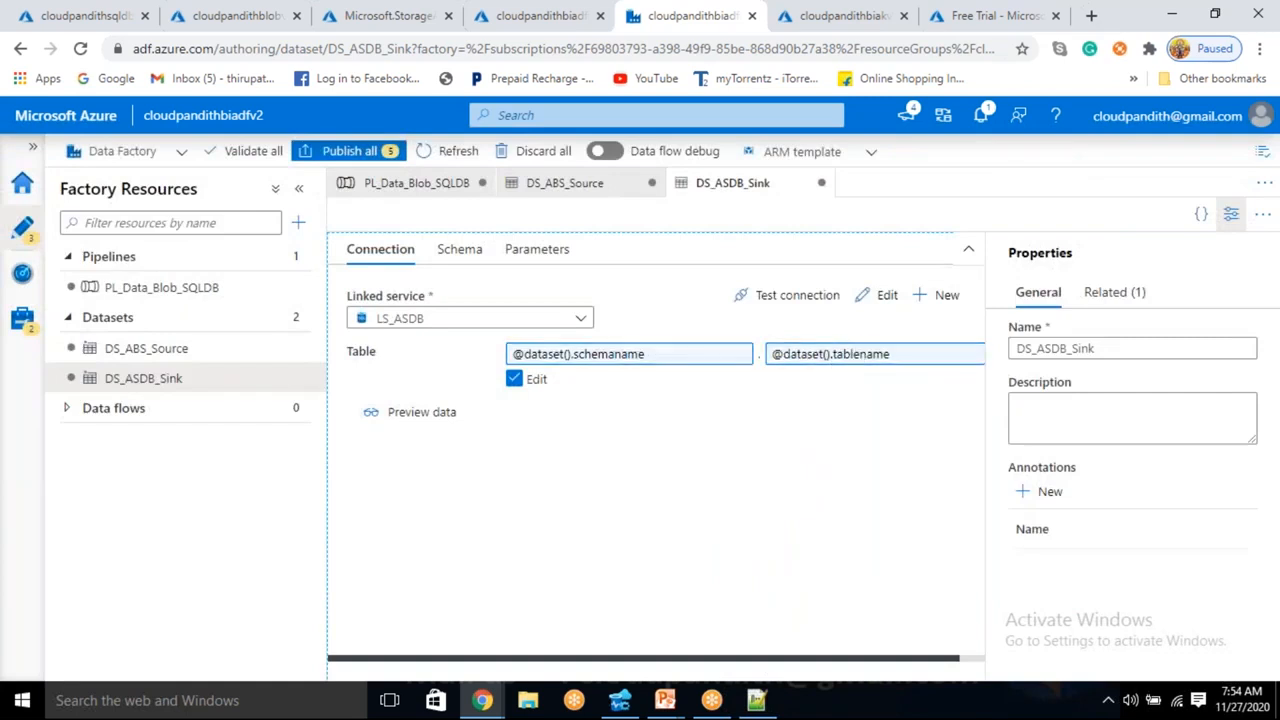
Add four string parameters to the PL_Data_Blob_SQLDB pipeline and name the first two ppfoldername and ppfilename
click(159, 299)
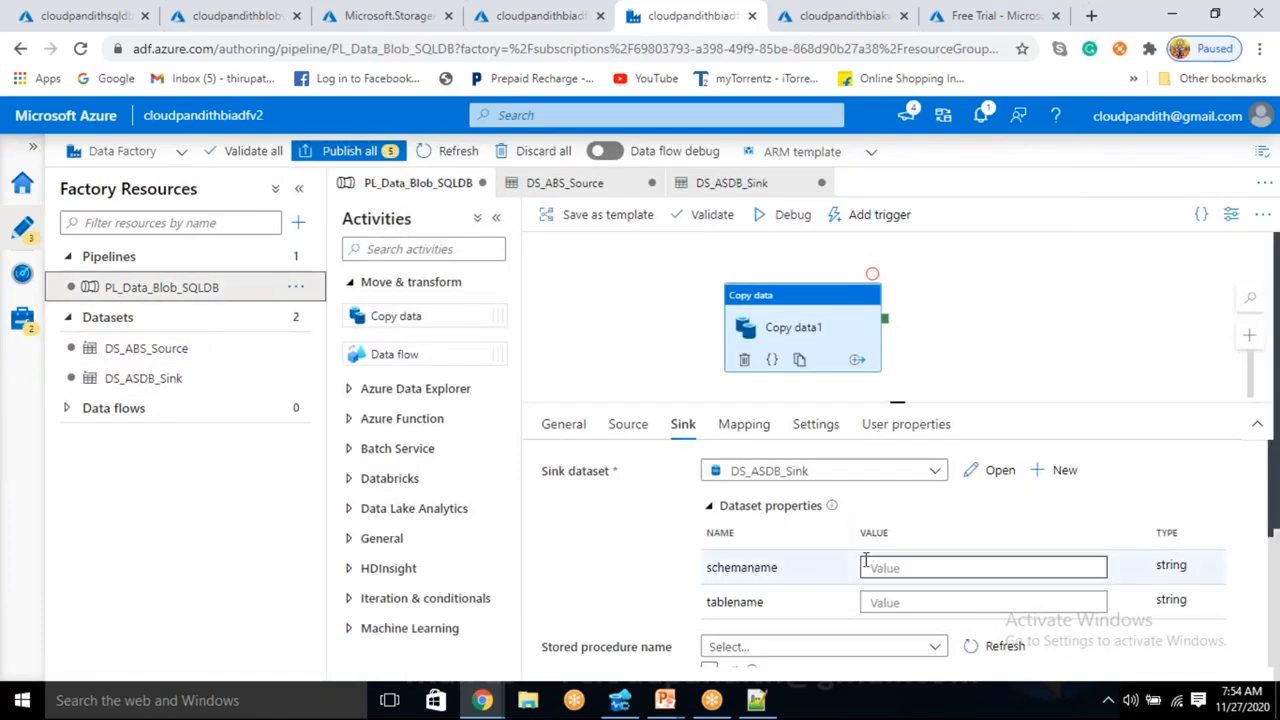
click(626, 426)
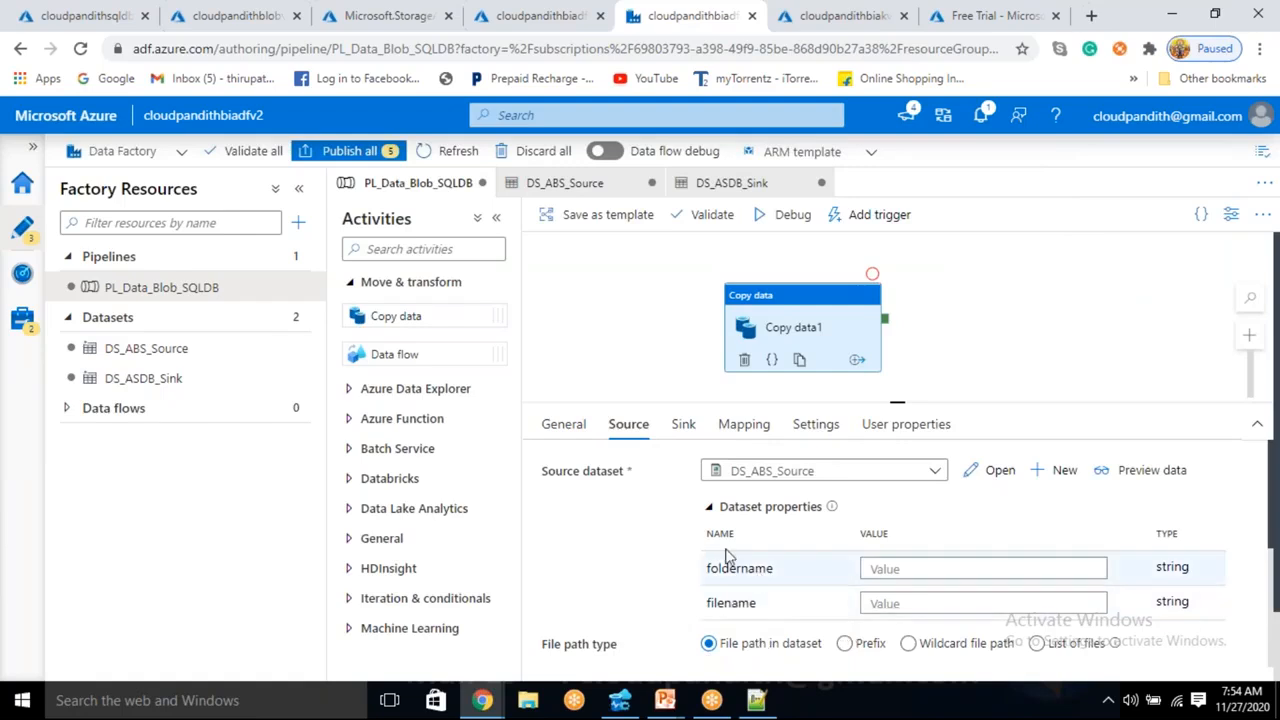
click(1022, 300)
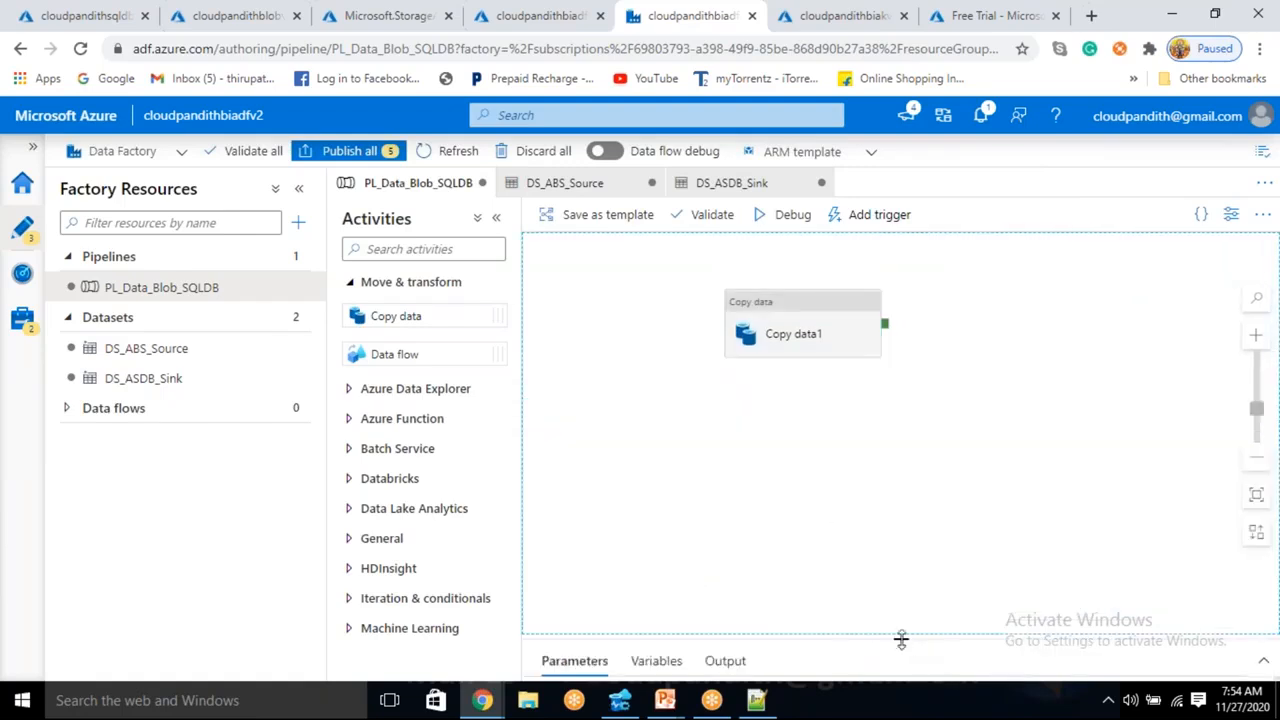
drag(900, 640, 900, 400)
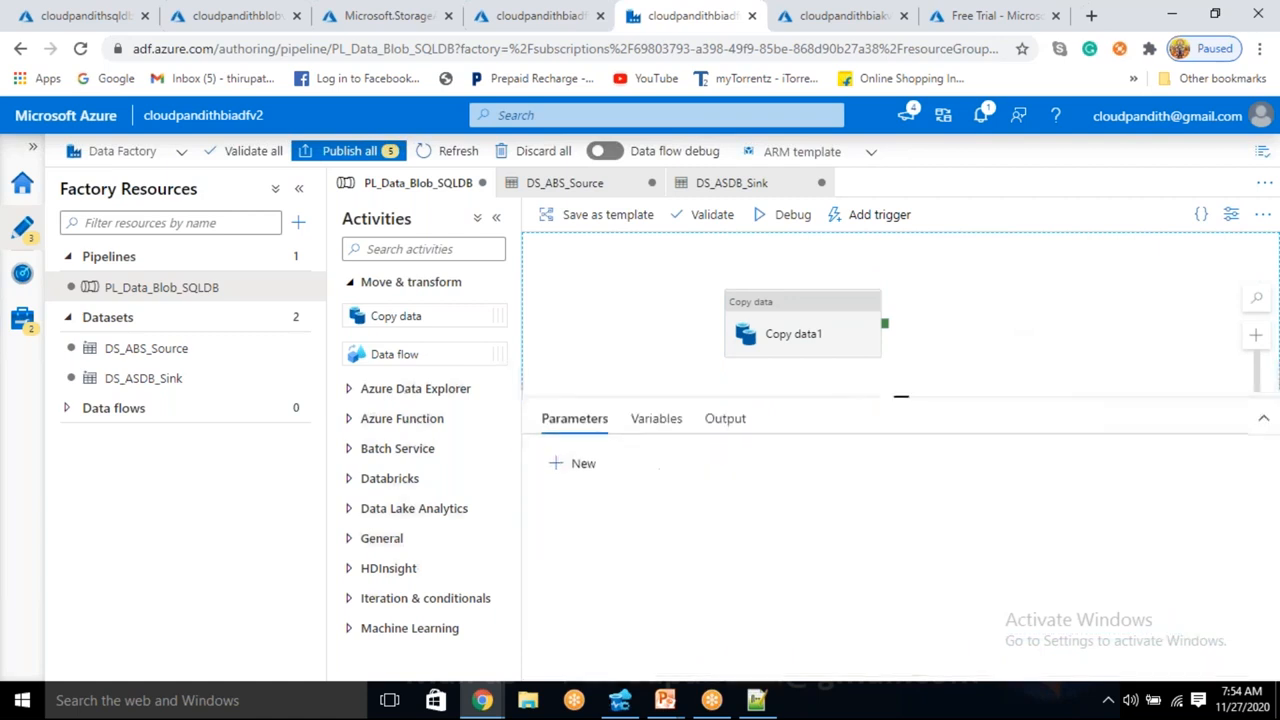
click(586, 463)
click(586, 463)
click(623, 540)
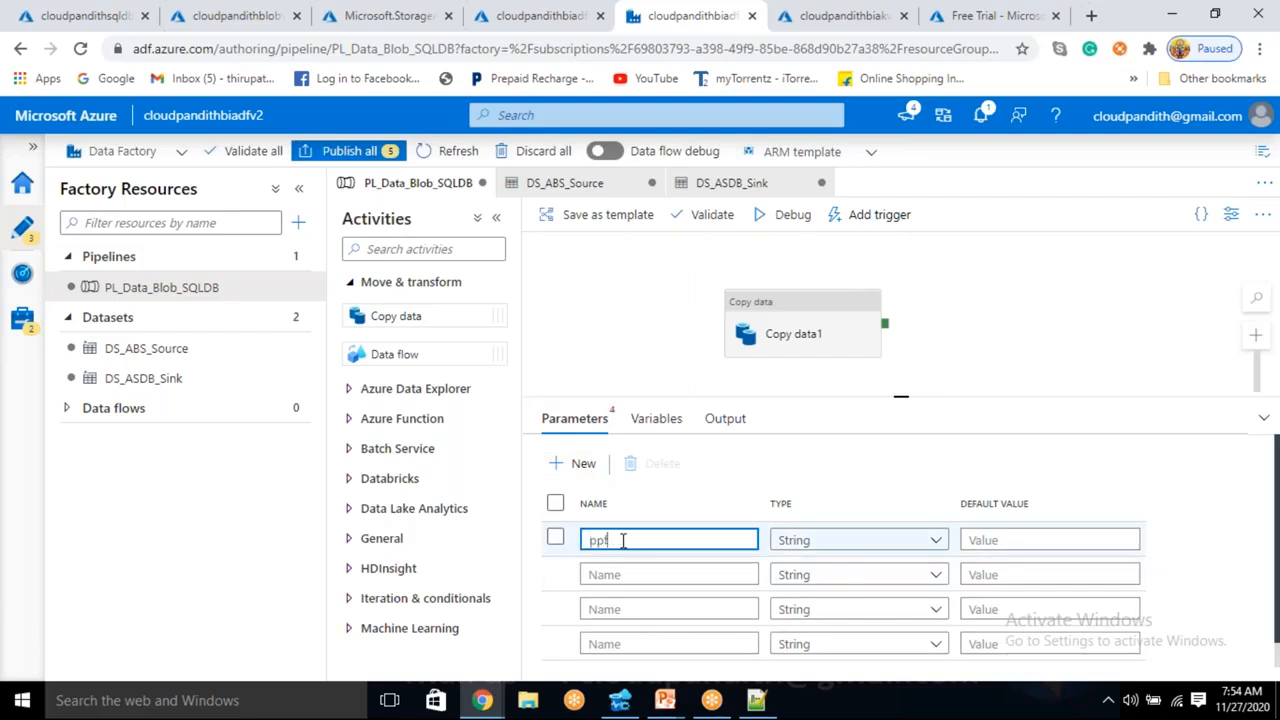
text(ppfoldername)
click(613, 575)
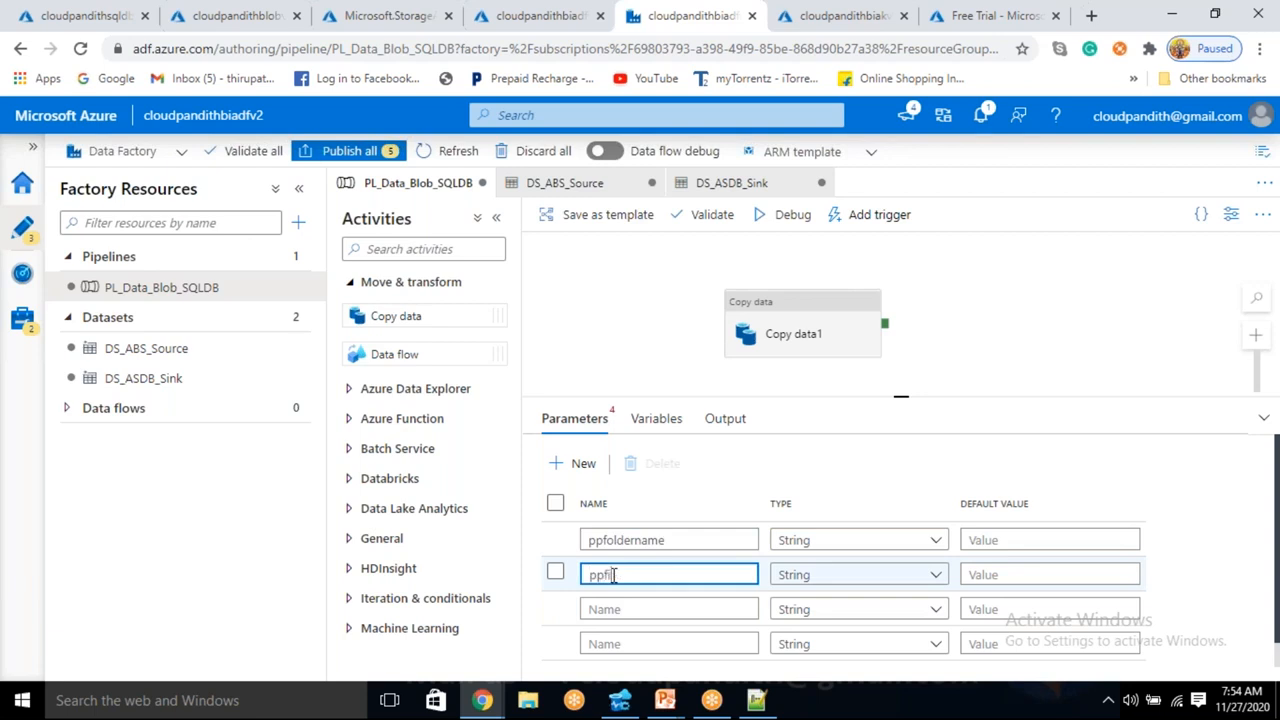
Name the third and fourth pipeline parameters ppschemaname and pptablename
click(600, 609)
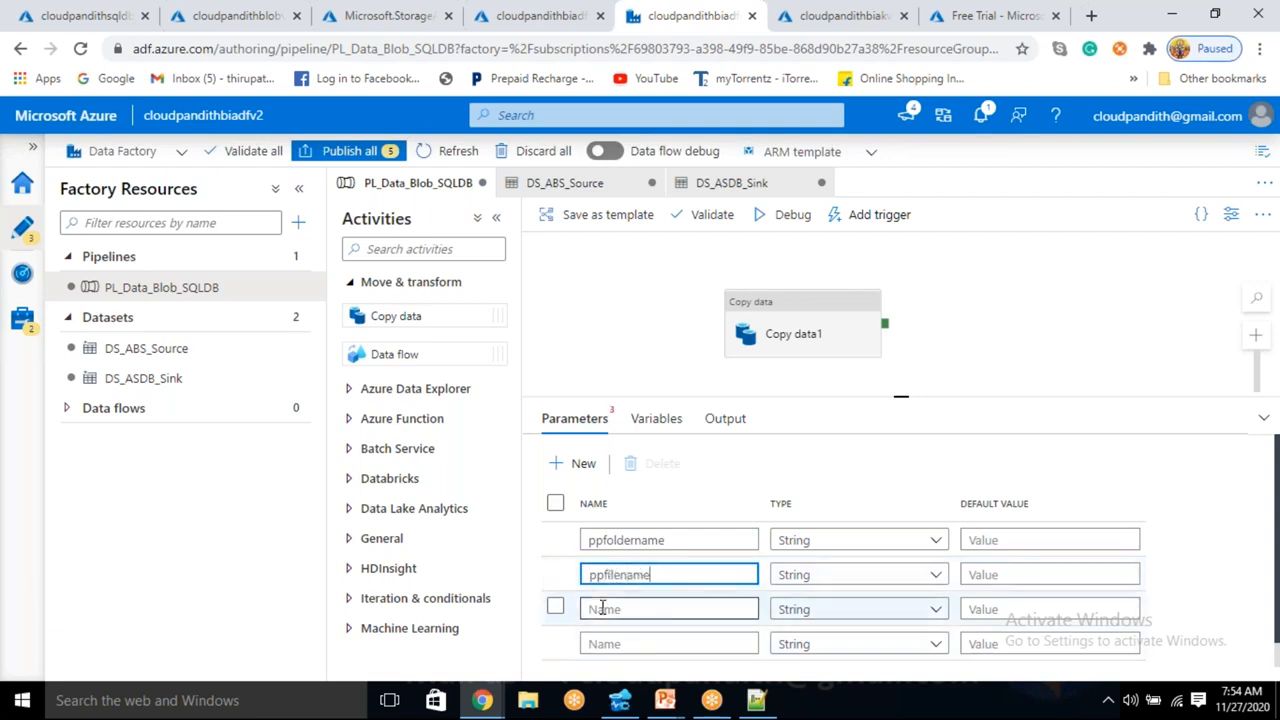
text(pp)
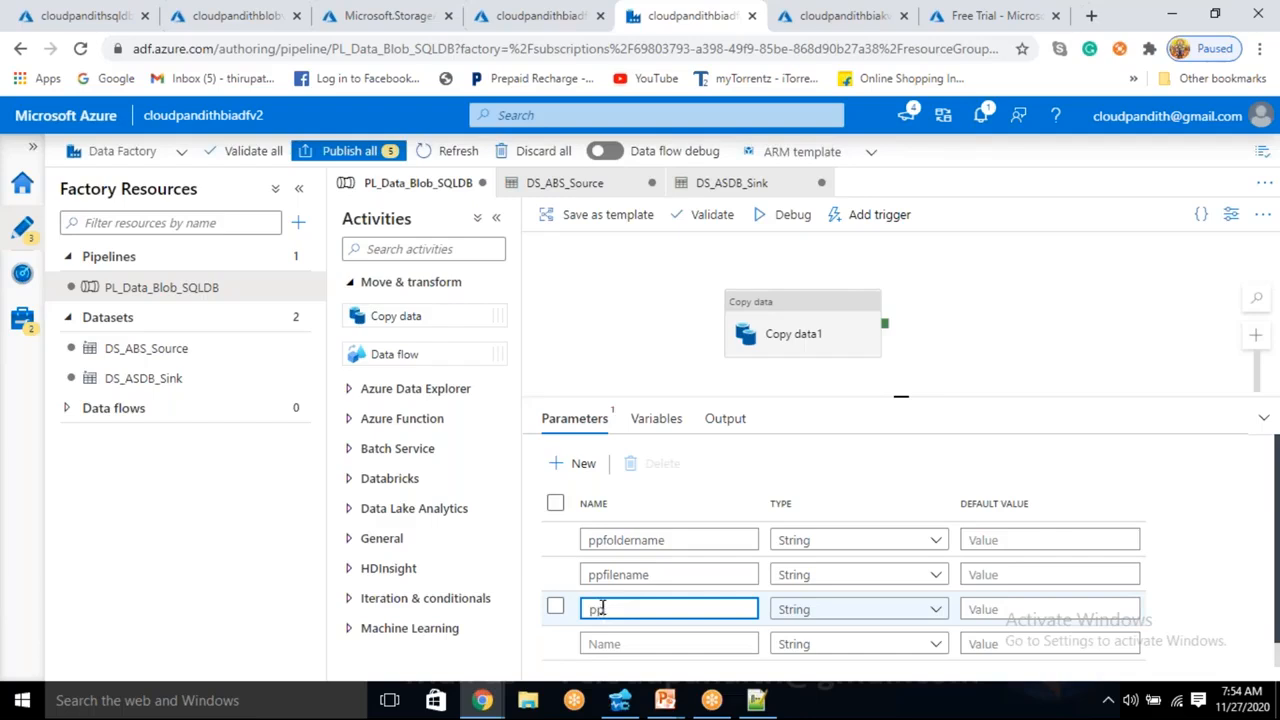
text(schemanem)
click(604, 643)
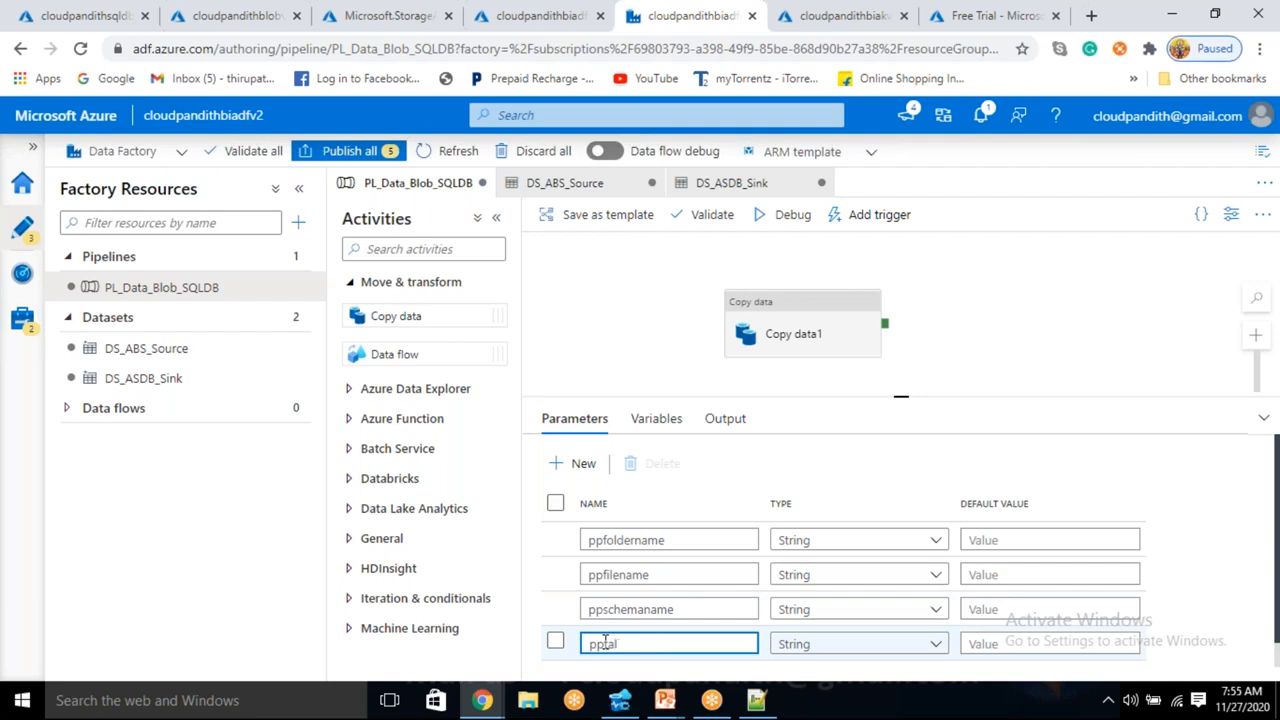
text(pptablename)
click(800, 331)
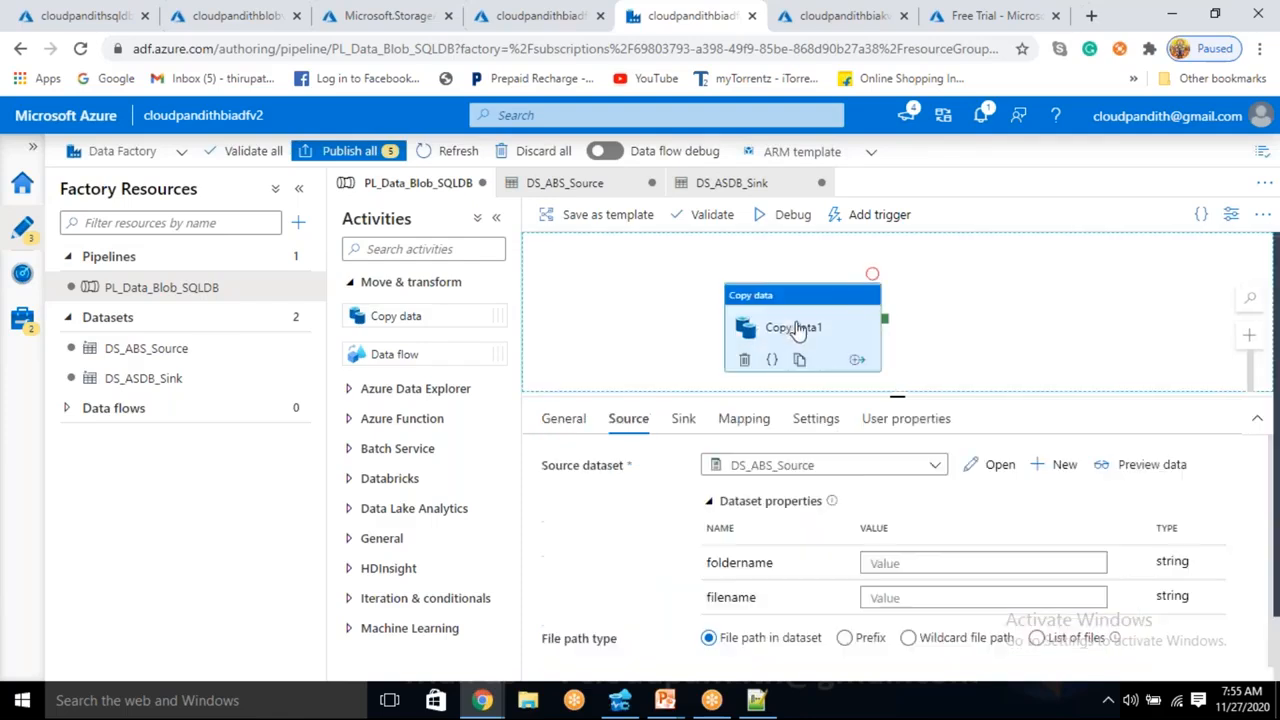
click(884, 575)
click(932, 591)
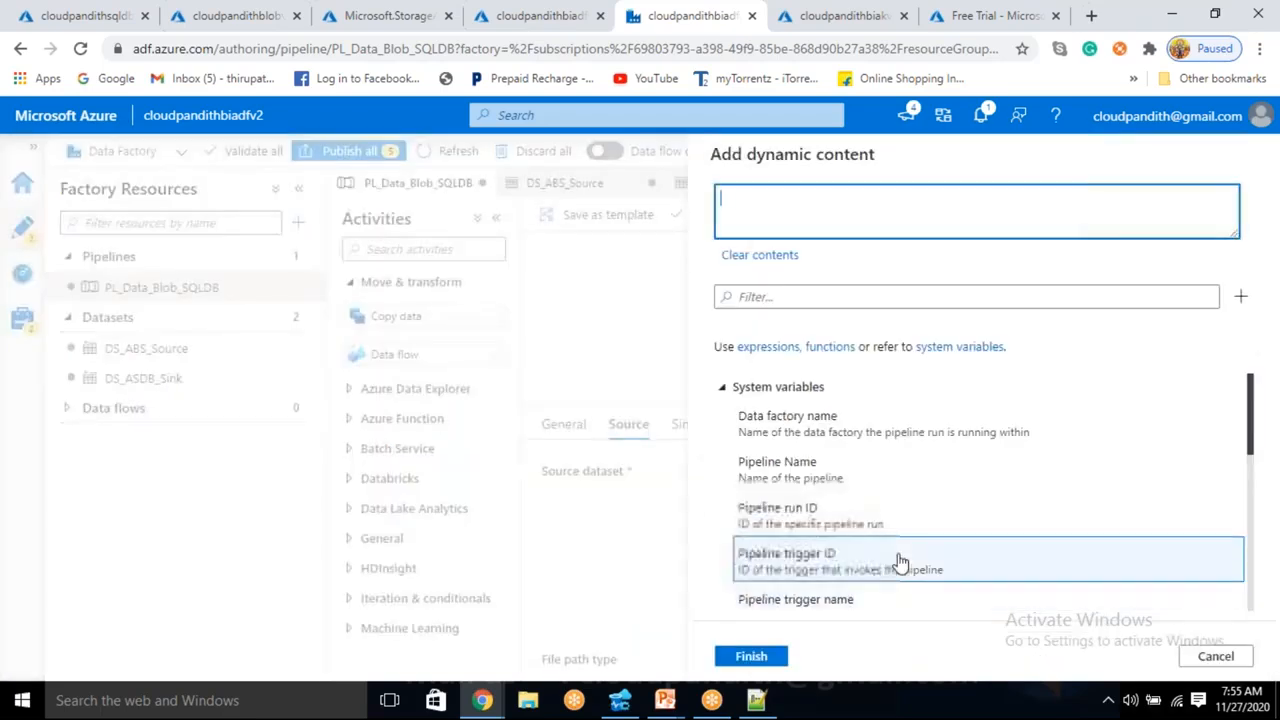
scroll(889, 570, down, 5)
click(771, 541)
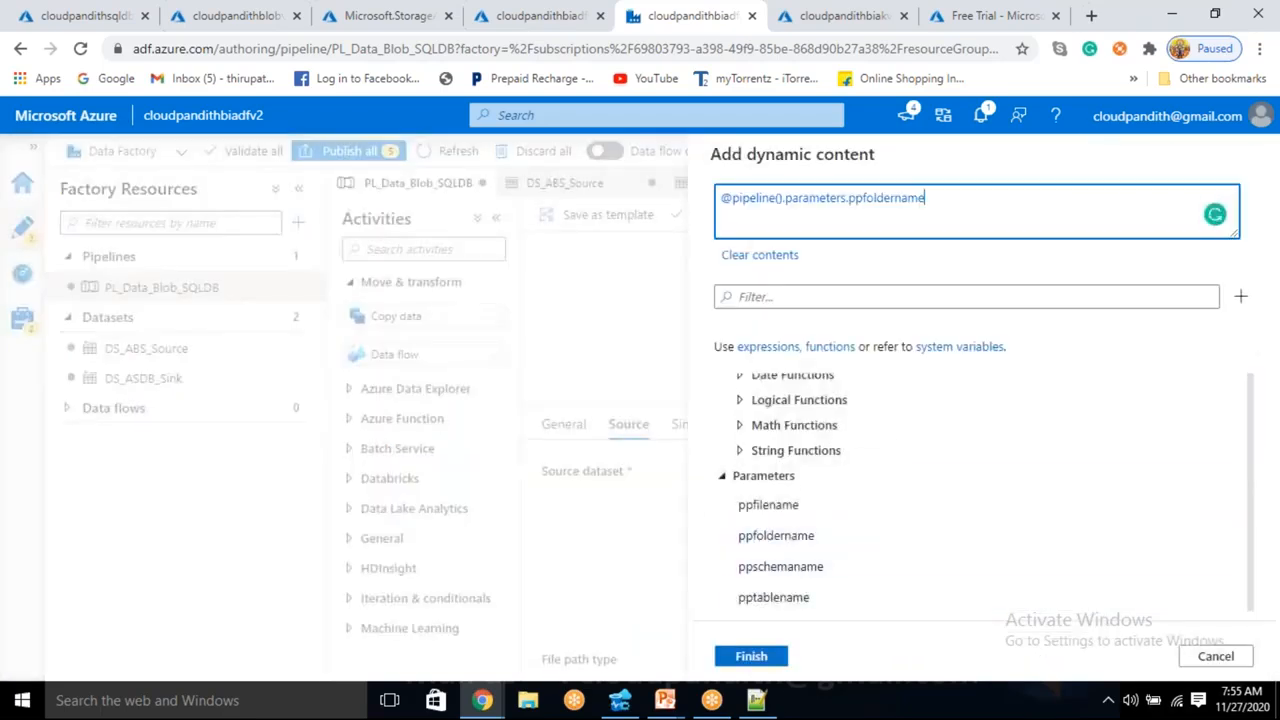
click(753, 658)
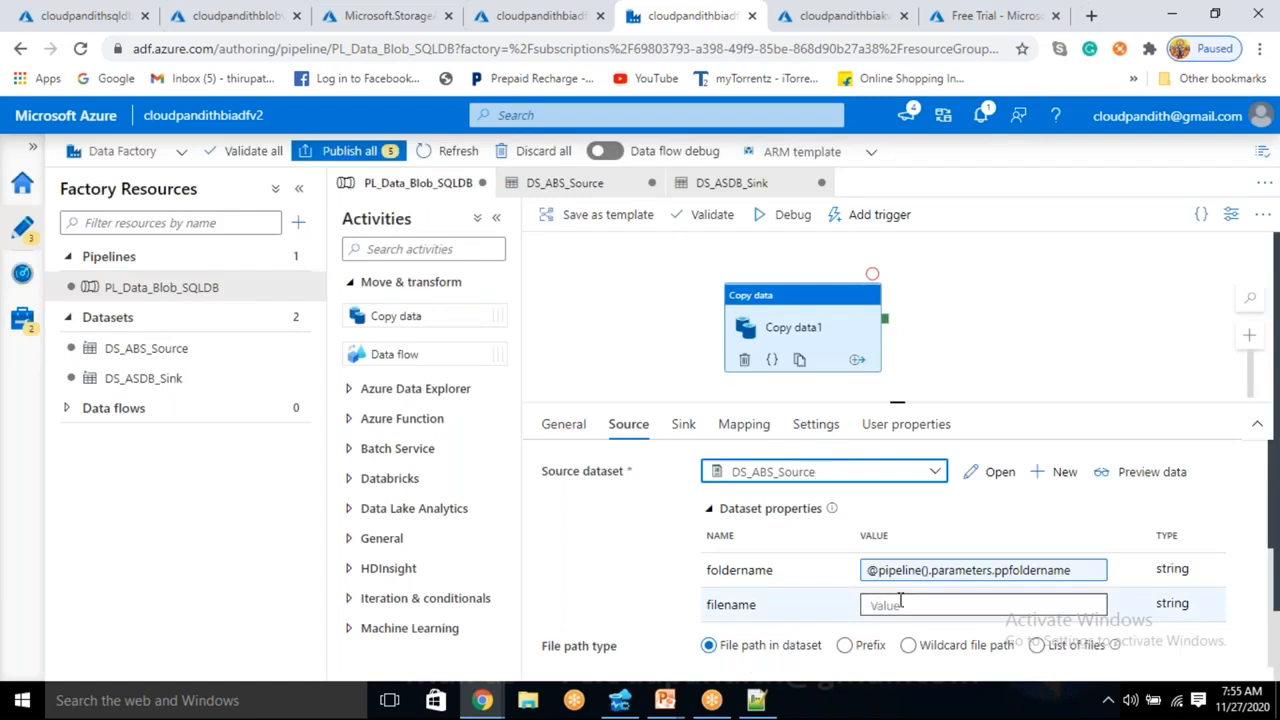
click(900, 604)
click(900, 626)
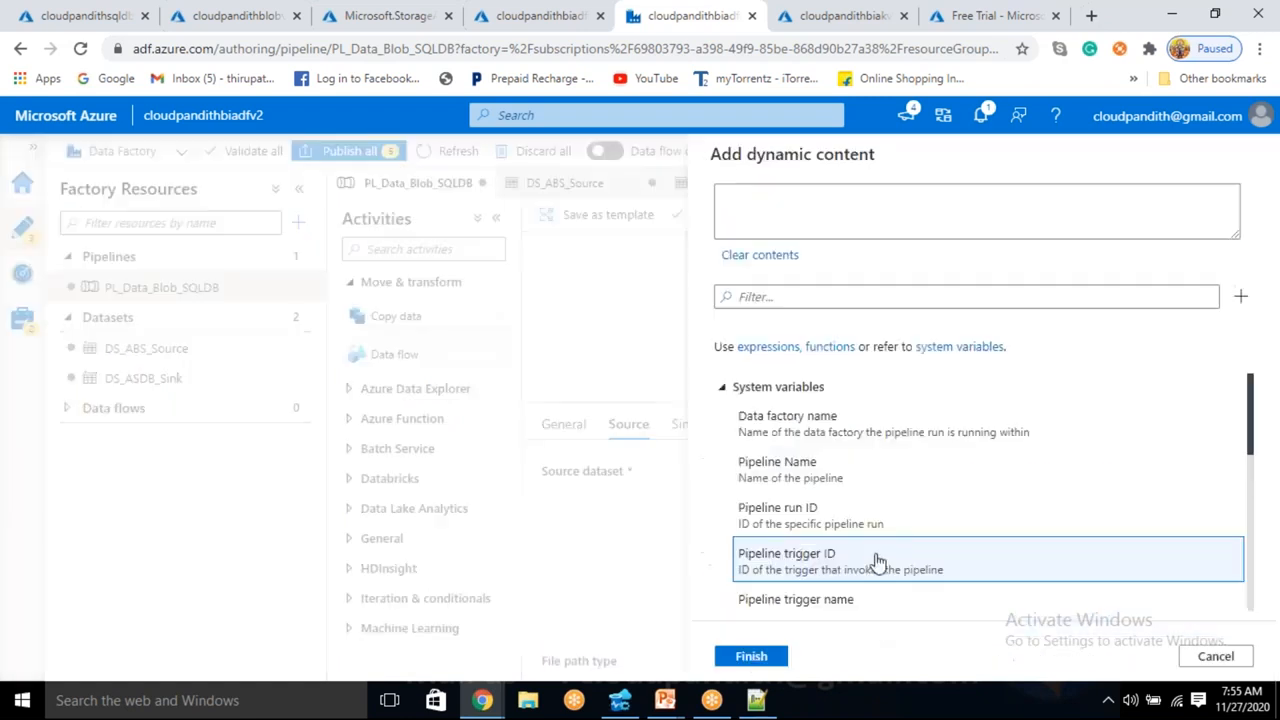
scroll(874, 566, down, 5)
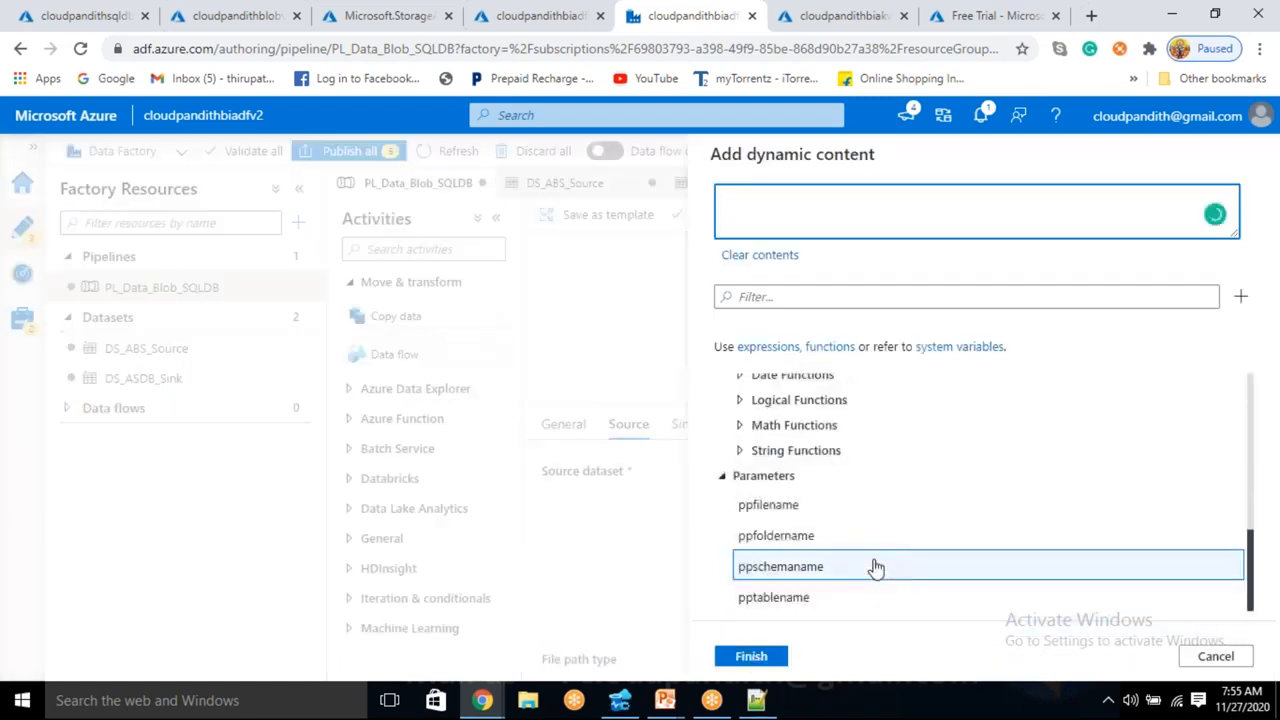
click(790, 505)
click(765, 658)
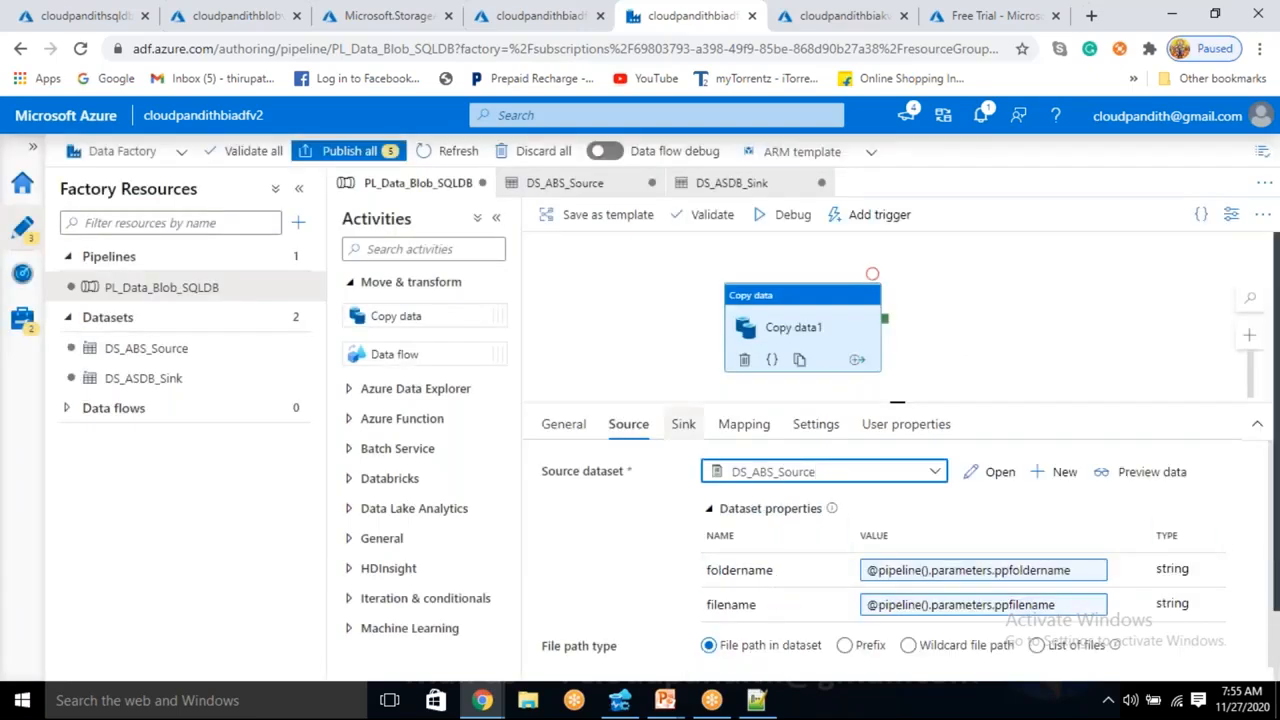
click(682, 424)
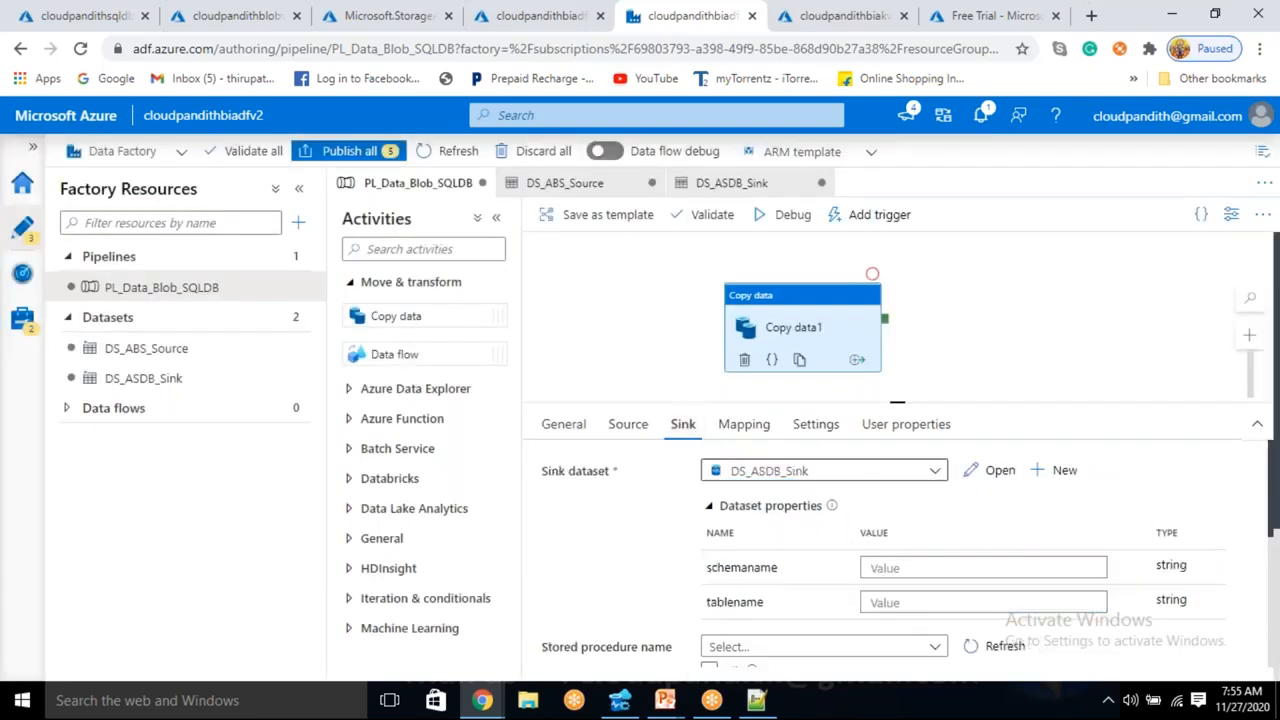
click(895, 567)
click(884, 591)
scroll(872, 557, down, 10)
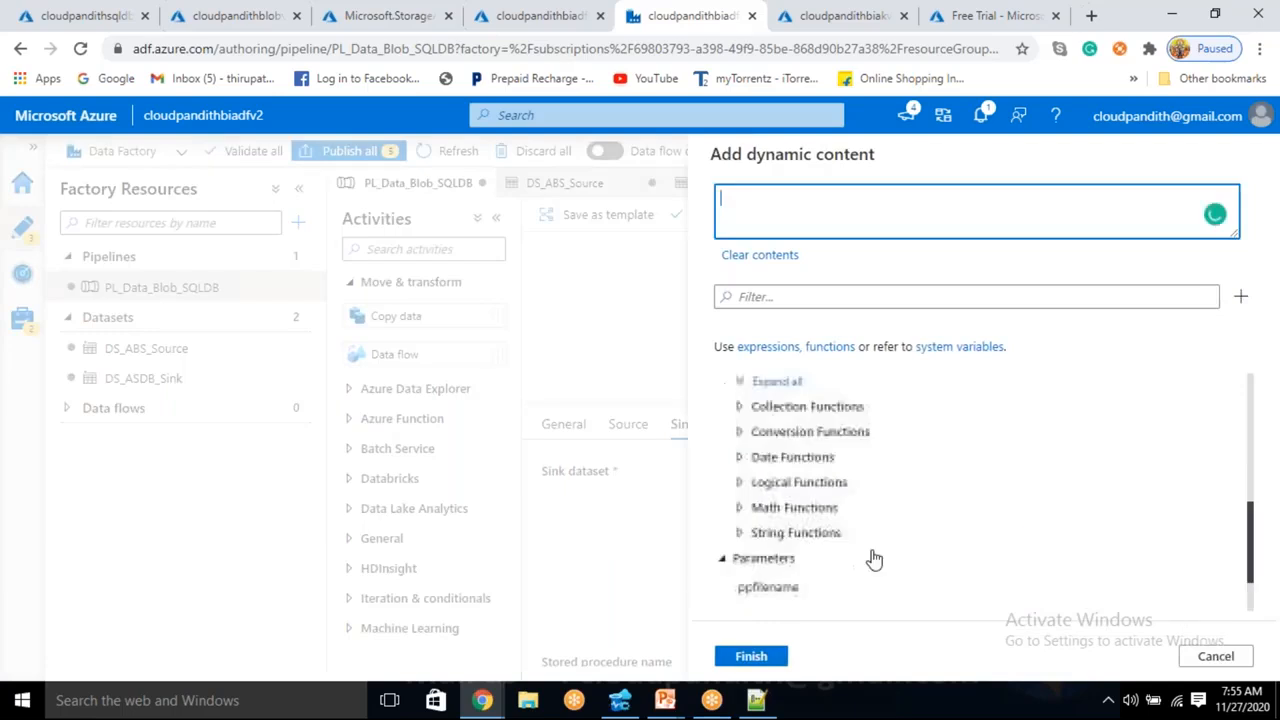
click(790, 566)
click(766, 655)
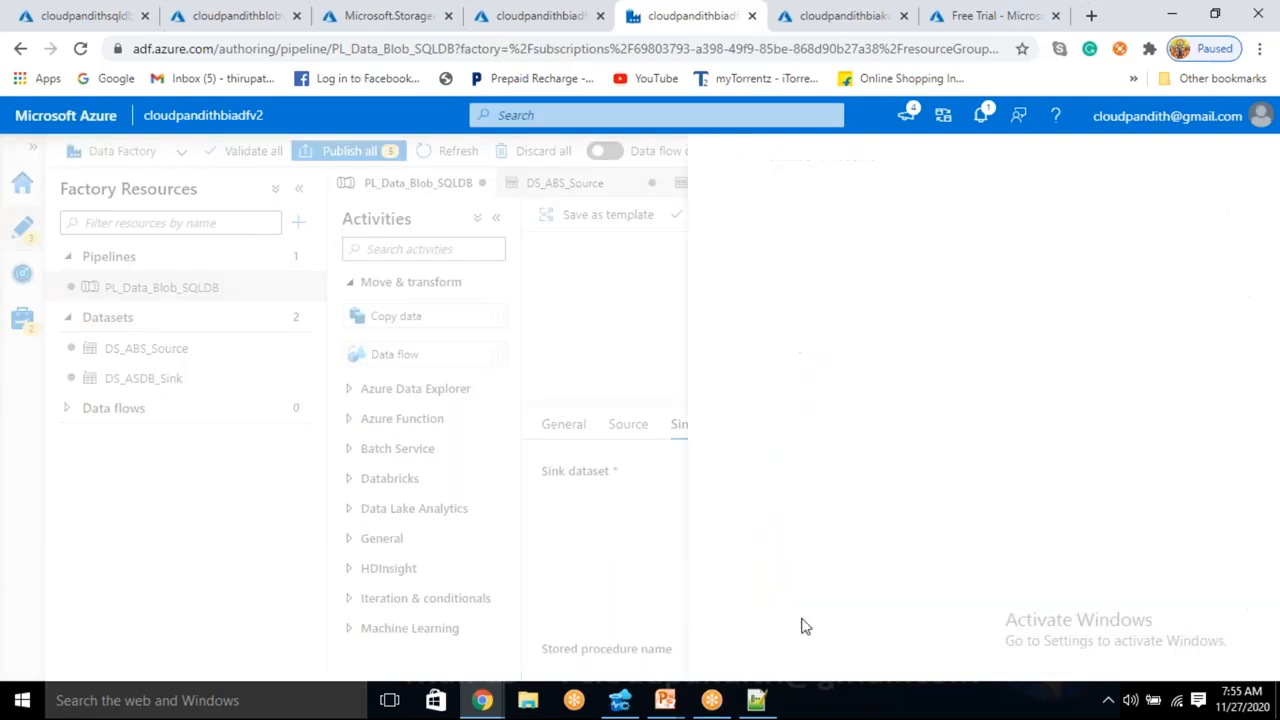
click(880, 624)
scroll(860, 530, down, 10)
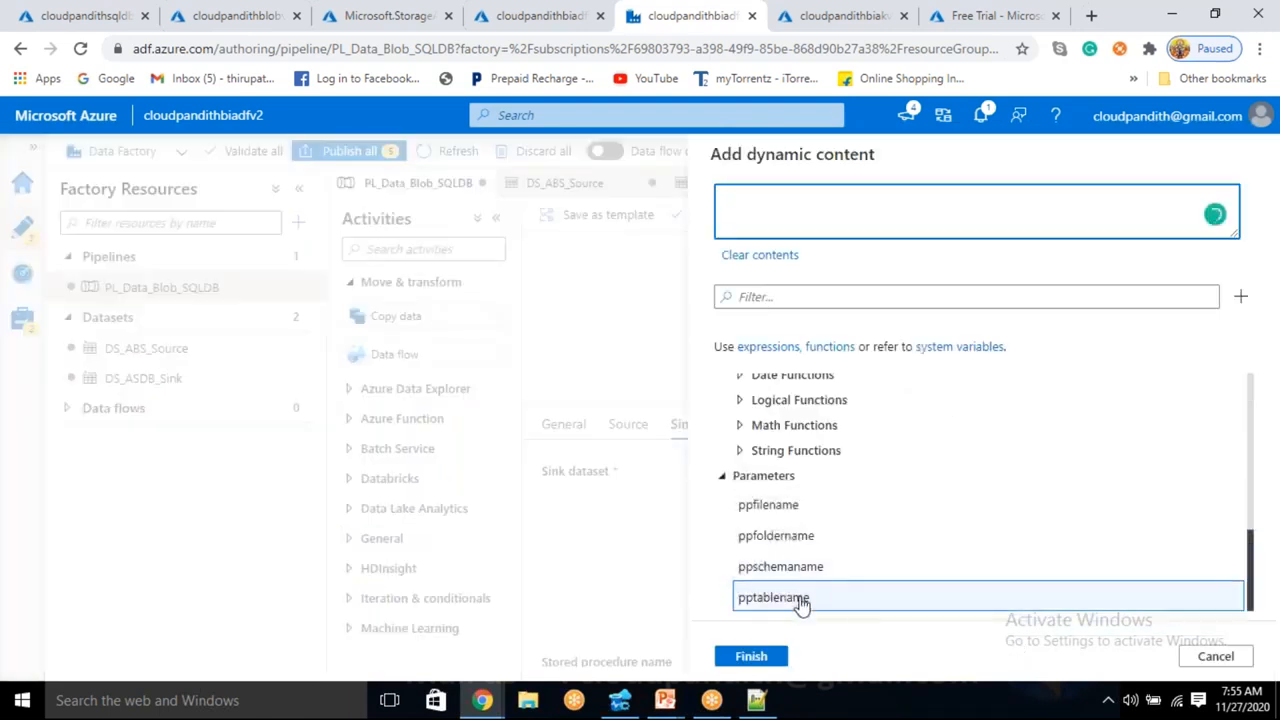
click(800, 597)
click(753, 656)
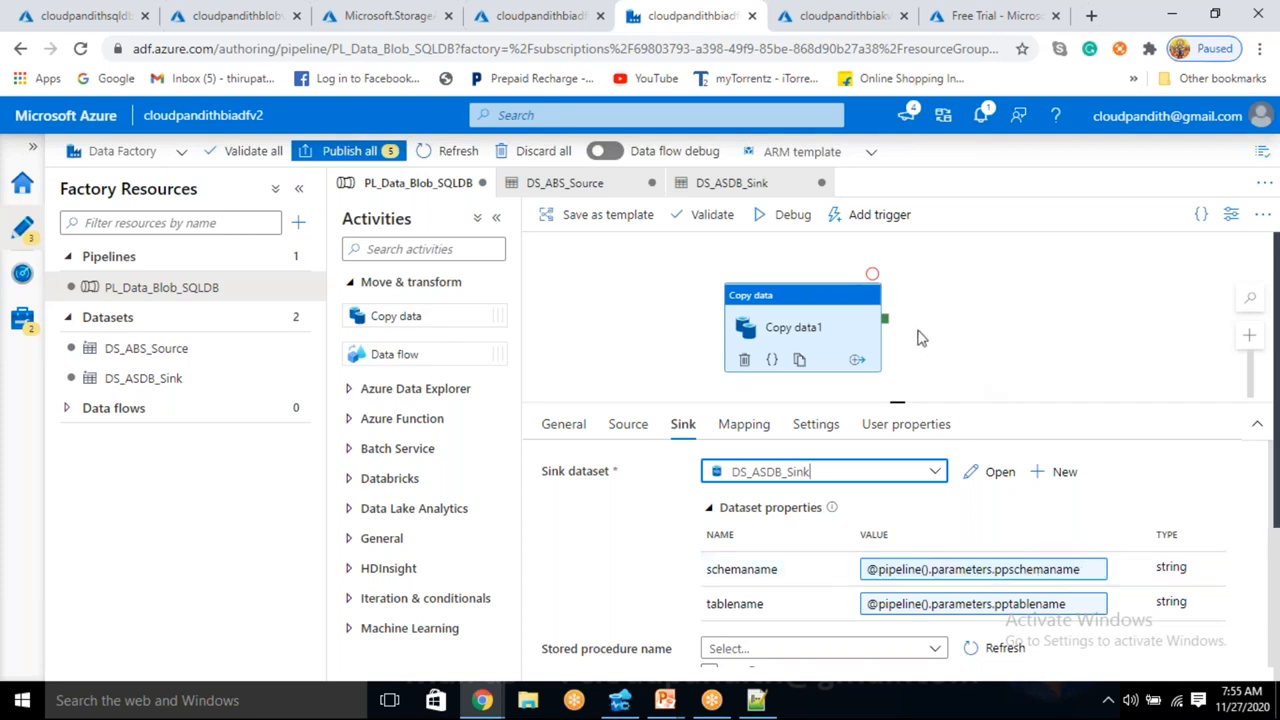
click(815, 236)
click(789, 214)
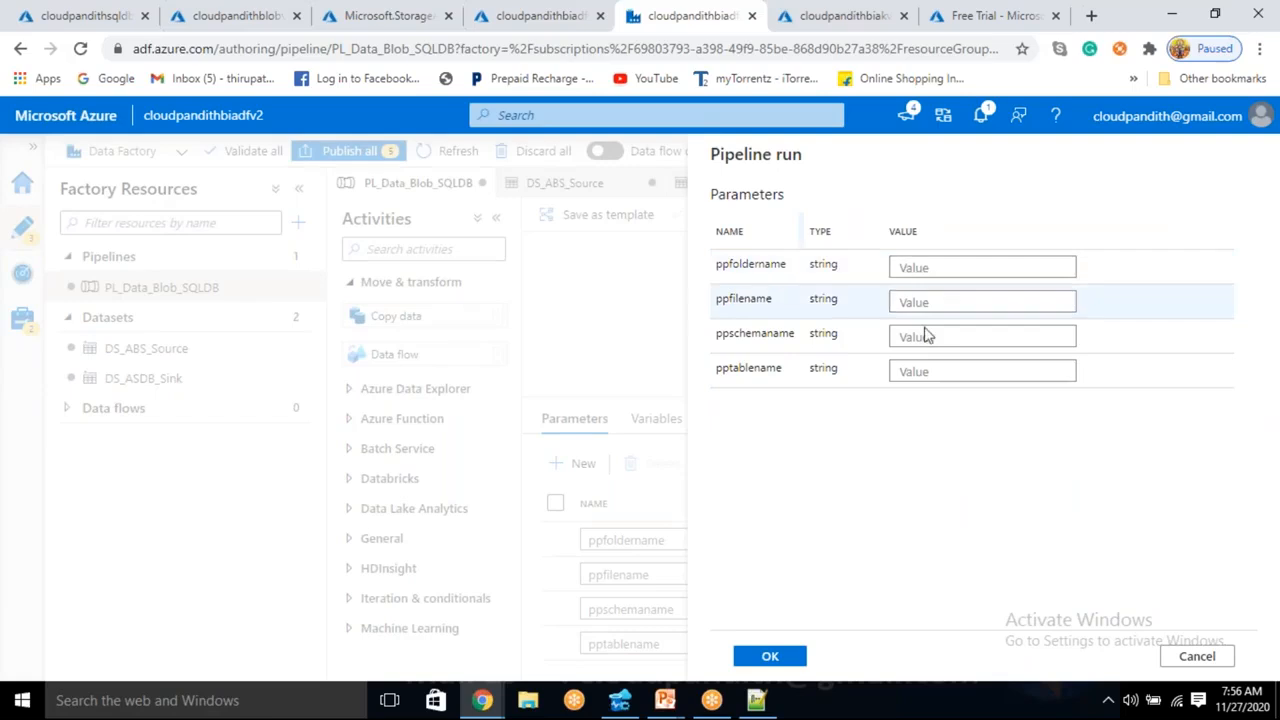
click(1190, 656)
Set the table option in the Copy data1 sink settings to Auto create table
click(810, 332)
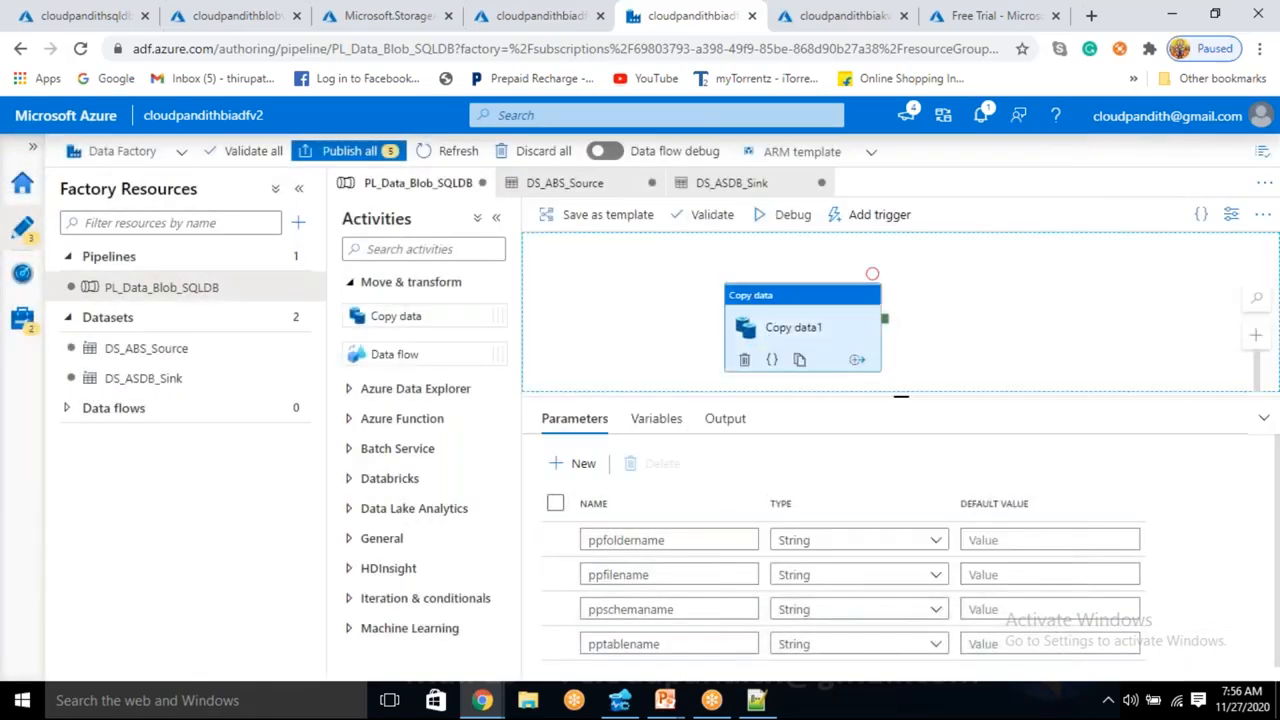
scroll(683, 558, down, 2)
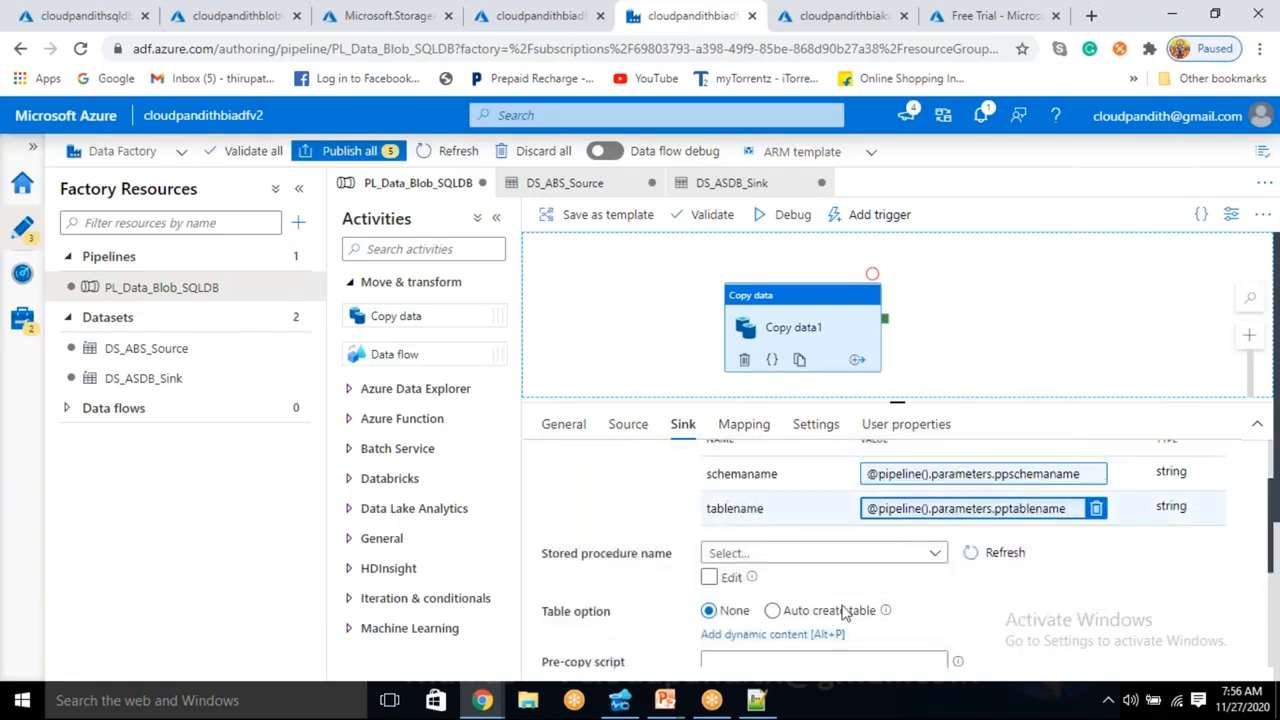
click(773, 612)
click(775, 612)
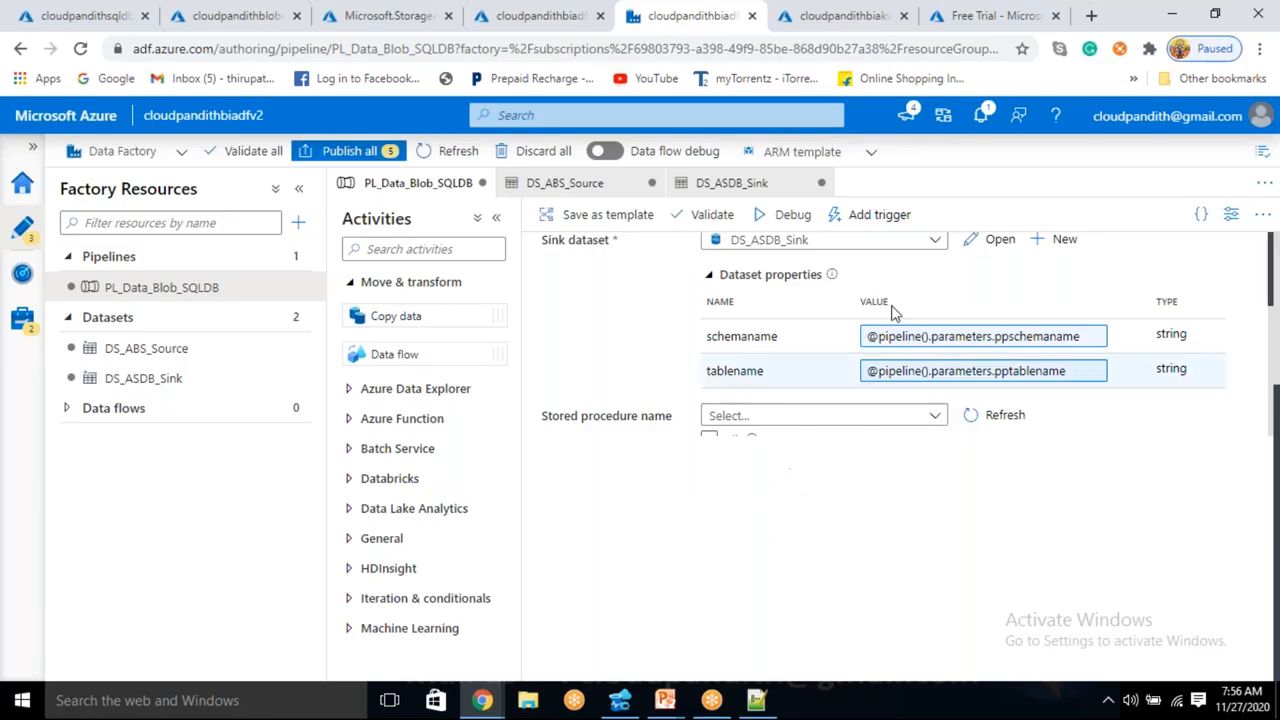
drag(653, 320, 813, 447)
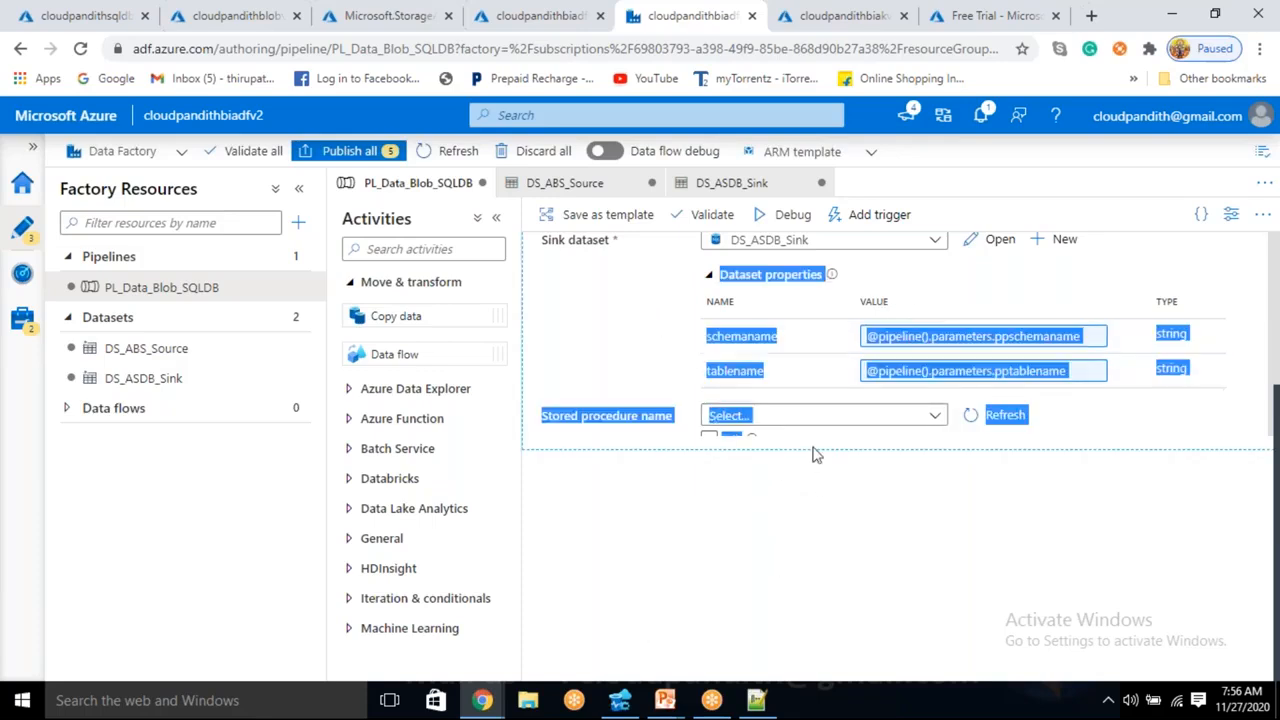
Publish all pending changes to the pipeline, both datasets and both linked services
click(352, 152)
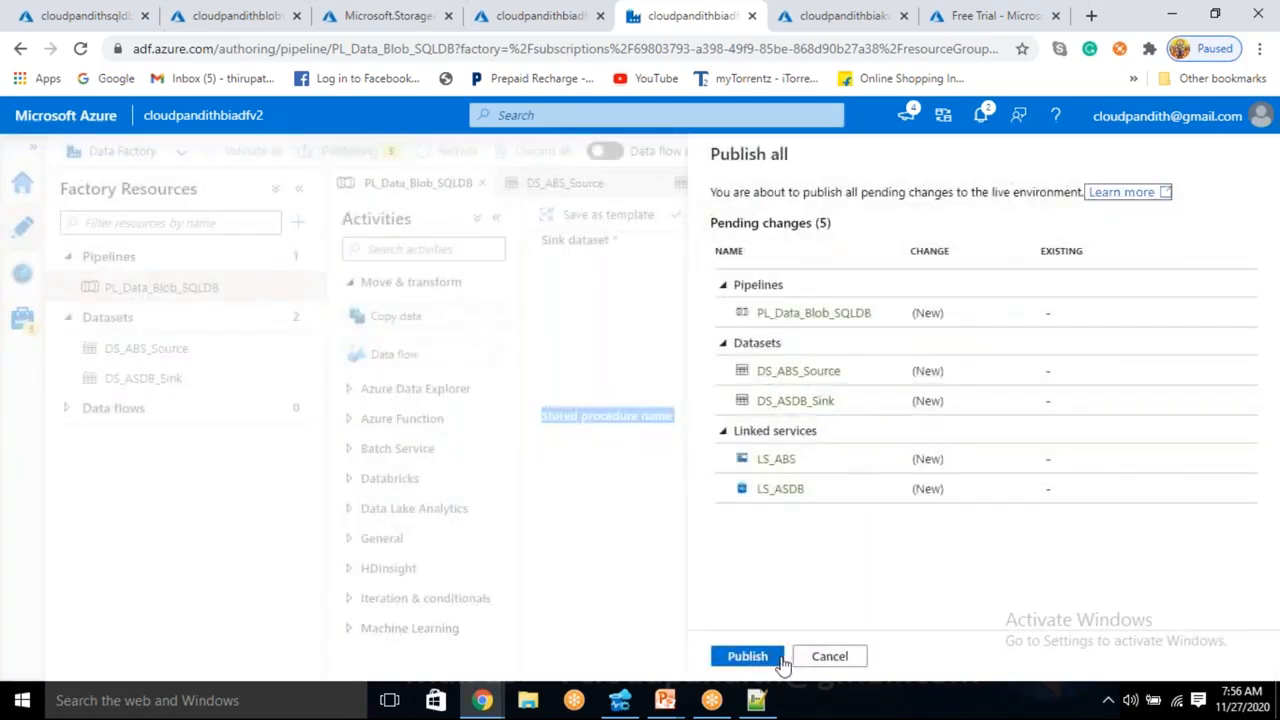
click(762, 658)
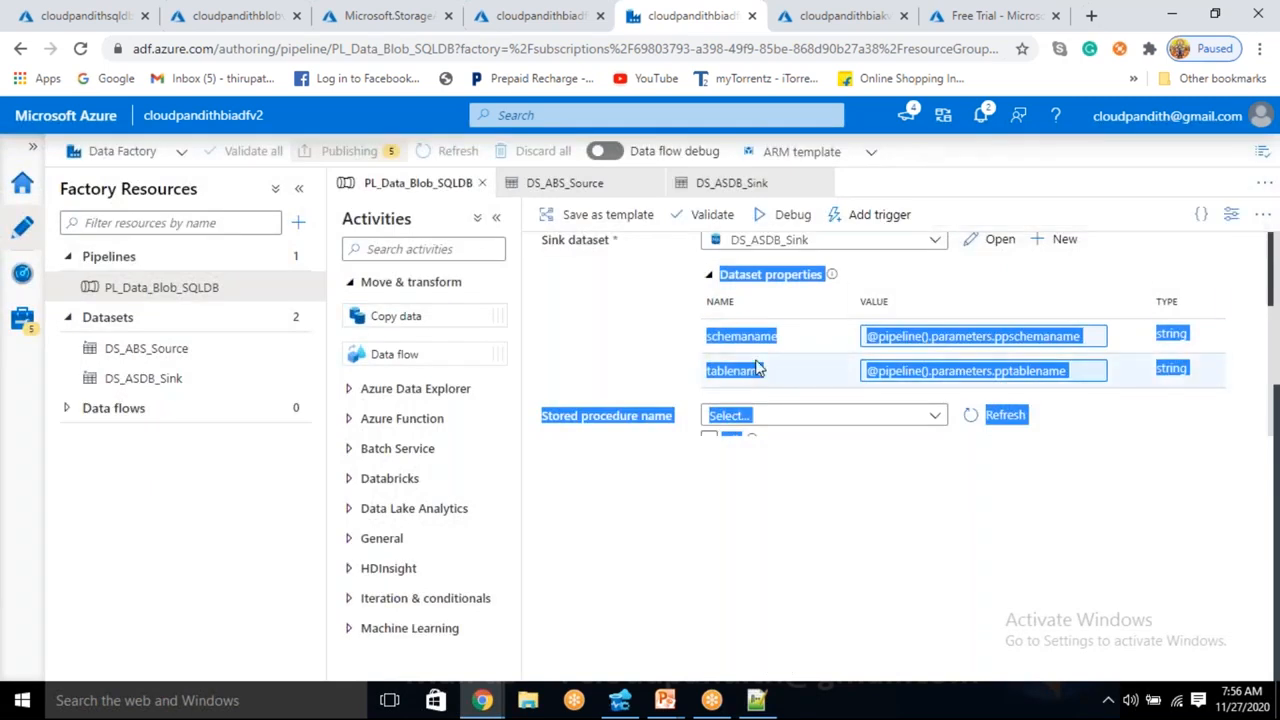
click(786, 530)
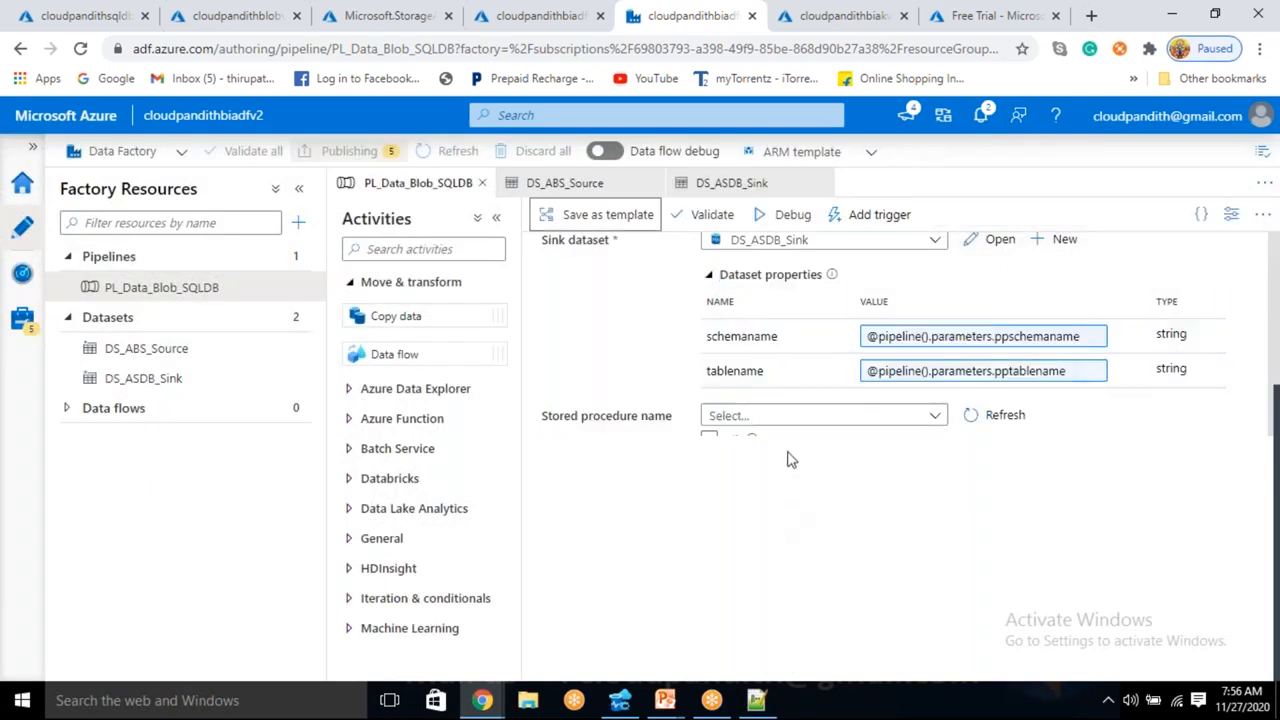
scroll(814, 388, down, 1)
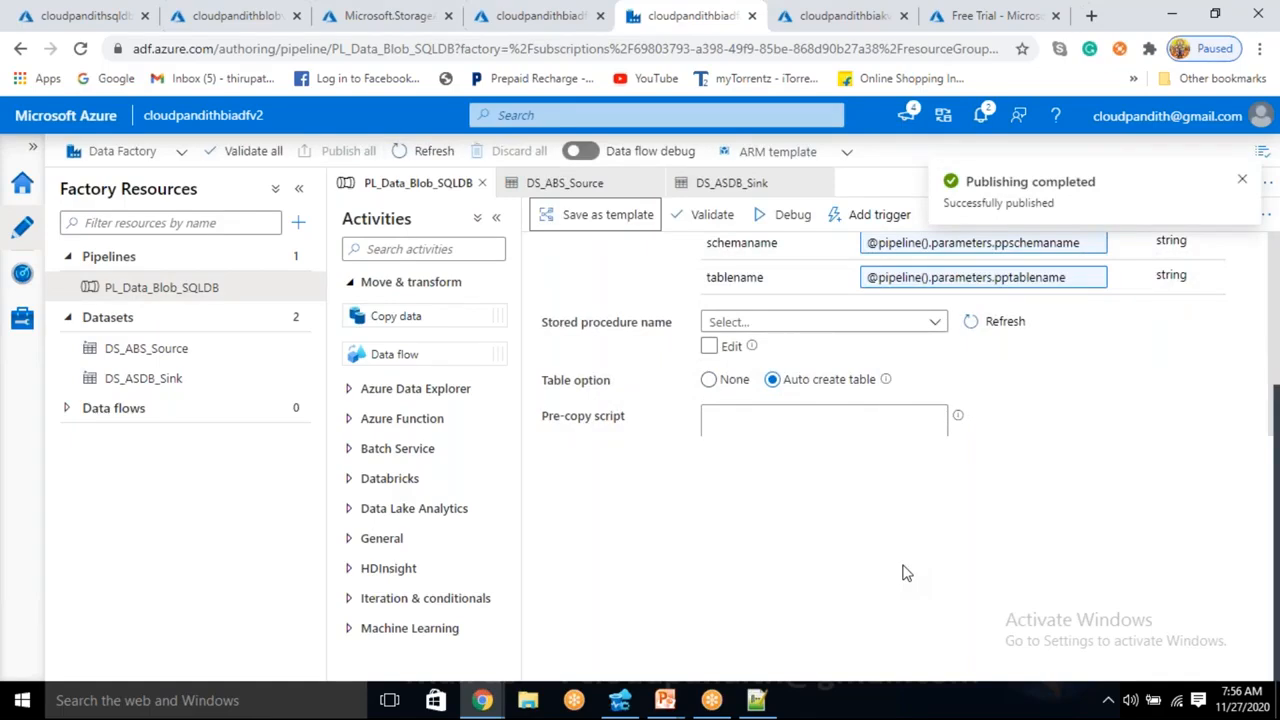
scroll(903, 573, up, 5)
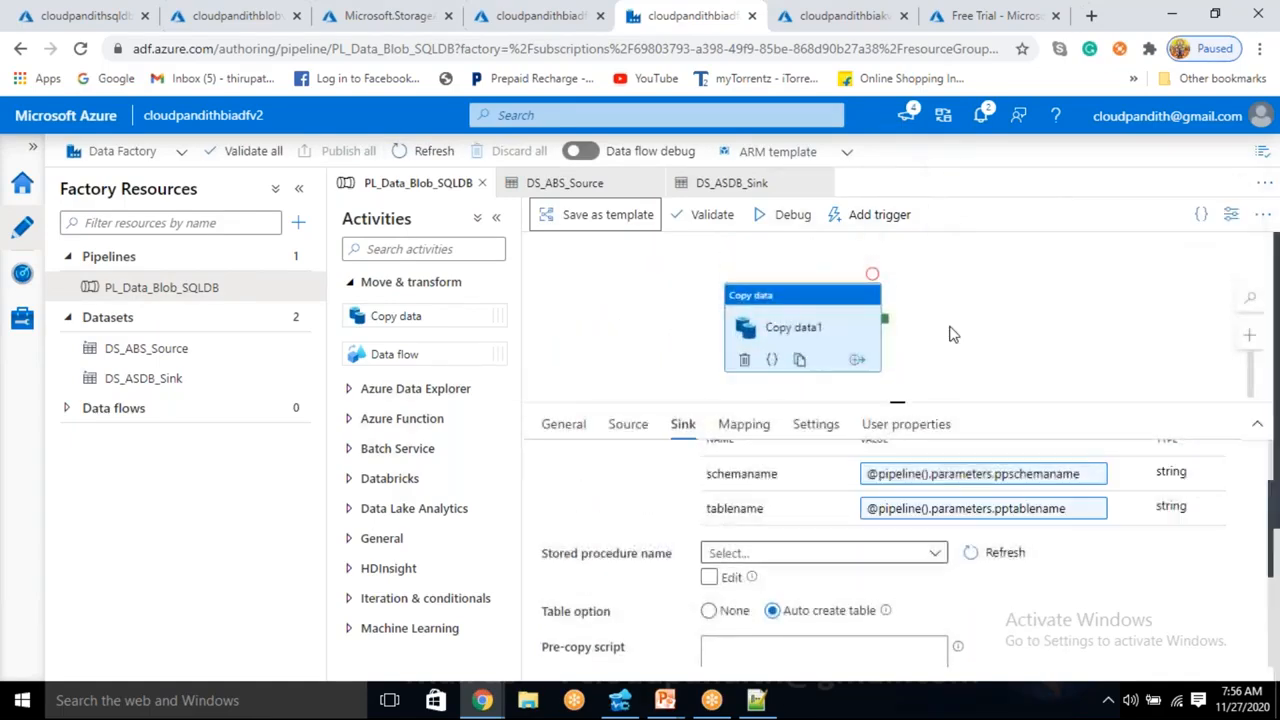
click(993, 347)
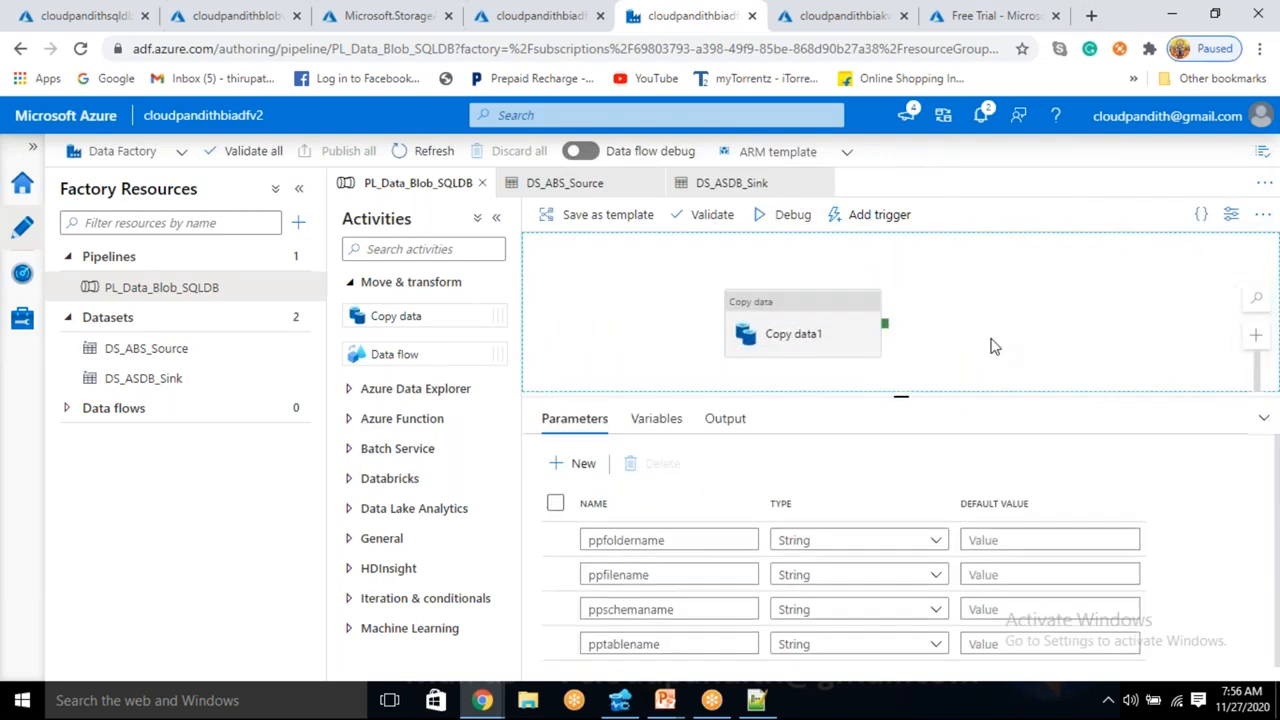
click(774, 215)
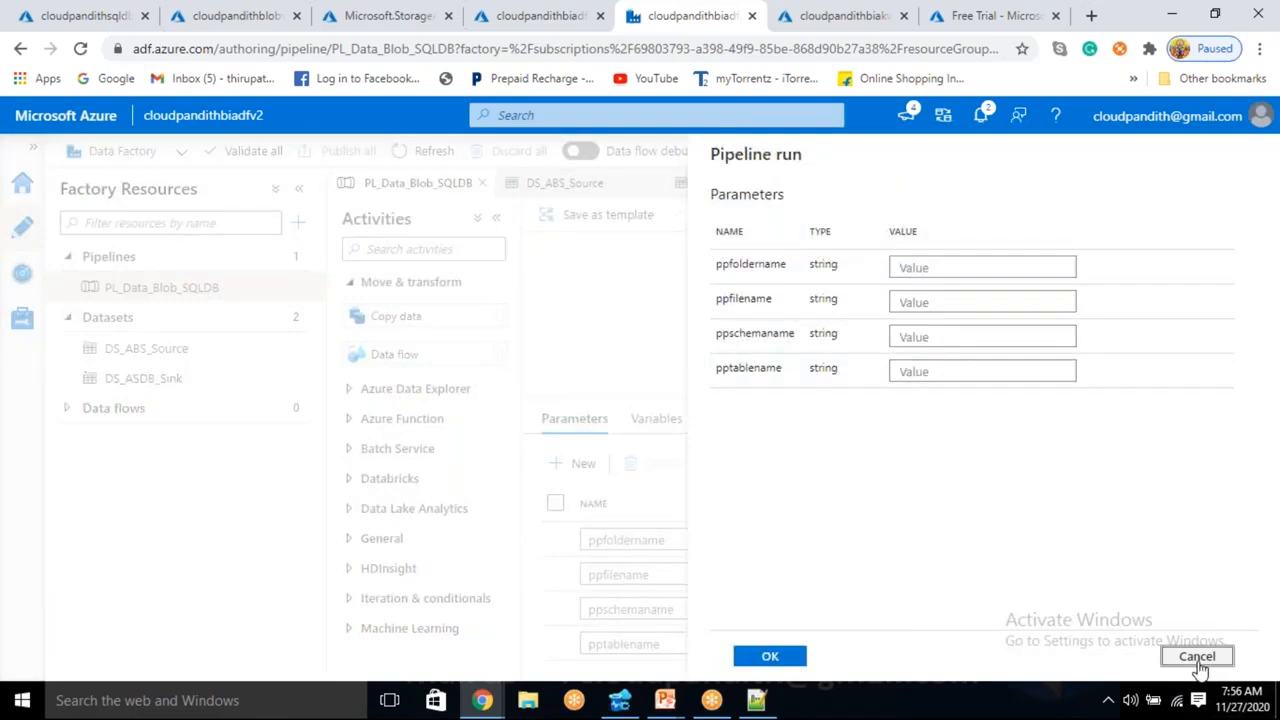
click(1197, 657)
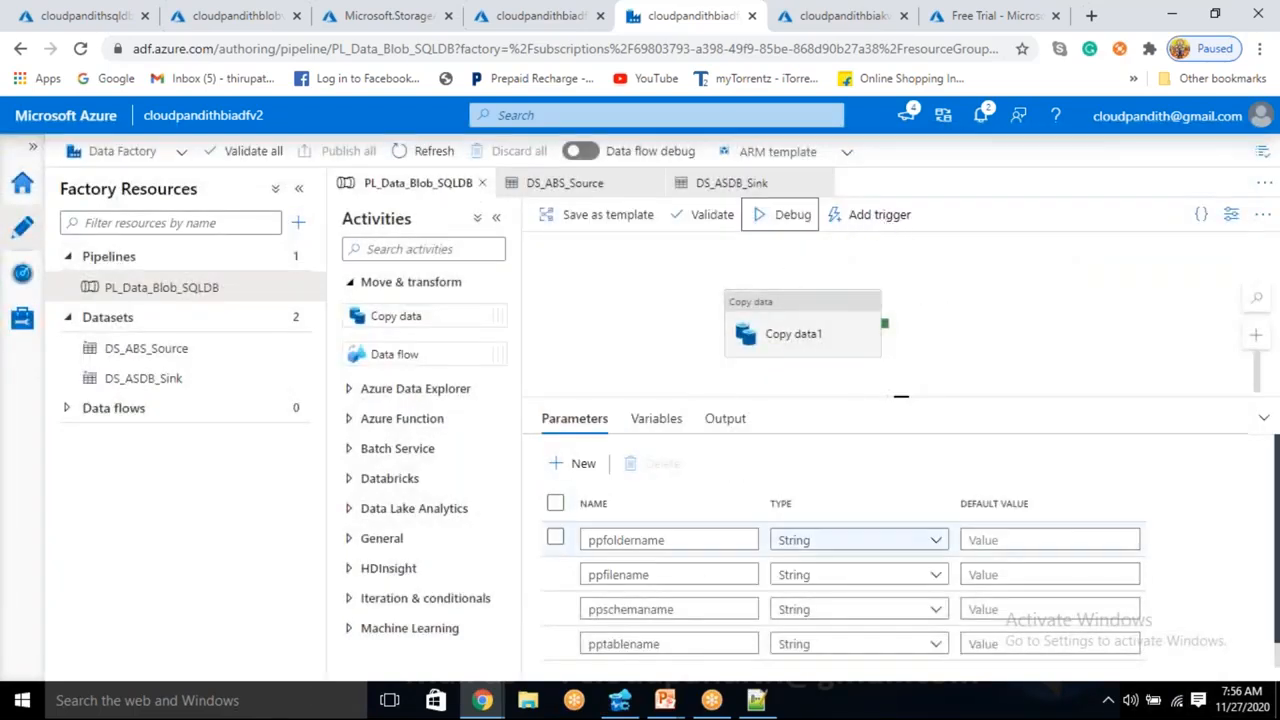
Create a new trigger for the pipeline named cloudpanditheventtrigger and set its type to Event
click(872, 216)
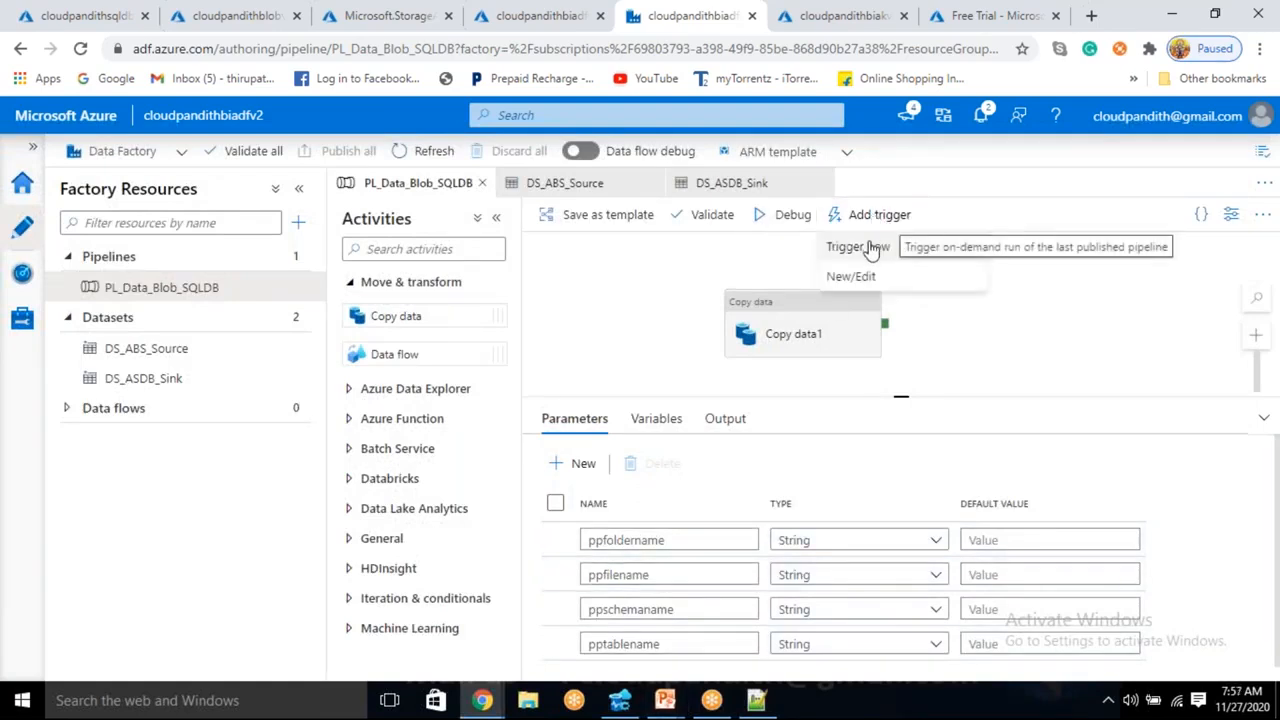
click(852, 284)
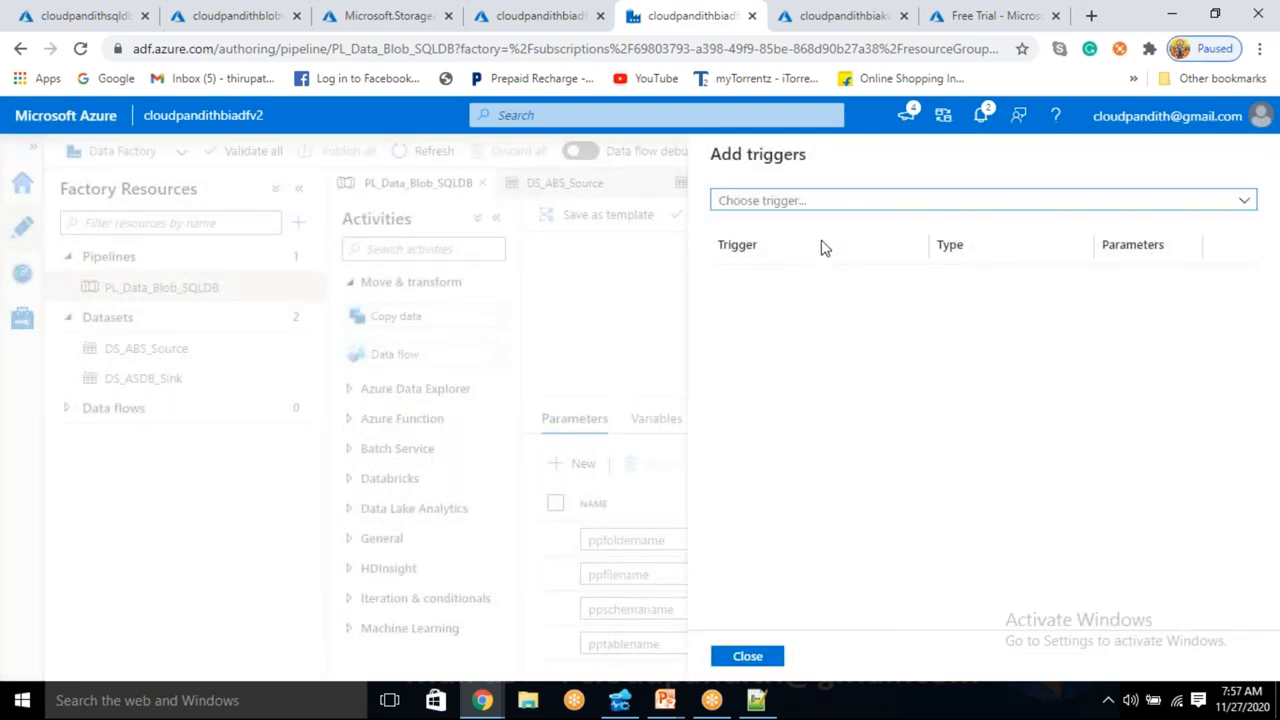
click(795, 204)
click(764, 262)
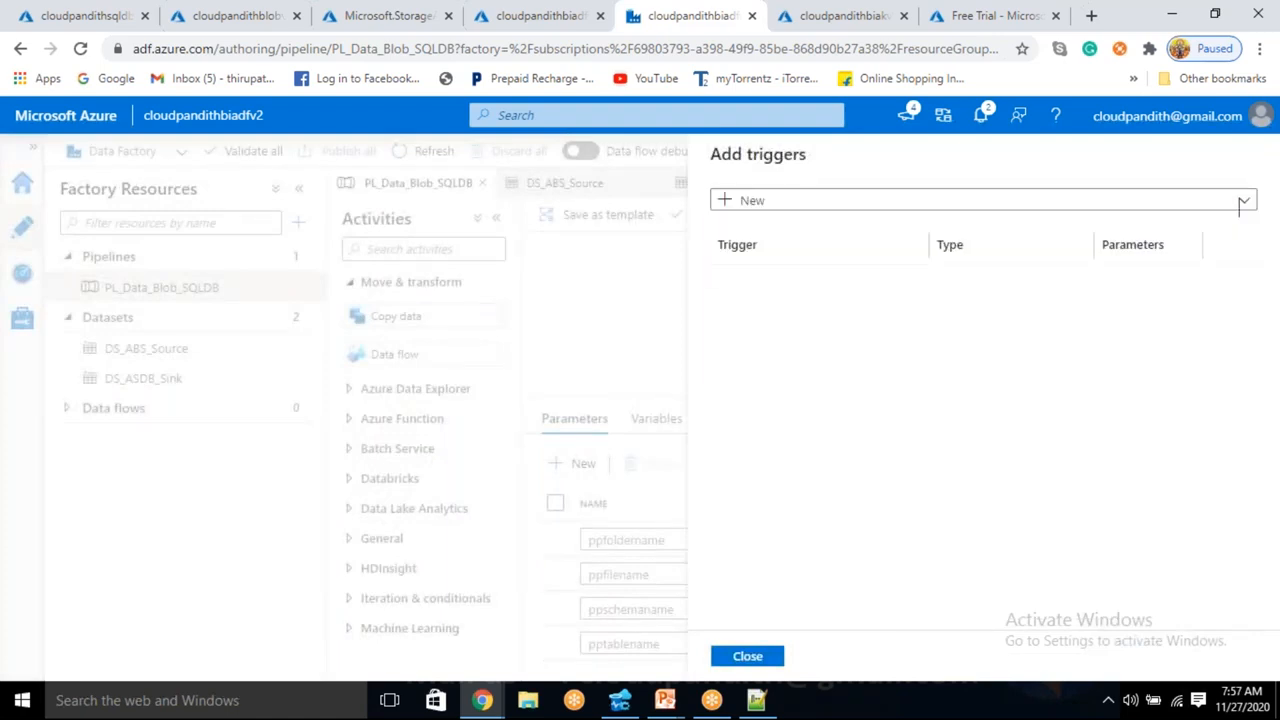
click(780, 213)
drag(780, 213, 669, 222)
key(BackSpace)
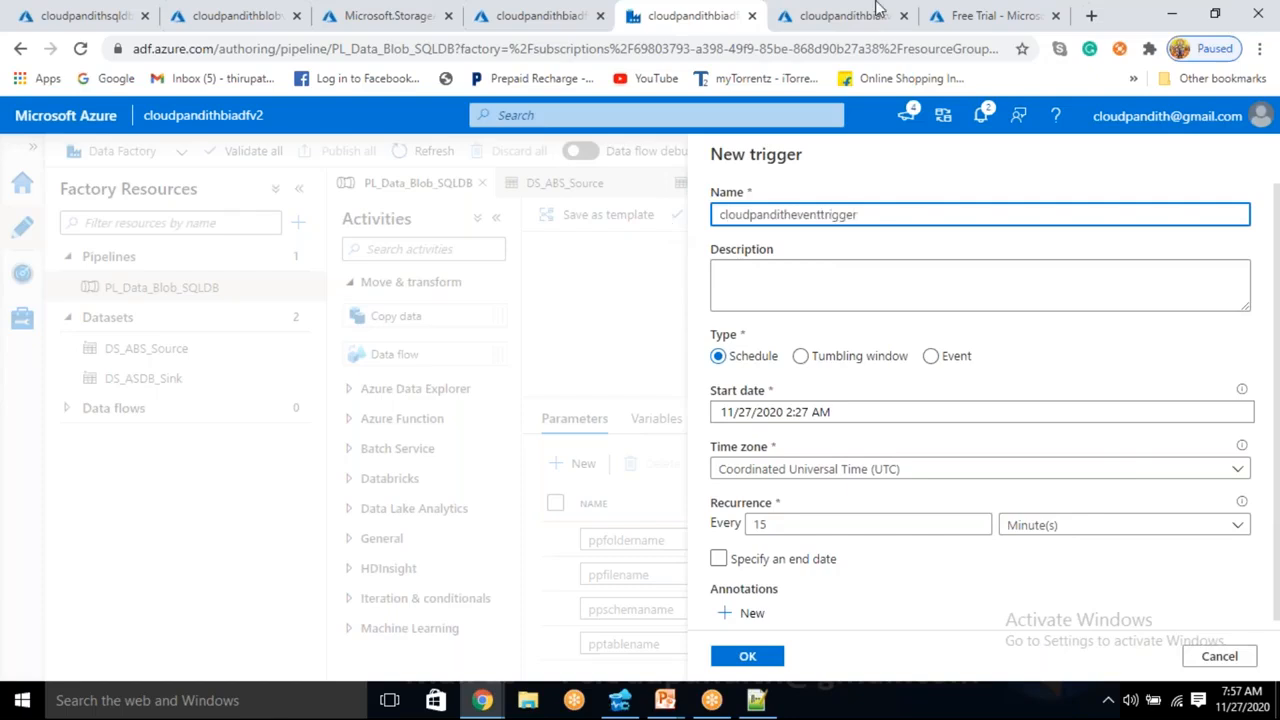
click(933, 360)
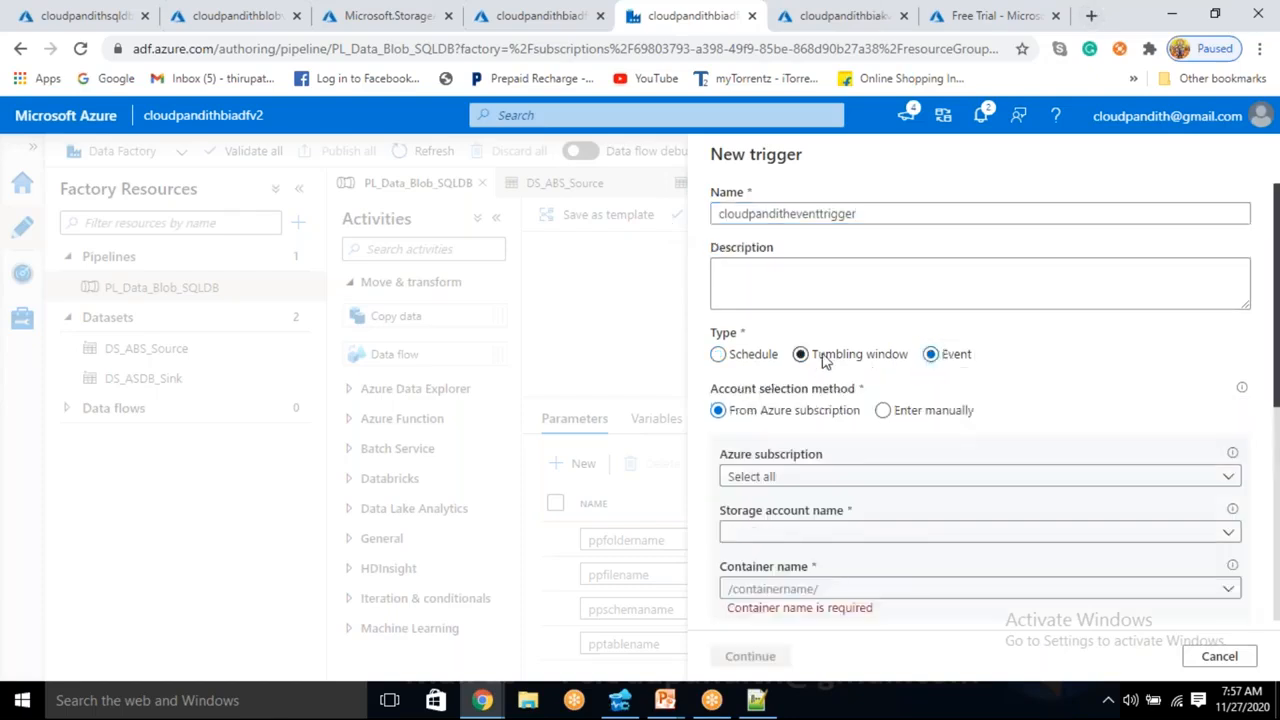
Point the event trigger to the Free Trial subscription, storage account cloudpandithblobv2 and container cloudpandith
scroll(866, 369, down, 2)
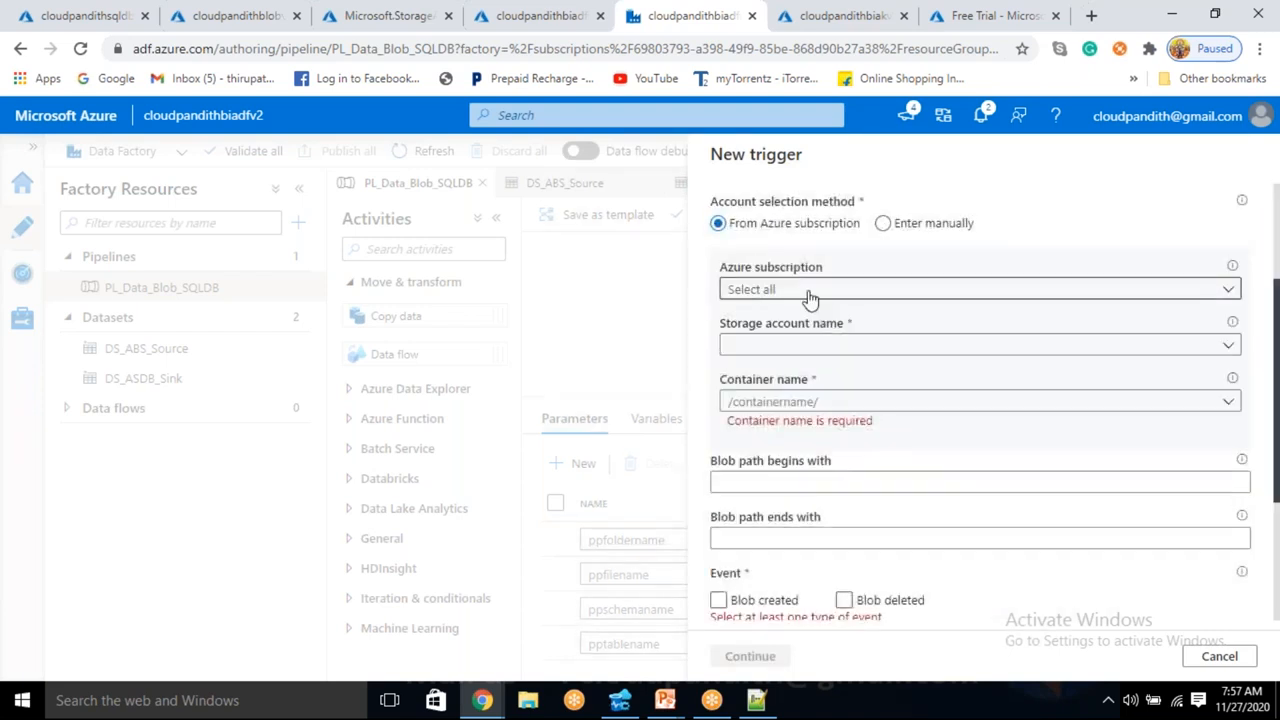
click(810, 290)
click(809, 346)
click(812, 348)
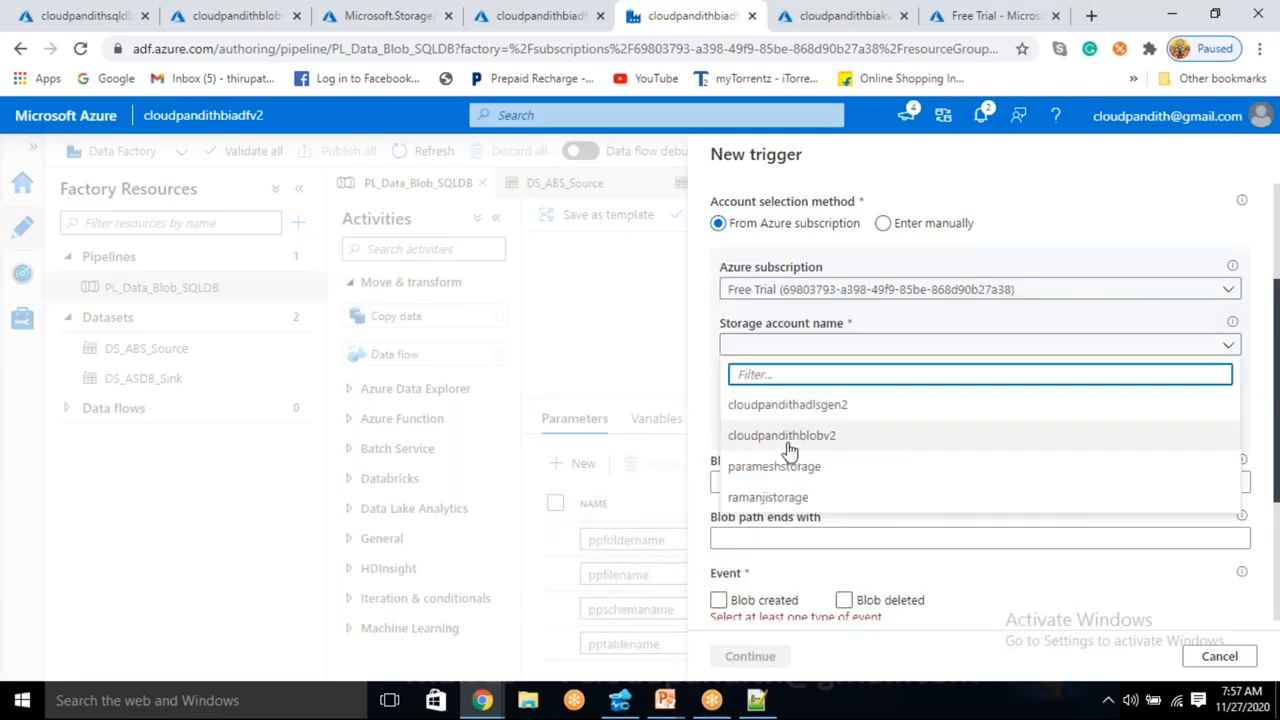
click(790, 438)
click(813, 400)
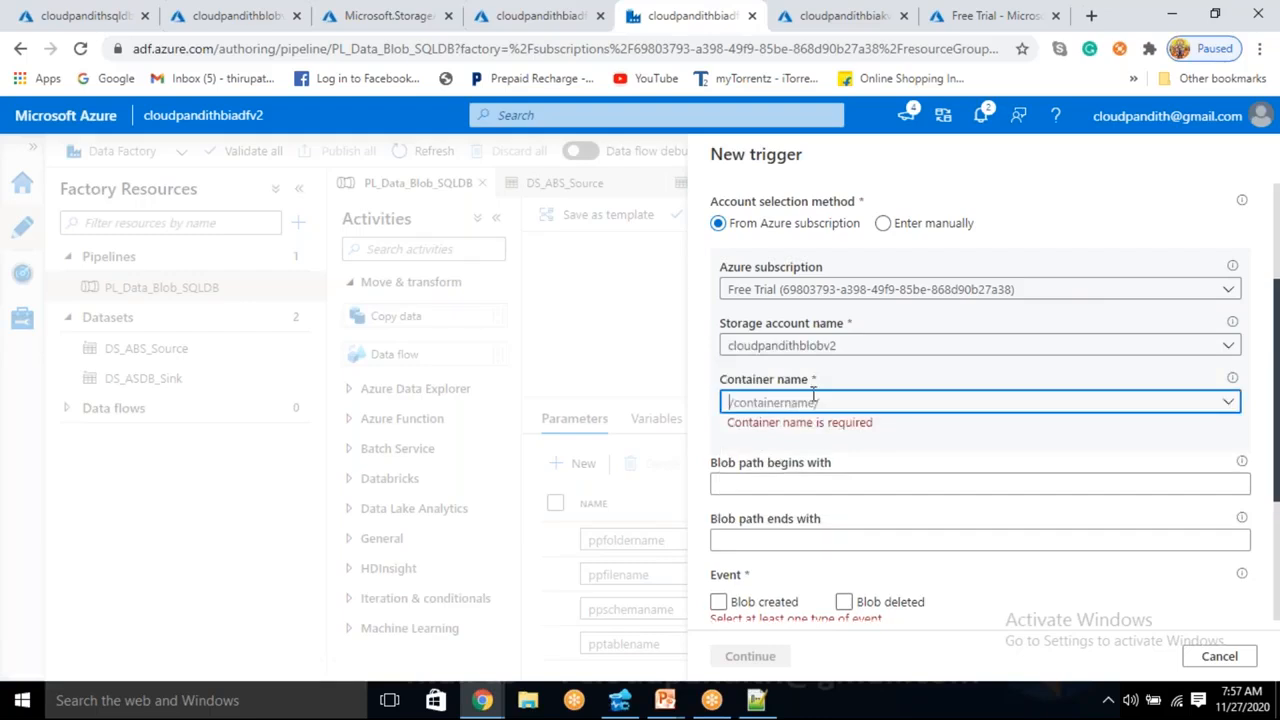
click(1254, 332)
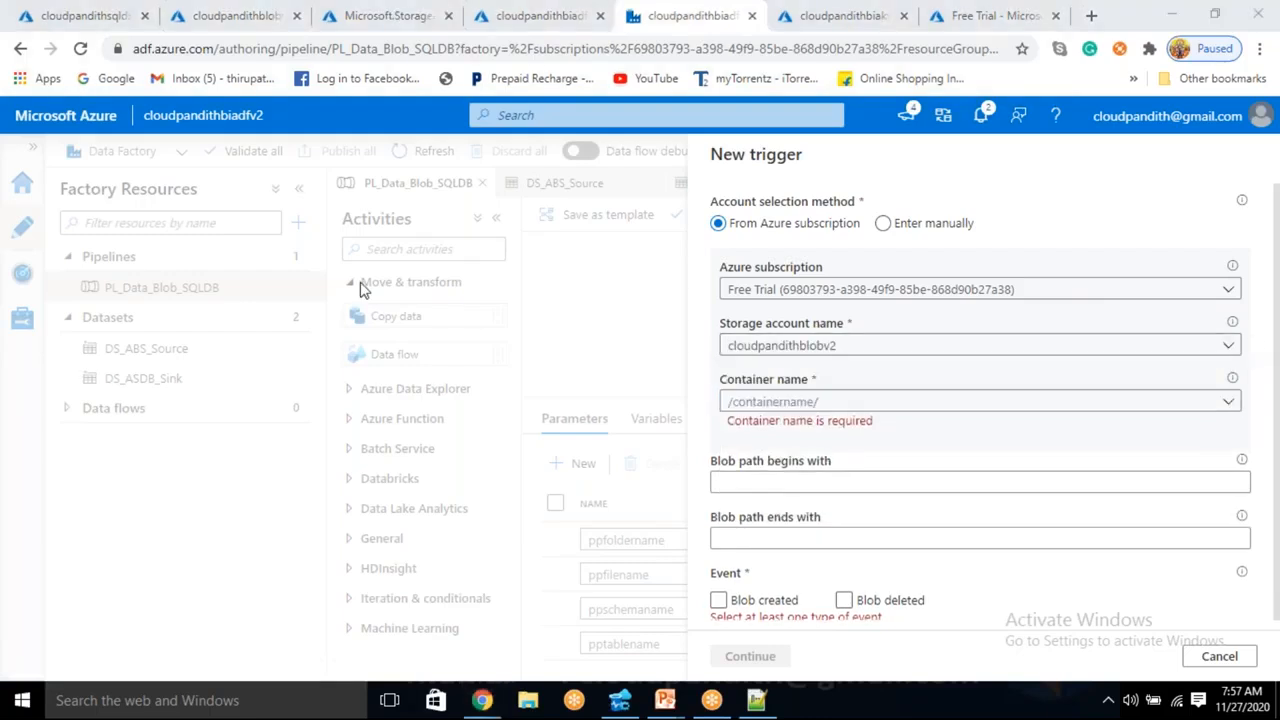
click(1230, 403)
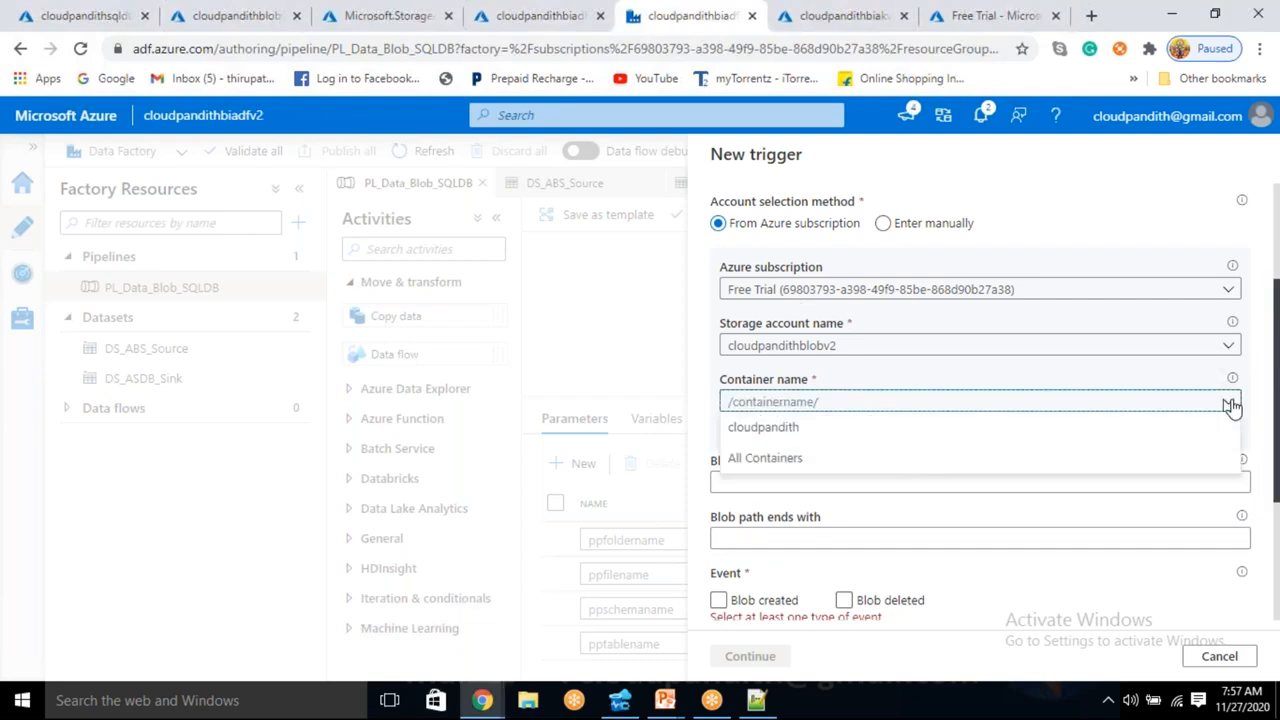
click(765, 428)
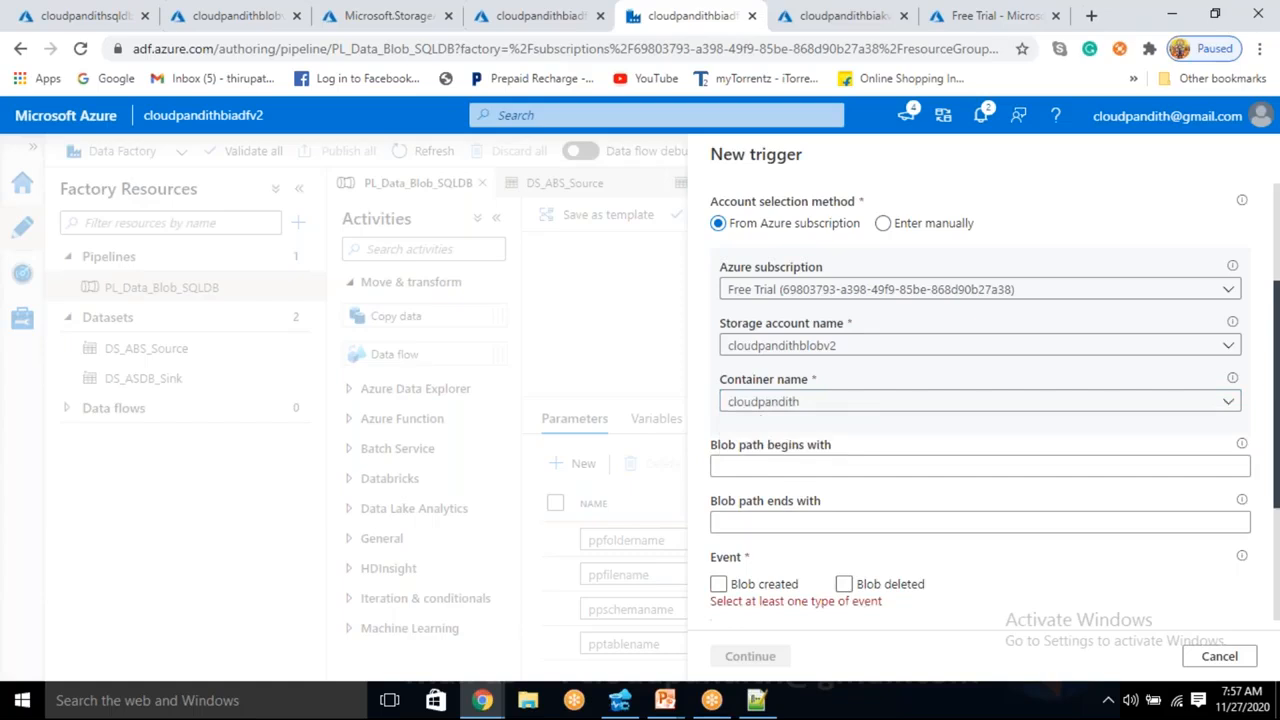
Set the trigger's blob path ending to .csv and enable both the Blob created and Blob deleted events
click(727, 523)
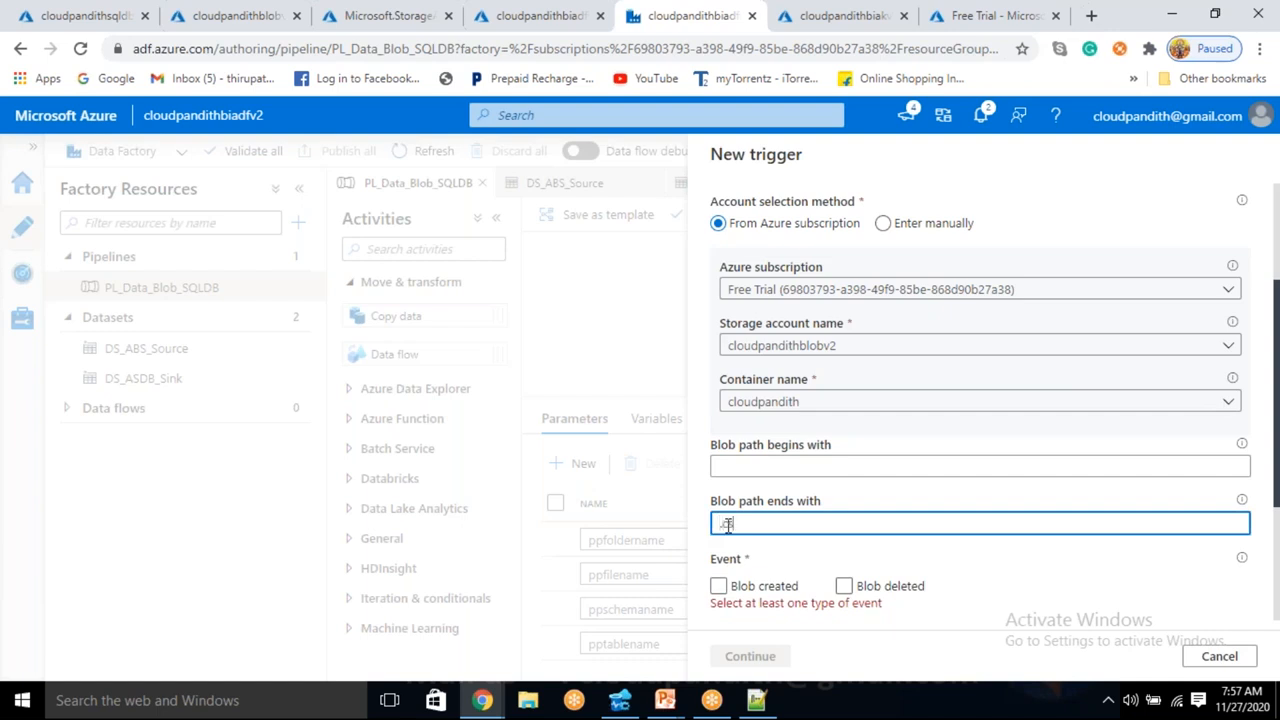
click(966, 499)
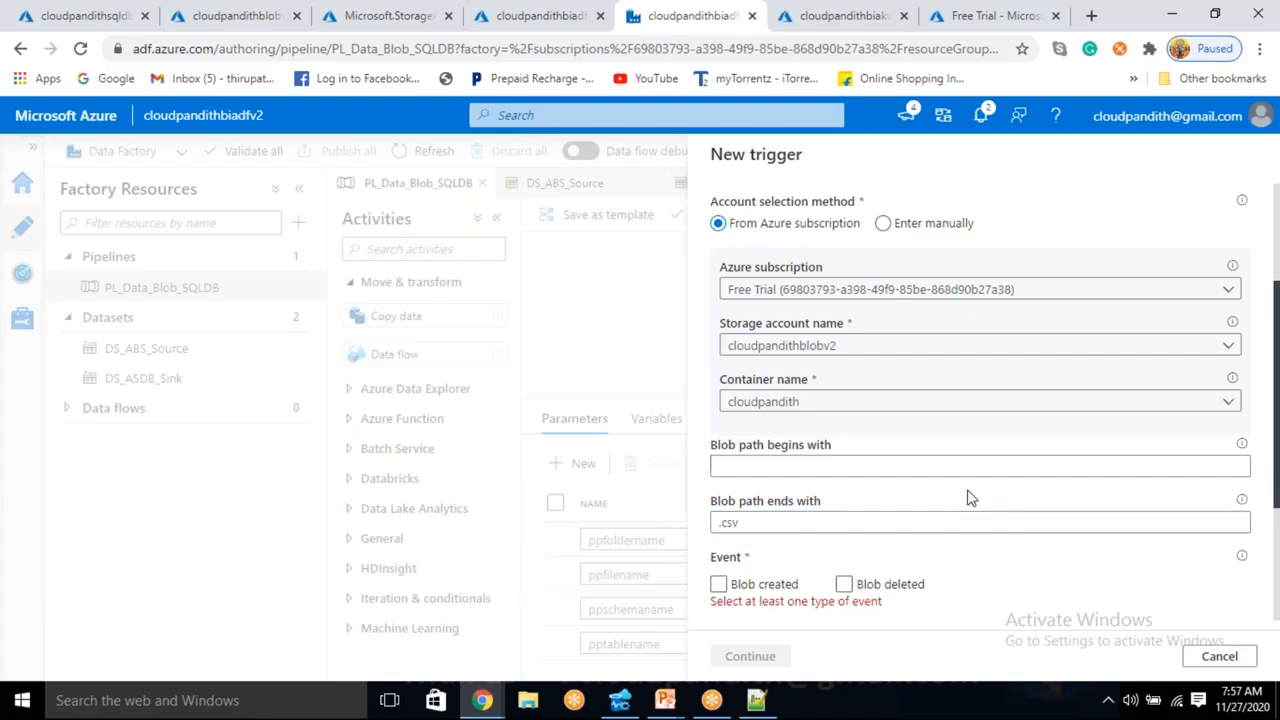
scroll(912, 560, down, 1)
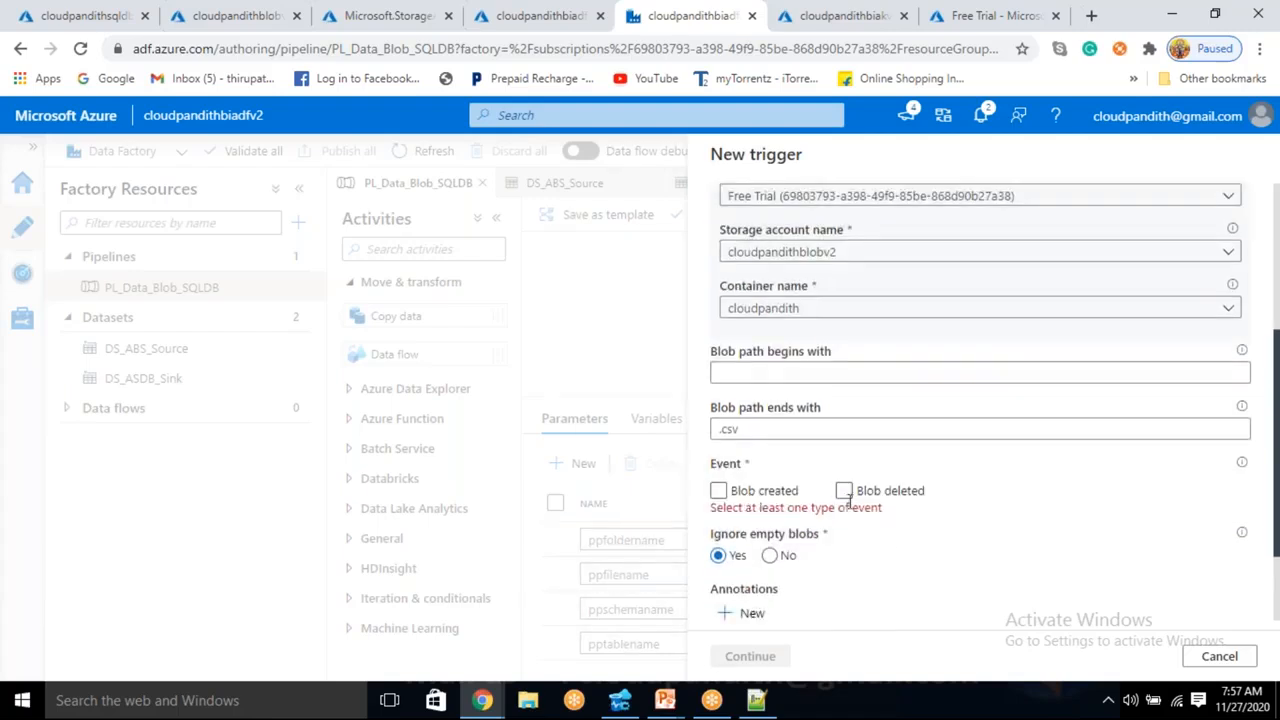
click(718, 491)
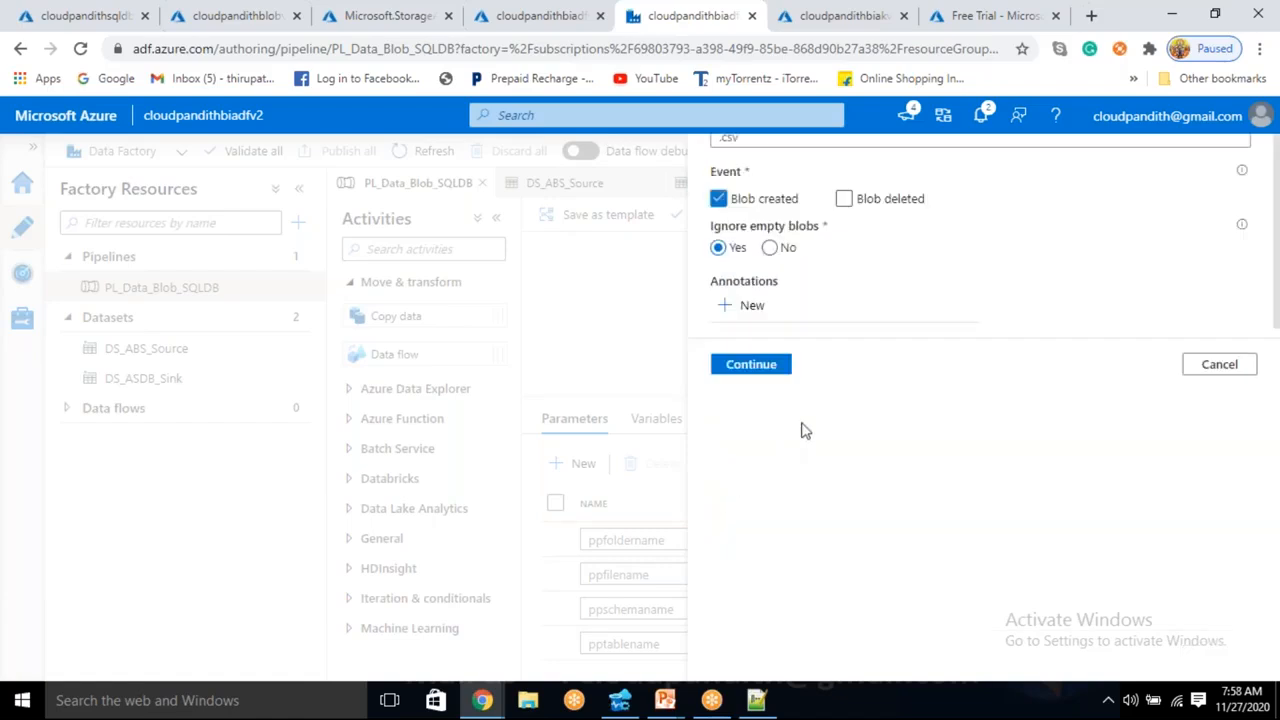
click(852, 204)
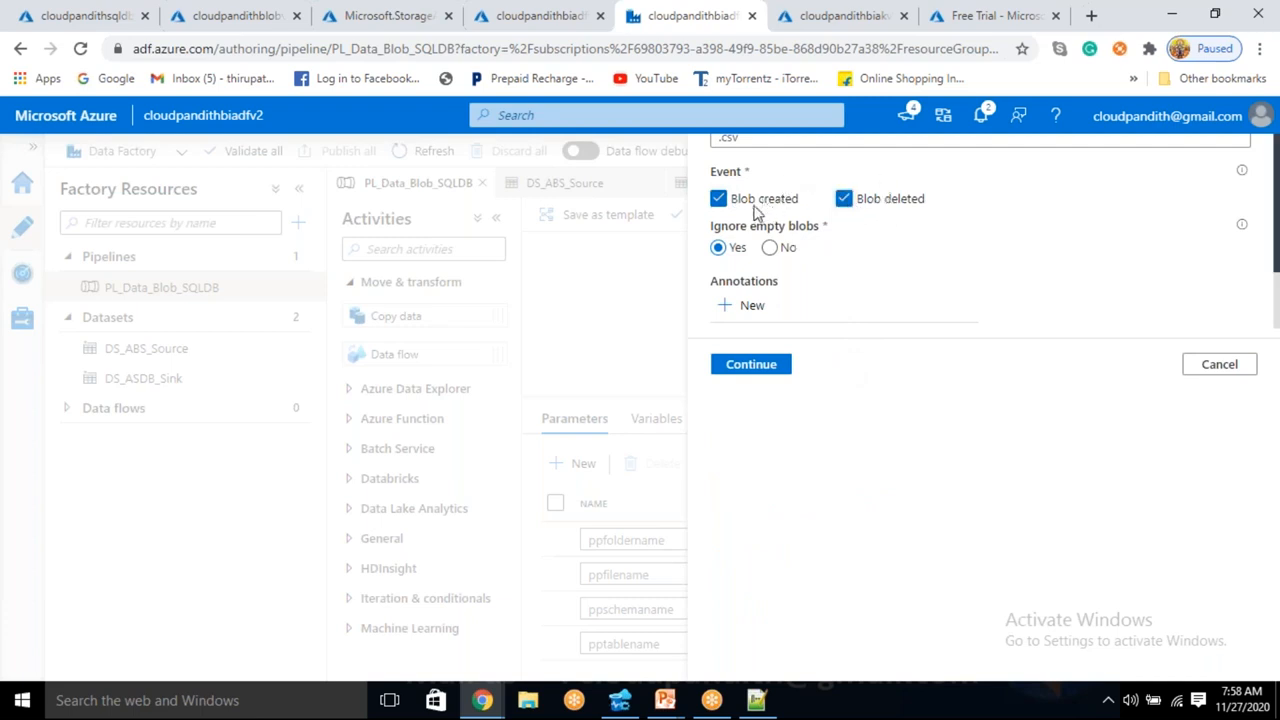
Set Ignore empty blobs to Yes for the trigger and continue to its data preview
mouse_move(716, 248)
mouse_down()
mouse_move(826, 218)
mouse_move(843, 231)
mouse_move(723, 249)
mouse_up()
click(770, 248)
click(719, 250)
drag(752, 226, 811, 224)
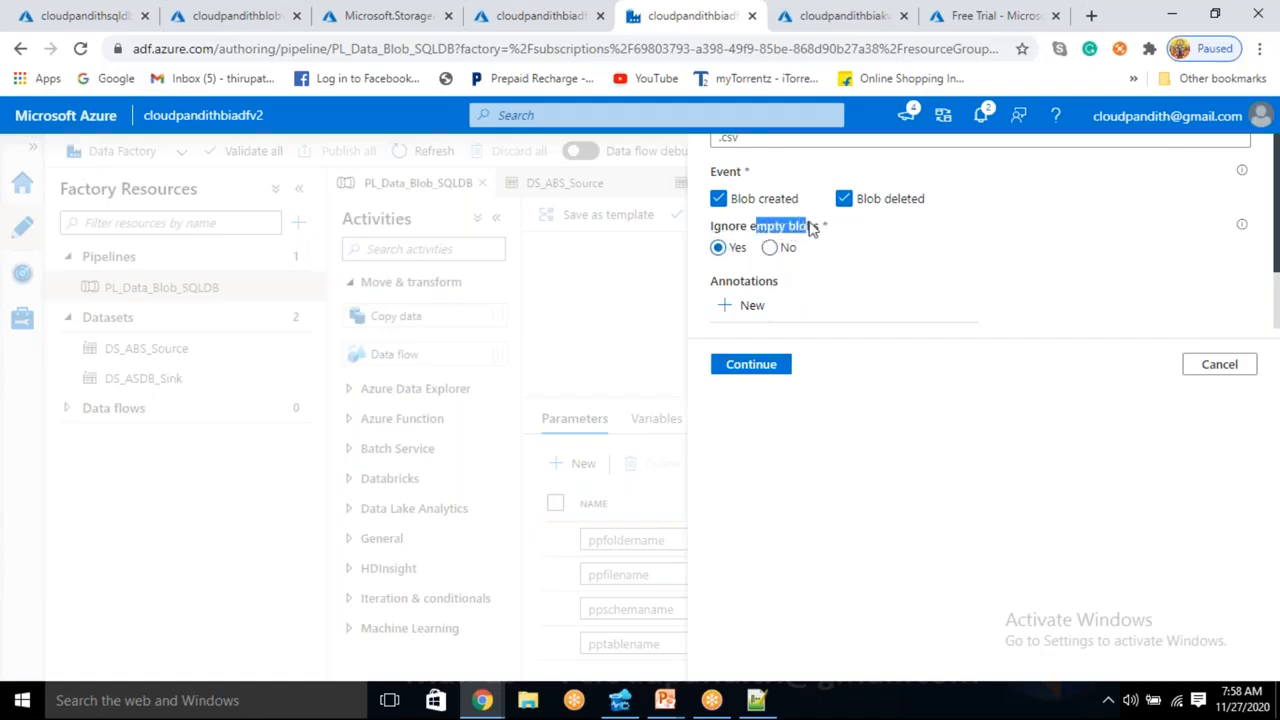
scroll(826, 283, down, 2)
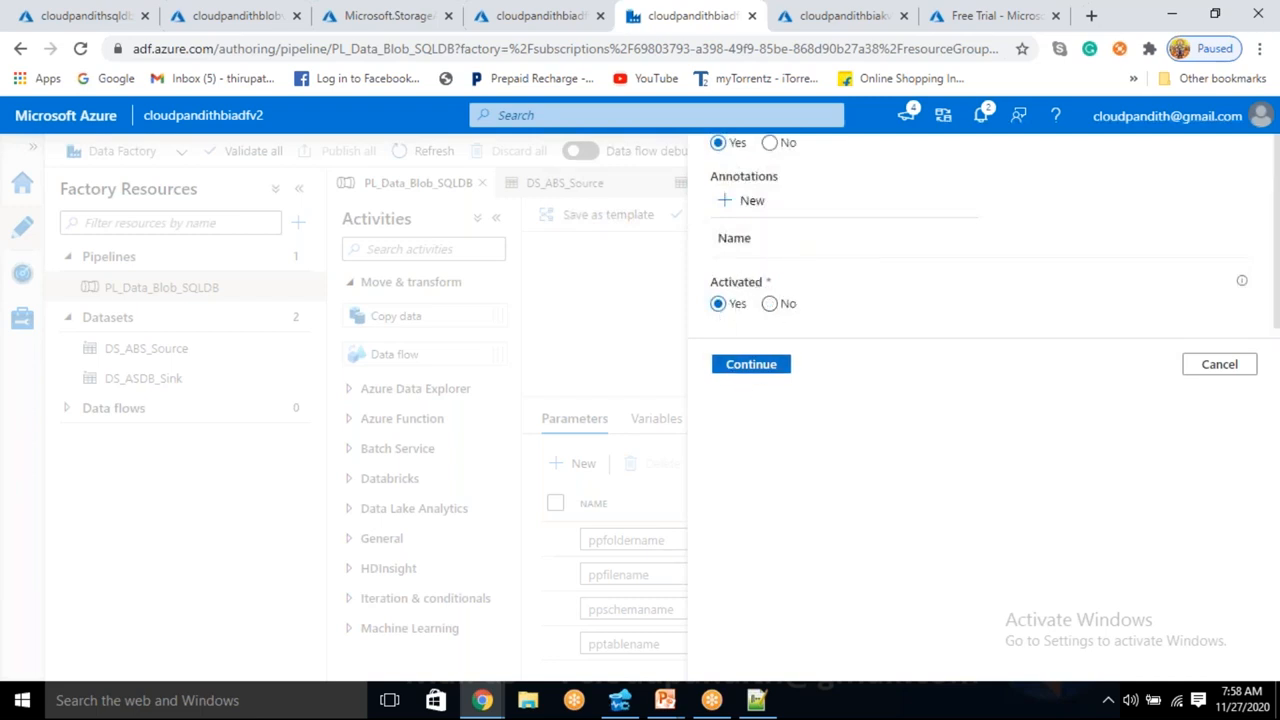
click(781, 370)
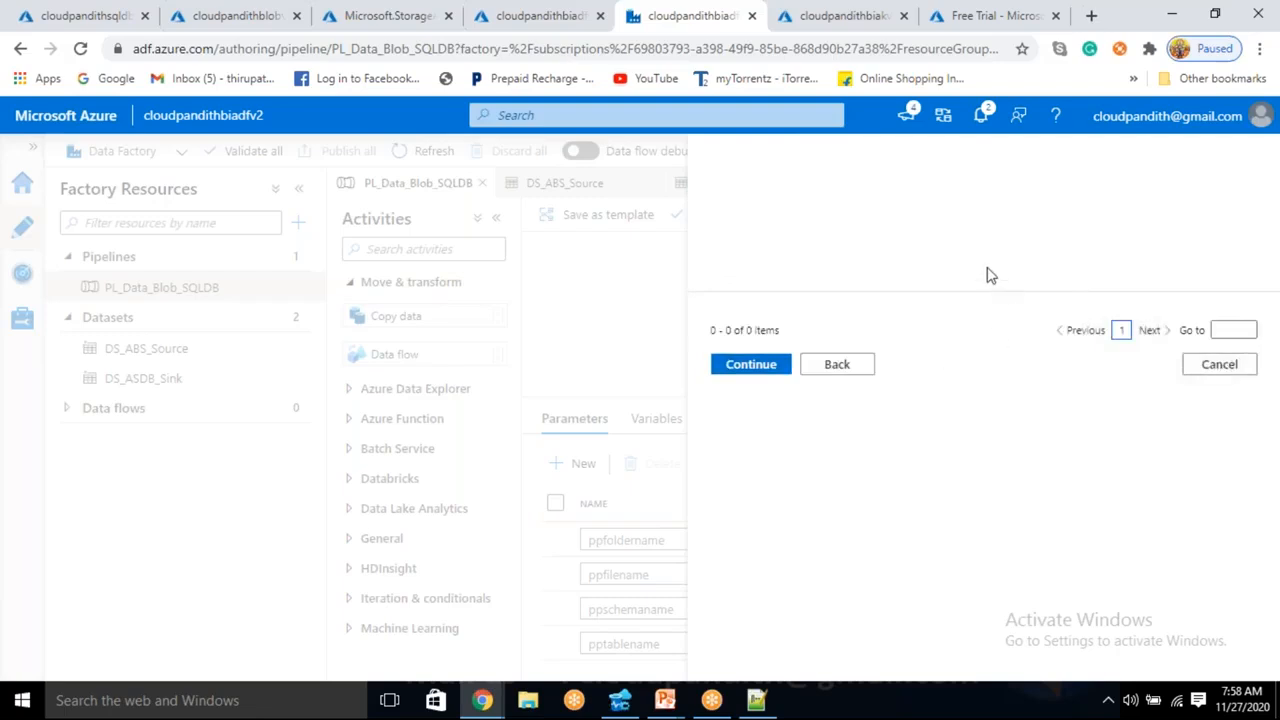
Accept the data preview and save the new event trigger without run parameter values
drag(963, 298, 957, 388)
click(1252, 212)
click(771, 368)
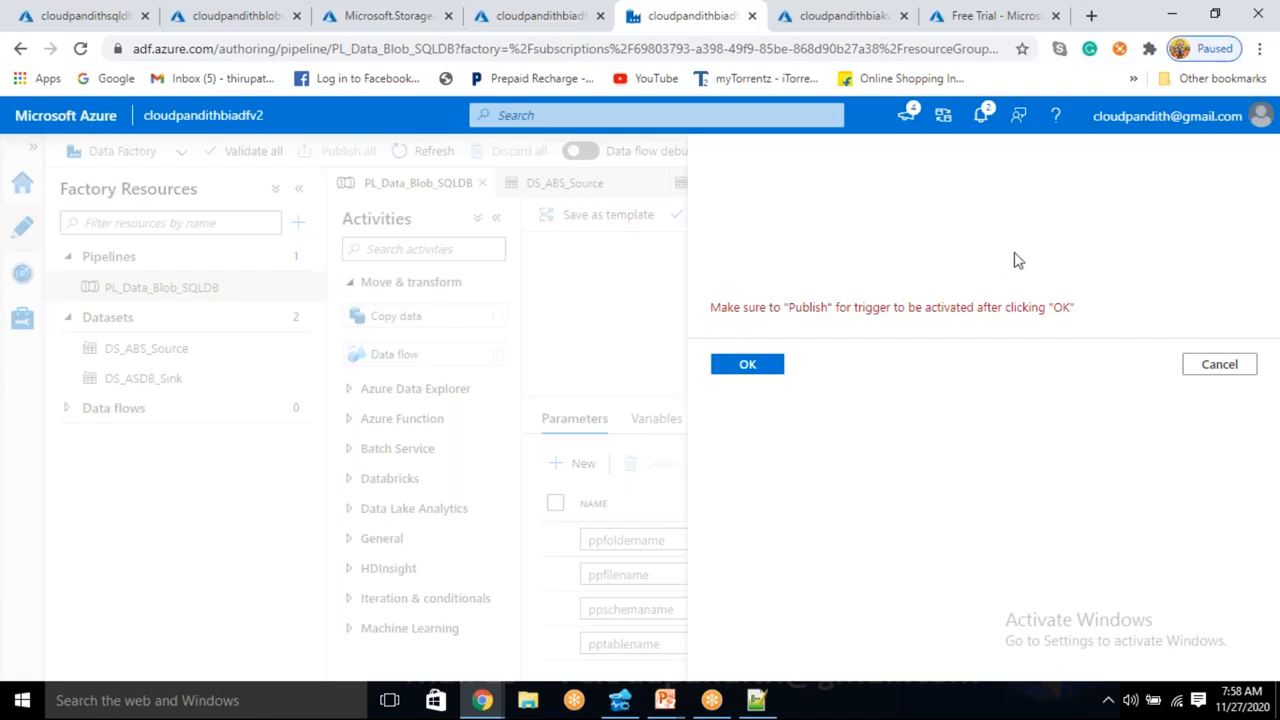
drag(1073, 308, 1023, 199)
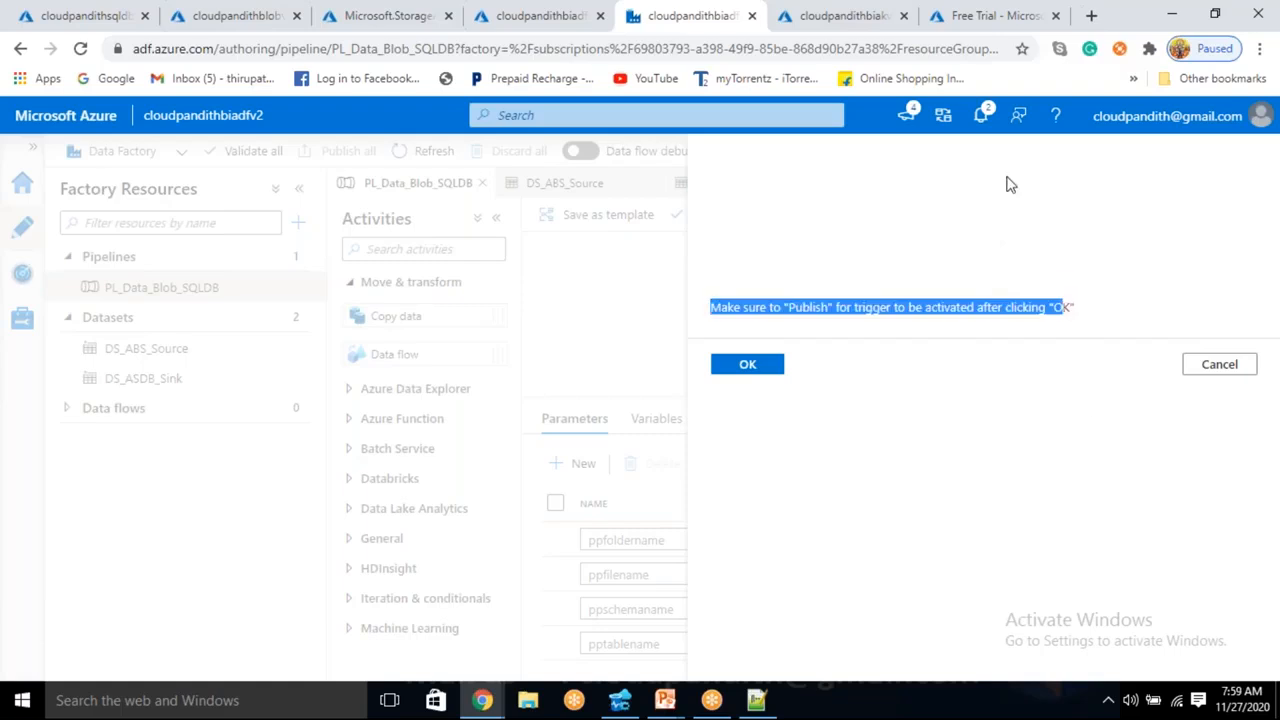
click(984, 159)
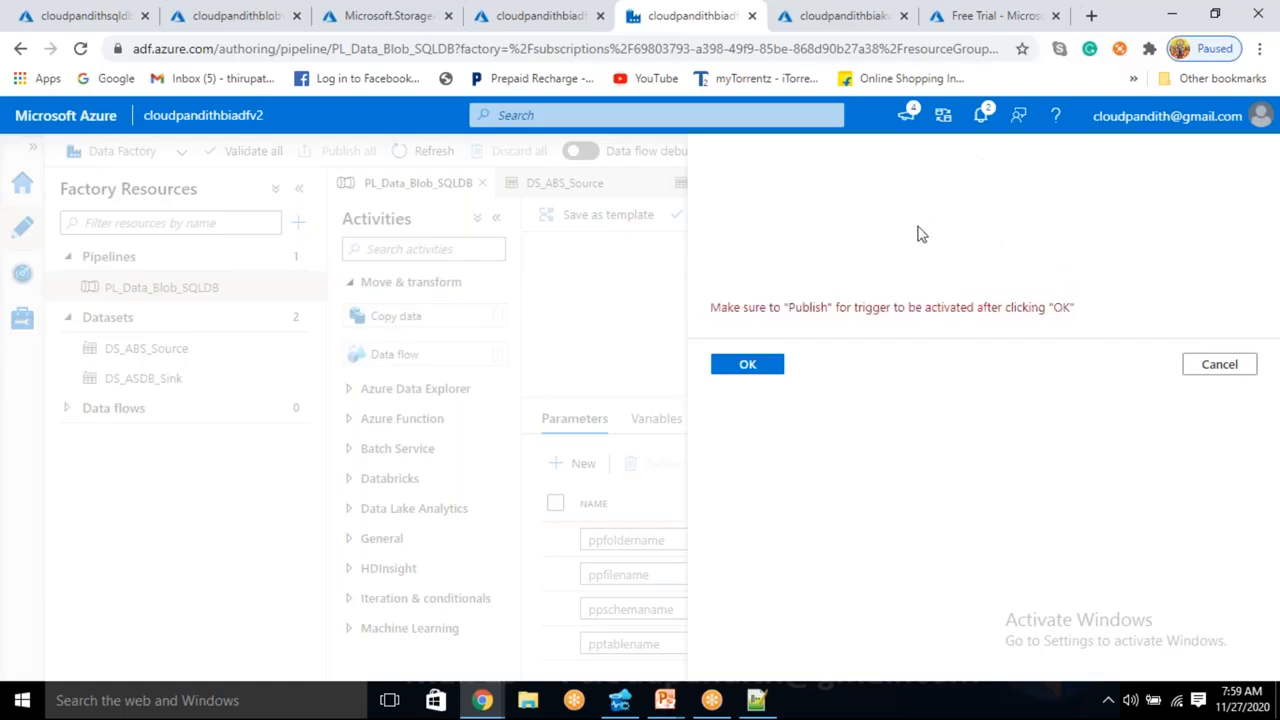
click(778, 372)
Reopen the pipeline's event trigger for editing and review its storage, path and event settings
click(857, 214)
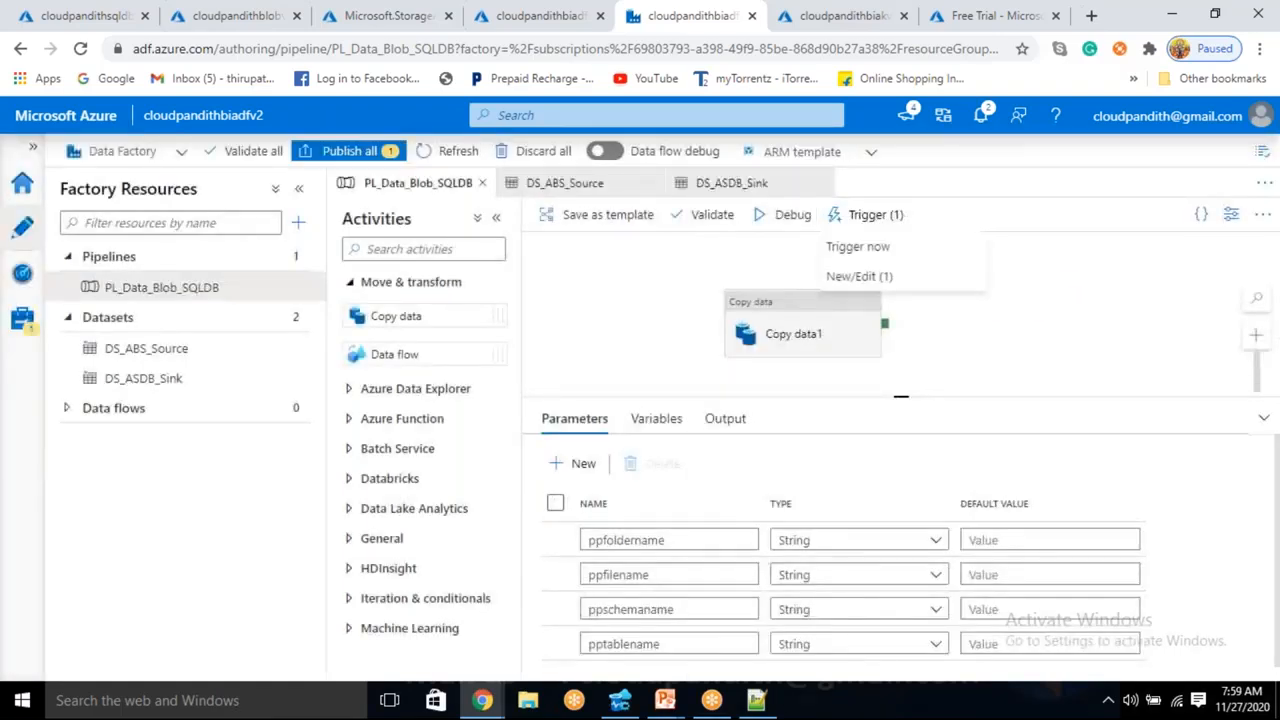
click(871, 277)
click(778, 284)
scroll(878, 388, down, 4)
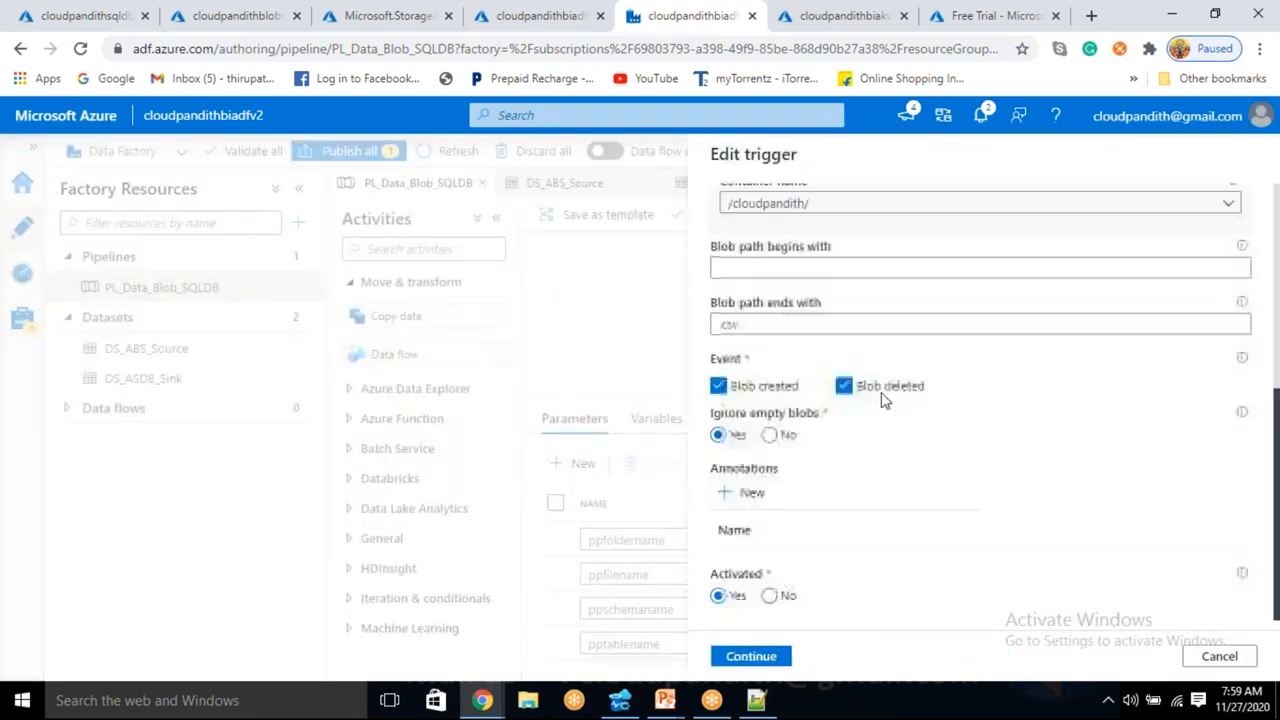
scroll(883, 407, up, 2)
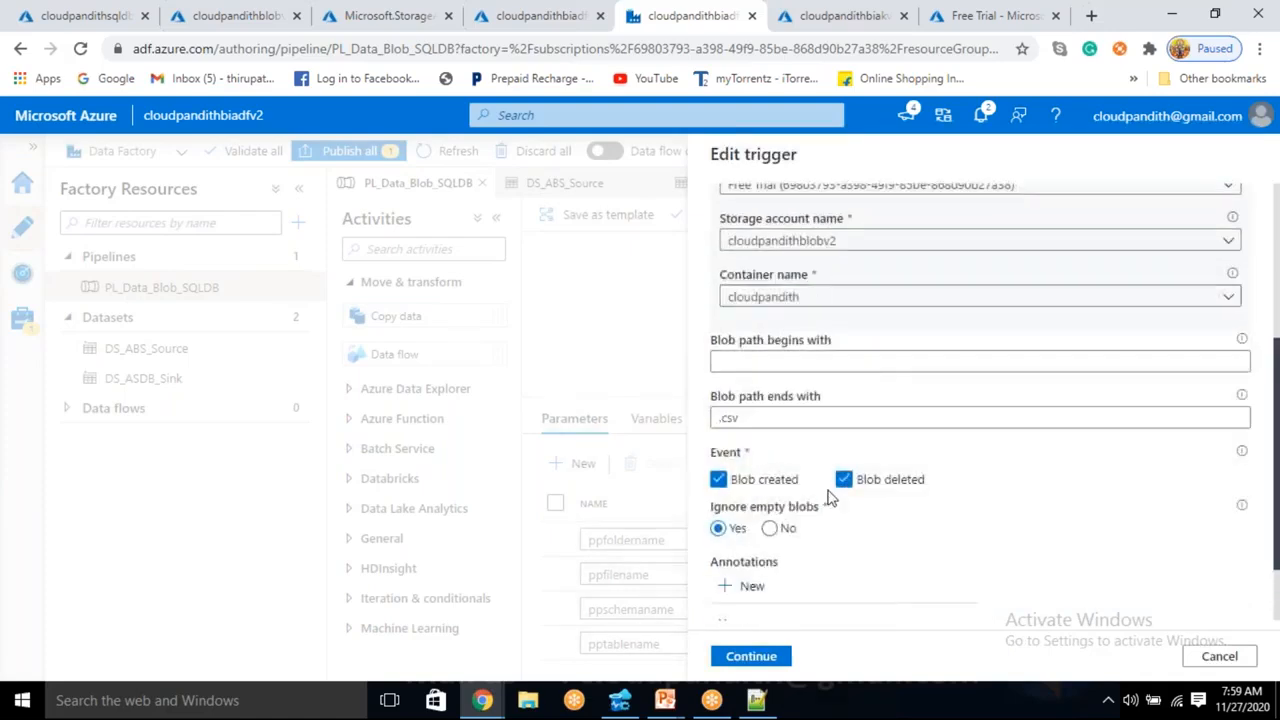
Continue to the data preview, check the container and path-ending filters, and proceed to the trigger run parameters
click(795, 656)
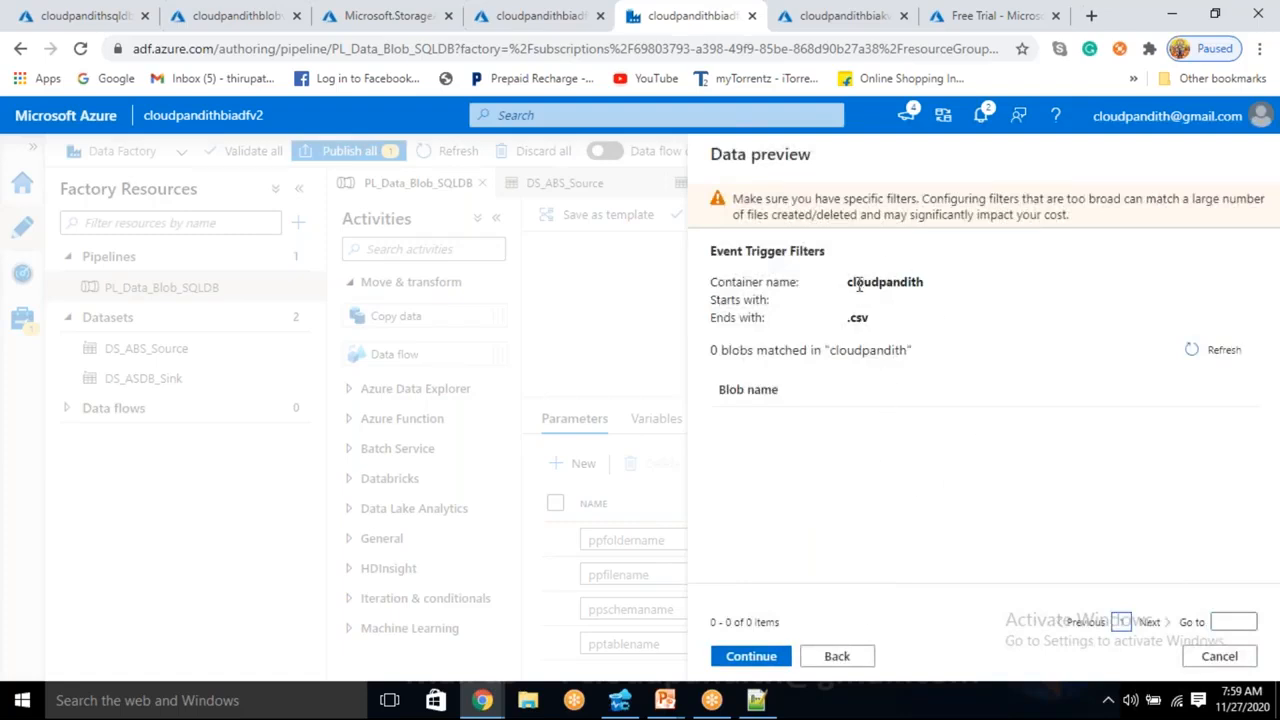
drag(853, 282, 923, 283)
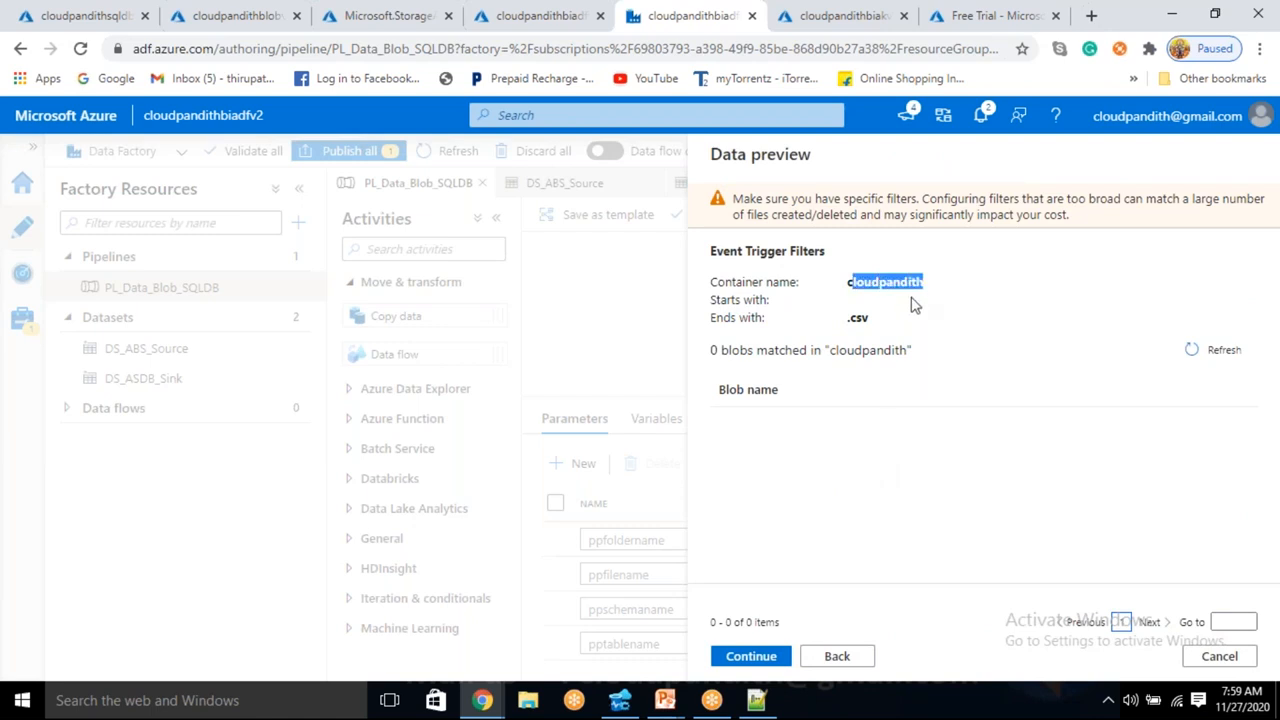
drag(848, 348, 848, 318)
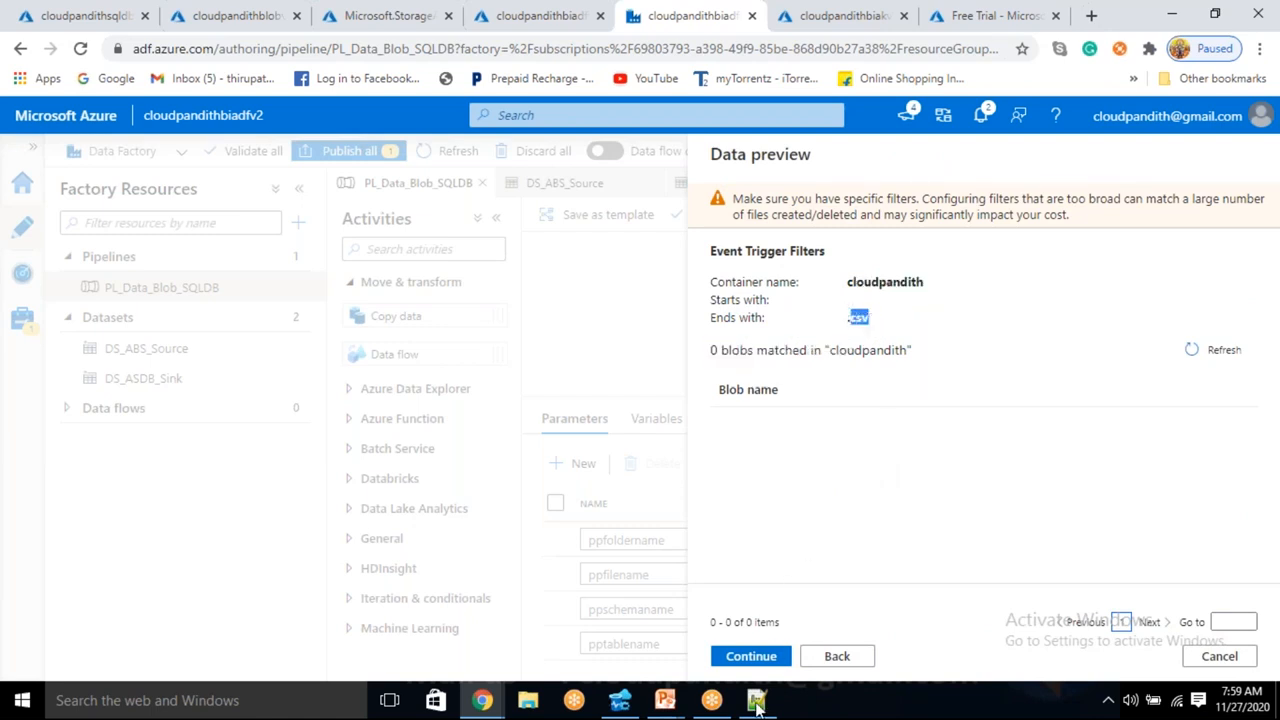
click(751, 656)
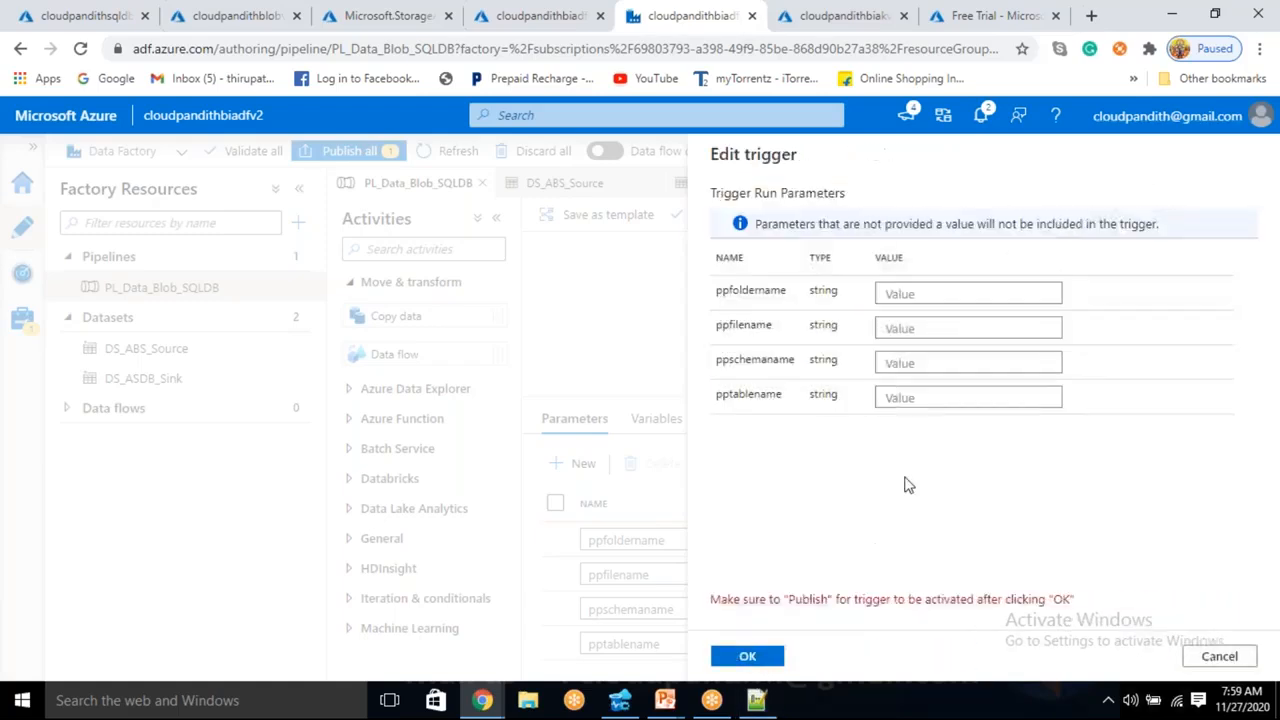
click(909, 293)
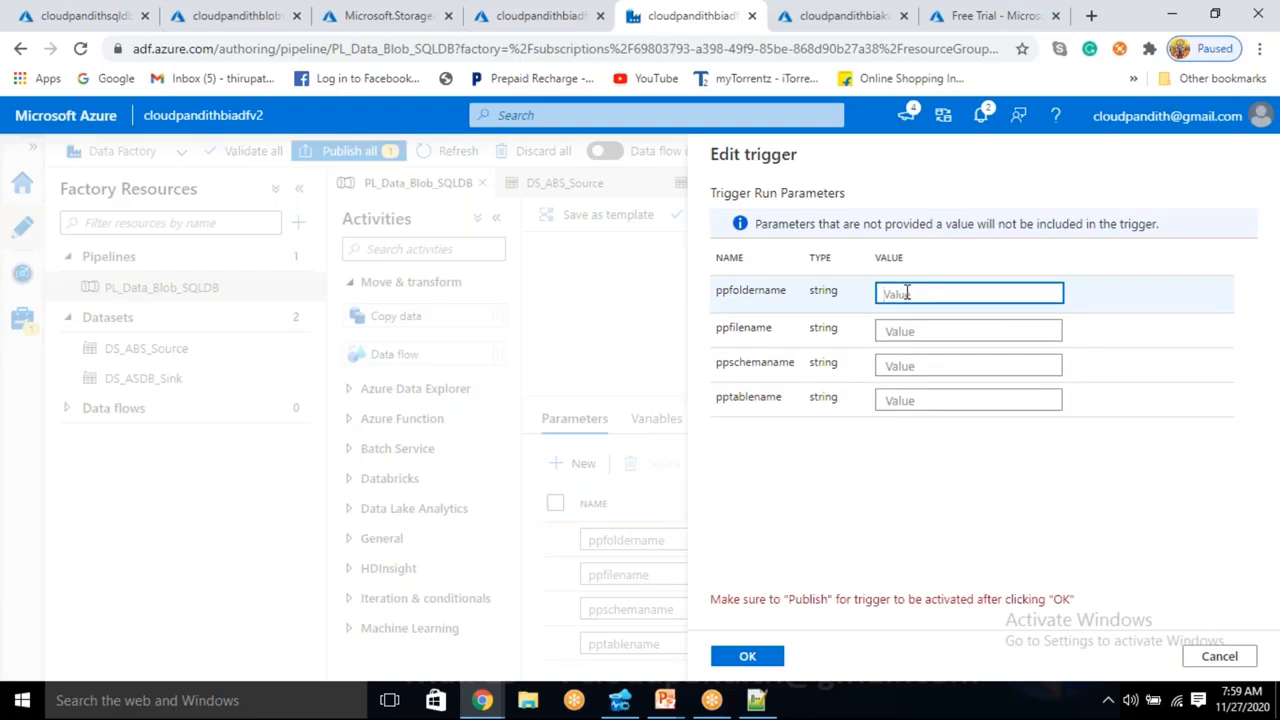
text(@)
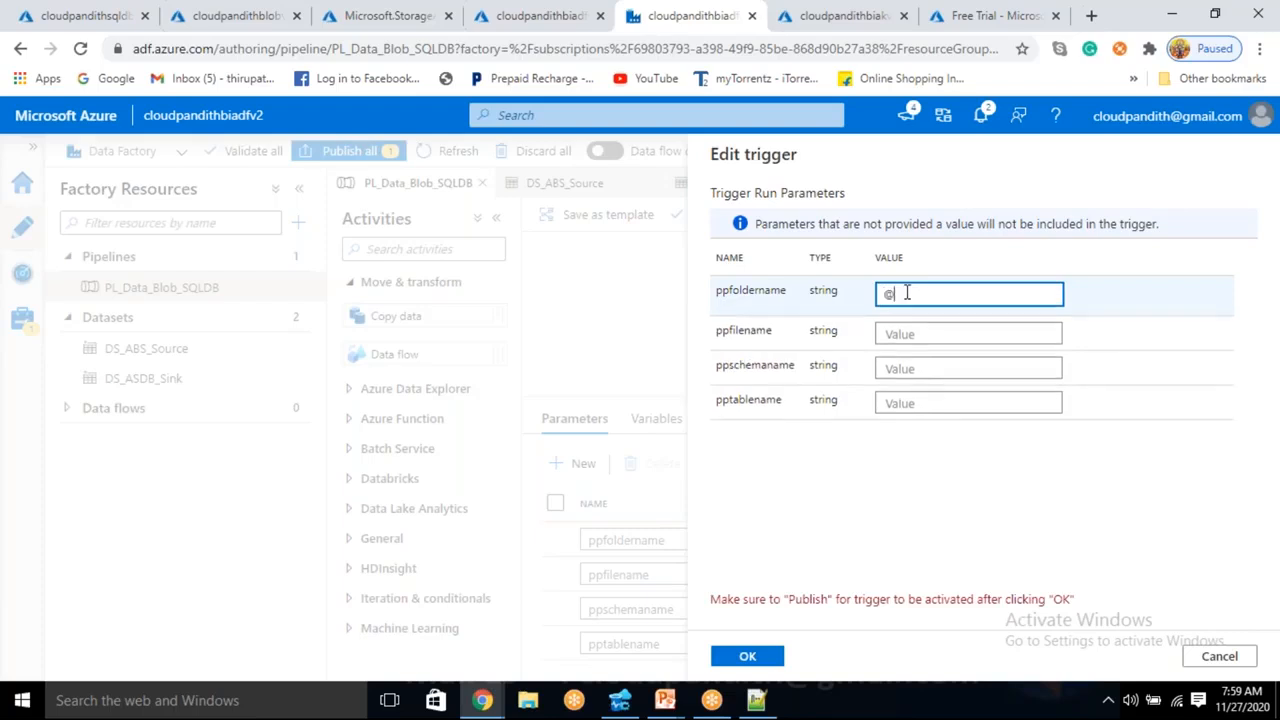
text(triggerBody().foldrName)
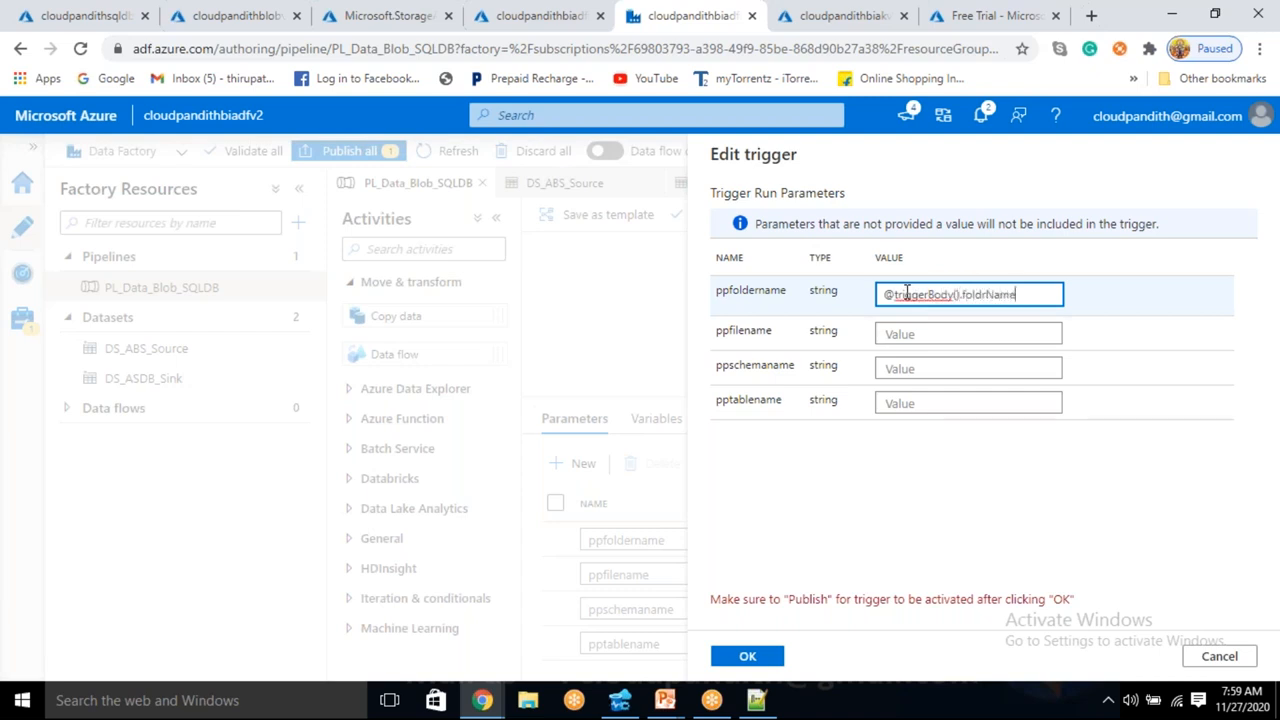
key(BackSpace)
key(BackSpace)
key(BackSpace)
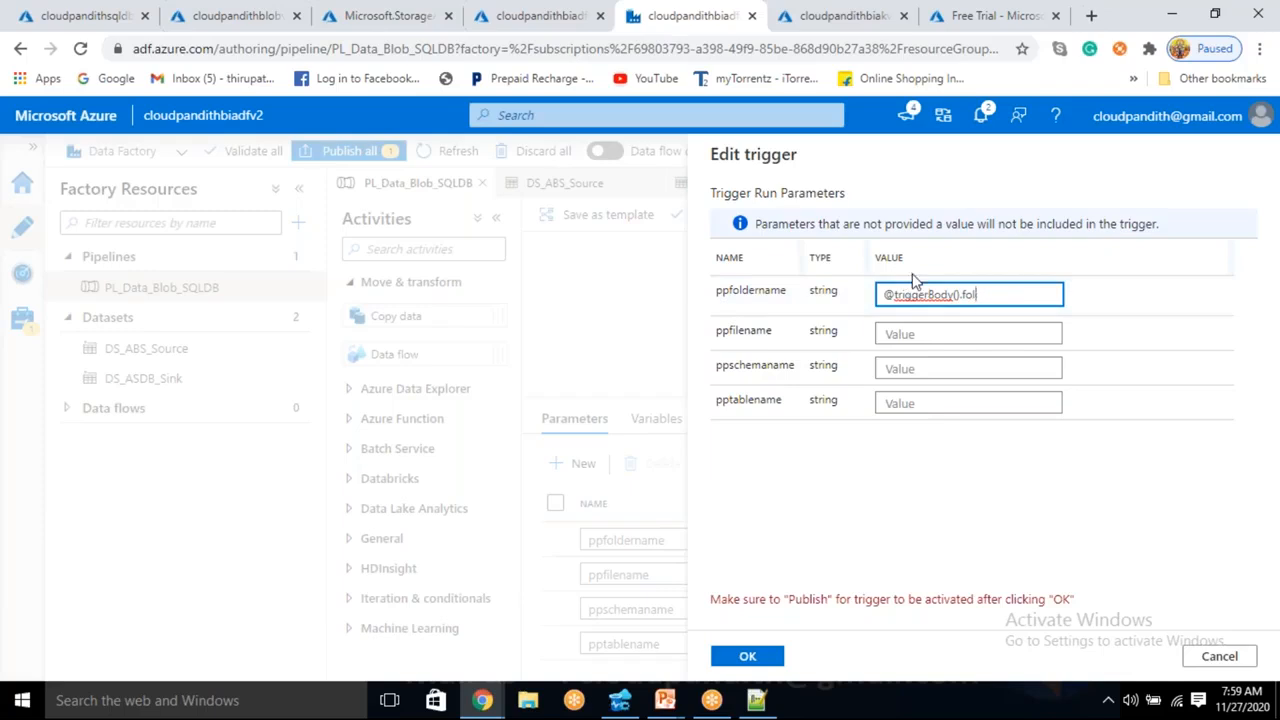
text(ame)
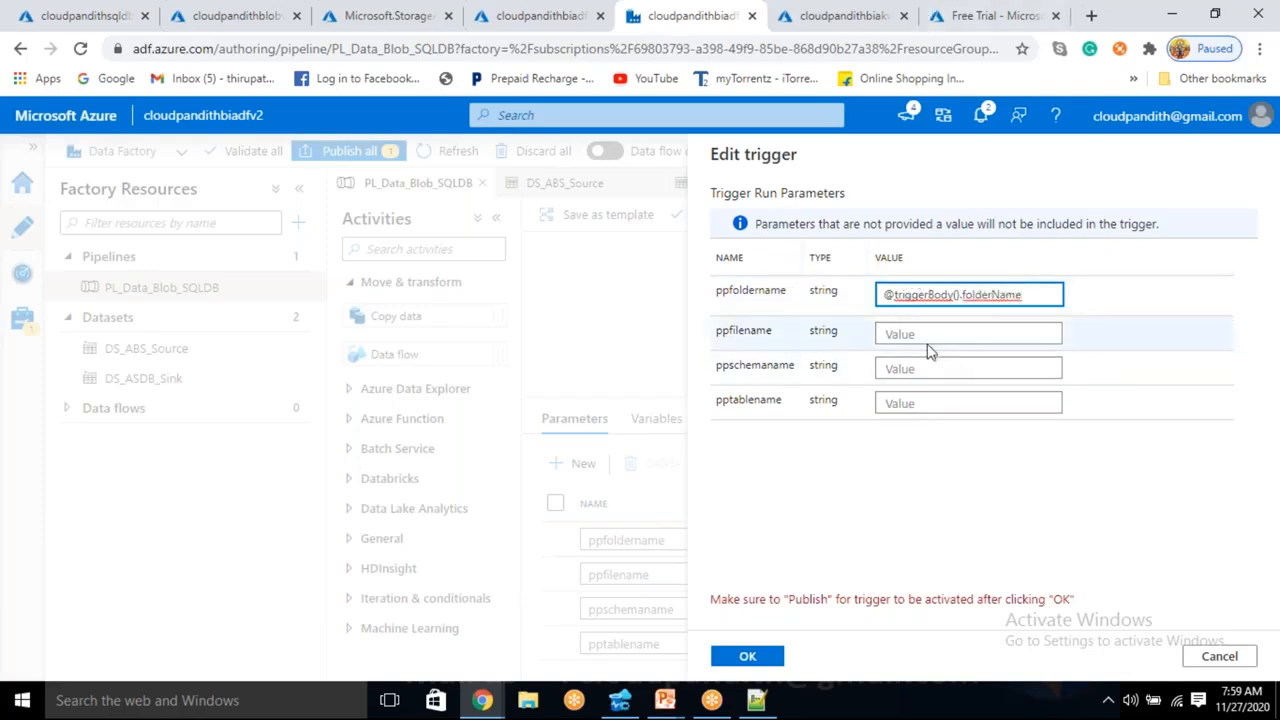
click(916, 332)
text(@)
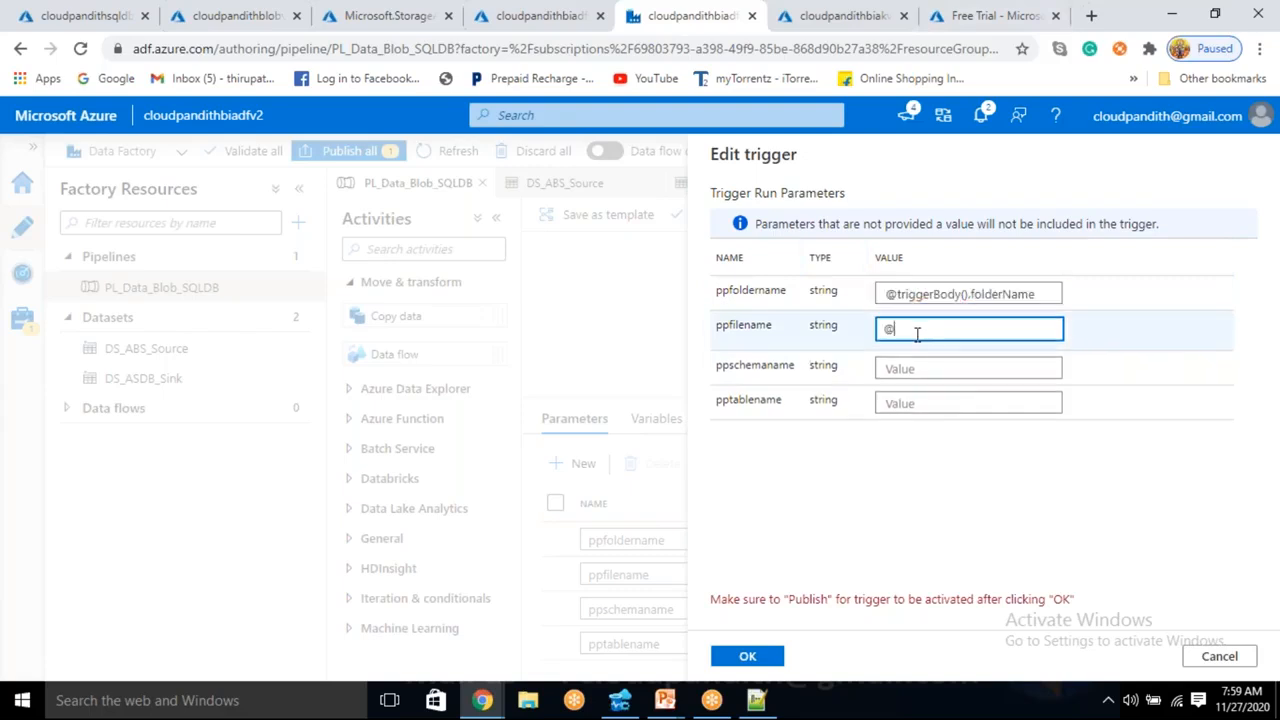
text(triggerVBody().fileName)
click(922, 372)
text(dbo)
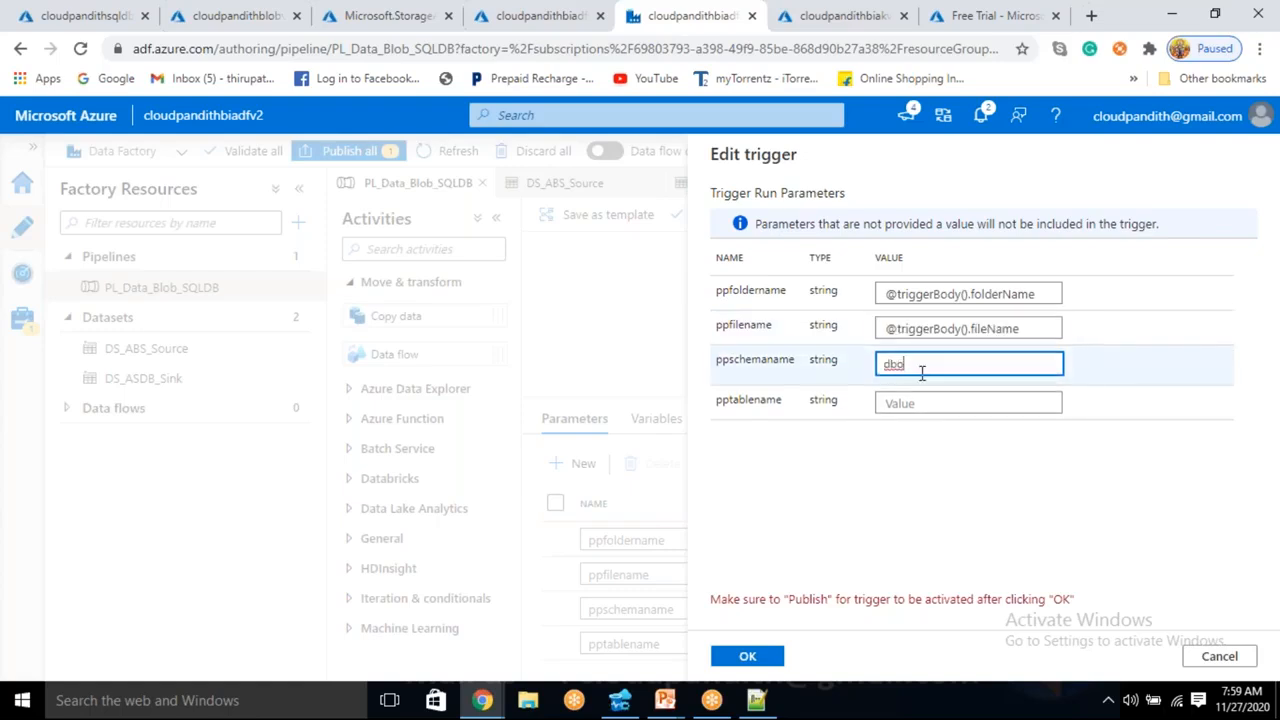
key(Tab)
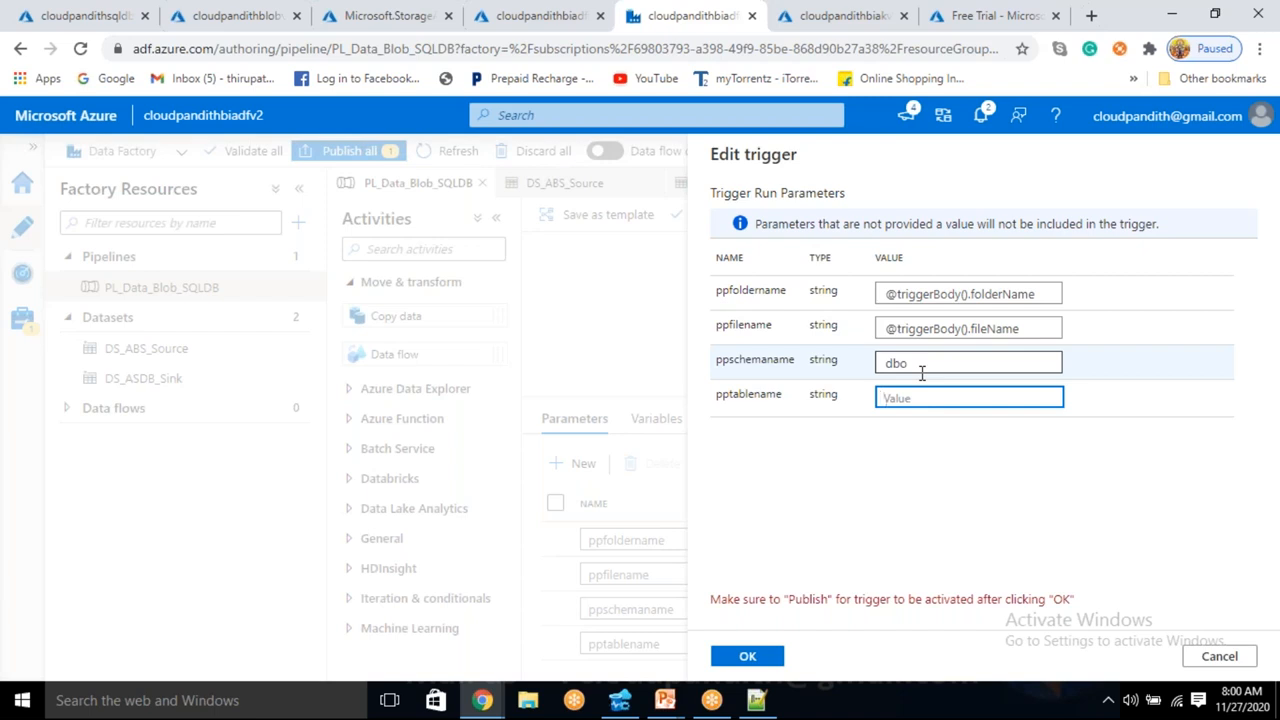
click(1029, 328)
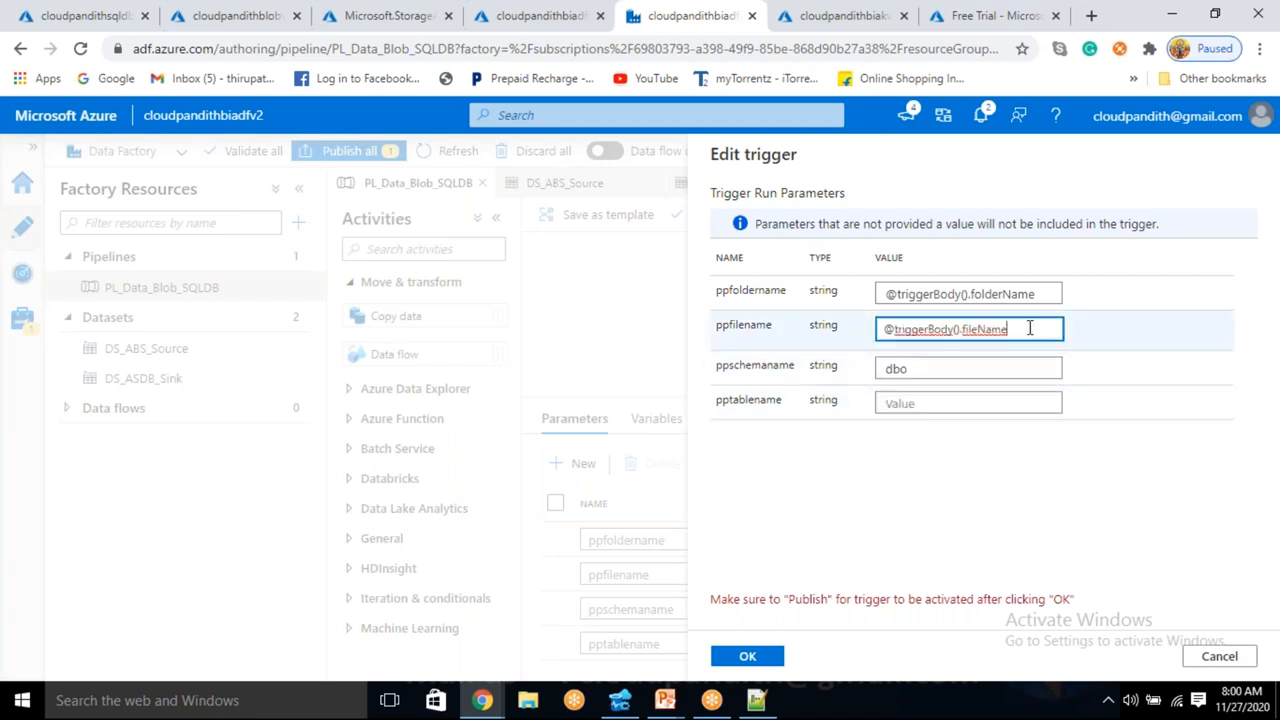
drag(880, 328, 1012, 318)
key(ctrl+c)
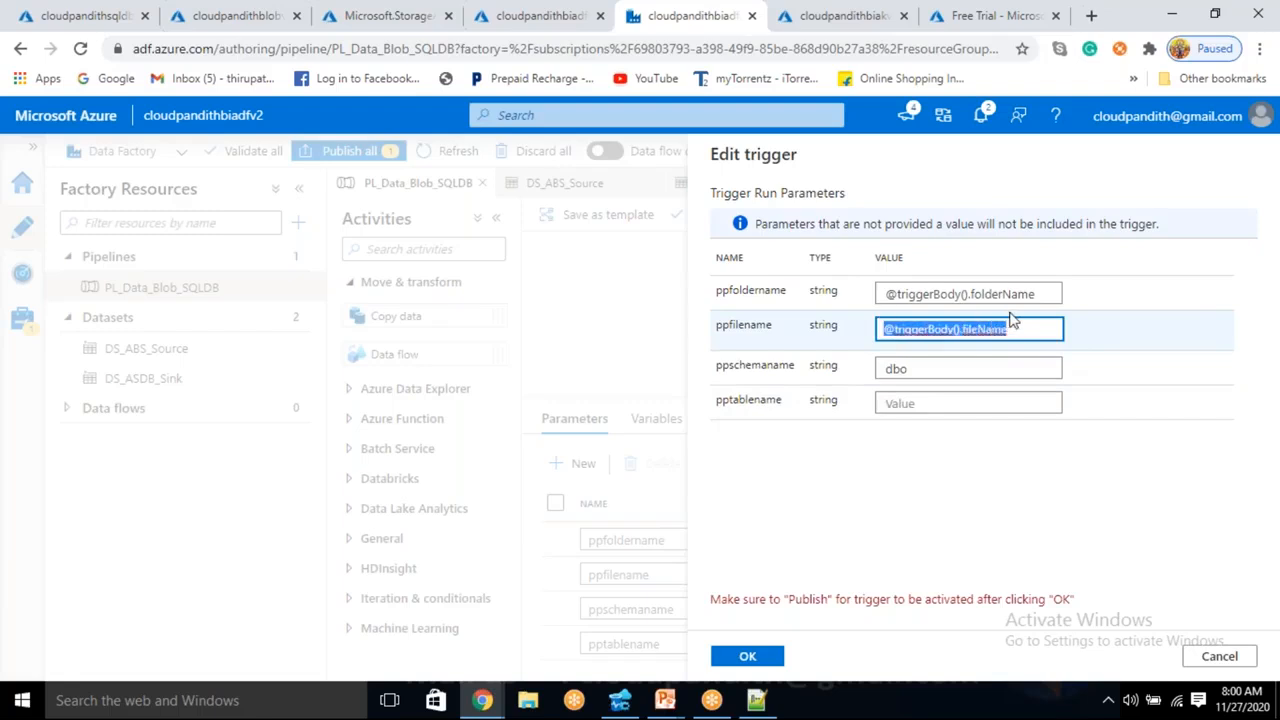
click(950, 397)
key(ctrl+v)
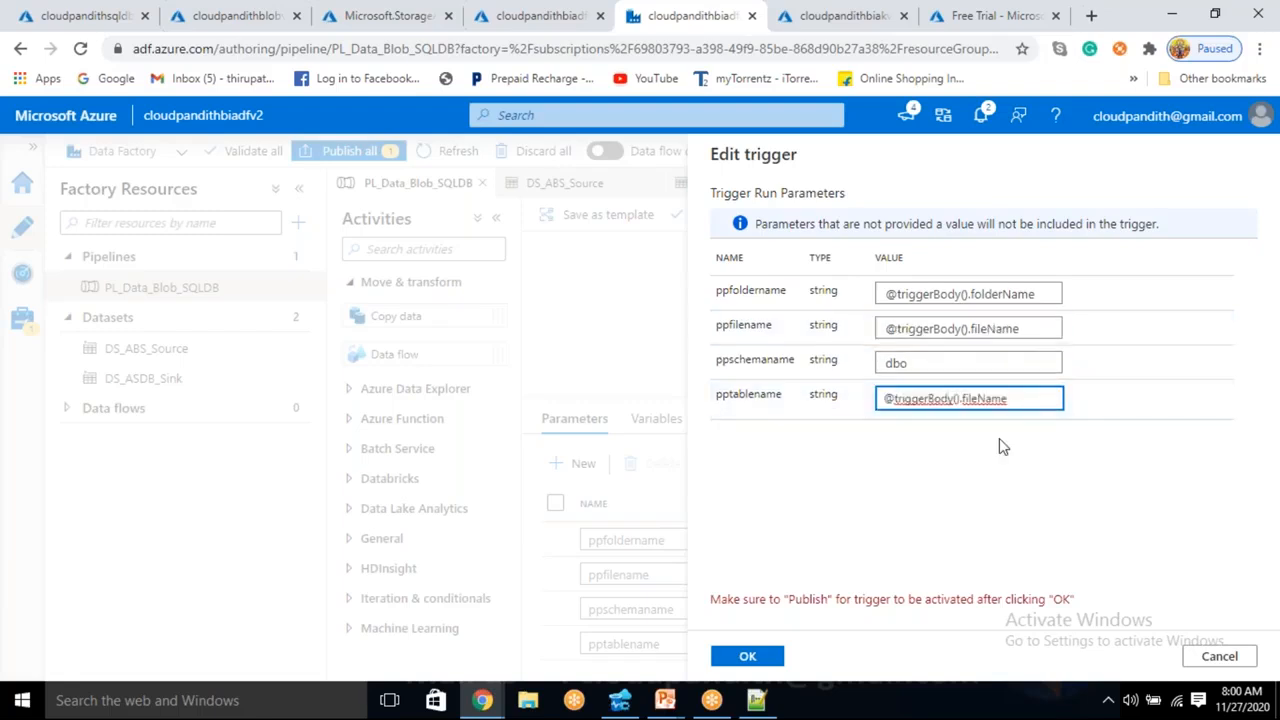
click(768, 657)
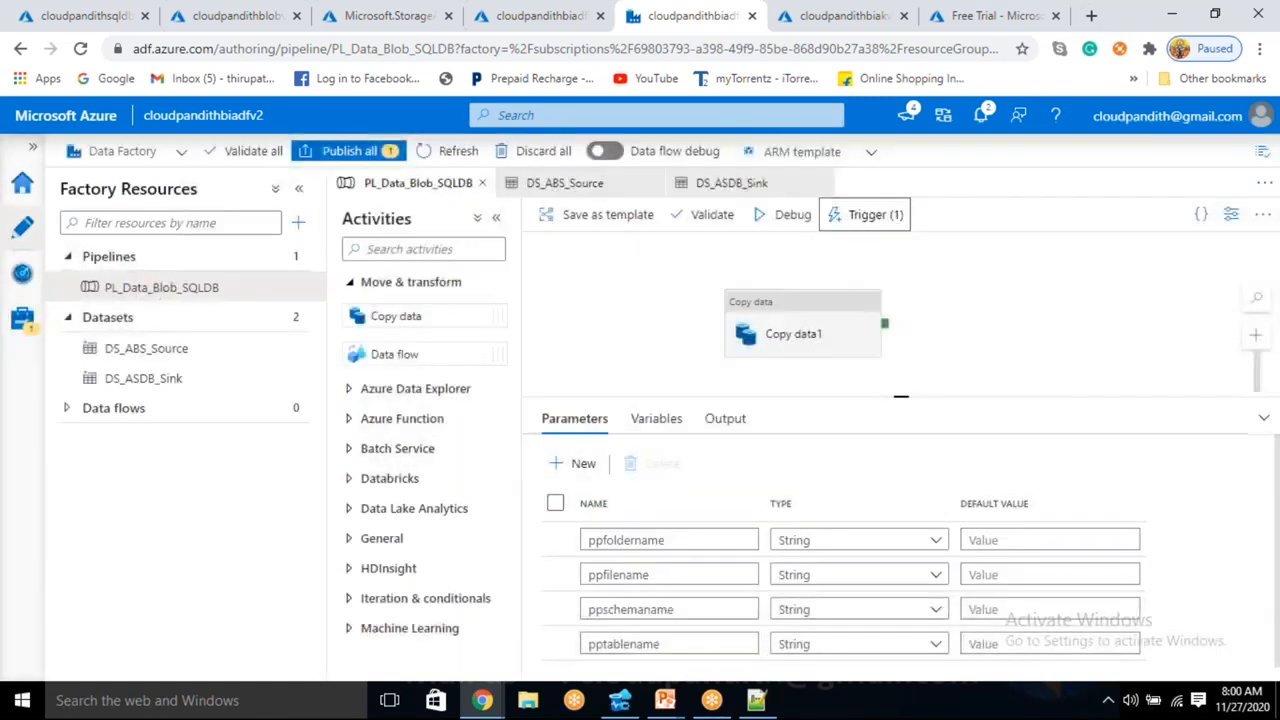
Publish the pending event trigger cloudpanditheventtrigger to the live data factory
click(358, 151)
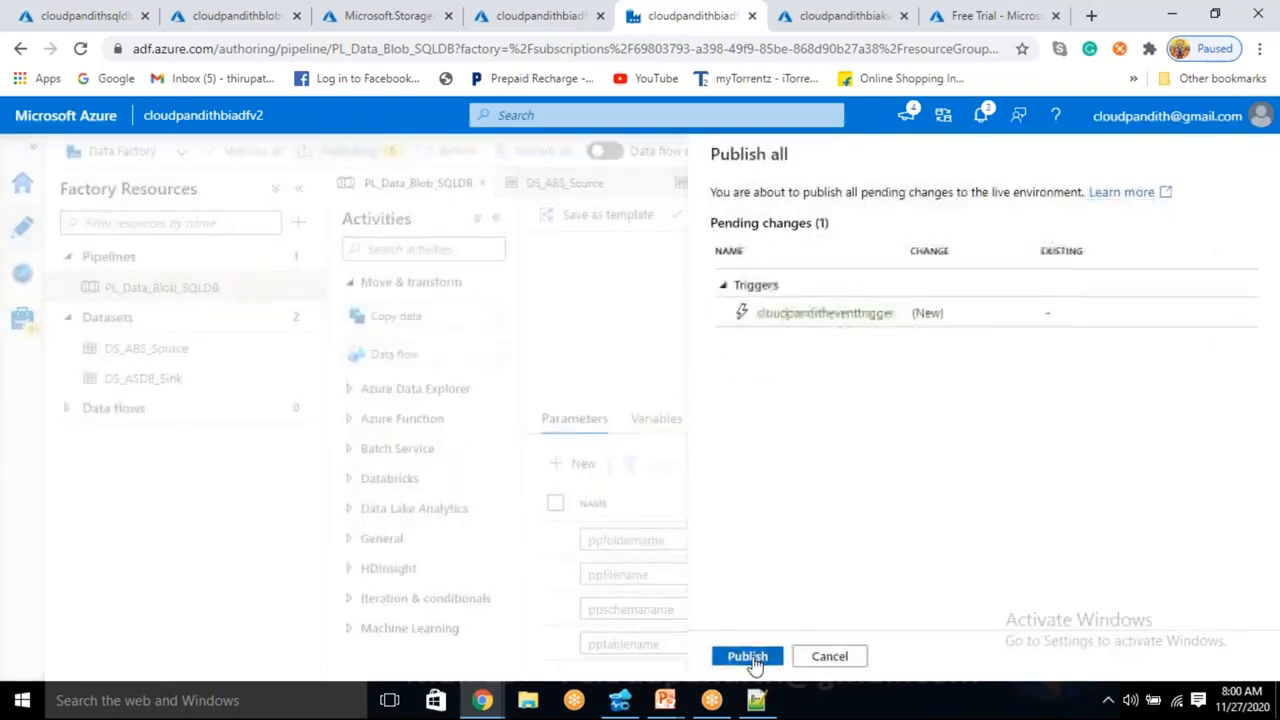
click(750, 656)
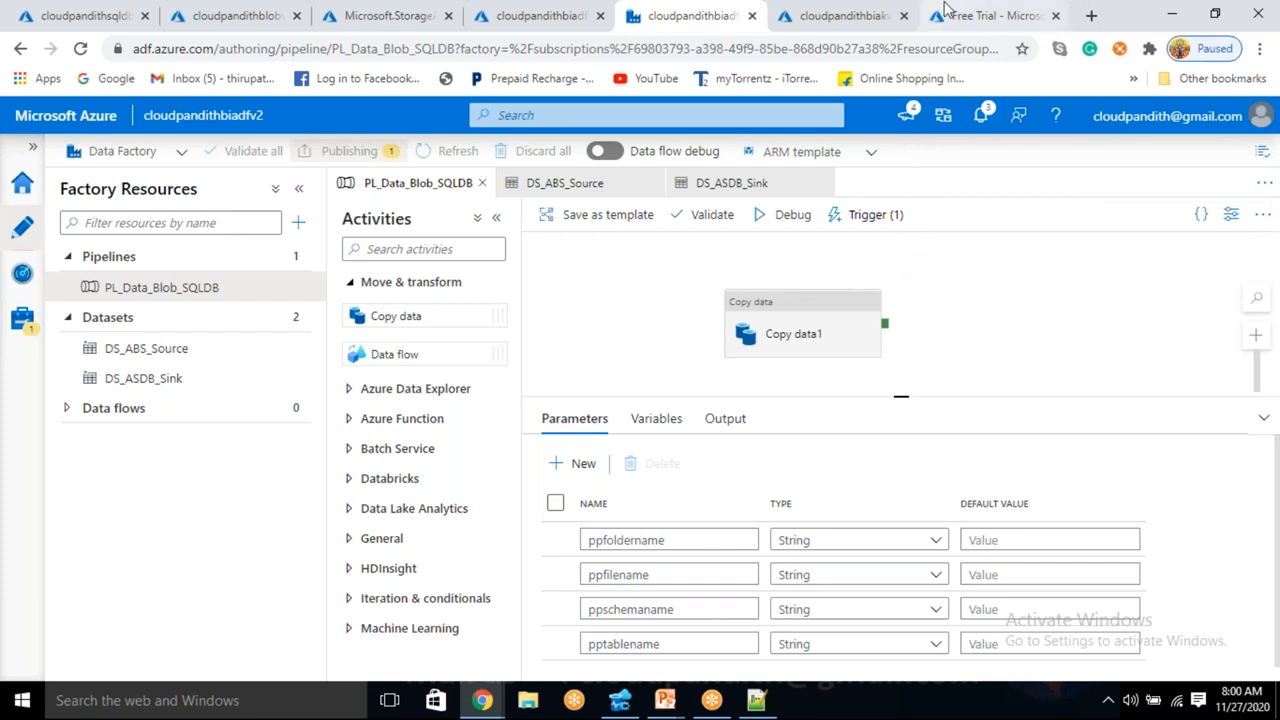
click(1064, 320)
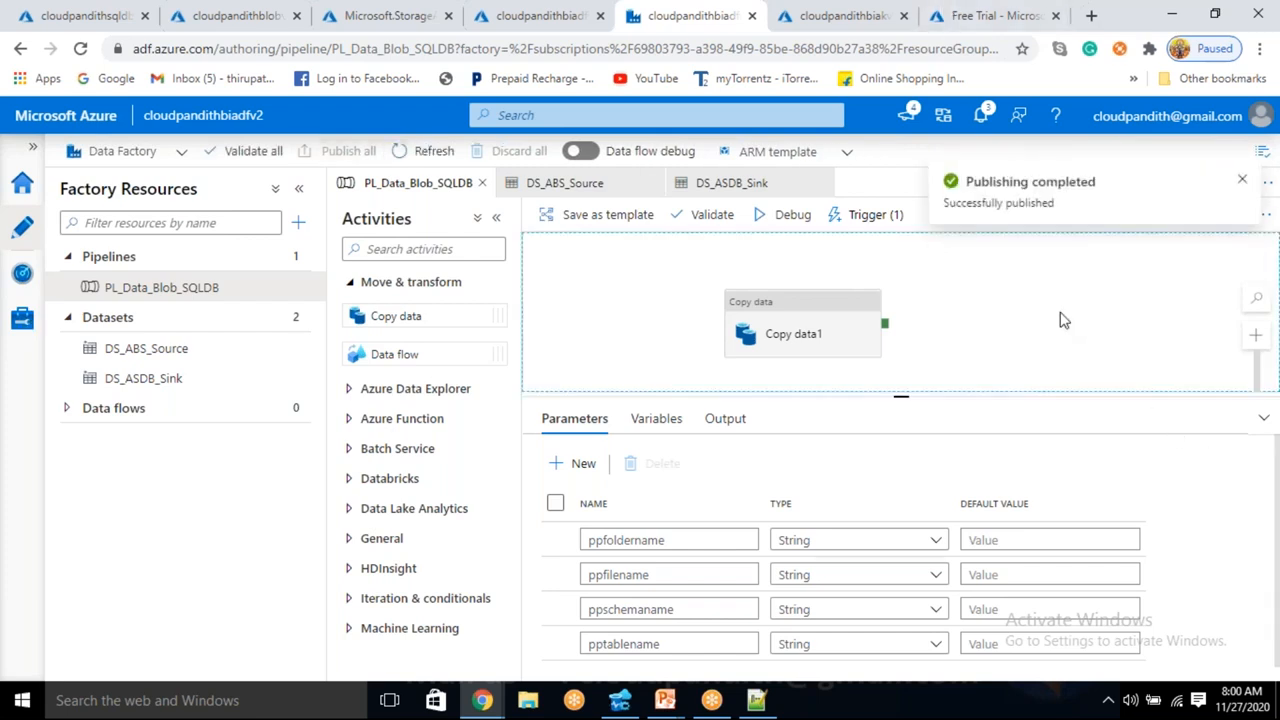
Switch to the cloudpandithblobv2 storage account, open the cloudpandith container and start a blob upload
click(282, 12)
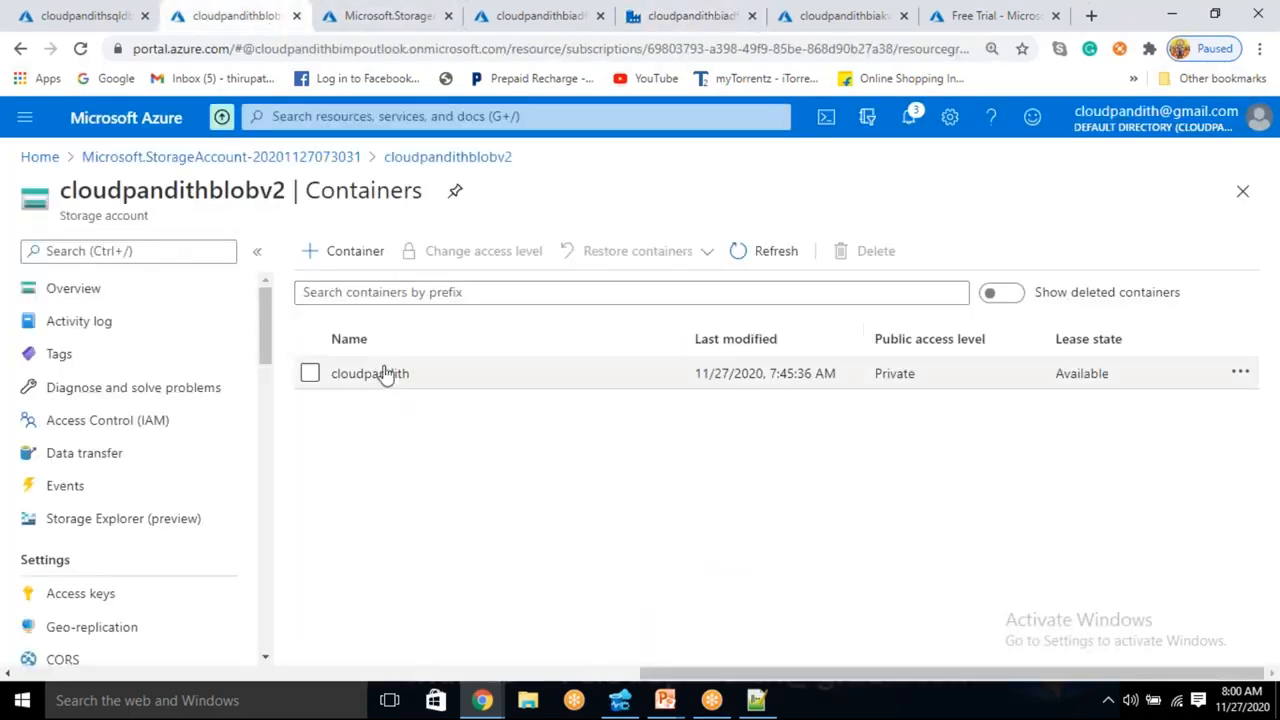
click(385, 373)
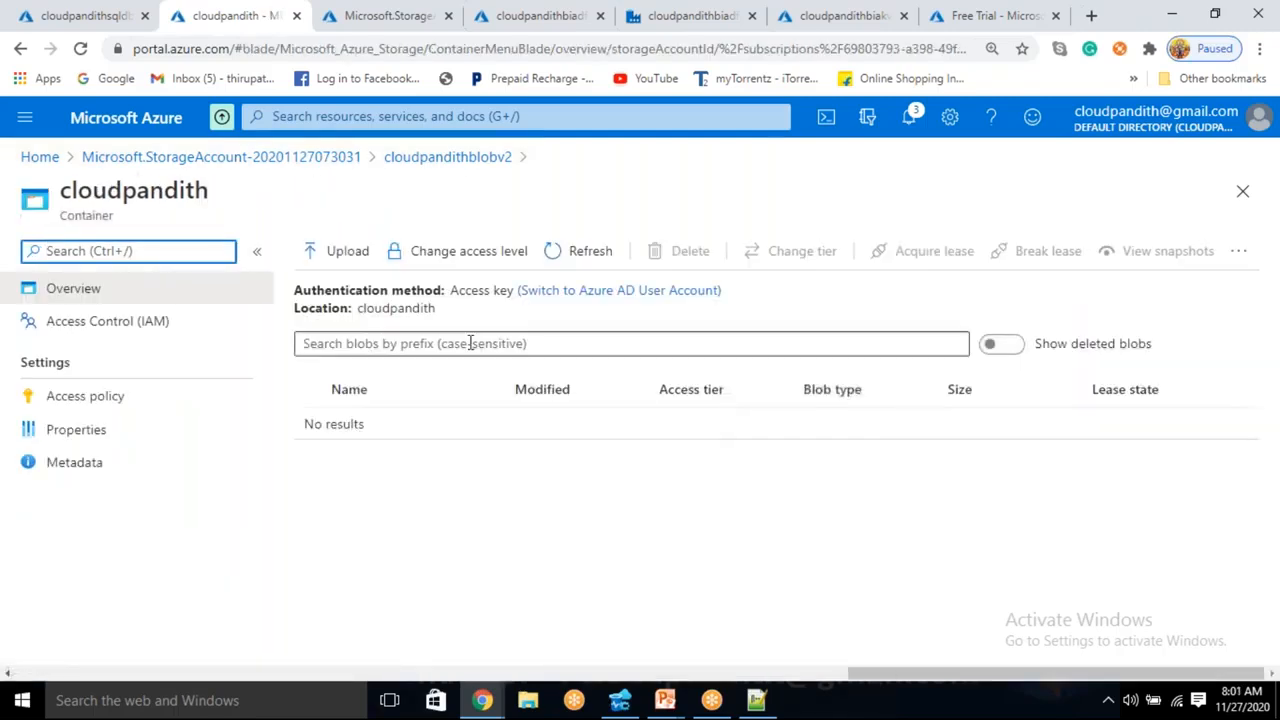
click(360, 262)
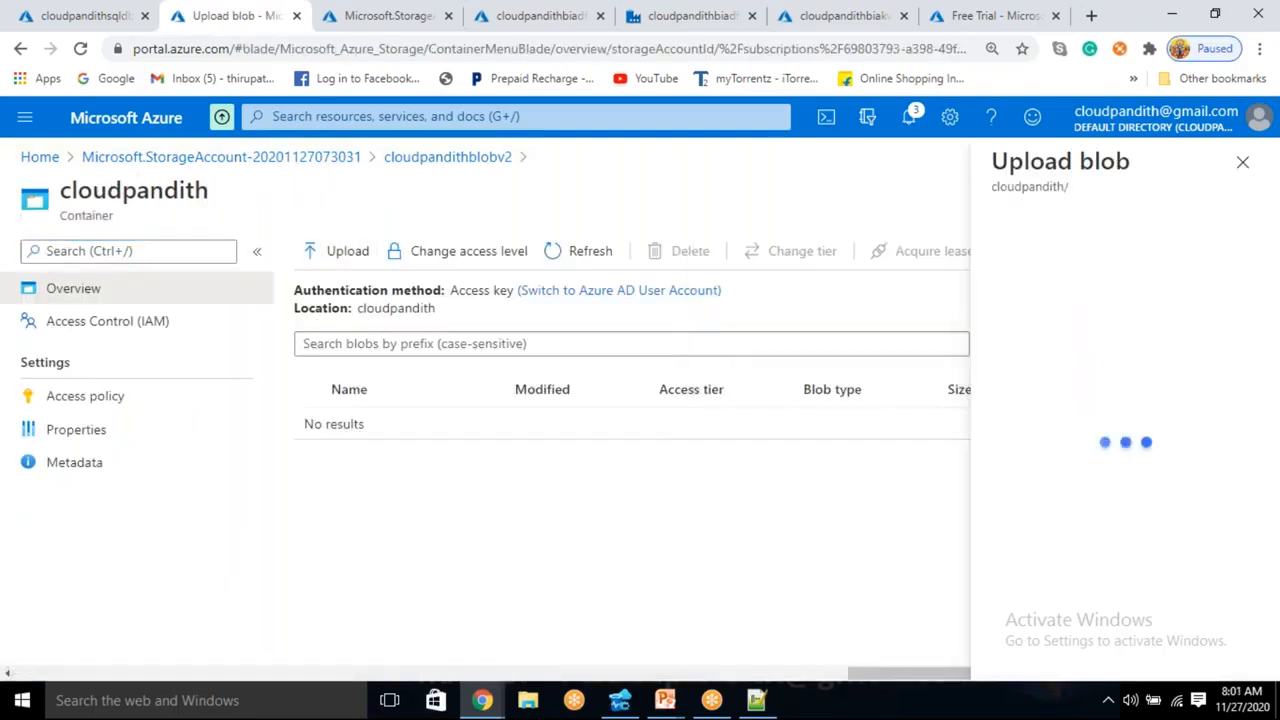
Upload the cust file from the Desktop folder cloudpandith-datasets\set-comma to the cloudpandith container
click(1088, 245)
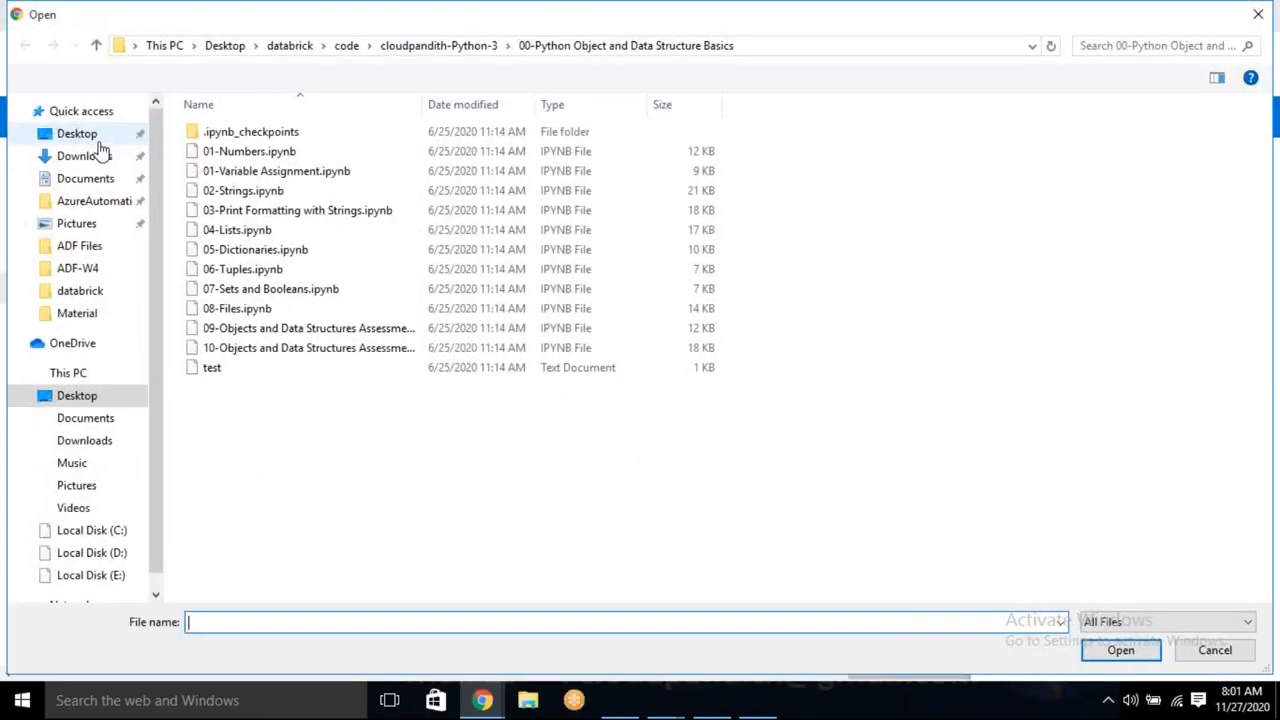
click(99, 143)
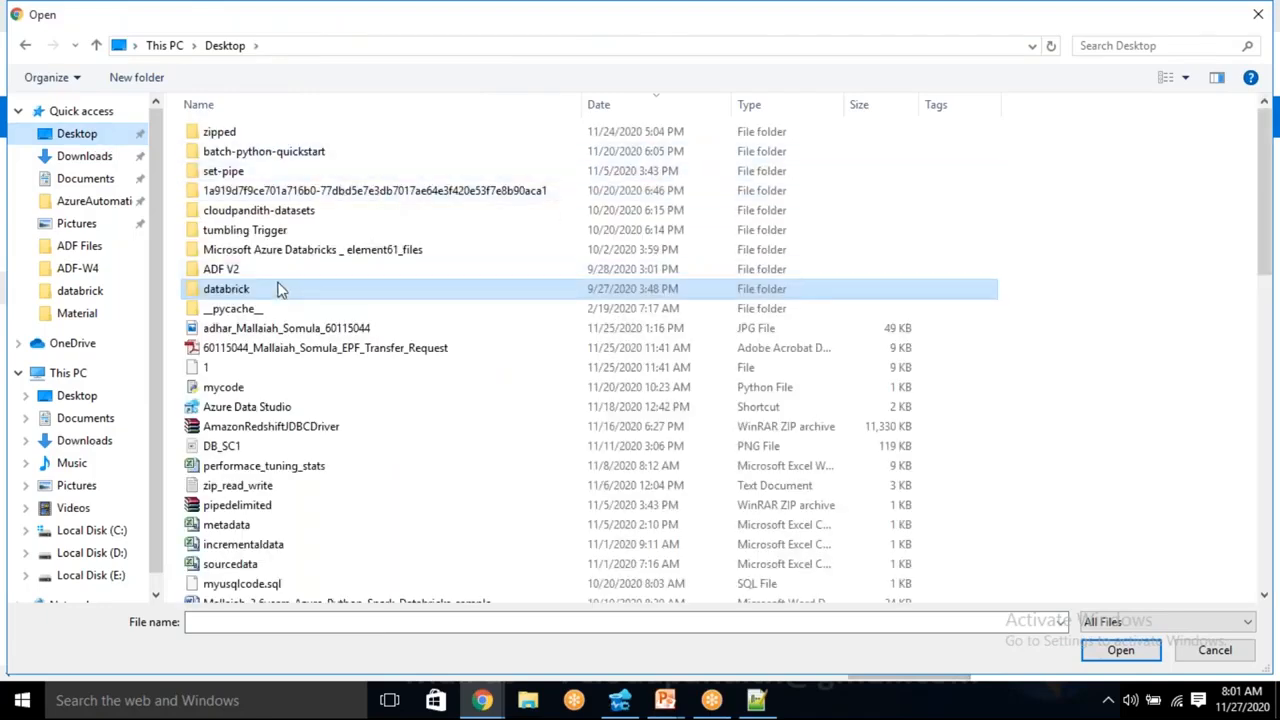
double_click(255, 212)
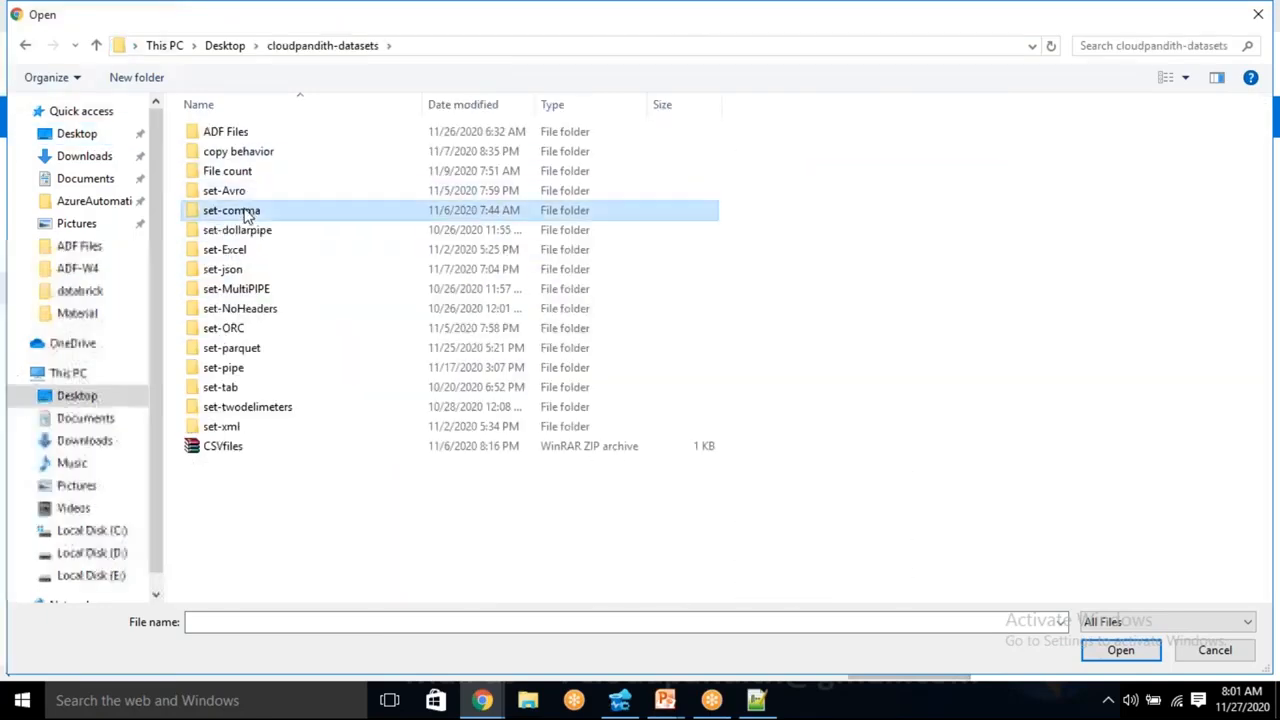
double_click(250, 210)
click(236, 136)
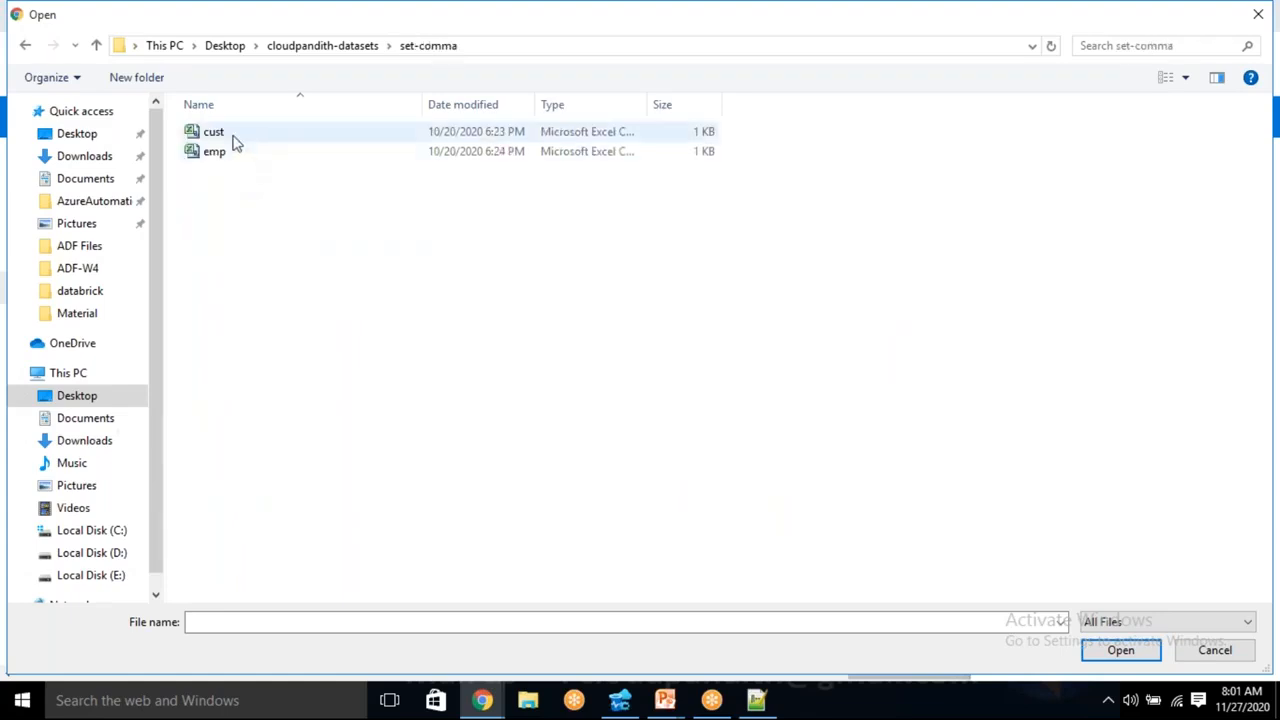
click(1121, 650)
click(1034, 405)
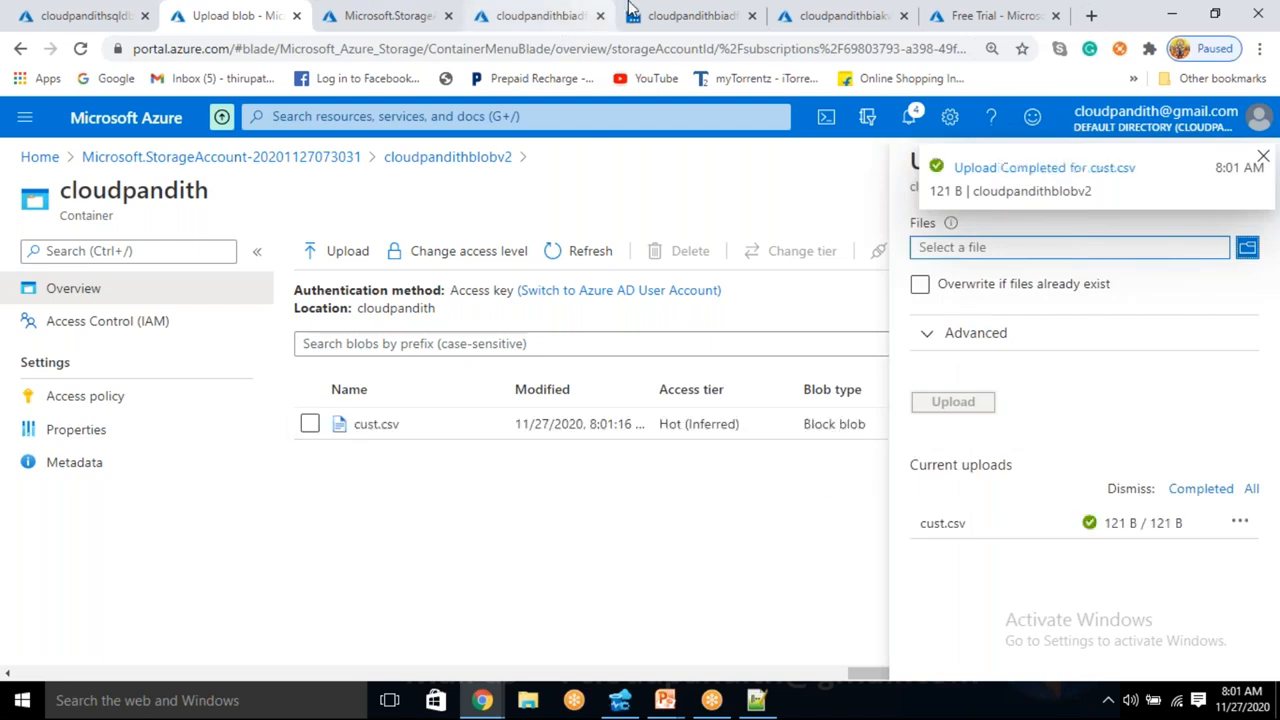
Return to the data factory and repeatedly refresh the triggered pipeline runs to look for the run started by the upload
click(690, 15)
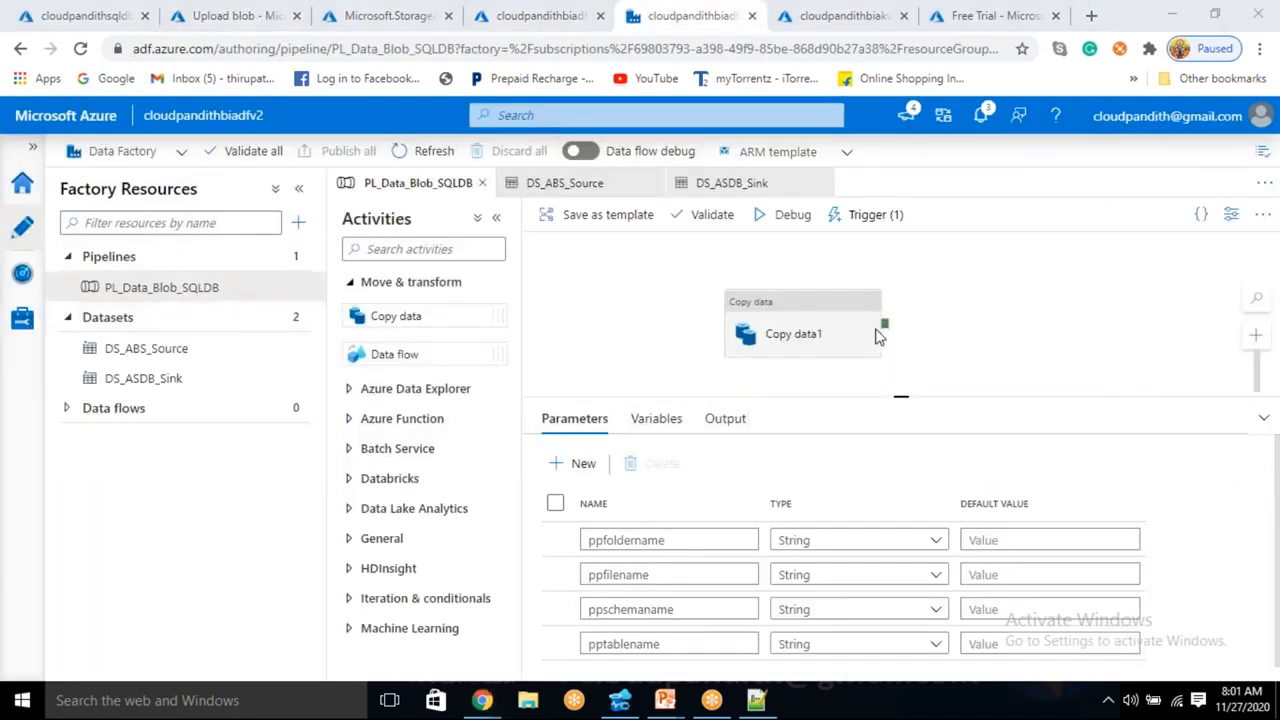
click(22, 273)
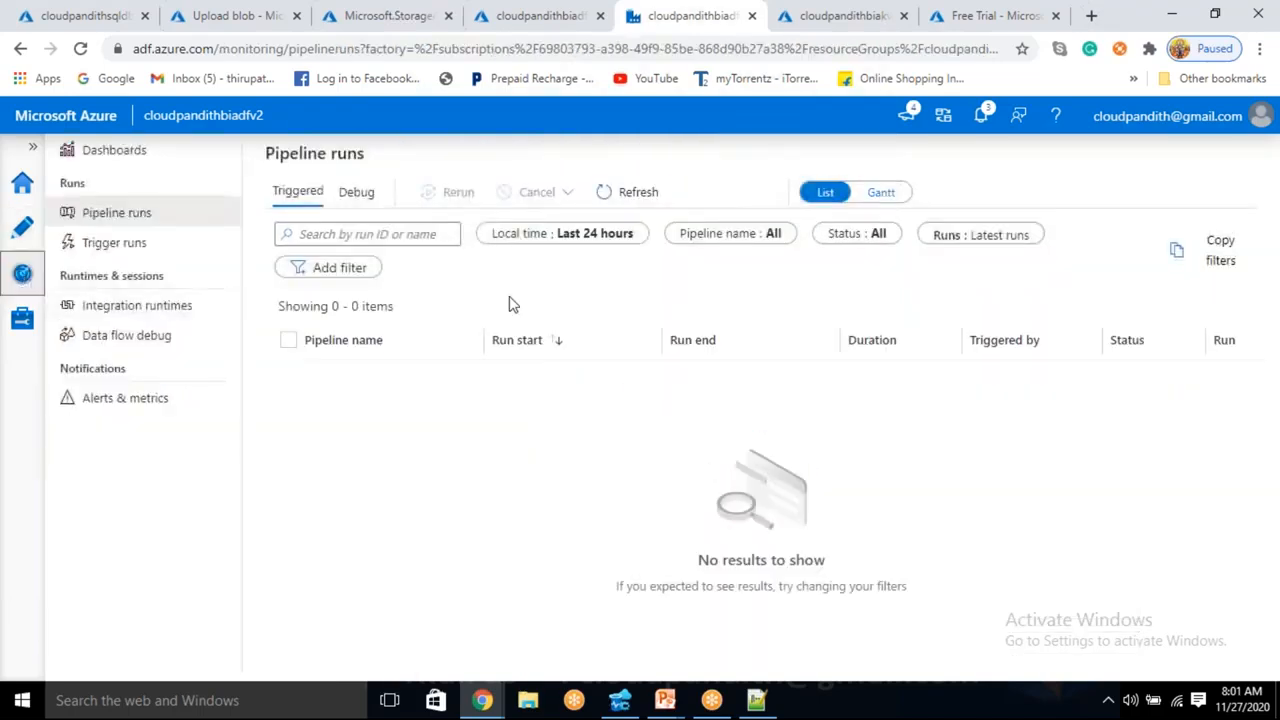
click(628, 194)
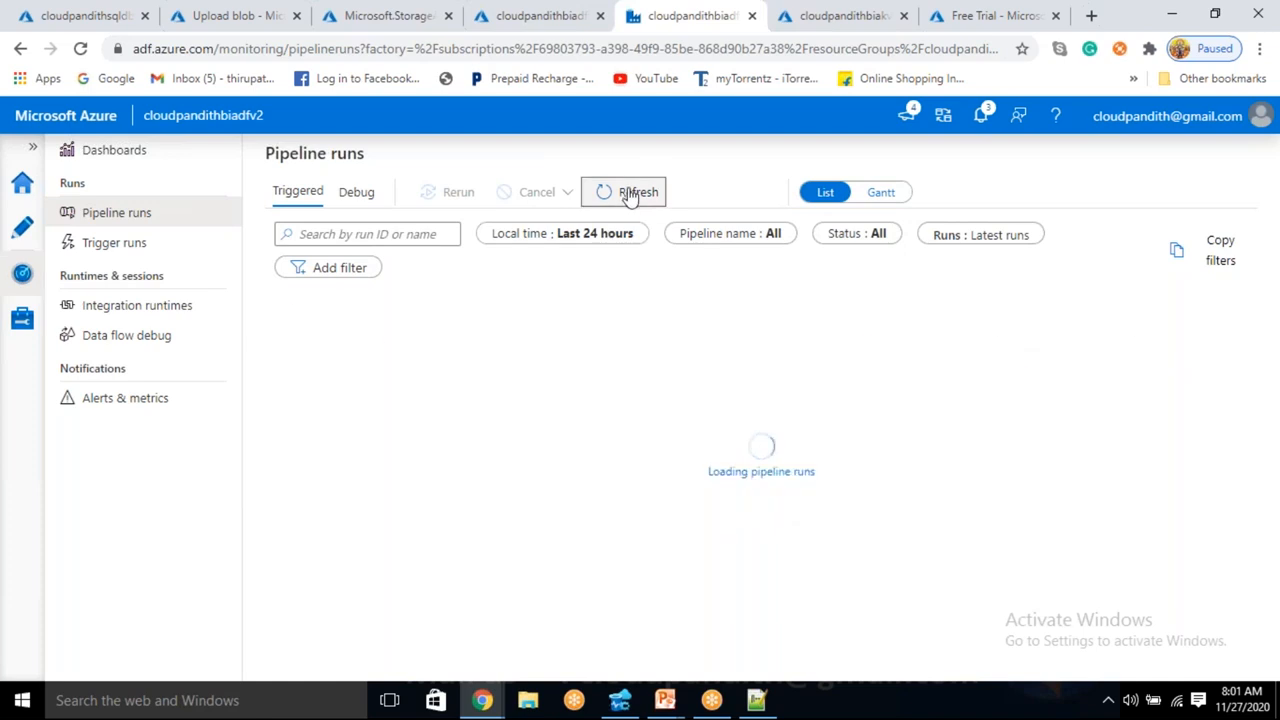
click(628, 194)
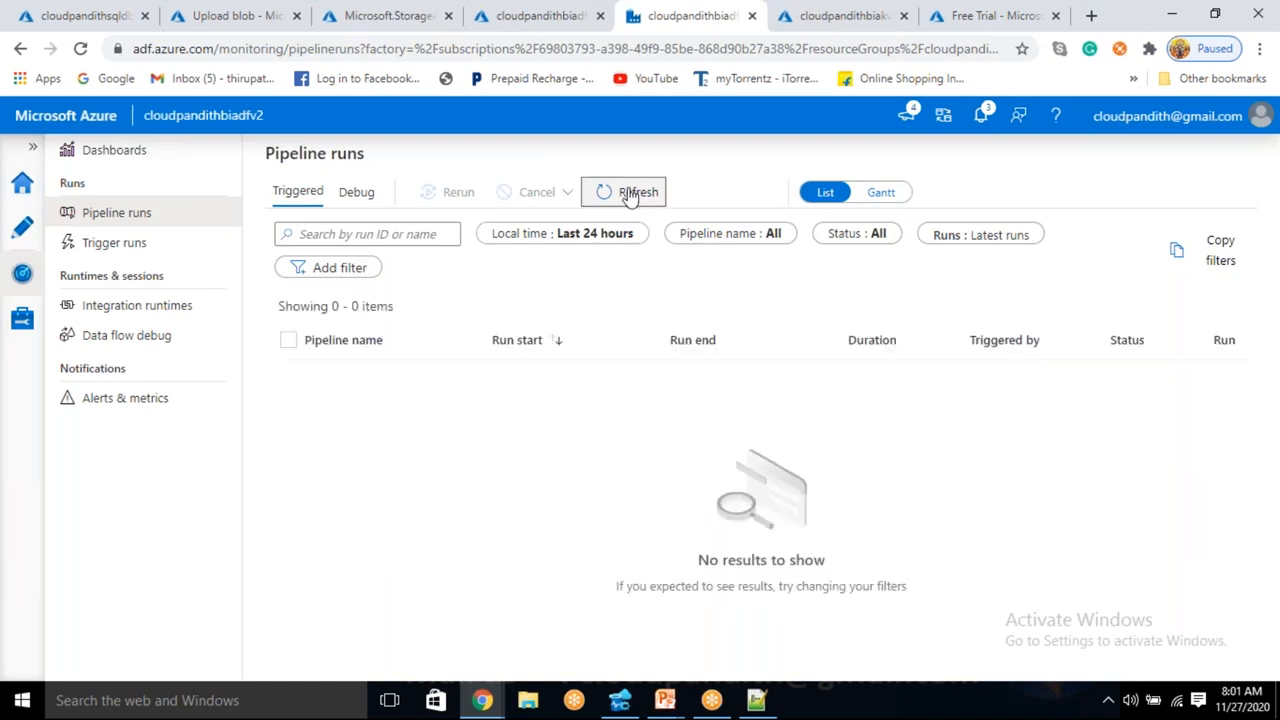
click(628, 194)
click(628, 194)
click(628, 194)
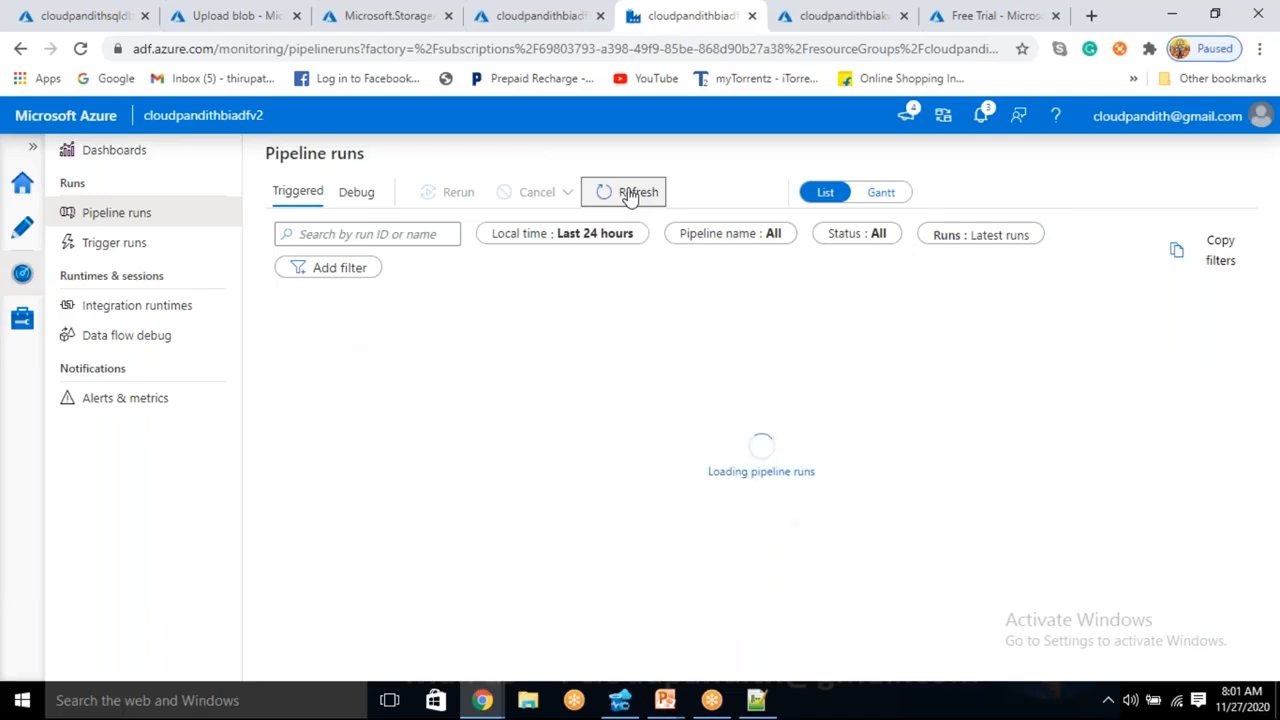
click(628, 194)
click(628, 194)
click(628, 194)
click(628, 194)
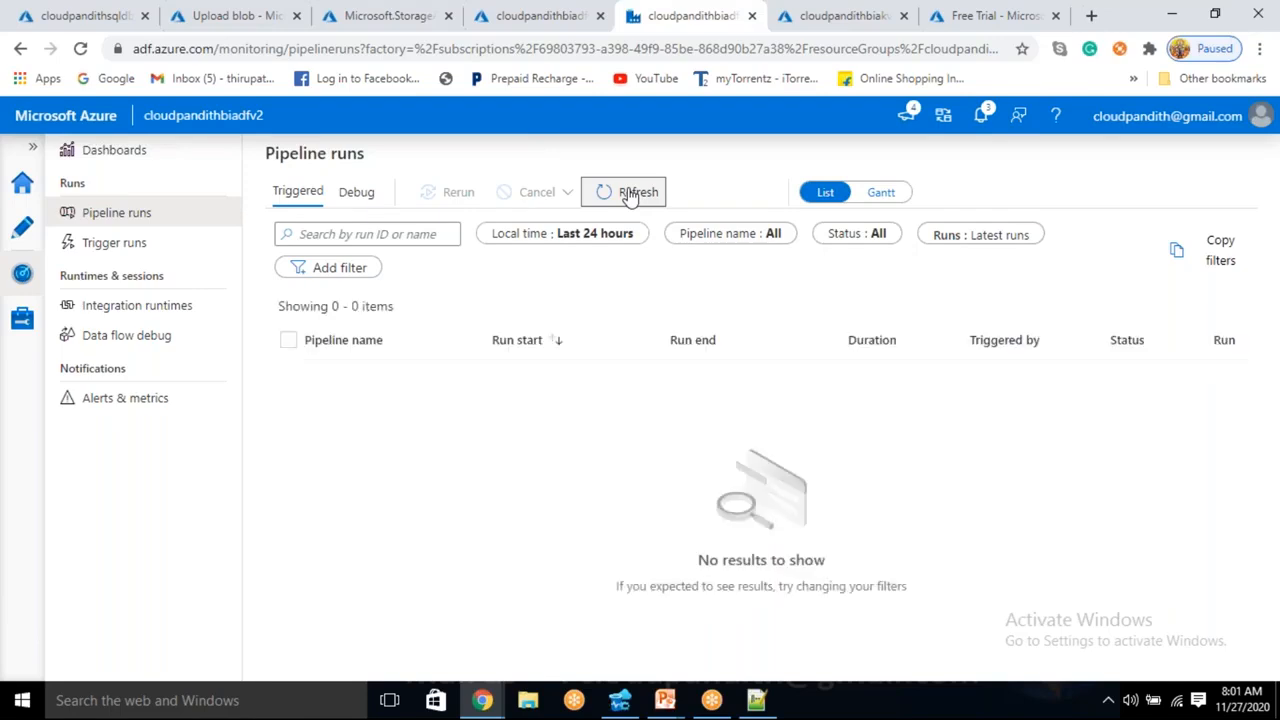
click(628, 194)
Open the trigger runs and examine the status of cloudpanditheventtrigger
click(170, 246)
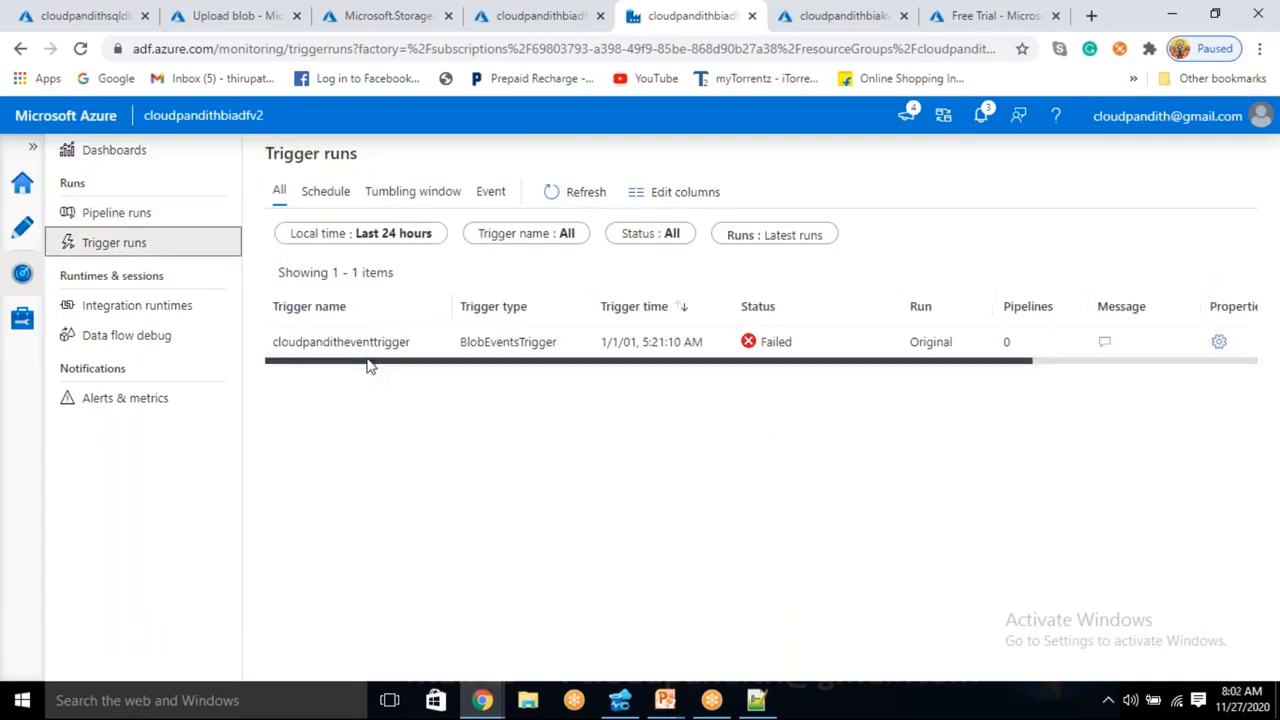
drag(352, 343, 400, 343)
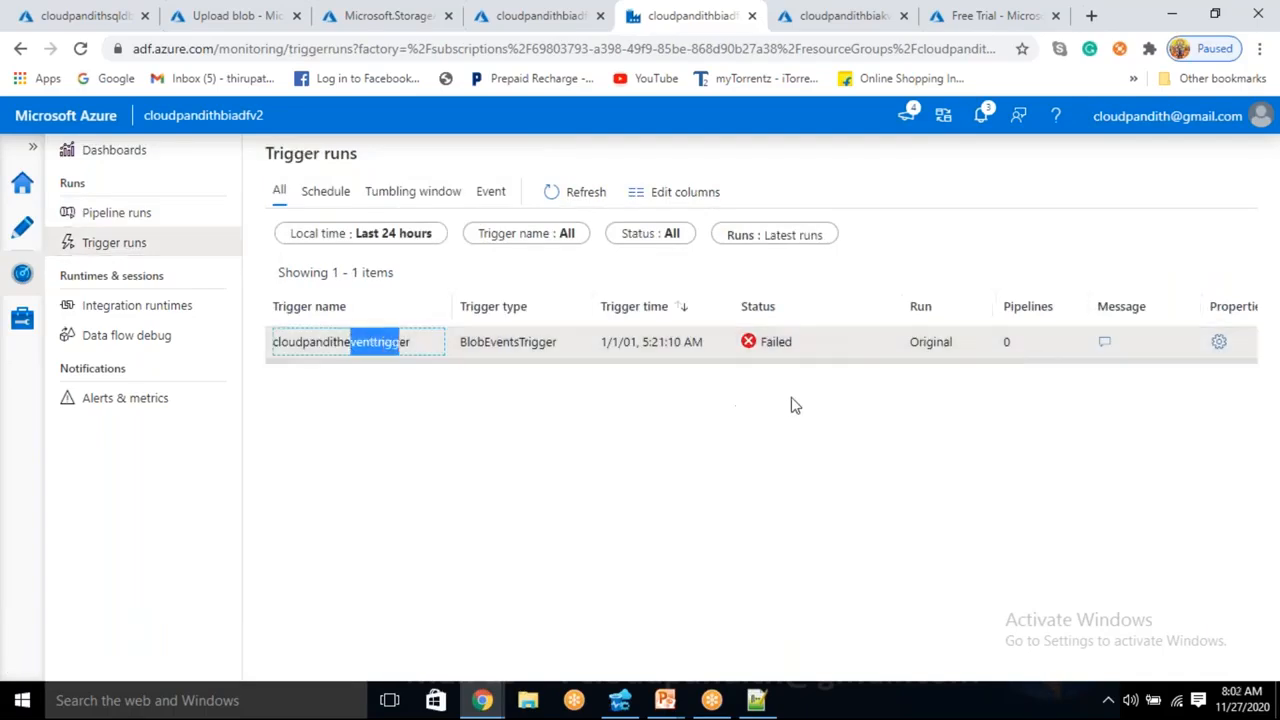
Examine the name, type and status of the cloudpanditheventtrigger entry in the trigger runs
click(470, 342)
drag(470, 342, 556, 342)
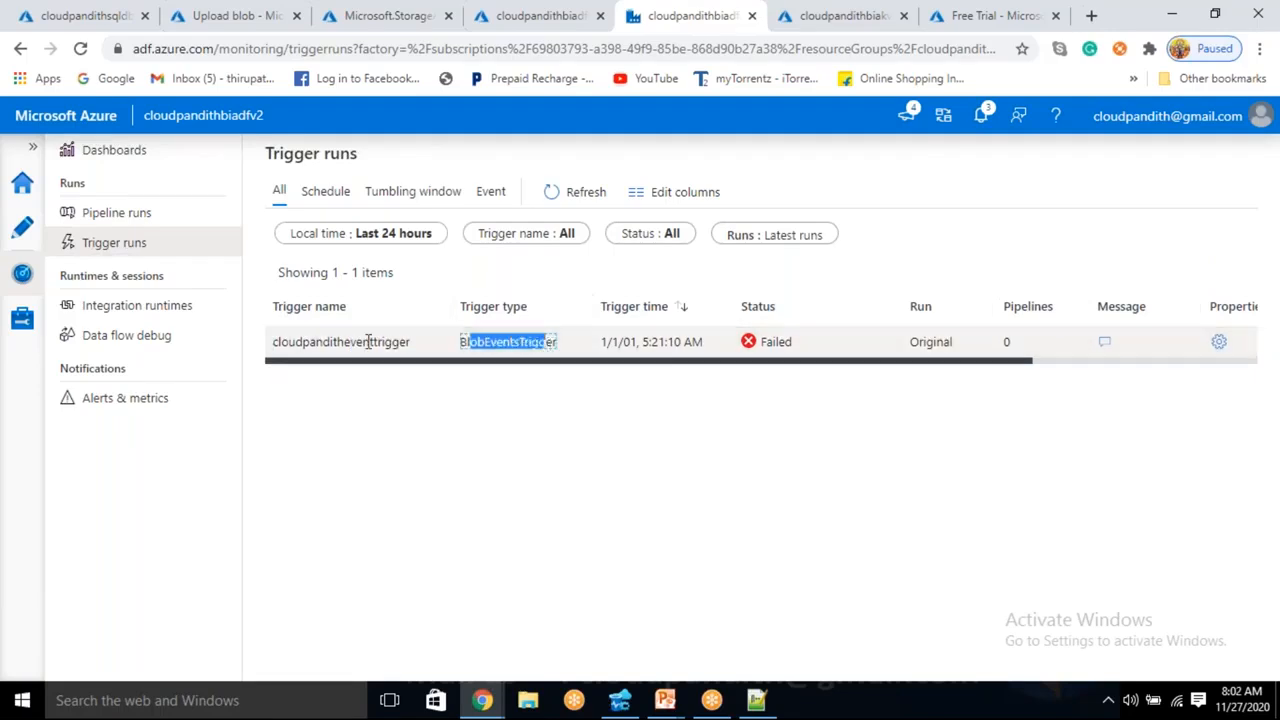
drag(301, 345, 388, 345)
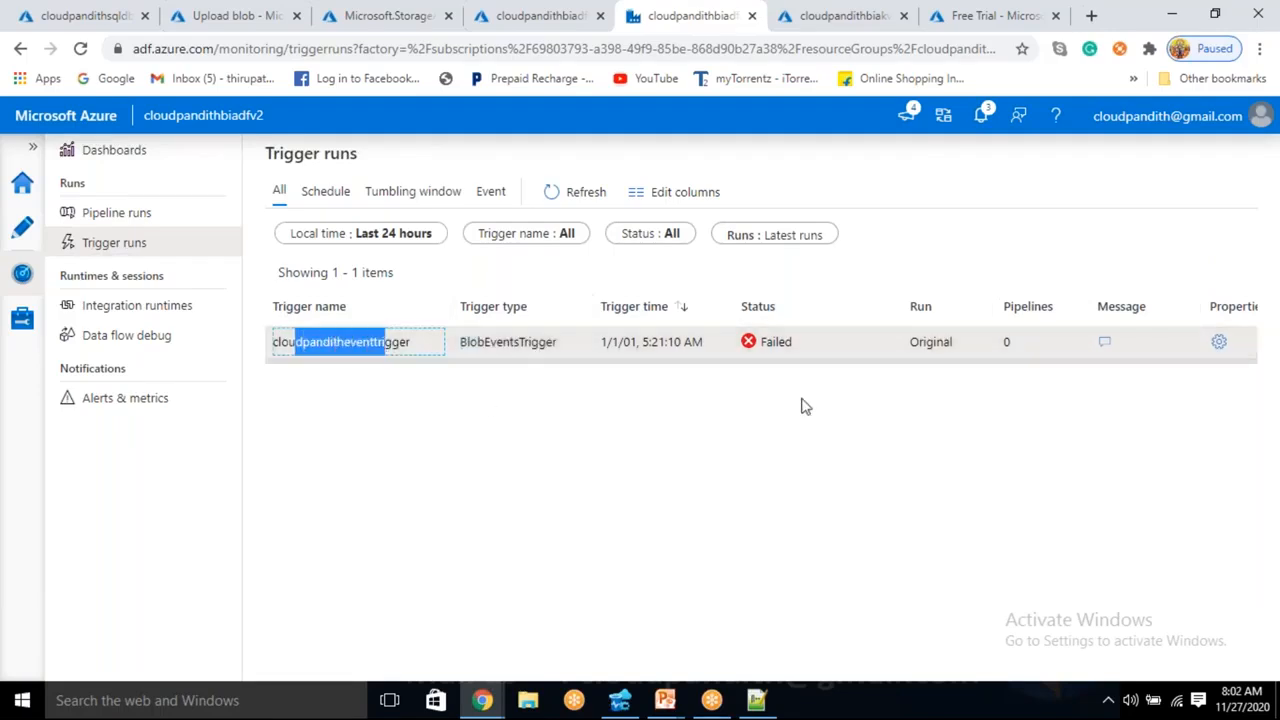
drag(1010, 361, 888, 376)
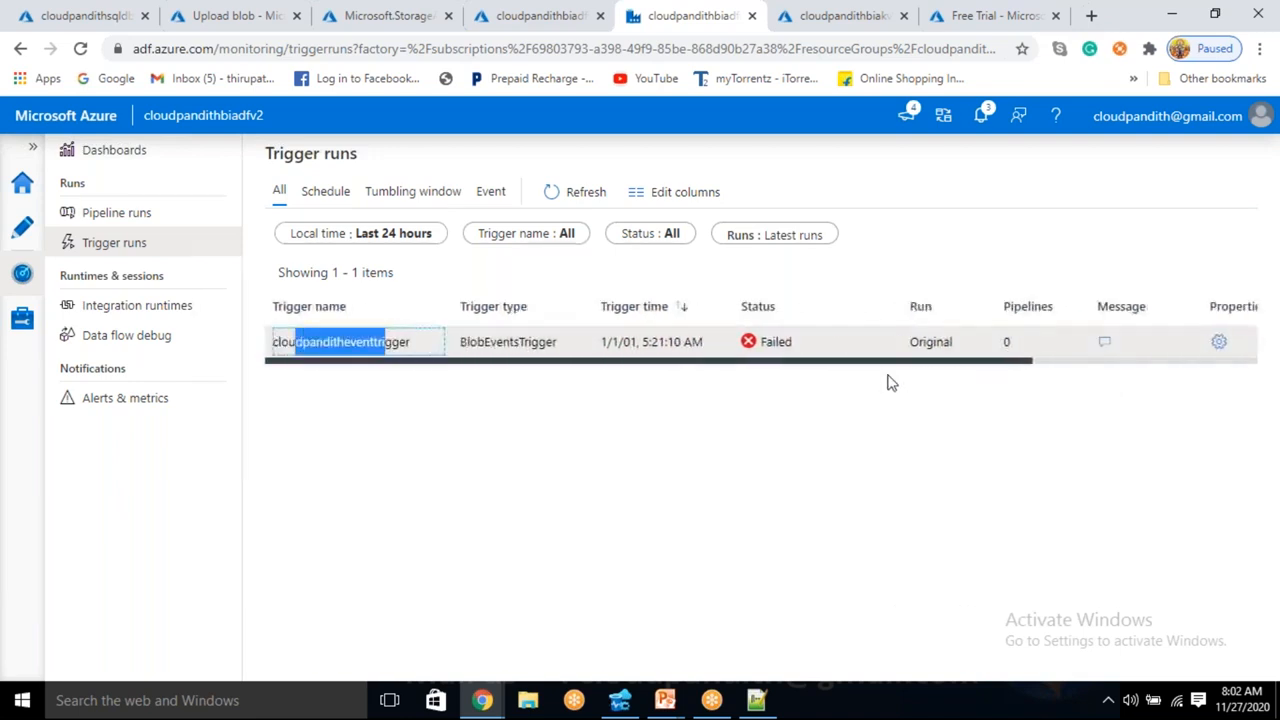
click(471, 423)
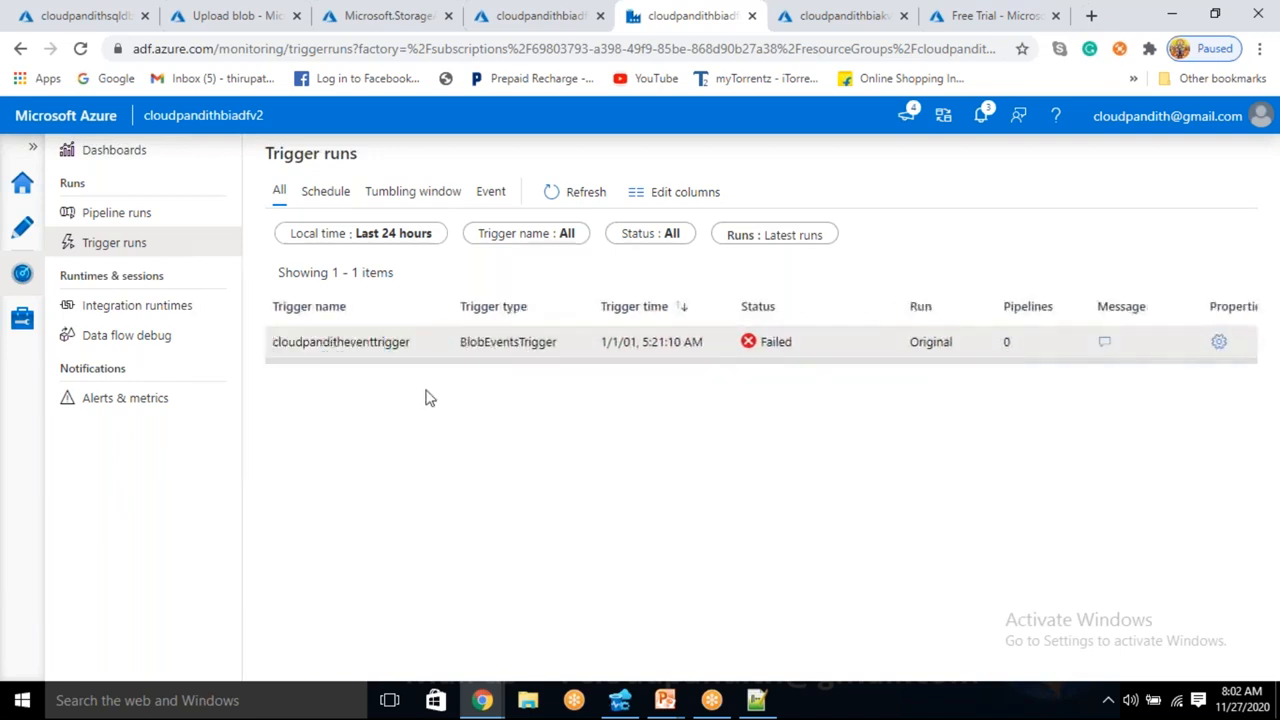
drag(761, 341, 777, 341)
click(821, 340)
drag(811, 344, 755, 342)
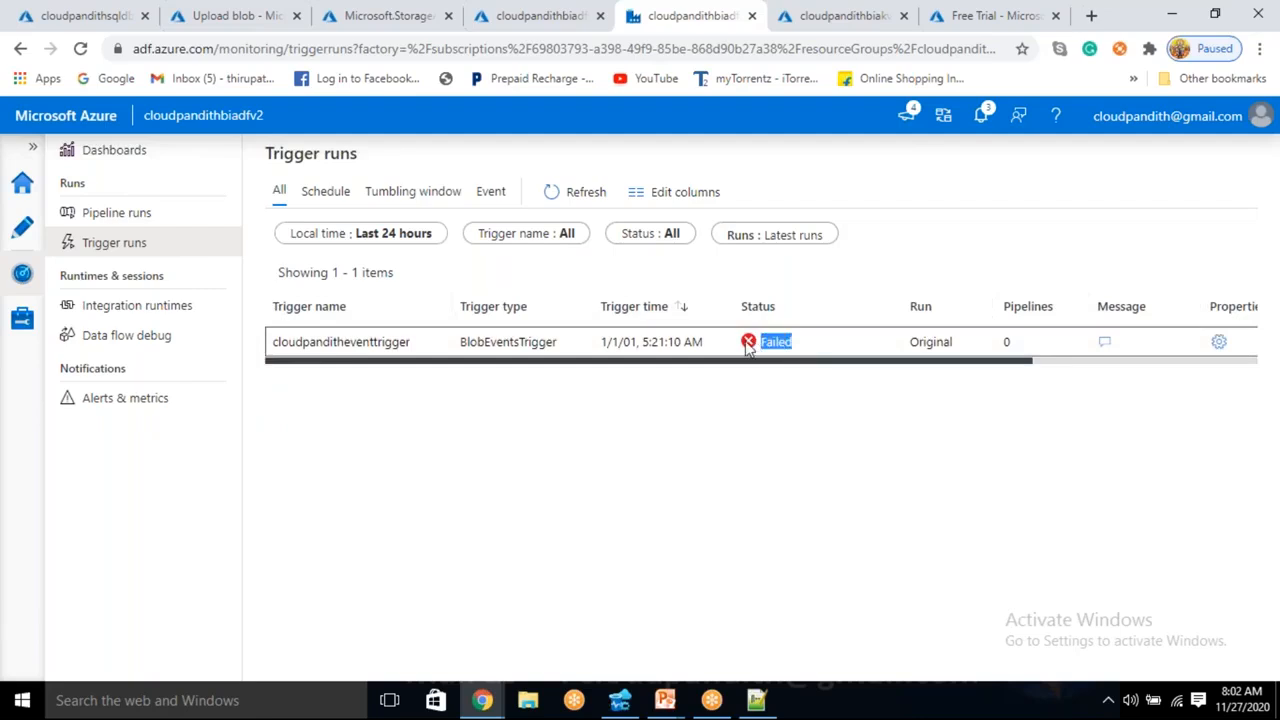
Check the triggered pipeline runs, the linked services and the data factory's trigger list
click(156, 220)
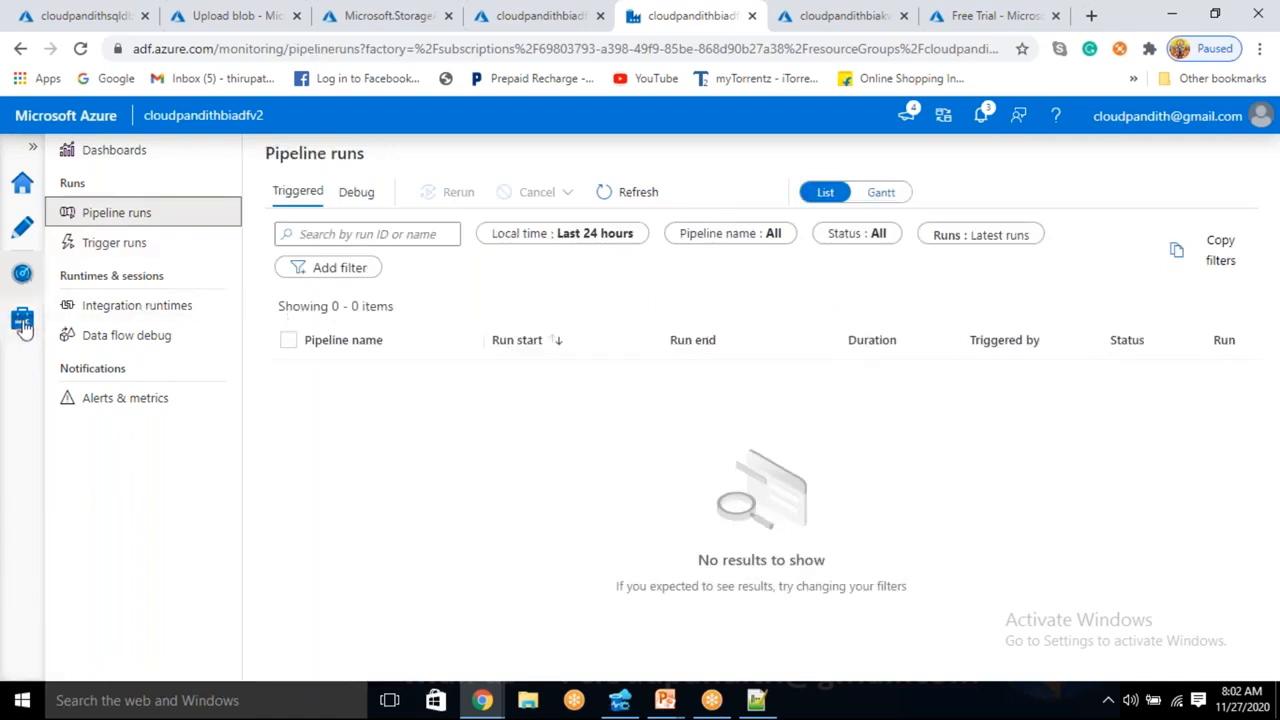
click(22, 320)
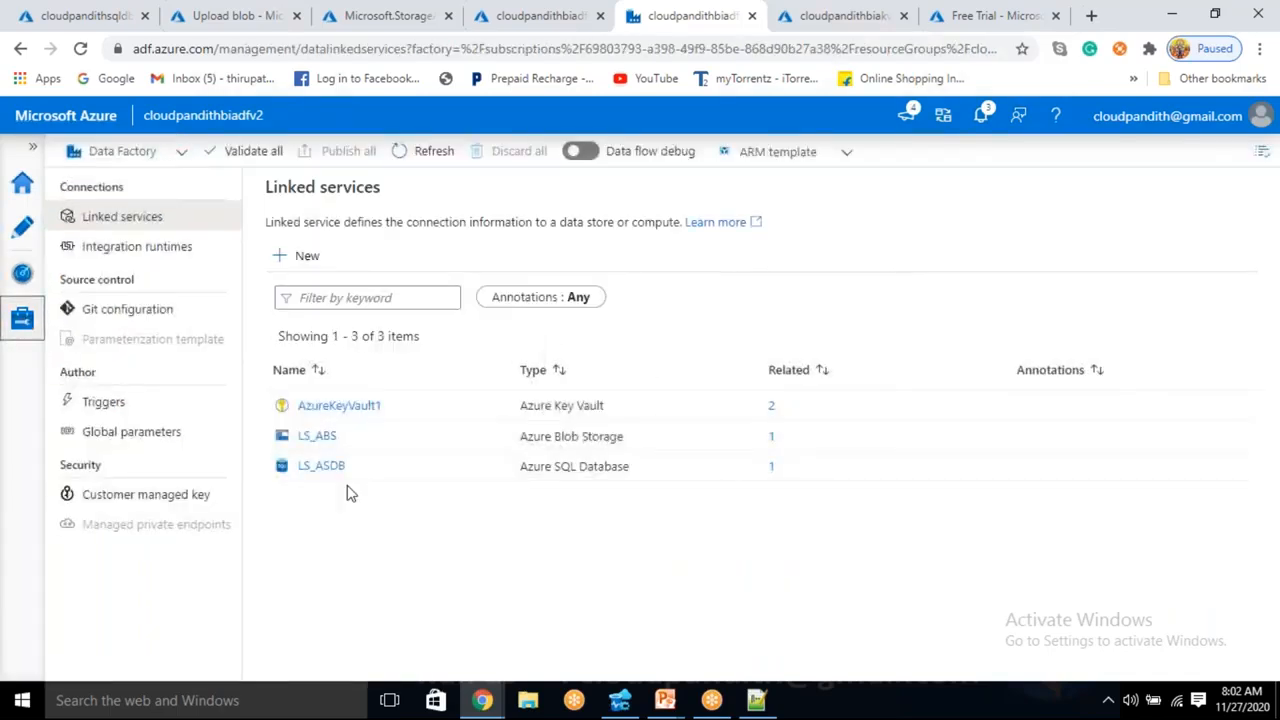
click(180, 403)
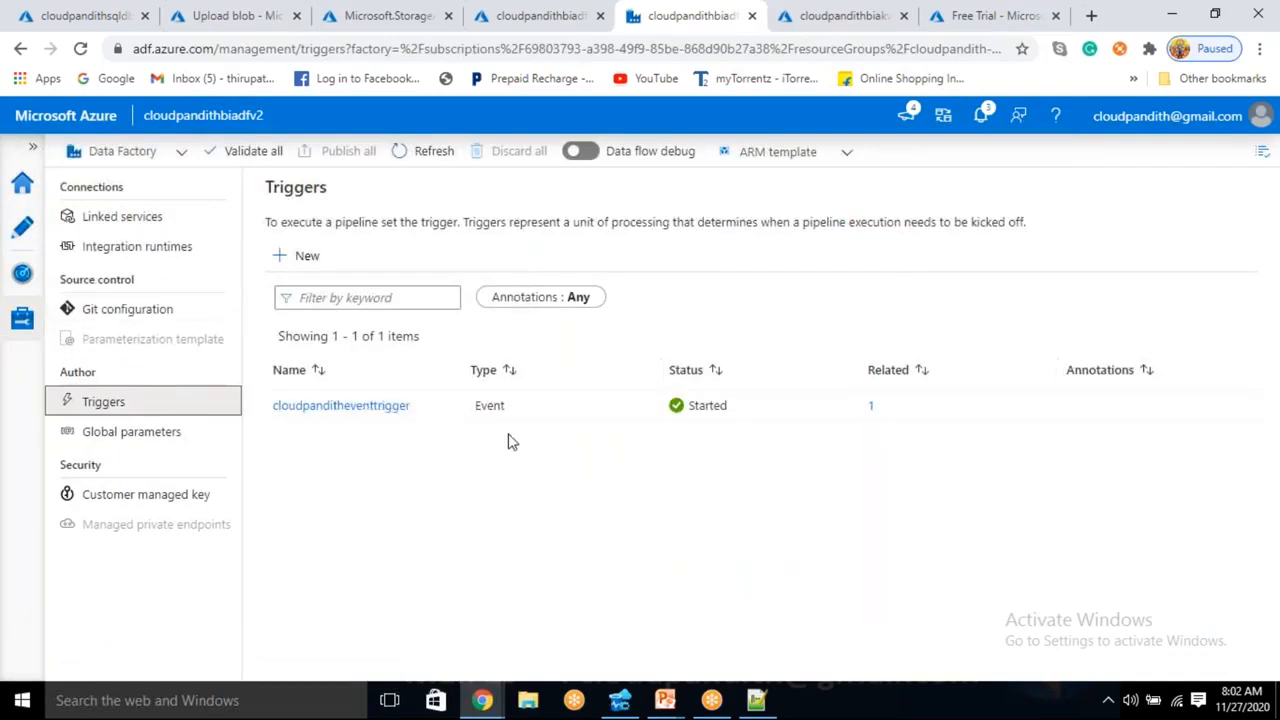
Return to the trigger runs and read the error message of the cloudpanditheventtrigger run, including the property names it mentions
click(24, 268)
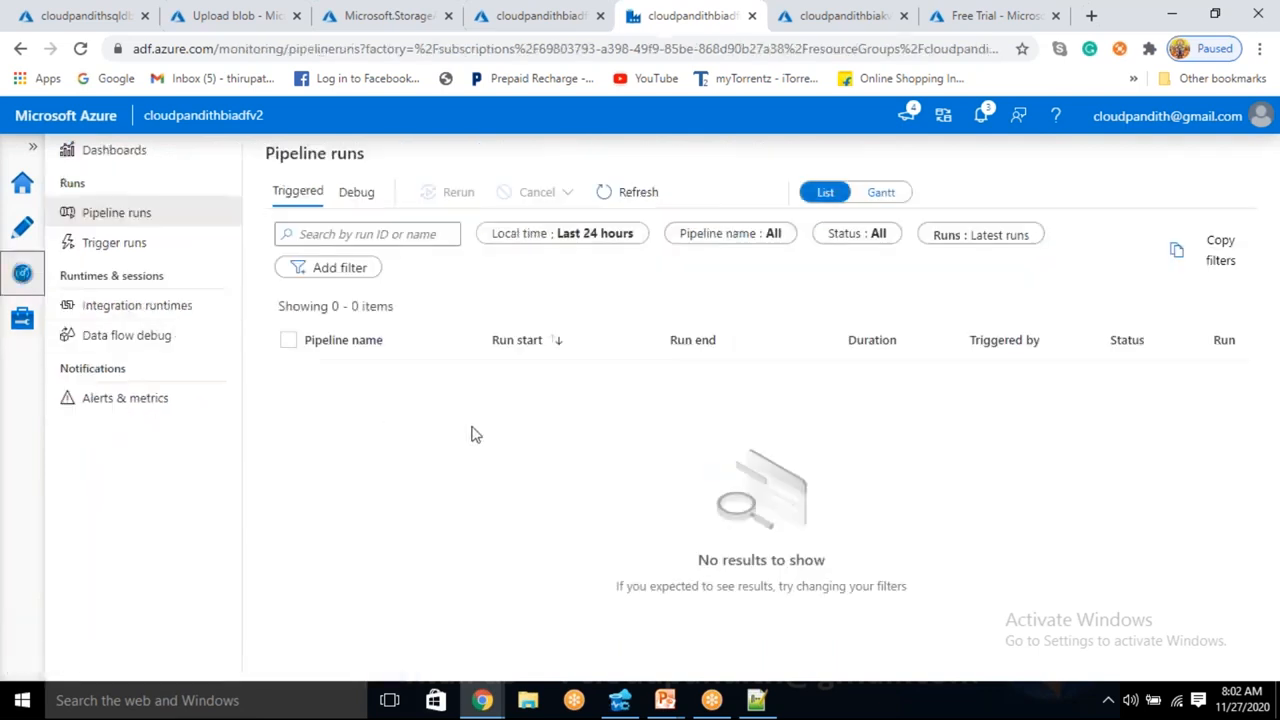
click(140, 253)
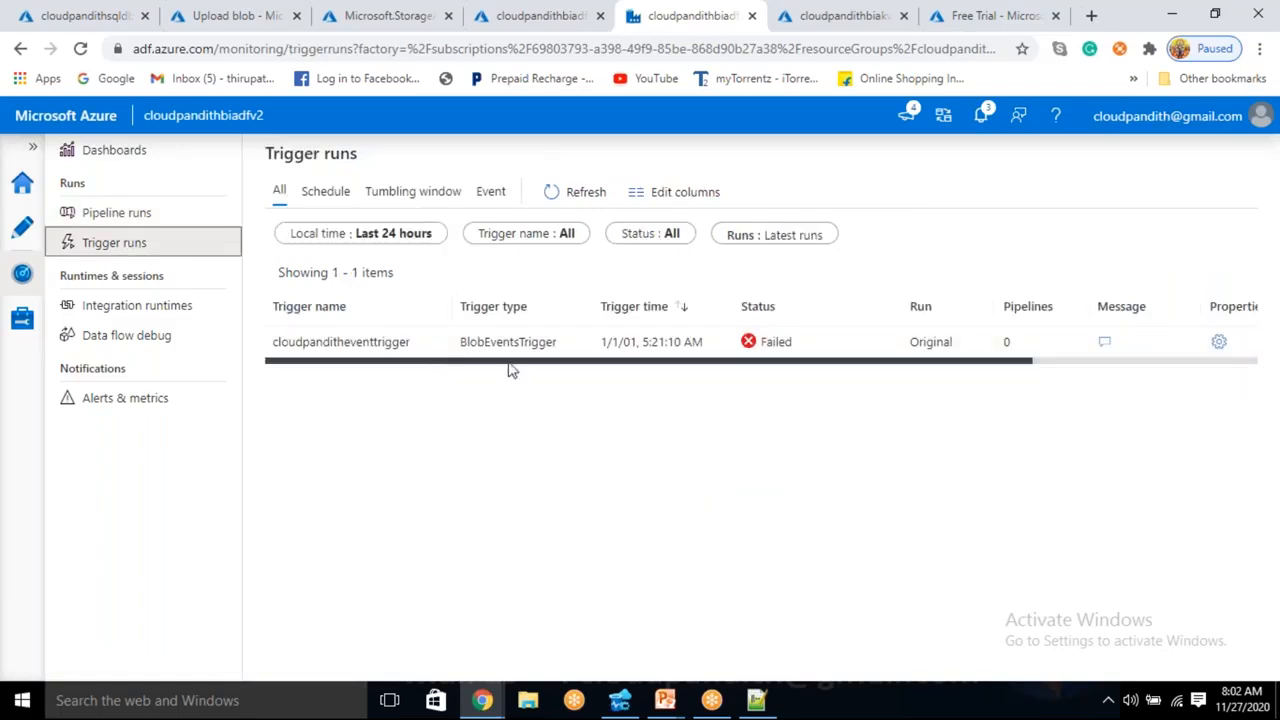
click(1105, 342)
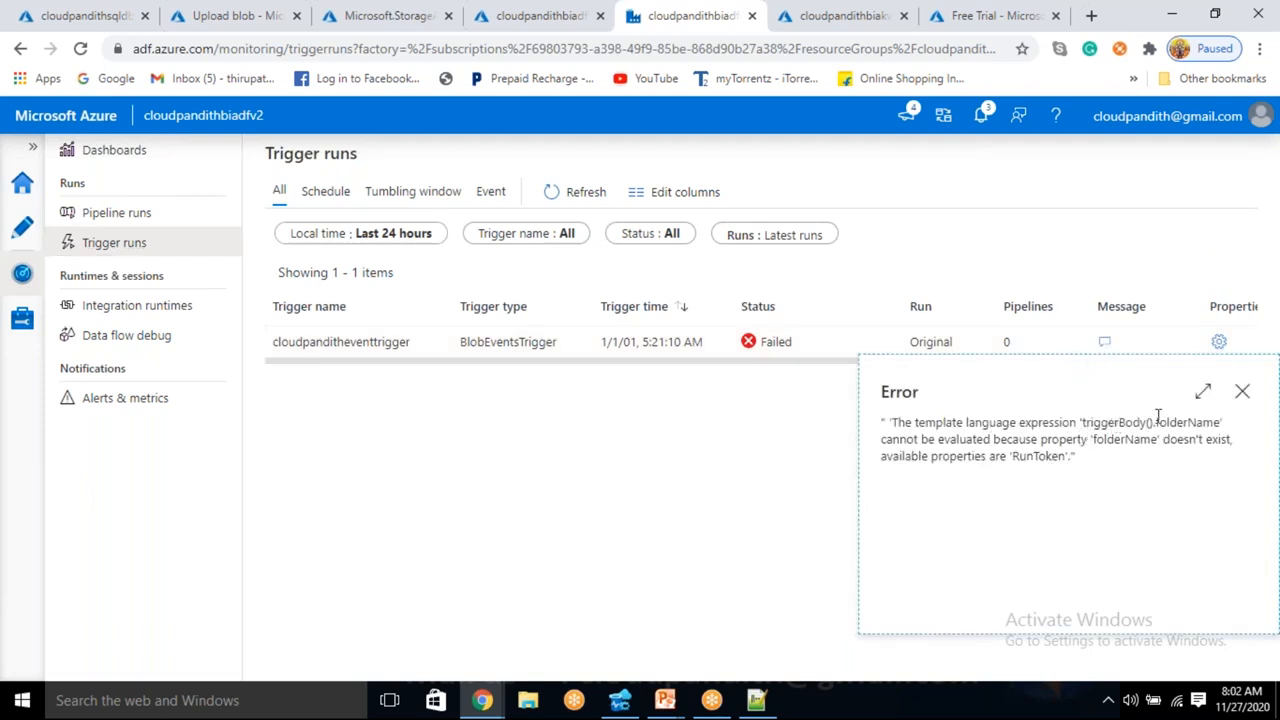
click(1254, 299)
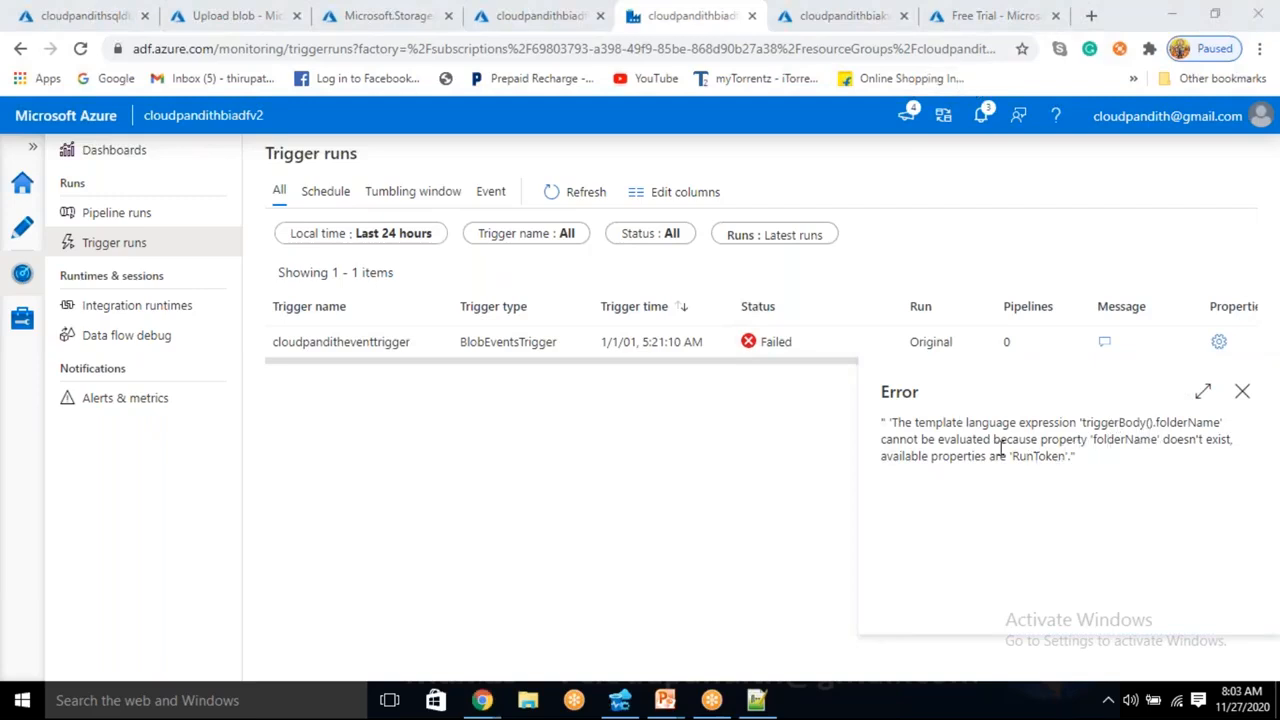
double_click(1047, 459)
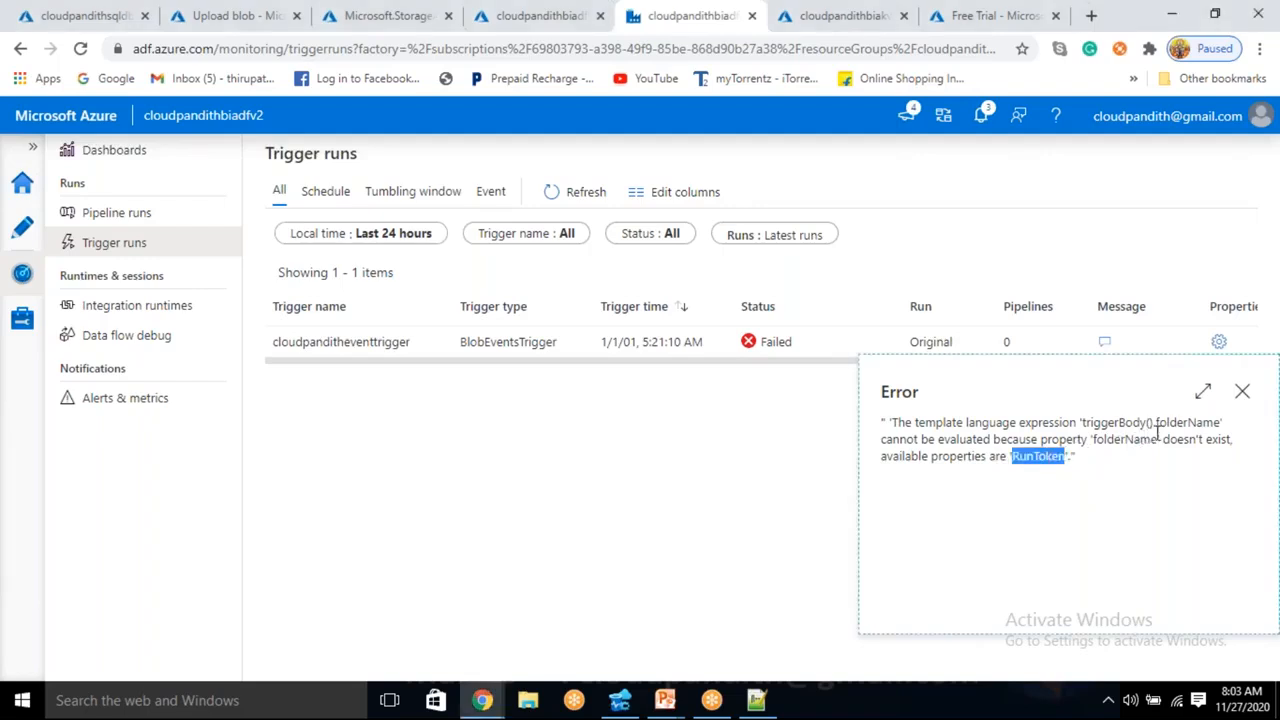
double_click(1190, 423)
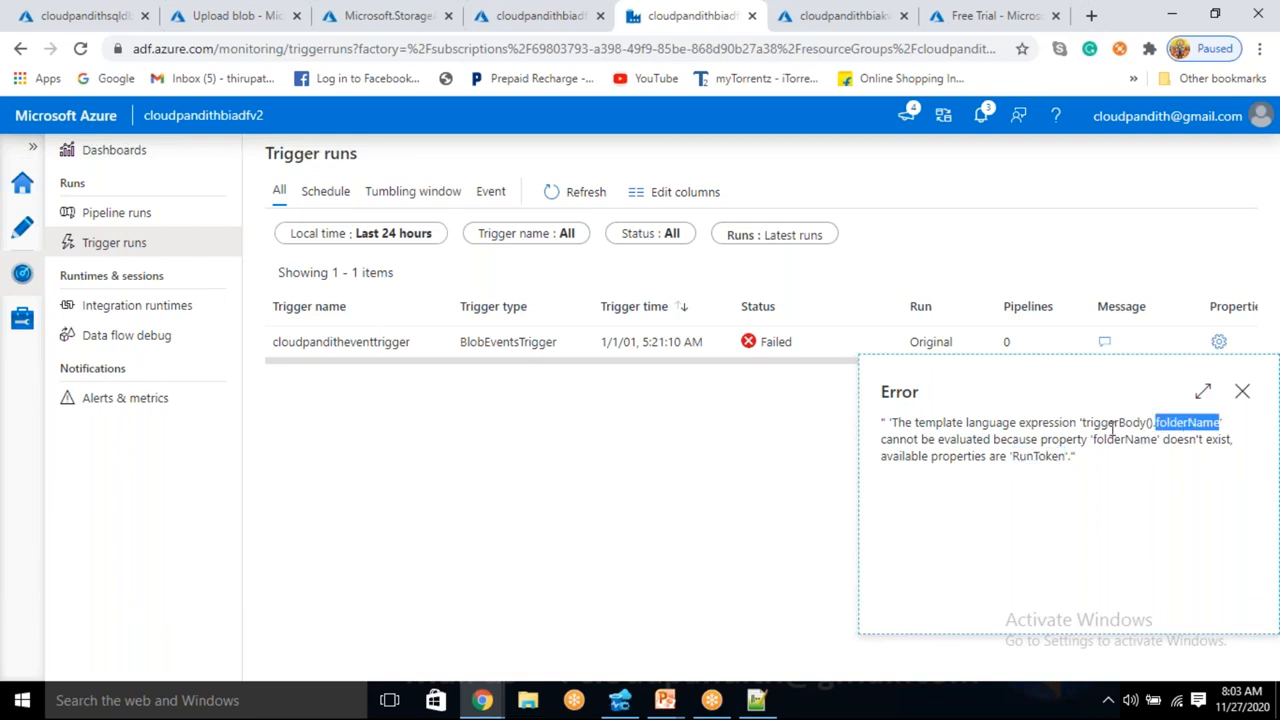
double_click(1114, 424)
double_click(1171, 423)
Switch to PowerPoint and compare the slide on event trigger captured properties with the triggerBody() expression in the error message
click(668, 702)
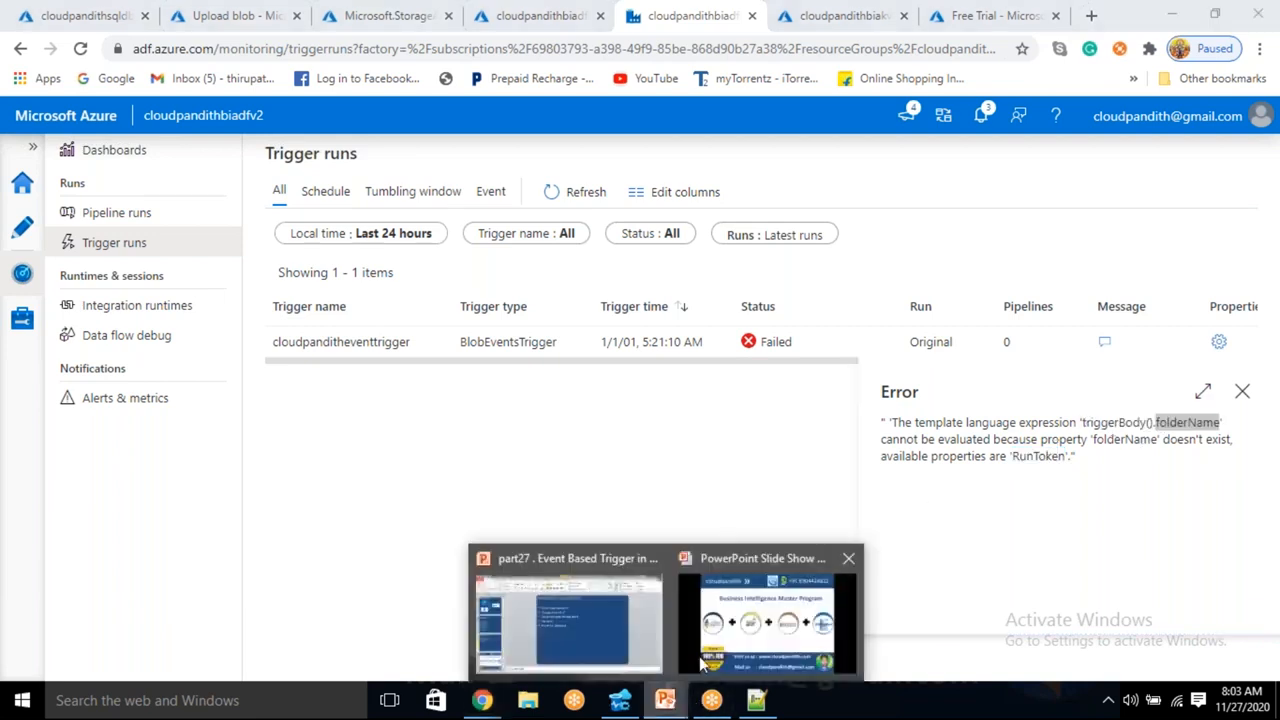
click(608, 621)
scroll(72, 345, up, 4)
click(88, 563)
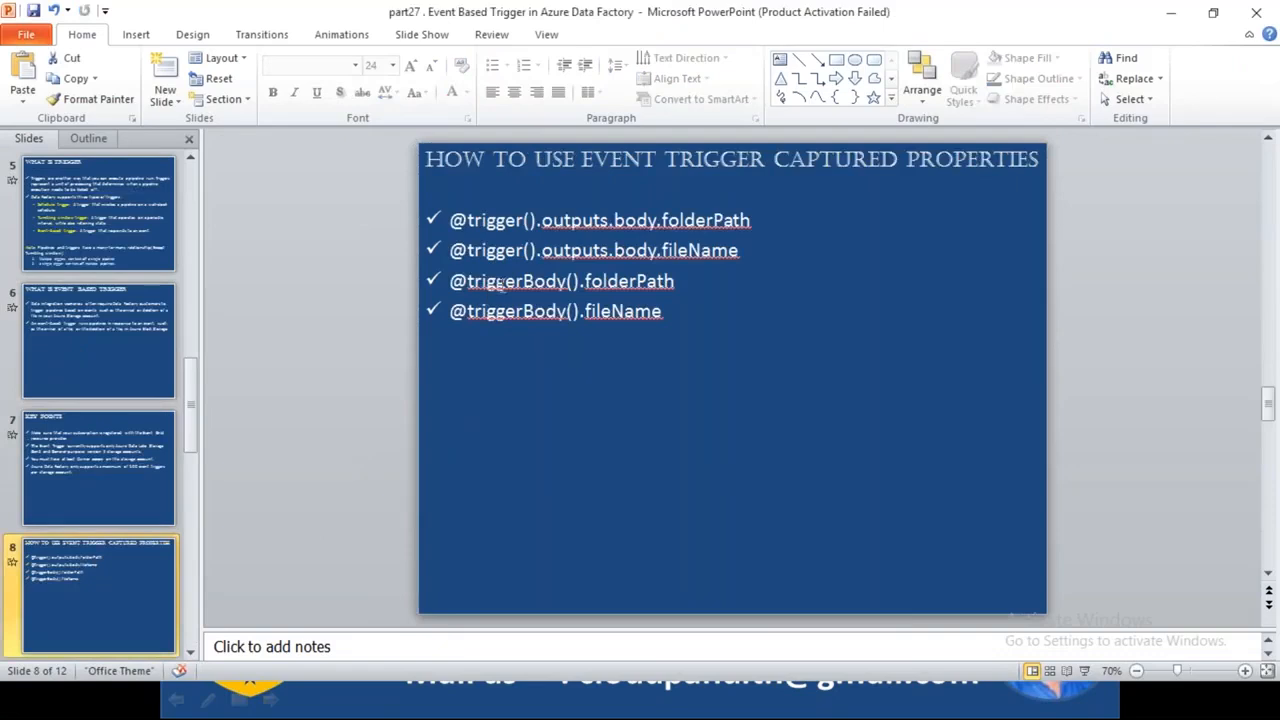
key(alt+Tab)
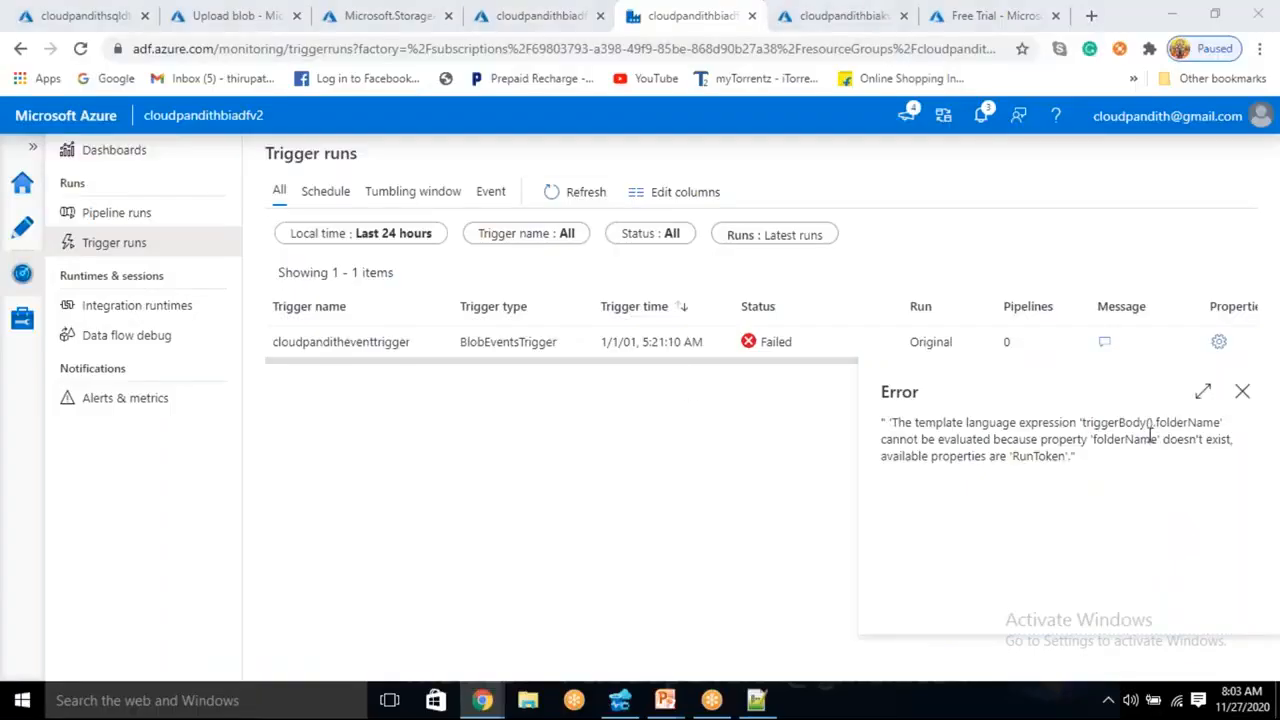
key(alt+Tab)
key(alt+Tab)
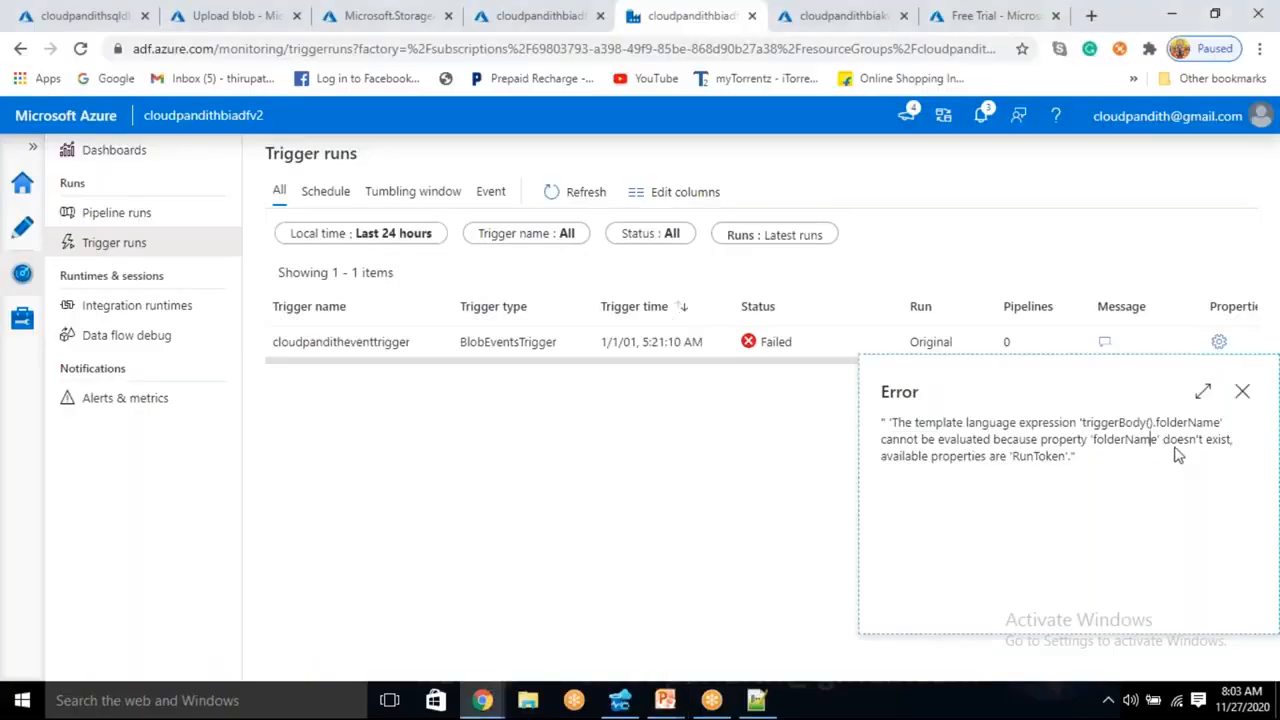
key(alt+Tab)
key(alt+Tab)
double_click(1205, 423)
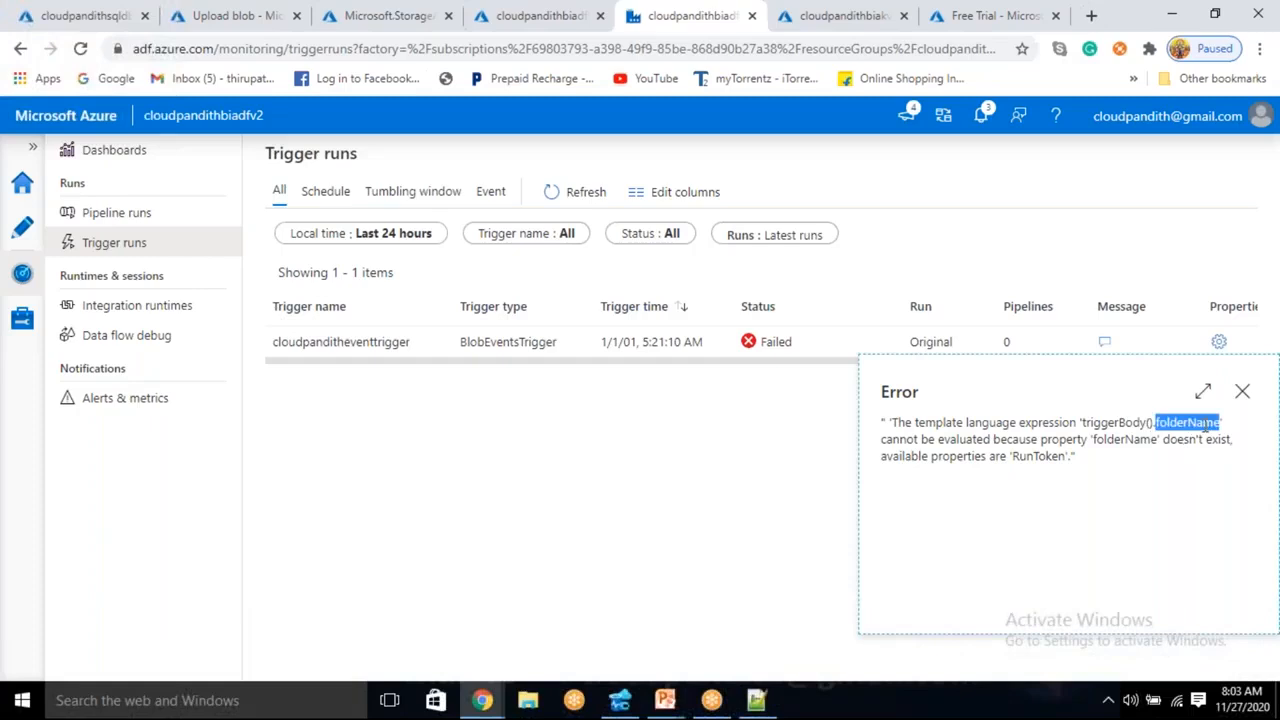
key(alt+Tab)
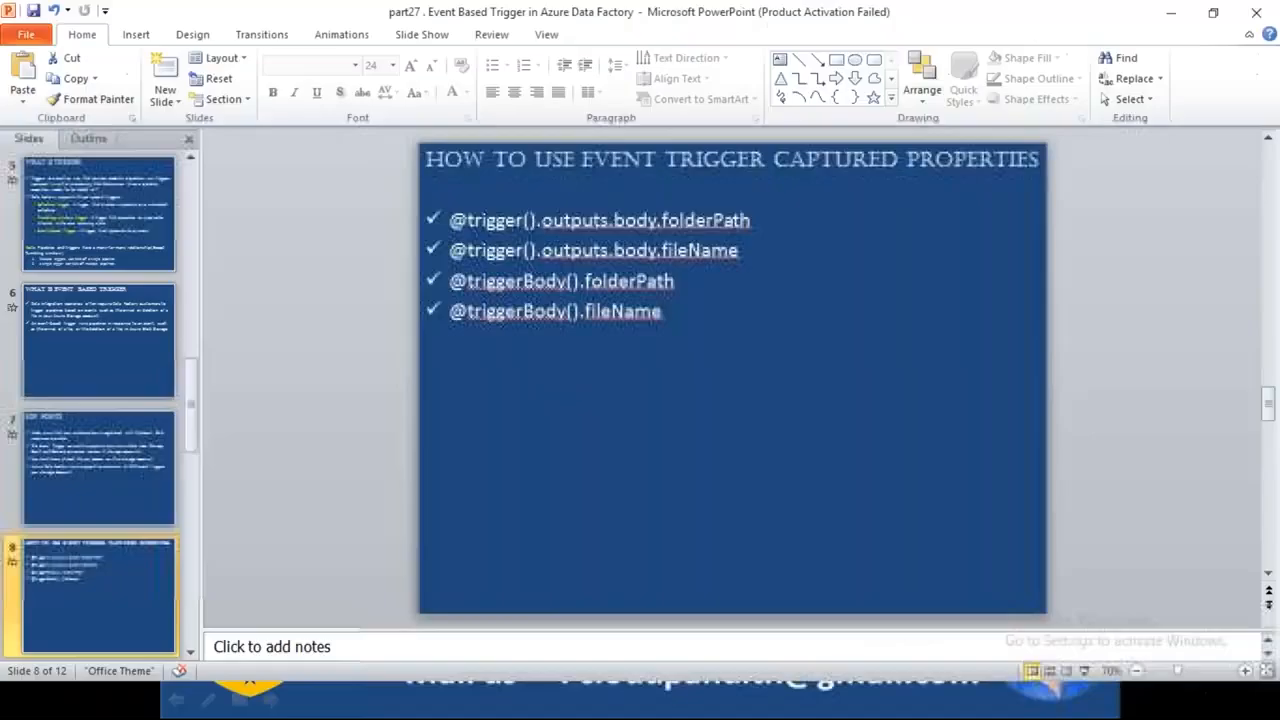
key(alt+Tab)
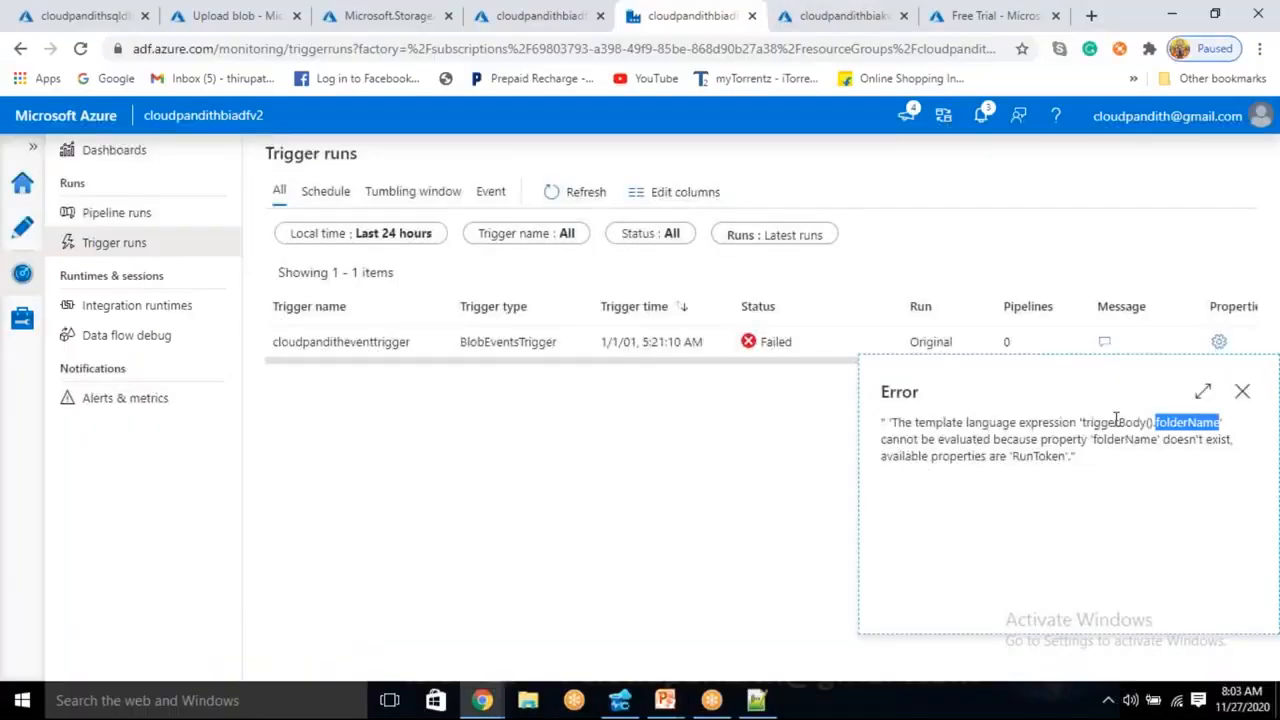
Close the error message, open cloudpanditheventtrigger from the factory's trigger list and go through its settings and data preview
click(1242, 391)
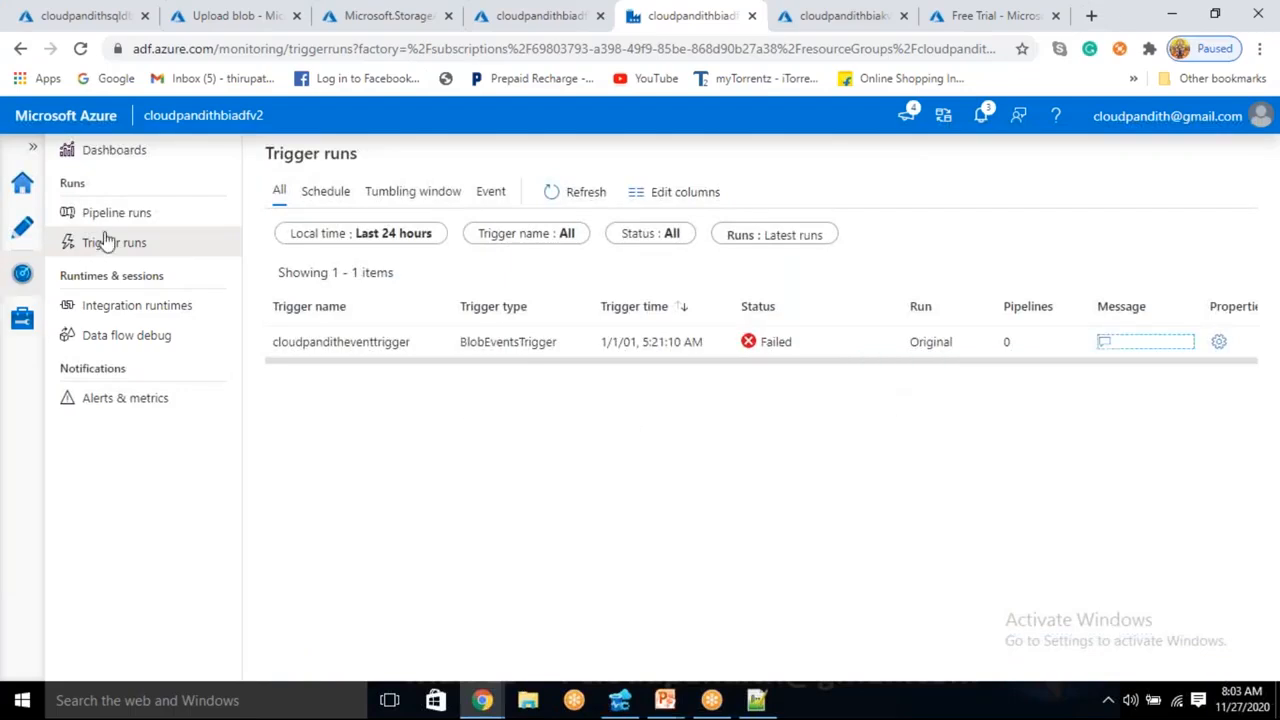
click(21, 330)
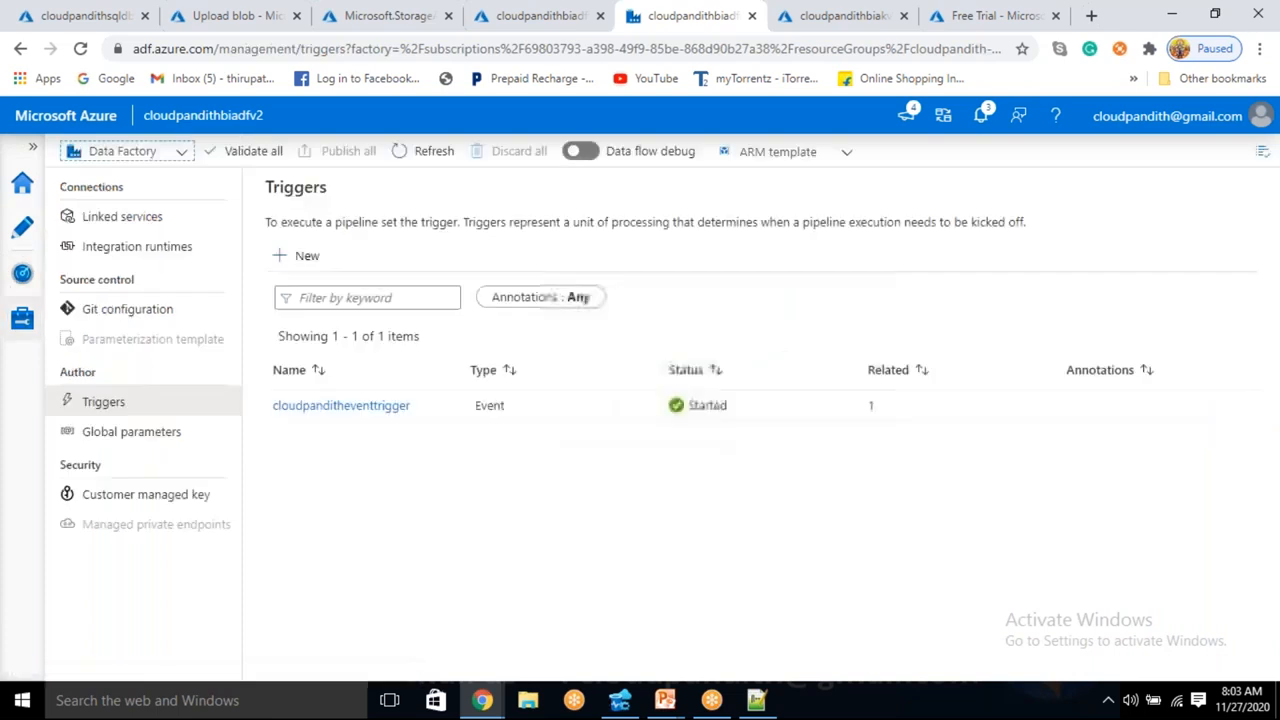
click(338, 408)
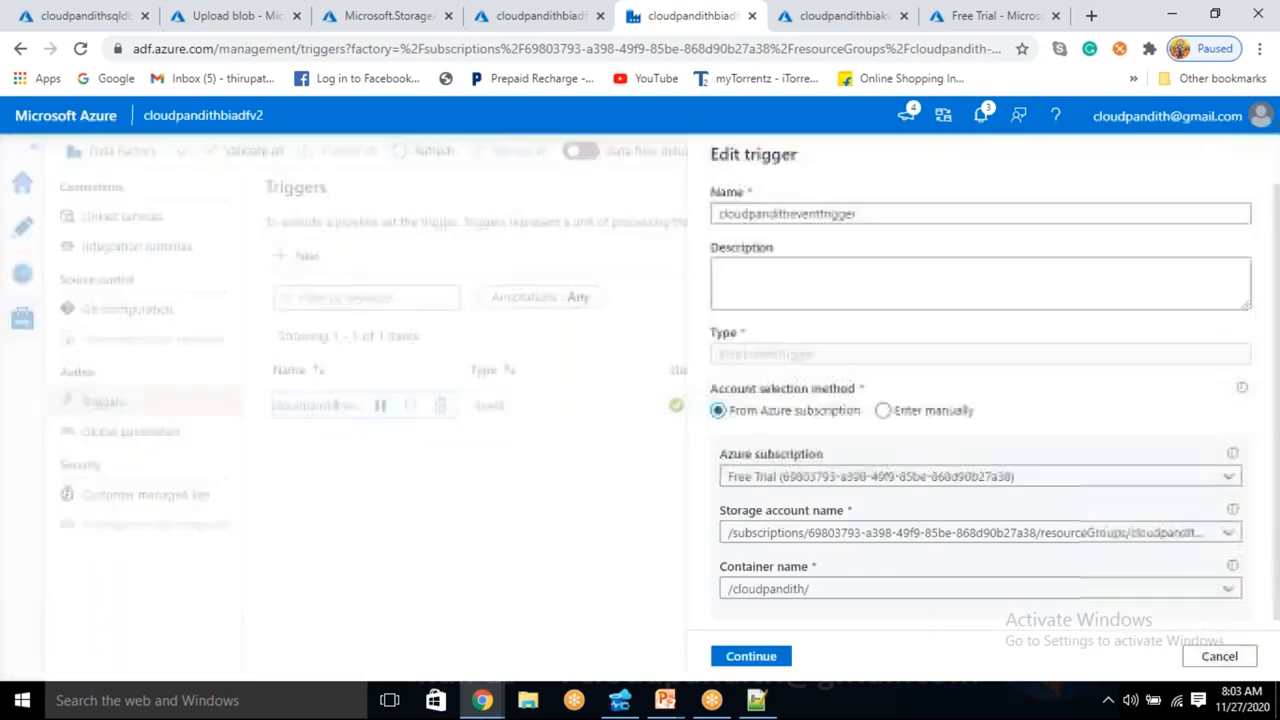
scroll(935, 500, down, 3)
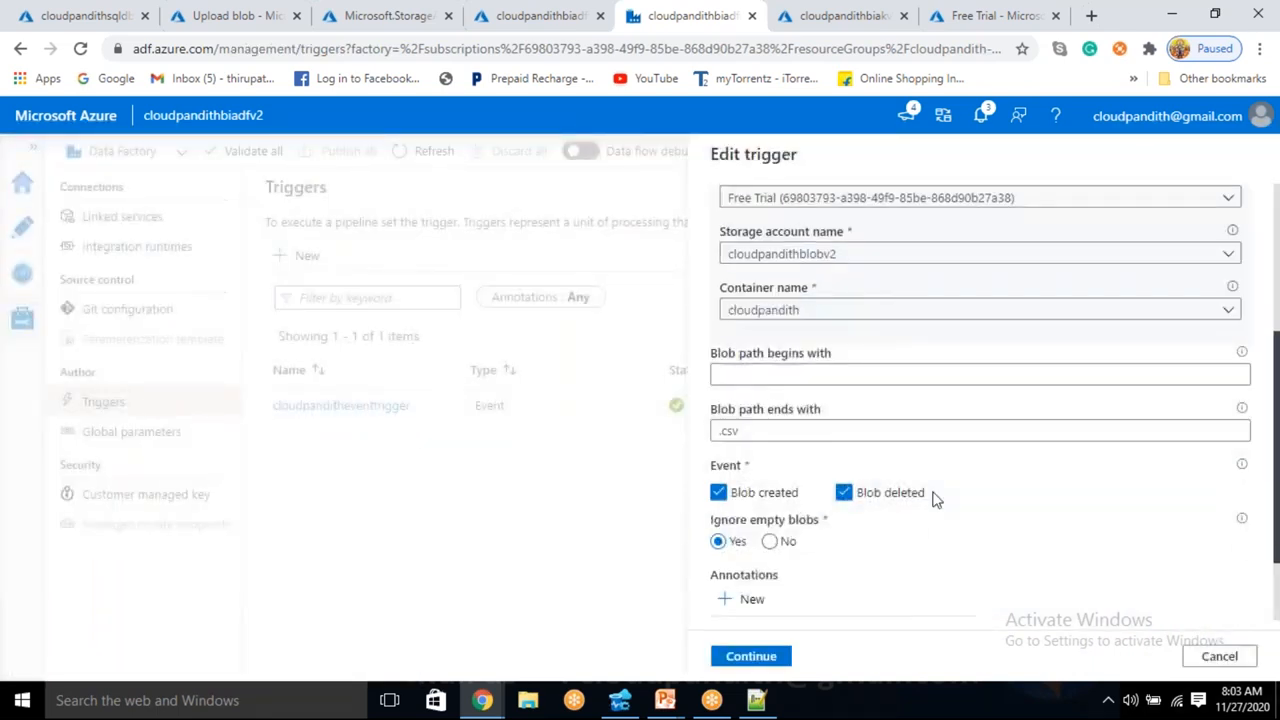
scroll(932, 502, down, 3)
click(755, 658)
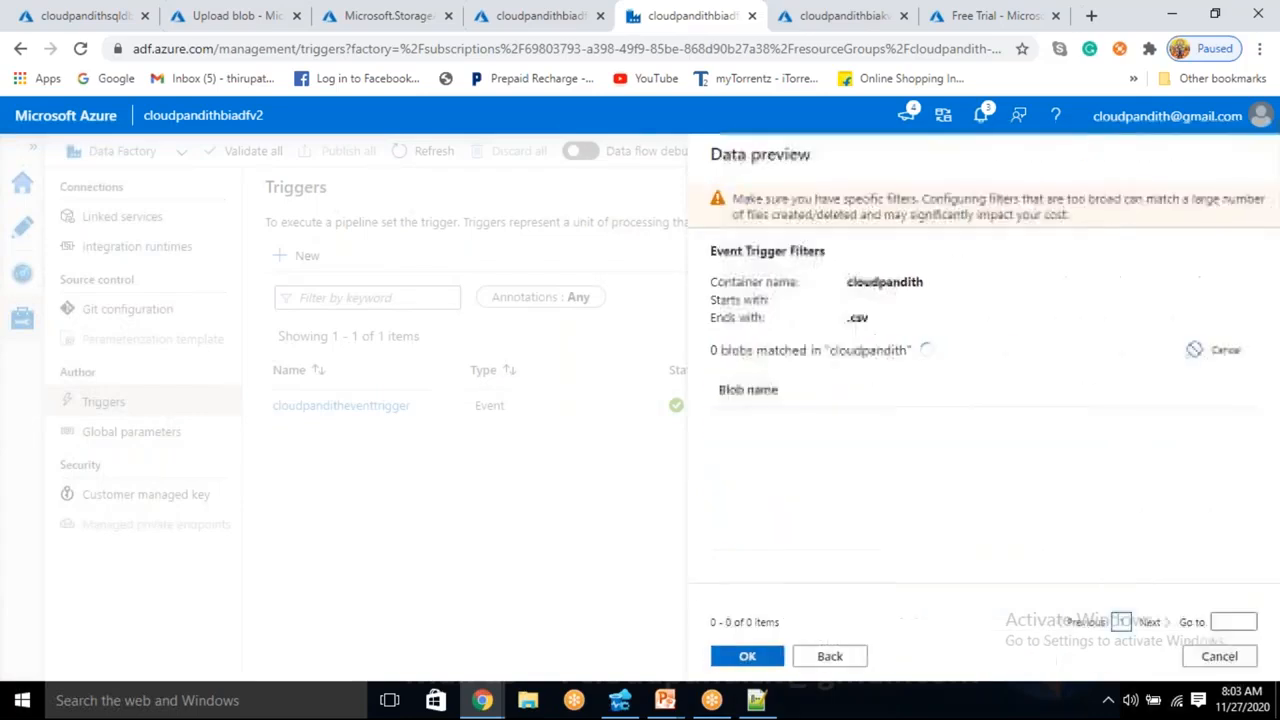
click(747, 656)
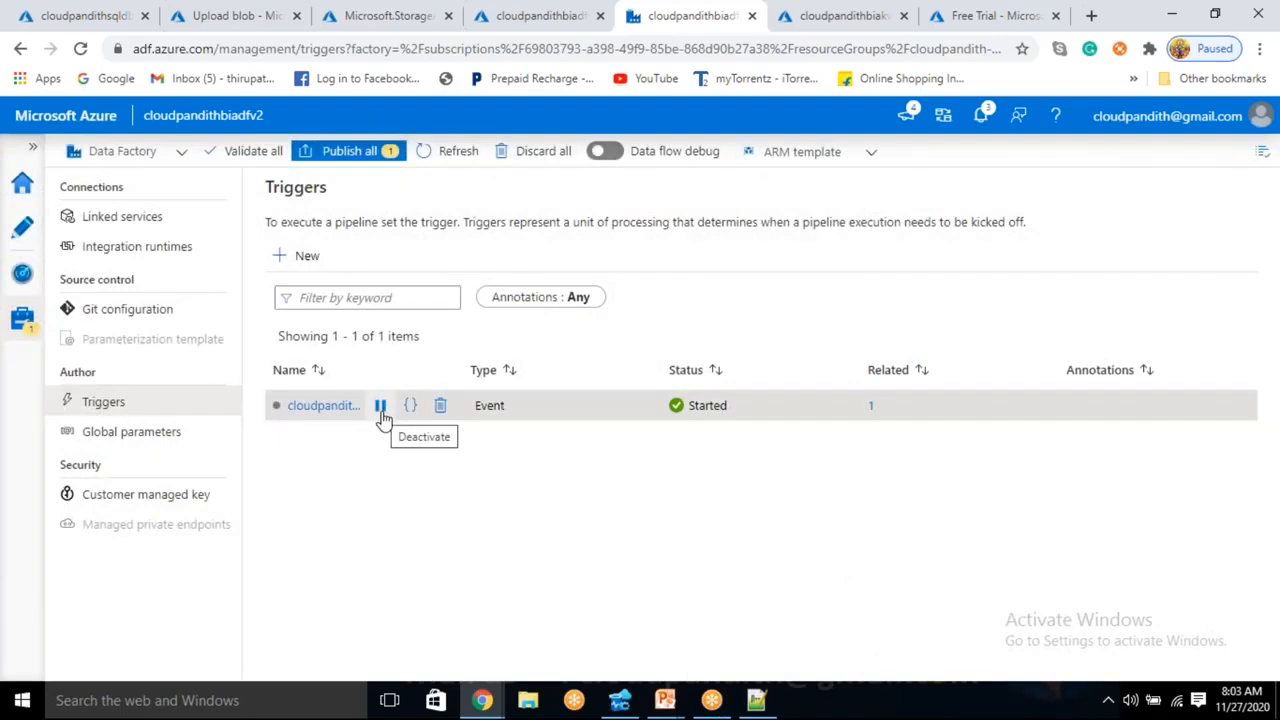
click(23, 229)
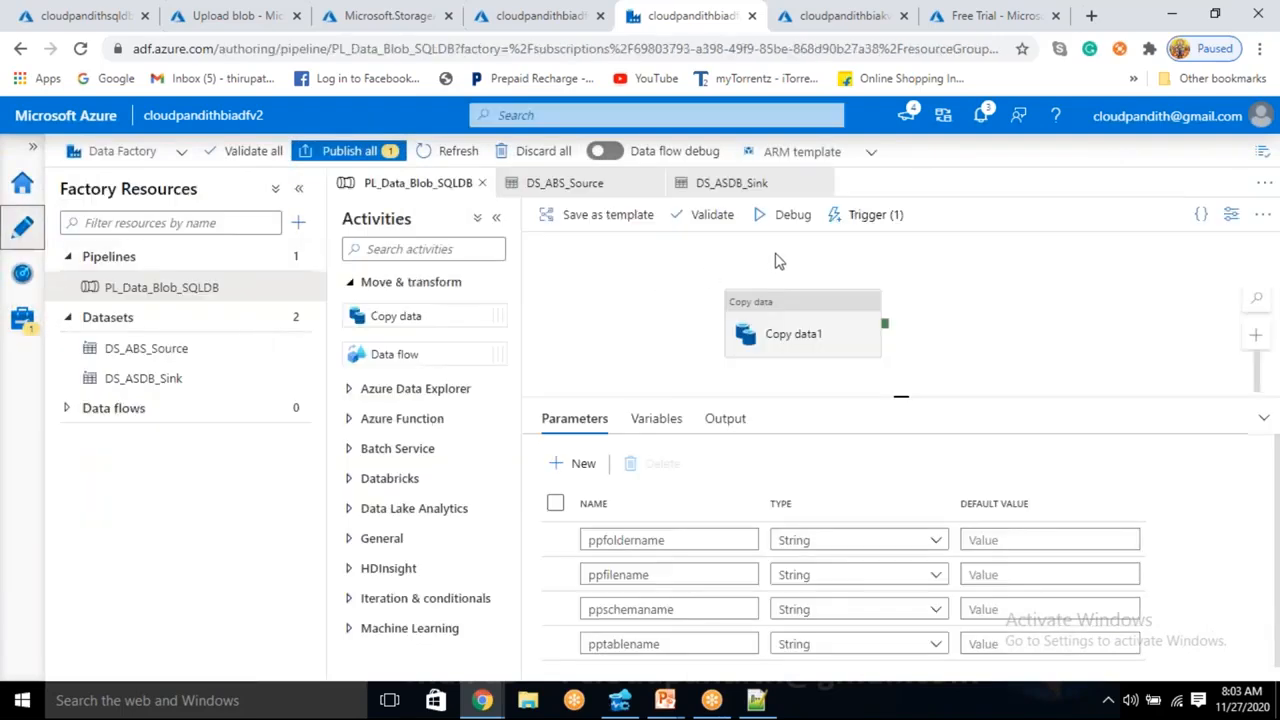
click(863, 214)
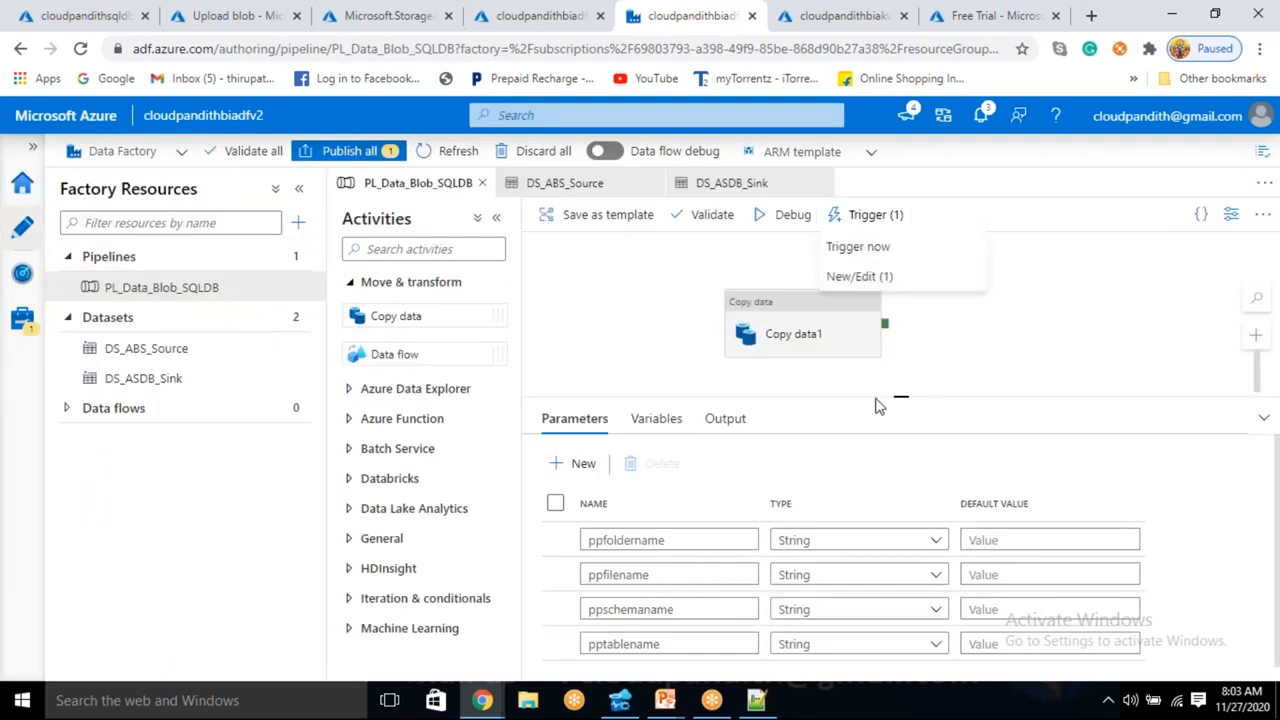
click(862, 277)
click(790, 282)
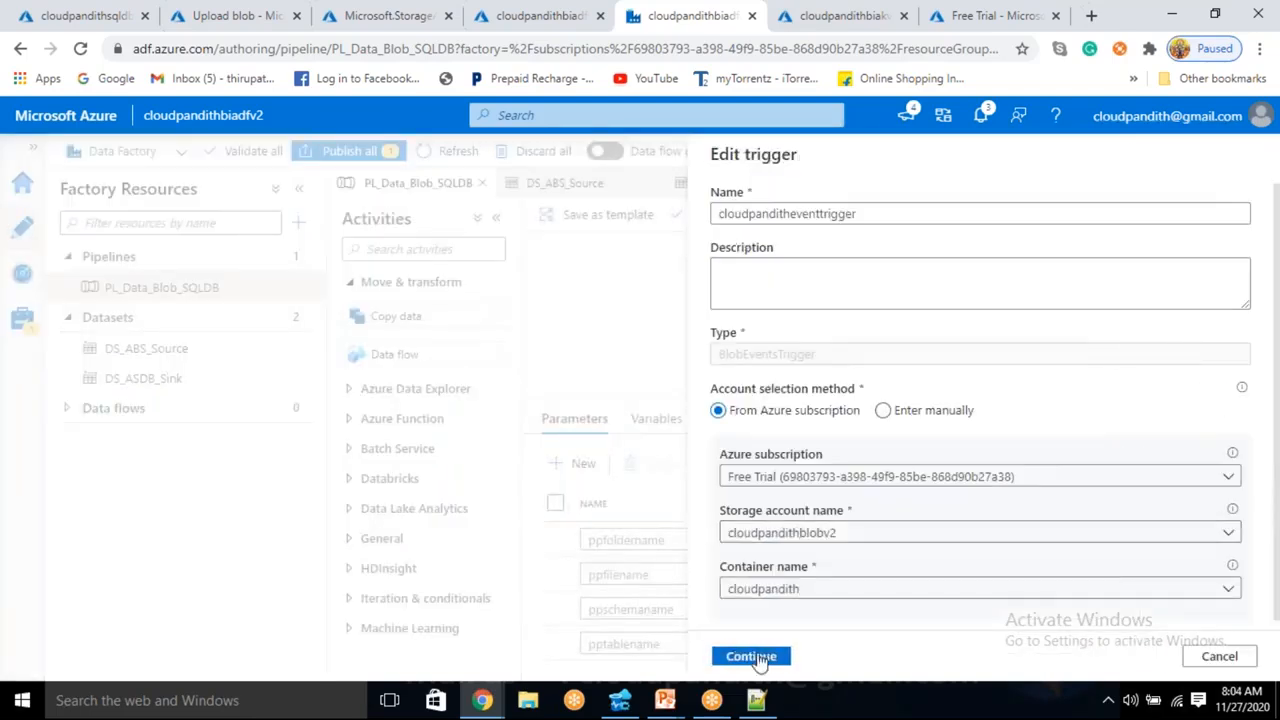
click(752, 656)
click(752, 656)
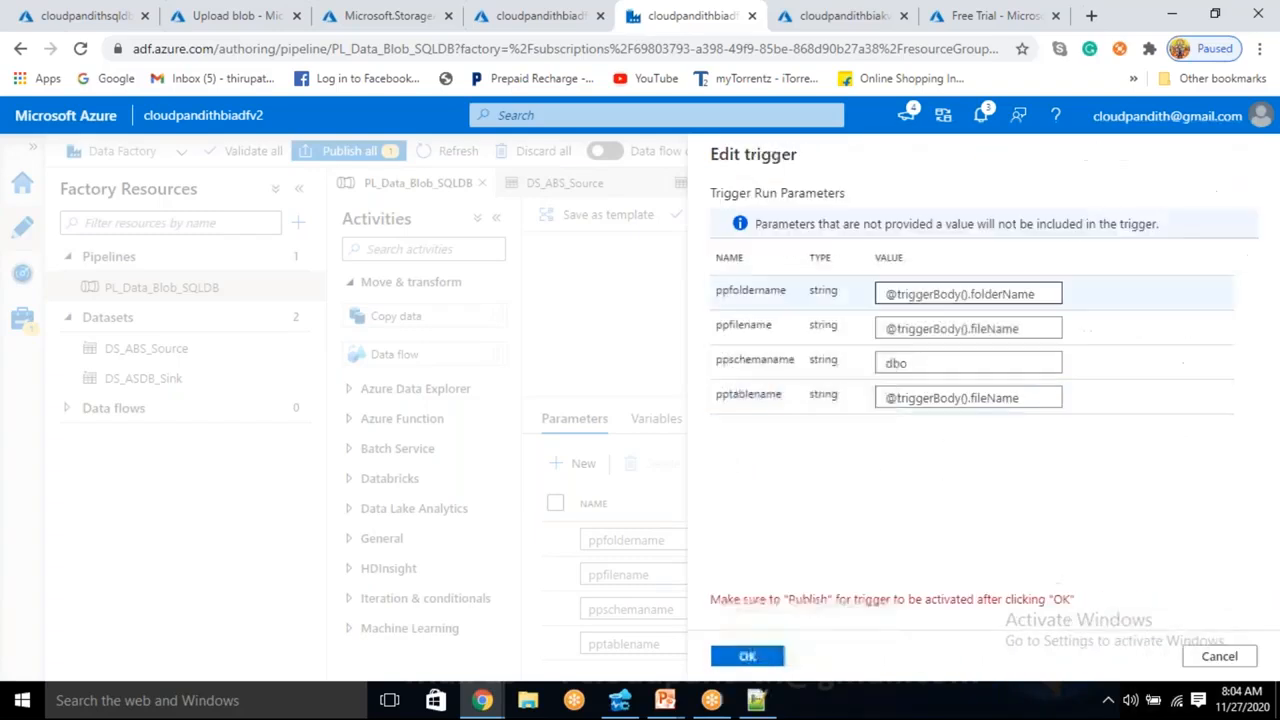
click(1035, 293)
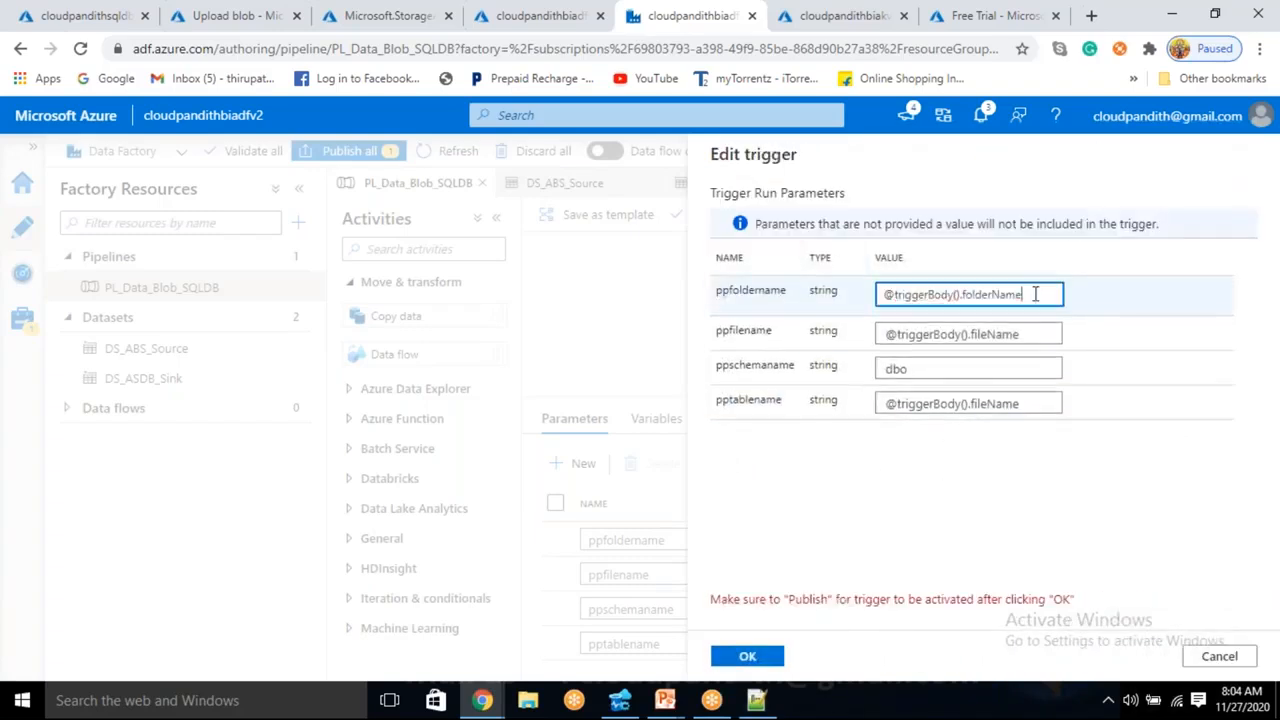
key(BackSpace)
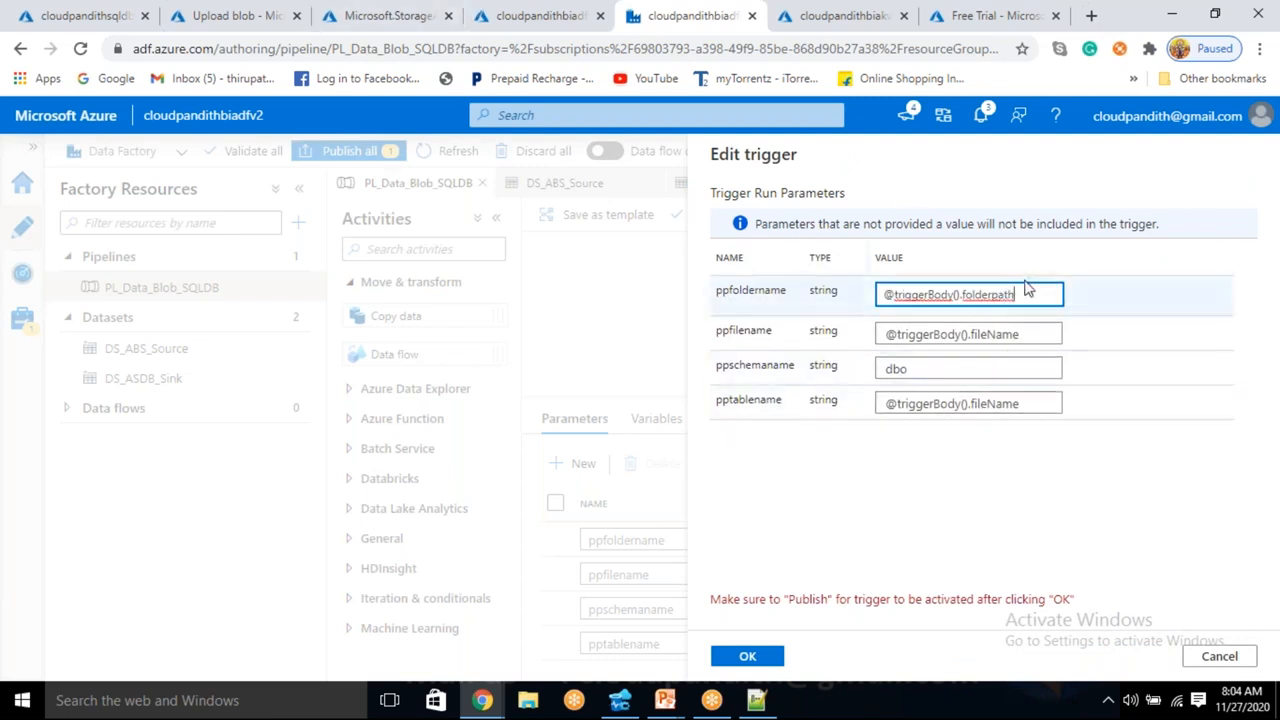
Check the ppfilename expression against the captured trigger properties on the PowerPoint slide
double_click(992, 333)
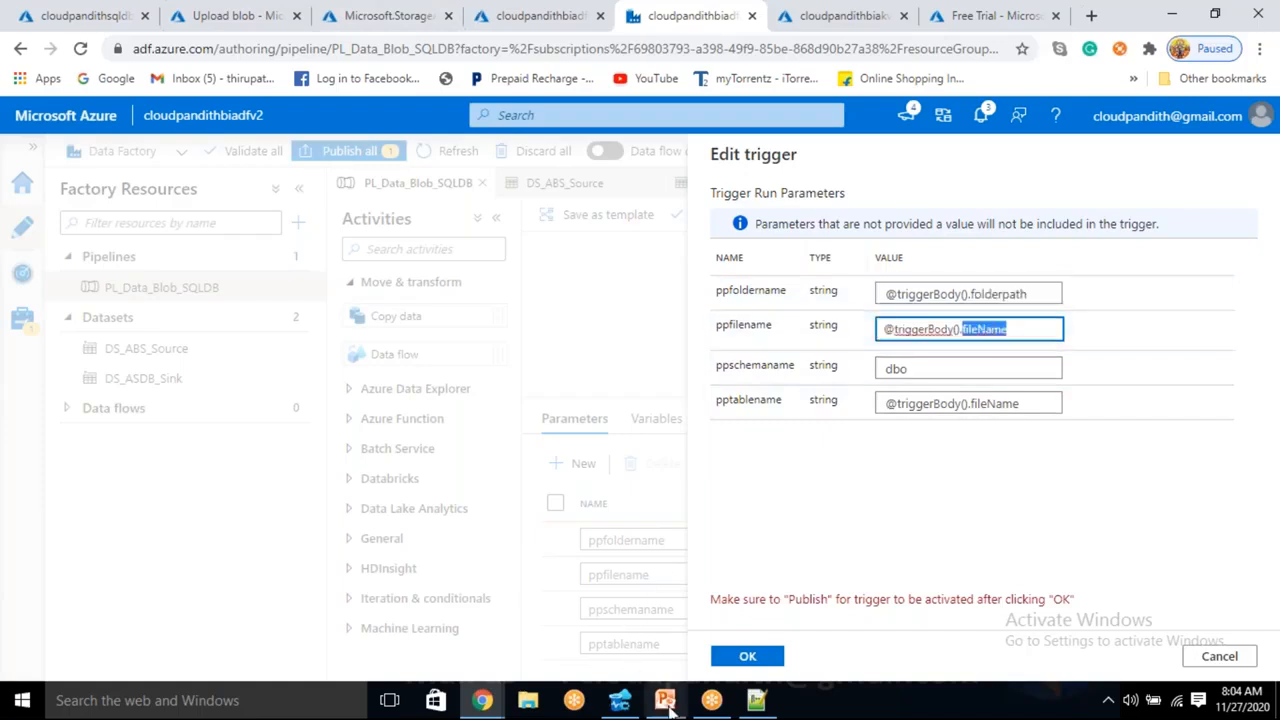
mouse_move(680, 700)
click(569, 612)
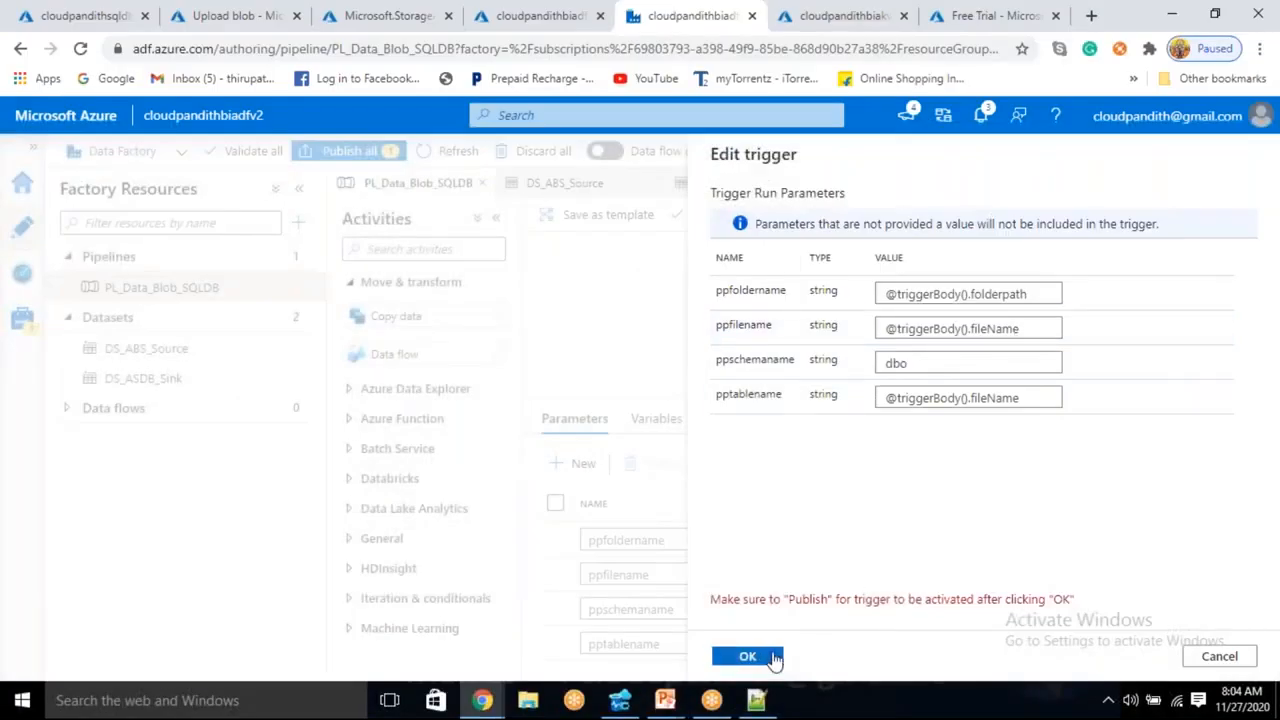
Save the edited run parameters of cloudpanditheventtrigger and publish the pending factory change
click(772, 658)
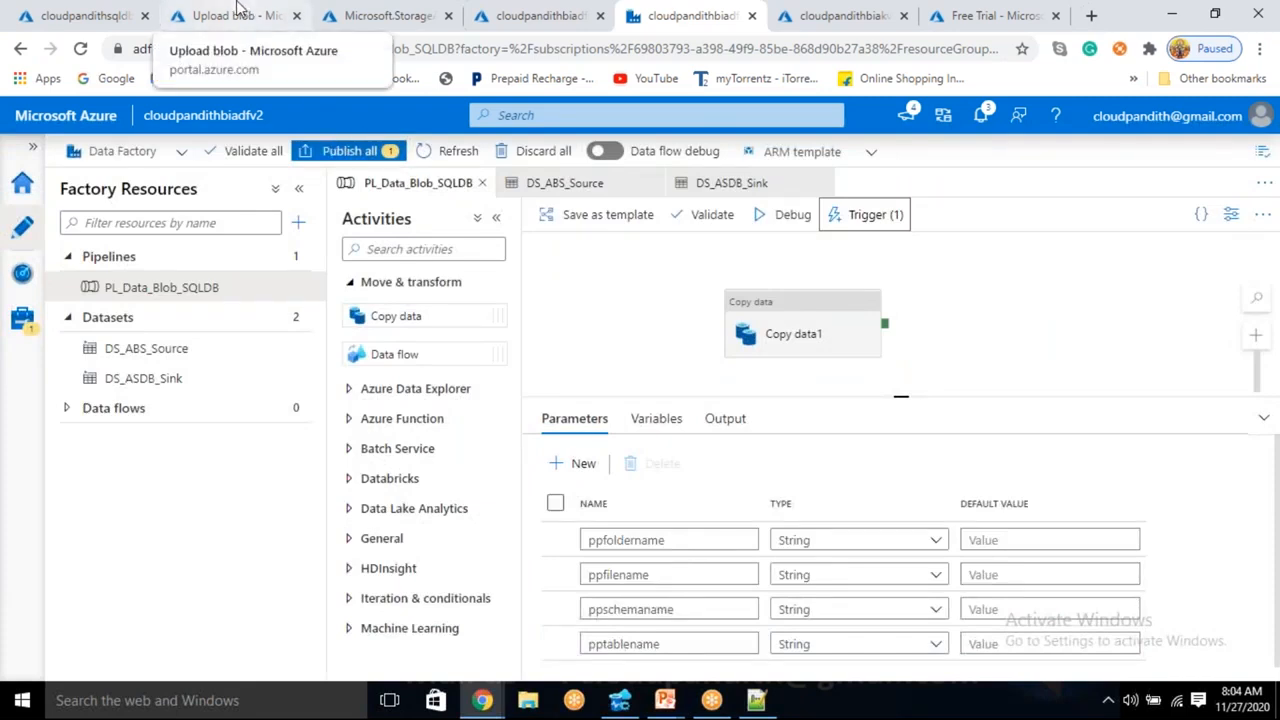
click(318, 152)
click(752, 657)
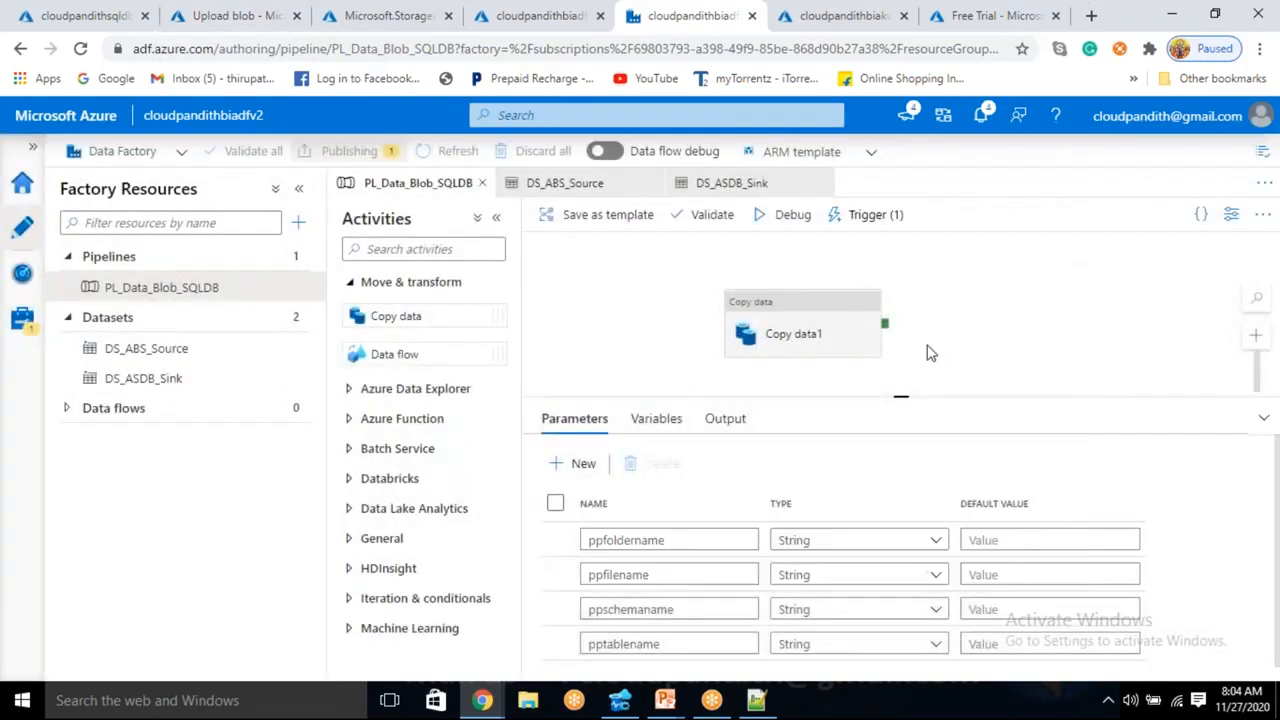
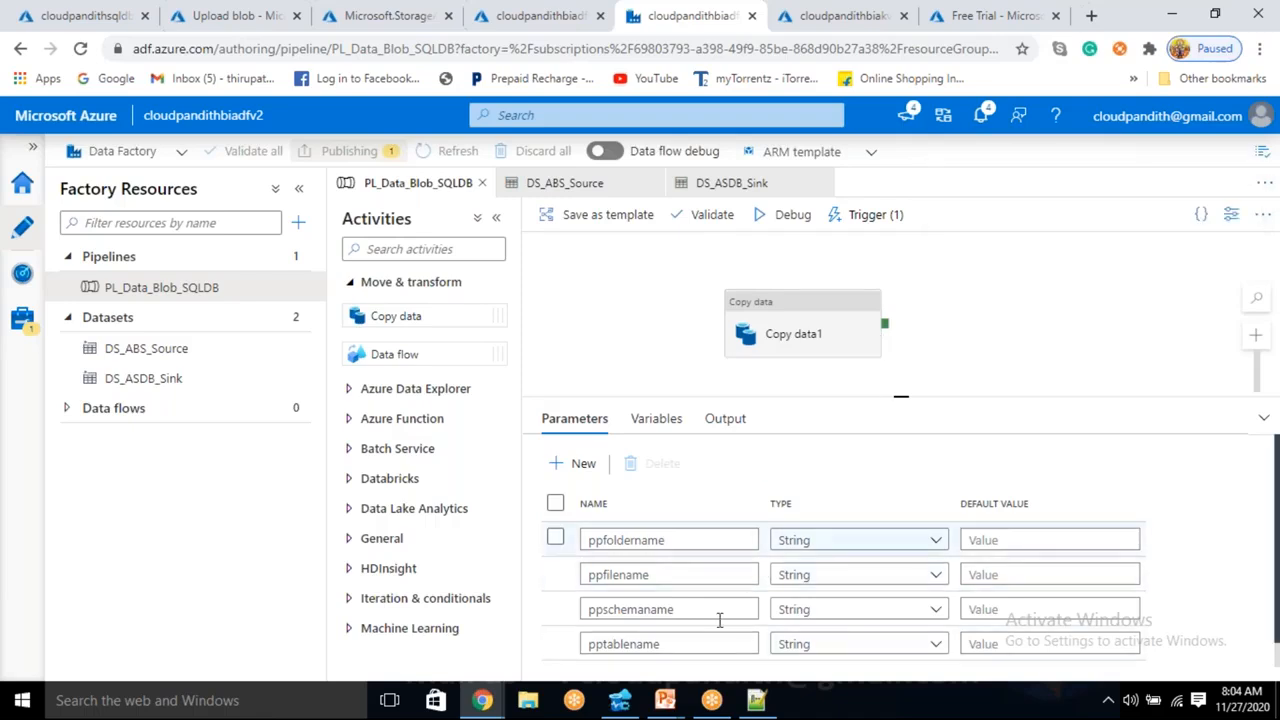
Switch to PowerPoint to review the folderPath and fileName trigger expressions on the captured properties slide, and return to the factory in Chrome
mouse_move(667, 707)
click(613, 619)
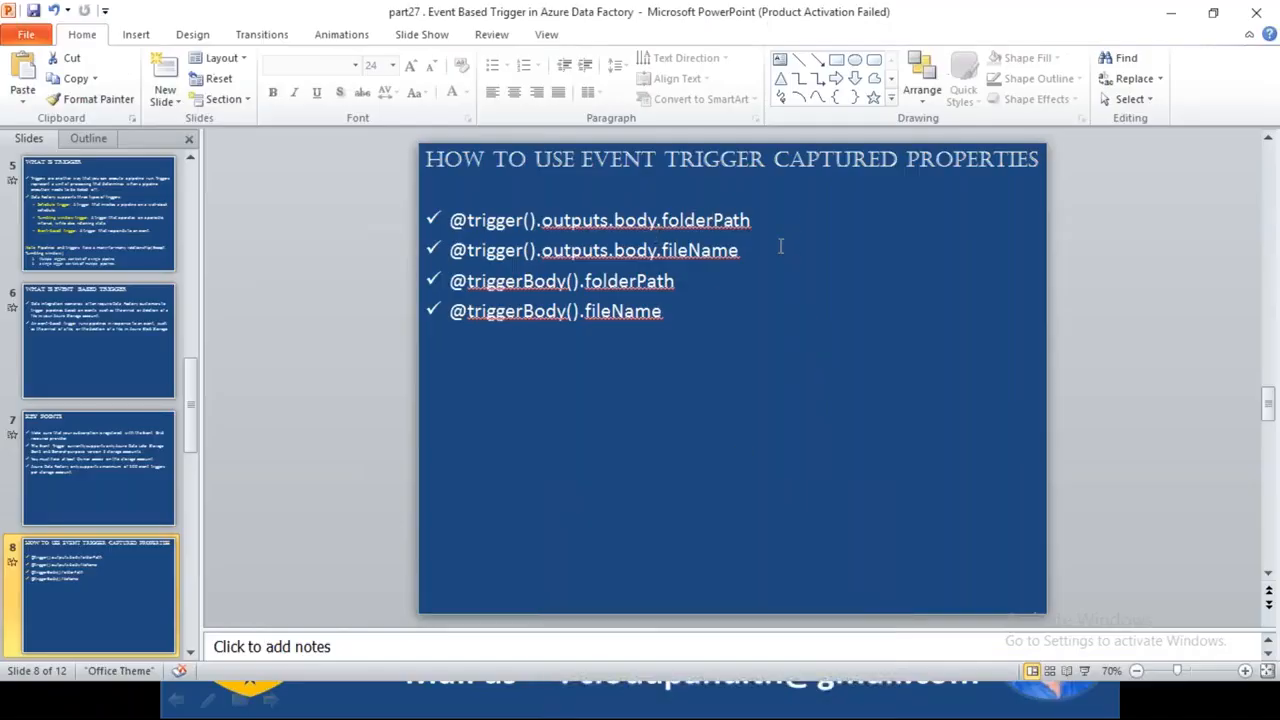
click(642, 290)
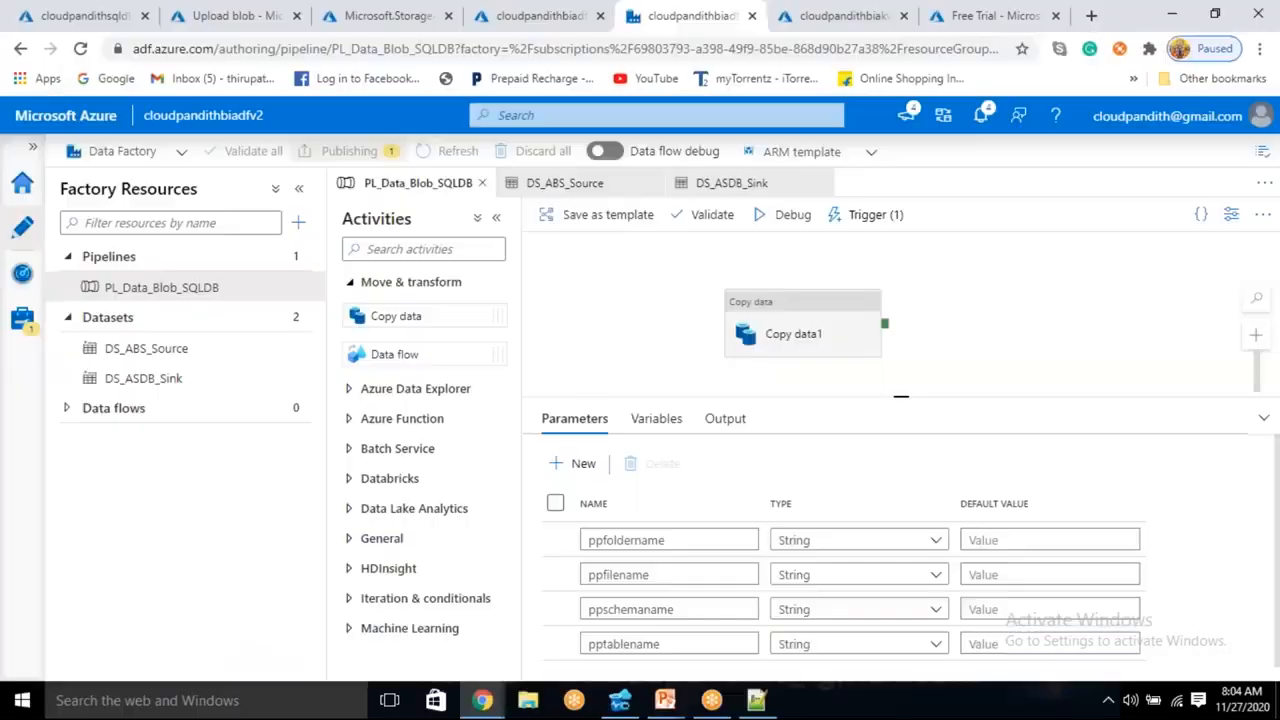
drag(810, 257, 815, 335)
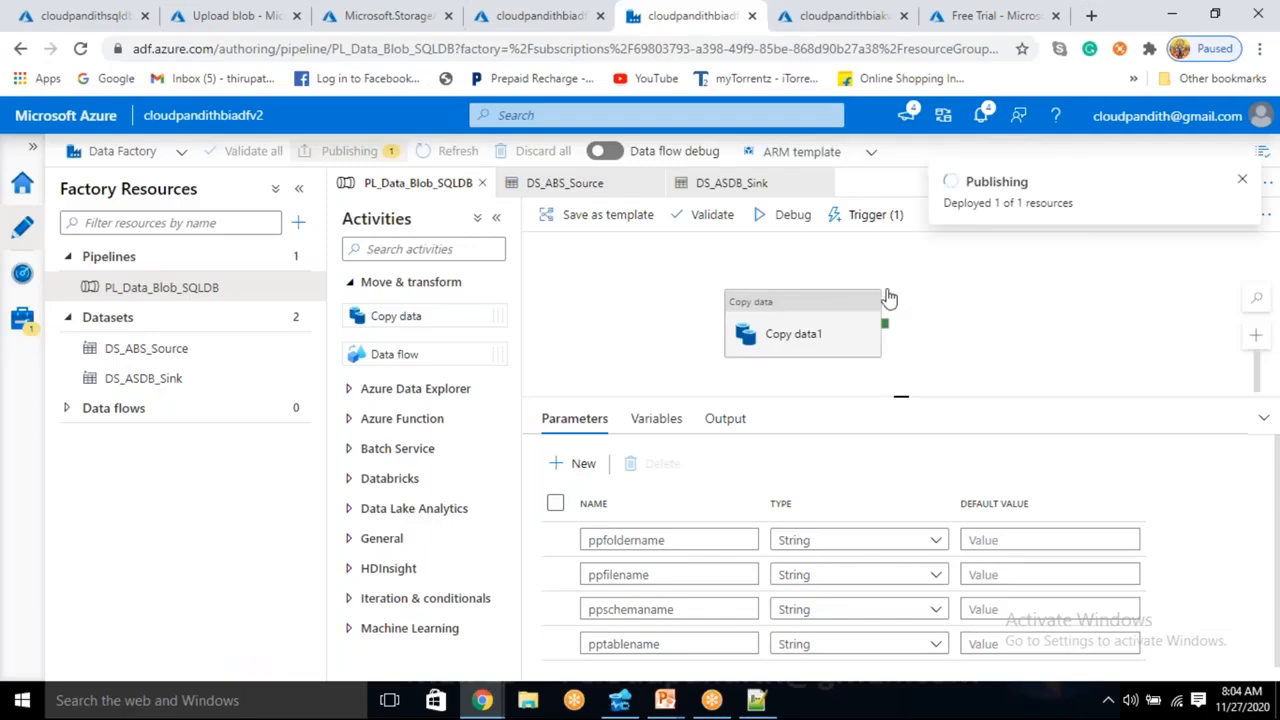
click(976, 291)
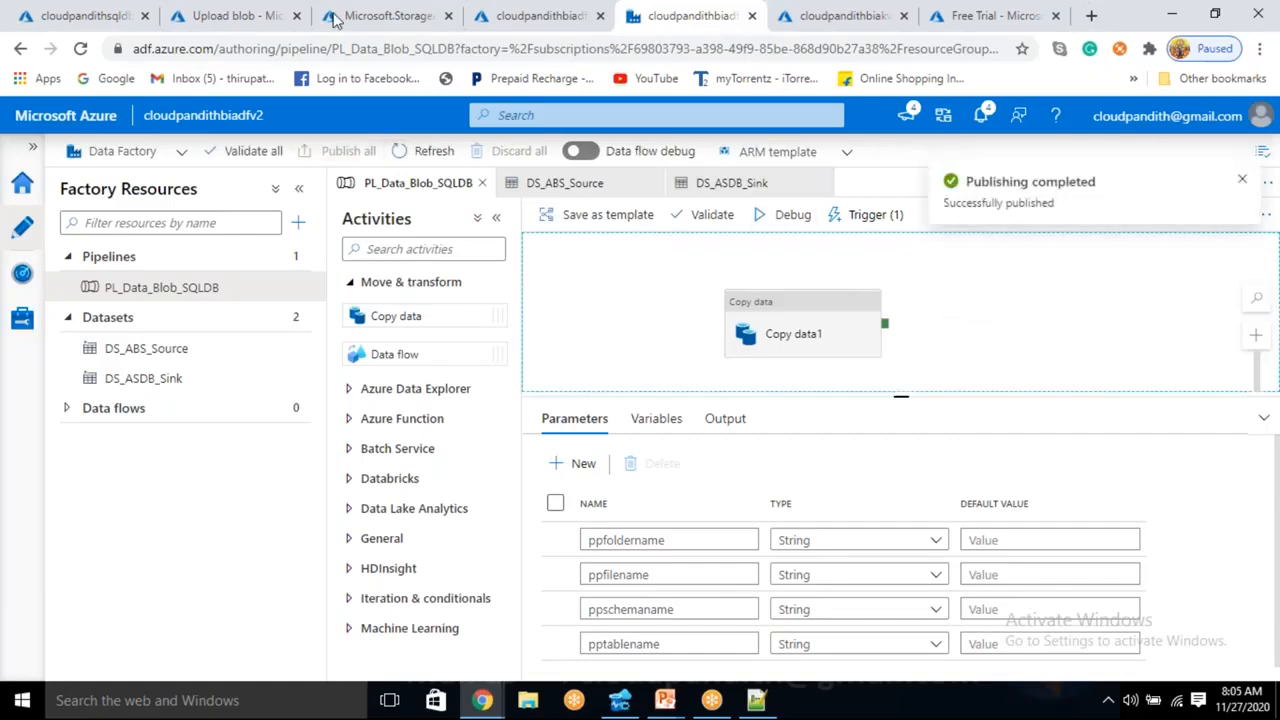
Upload emp.csv from the set-comma folder to the cloudpandith blob container
click(218, 10)
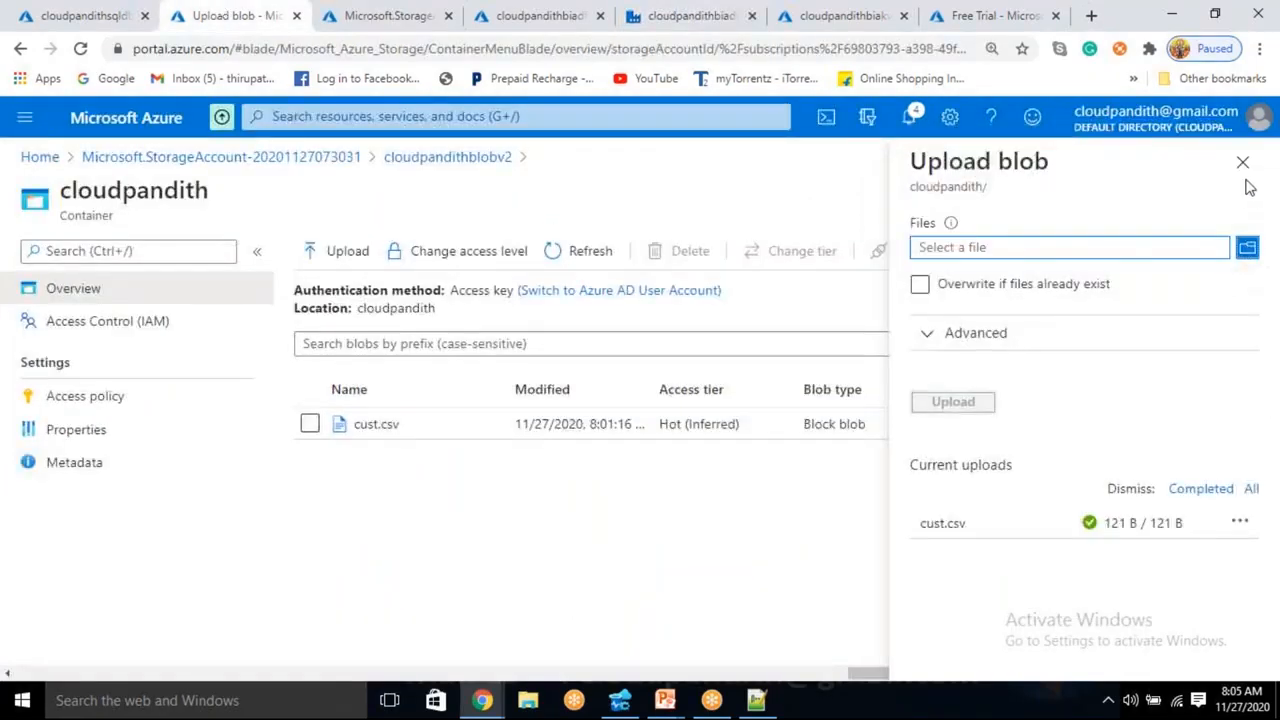
click(1238, 163)
double_click(382, 308)
click(380, 452)
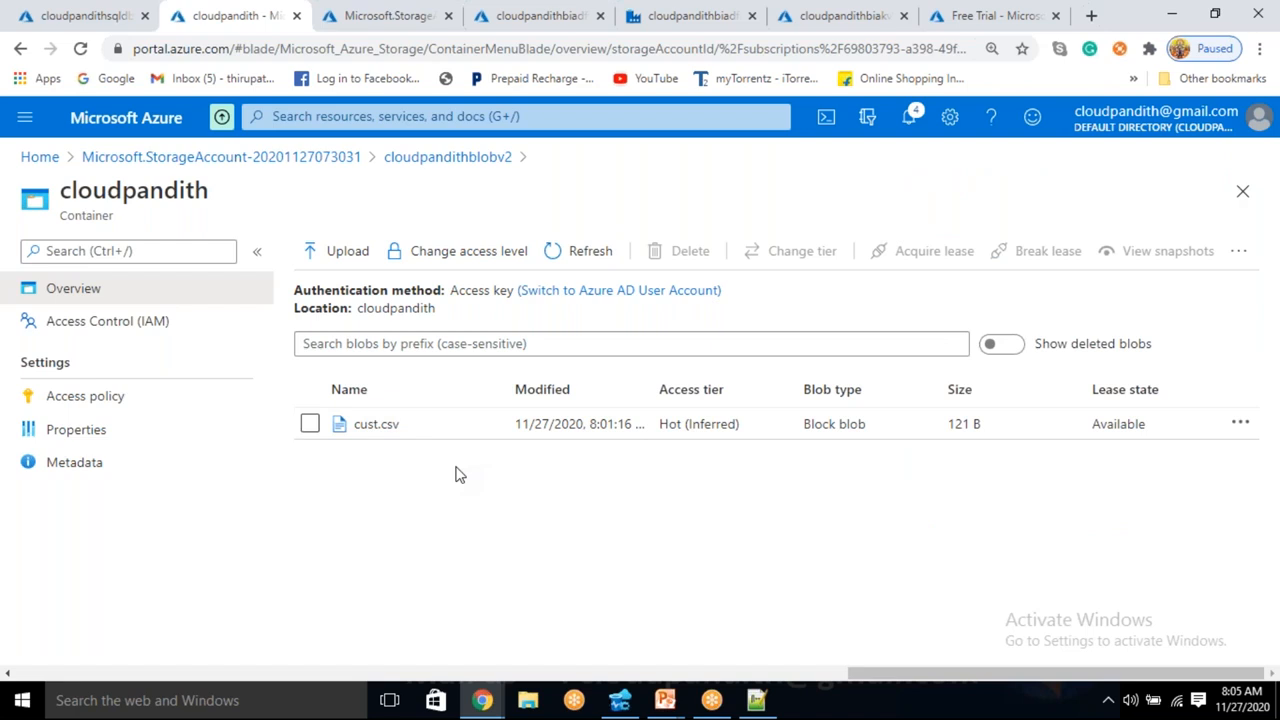
click(347, 252)
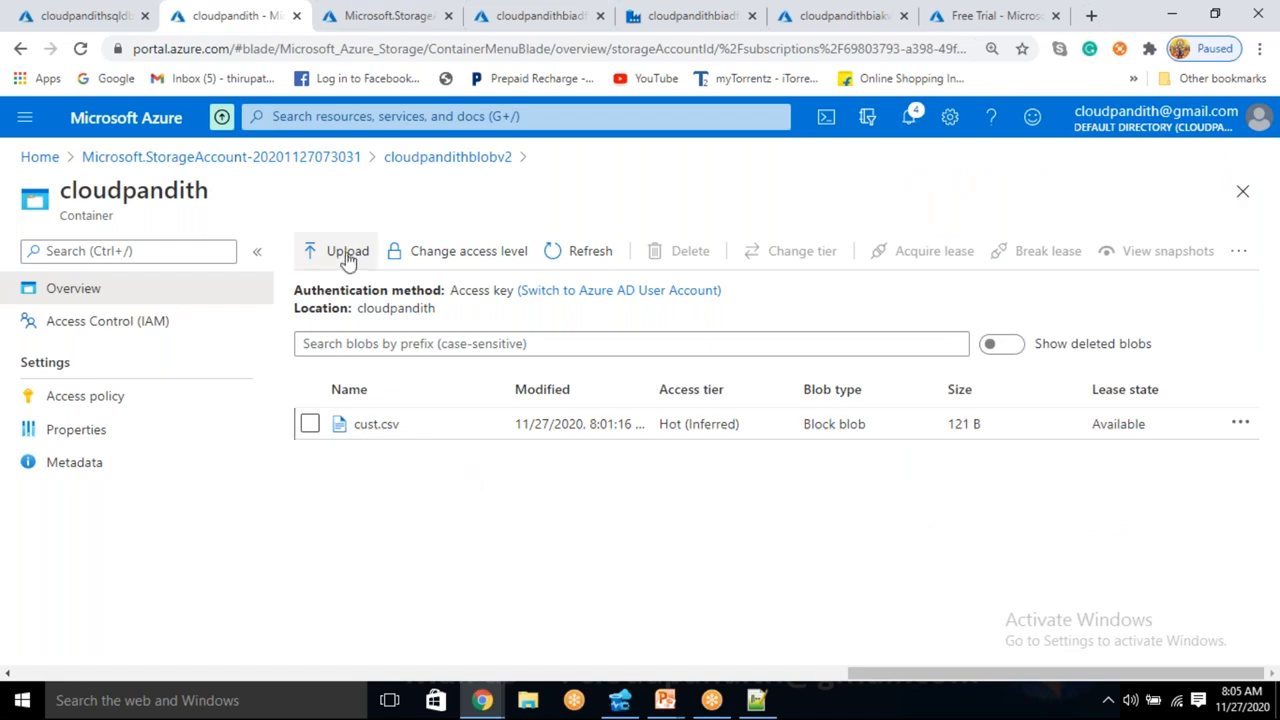
click(1100, 252)
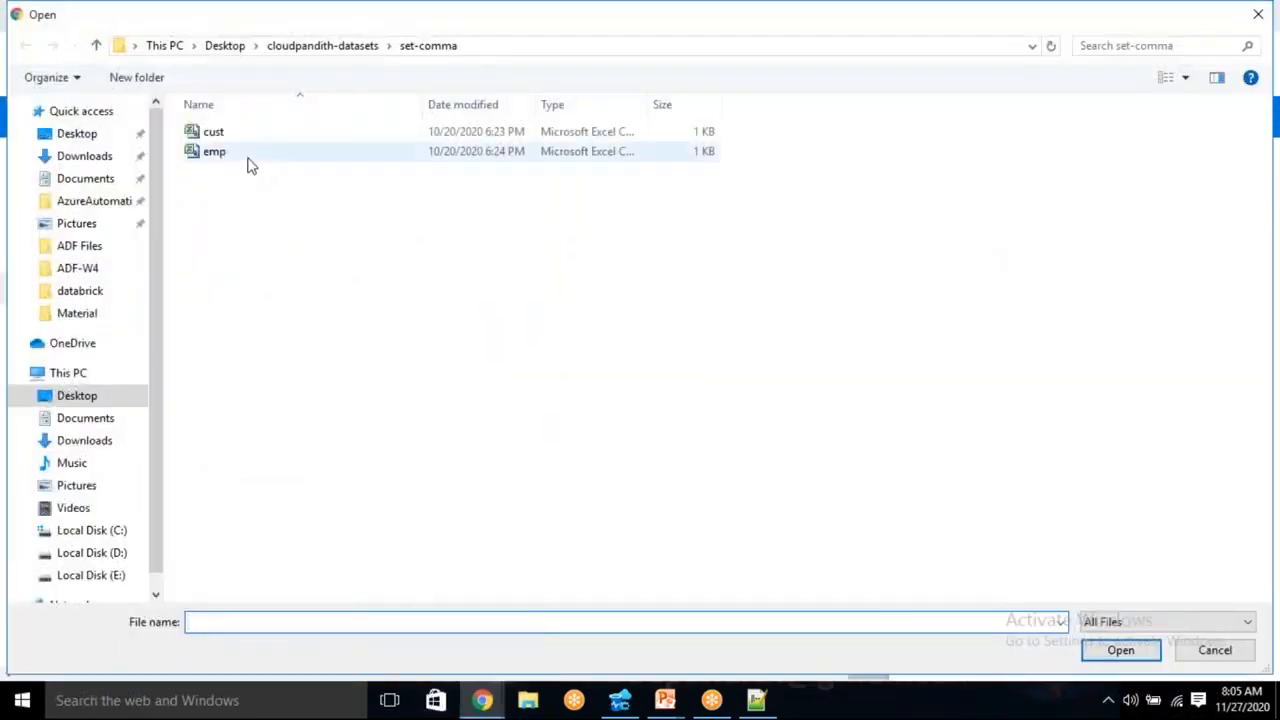
click(247, 154)
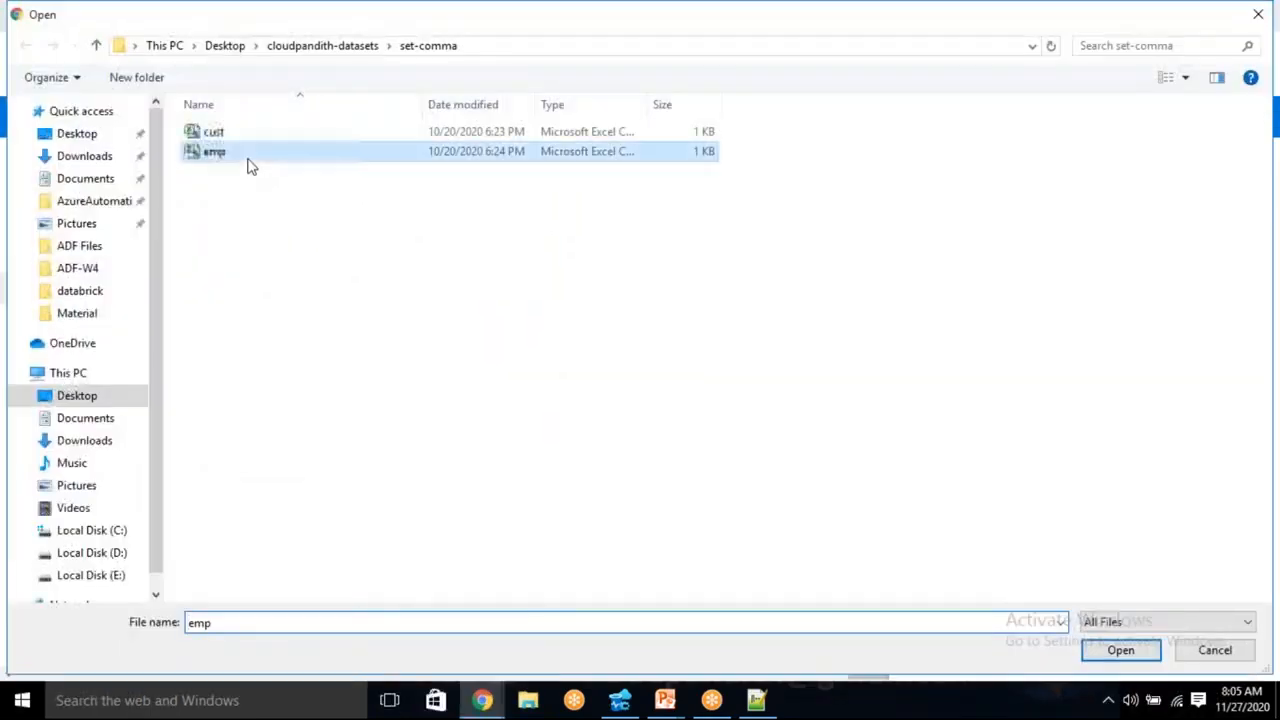
click(1121, 651)
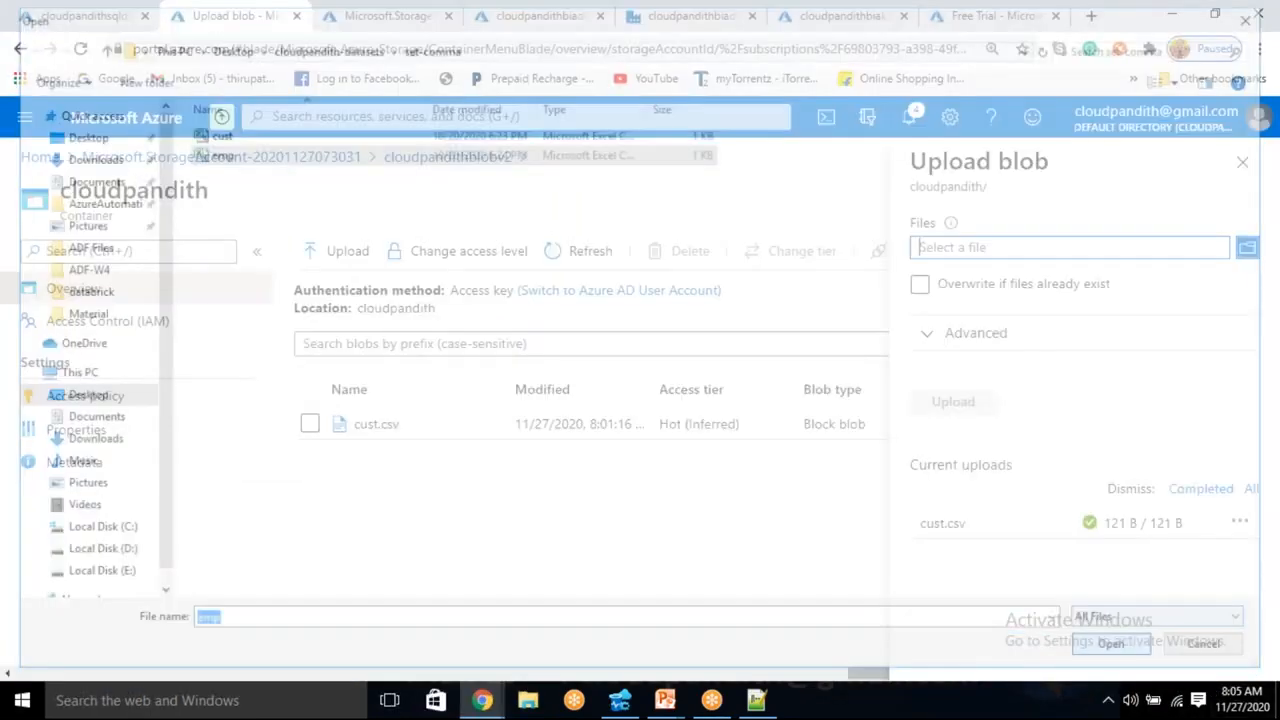
key(Return)
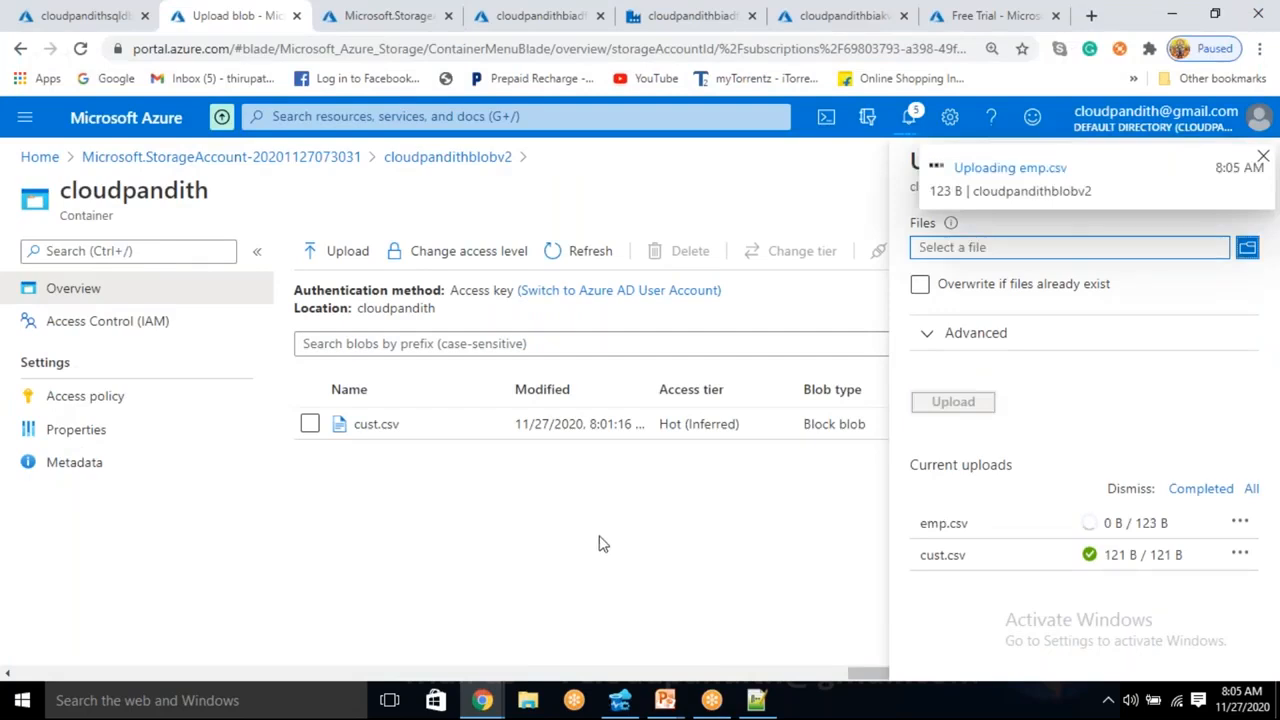
Open the data factory's trigger run monitoring and check the statuses of the cloudpanditheventtrigger runs
click(690, 16)
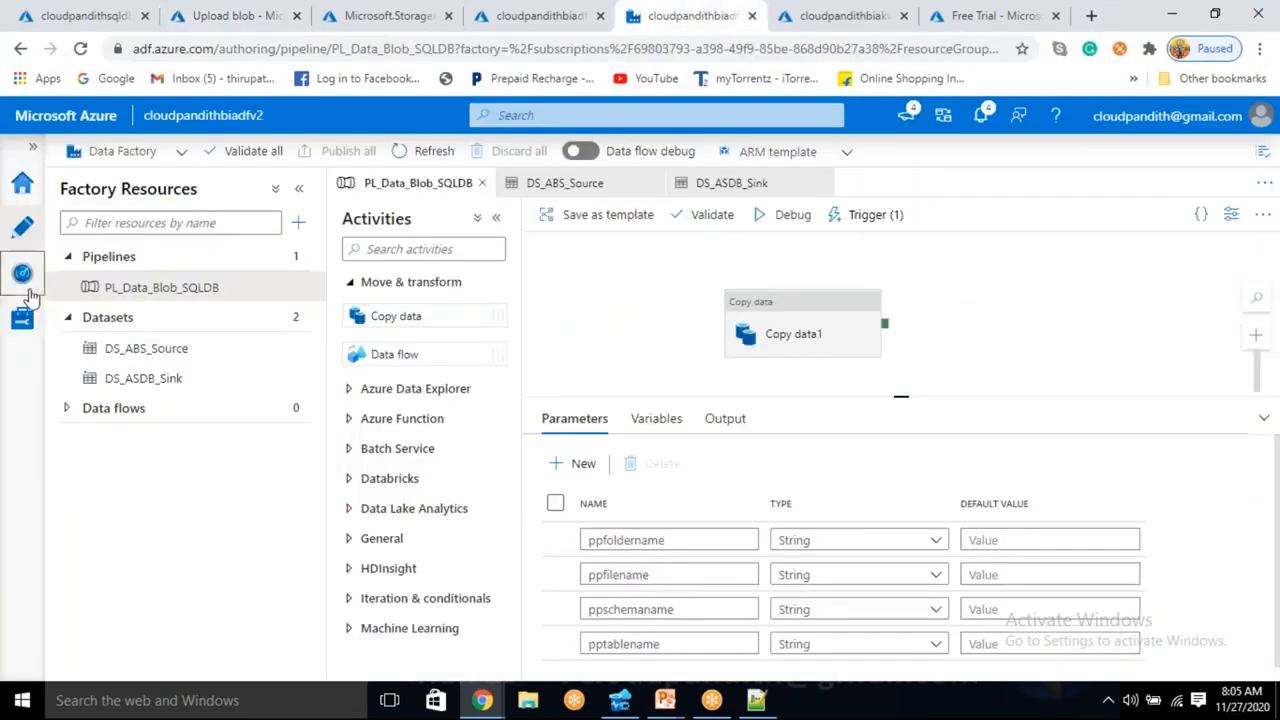
click(28, 290)
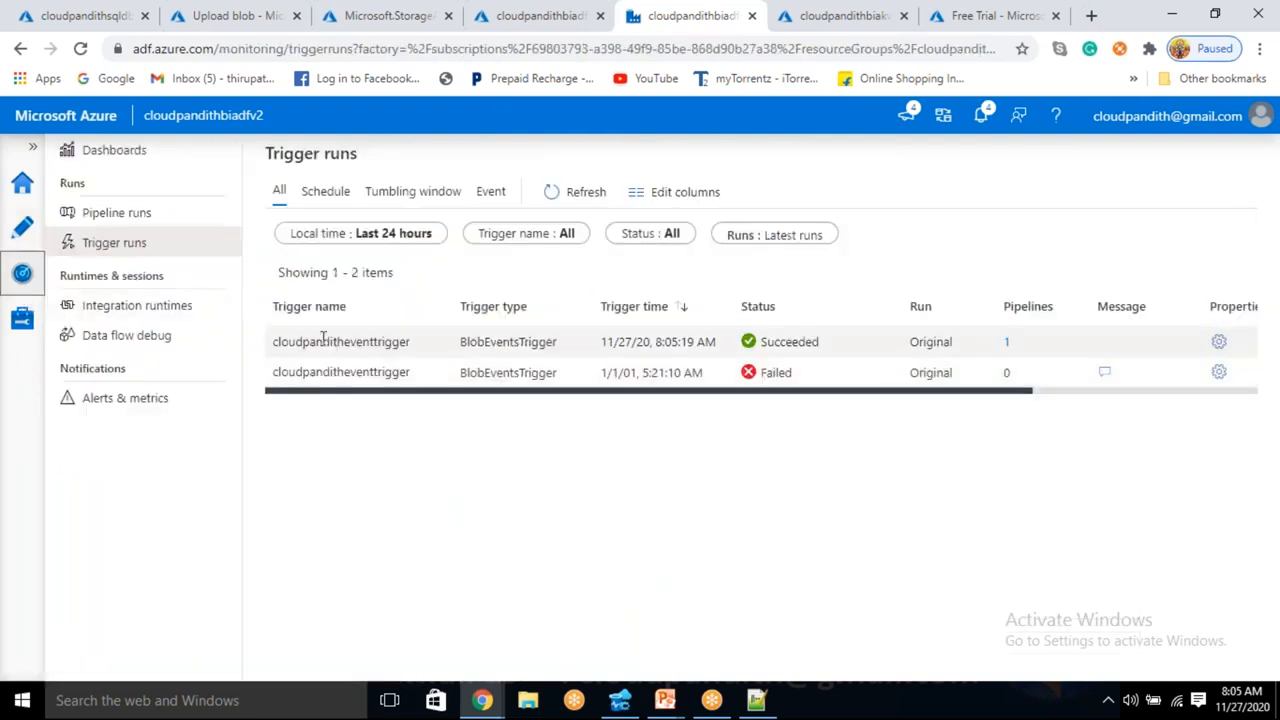
drag(325, 341, 430, 341)
click(788, 341)
mouse_move(788, 341)
mouse_down()
mouse_move(814, 339)
mouse_move(788, 365)
mouse_move(772, 341)
mouse_up()
click(797, 374)
Switch to Azure Data Studio and run the query "select * from emp" against cloudpandithsqldb
click(619, 700)
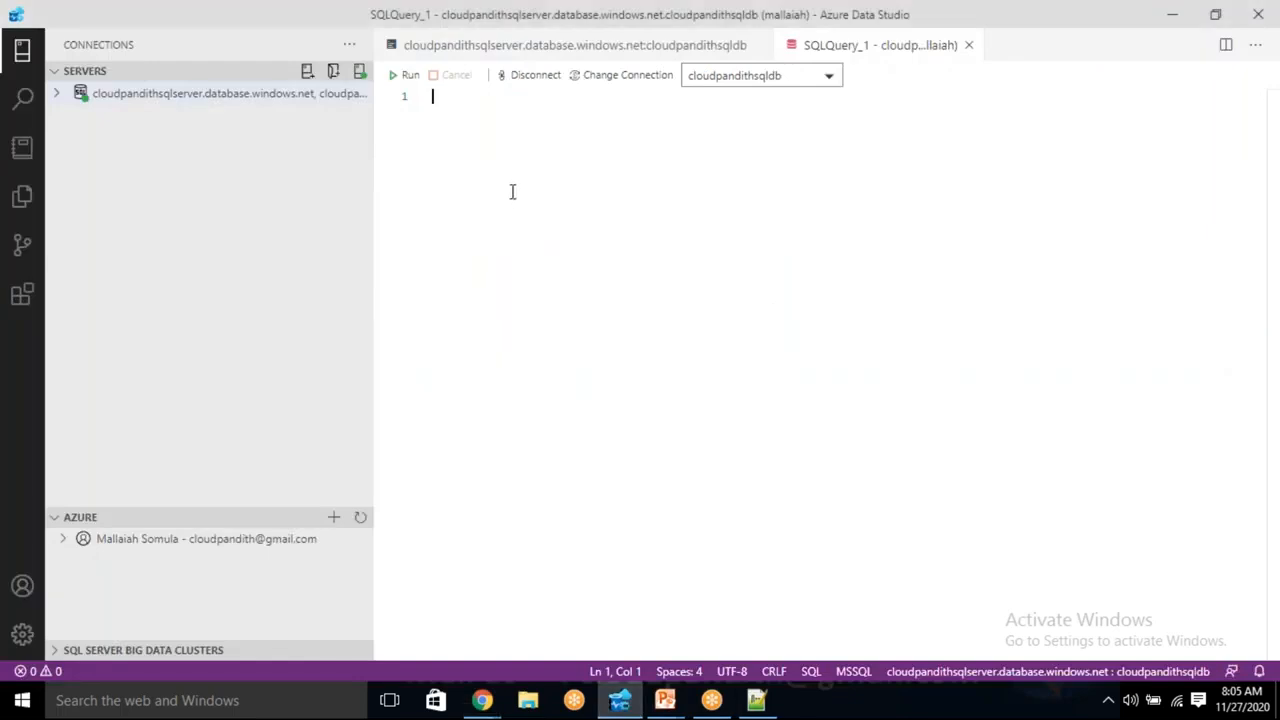
text(select * from emp)
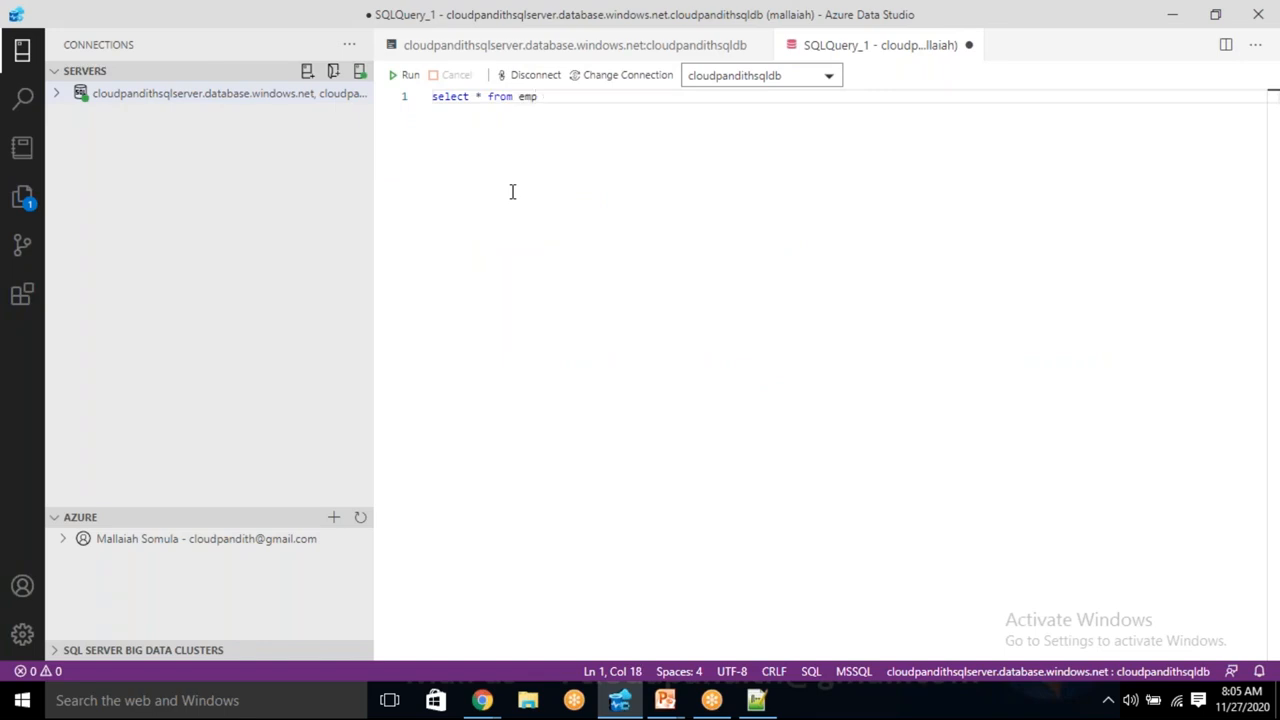
click(404, 76)
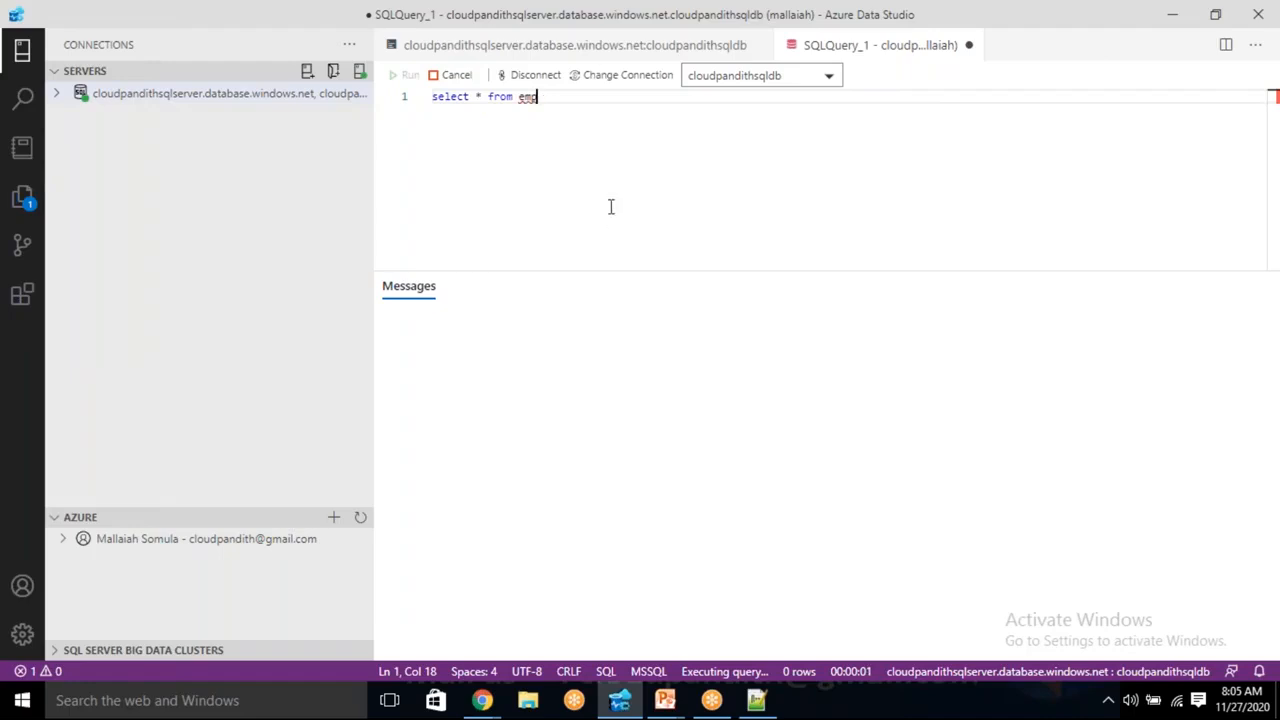
Expand the SQL server connection, refresh its Tables folder and list the tables in it
click(57, 93)
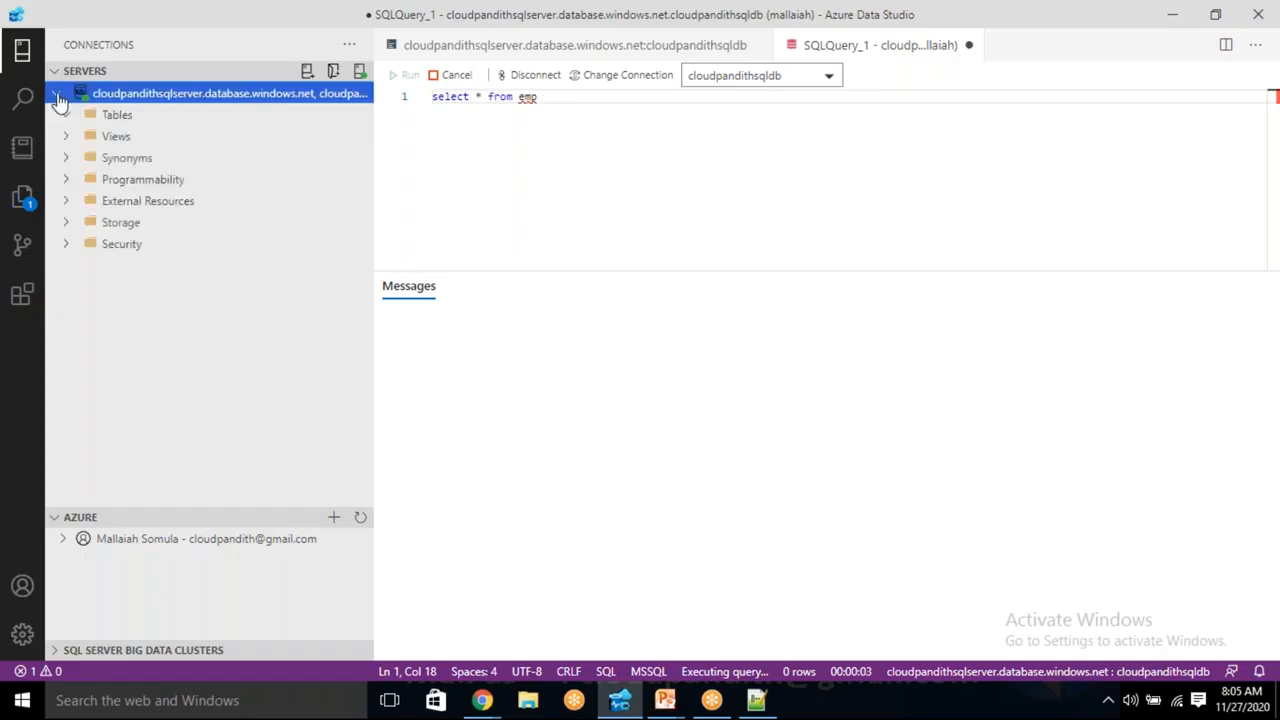
click(66, 117)
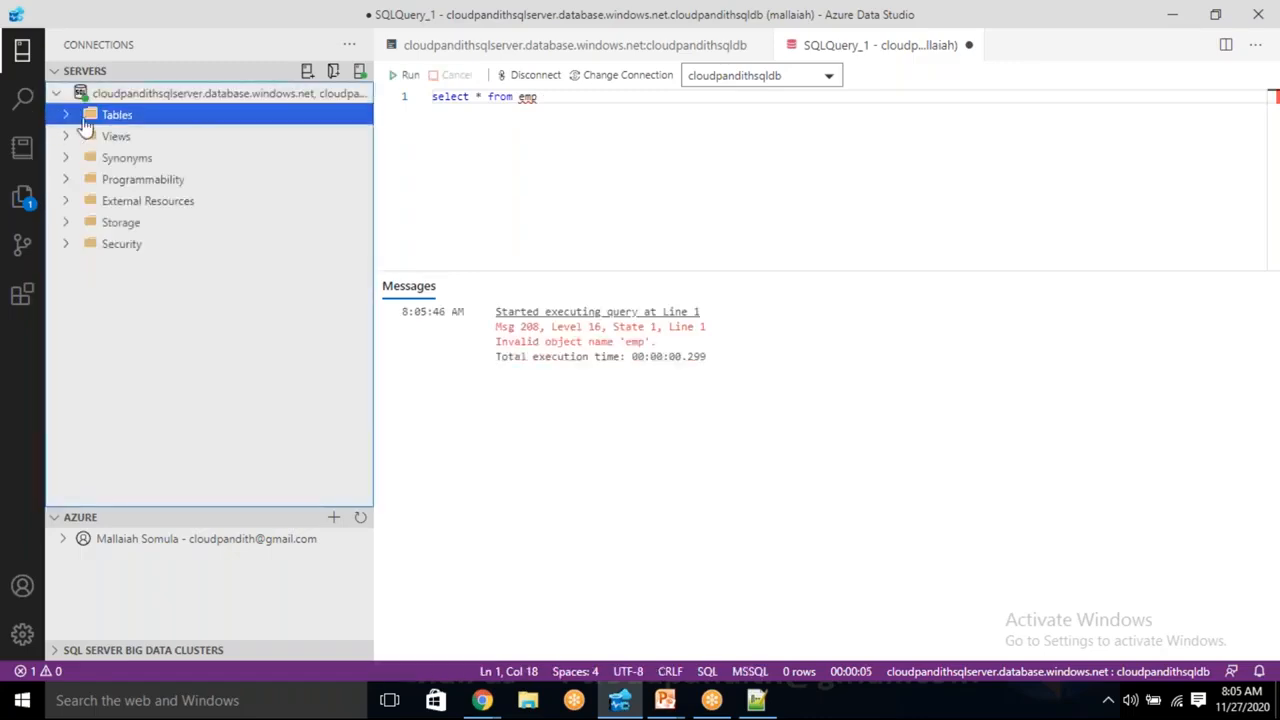
right_click(100, 120)
click(138, 134)
click(65, 115)
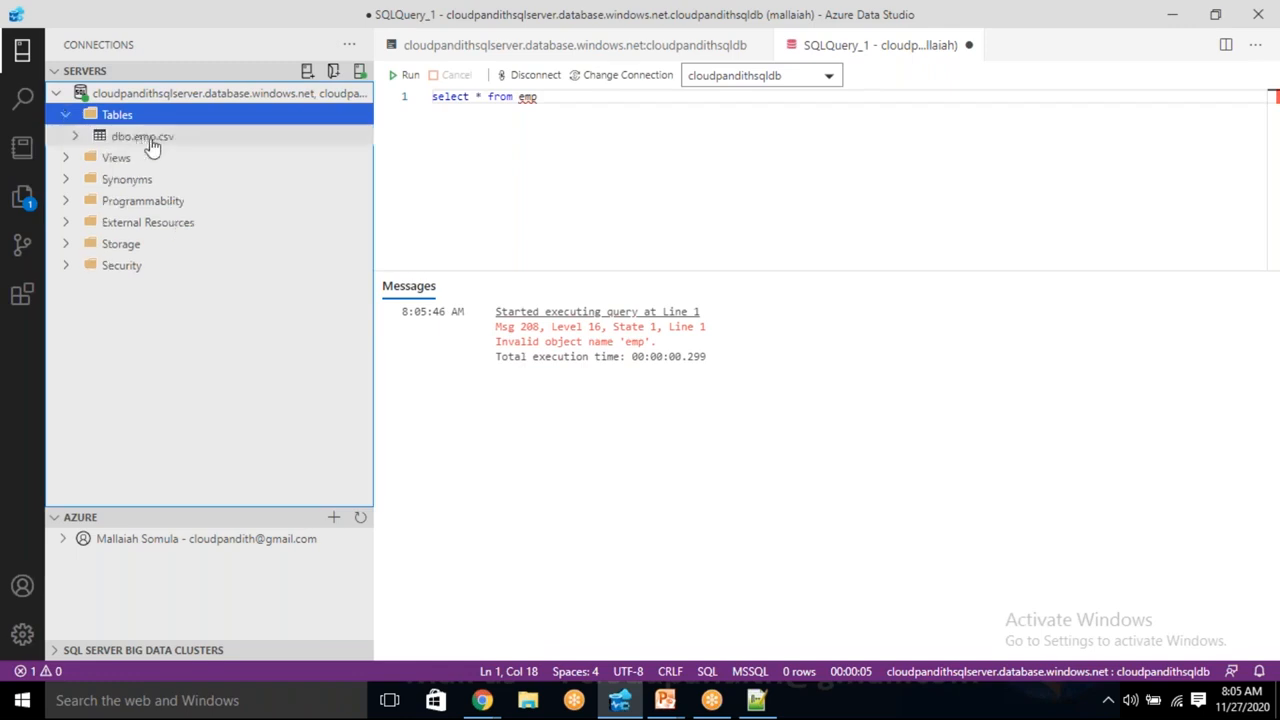
Change the query to "select * from [emp.csv]", run it and review the returned rows
click(561, 102)
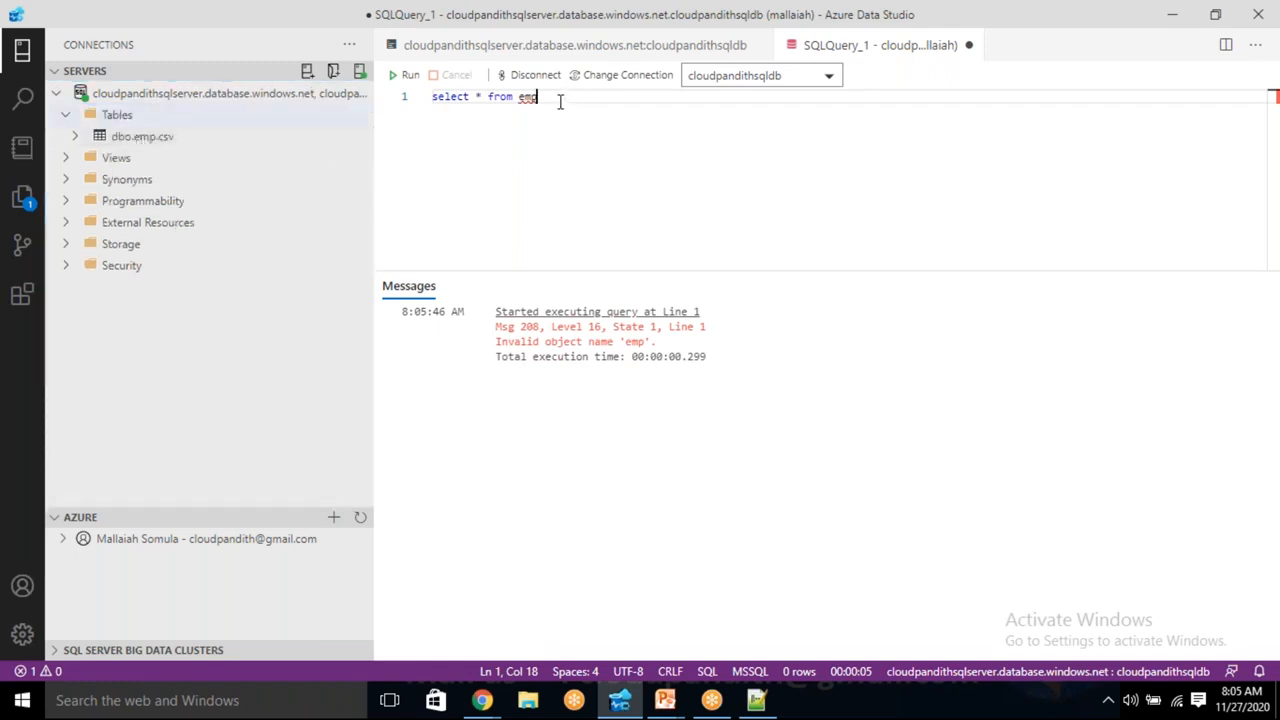
text(.csv)
key(shift+Home)
click(410, 76)
click(537, 185)
text([)
click(583, 91)
text(])
click(404, 75)
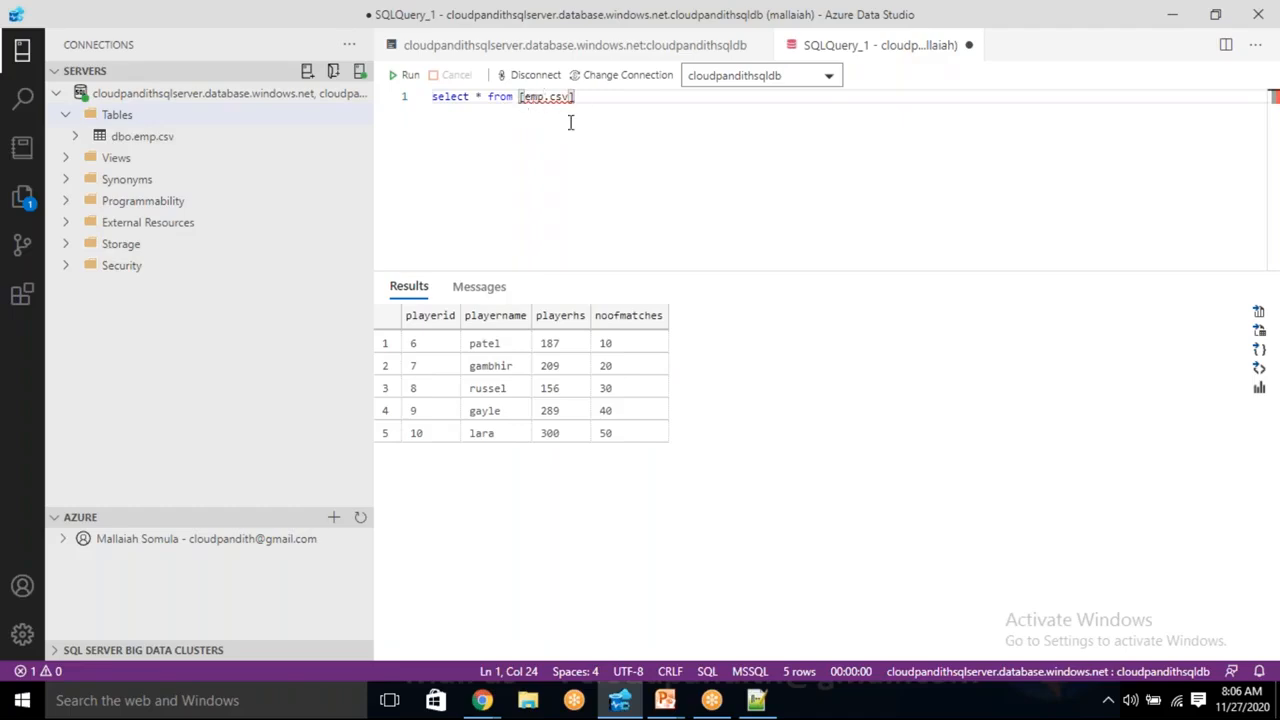
drag(415, 345, 646, 448)
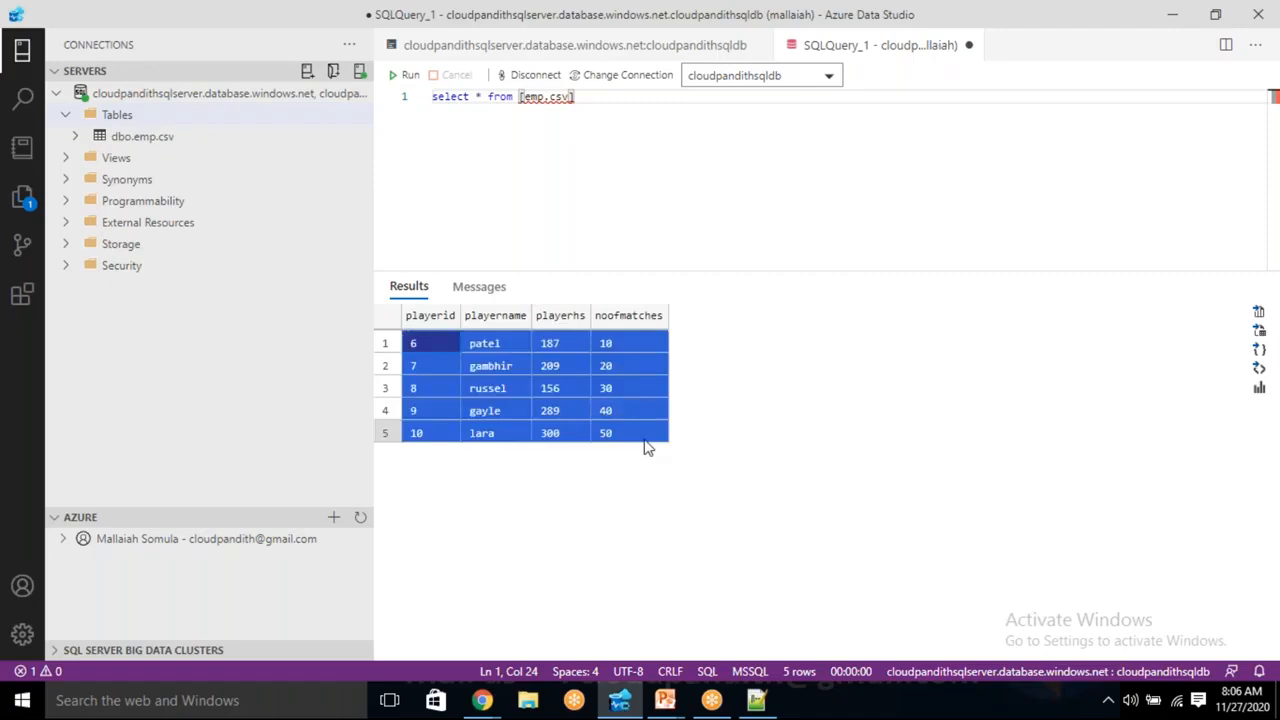
click(576, 488)
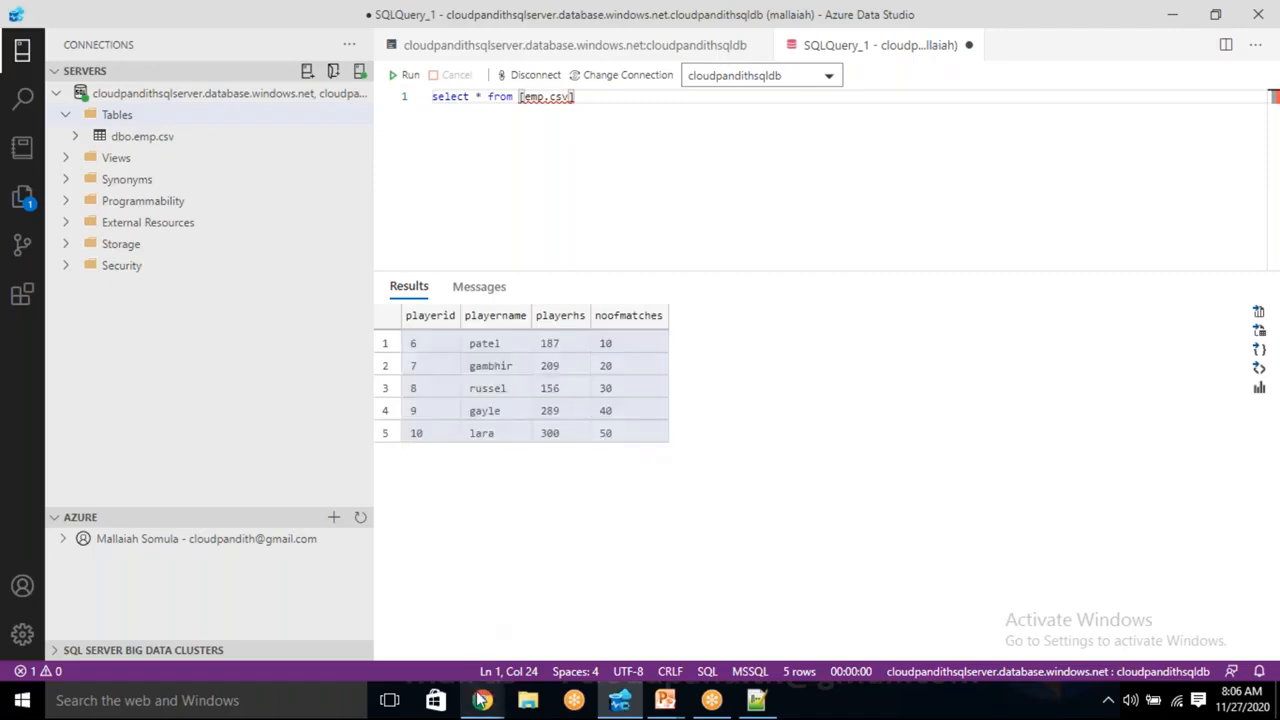
Switch back to the browser and reopen the blob upload form for the cloudpandith container
mouse_move(481, 703)
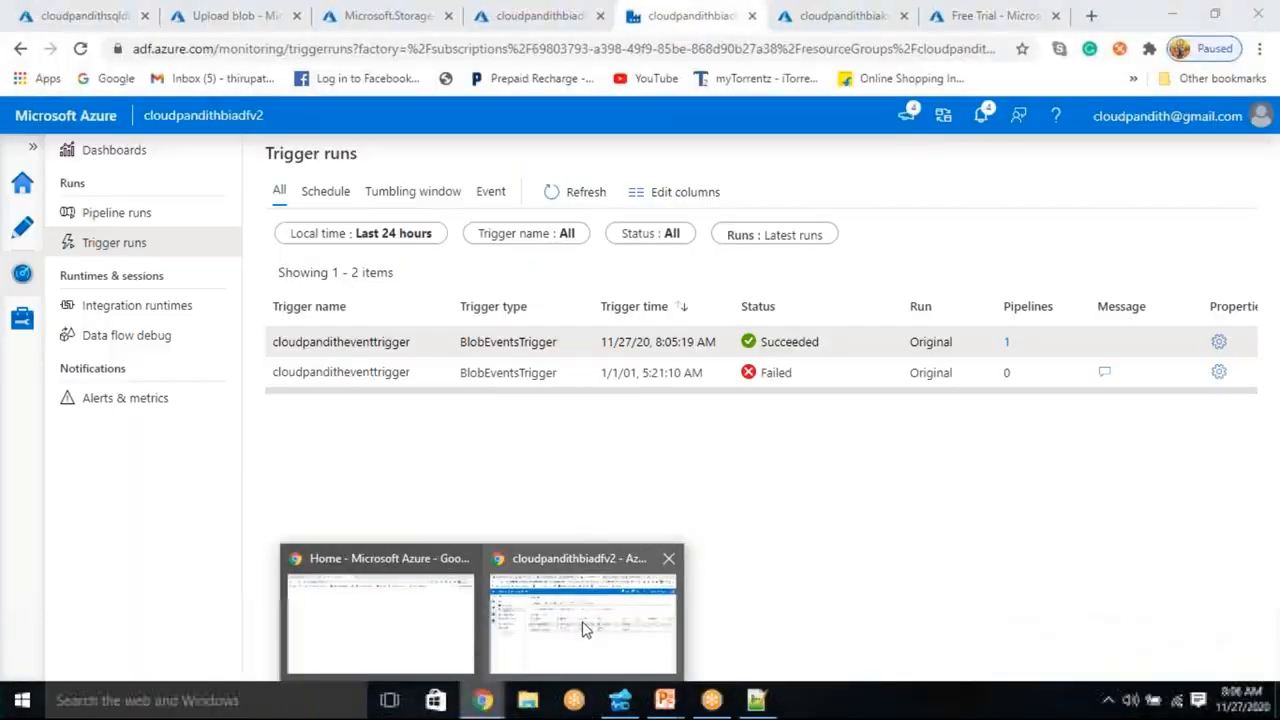
click(585, 628)
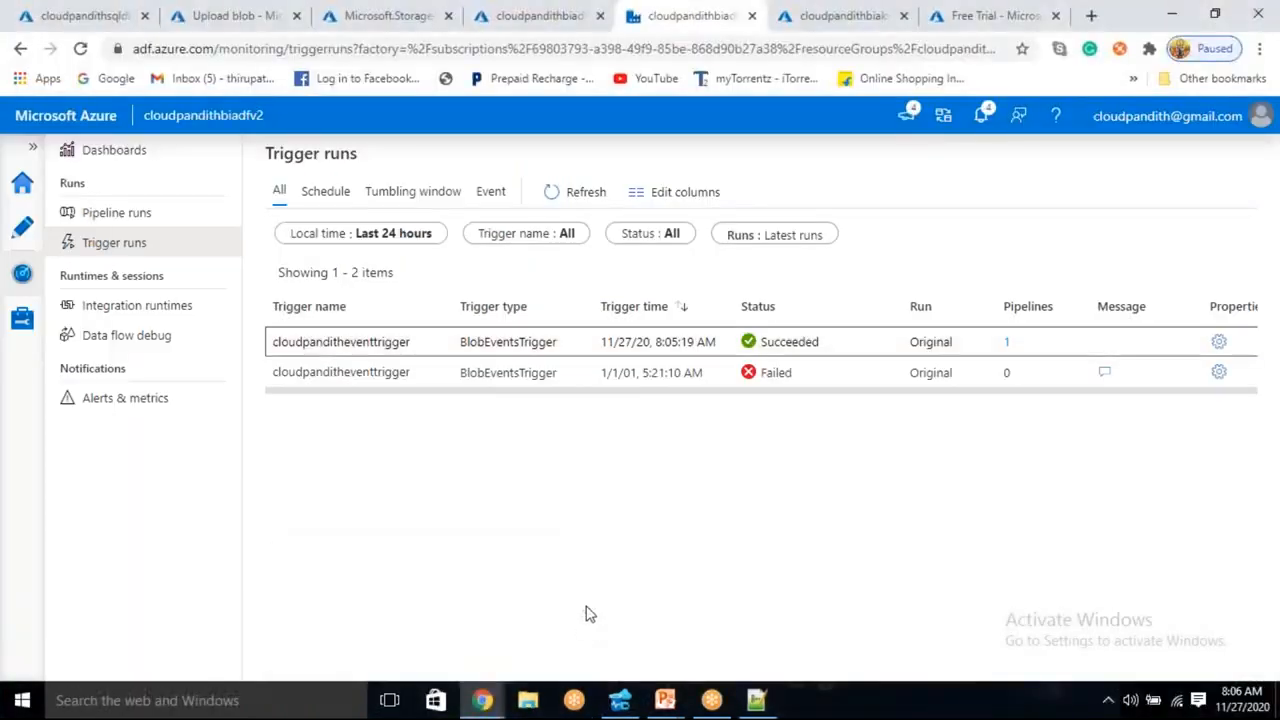
click(551, 12)
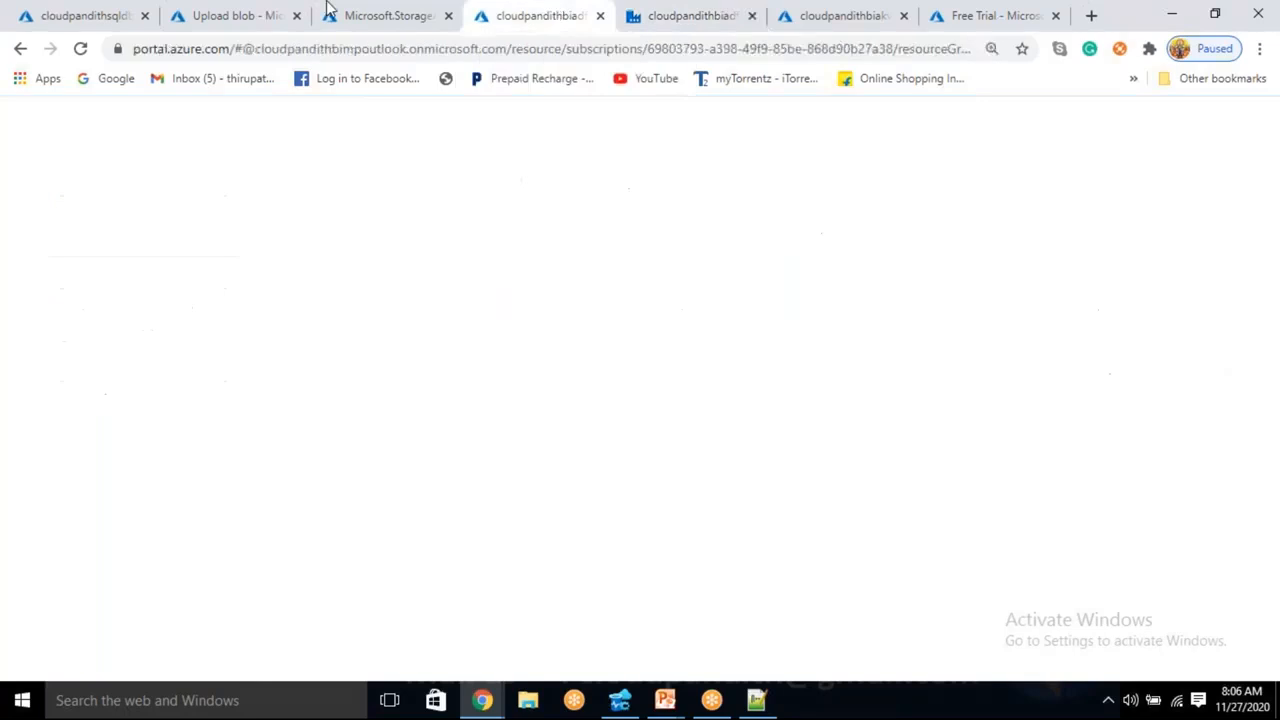
click(243, 12)
click(1243, 162)
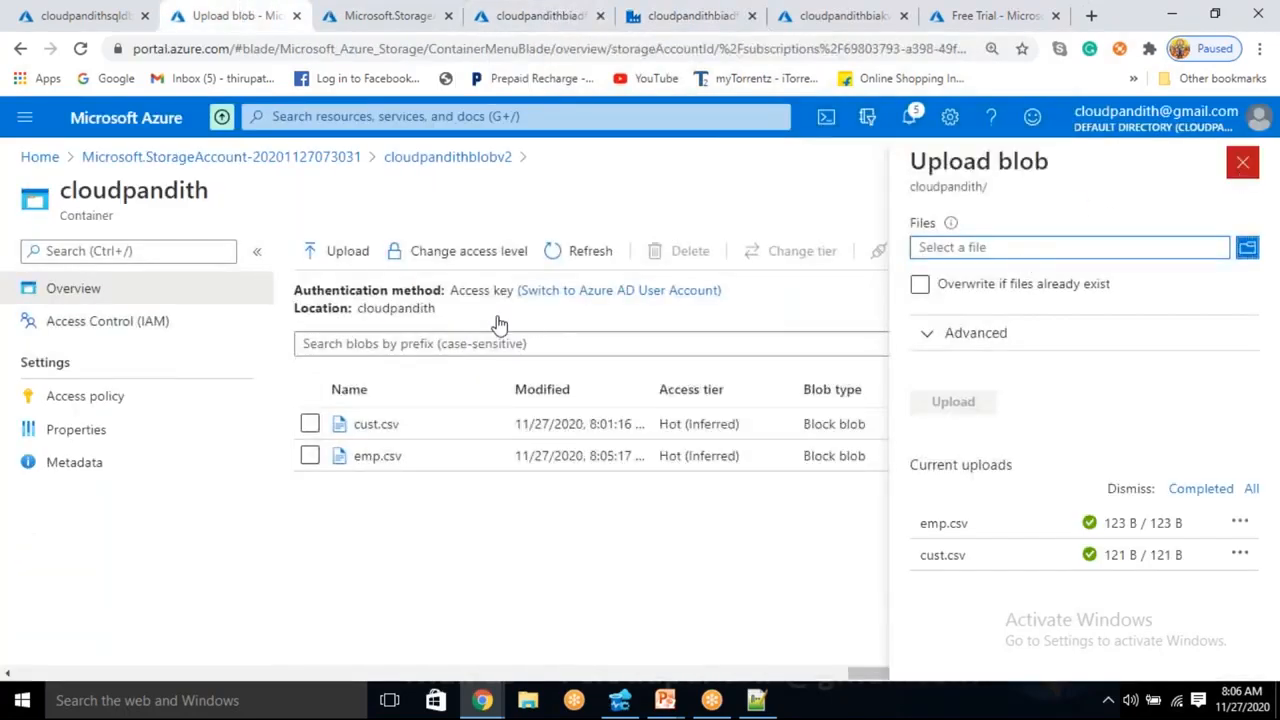
click(350, 252)
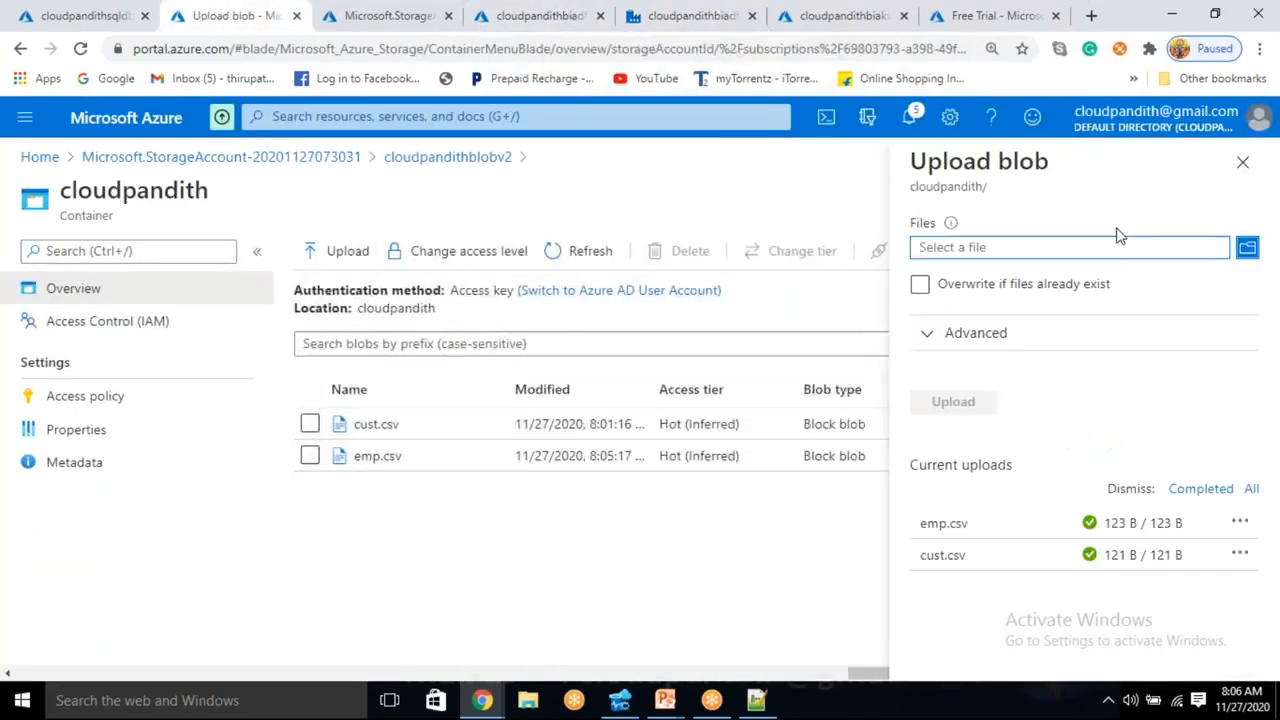
Upload pipelinefile1.csv from the set-pipe folder of cloudpandith-datasets to the cloudpandith container
click(1093, 253)
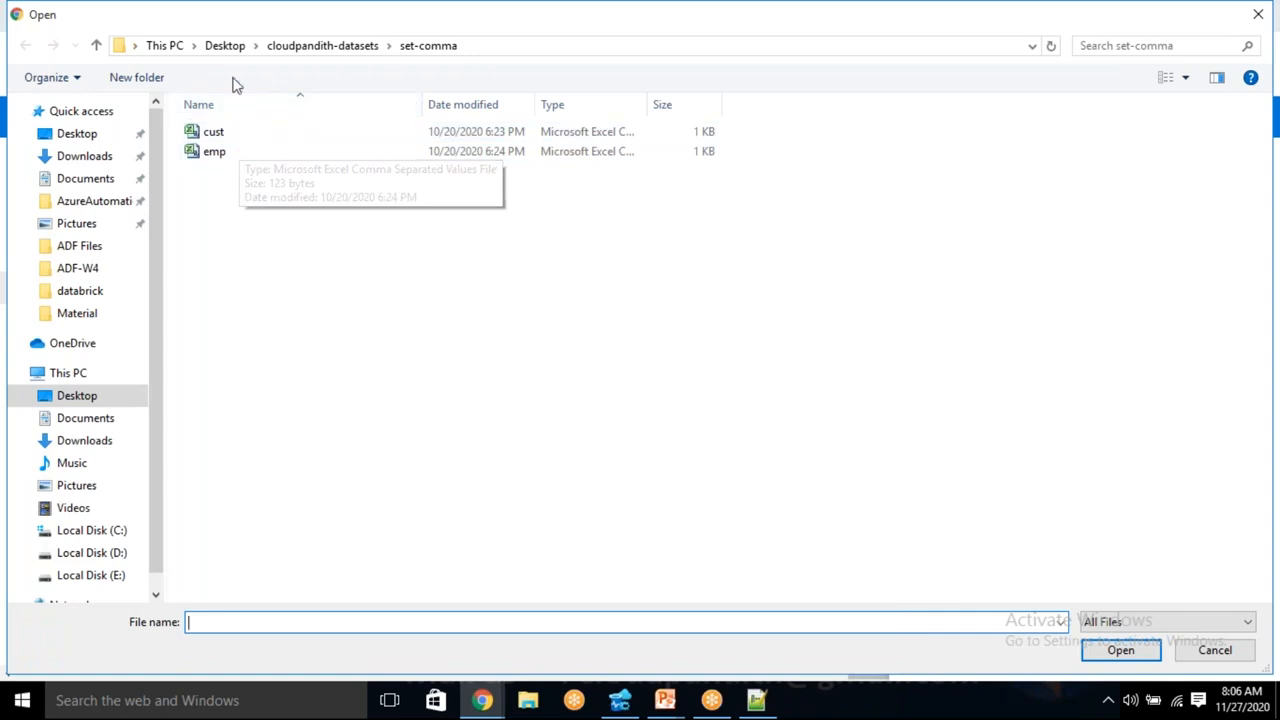
click(332, 45)
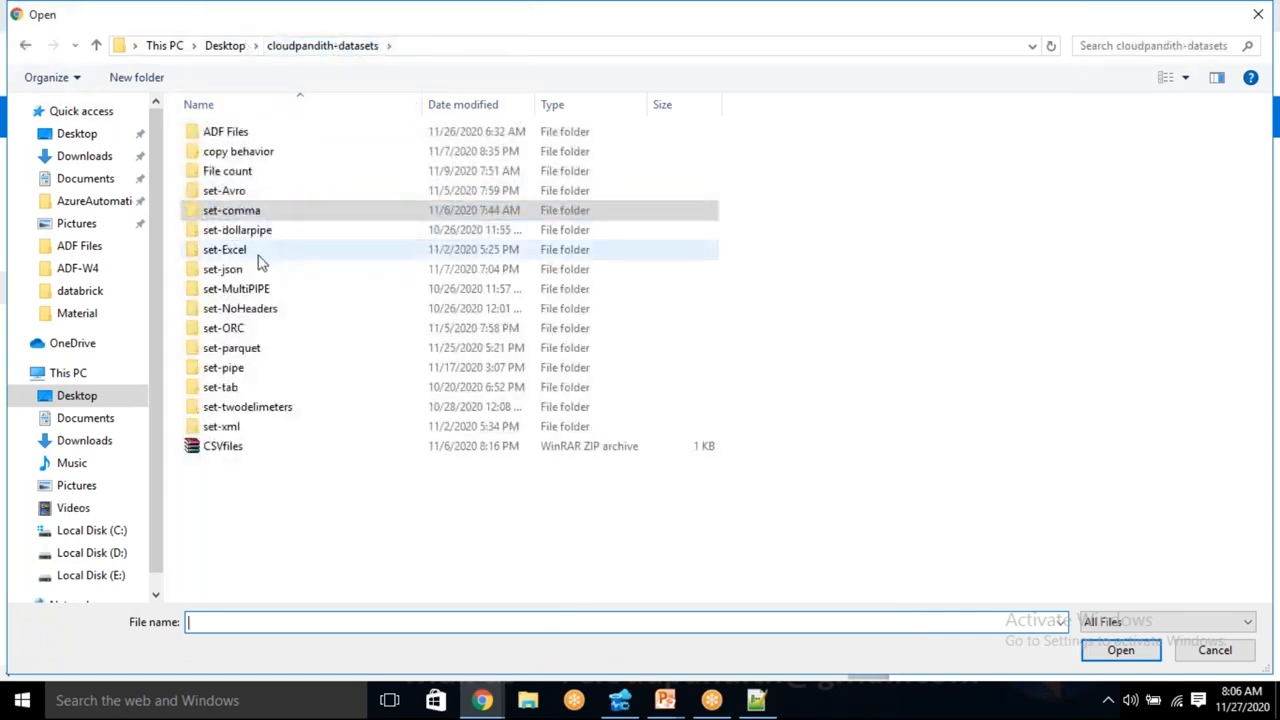
double_click(240, 369)
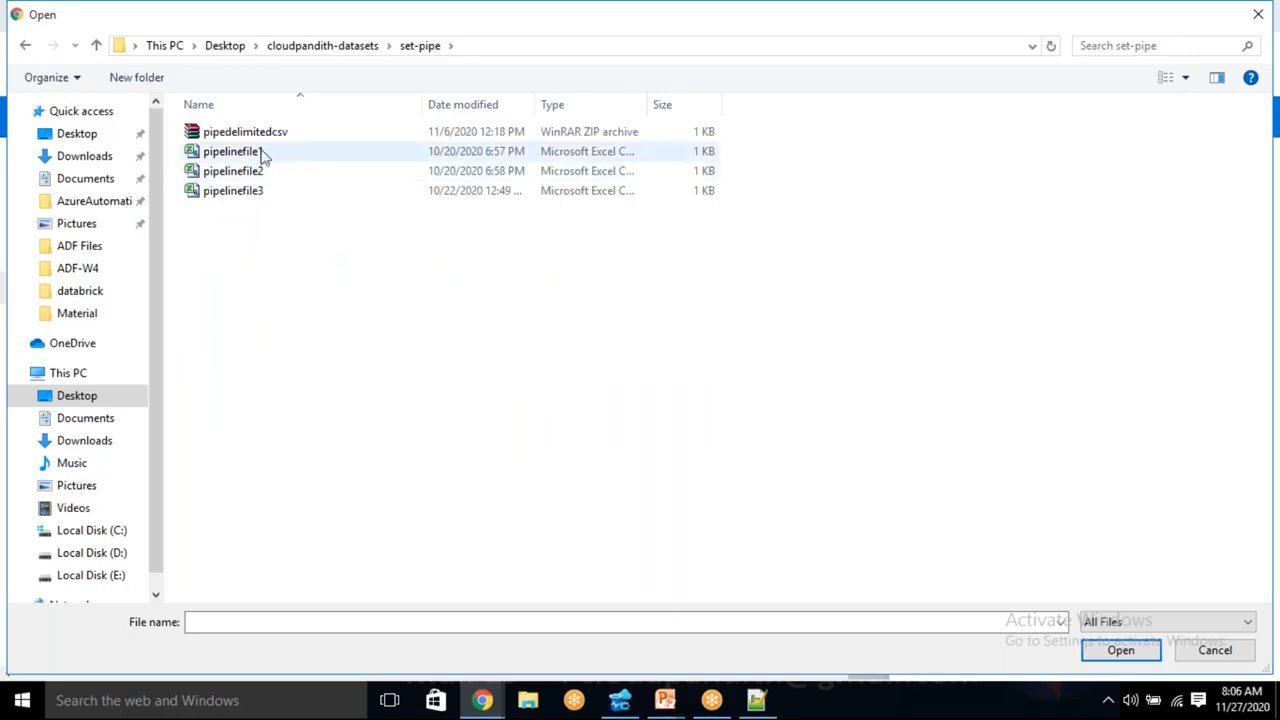
click(262, 152)
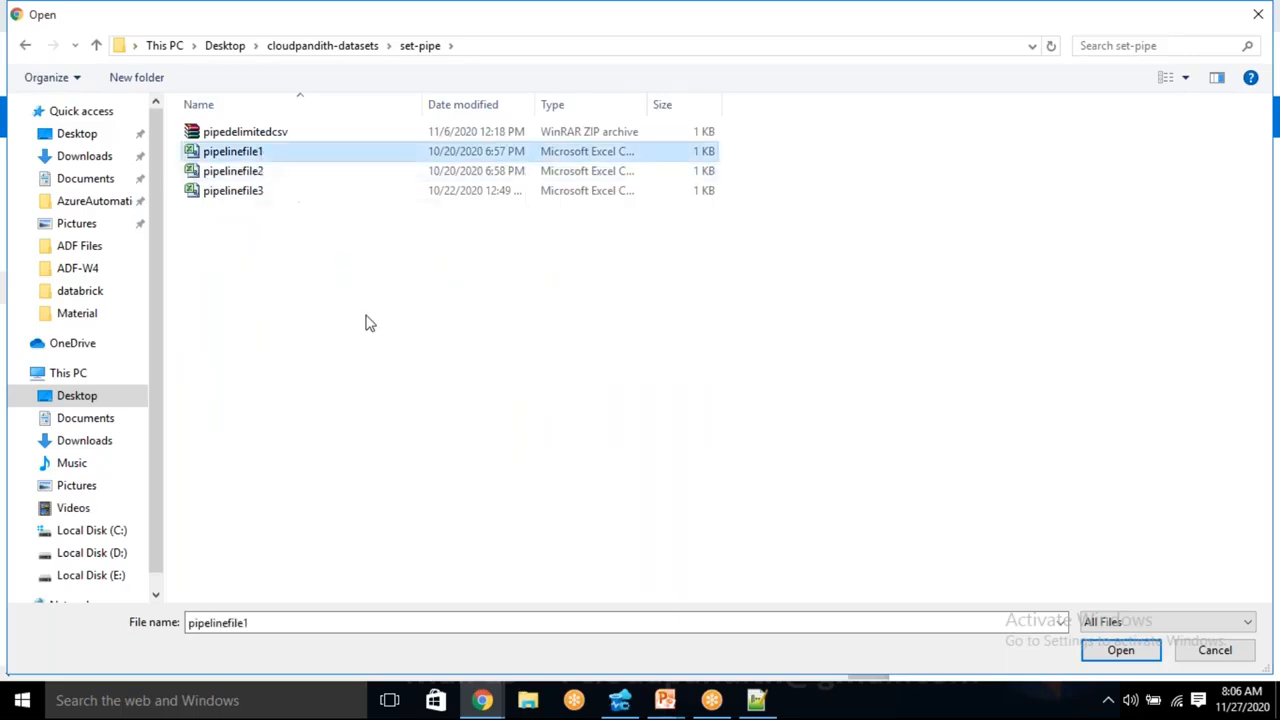
click(1118, 655)
click(962, 408)
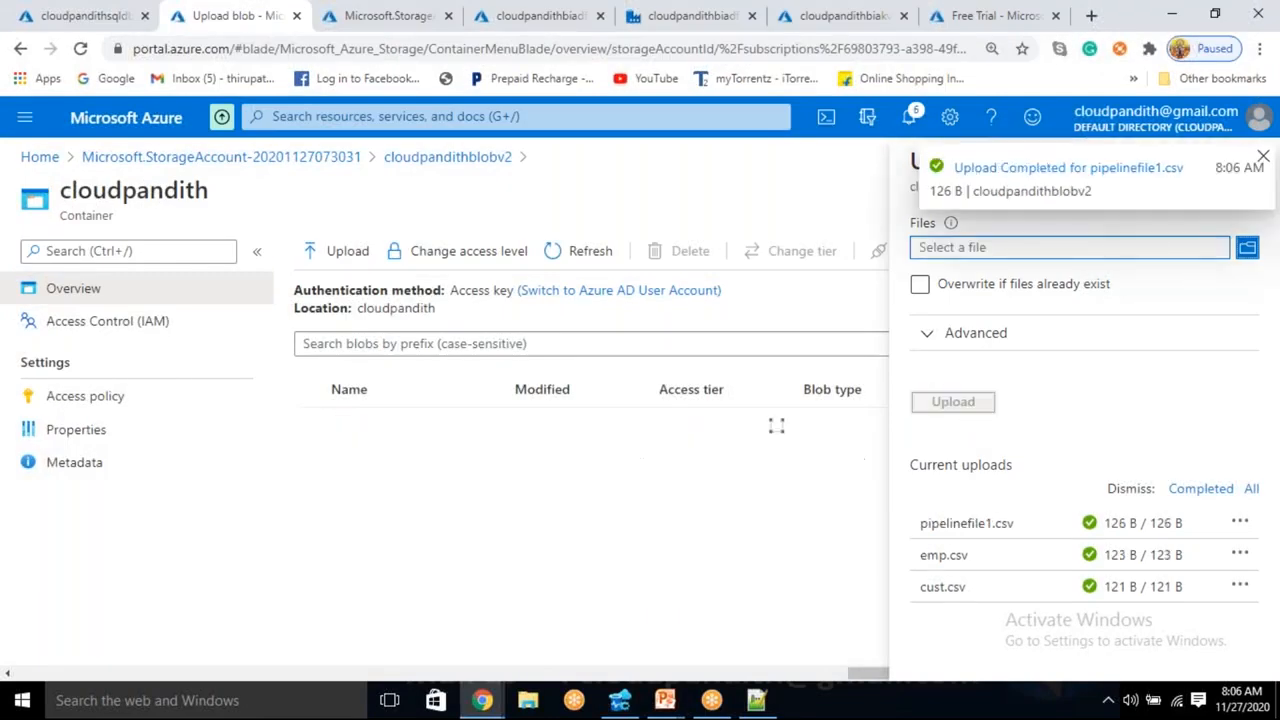
Refresh the data factory's run monitoring and check the newest PL_Data_Blob_SQLDB pipeline run and its blob event trigger run
click(655, 13)
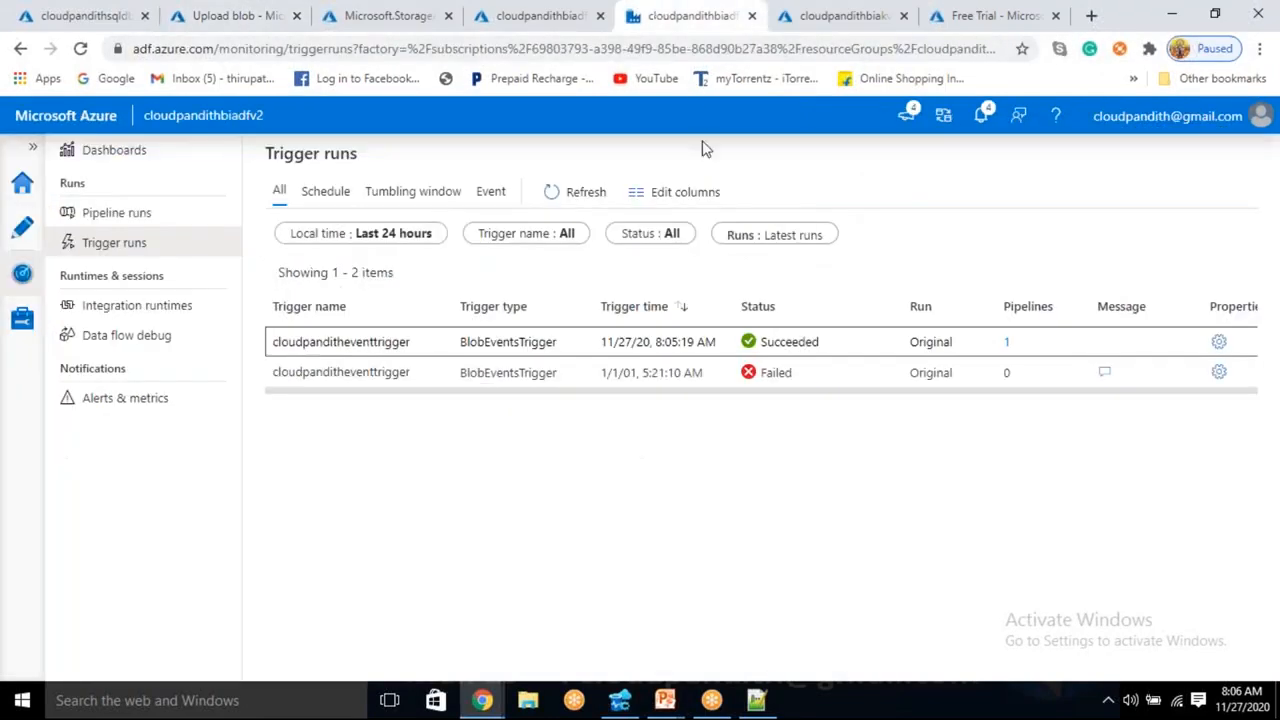
click(590, 194)
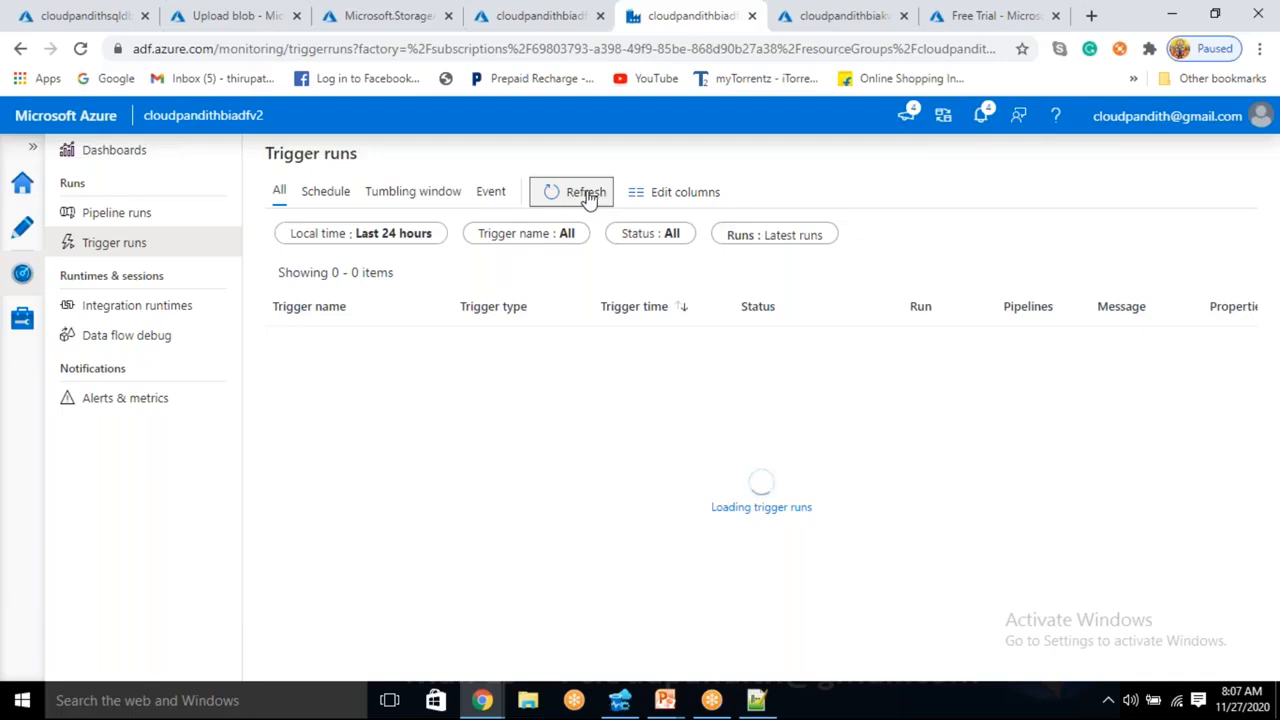
click(134, 220)
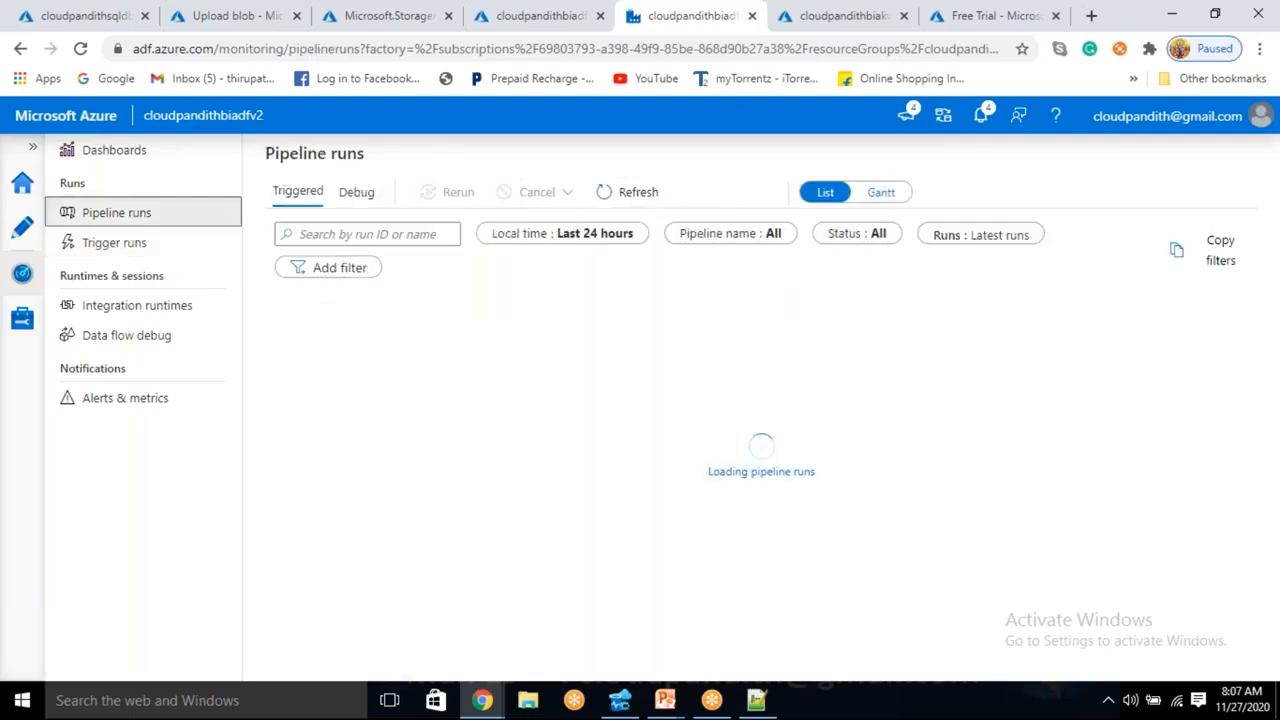
click(628, 195)
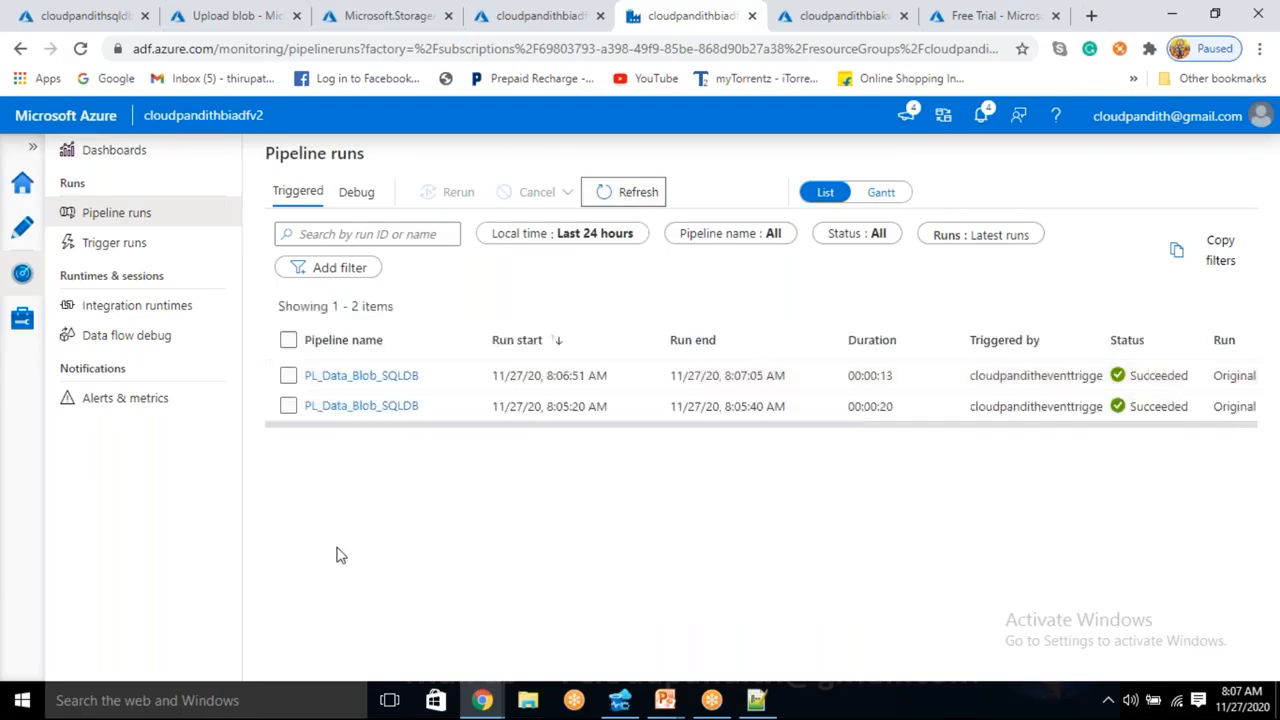
drag(893, 376, 862, 377)
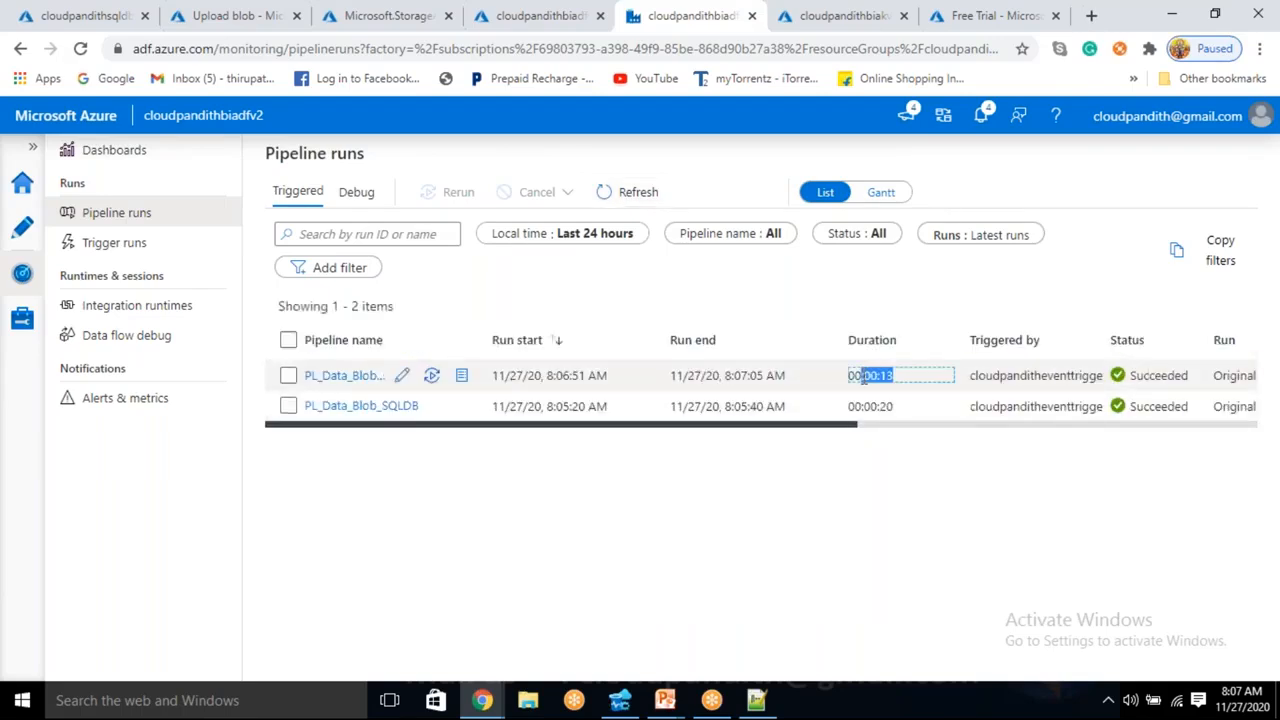
drag(783, 375, 725, 377)
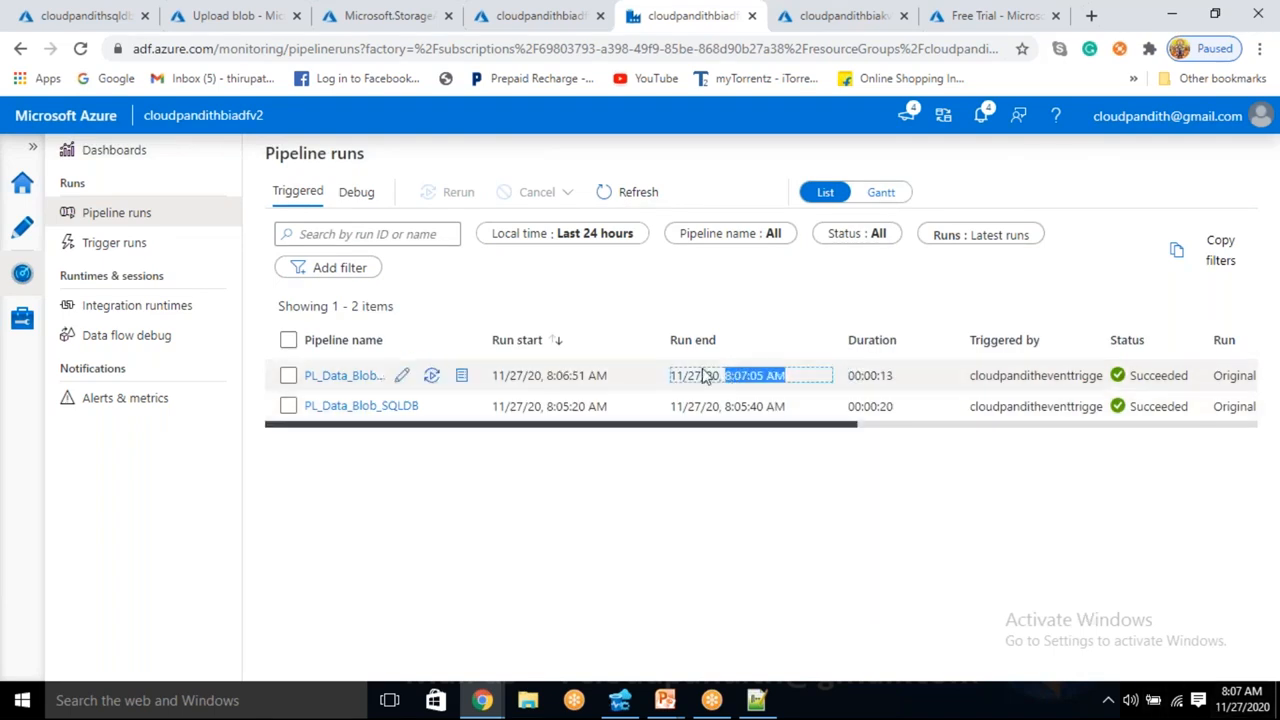
click(114, 250)
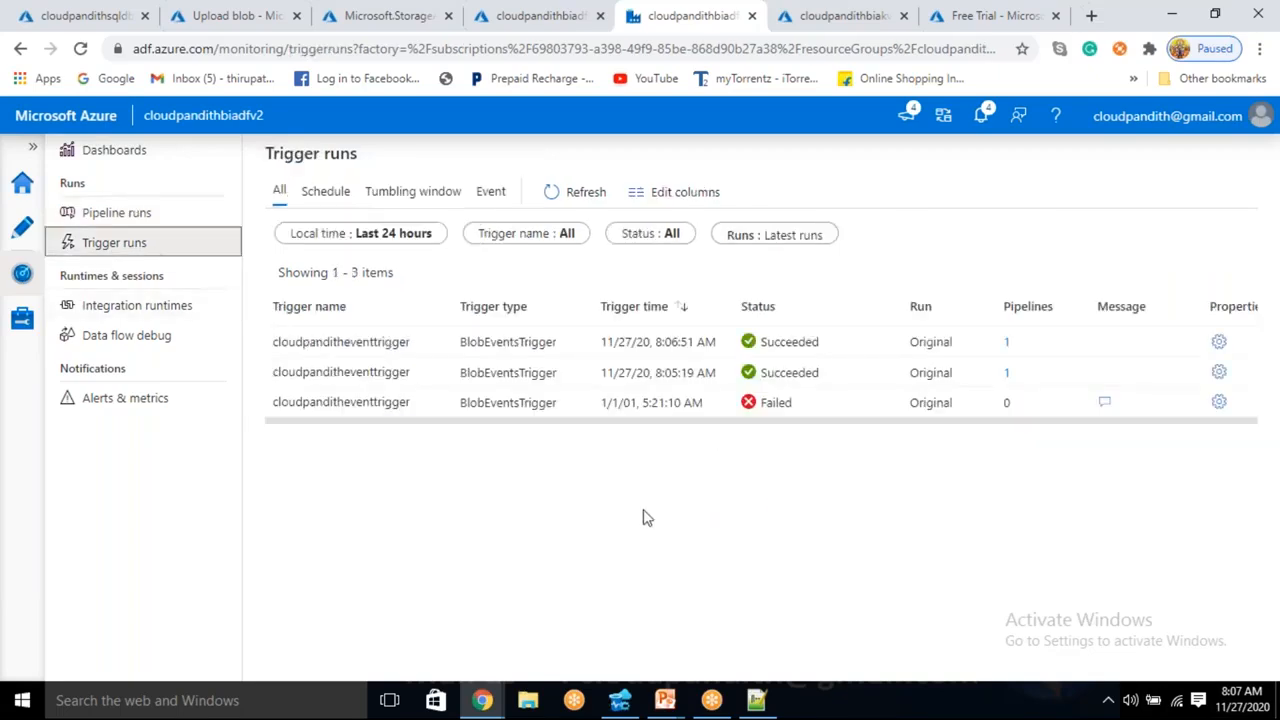
drag(500, 344, 540, 343)
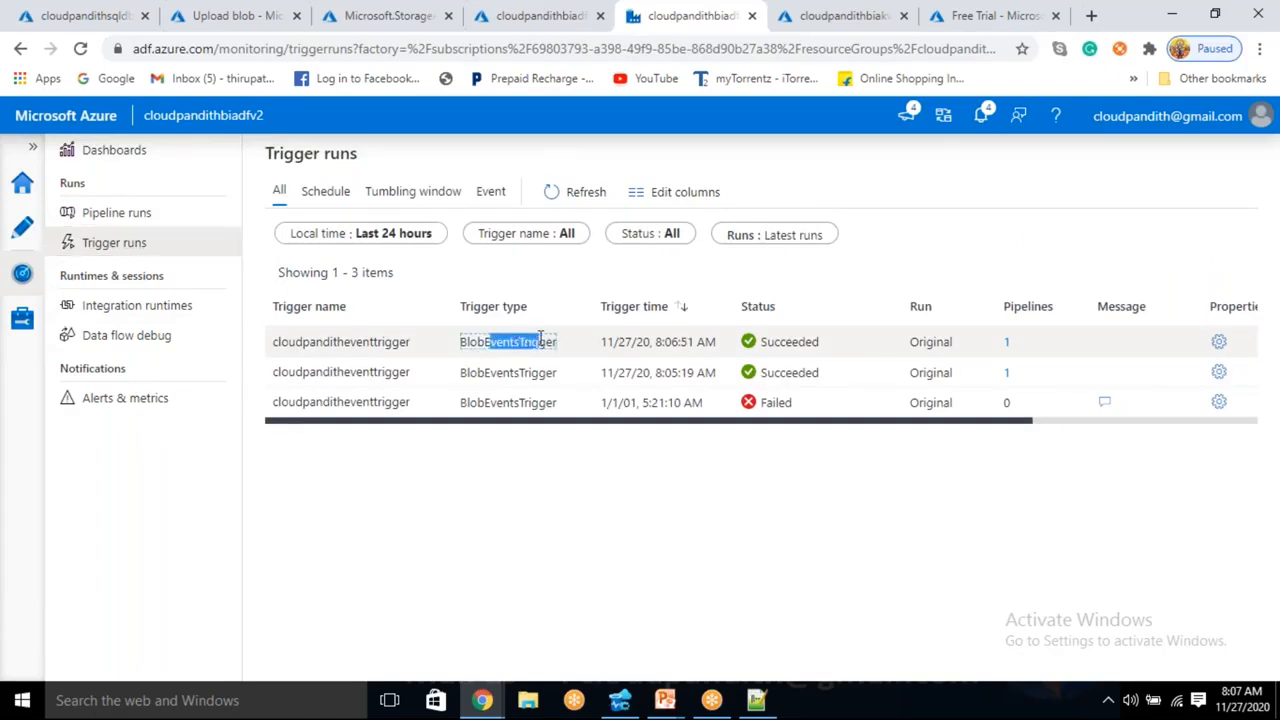
Switch to Azure Data Studio, refresh the database's Tables folder and list its tables
click(622, 700)
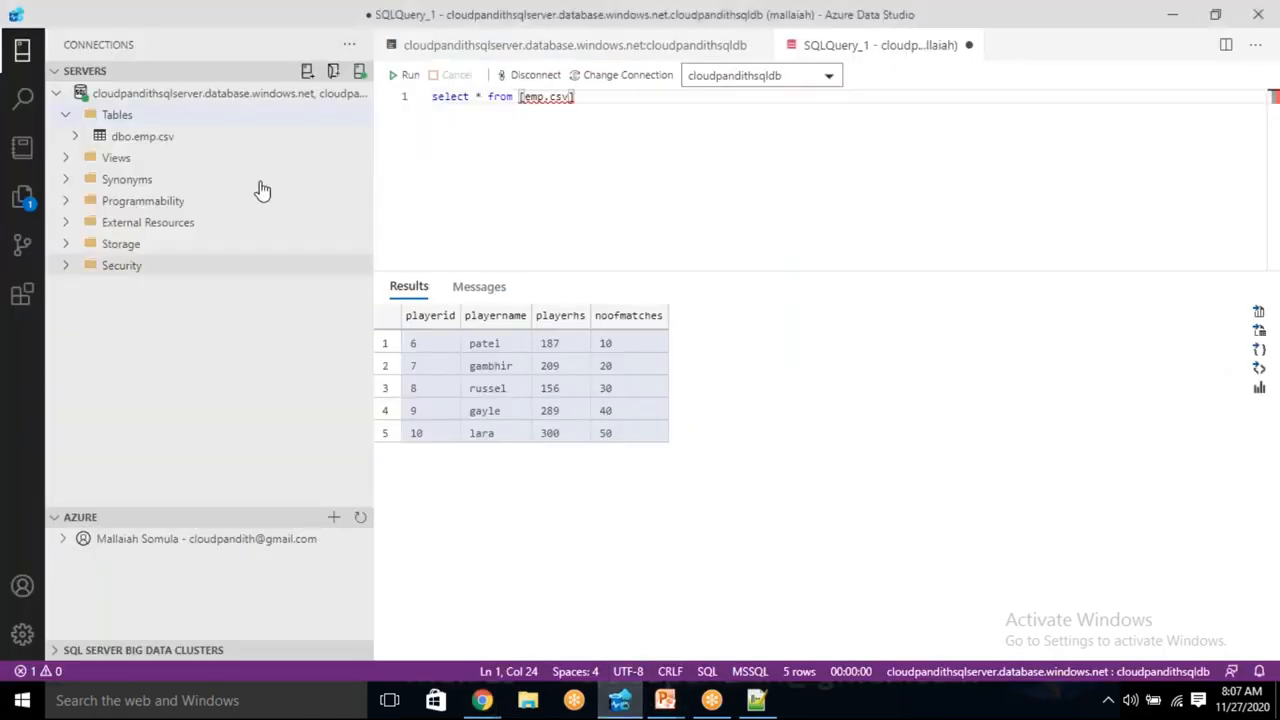
click(118, 115)
right_click(120, 117)
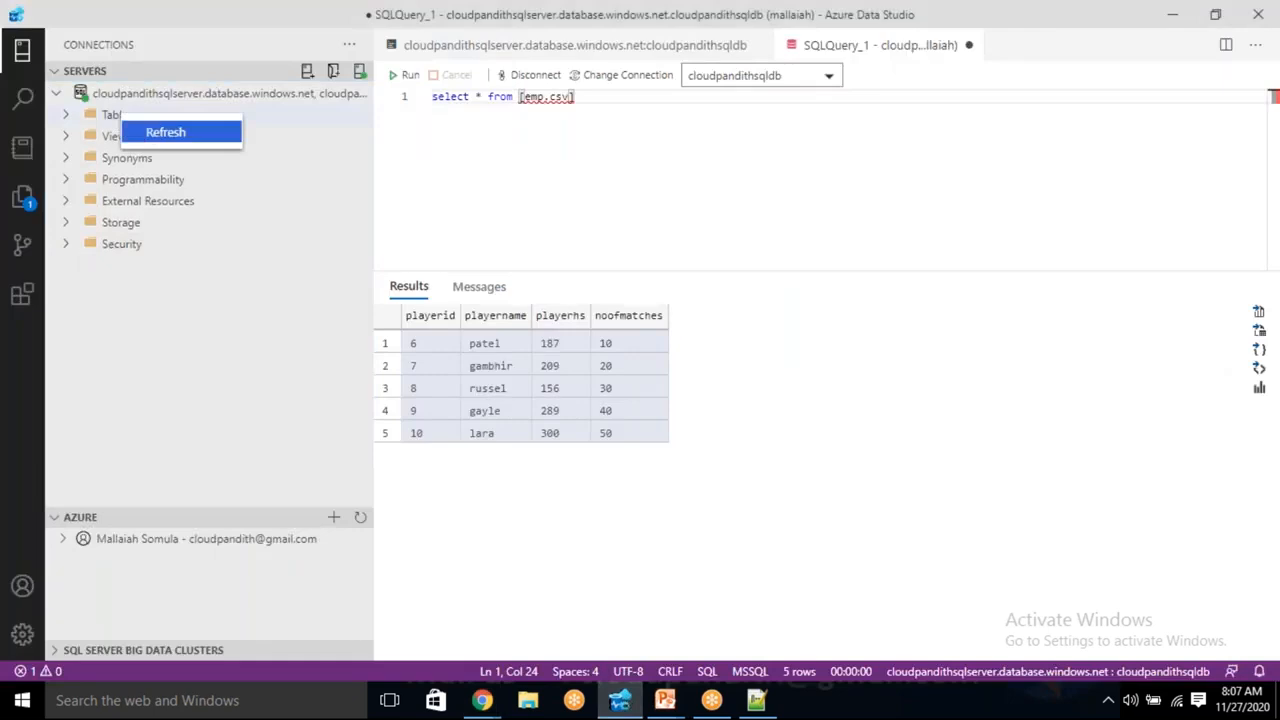
click(157, 132)
click(66, 117)
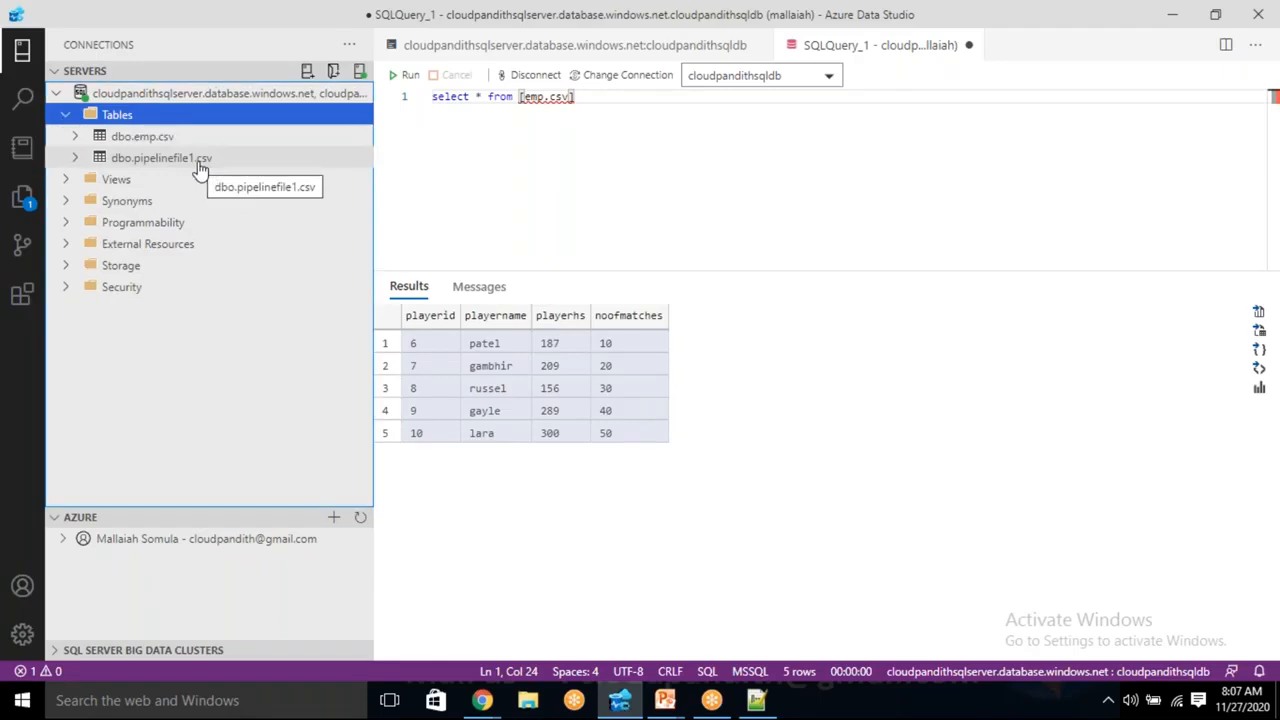
Change the query to "select * from [pipelinefile1.csv]" and run it against cloudpandithsqldb
click(544, 97)
key(BackSpace)
key(BackSpace)
key(BackSpace)
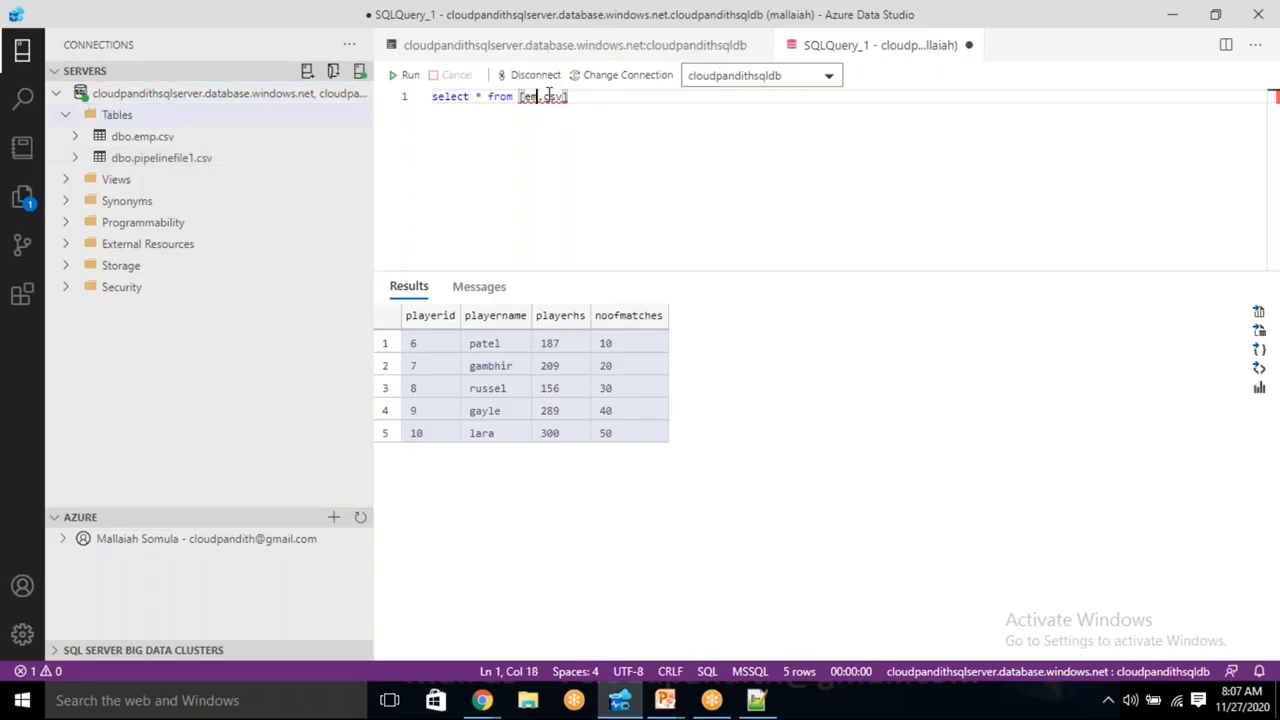
text(pipeline1)
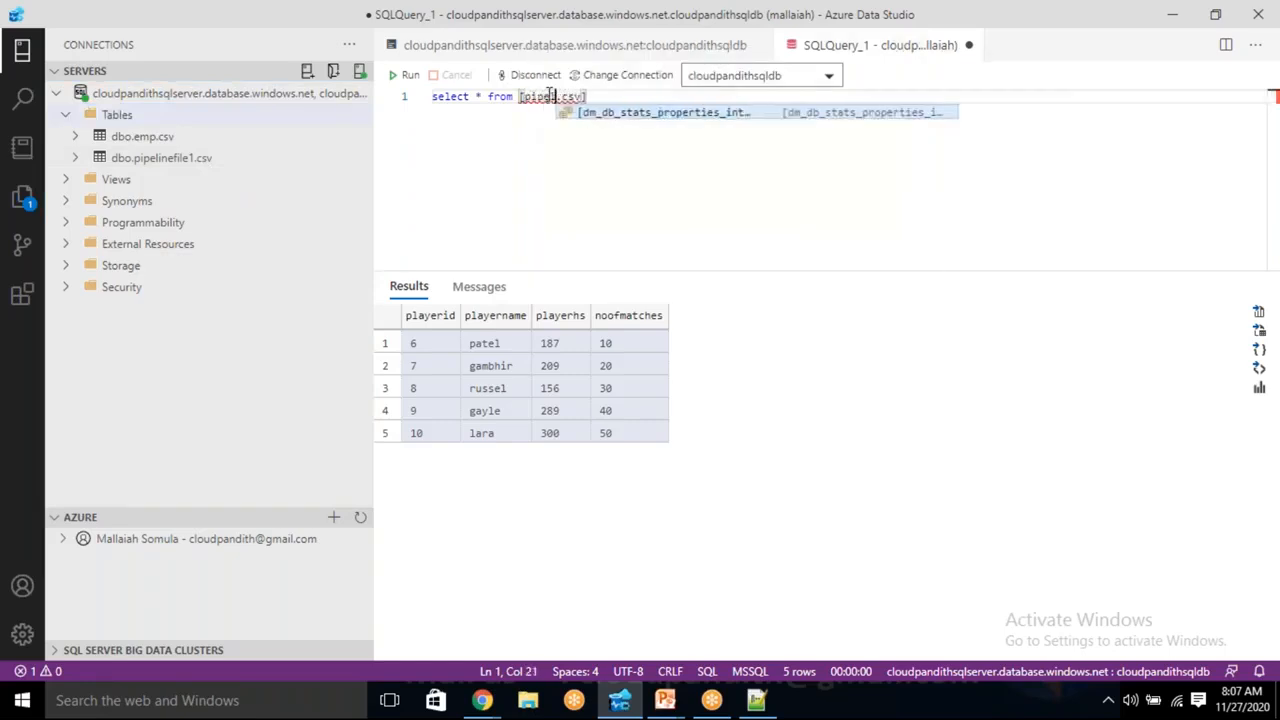
text(ile1)
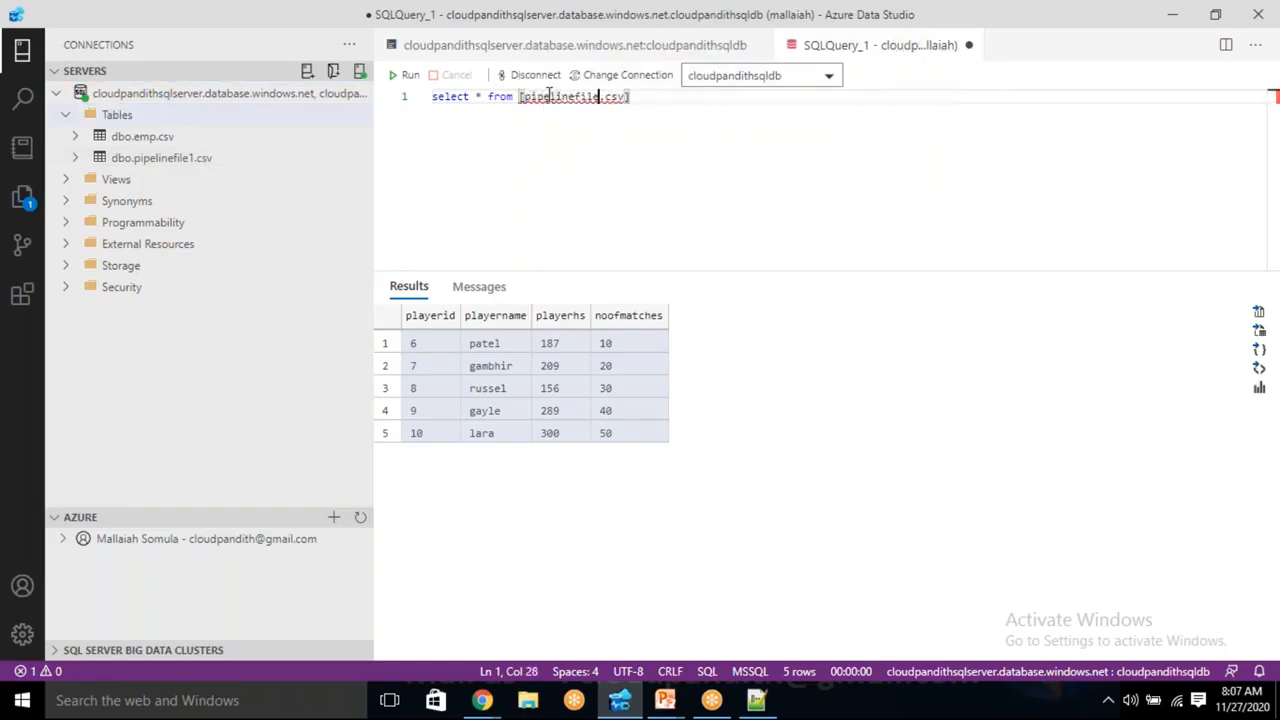
click(404, 76)
click(571, 190)
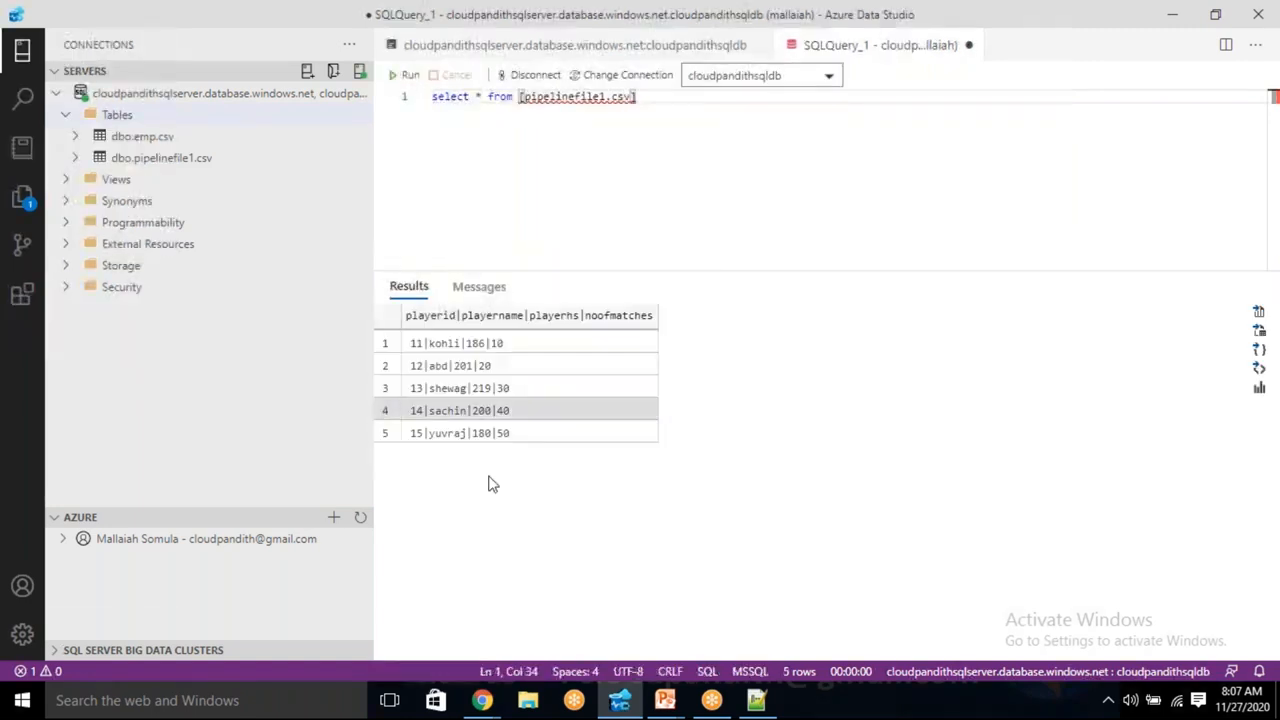
Examine the returned pipelinefile1.csv rows and how their pipe-separated values are stored
click(456, 349)
click(458, 390)
click(458, 413)
click(462, 410)
click(460, 366)
click(460, 344)
click(461, 366)
click(462, 390)
click(465, 432)
click(462, 410)
click(462, 388)
click(461, 366)
click(460, 343)
click(462, 388)
click(462, 410)
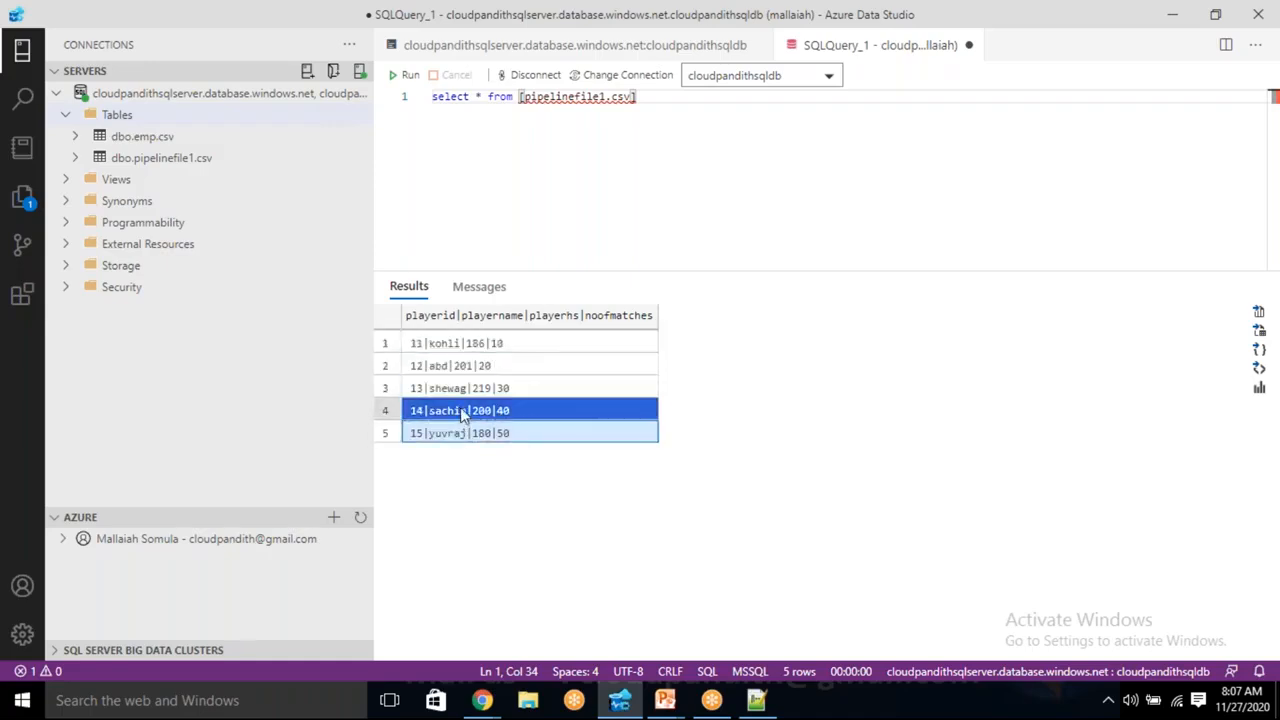
click(461, 366)
click(462, 388)
click(462, 410)
click(465, 432)
click(474, 388)
click(476, 366)
click(472, 343)
click(474, 366)
click(476, 388)
click(476, 410)
click(484, 432)
click(476, 388)
click(474, 366)
click(467, 340)
Return to the cloudpandith container in the browser and start another blob upload
click(490, 703)
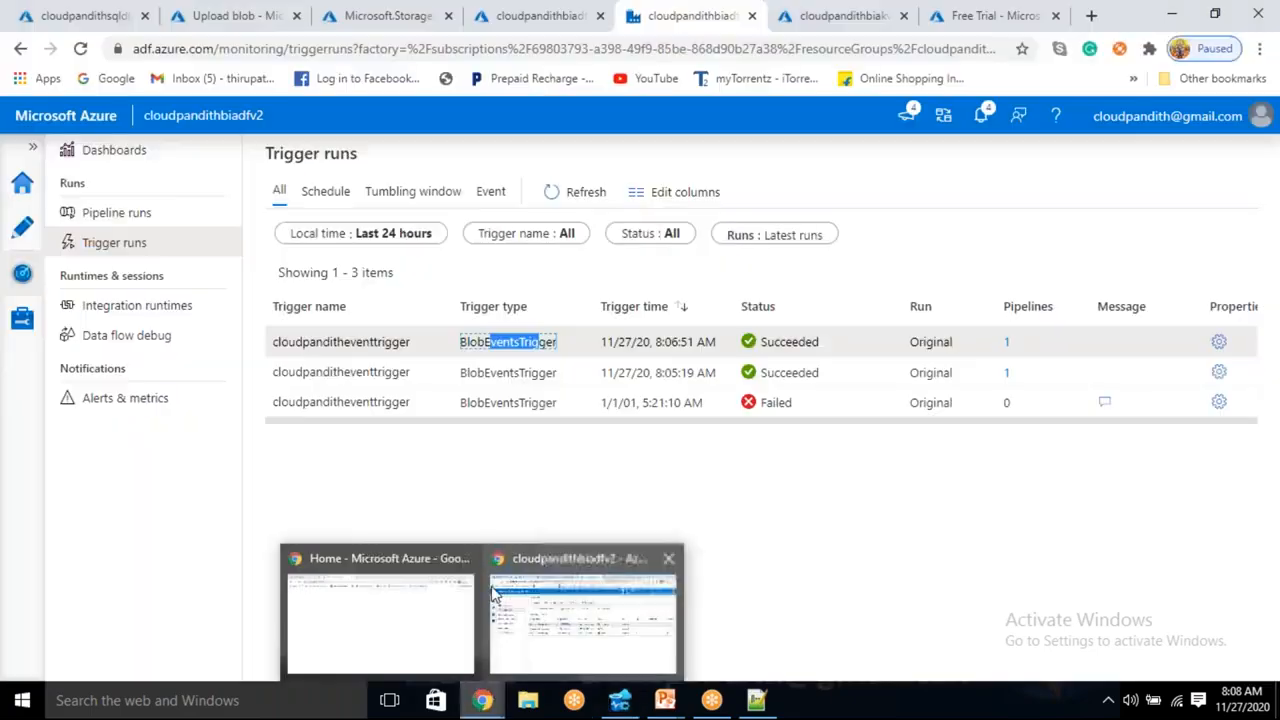
click(230, 12)
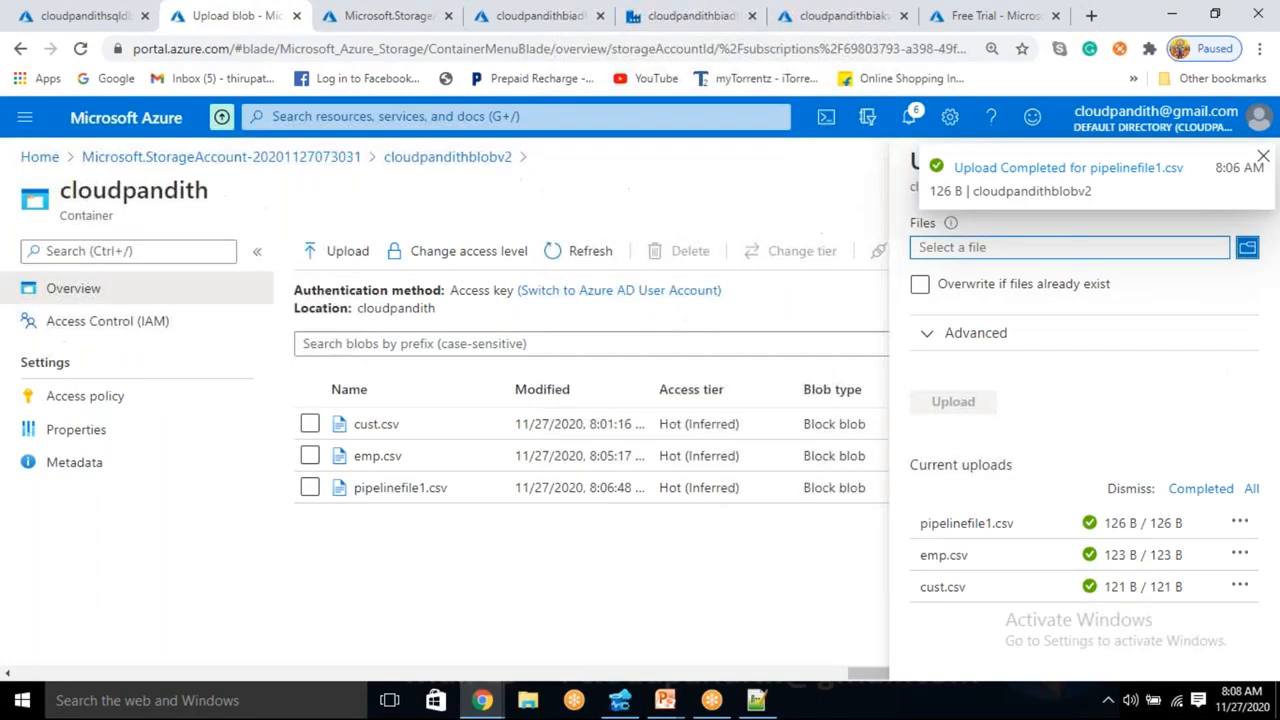
click(568, 576)
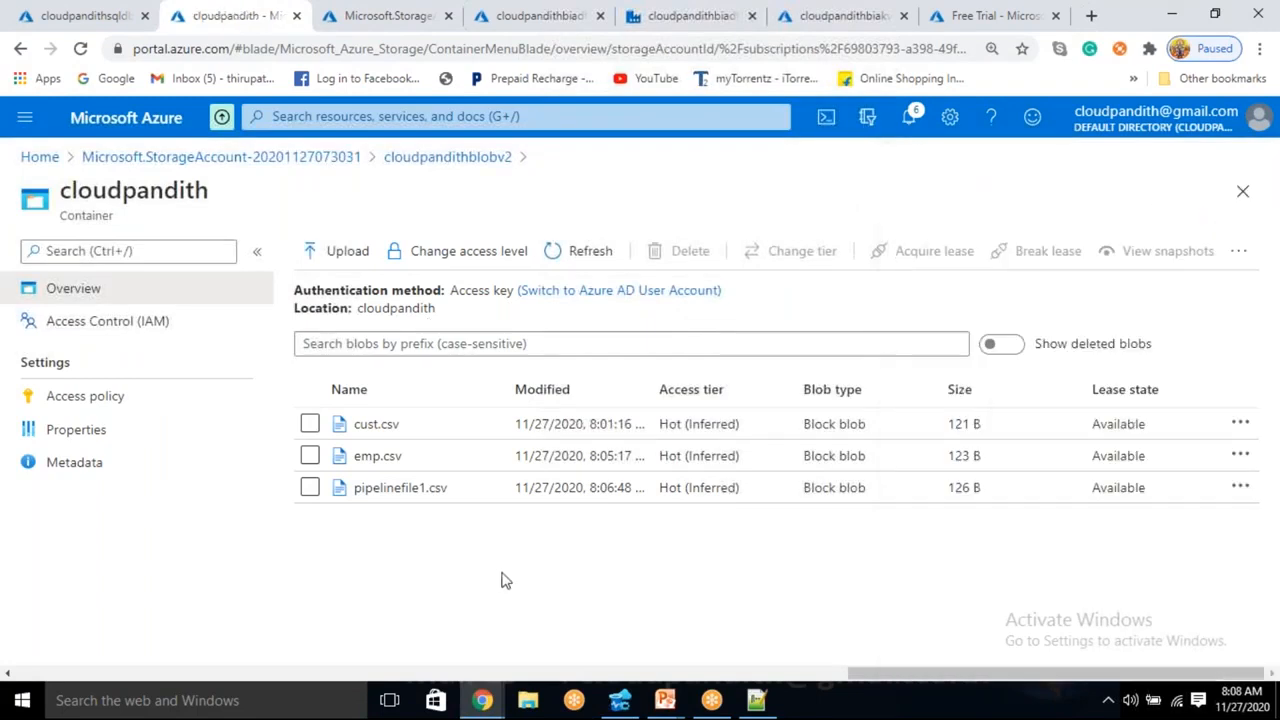
click(348, 256)
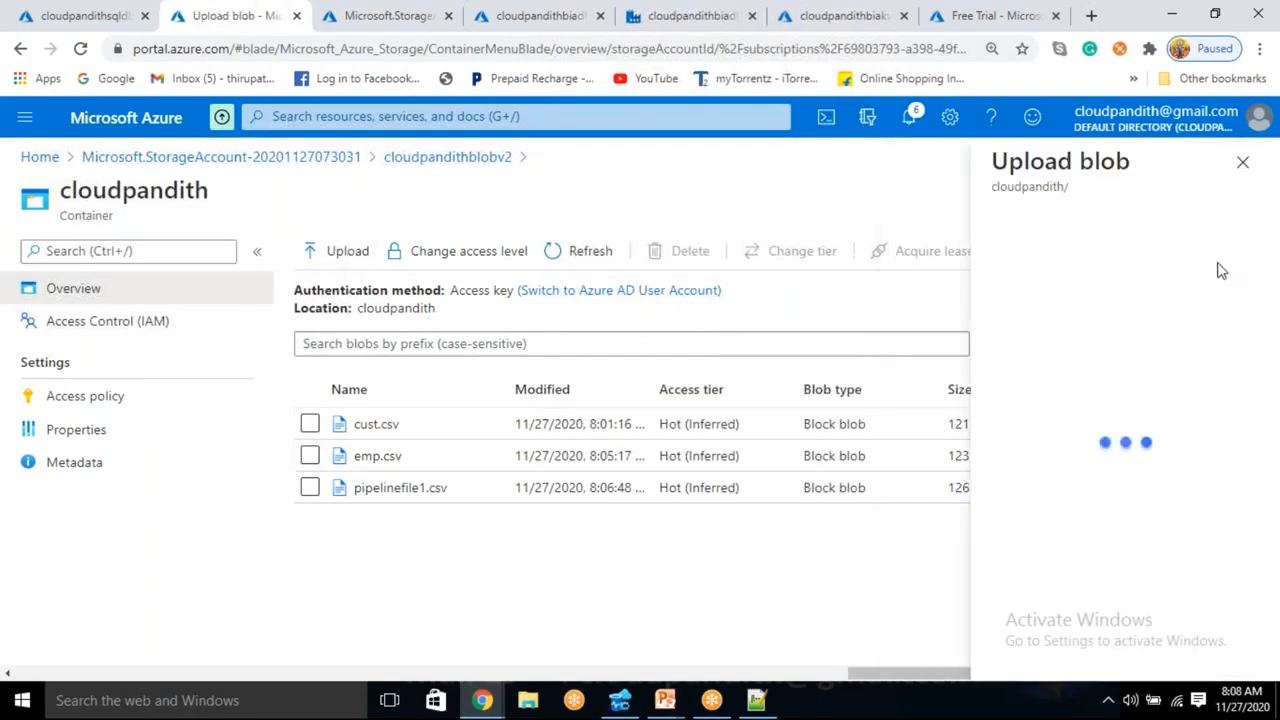
Upload cust.csv from the cloudpandith-datasets set-comma folder to the container, allowing existing files to be overwritten
click(1247, 248)
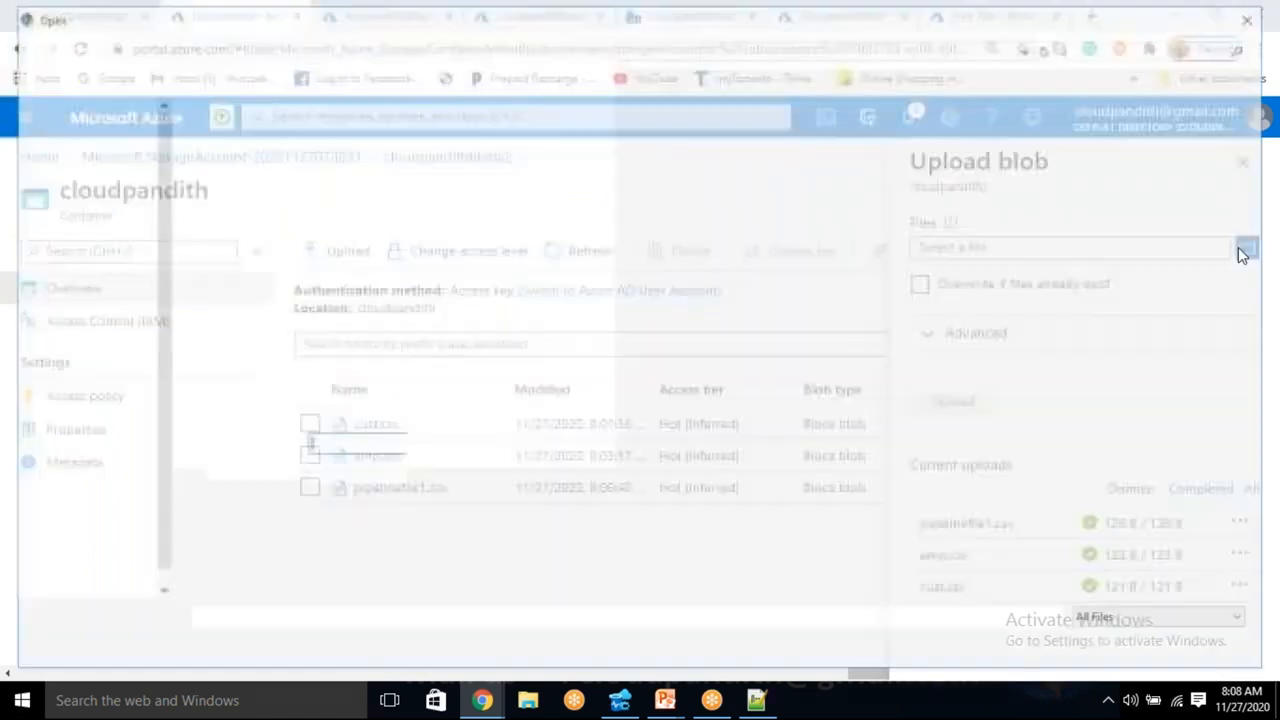
click(322, 48)
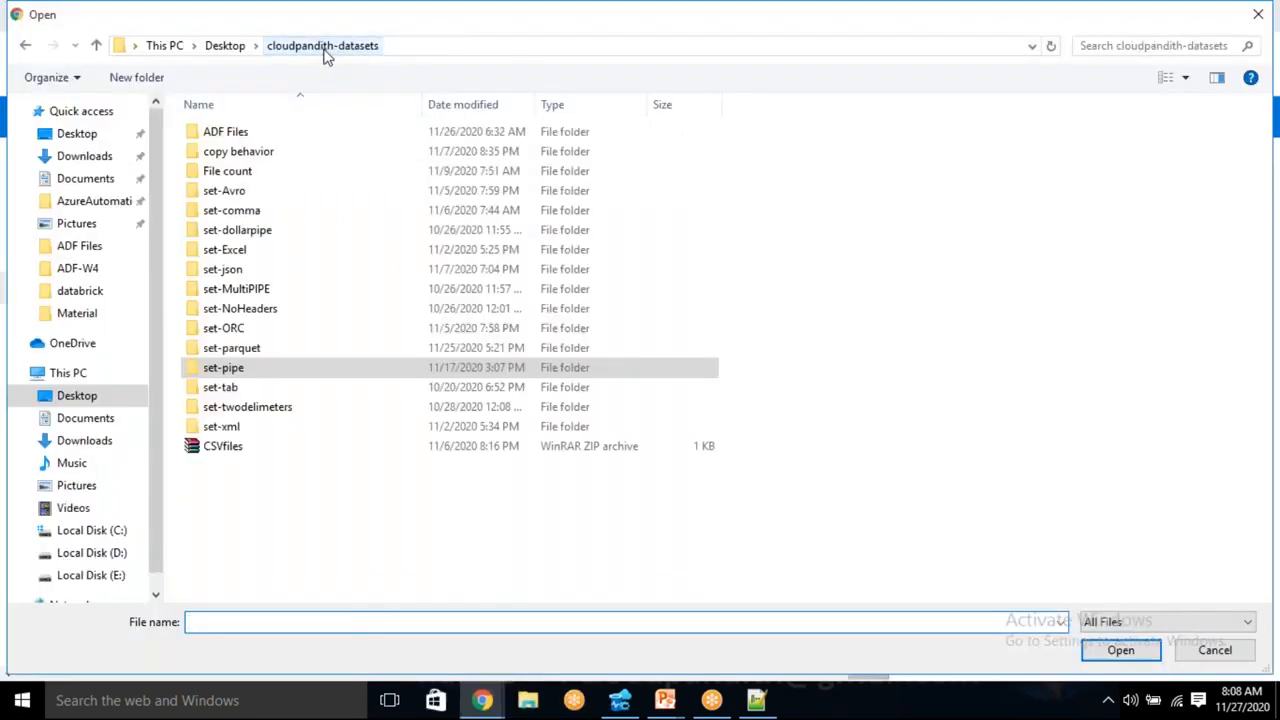
double_click(249, 214)
click(250, 140)
click(1124, 651)
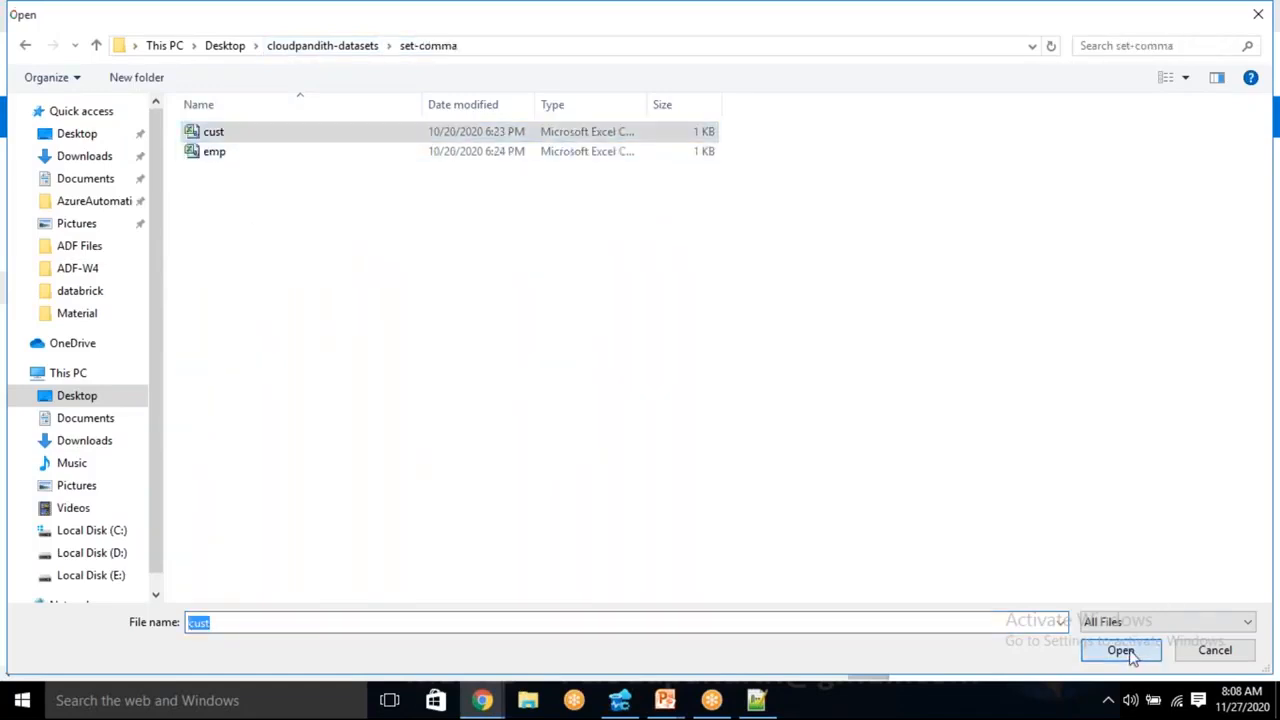
click(920, 287)
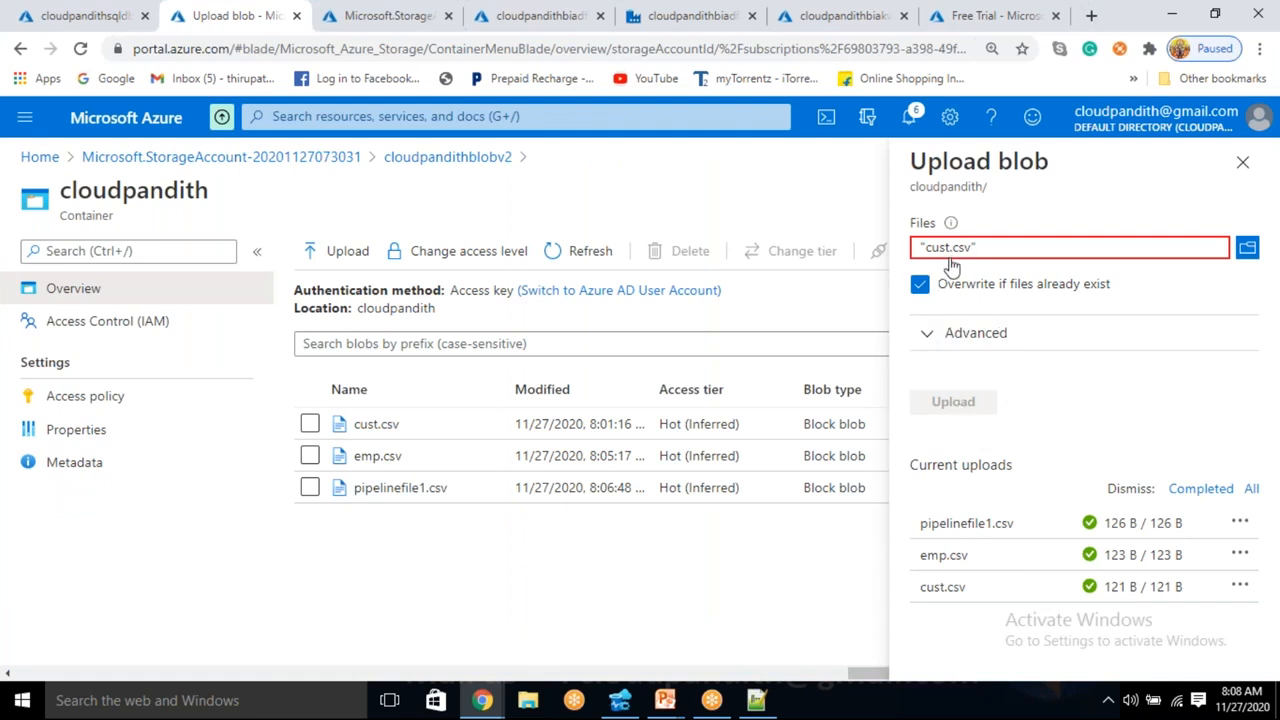
click(919, 287)
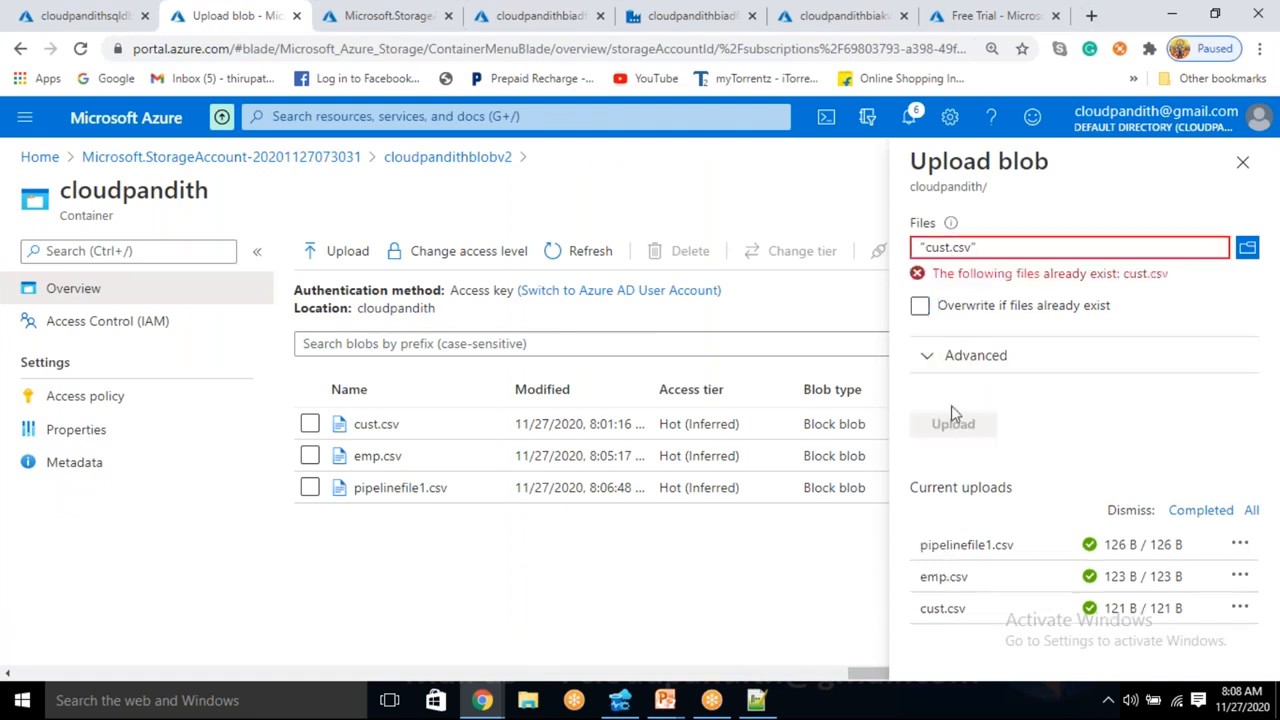
click(920, 306)
click(953, 401)
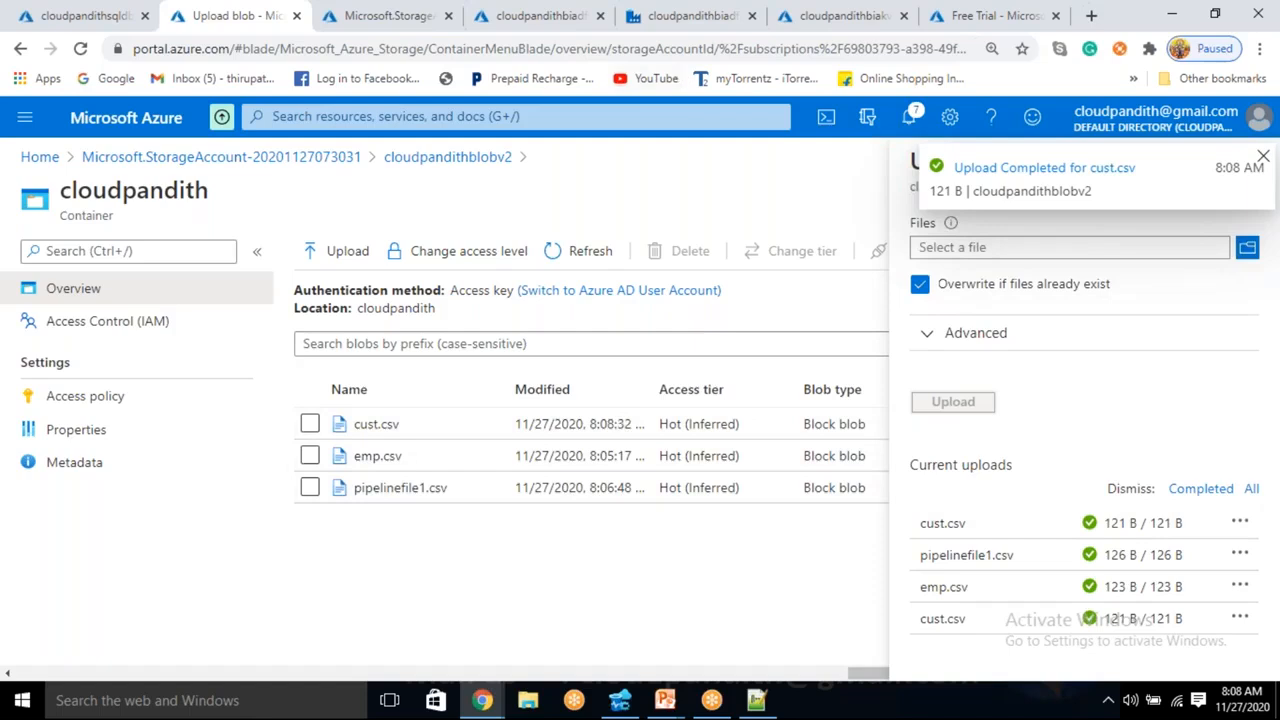
Switch to Data Factory monitoring, refresh the trigger runs and check the newest run's trigger time
click(700, 16)
click(583, 193)
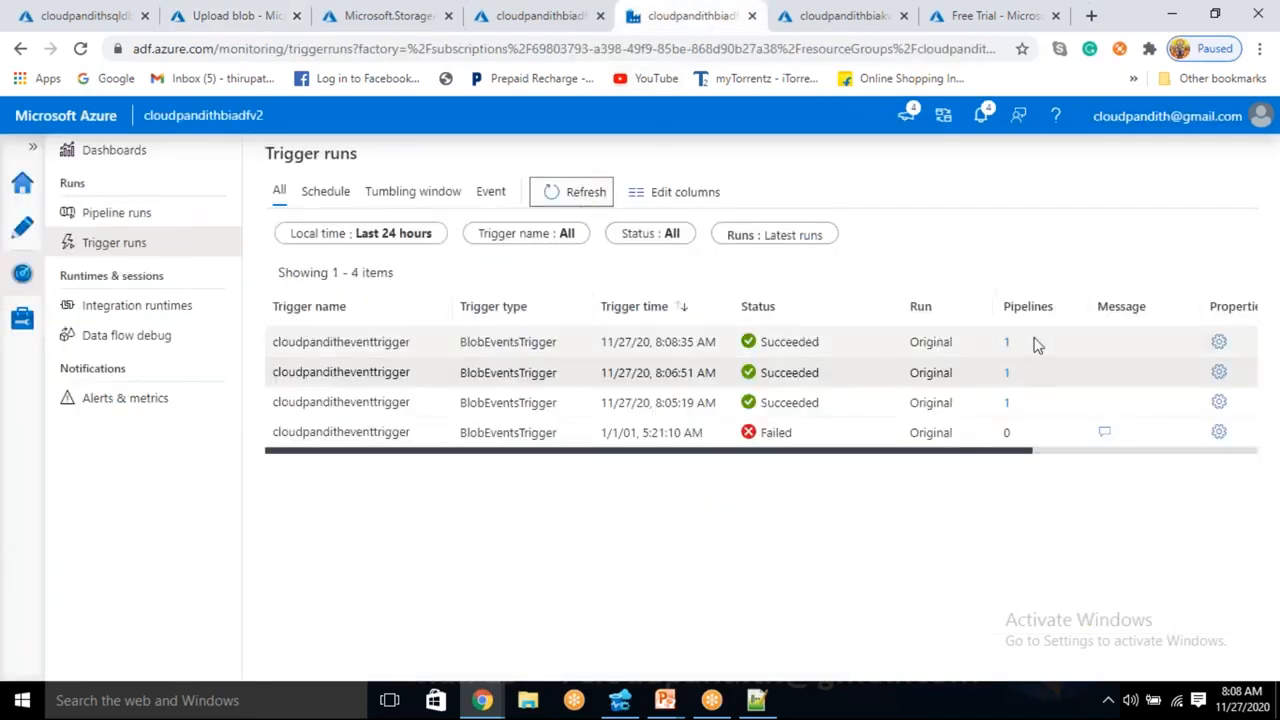
drag(659, 343, 680, 343)
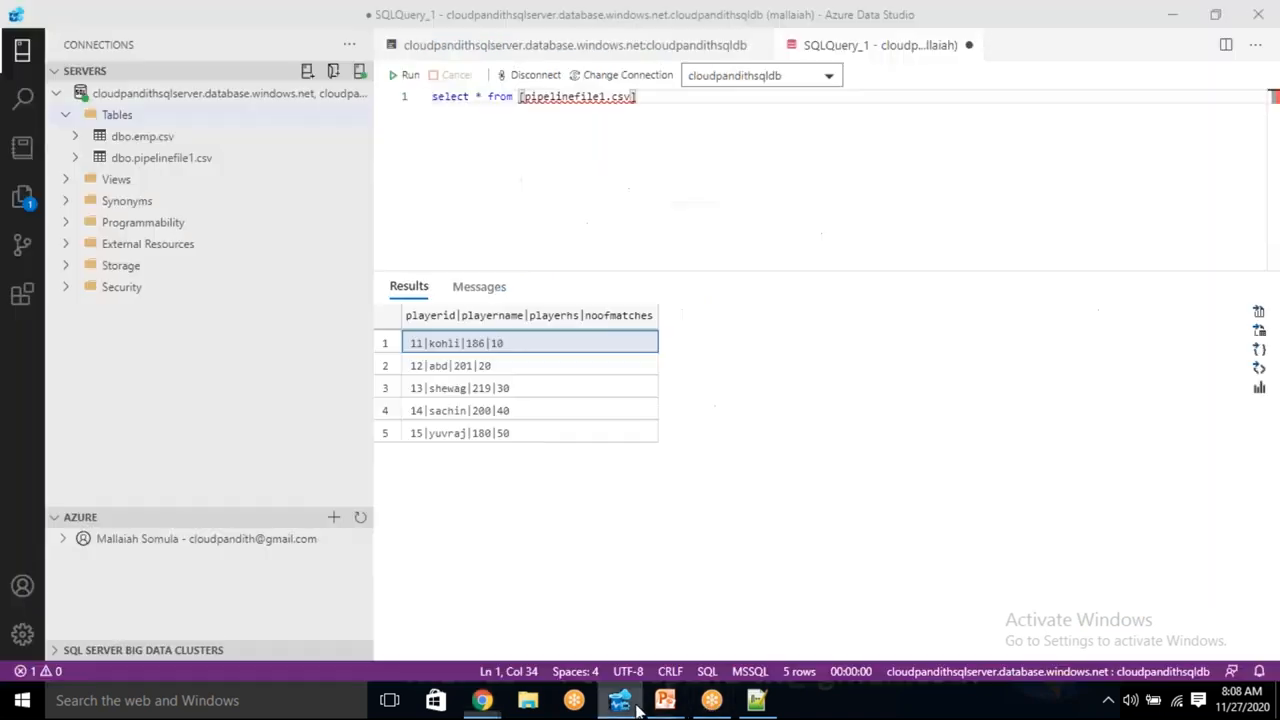
Switch to Azure Data Studio, refresh the Tables folder and expand it to look for the cust.csv table
click(620, 700)
click(118, 114)
right_click(128, 114)
click(150, 128)
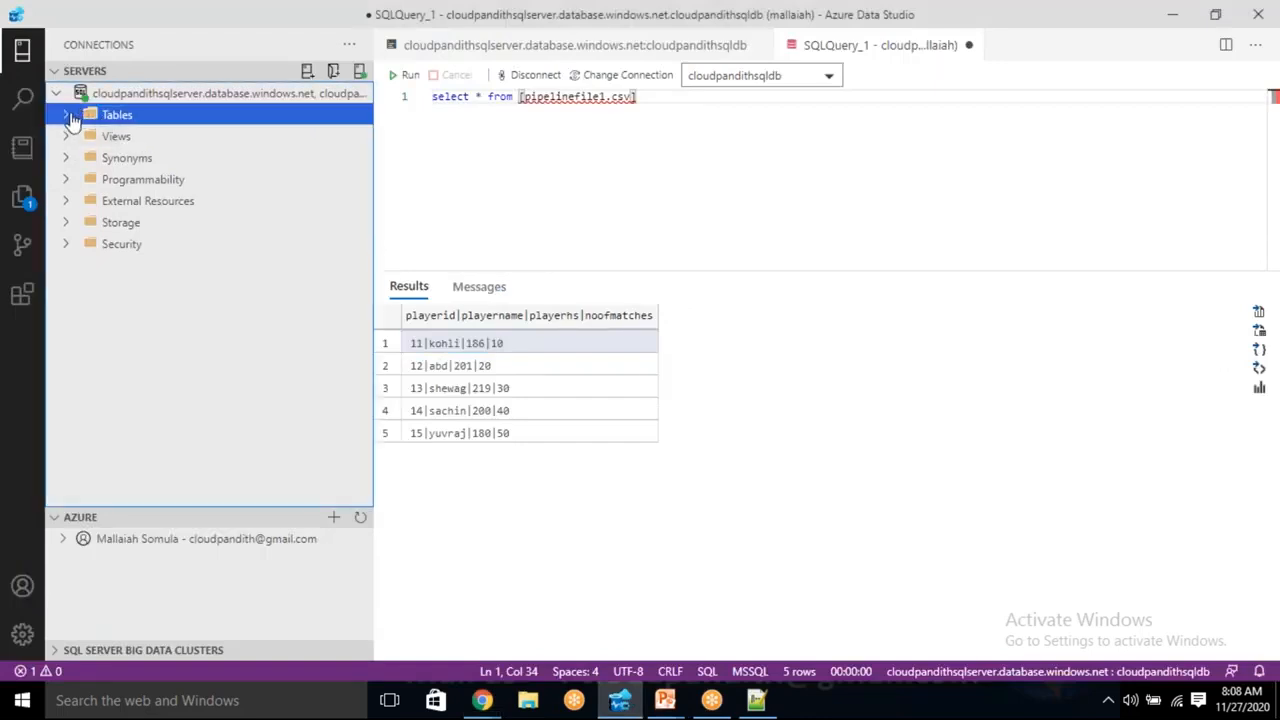
click(69, 115)
right_click(118, 116)
click(145, 135)
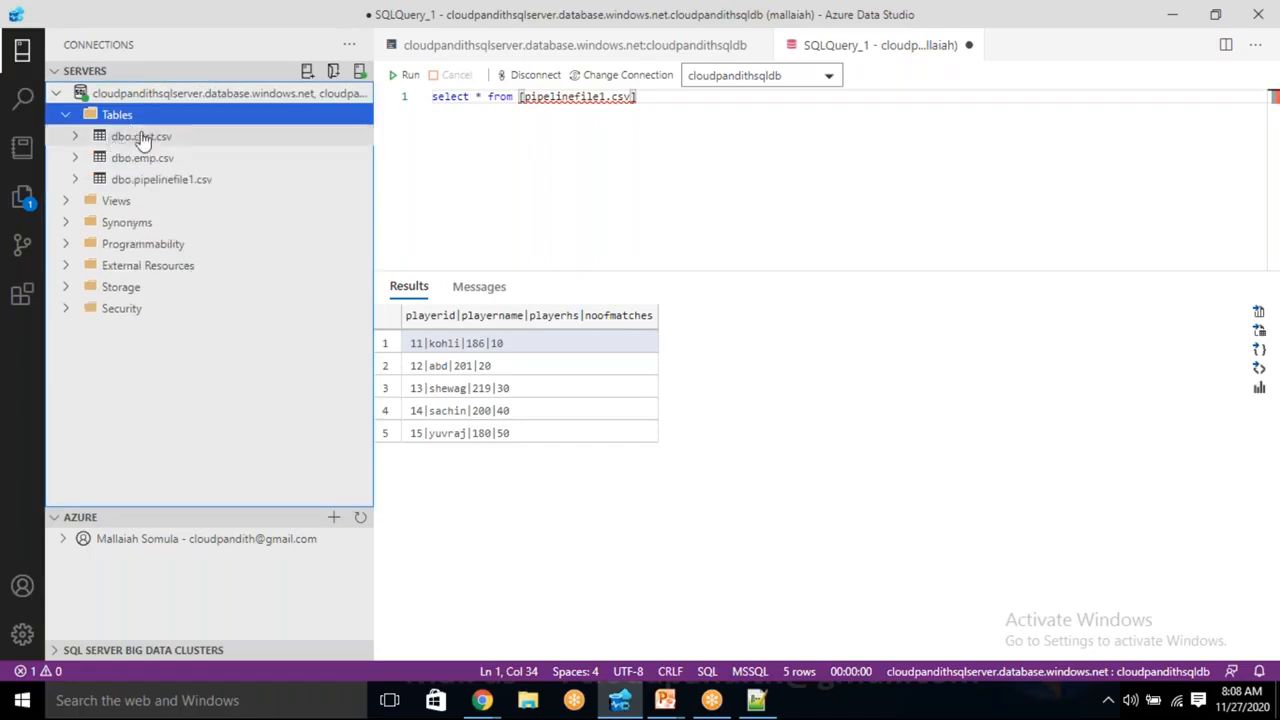
Change the query to "select * from [cust.csv]" and run it against cloudpandithsqldb
double_click(578, 96)
key(BackSpace)
text(cust)
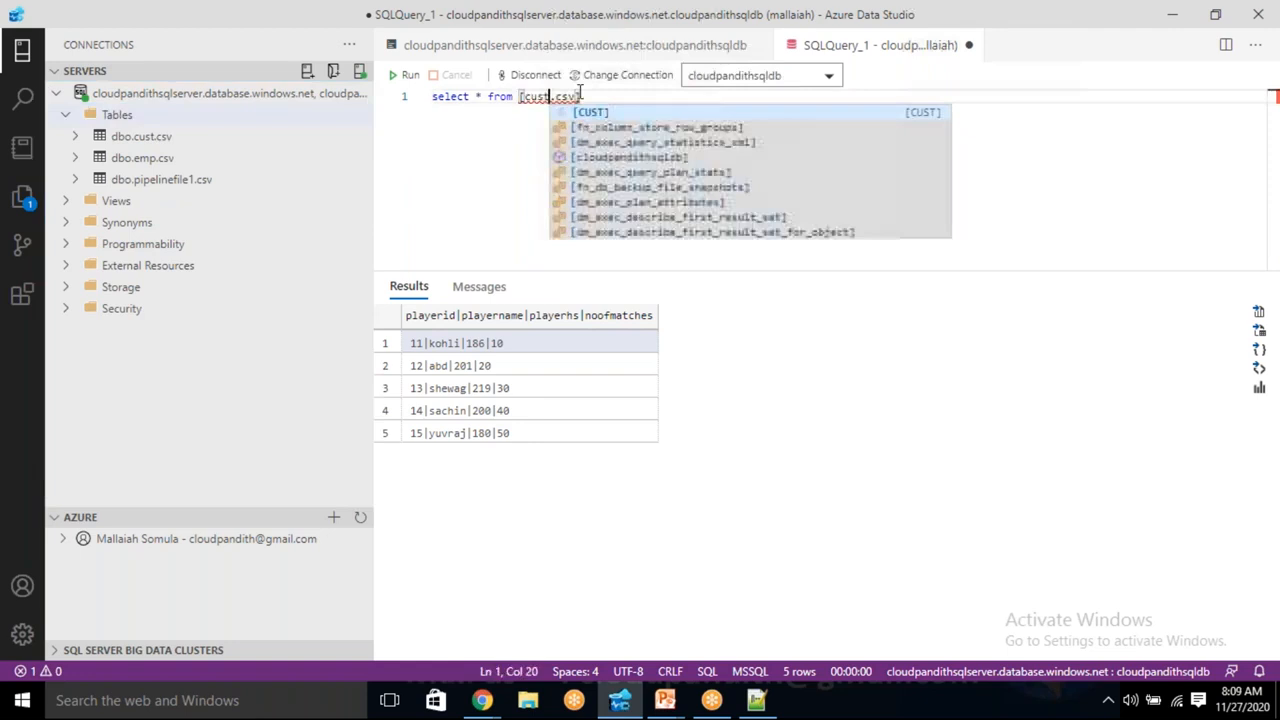
click(410, 75)
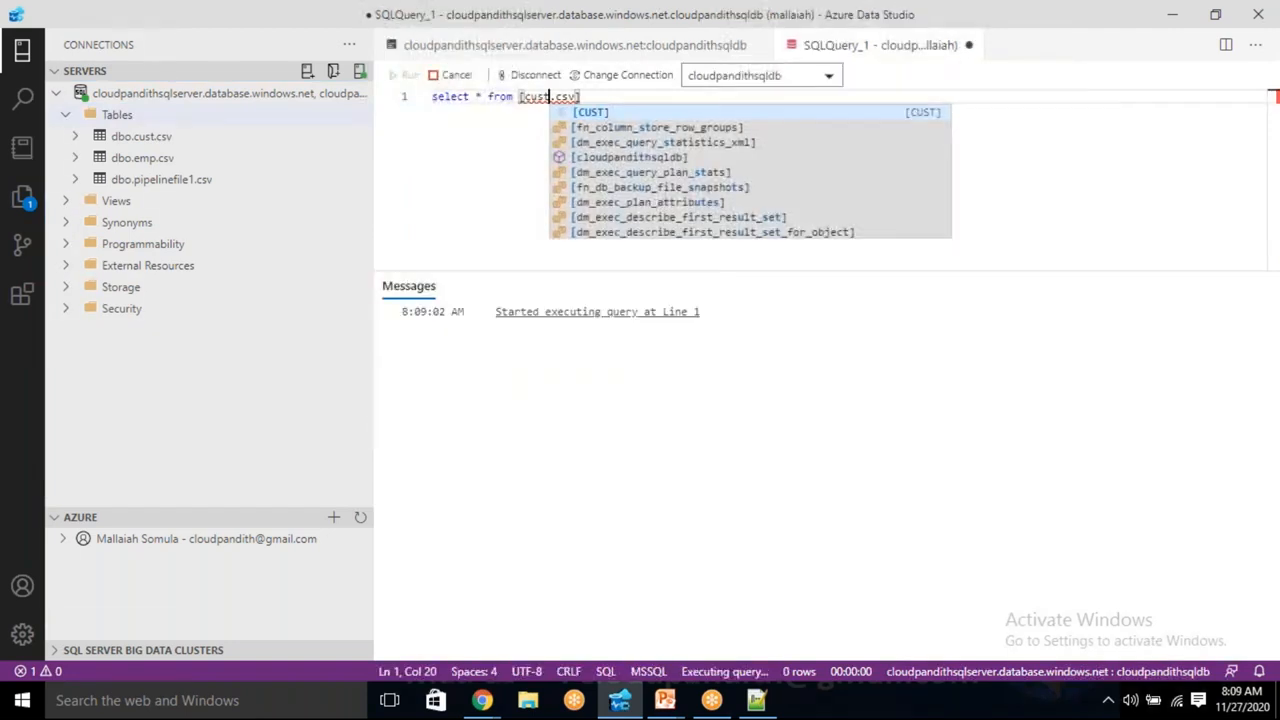
click(519, 164)
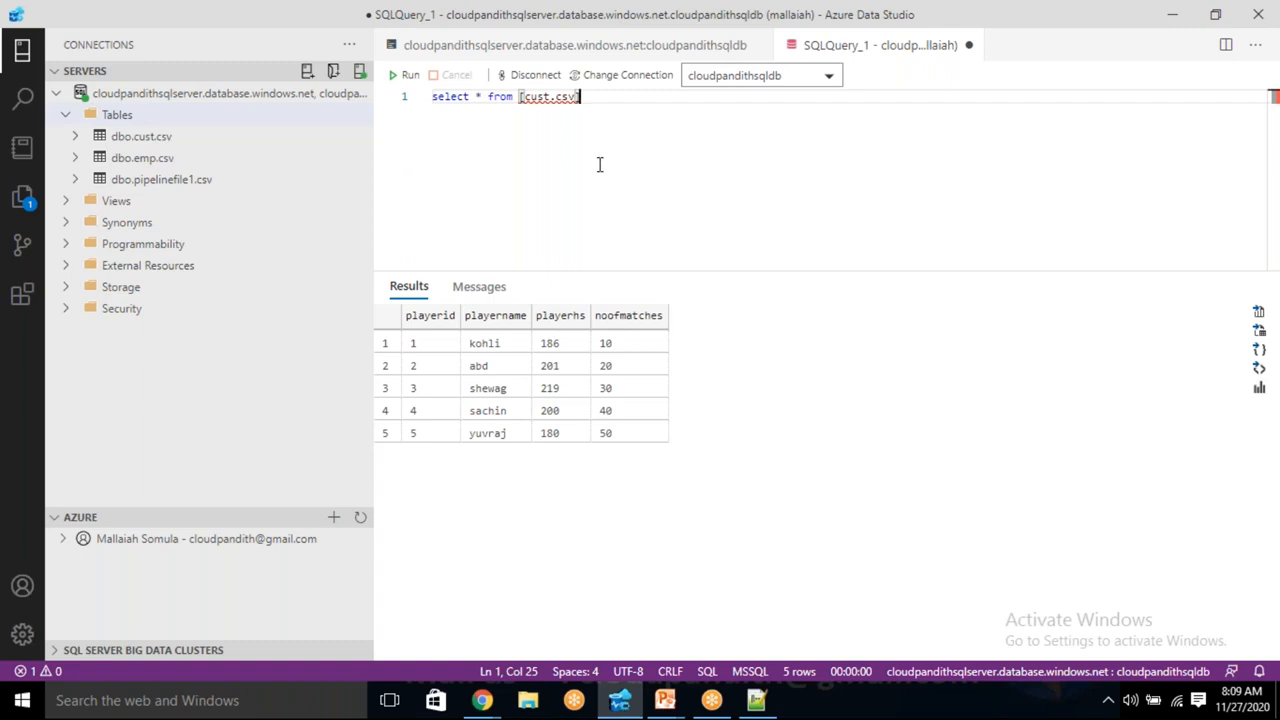
Return to the cloudpandith container in the browser and close the blob upload pane
key(alt+Tab)
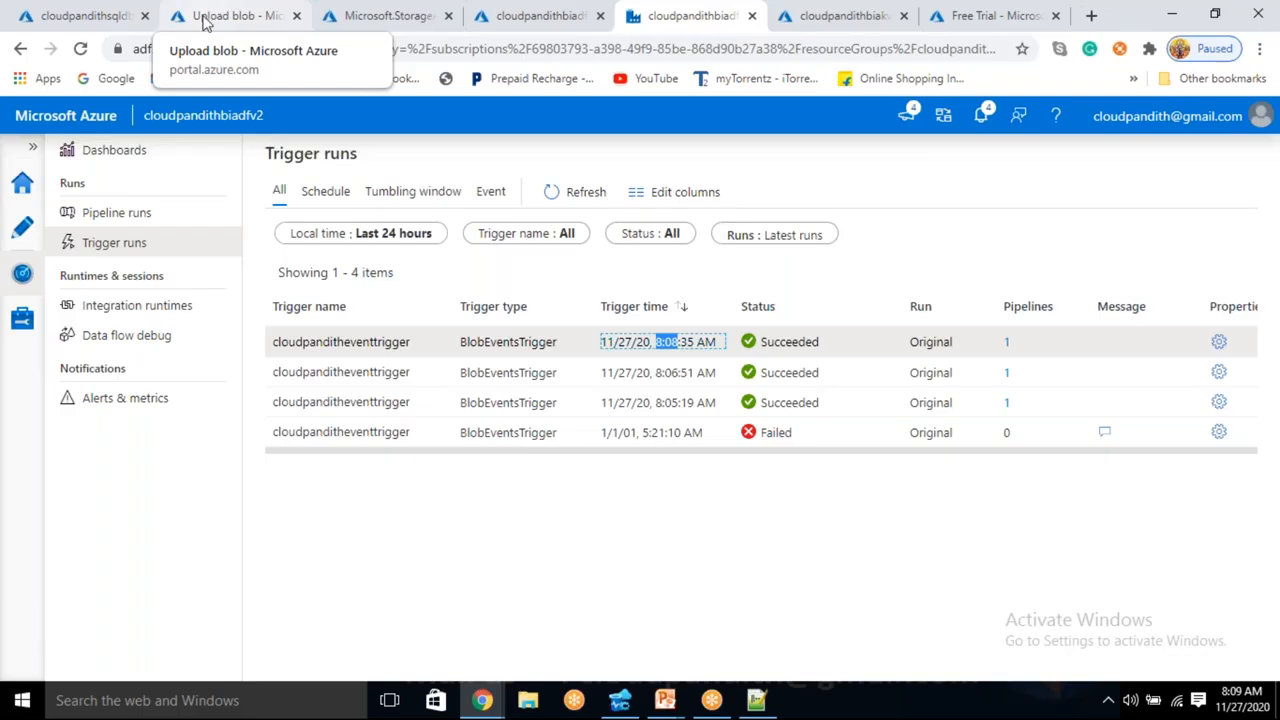
click(205, 22)
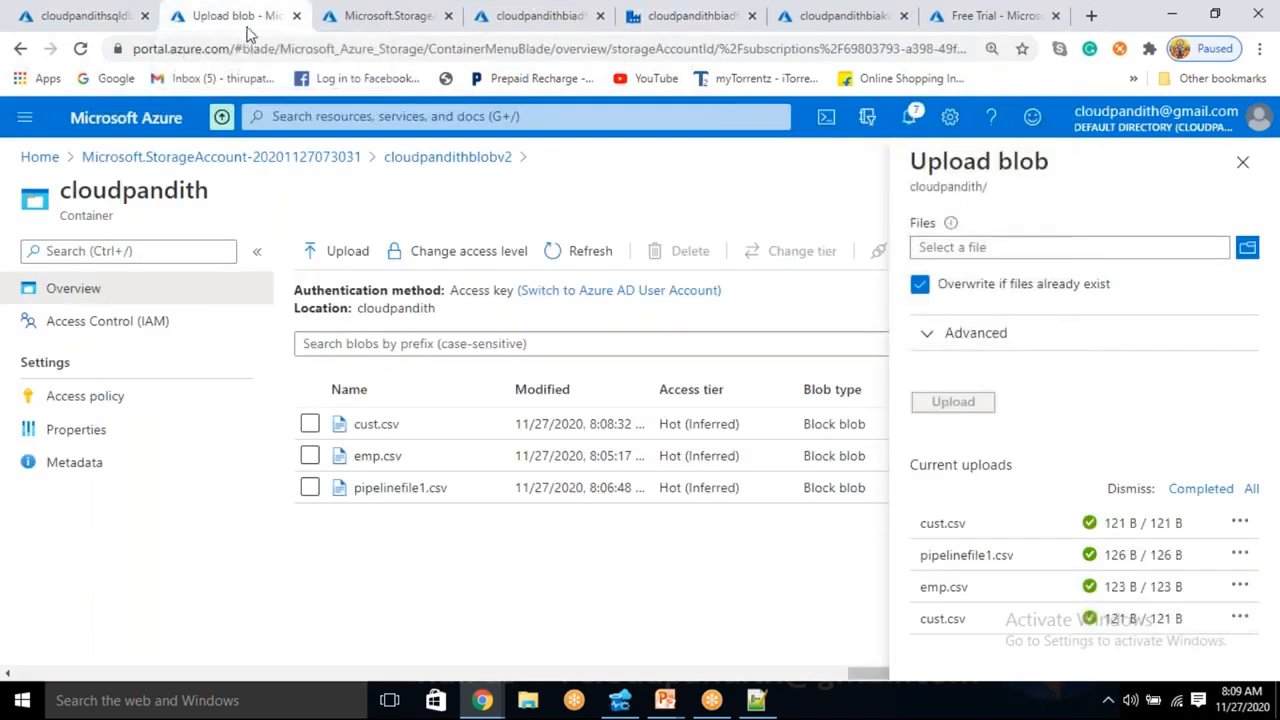
click(1243, 166)
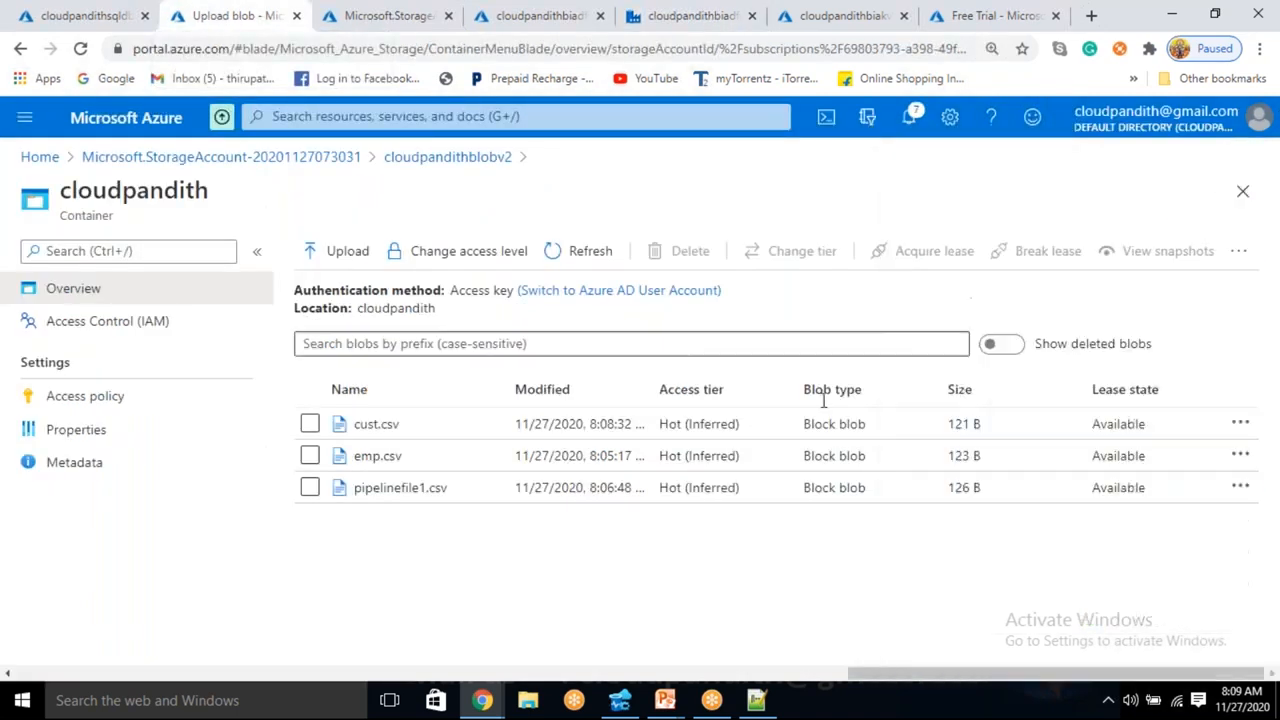
Go back to Data Factory authoring and create a new pipeline
click(666, 18)
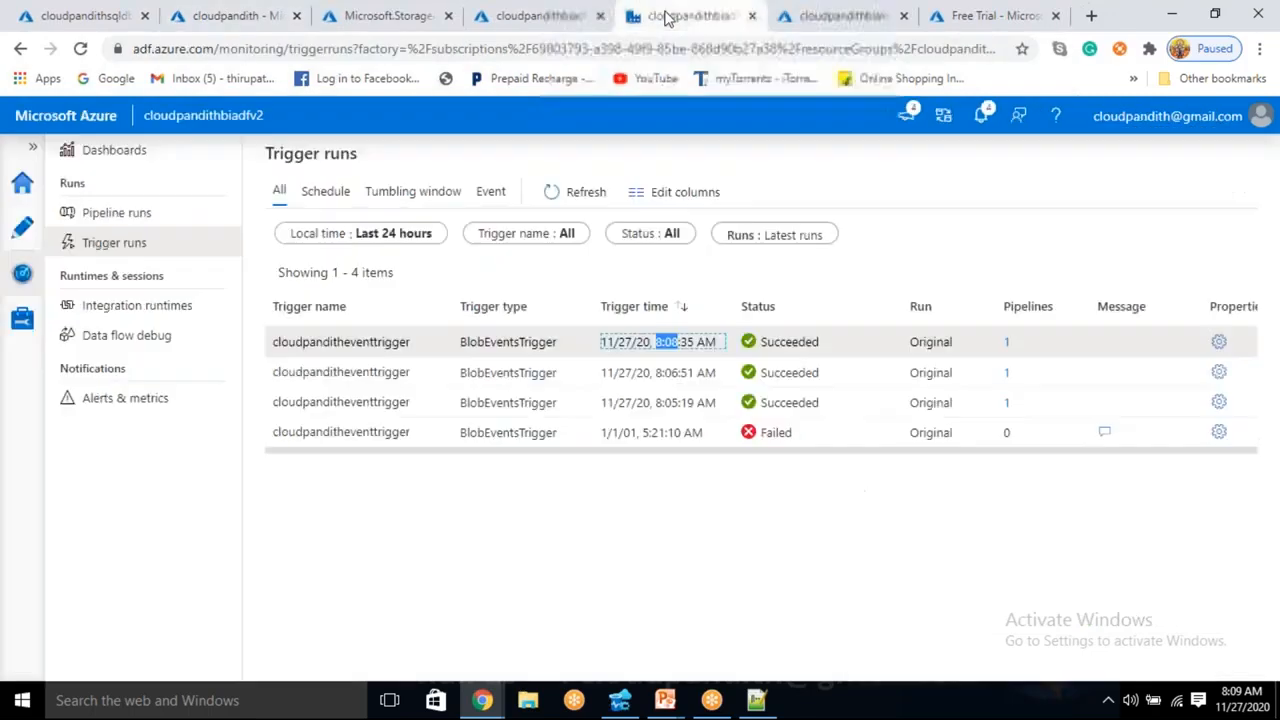
click(17, 240)
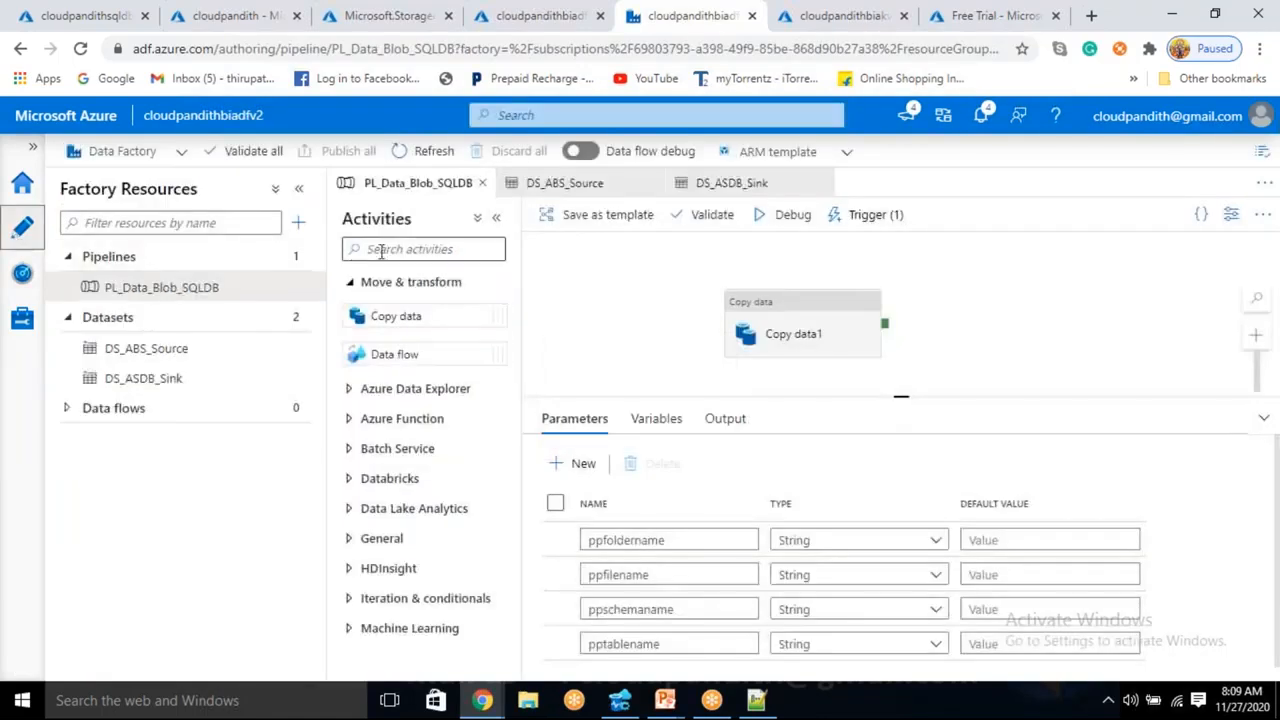
click(299, 224)
click(326, 253)
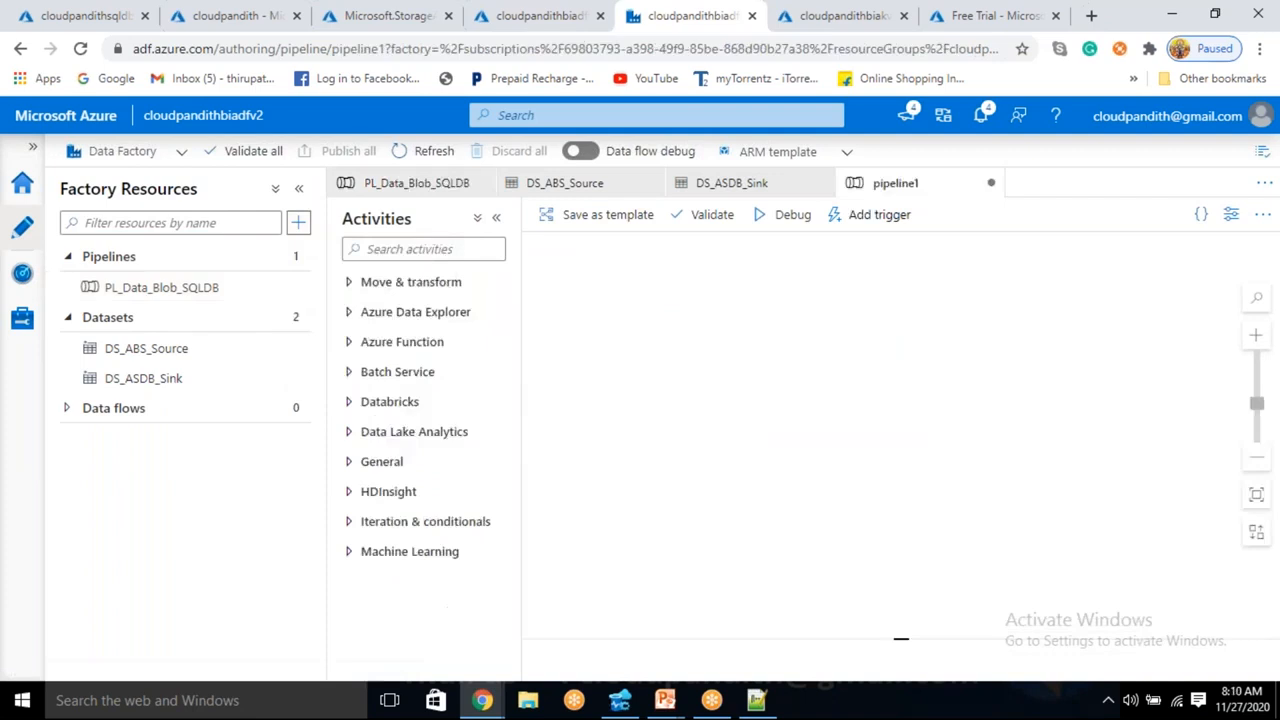
Look through the activities available in the General category
click(378, 470)
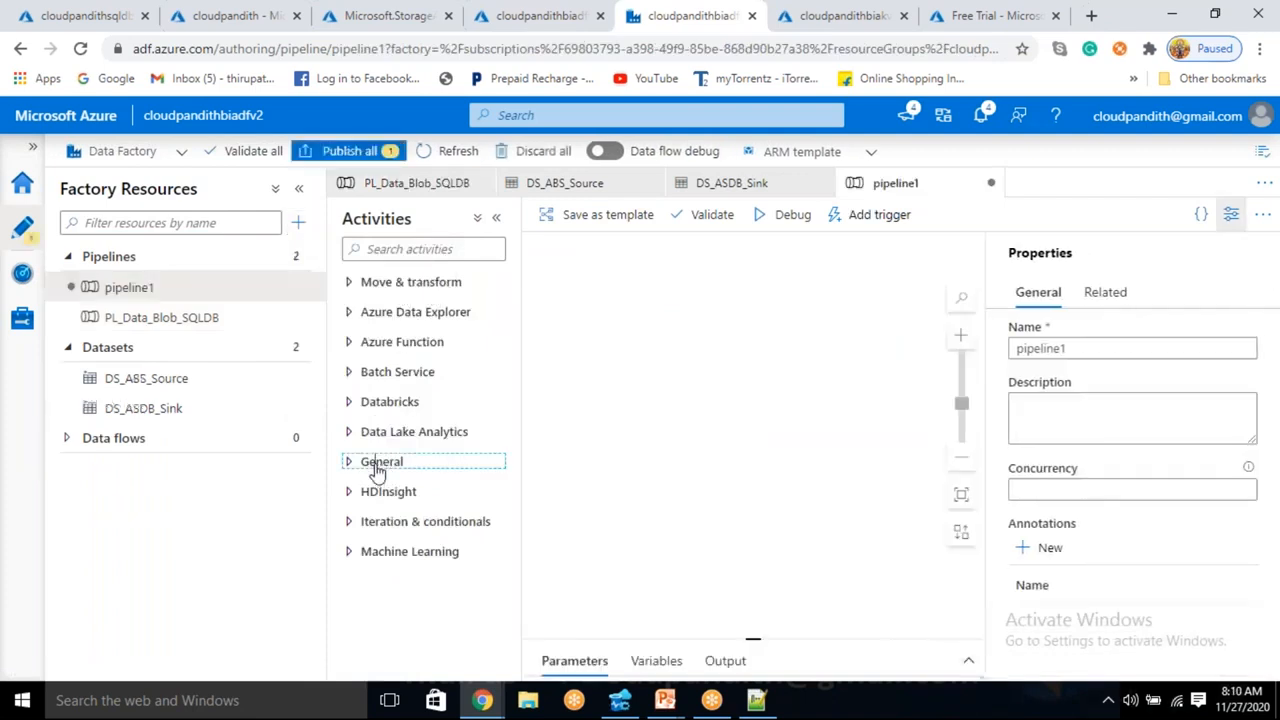
click(378, 465)
scroll(376, 470, down, 4)
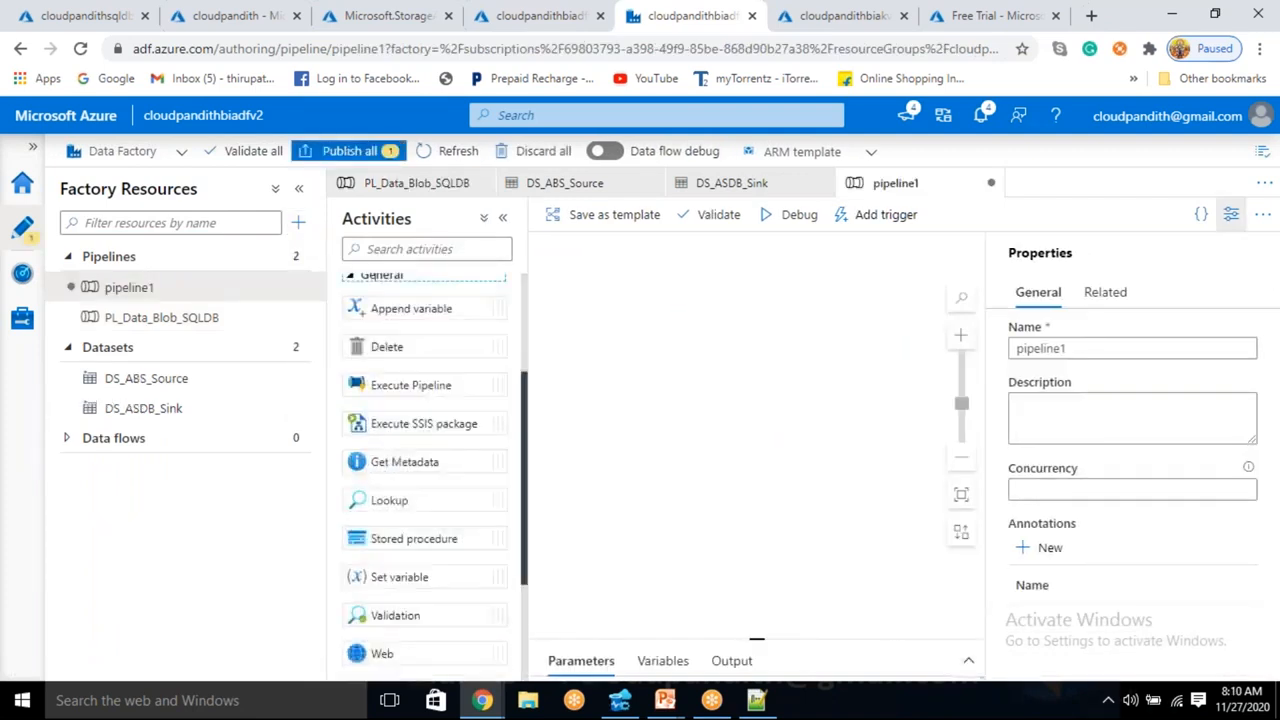
scroll(362, 441, up, 5)
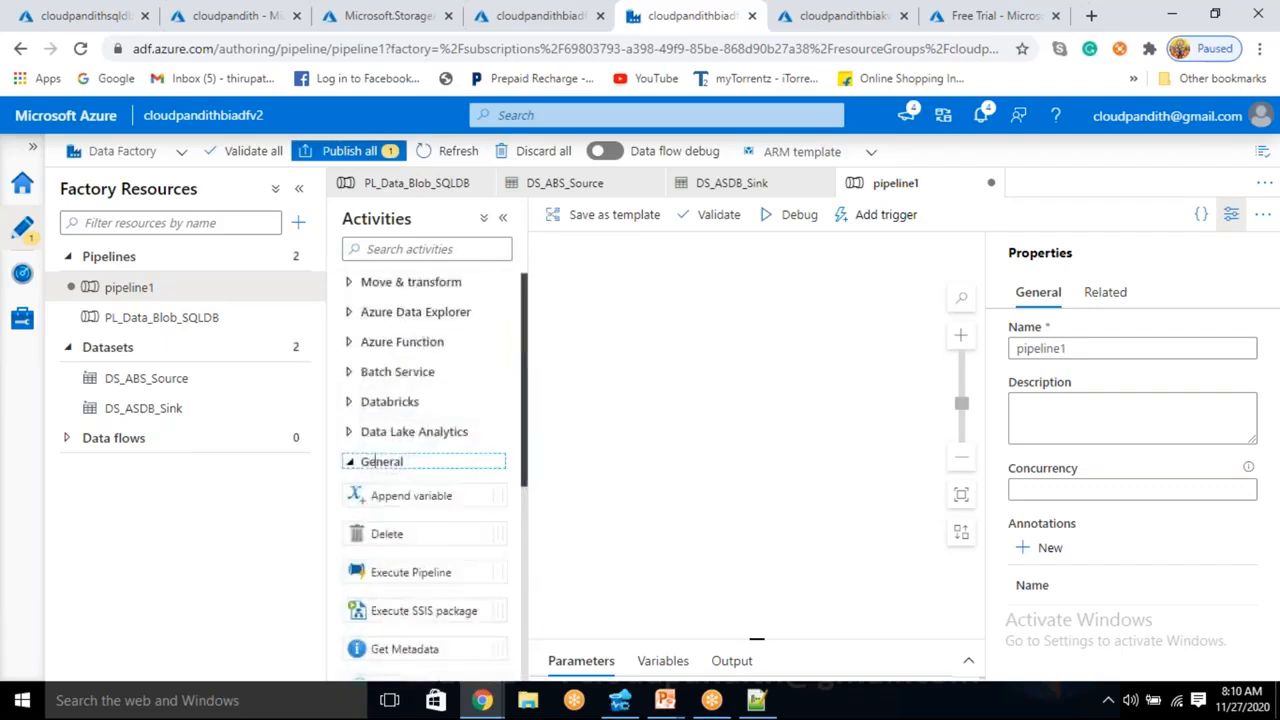
click(362, 468)
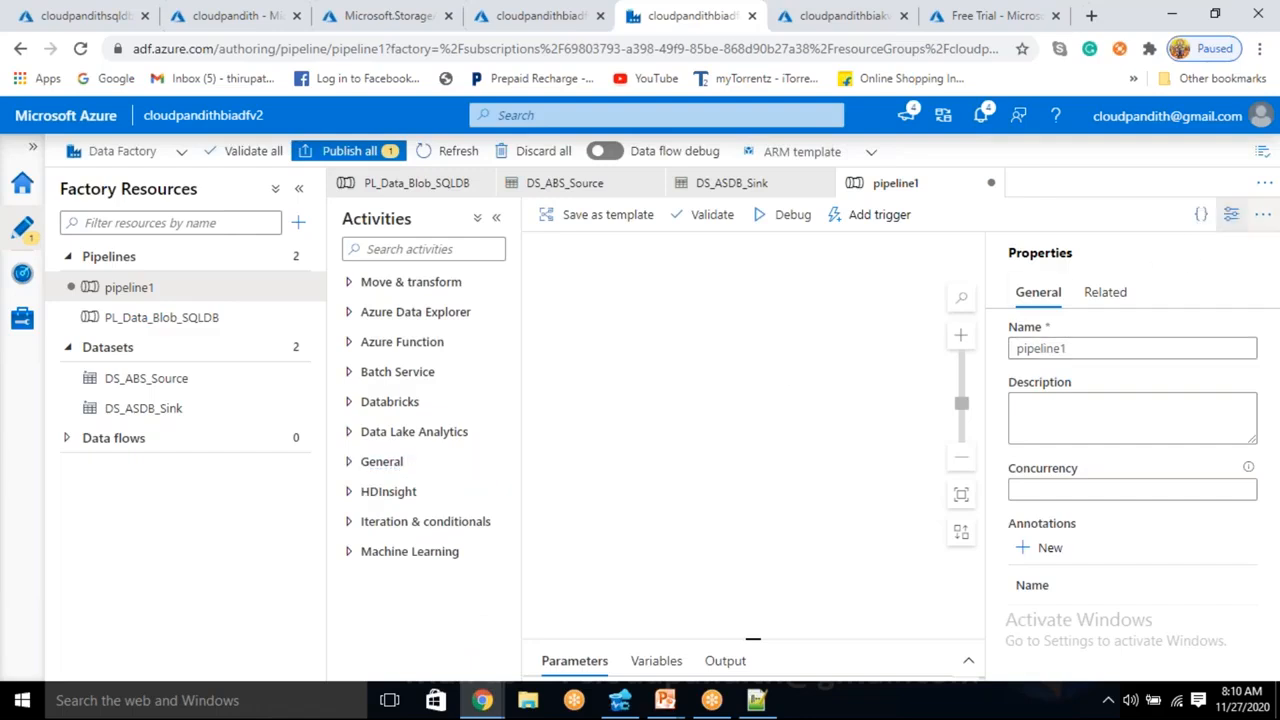
Search the activities for "wai", add a Wait activity to the new pipeline and set its wait time to 40 seconds
click(1231, 214)
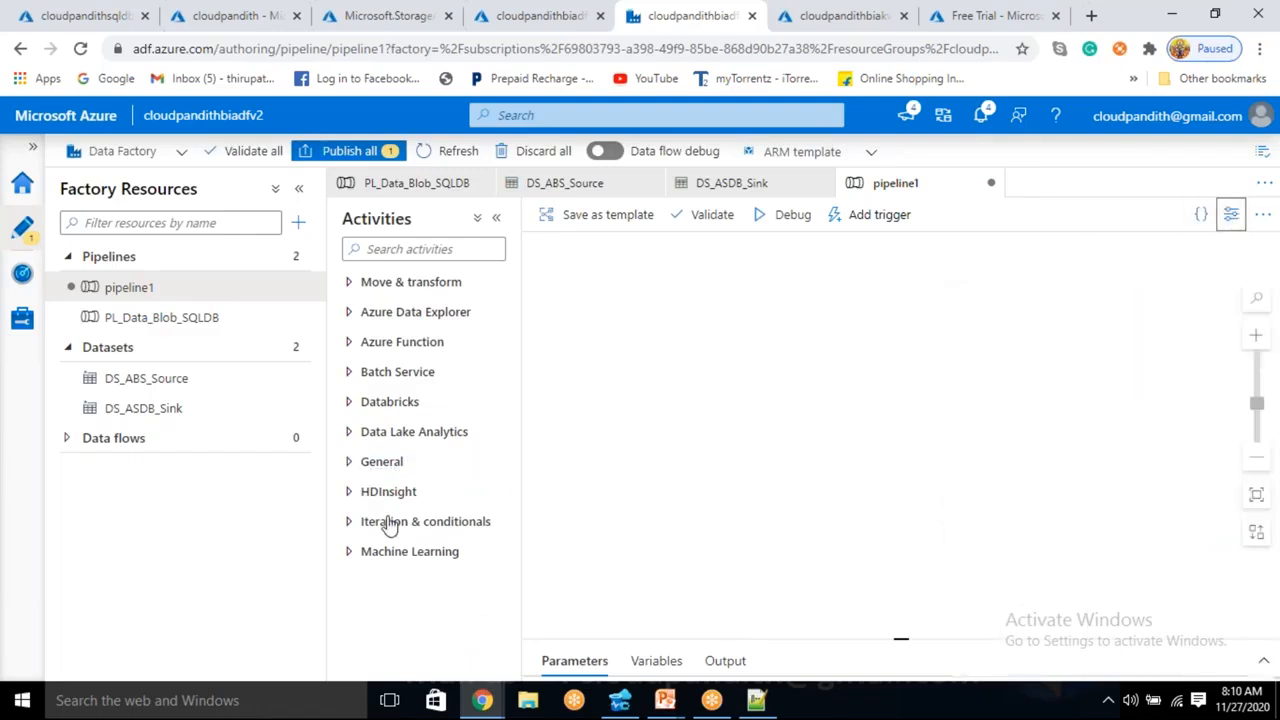
click(397, 245)
text(w)
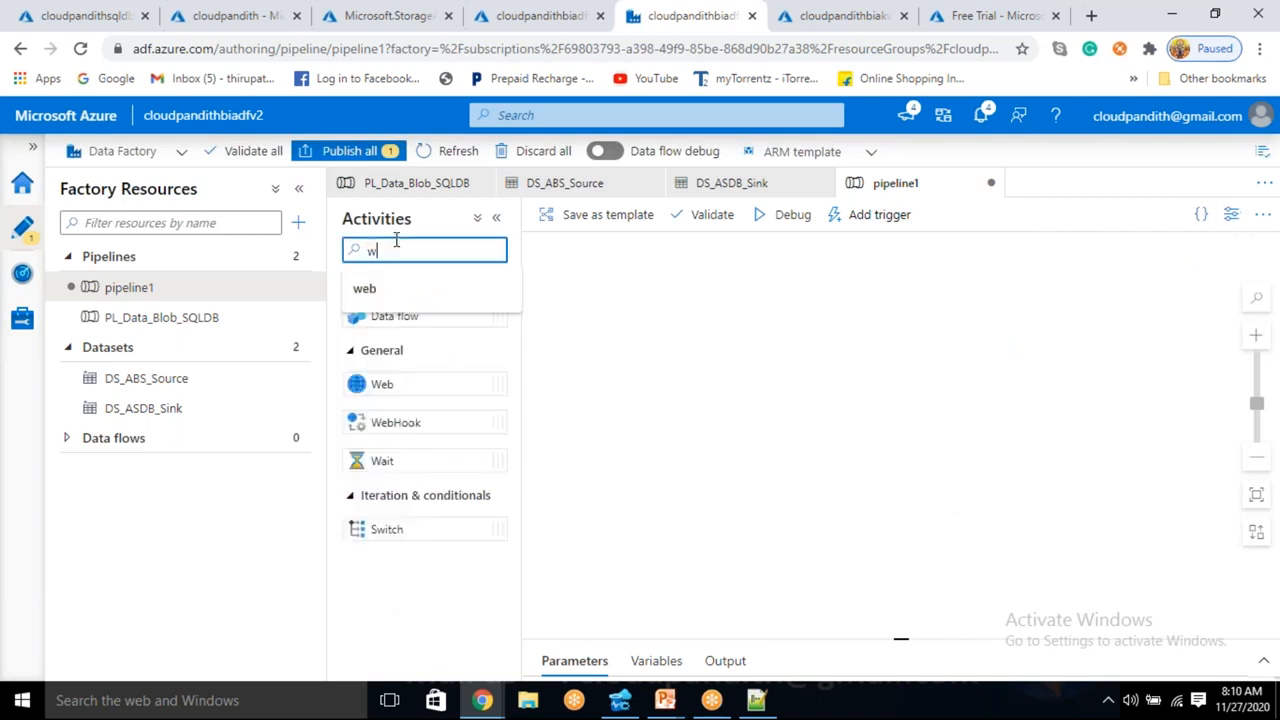
text(ai)
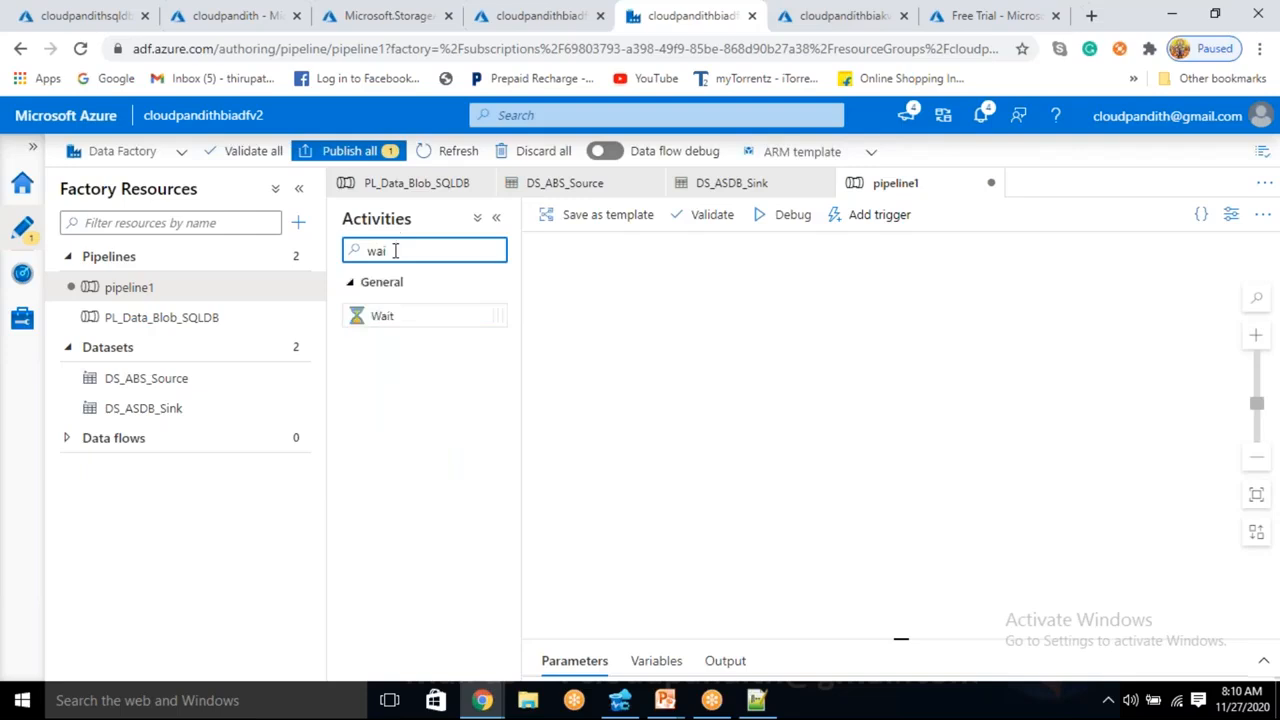
drag(397, 317, 765, 330)
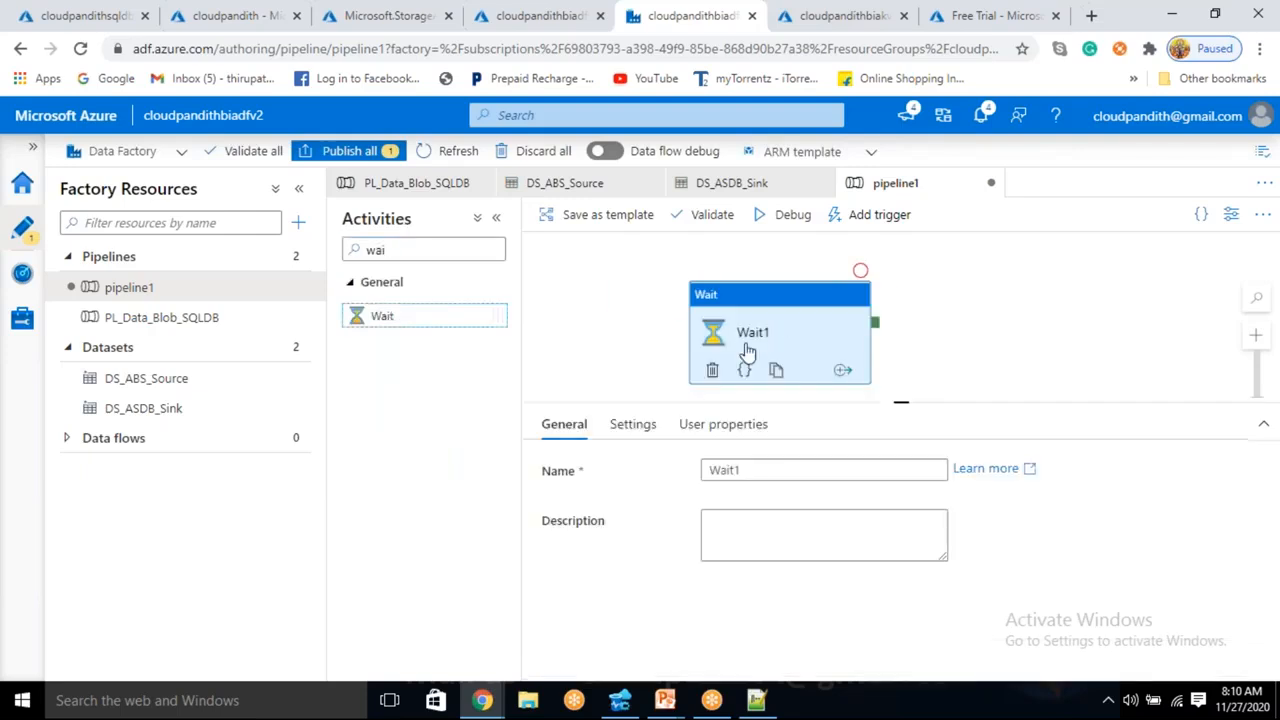
click(633, 426)
click(767, 469)
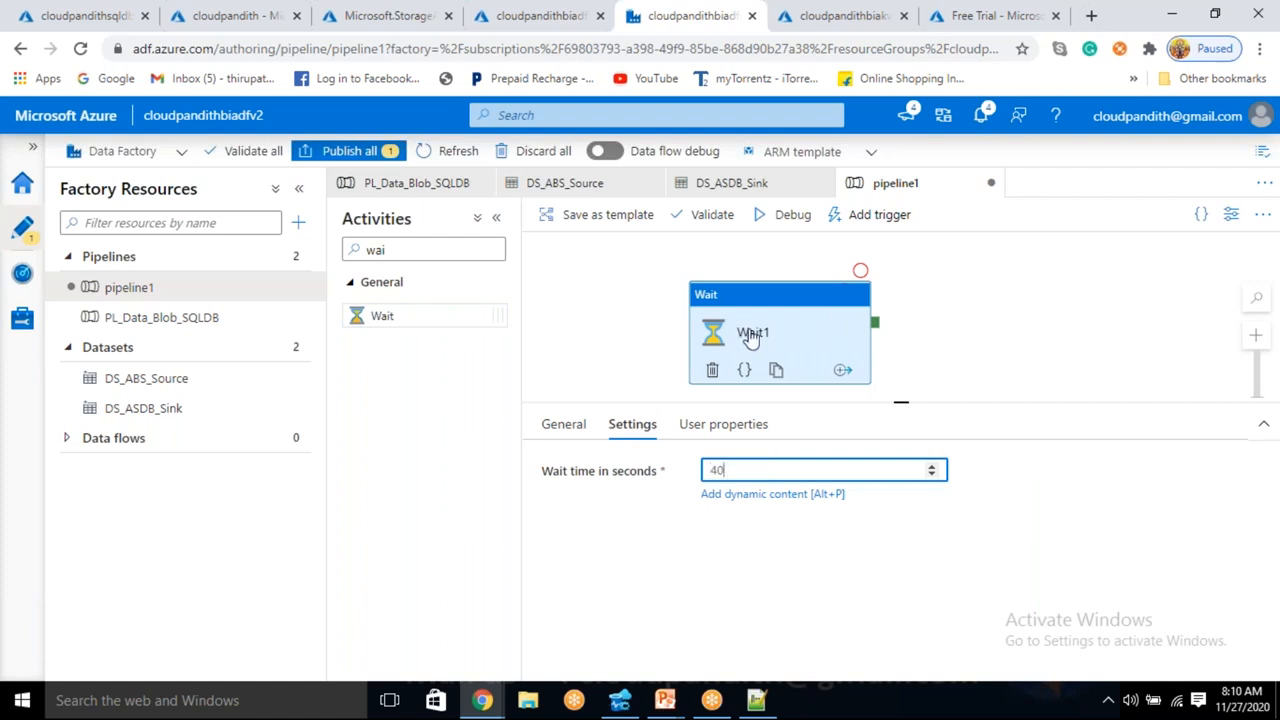
Rename the new pipeline PL_Blob_deletion_check and hide its properties
click(1230, 216)
click(1073, 349)
key(ctrl+a)
key(BackSpace)
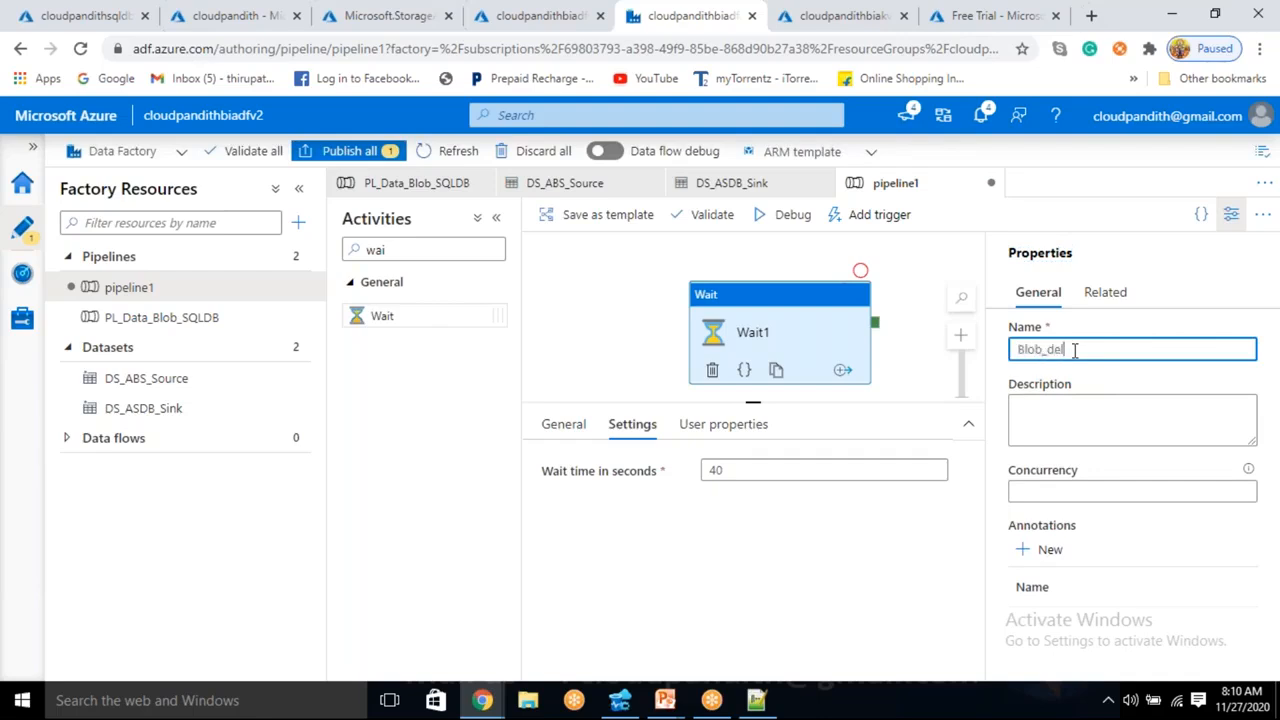
text(Blob_deletetion_checkj)
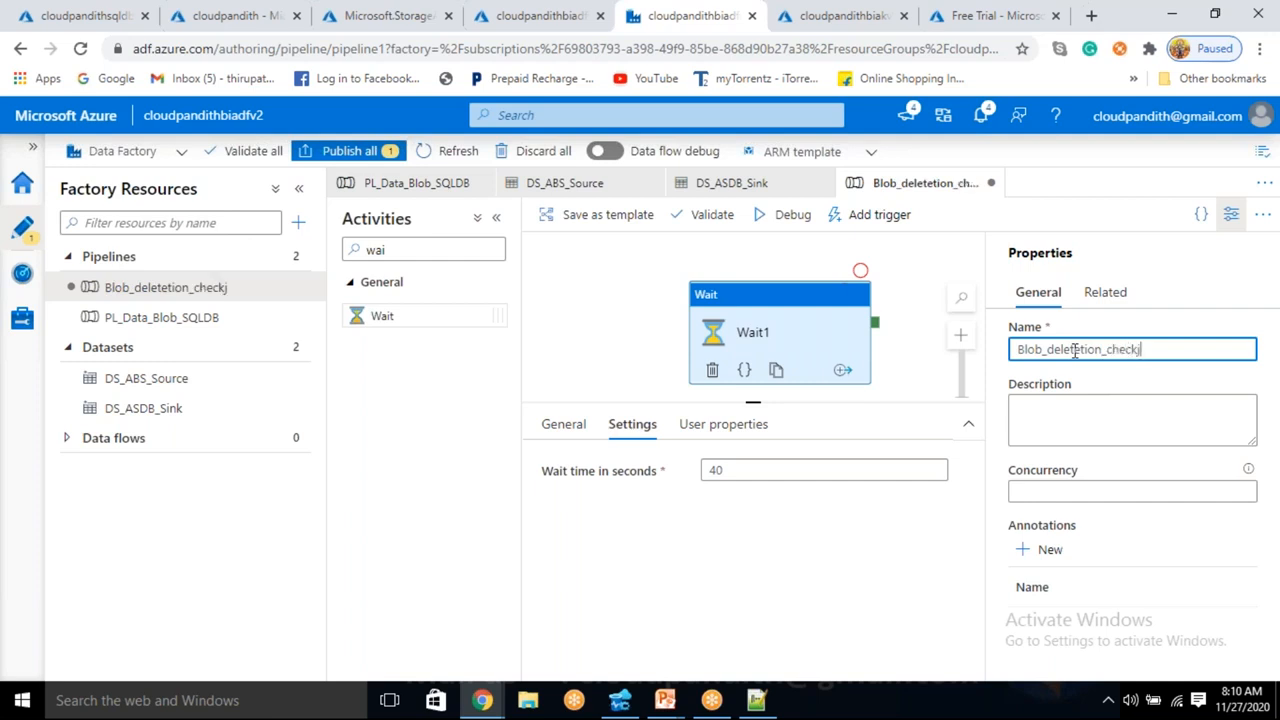
text(PL)
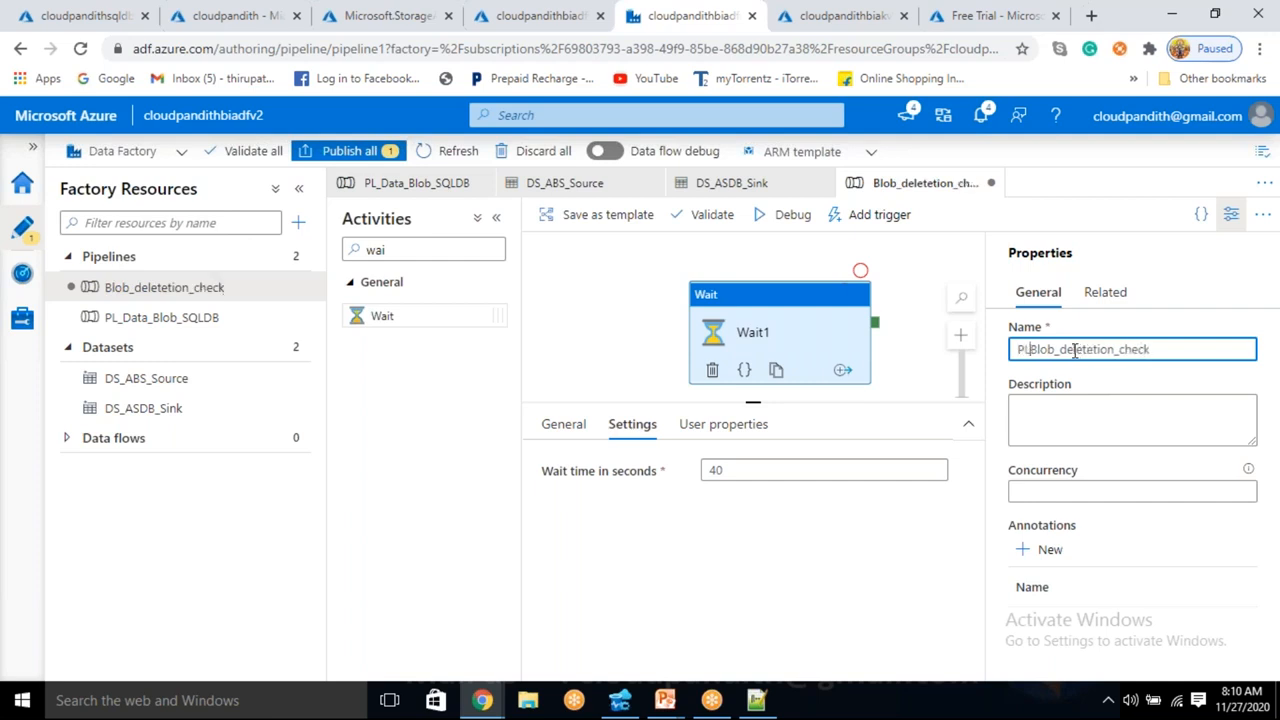
text(_)
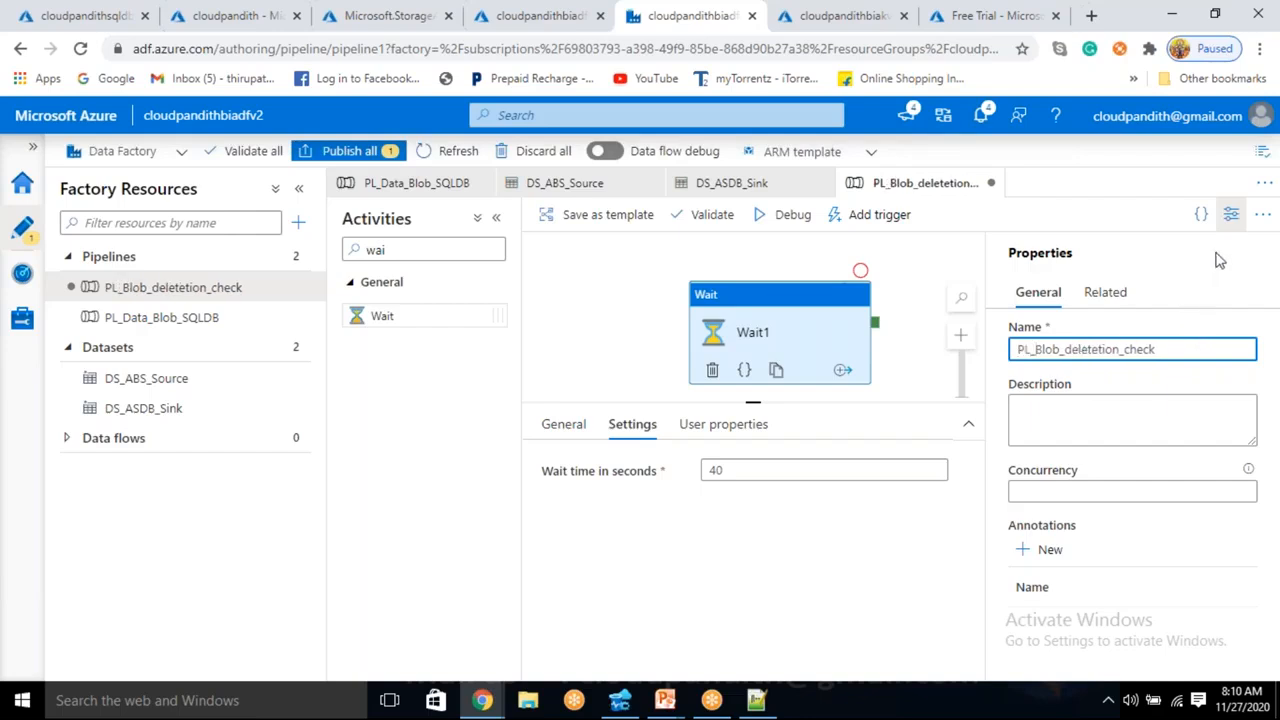
click(1100, 350)
key(BackSpace)
key(BackSpace)
click(1232, 216)
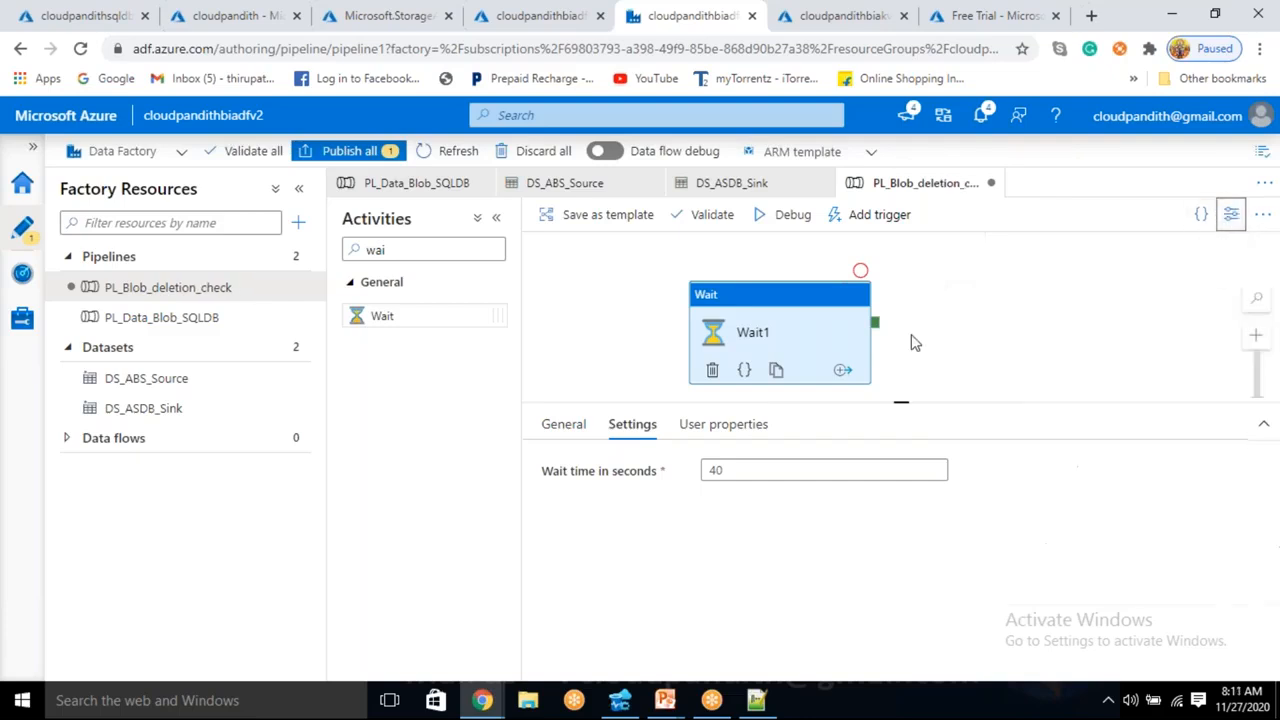
Start a new trigger for the PL_Blob_deletion_check pipeline, name it cloudpanditheventtrigger2 and set its type to Event
drag(812, 330, 817, 303)
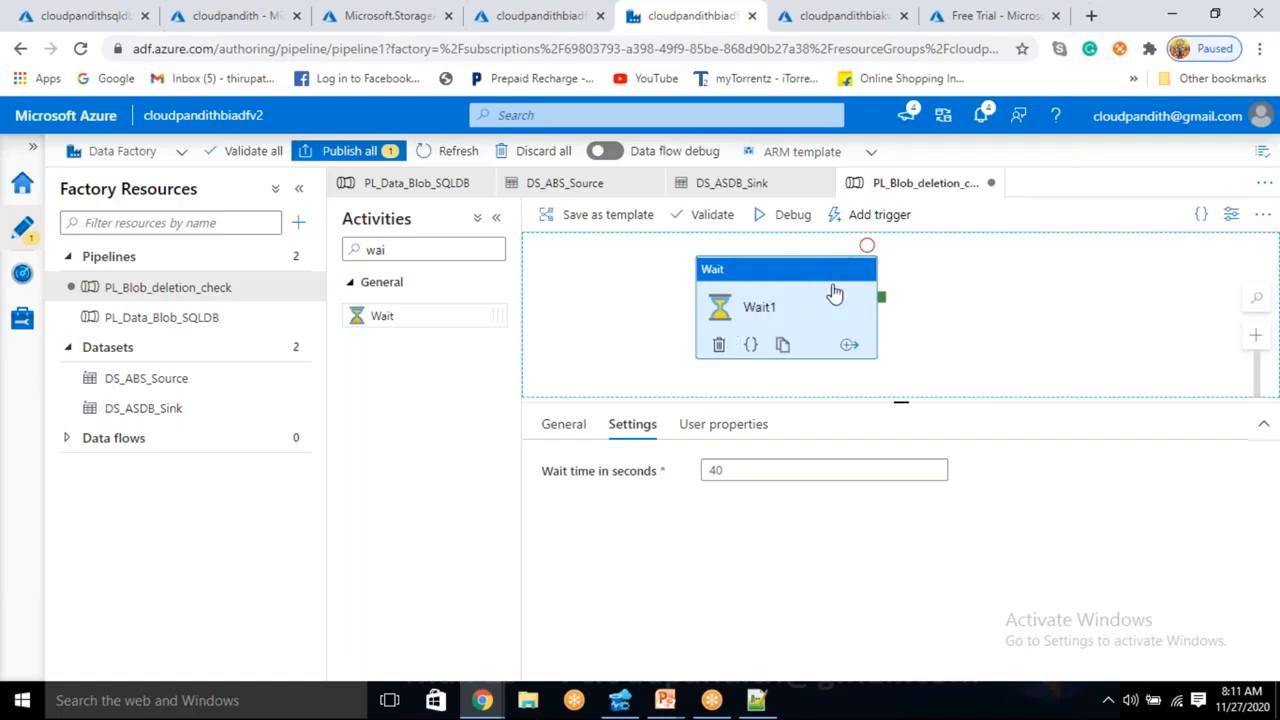
click(877, 220)
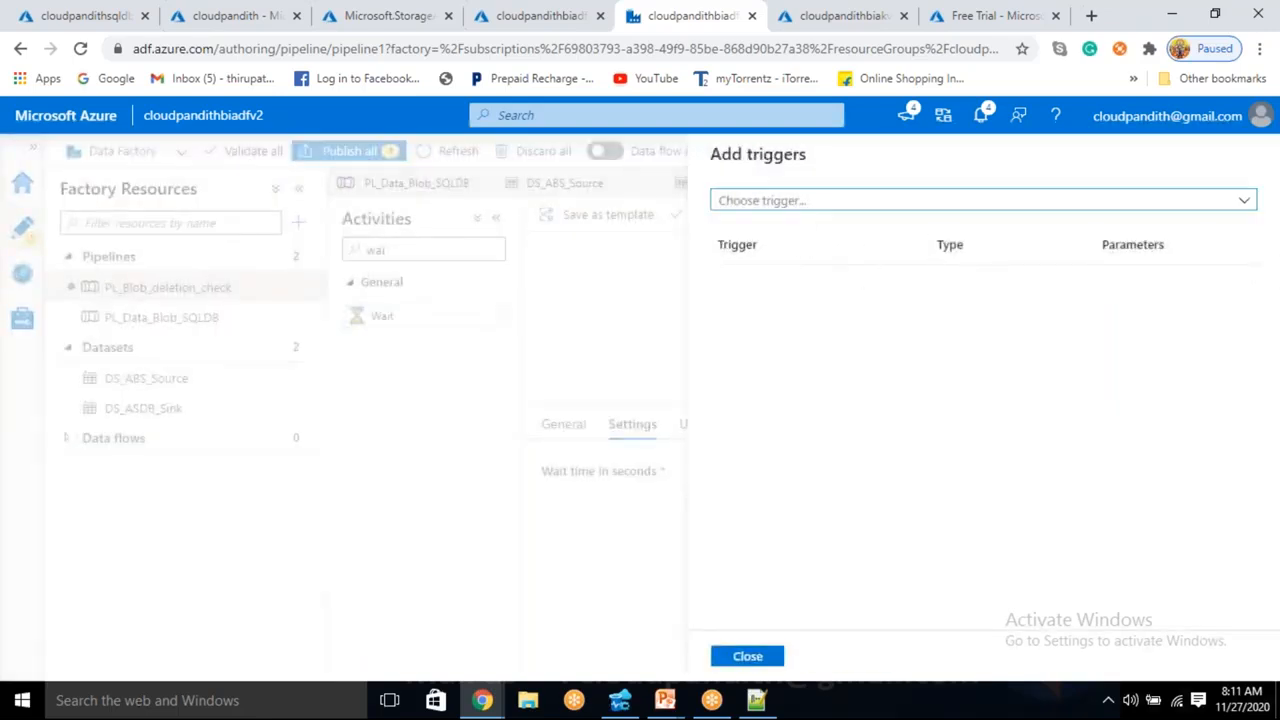
click(784, 201)
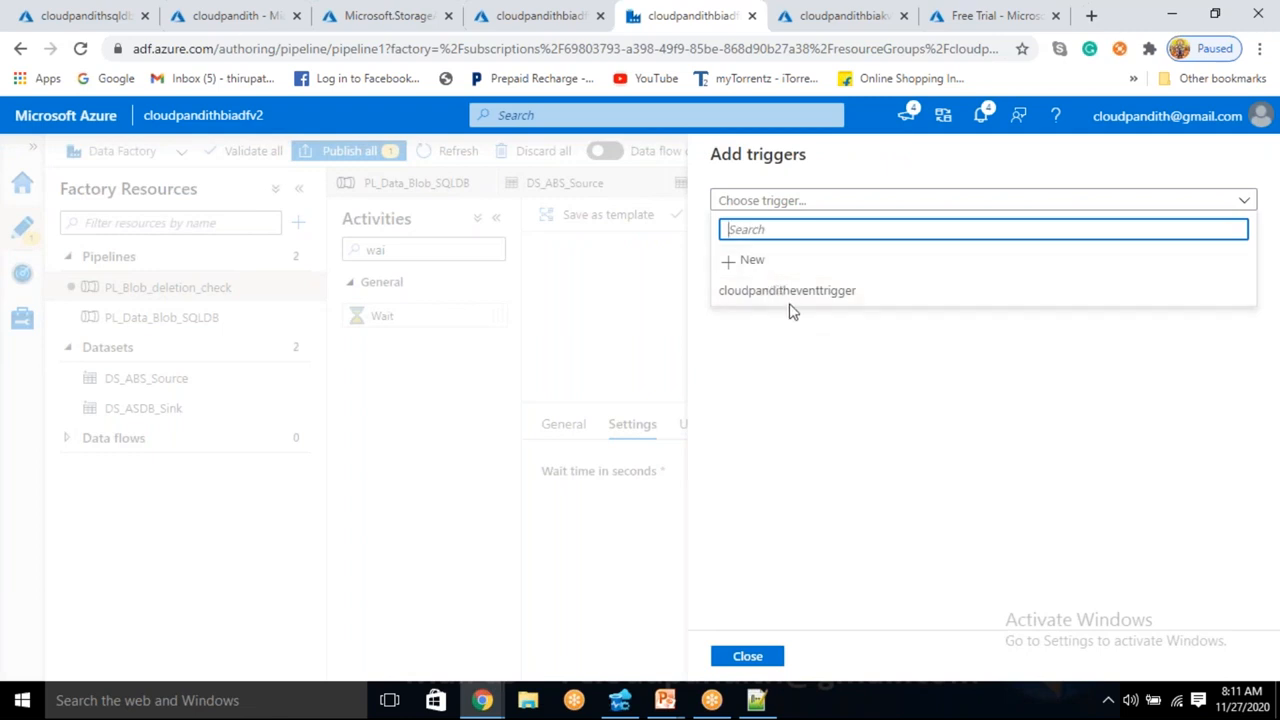
click(766, 262)
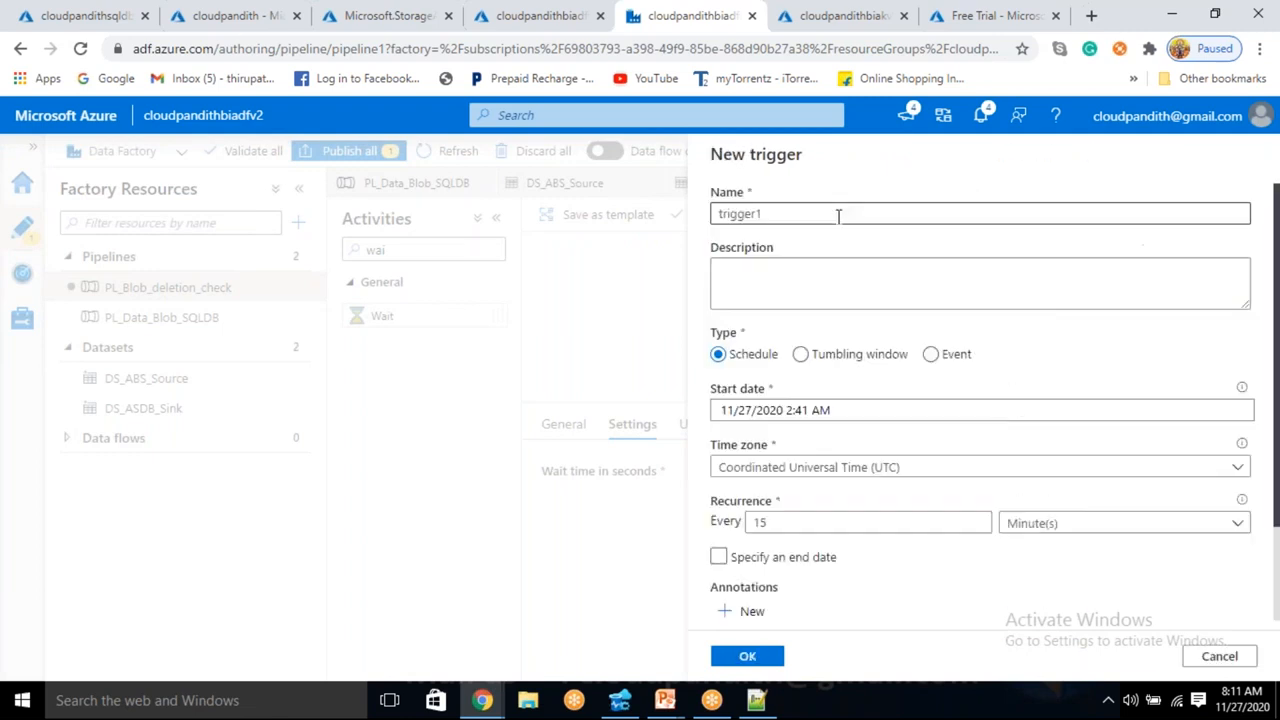
text(CLO)
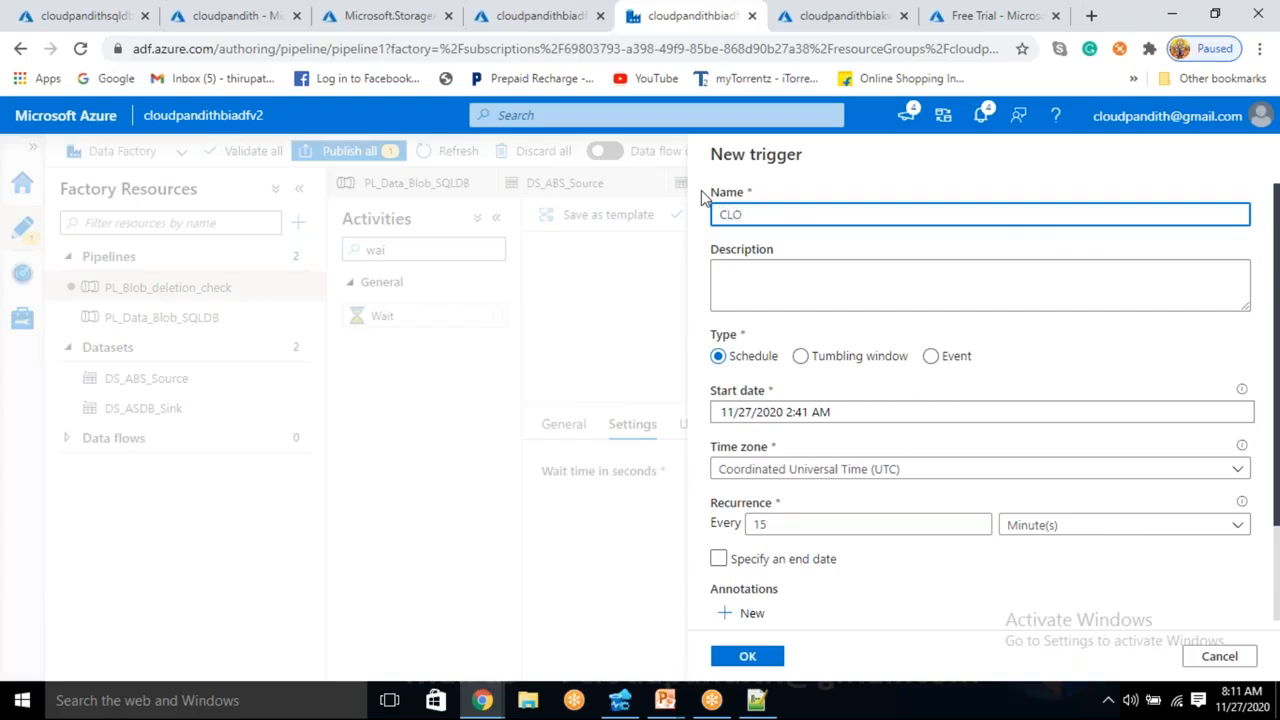
text(cloudpanditheventtrigger2)
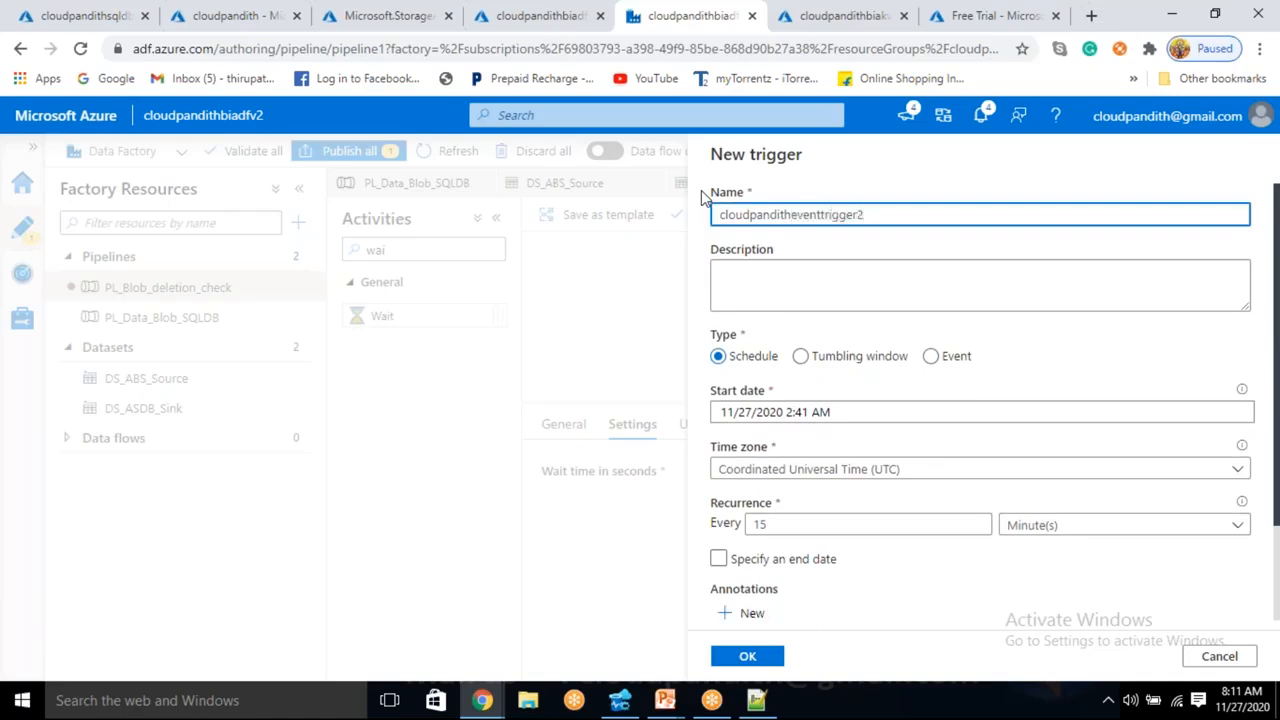
click(930, 358)
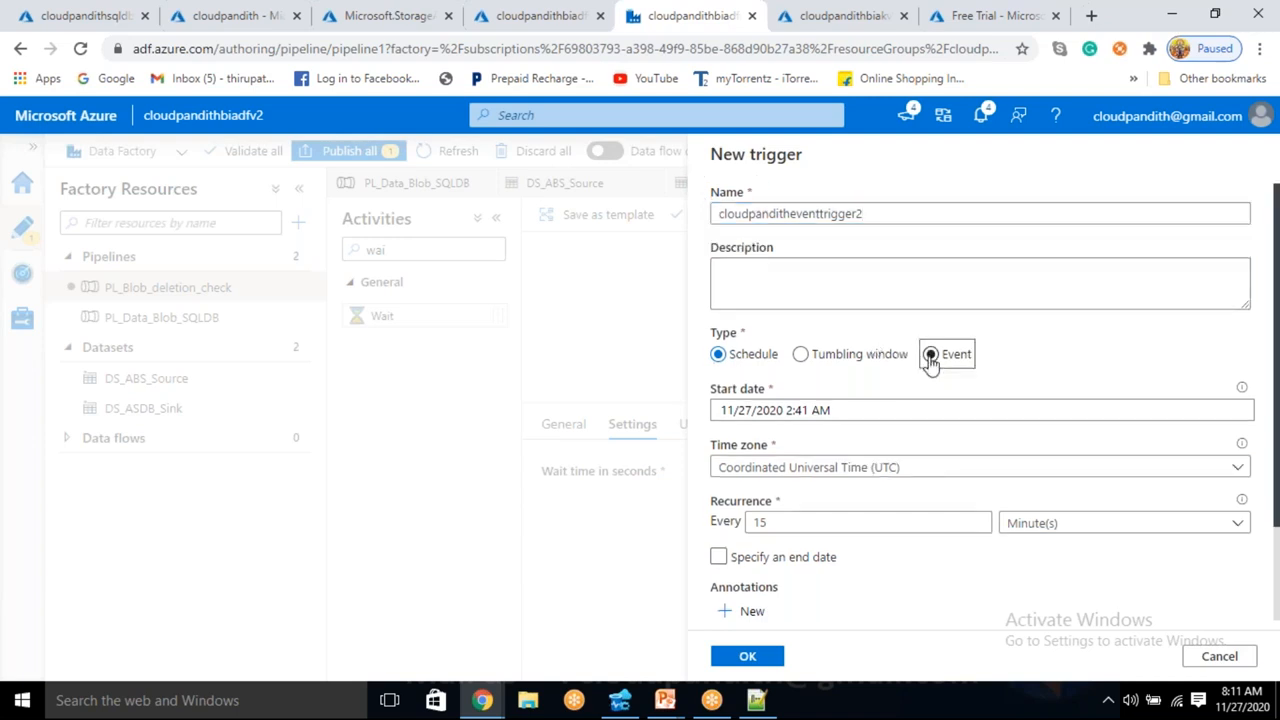
Point the trigger at the Free Trial subscription, storage account cloudpandithblobv2 and container cloudpandith, with blob paths ending in .csv
scroll(930, 365, down, 2)
click(812, 290)
click(785, 345)
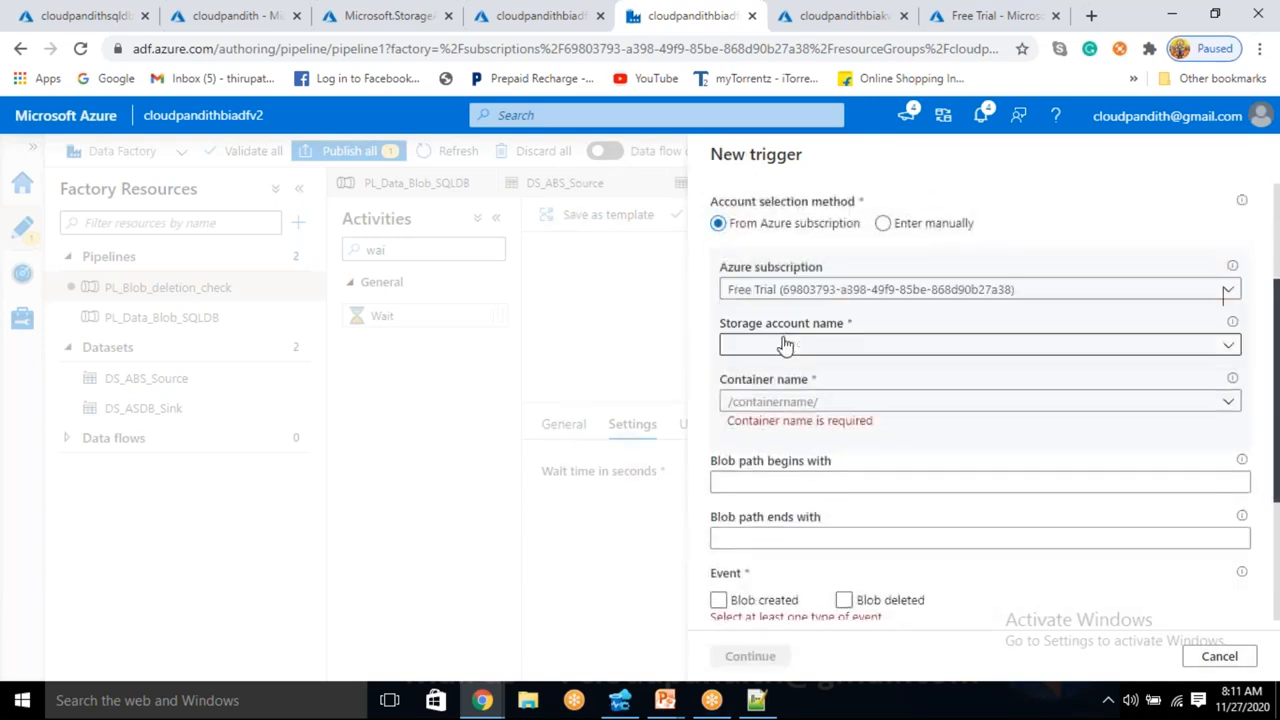
click(777, 438)
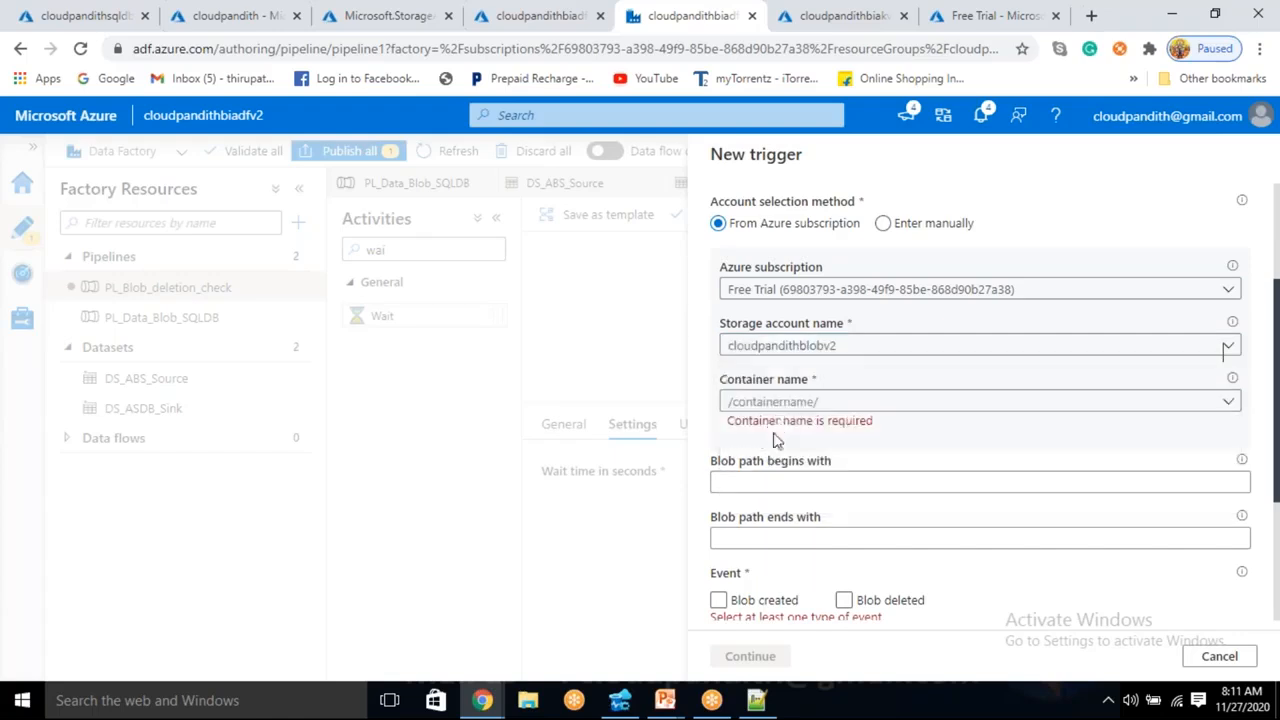
click(777, 402)
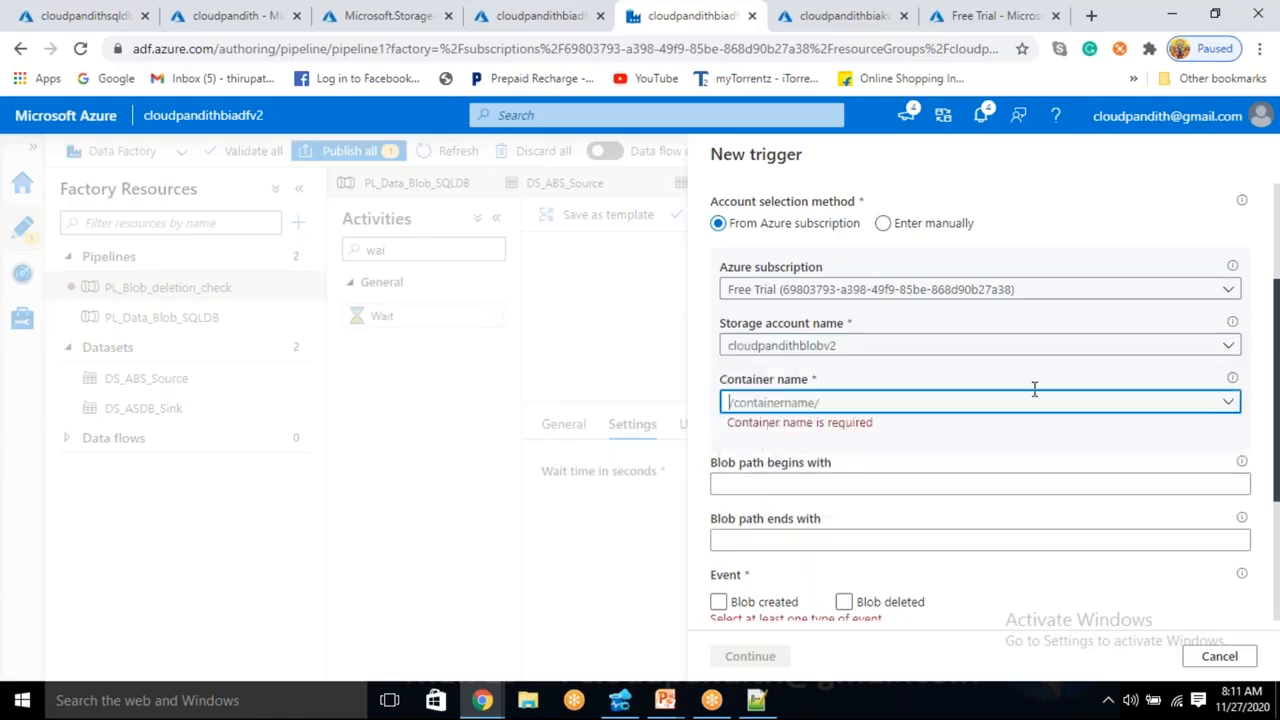
click(1228, 402)
click(822, 432)
click(741, 522)
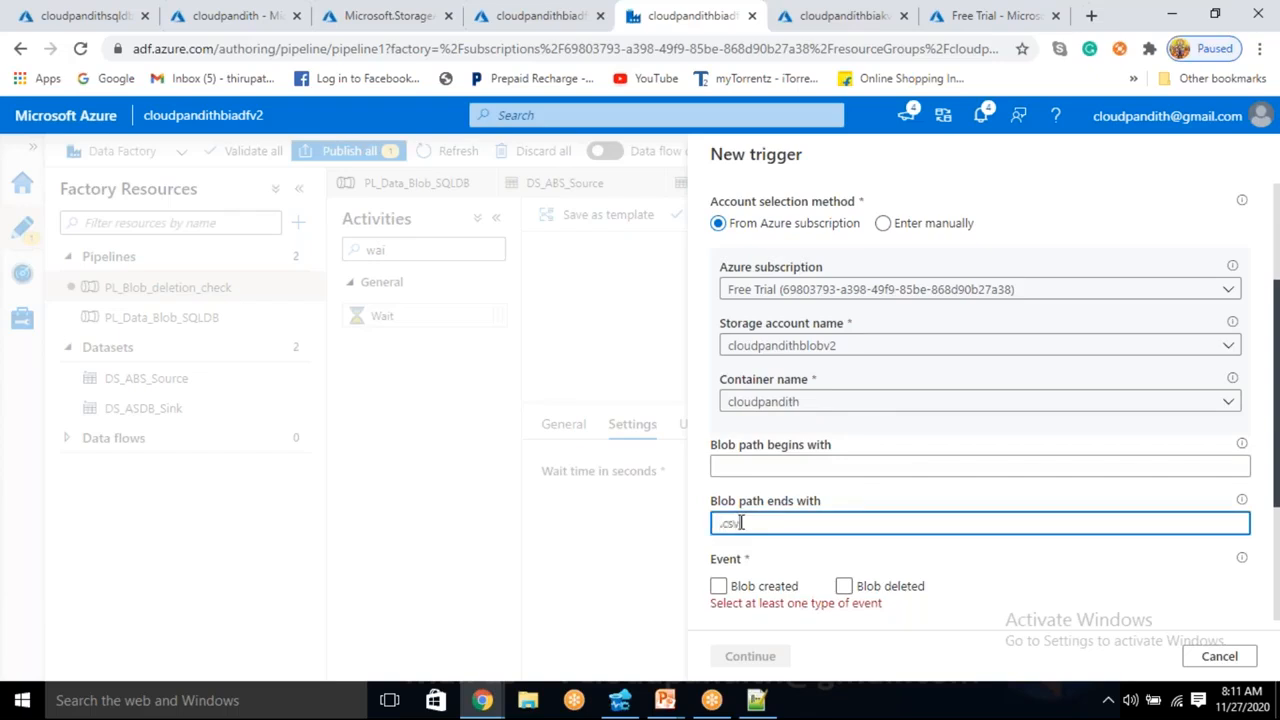
Make the trigger fire on the Blob deleted event, review its empty-blob and activation options, and finish creating it
scroll(818, 597, down, 3)
click(846, 400)
scroll(848, 403, down, 5)
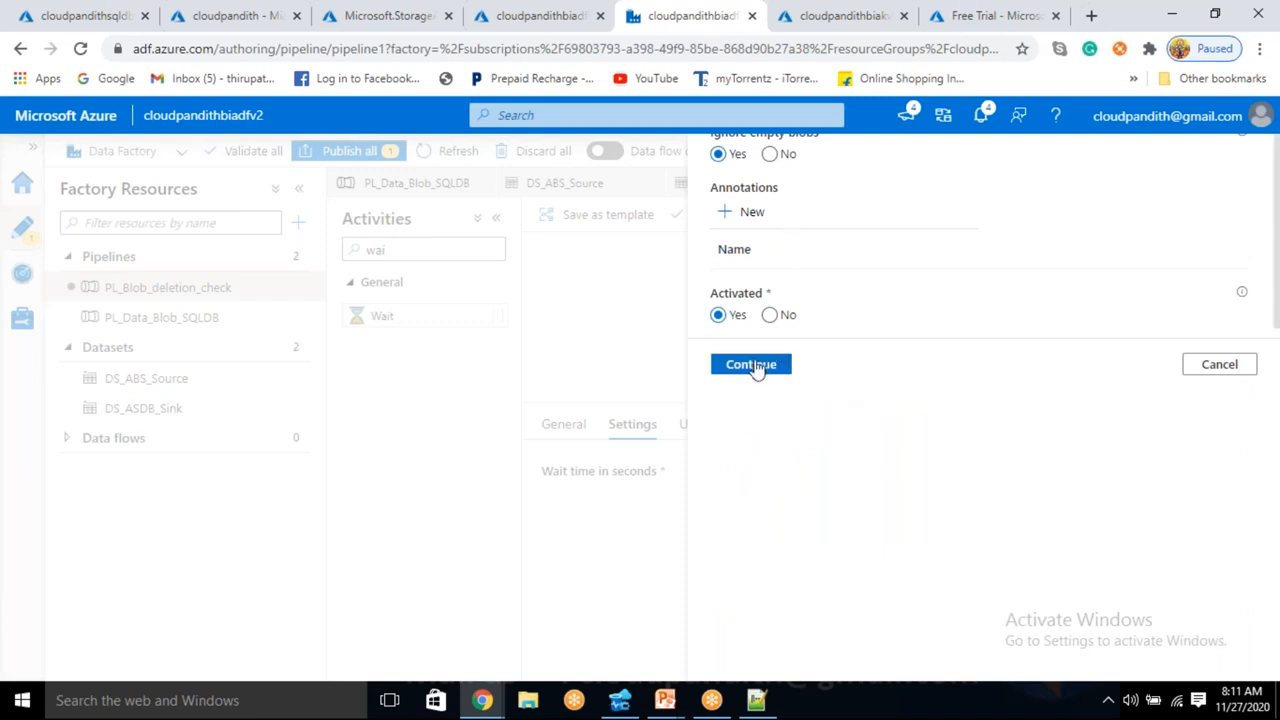
scroll(766, 275, up, 3)
scroll(750, 285, down, 3)
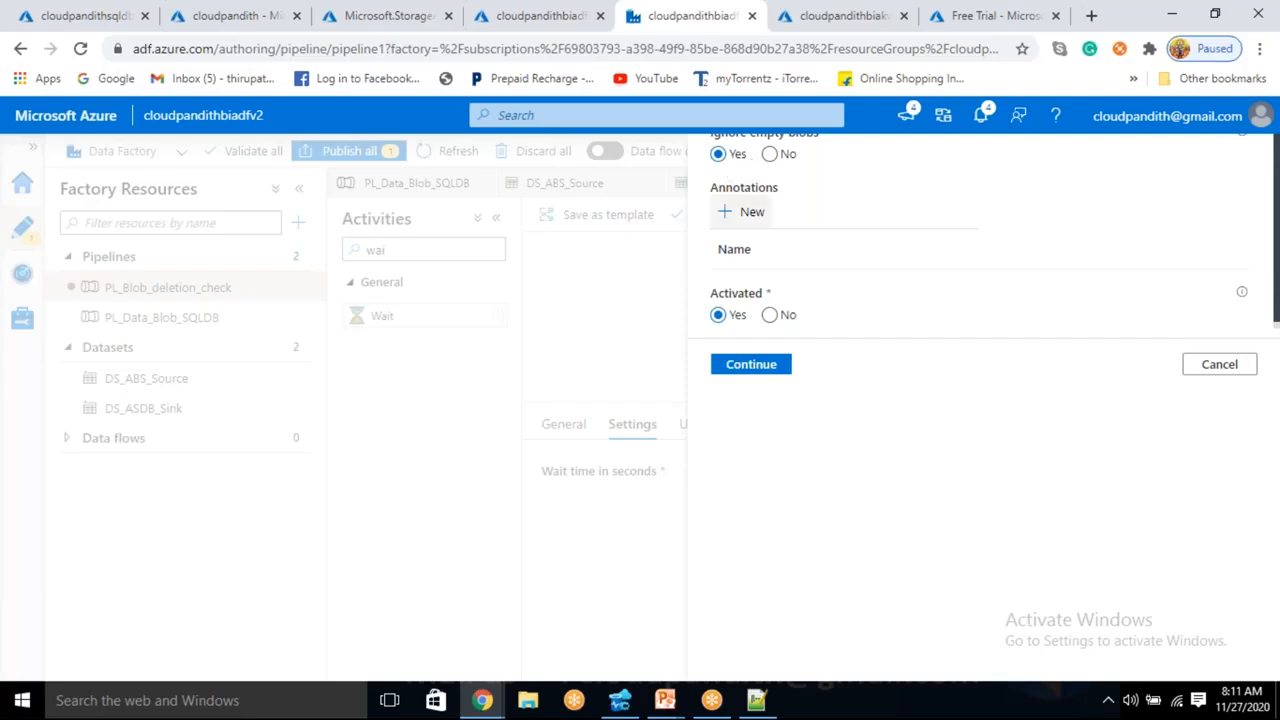
scroll(790, 210, up, 2)
drag(828, 234, 712, 224)
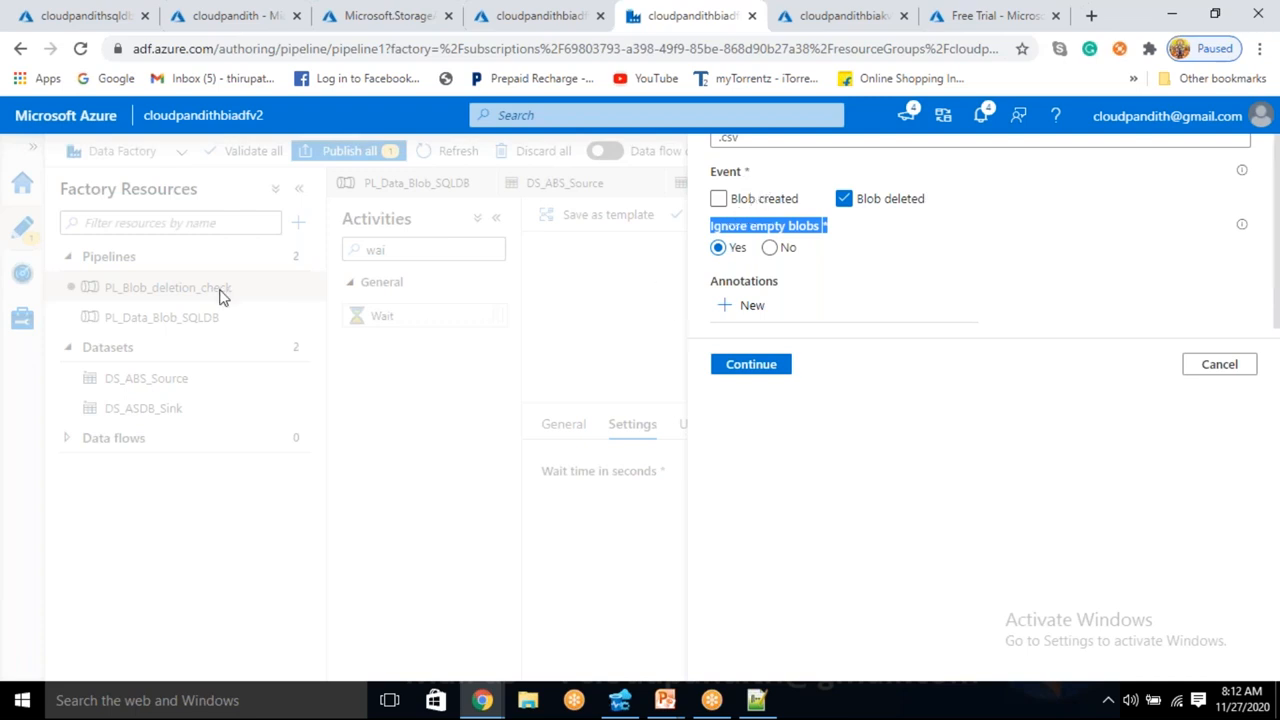
click(766, 370)
click(766, 370)
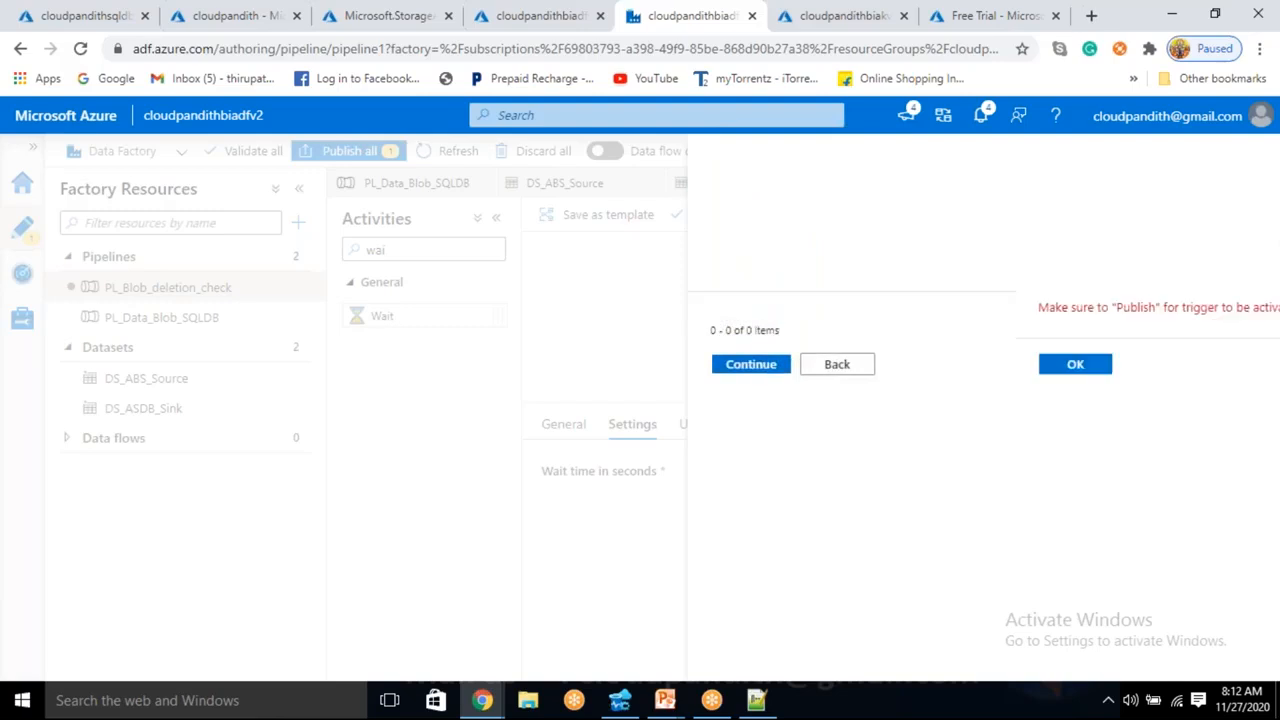
click(766, 366)
Reopen cloudpanditheventtrigger2 from the pipeline's triggers, review its settings and run parameters, and accept them as they are
click(866, 216)
click(850, 276)
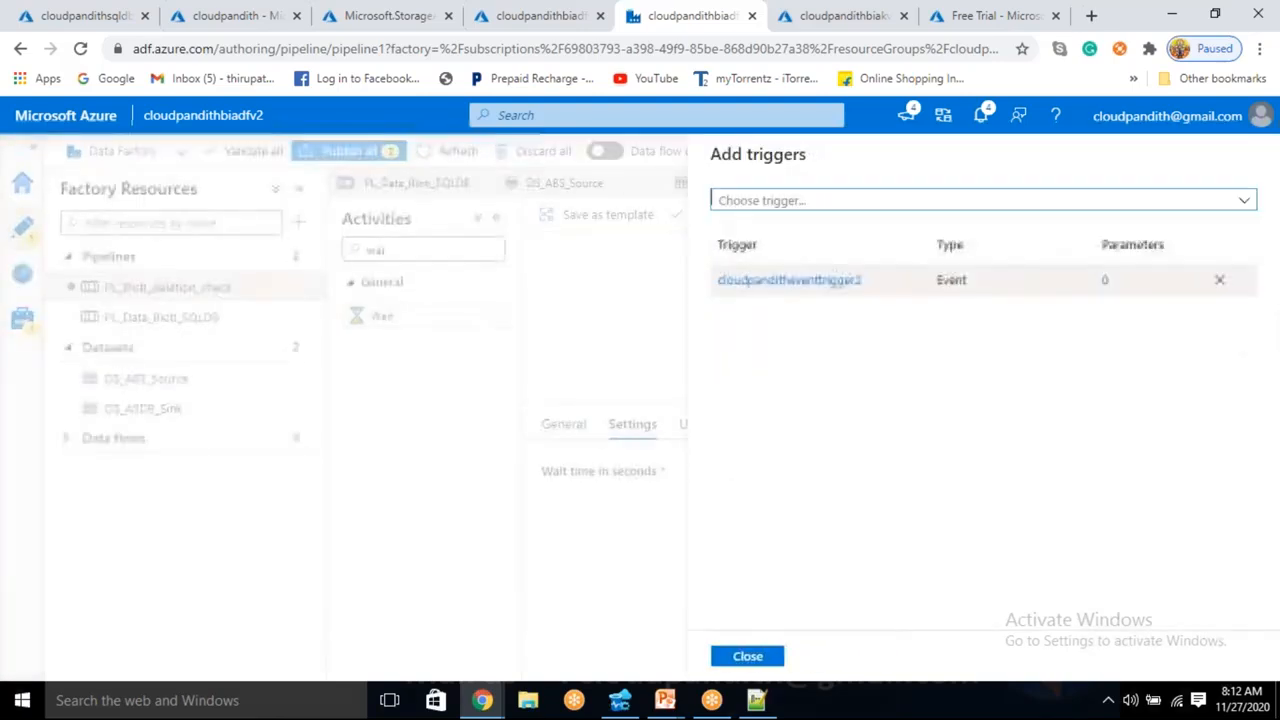
click(830, 282)
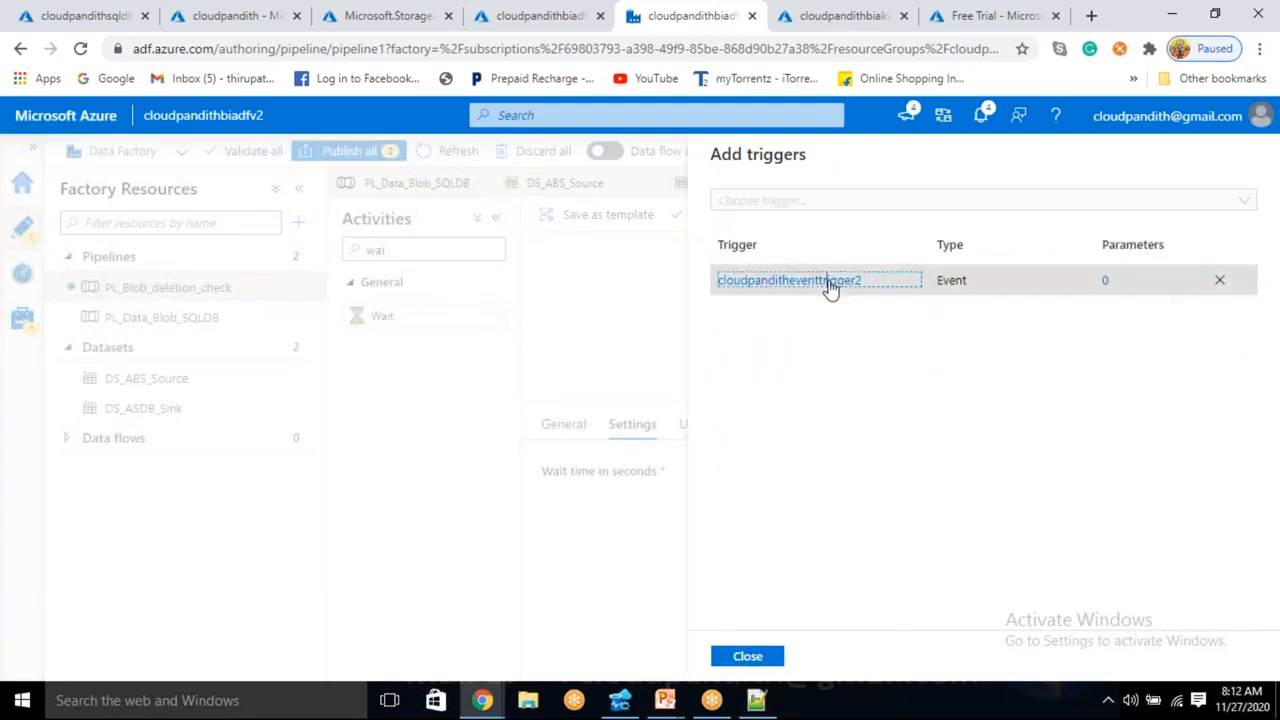
click(755, 658)
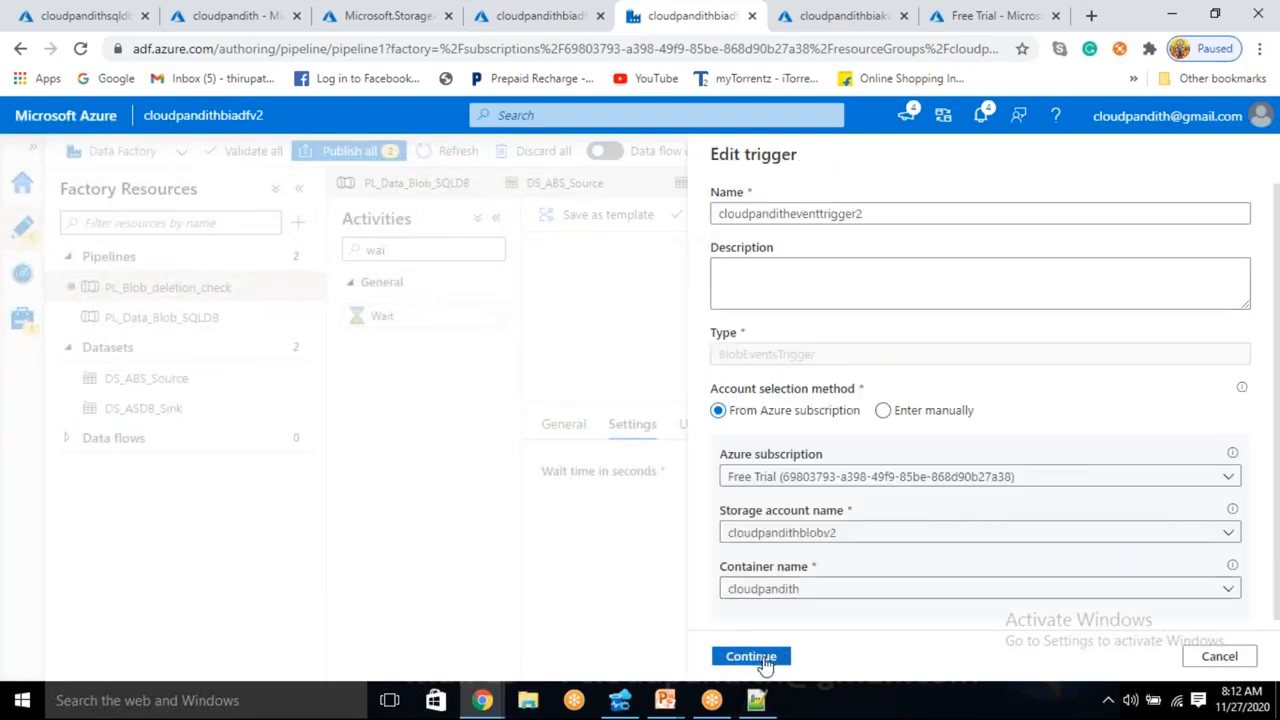
click(752, 657)
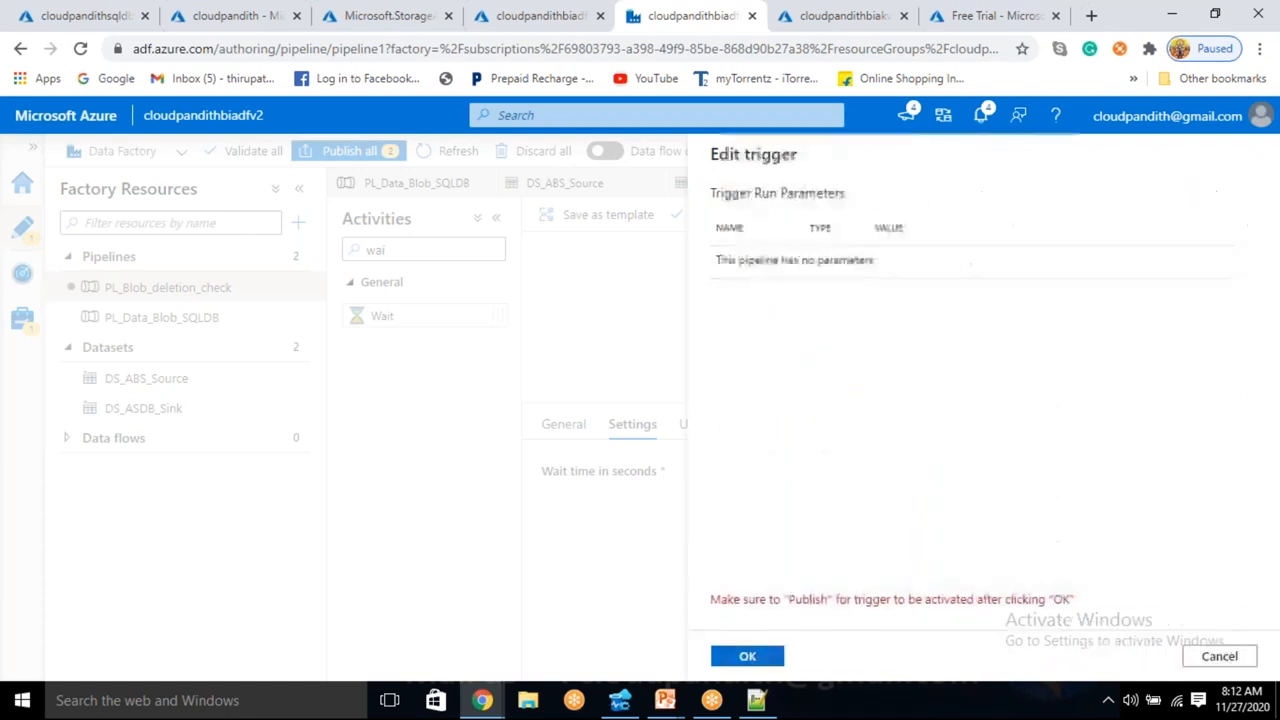
drag(883, 264, 716, 260)
click(826, 360)
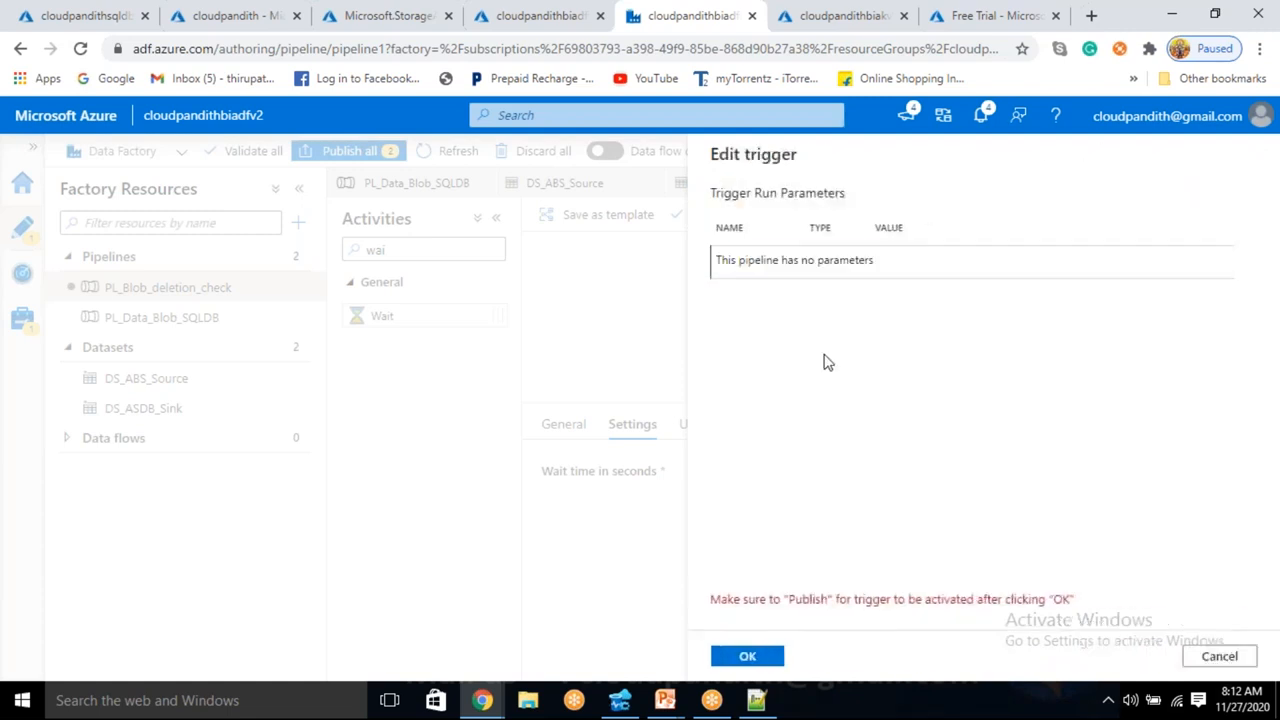
drag(884, 268, 729, 289)
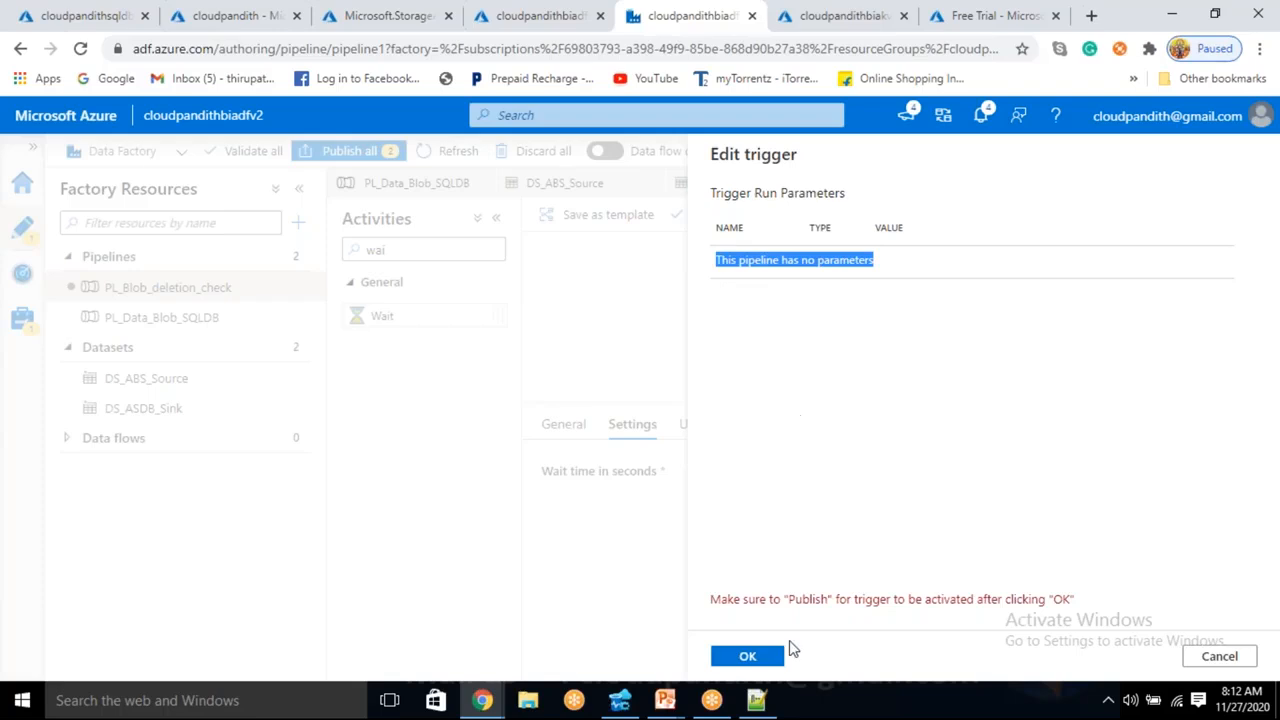
click(760, 660)
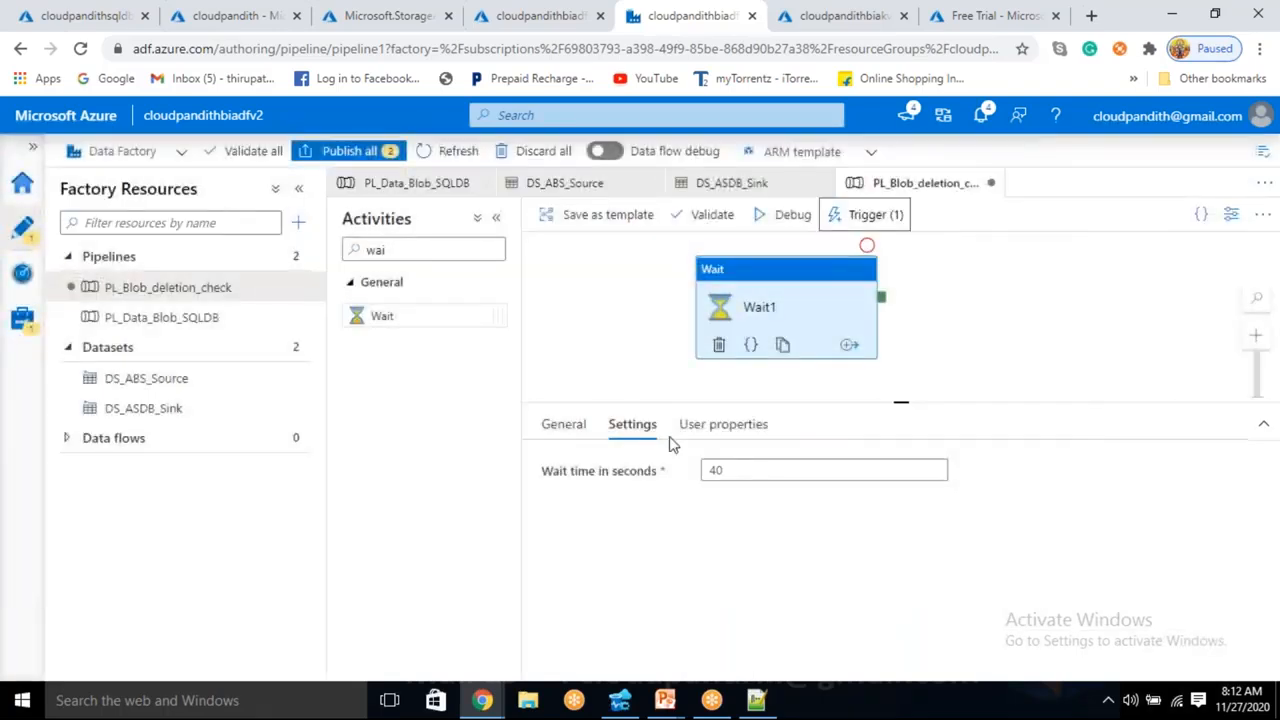
Publish the PL_Blob_deletion_check pipeline and the cloudpanditheventtrigger2 trigger to the live environment
click(690, 388)
drag(883, 640, 843, 451)
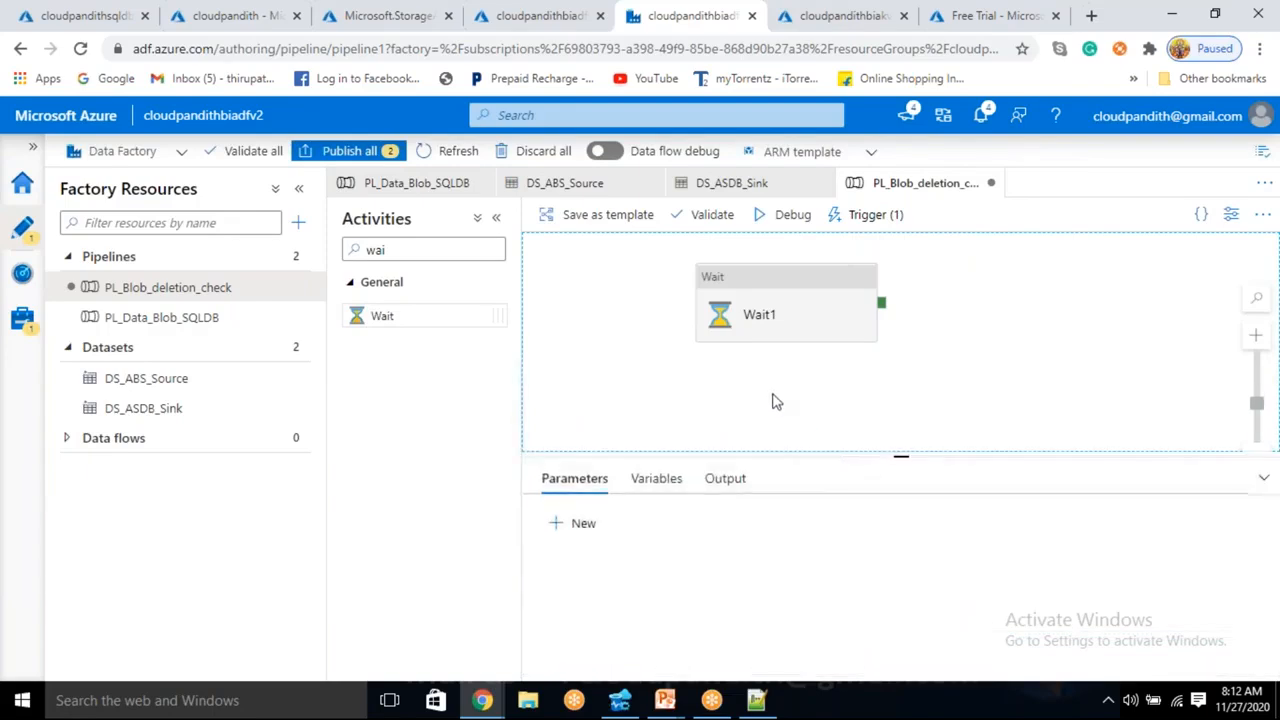
click(355, 155)
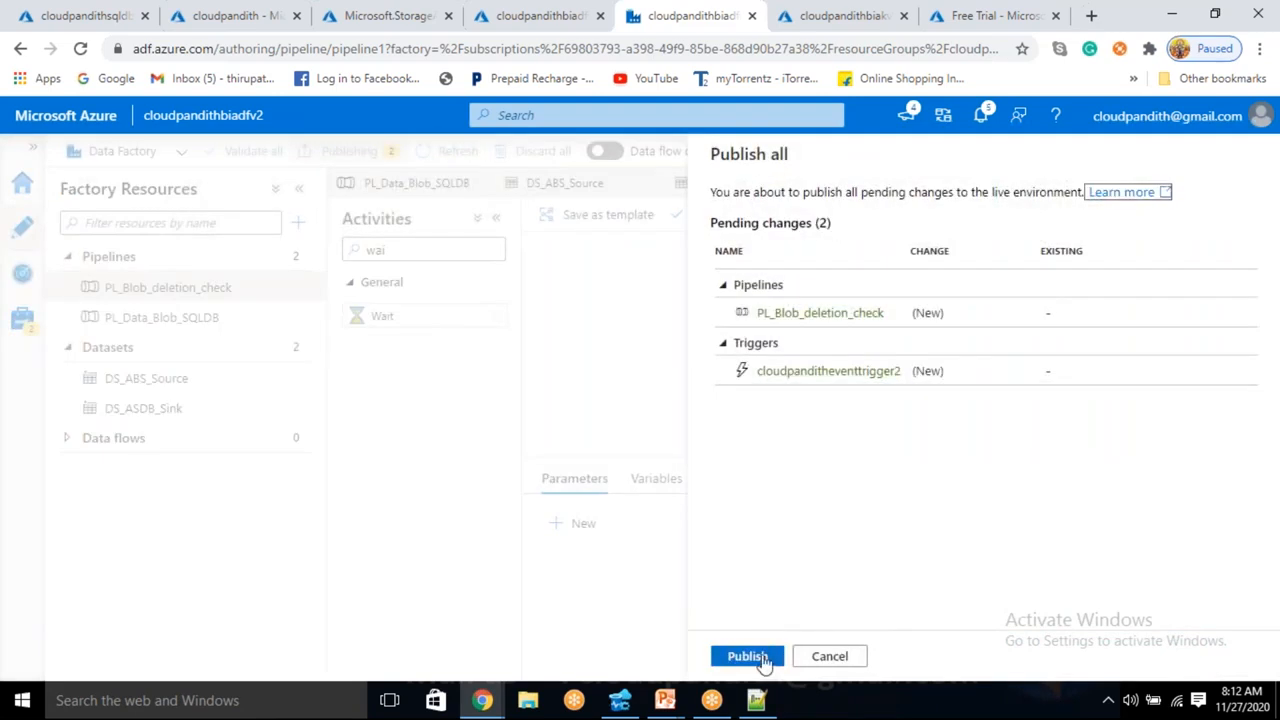
click(764, 656)
click(777, 322)
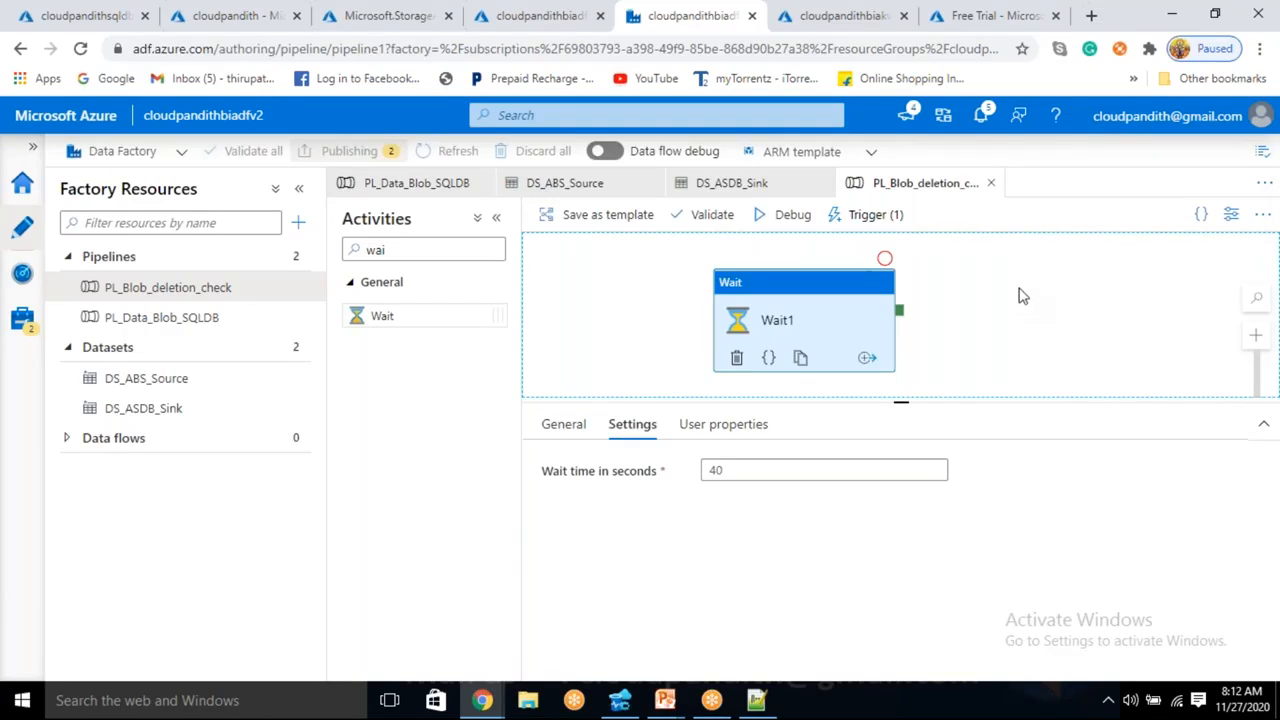
click(1260, 48)
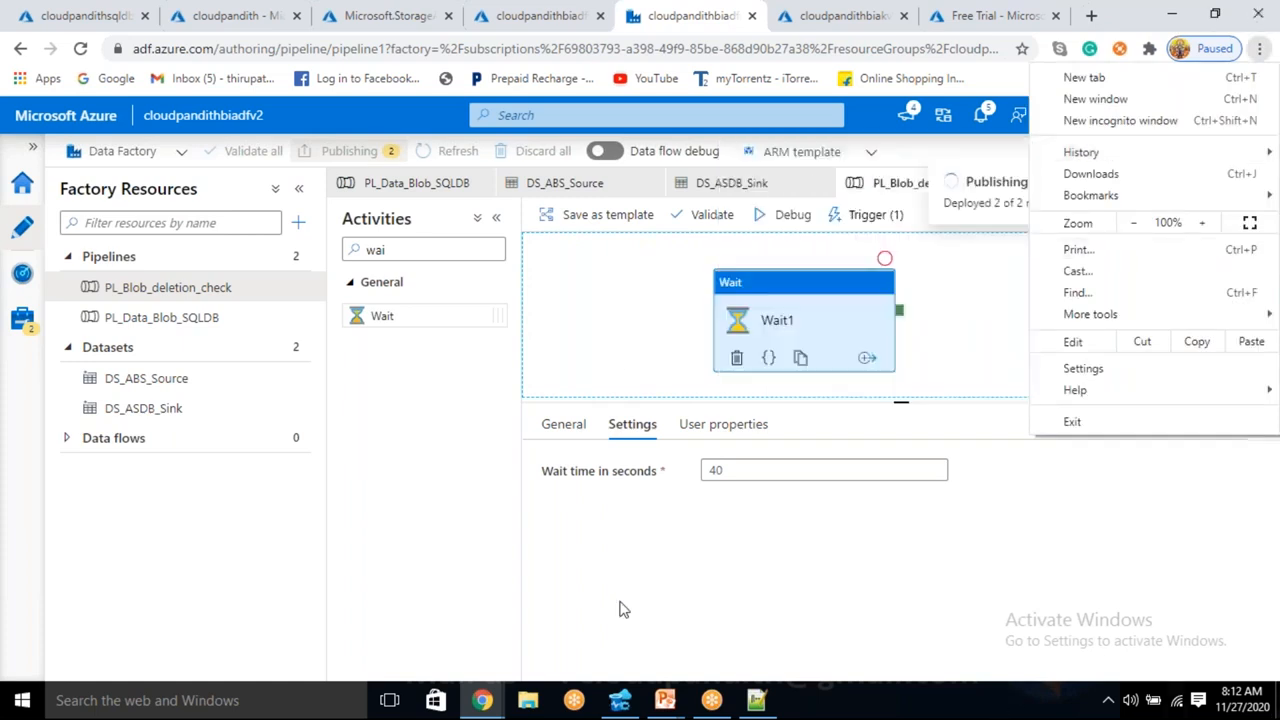
click(614, 294)
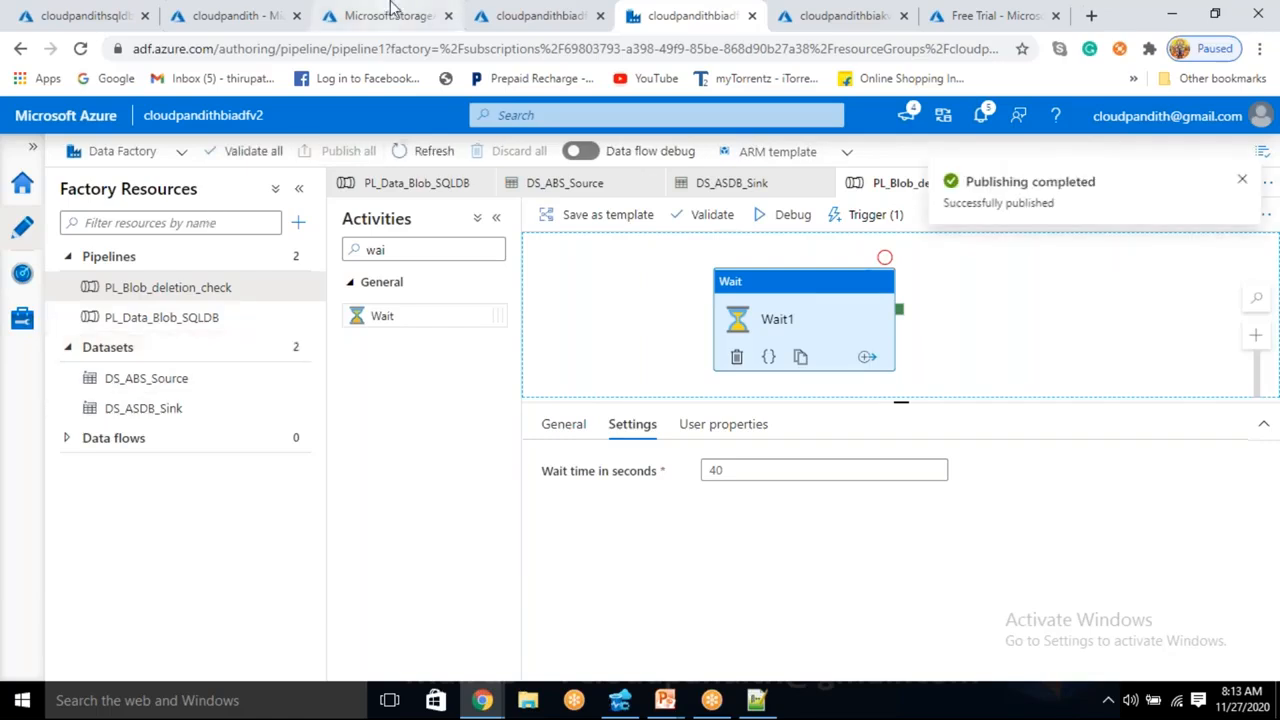
Switch to the cloudpandith container in the Azure portal and delete the cust.csv blob
click(195, 8)
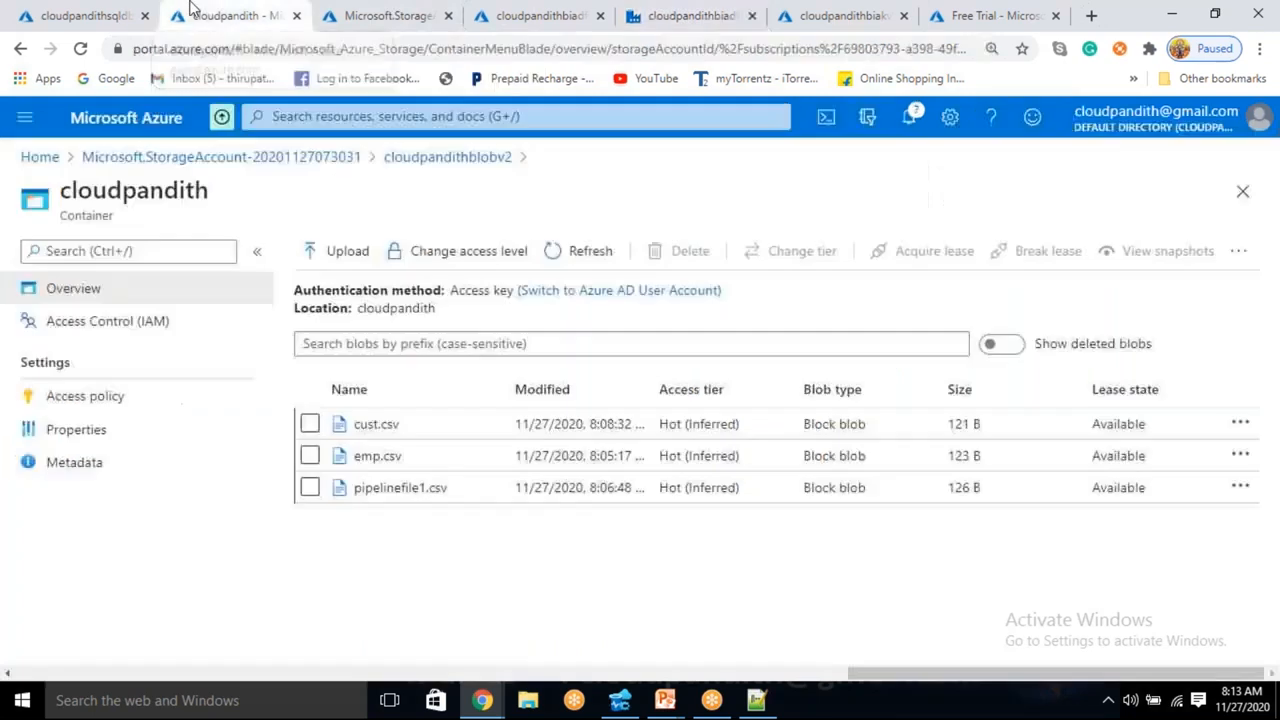
click(310, 424)
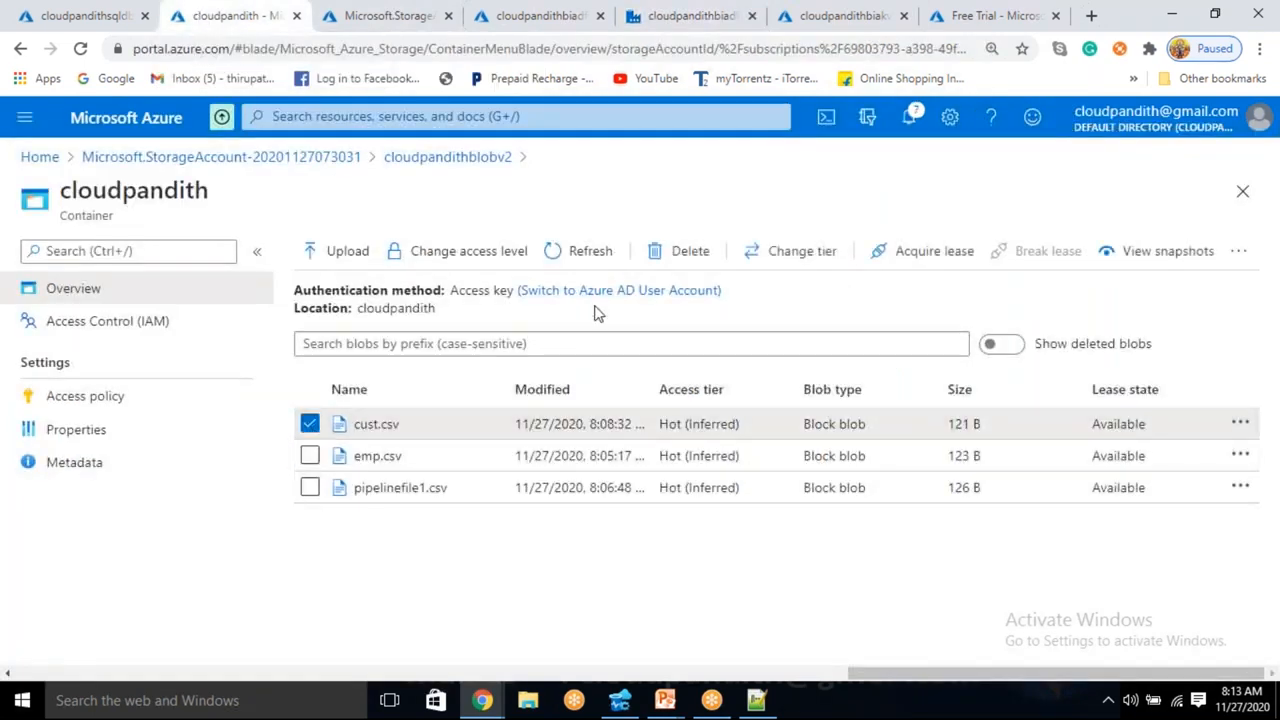
click(682, 251)
click(335, 529)
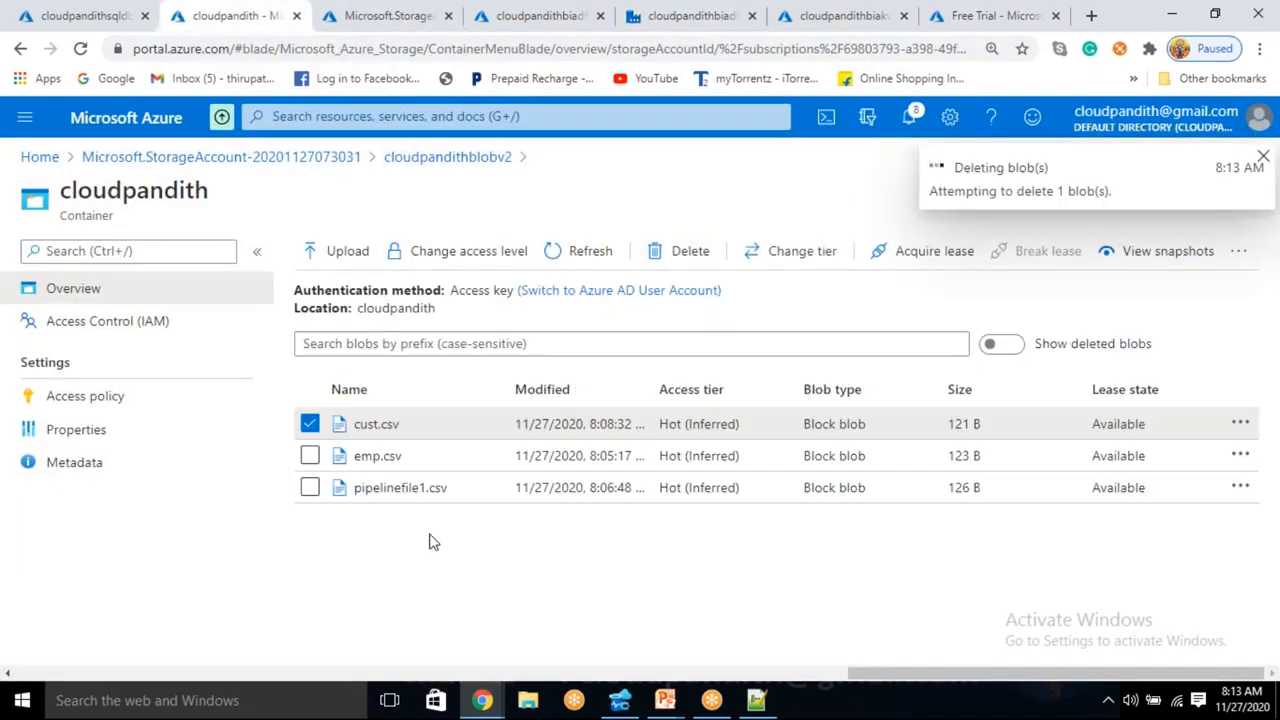
Return to Data Factory monitoring, refresh the trigger runs to check cloudpanditheventtrigger2, and view the pipeline runs
click(680, 15)
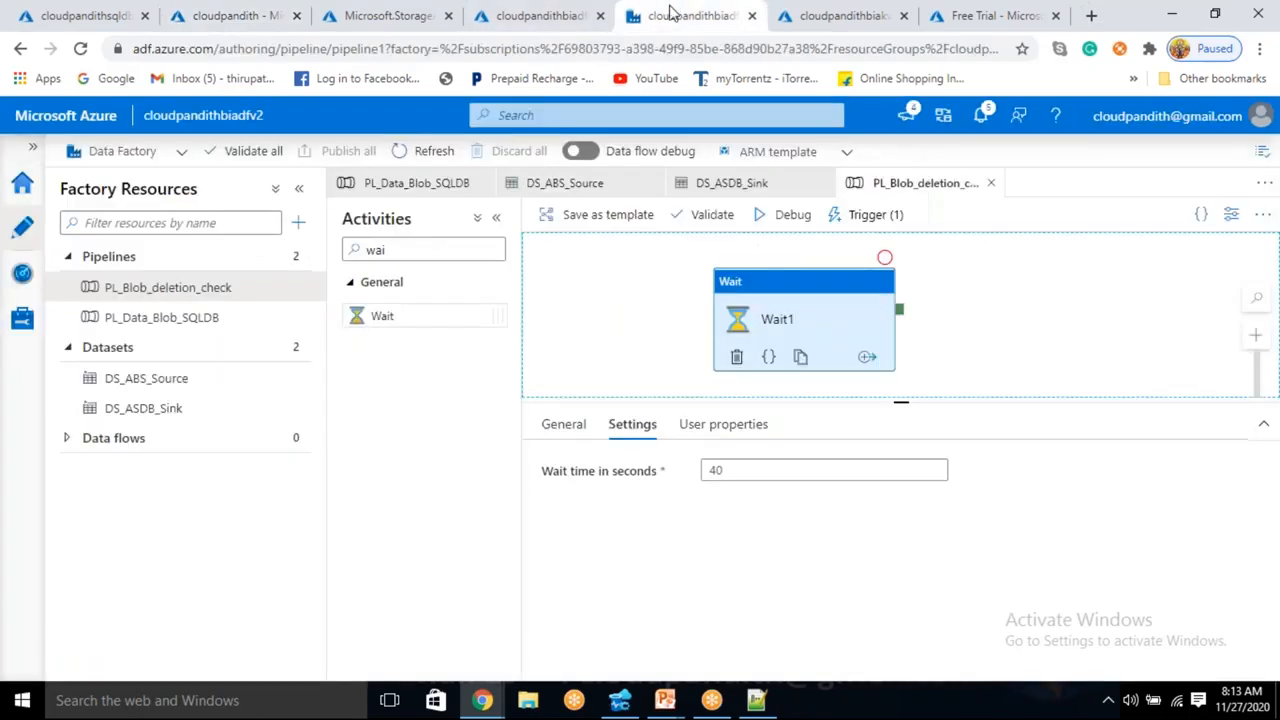
click(18, 278)
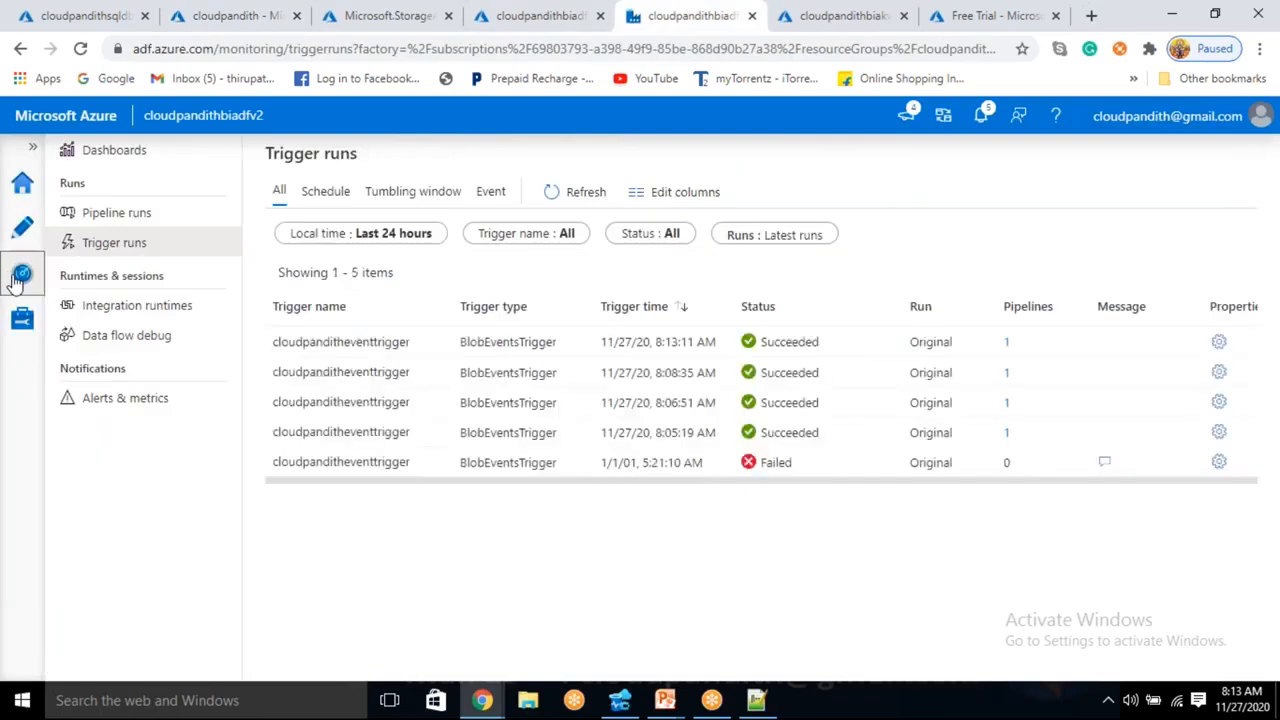
click(586, 191)
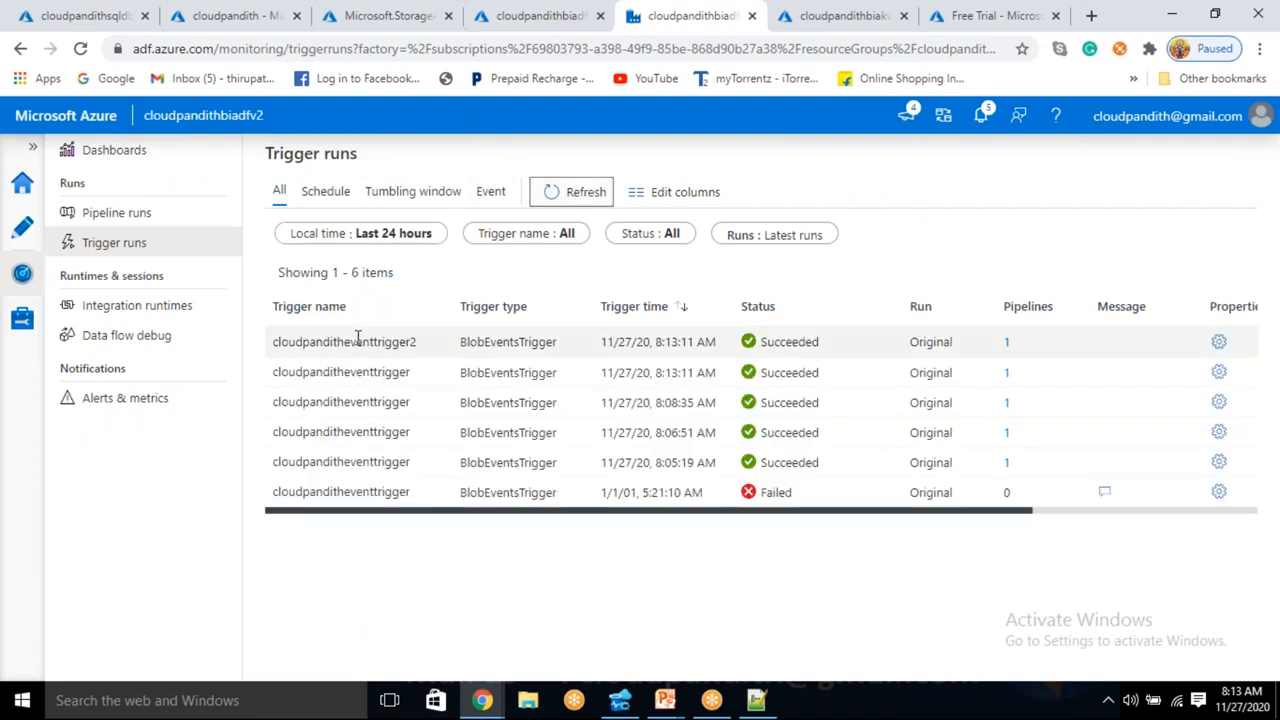
drag(275, 342, 446, 352)
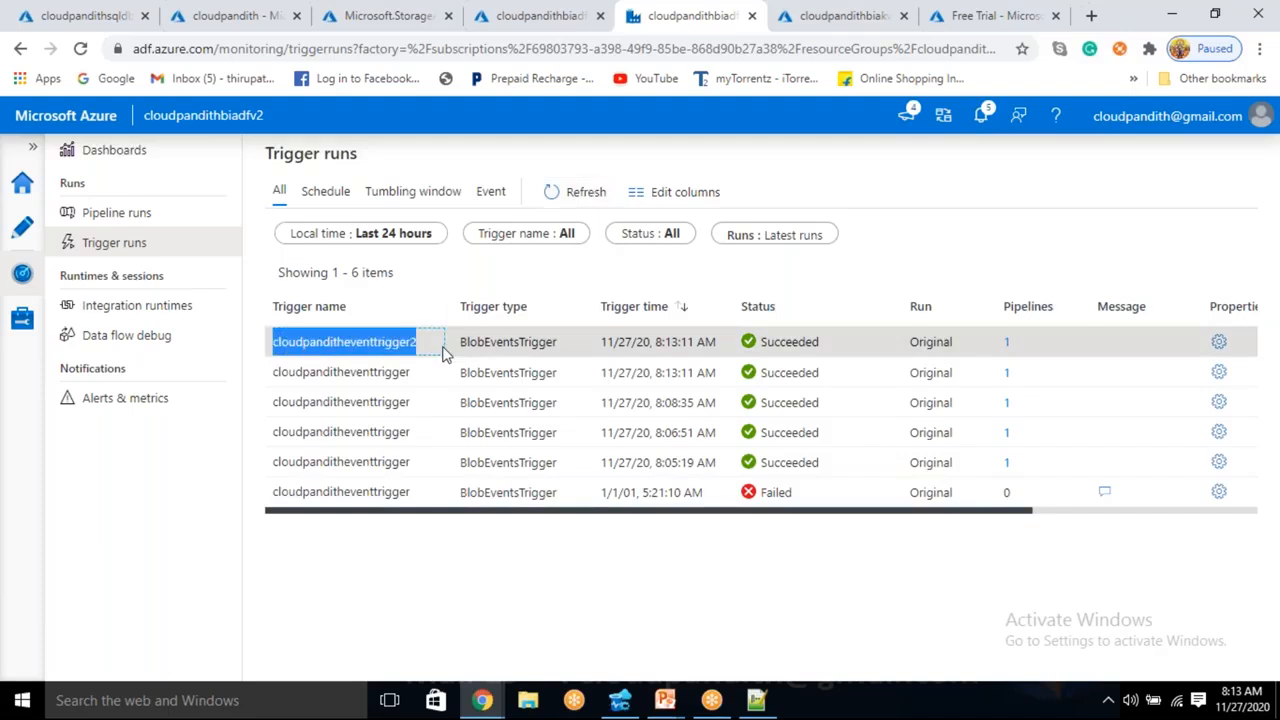
click(126, 222)
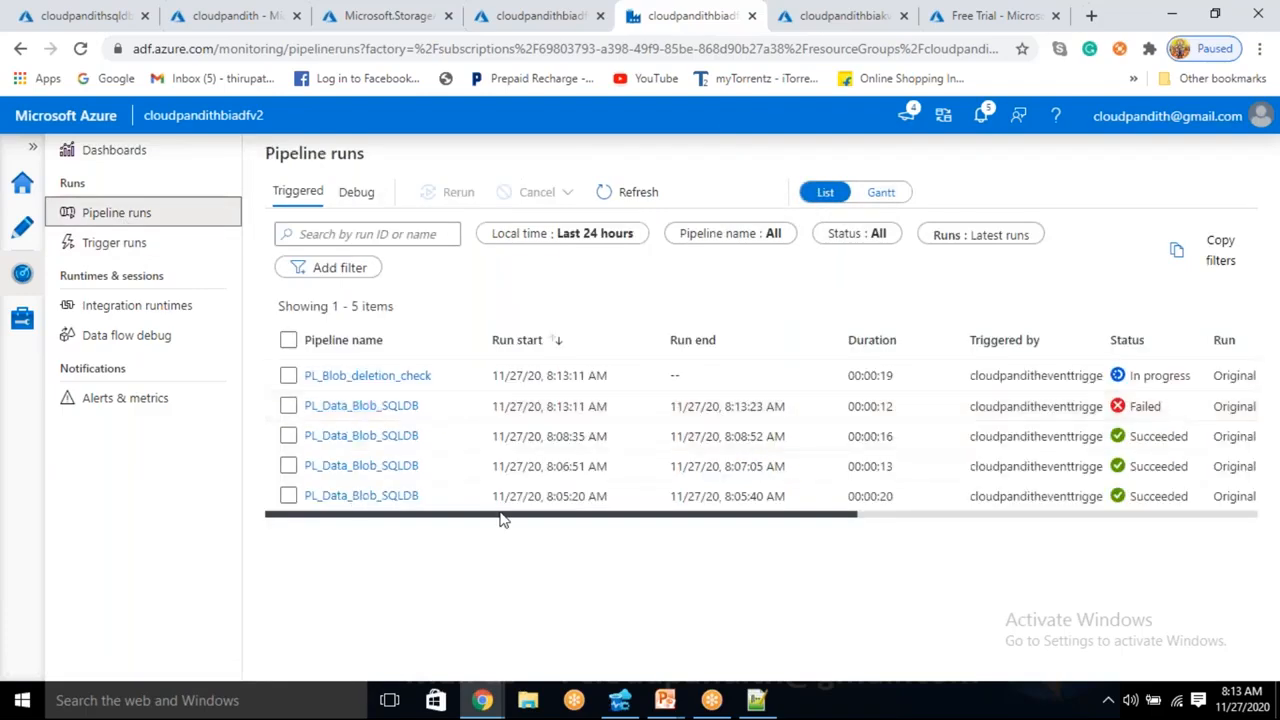
Examine the statuses of the PL_Data_Blob_SQLDB and PL_Blob_deletion_check runs, refresh the pipeline runs, and check the deletion pipeline's duration
drag(1166, 409, 1118, 418)
click(1170, 415)
double_click(1147, 410)
click(1155, 415)
double_click(1144, 406)
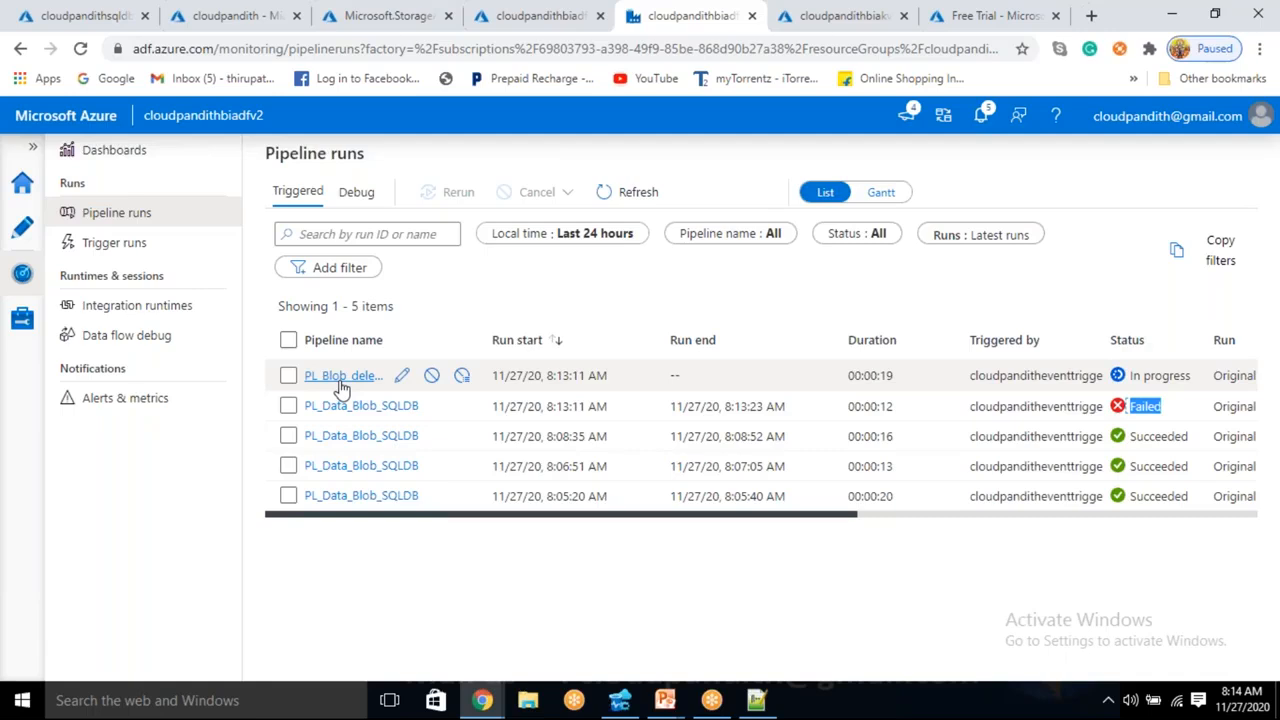
click(643, 194)
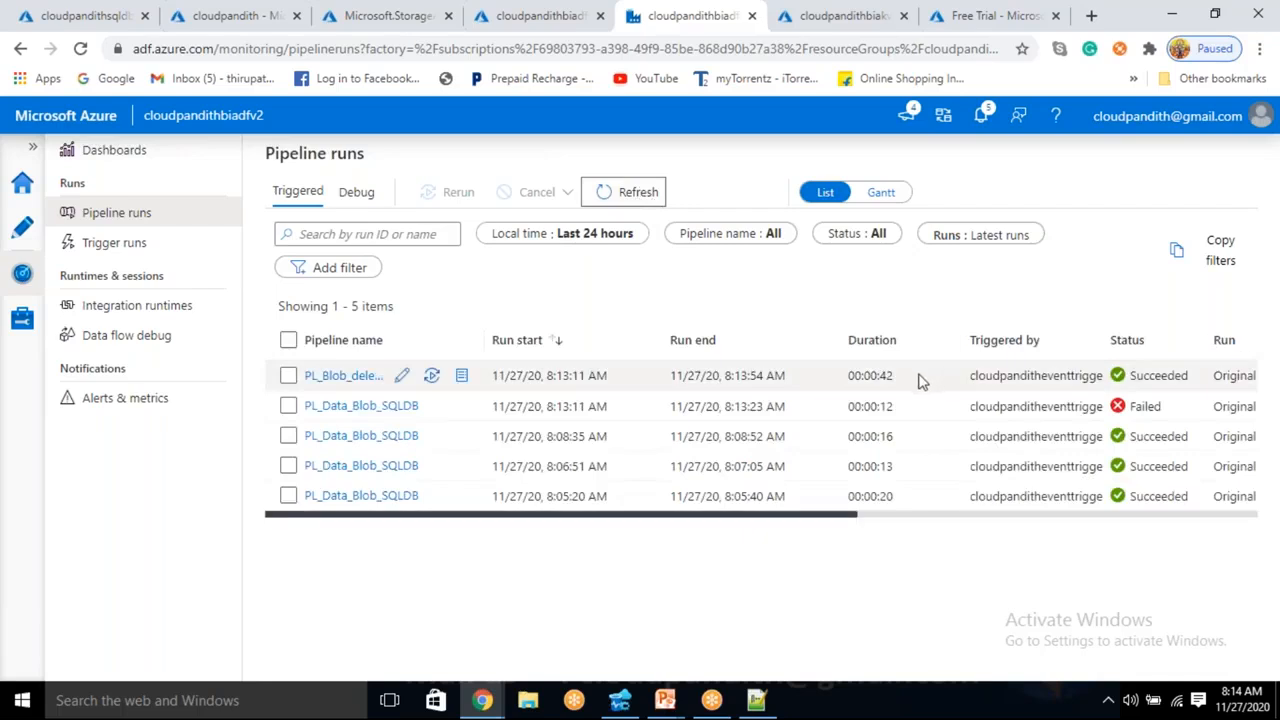
drag(905, 378, 850, 378)
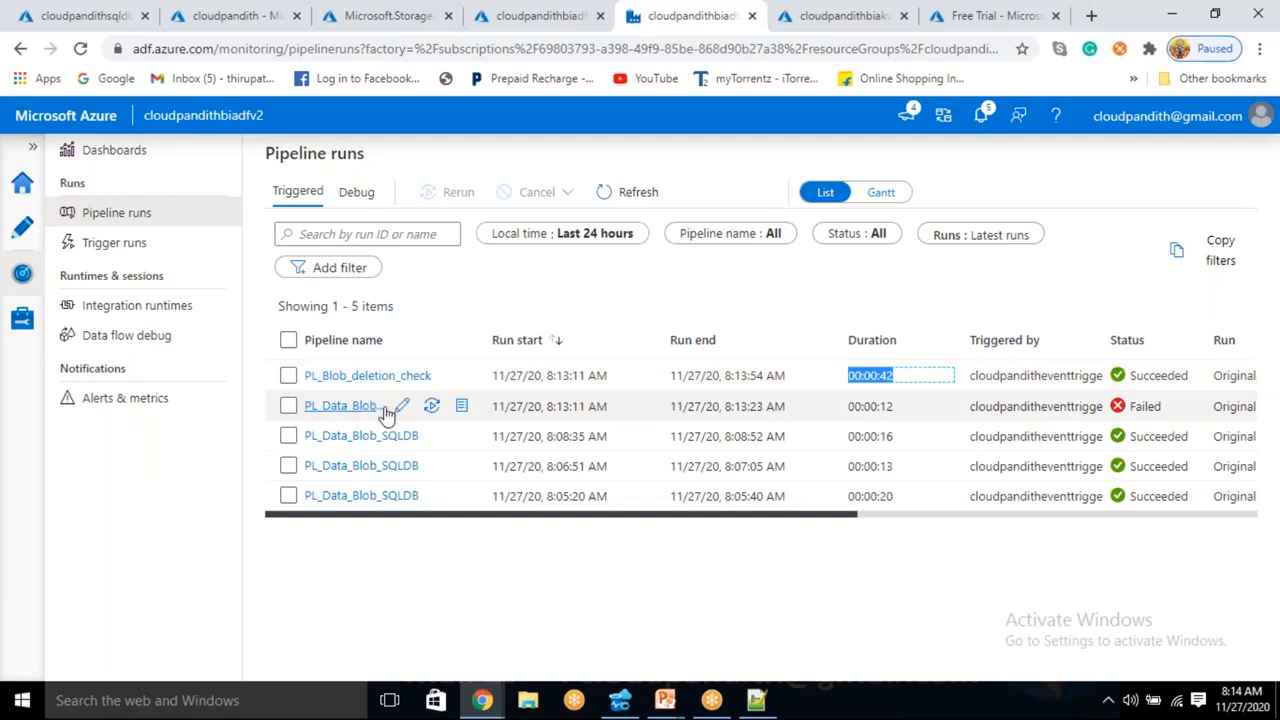
Open the error details of the failed PL_Data_Blob_SQLDB run, read the message, and close it
mouse_move(540, 525)
mouse_down()
mouse_move(769, 543)
mouse_move(802, 521)
mouse_up()
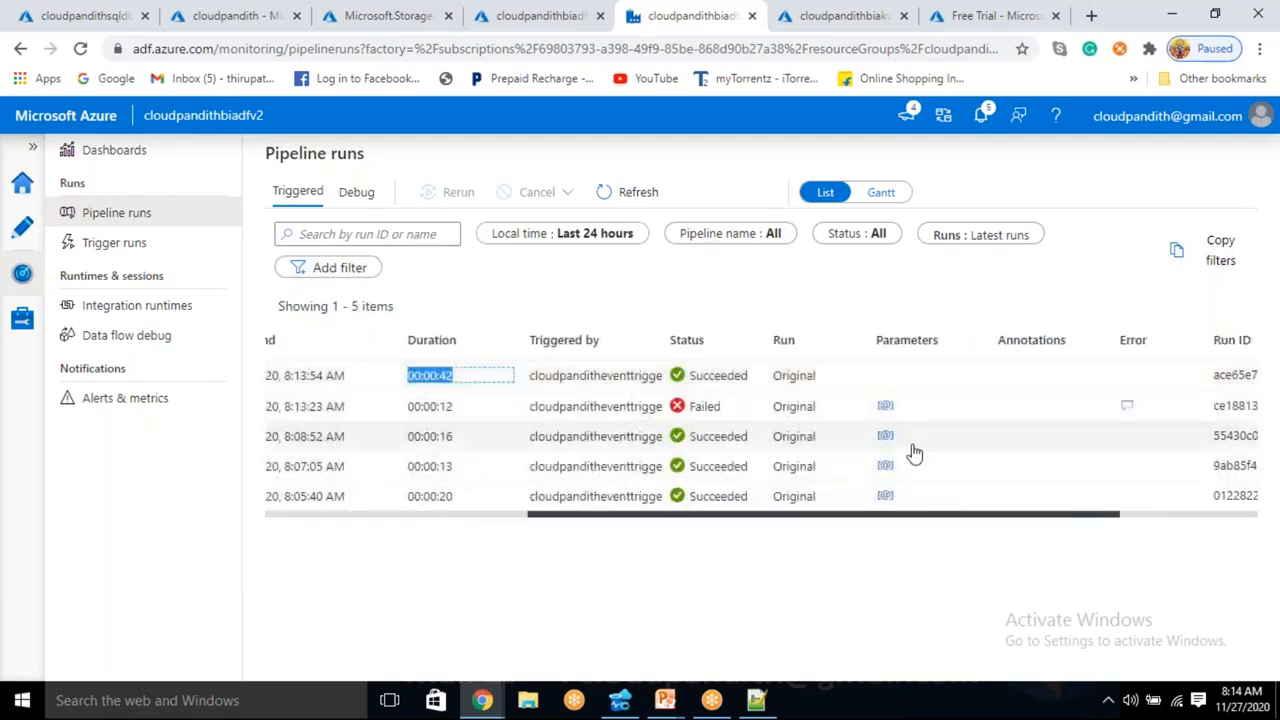
click(1128, 409)
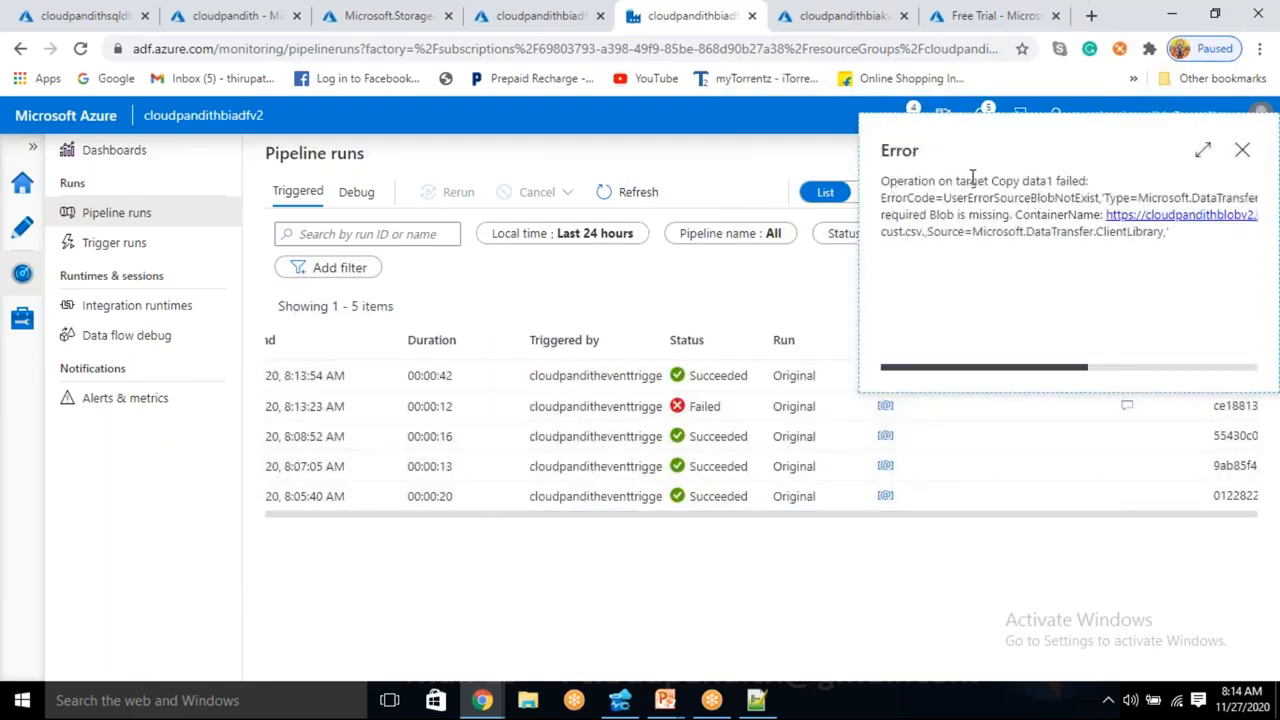
drag(972, 176, 1027, 177)
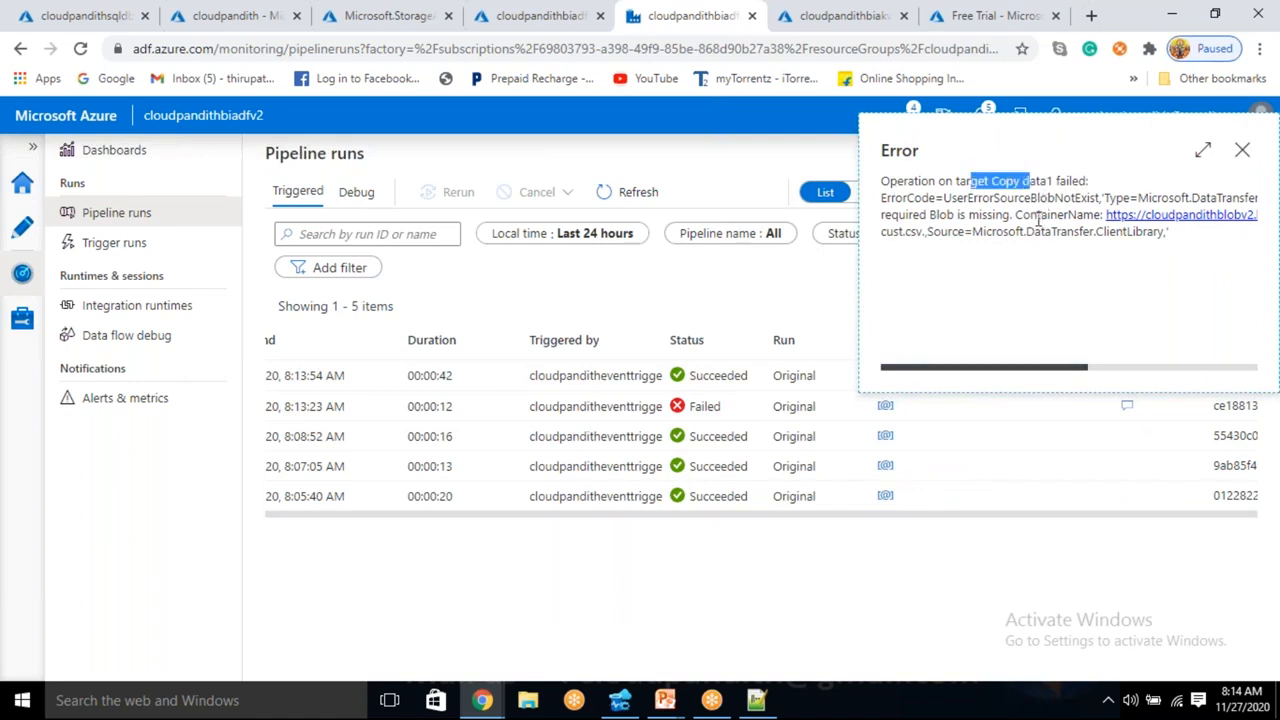
click(1040, 220)
drag(919, 215, 990, 215)
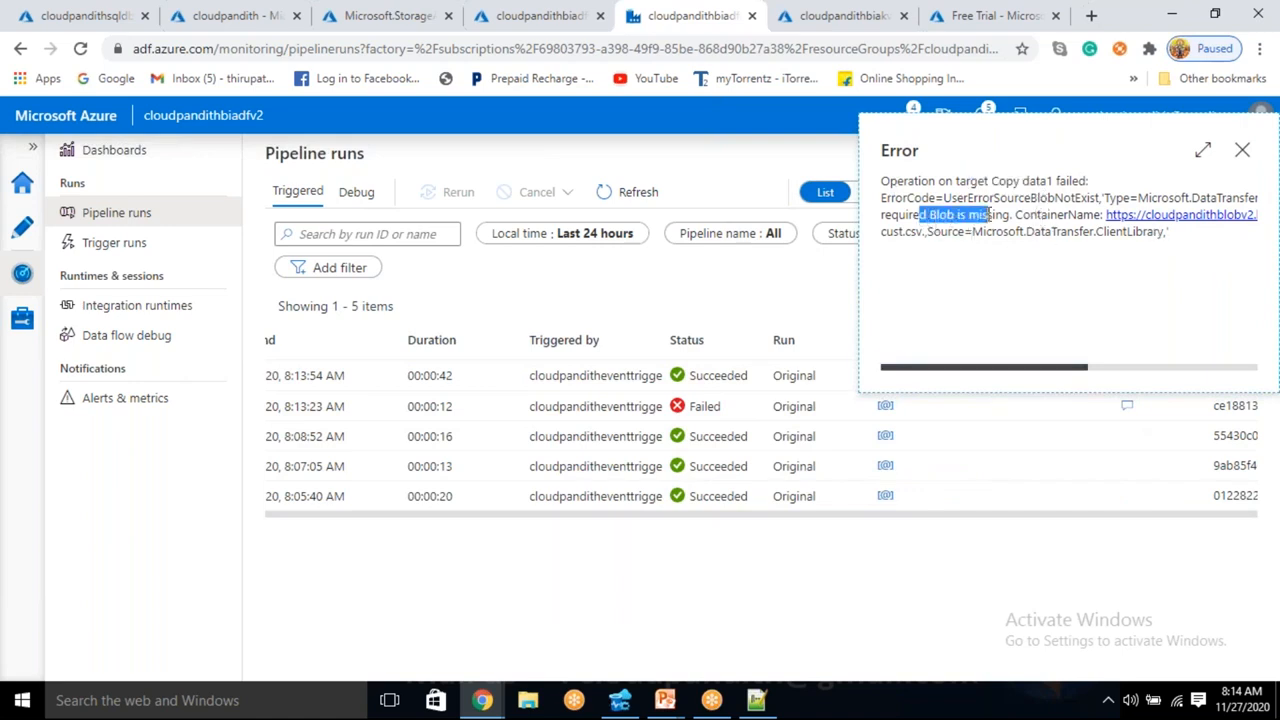
click(958, 271)
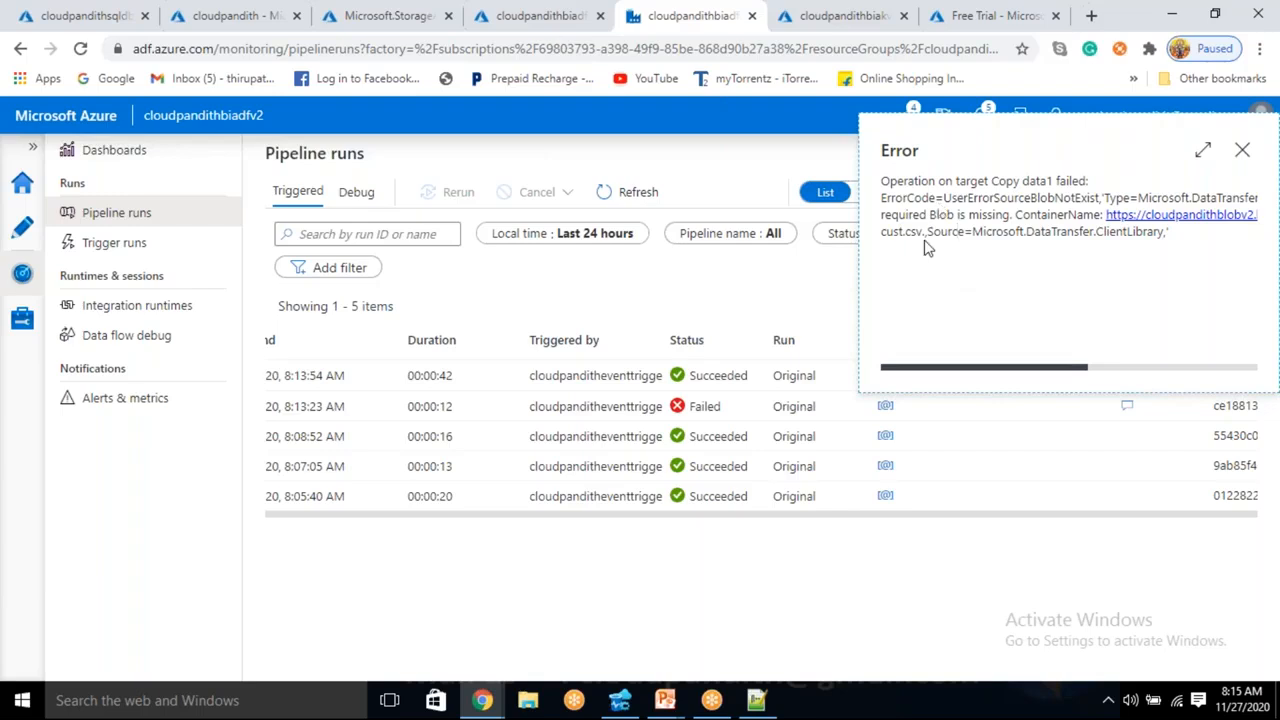
drag(932, 232, 966, 210)
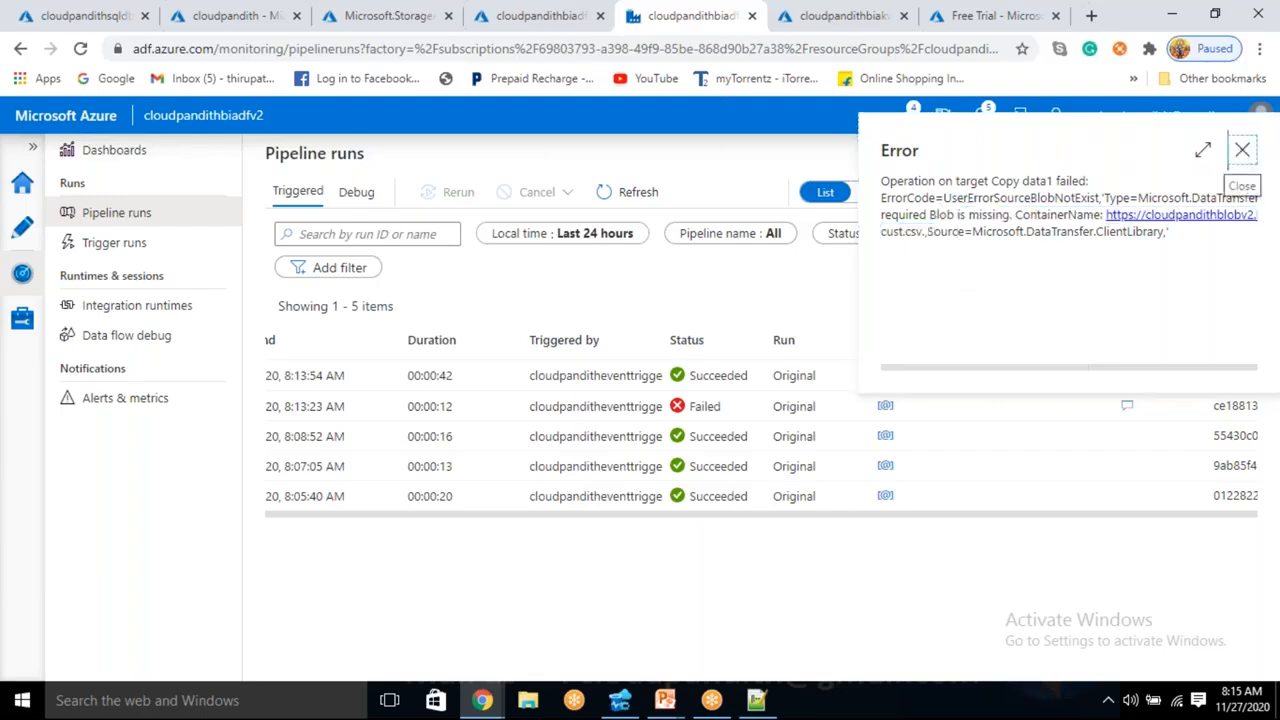
click(1242, 150)
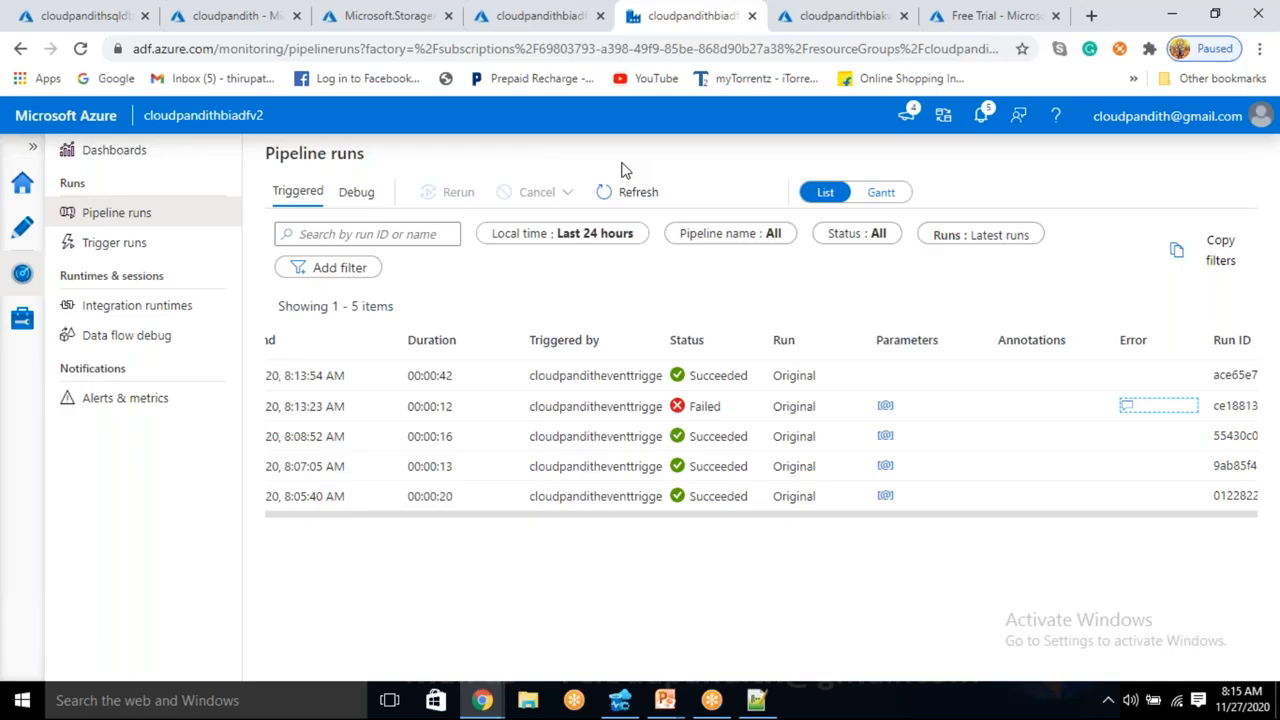
Return to the Data Factory authoring view and compare the PL_Blob_deletion_check and PL_Data_Blob_SQLDB pipelines
click(889, 23)
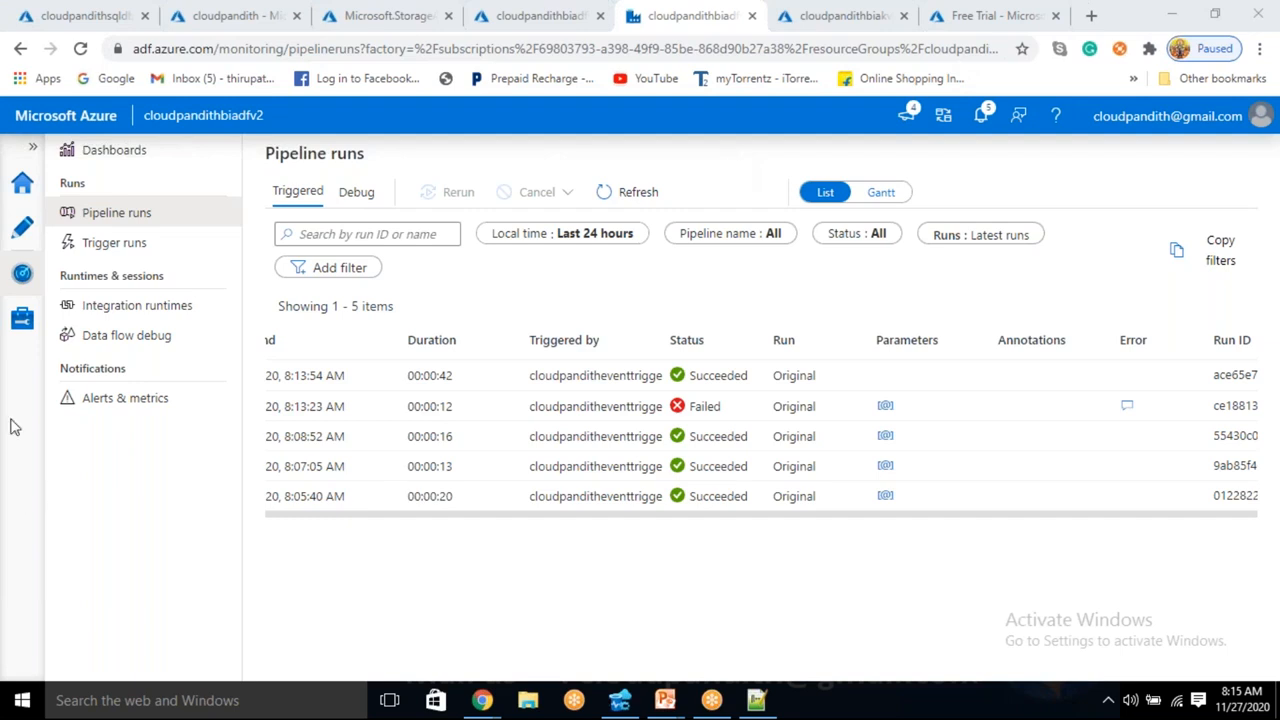
click(28, 240)
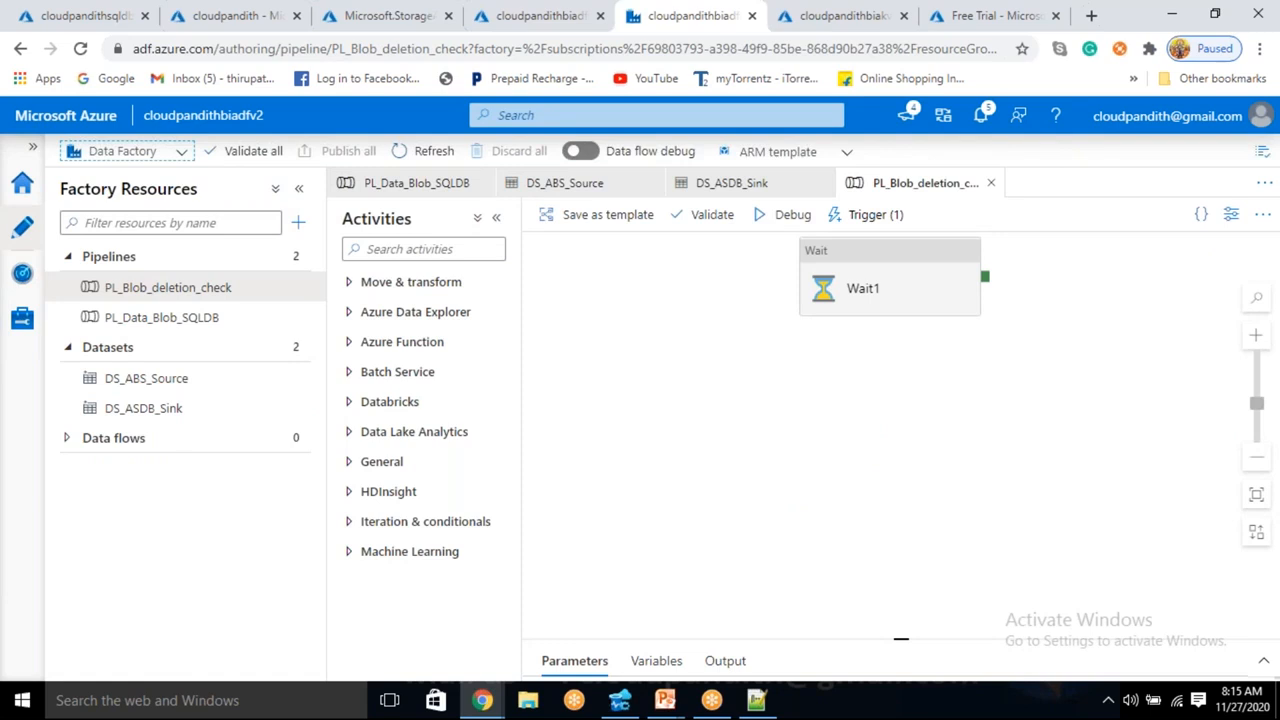
click(195, 325)
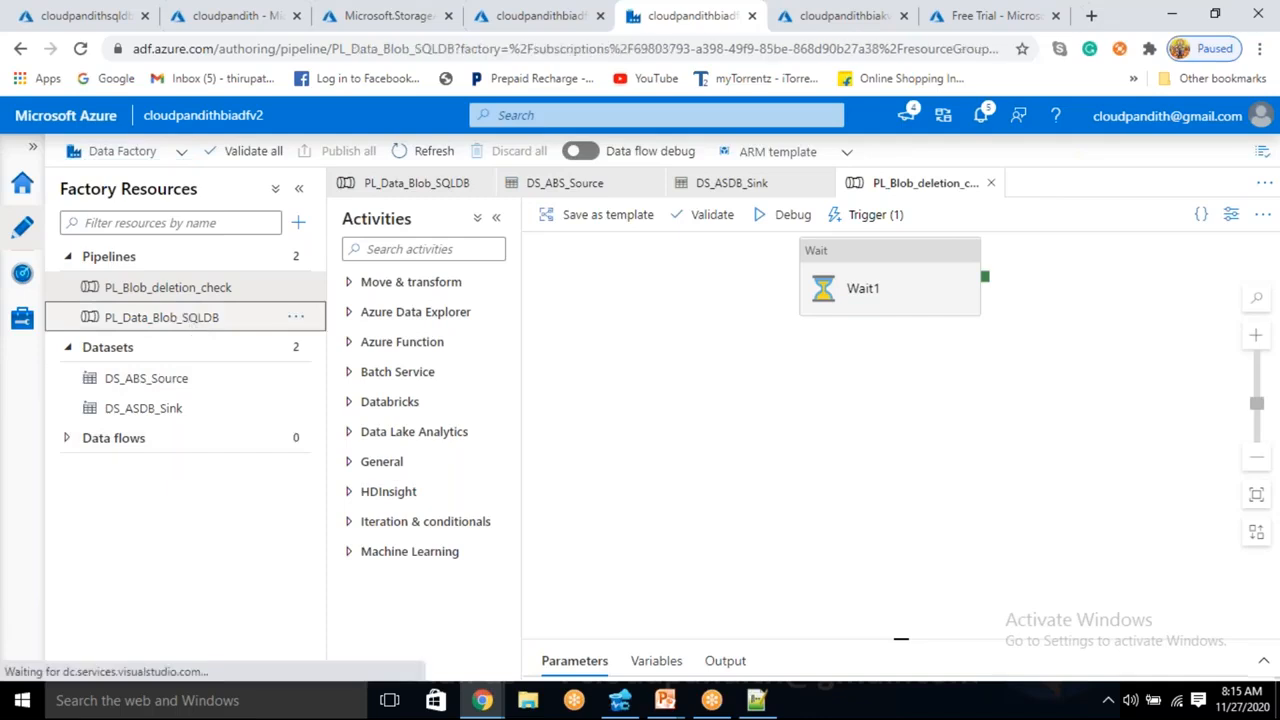
click(200, 293)
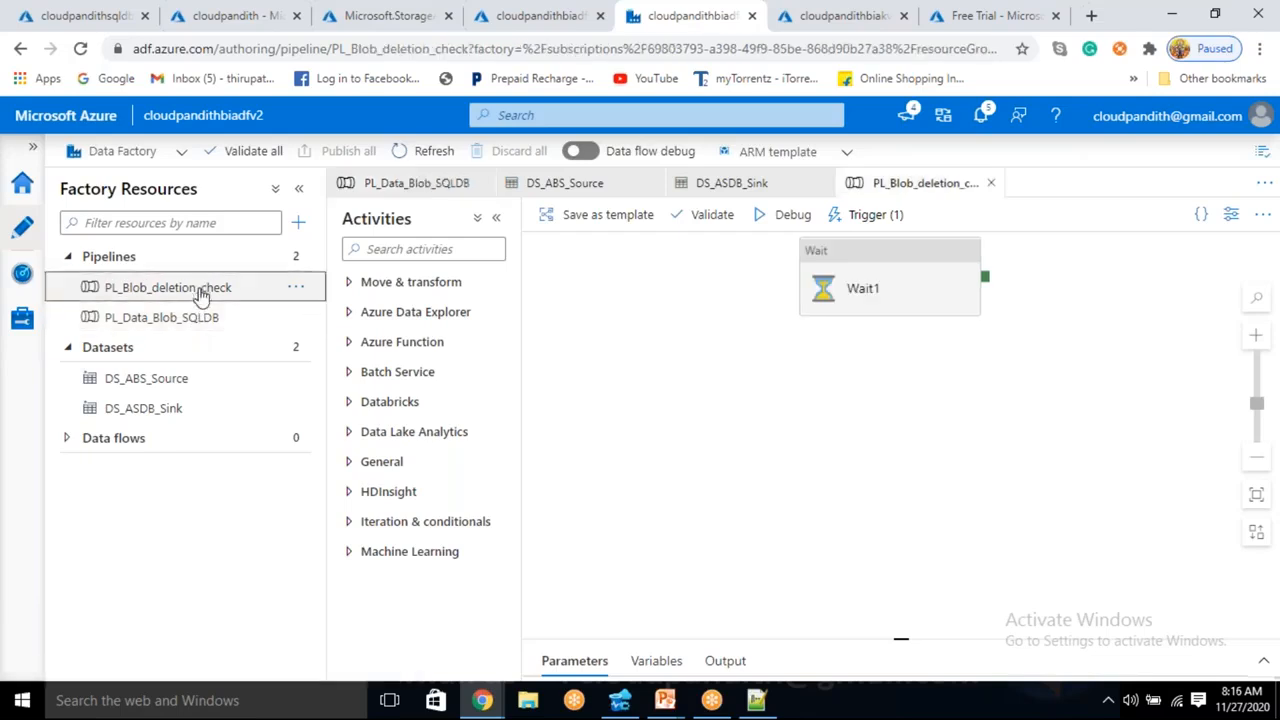
click(200, 319)
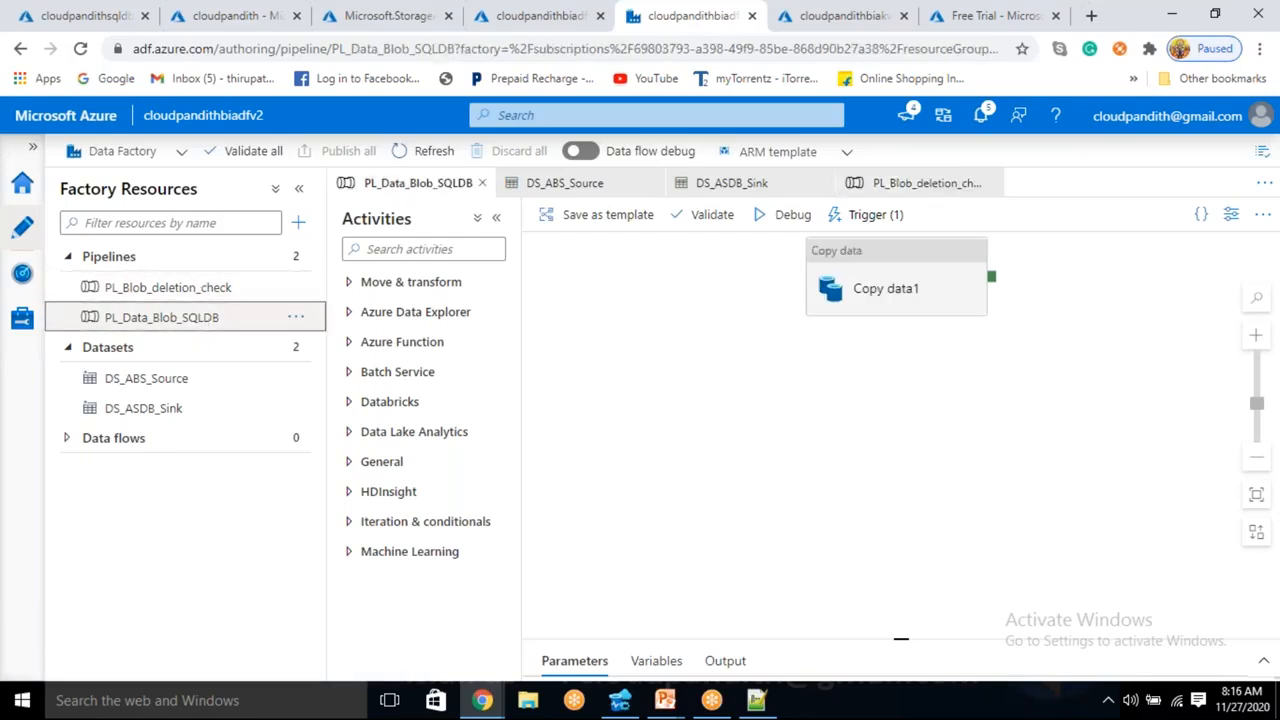
click(200, 292)
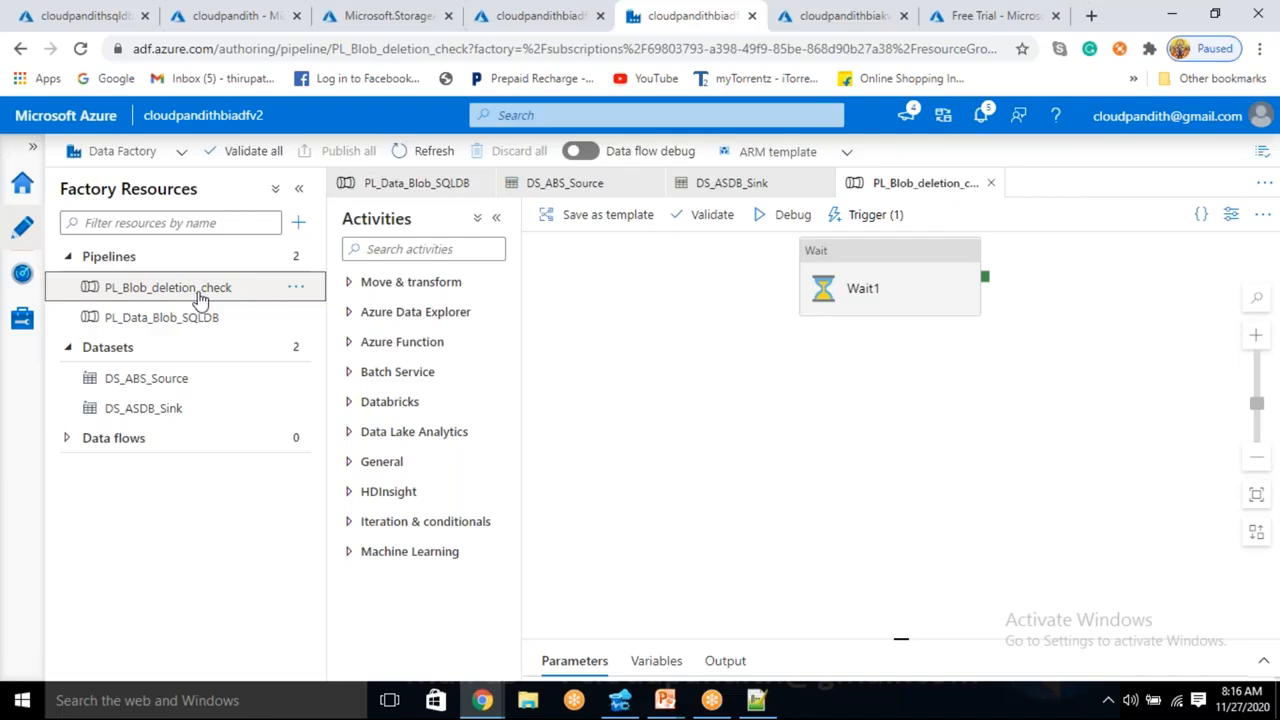
click(210, 320)
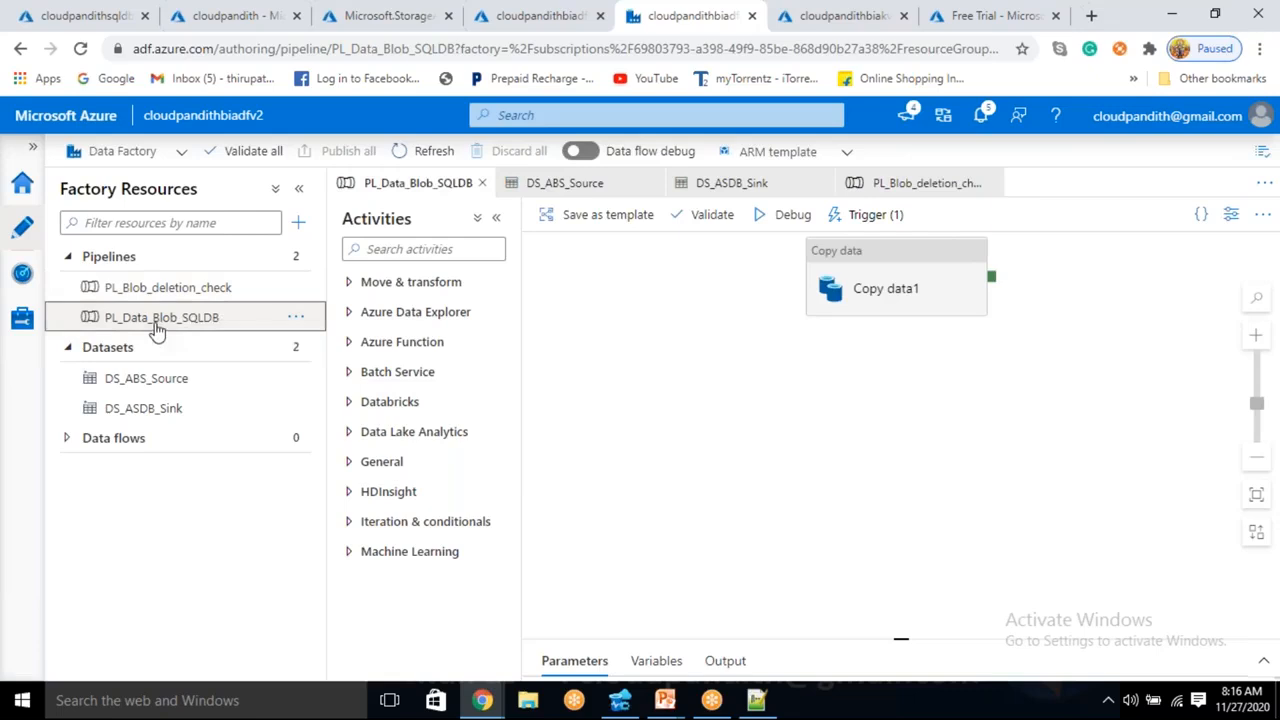
Switch to Azure Data Studio, replace the query with drop table [cust.csv], and run it
click(228, 15)
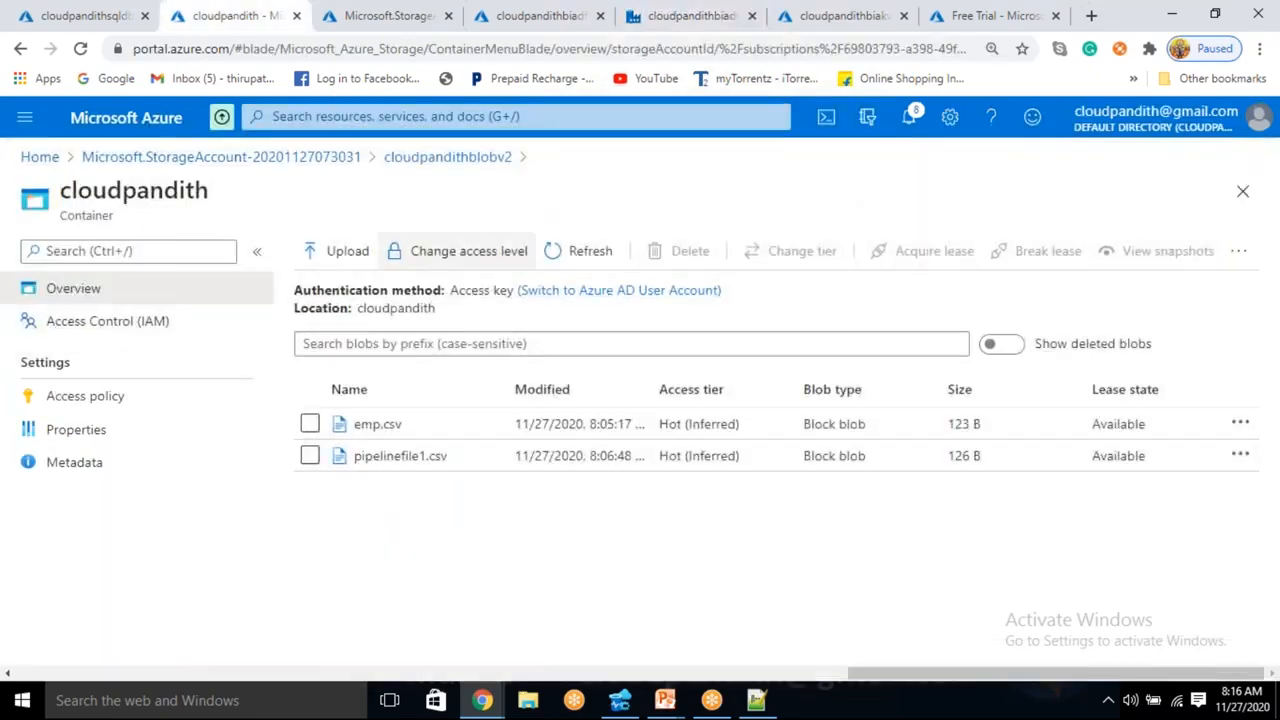
click(612, 696)
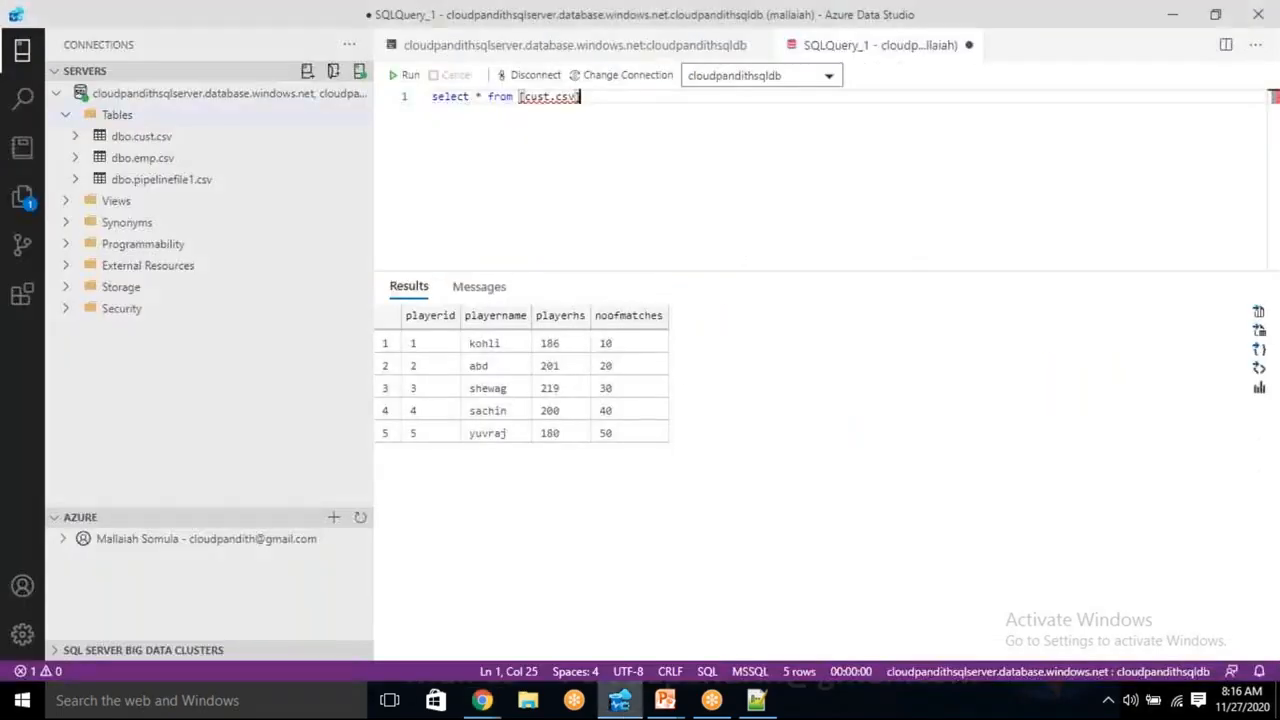
drag(598, 92, 428, 98)
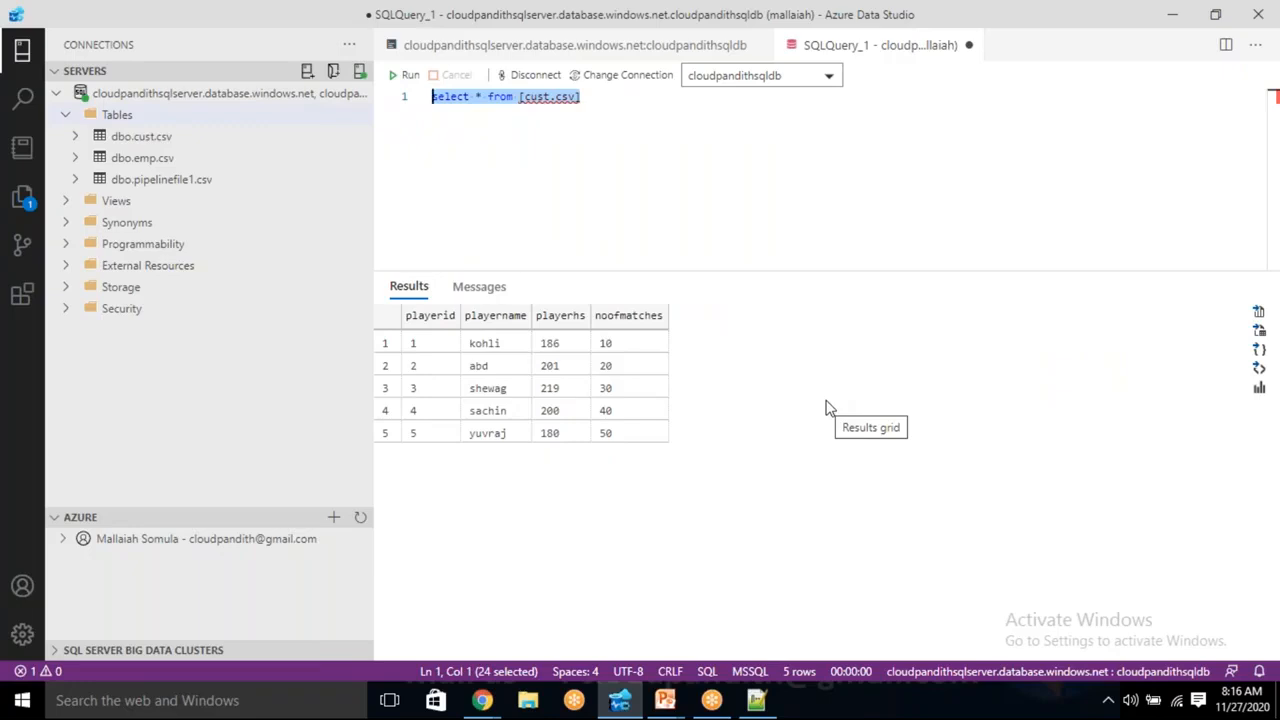
text(drop ta)
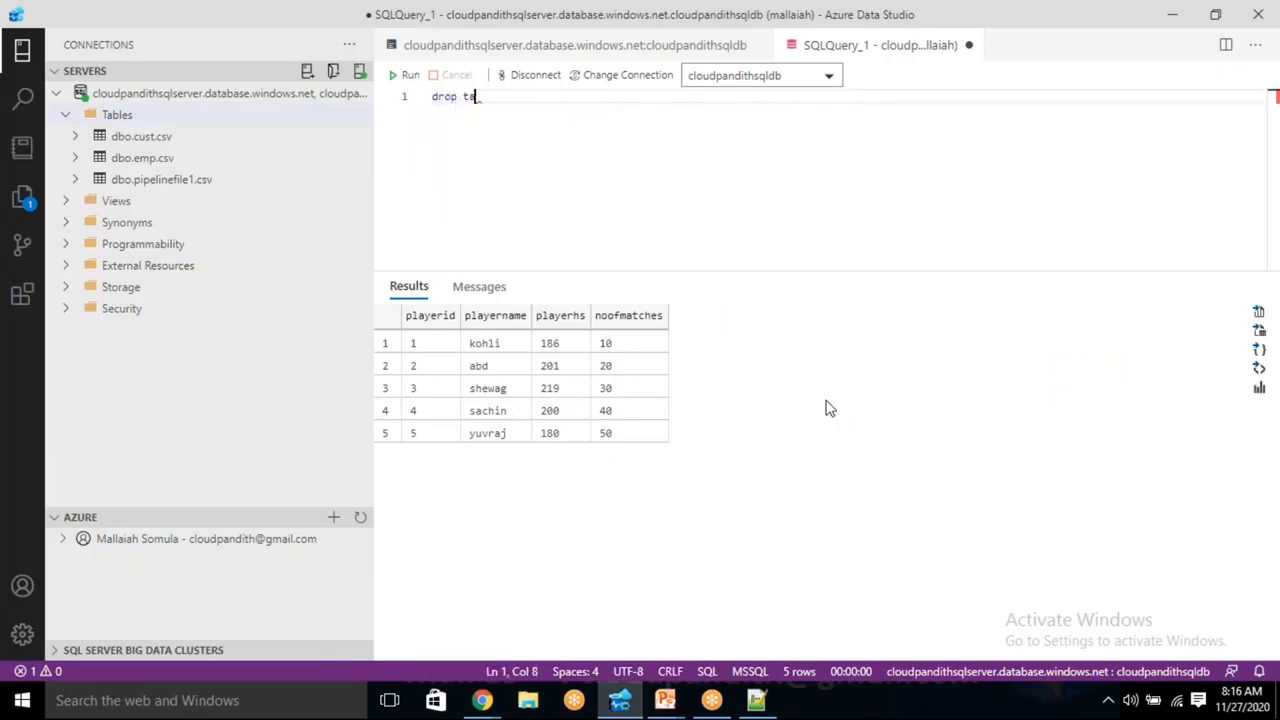
text(ble [cust.csv)
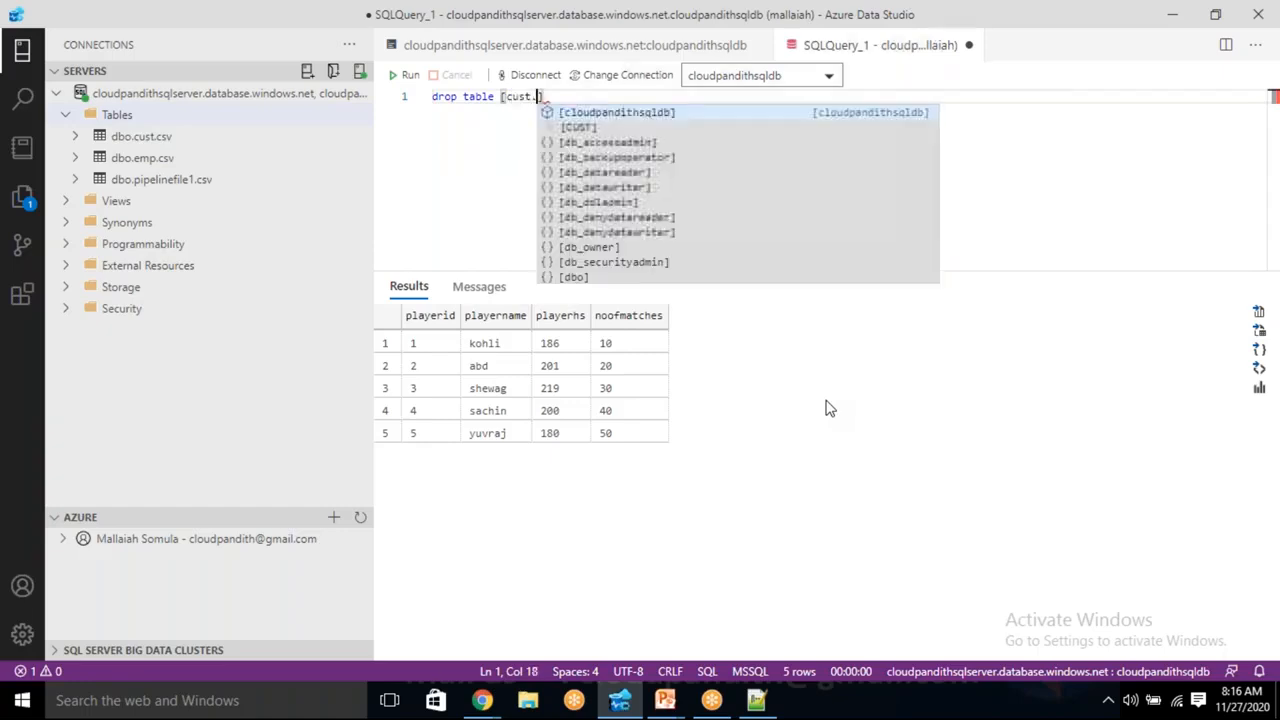
text(])
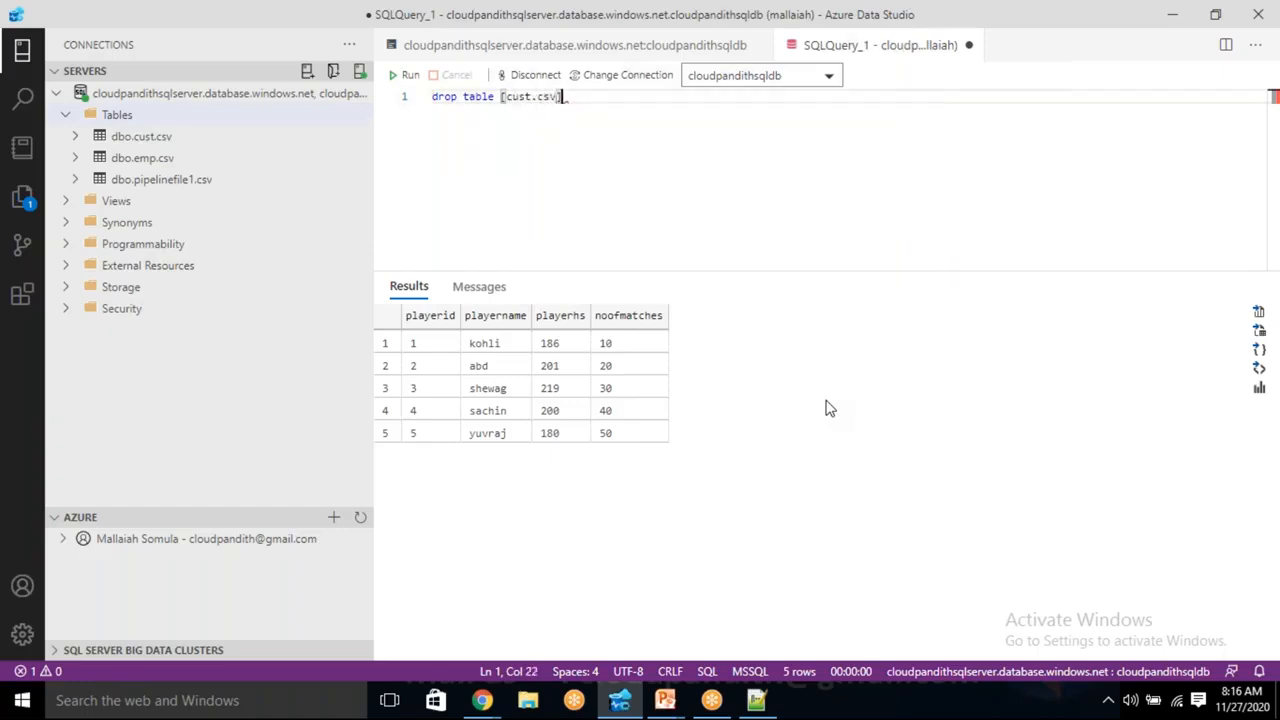
click(416, 75)
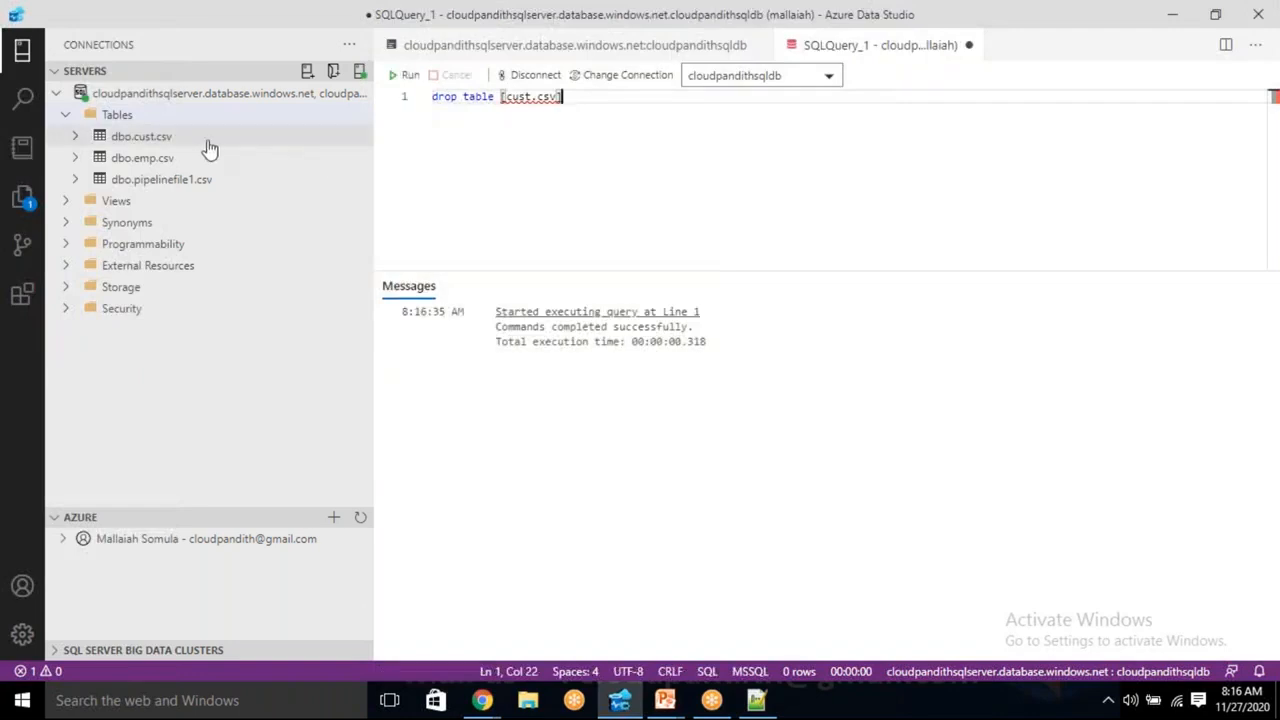
Refresh the database's Tables folder and show its updated list of tables
click(128, 118)
right_click(127, 122)
click(150, 133)
click(64, 116)
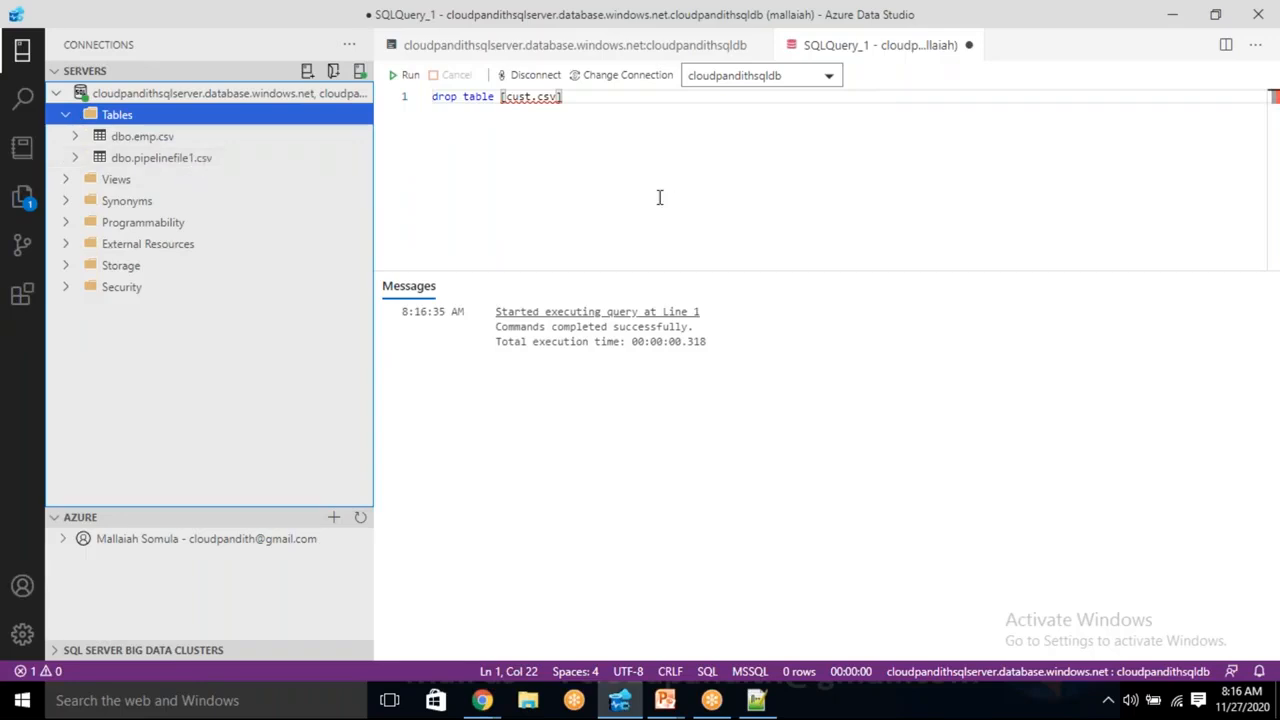
Switch back to the cloudpandith container in the Azure portal and upload the cust file from the set-comma folder
key(alt+Tab)
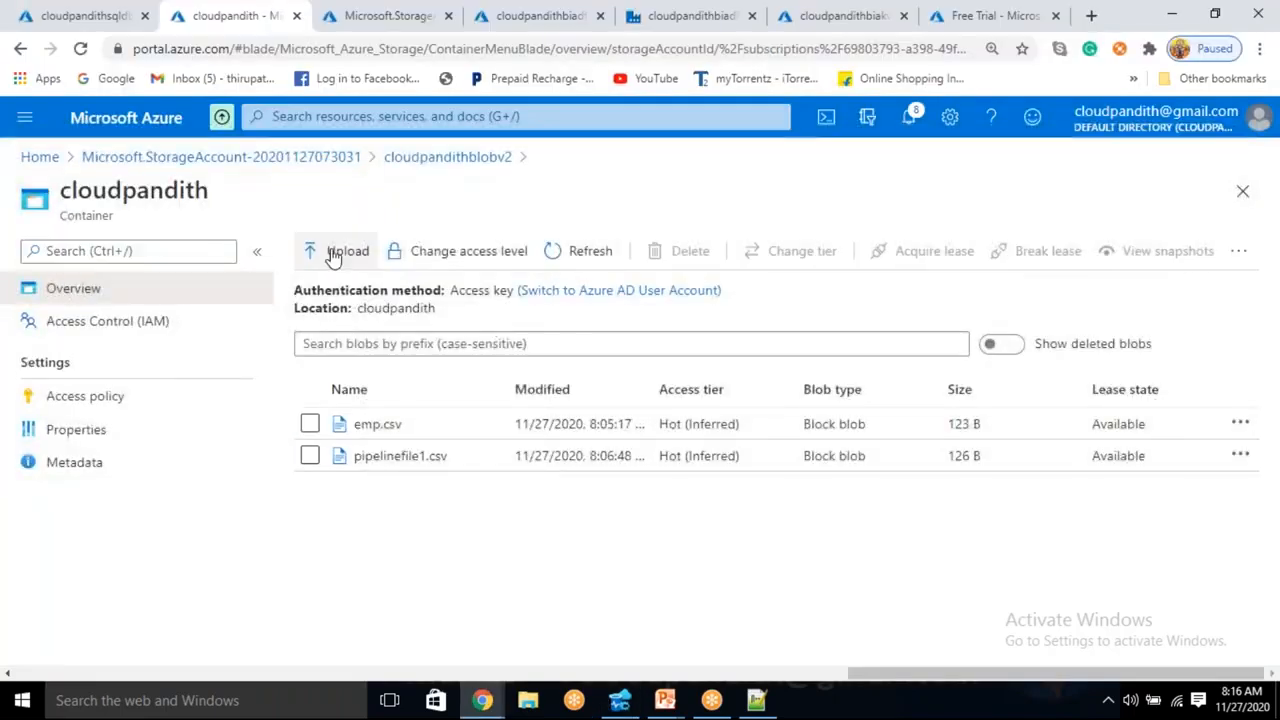
click(336, 252)
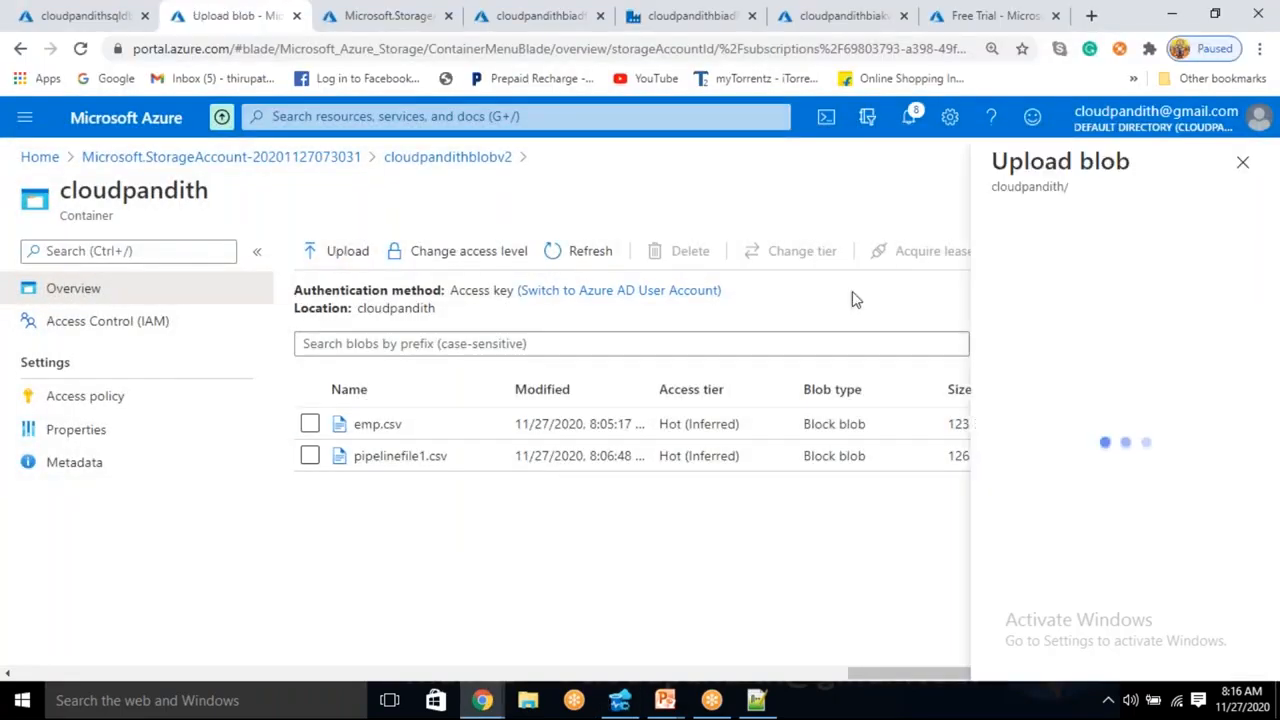
click(1051, 251)
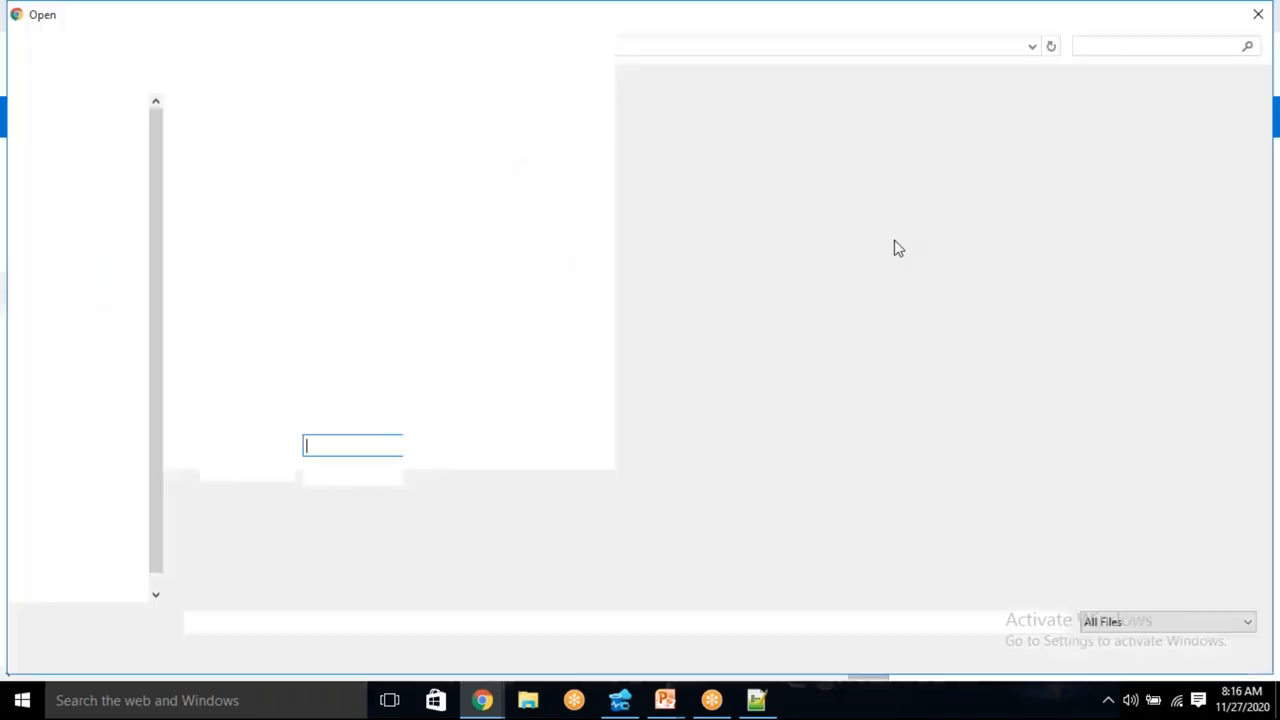
click(213, 131)
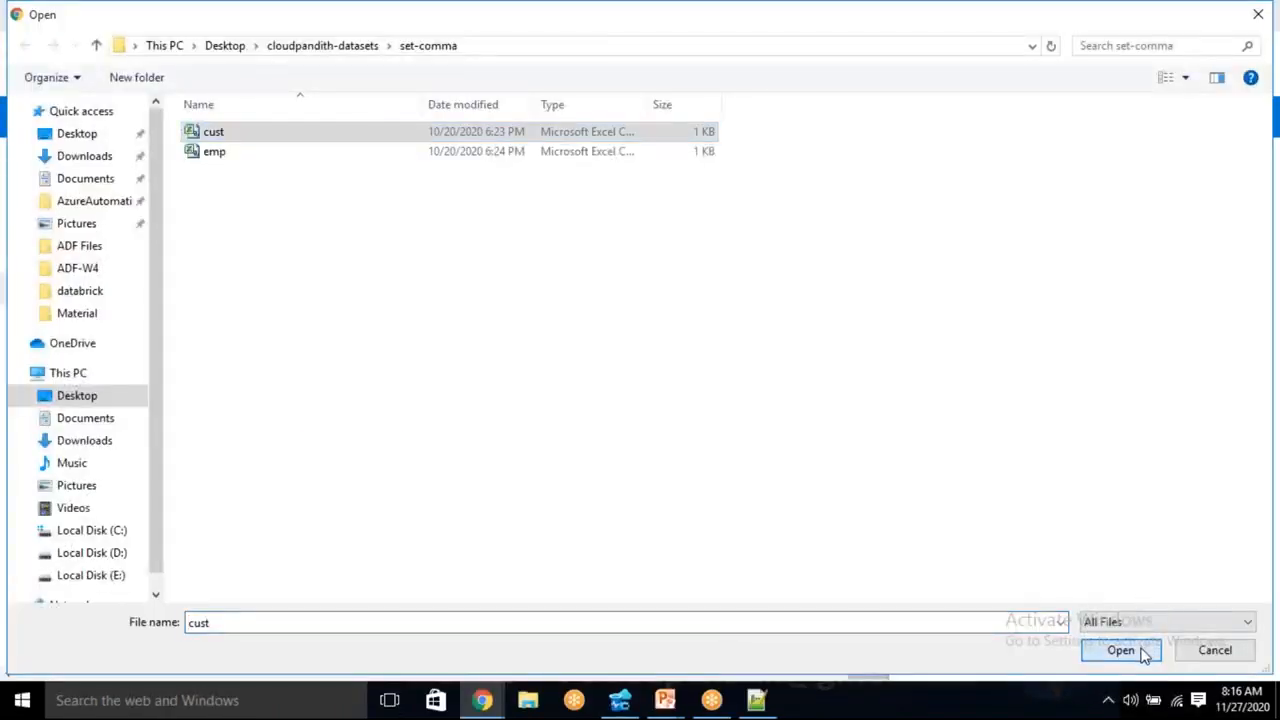
click(1140, 651)
click(951, 401)
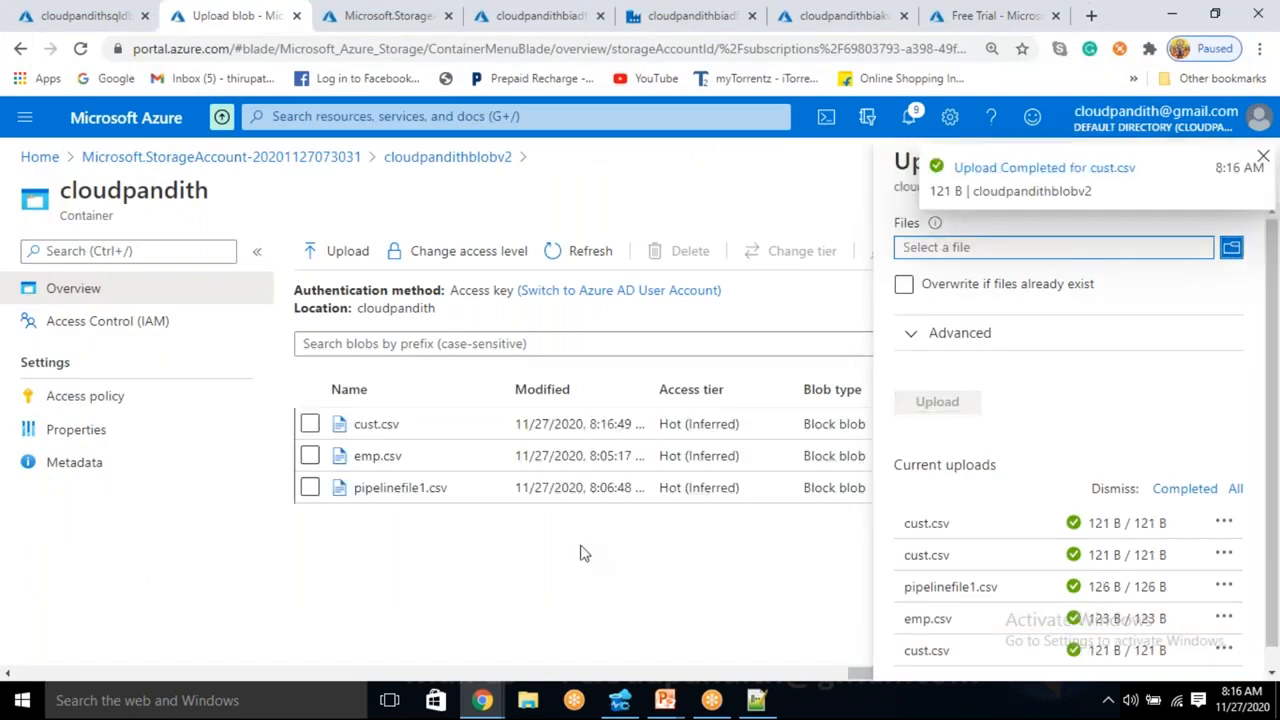
Return to Data Factory monitoring and refresh the pipeline runs to check the newly triggered PL_Data_Blob_SQLDB run
click(520, 15)
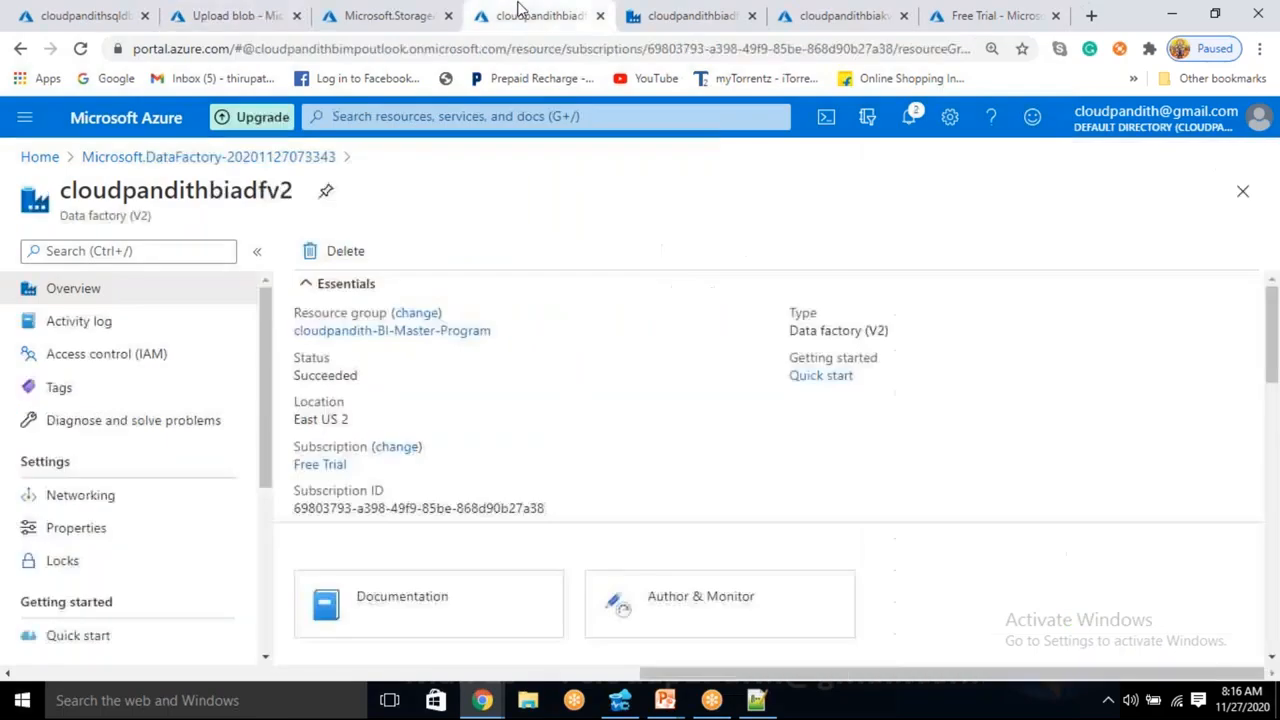
click(635, 10)
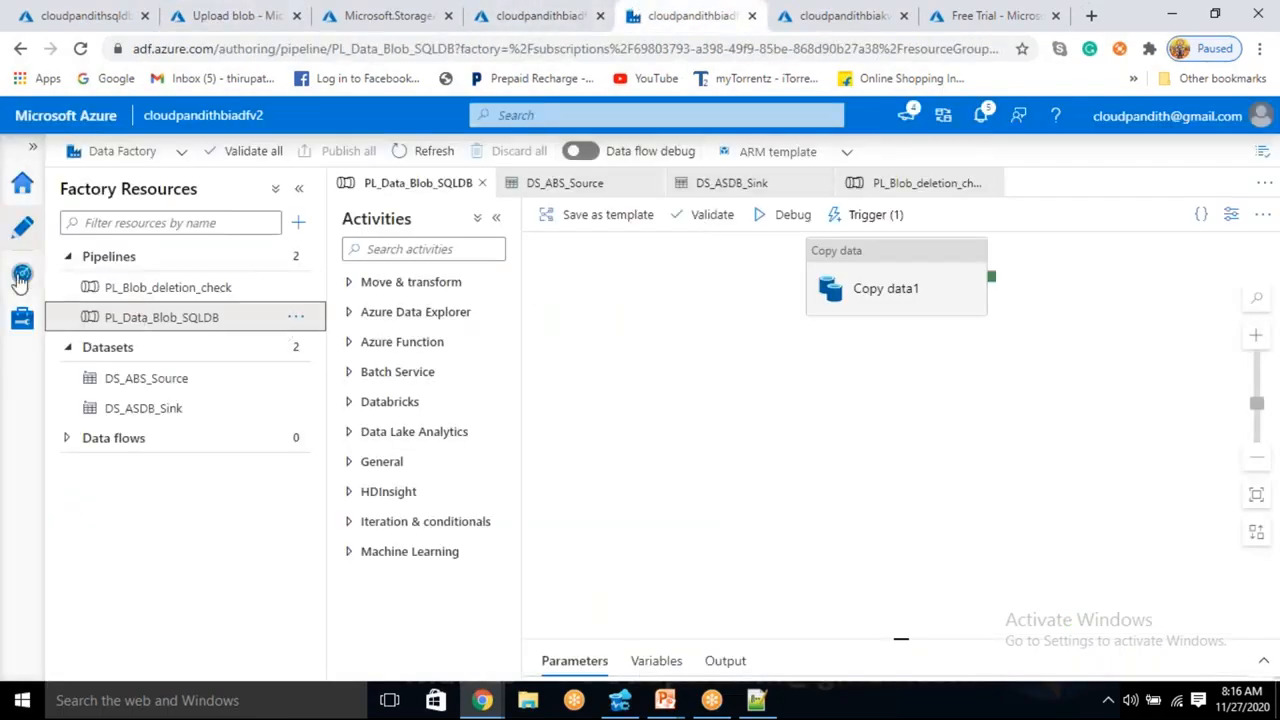
click(21, 277)
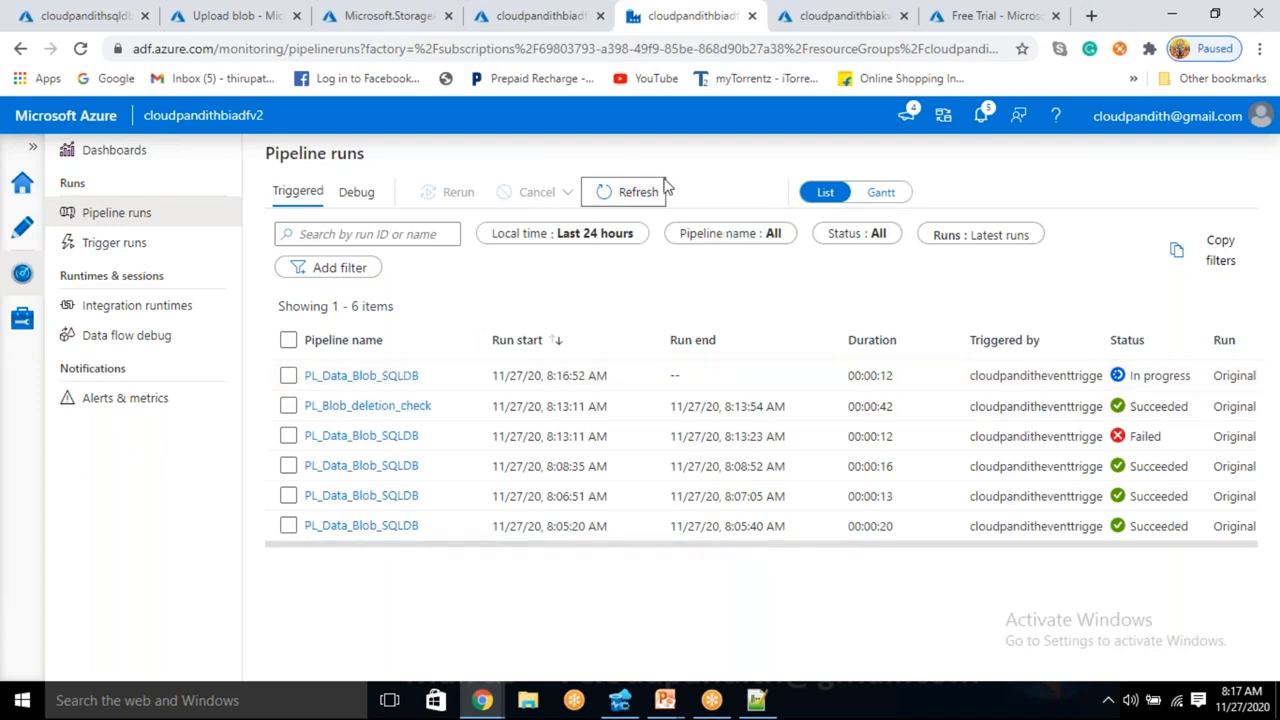
click(618, 195)
click(618, 195)
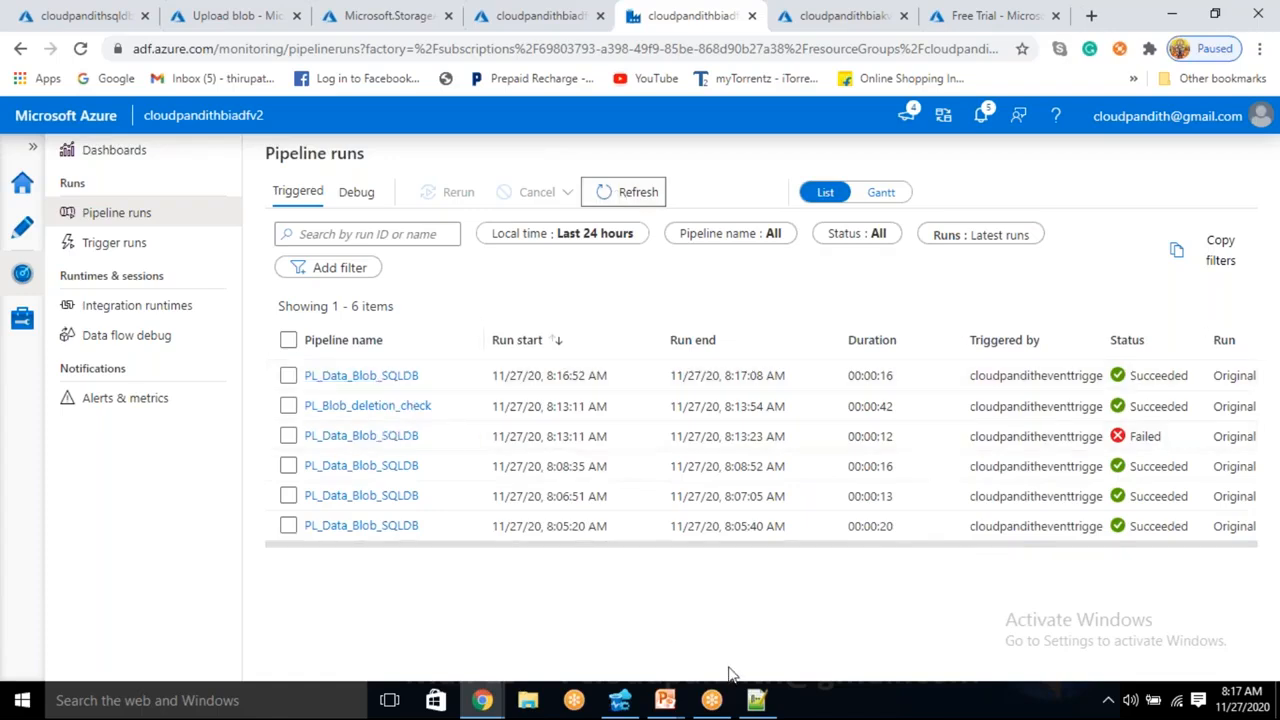
Switch to Azure Data Studio and refresh the database's Tables folder to check for the newly loaded cust.csv table
click(619, 700)
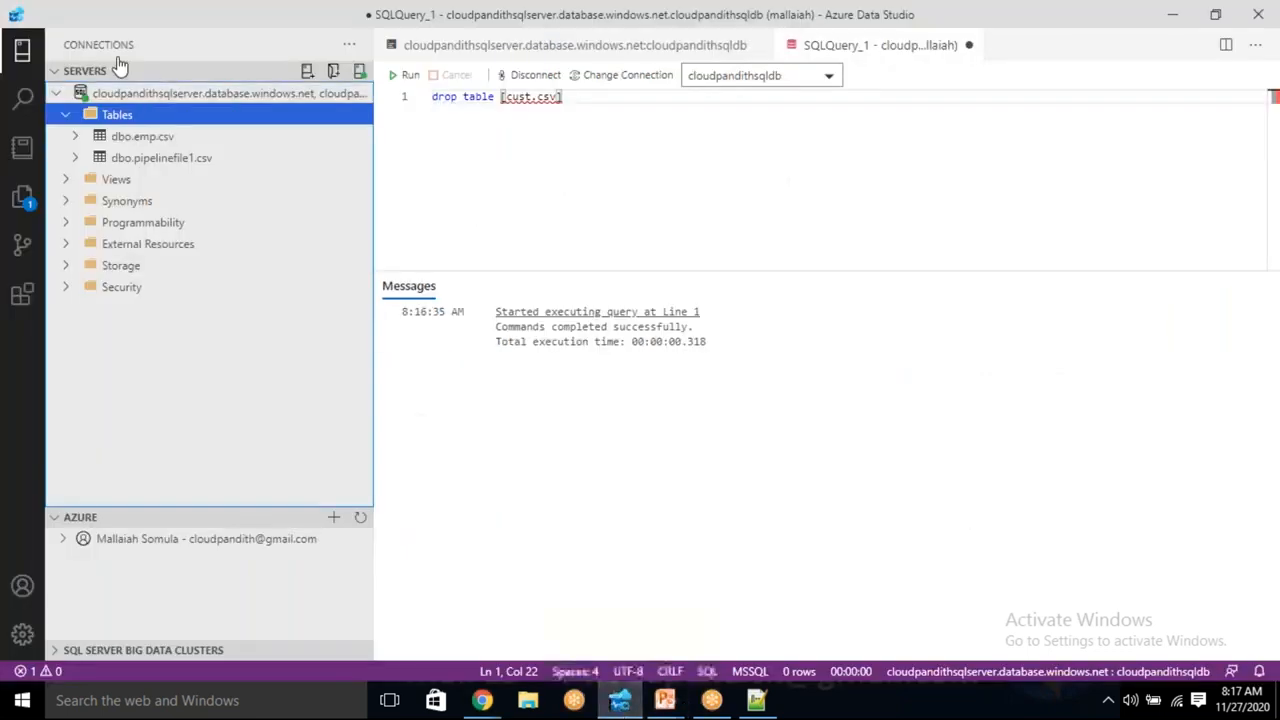
right_click(116, 115)
click(162, 134)
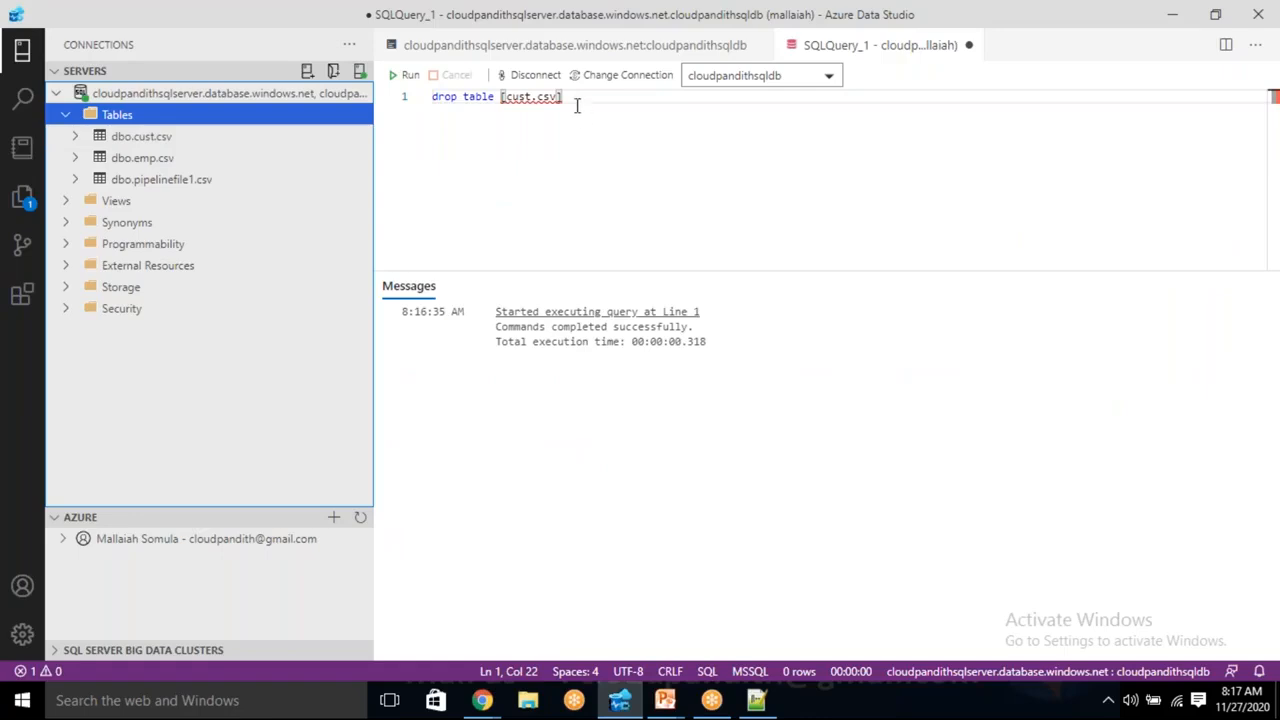
Change the drop statement in the query to select * from [cust.csv] and run it
click(500, 96)
key(ctrl+BackSpace)
key(ctrl+BackSpace)
text(select * from)
click(410, 76)
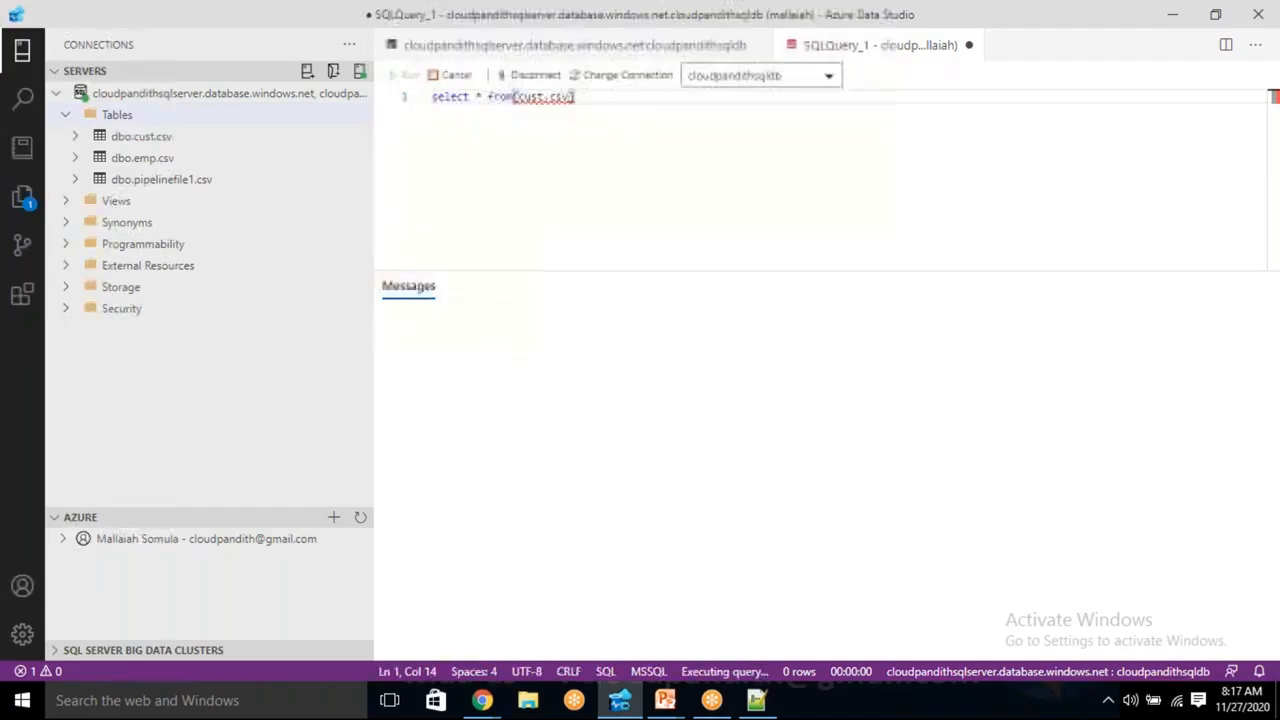
click(595, 213)
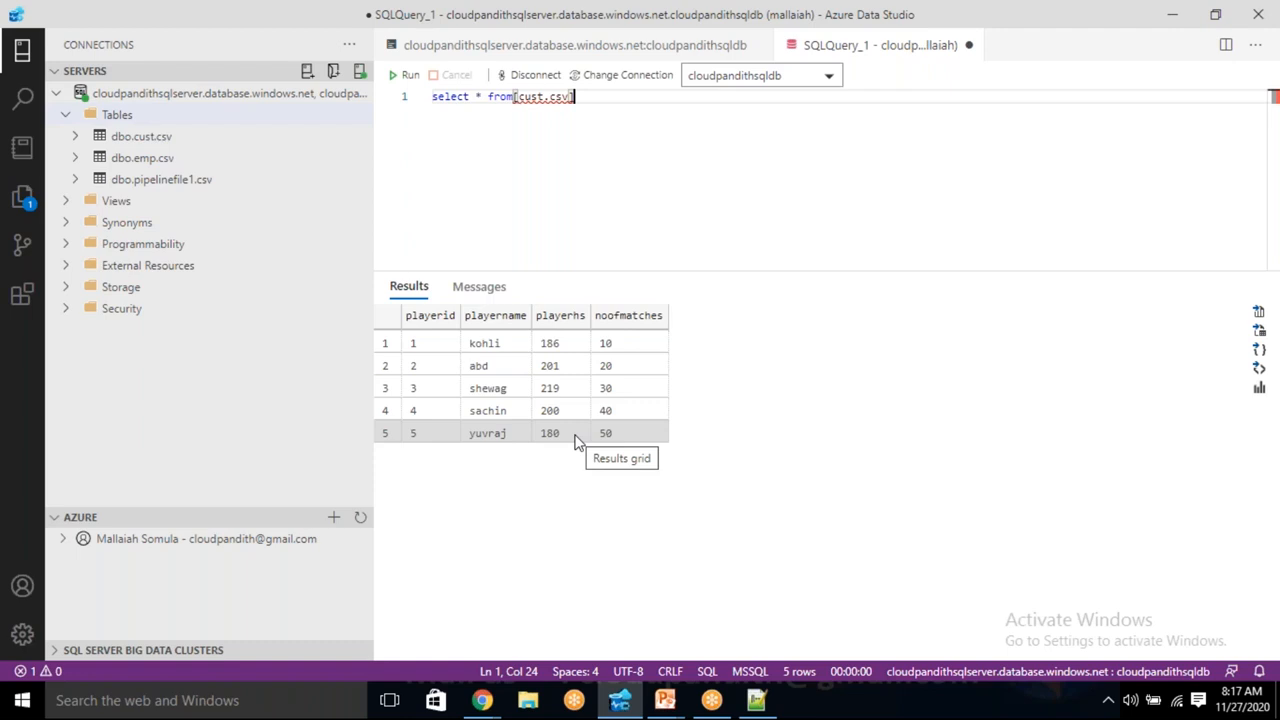
click(517, 96)
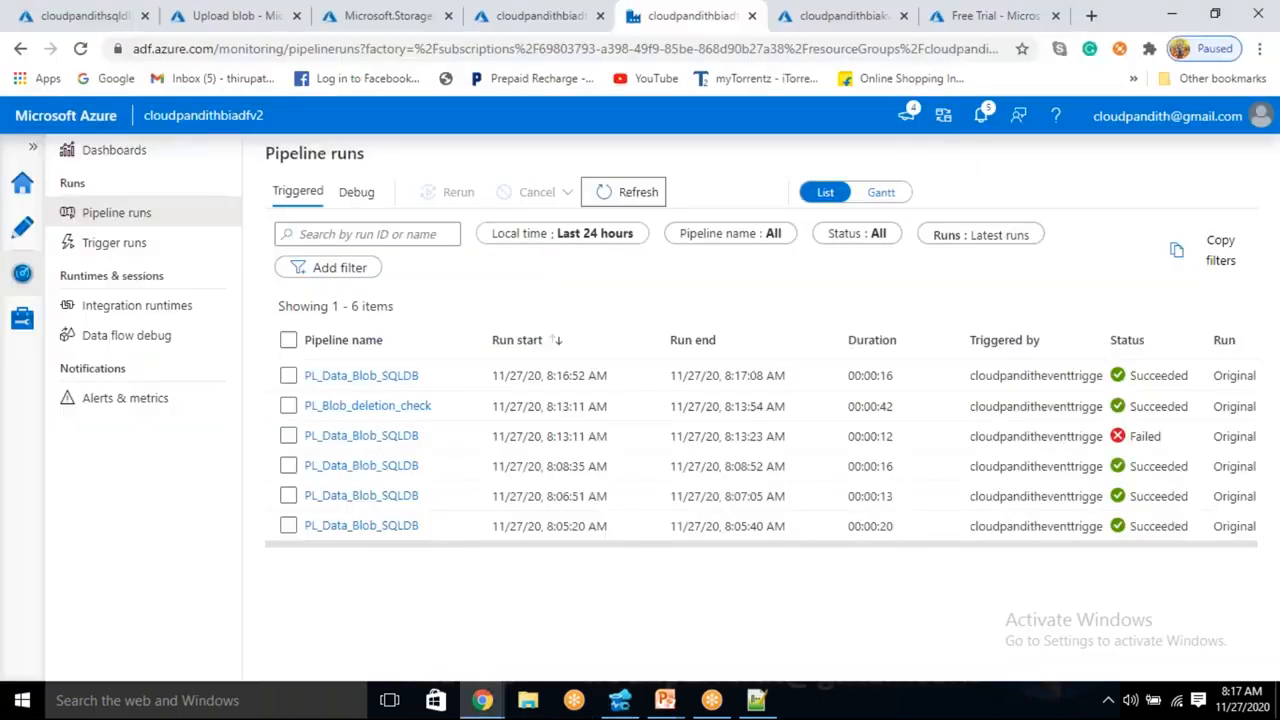
Return to Data Factory authoring and edit PL_Data_Blob_SQLDB's event trigger so that it no longer fires on the Blob deleted event
click(20, 234)
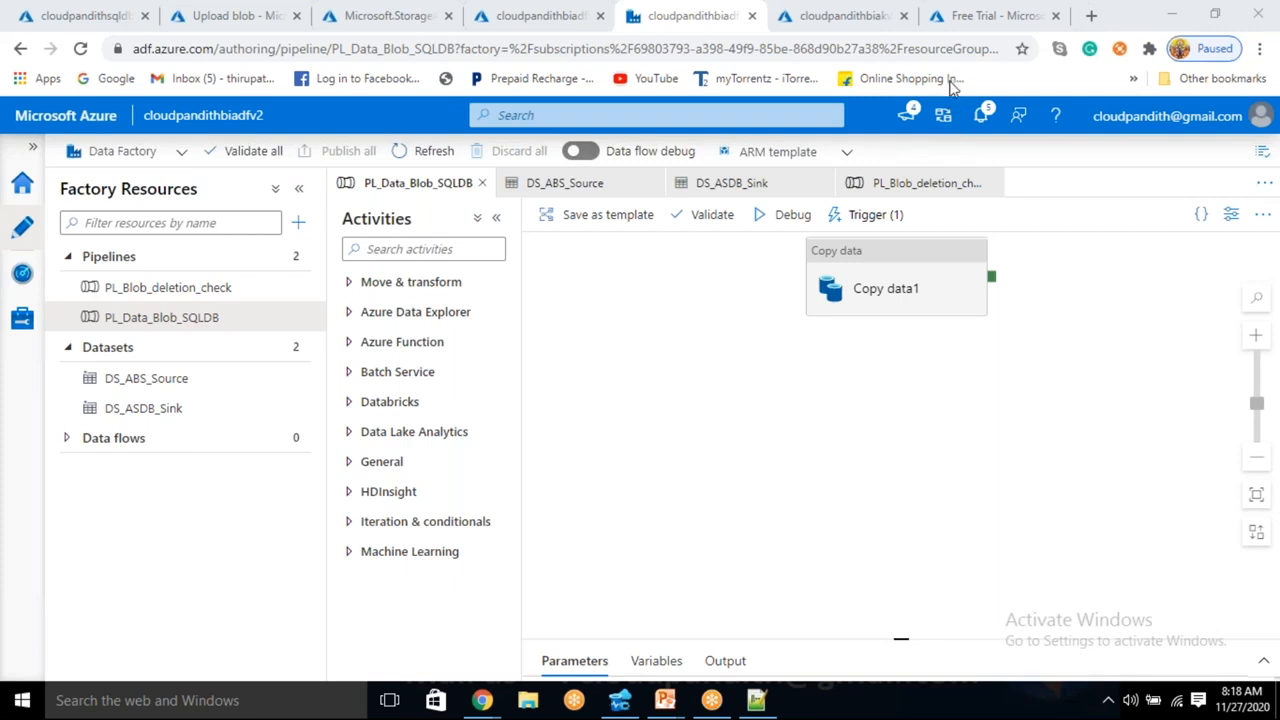
click(880, 222)
click(883, 276)
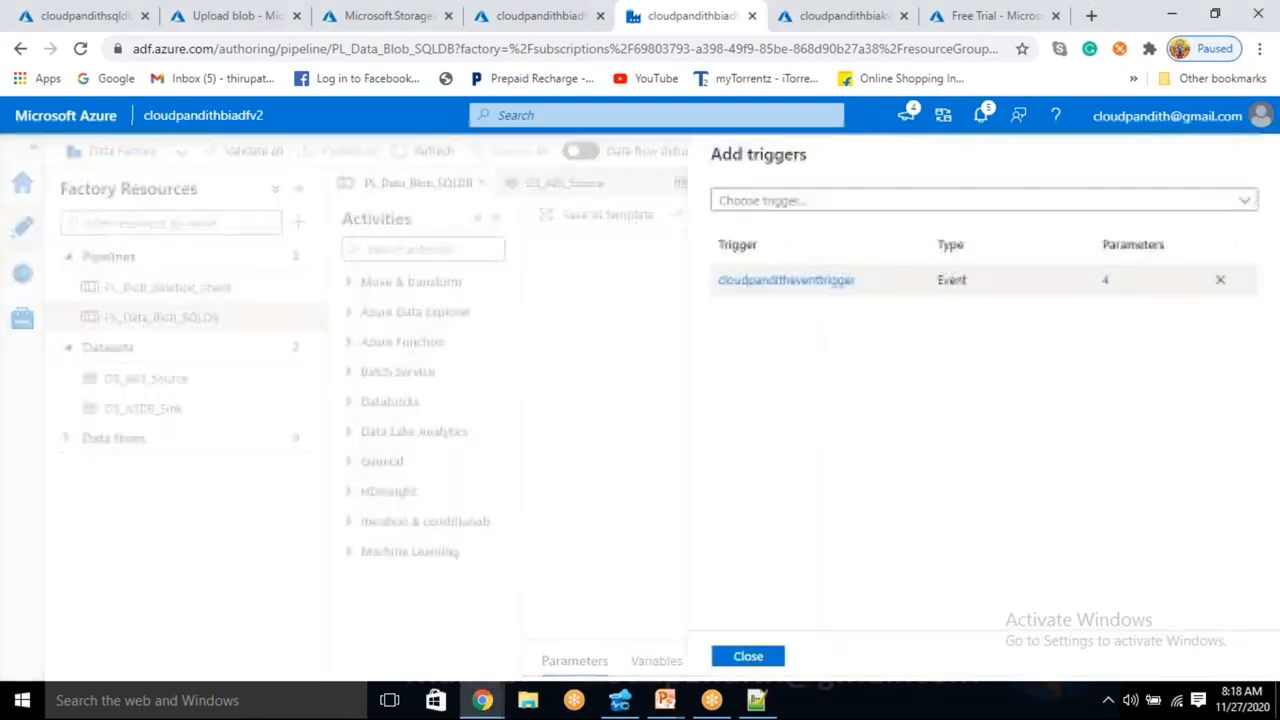
click(820, 286)
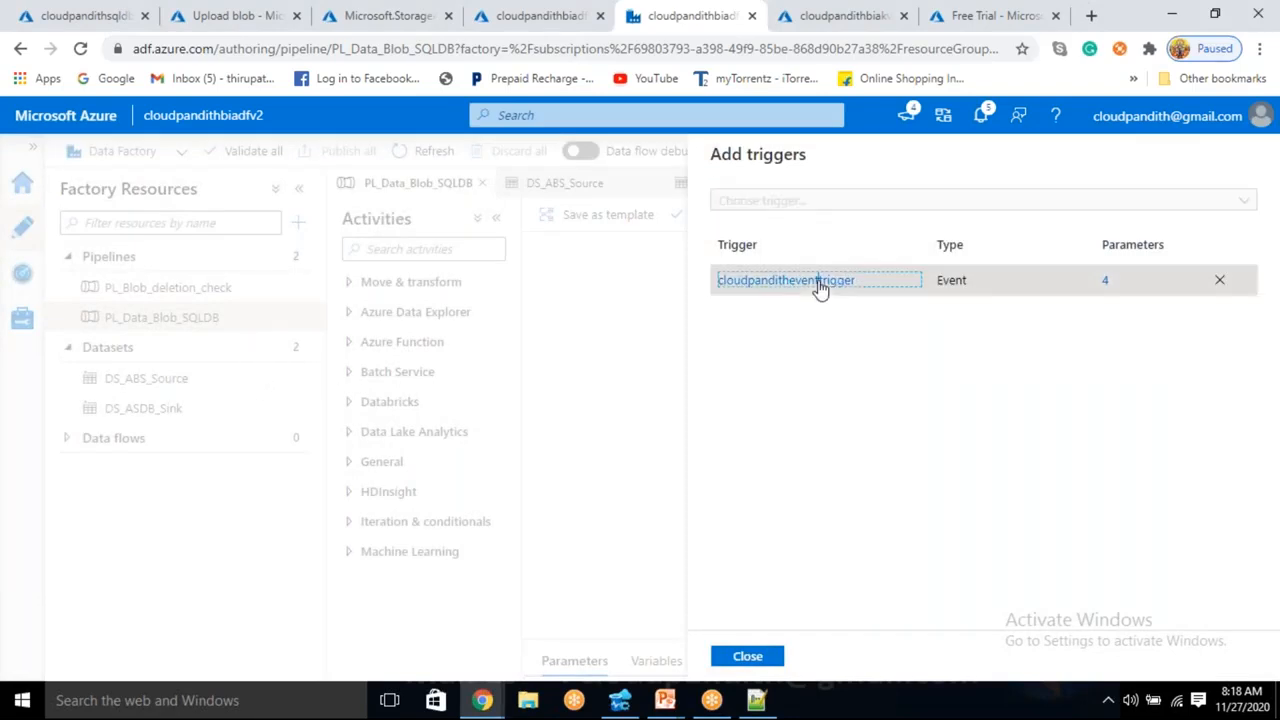
scroll(825, 440, down, 4)
scroll(825, 440, down, 2)
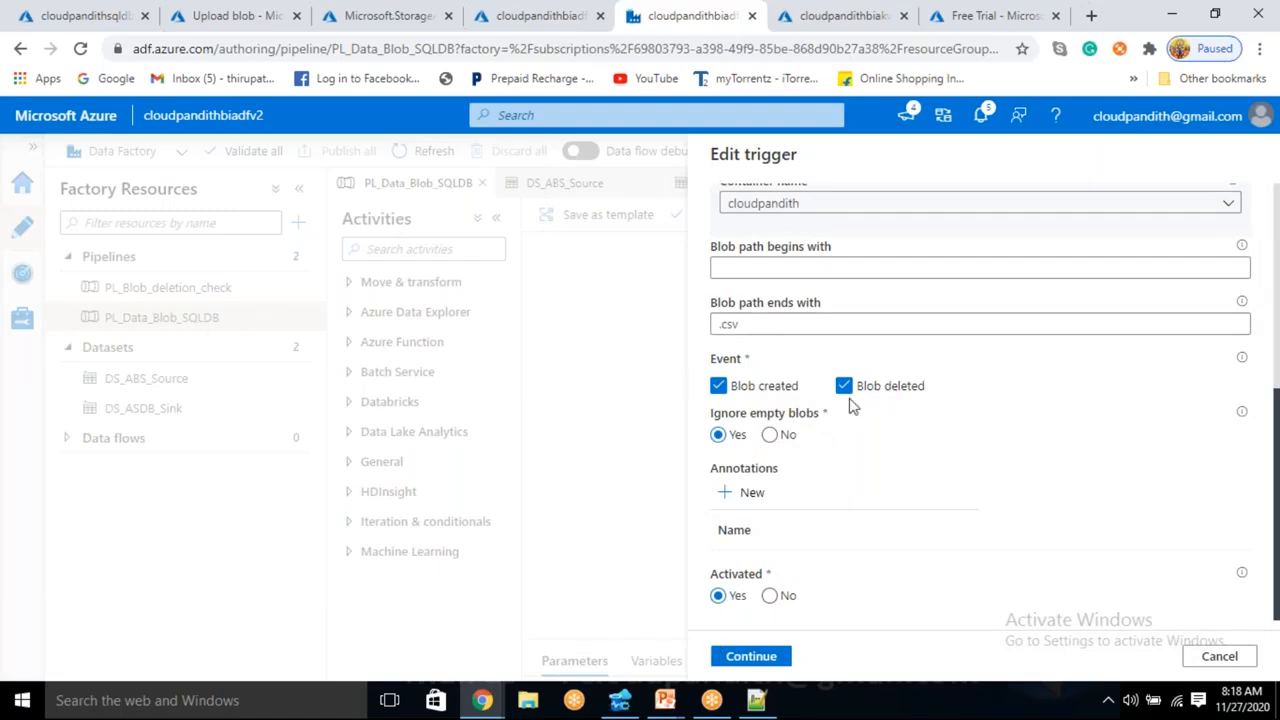
scroll(845, 392, down, 3)
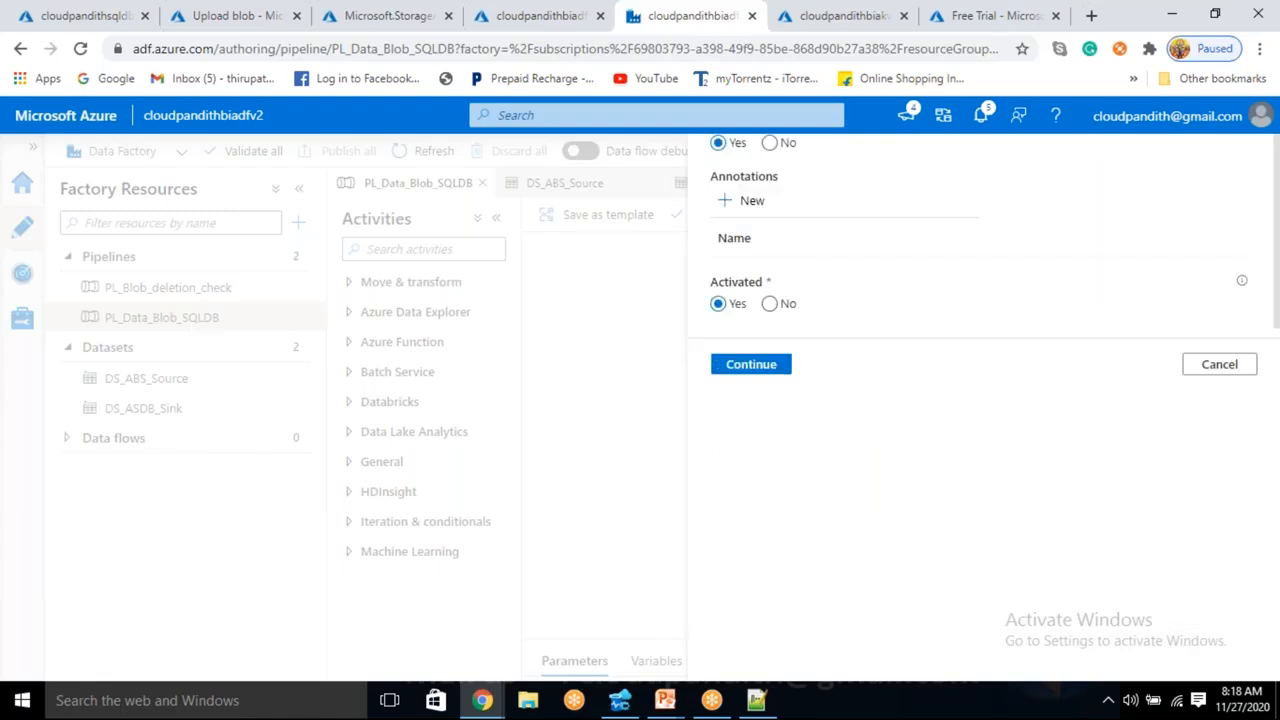
scroll(837, 284, up, 3)
click(844, 282)
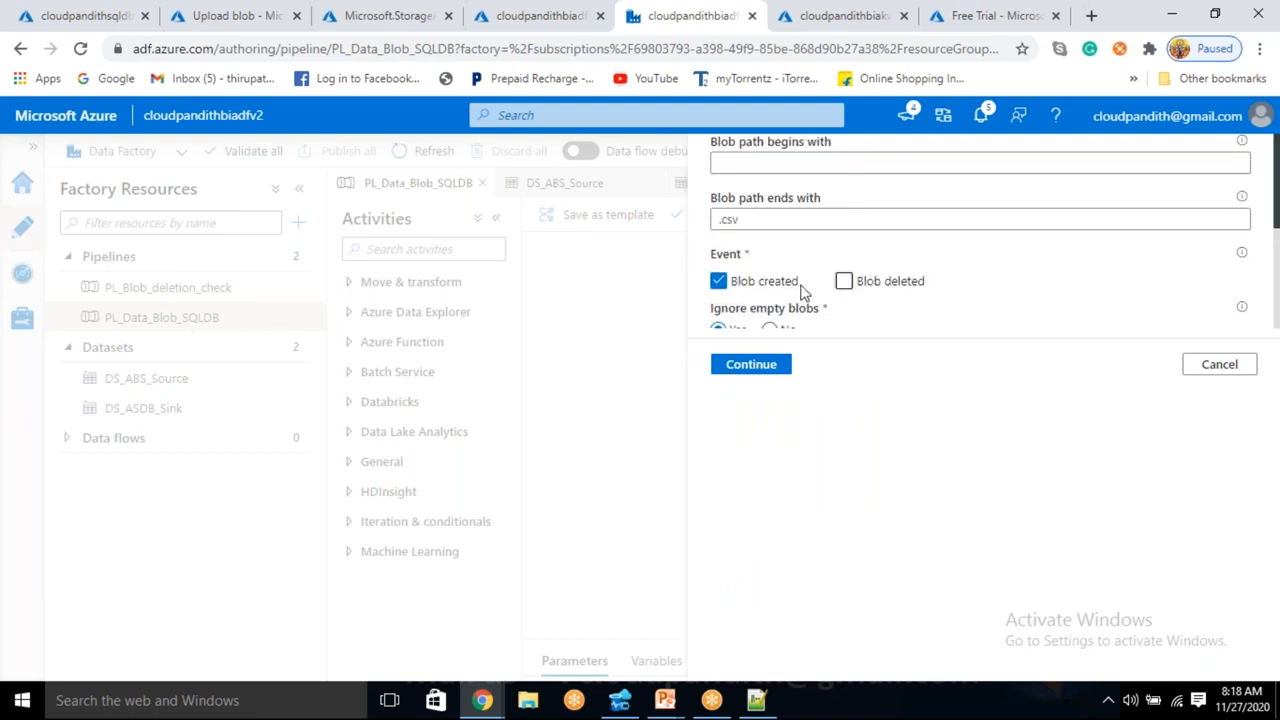
Save the edited cloudpanditheventtrigger with its existing parameters and publish the pending change
click(753, 369)
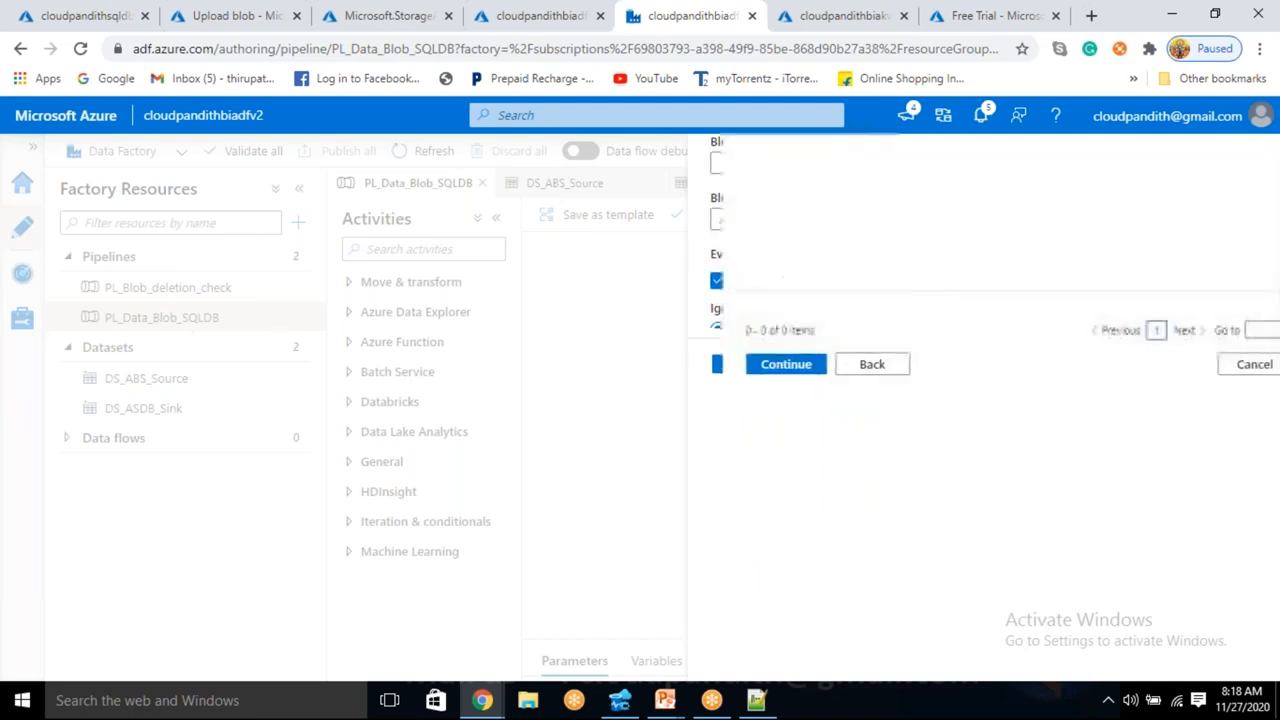
click(751, 364)
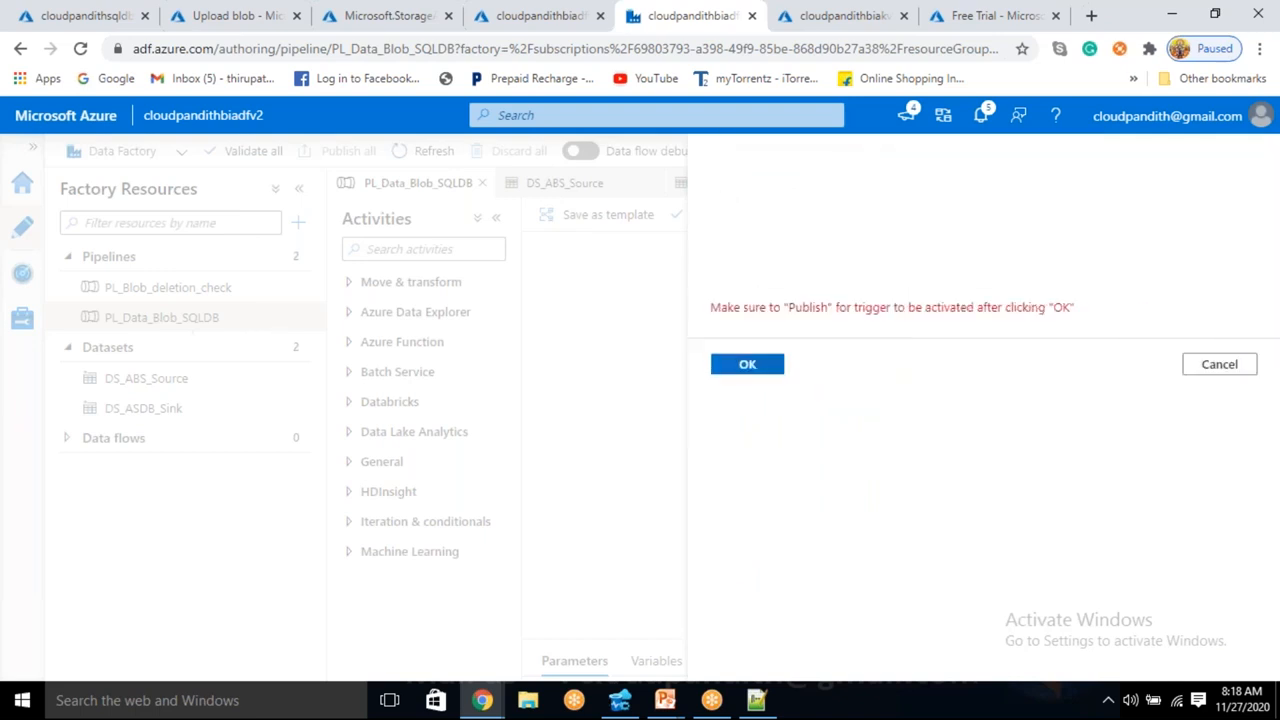
click(752, 368)
click(364, 158)
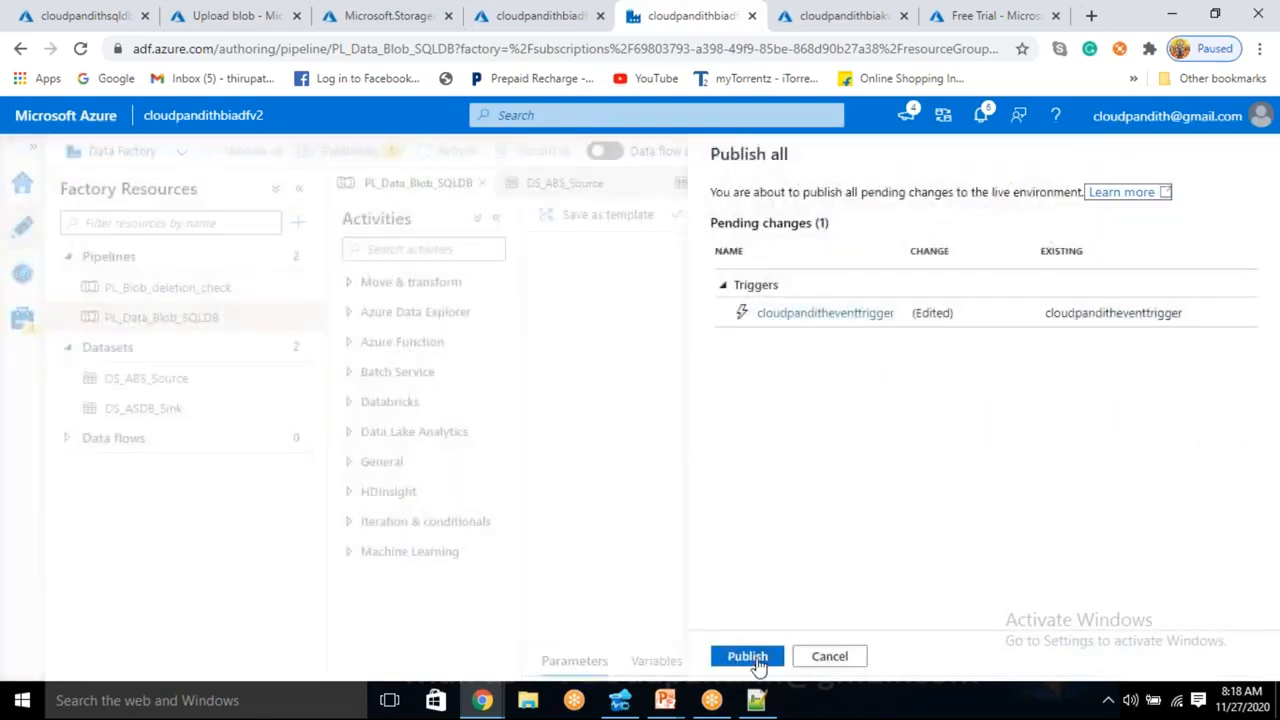
click(748, 657)
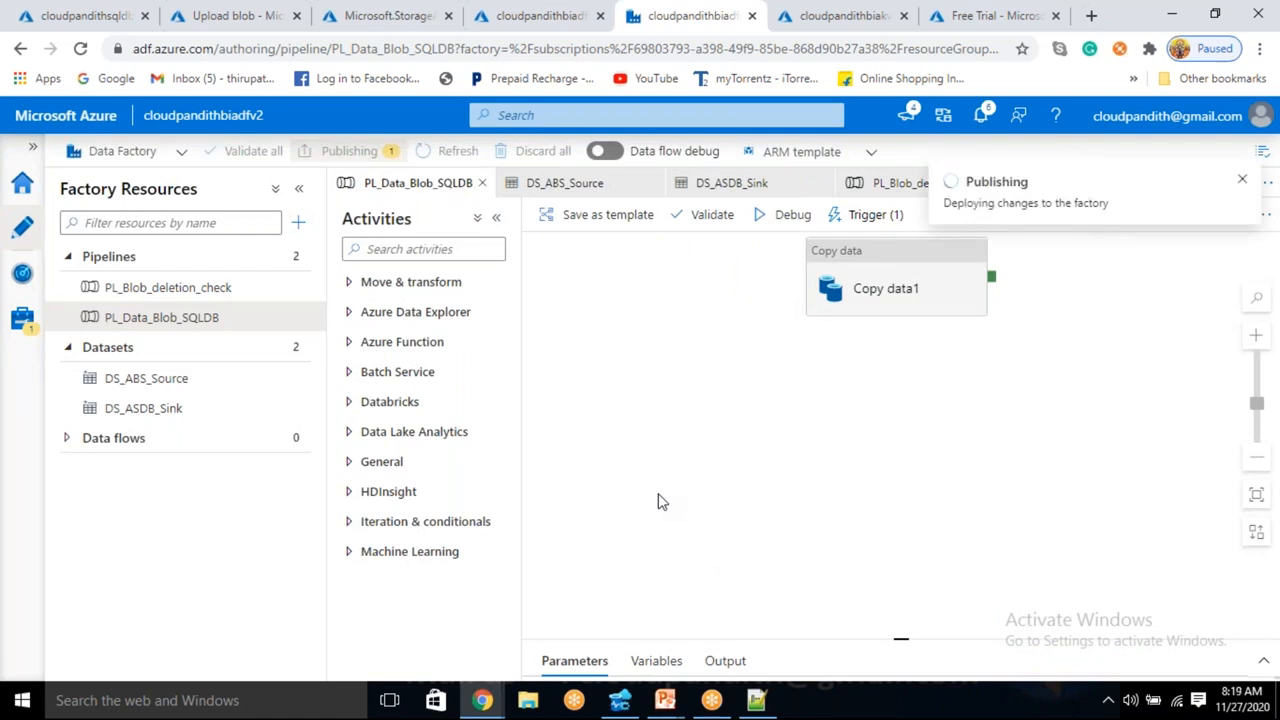
Open the PL_Blob_deletion_check pipeline and its event trigger cloudpanditheventtrigger2 for editing
click(186, 287)
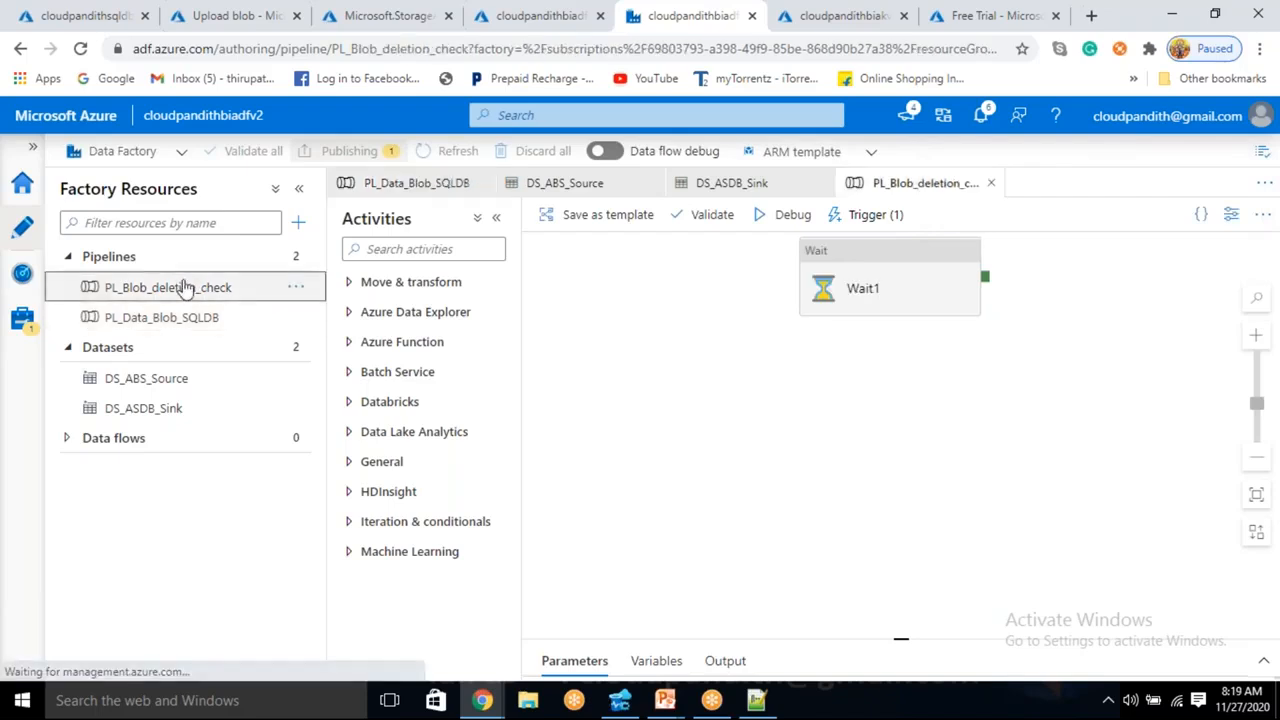
click(877, 223)
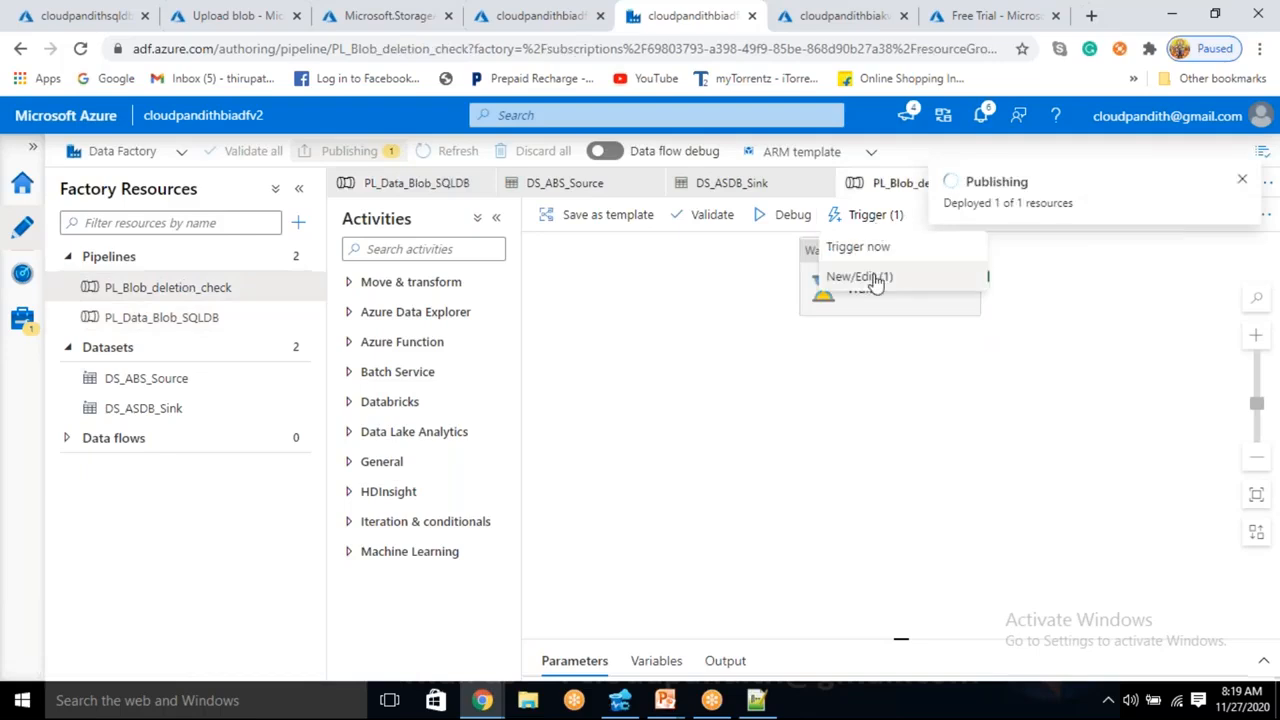
click(860, 276)
click(840, 281)
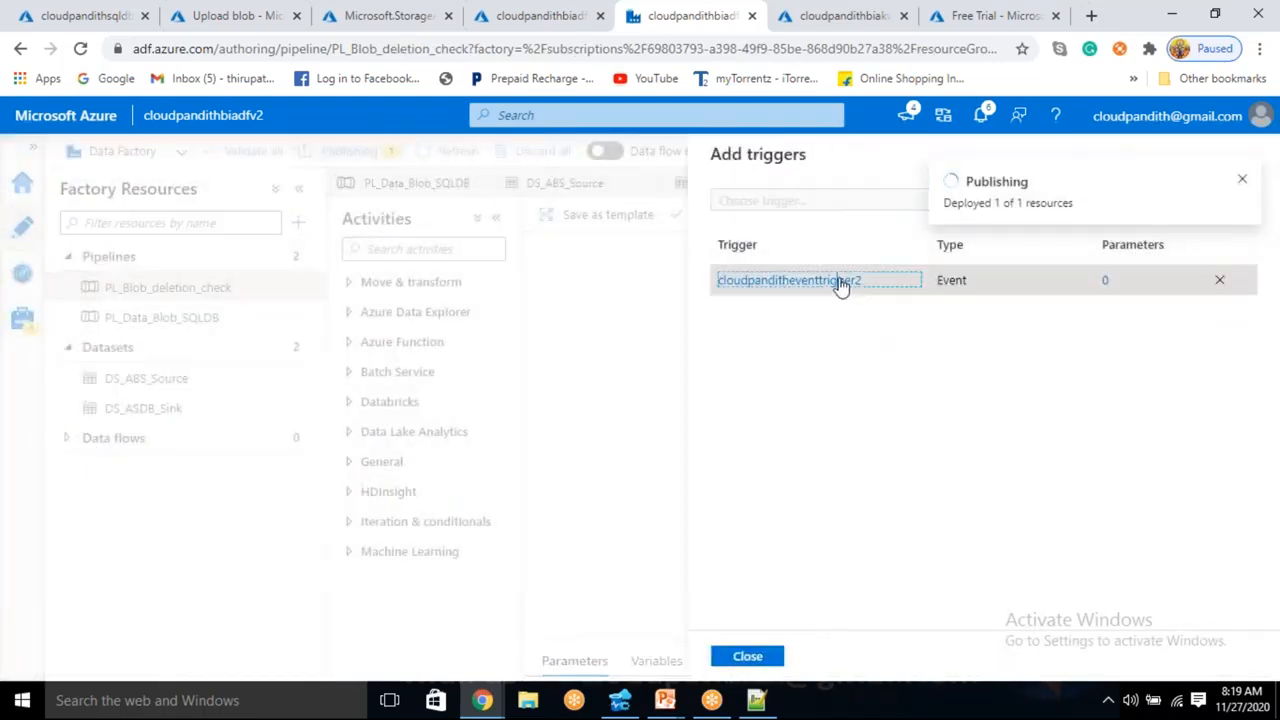
Review cloudpanditheventtrigger2 on PL_Blob_deletion_check with the Blob deleted event and .csv path ending, and confirm its settings
scroll(853, 430, down, 4)
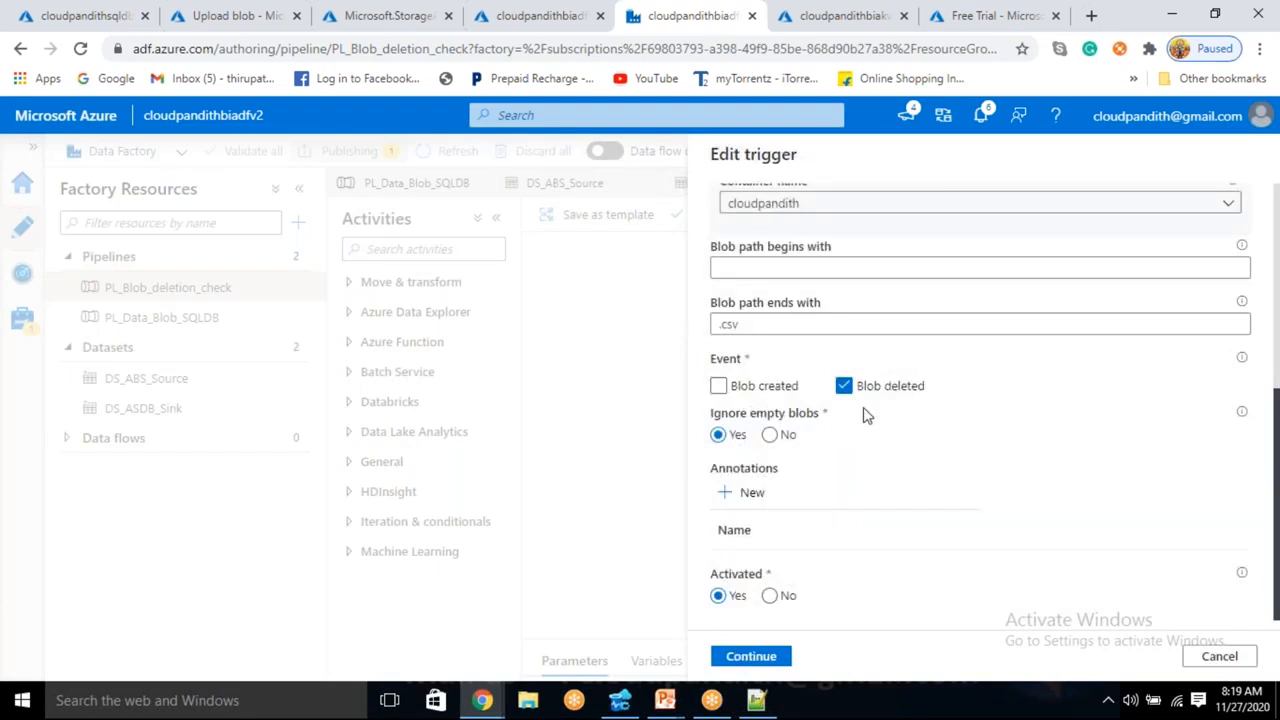
click(751, 656)
click(751, 656)
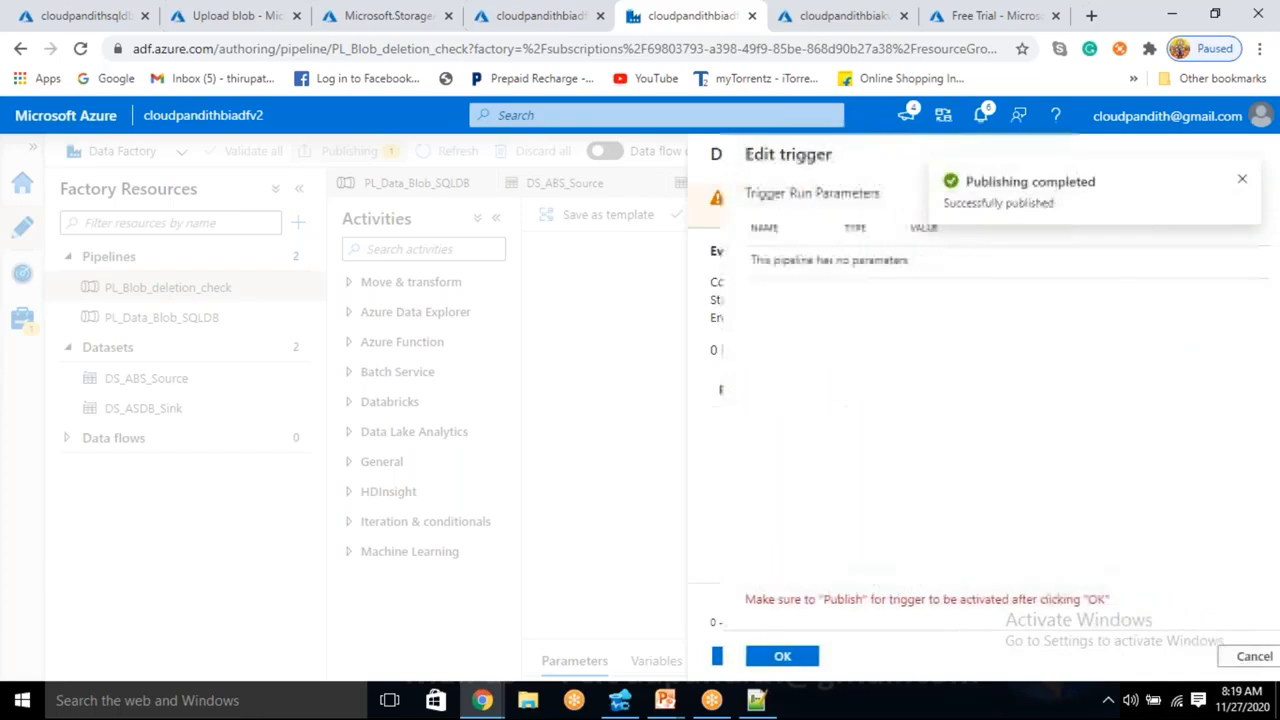
click(741, 656)
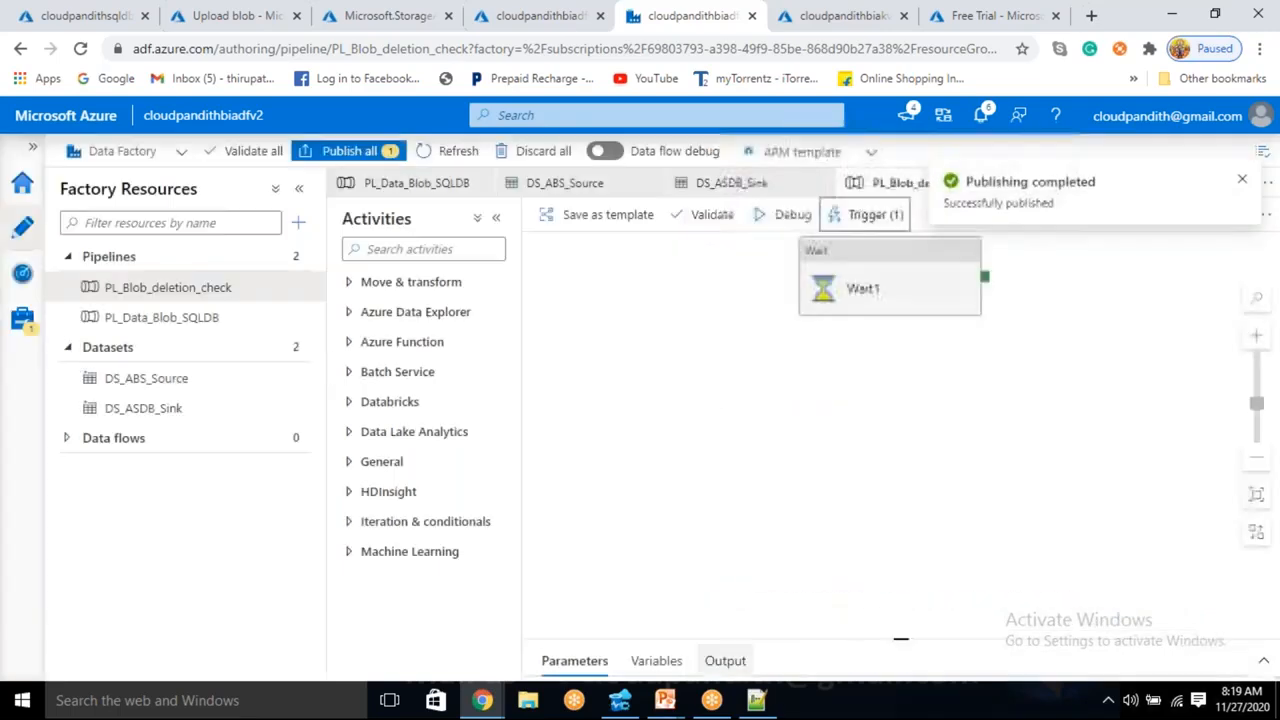
Review the Blob created event trigger on PL_Data_Blob_SQLDB and confirm its settings and run parameters
click(215, 318)
click(877, 214)
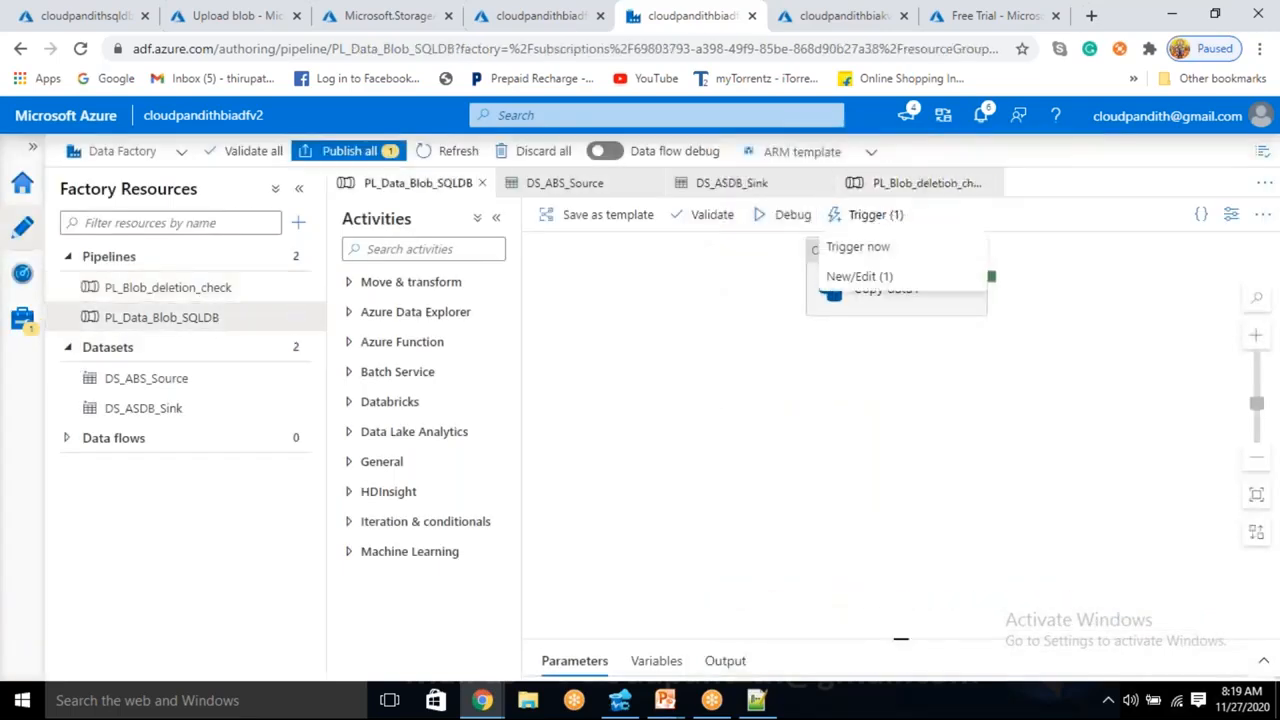
click(888, 275)
click(810, 284)
scroll(849, 466, down, 4)
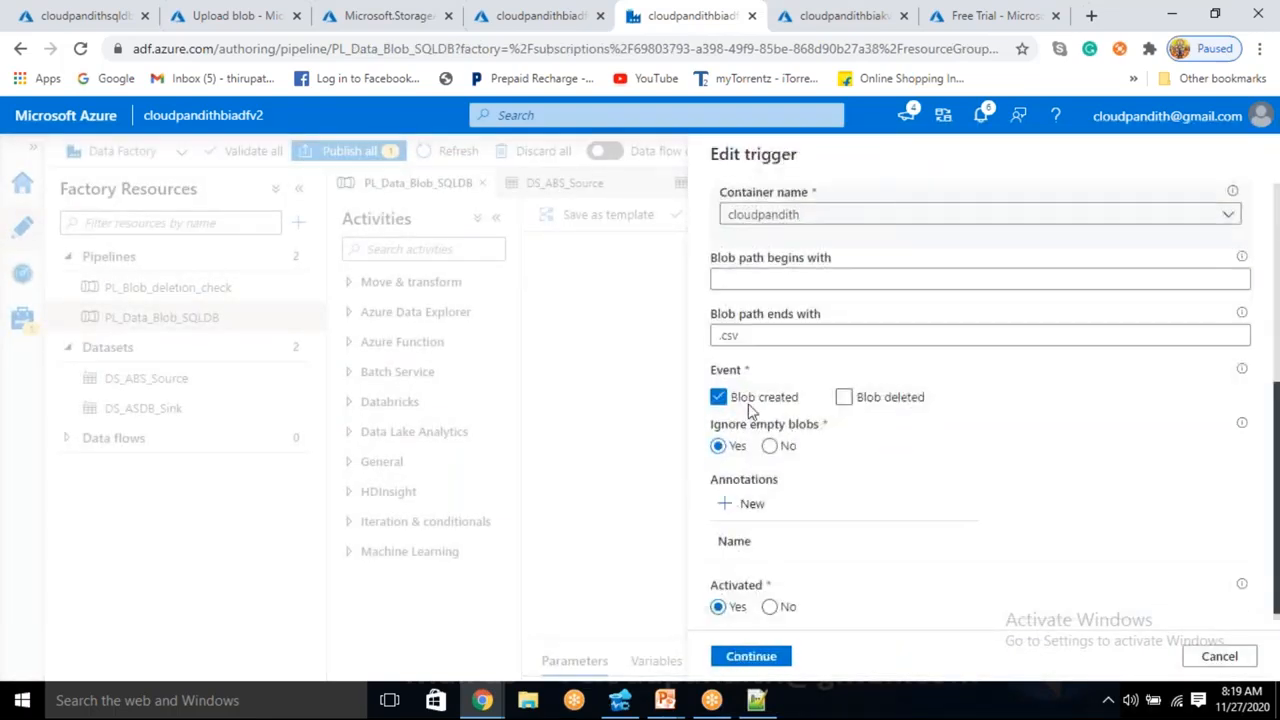
click(764, 658)
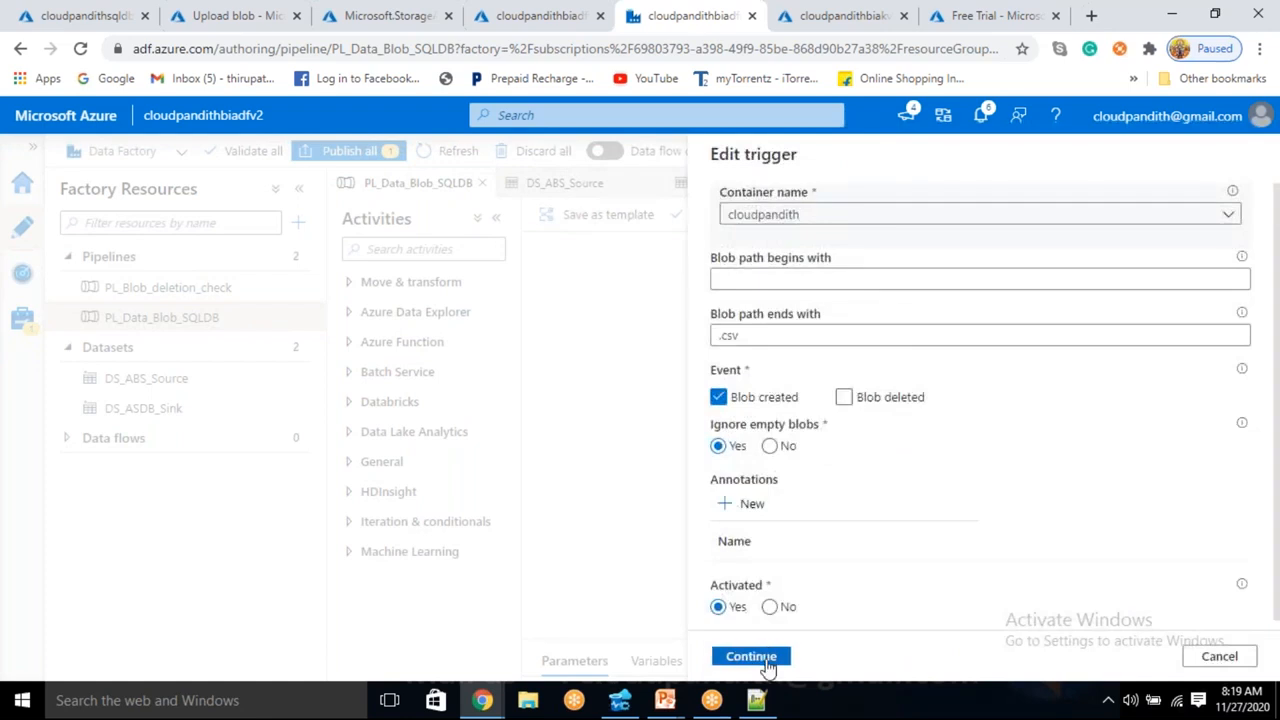
click(751, 656)
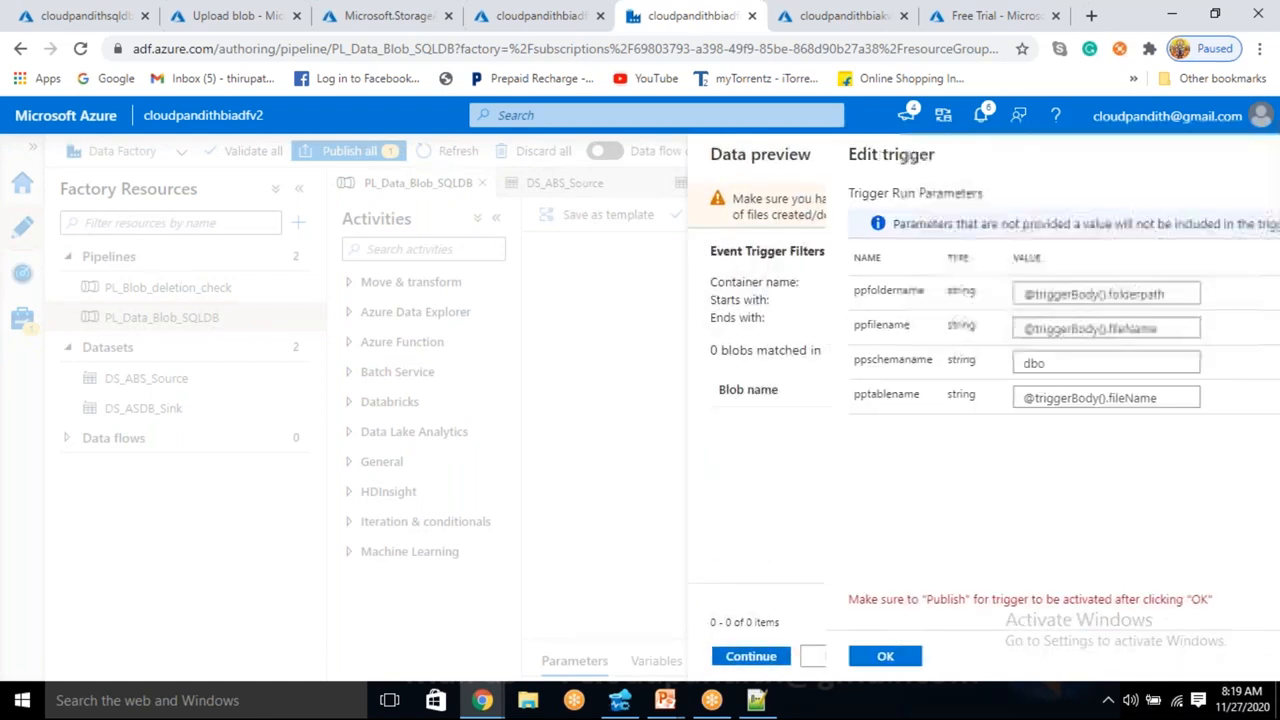
click(748, 656)
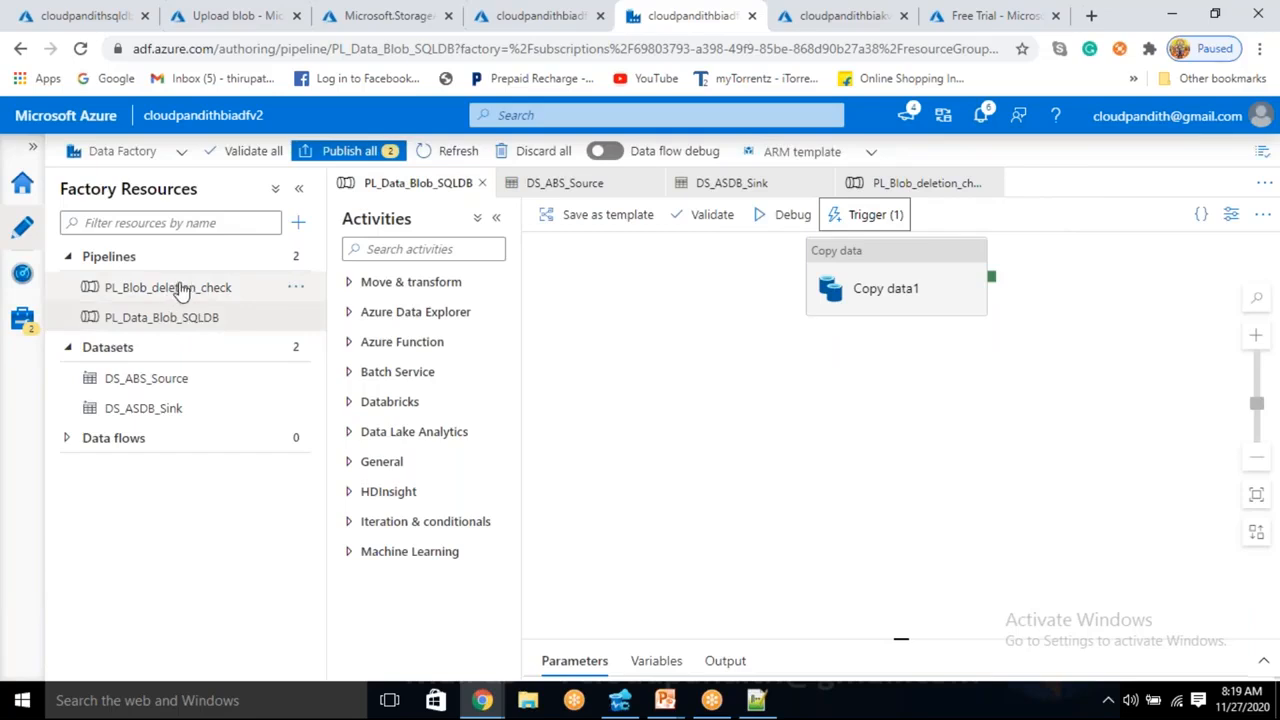
Publish all pending trigger changes to the data factory
click(340, 151)
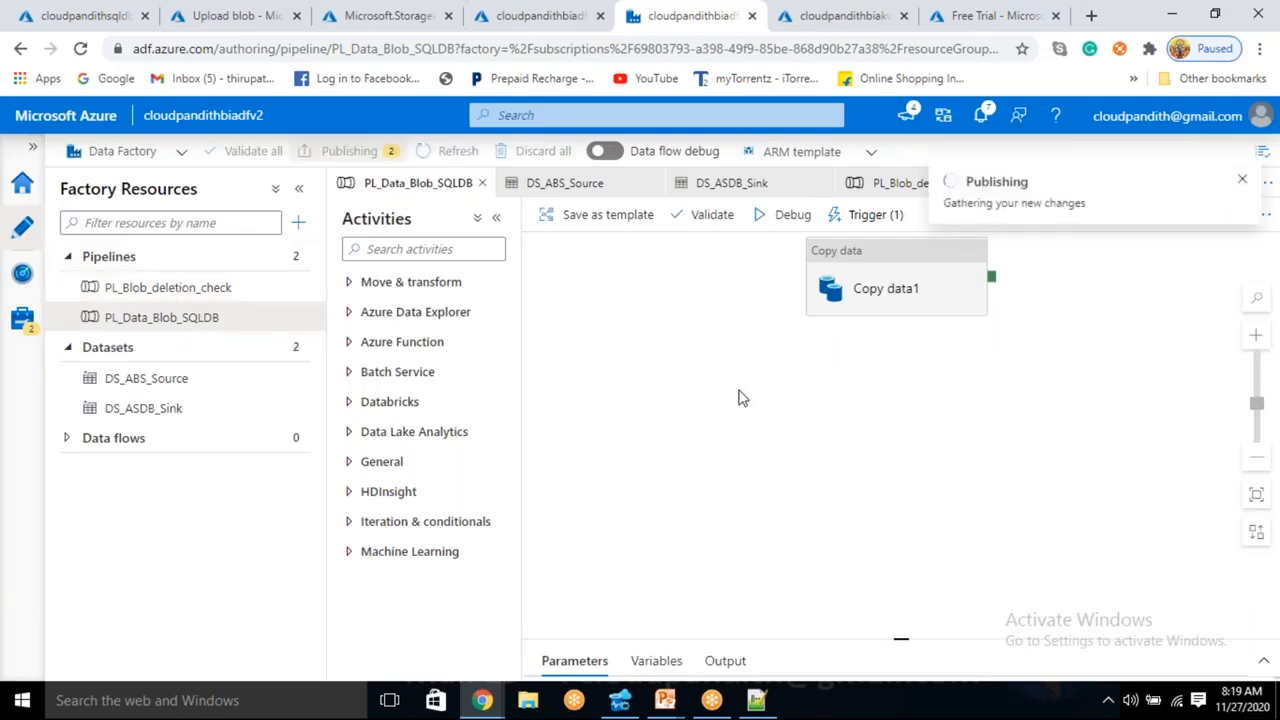
click(740, 658)
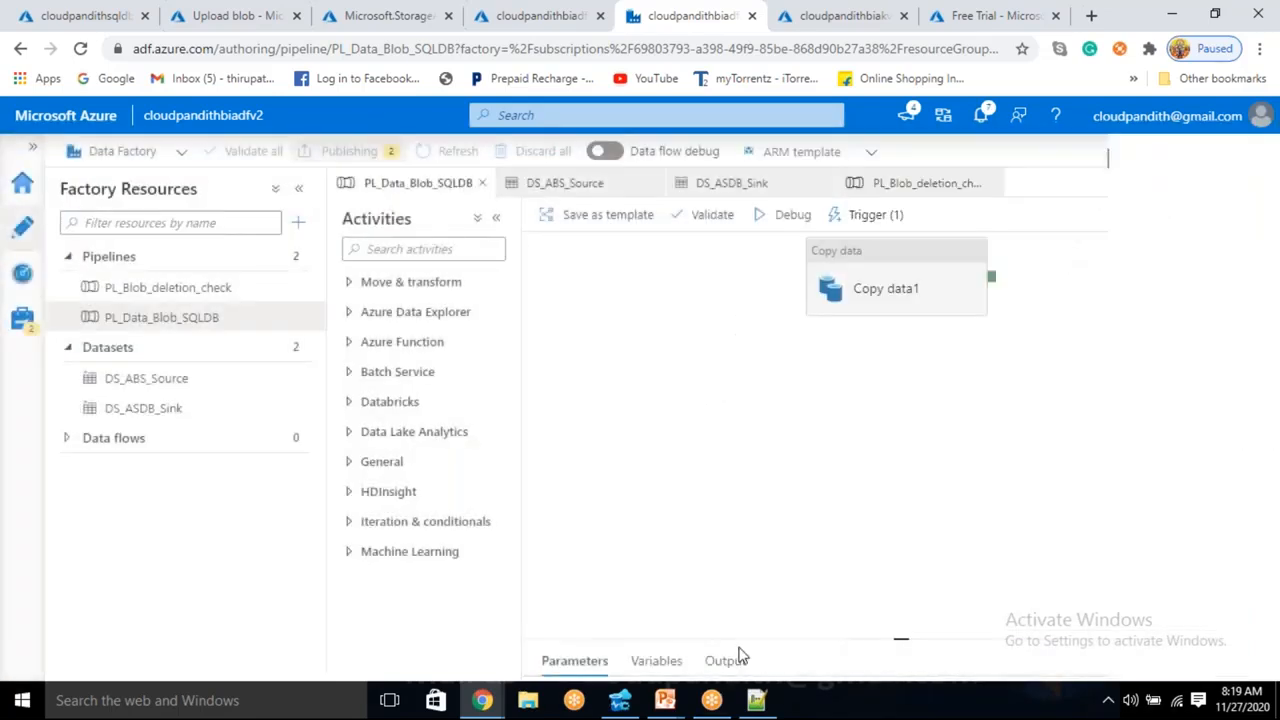
click(841, 348)
click(890, 26)
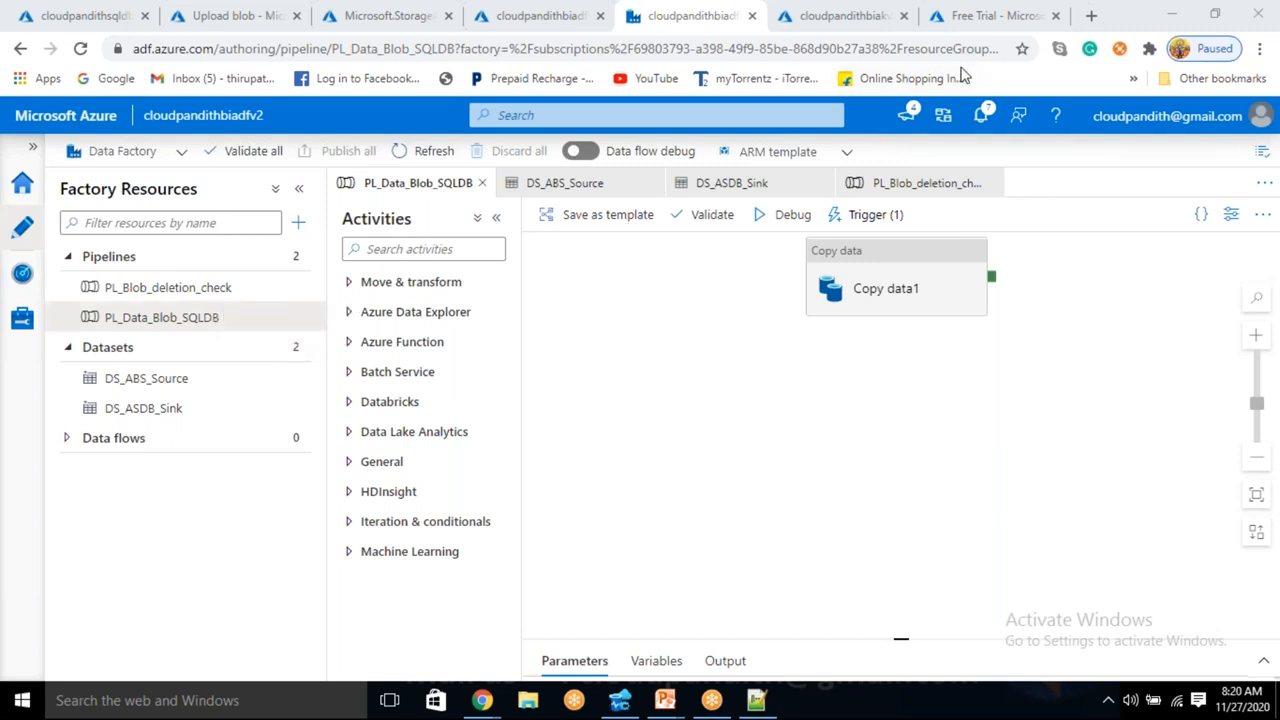
Examine the event type and Ignore empty blobs option of cloudpanditheventtrigger on PL_Data_Blob_SQLDB, leaving without saving
click(862, 218)
click(862, 276)
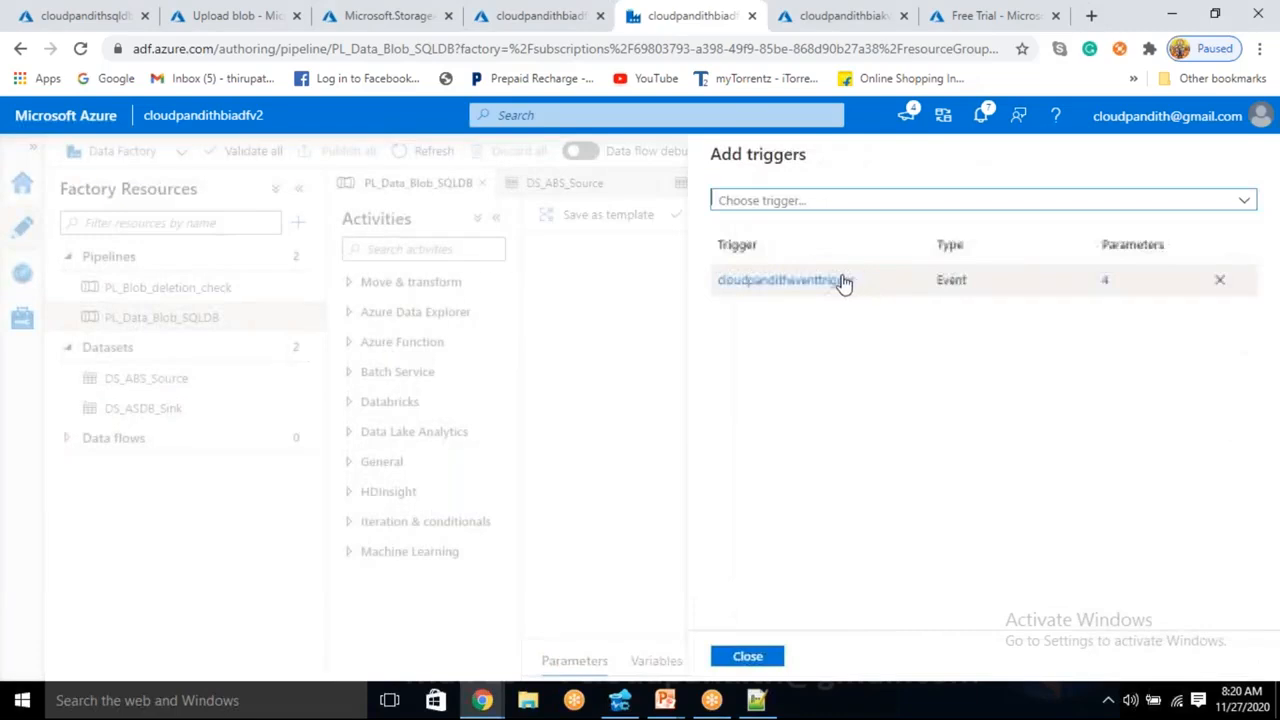
click(837, 280)
scroll(822, 322, down, 4)
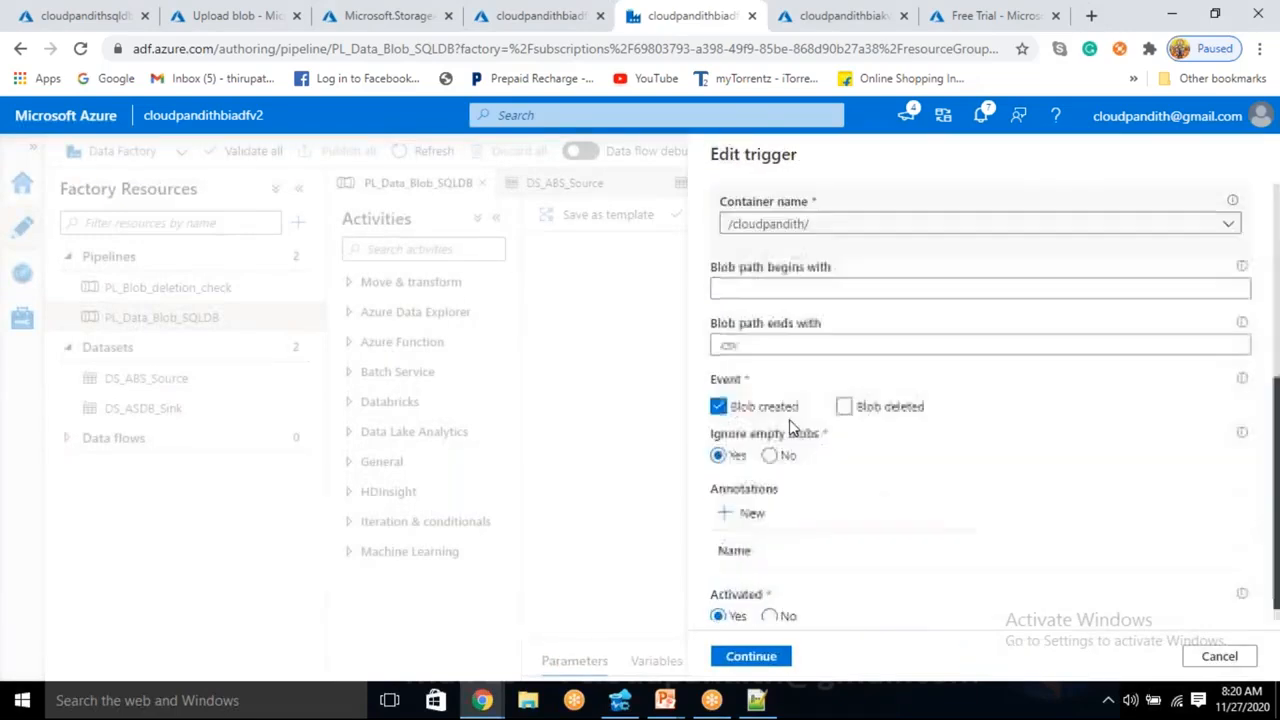
drag(728, 414, 804, 418)
click(831, 436)
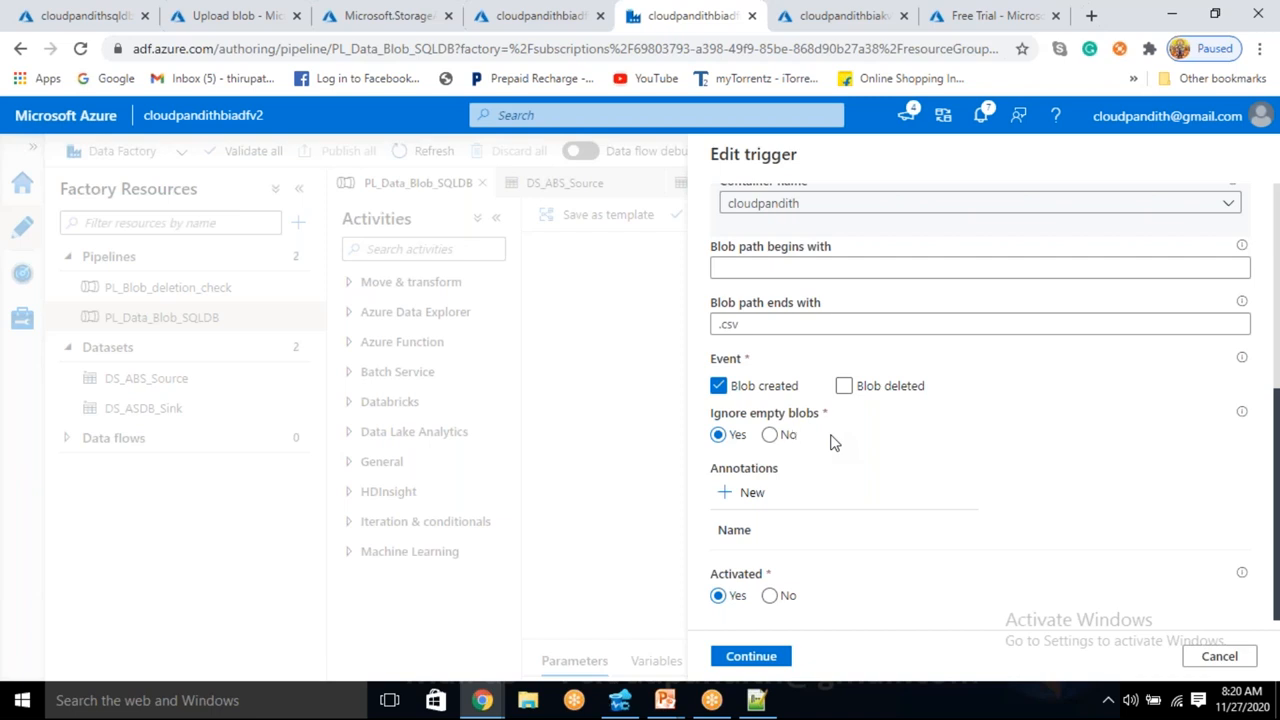
click(1238, 660)
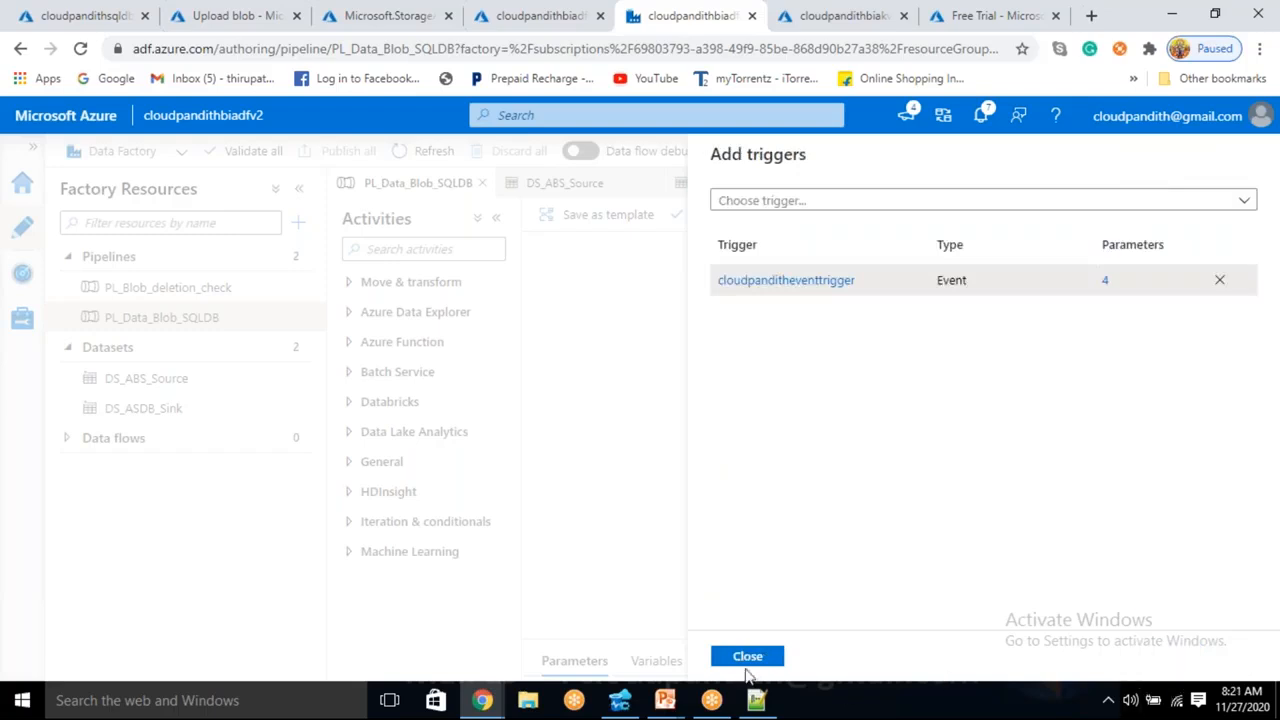
click(750, 657)
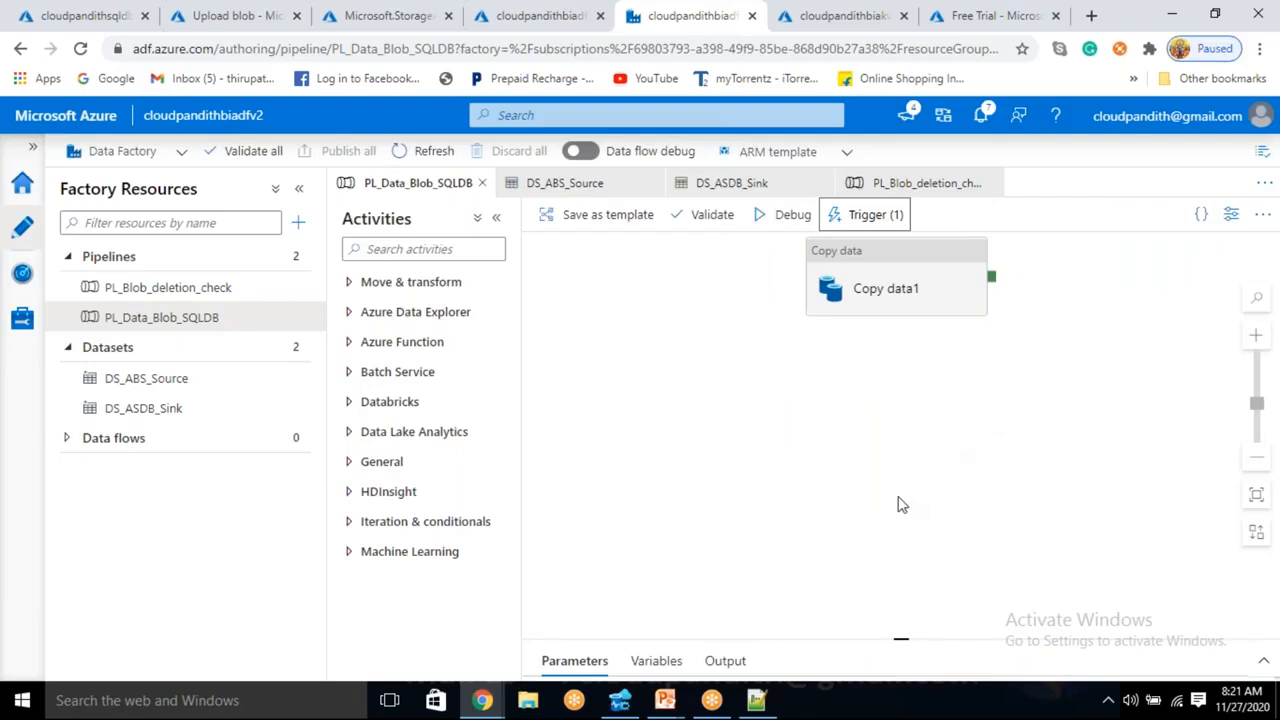
Switch to Notepad++ and save the blank document to the Desktop as empty.csv
click(756, 700)
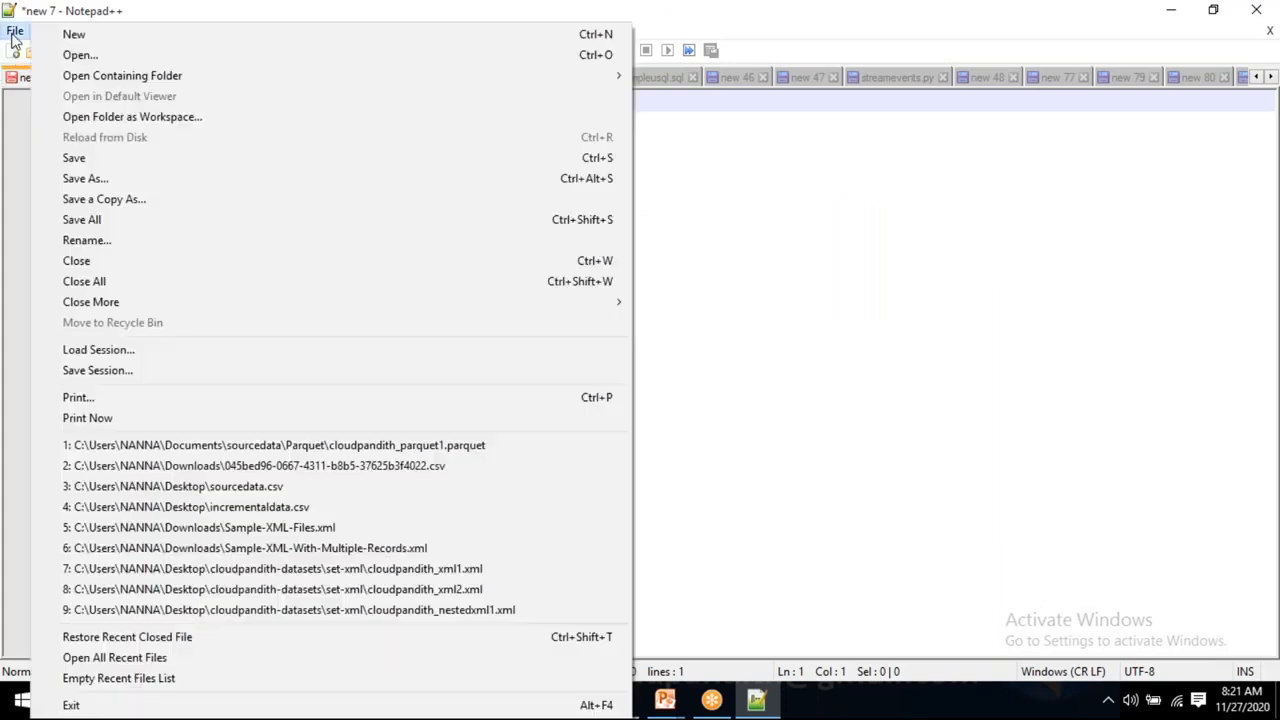
click(85, 178)
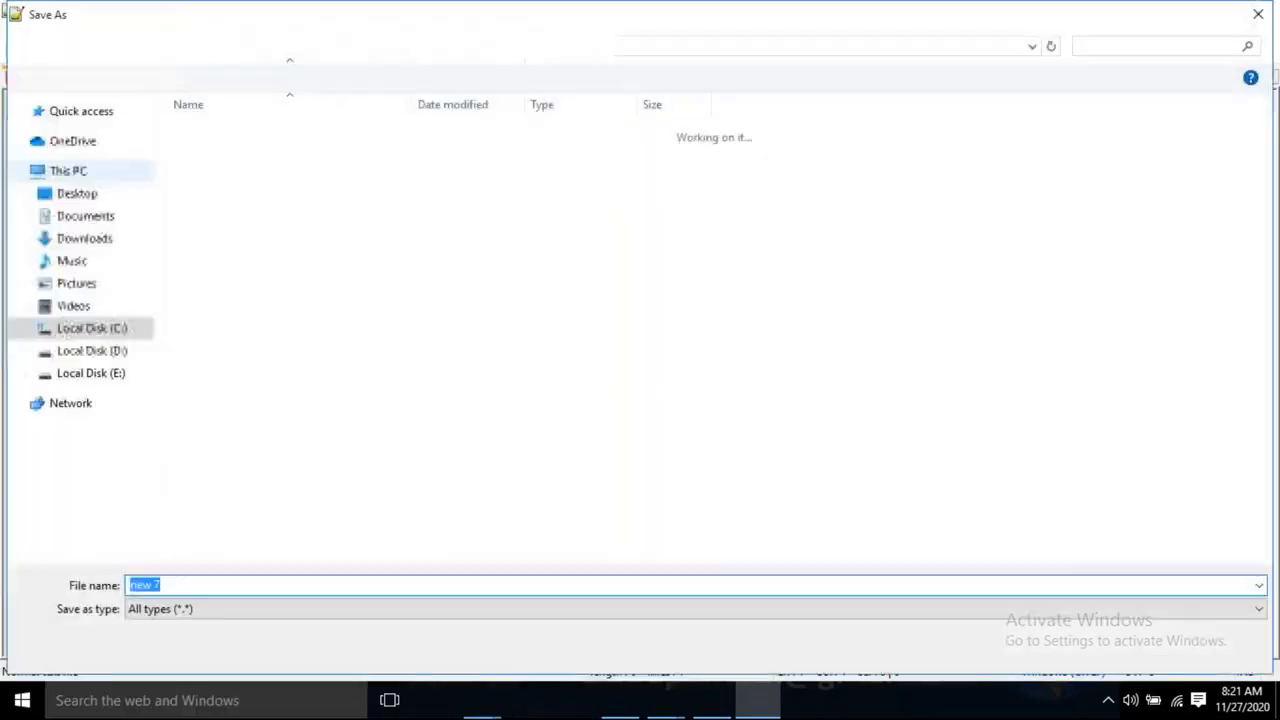
scroll(100, 160, down, 1)
click(80, 104)
click(174, 584)
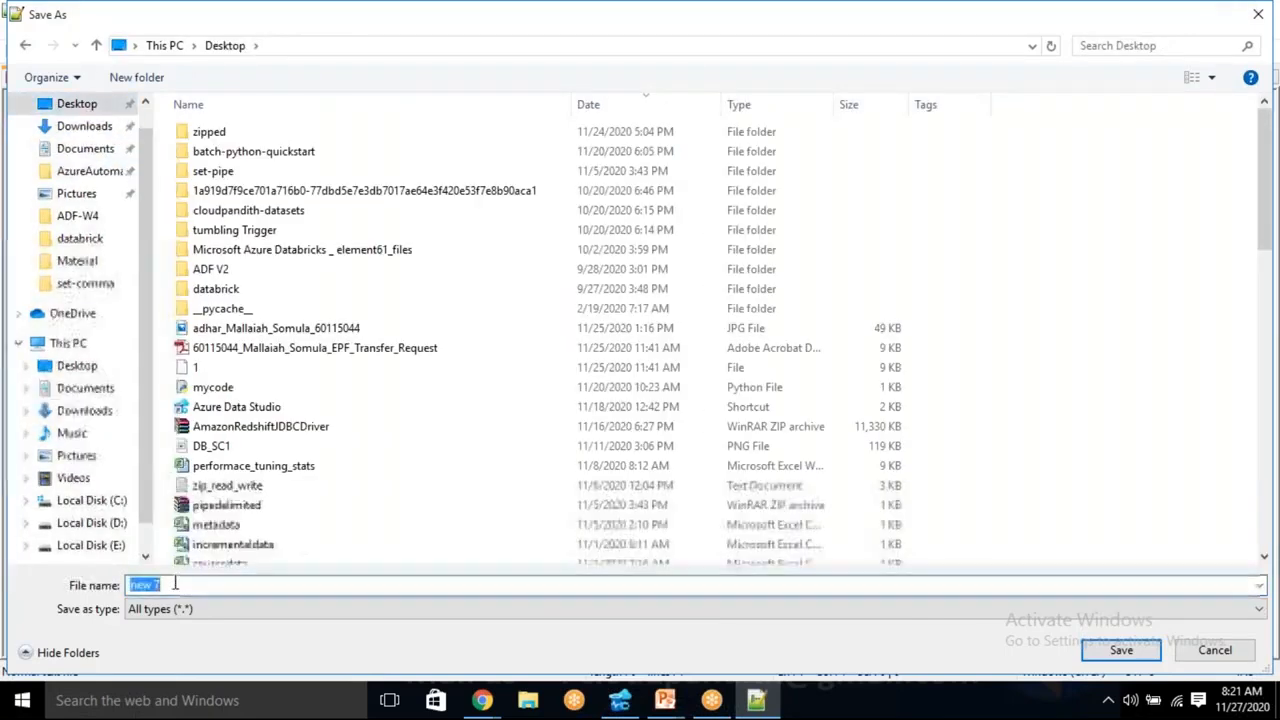
text(empty.csv)
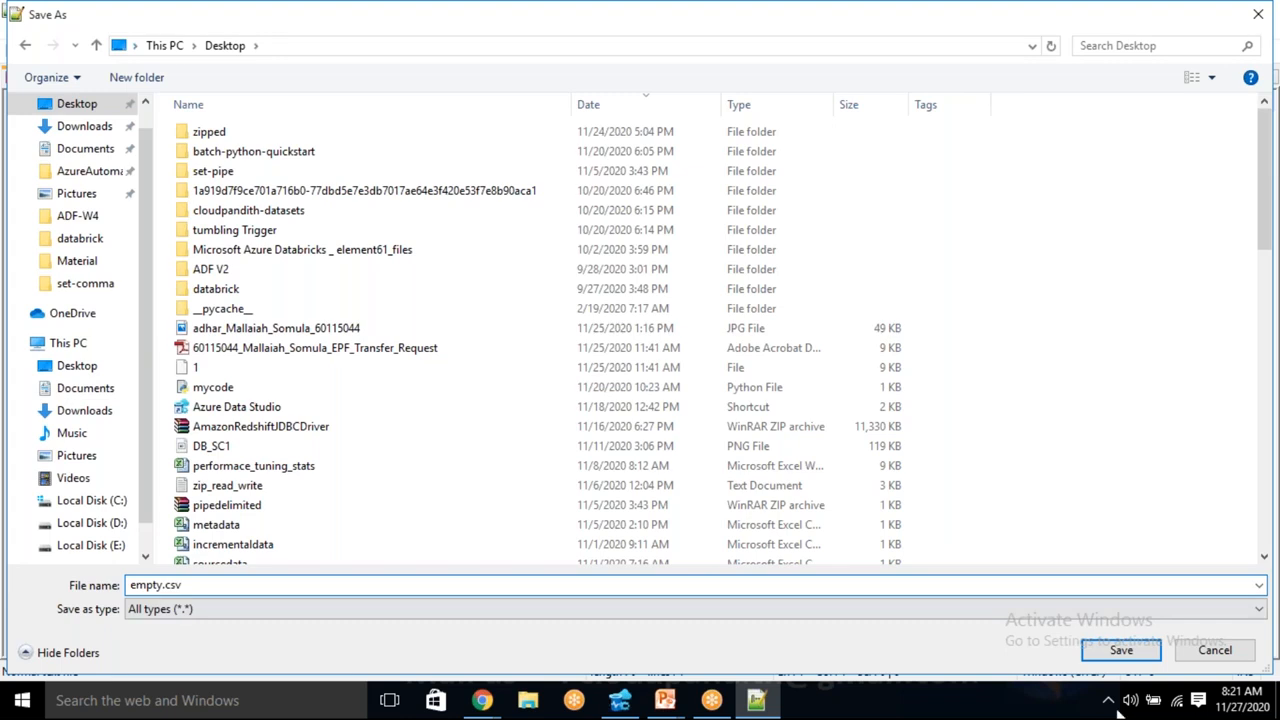
click(1117, 651)
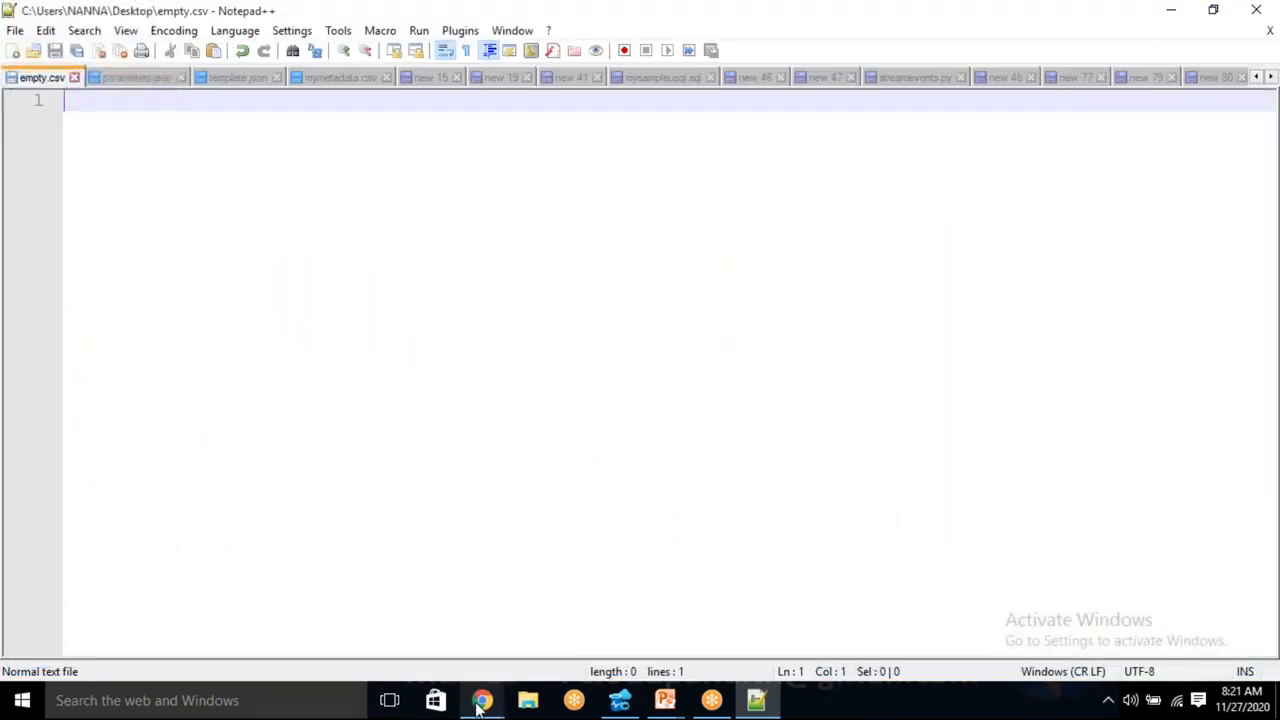
Check the file size of empty.csv in its properties from the Windows desktop
mouse_move(481, 704)
click(537, 611)
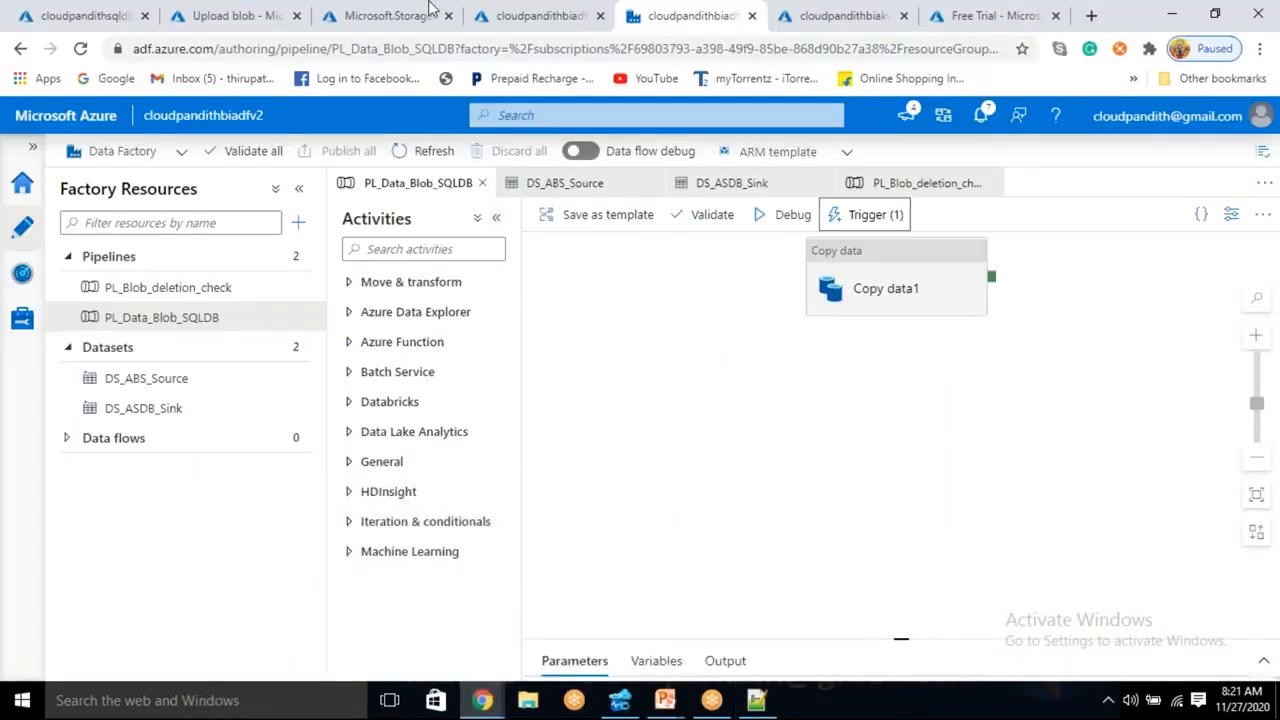
click(257, 12)
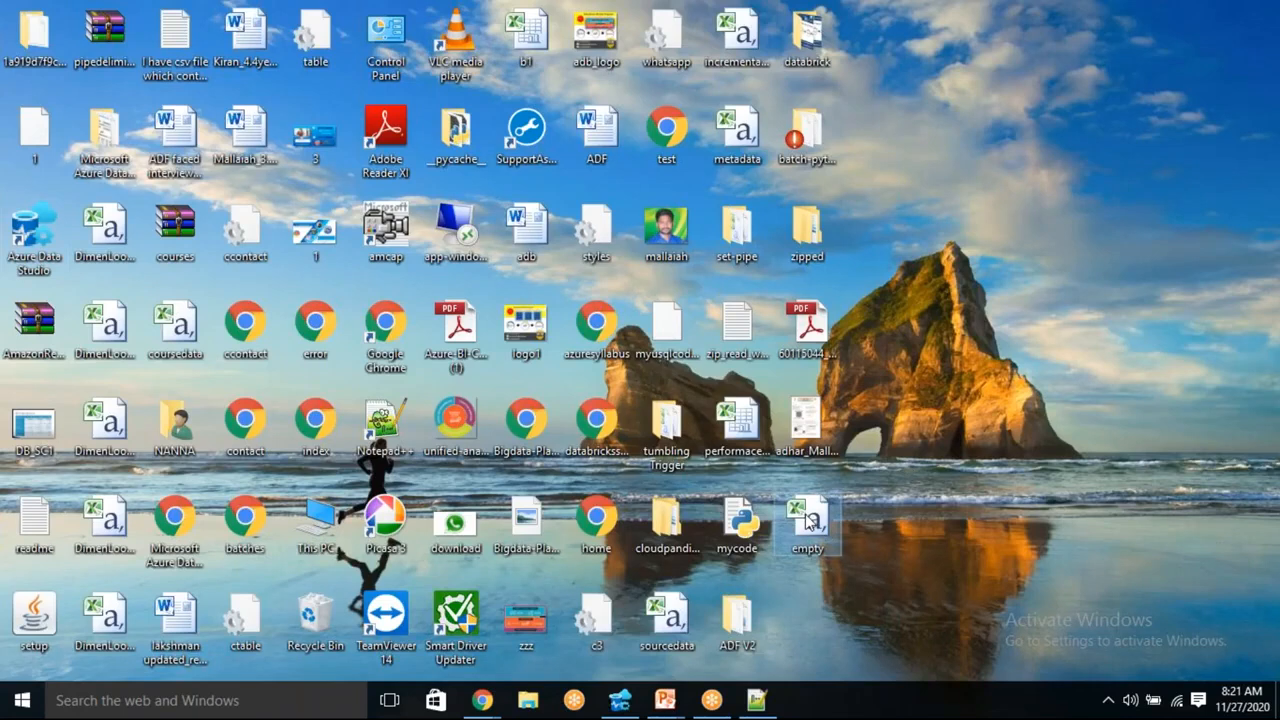
right_click(808, 519)
click(862, 498)
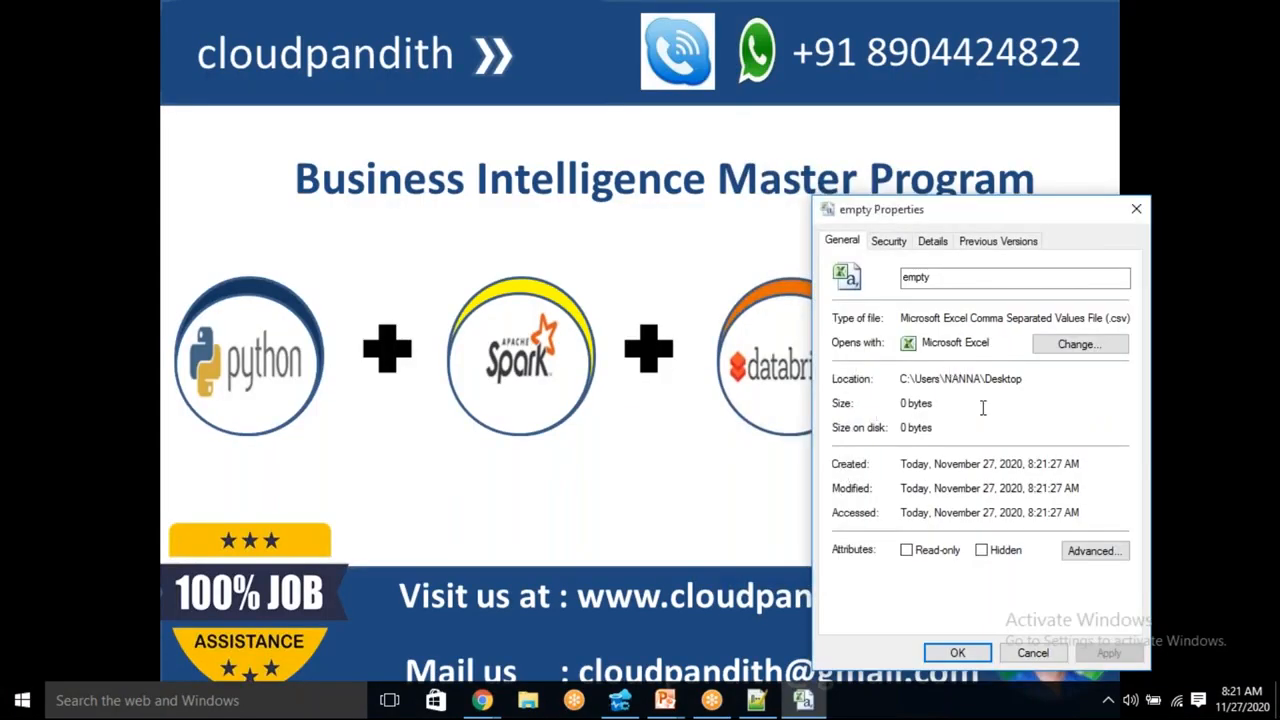
drag(946, 407, 901, 406)
click(938, 402)
click(942, 423)
key(super+d)
drag(1064, 584, 813, 535)
Return to the Azure portal in Chrome and upload empty.csv from the Desktop to the cloudpandith blob container
click(477, 710)
click(541, 614)
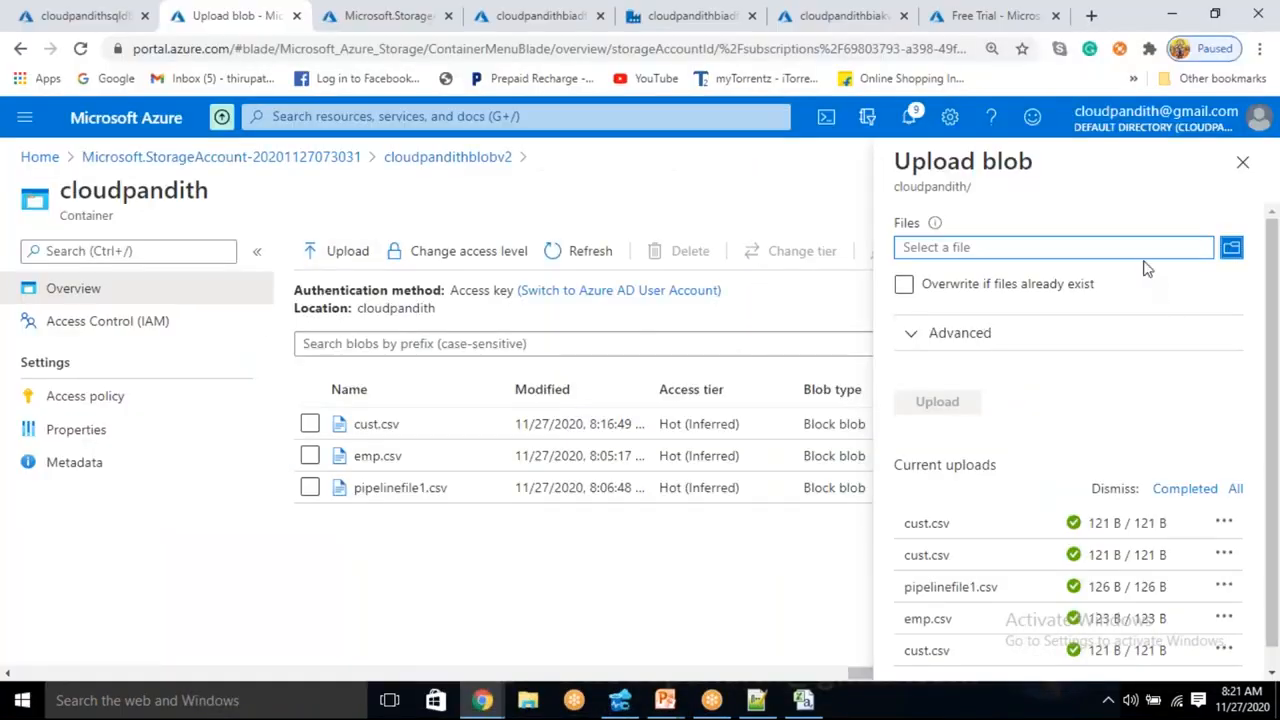
click(1231, 247)
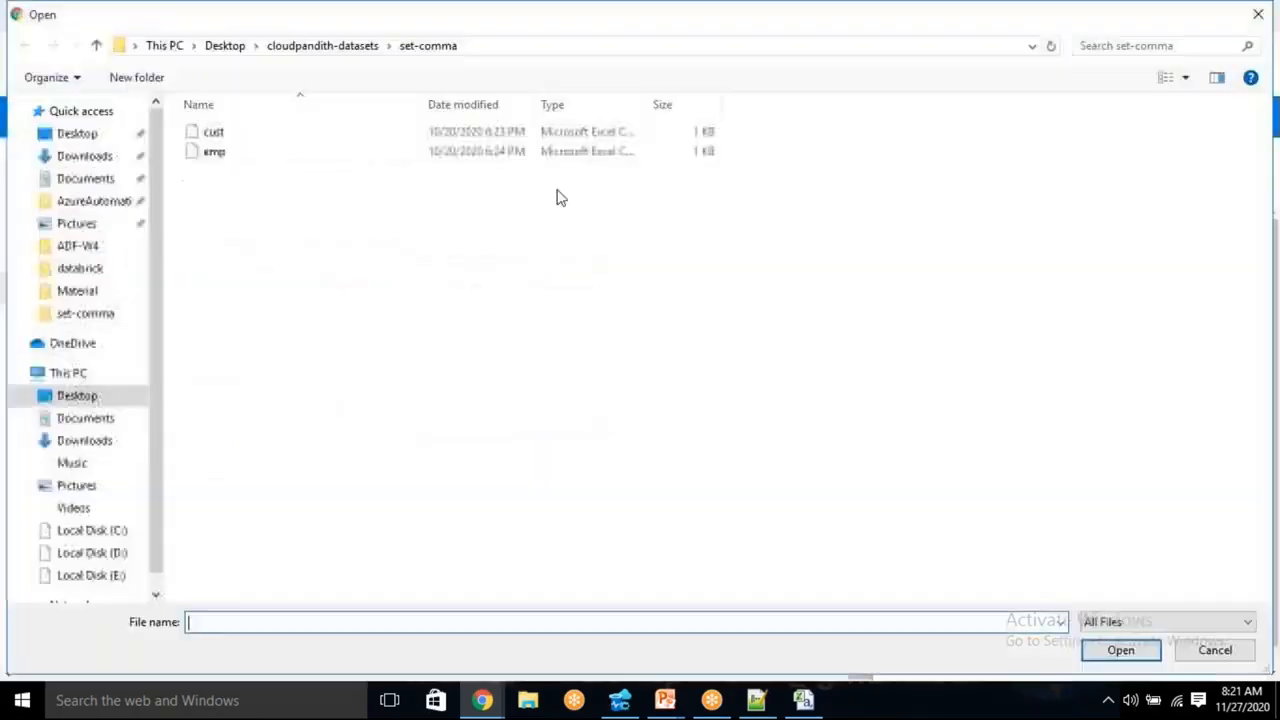
click(280, 160)
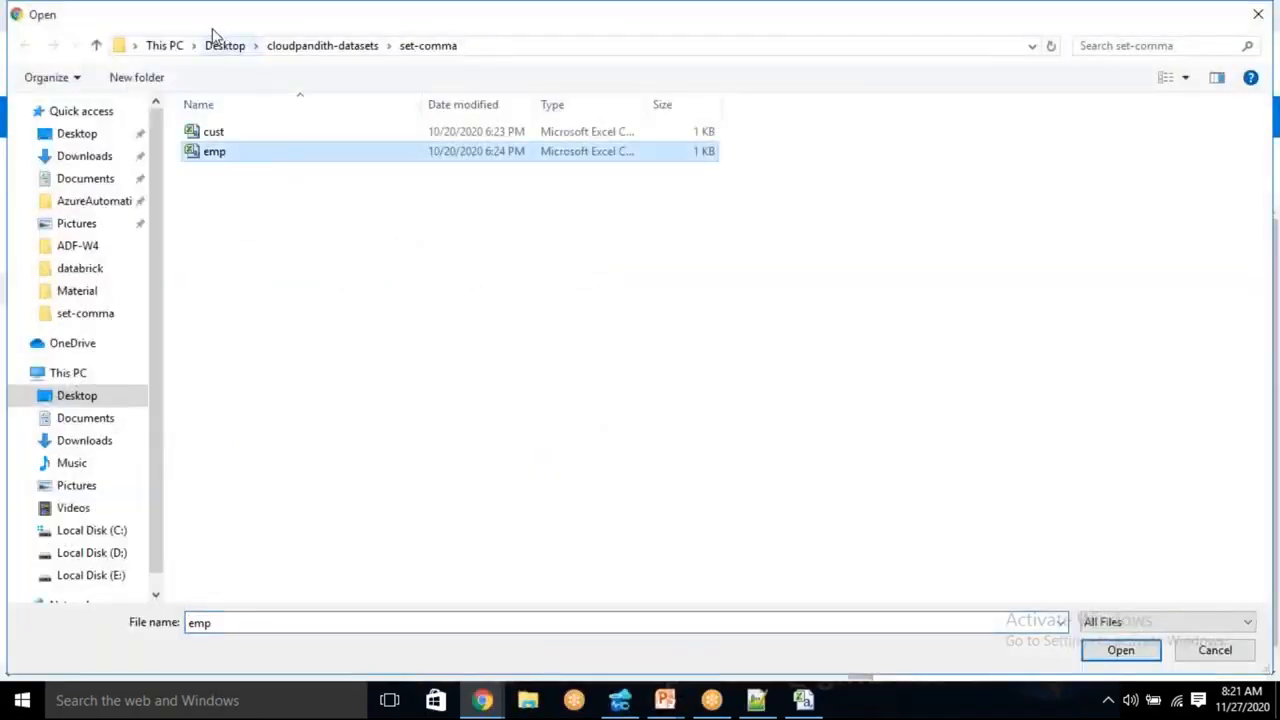
click(72, 134)
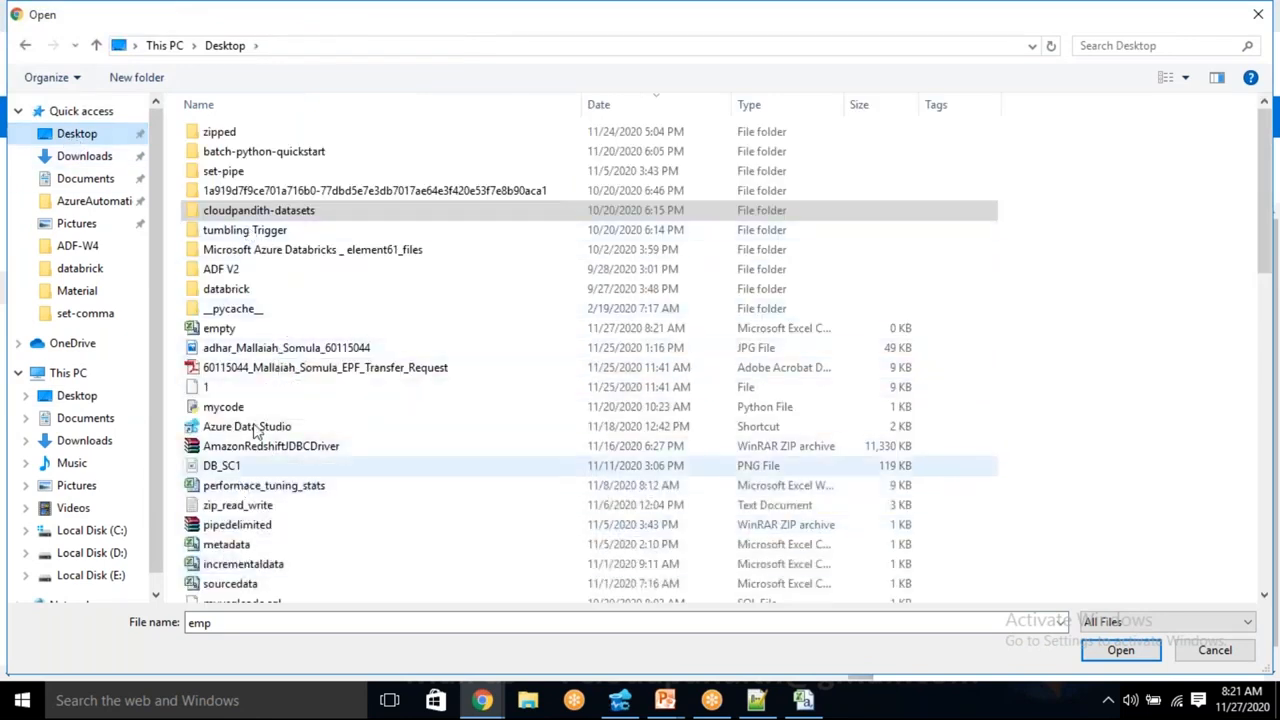
double_click(237, 622)
text(e)
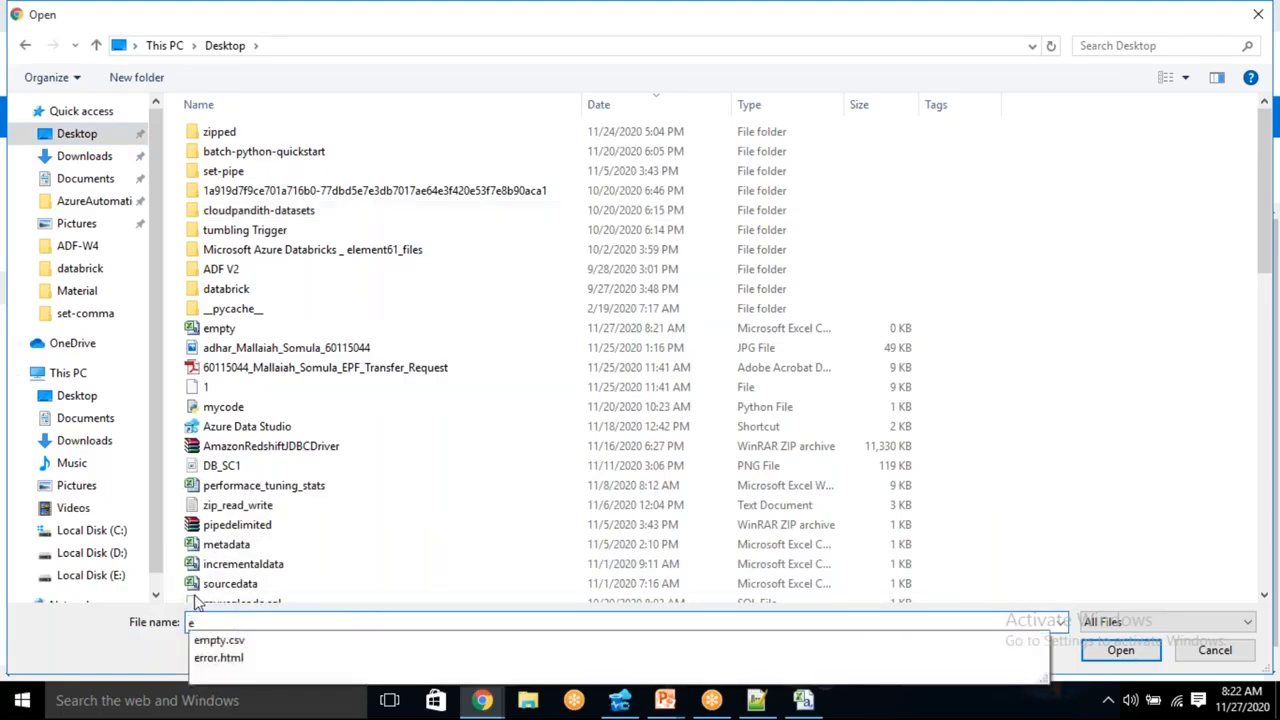
click(255, 641)
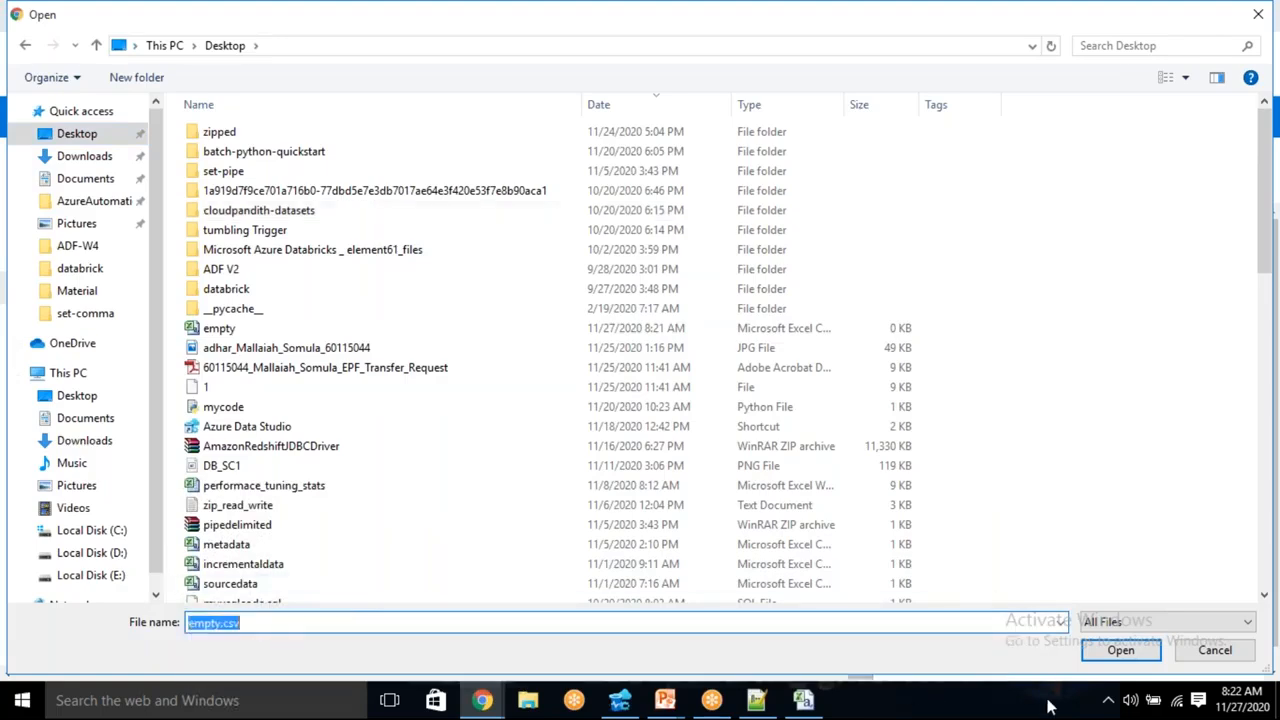
click(1120, 650)
click(951, 411)
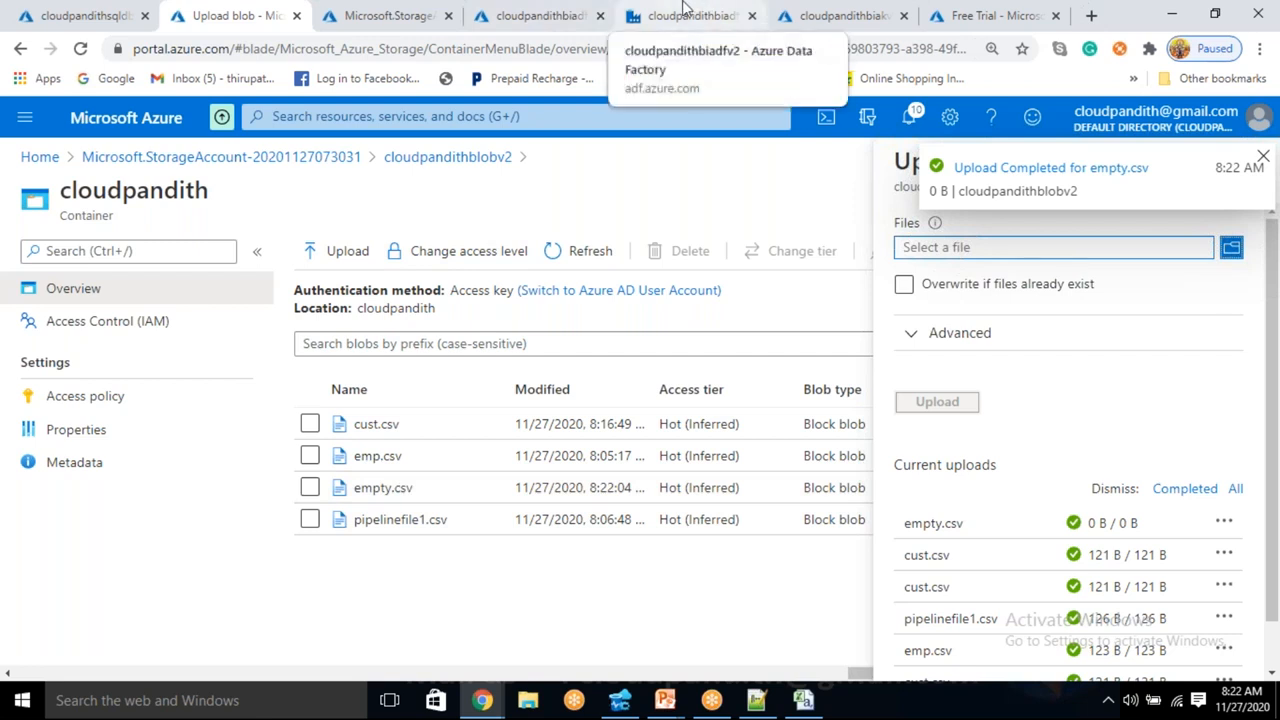
Check the data factory's pipeline runs for a run triggered by the empty.csv upload, refreshing the list
click(683, 8)
click(23, 280)
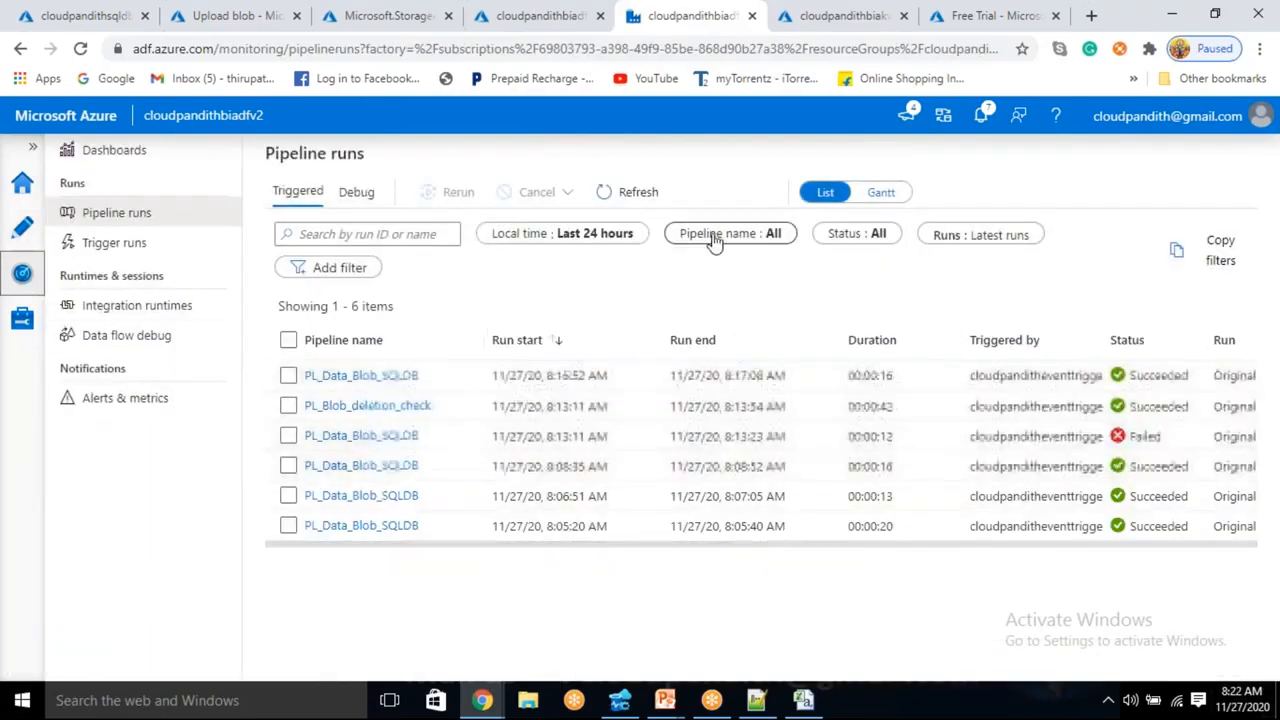
click(652, 195)
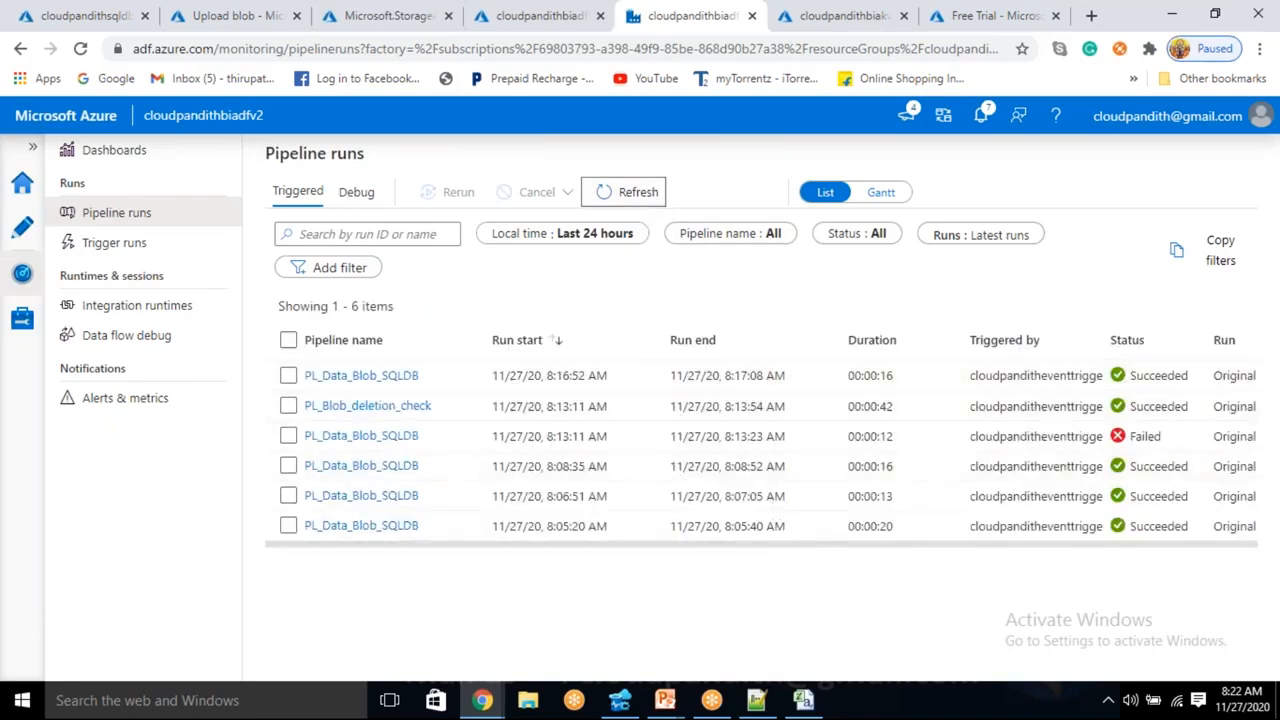
click(622, 189)
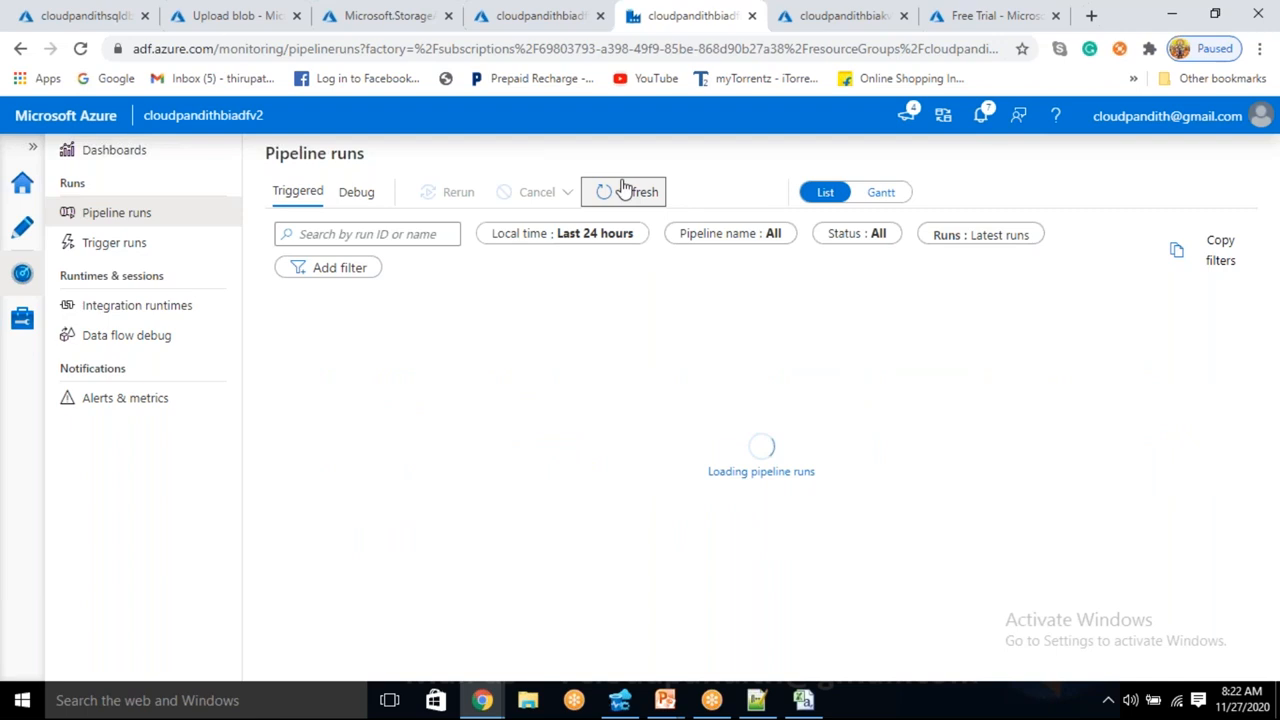
Switch to Notepad++, fill empty.csv with the header cid,cname and the row 1,cloudpandith, and save it
click(757, 700)
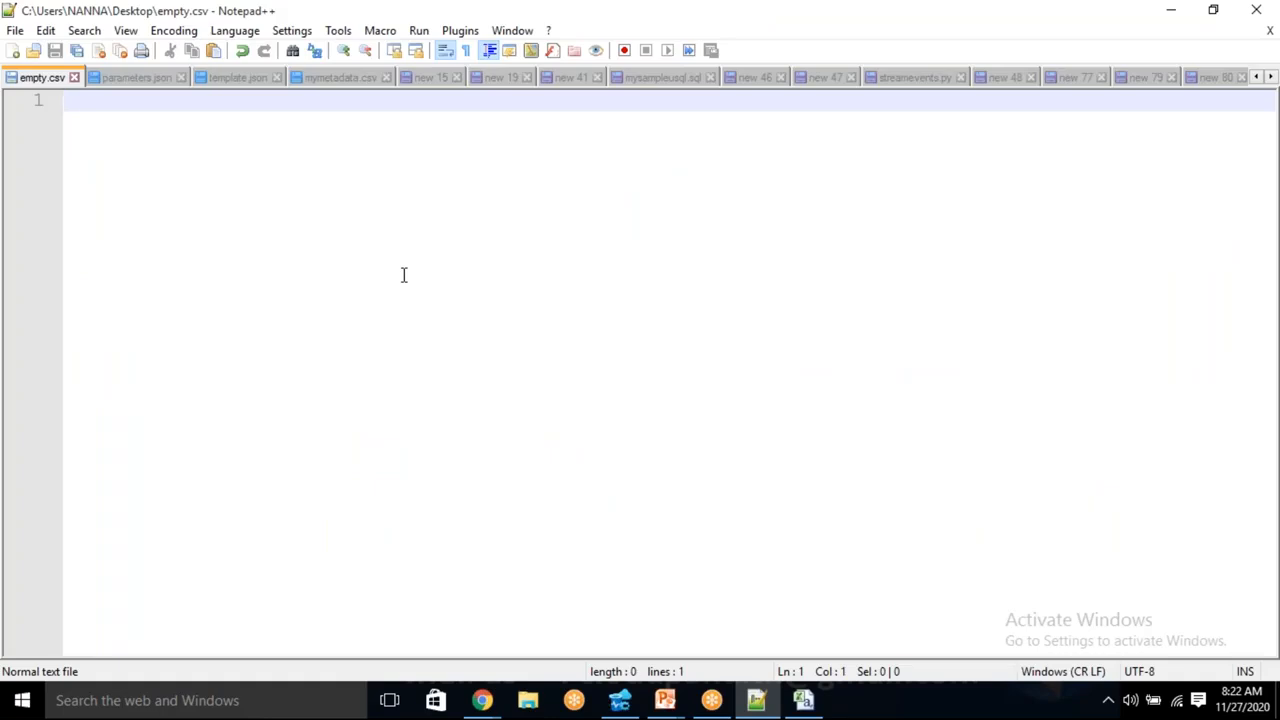
text(123)
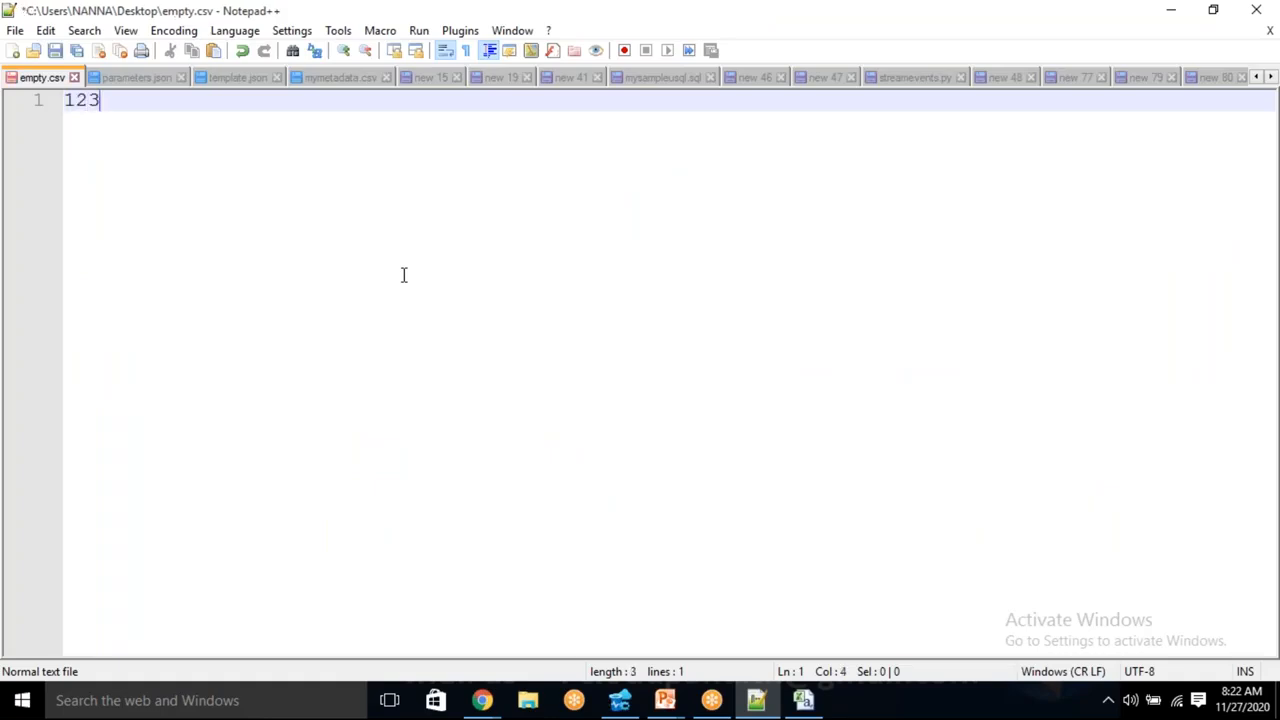
key(BackSpace)
key(BackSpace)
key(BackSpace)
text(cid,cname)
key(Return)
text(1)
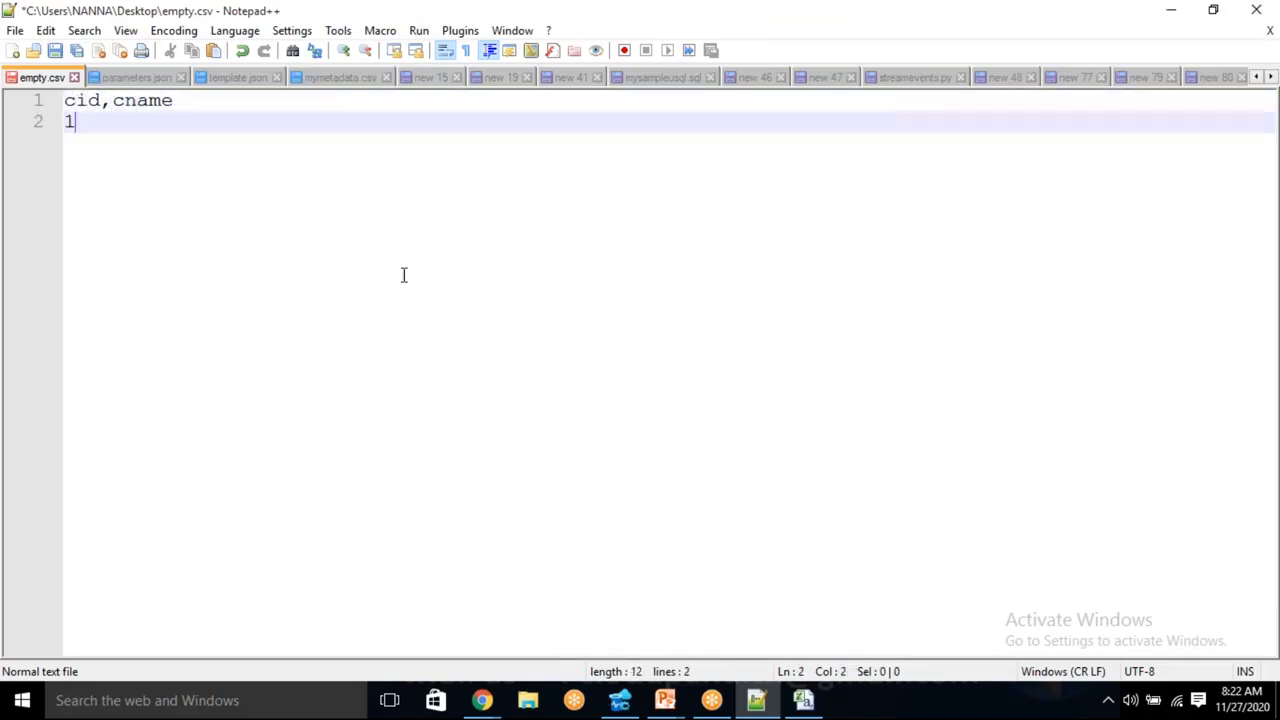
text(,cloudpandith)
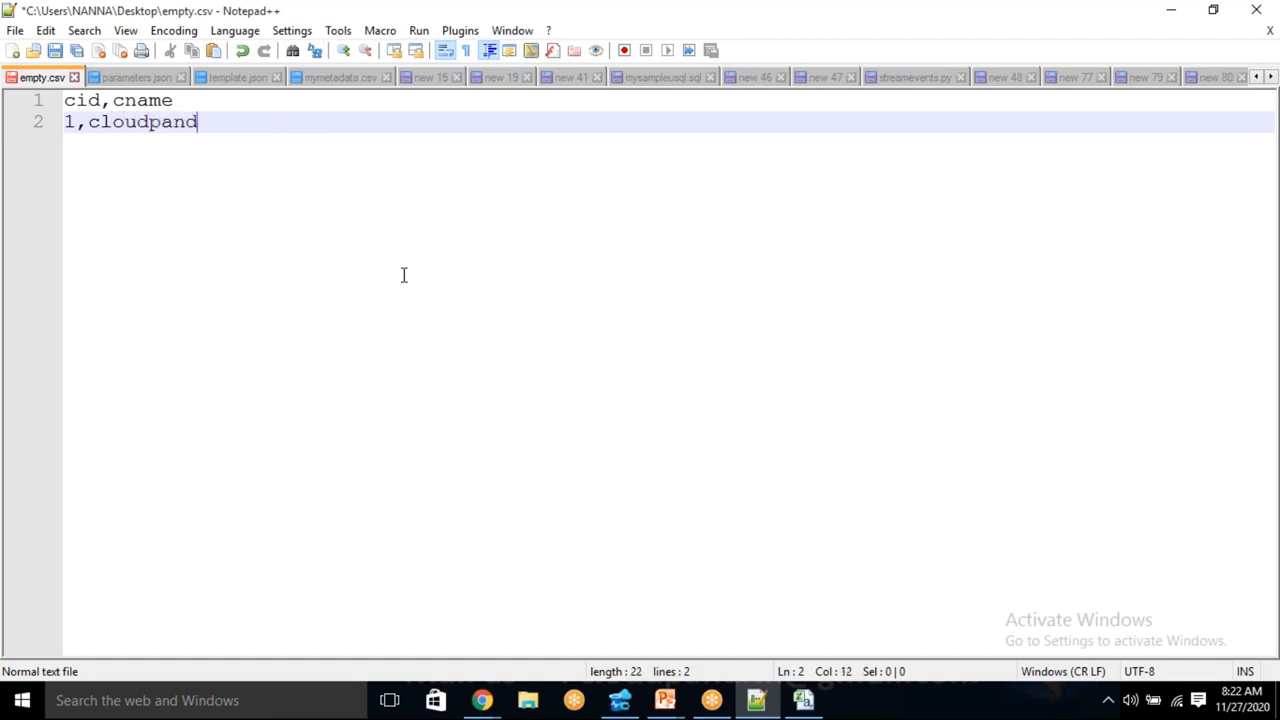
key(ctrl+s)
Return to the Azure portal in Chrome and upload empty.csv from the Desktop to the cloudpandith container, overwriting the existing blob
key(alt+Tab)
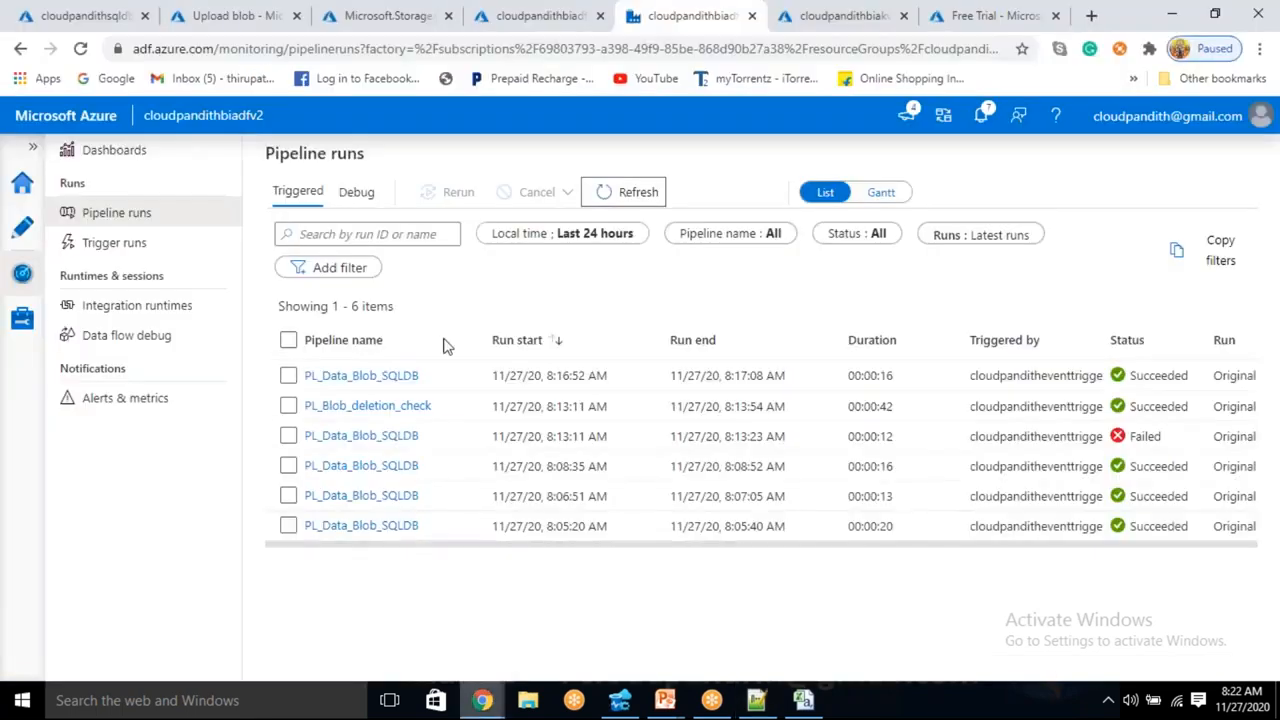
click(234, 16)
click(1050, 250)
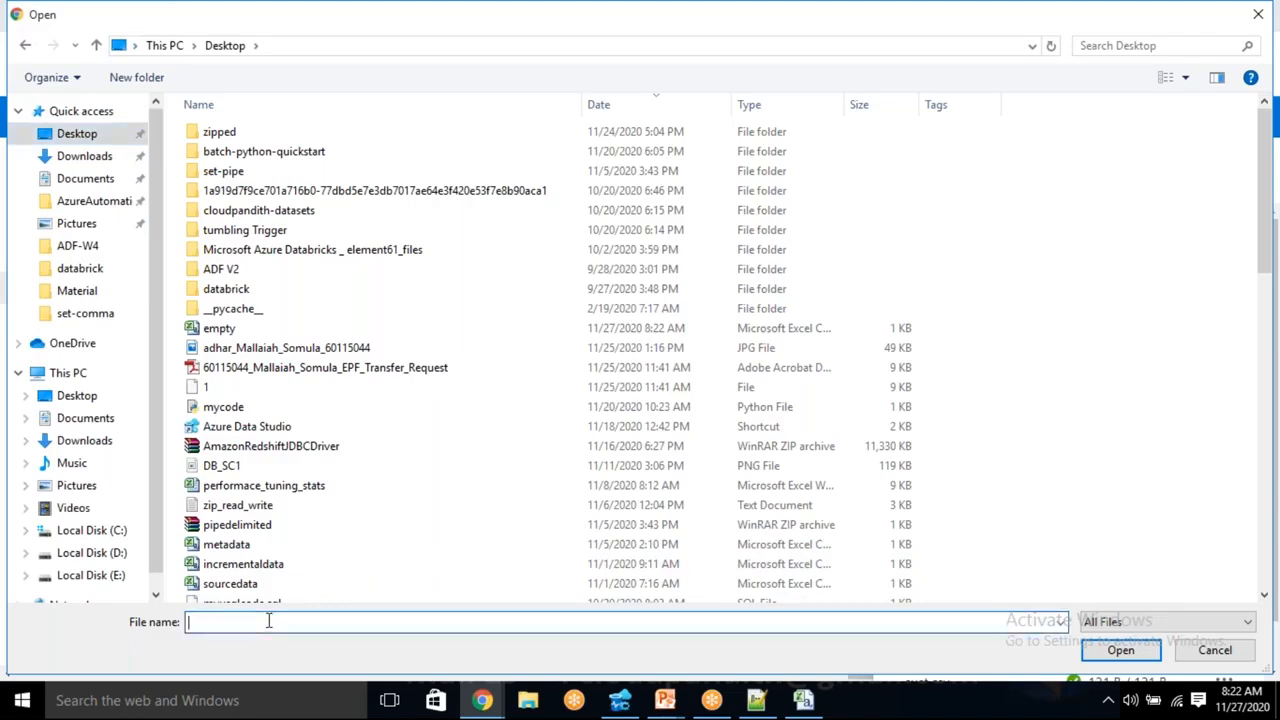
text(e)
click(245, 645)
click(1125, 650)
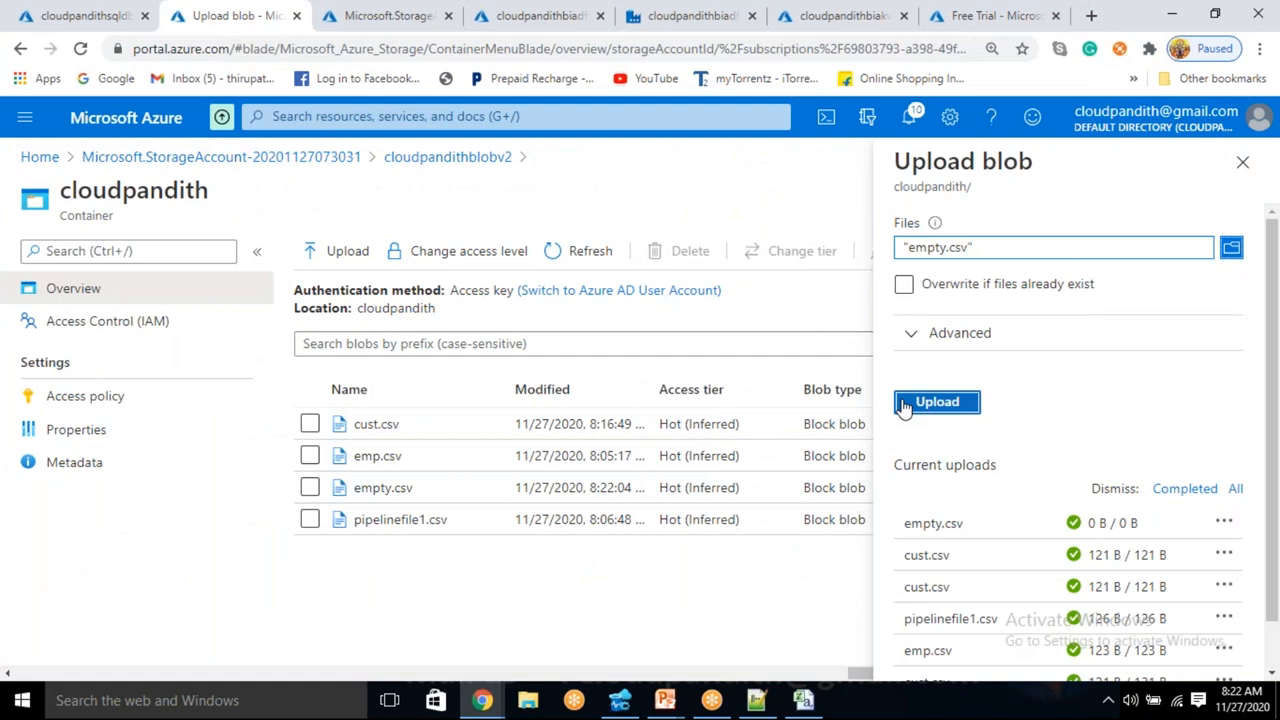
click(906, 306)
click(945, 408)
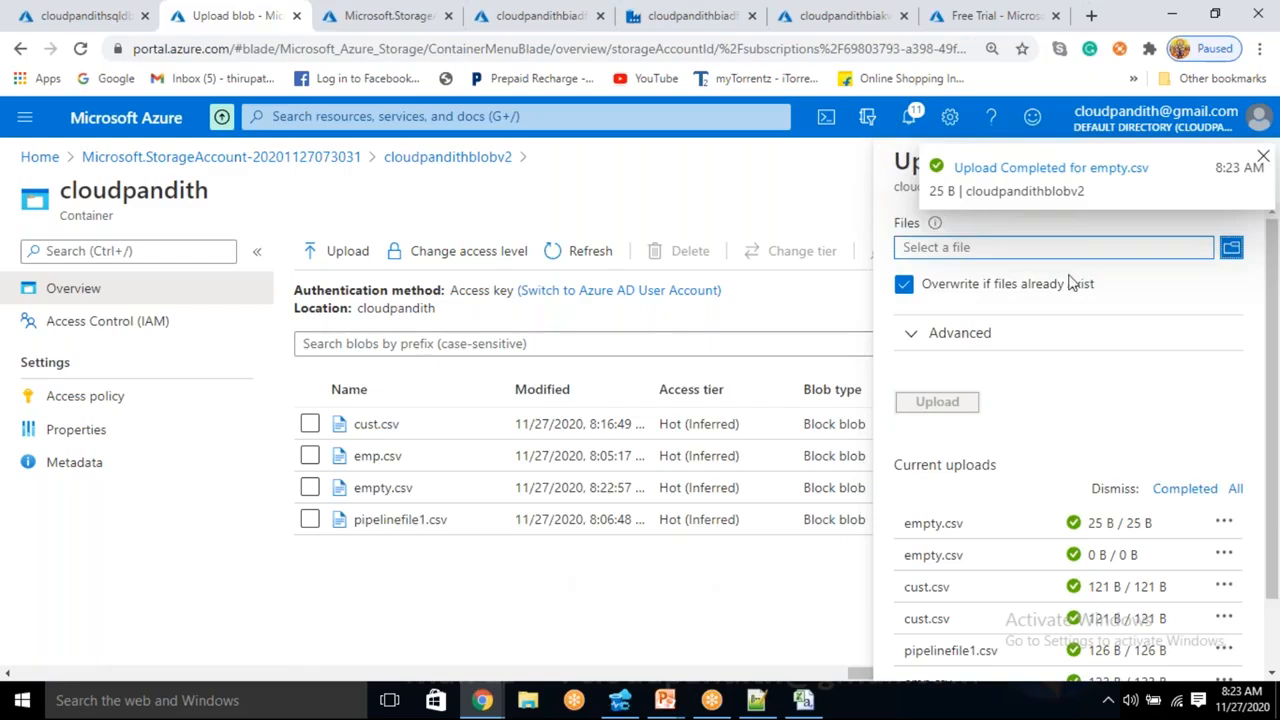
click(1263, 158)
click(1247, 163)
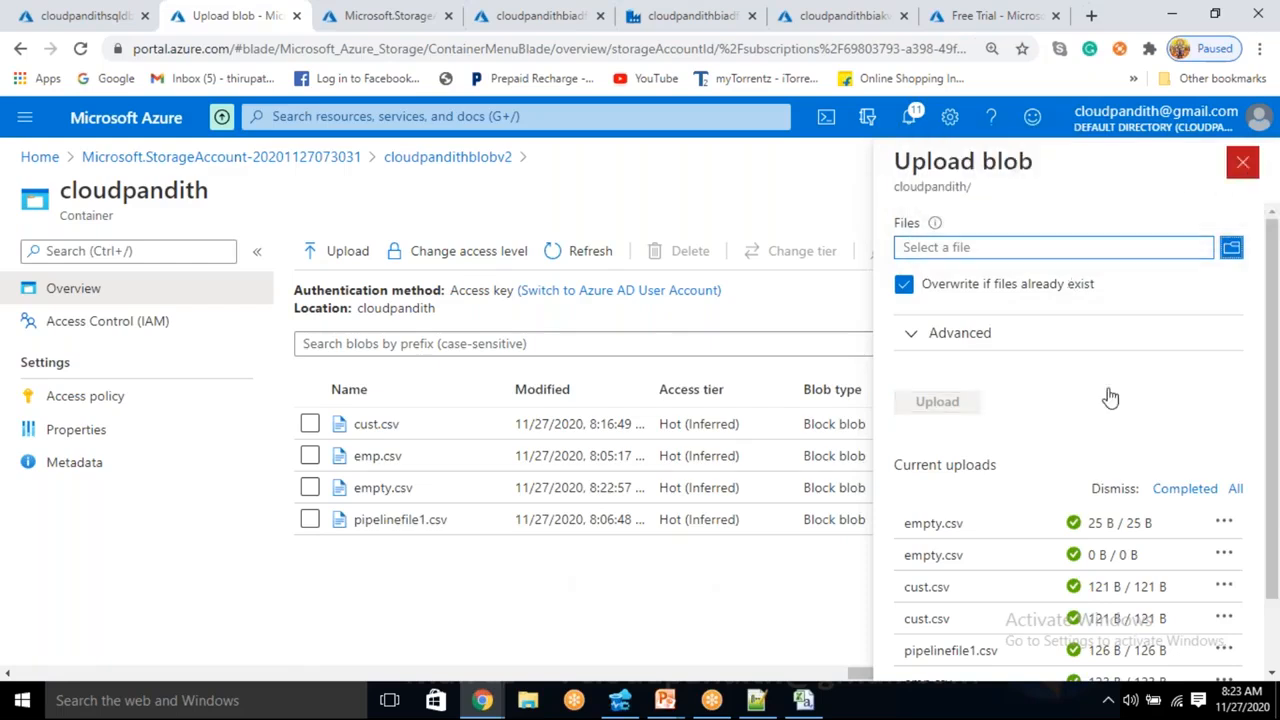
Check the size of the empty.csv blob and refresh the data factory's pipeline runs to look for a newly triggered run
double_click(965, 487)
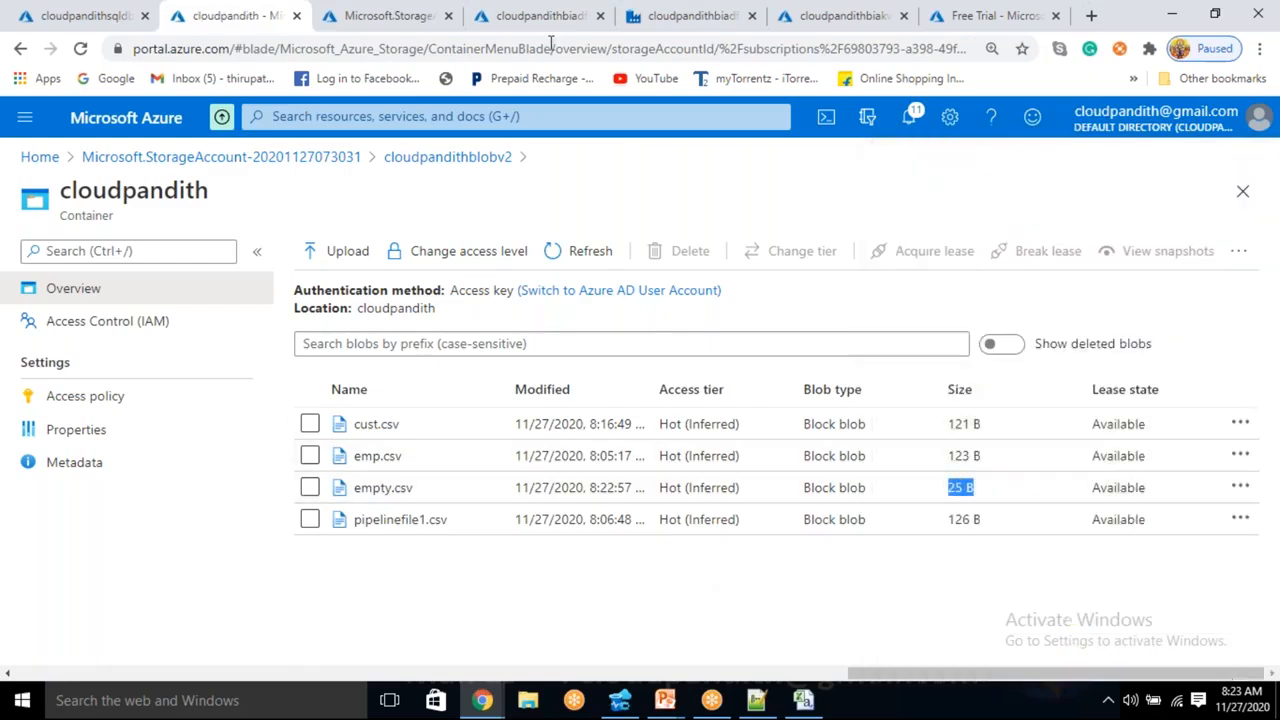
click(667, 12)
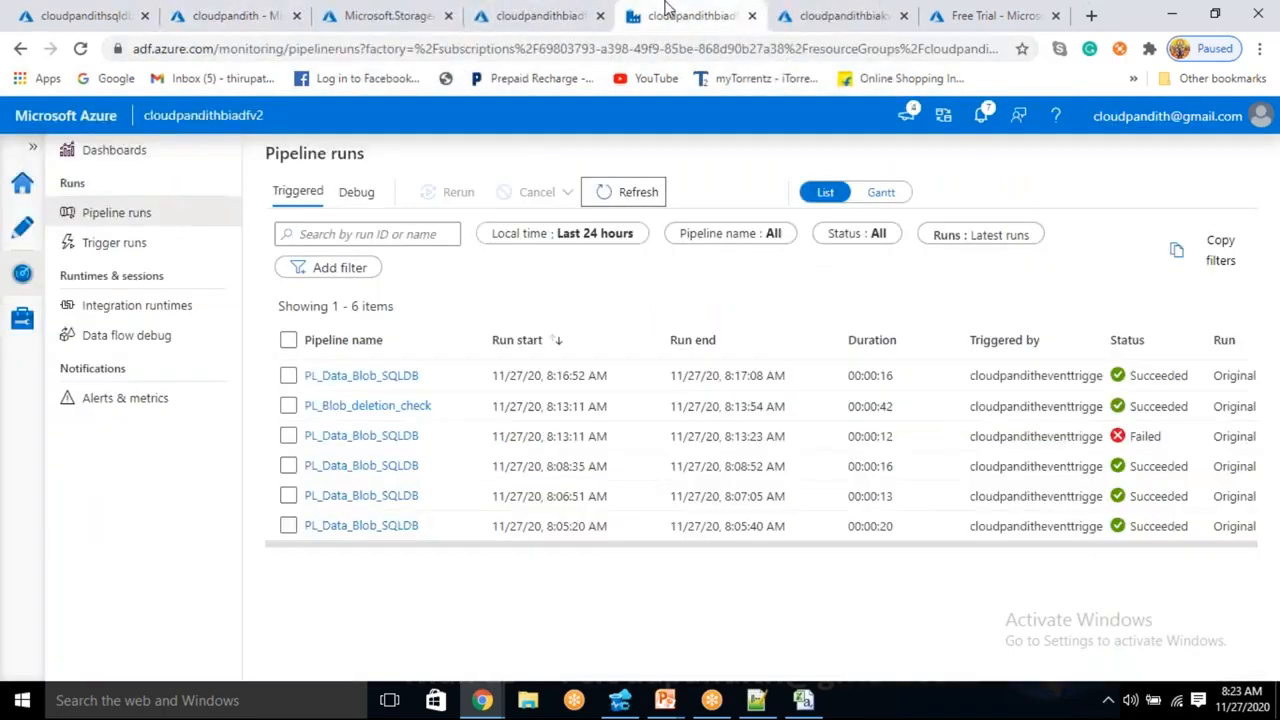
click(606, 193)
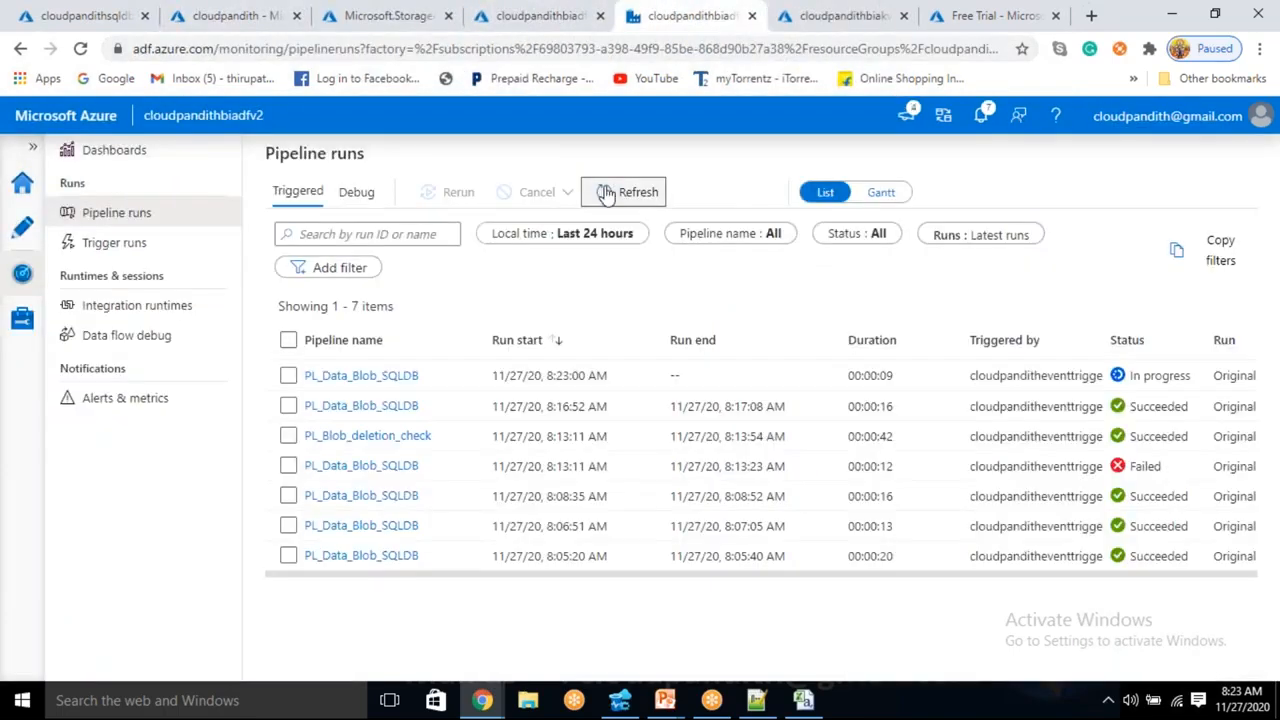
drag(545, 375, 599, 375)
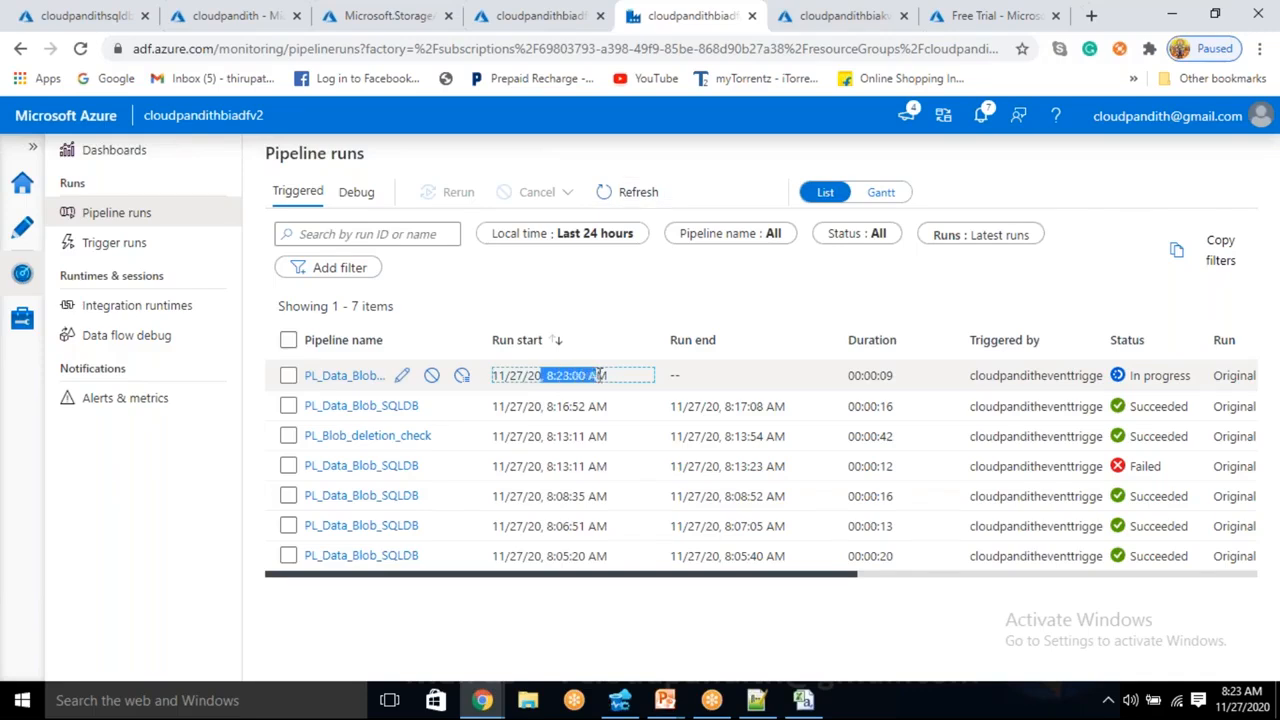
click(658, 163)
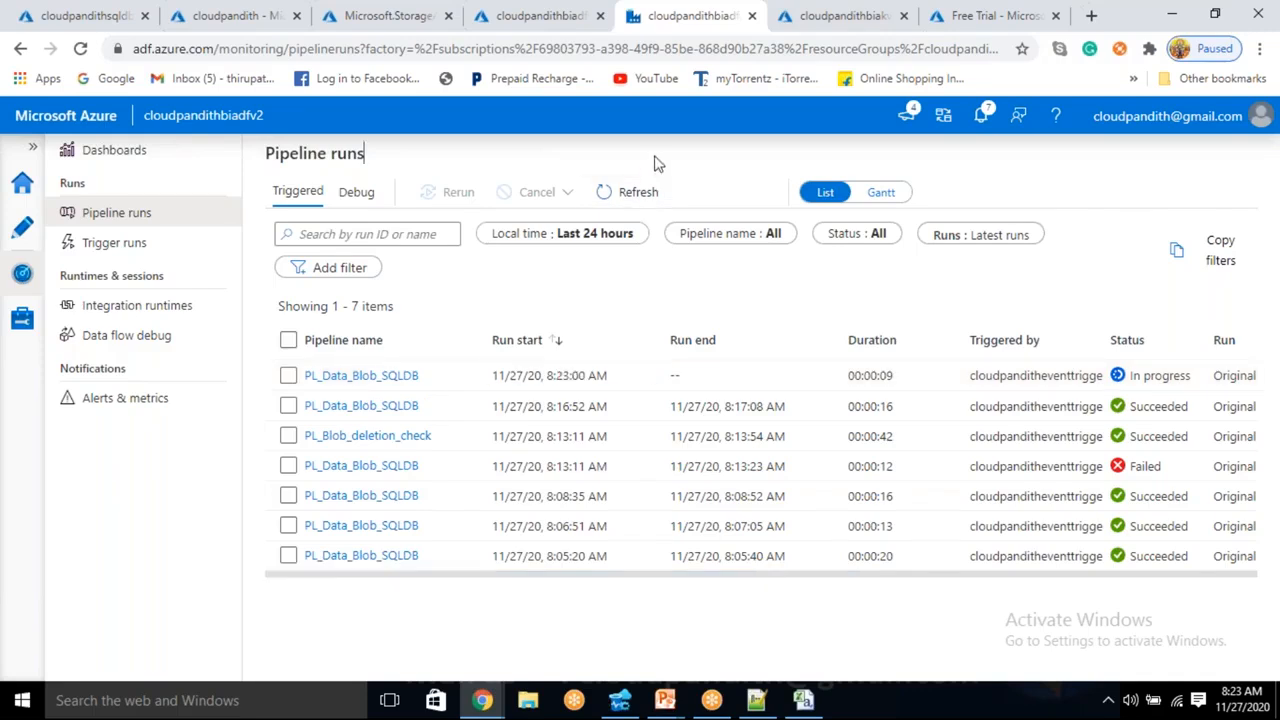
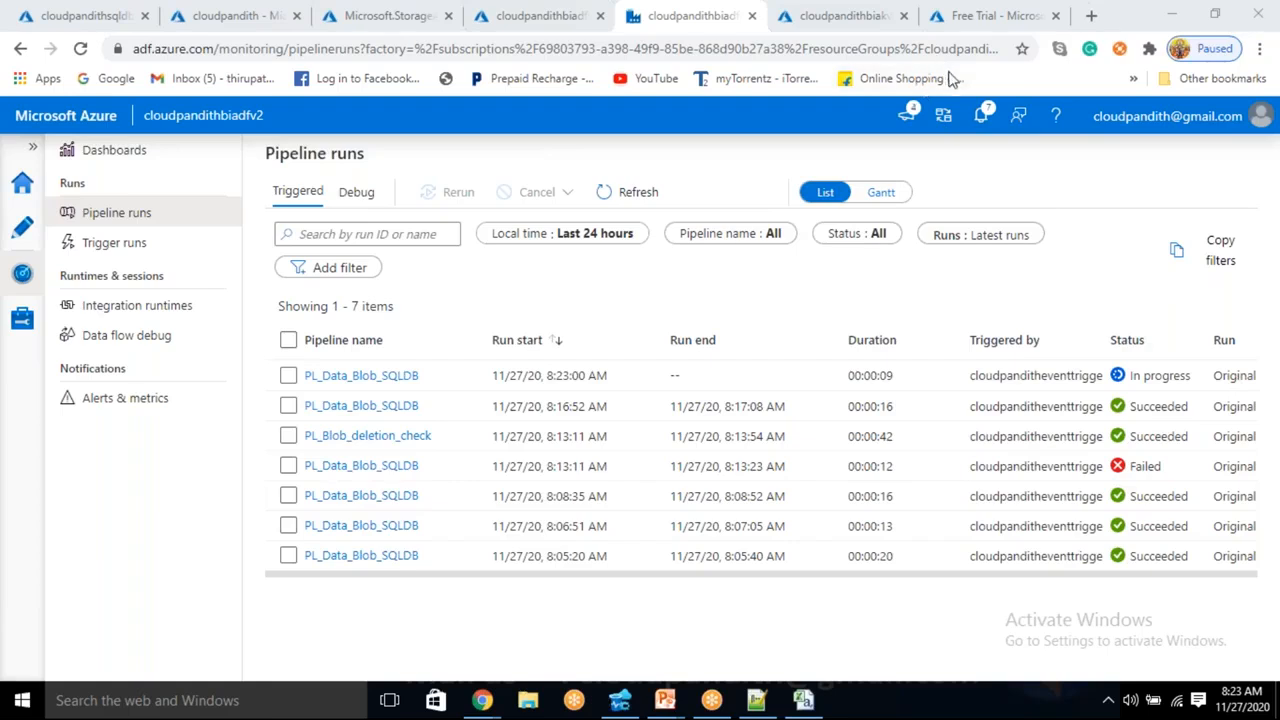
click(567, 140)
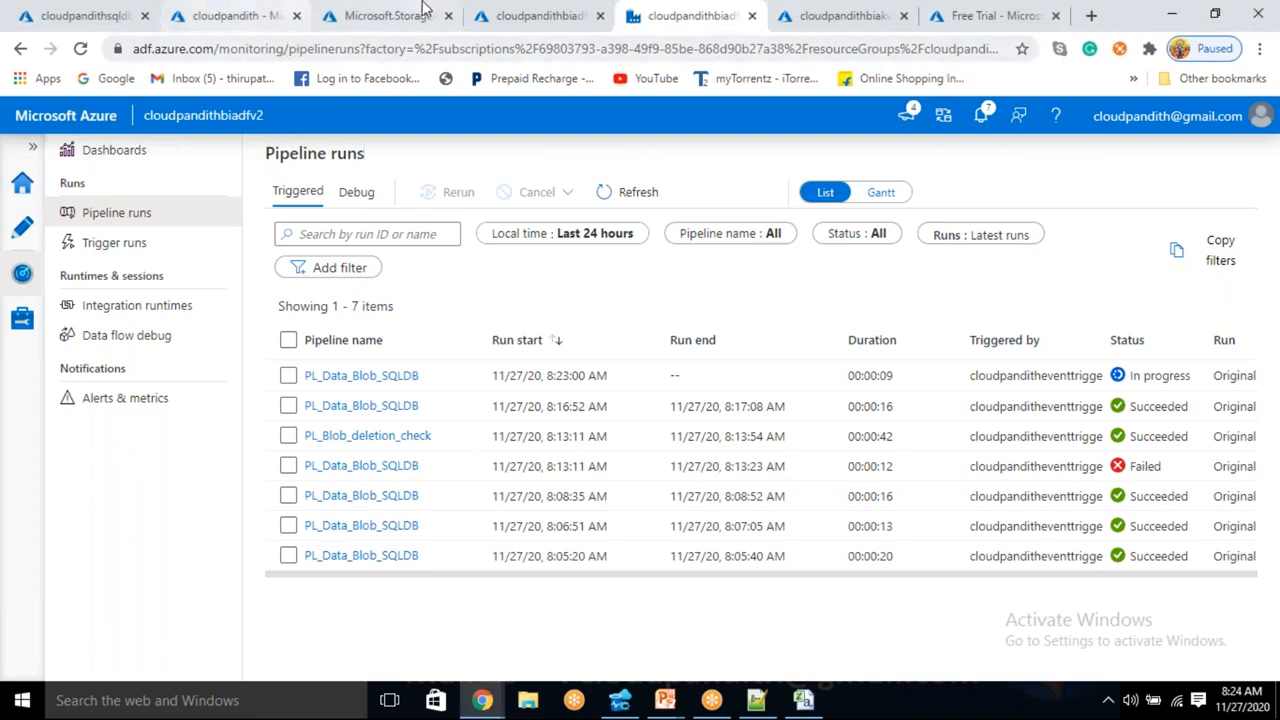
Copy the key1 connection string from the access keys of the cloudpandithadlsgen2 storage account
click(516, 12)
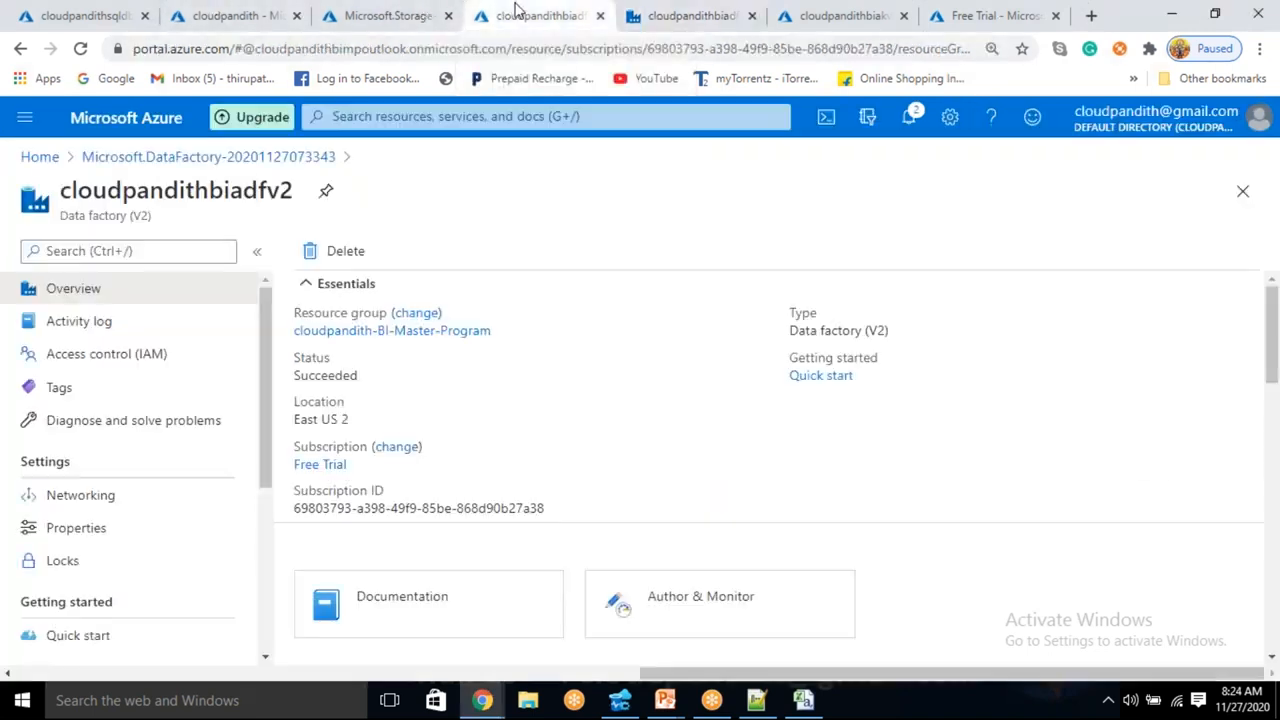
click(383, 10)
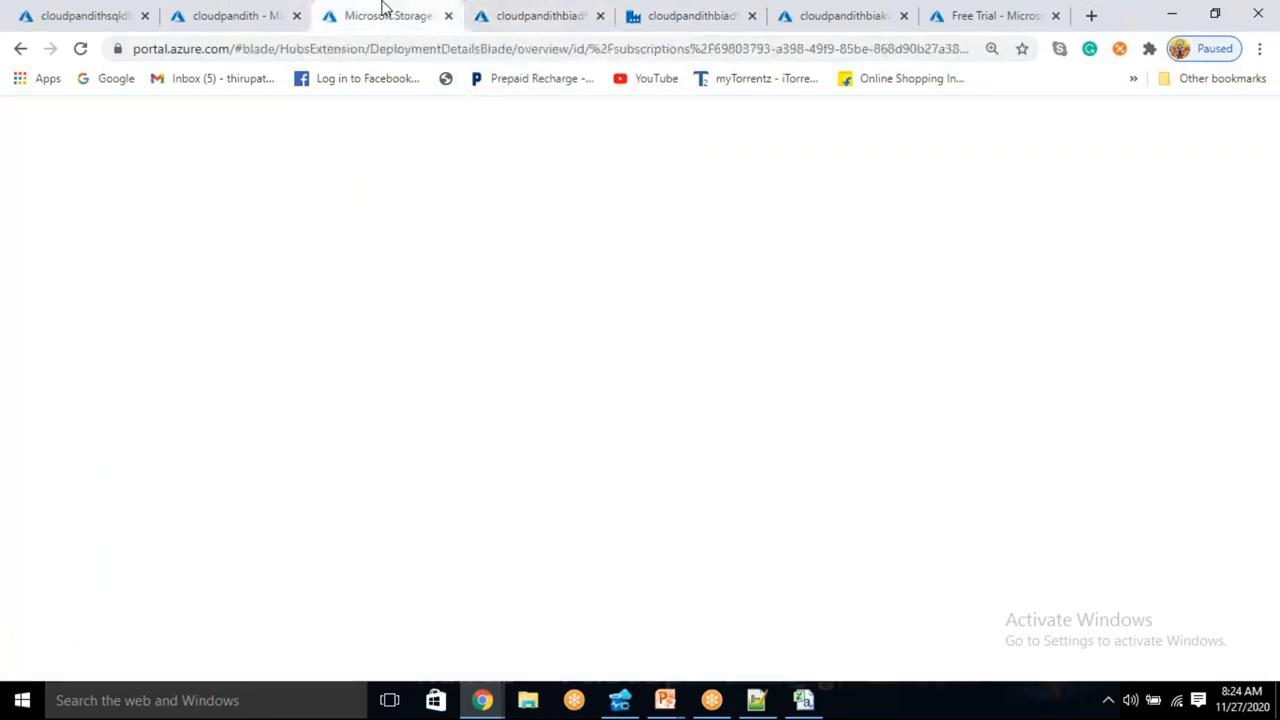
click(432, 552)
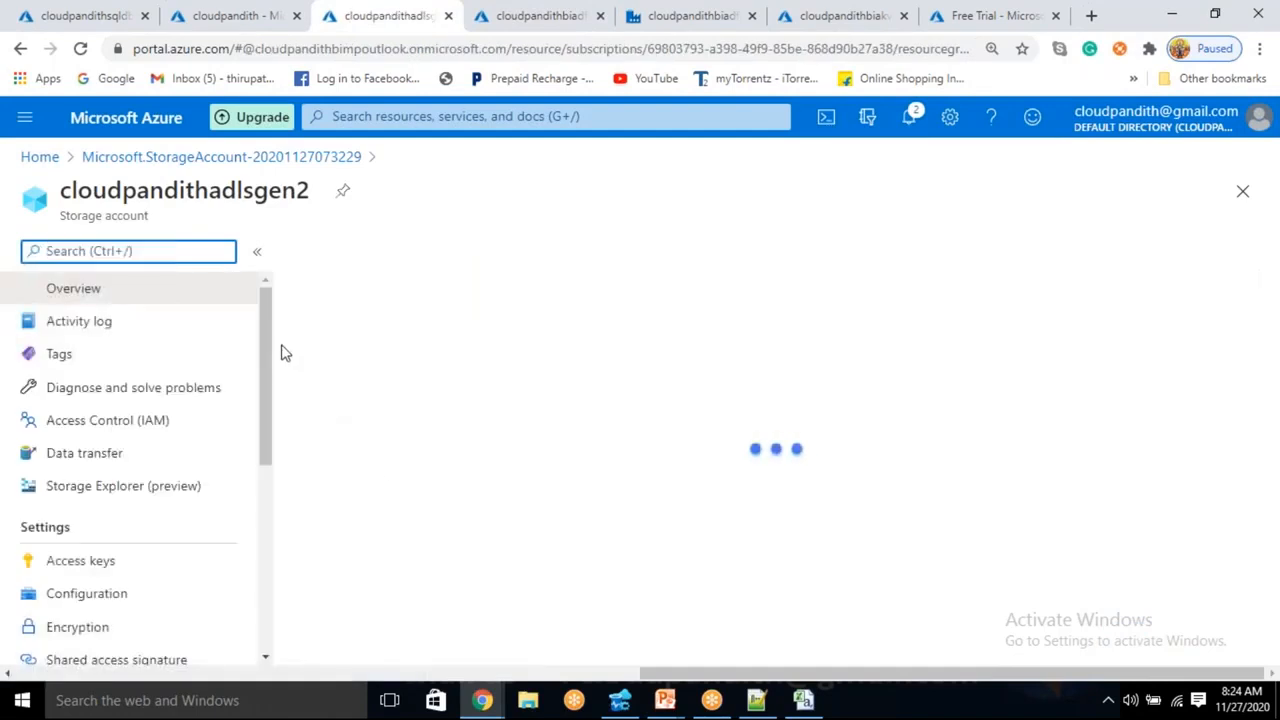
double_click(186, 192)
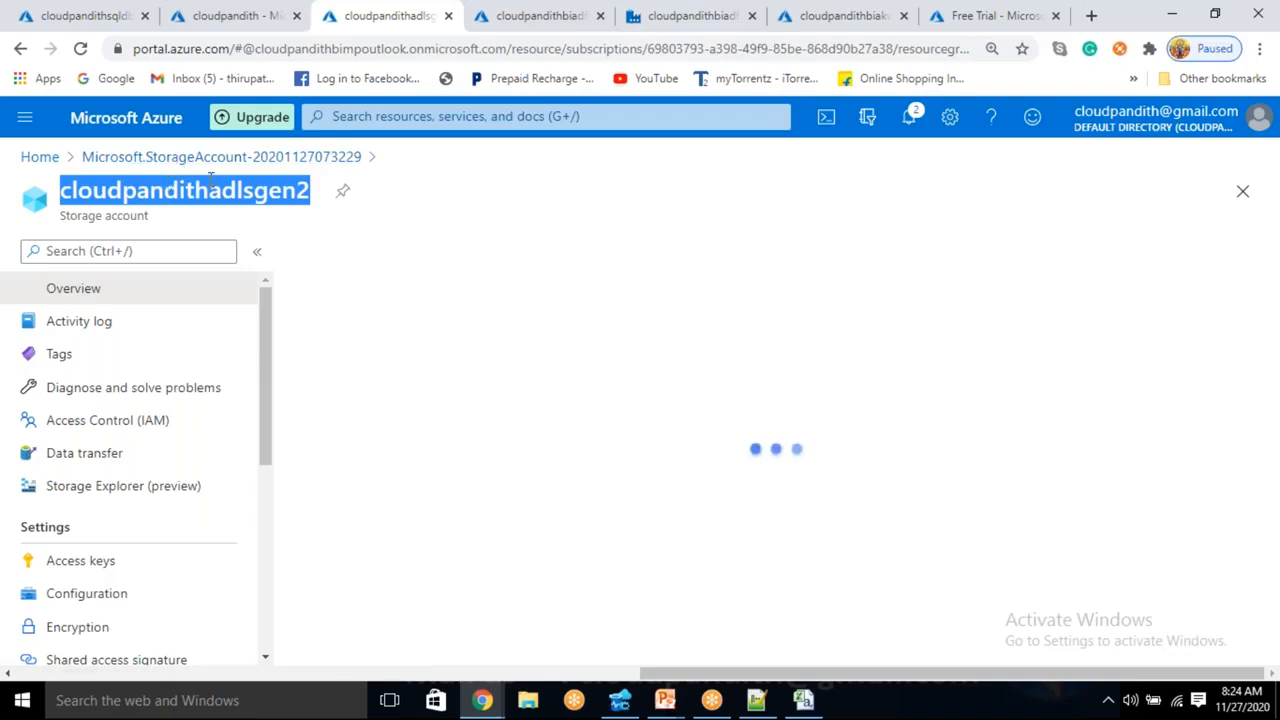
click(115, 552)
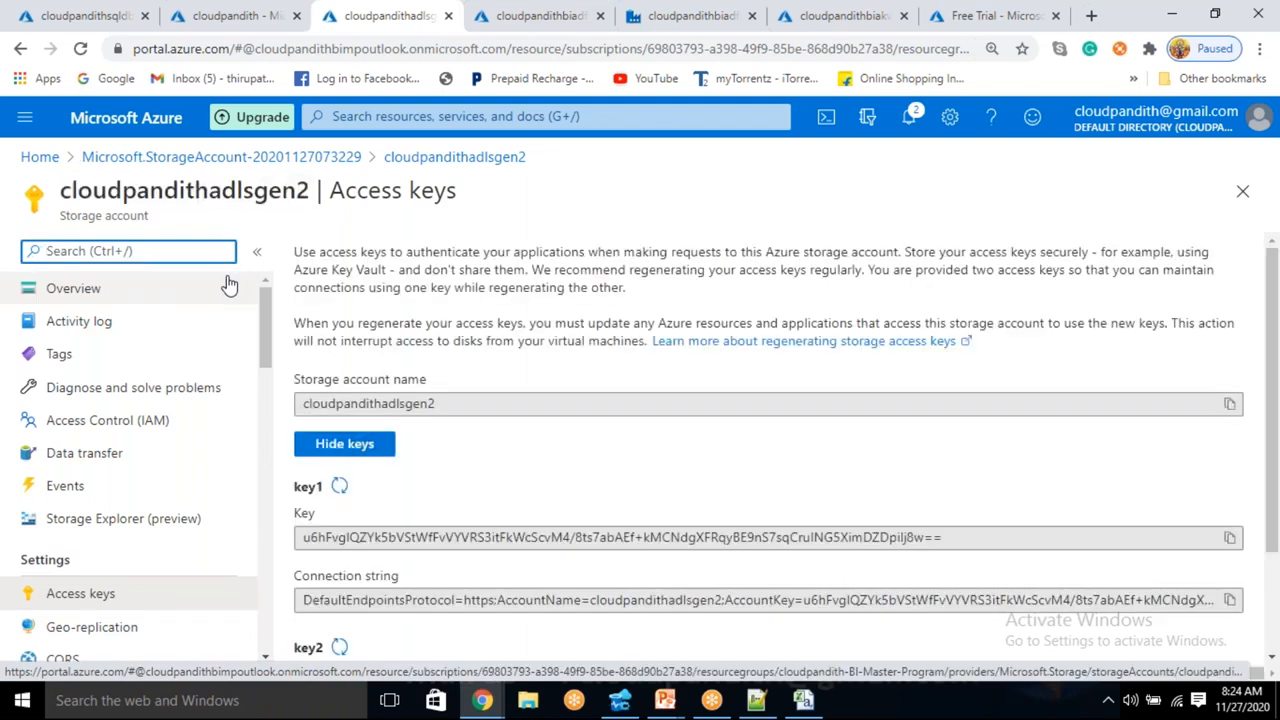
click(1230, 599)
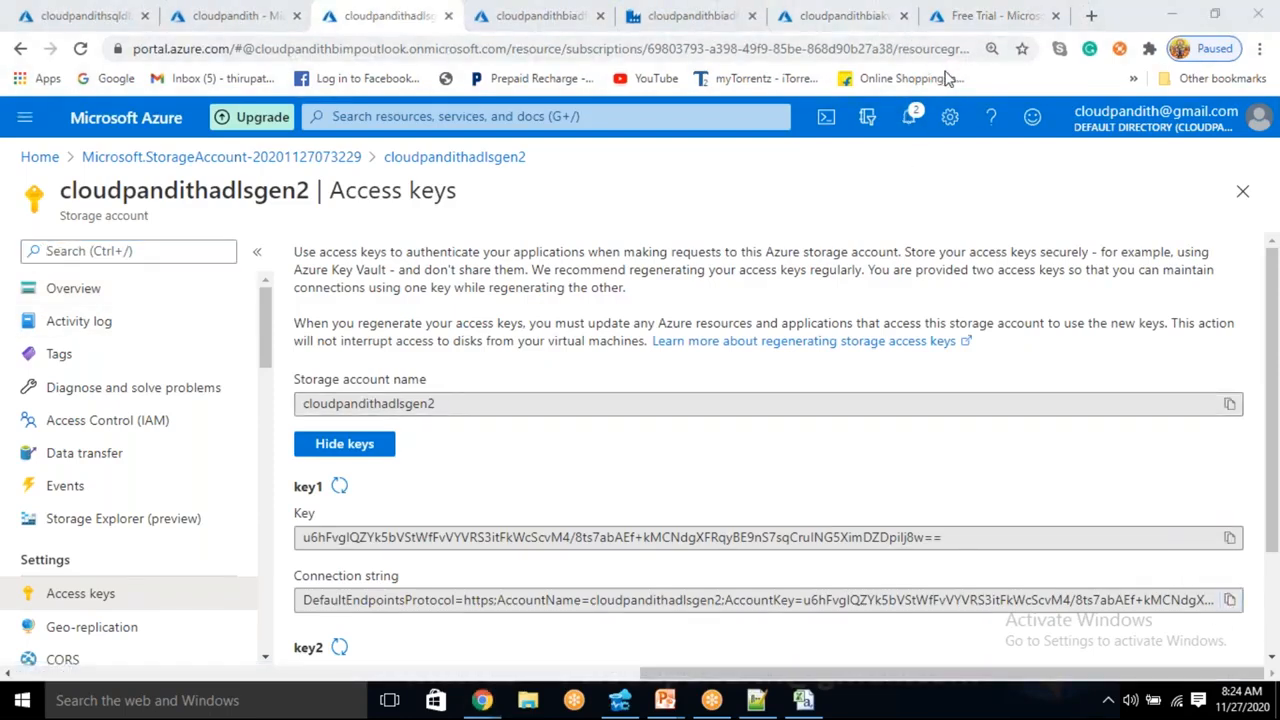
Create a secret named adlsconnectionstring in the cloudpandithbiakv2 key vault, pasting the copied storage connection string as its value
click(806, 14)
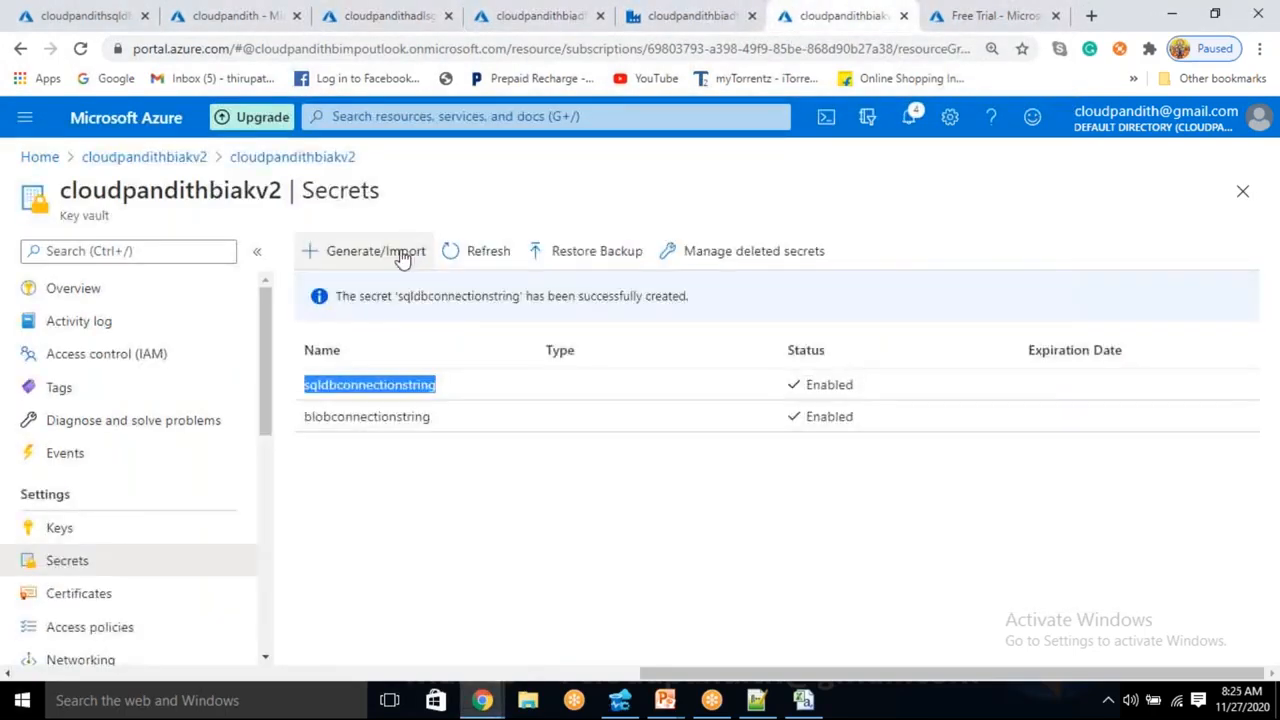
click(402, 258)
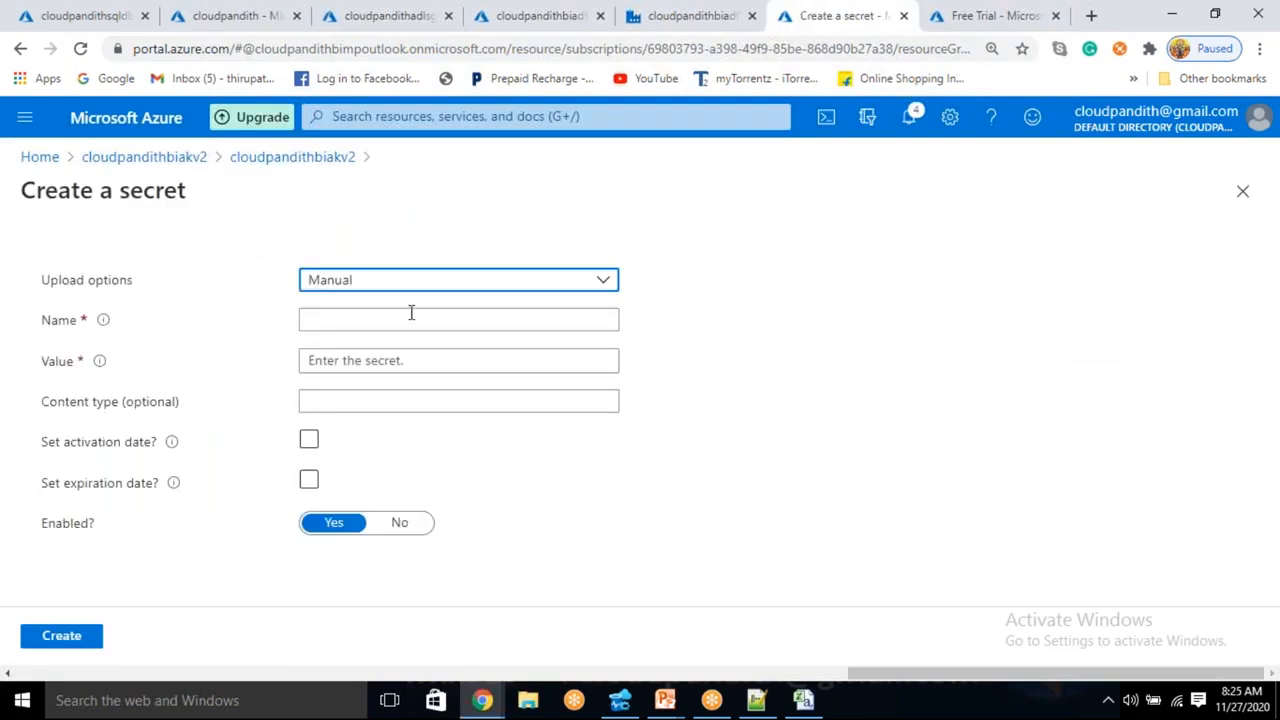
click(410, 316)
text(ad)
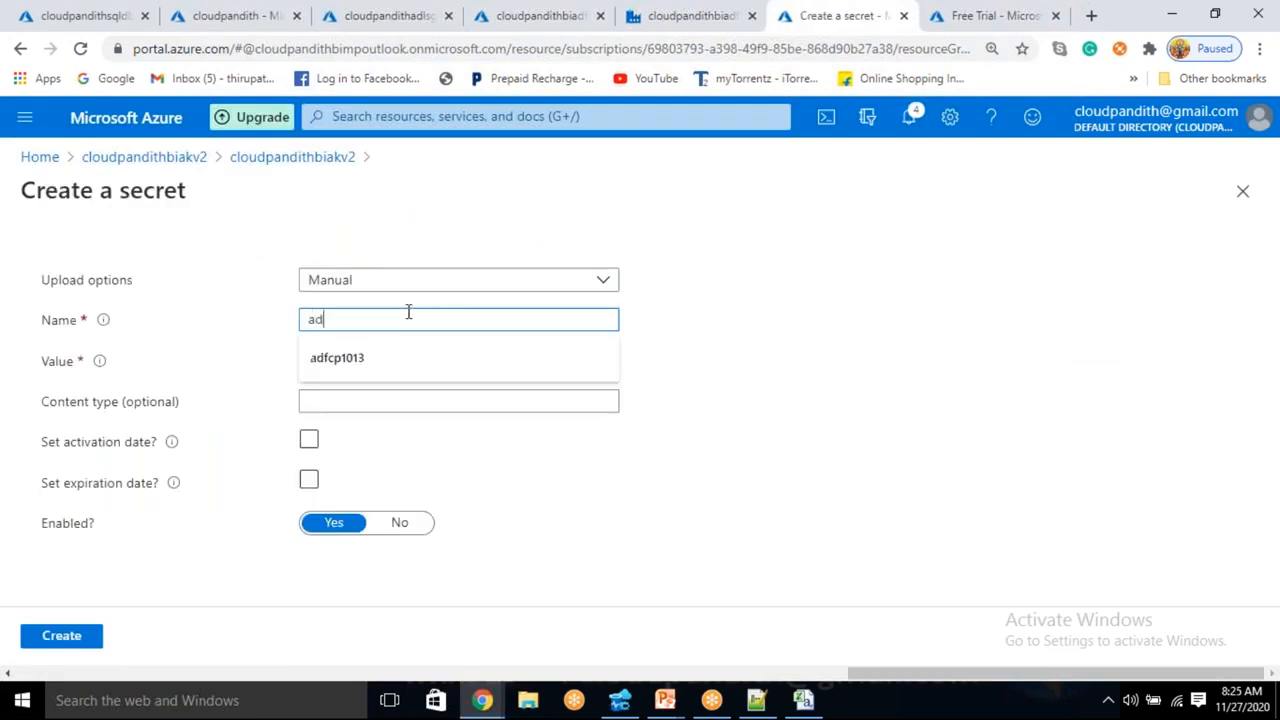
text(lsconnectionstring)
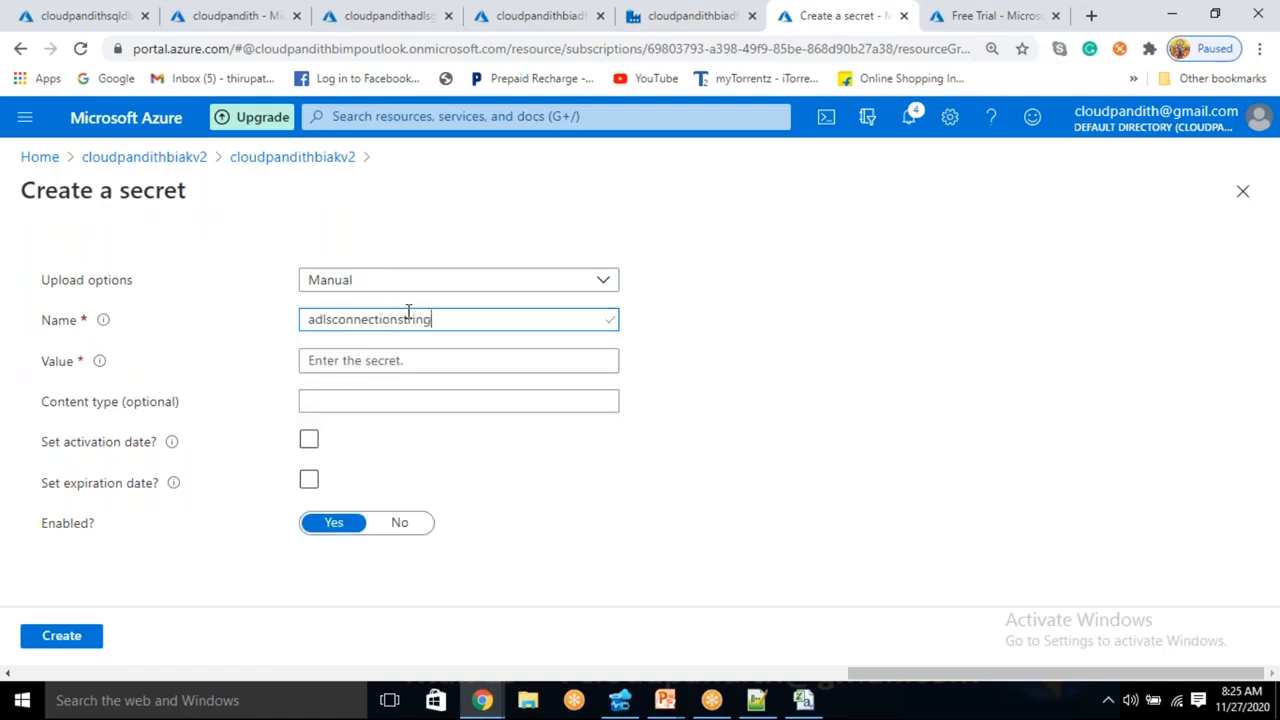
click(388, 364)
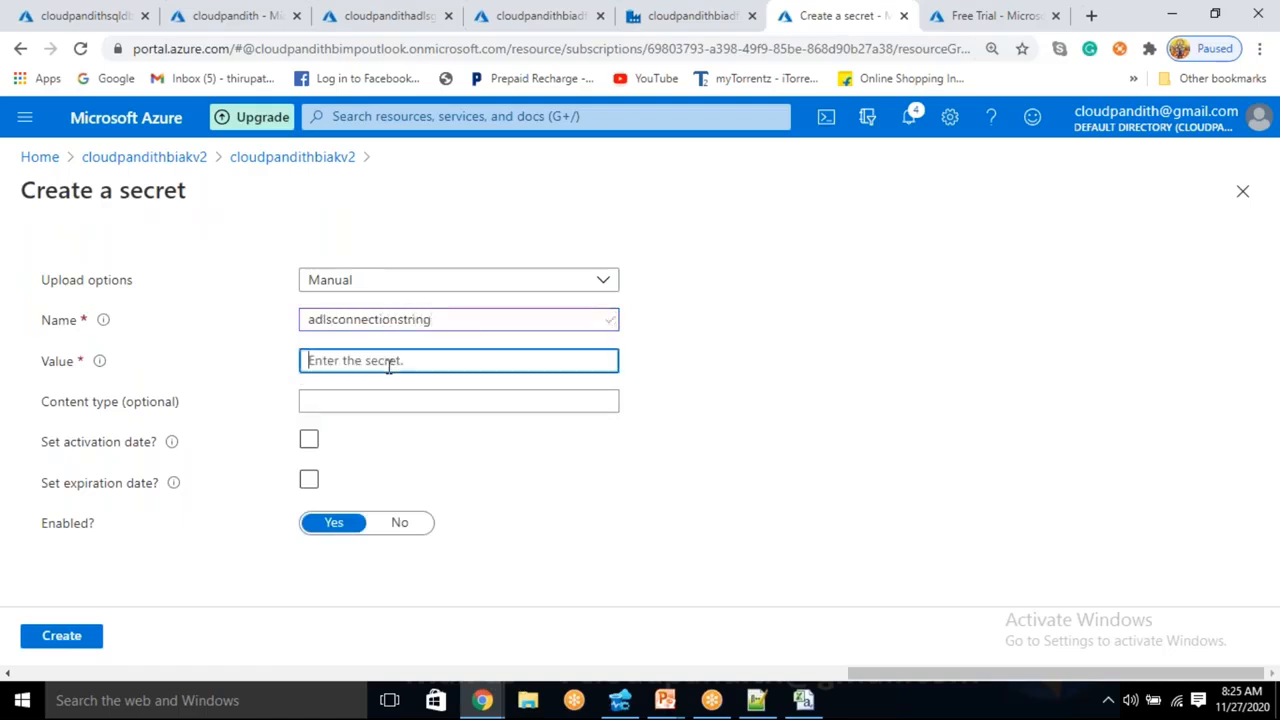
key(ctrl+v)
click(86, 635)
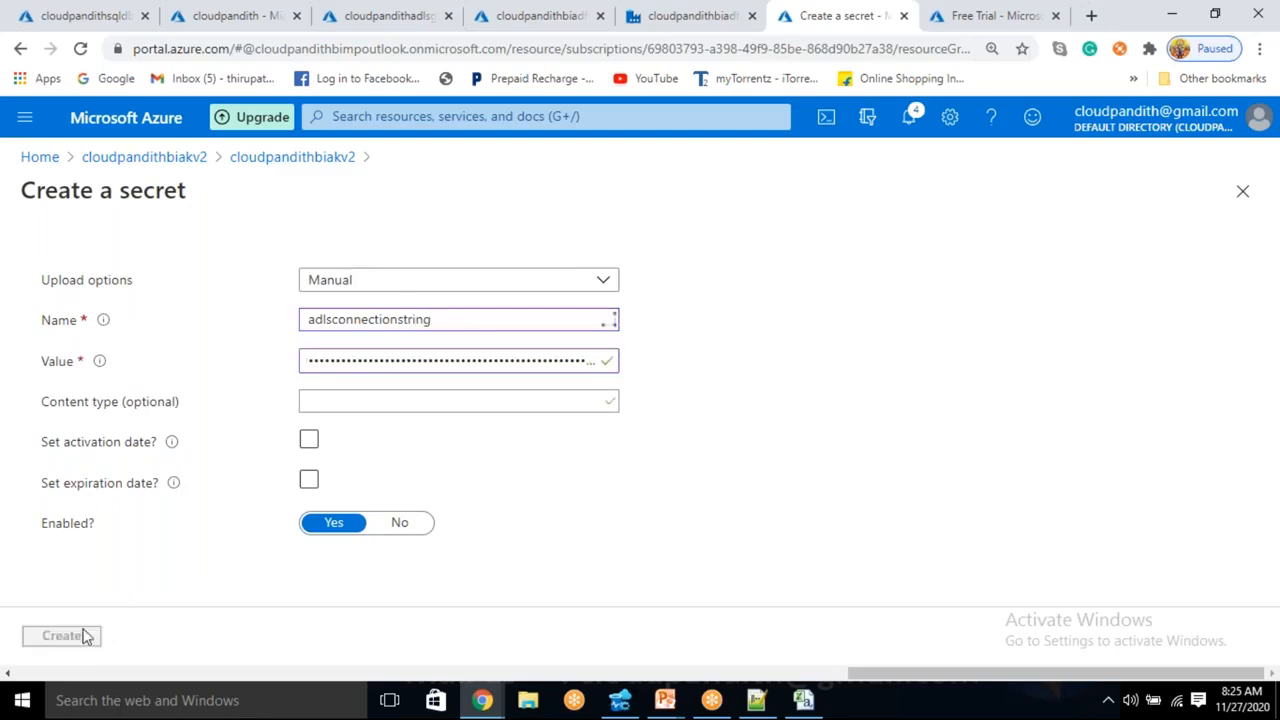
click(652, 16)
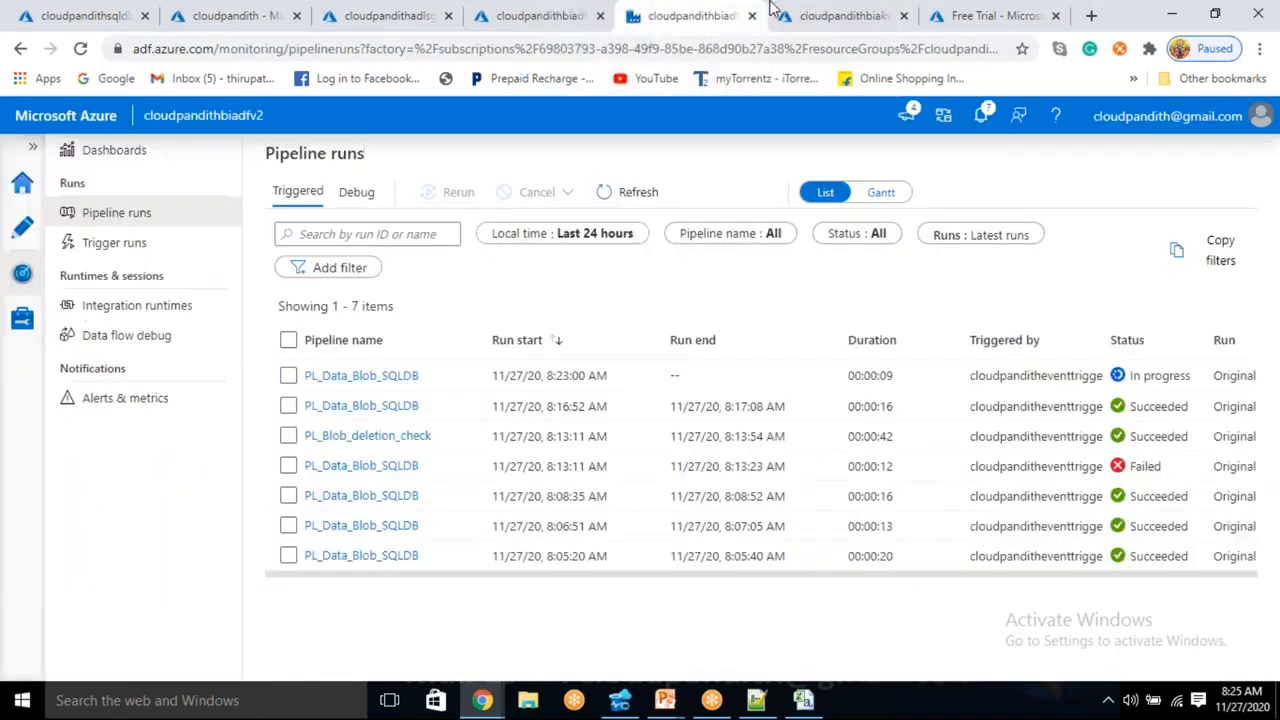
click(835, 16)
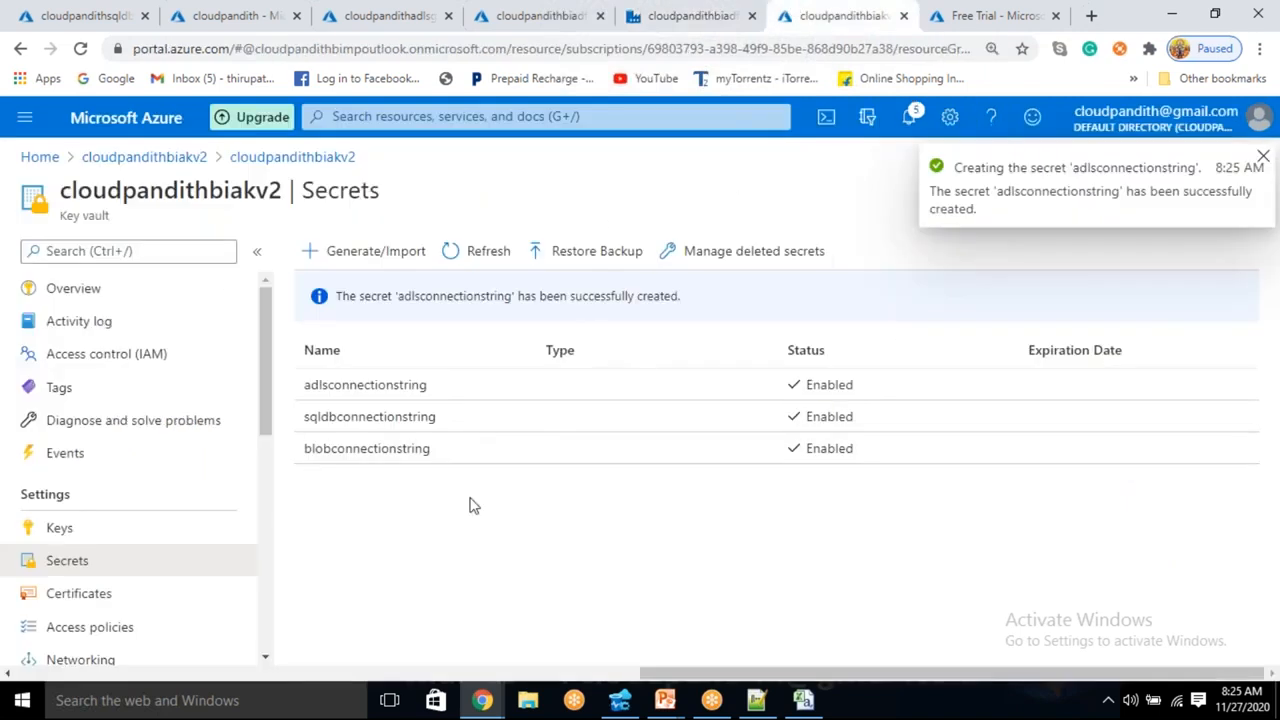
Switch to the cloudpandithbiadfv2 data factory and open its linked services in the management area
click(651, 16)
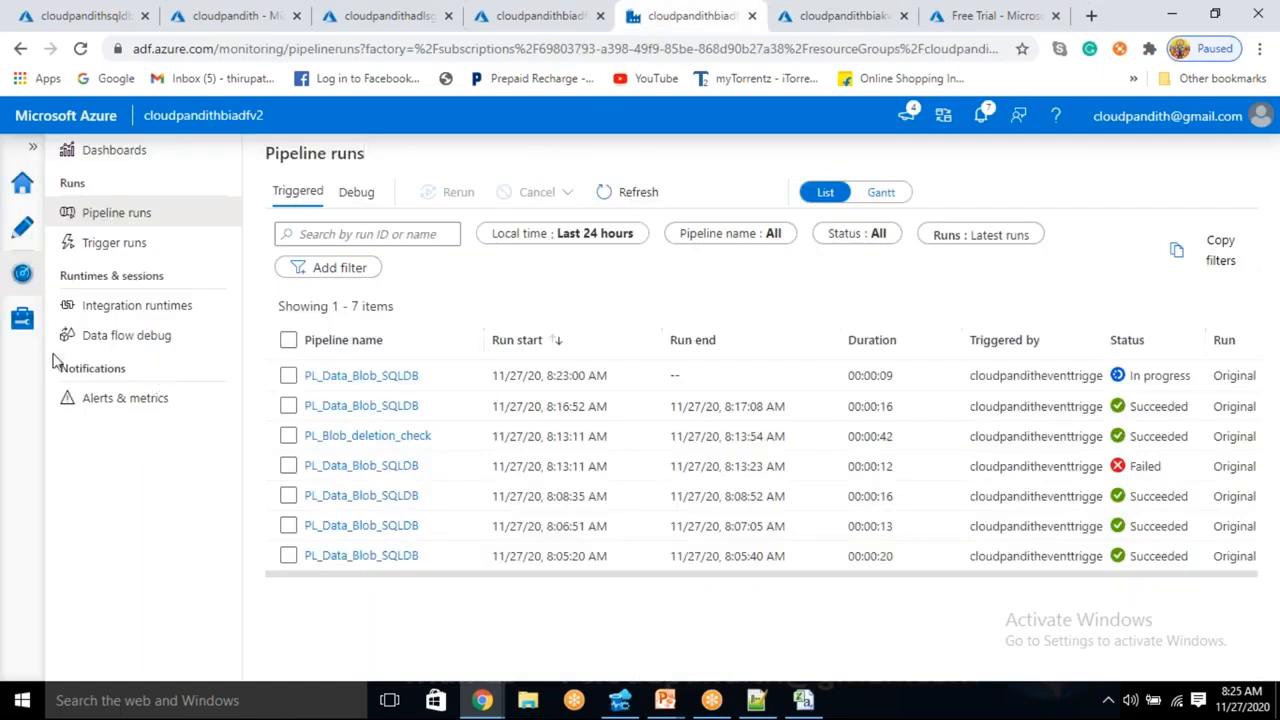
click(23, 322)
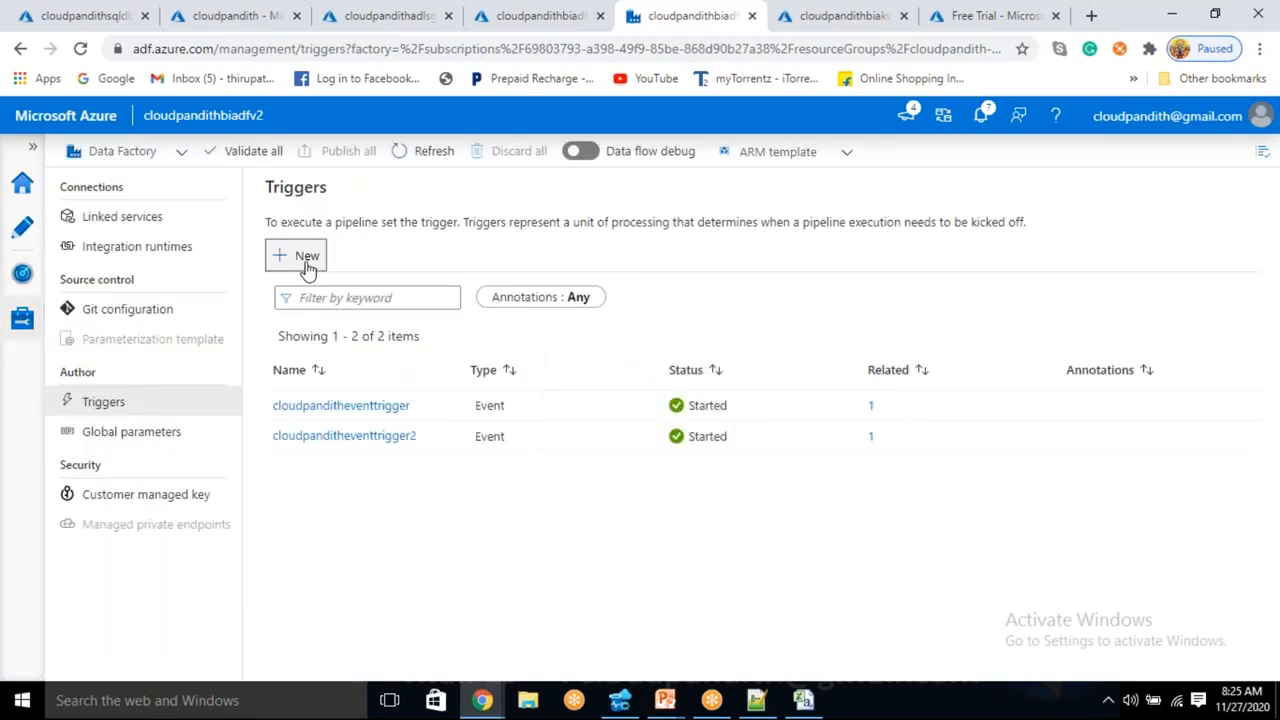
click(305, 257)
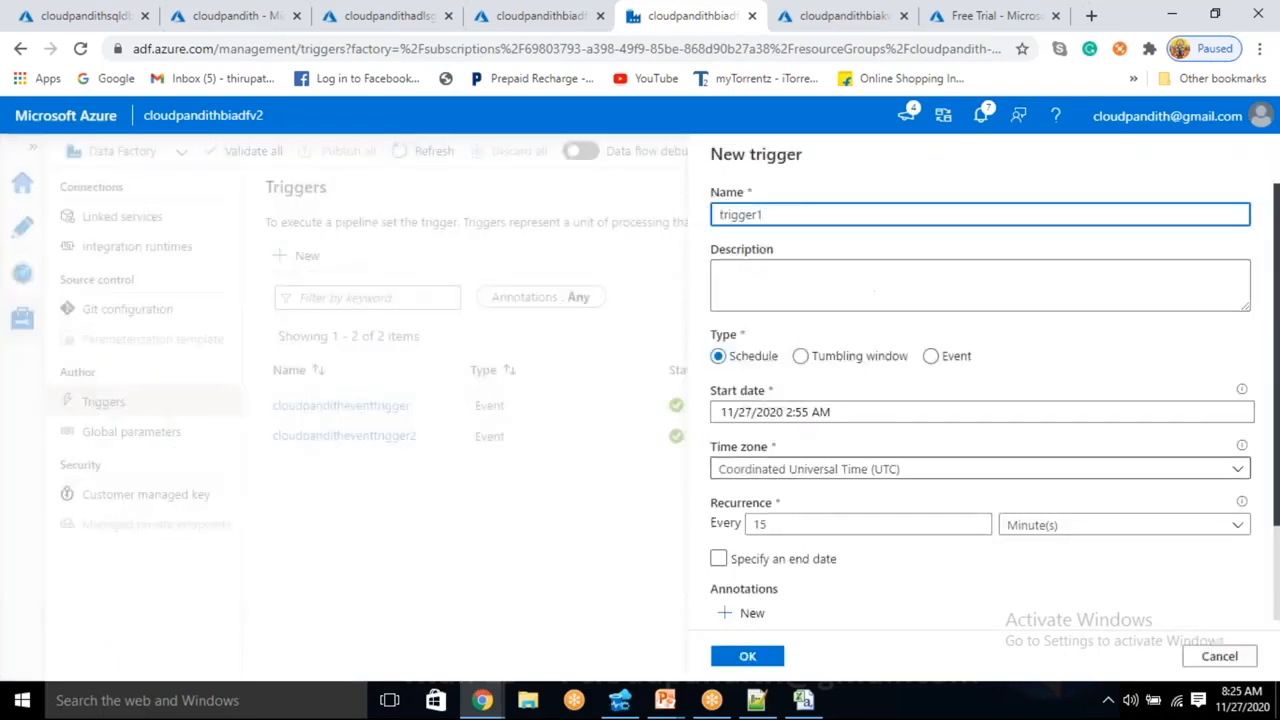
click(1219, 656)
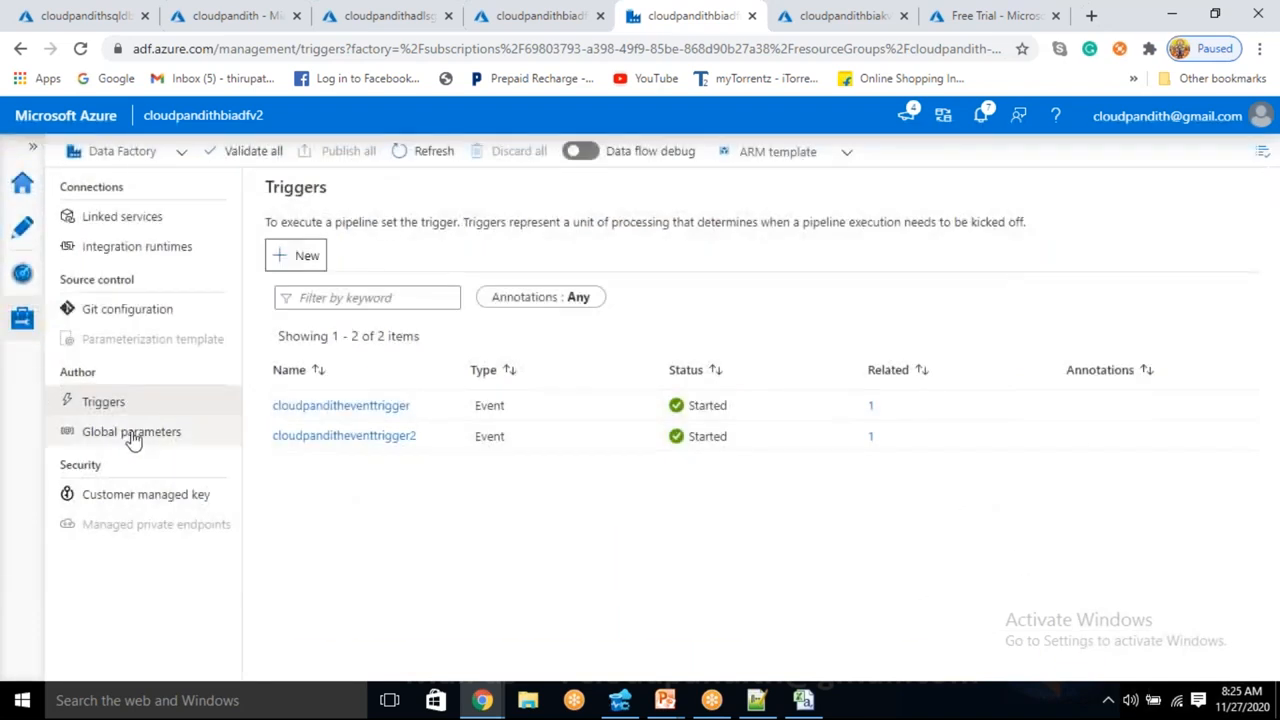
click(110, 217)
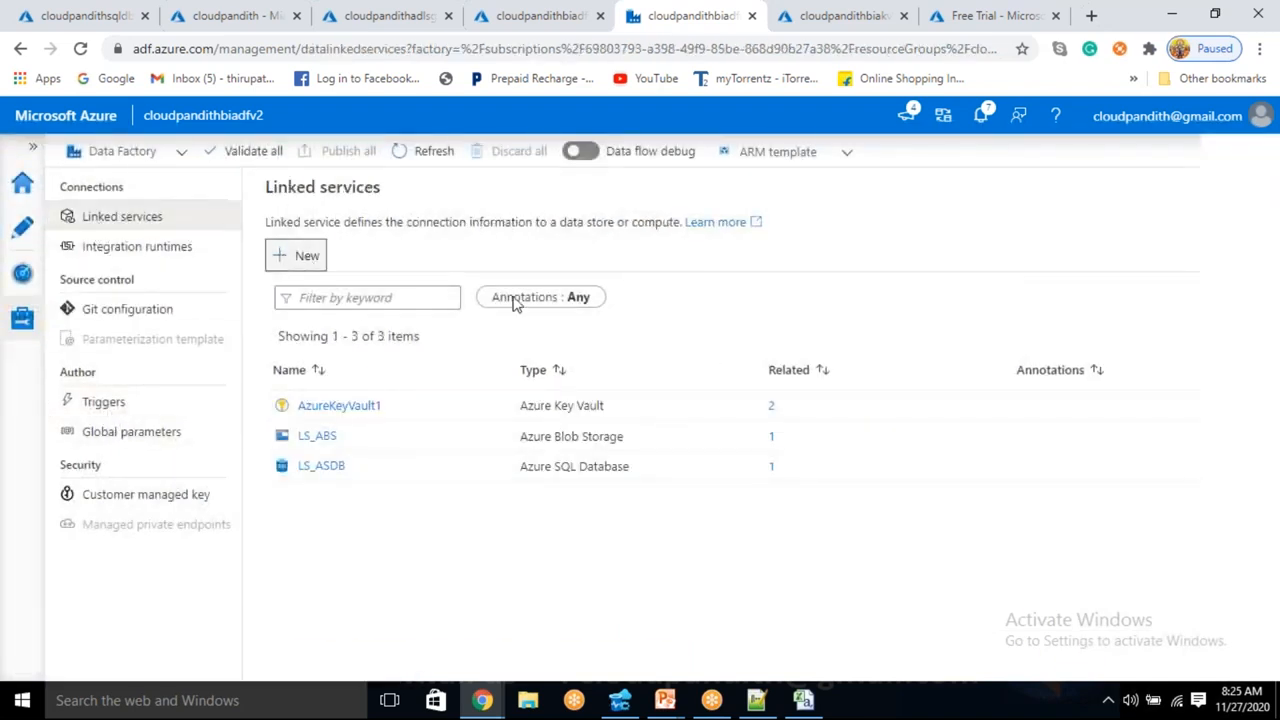
click(306, 257)
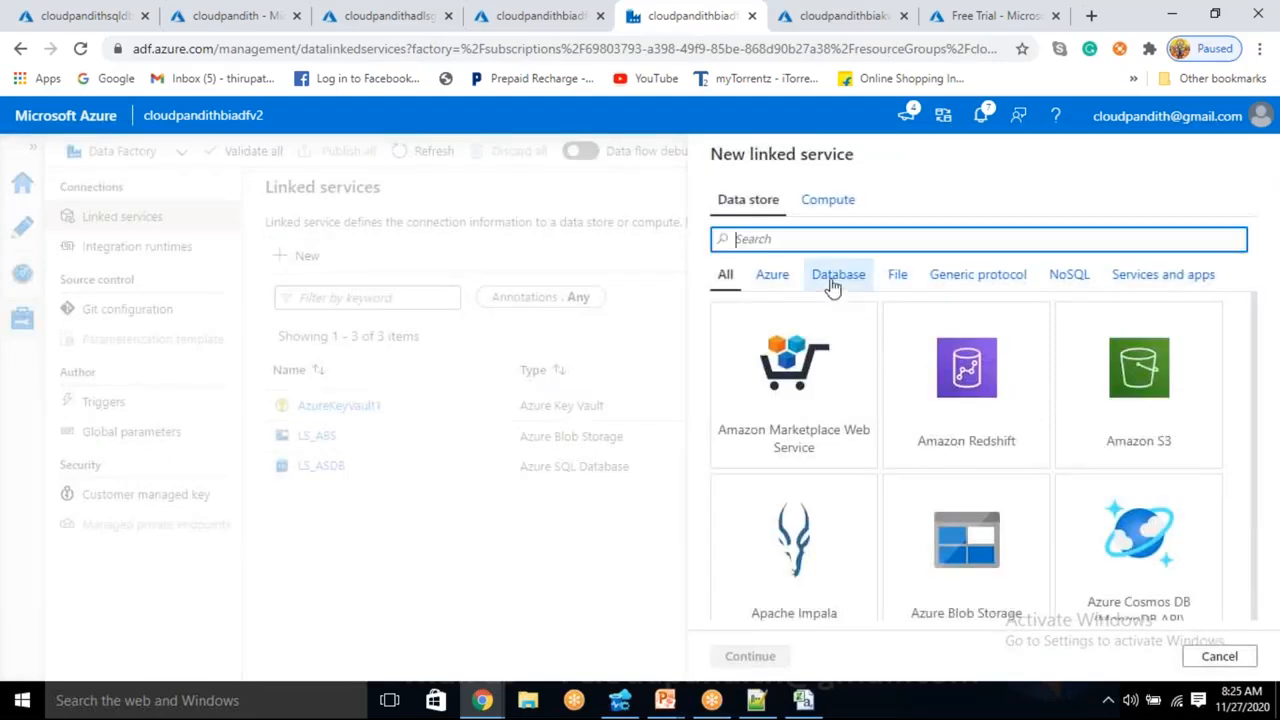
text(data lake)
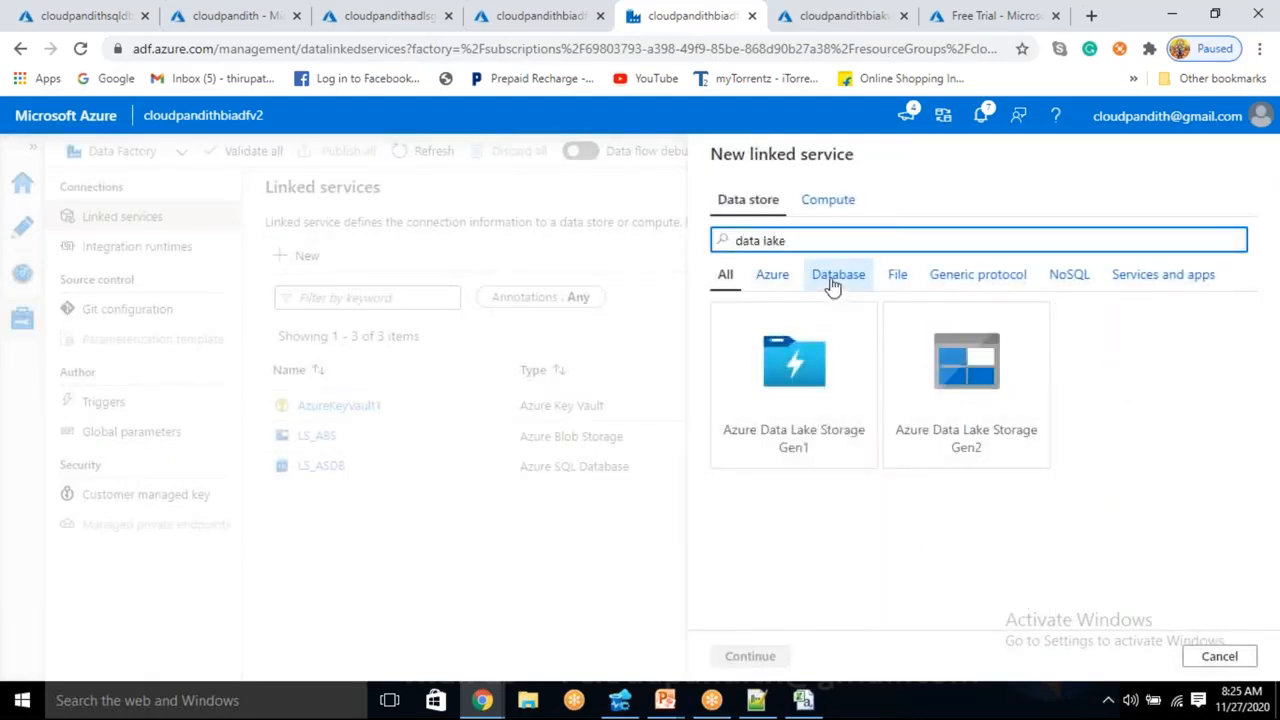
click(925, 412)
click(780, 660)
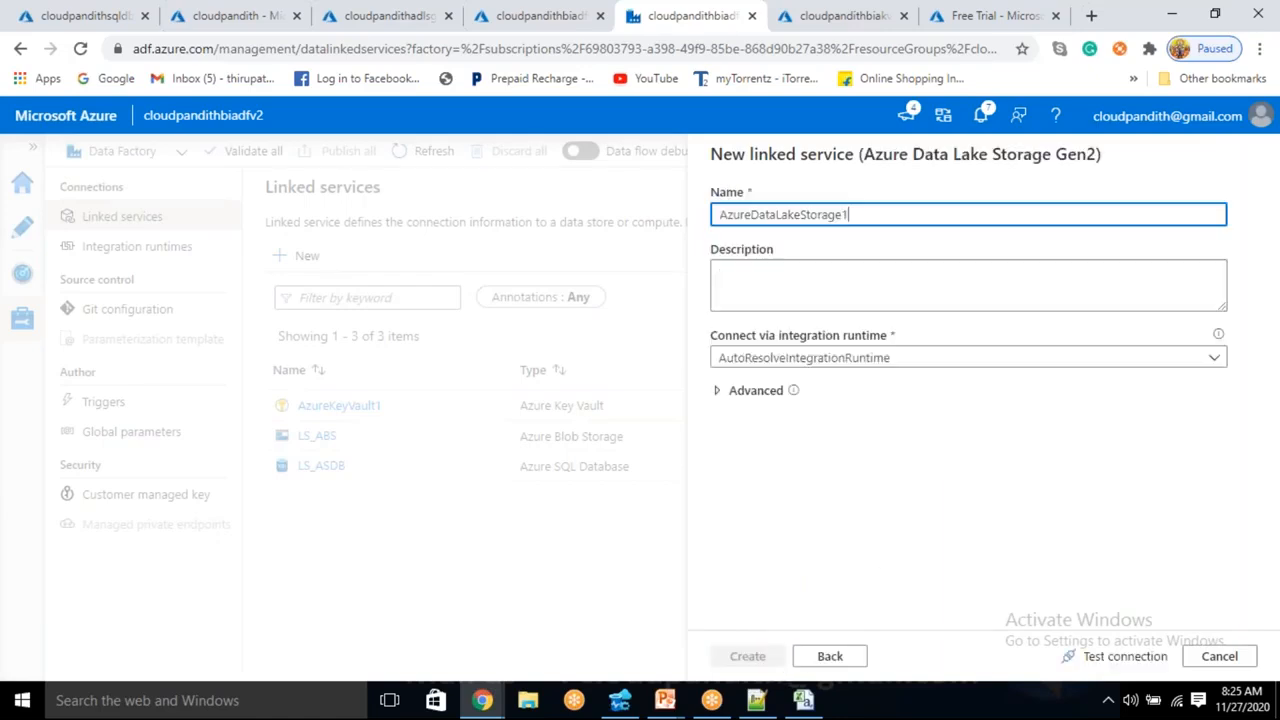
drag(852, 214, 630, 208)
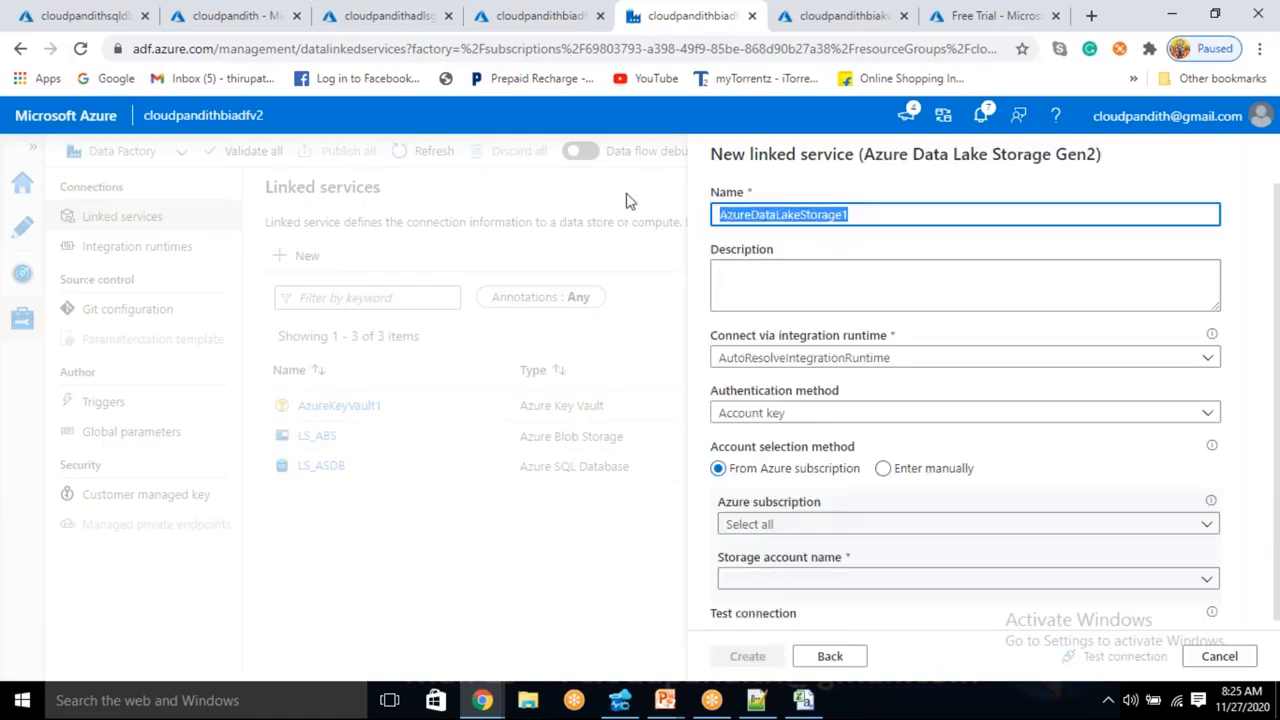
key(BackSpace)
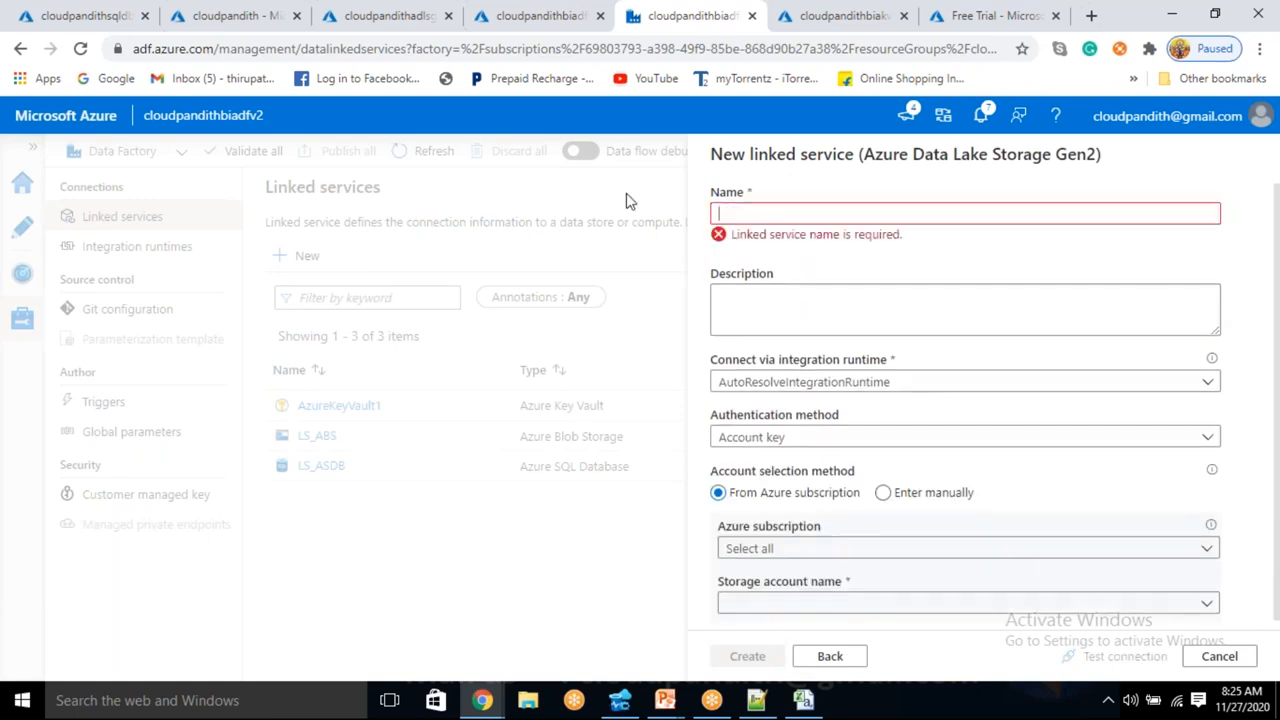
scroll(788, 449, down, 2)
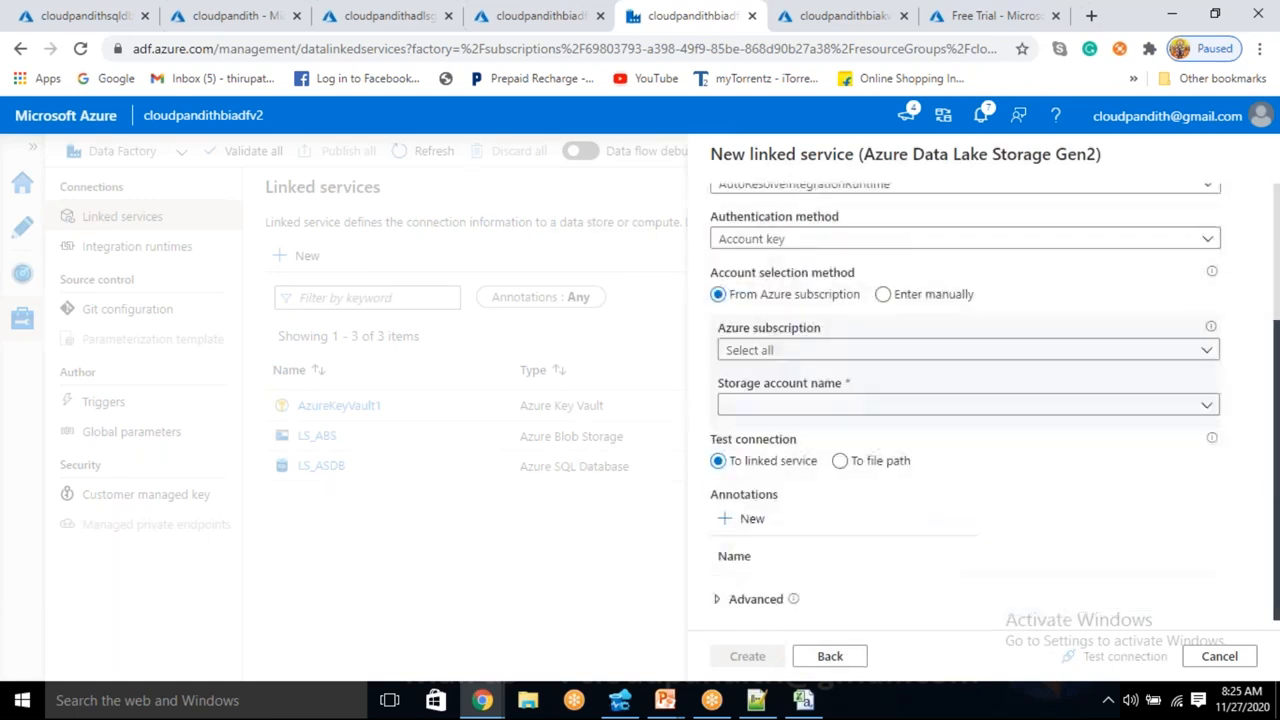
scroll(965, 400, up, 2)
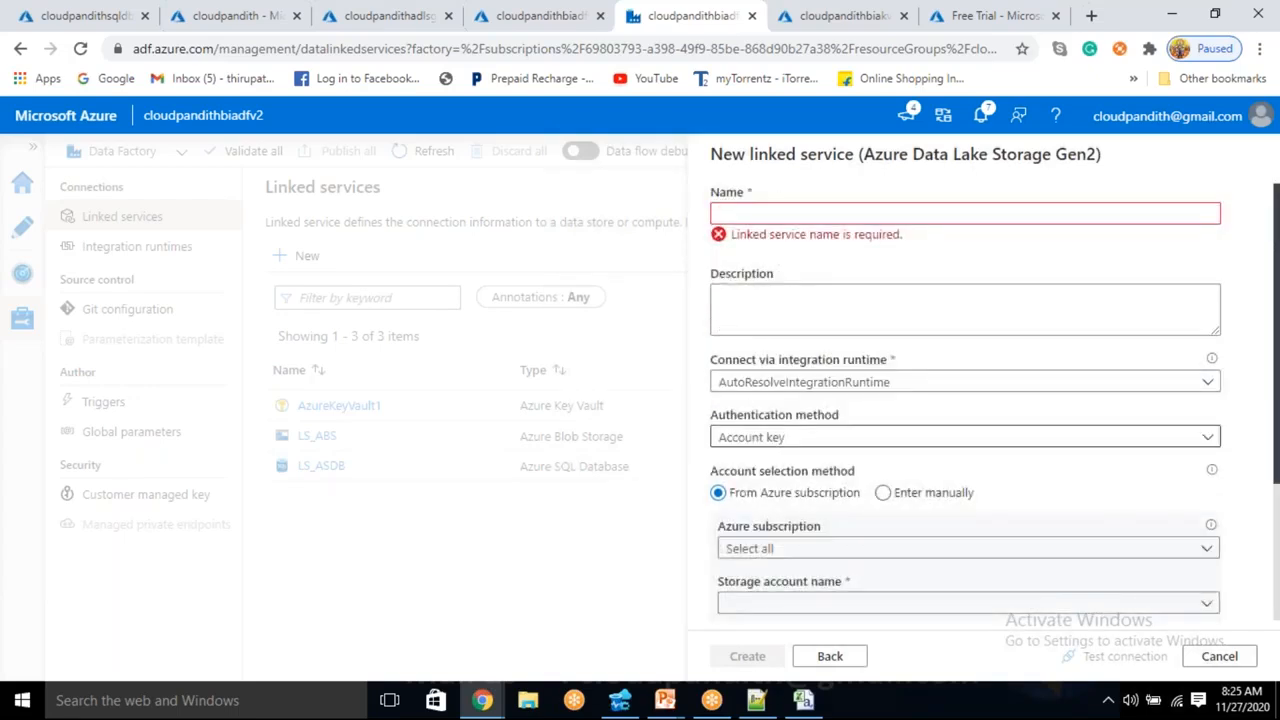
scroll(965, 400, down, 2)
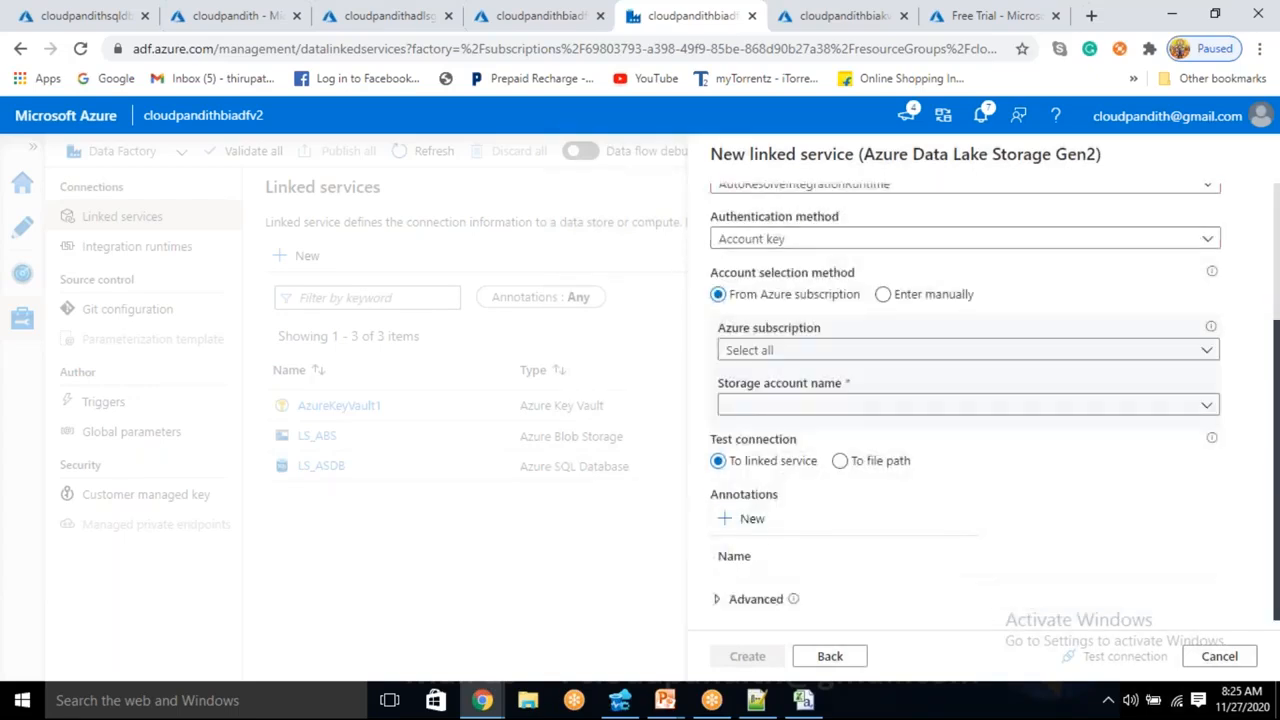
scroll(965, 400, up, 2)
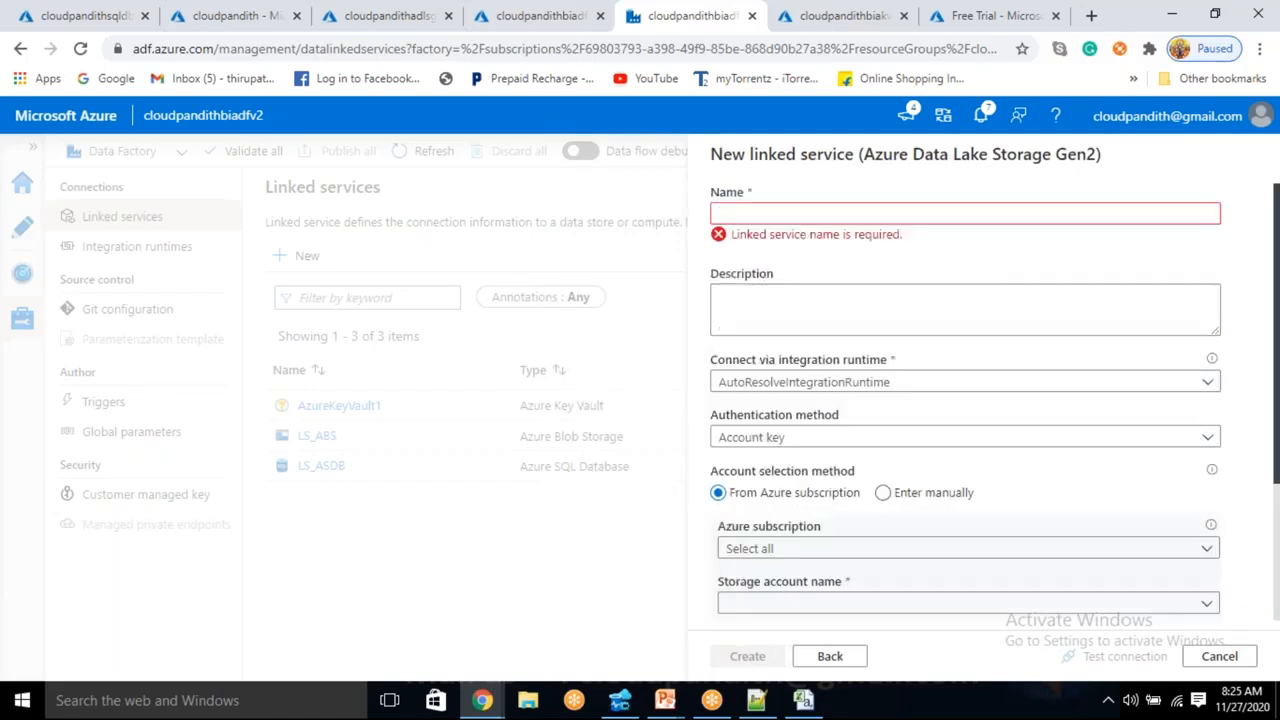
click(877, 437)
click(877, 437)
scroll(897, 464, down, 2)
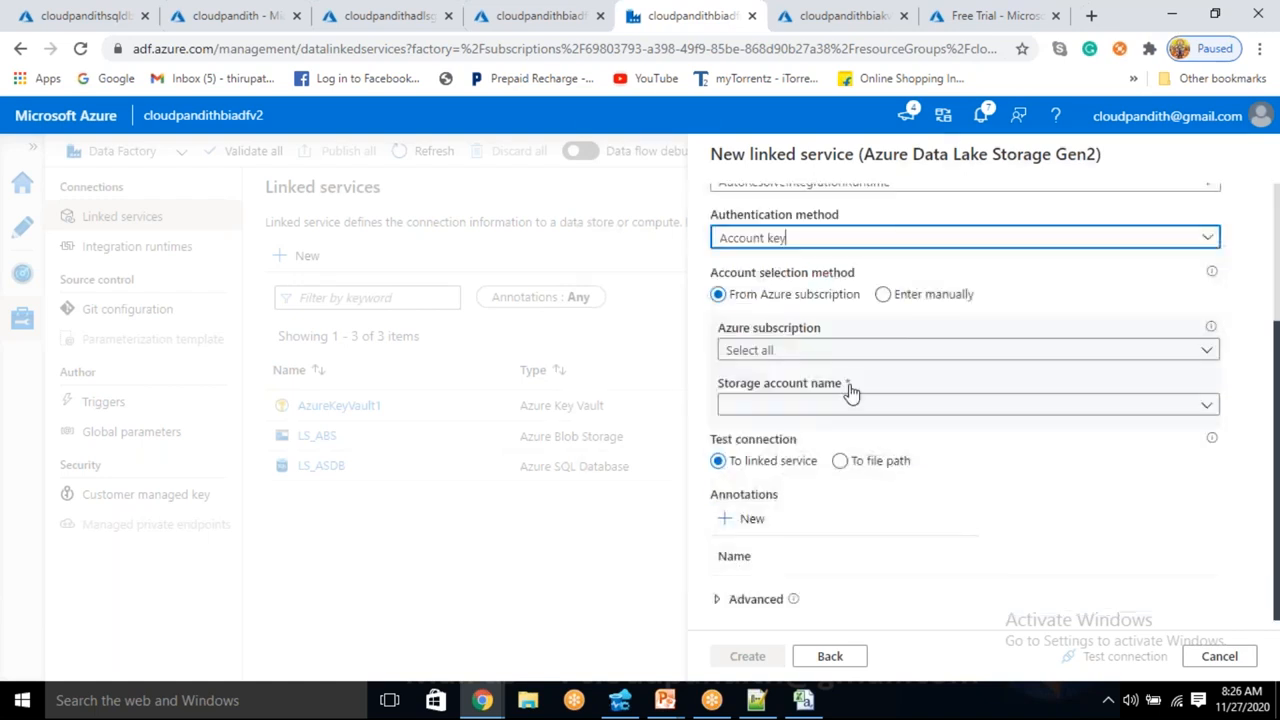
scroll(885, 495, up, 2)
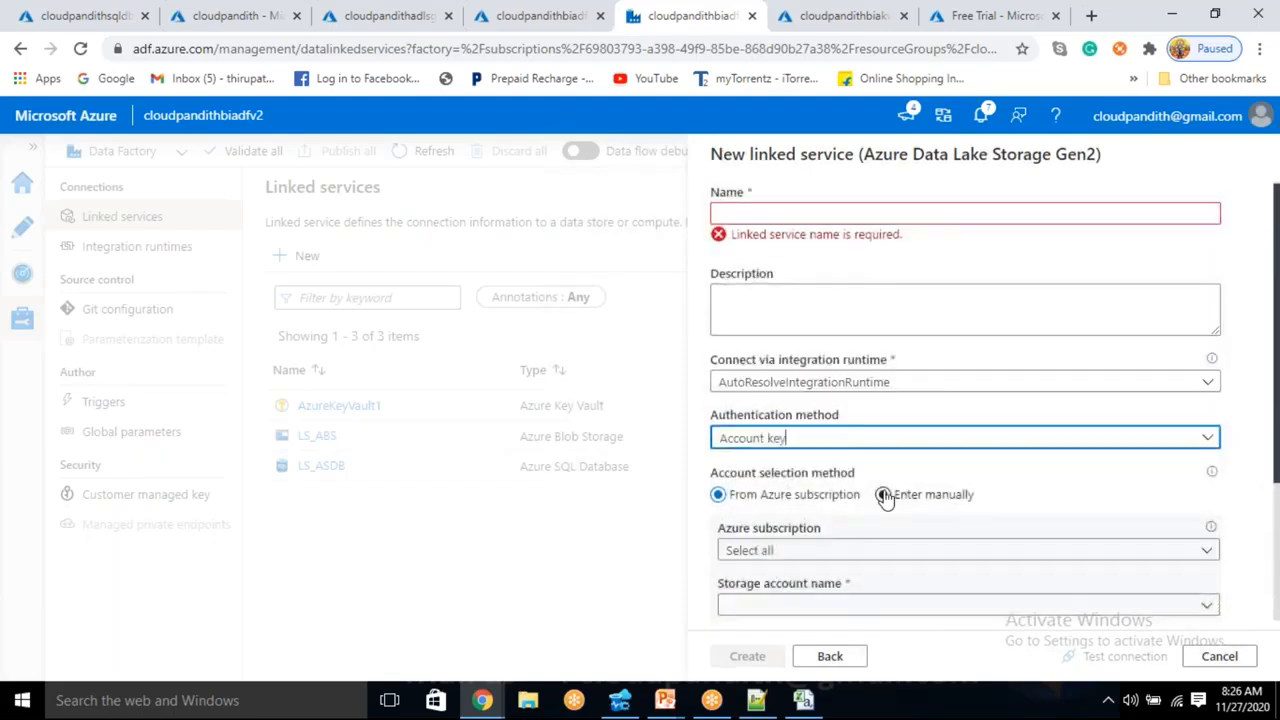
click(822, 442)
click(823, 442)
scroll(908, 477, down, 2)
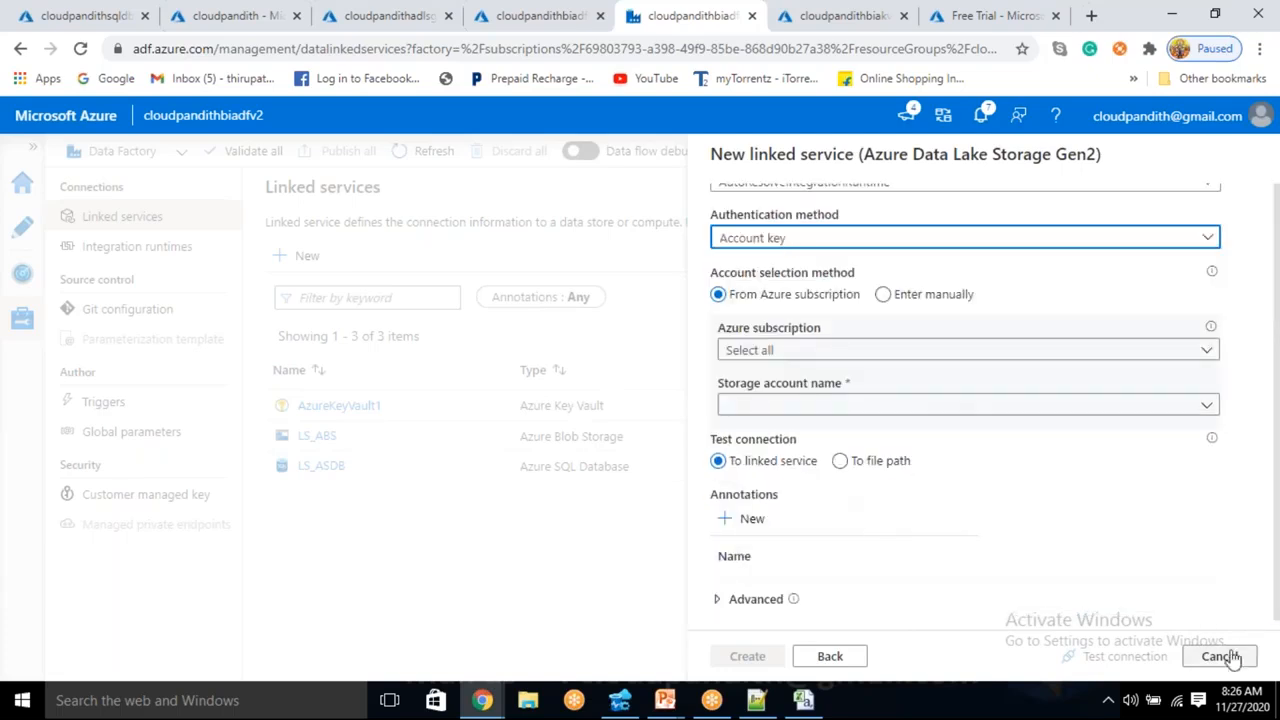
click(1232, 656)
Start a new linked service for the Azure Data Lake Storage Gen2 data store
click(583, 447)
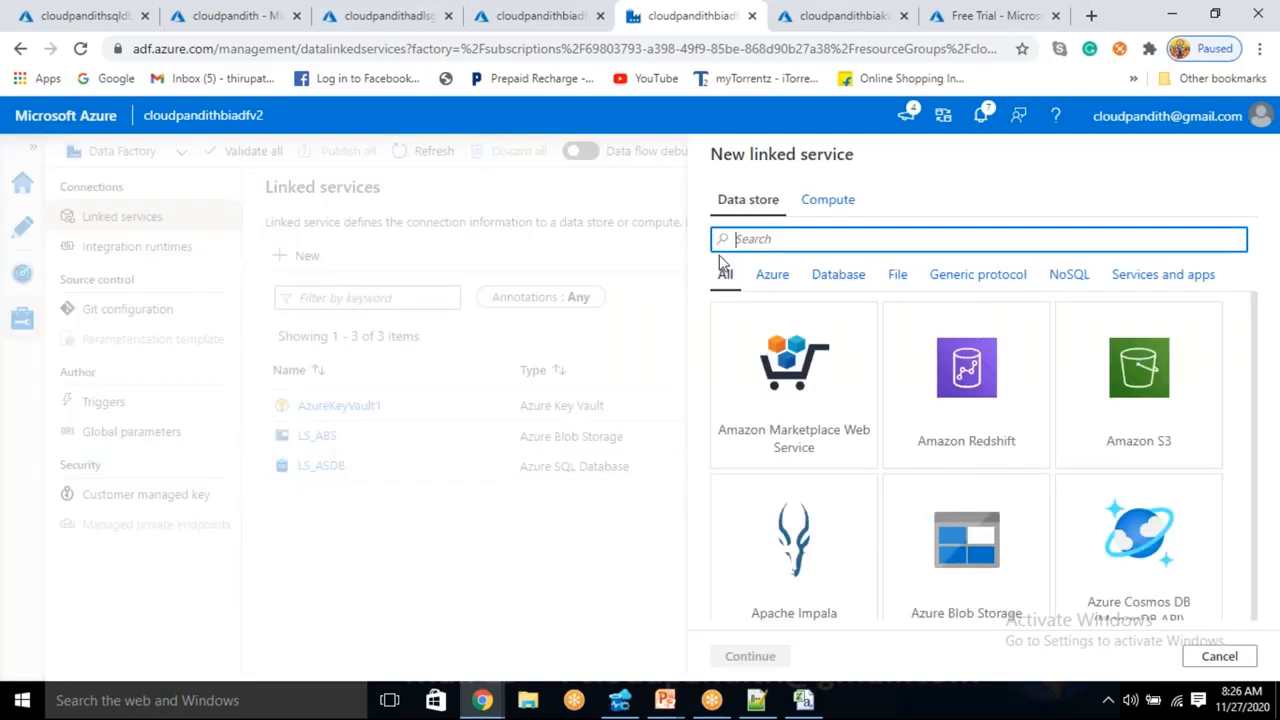
text(DATA )
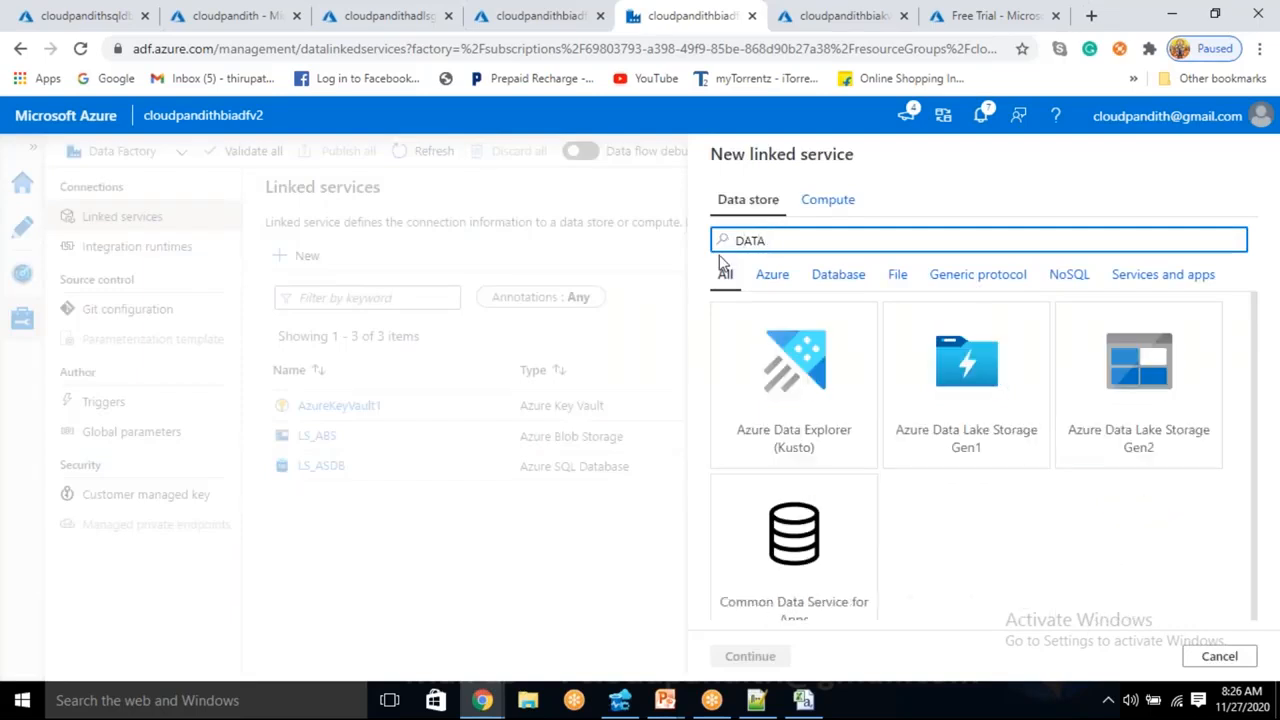
text(LAK)
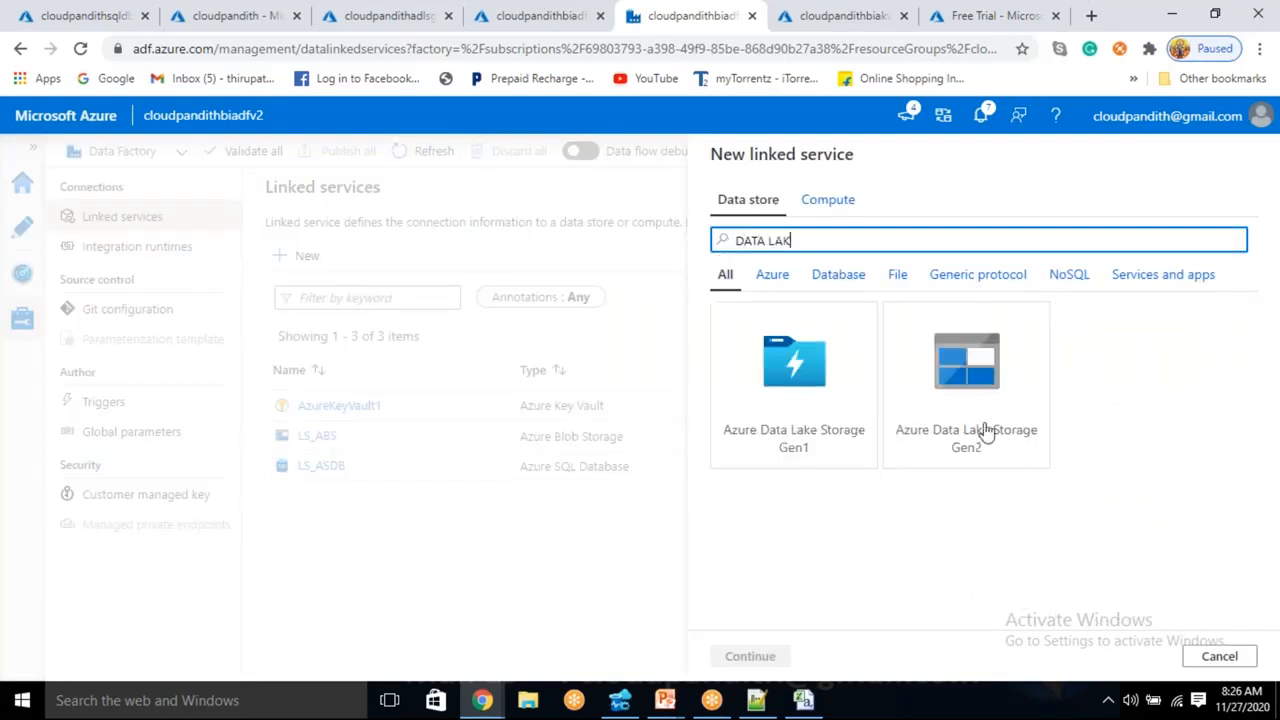
click(951, 462)
click(752, 658)
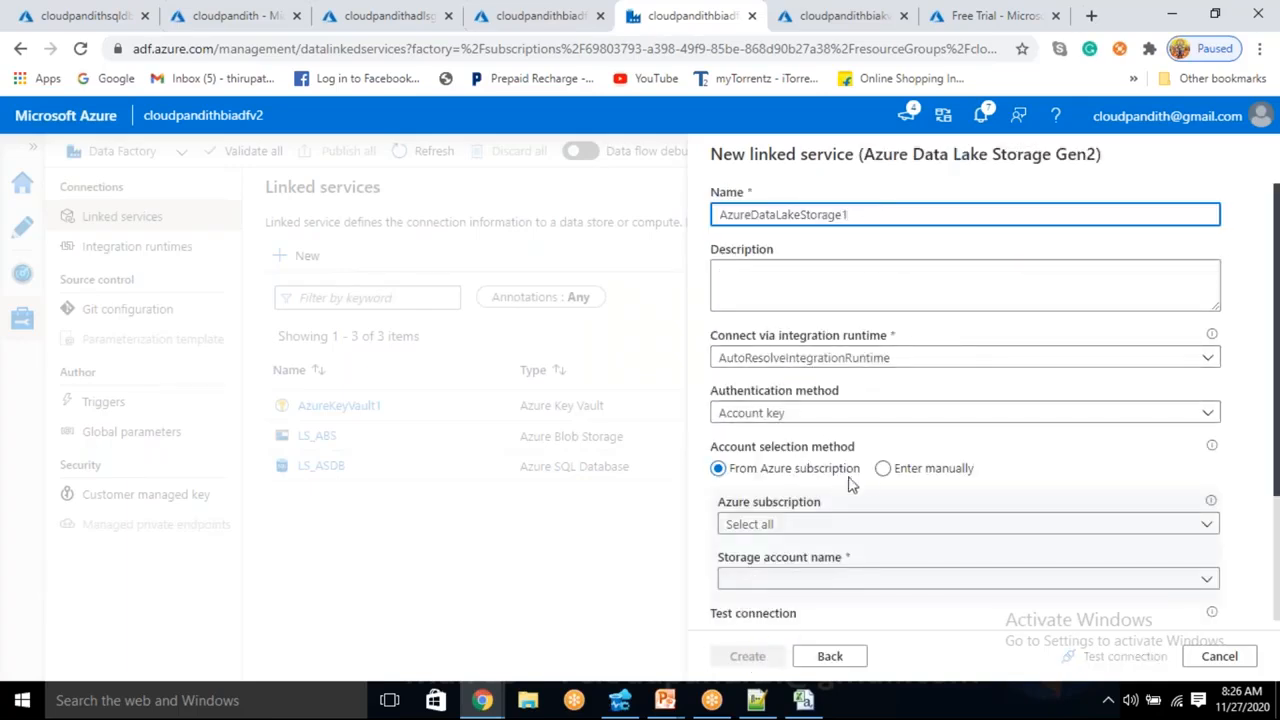
Examine the fields for entering the storage account manually, then return the account selection method to the Azure subscription
click(883, 468)
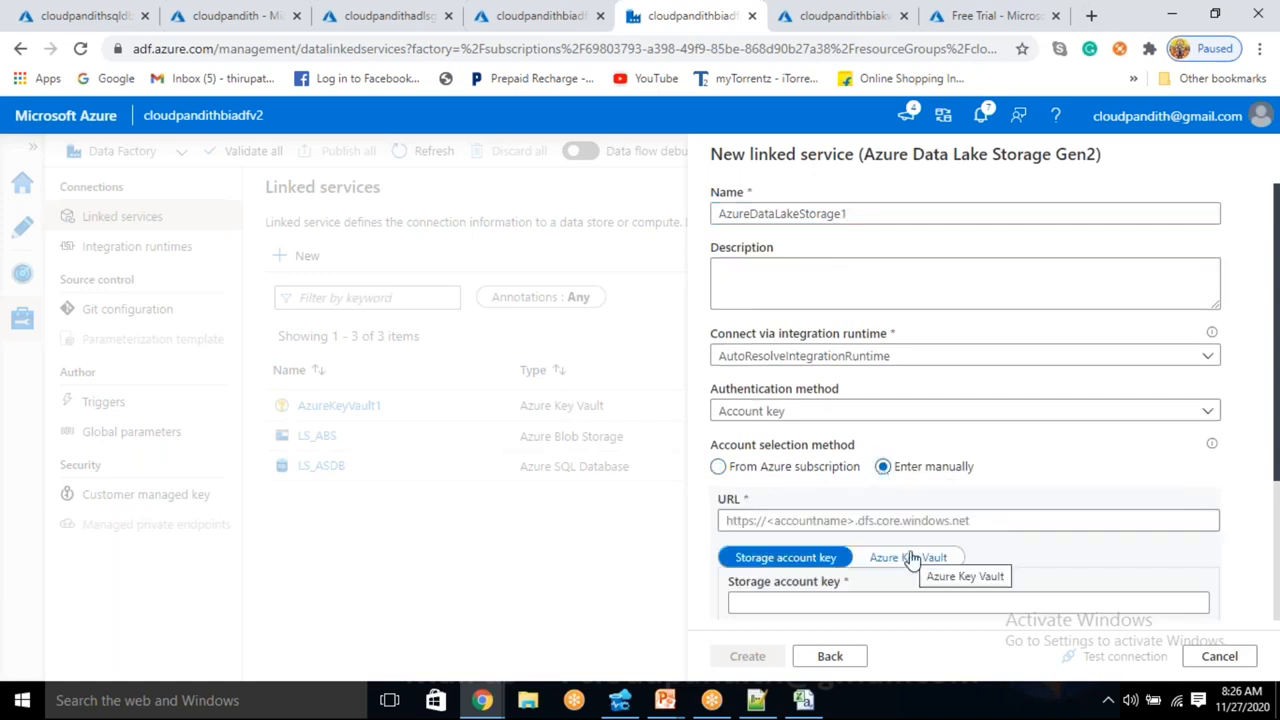
scroll(911, 560, down, 2)
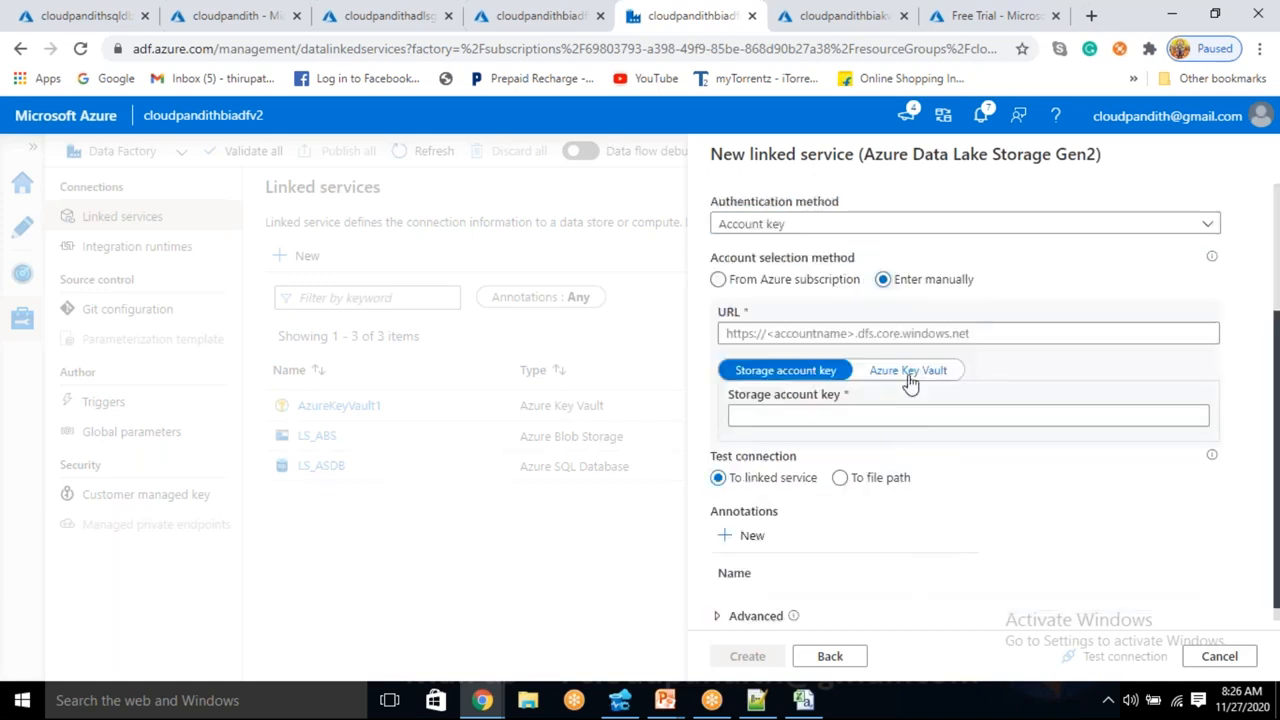
click(878, 332)
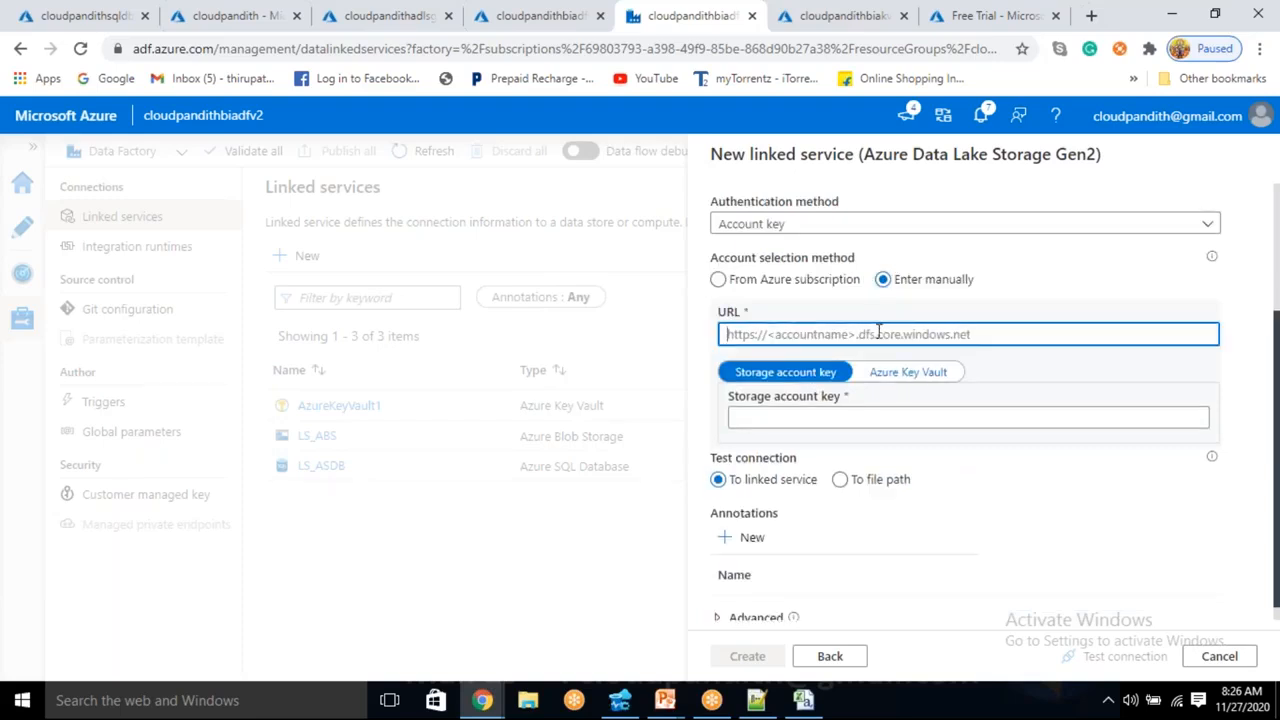
scroll(878, 332, up, 1)
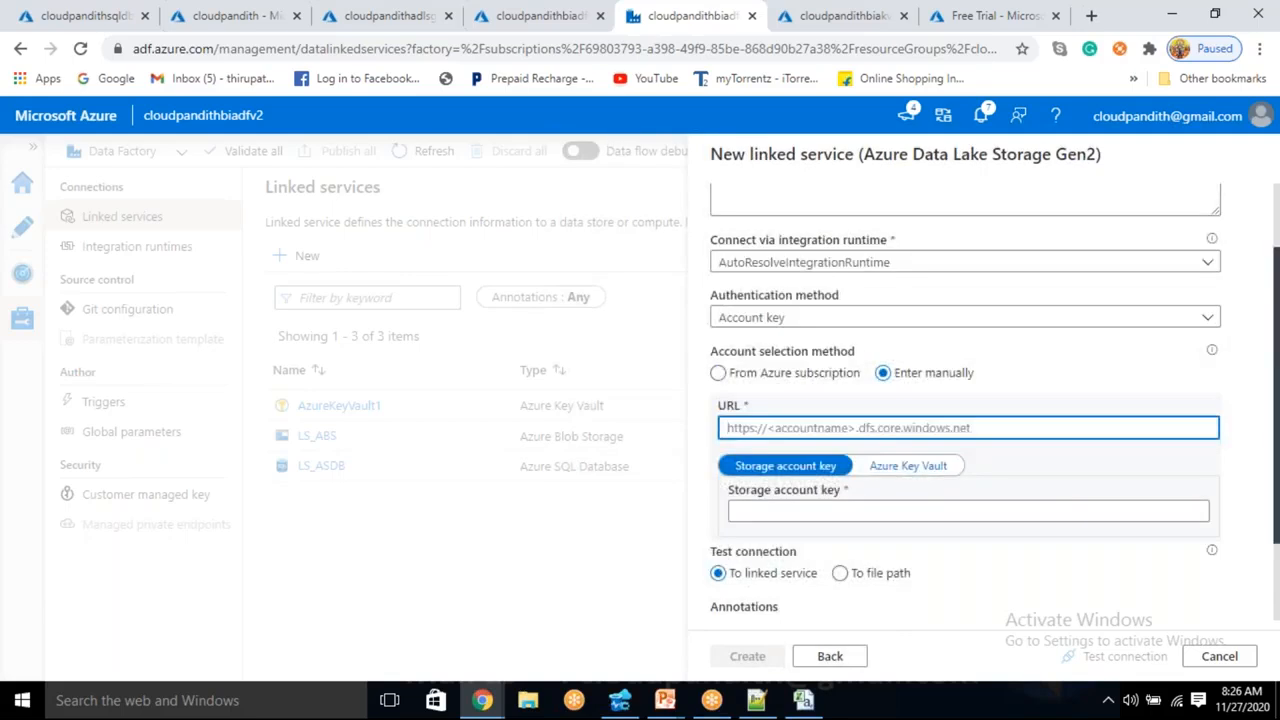
click(718, 372)
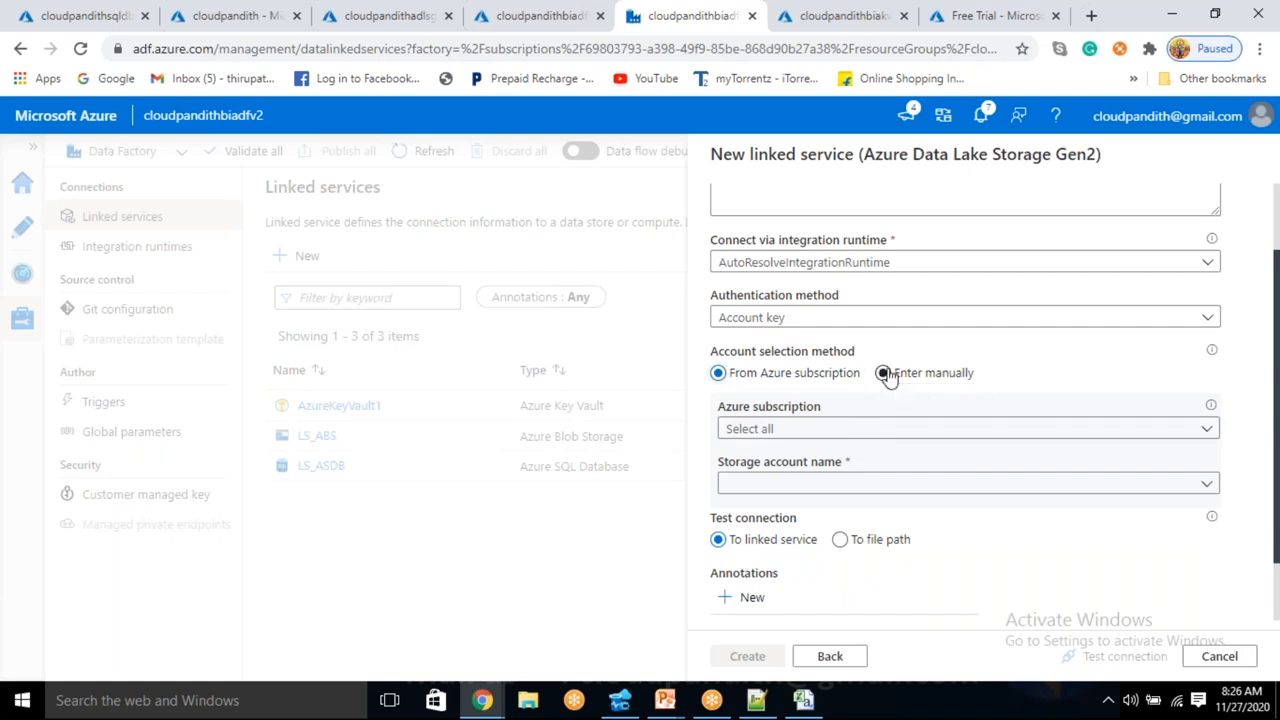
Name the new linked service LS_ADLSGEN2
scroll(823, 274, up, 2)
drag(851, 213, 645, 196)
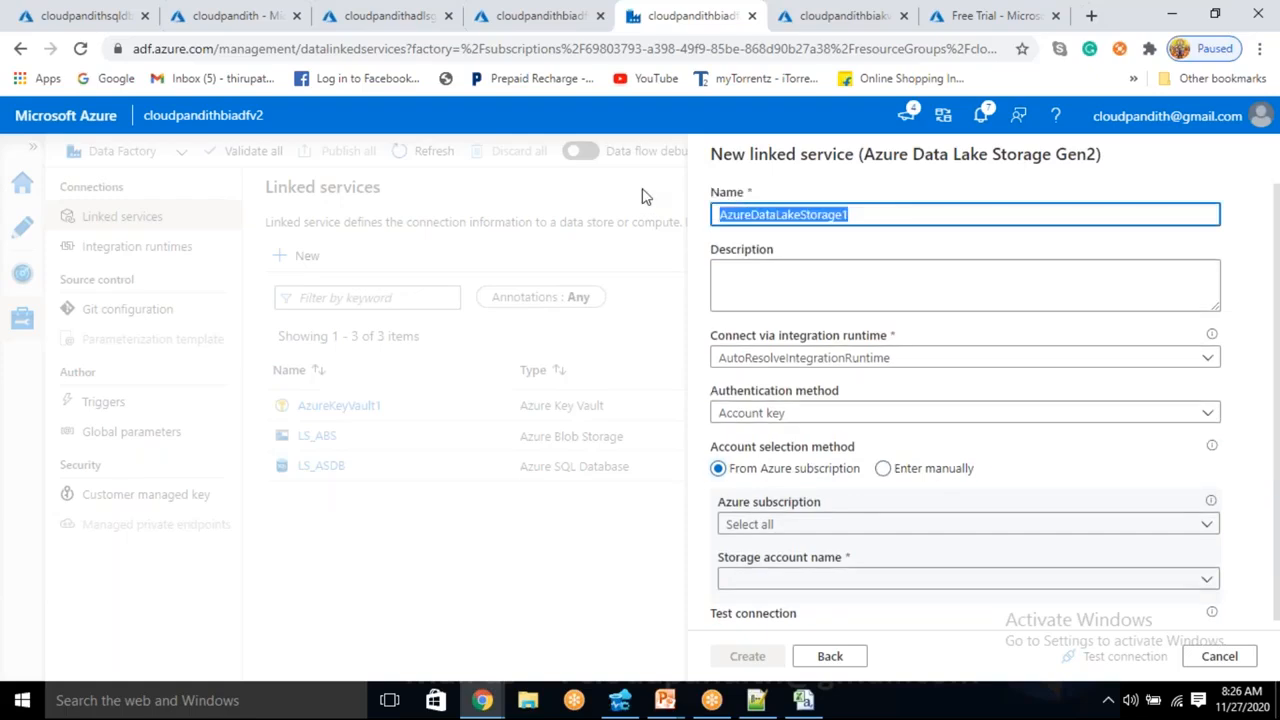
key(BackSpace)
text(ls)
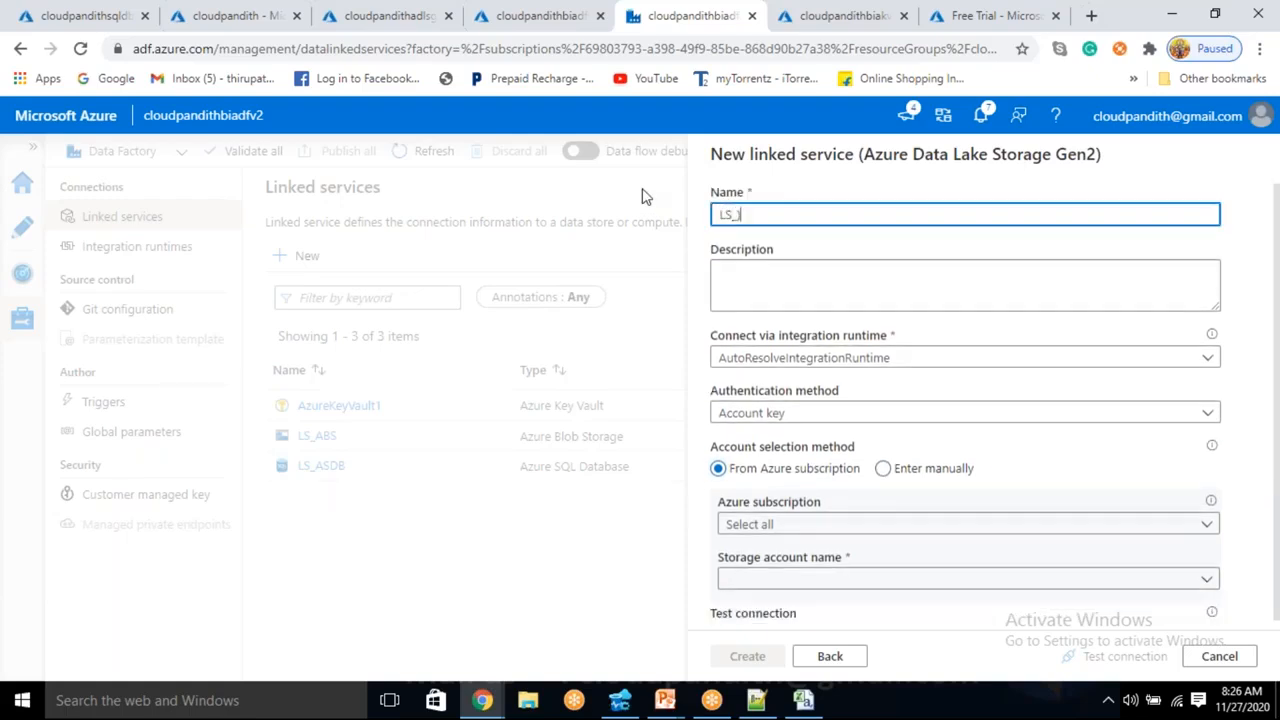
text(_AB)
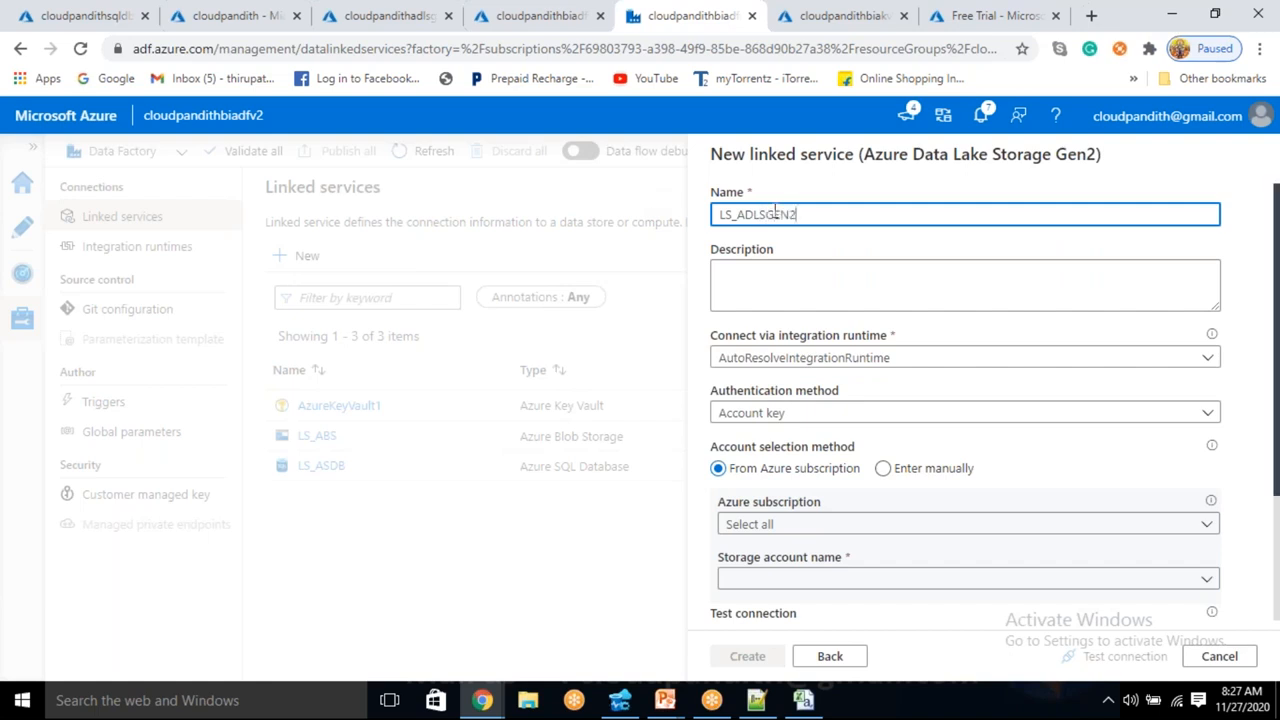
Choose the Free Trial Azure subscription and the cloudpandithadlsgen2 storage account for the linked service
scroll(797, 405, down, 2)
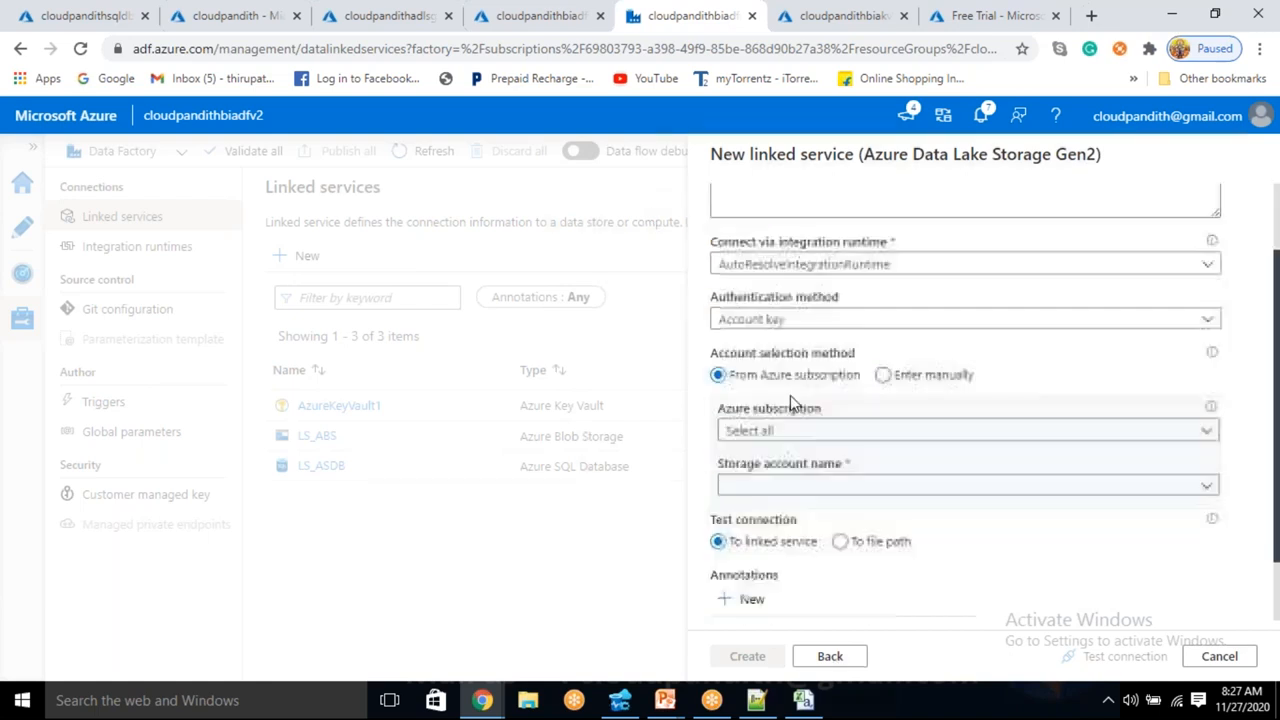
click(782, 432)
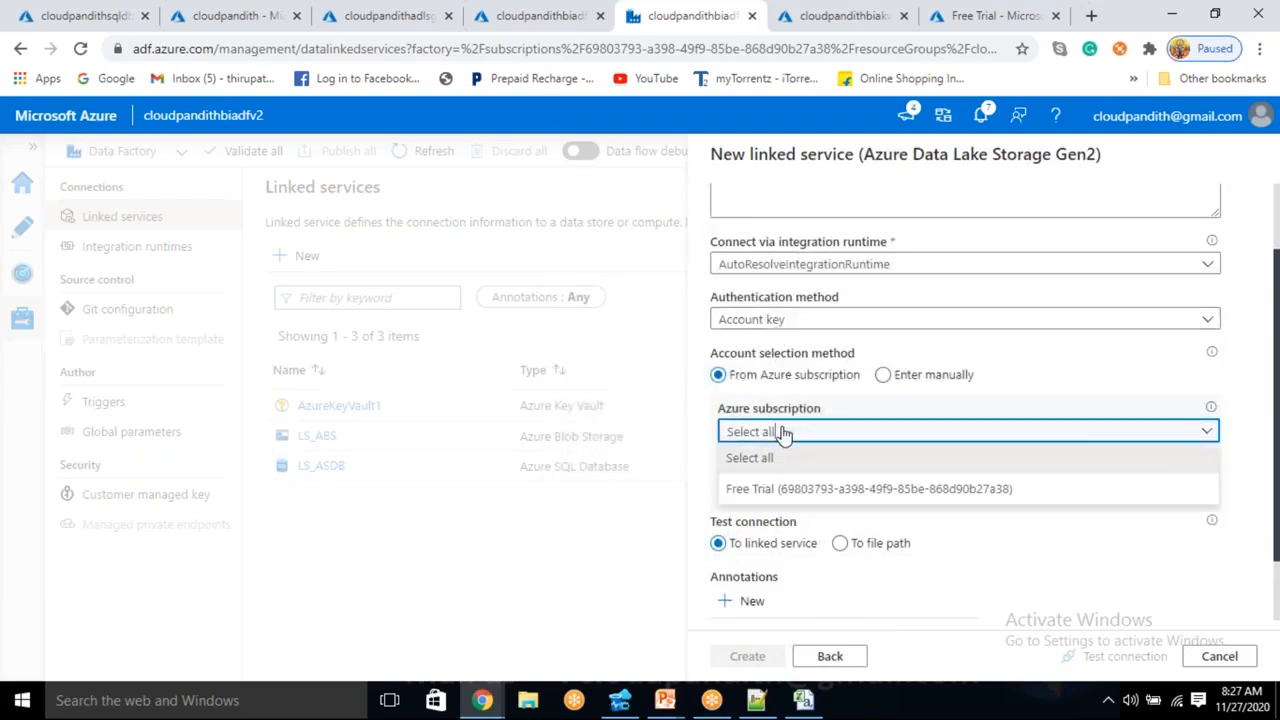
click(776, 490)
click(771, 485)
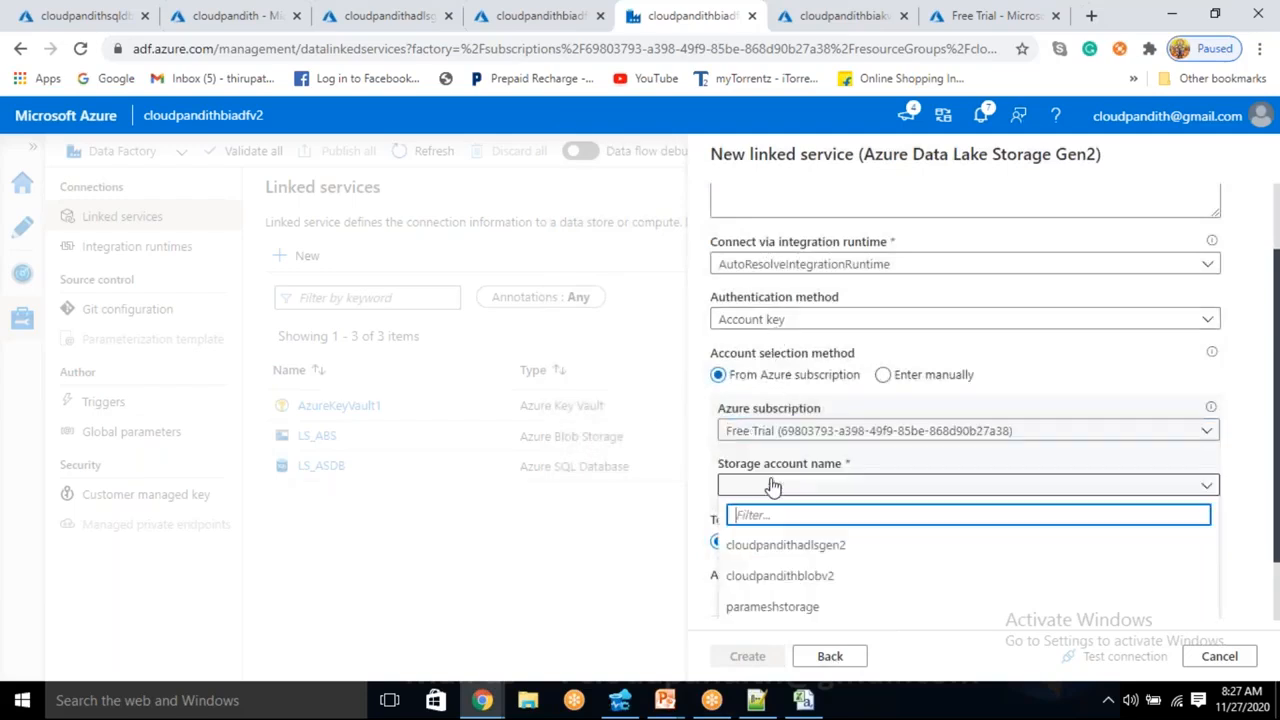
click(770, 546)
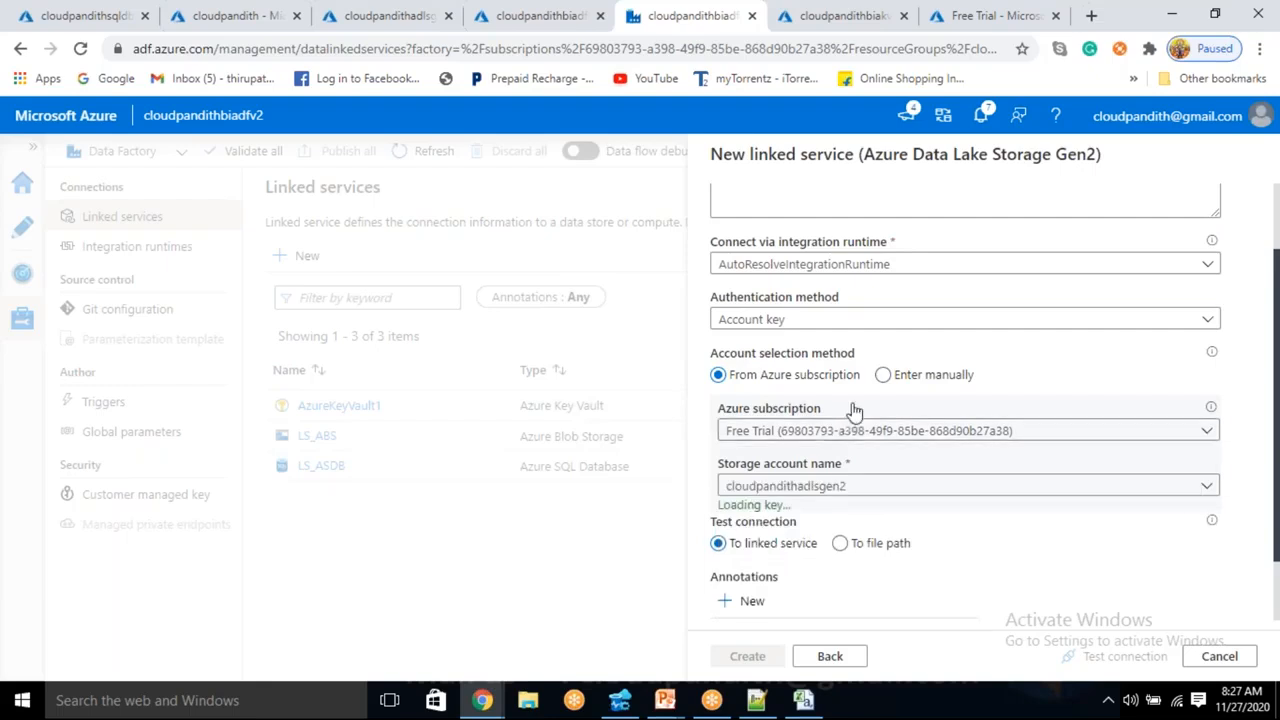
Review the storage account key and Azure Key Vault options for manual account entry, then switch back to selection from the Azure subscription
click(881, 375)
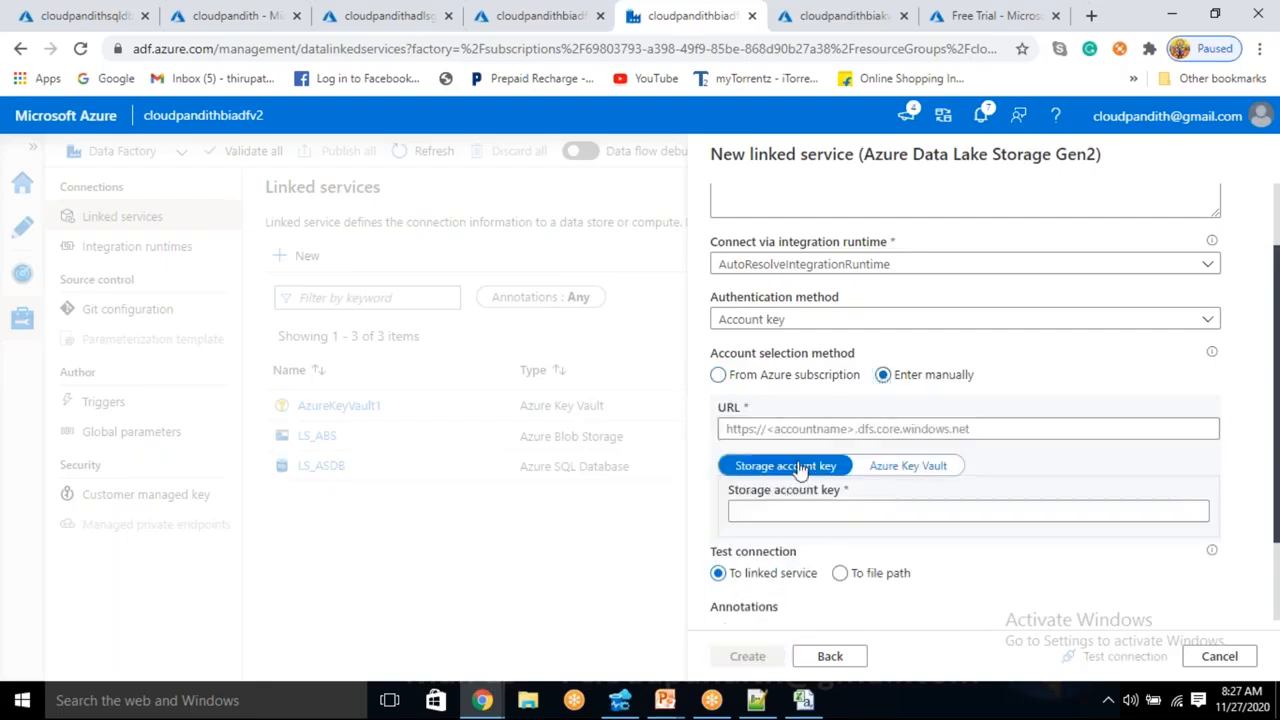
click(784, 430)
click(940, 467)
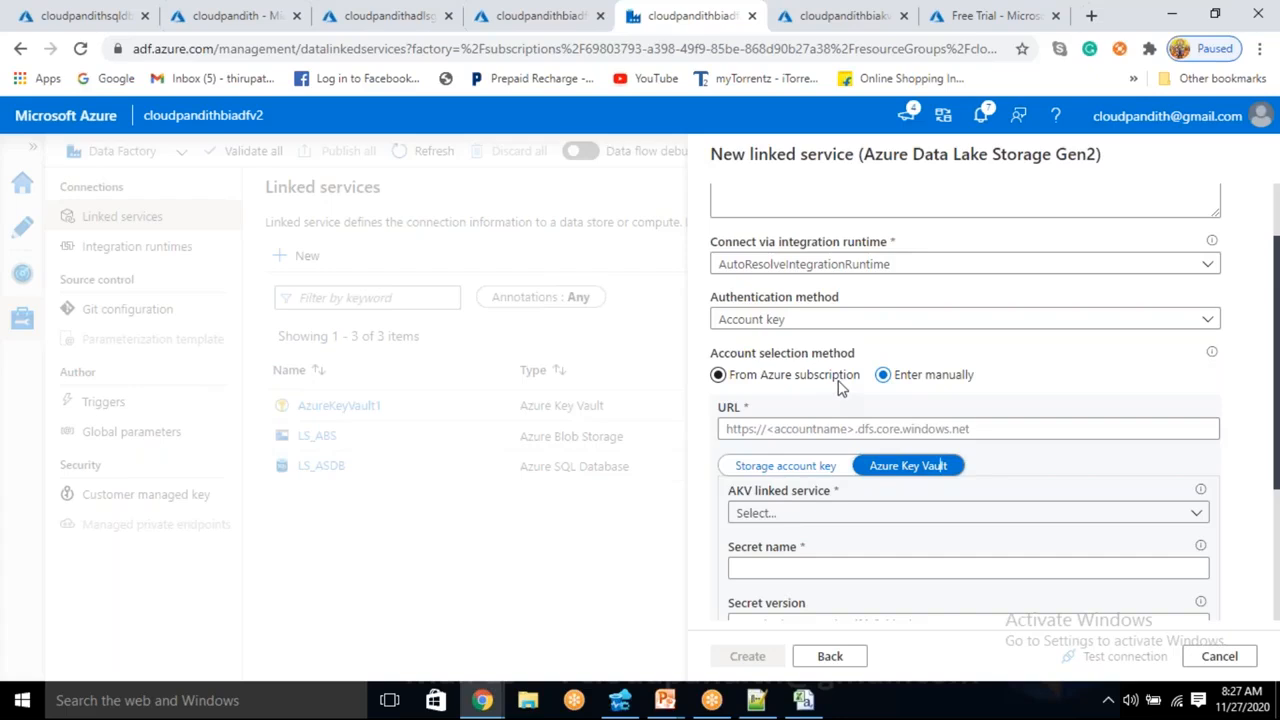
scroll(835, 400, down, 2)
scroll(820, 432, up, 1)
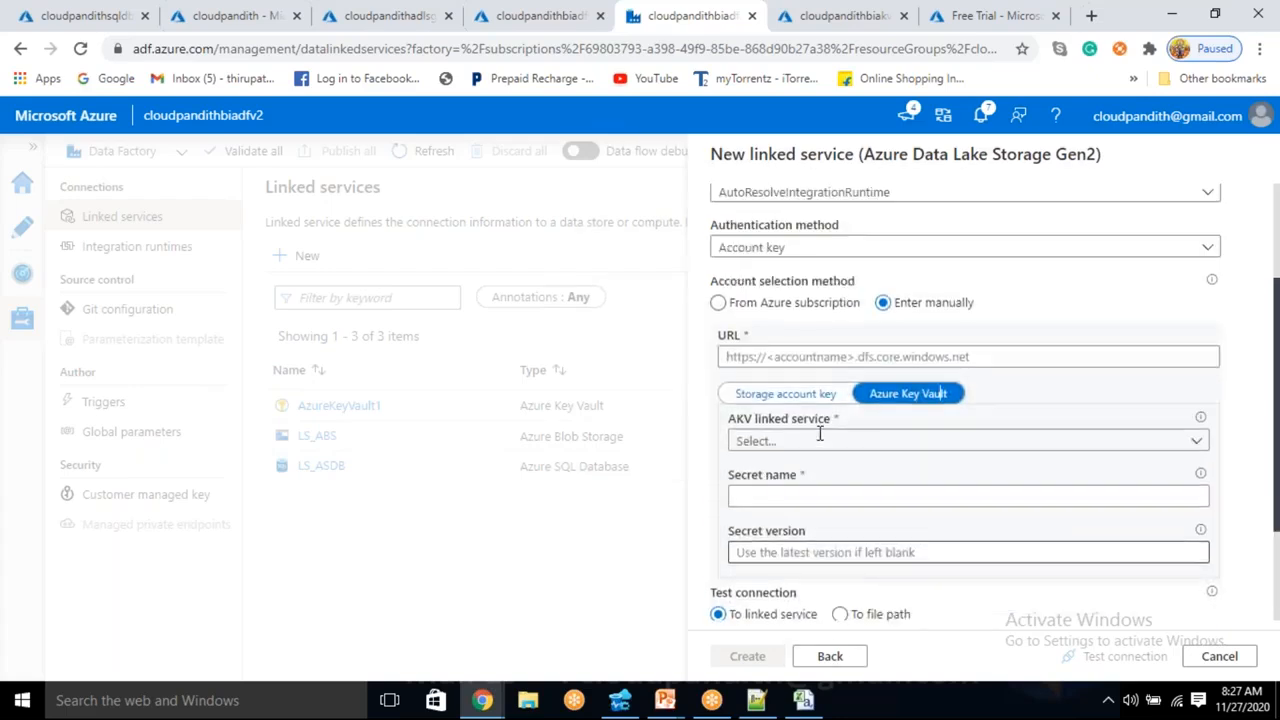
scroll(820, 432, up, 1)
click(768, 380)
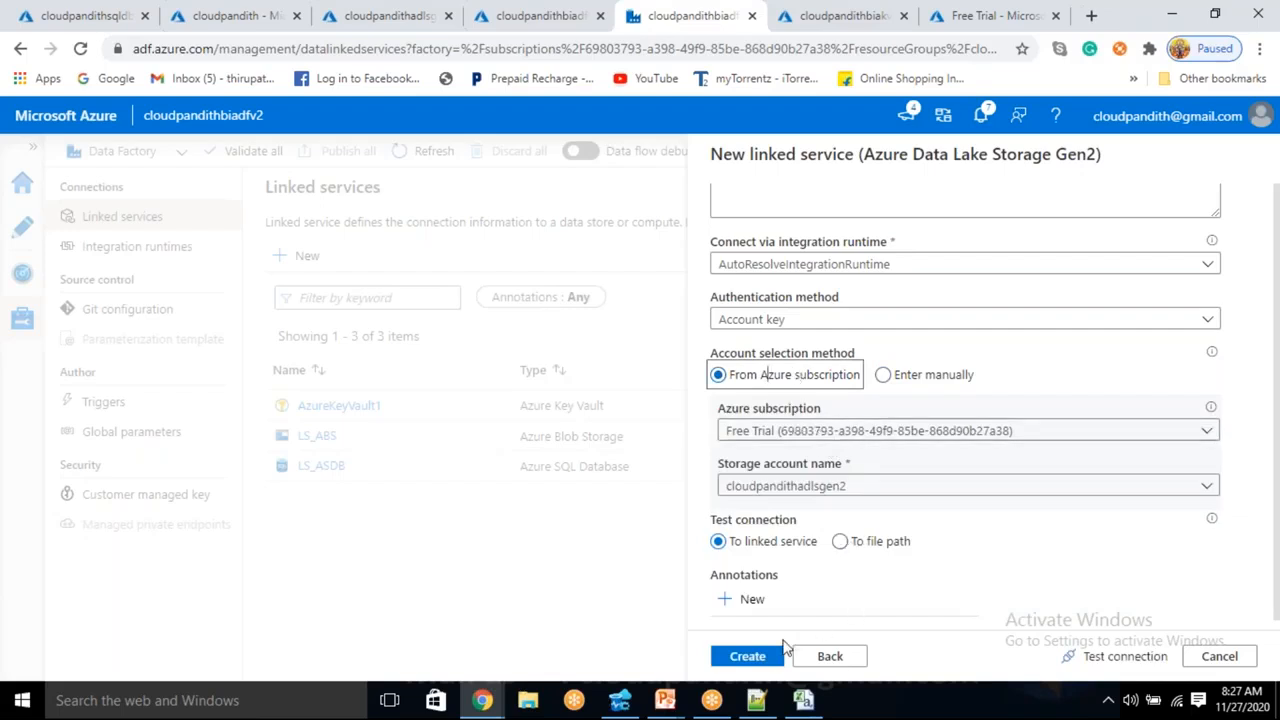
Create the linked service, then reopen LS_ADLSGEN2 to test its connection and close it without changes
click(750, 658)
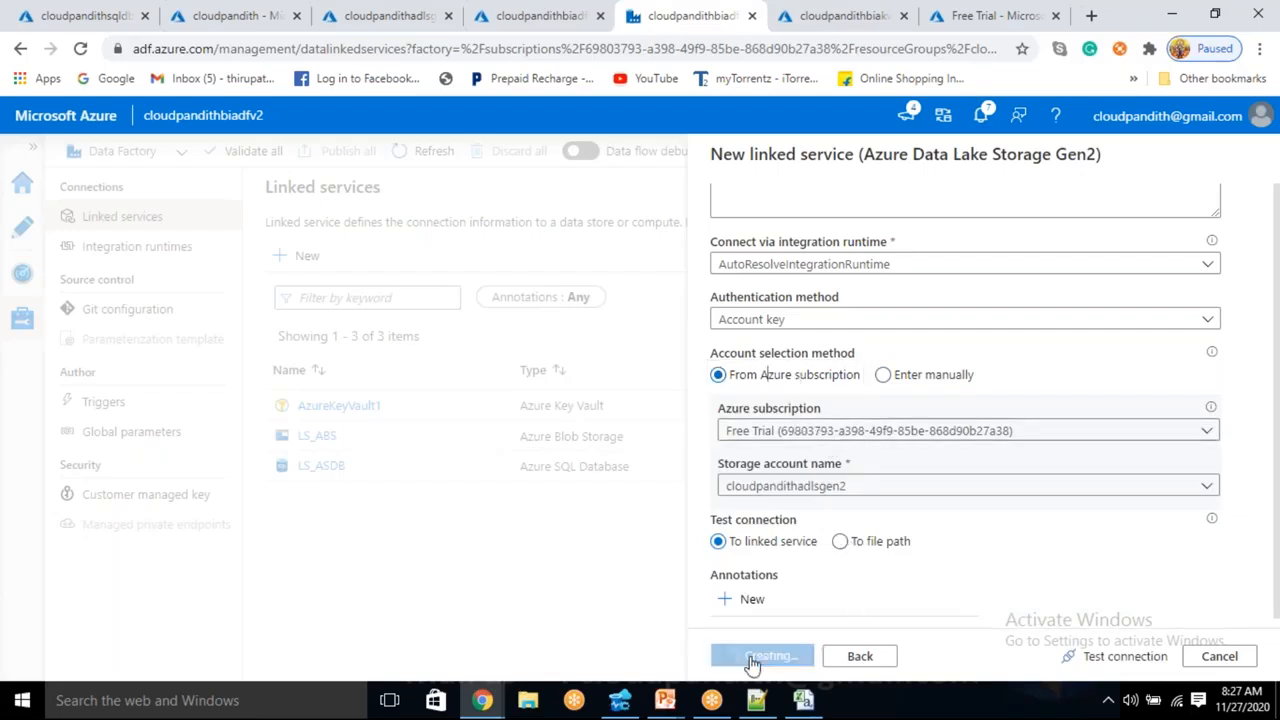
click(1118, 656)
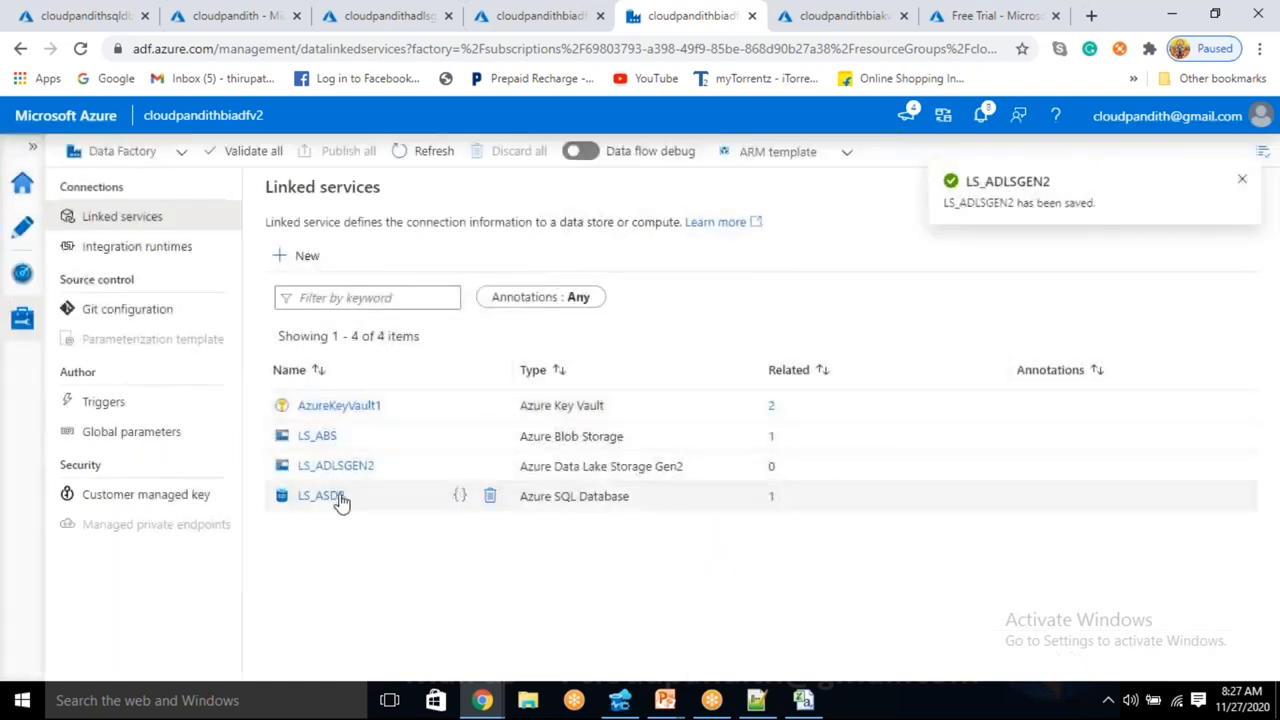
click(336, 467)
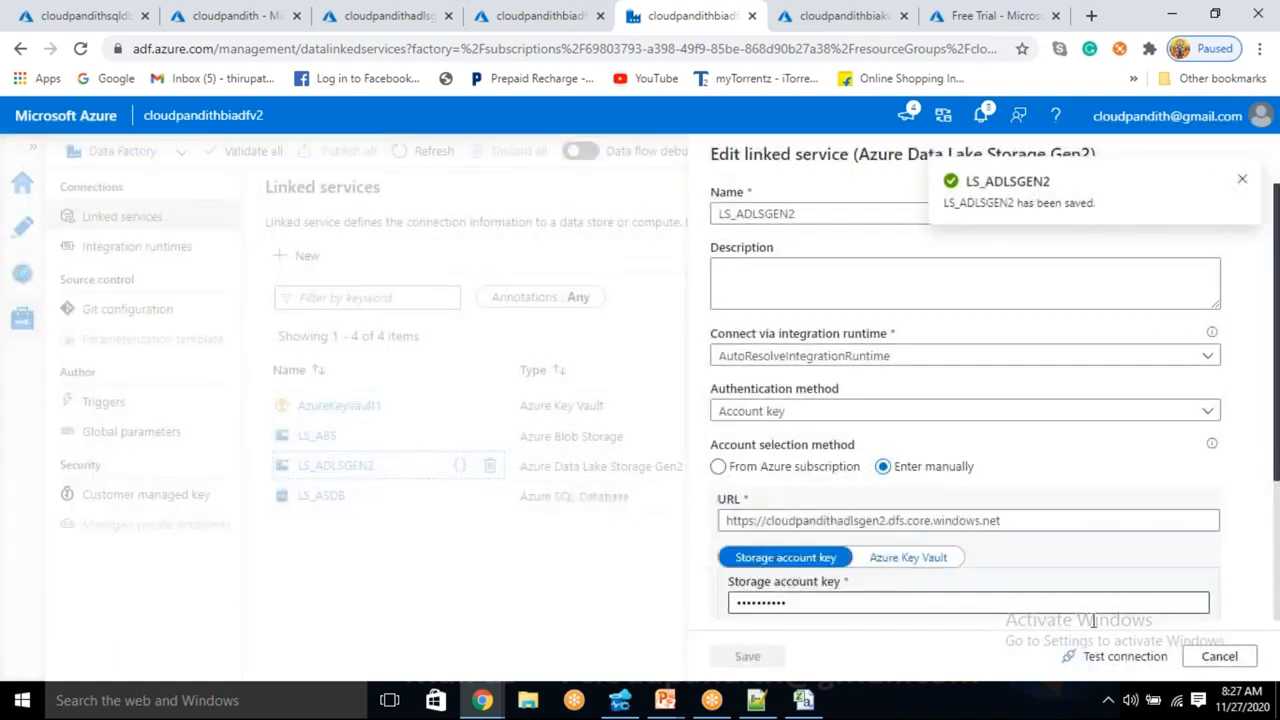
click(1100, 657)
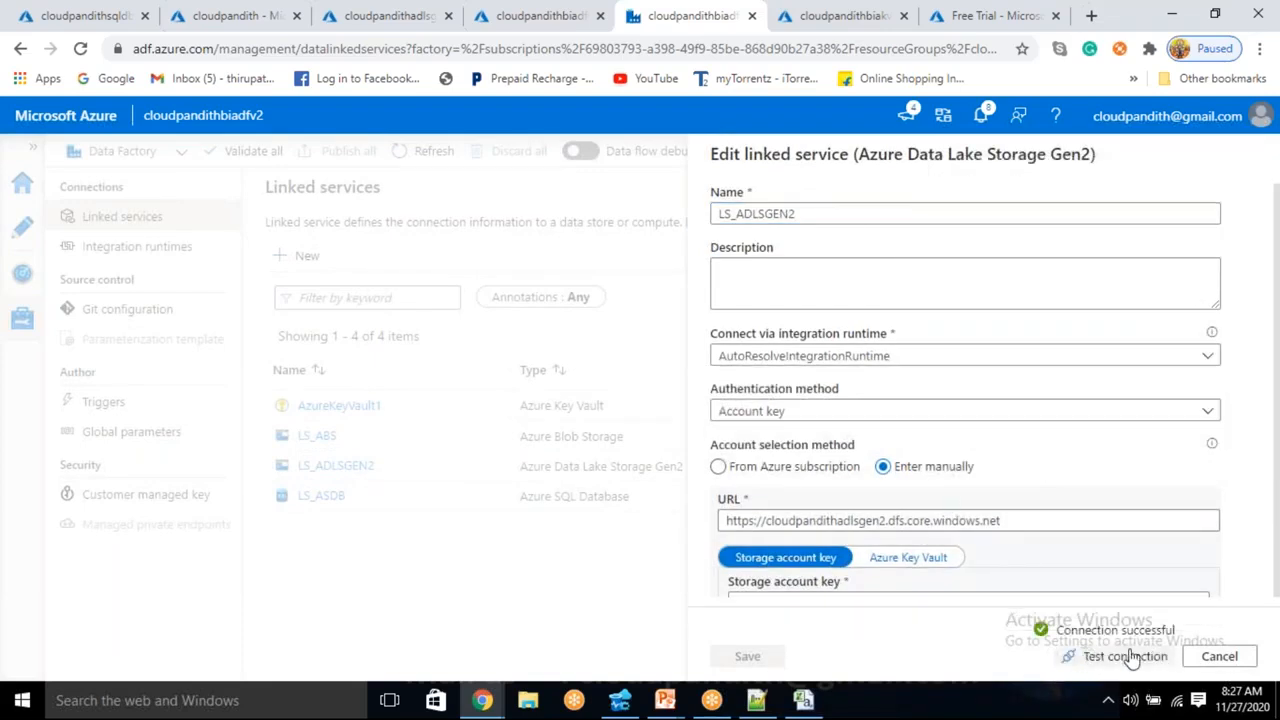
click(1218, 656)
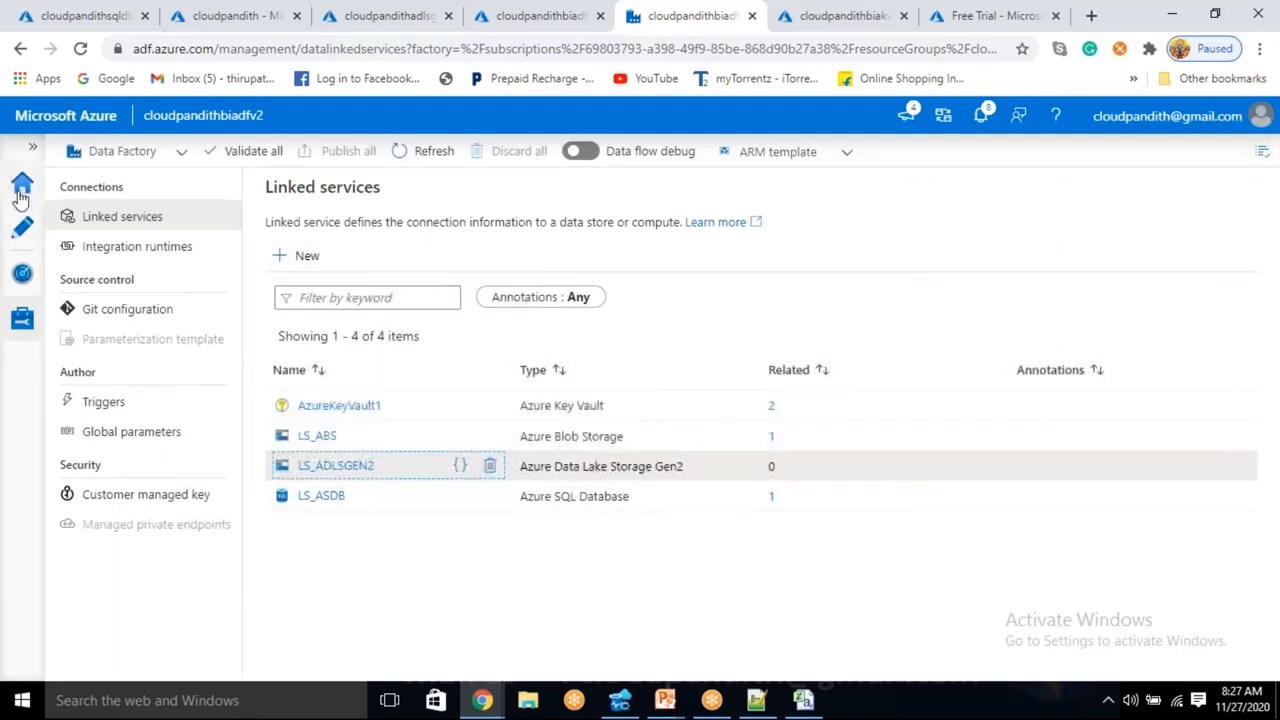
Create a new authoring pipeline named PL_Data_adlsgen2_sqldb
click(22, 230)
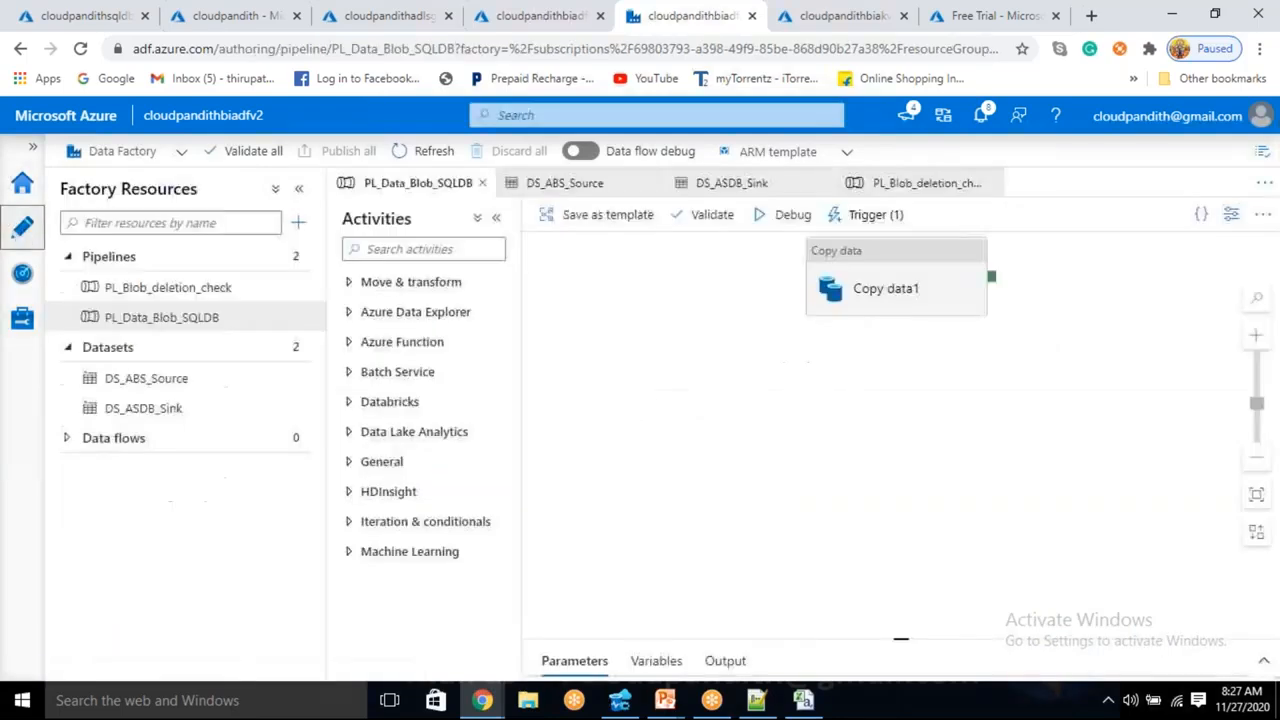
click(300, 225)
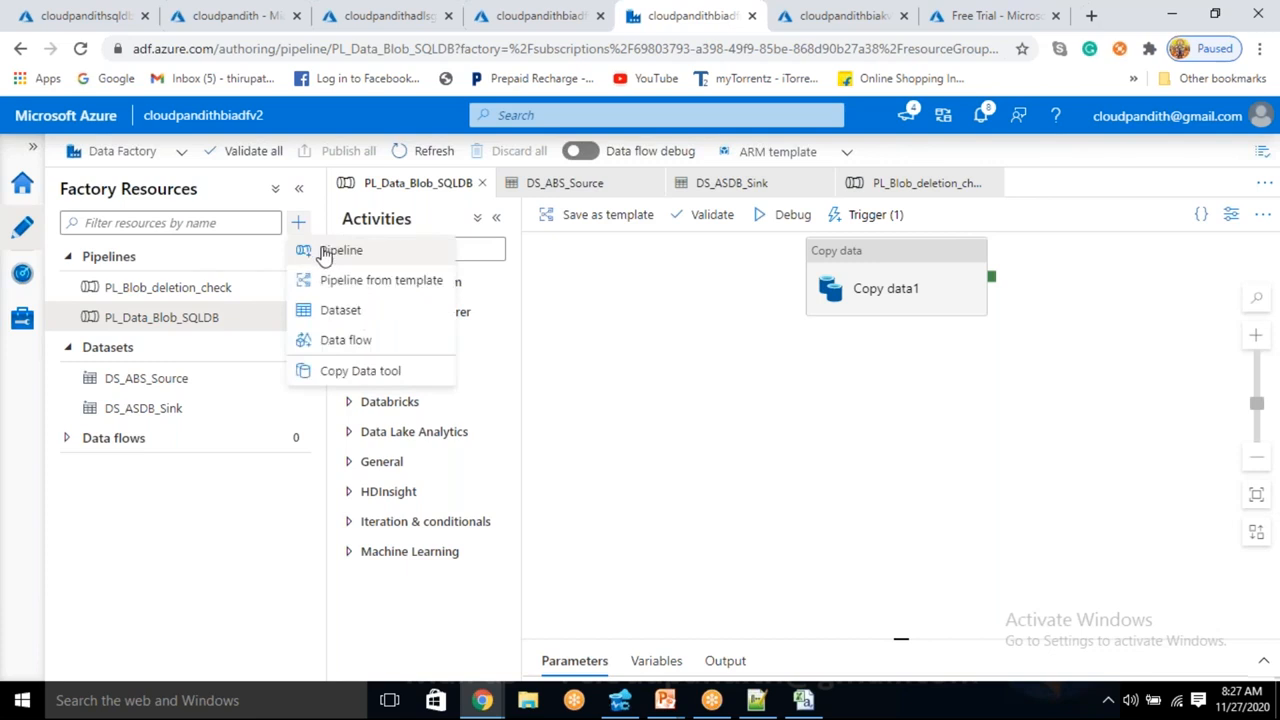
click(338, 251)
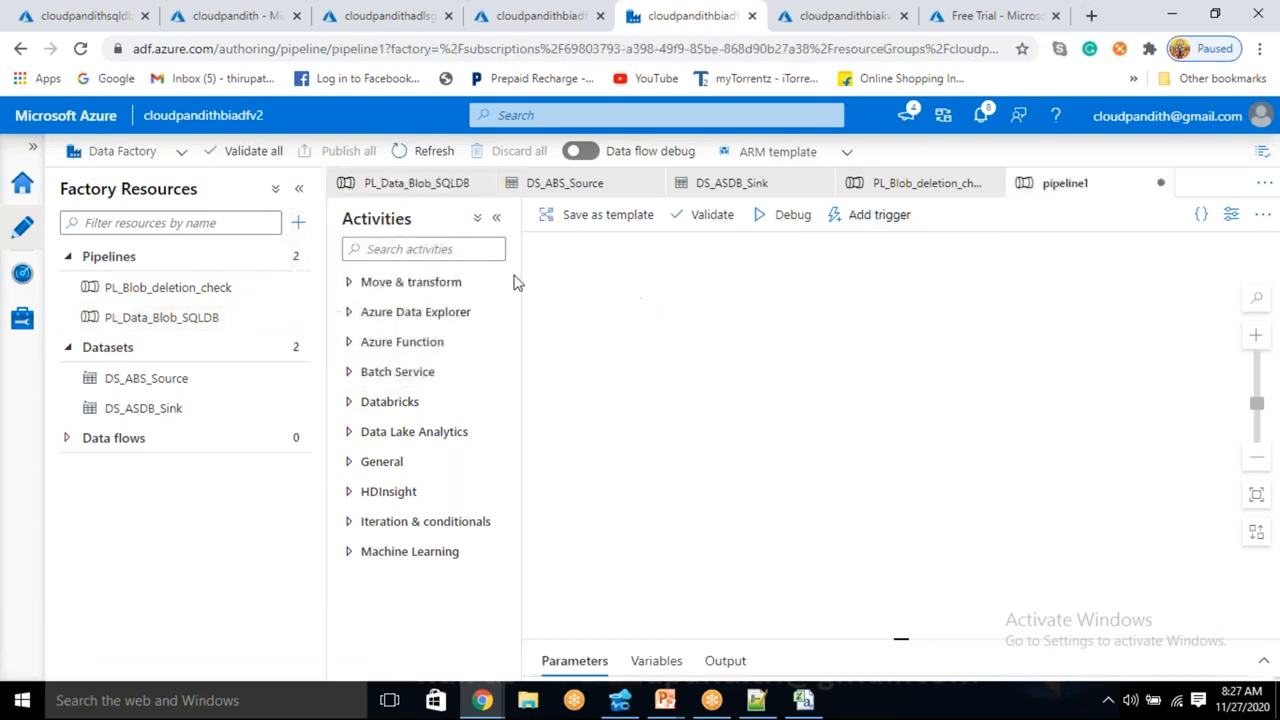
click(427, 285)
drag(1094, 343, 1014, 343)
text(p)
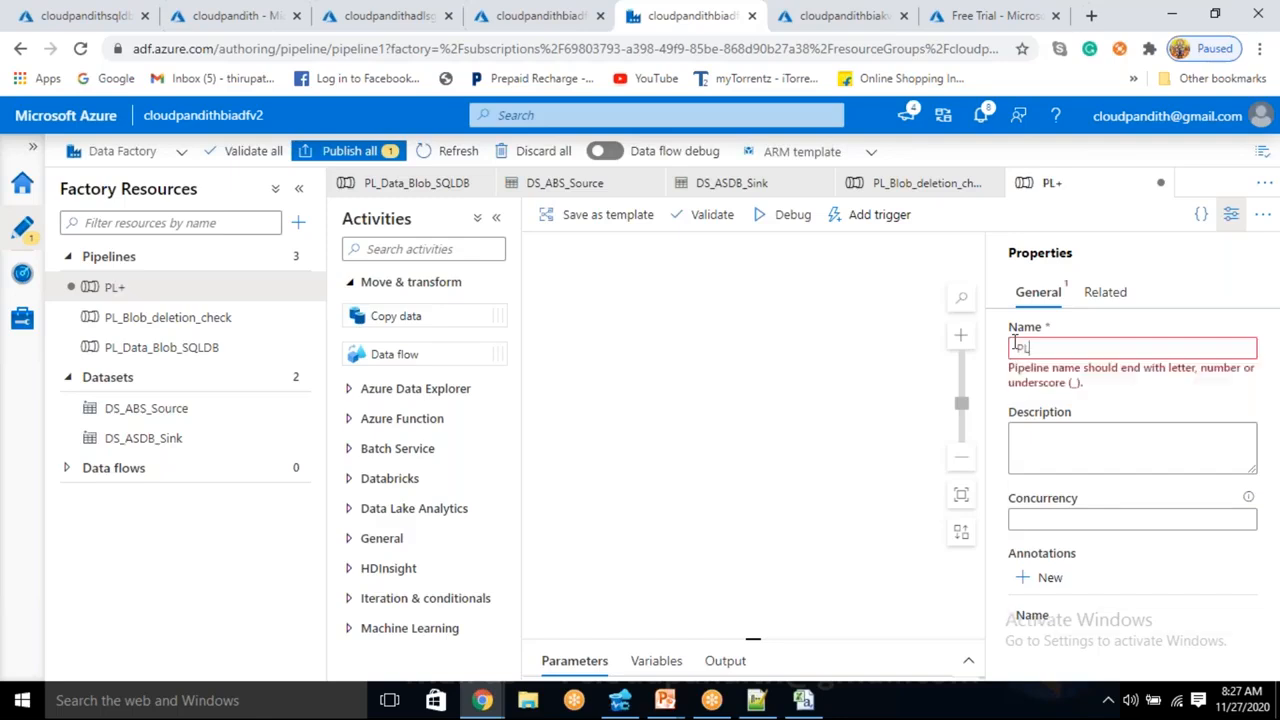
key(BackSpace)
text(_Data_adlsgen2_sqldb)
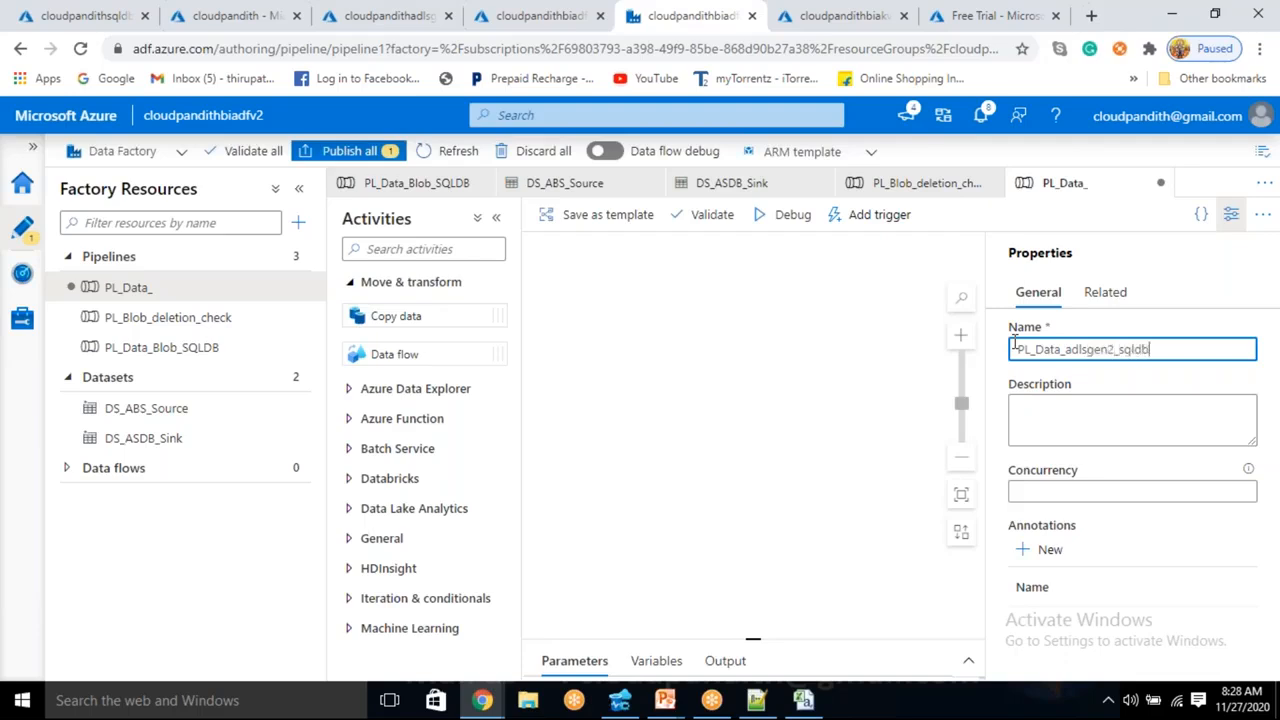
click(1245, 213)
Add a Copy data activity to the pipeline and choose DS_ASDB_Sink as its sink dataset
drag(463, 300, 795, 305)
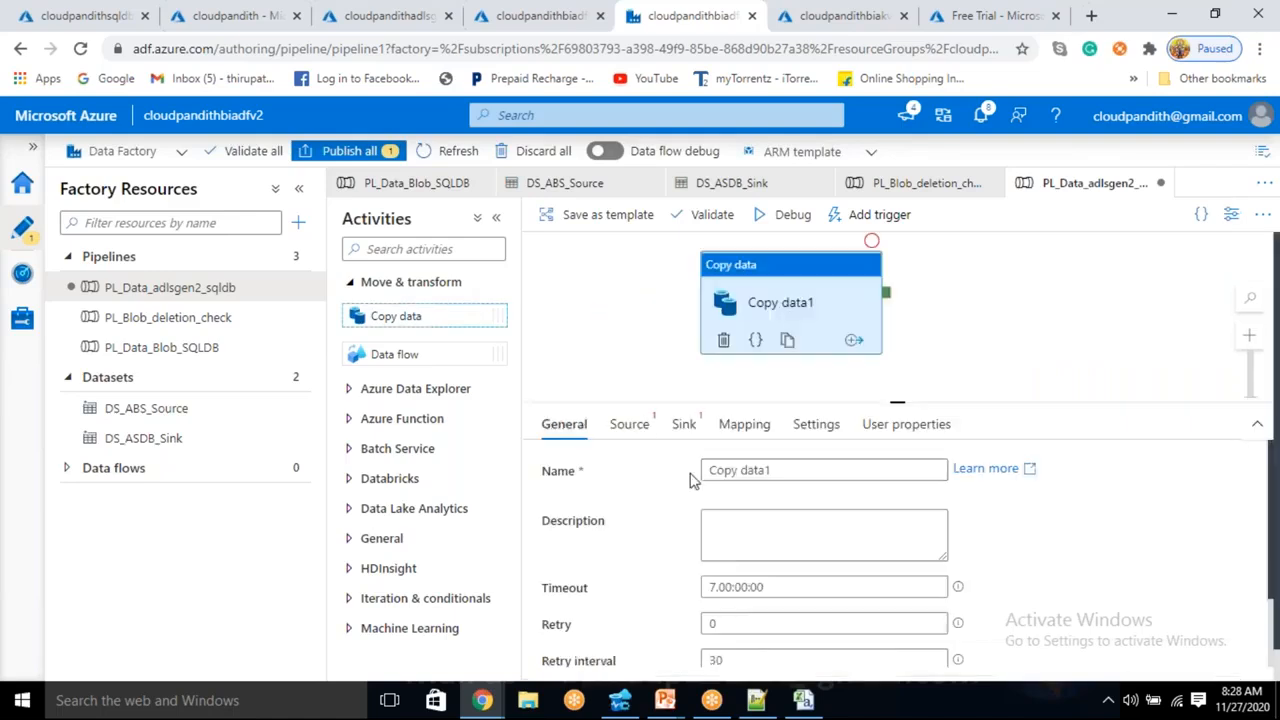
click(683, 426)
click(787, 482)
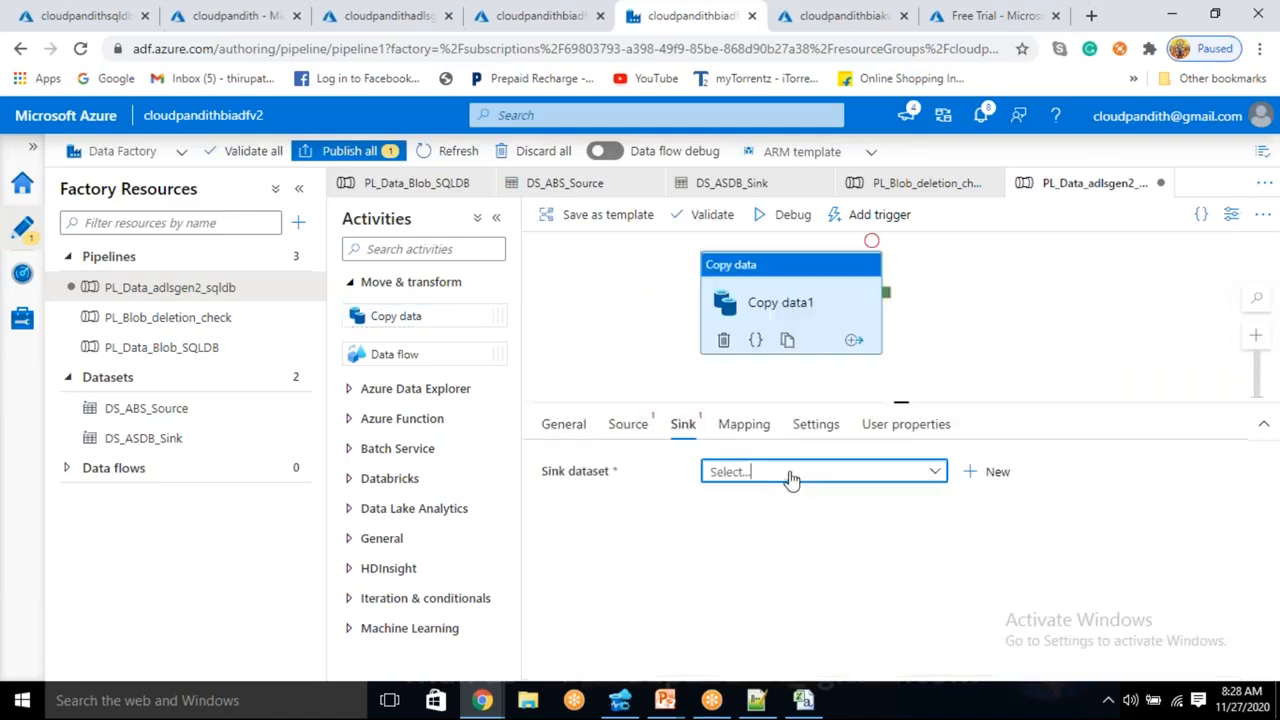
click(786, 560)
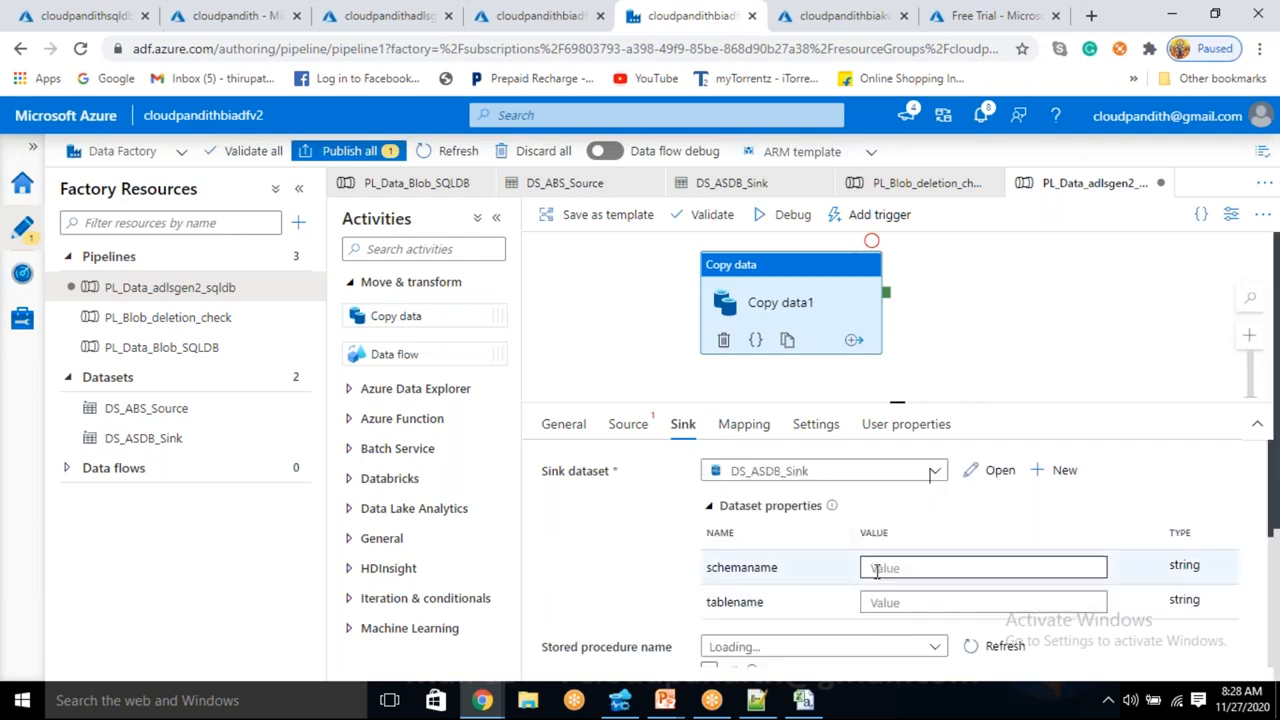
click(876, 568)
key(Tab)
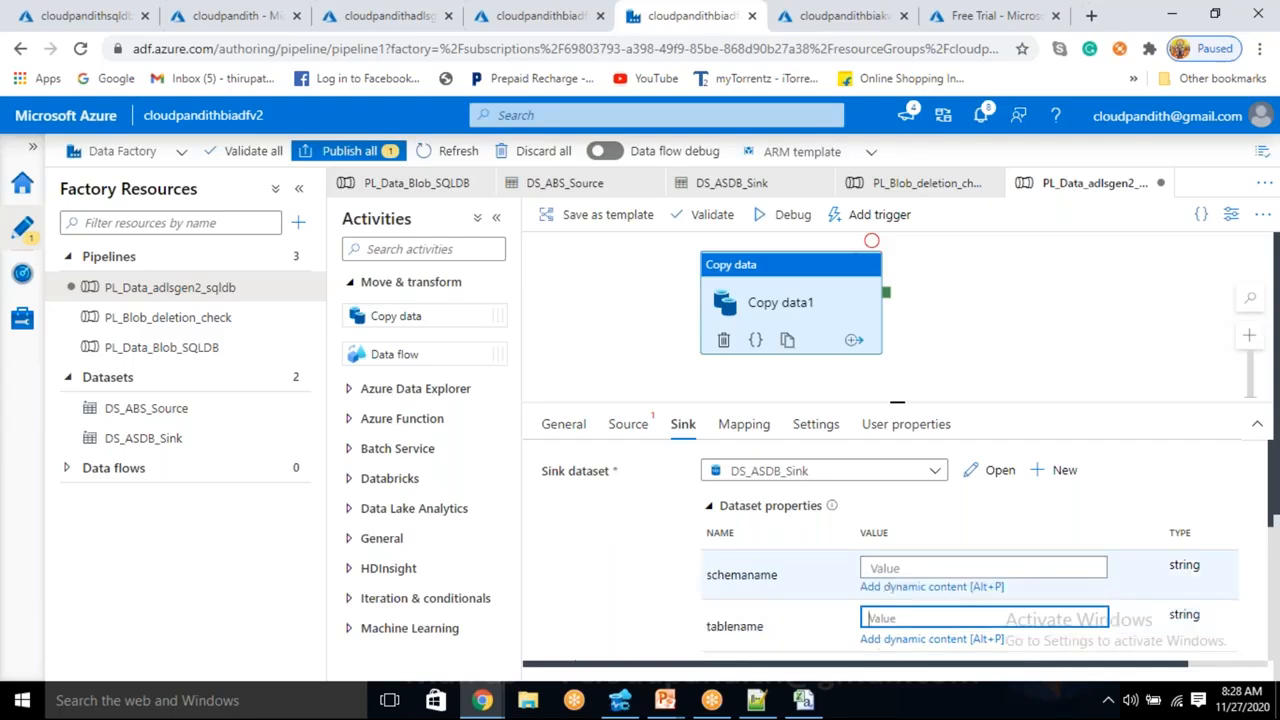
Start a new source dataset for the copy activity, using the Azure Data Lake Storage Gen2 data store and the Json format
click(630, 428)
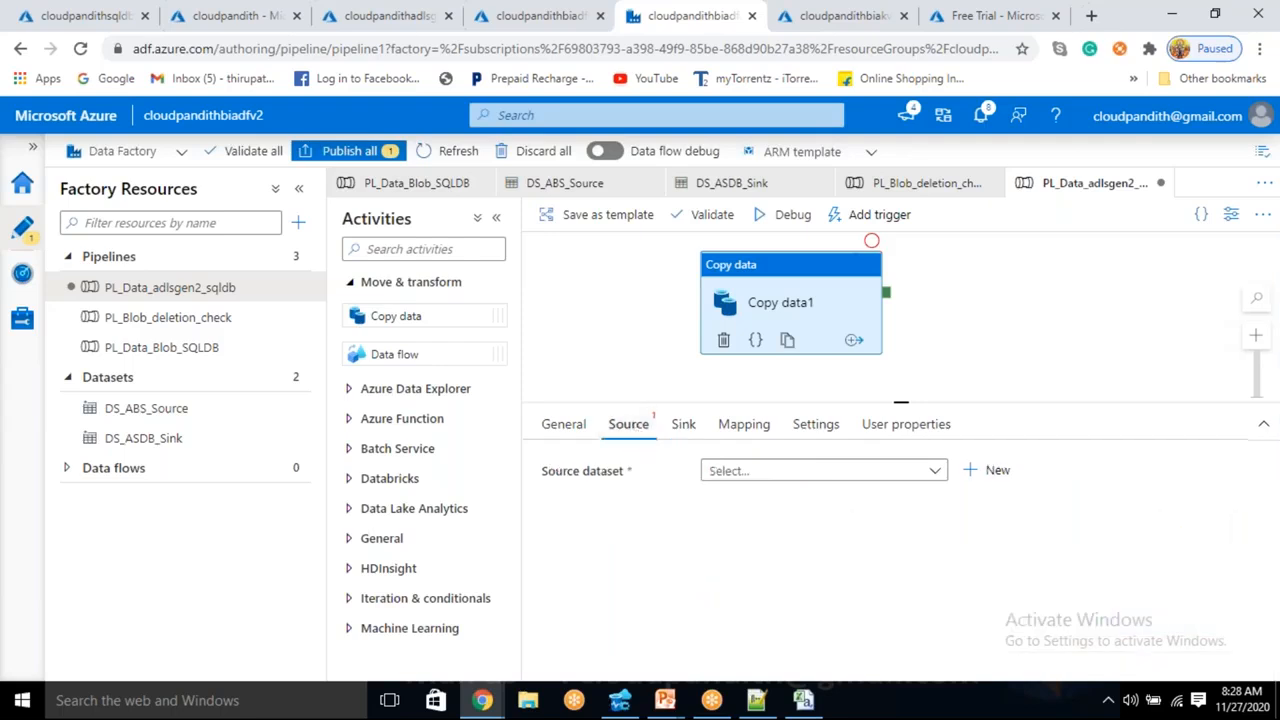
click(993, 471)
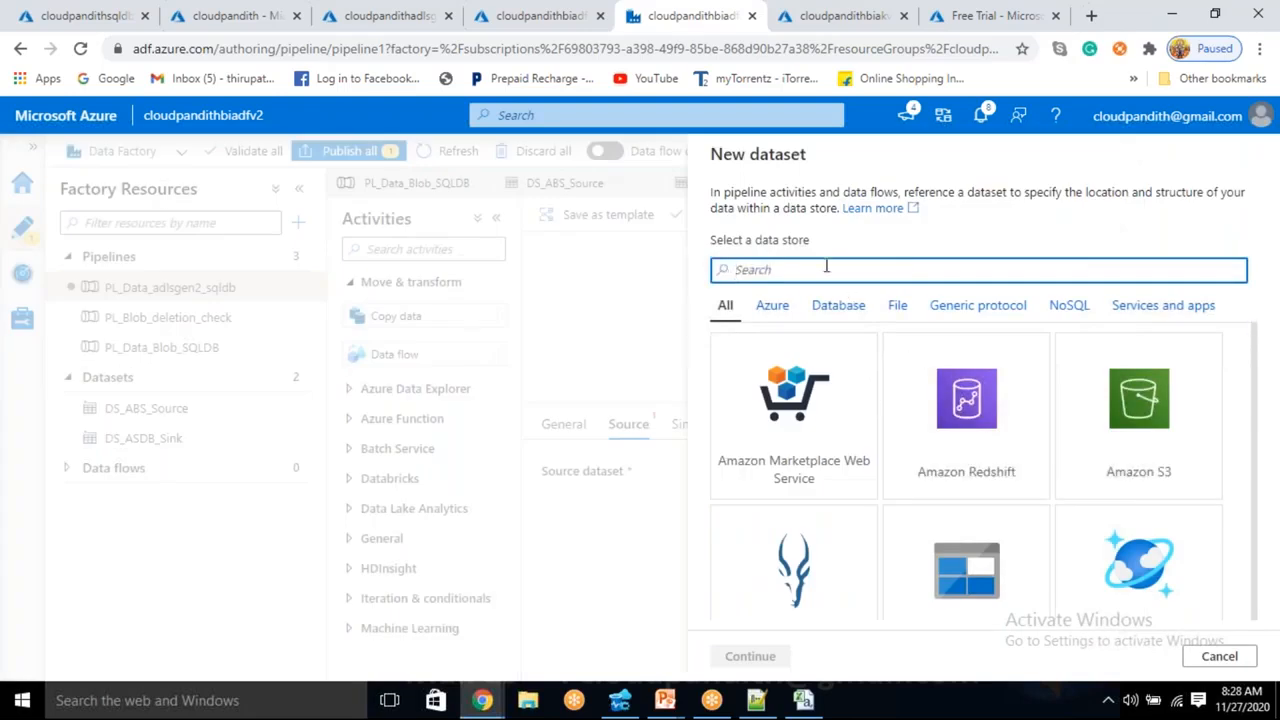
text(data lake)
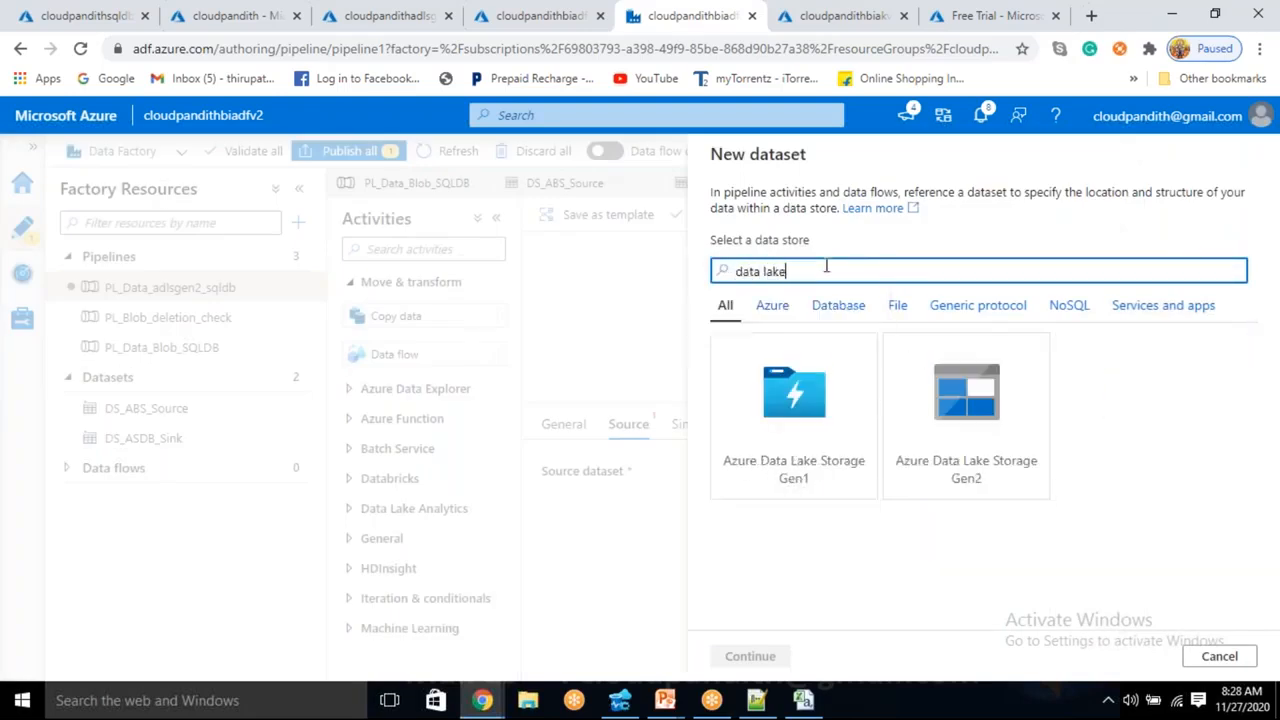
click(985, 435)
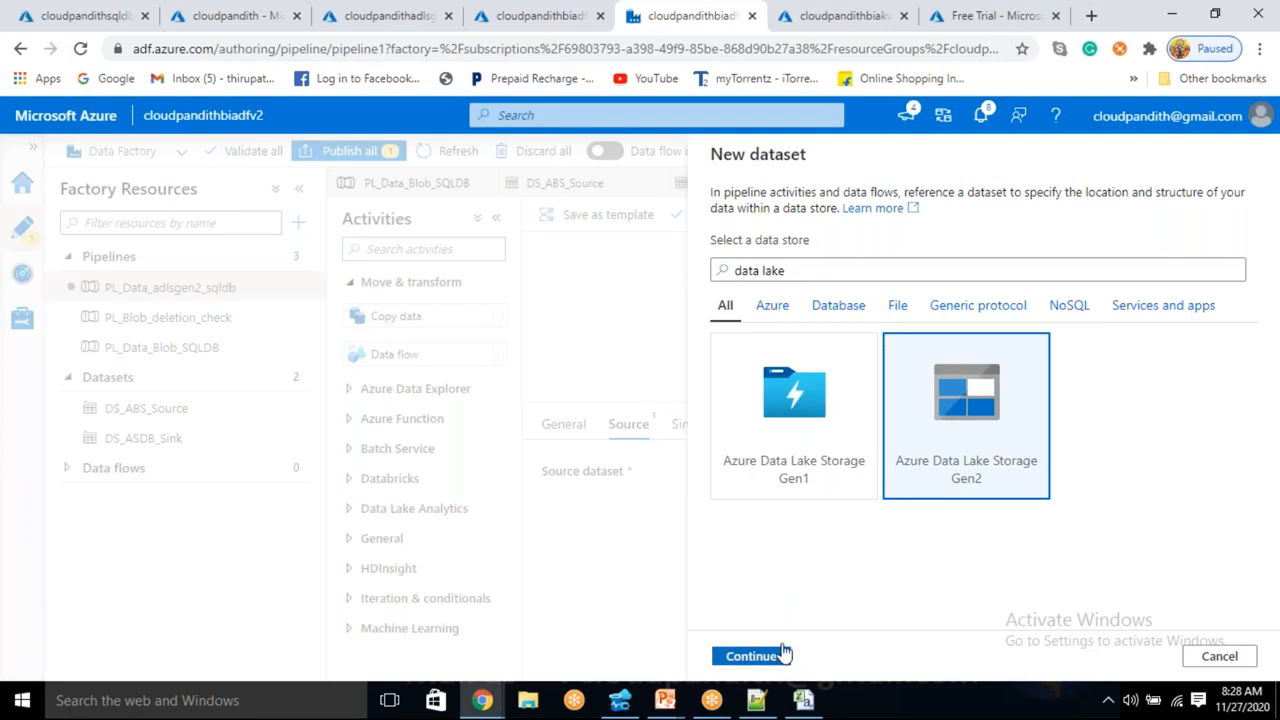
click(782, 657)
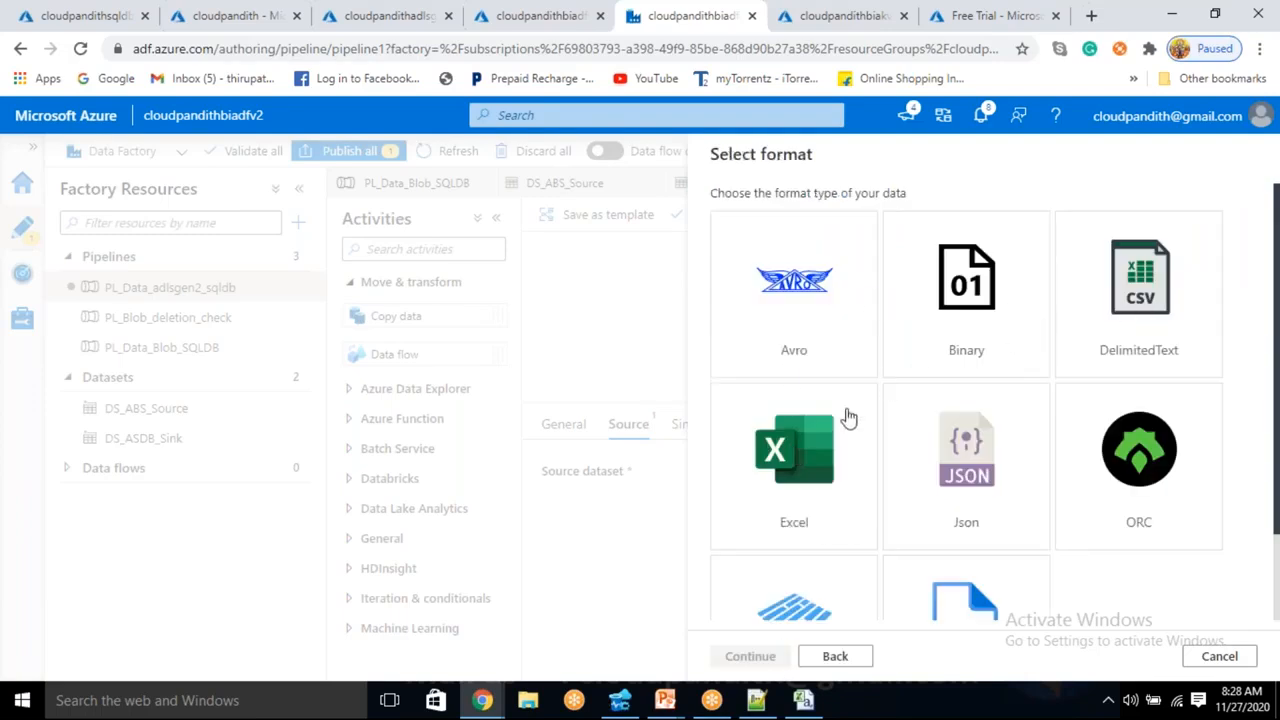
scroll(841, 404, down, 1)
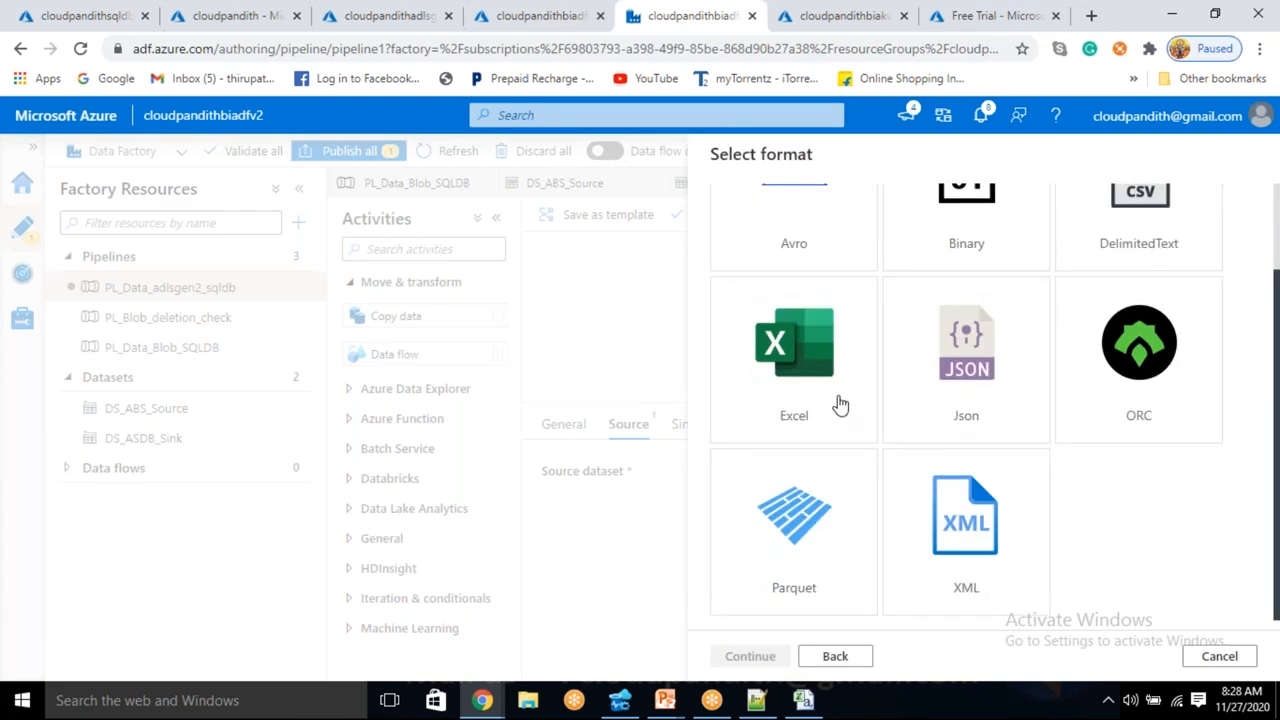
click(973, 403)
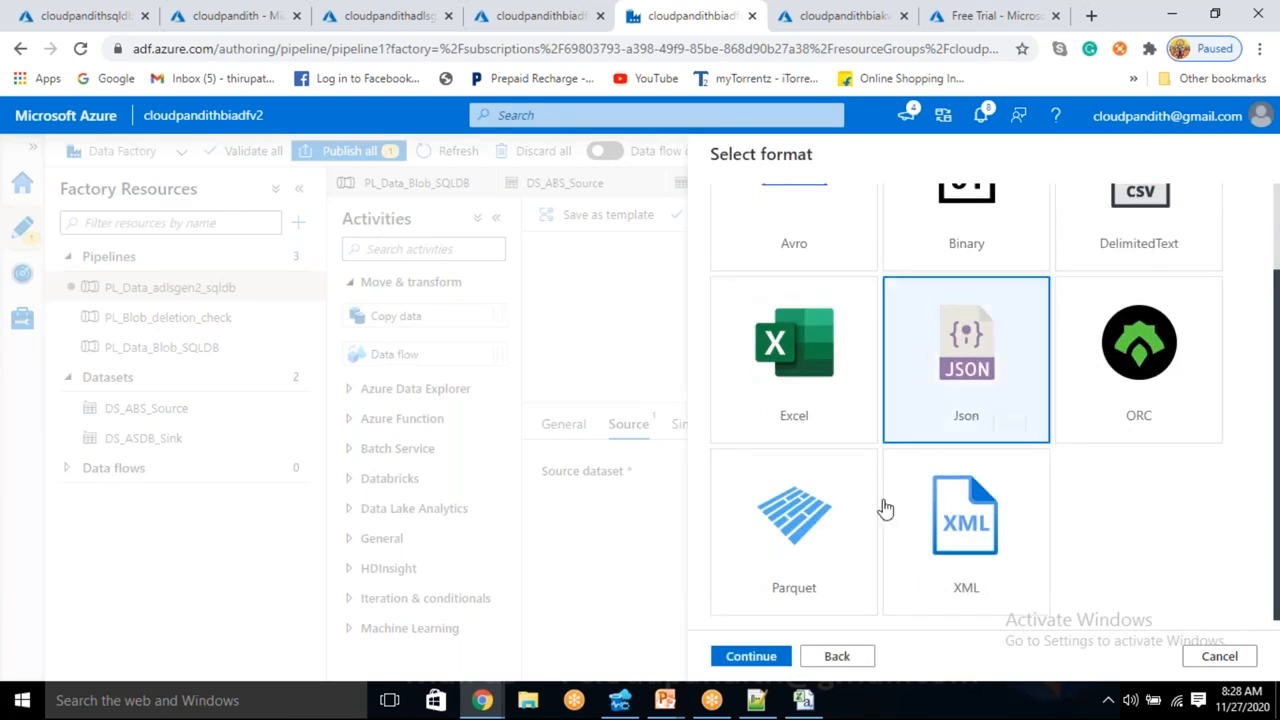
click(750, 656)
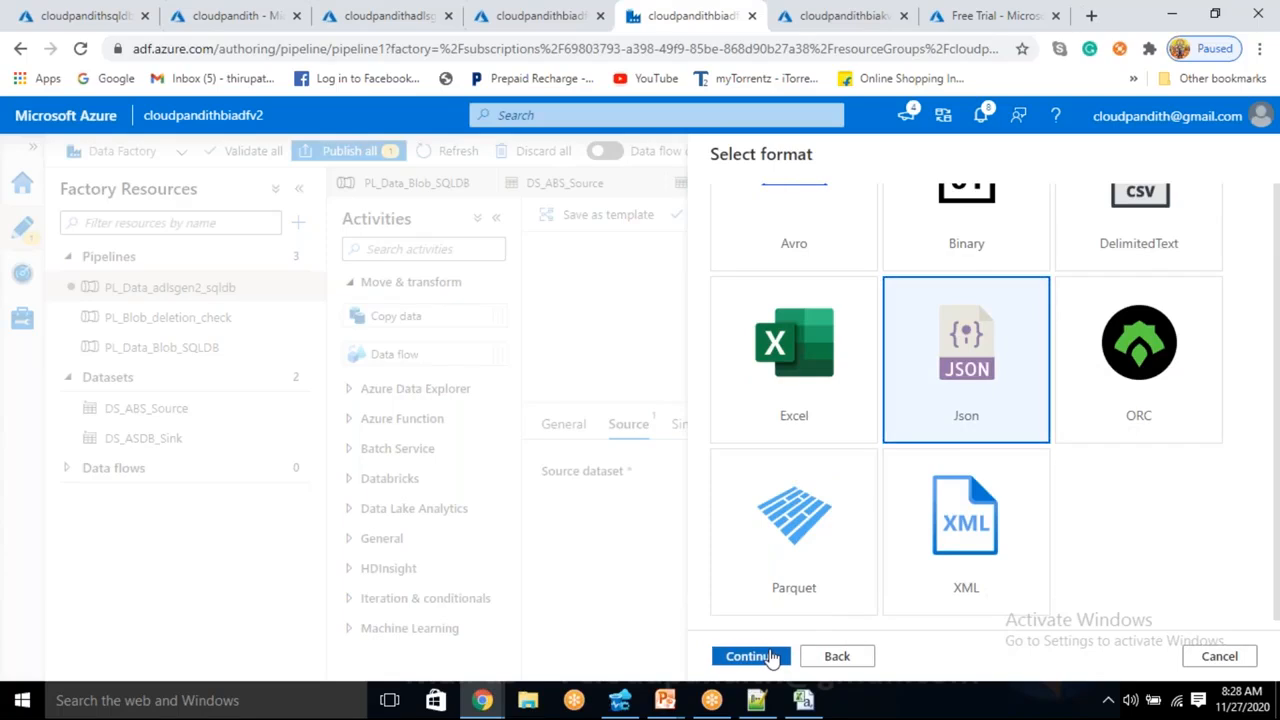
Name the source dataset DS_ADLSGEN1_Source, link it to LS_ADLSGEN2 and create it with an empty file path
click(765, 212)
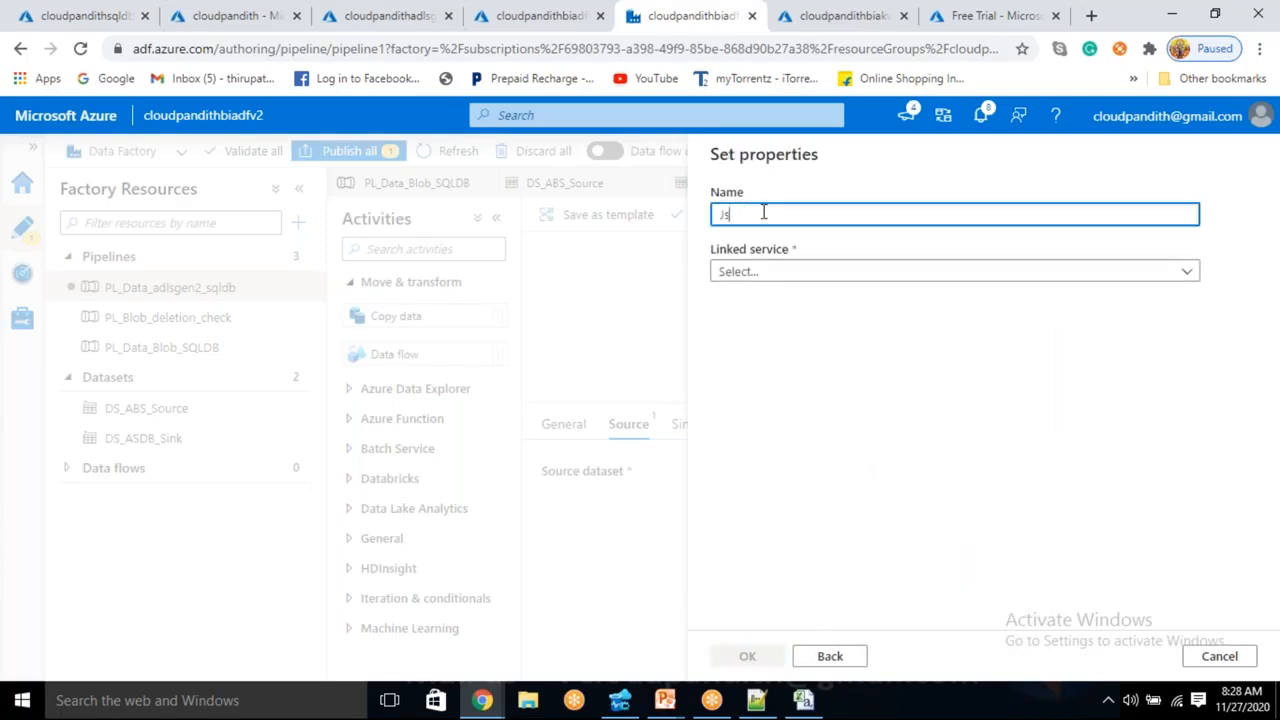
text(DS_ADLSGEN1_Source)
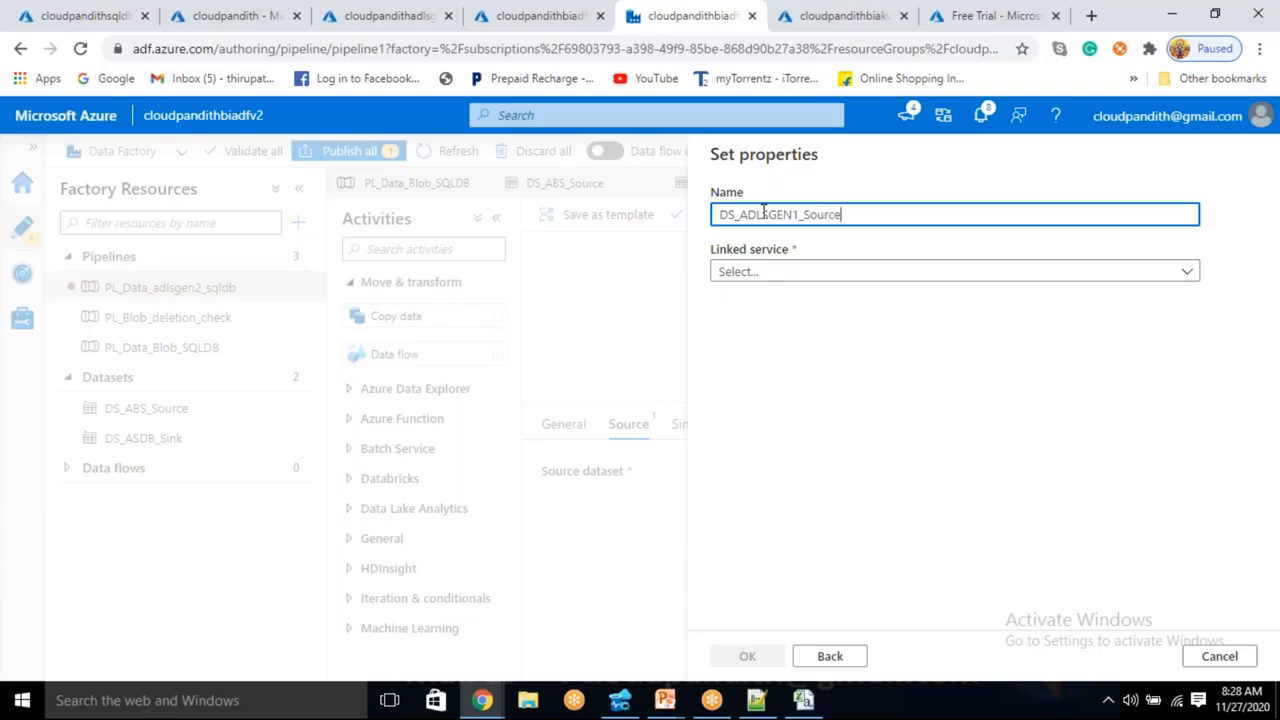
click(820, 273)
click(771, 389)
click(768, 320)
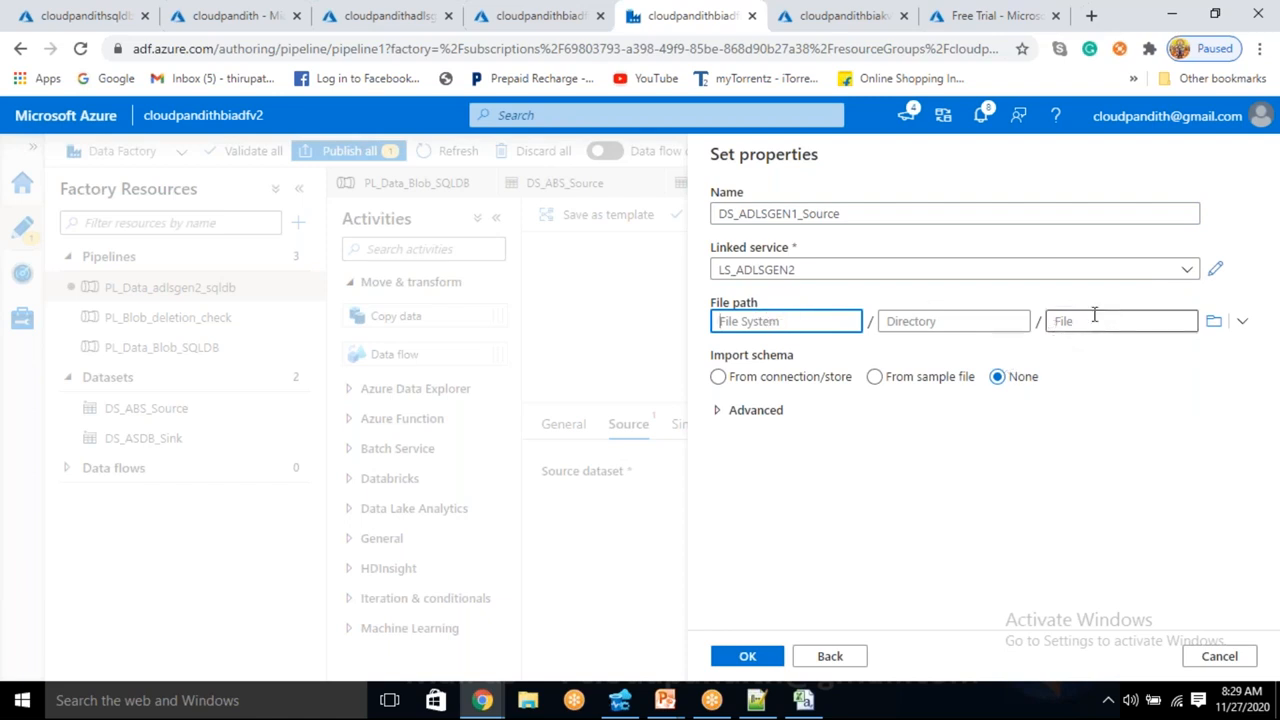
click(747, 657)
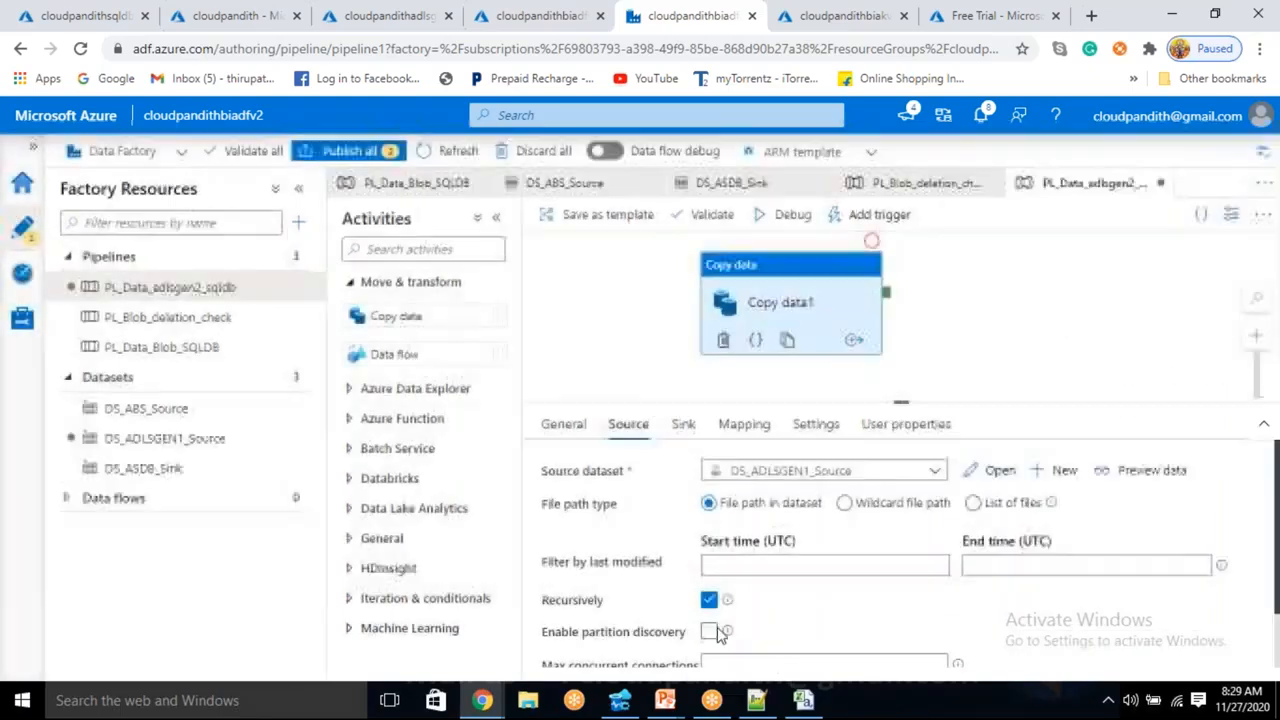
Add two string parameters to the DS_ADLSGEN1_Source dataset, folderpath and one for the file
click(178, 446)
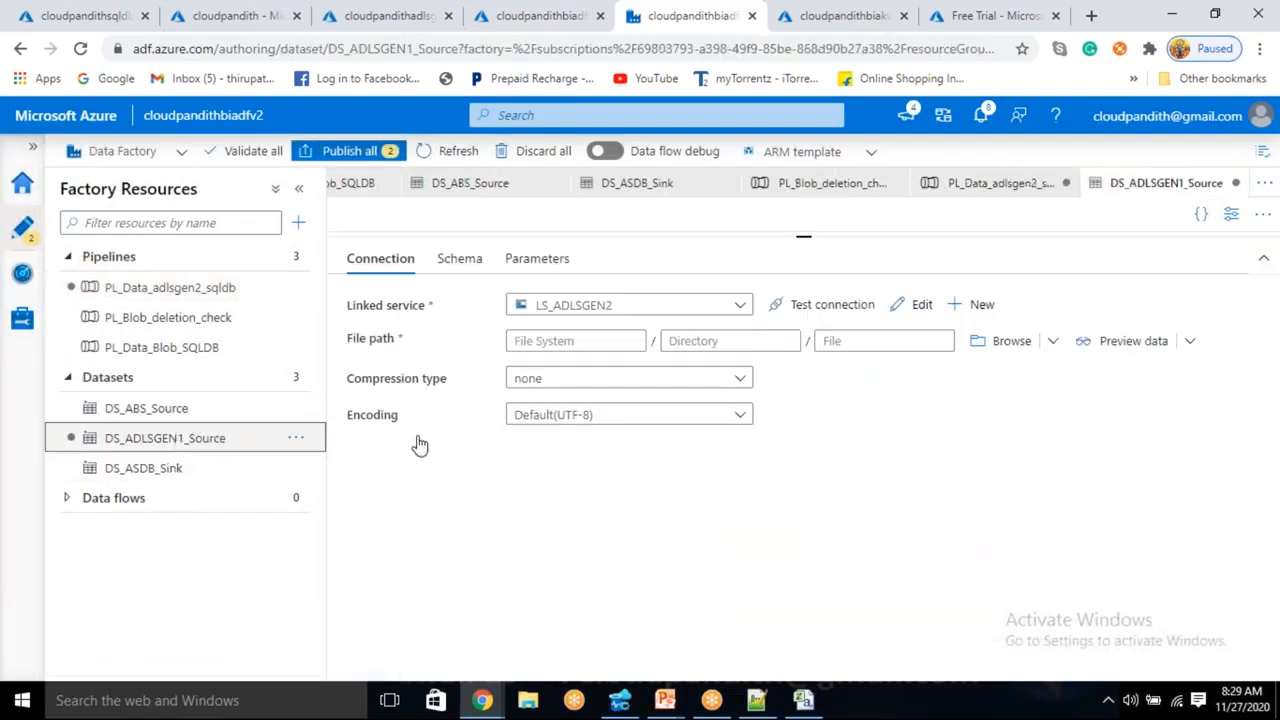
click(536, 262)
click(377, 303)
click(377, 303)
click(417, 384)
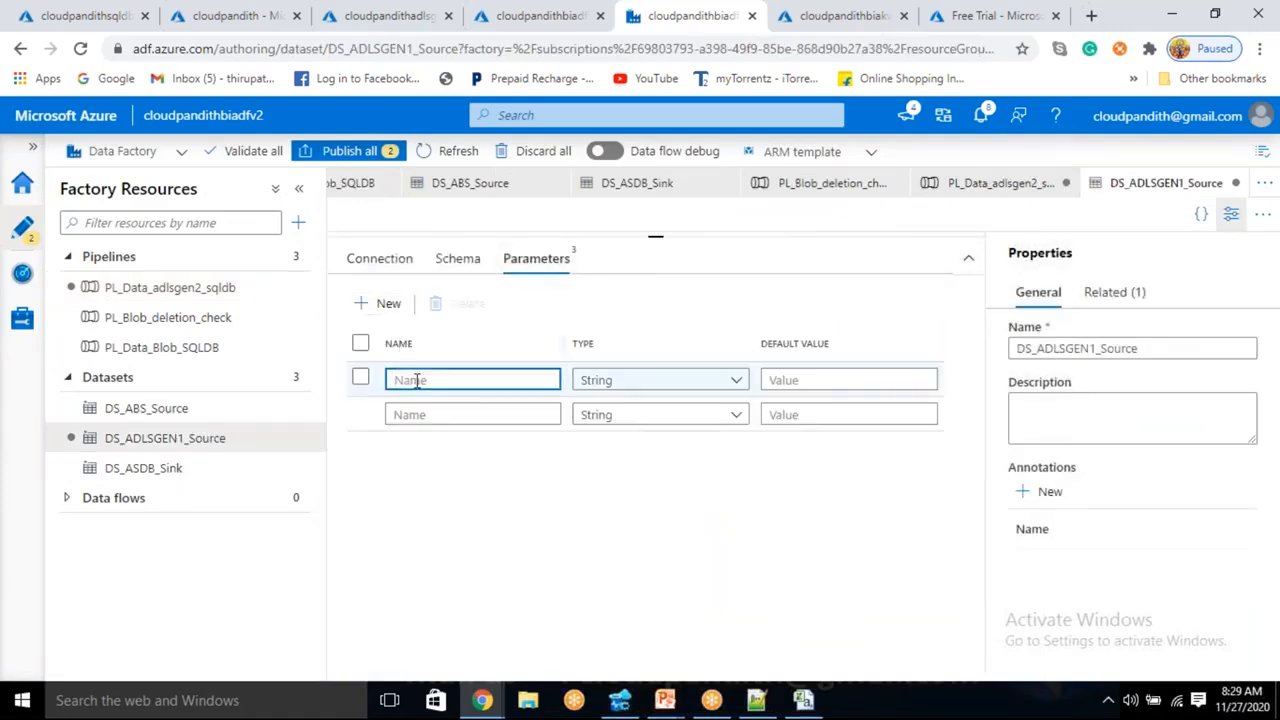
text(folderpath)
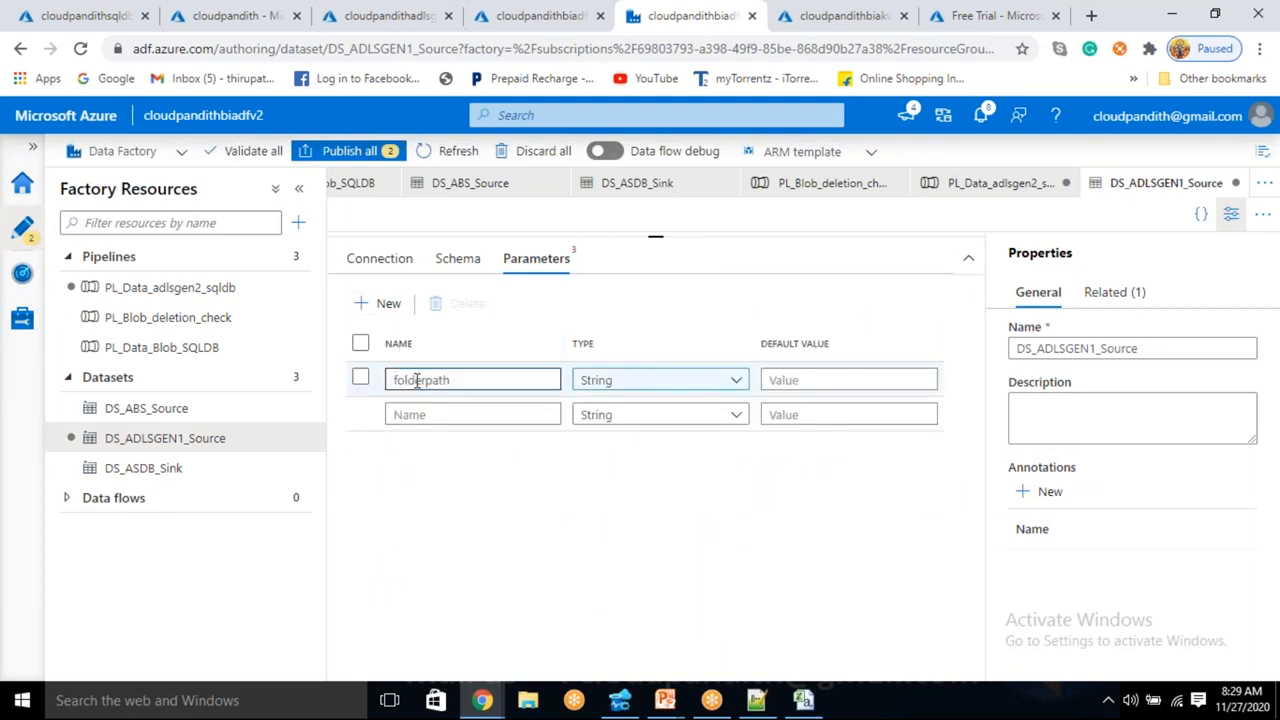
click(418, 414)
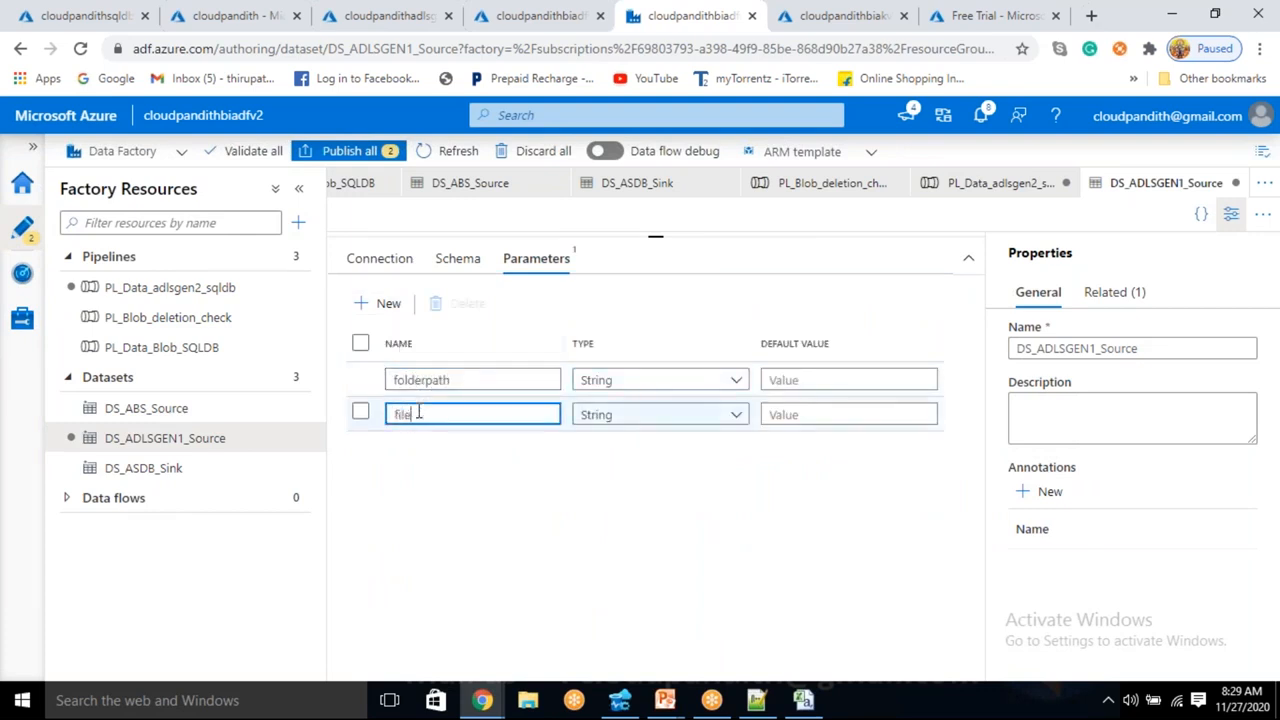
click(404, 258)
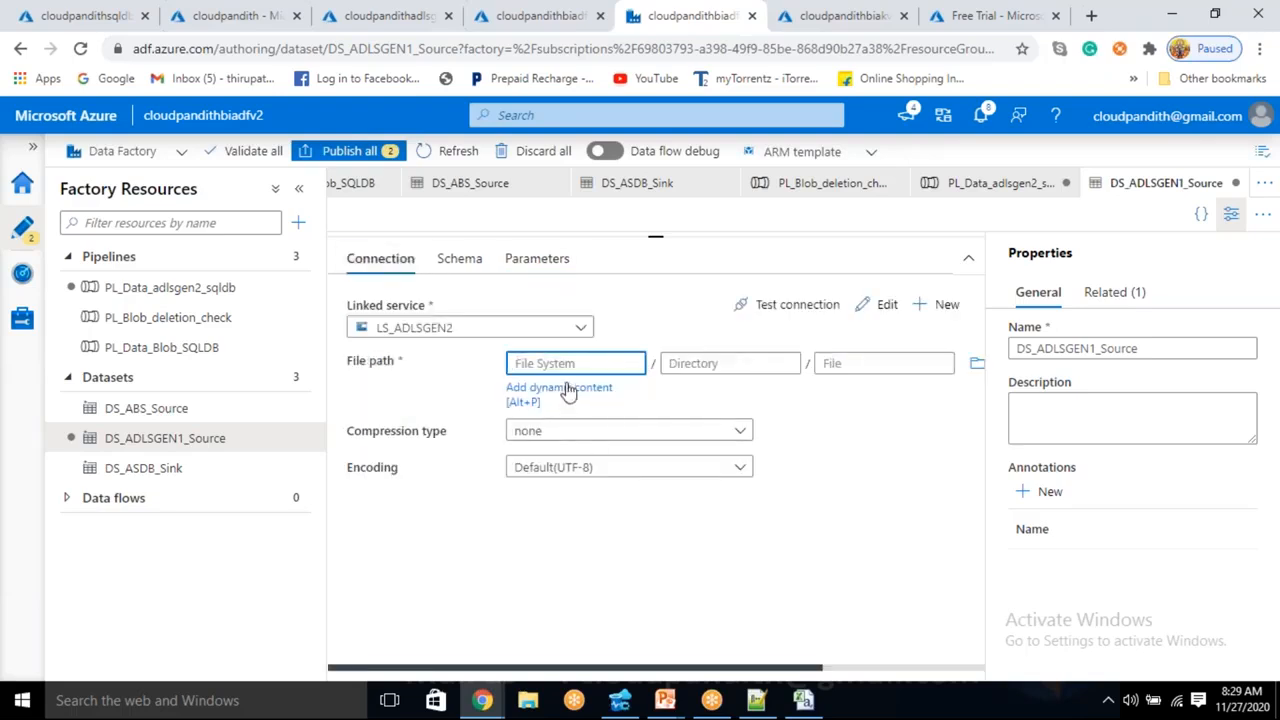
click(565, 390)
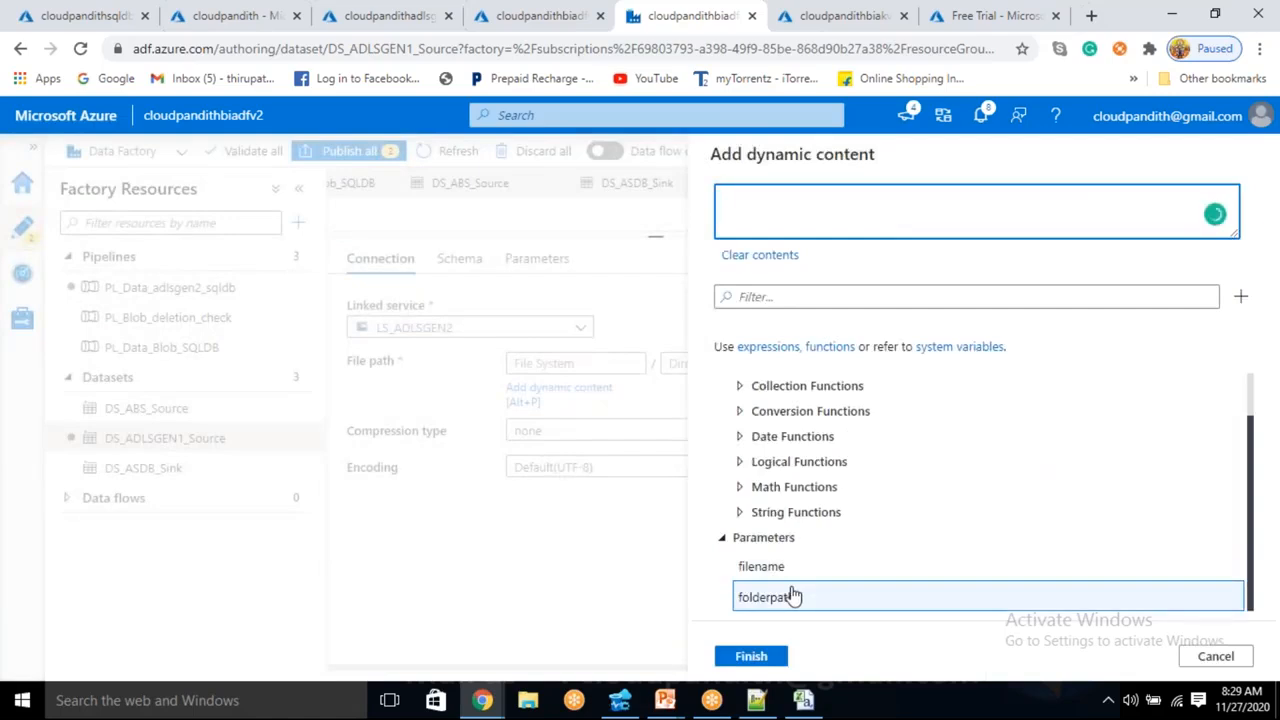
click(791, 595)
click(751, 656)
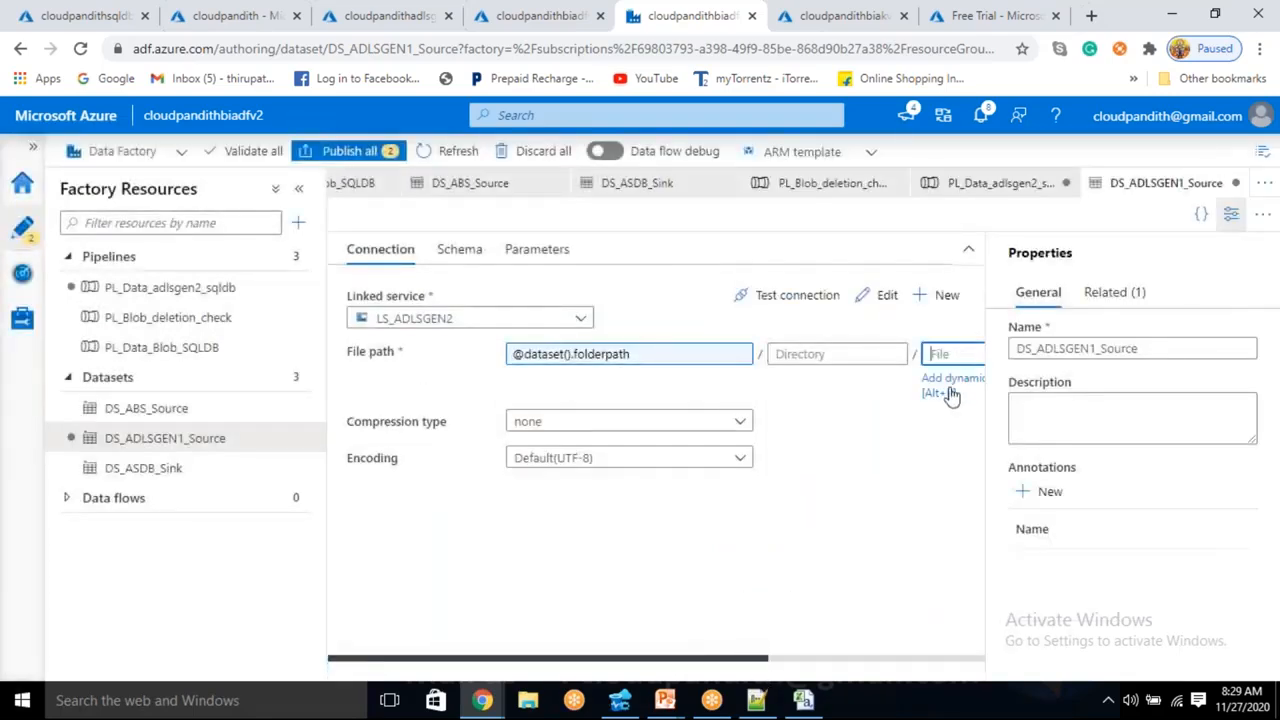
click(948, 384)
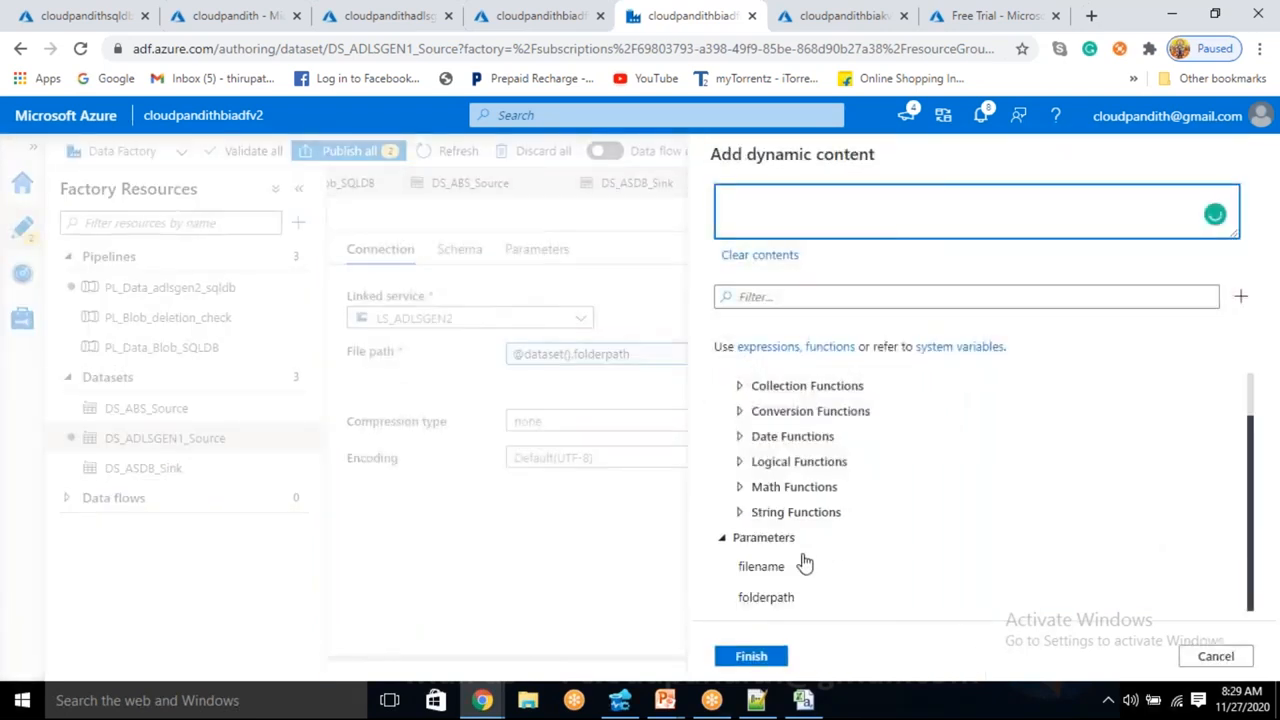
click(800, 565)
click(760, 652)
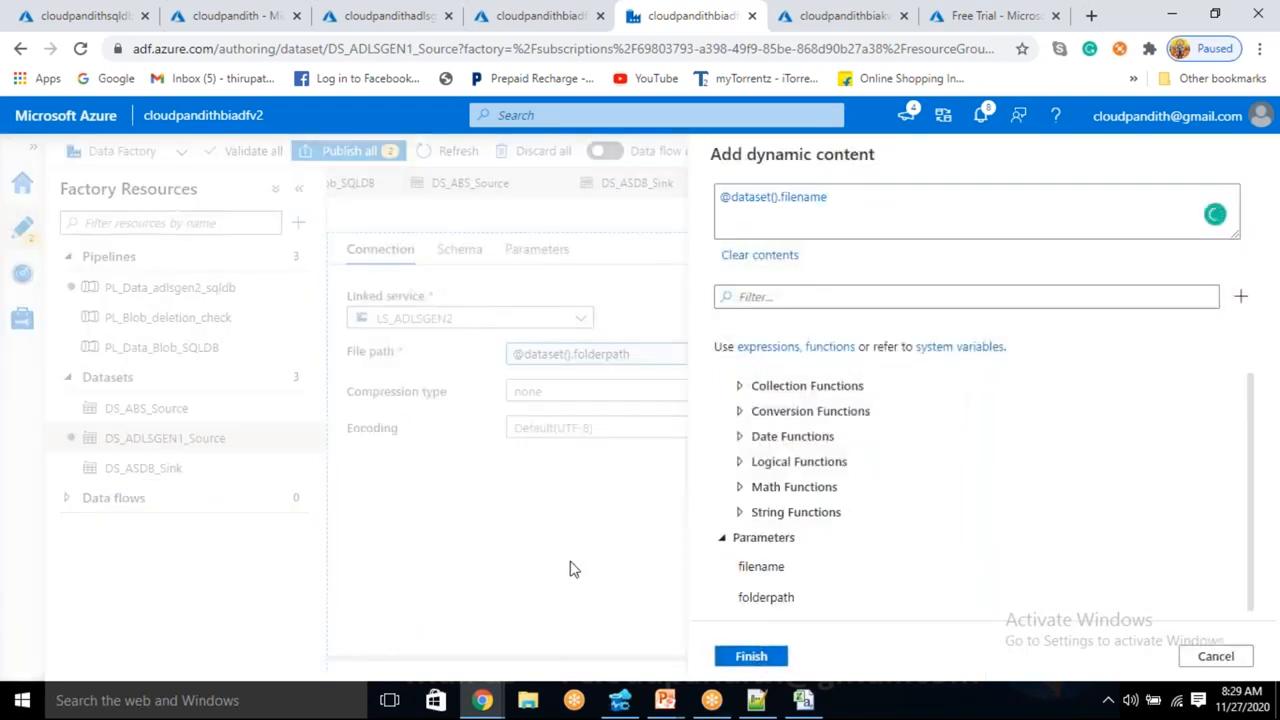
click(450, 253)
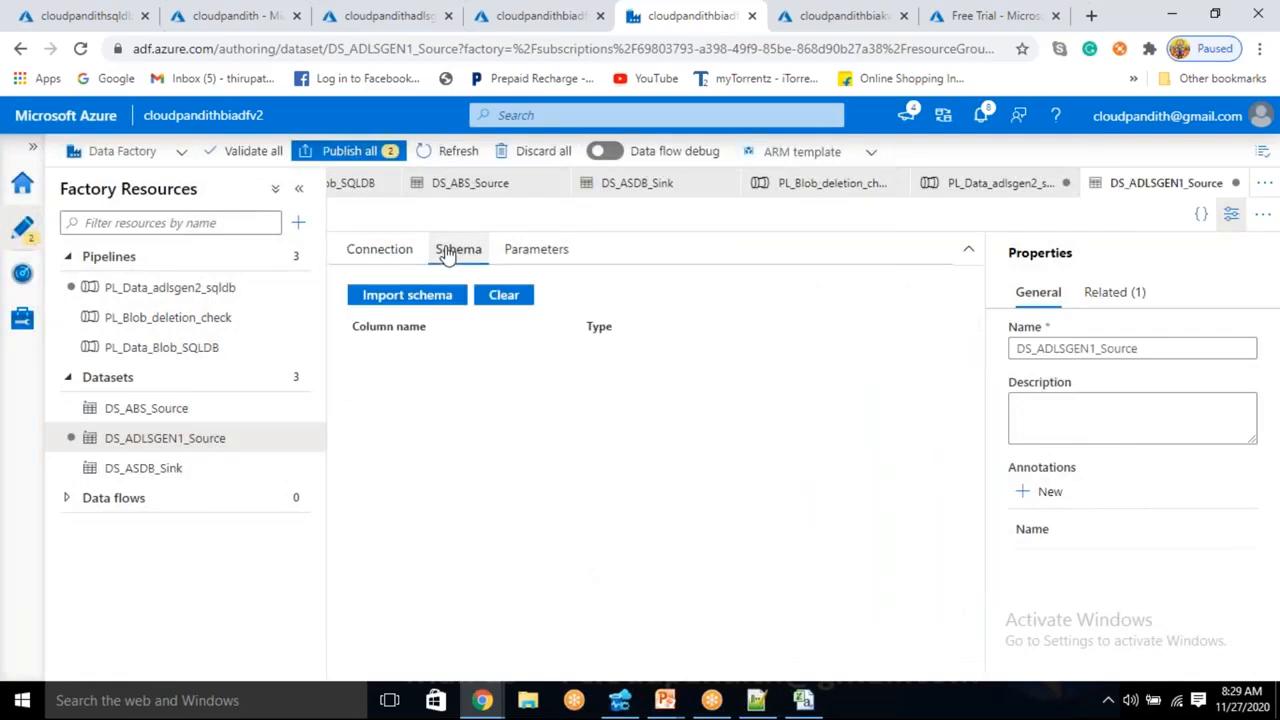
click(394, 253)
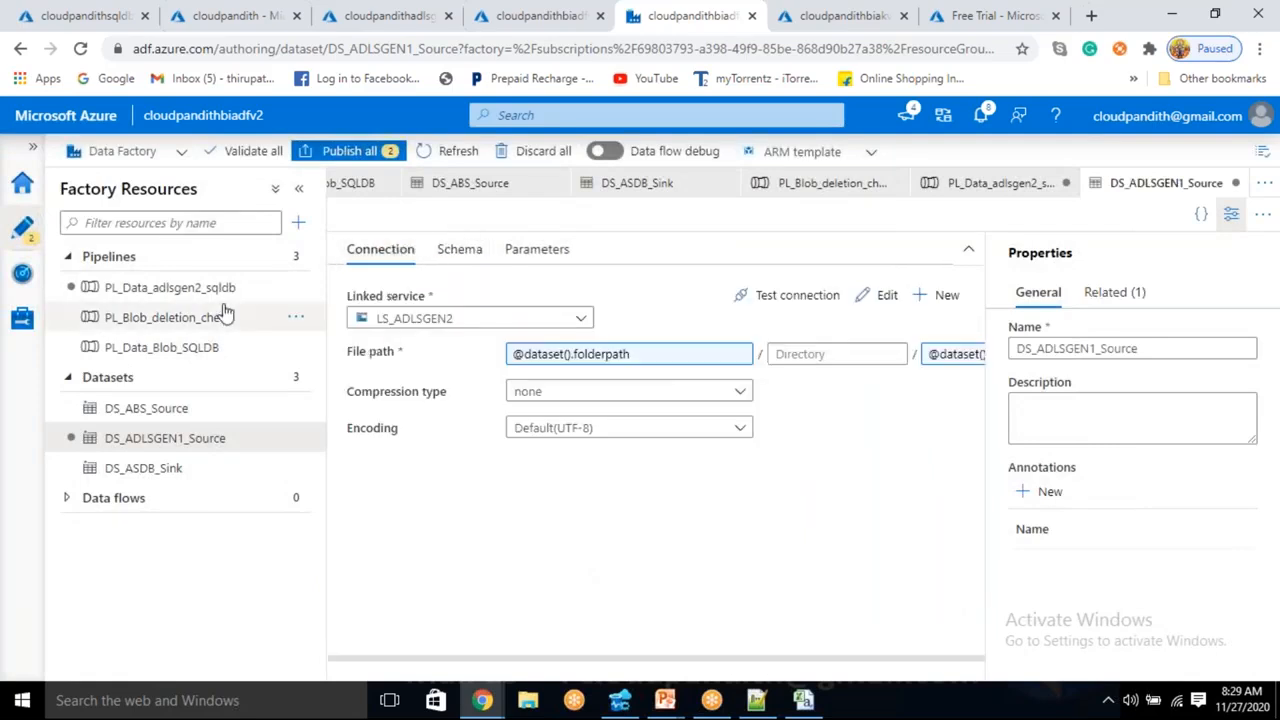
Add four string parameters to the PL_Data_adlsgen2_sqldb pipeline and name the first two ppfoldername and ppfilename
click(218, 298)
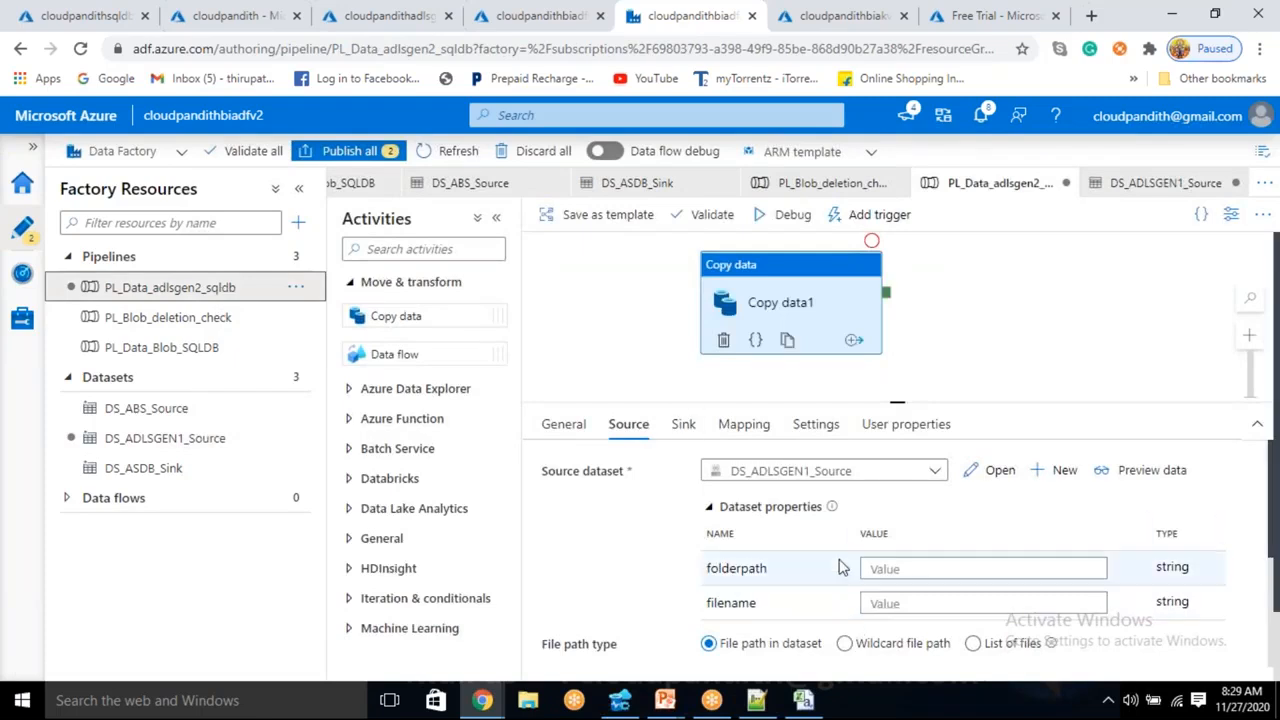
click(685, 425)
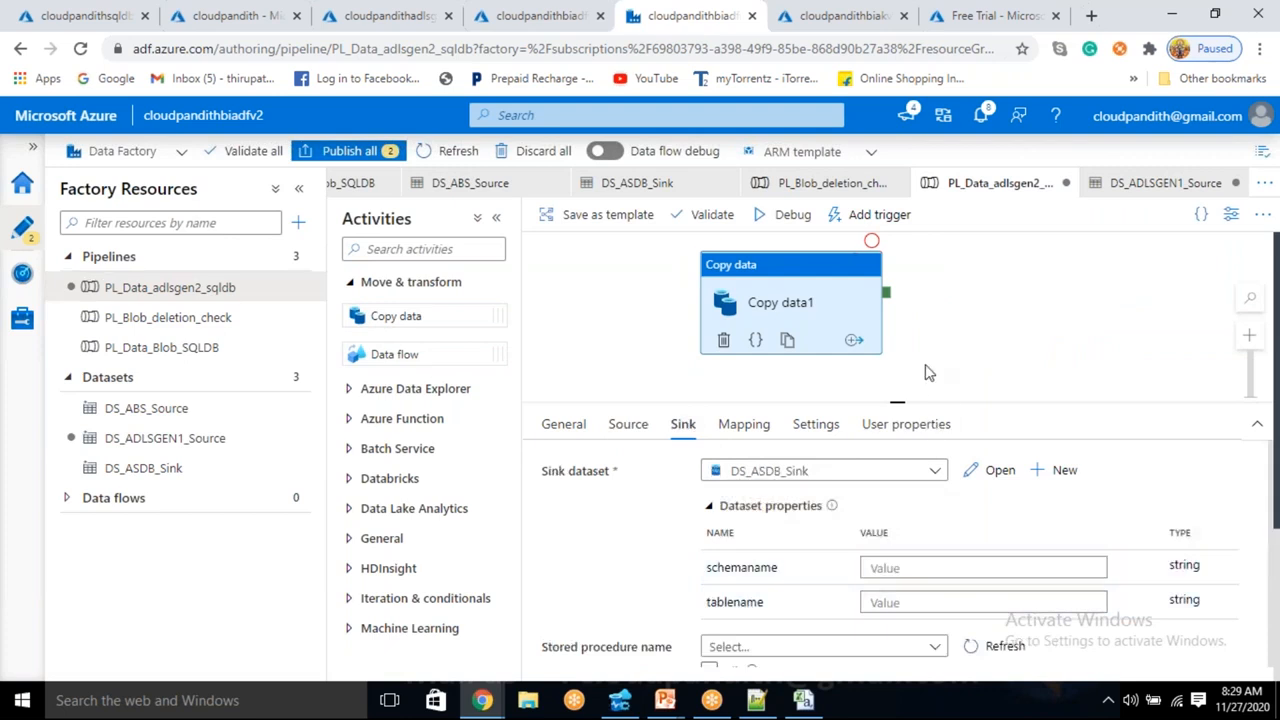
click(1005, 333)
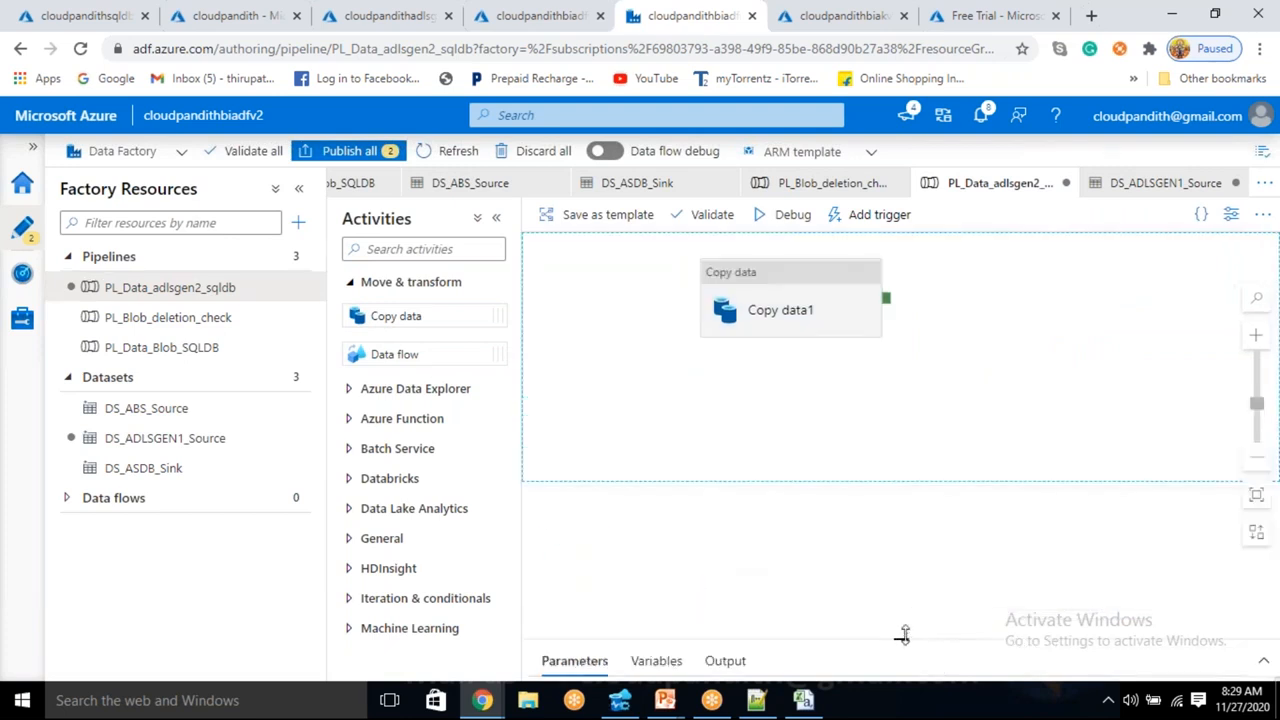
drag(900, 634, 900, 390)
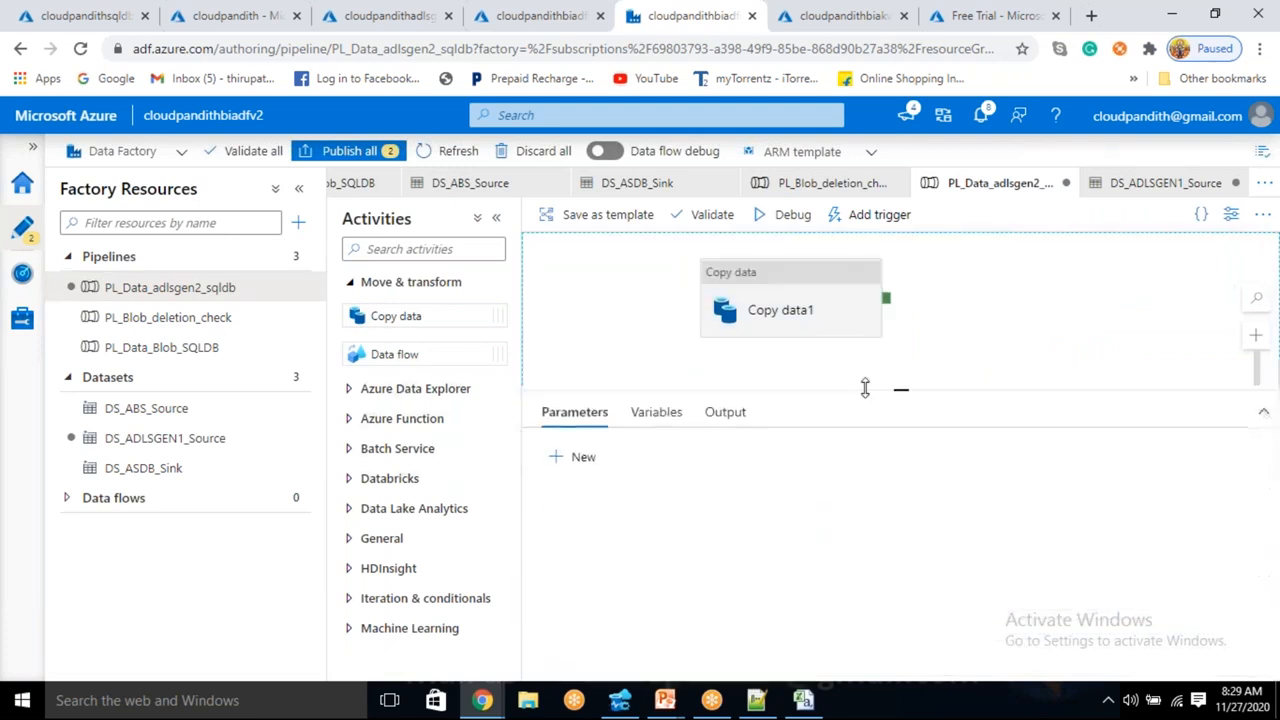
triple_click(586, 467)
click(586, 460)
click(617, 533)
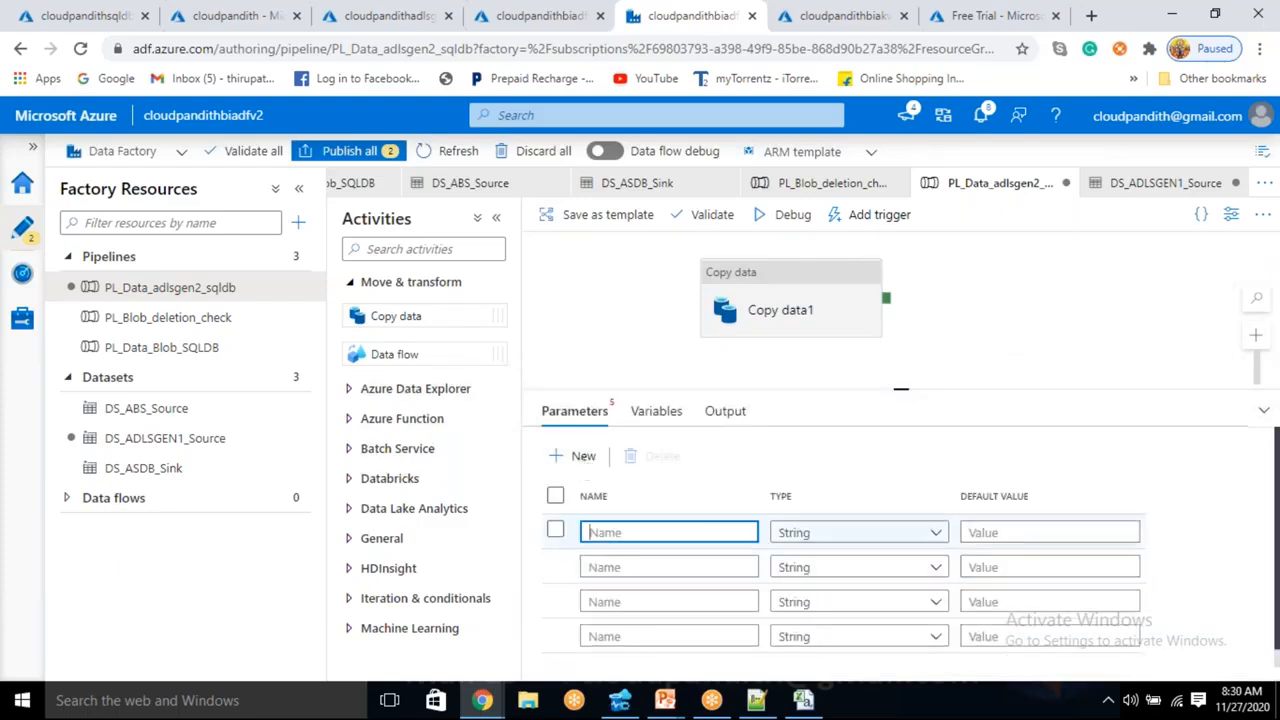
text(ppfoldername)
click(607, 566)
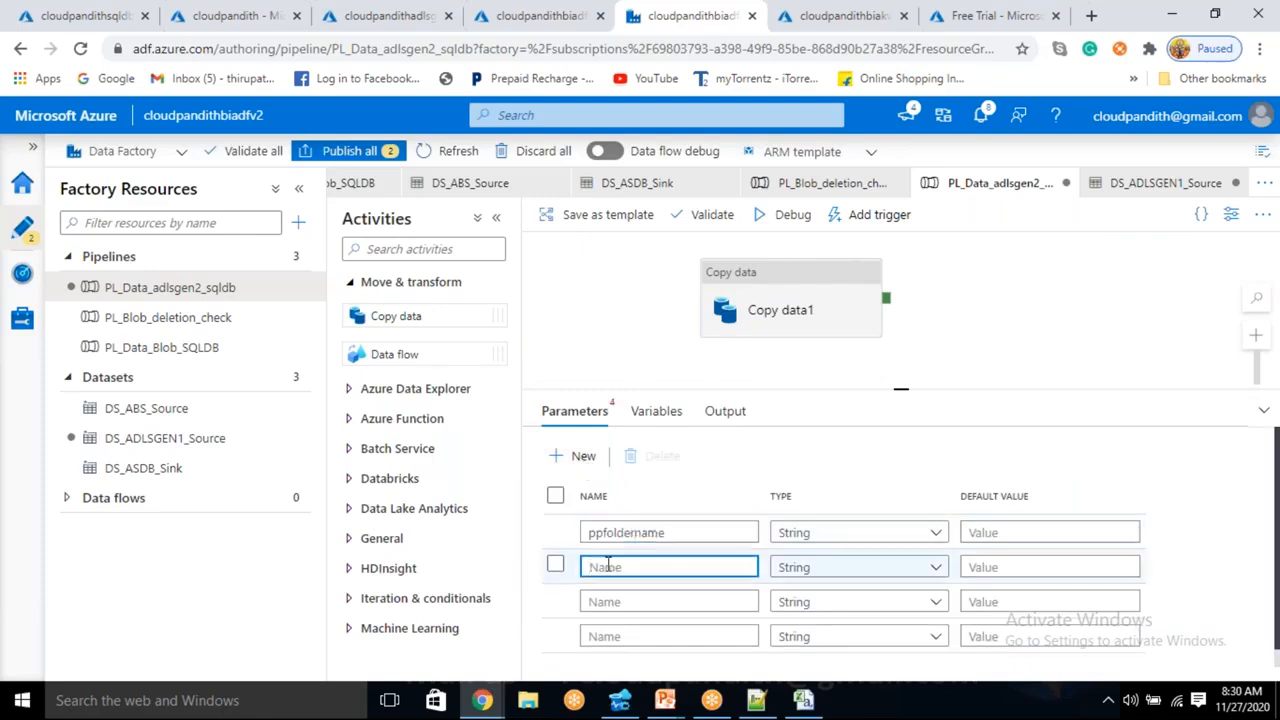
text(ppfilename)
Name the remaining two pipeline parameters ppschemaname and pptablename
click(616, 601)
text(ppschemane)
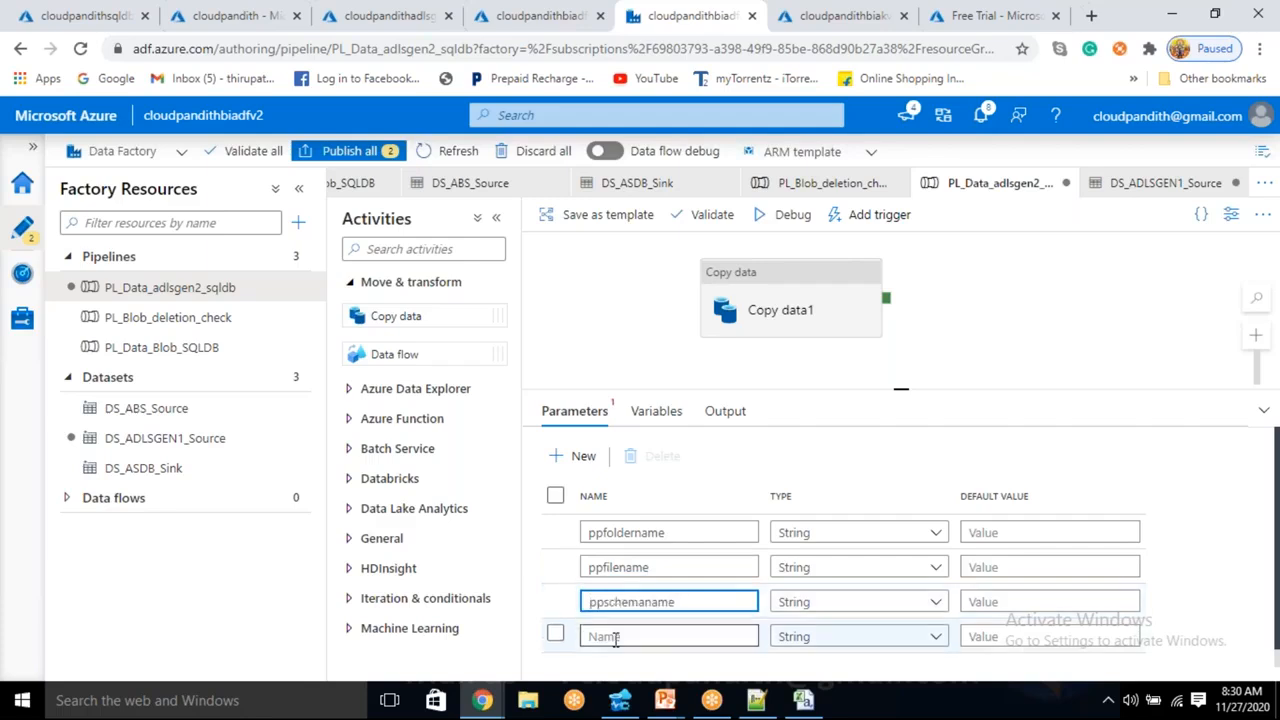
click(616, 636)
text(ppta)
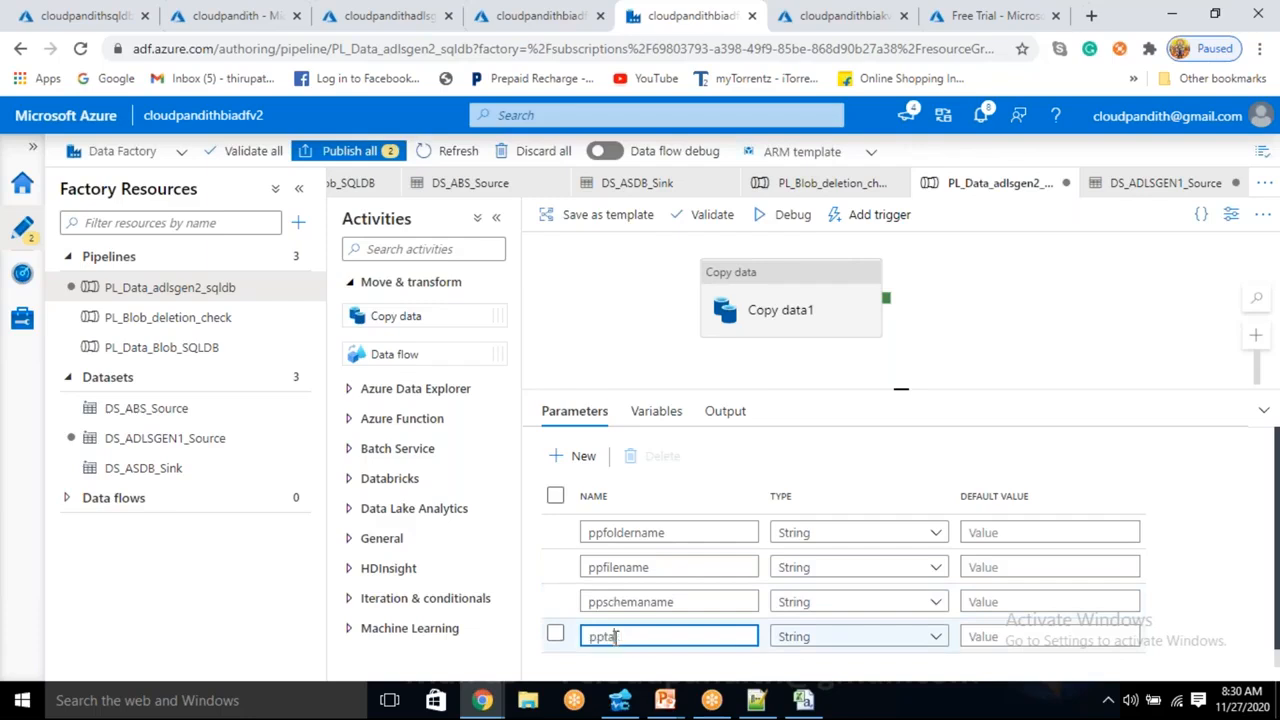
text(blename)
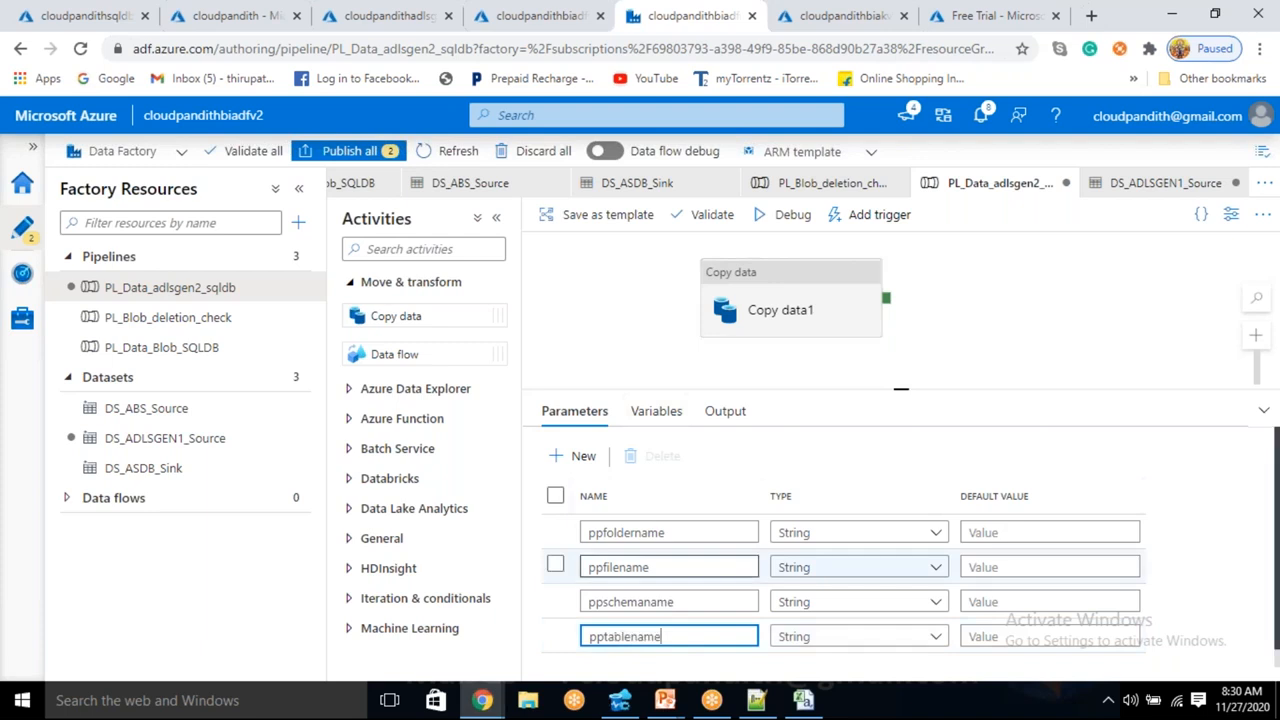
click(615, 288)
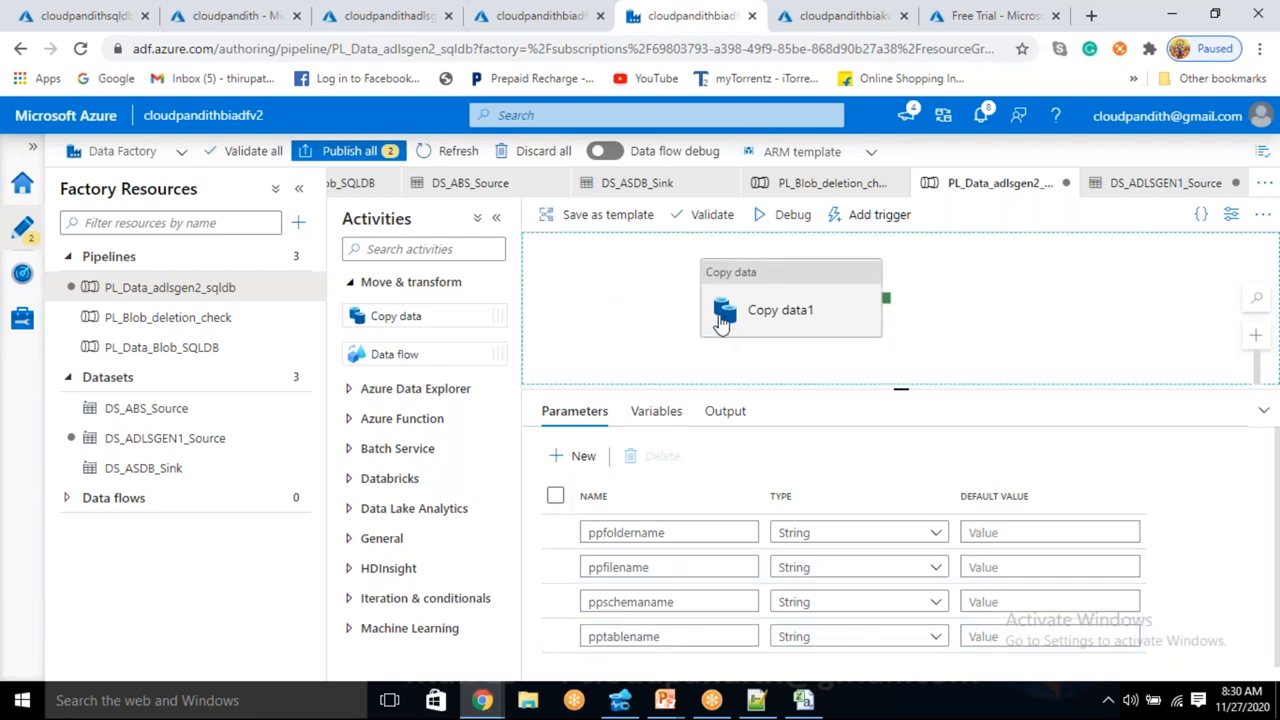
Create a private container named input in the cloudpandithadlsgen2 storage account in the Azure portal and open it
click(530, 12)
click(386, 12)
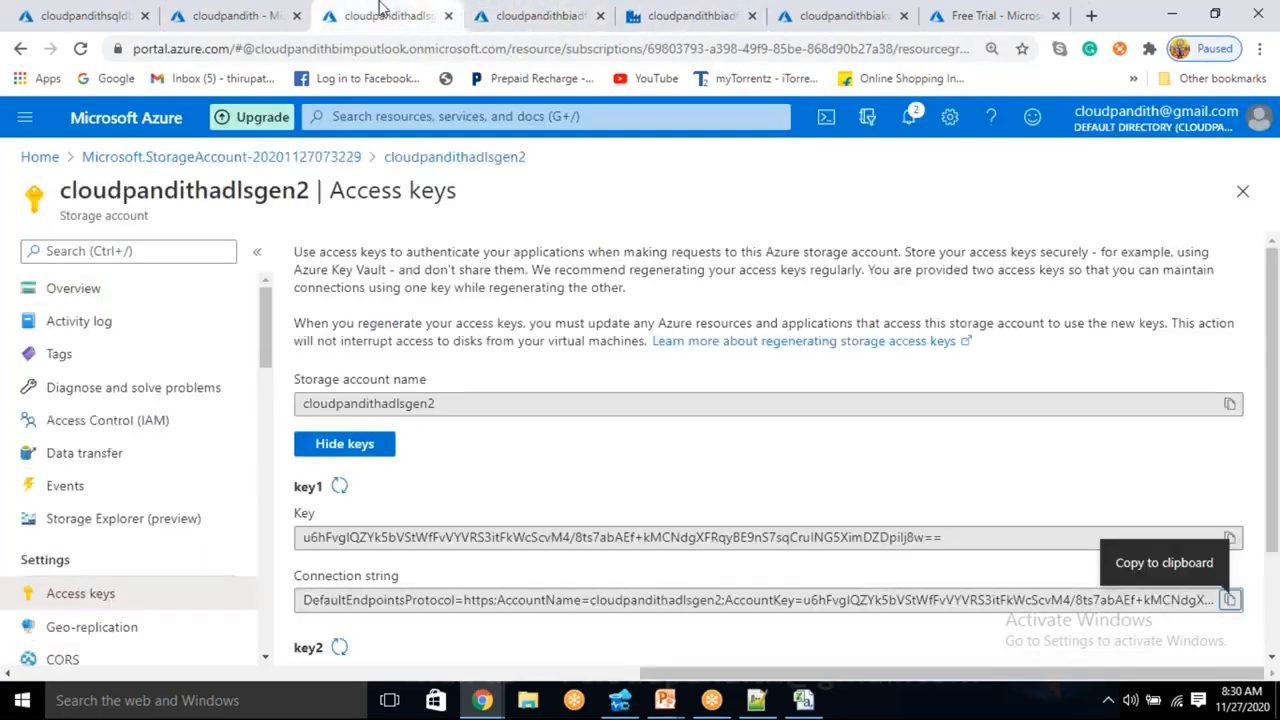
click(73, 288)
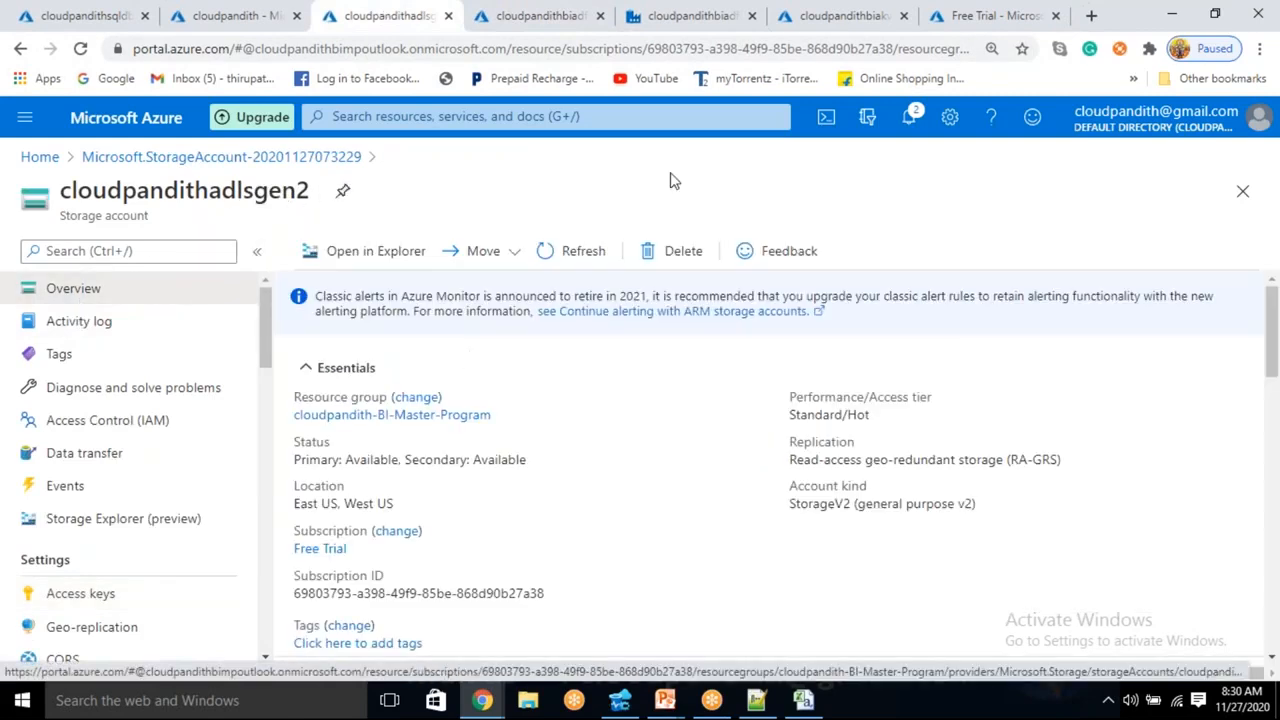
scroll(770, 460, down, 8)
scroll(770, 460, up, 6)
click(400, 520)
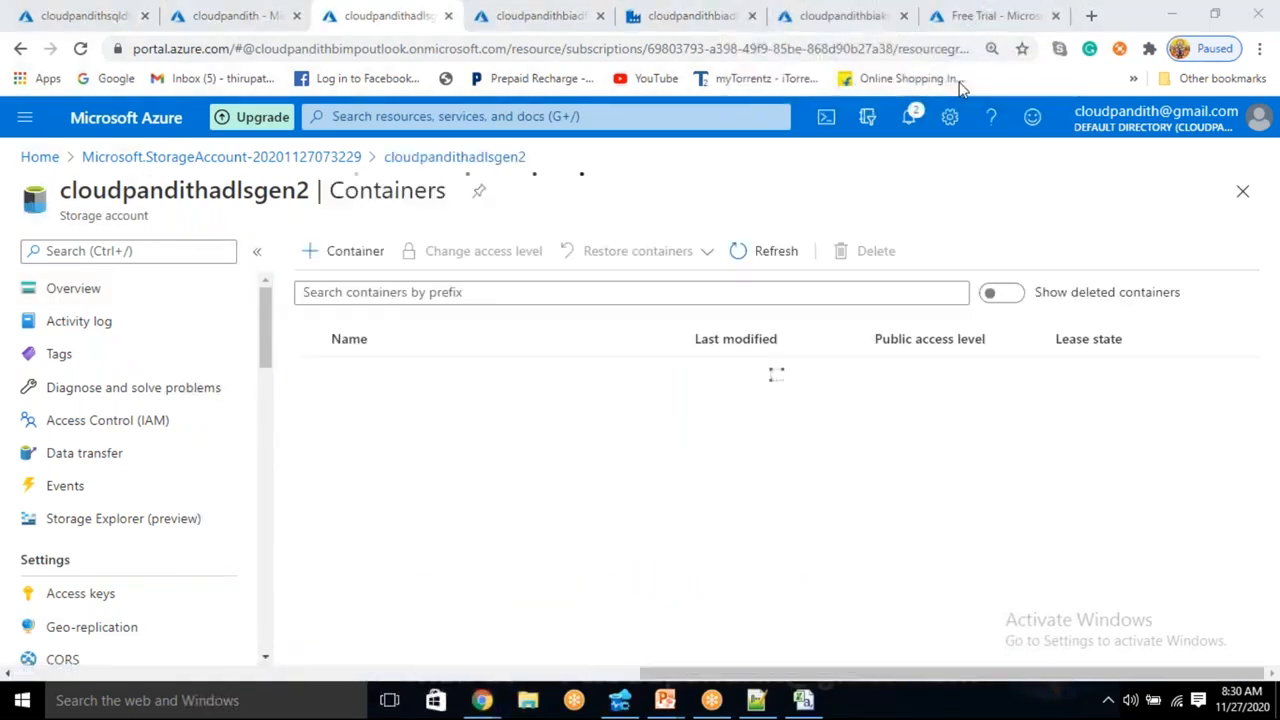
click(342, 251)
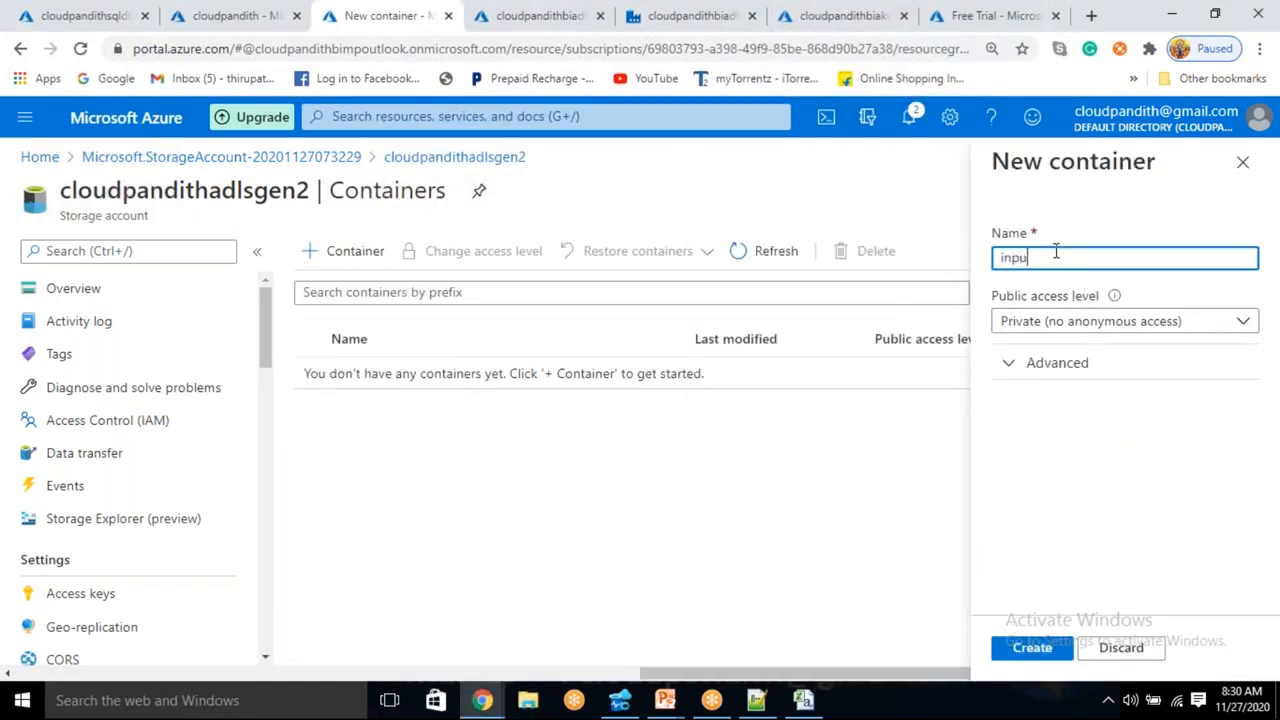
click(1032, 649)
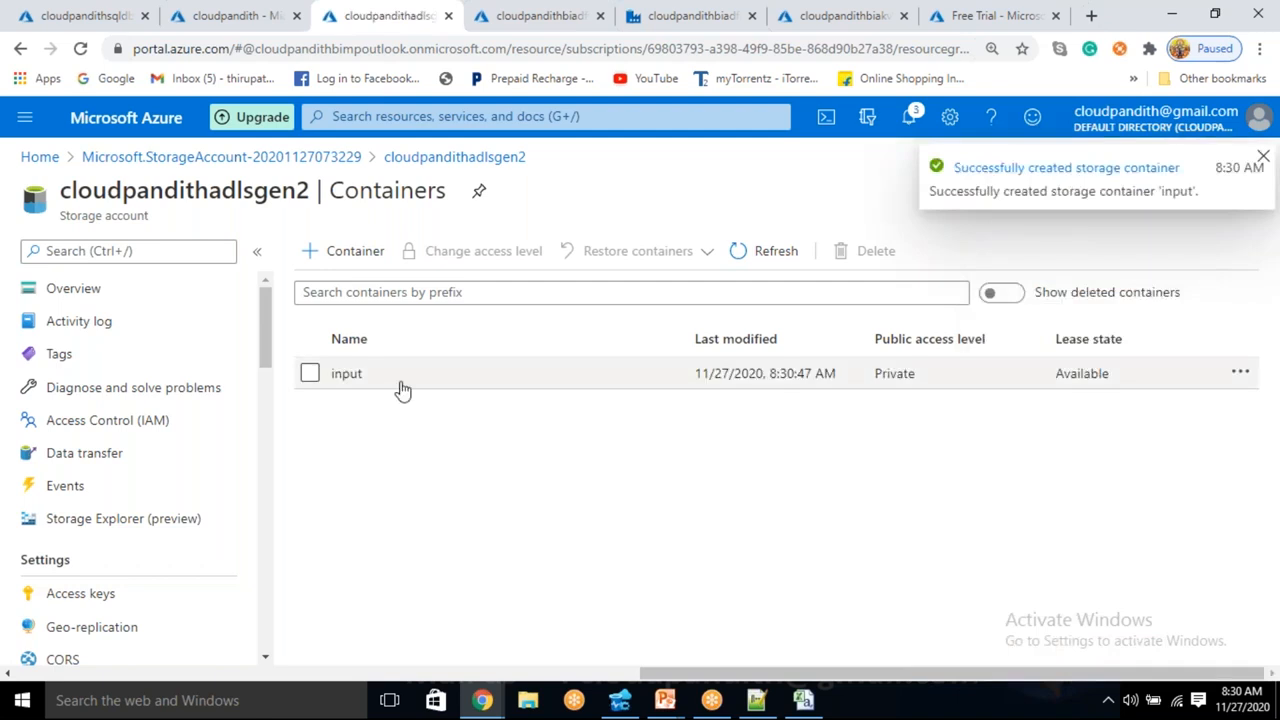
click(401, 386)
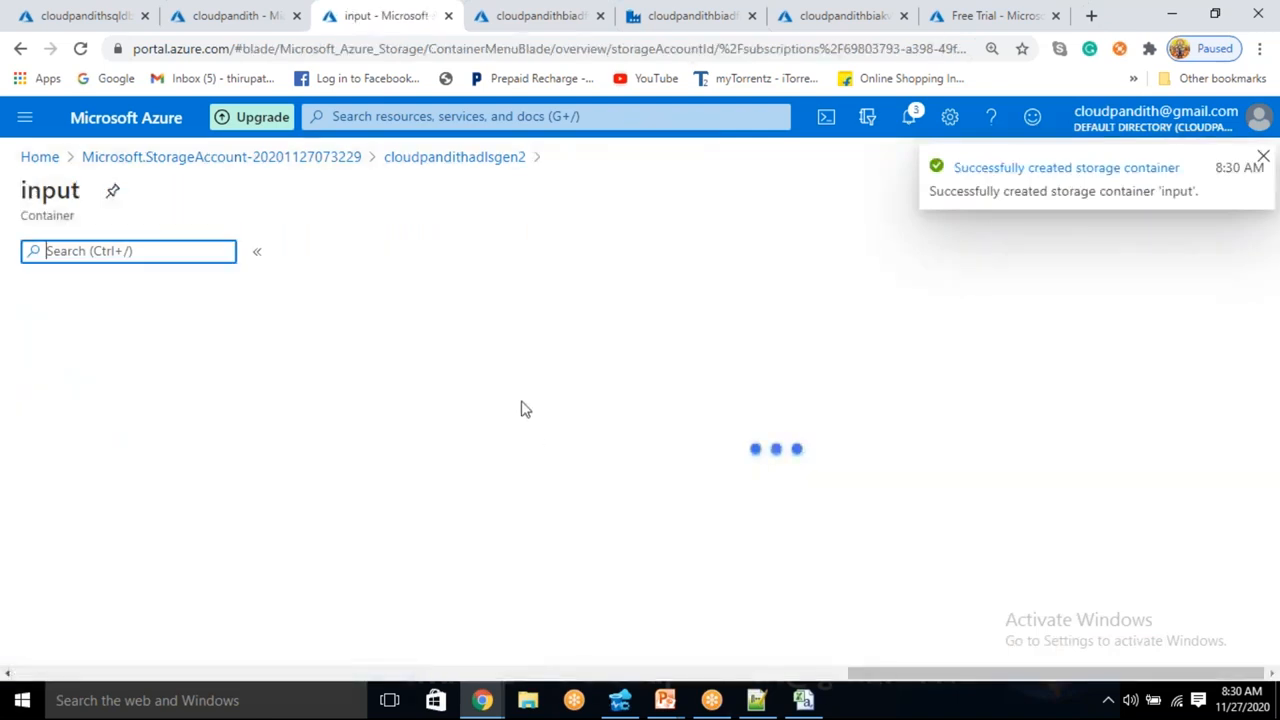
Back in Data Factory, start a new trigger for the pipeline, name it cloudpandithtrigger3 and set its type to Event
click(683, 12)
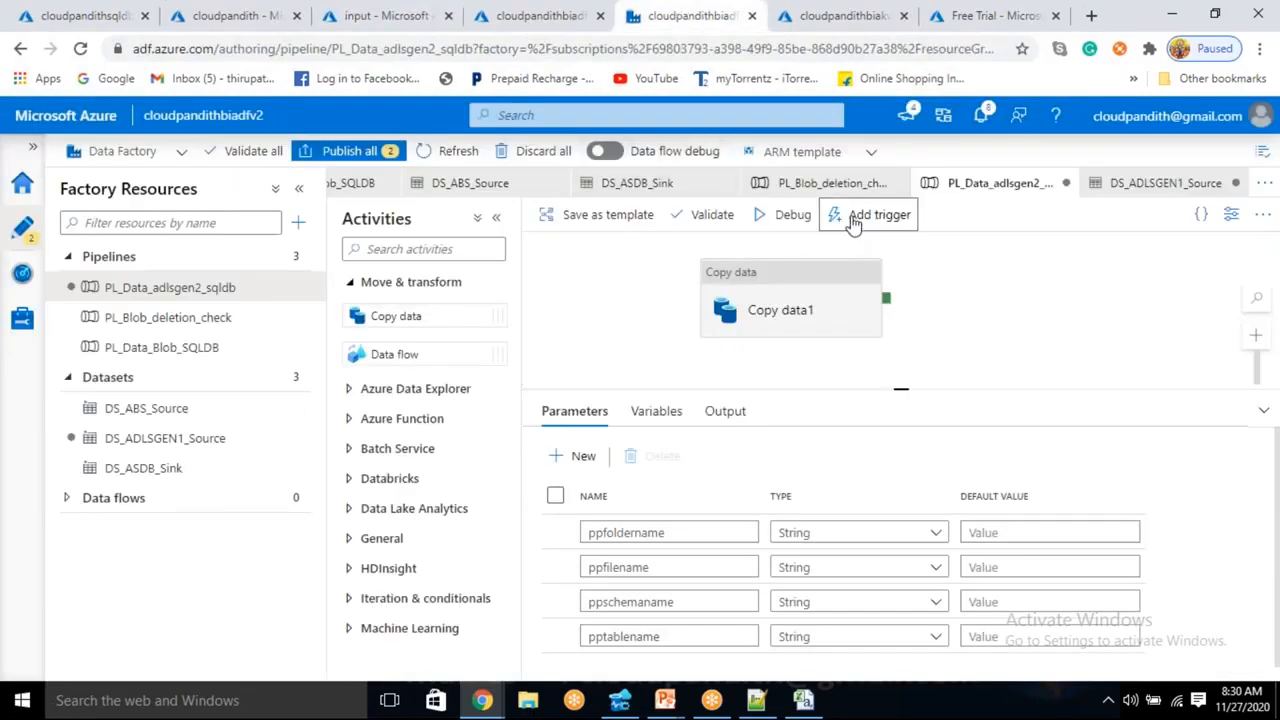
click(862, 215)
click(852, 276)
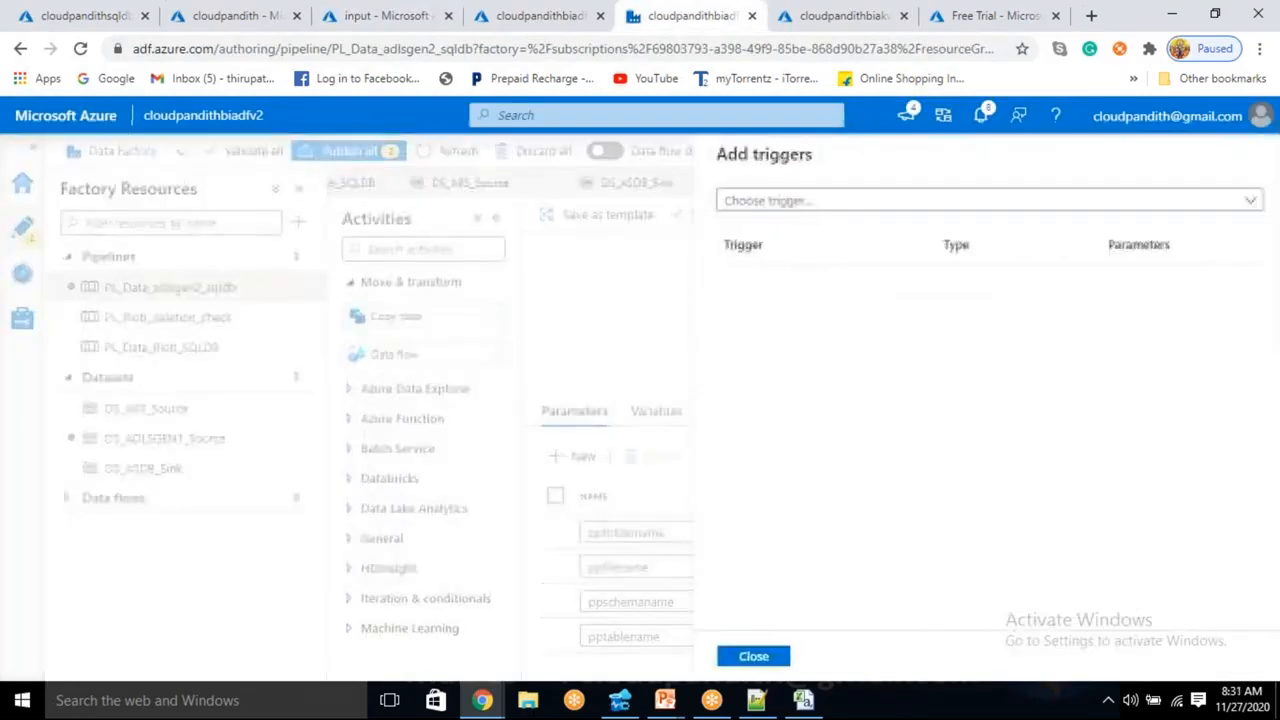
click(796, 203)
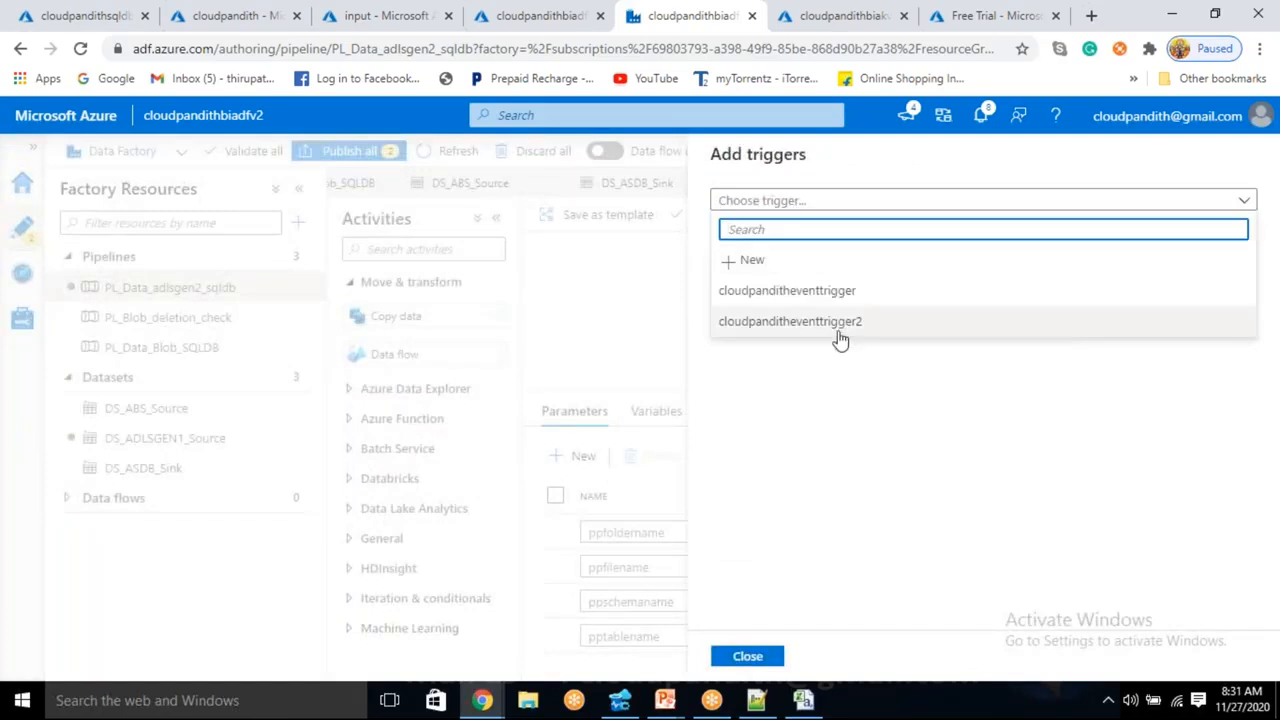
click(790, 268)
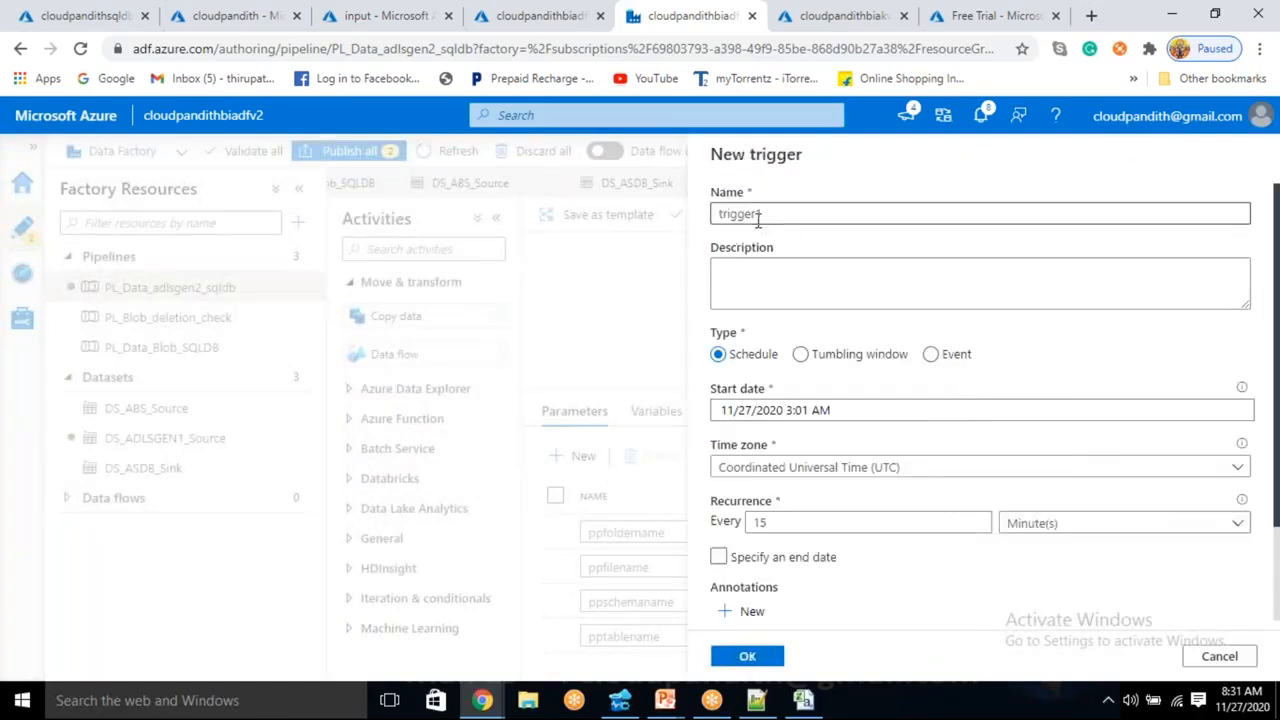
text(cloudpandith)
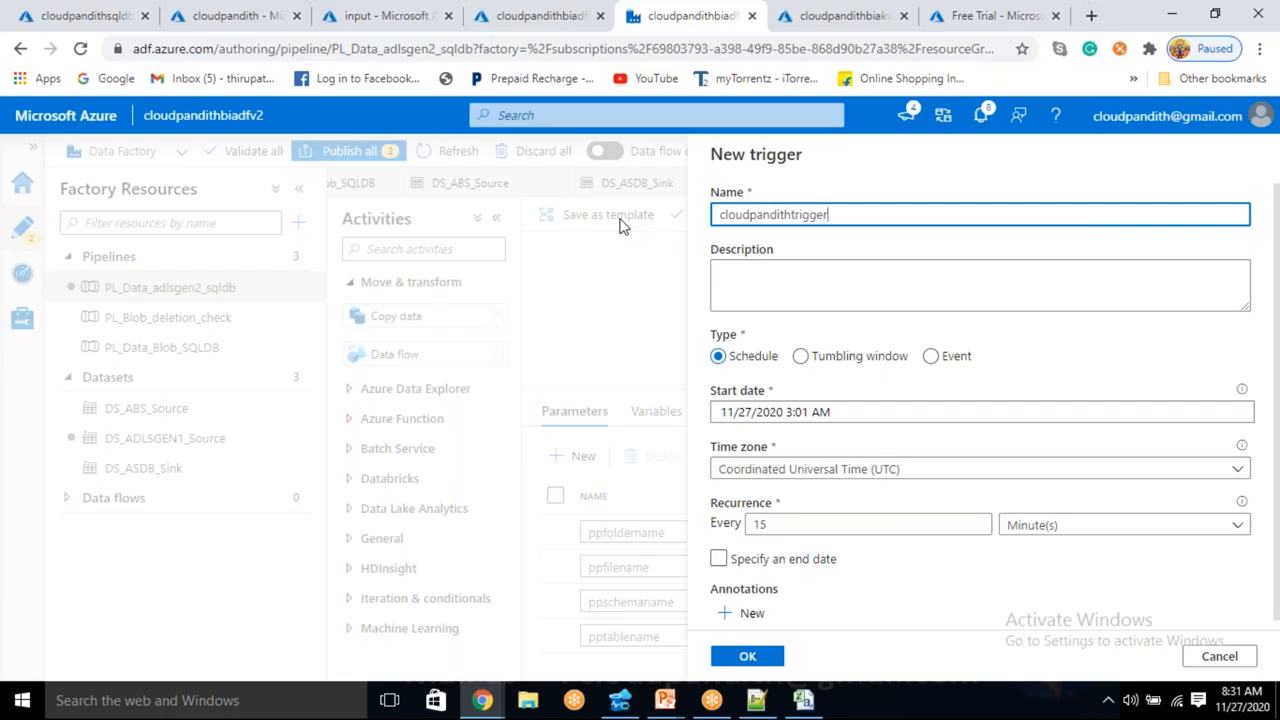
click(931, 356)
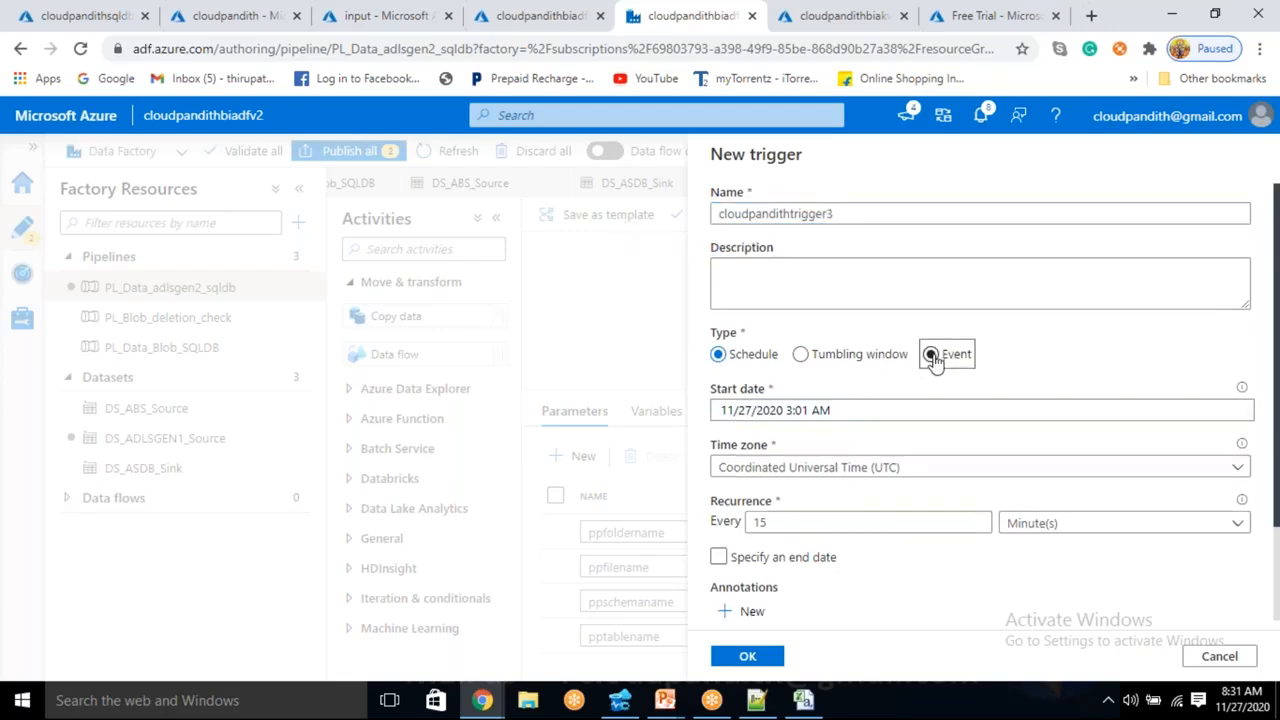
Point the trigger to the Free Trial subscription, the cloudpandithadlsgen2 account and its input container, for blob paths ending with .json
click(829, 478)
click(788, 533)
scroll(788, 536, down, 2)
click(786, 346)
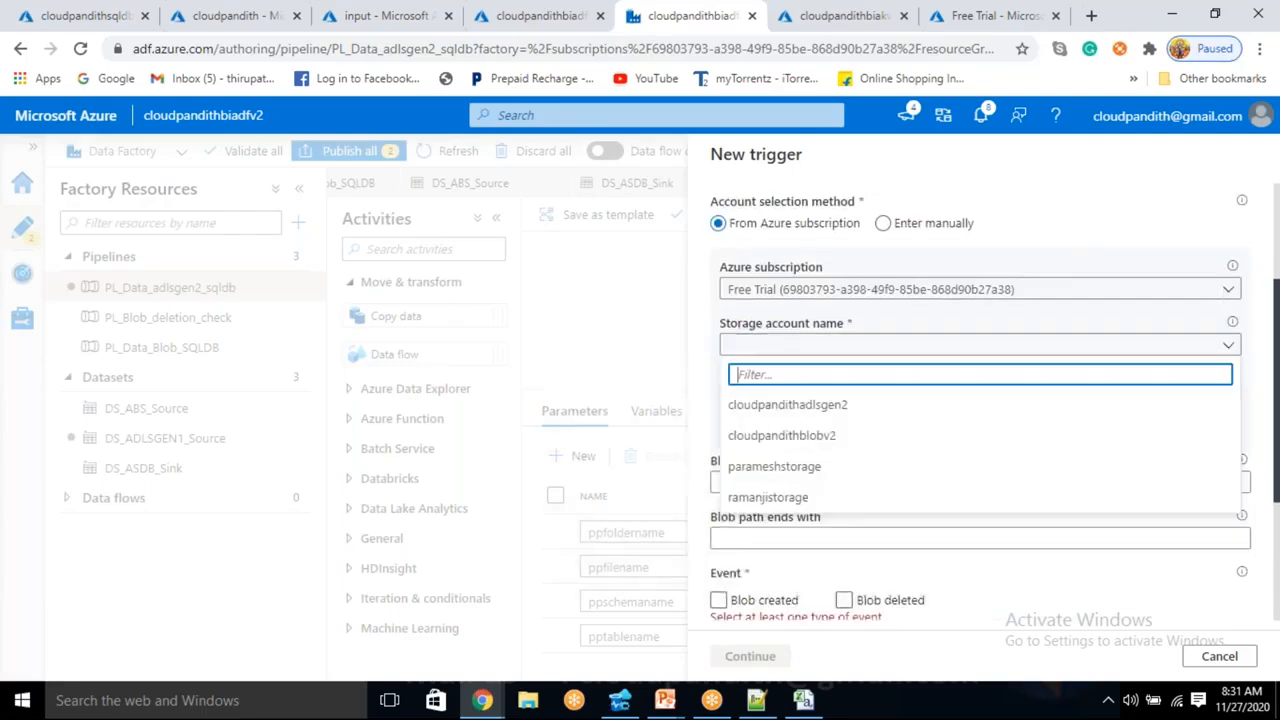
click(766, 406)
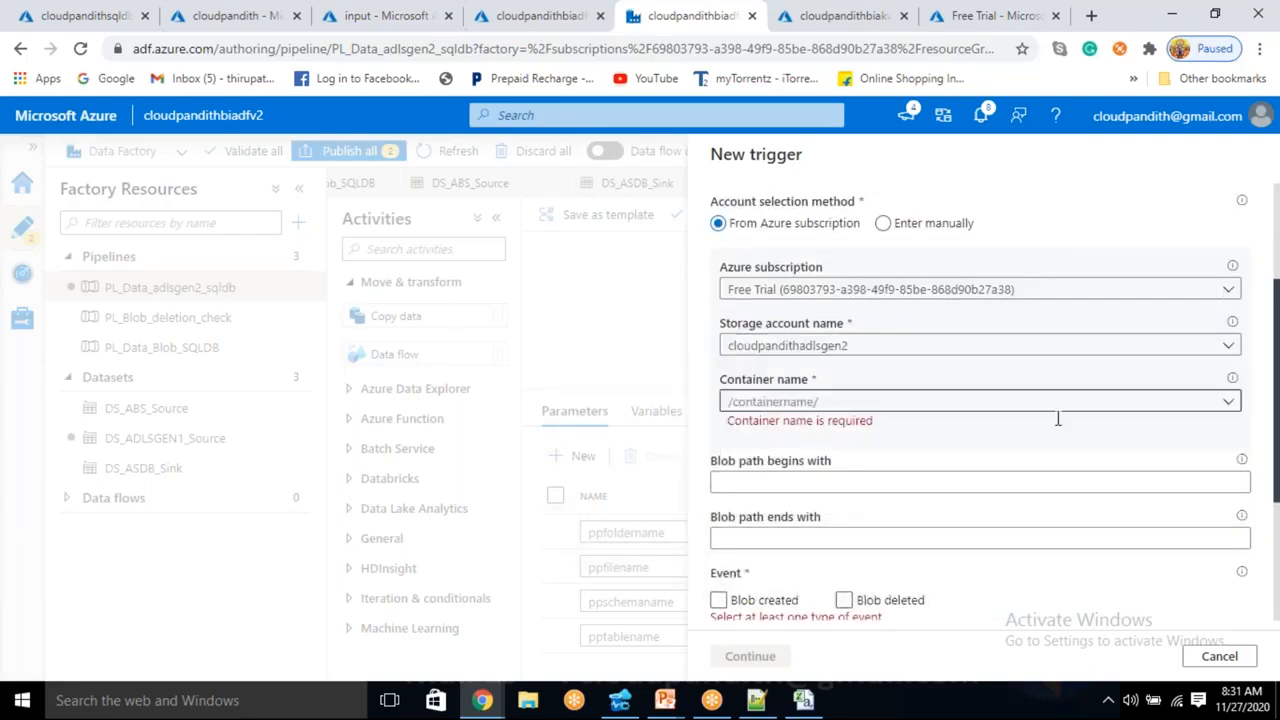
click(1228, 401)
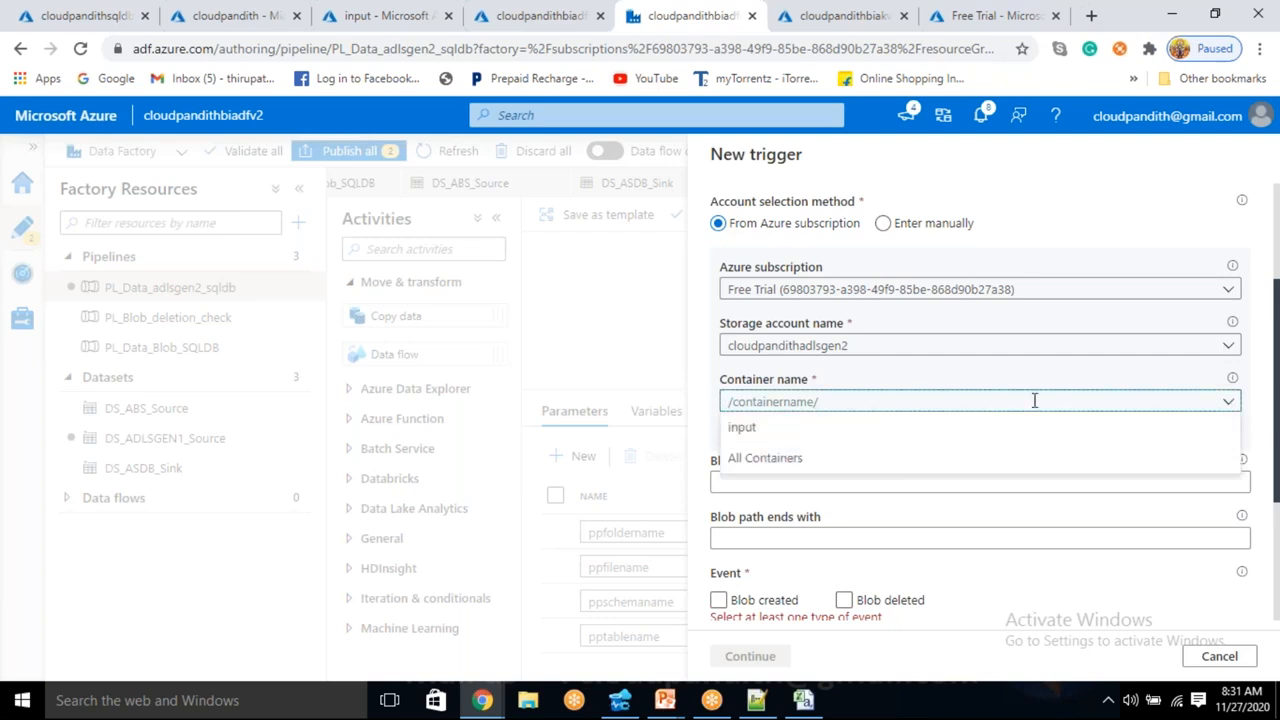
click(768, 430)
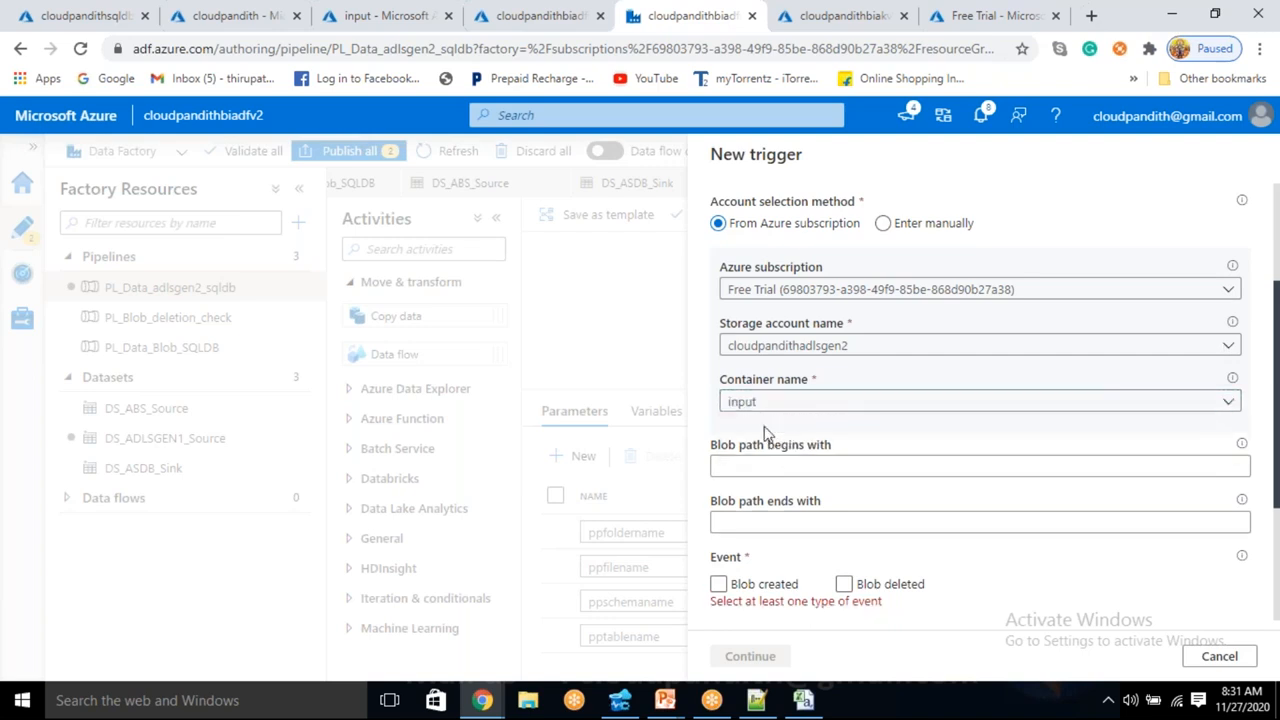
click(754, 465)
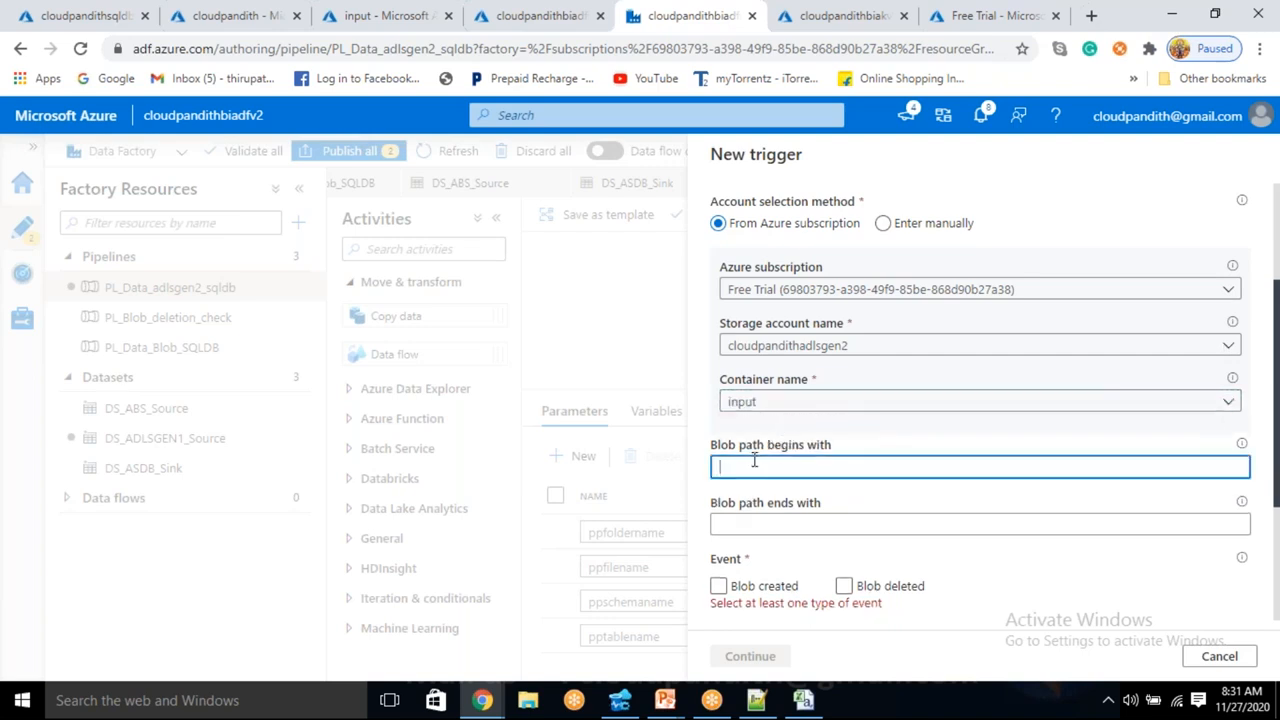
click(730, 523)
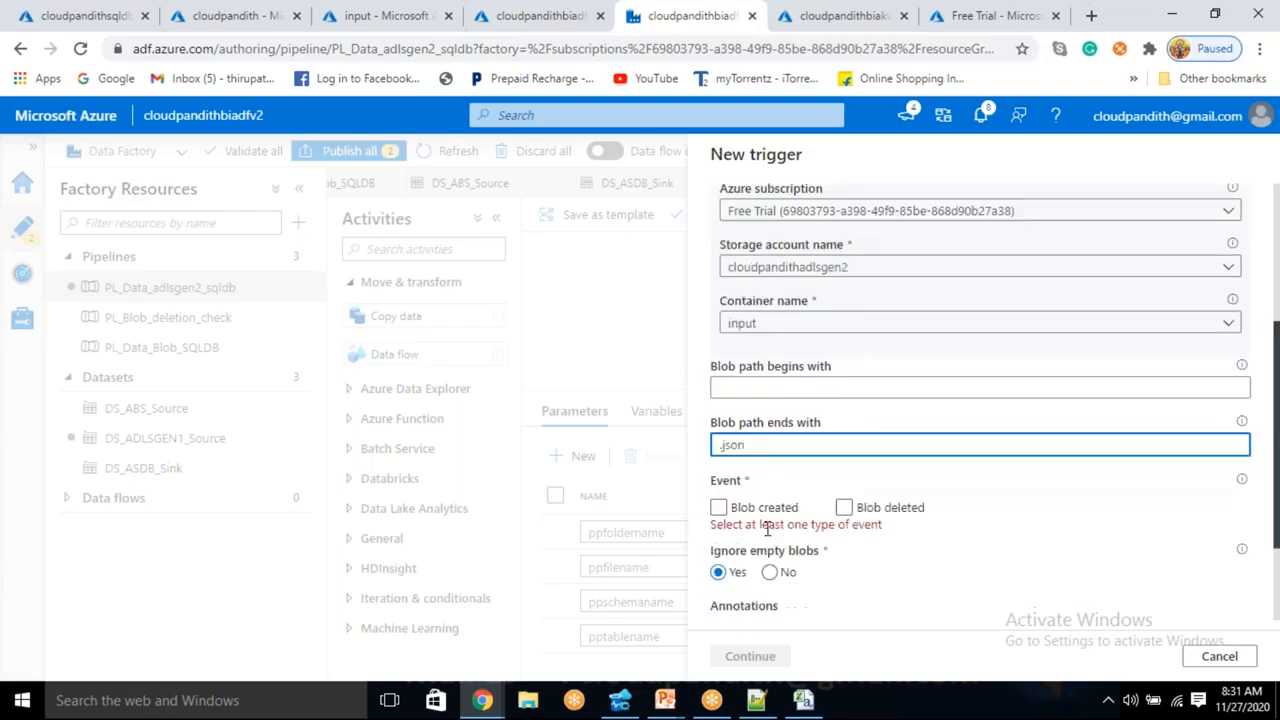
Set the event trigger to fire on Blob created and finish creating it without entering any run parameter values
scroll(725, 560, down, 2)
click(718, 399)
scroll(720, 400, down, 3)
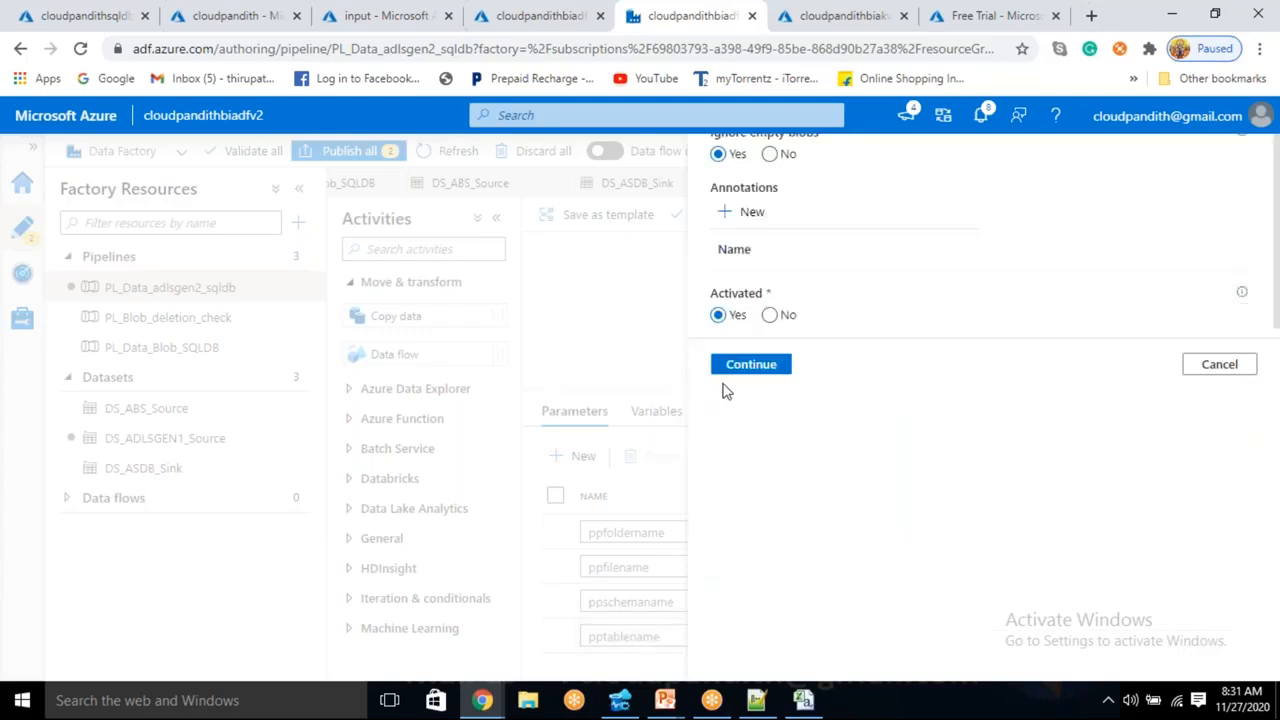
scroll(960, 206, up, 1)
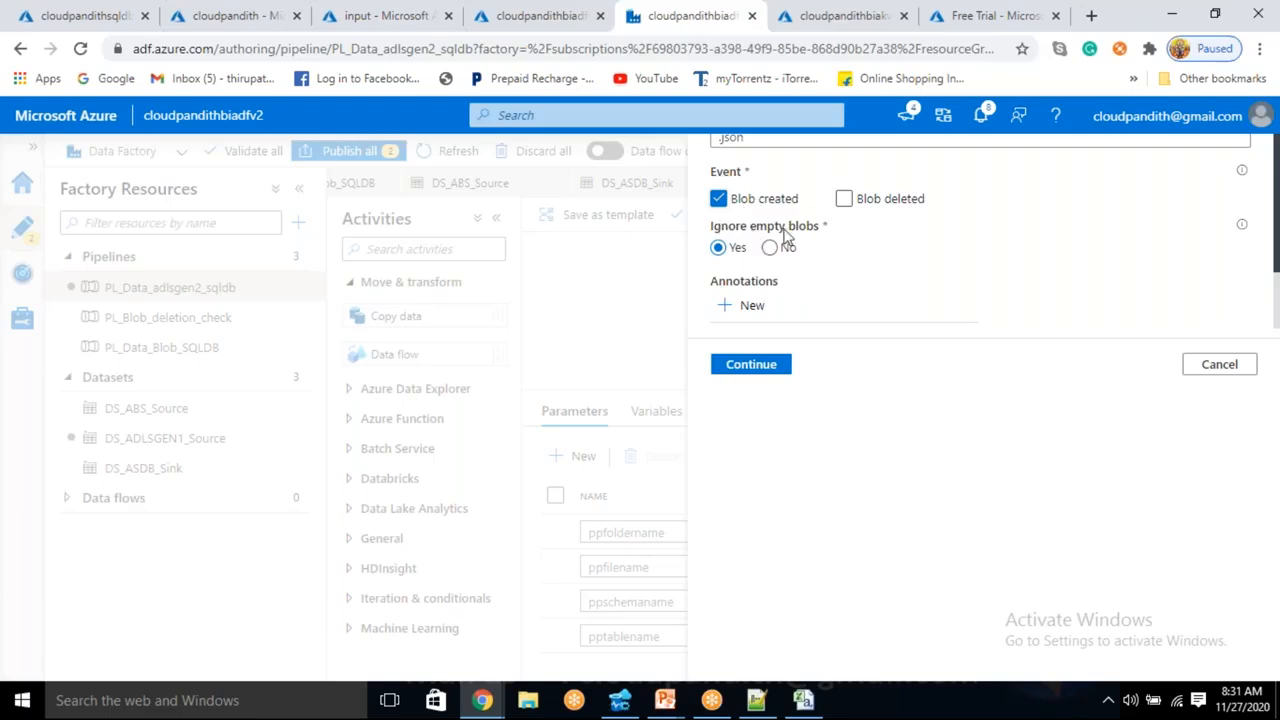
drag(825, 228, 810, 254)
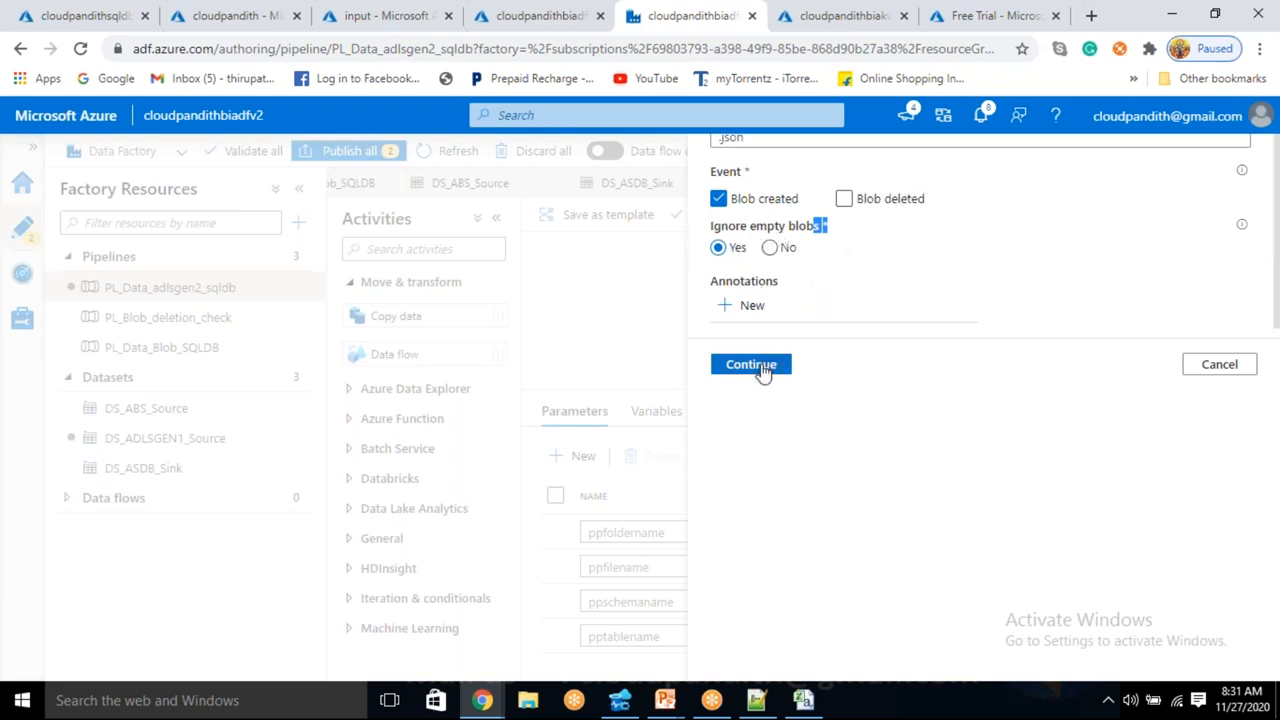
scroll(826, 289, down, 1)
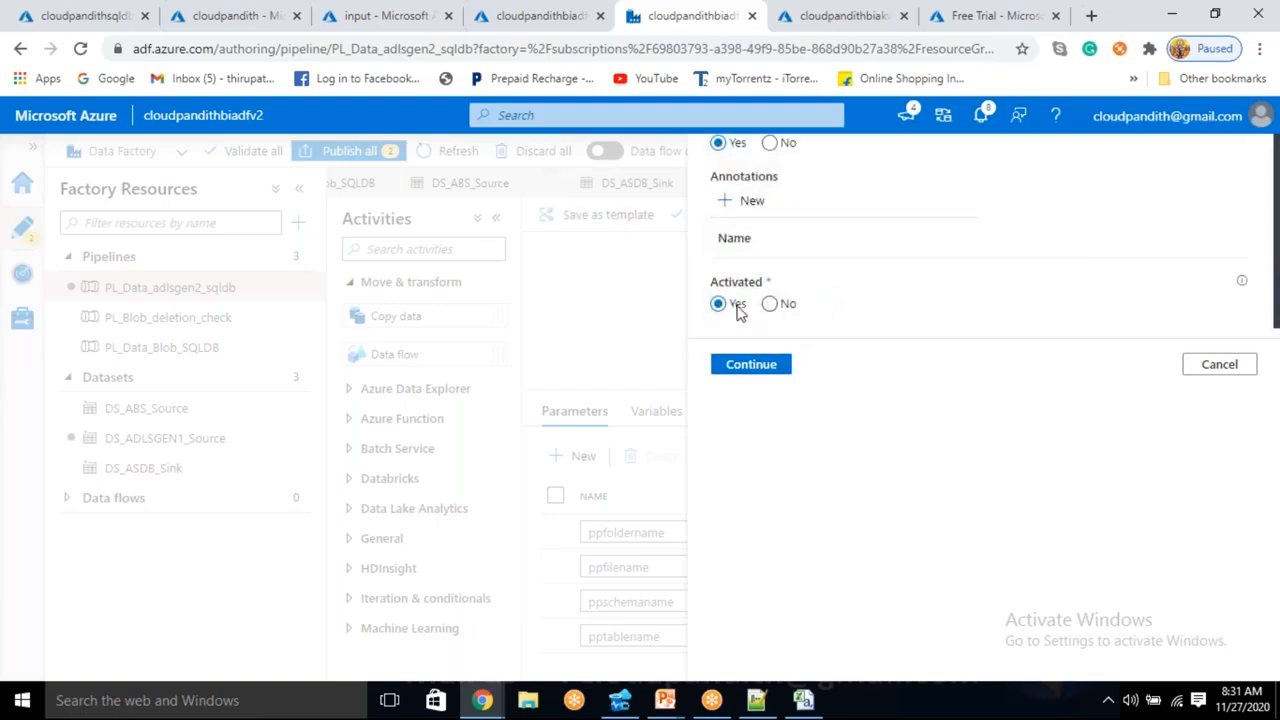
click(757, 366)
click(757, 366)
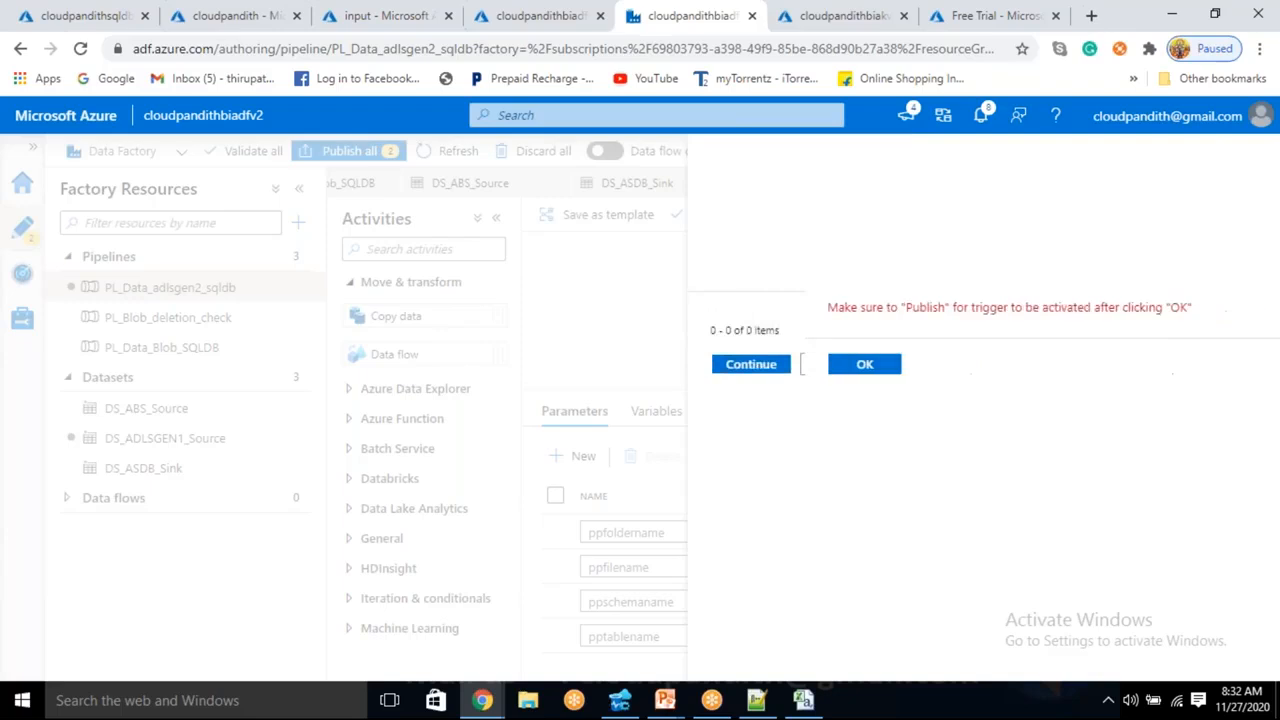
click(755, 365)
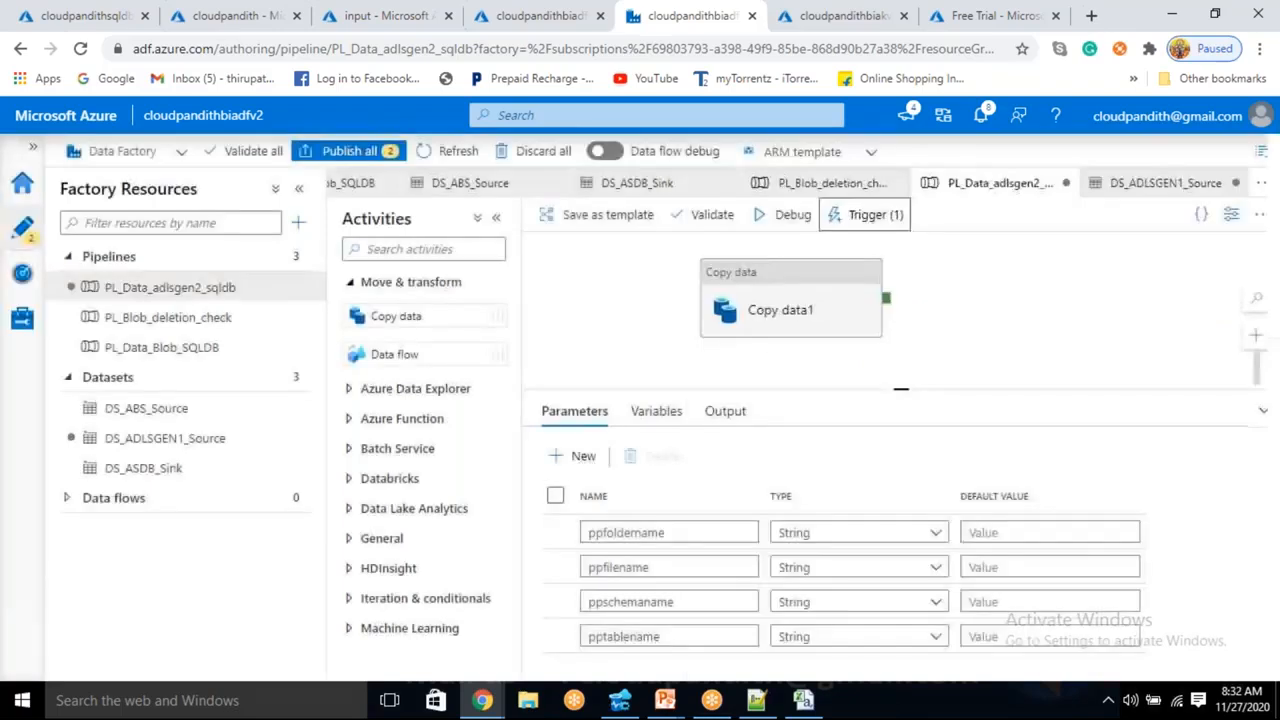
Reopen cloudpandithtrigger3 for editing and proceed past its filter preview to the trigger run parameters
click(866, 214)
click(857, 276)
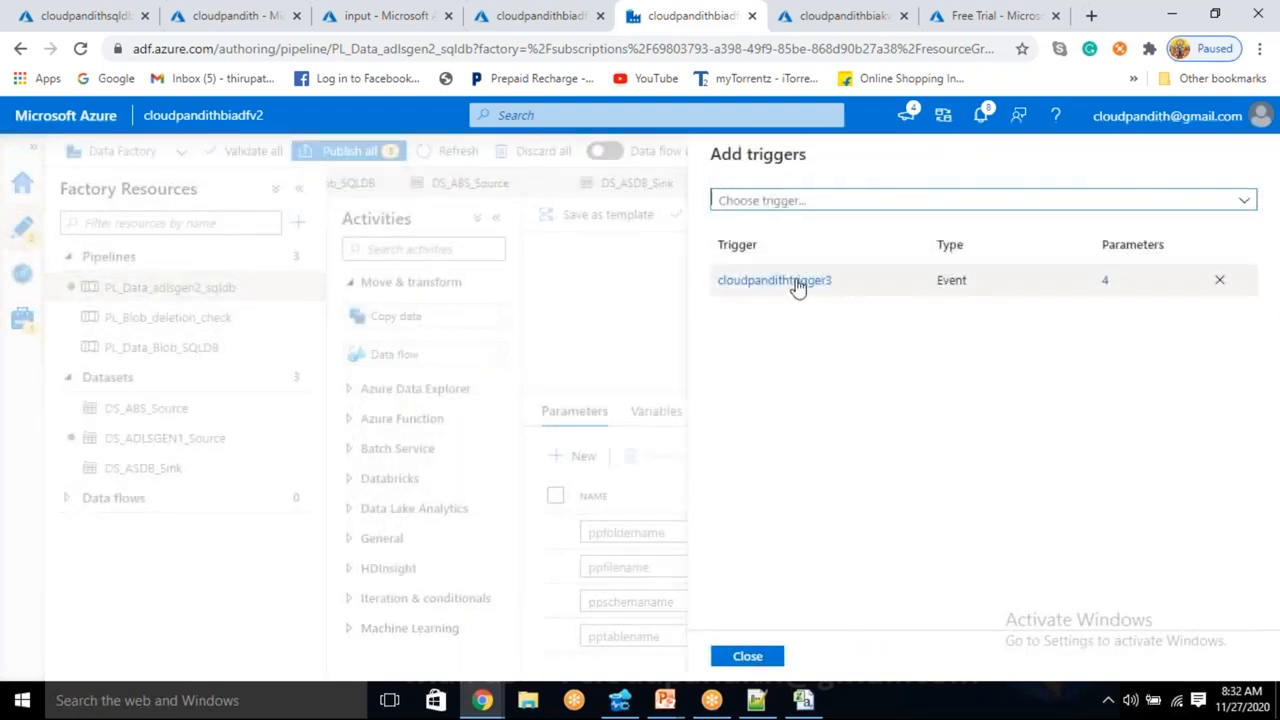
click(797, 283)
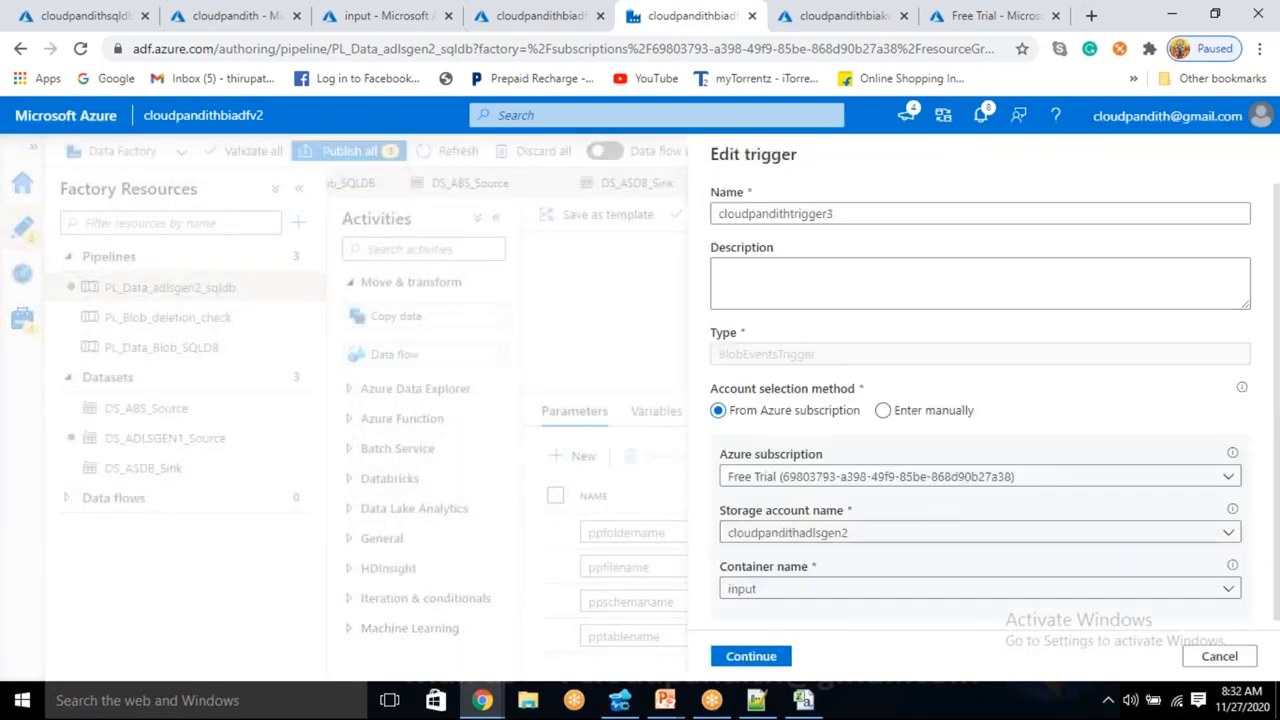
click(750, 656)
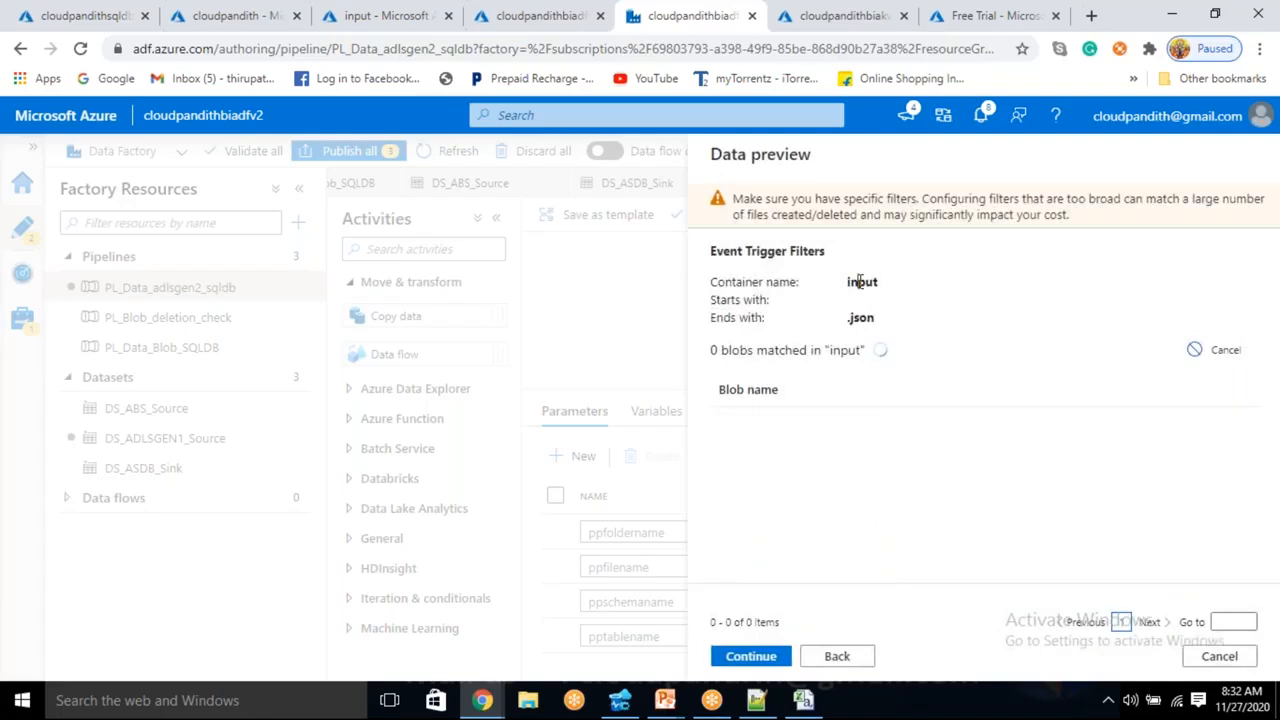
double_click(853, 317)
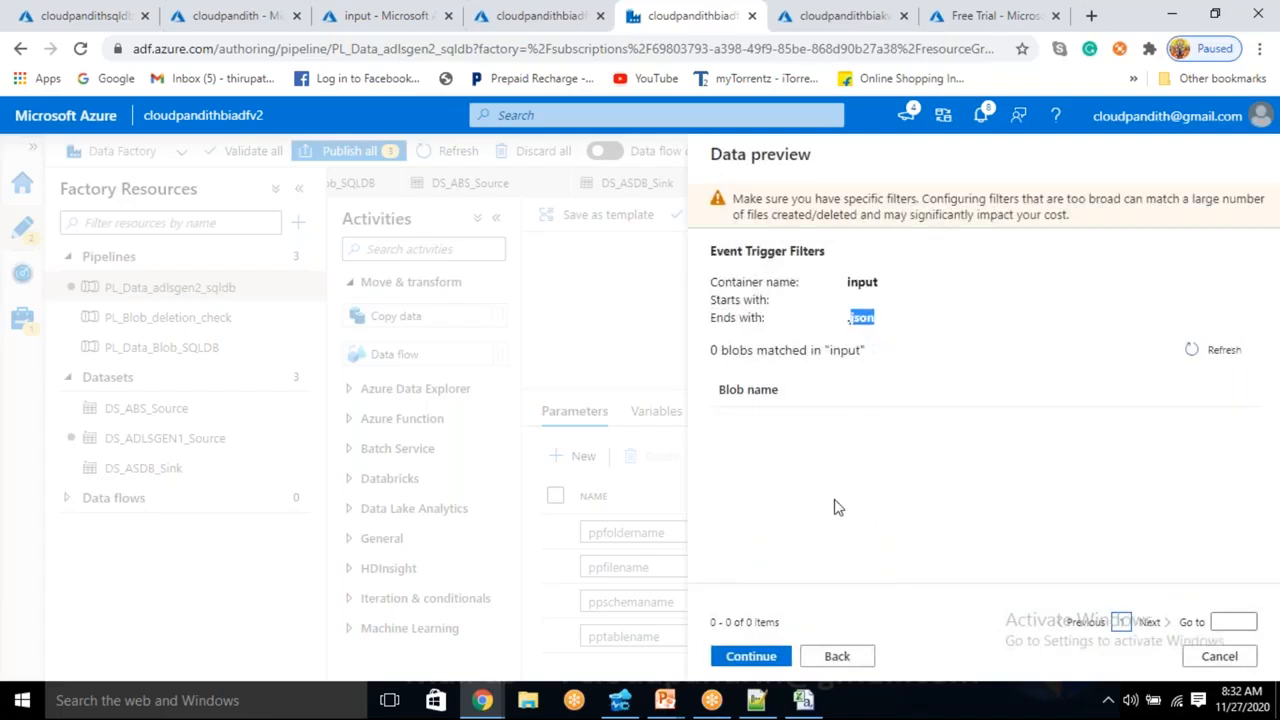
click(765, 656)
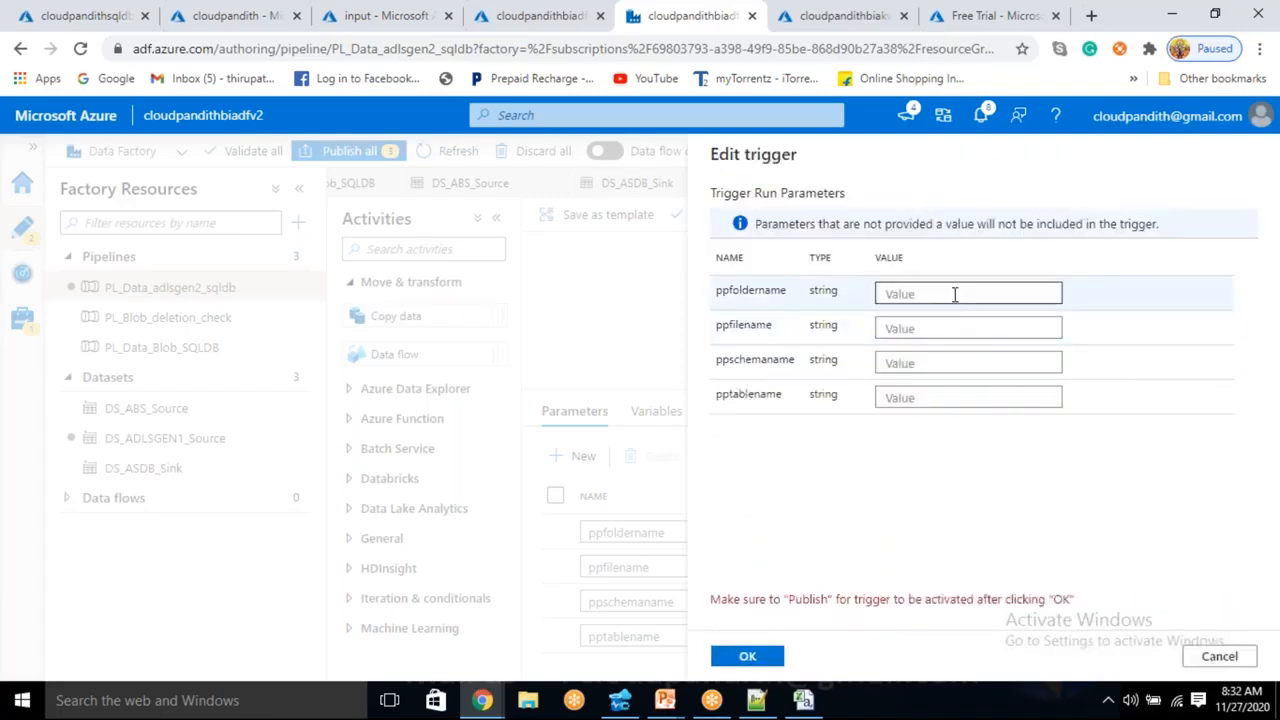
click(955, 294)
text(@triggerB)
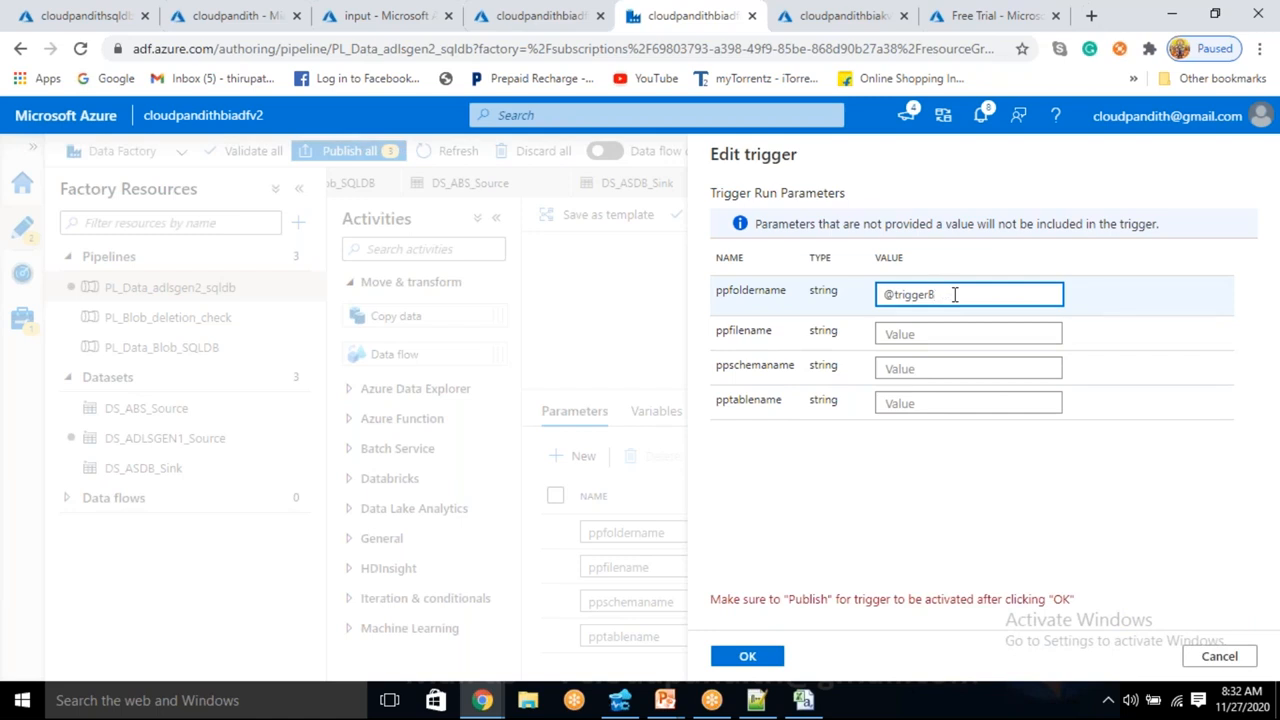
text(ody().folderPath)
click(909, 330)
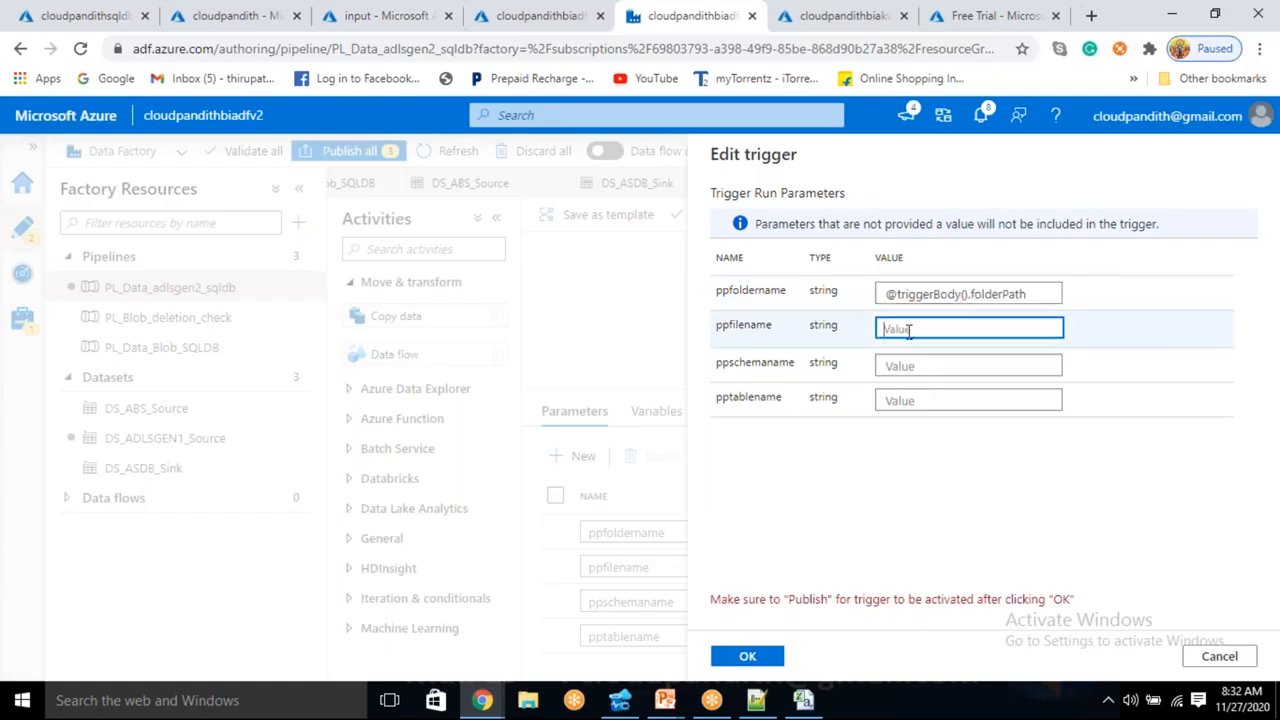
text(@triggerBody().filename)
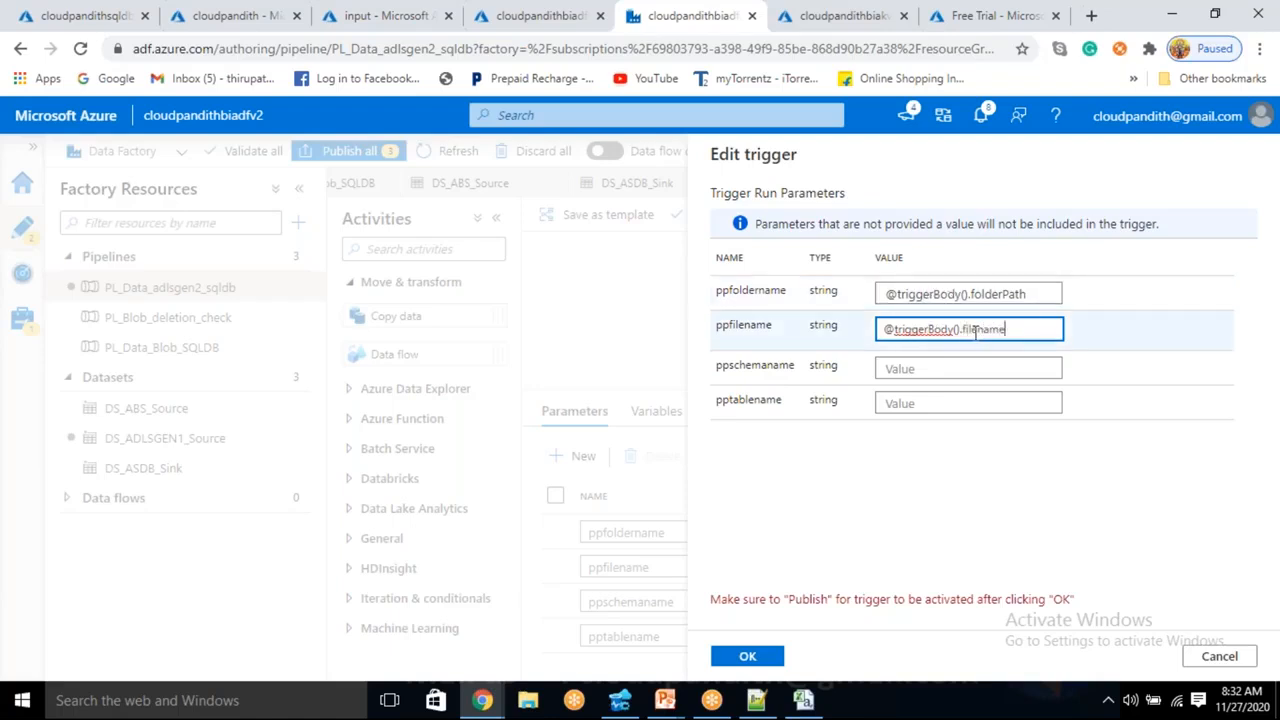
click(935, 368)
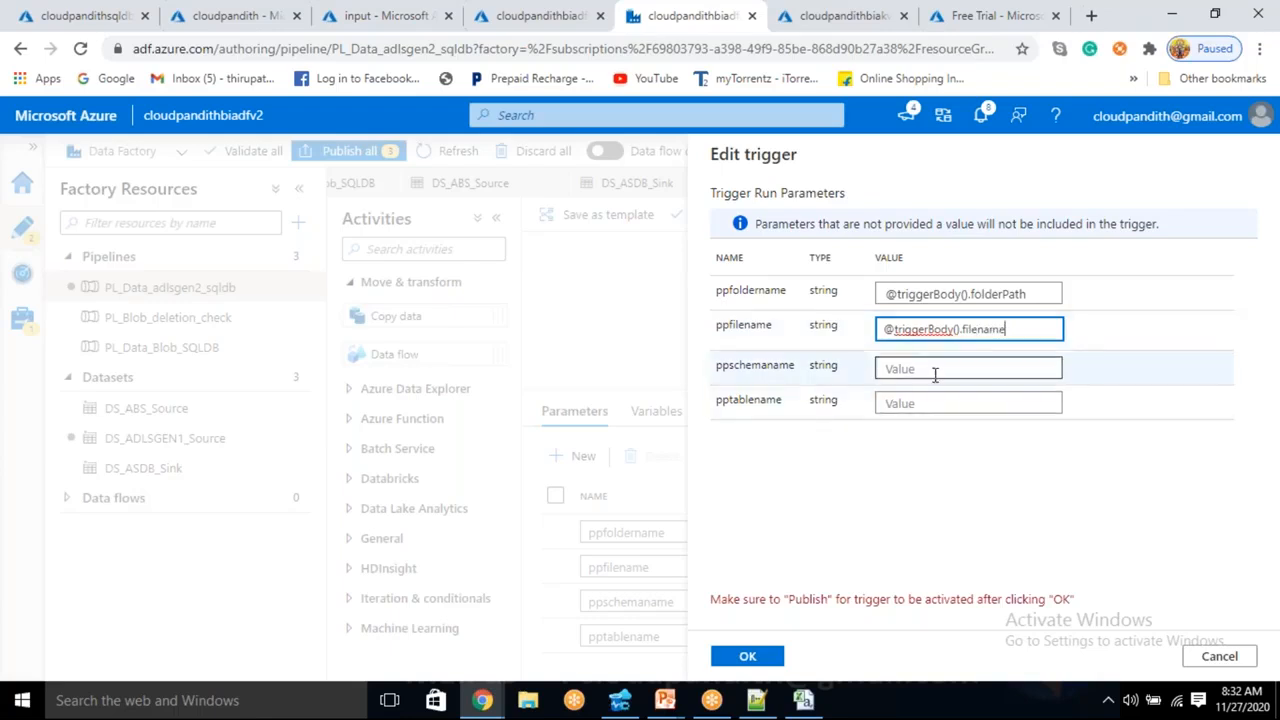
text(dbo)
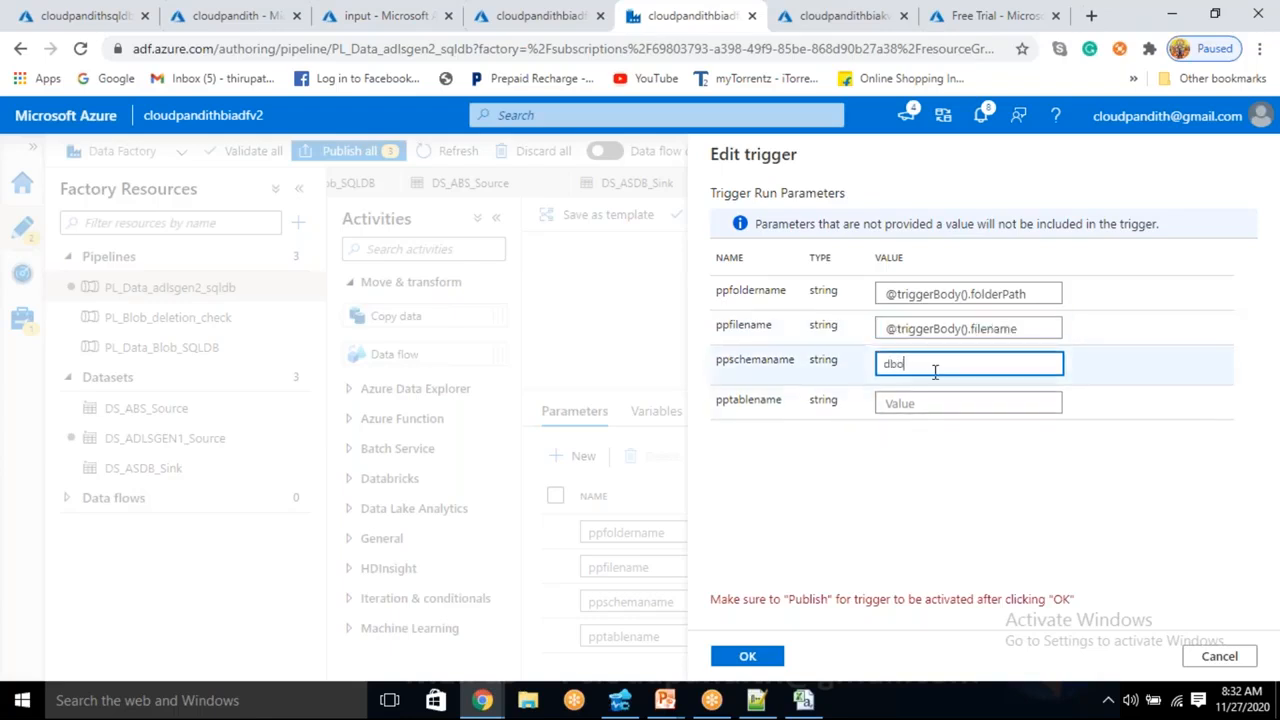
click(1035, 330)
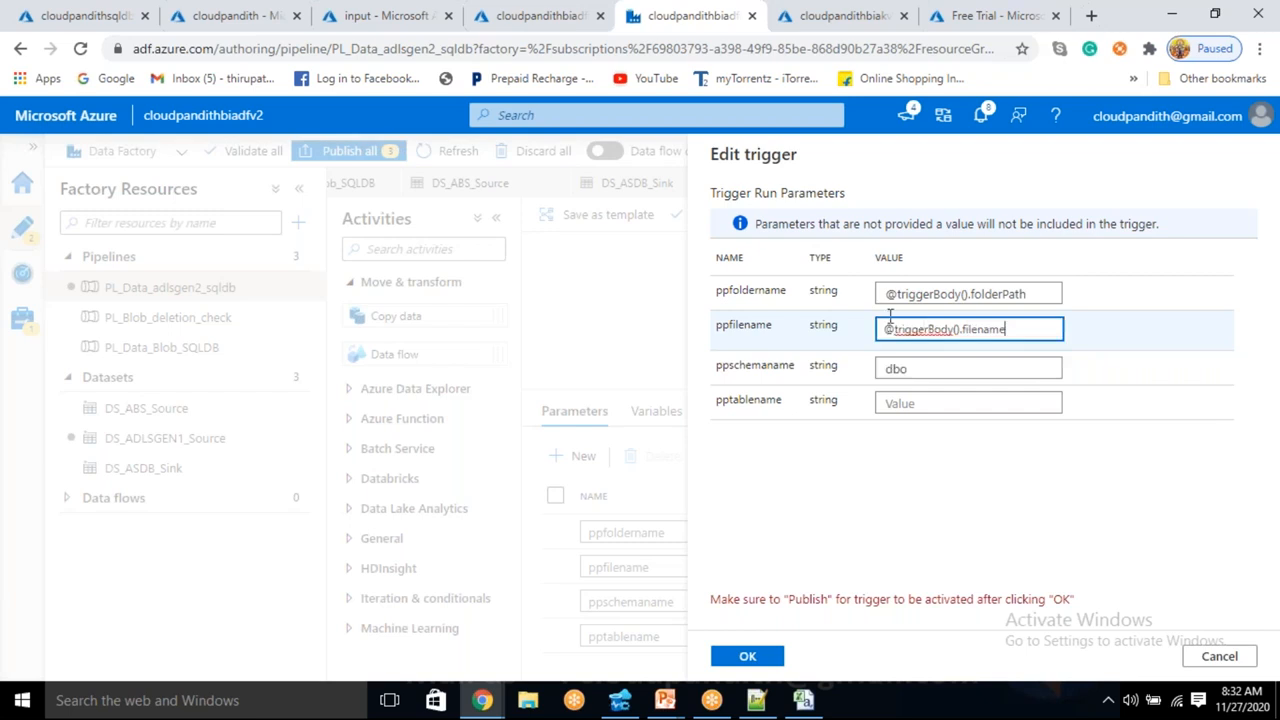
drag(886, 326, 1030, 328)
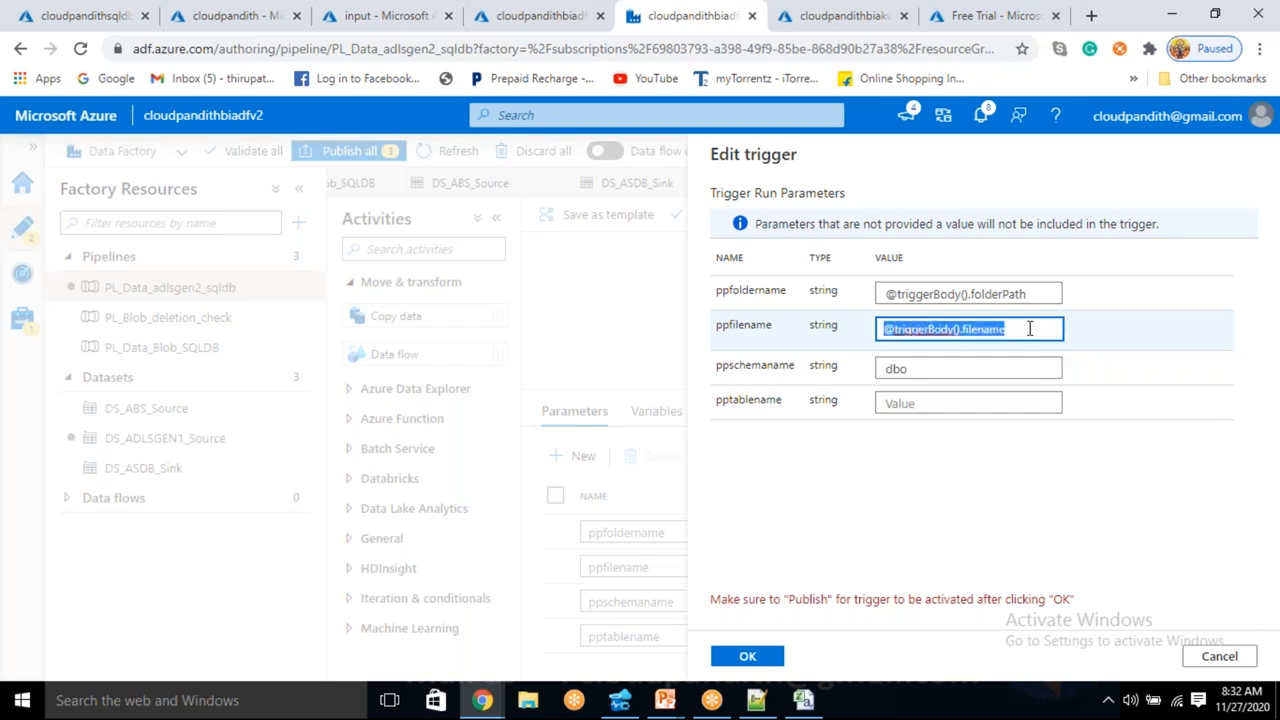
key(ctrl+c)
click(928, 403)
key(ctrl+v)
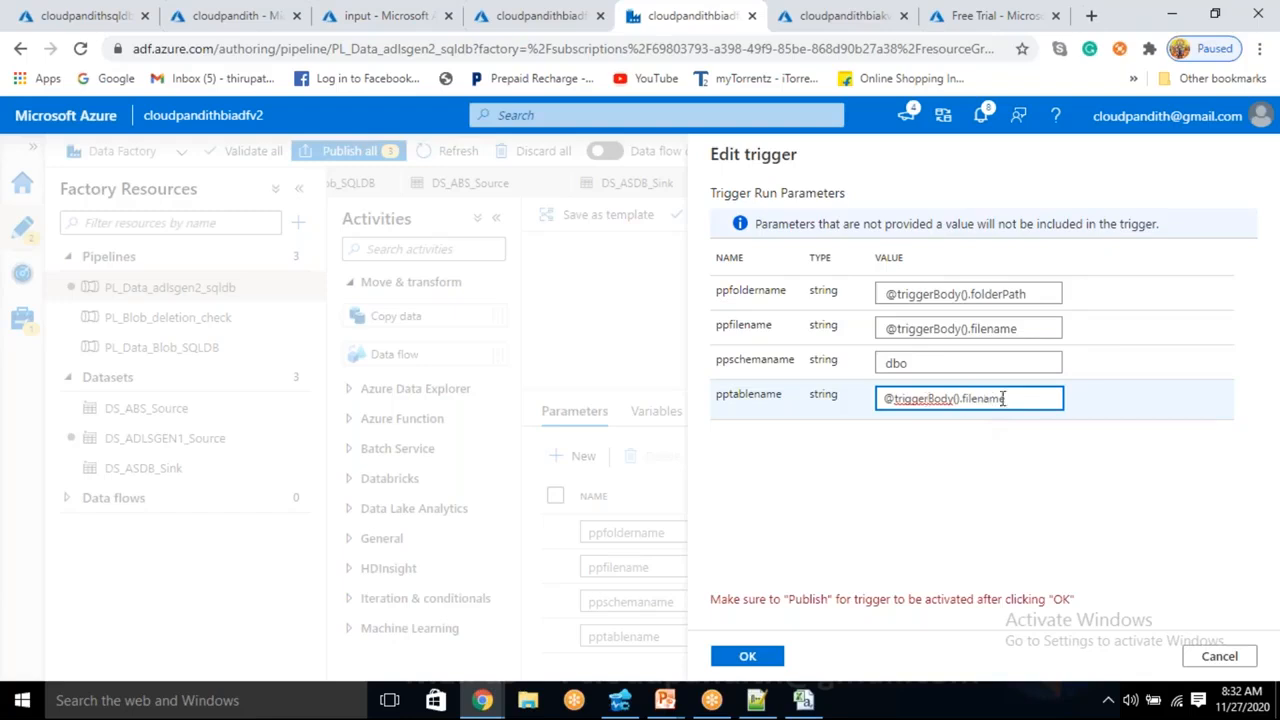
click(765, 657)
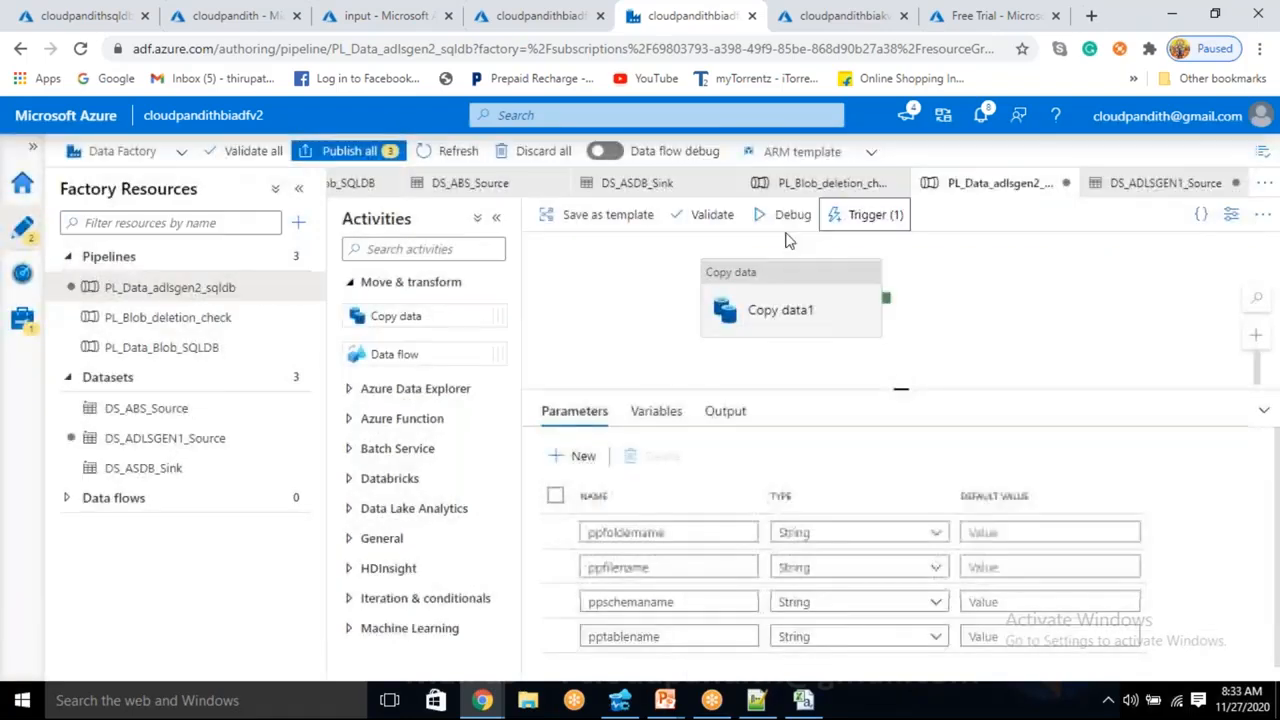
Set the table option in the sink settings of the Copy data1 activity to Auto create table
click(778, 310)
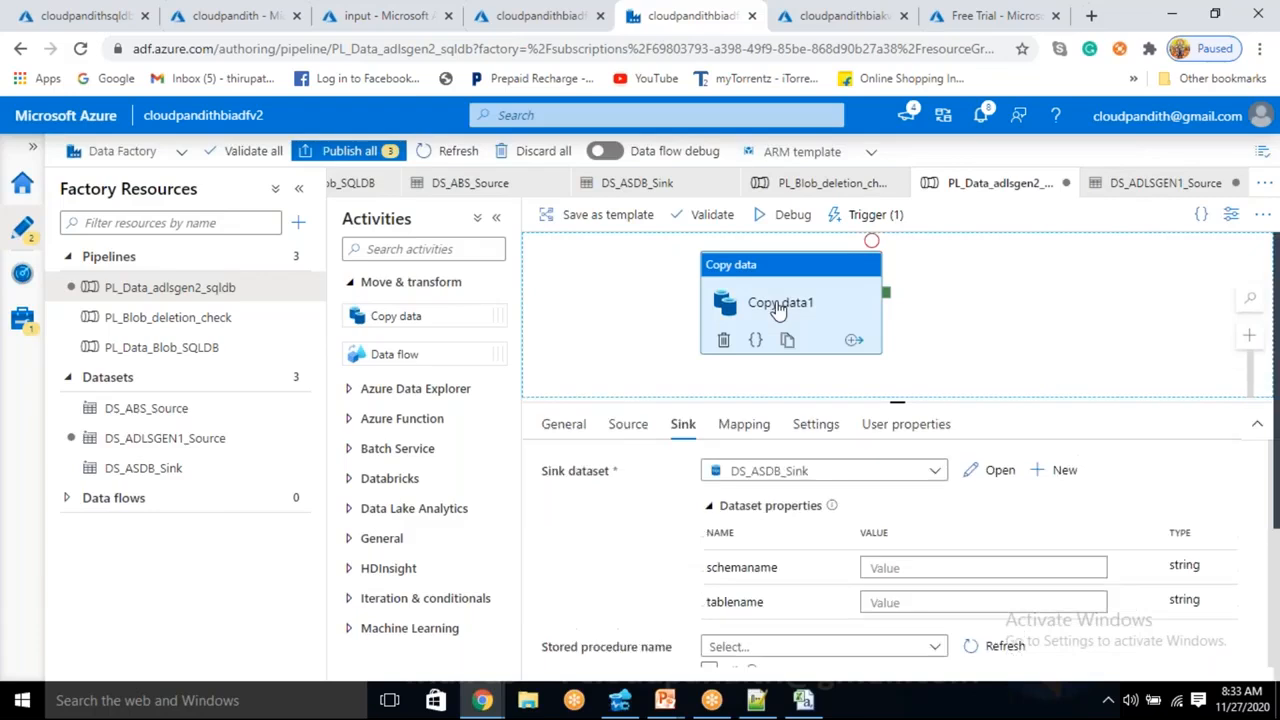
scroll(818, 625, down, 2)
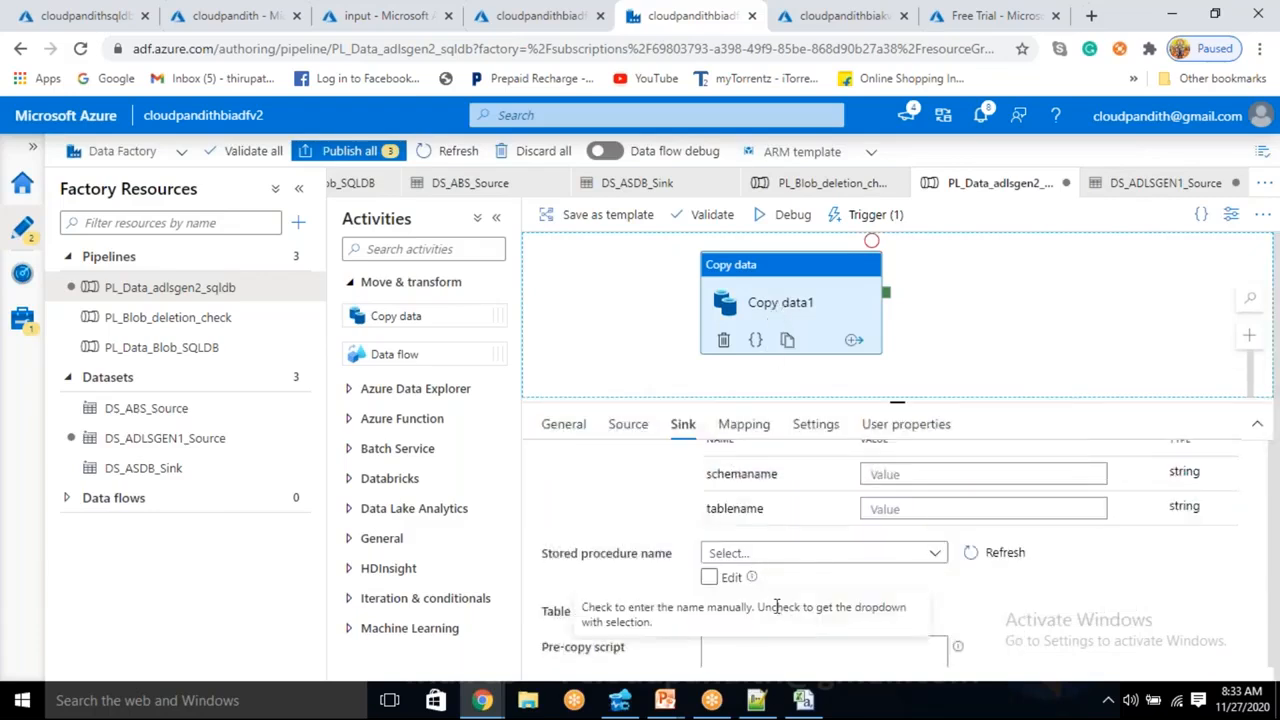
click(778, 615)
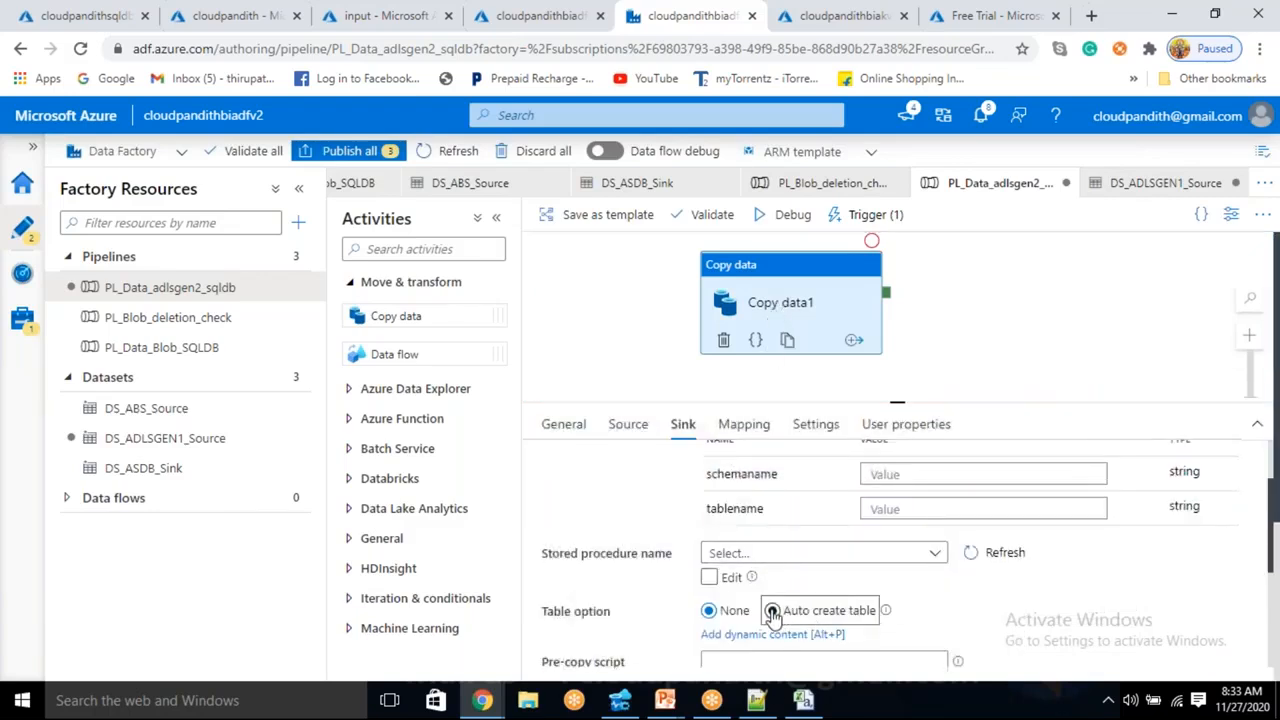
scroll(771, 614, down, 2)
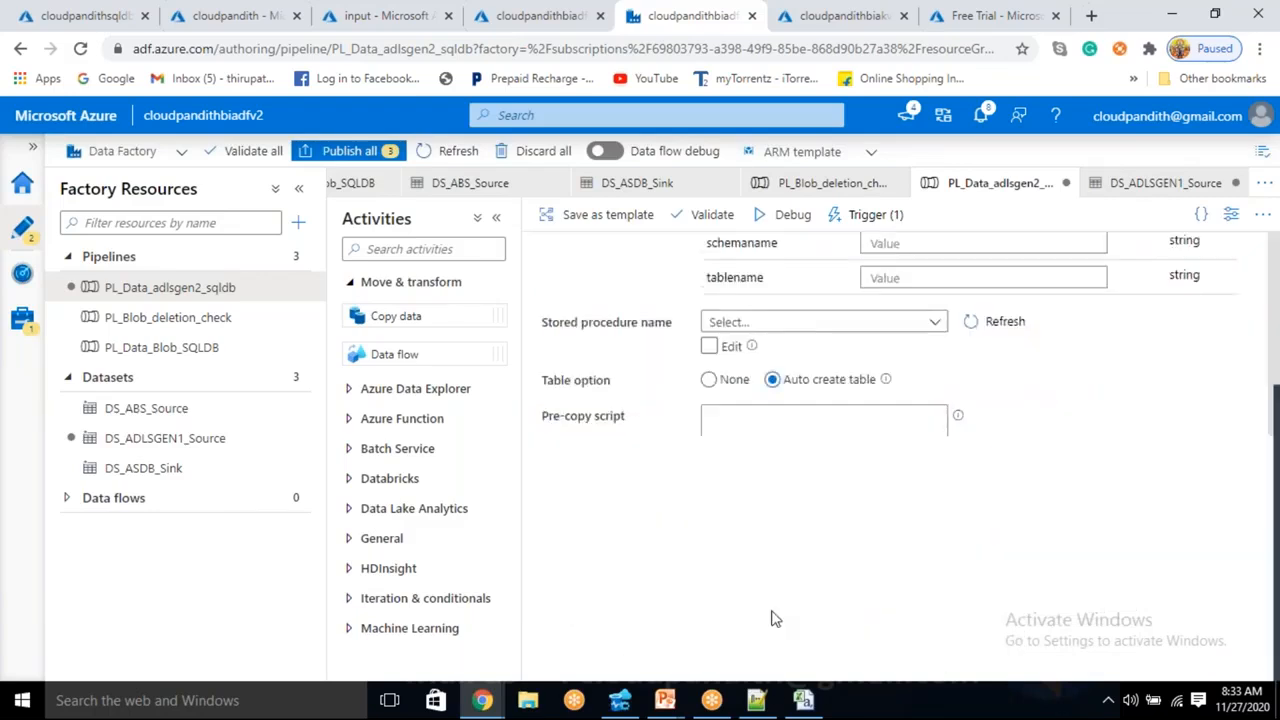
Try to publish all changes, and close the factory validation output
click(380, 160)
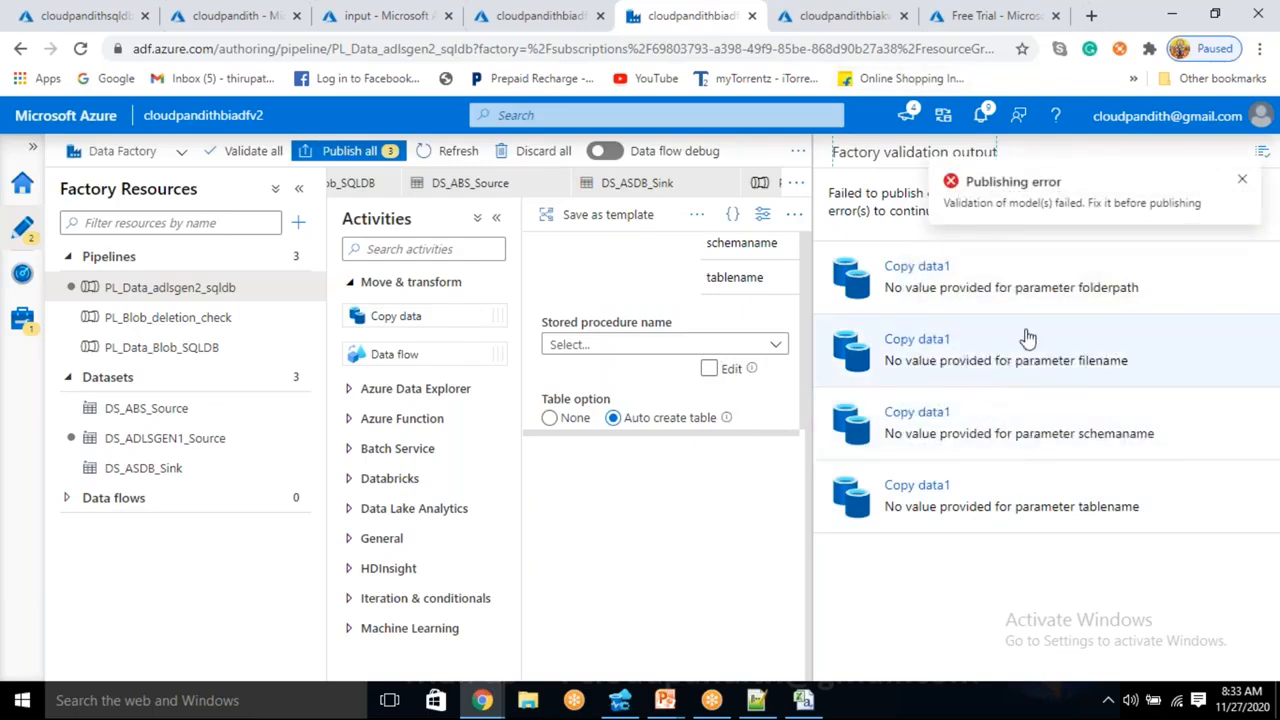
click(1240, 181)
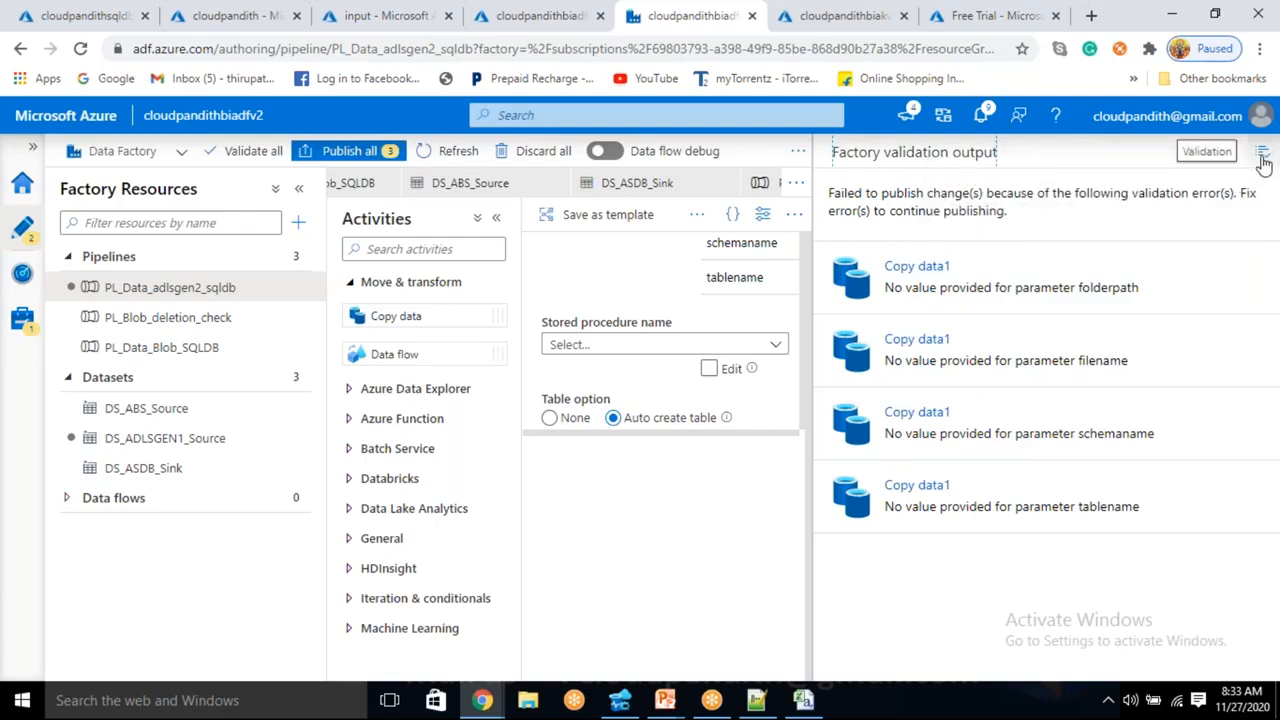
click(1262, 156)
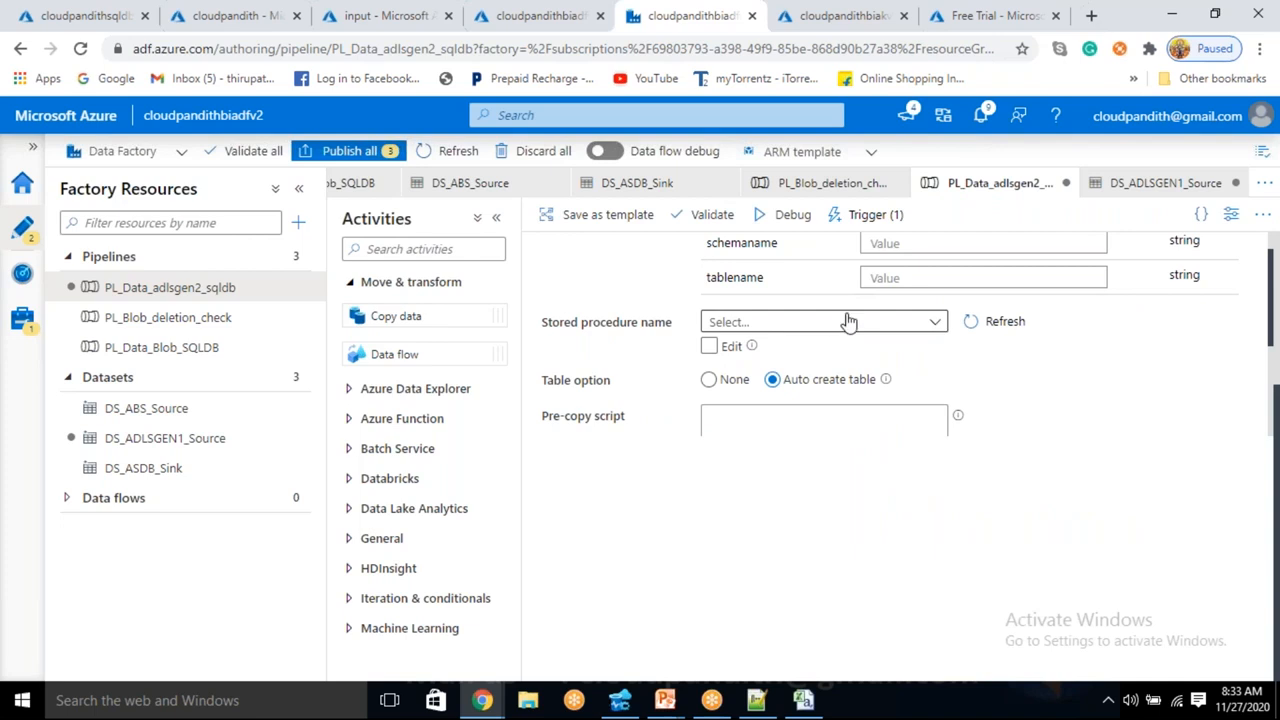
scroll(930, 316, up, 1)
scroll(930, 316, up, 5)
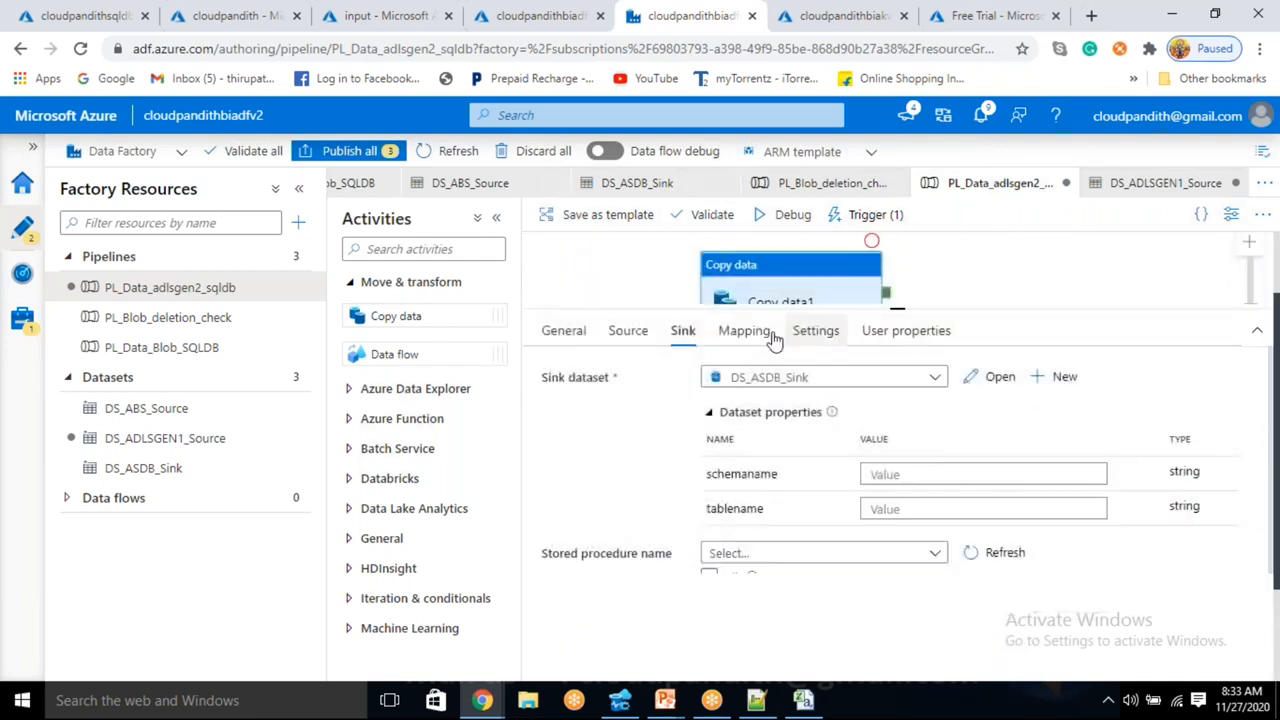
click(626, 331)
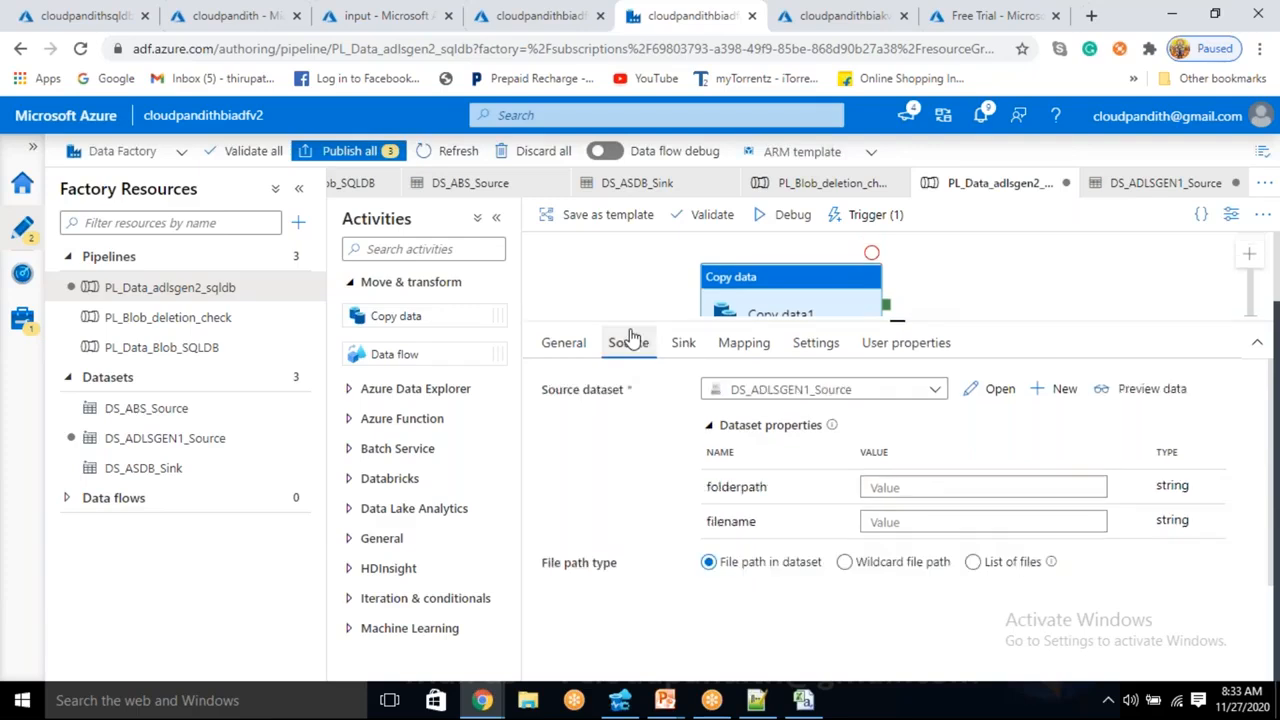
click(884, 487)
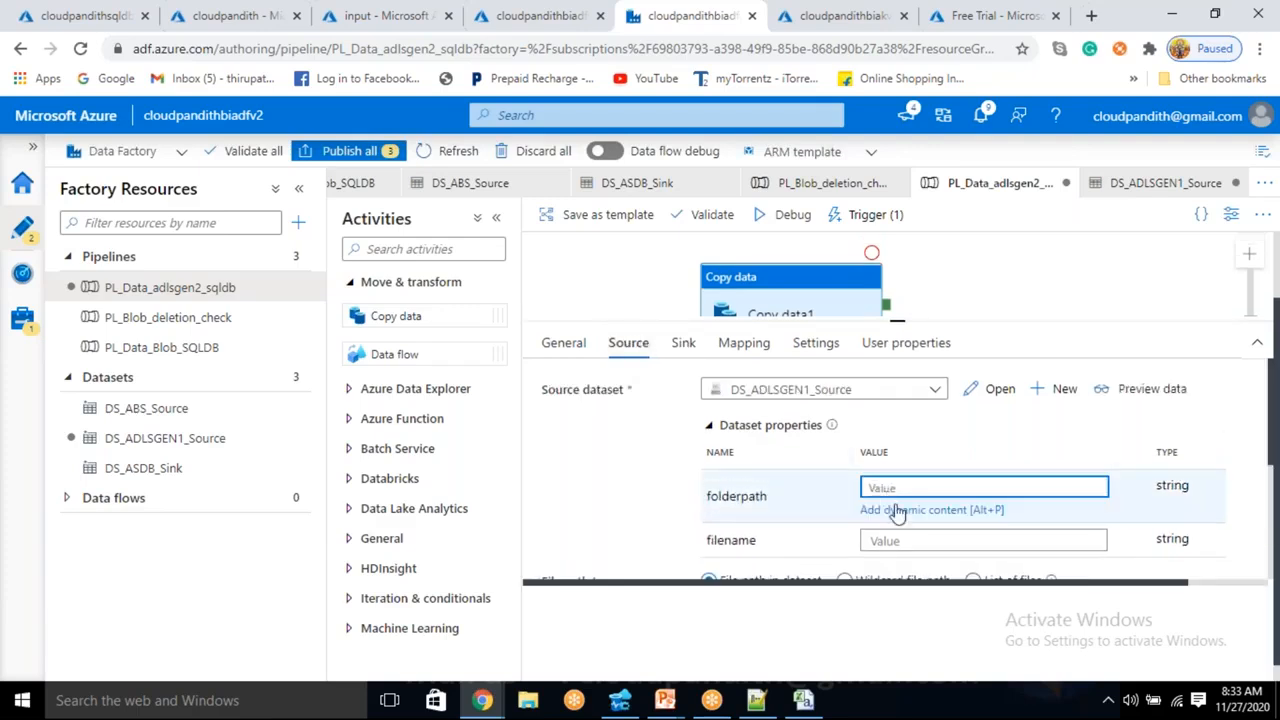
click(890, 507)
scroll(860, 510, down, 10)
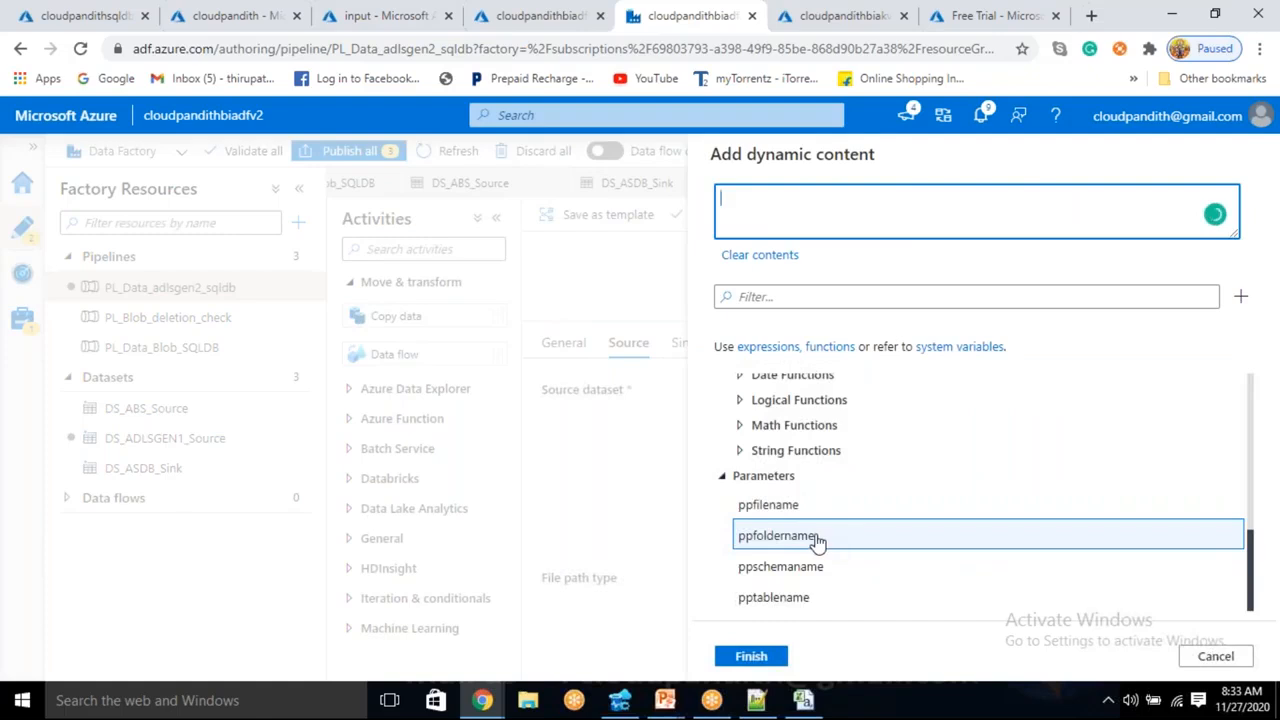
click(790, 545)
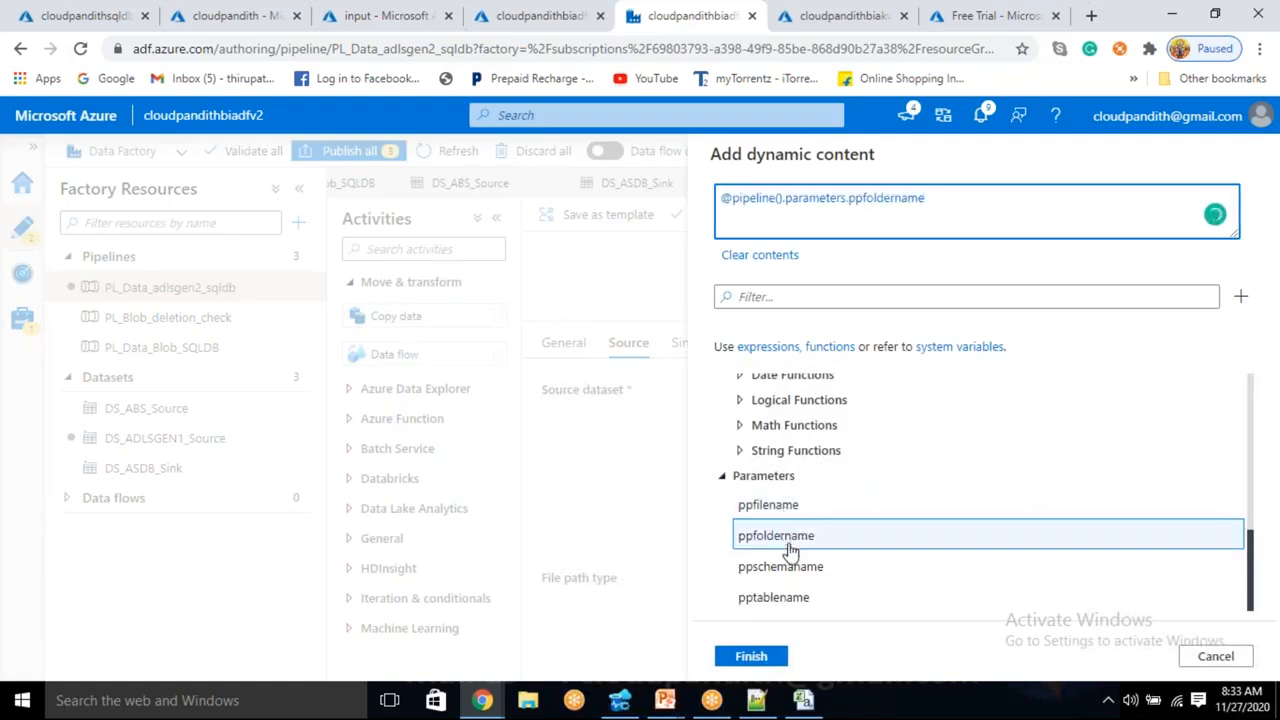
click(766, 658)
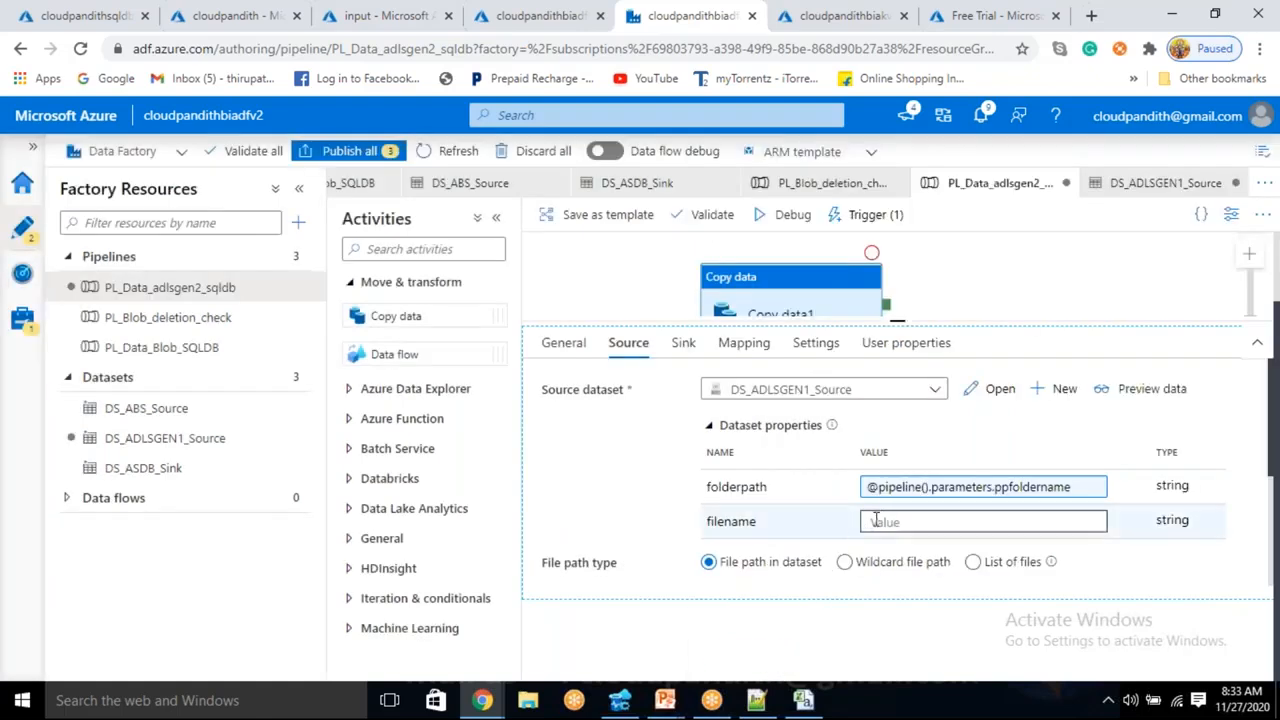
click(868, 522)
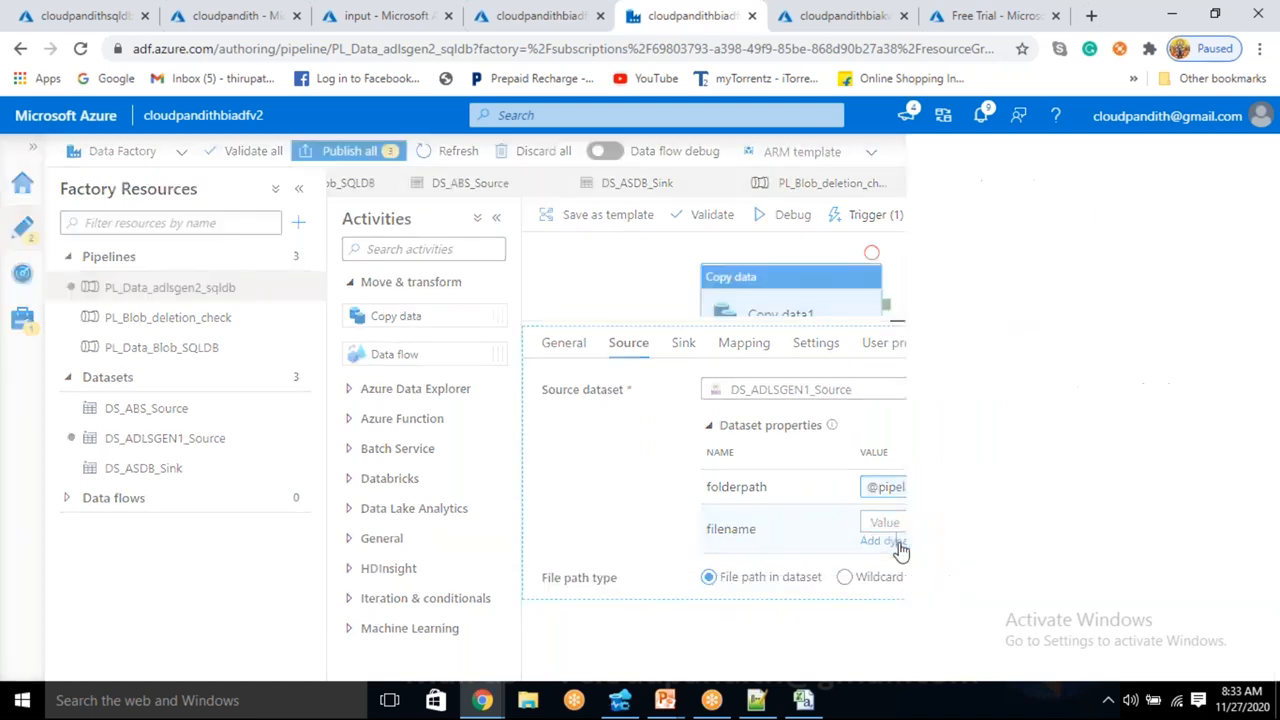
click(900, 545)
scroll(874, 526, down, 10)
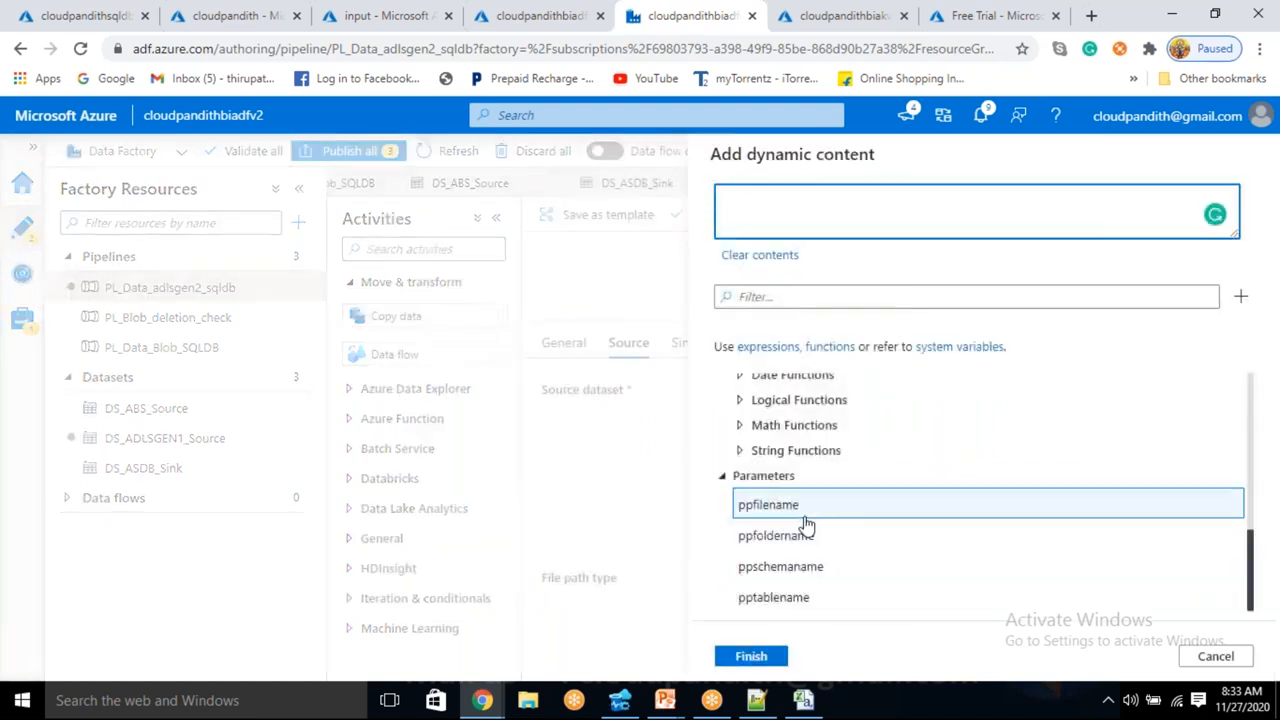
click(805, 515)
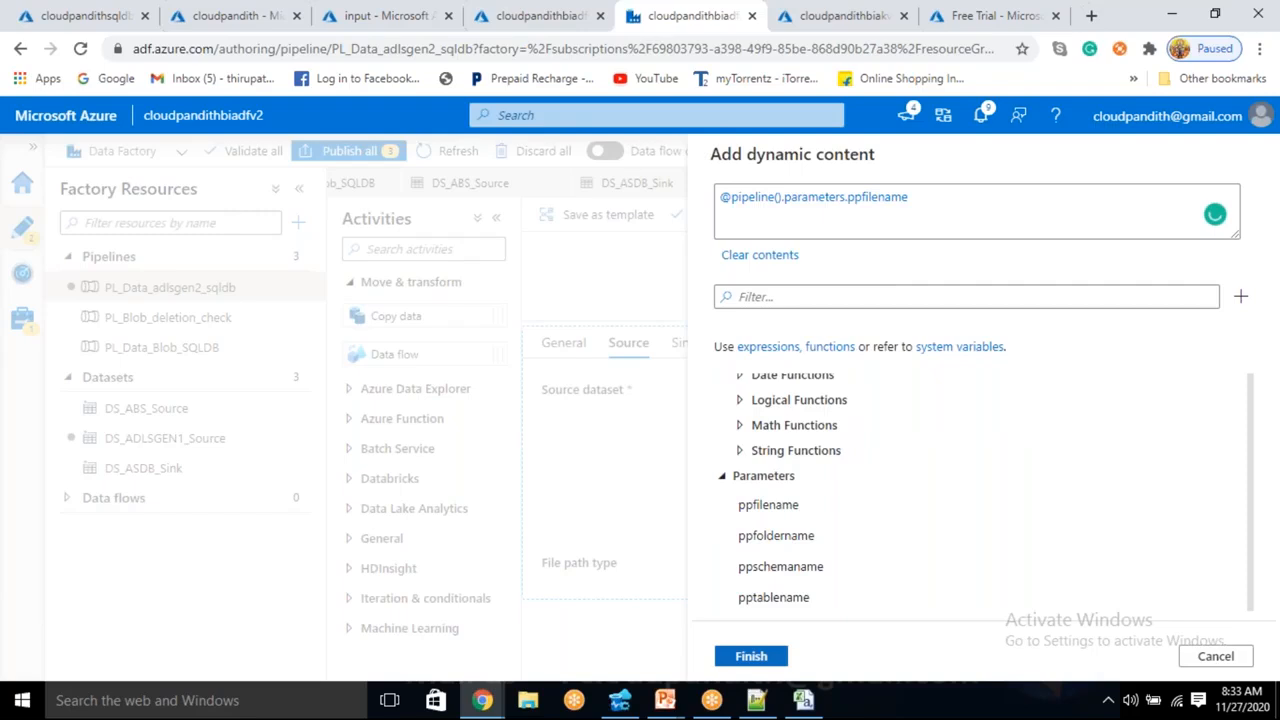
click(751, 656)
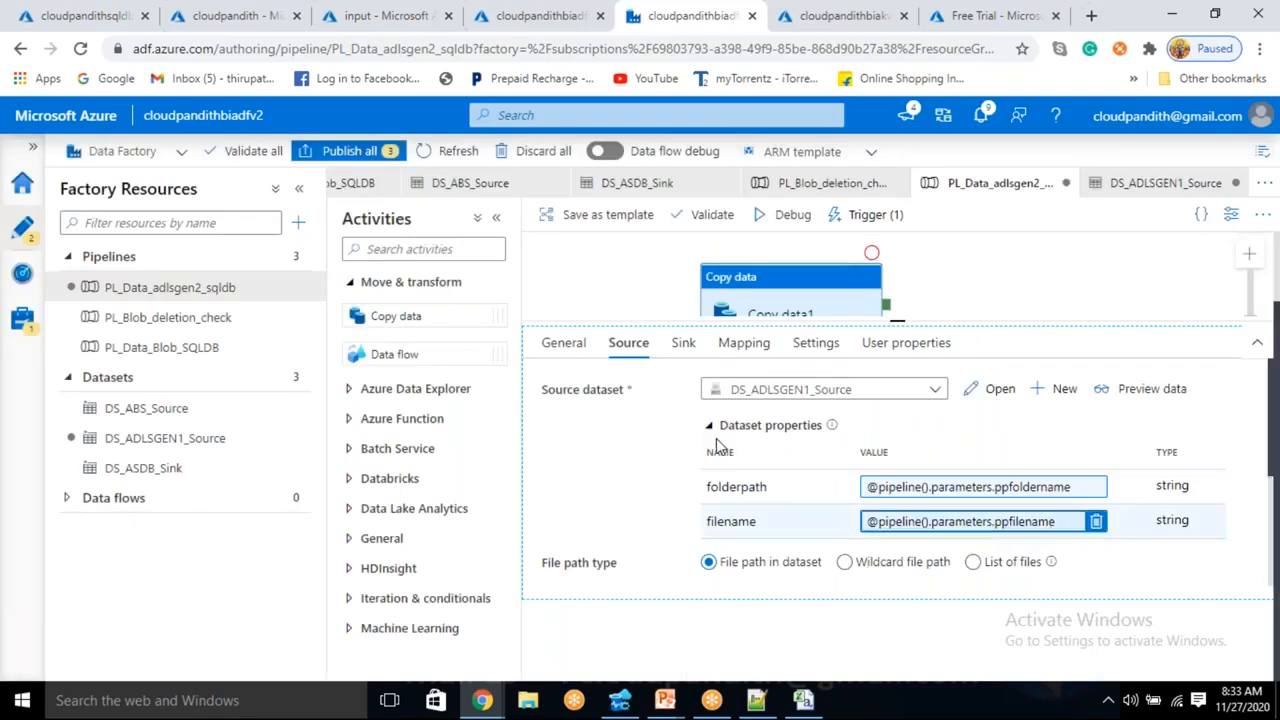
click(683, 343)
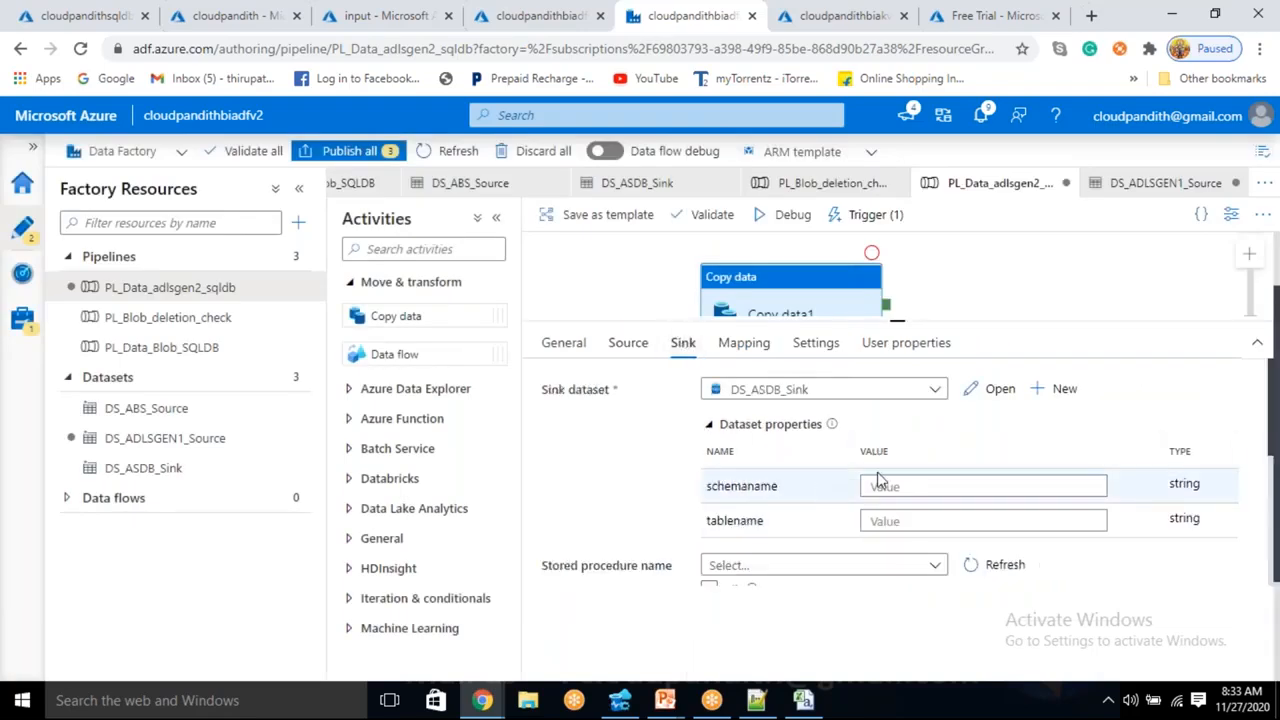
click(888, 487)
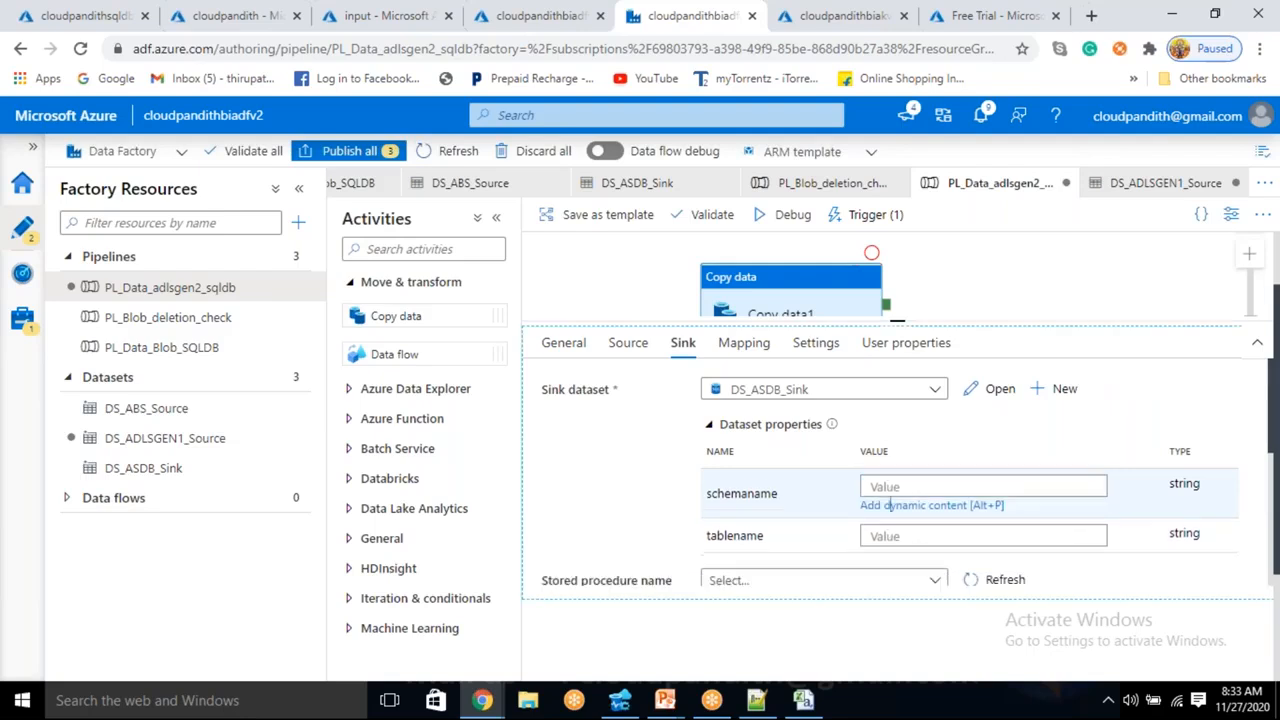
click(890, 505)
scroll(826, 557, down, 2)
scroll(826, 557, down, 5)
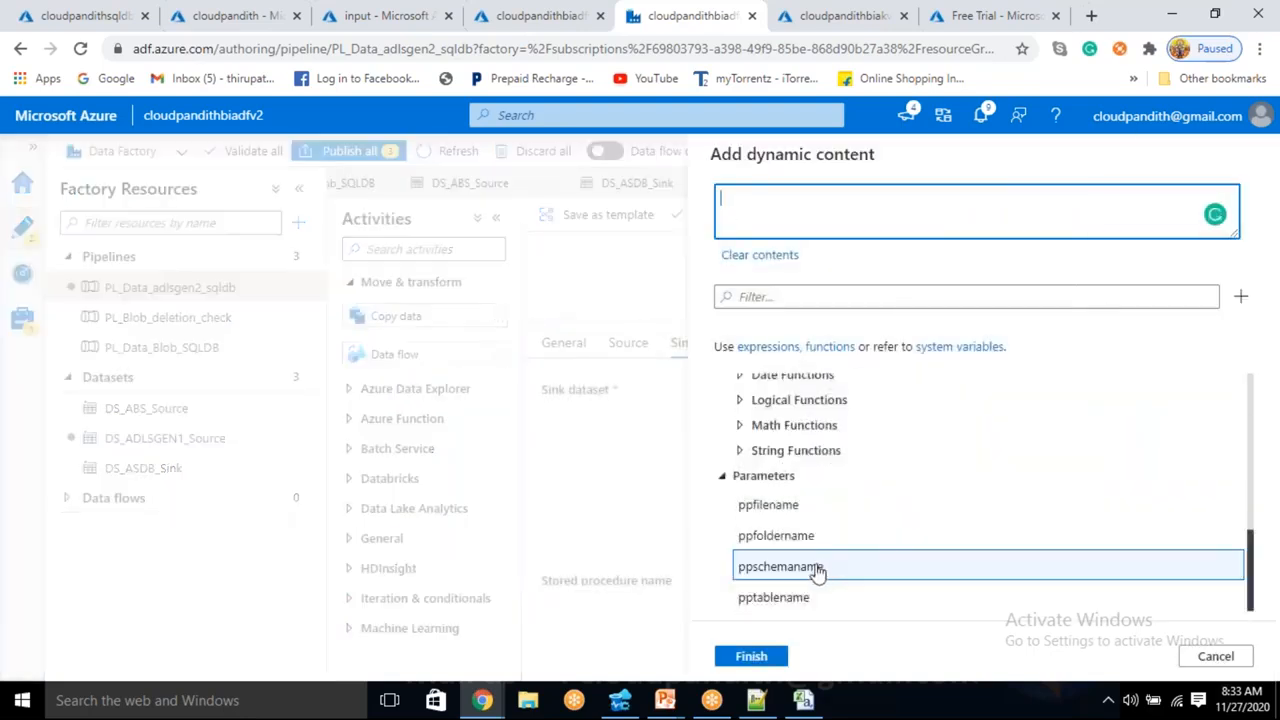
click(815, 568)
click(760, 665)
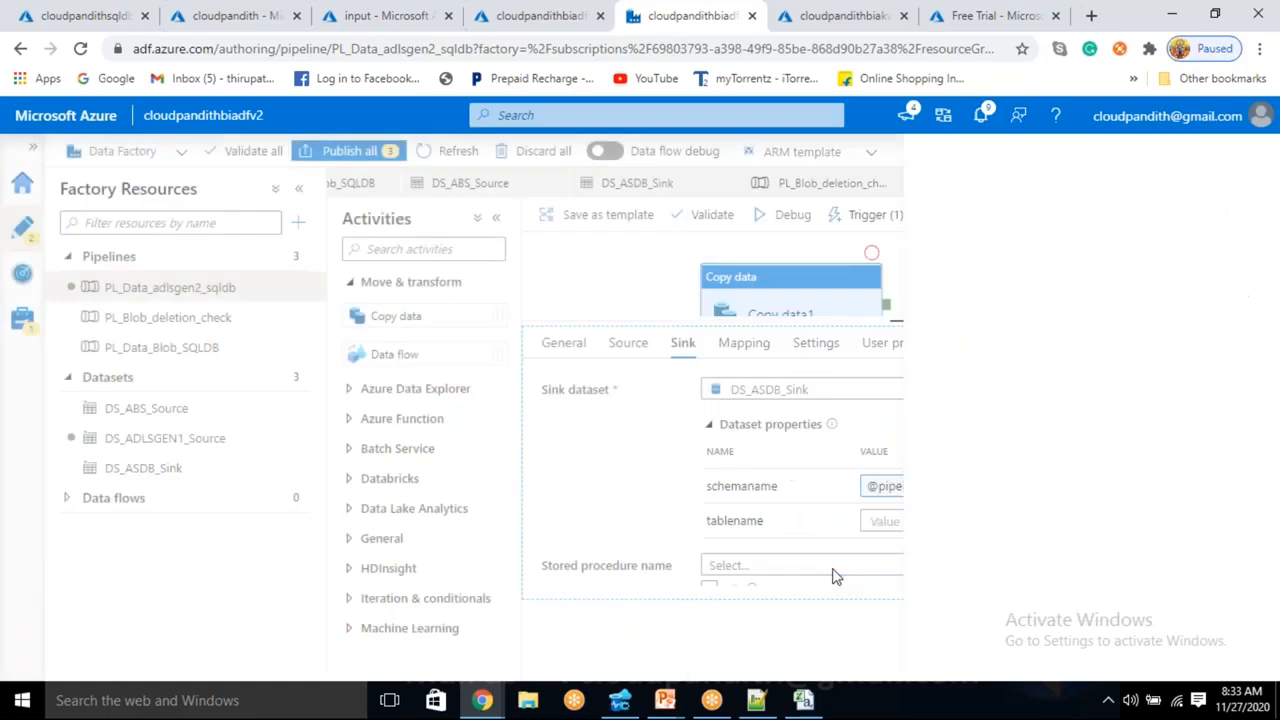
click(892, 525)
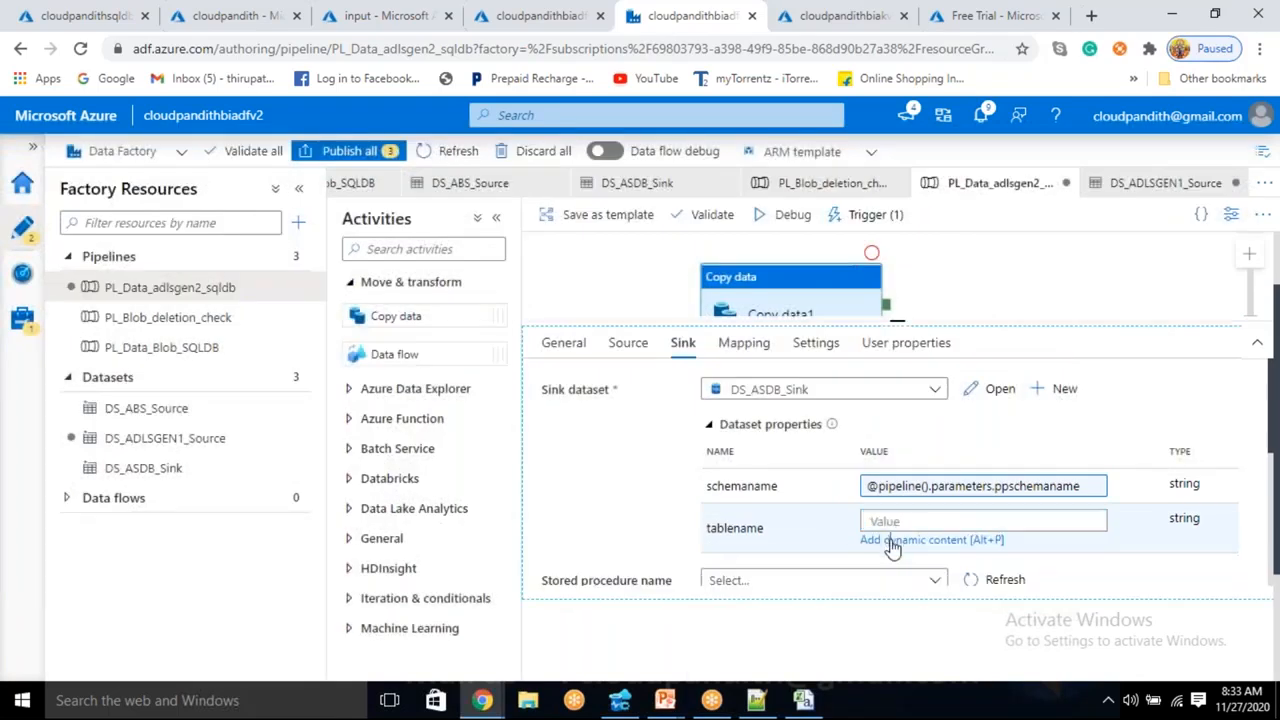
click(892, 543)
scroll(822, 585, down, 5)
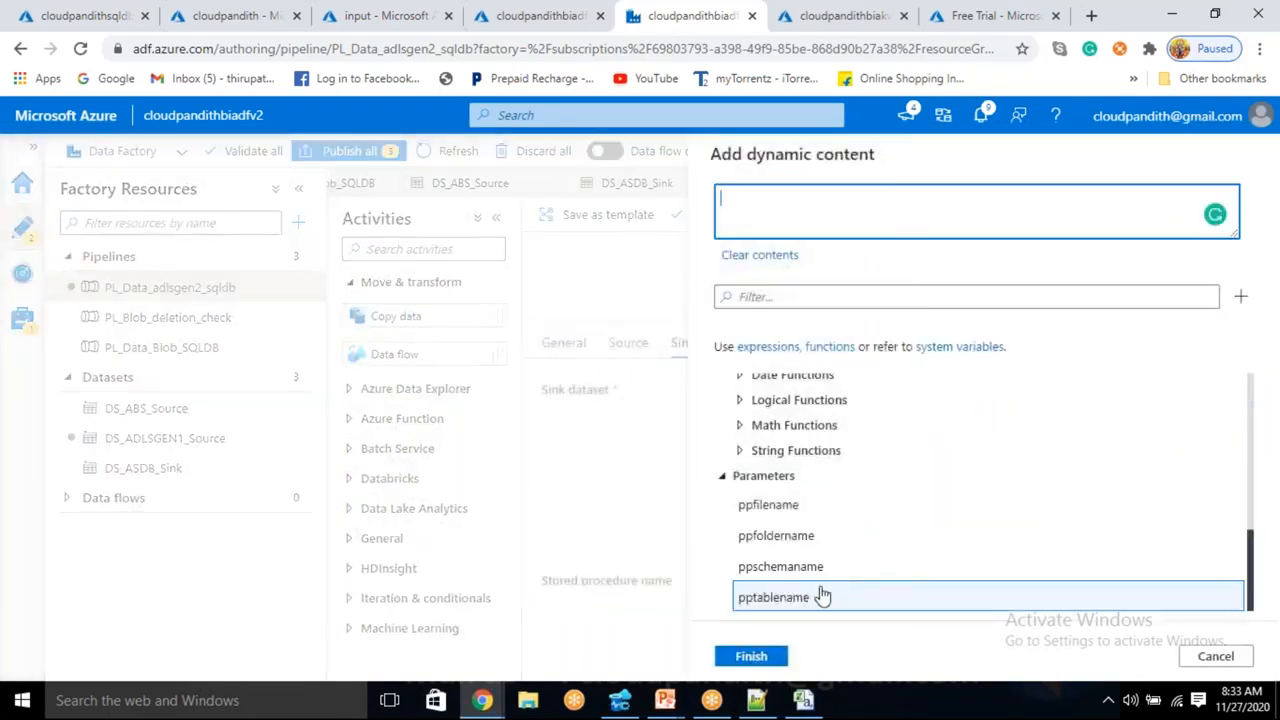
click(790, 597)
click(754, 660)
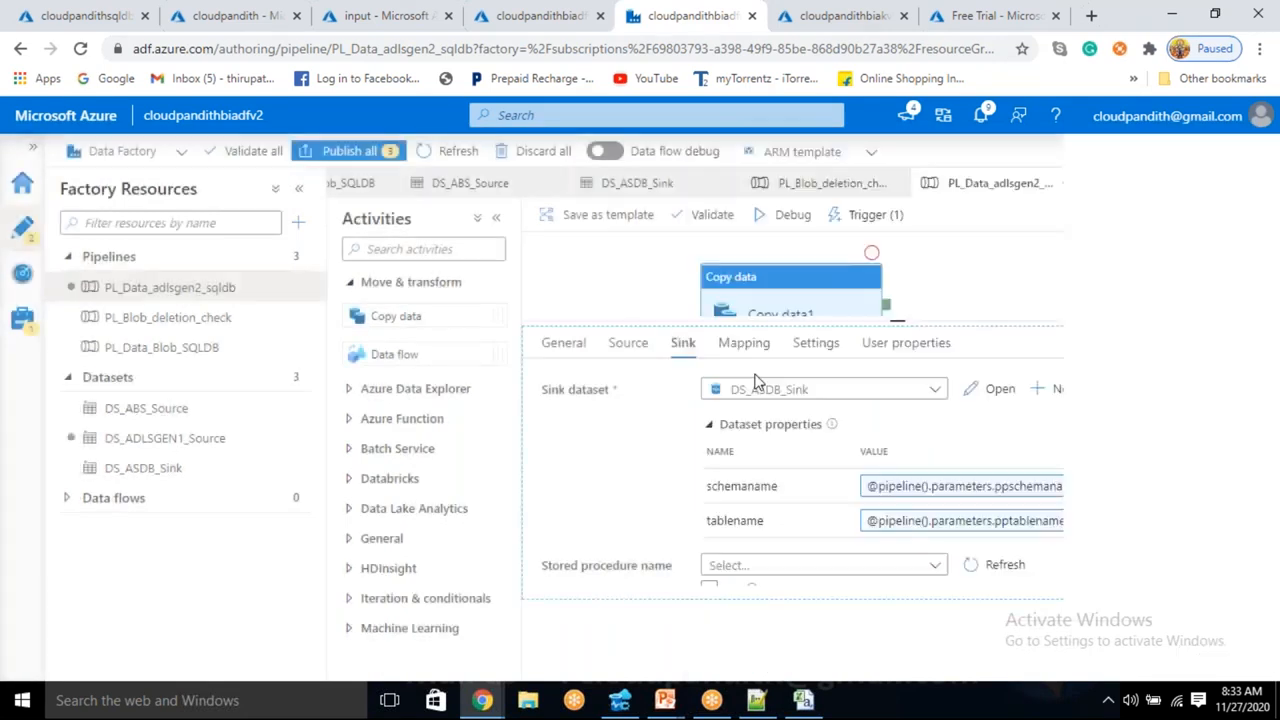
click(349, 150)
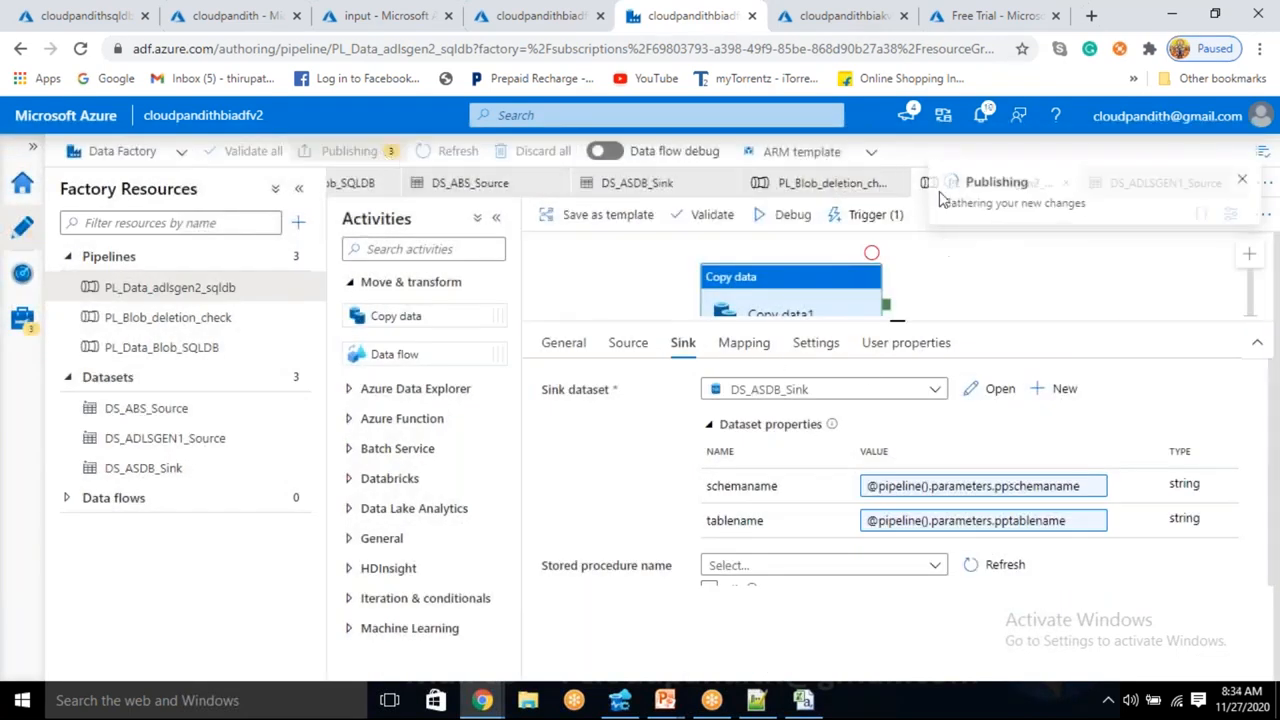
click(750, 656)
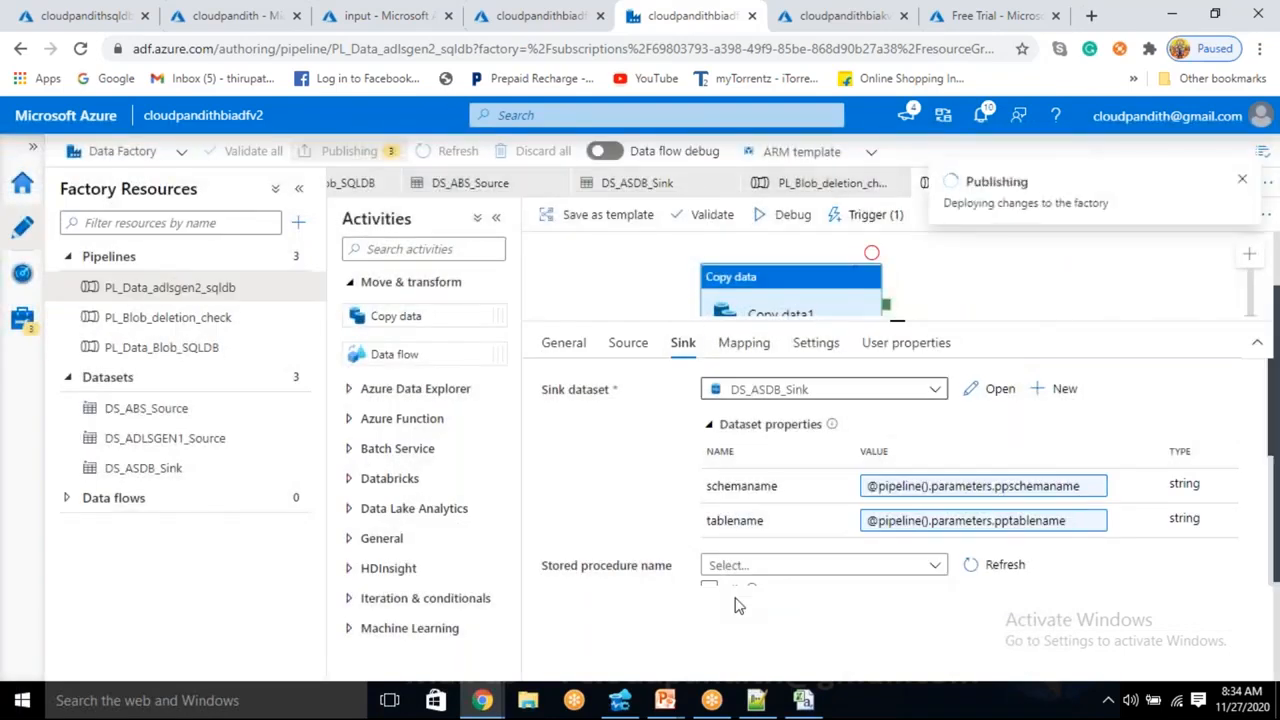
Switch to Notepad++, delete all the content of empty.csv, and save the file
click(756, 700)
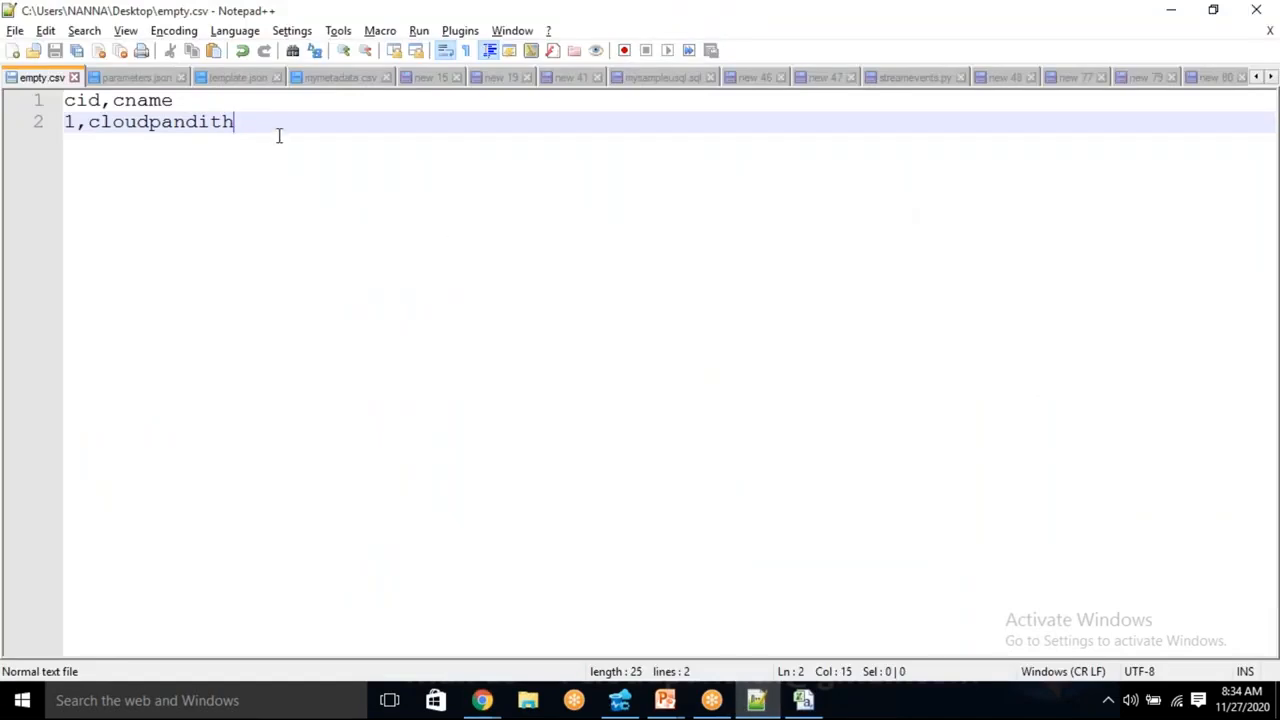
key(ctrl+a)
key(Delete)
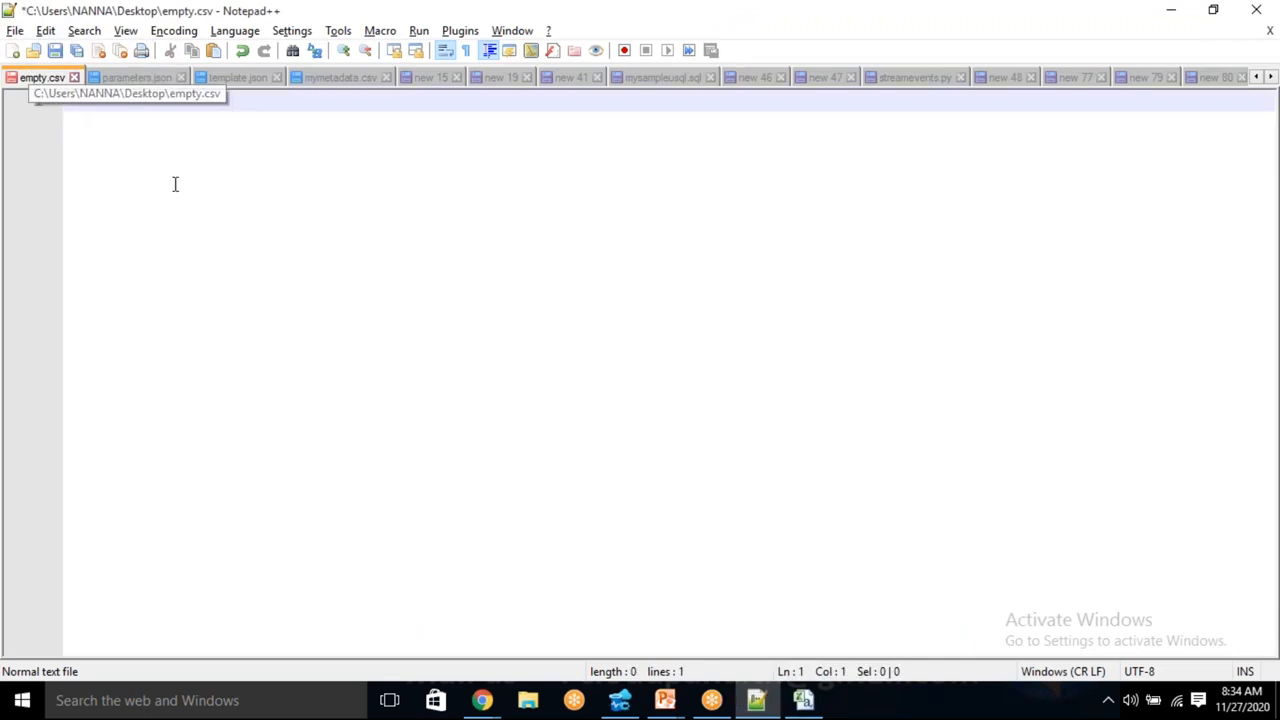
key(ctrl+s)
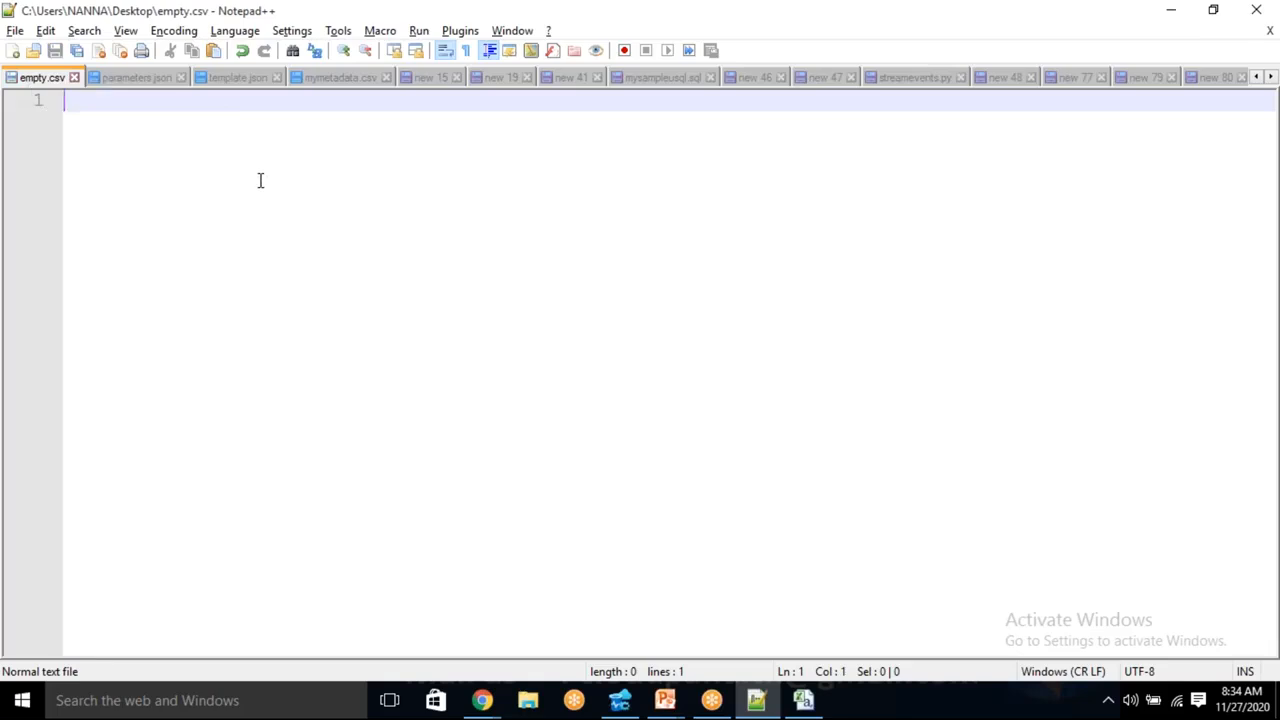
key(alt+Tab)
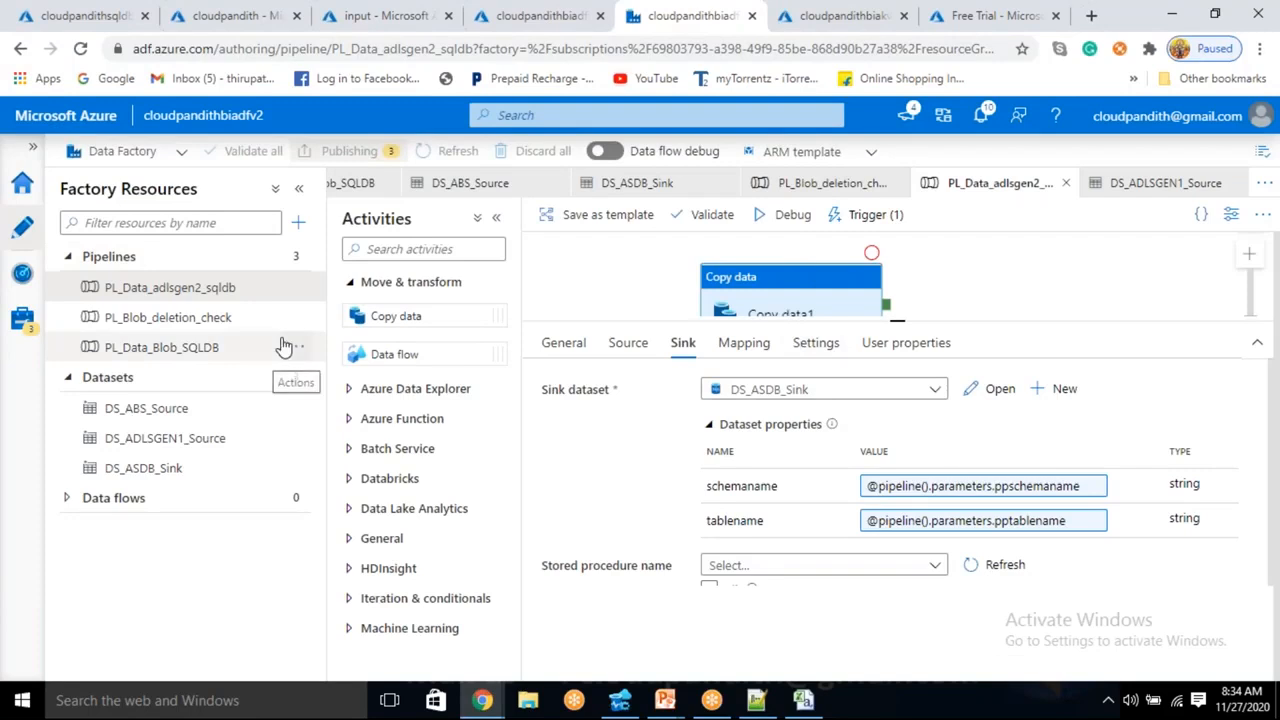
key(alt+Tab)
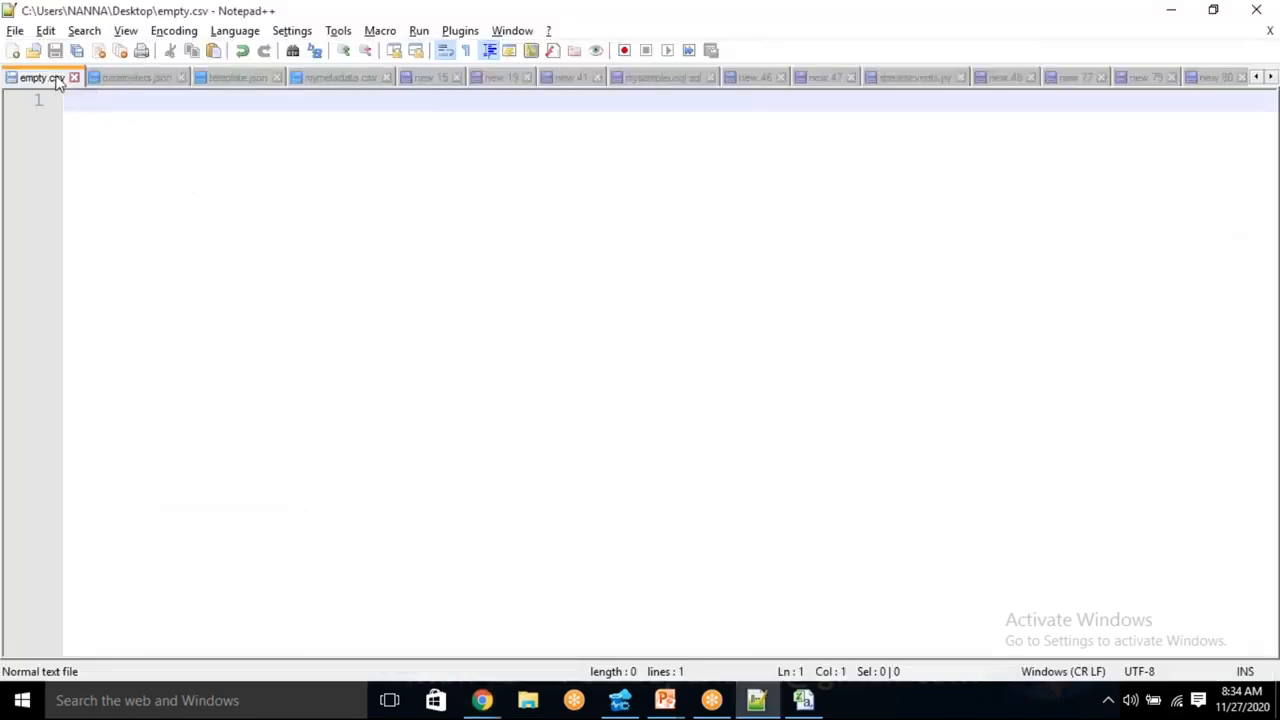
key(alt+Tab)
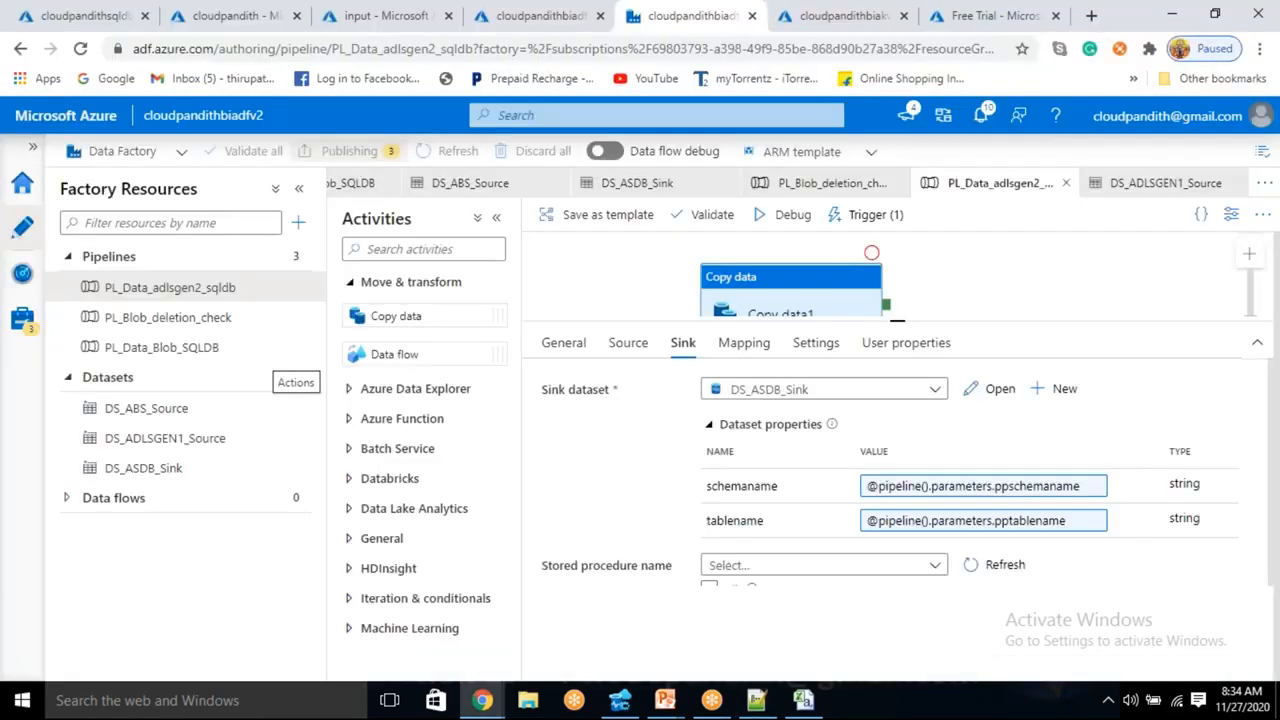
click(846, 276)
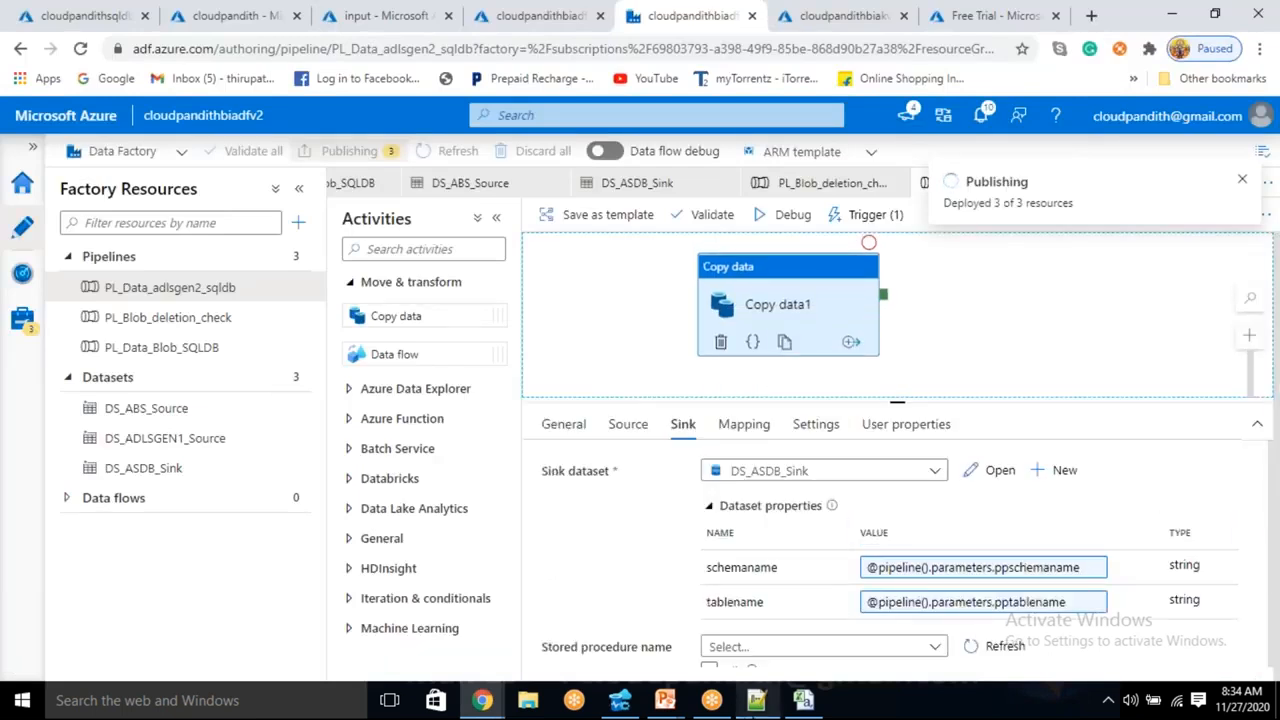
Switch to Notepad++ and save the blank file under the new name empty.json on the Desktop
click(760, 700)
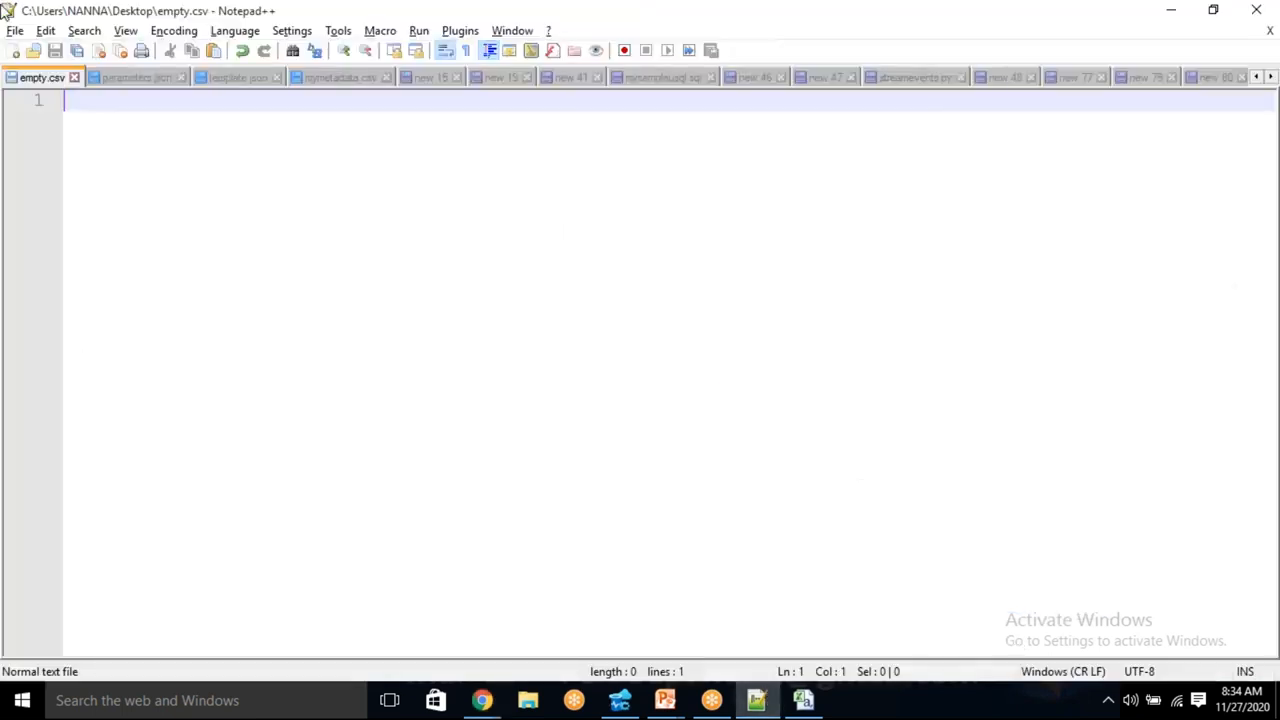
click(15, 30)
click(106, 178)
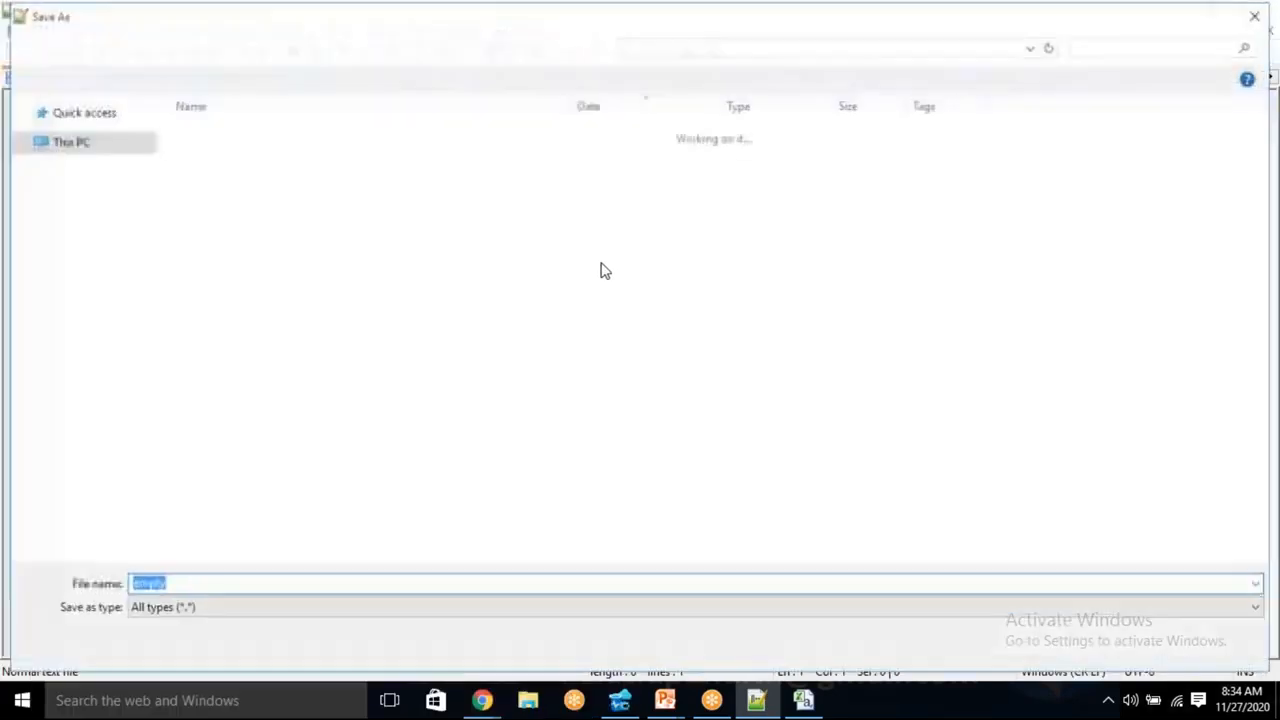
text(.)
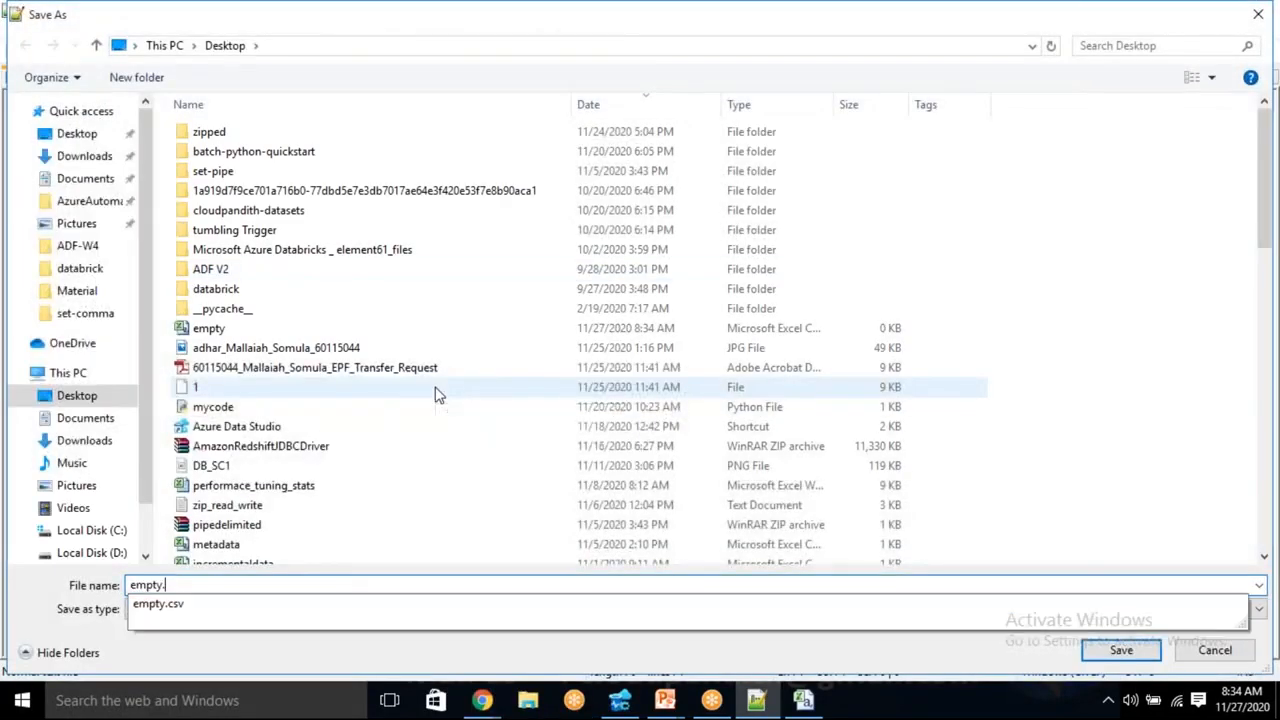
text(json)
key(Return)
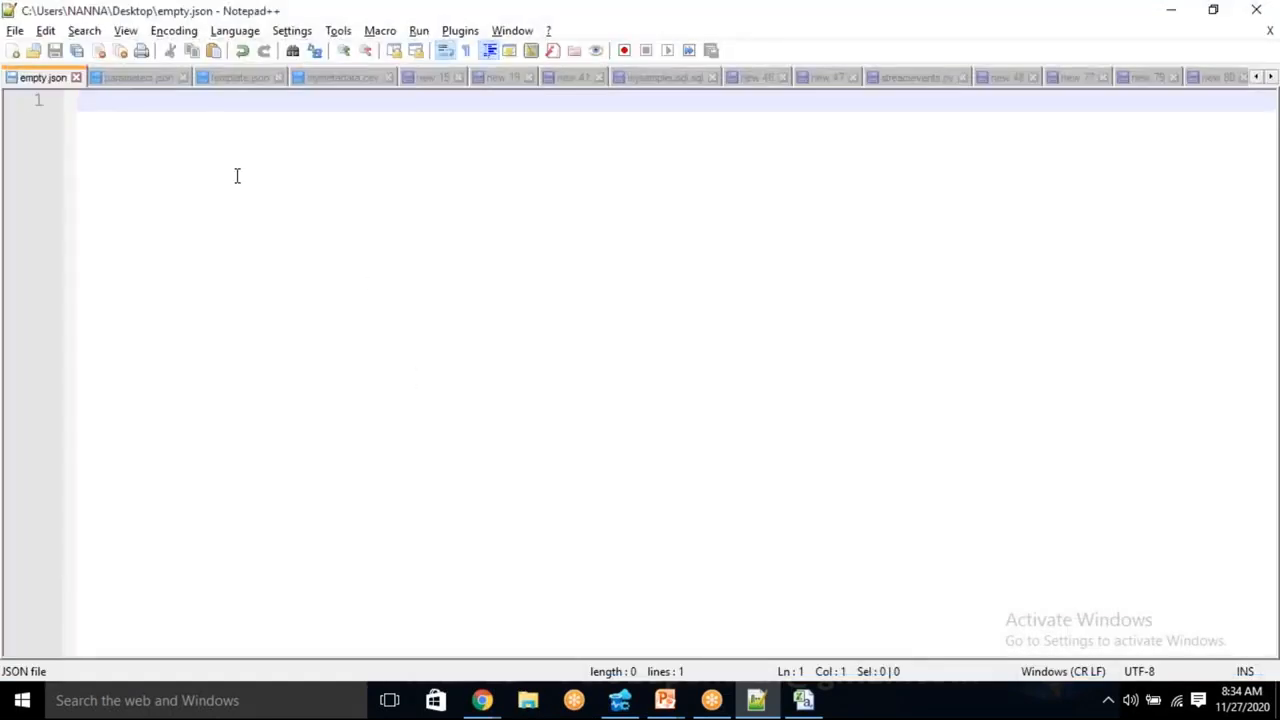
key(alt+Tab)
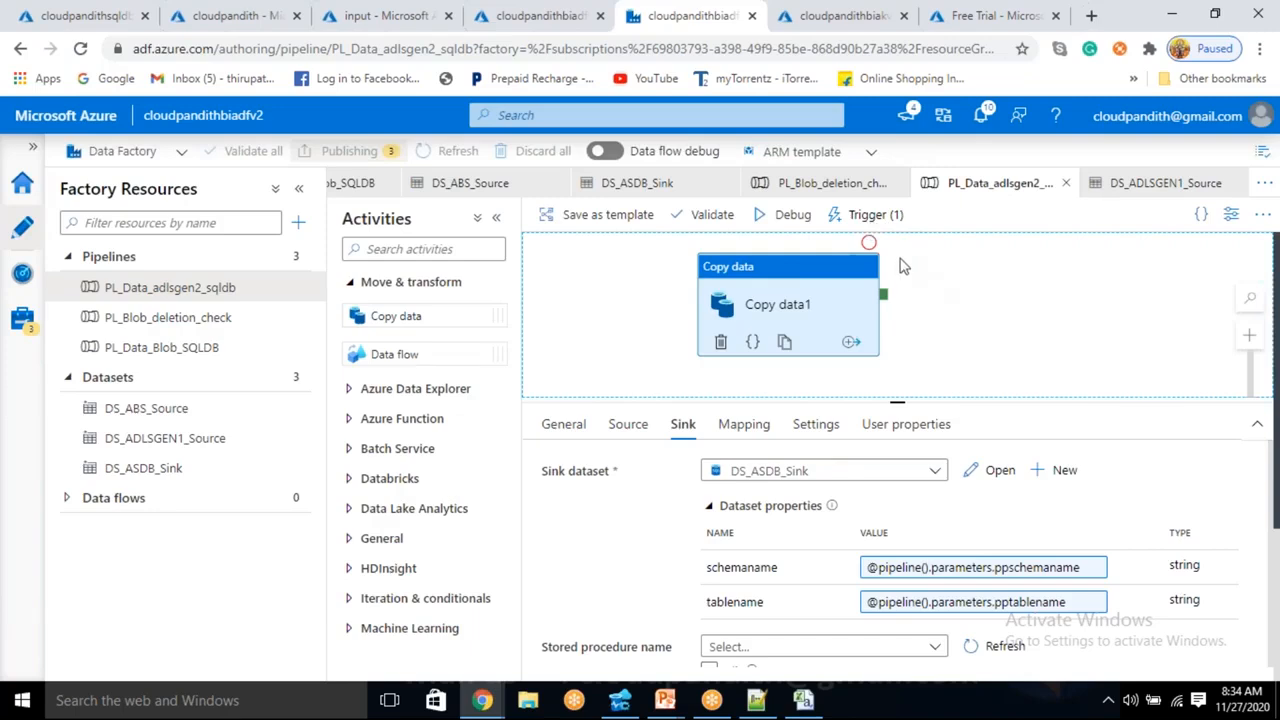
click(955, 348)
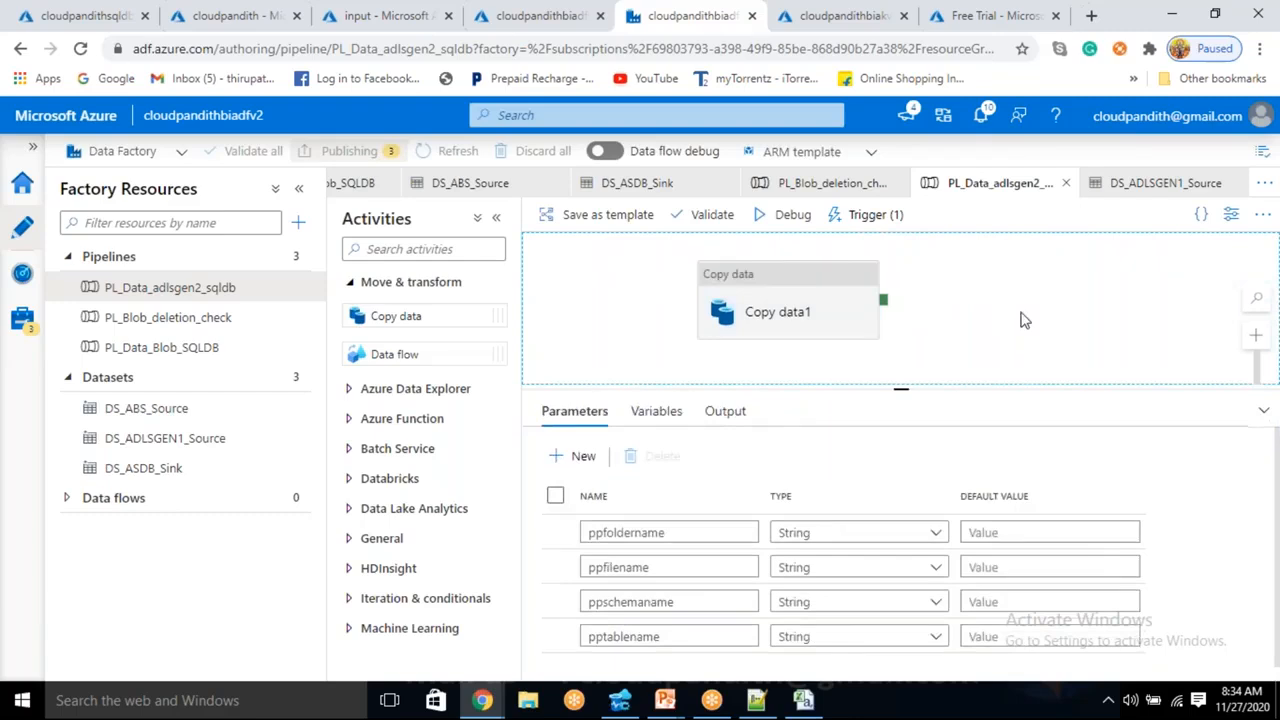
click(772, 291)
click(950, 271)
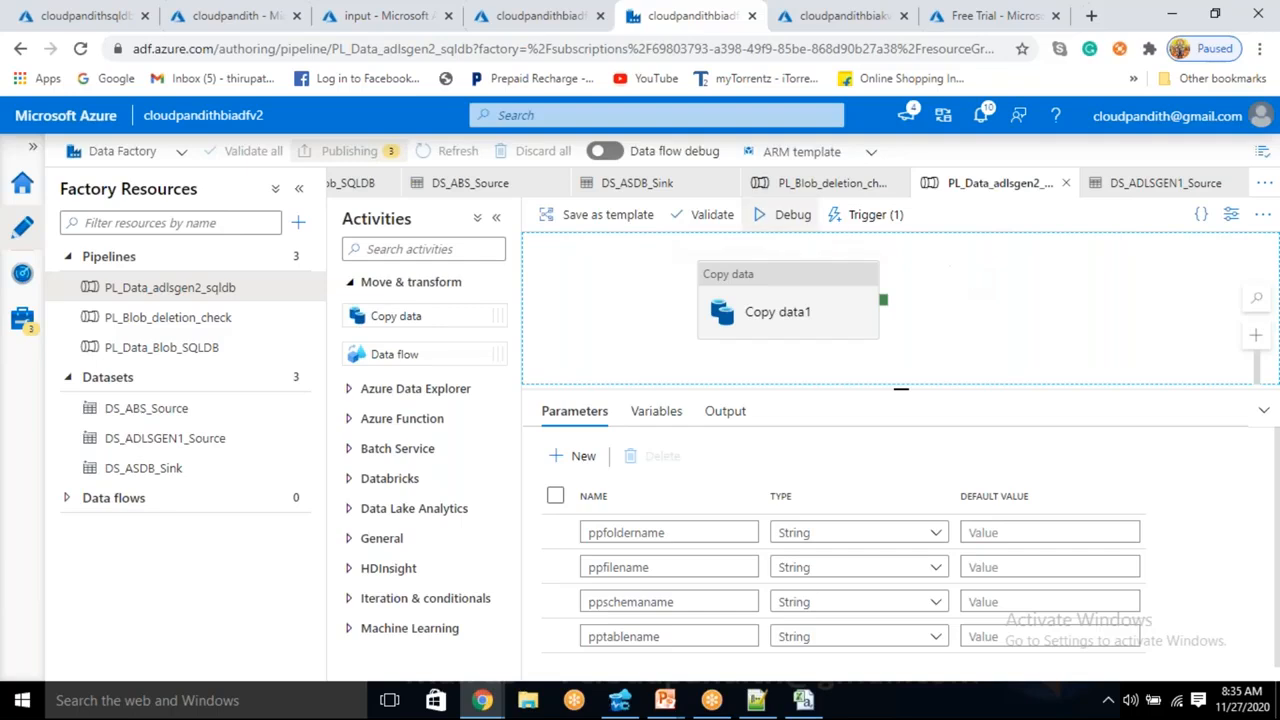
click(575, 15)
click(665, 18)
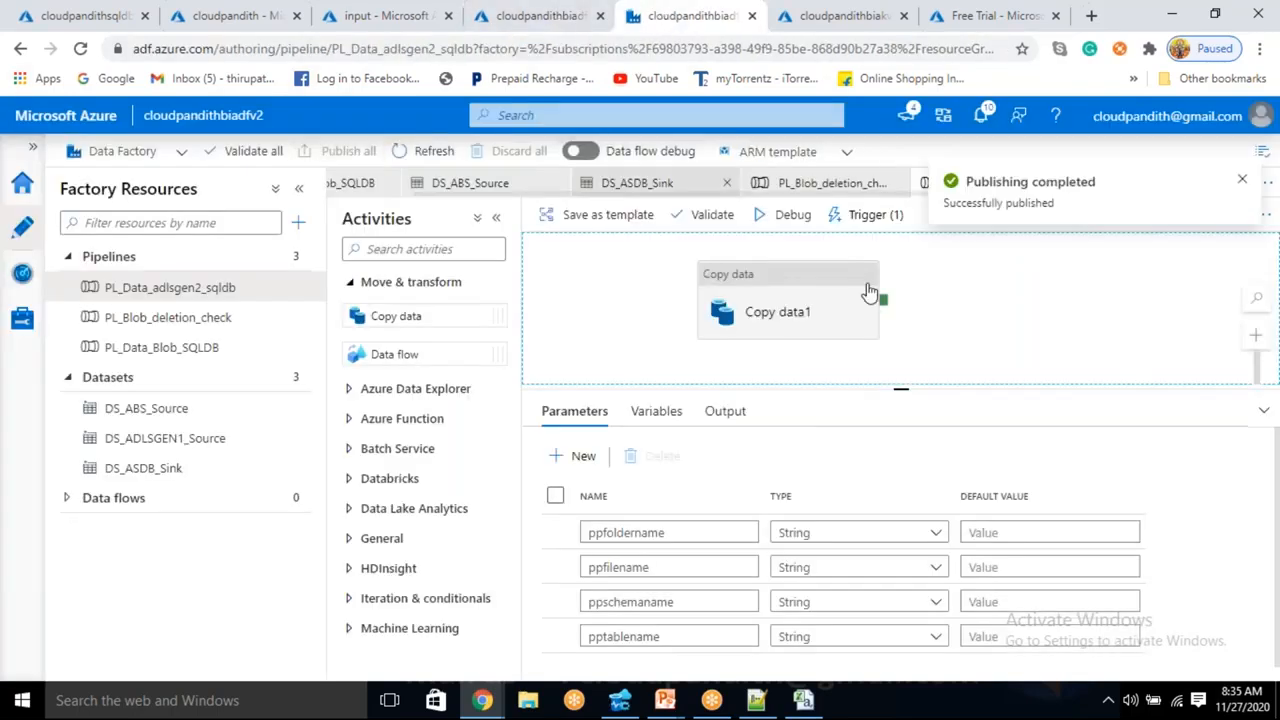
Upload cust.csv and emp.csv from the set-comma folder in cloudpandith-datasets to the input container of cloudpandithadlsgen2
click(388, 14)
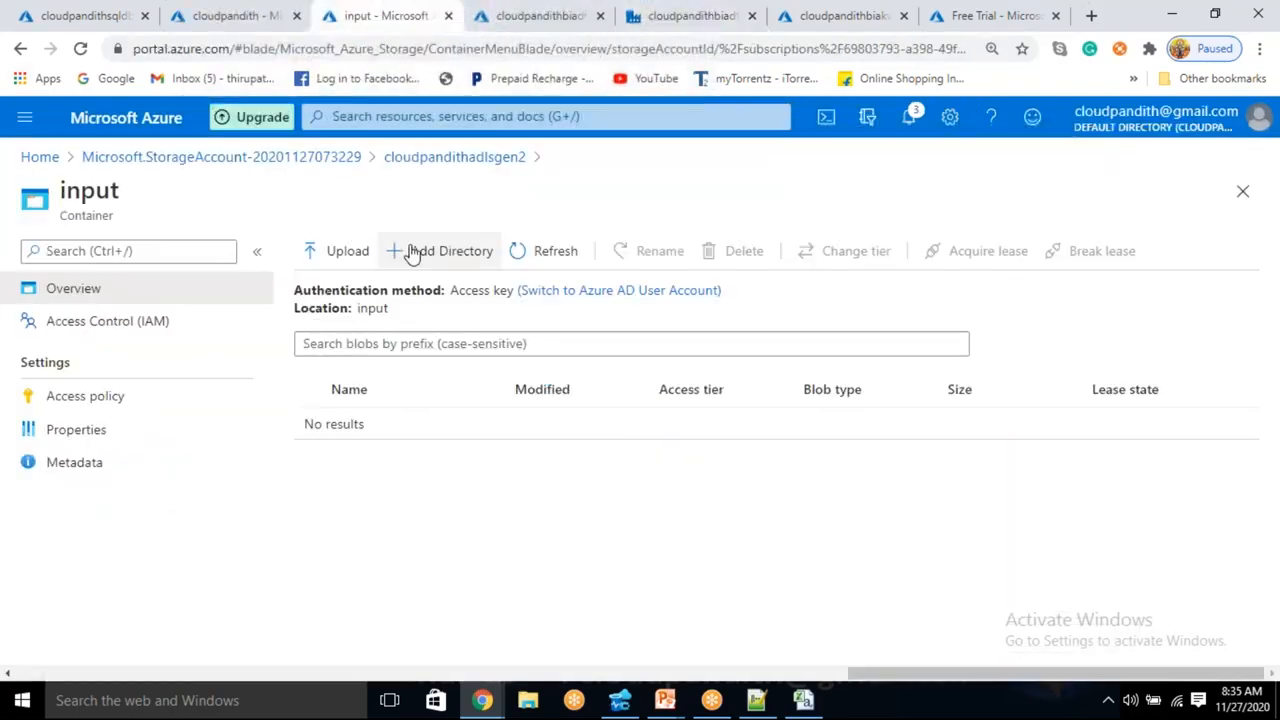
double_click(371, 307)
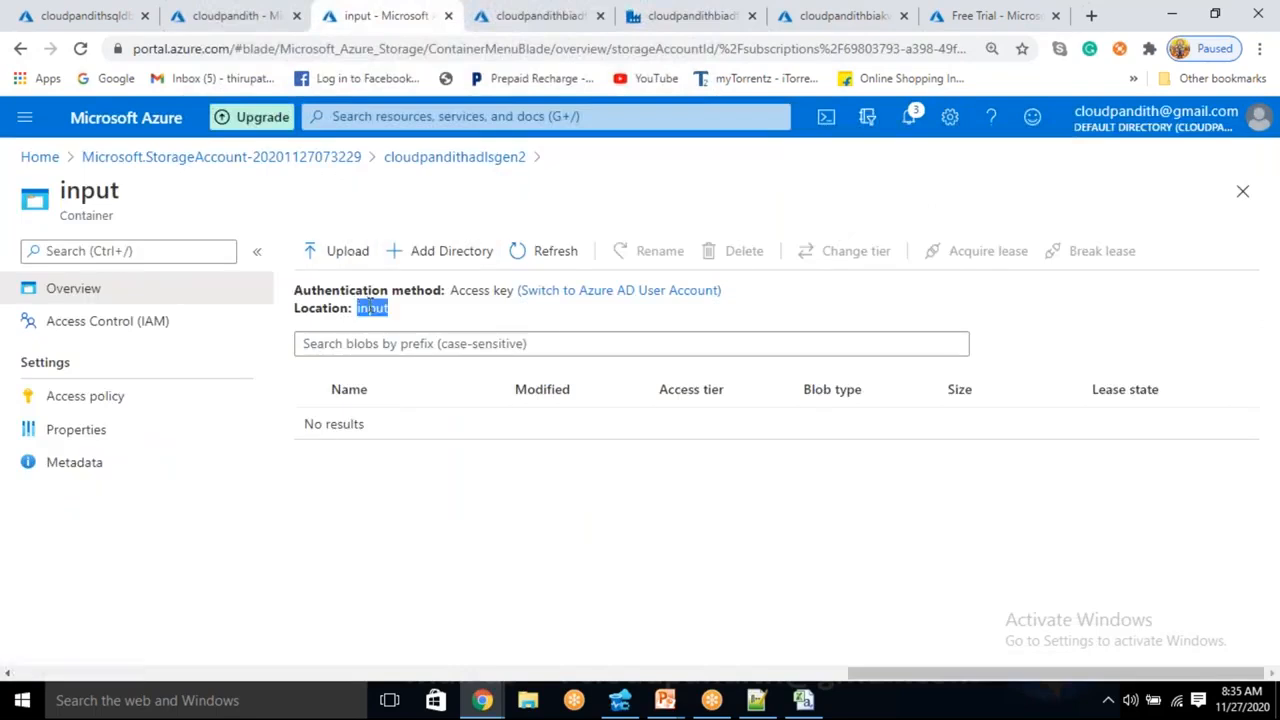
click(347, 254)
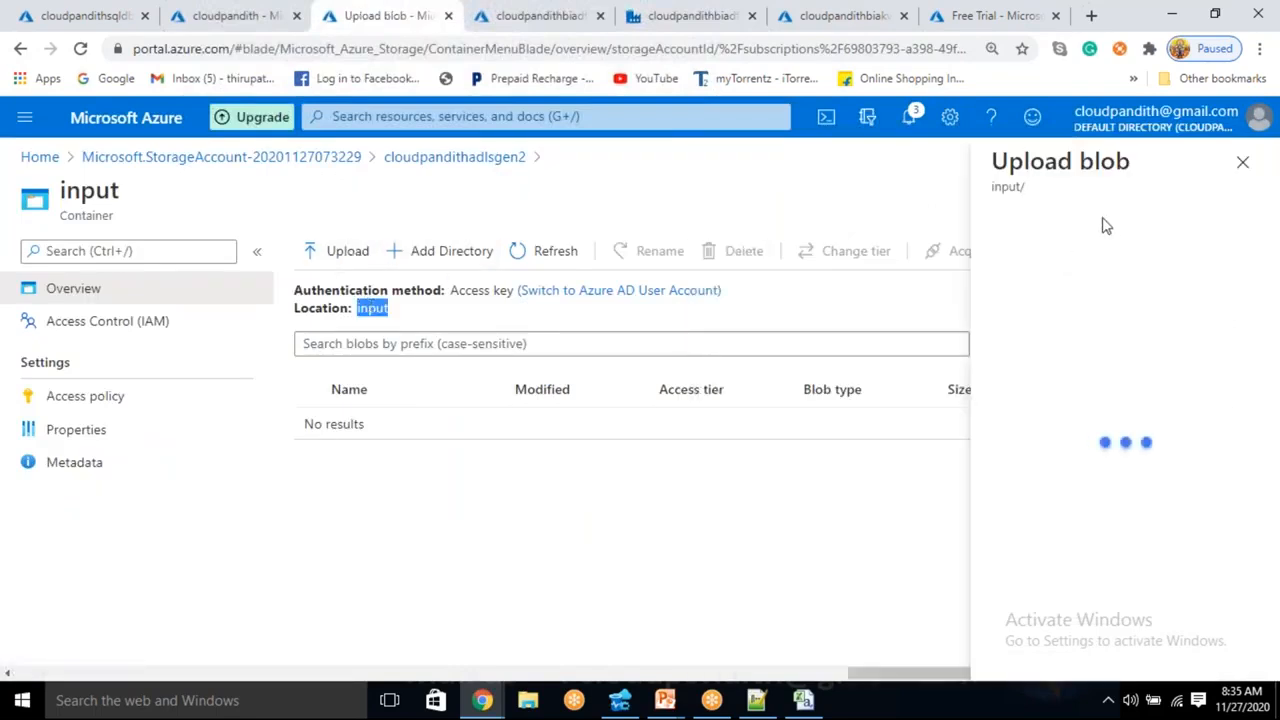
click(1180, 249)
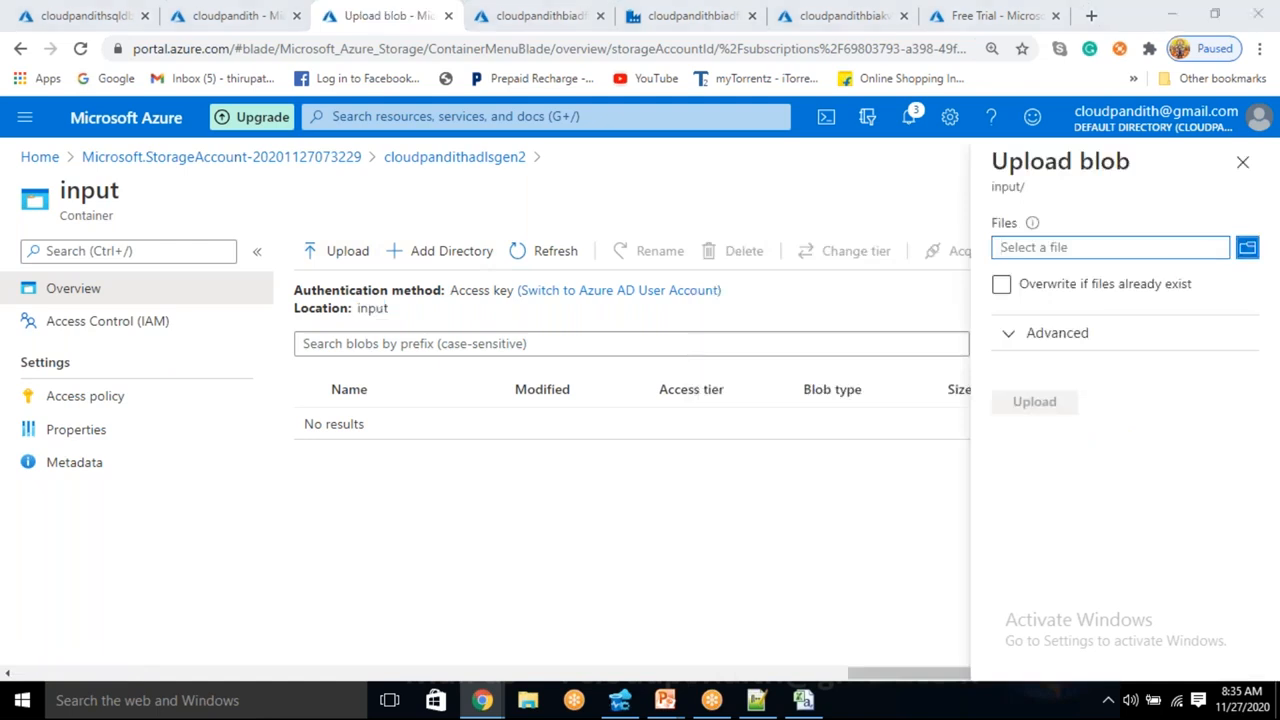
double_click(285, 210)
double_click(258, 208)
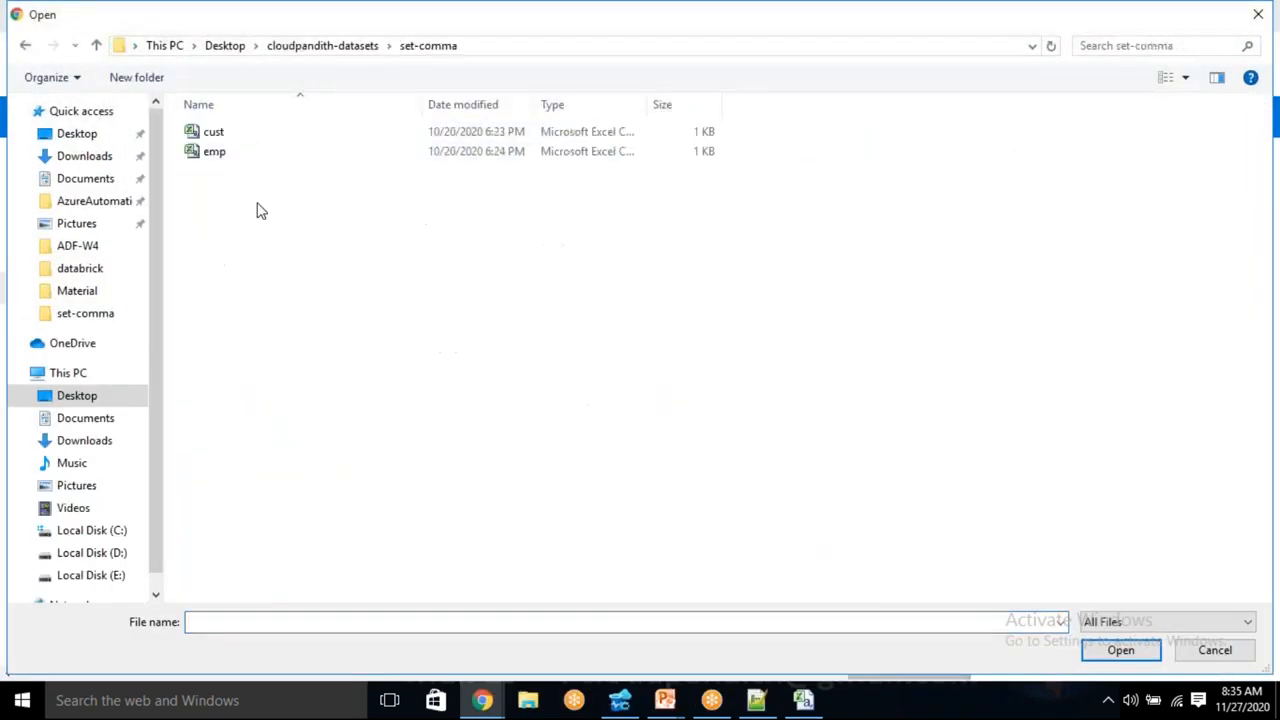
click(234, 153)
ctrl+click(229, 134)
click(1108, 650)
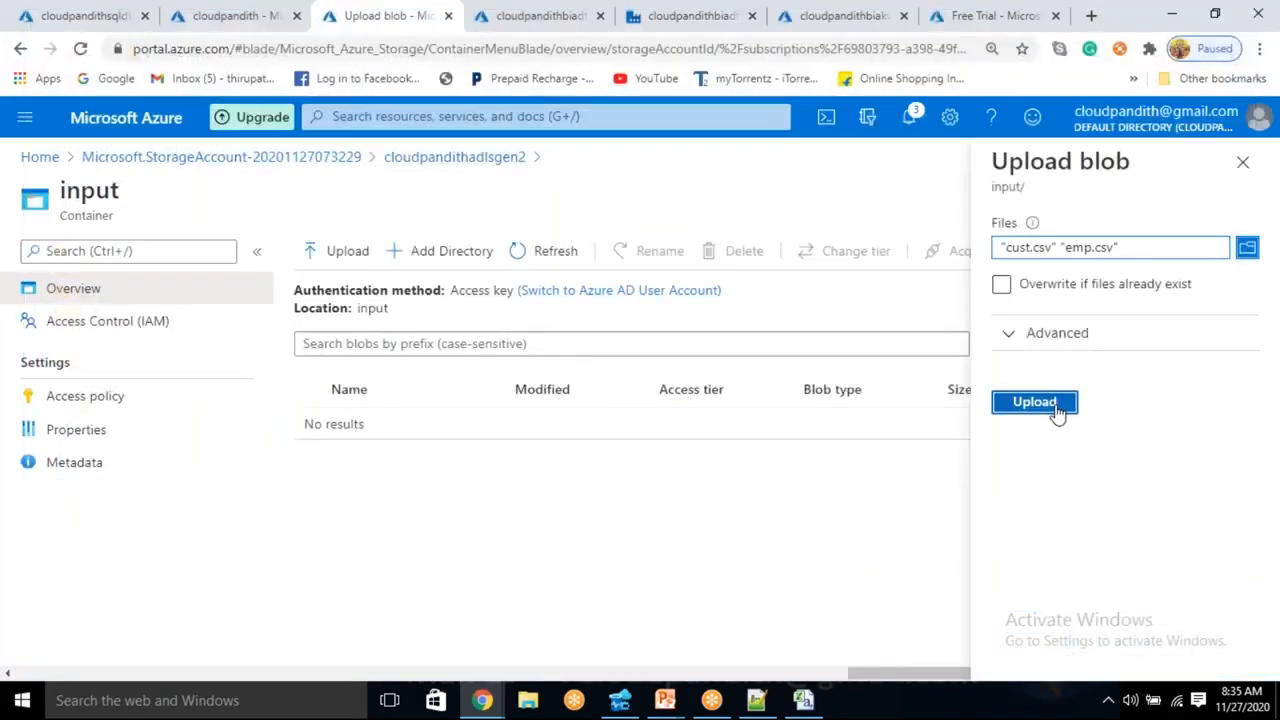
click(1057, 413)
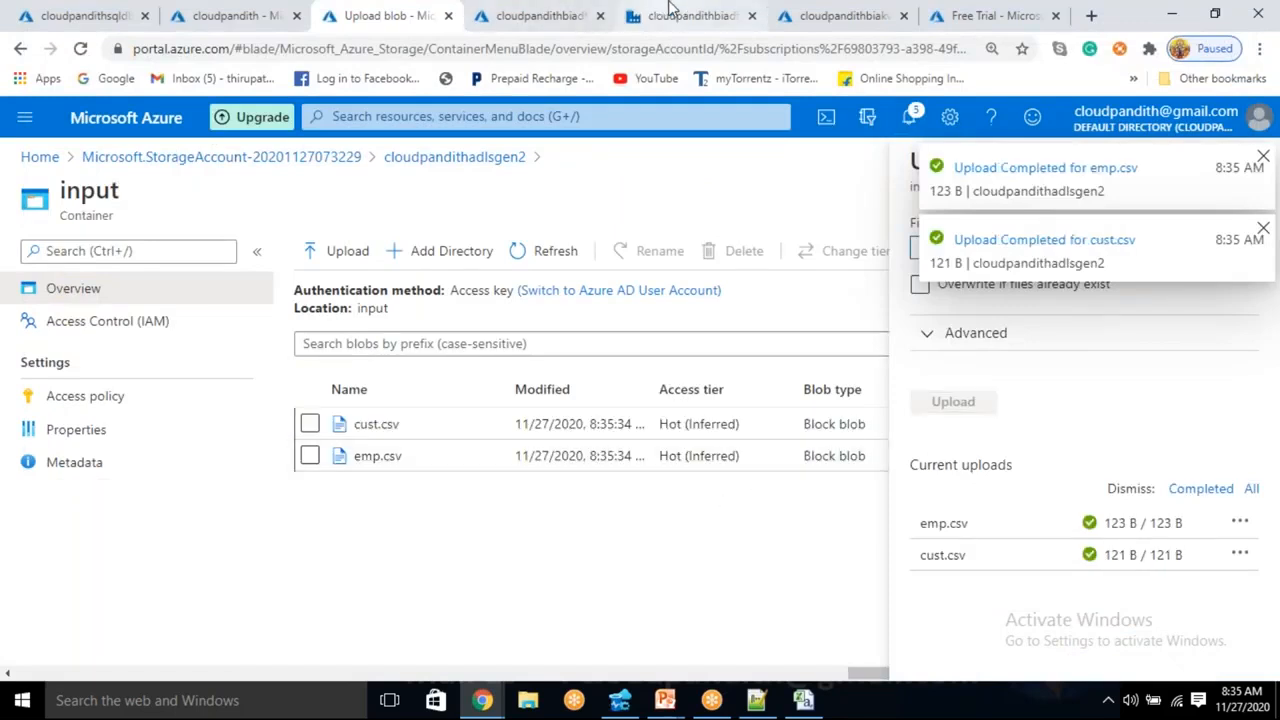
Open the Data Factory monitor and refresh the triggered pipeline runs to check whether the CSV uploads started a run
click(670, 10)
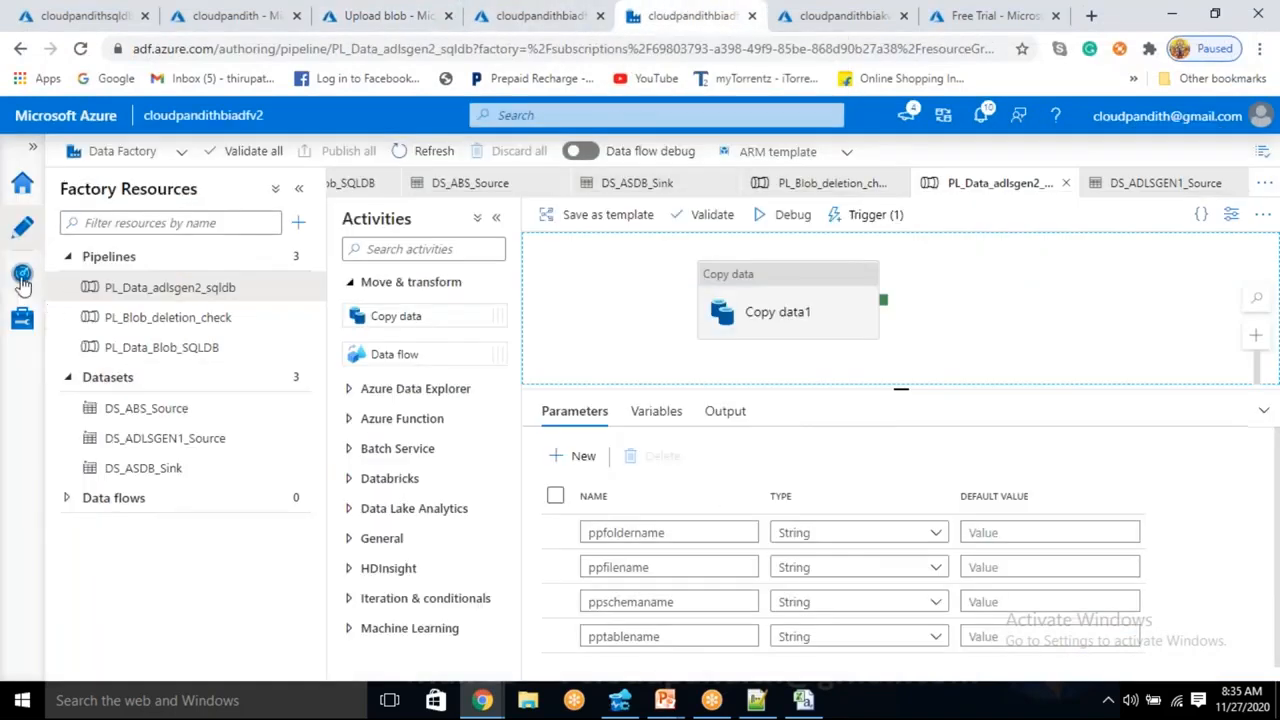
click(22, 280)
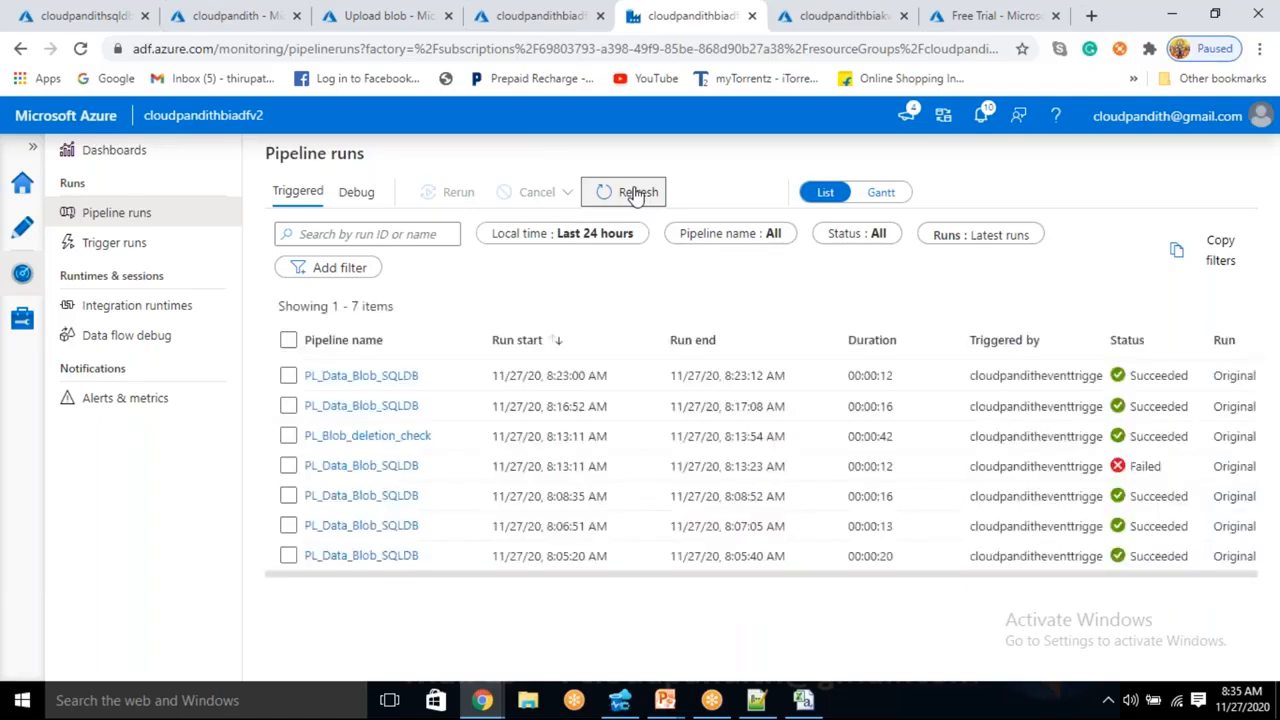
click(634, 194)
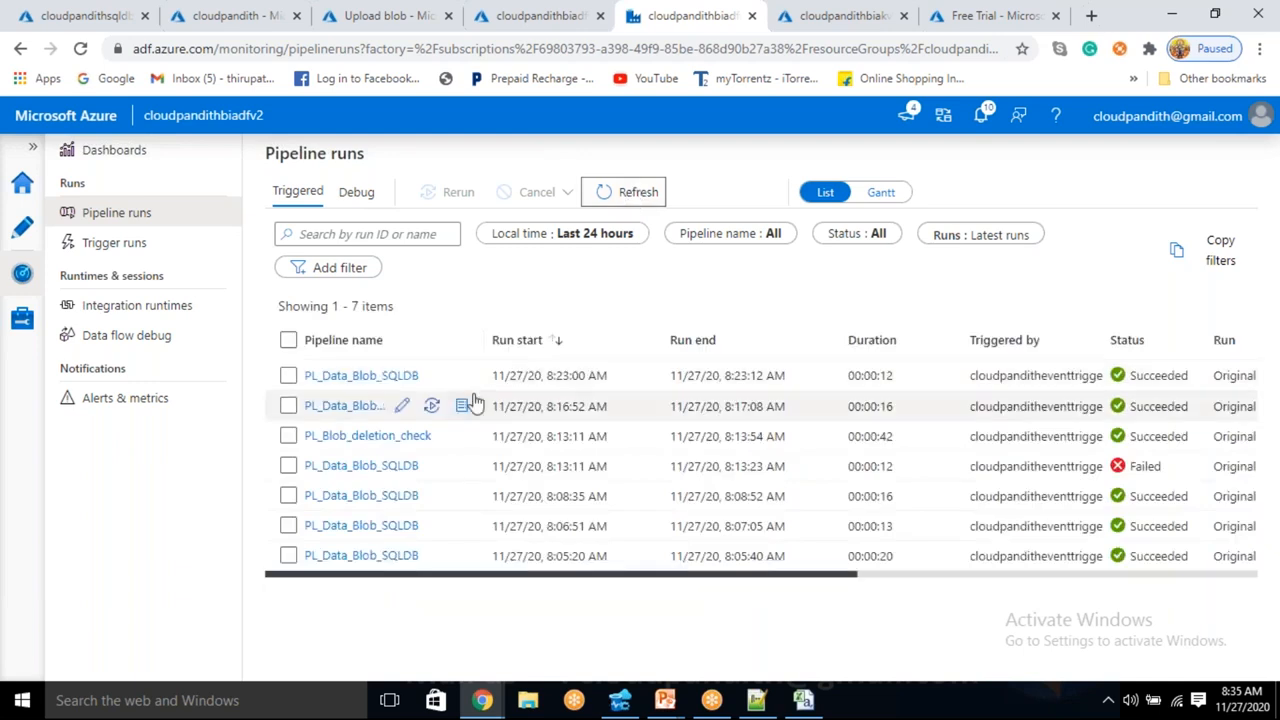
drag(722, 375, 758, 374)
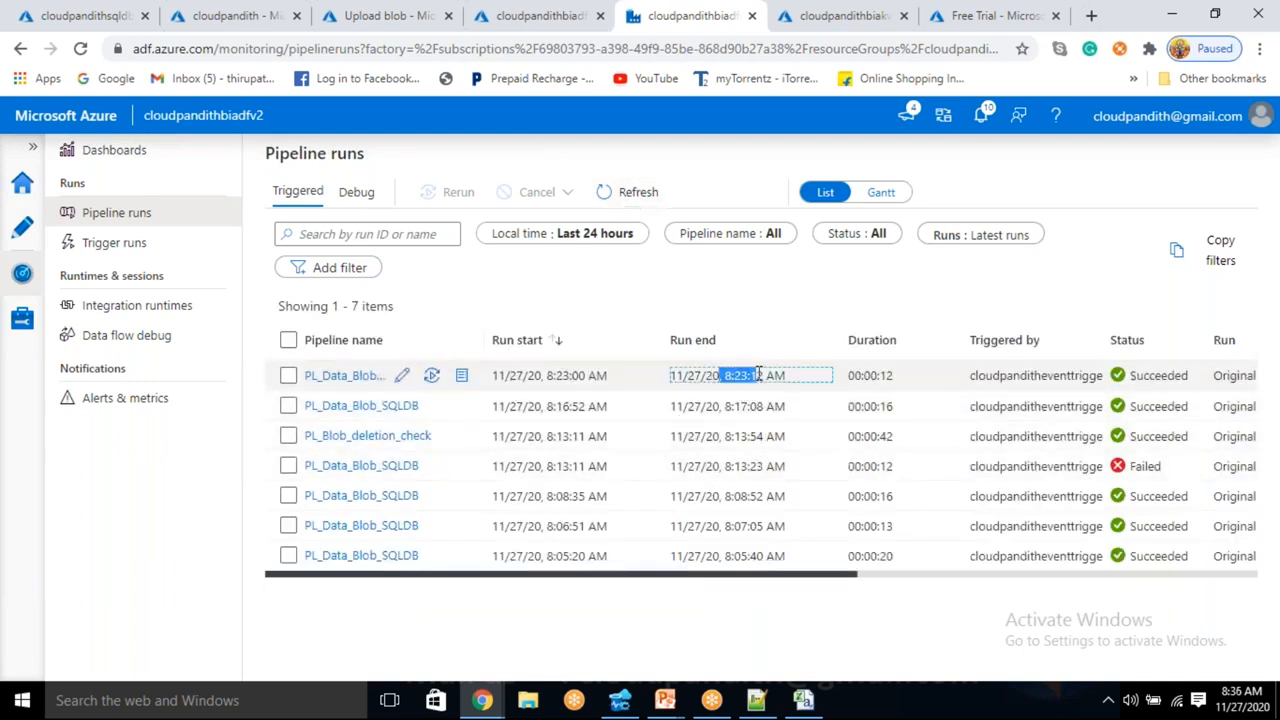
Upload cpmultijson1.json from the set-json folder in cloudpandith-datasets to the input container of cloudpandithadlsgen2
click(403, 12)
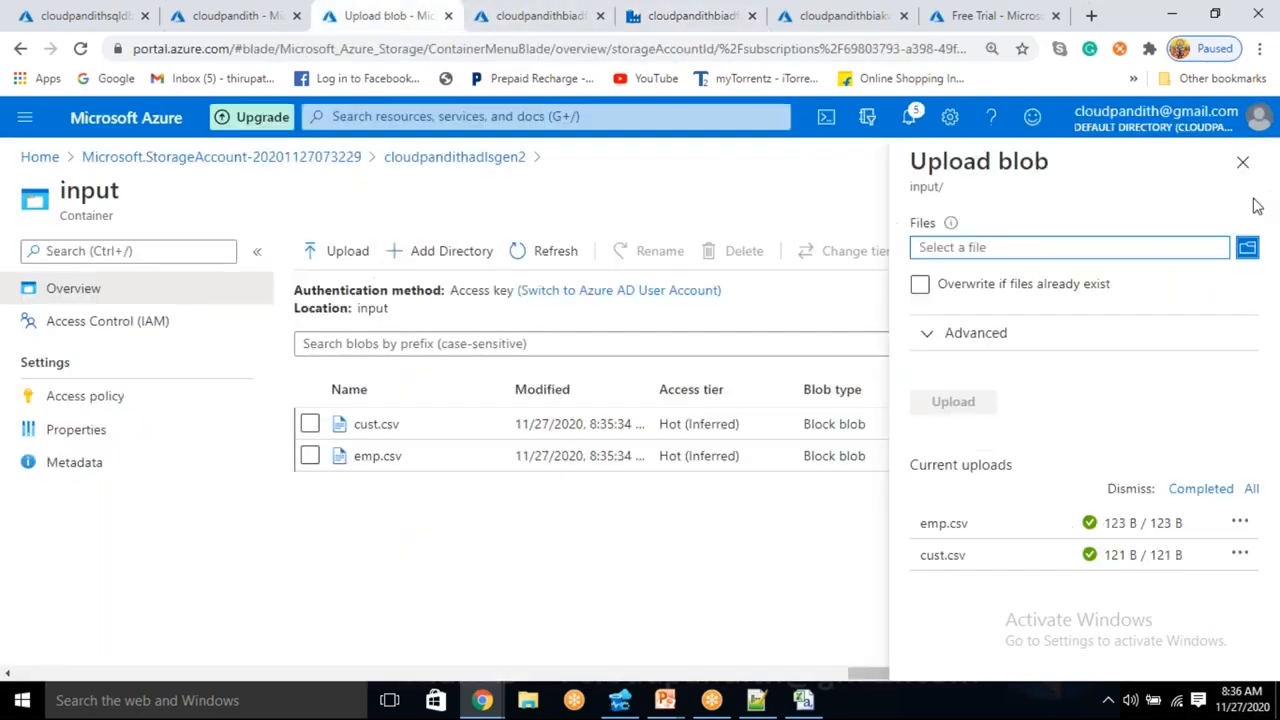
click(1240, 164)
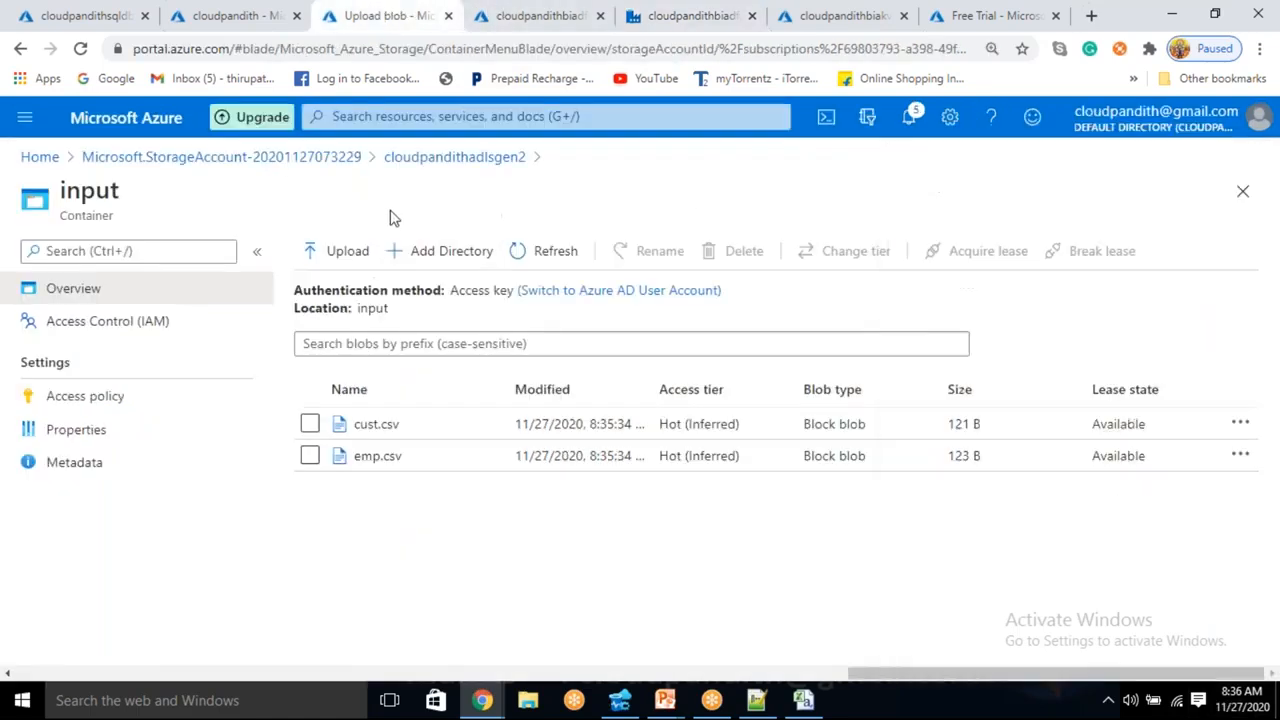
click(348, 252)
click(1128, 248)
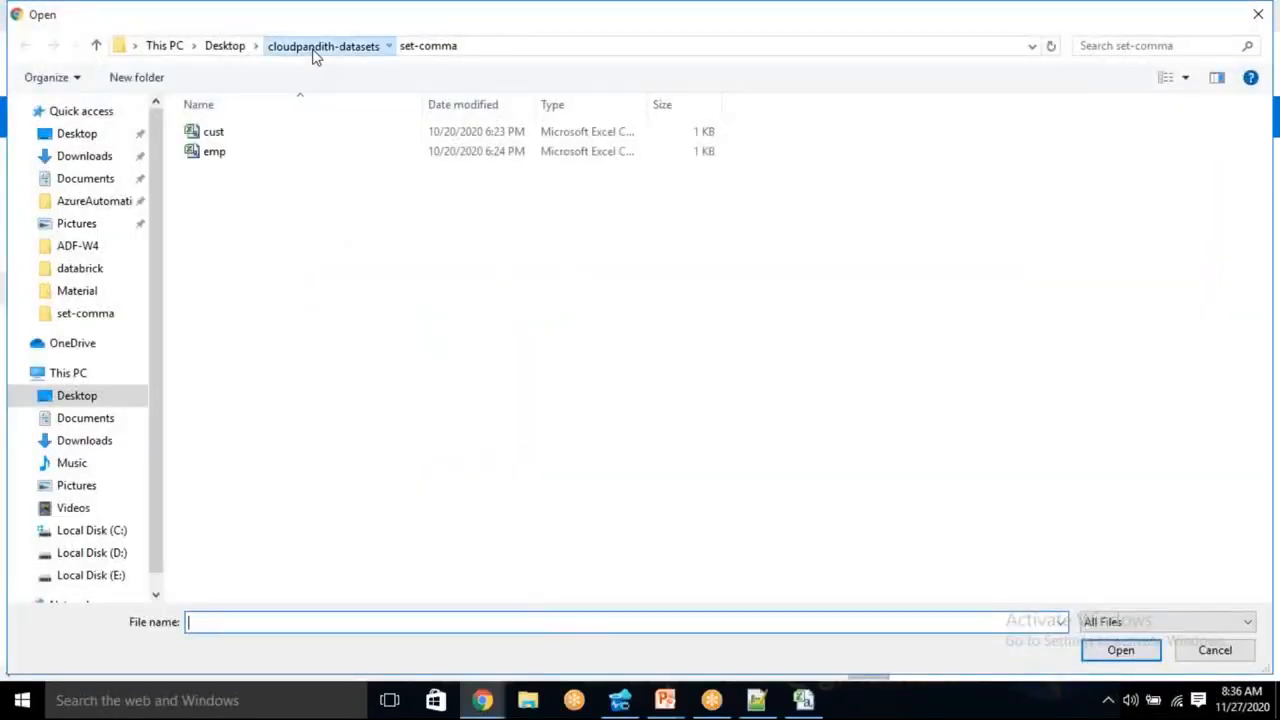
click(314, 47)
click(240, 251)
click(247, 272)
double_click(247, 272)
click(258, 230)
click(1120, 651)
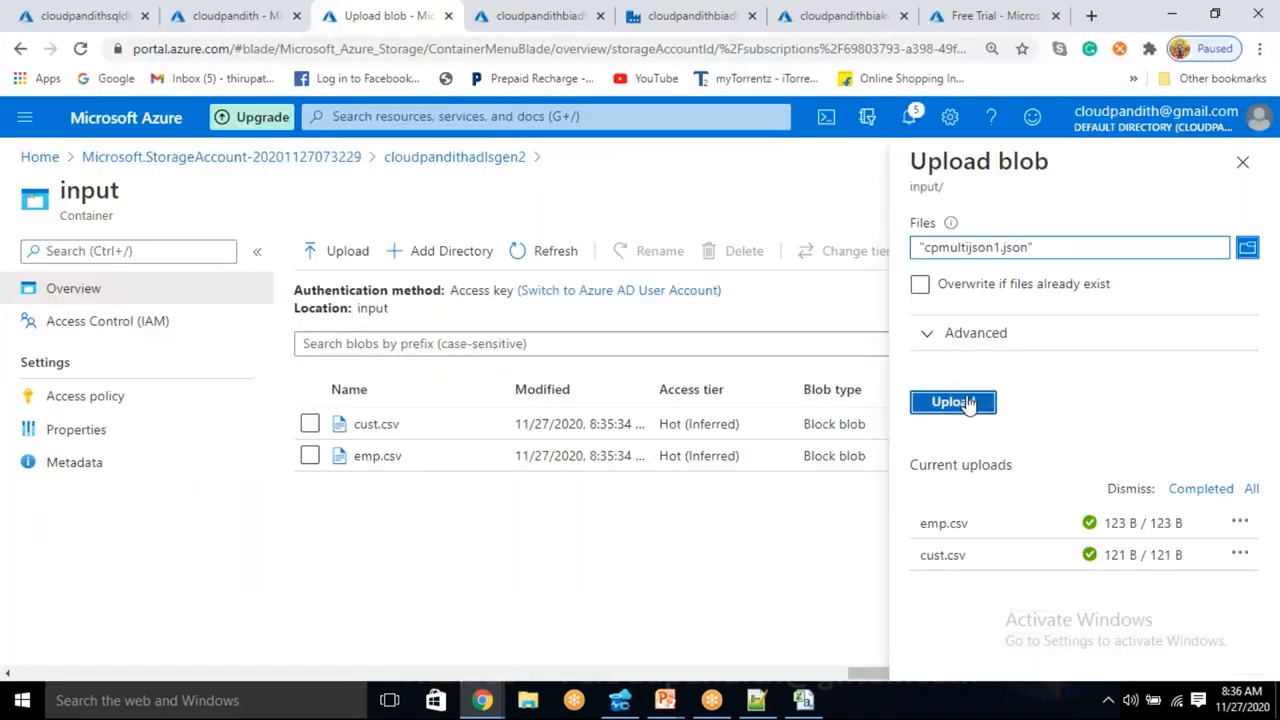
click(955, 402)
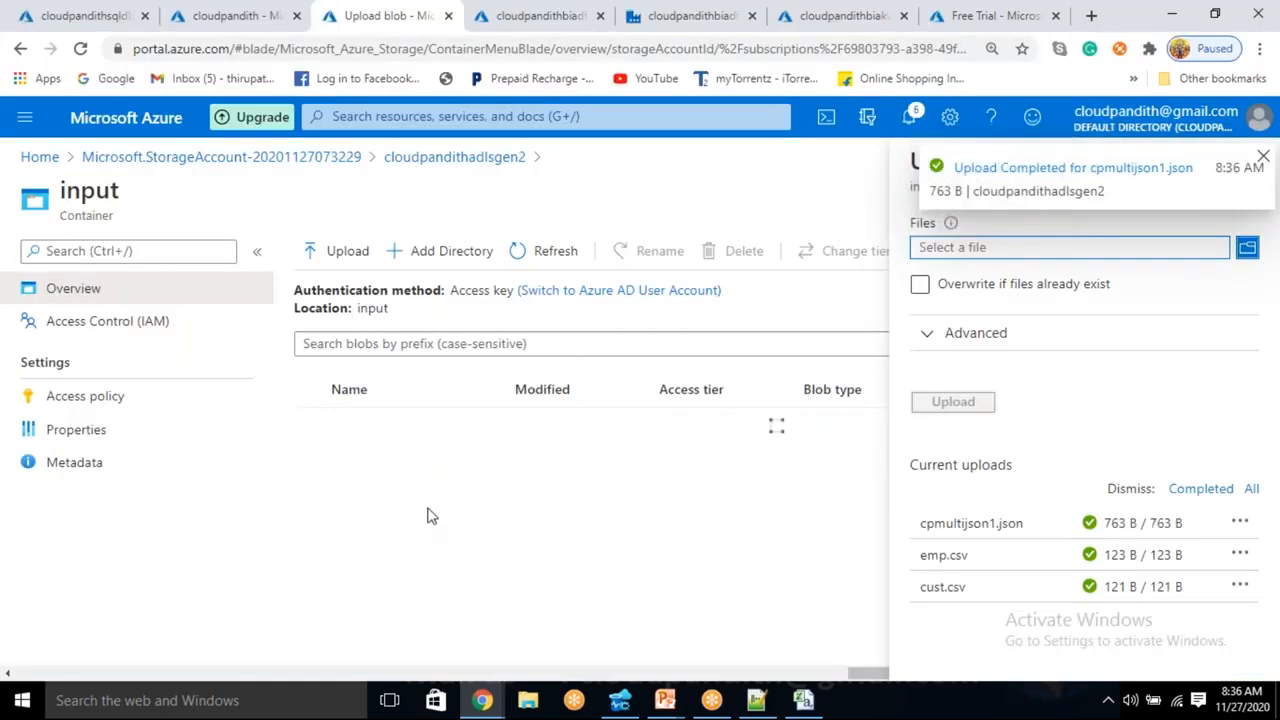
Refresh the Data Factory pipeline runs and check the status of the PL_Data_adlsgen2_sqldb run triggered by cloudpandithtrigger3
click(672, 16)
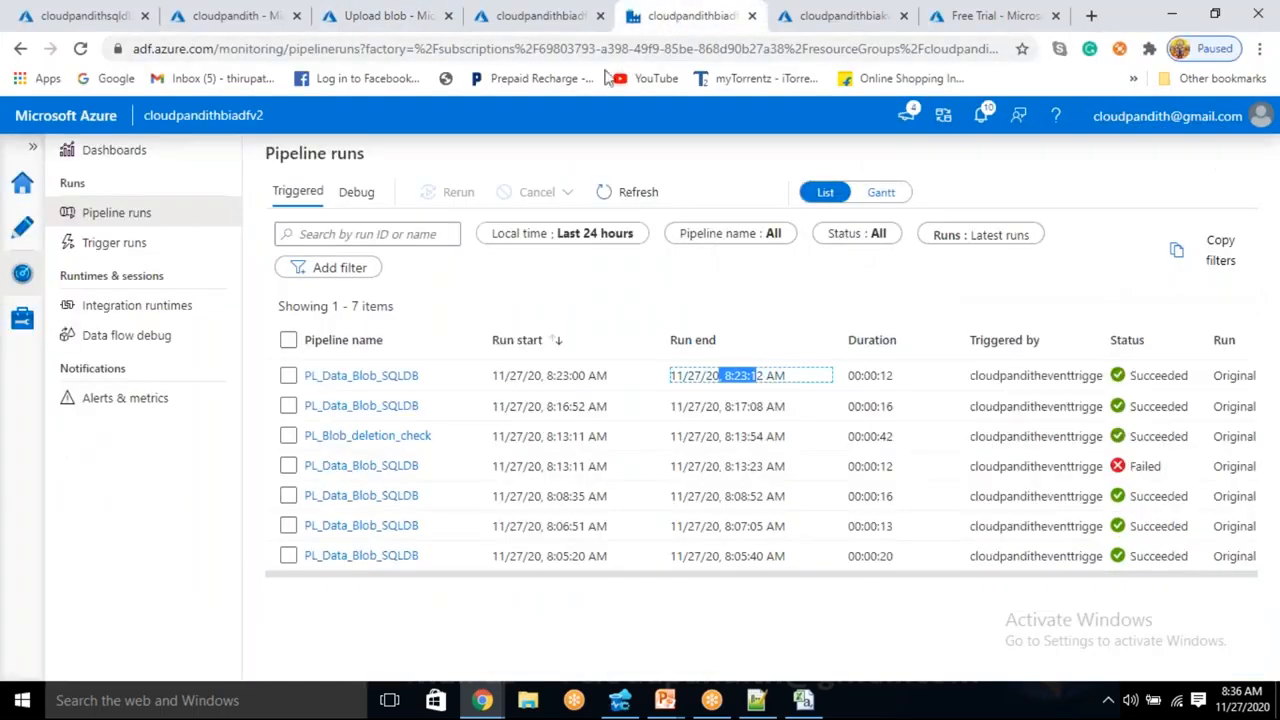
click(625, 197)
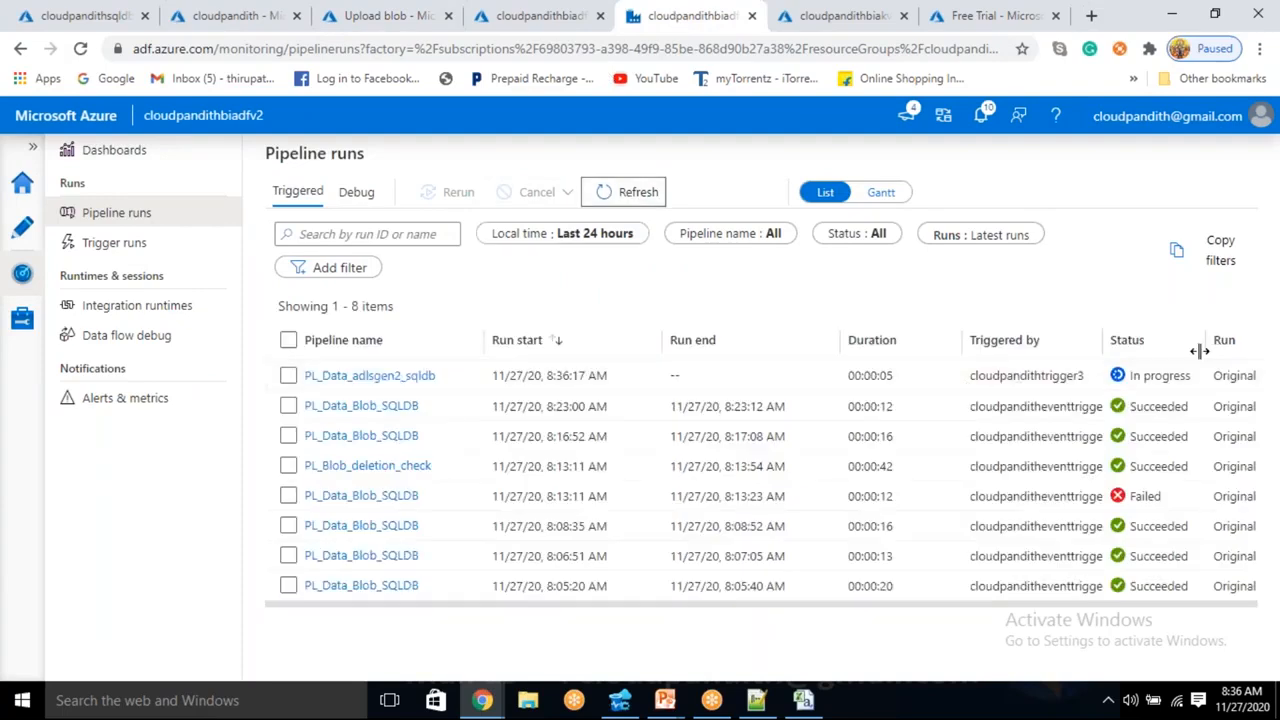
drag(1190, 375, 1130, 377)
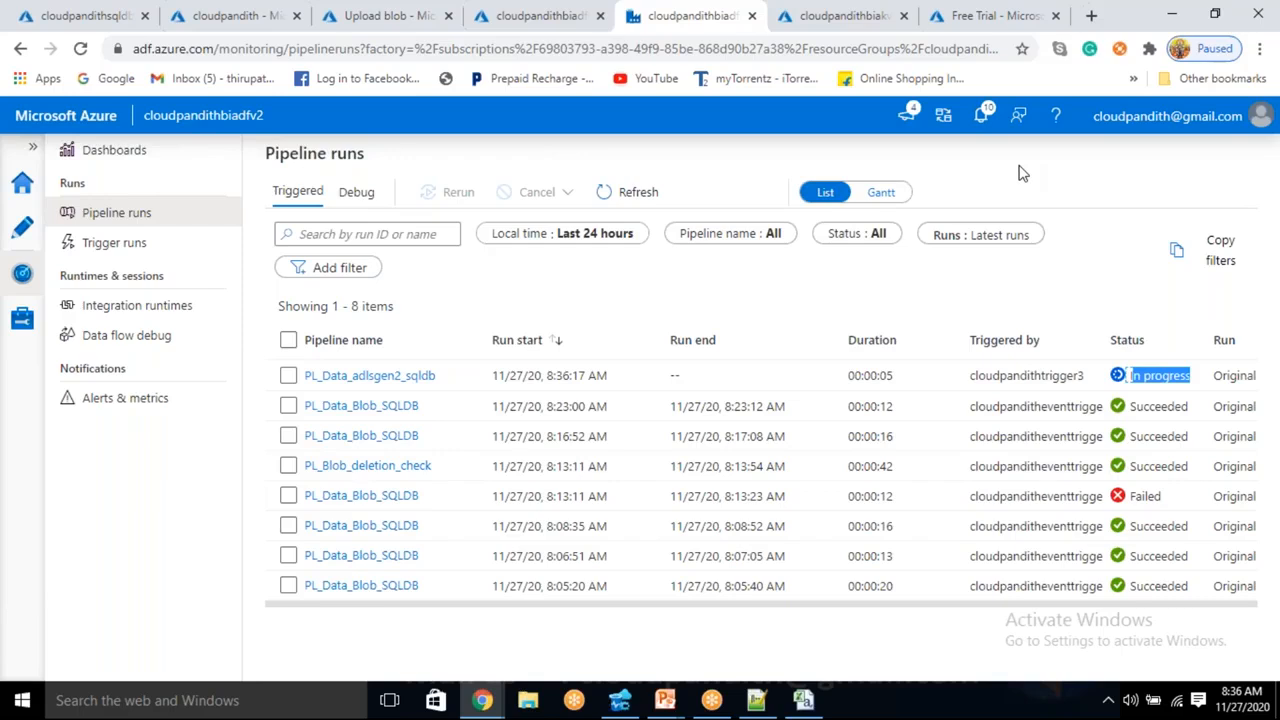
click(891, 28)
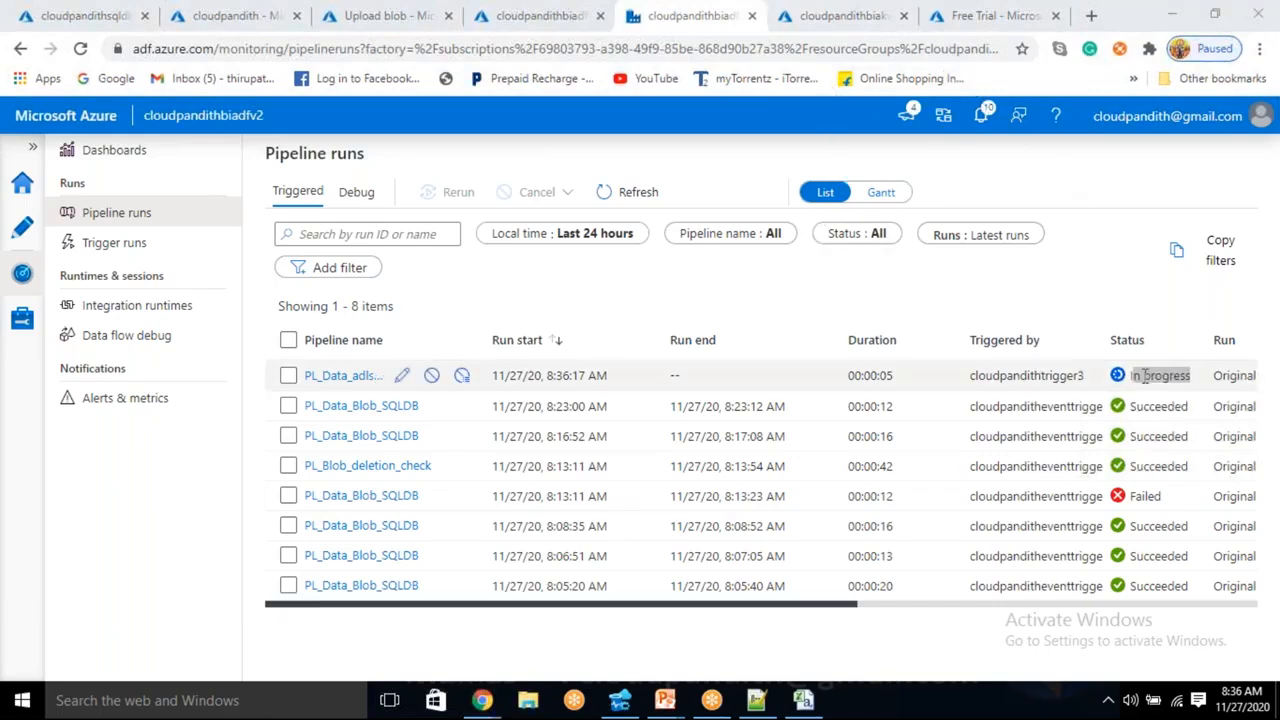
click(655, 194)
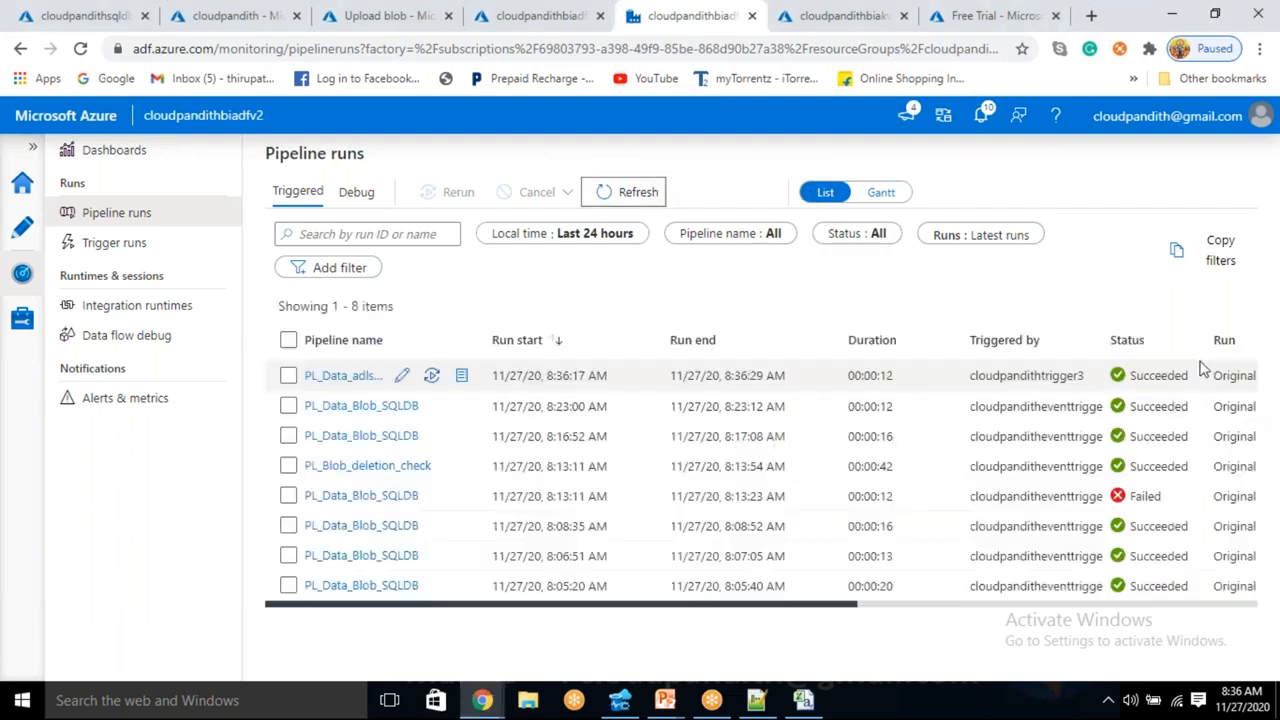
Switch to Azure Data Studio, refresh the database's Tables folder, and expand the dbo.cpmultijson1.json table
click(630, 702)
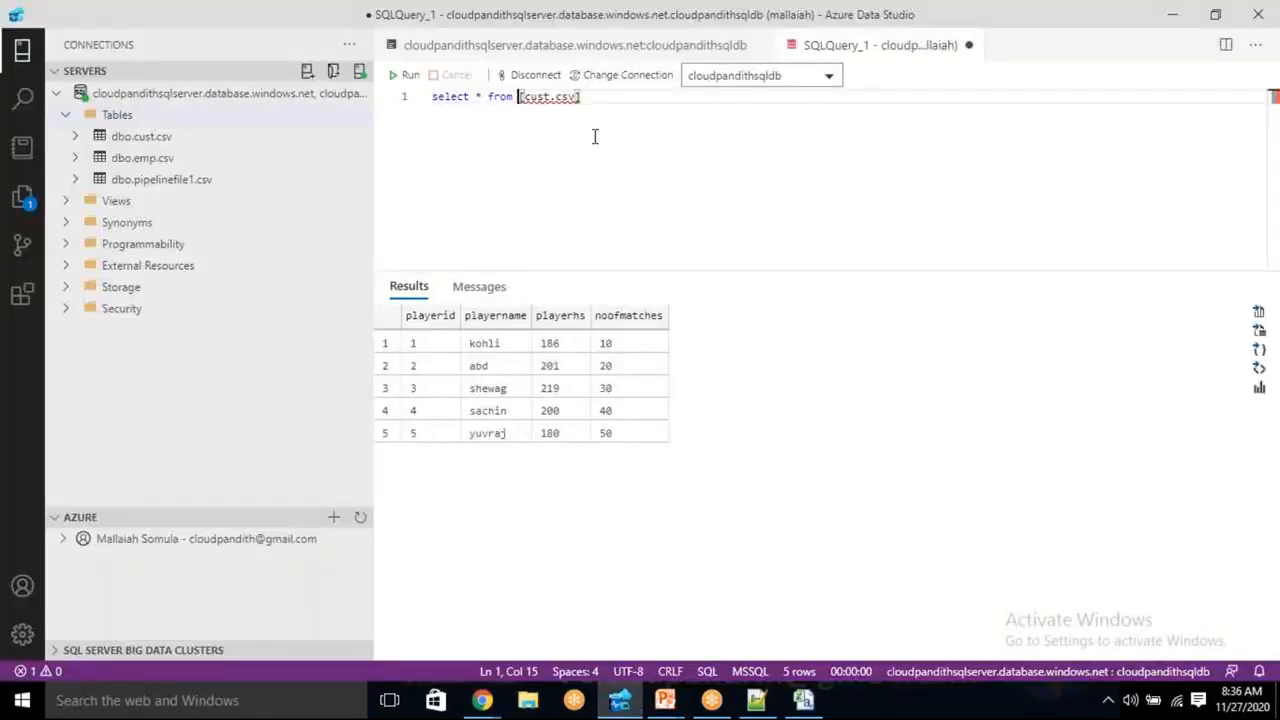
click(112, 114)
right_click(113, 120)
click(157, 140)
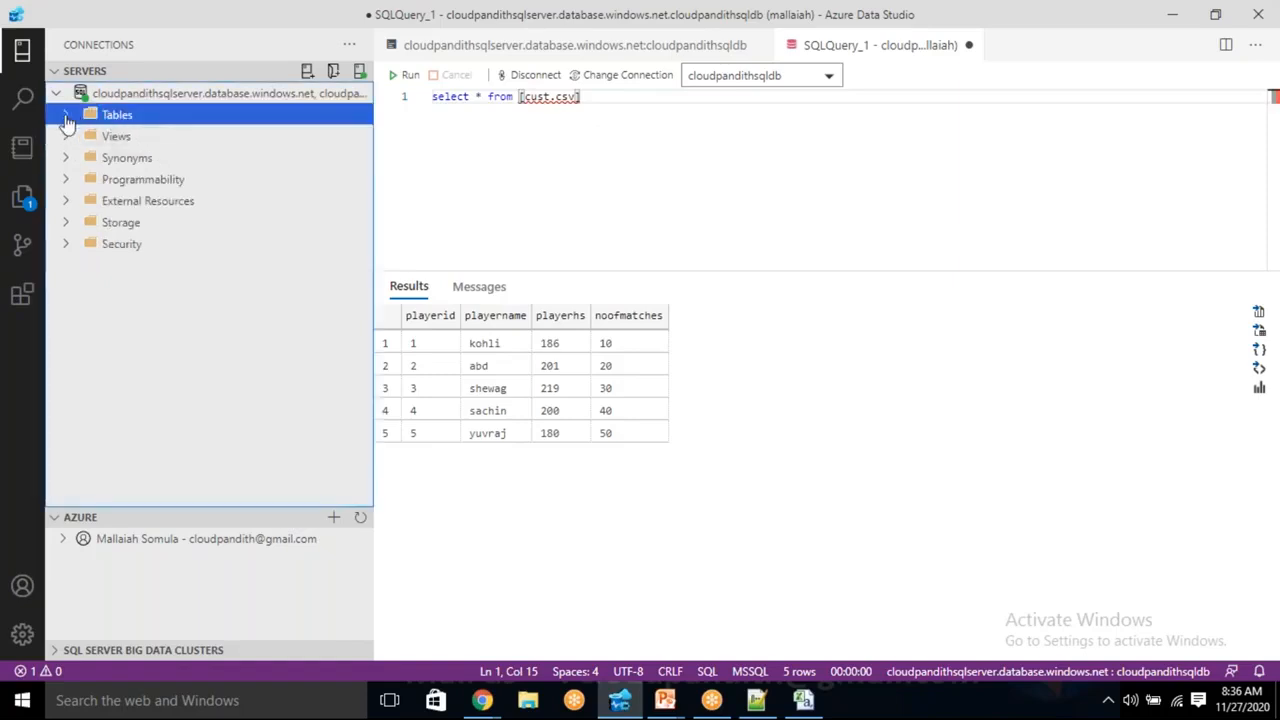
click(66, 117)
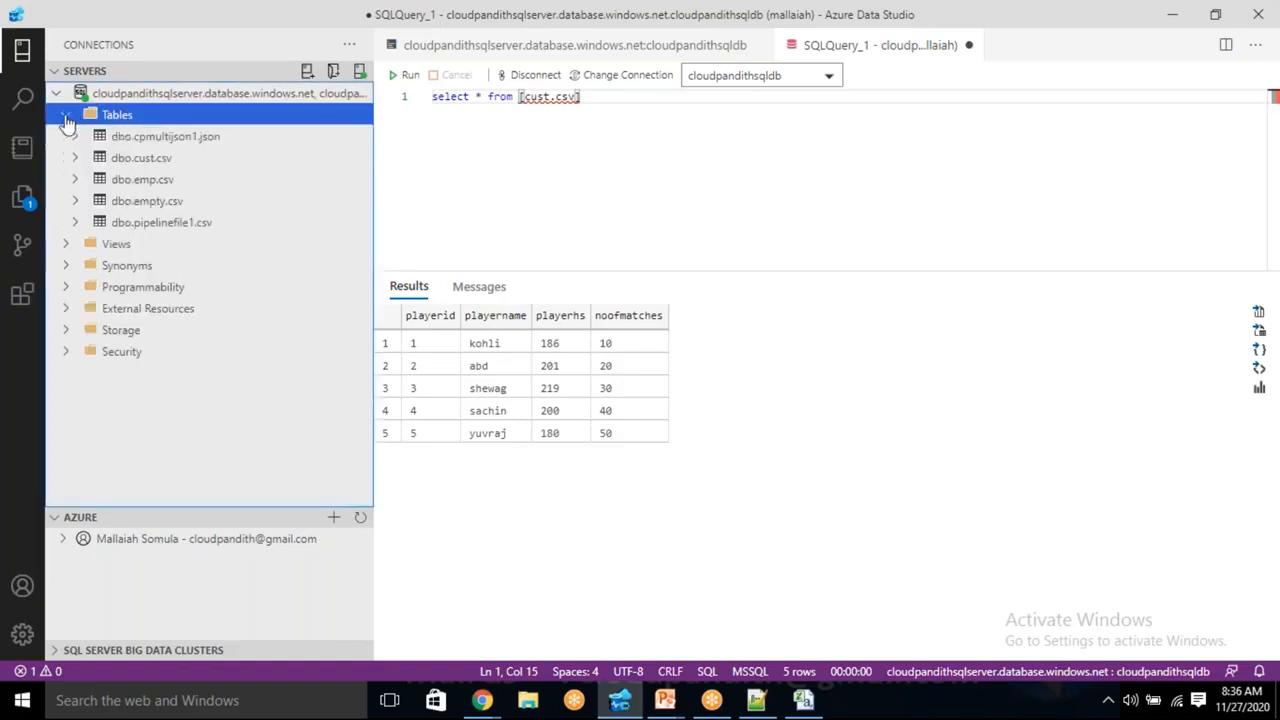
click(166, 138)
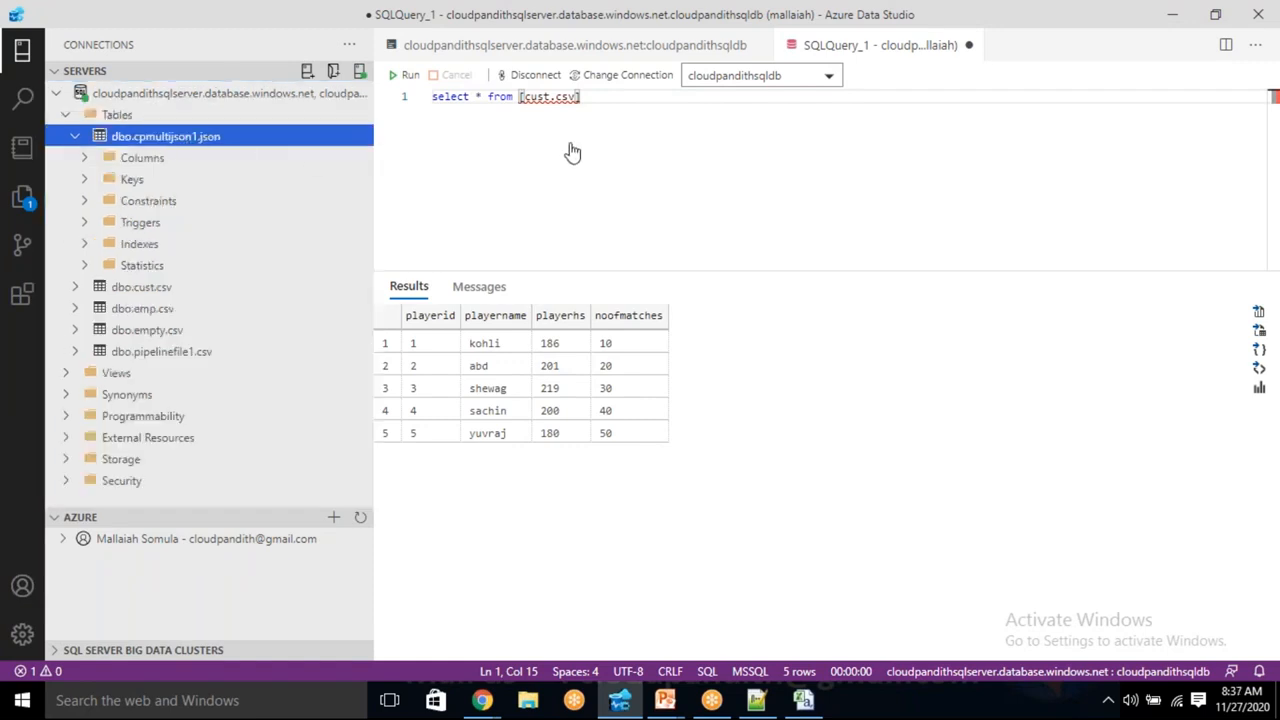
Change the query to select * from [cpmultijson1.json], run it, and review the returned rows
click(587, 97)
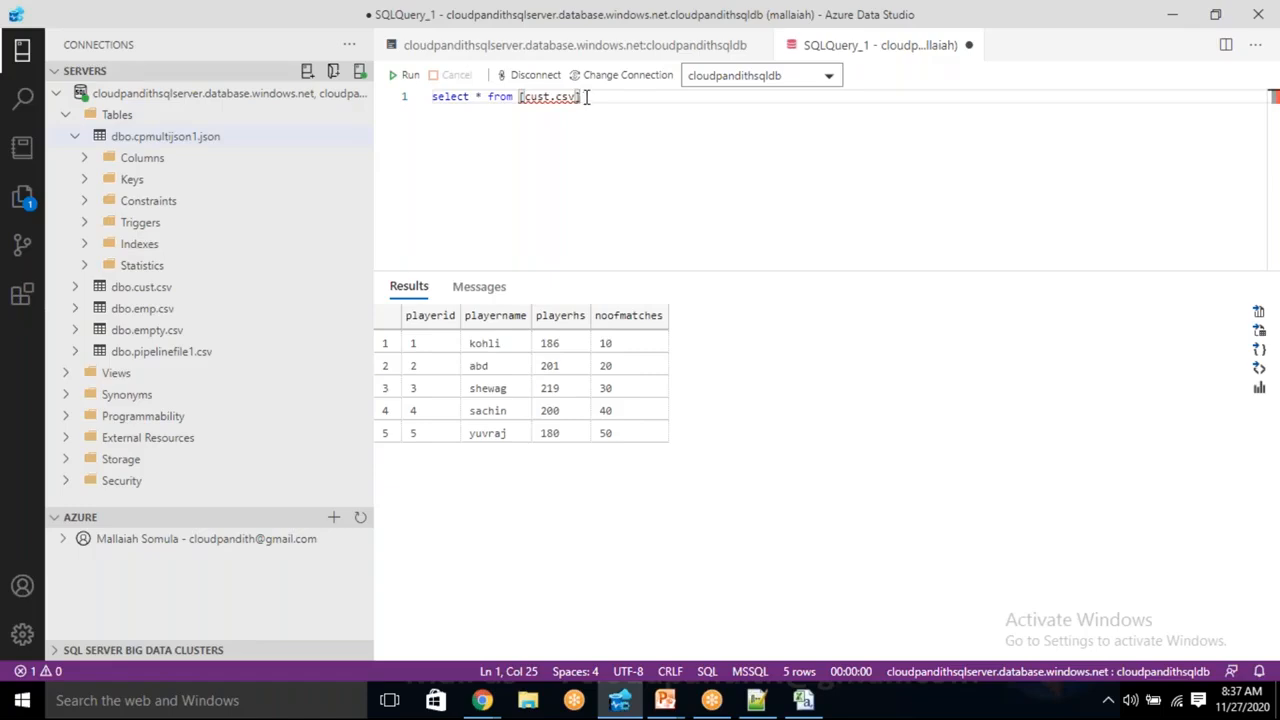
key(BackSpace)
key(BackSpace)
key(BackSpace)
key(BackSpace)
key(BackSpace)
key(BackSpace)
key(BackSpace)
text(pmultijson1.json])
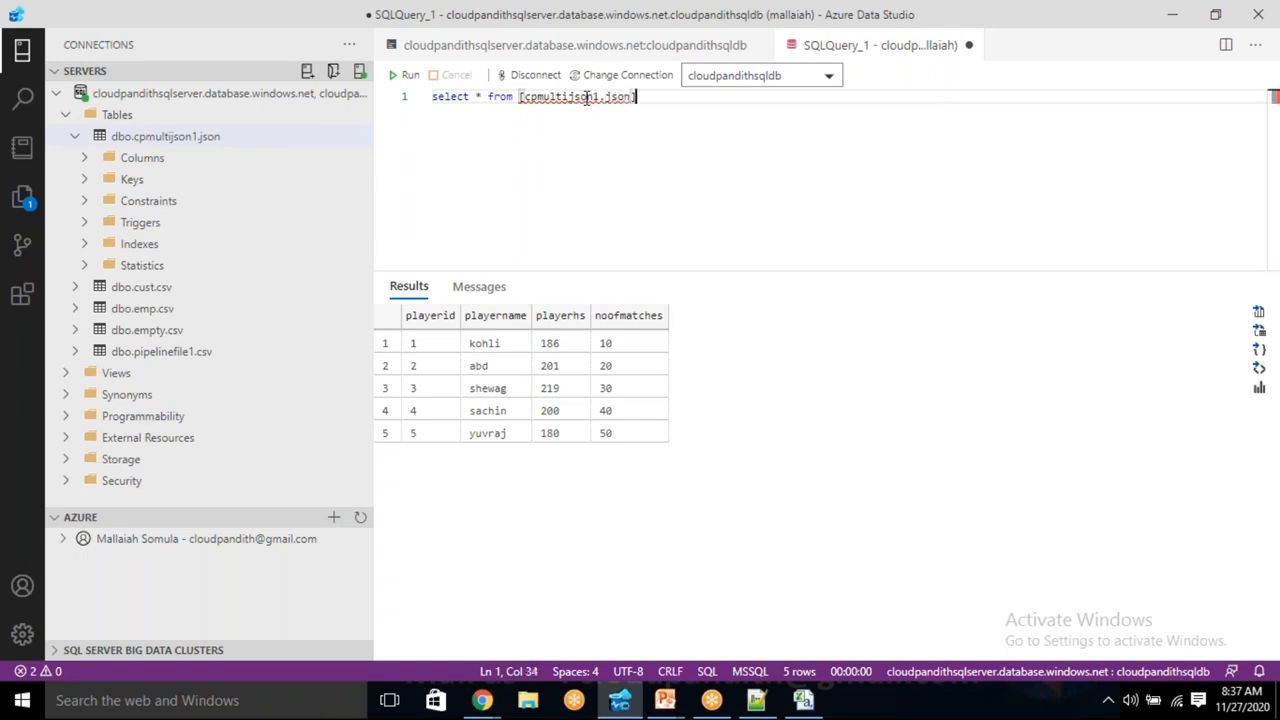
click(405, 75)
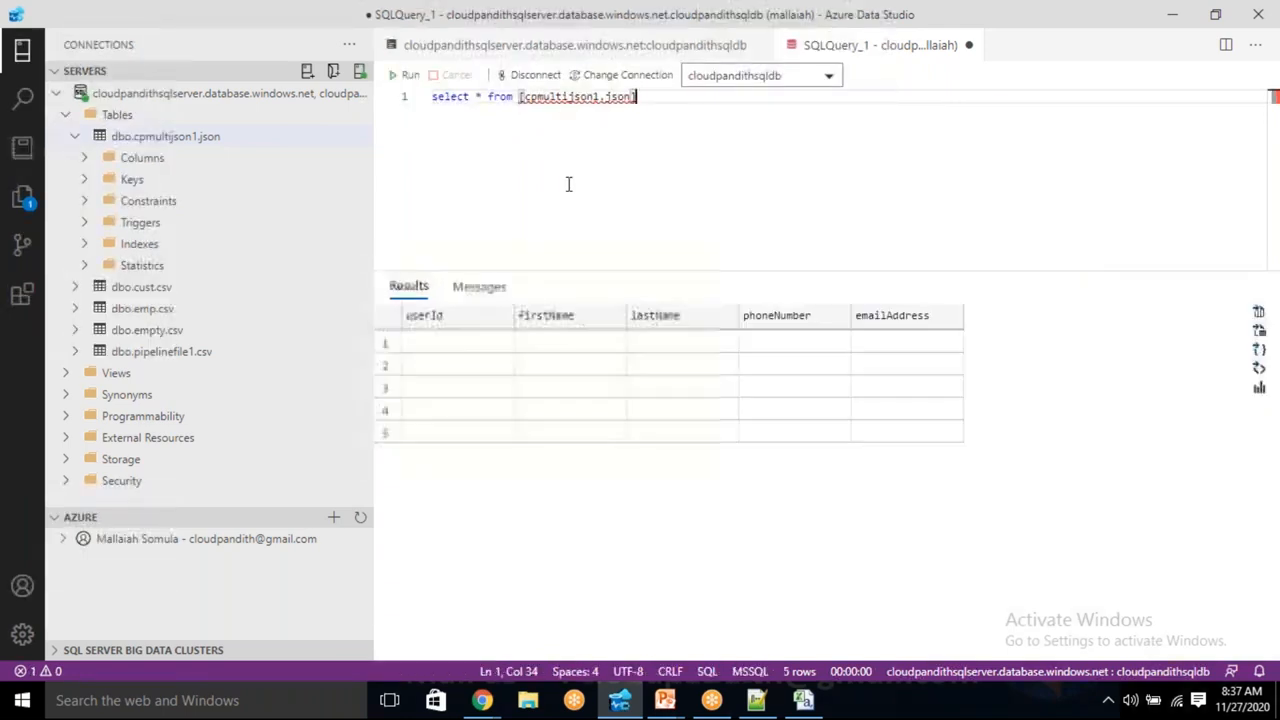
drag(481, 343, 826, 470)
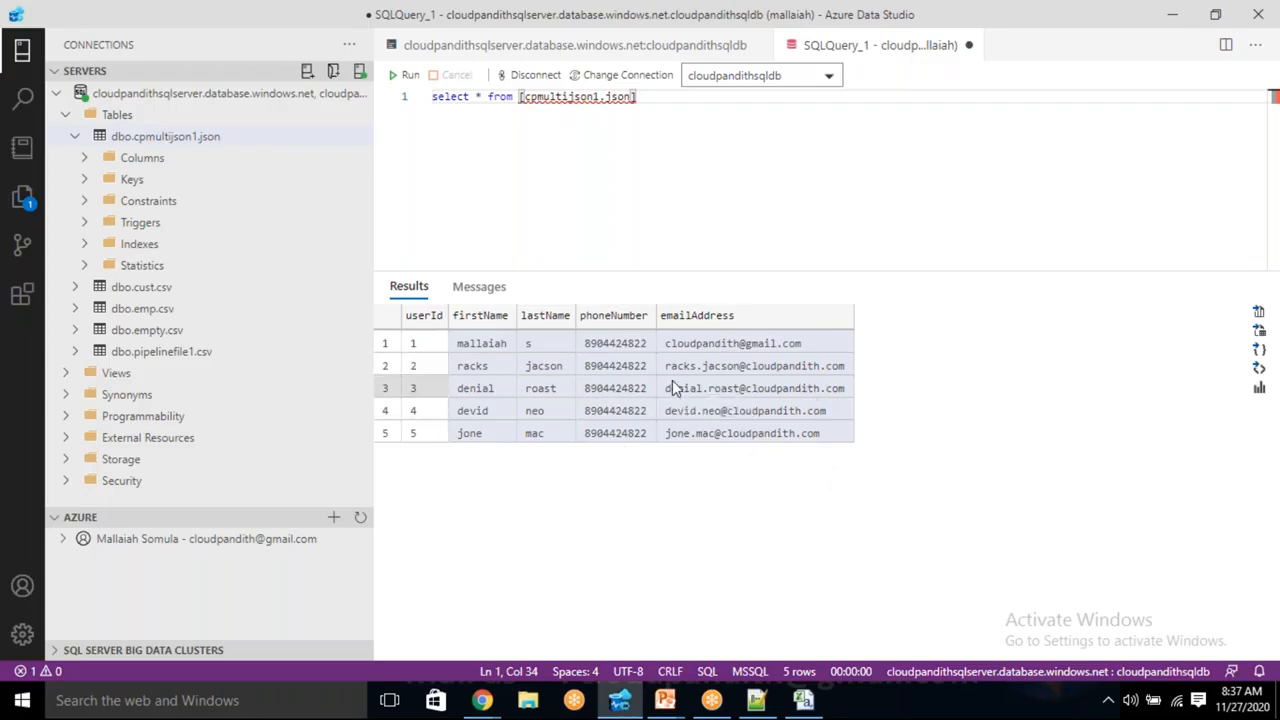
Switch back to the browser and upload empty.json from the Desktop to the input container of cloudpandithadlsgen2
key(alt+Tab)
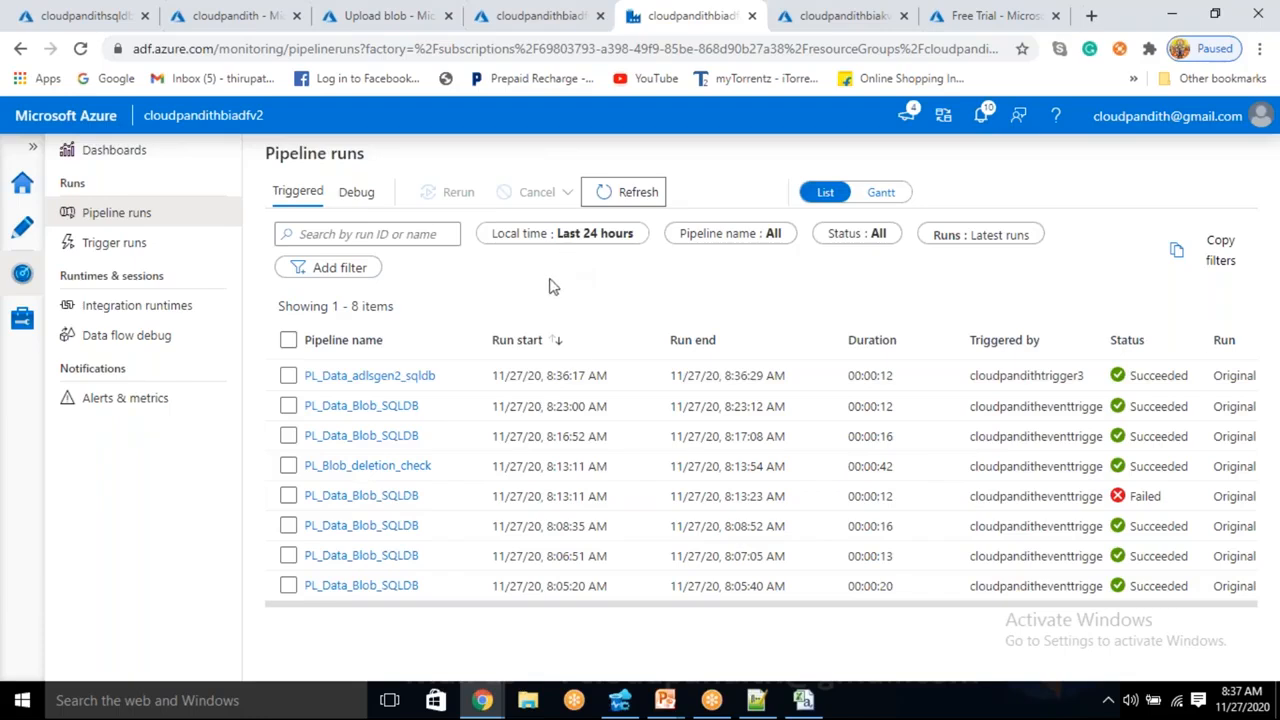
click(772, 701)
key(alt+Tab)
click(390, 15)
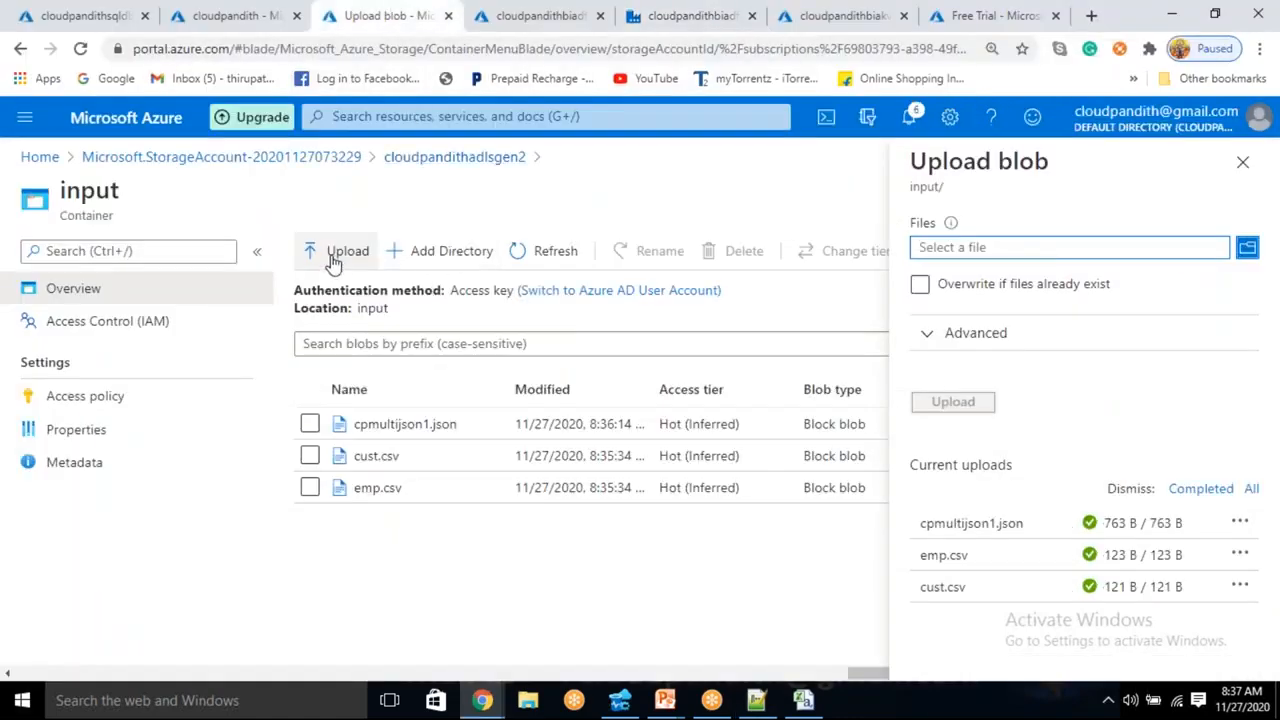
click(1248, 249)
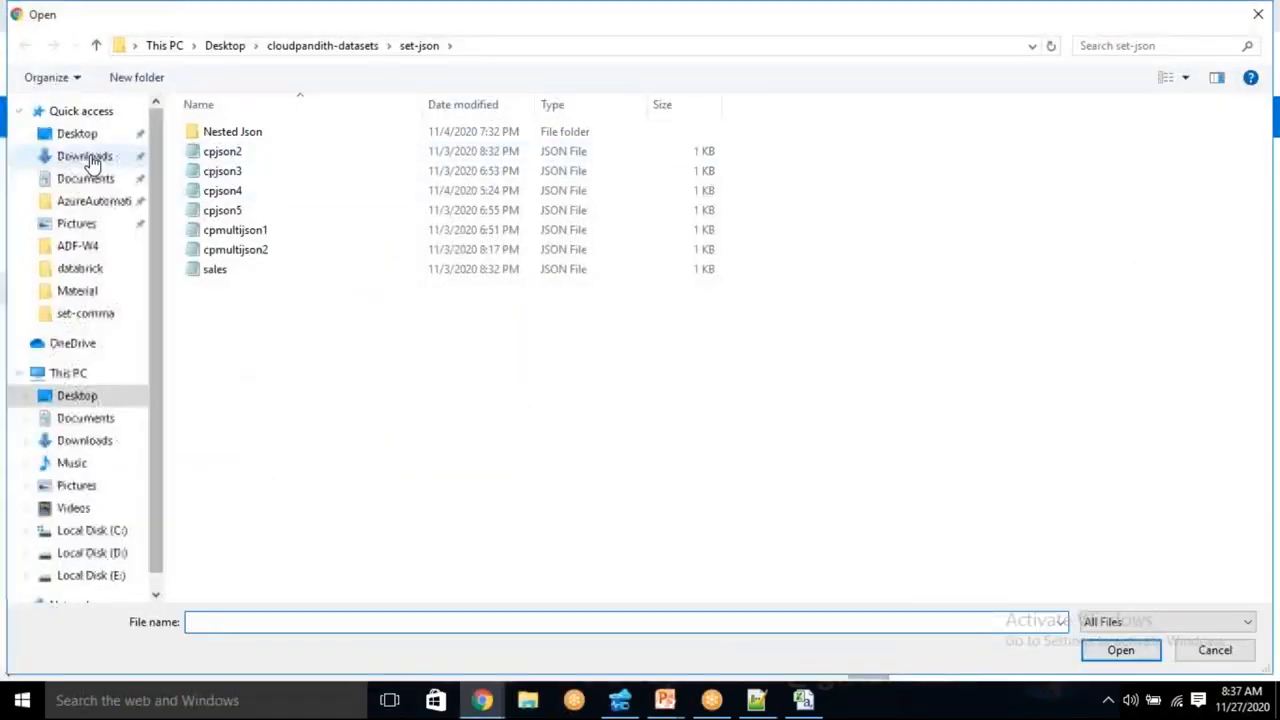
click(77, 132)
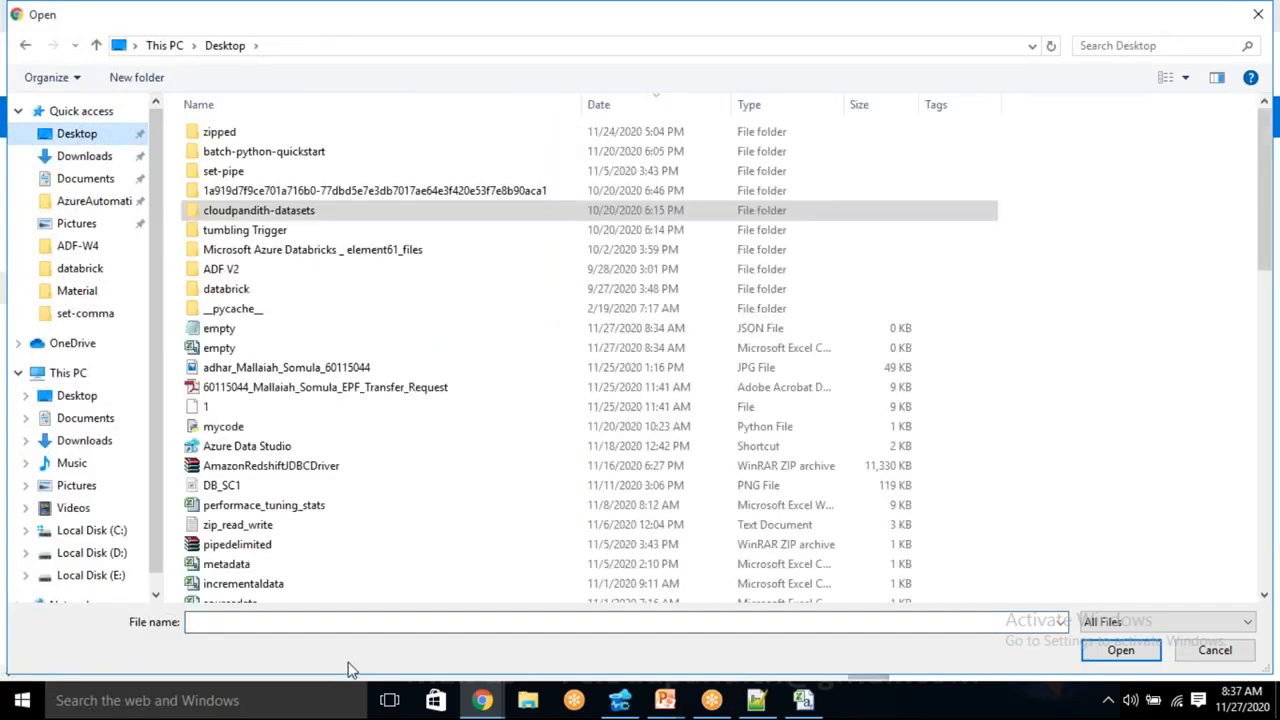
click(325, 620)
text(empty.json)
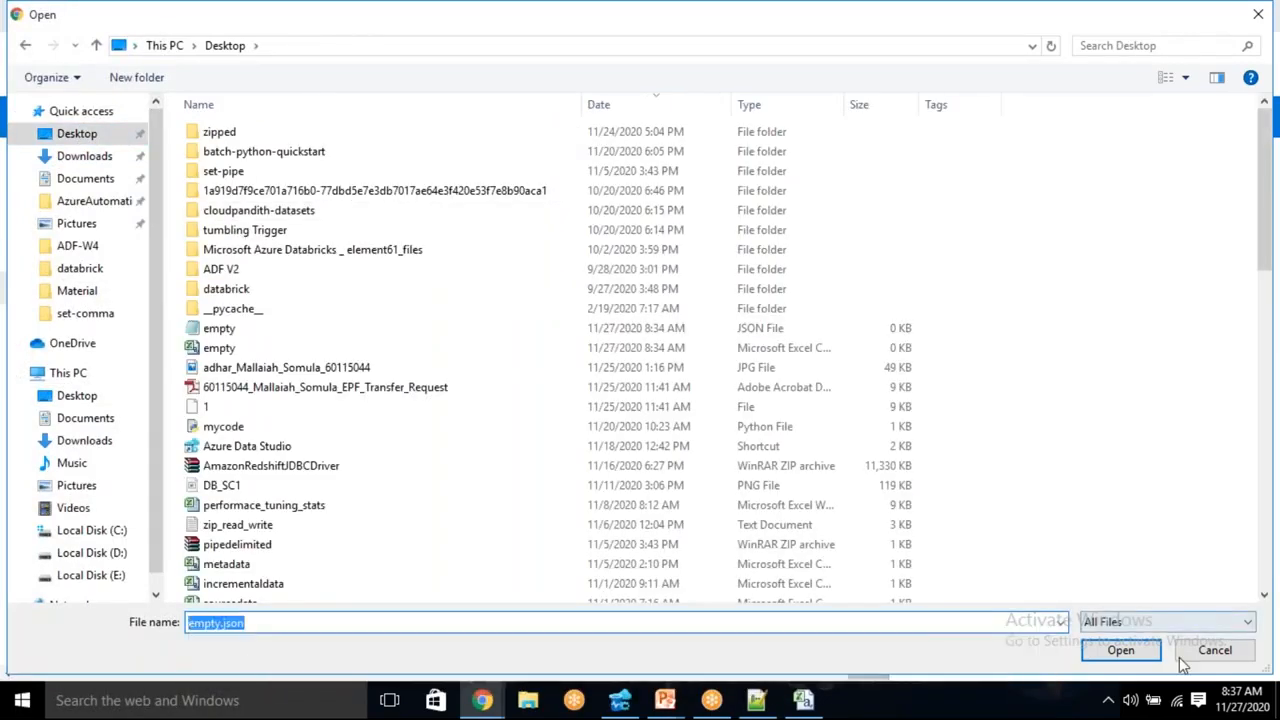
click(1121, 650)
click(951, 405)
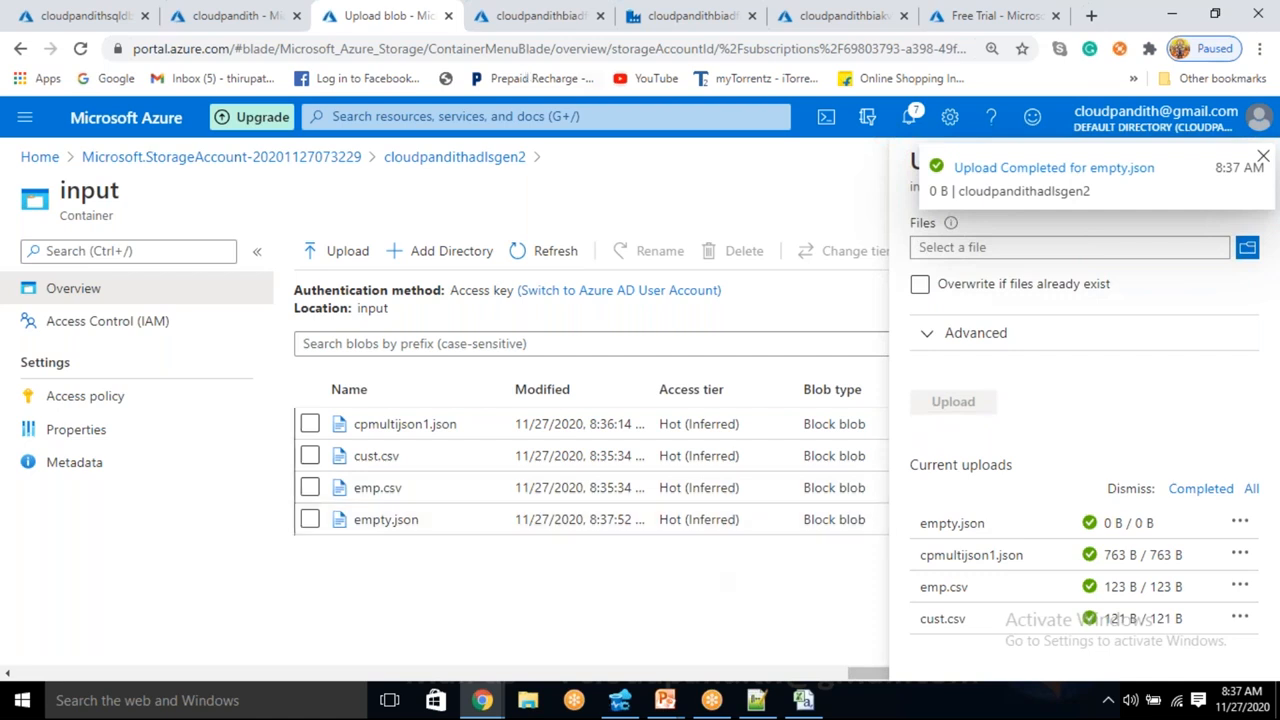
Refresh the triggered pipeline runs repeatedly to check whether the empty.json upload started a run
click(648, 16)
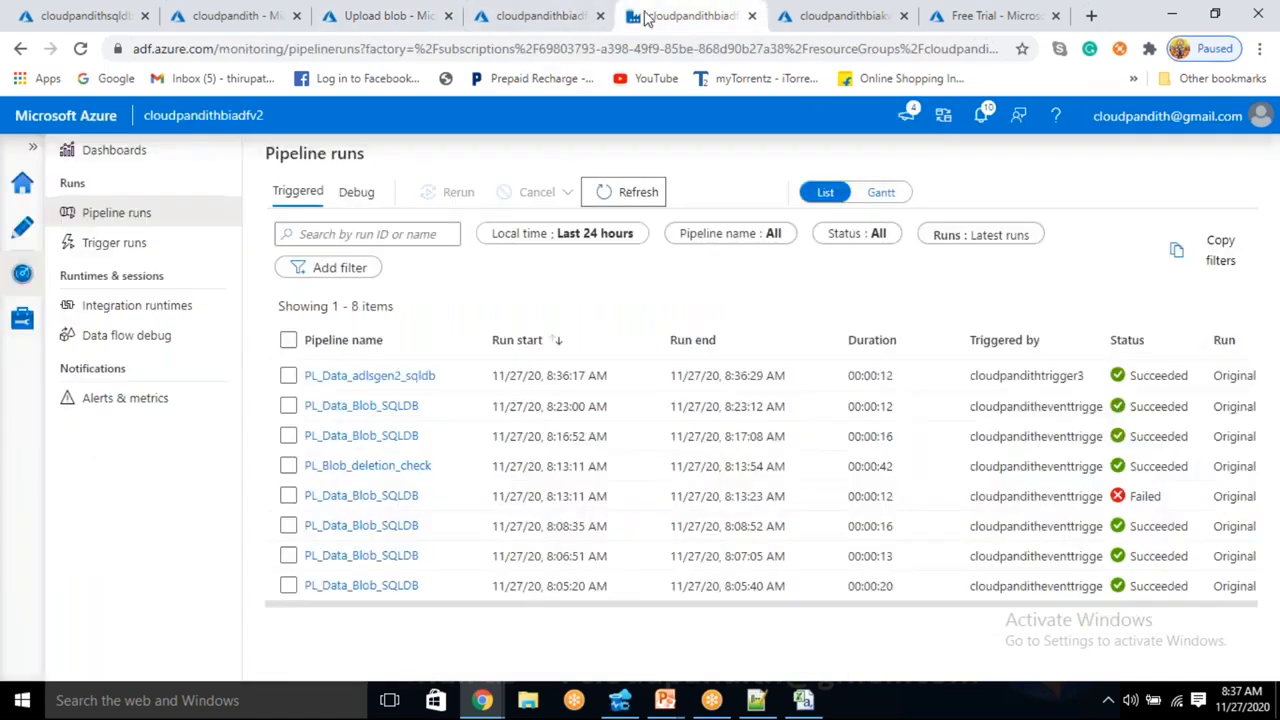
click(638, 194)
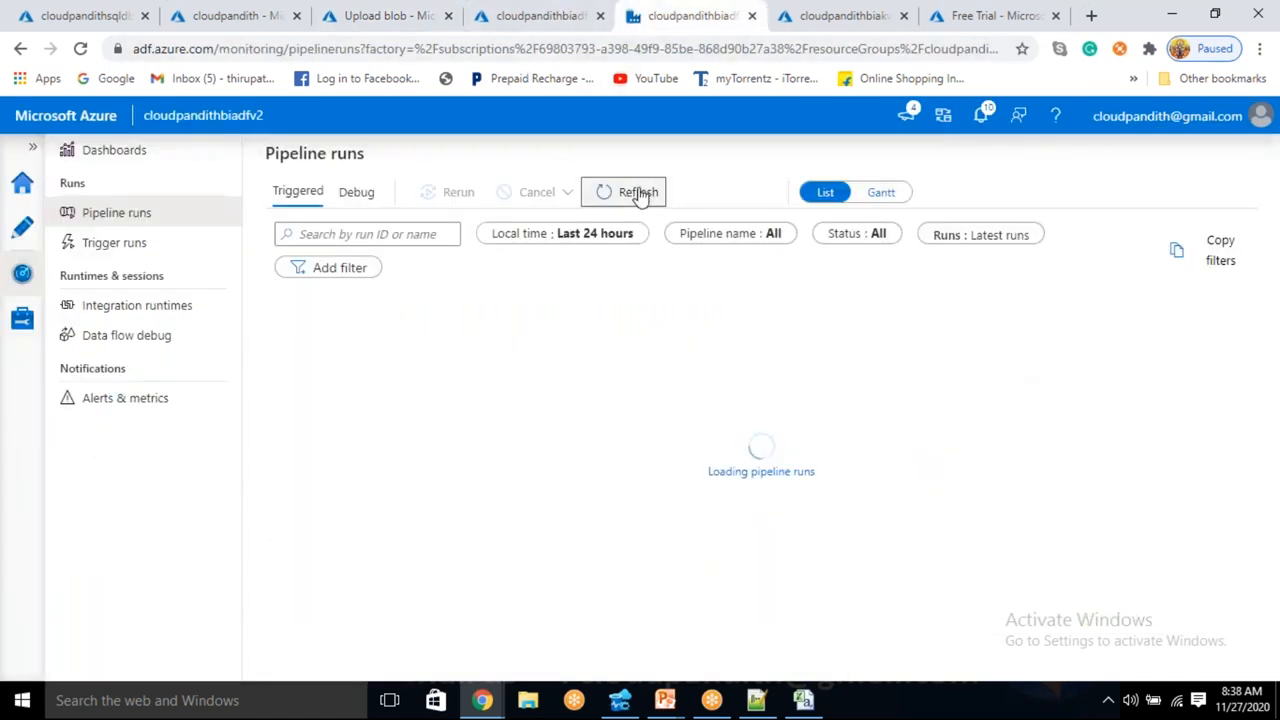
click(638, 192)
click(638, 193)
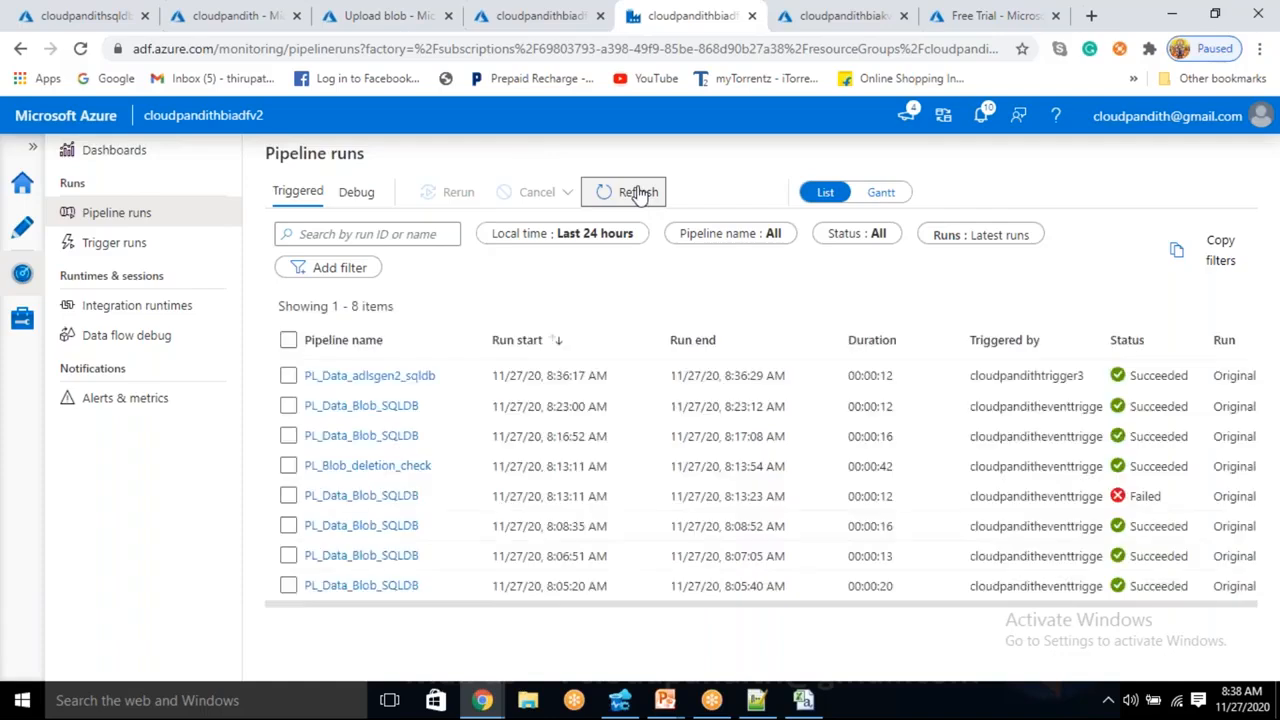
Start a new upload to the input container of cloudpandithadlsgen2 and browse to the Desktop's cloudpandith-datasets\set-json folder
click(418, 17)
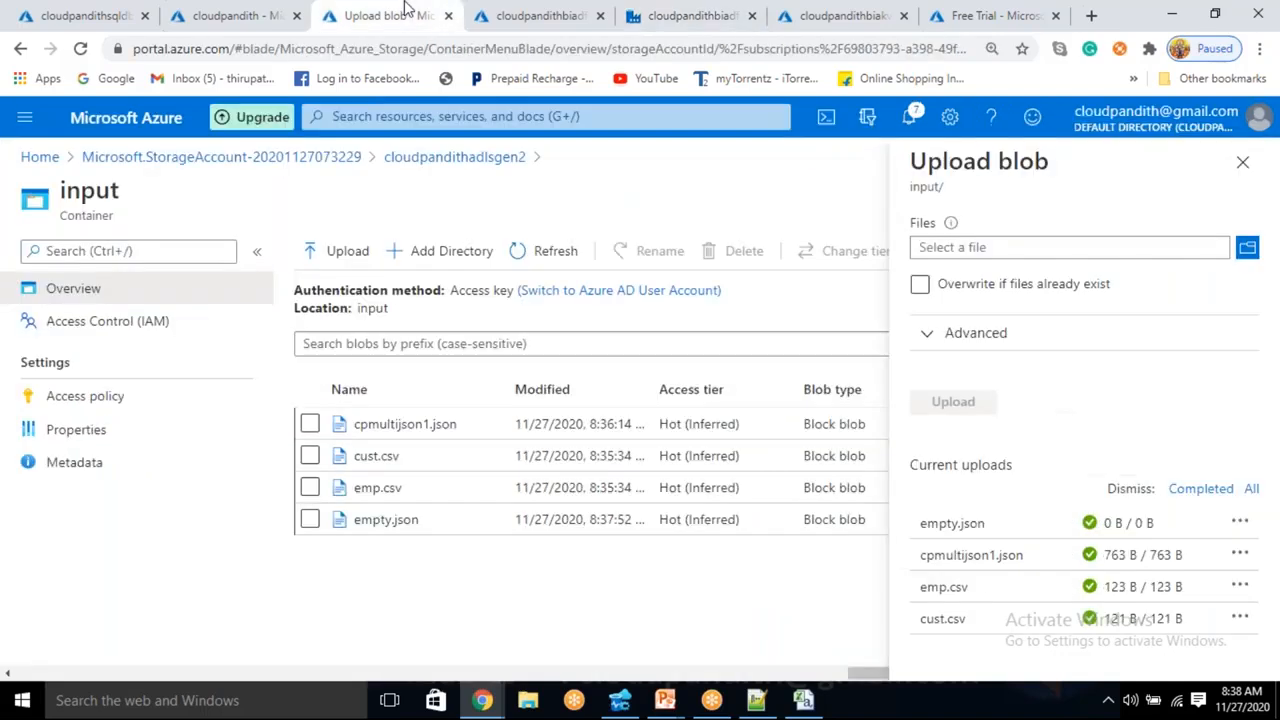
click(1243, 163)
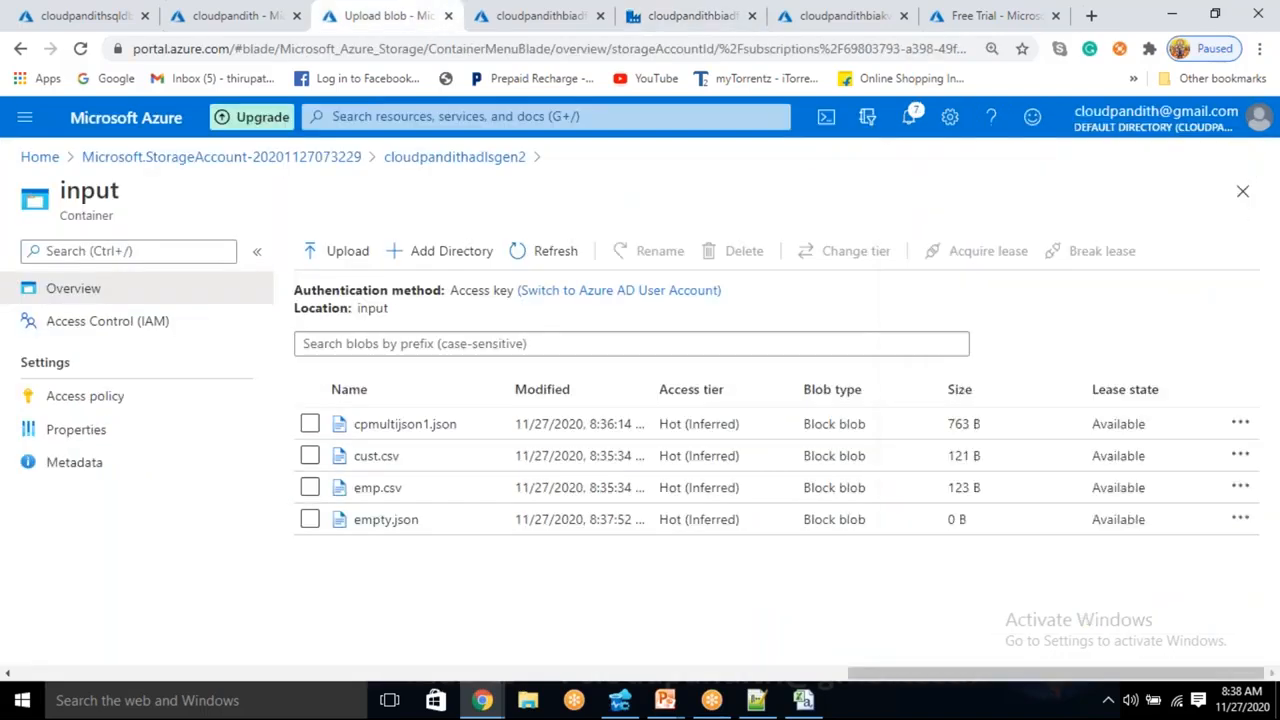
click(340, 251)
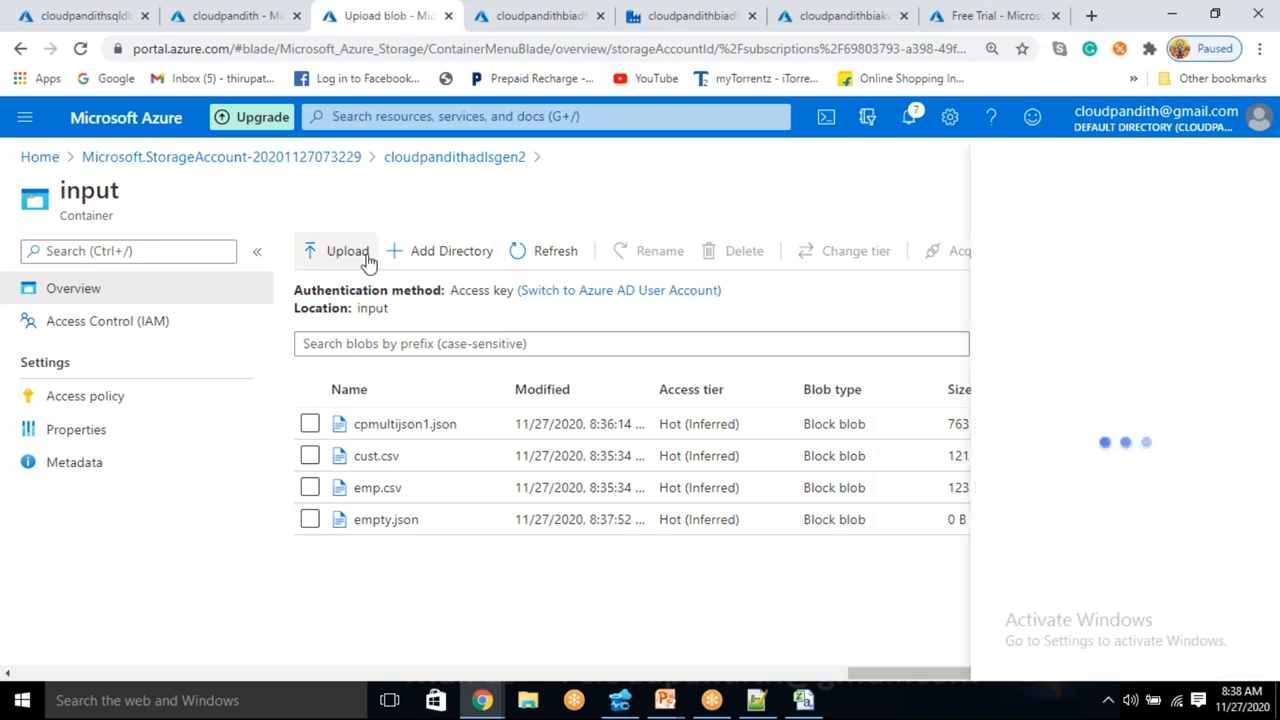
click(1098, 254)
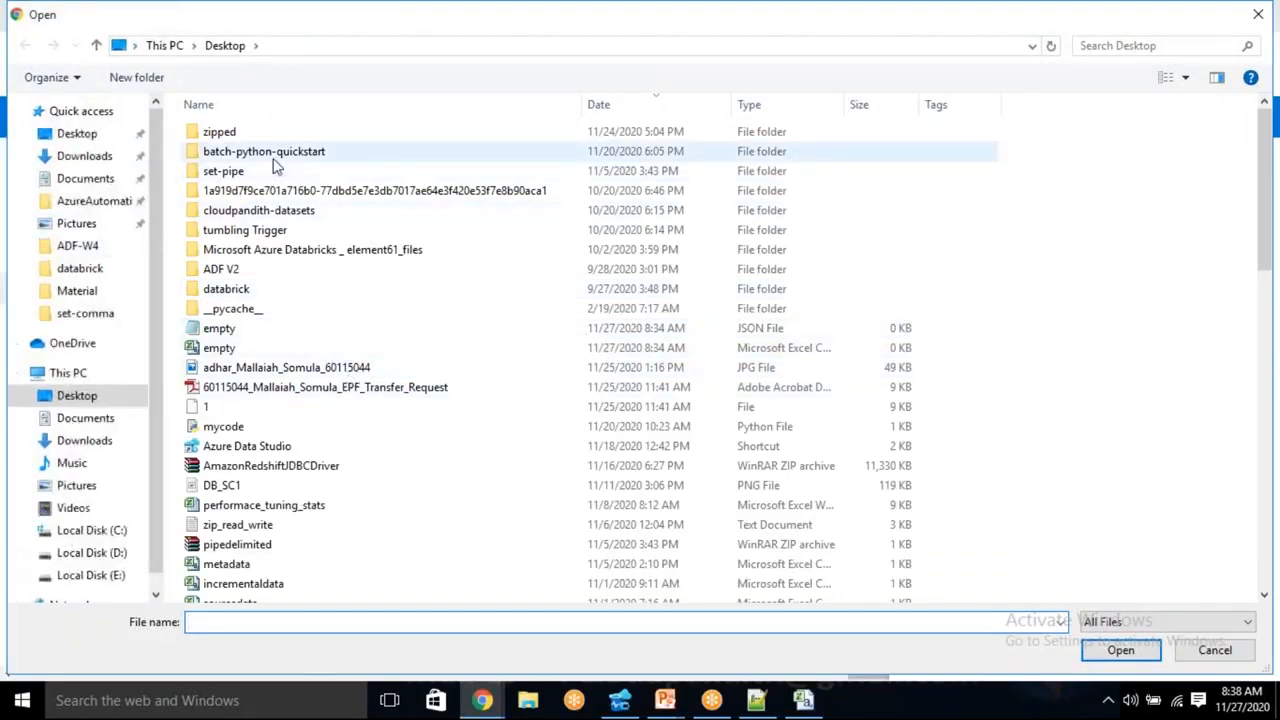
scroll(275, 178, down, 8)
scroll(377, 171, up, 4)
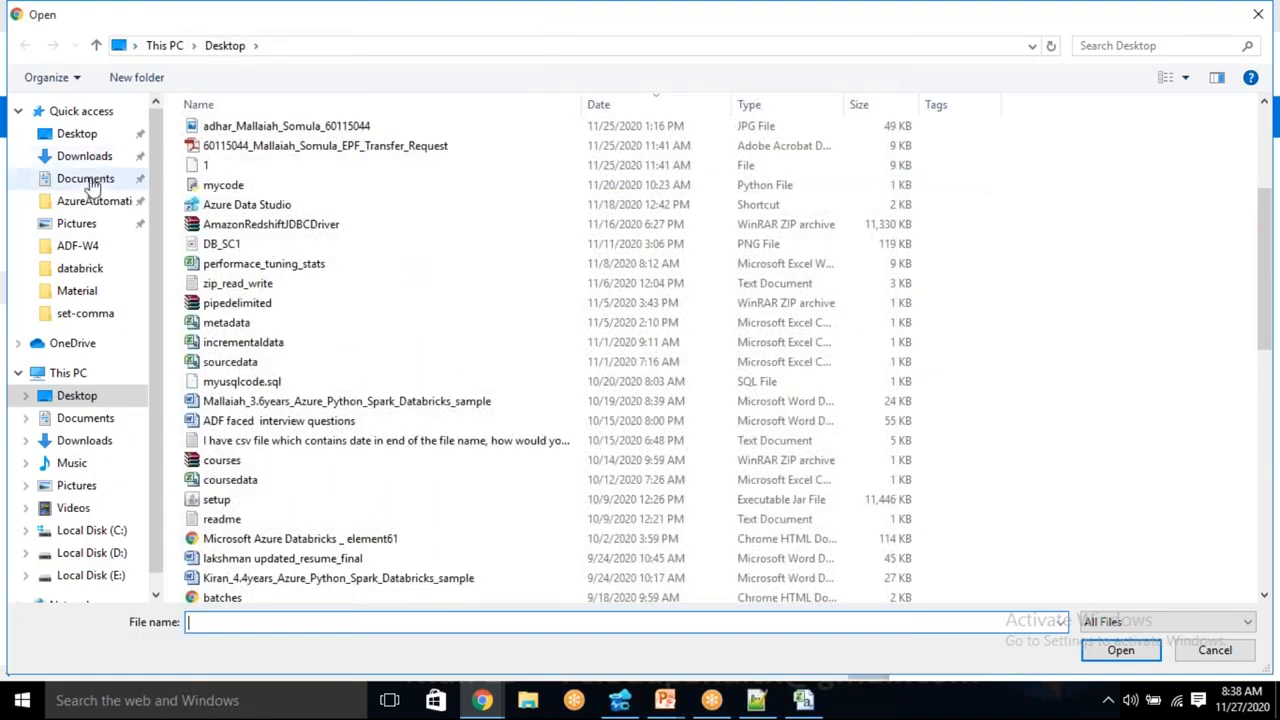
click(95, 133)
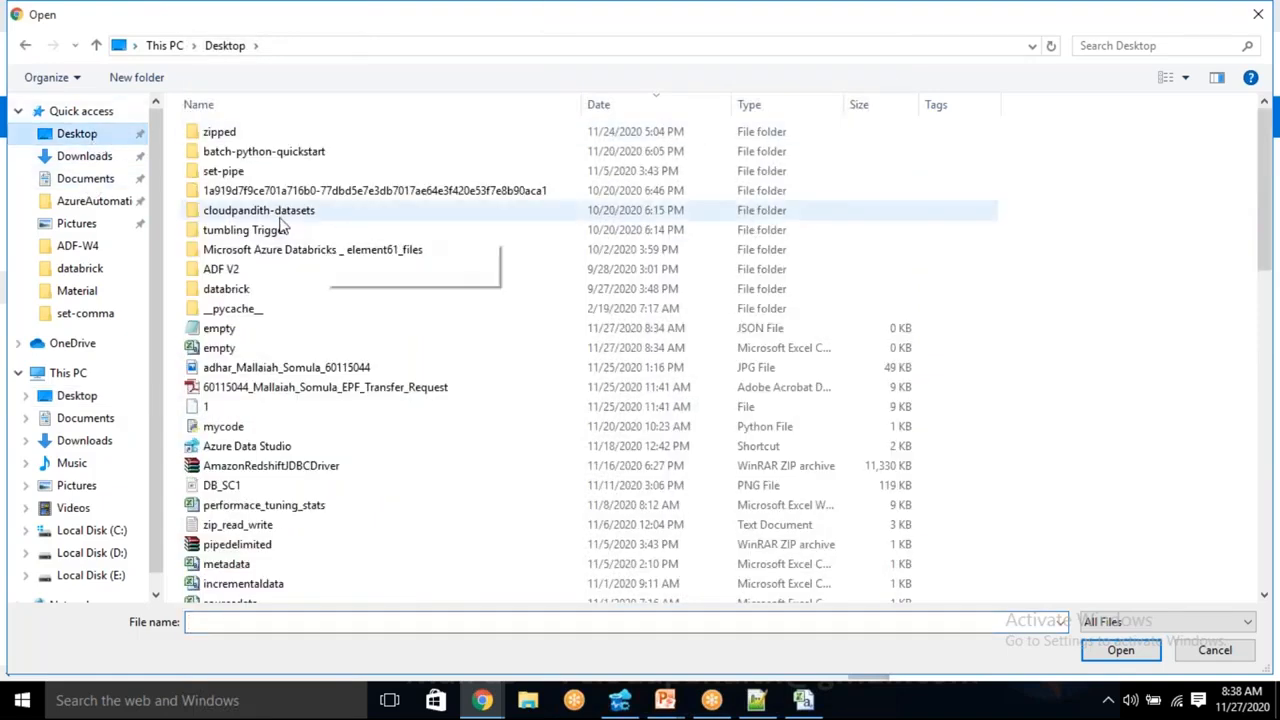
double_click(278, 224)
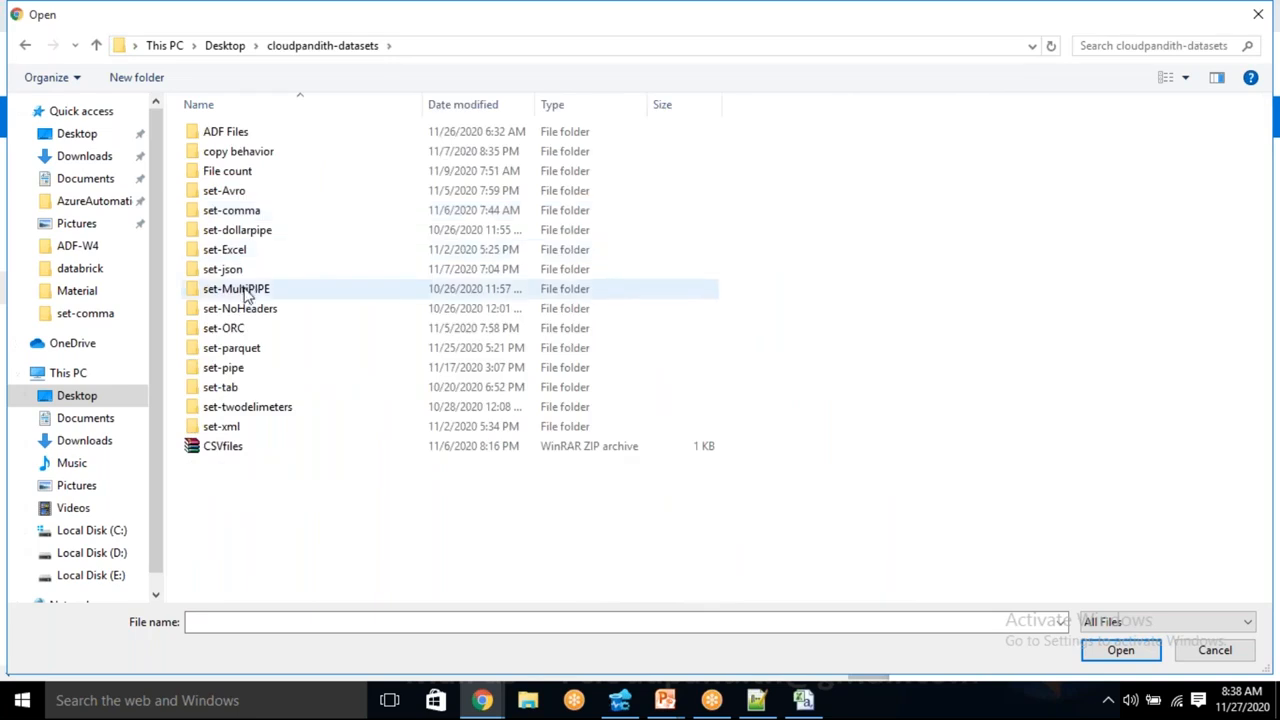
double_click(224, 269)
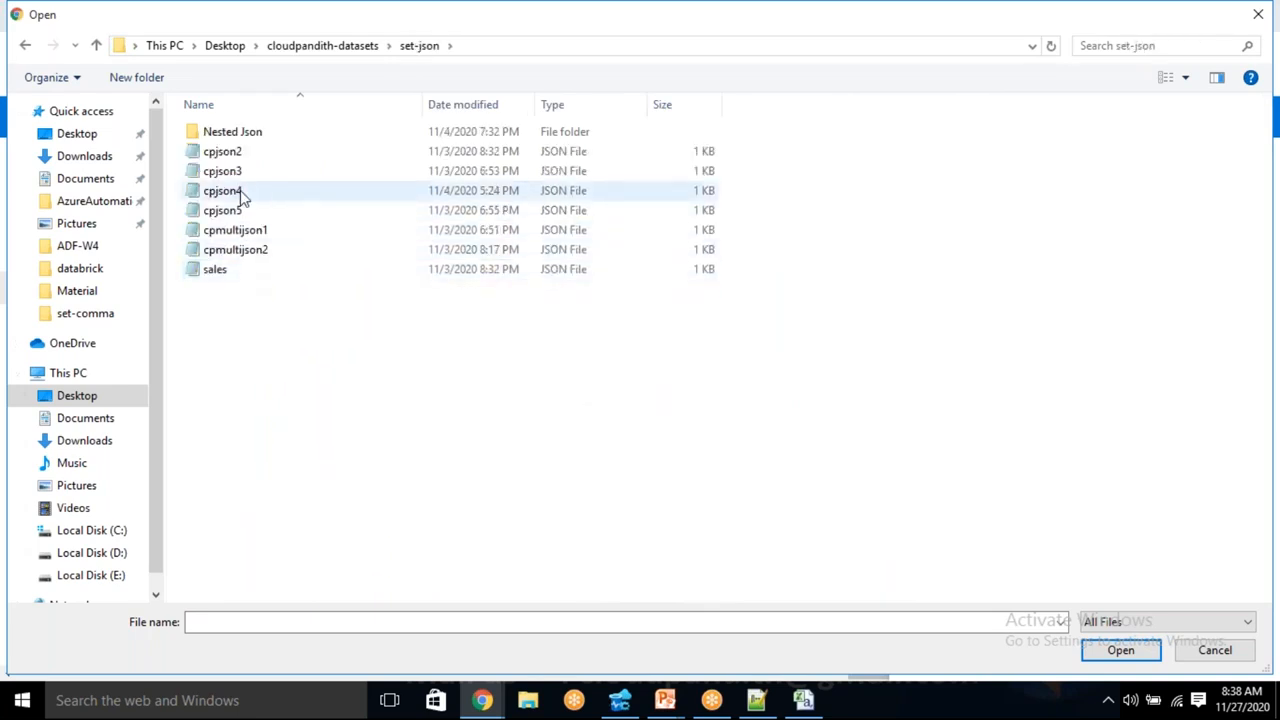
Select cpjson2 and cpjson3 together and upload them to the input container
click(241, 157)
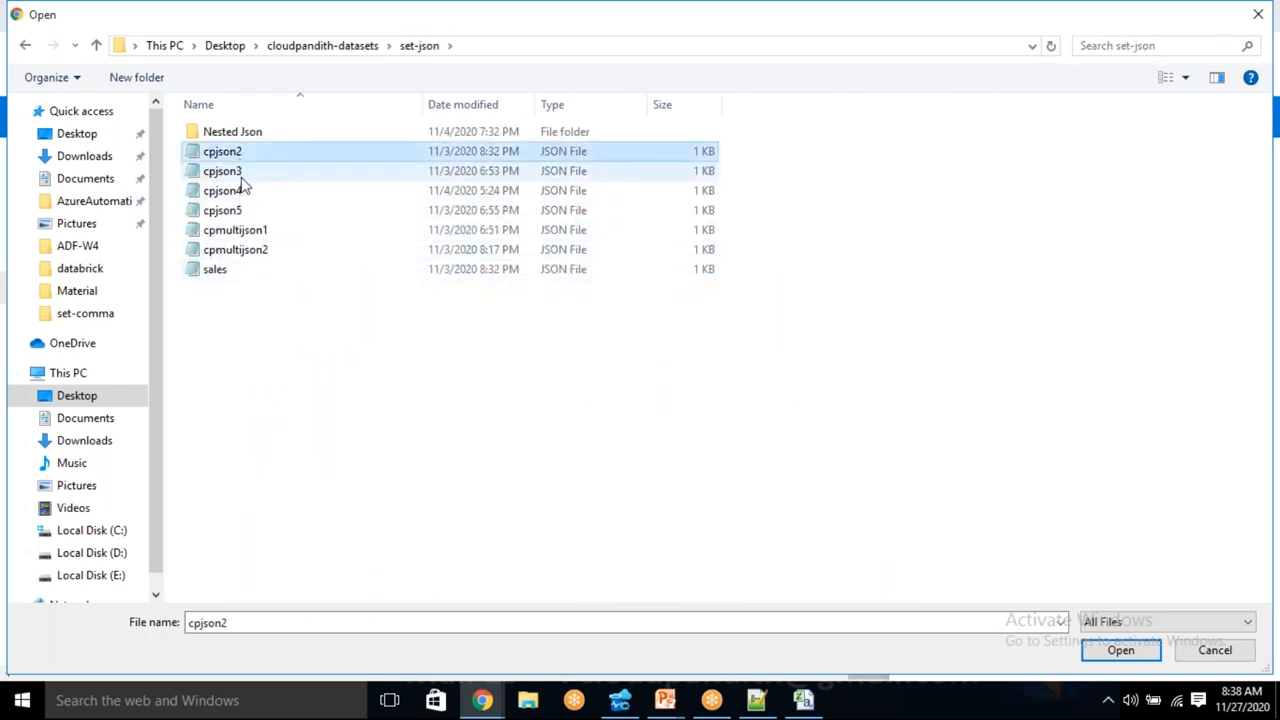
ctrl+click(248, 174)
click(1112, 651)
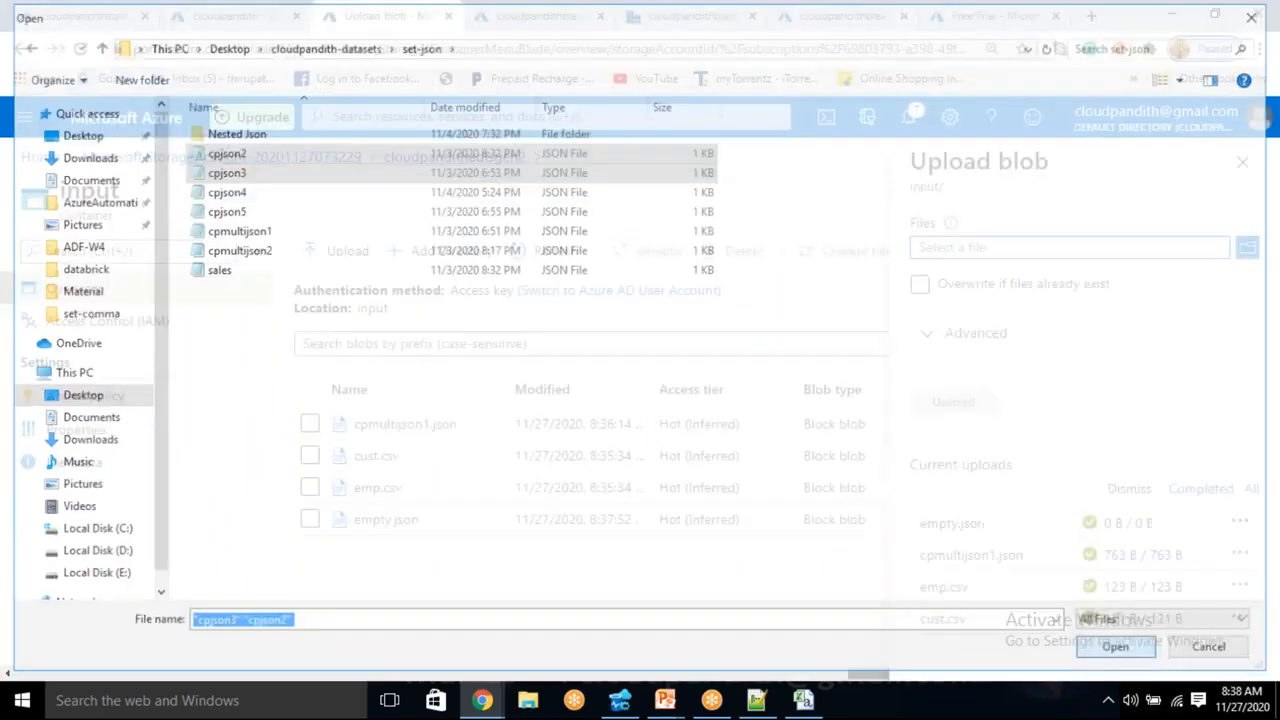
click(953, 406)
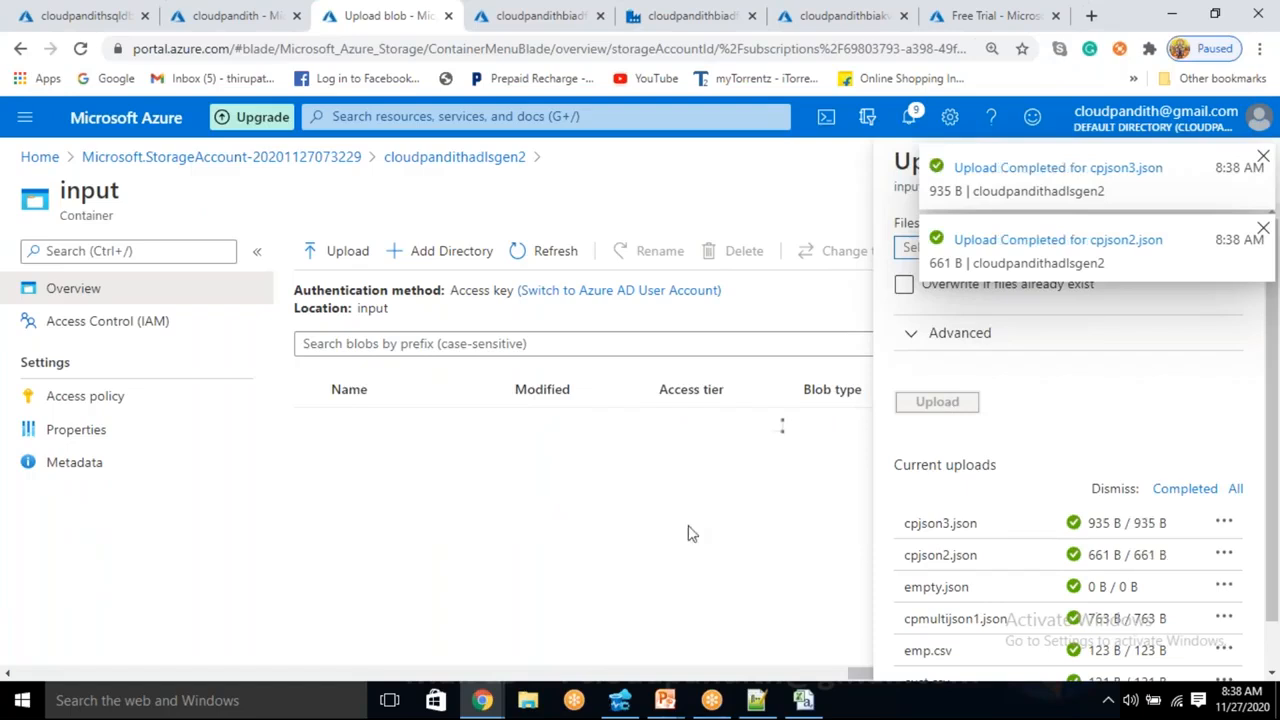
Return to the triggered pipeline runs and refresh repeatedly to monitor the runs started by the cpjson2.json and cpjson3.json uploads
click(664, 15)
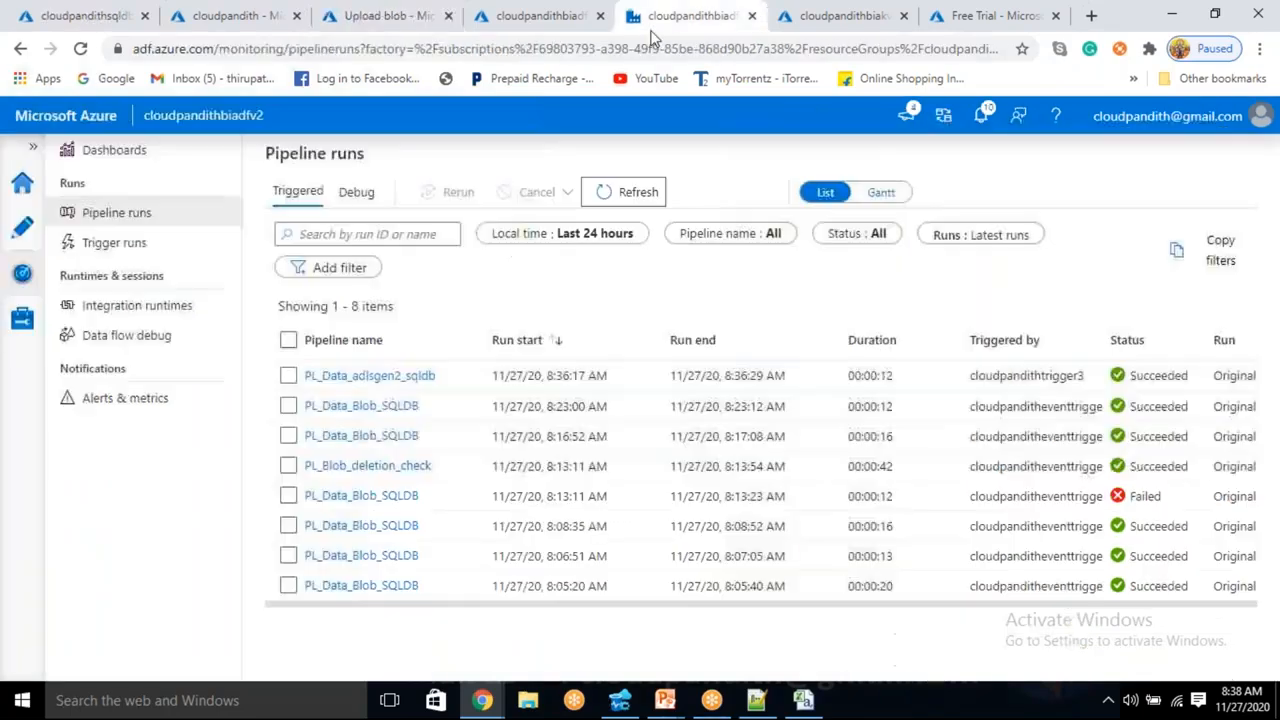
click(638, 196)
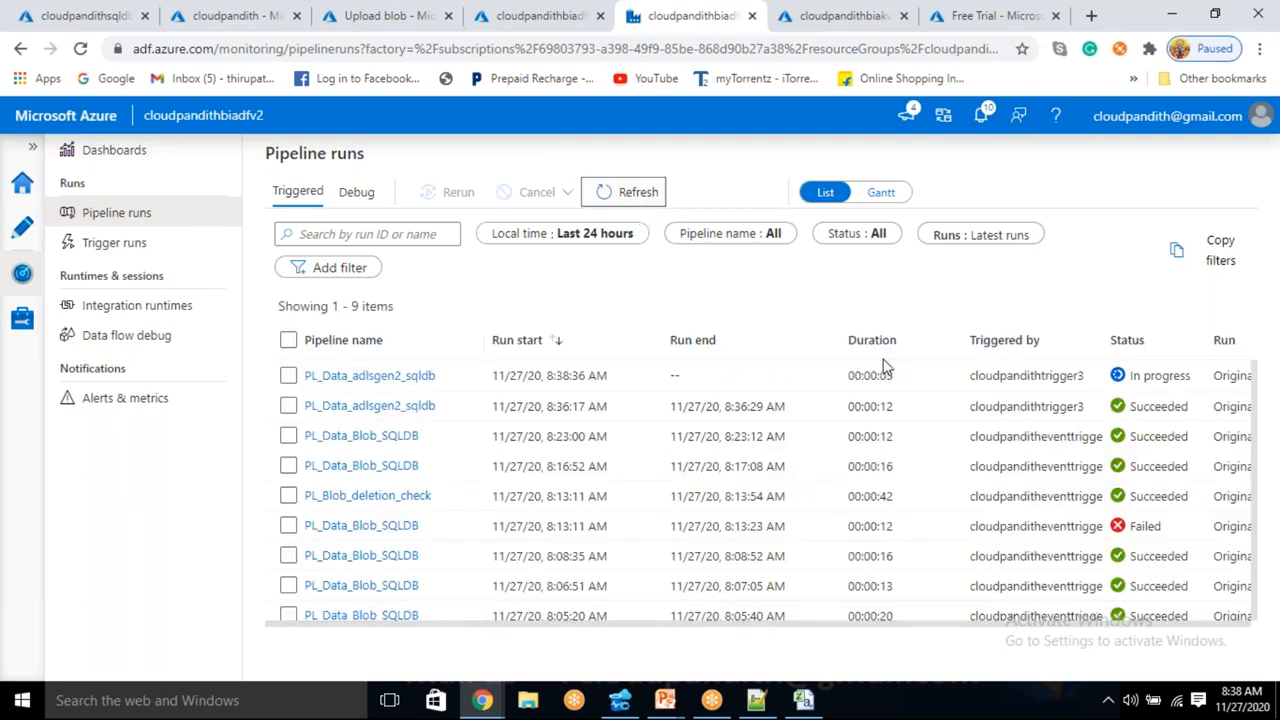
click(649, 195)
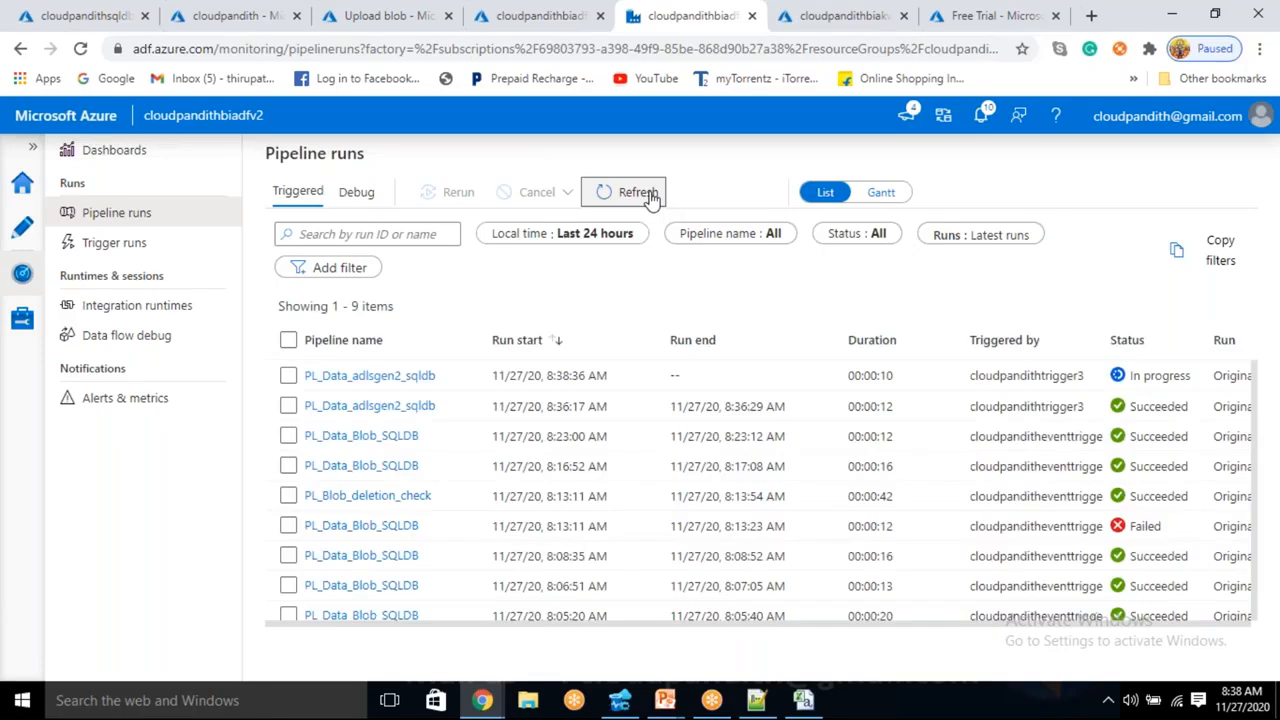
click(649, 195)
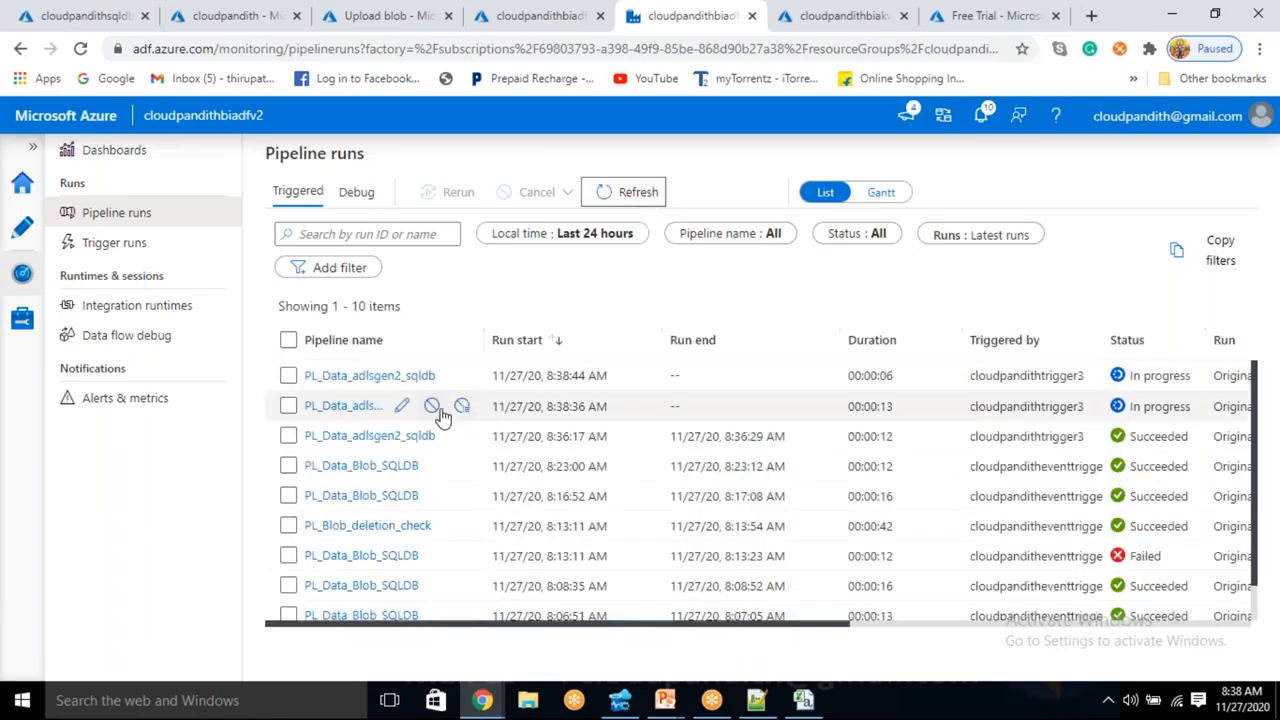
click(624, 195)
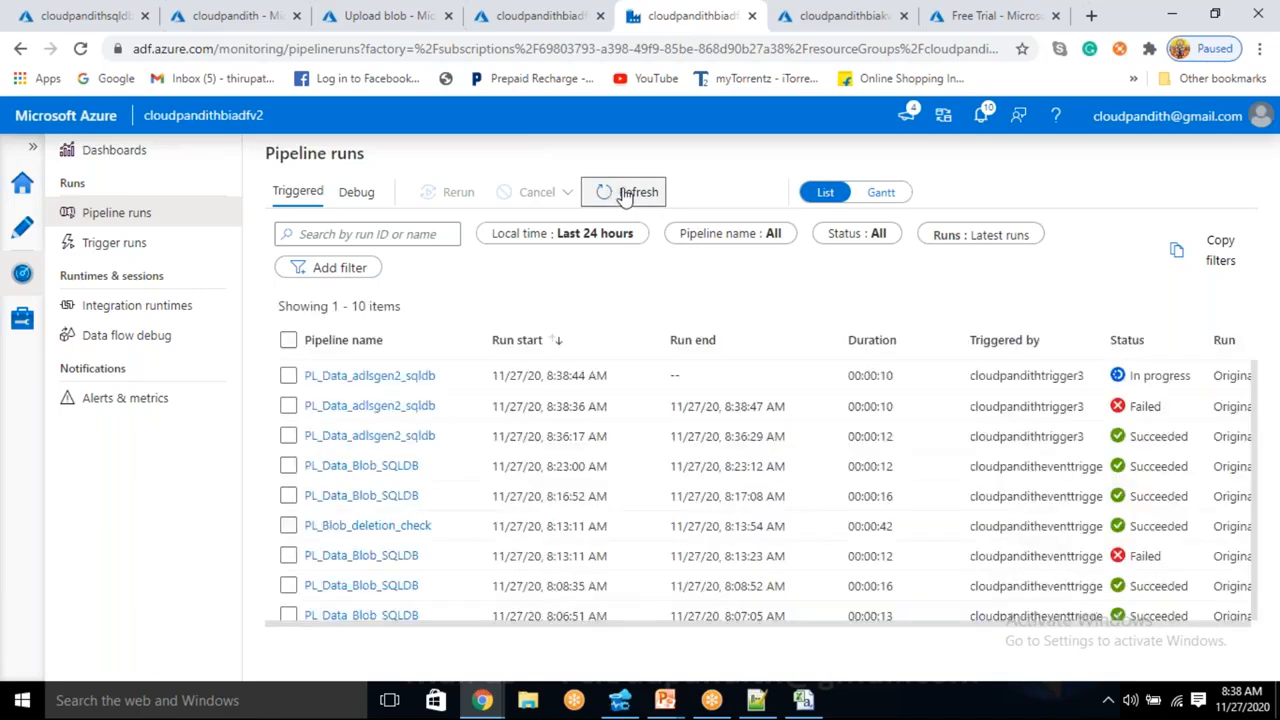
click(624, 195)
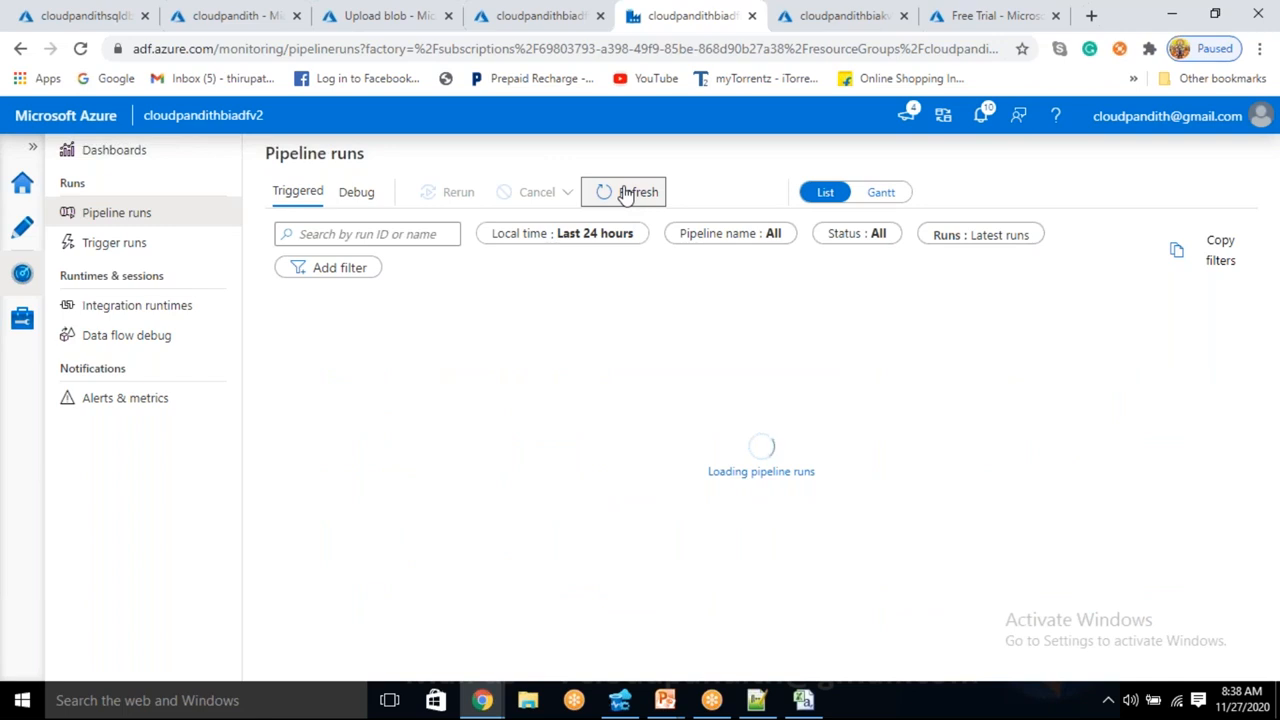
click(625, 193)
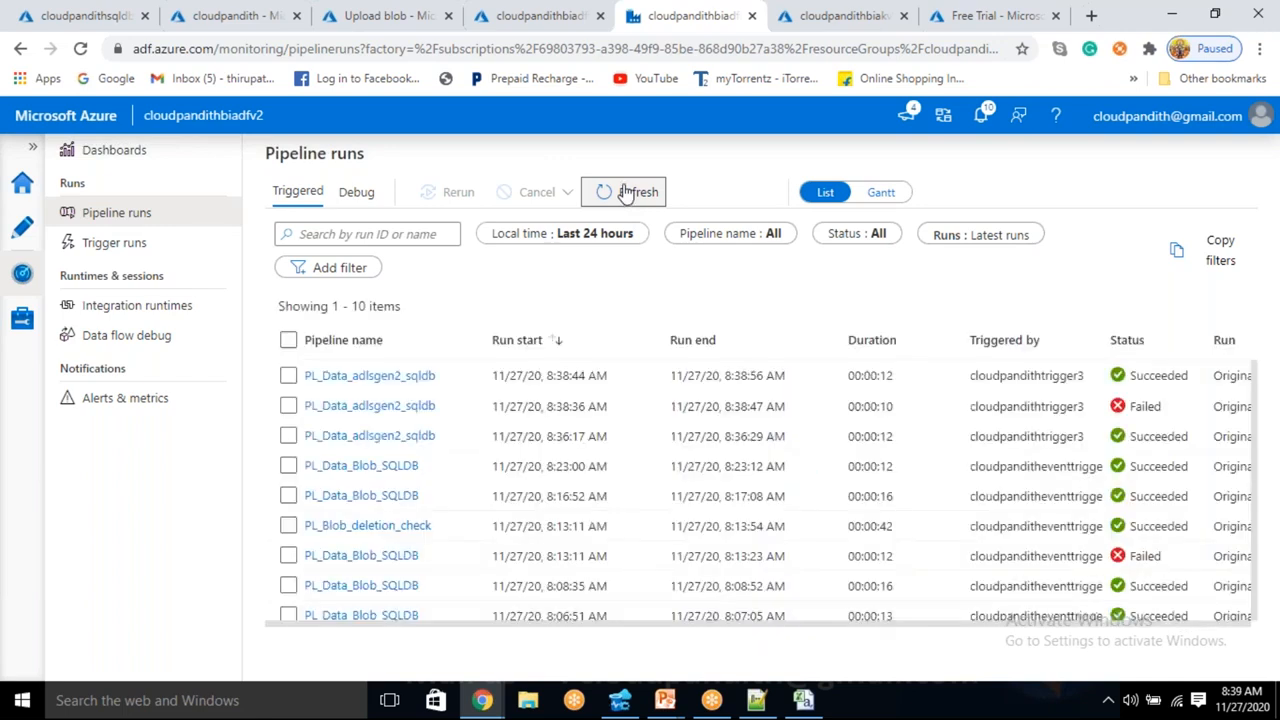
click(625, 193)
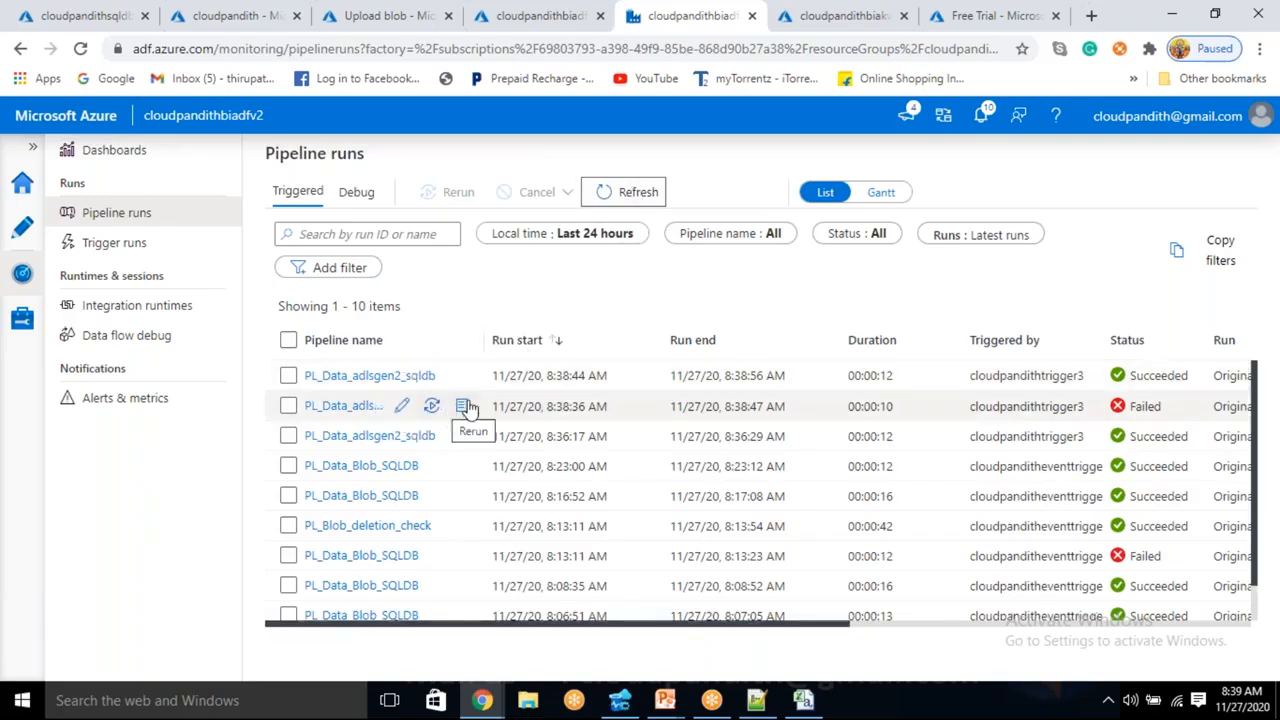
Open the failed PL_Data_adlsgen2_sqldb run from 8:38:36 AM and read the error details of its Copy data1 activity
click(365, 412)
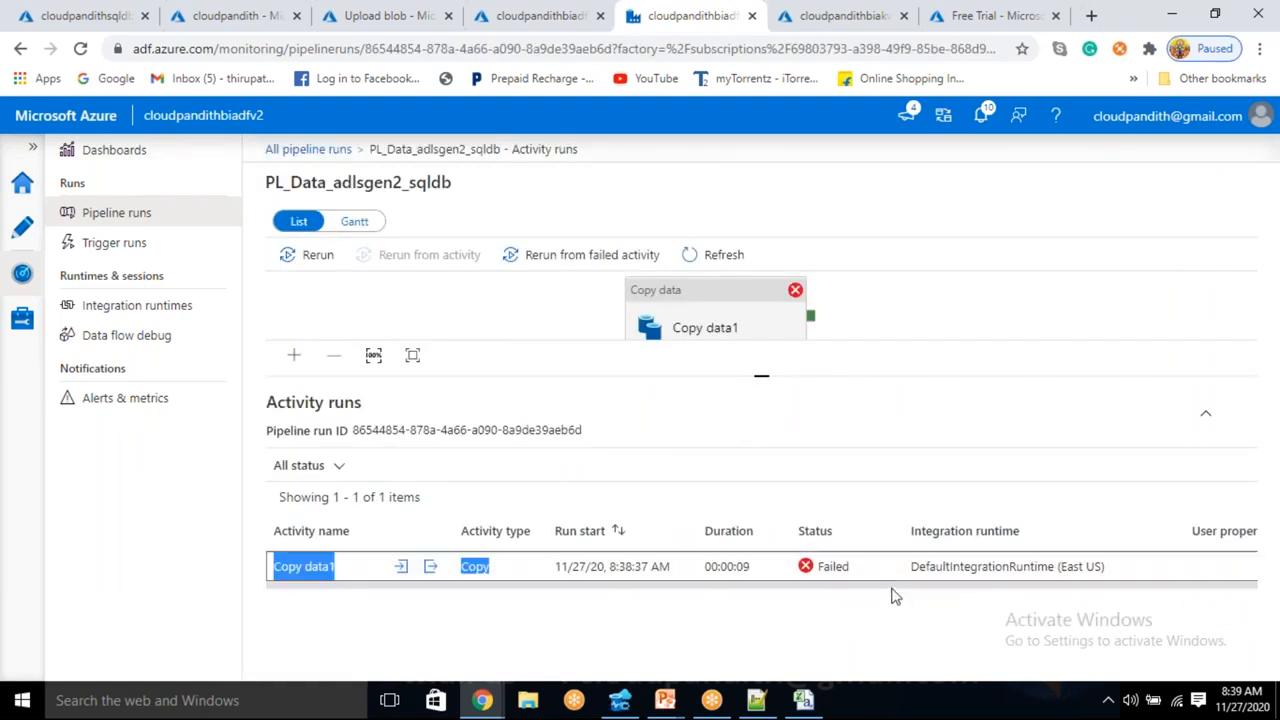
drag(893, 590, 1113, 588)
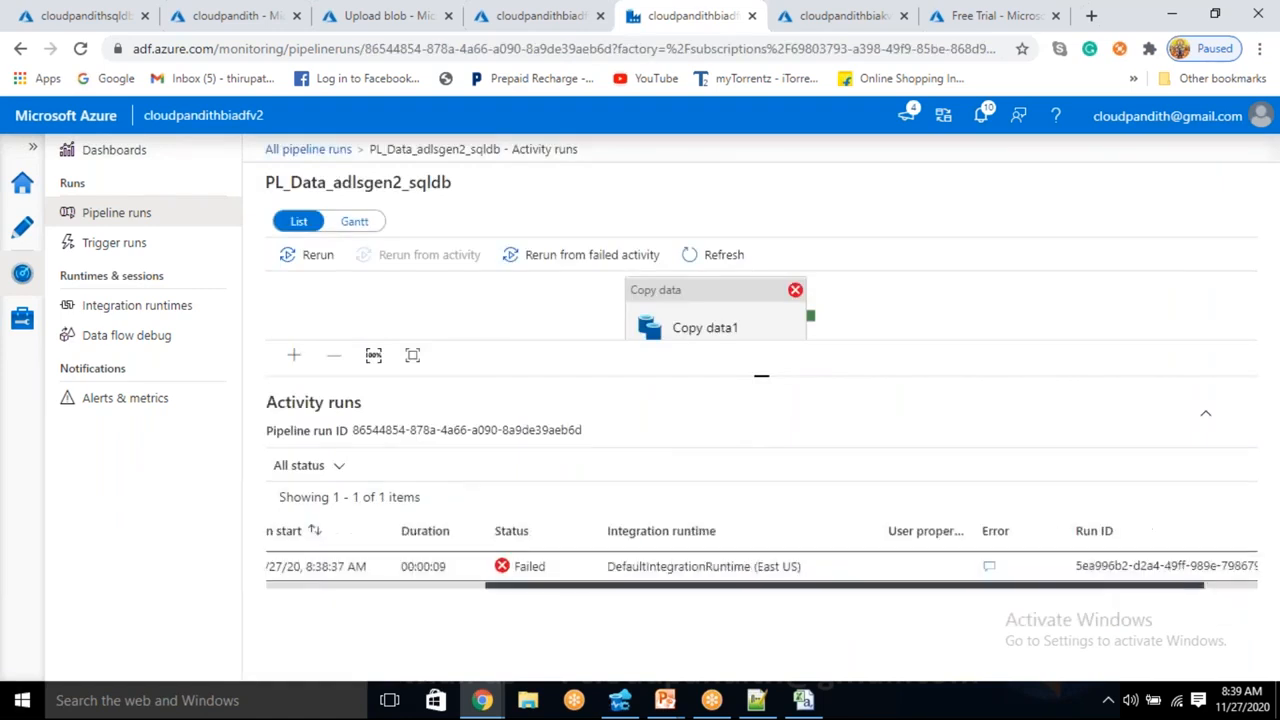
click(989, 566)
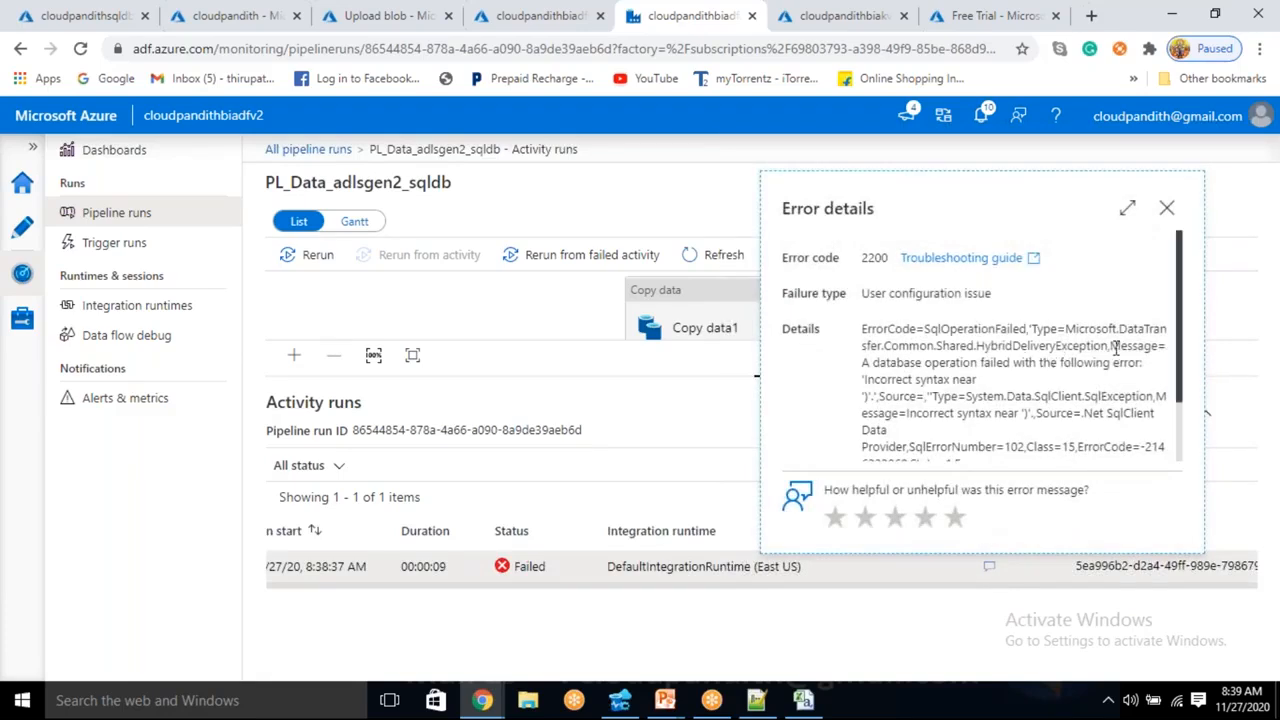
drag(891, 380, 873, 399)
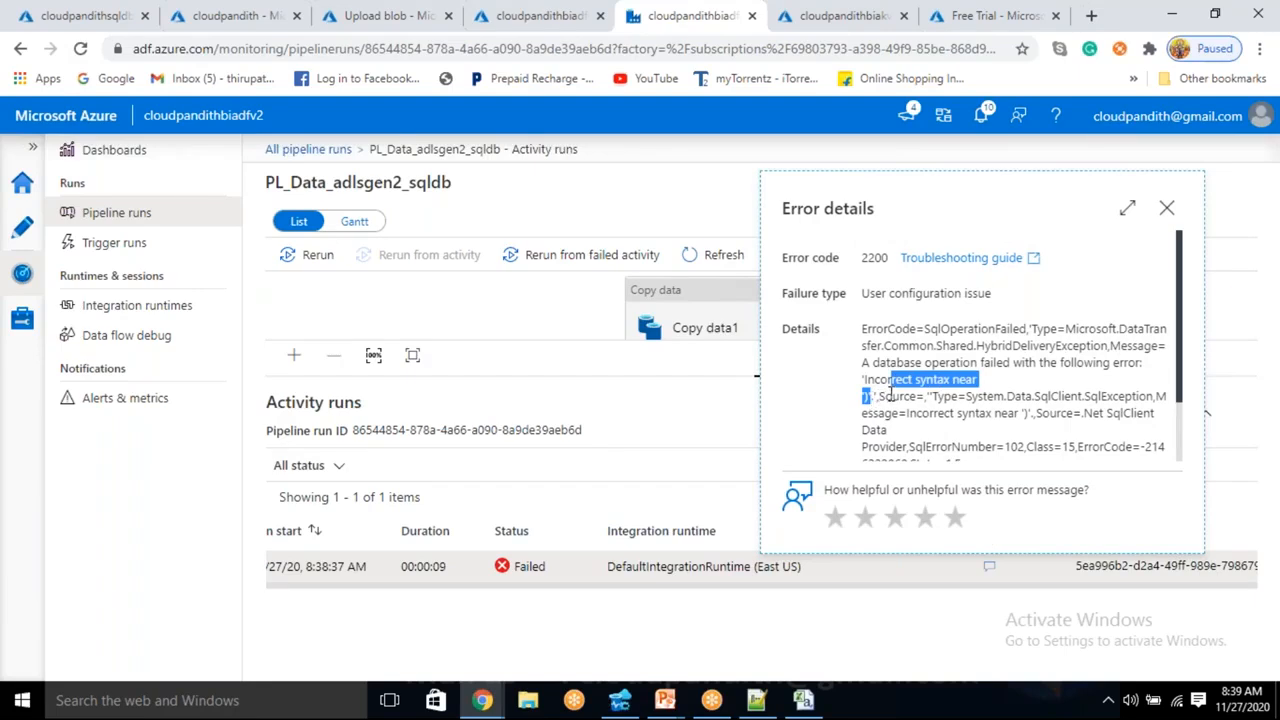
click(891, 394)
click(1166, 208)
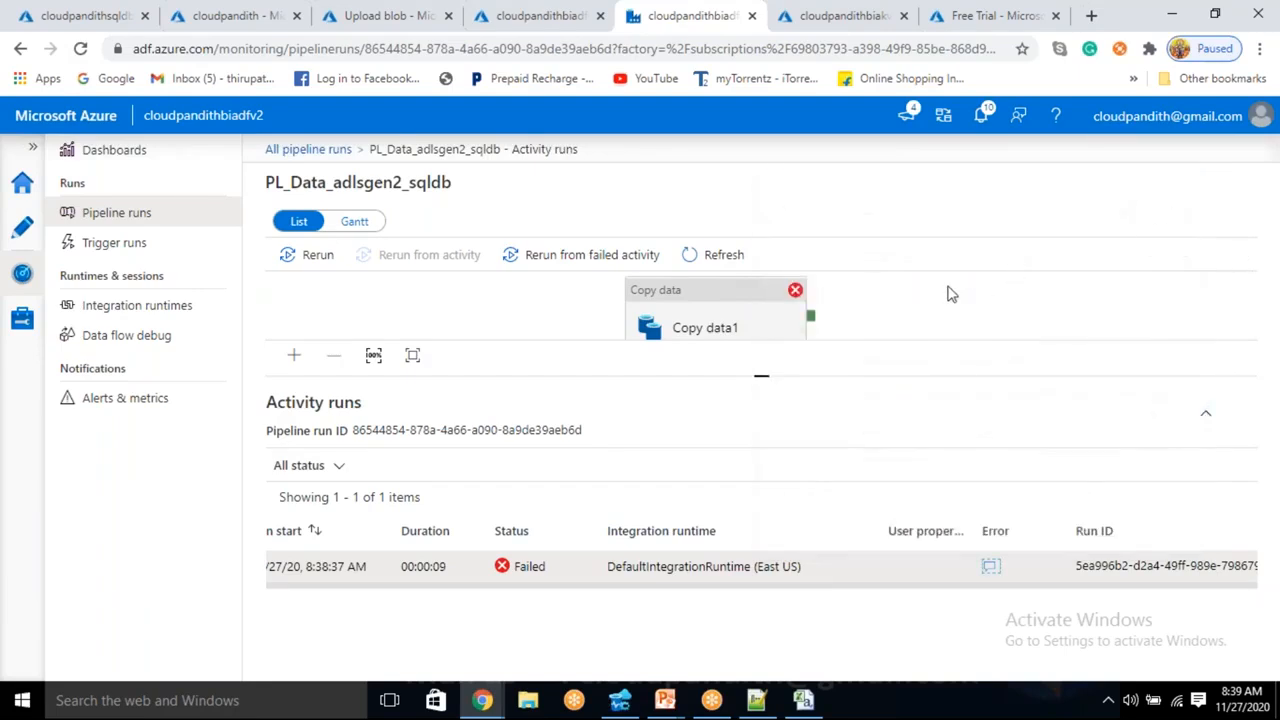
Enlarge the run's activity canvas to inspect Copy data1, then return to all pipeline runs and refresh the list
drag(763, 374, 738, 463)
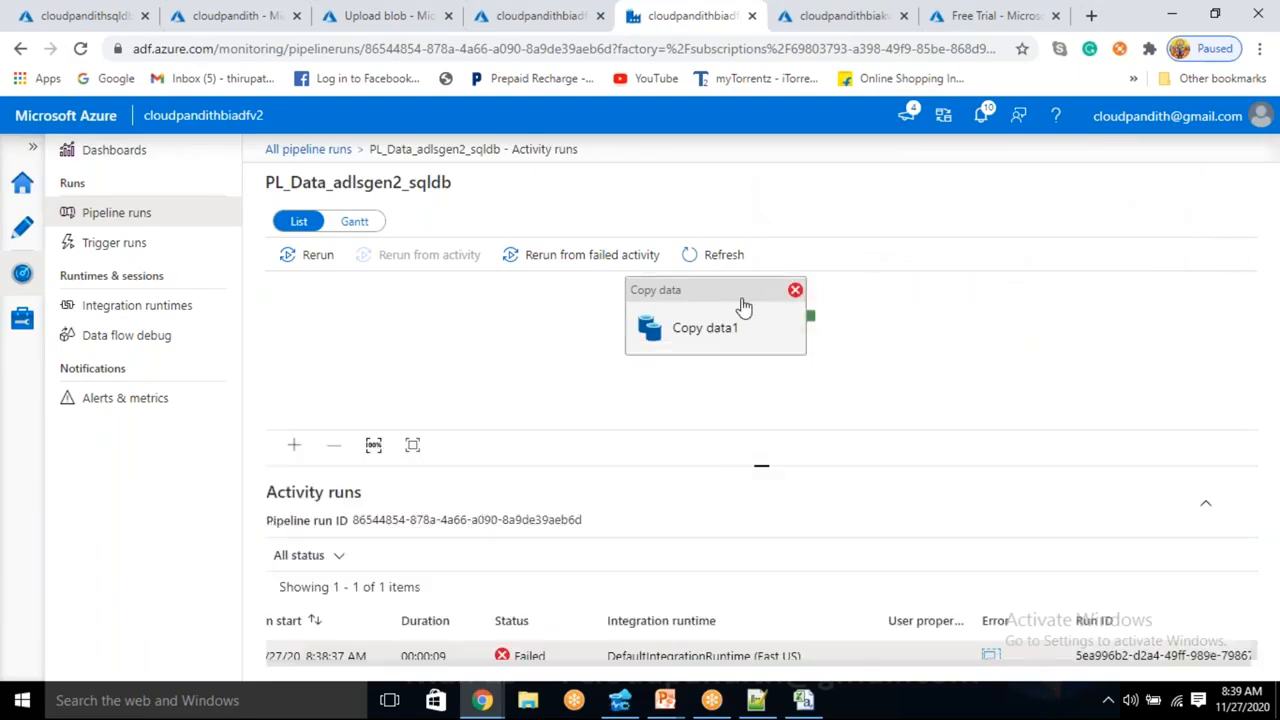
click(724, 333)
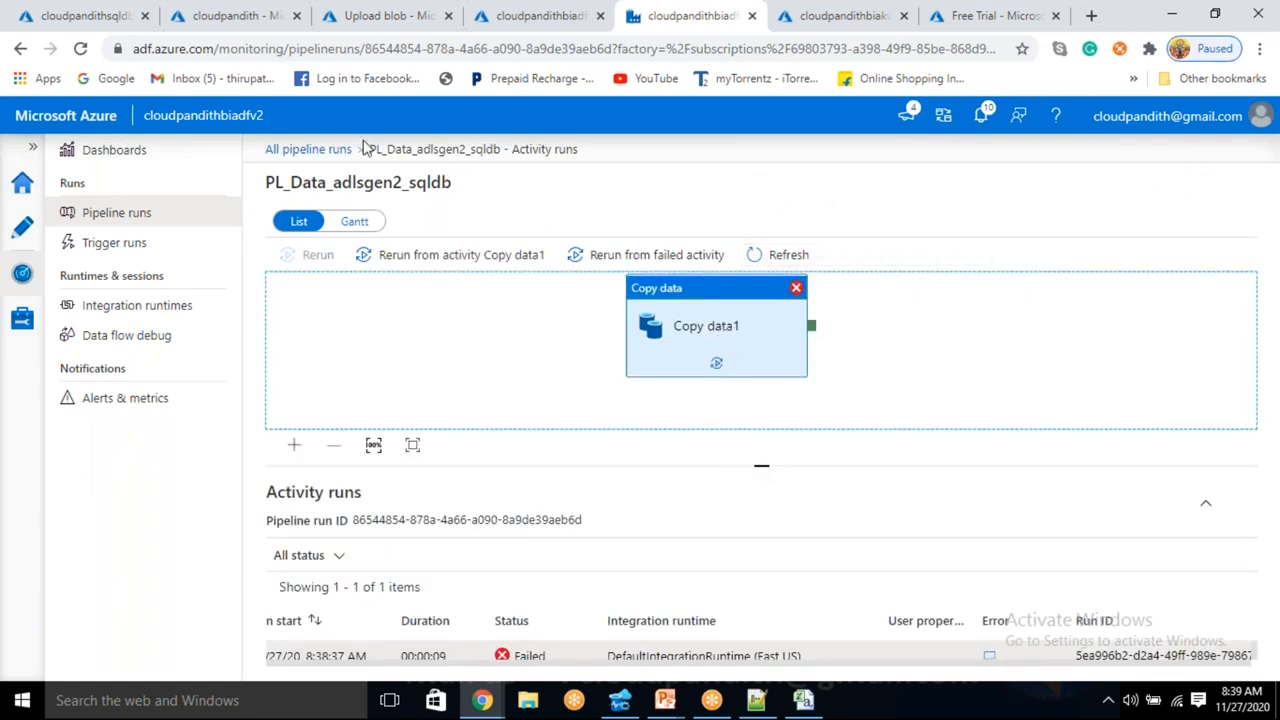
click(331, 152)
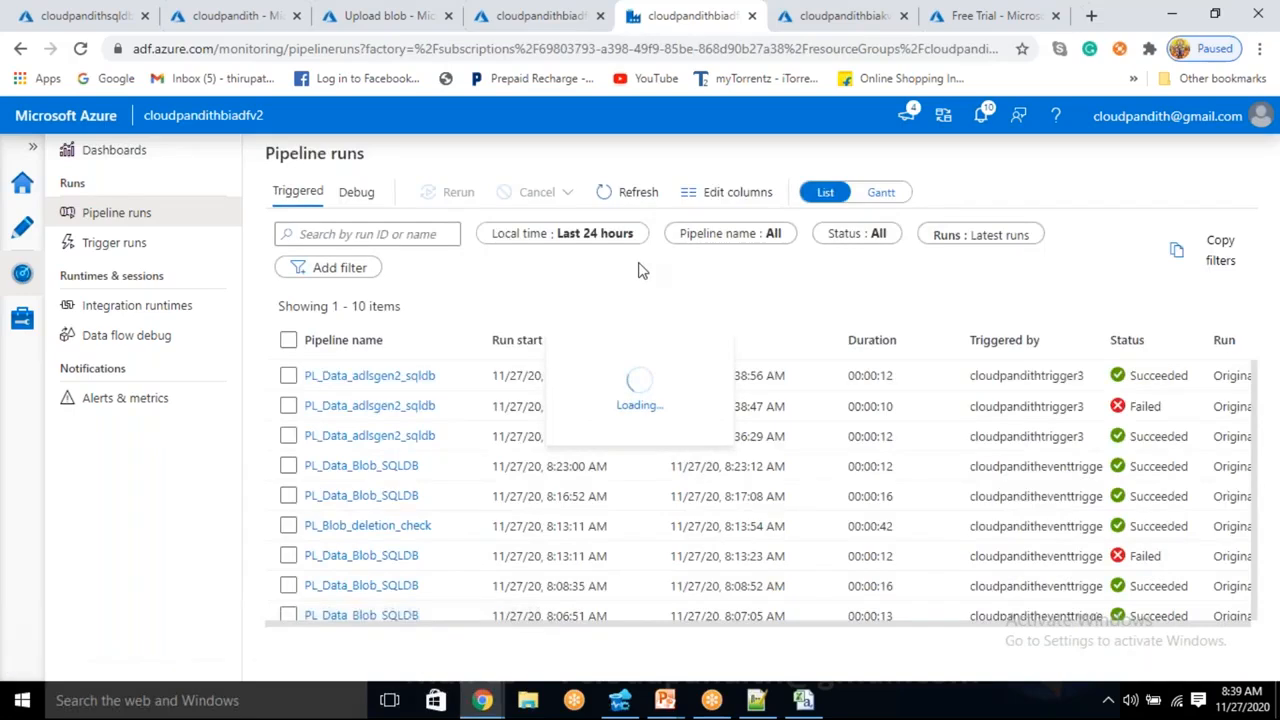
click(648, 195)
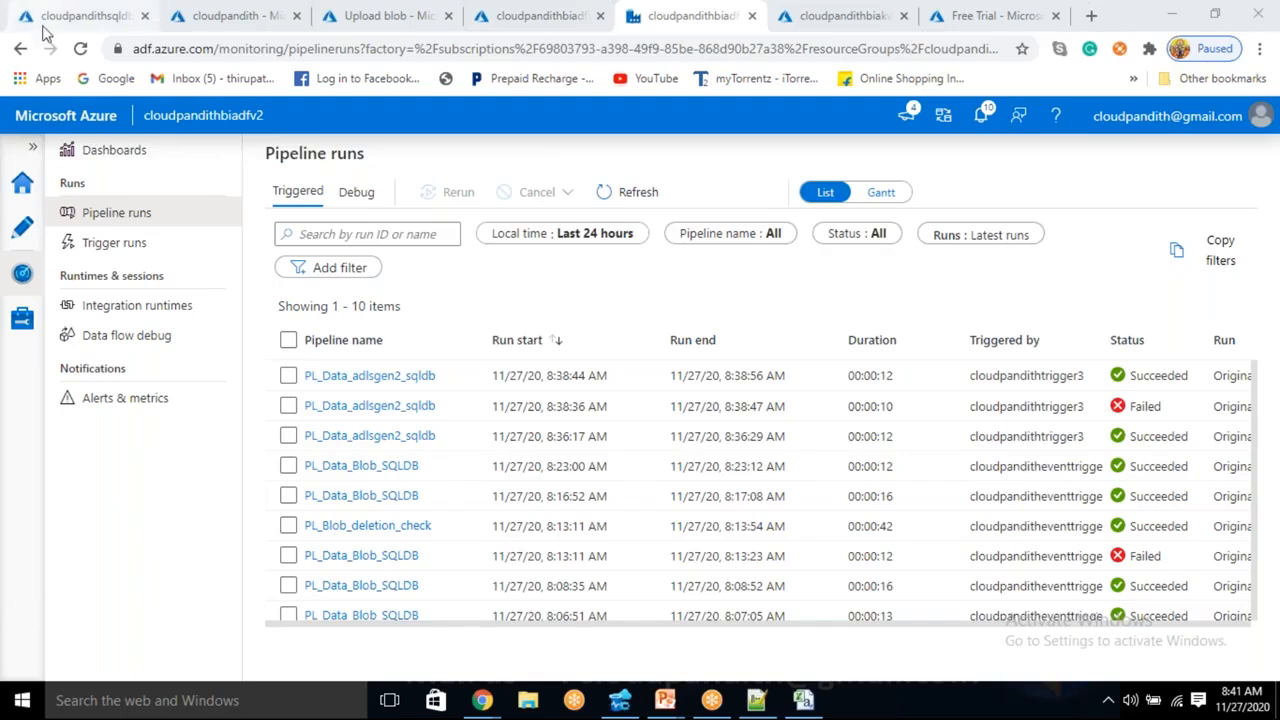
Select cpjson2.json and cpjson3.json in the input container of cloudpandithadlsgen2
click(507, 14)
click(405, 17)
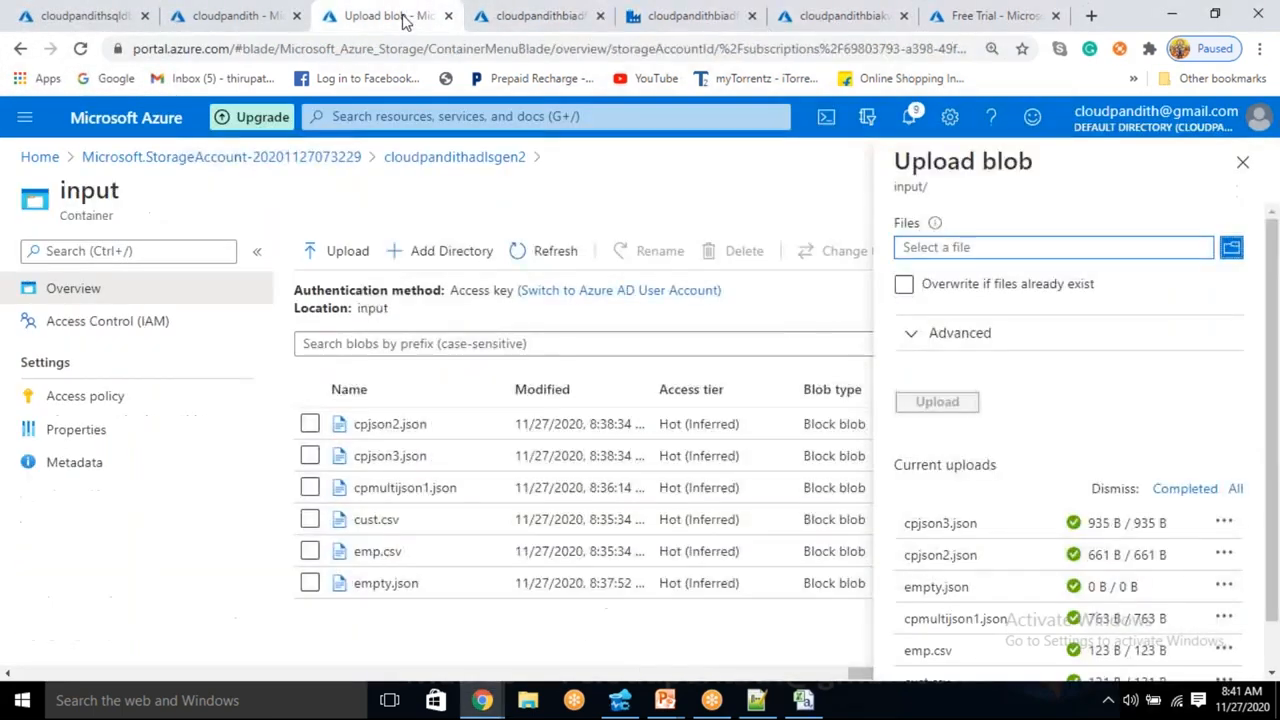
click(309, 424)
click(310, 456)
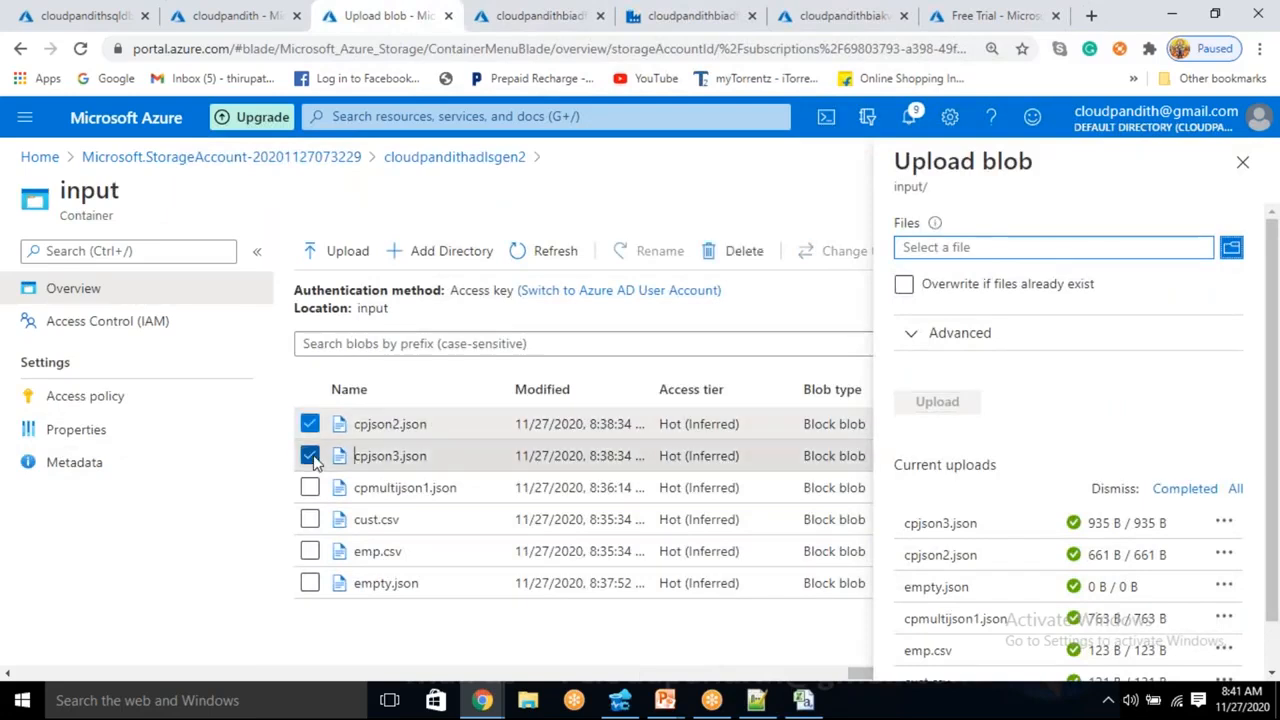
Delete cust.csv, emp.csv, empty.csv and pipelinefile1.csv from the cloudpandith container of cloudpandithblobv2
click(264, 27)
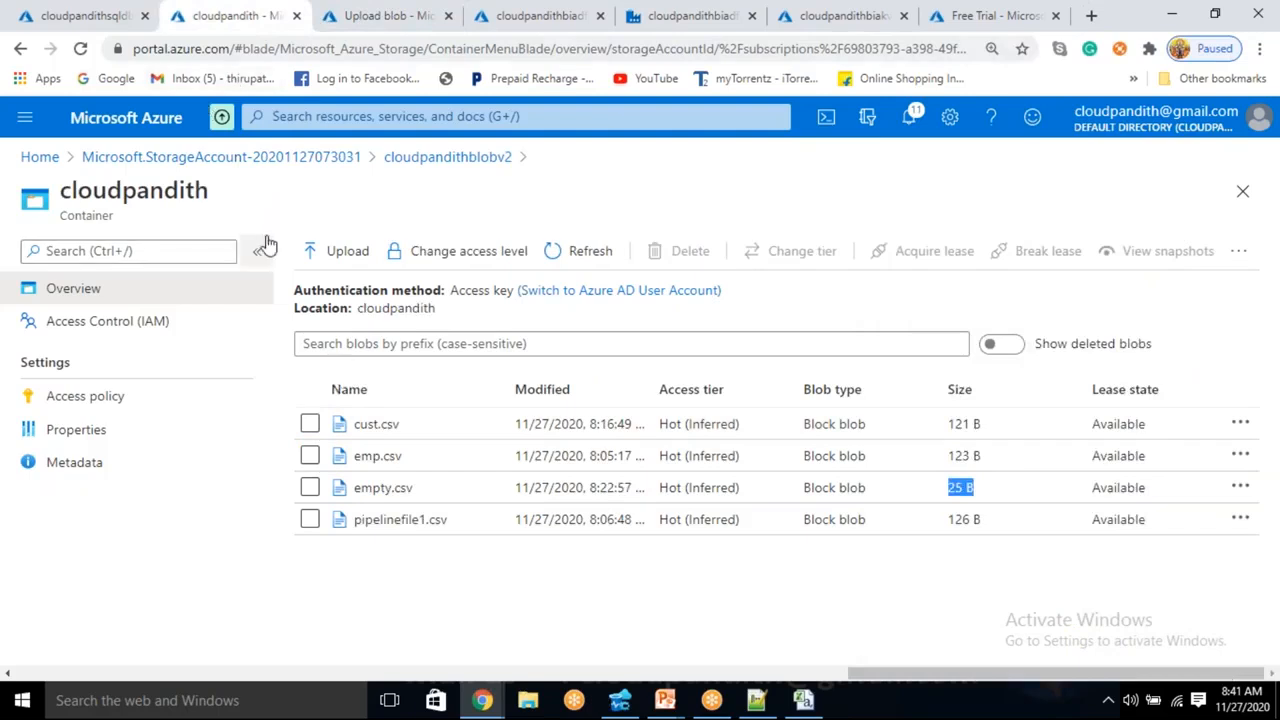
click(309, 424)
click(309, 457)
click(309, 488)
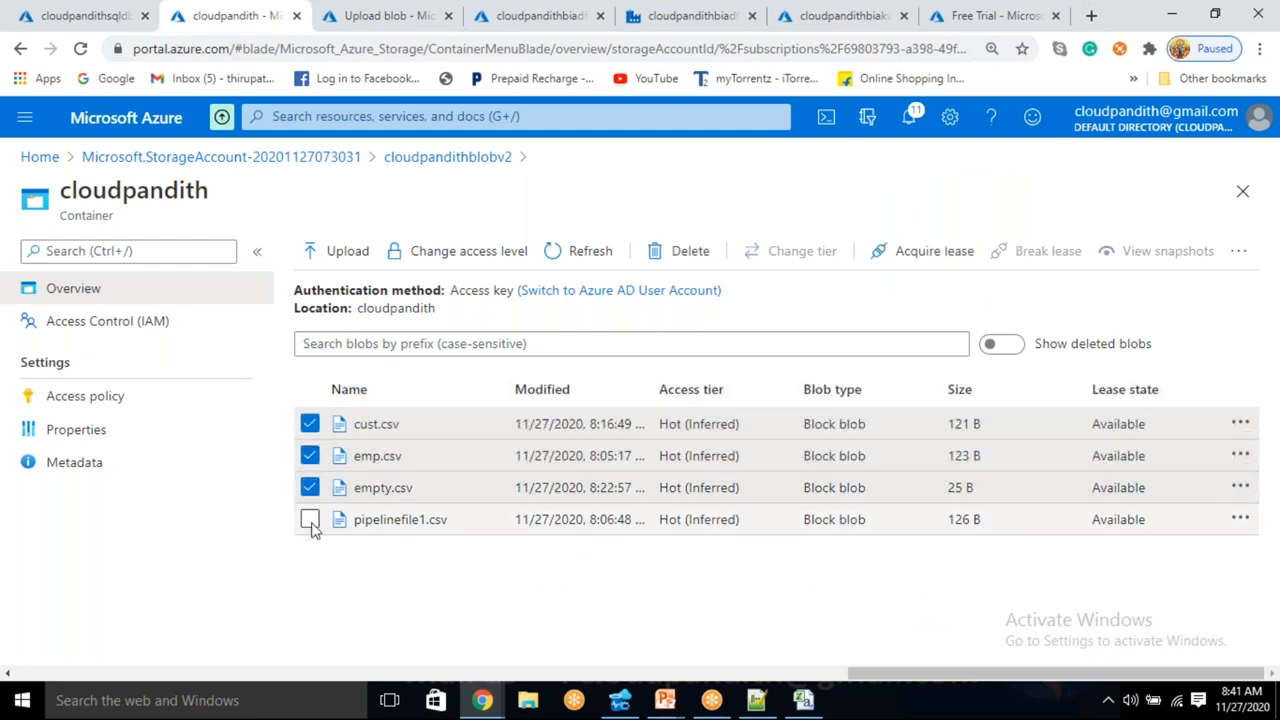
click(310, 520)
click(680, 251)
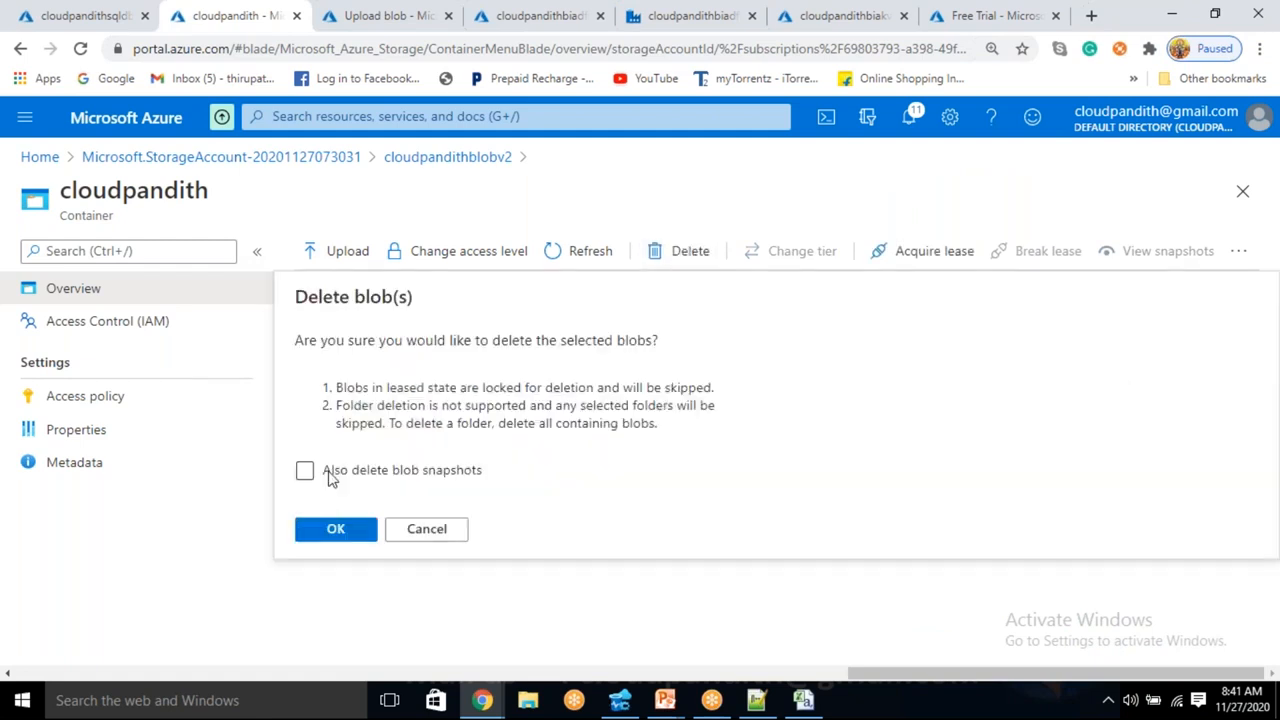
click(335, 530)
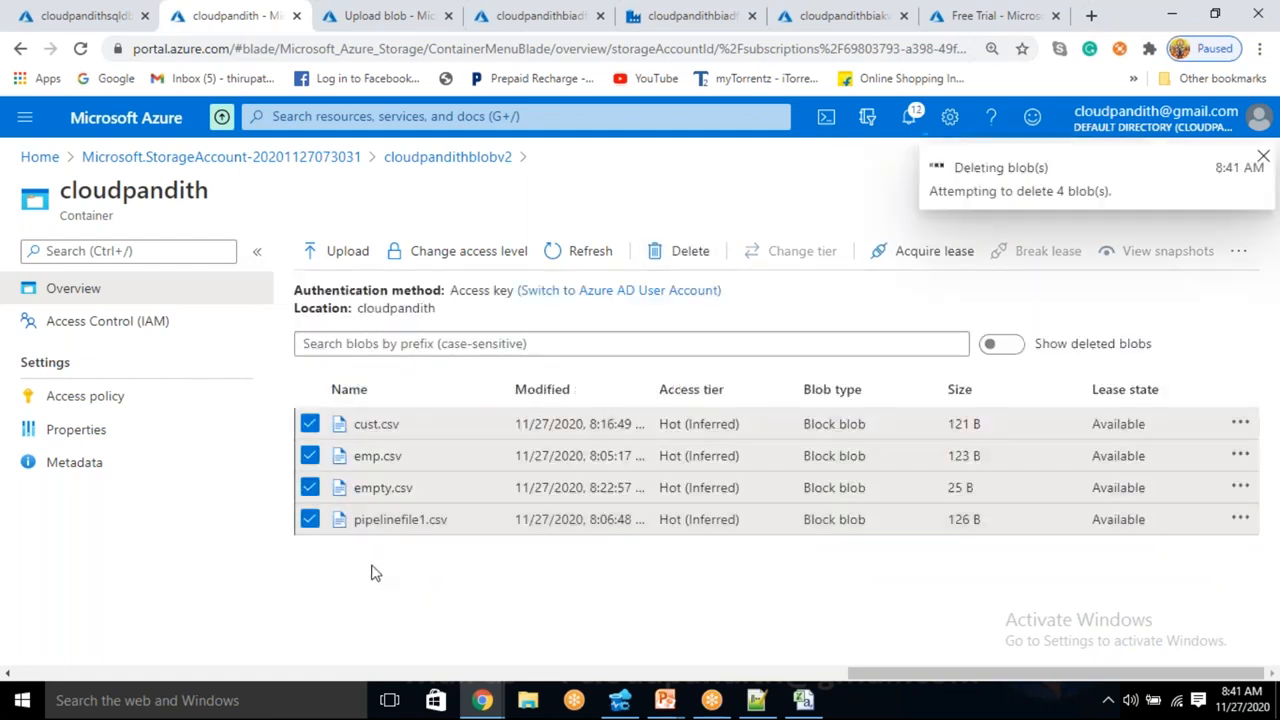
Switch to the cloudpandithbiadfv2 pipeline runs and refresh the list repeatedly to check for PL_Blob_deletion_check runs triggered by the blob deletions
click(740, 12)
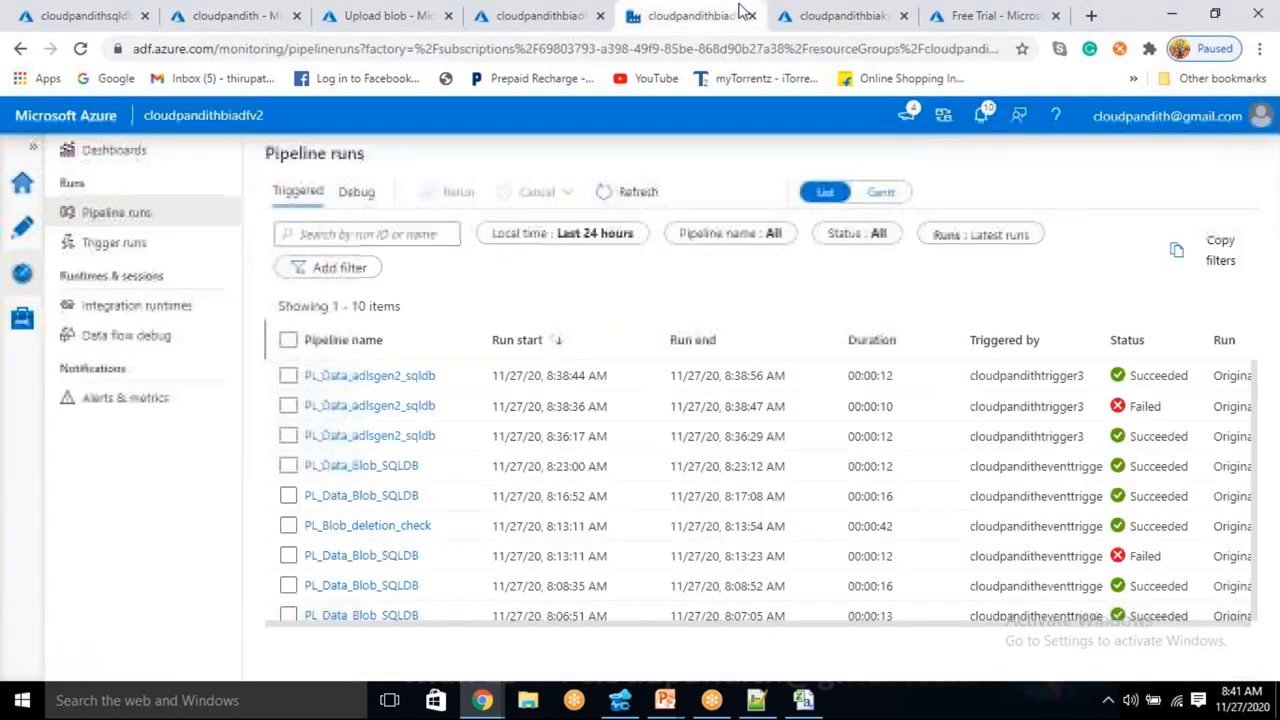
click(615, 198)
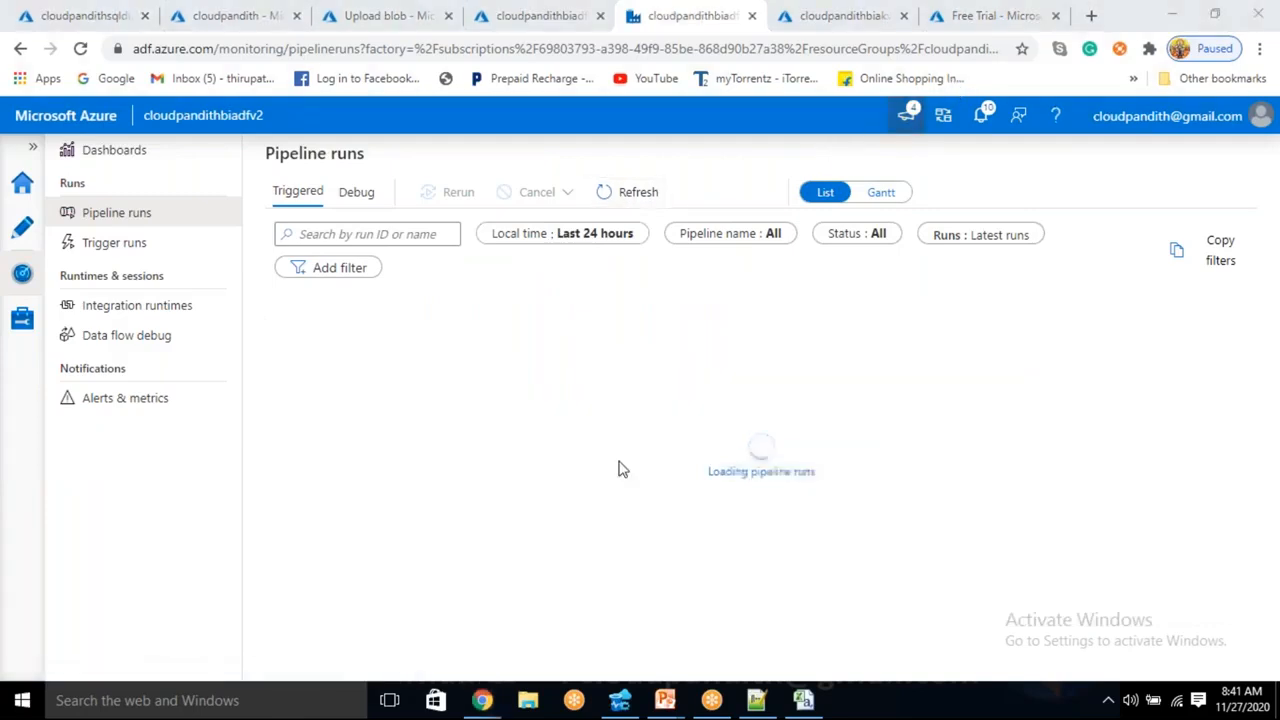
click(637, 200)
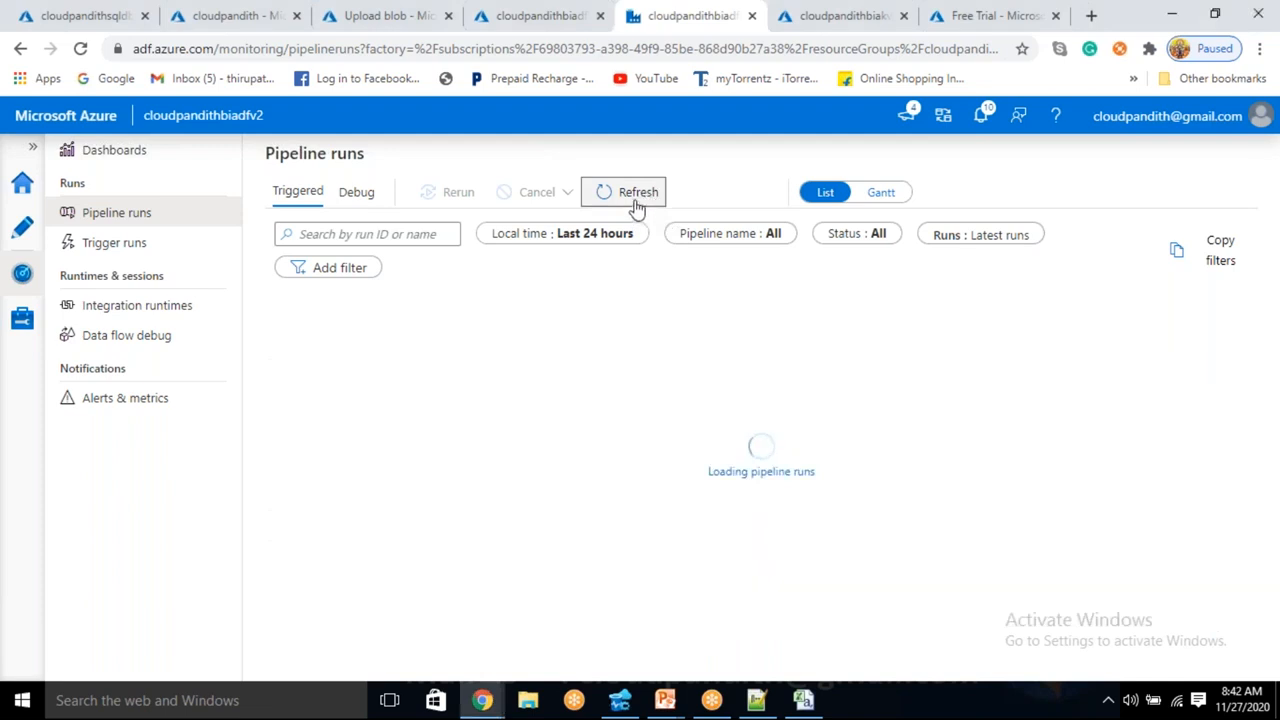
click(634, 199)
click(631, 199)
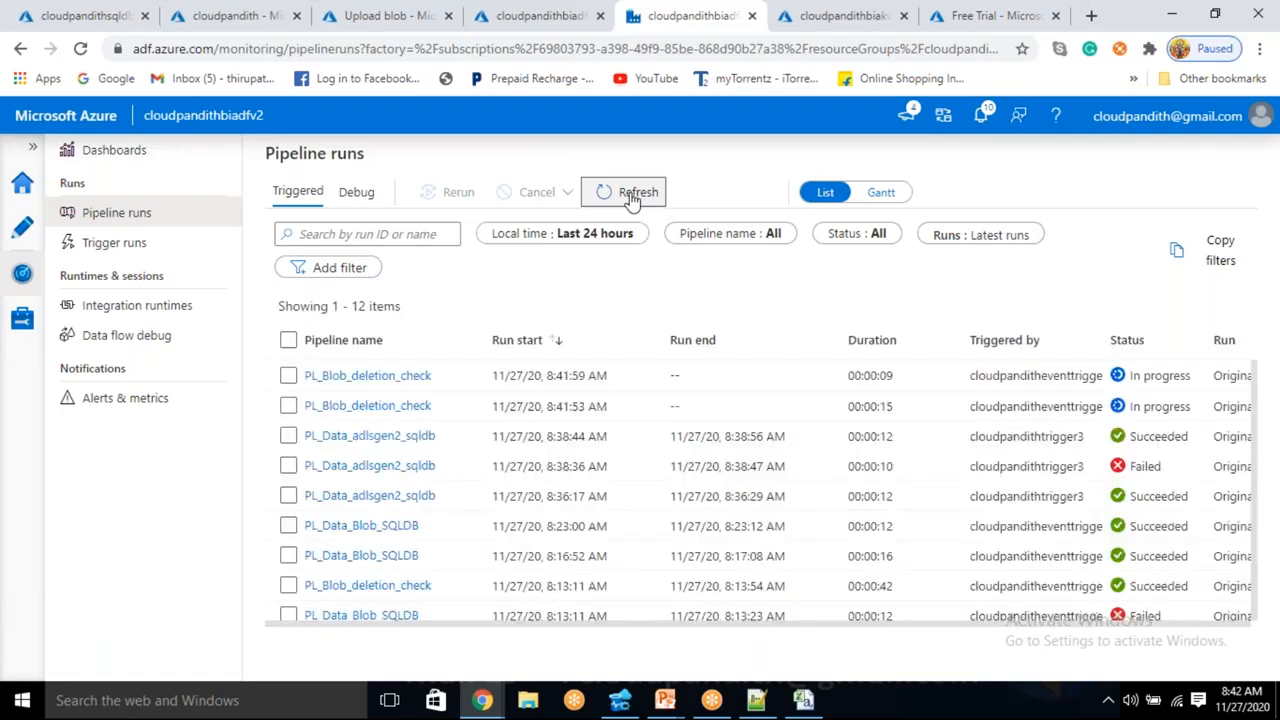
click(631, 199)
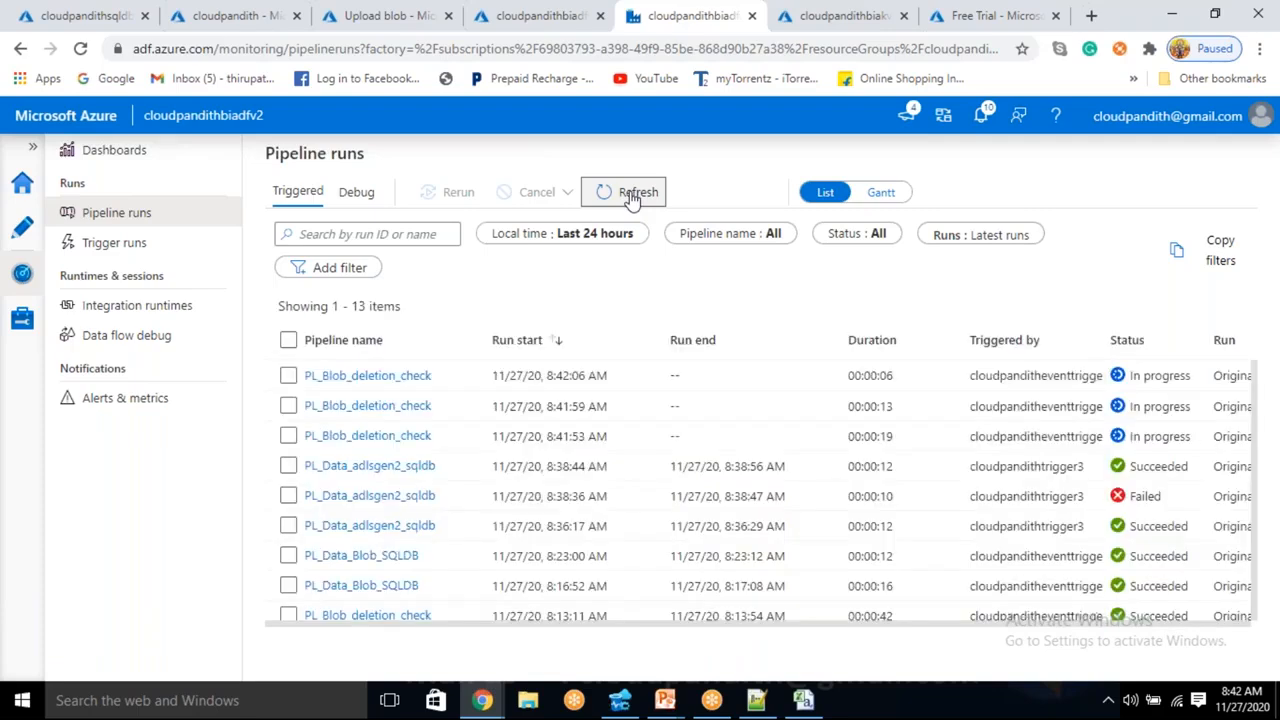
click(631, 199)
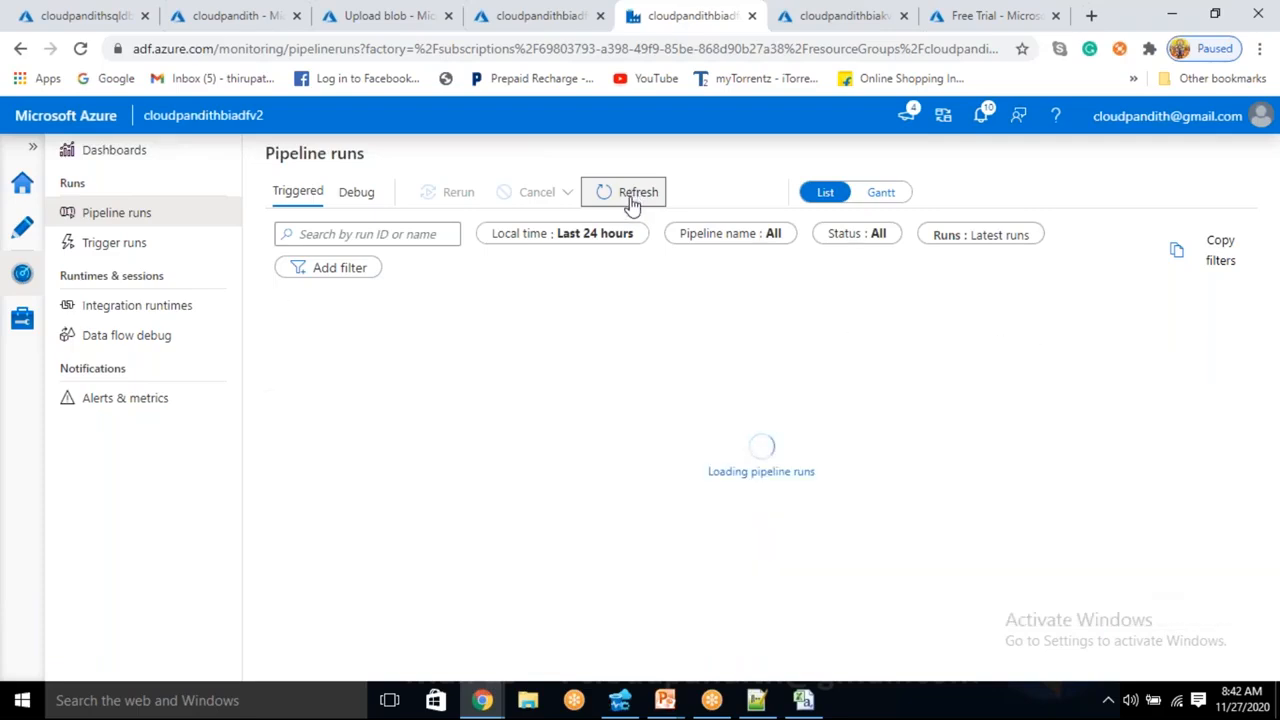
click(631, 199)
click(631, 199)
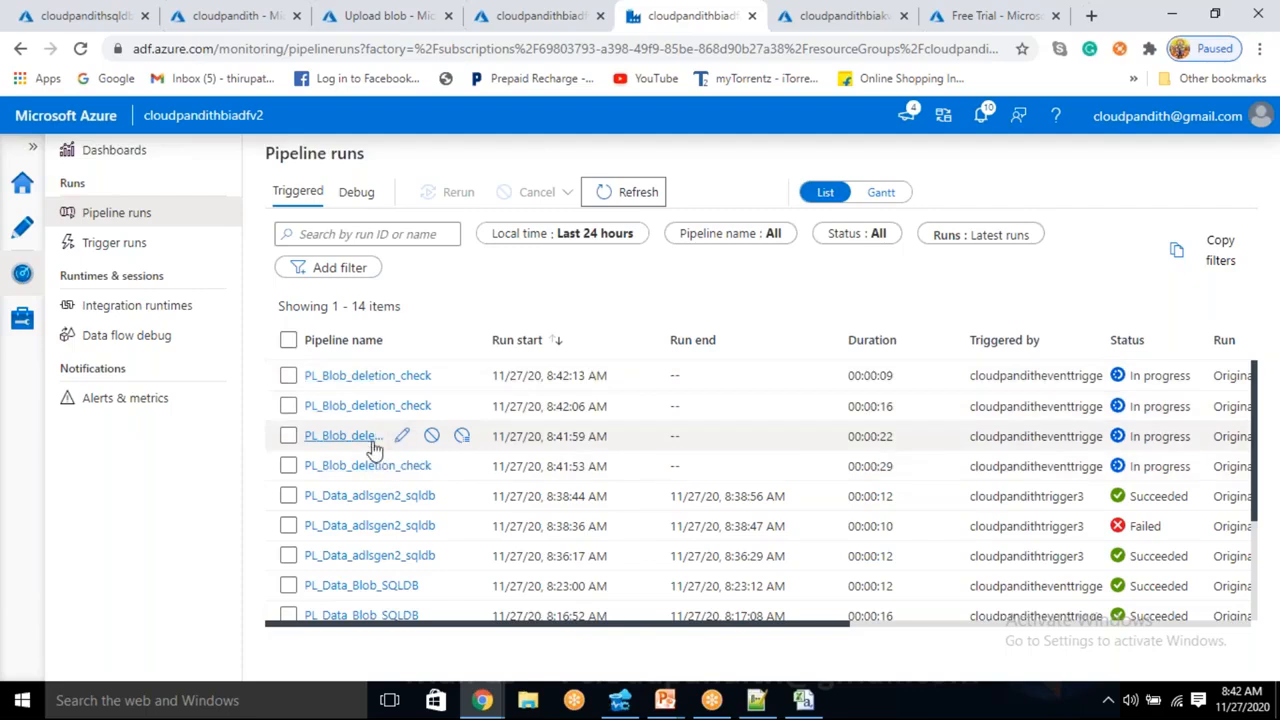
click(891, 29)
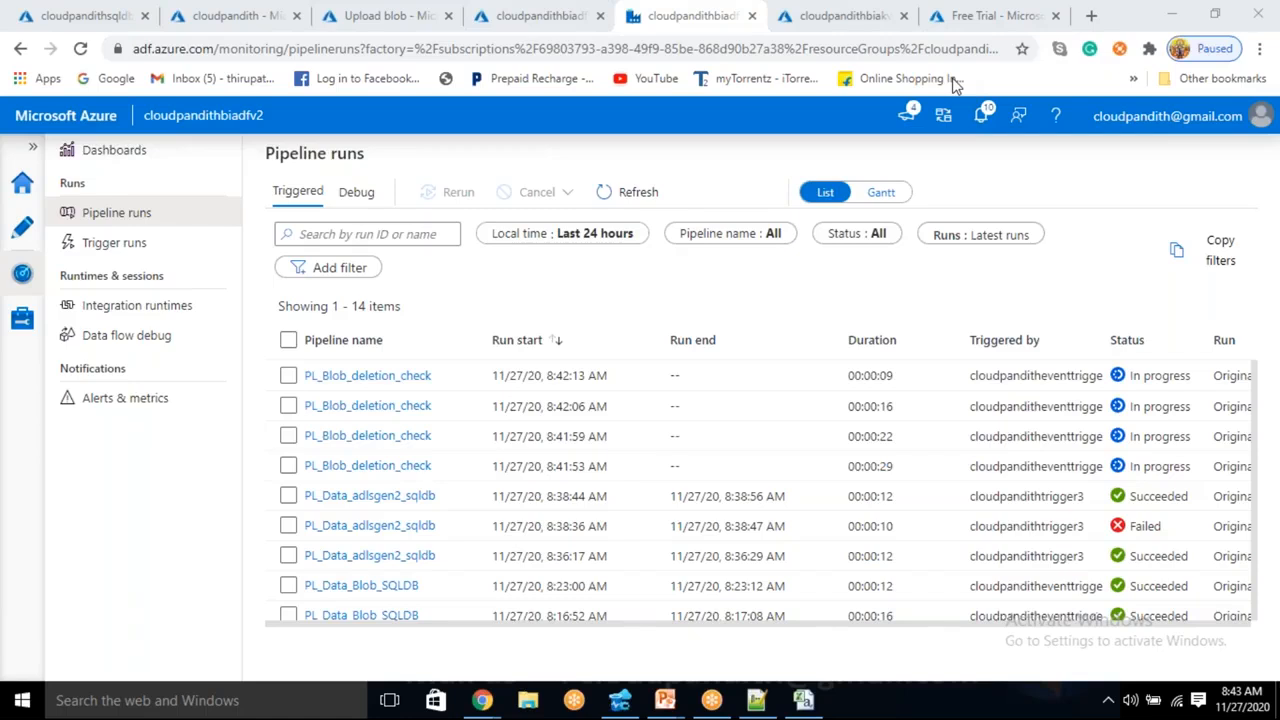
Open the cloudpanditheventtrigger2 trigger for editing and enter sales as the prefix its blob path begins with
click(22, 318)
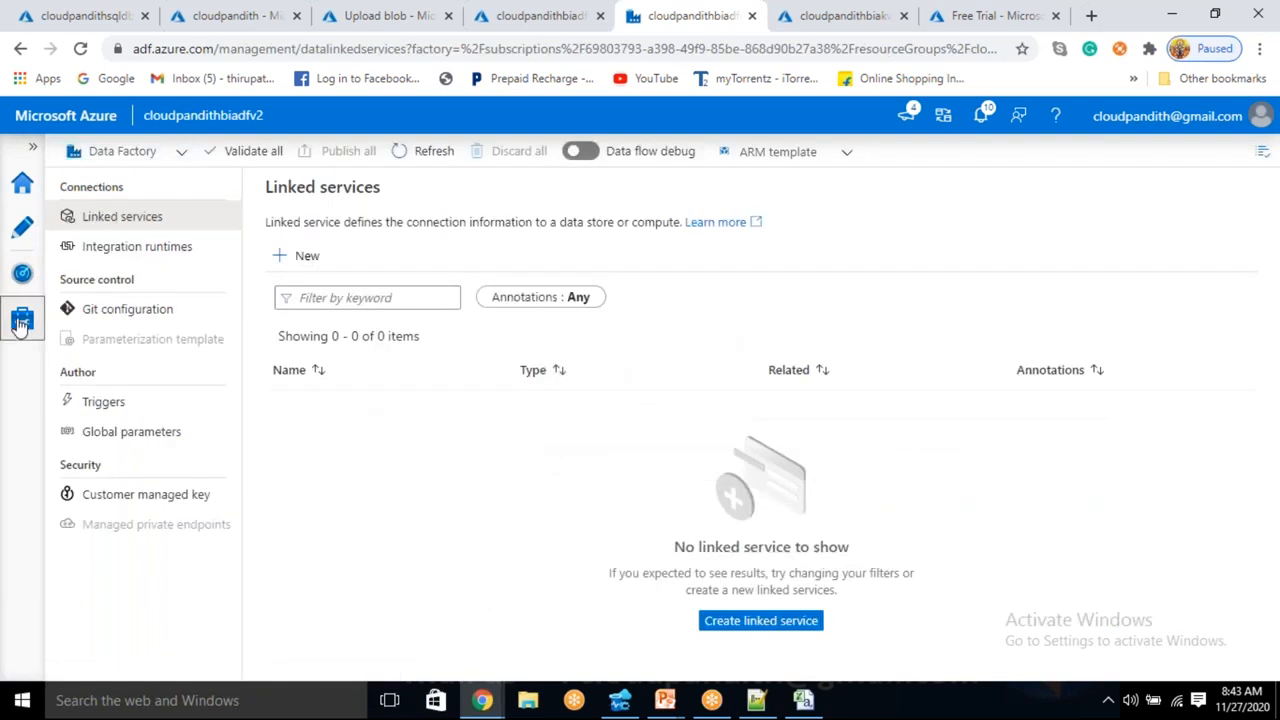
click(138, 412)
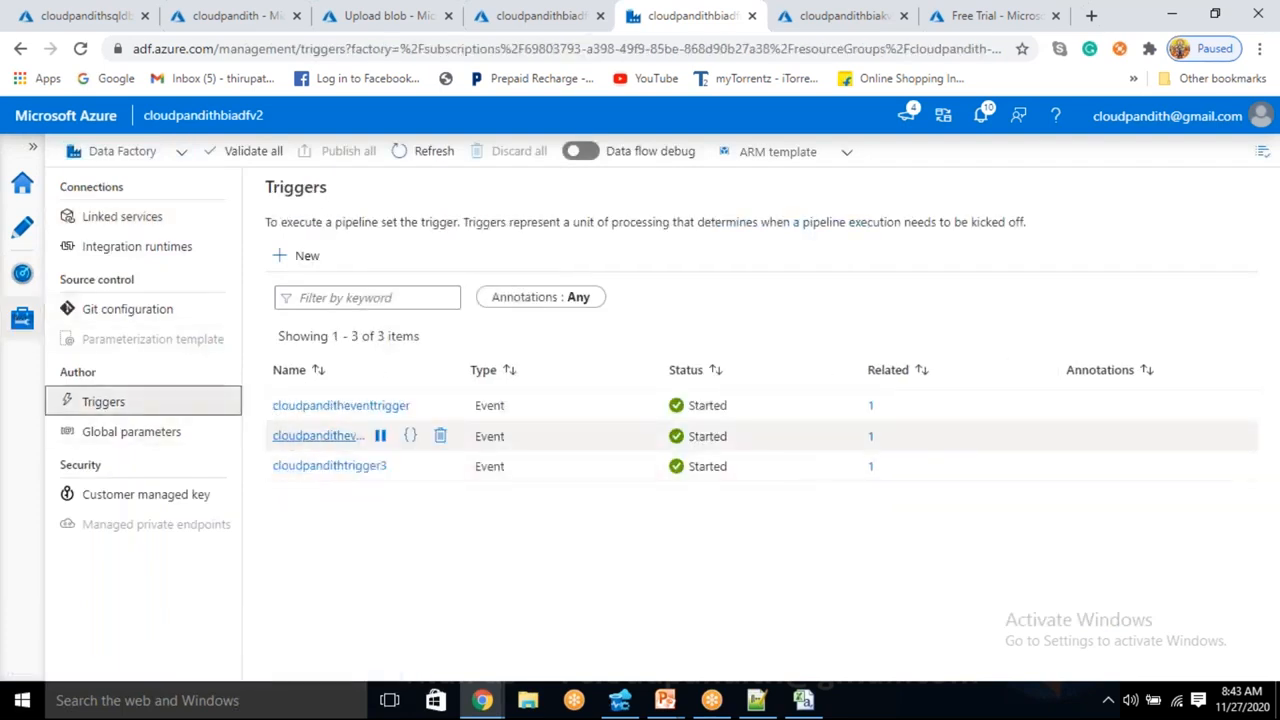
click(318, 436)
scroll(853, 466, down, 5)
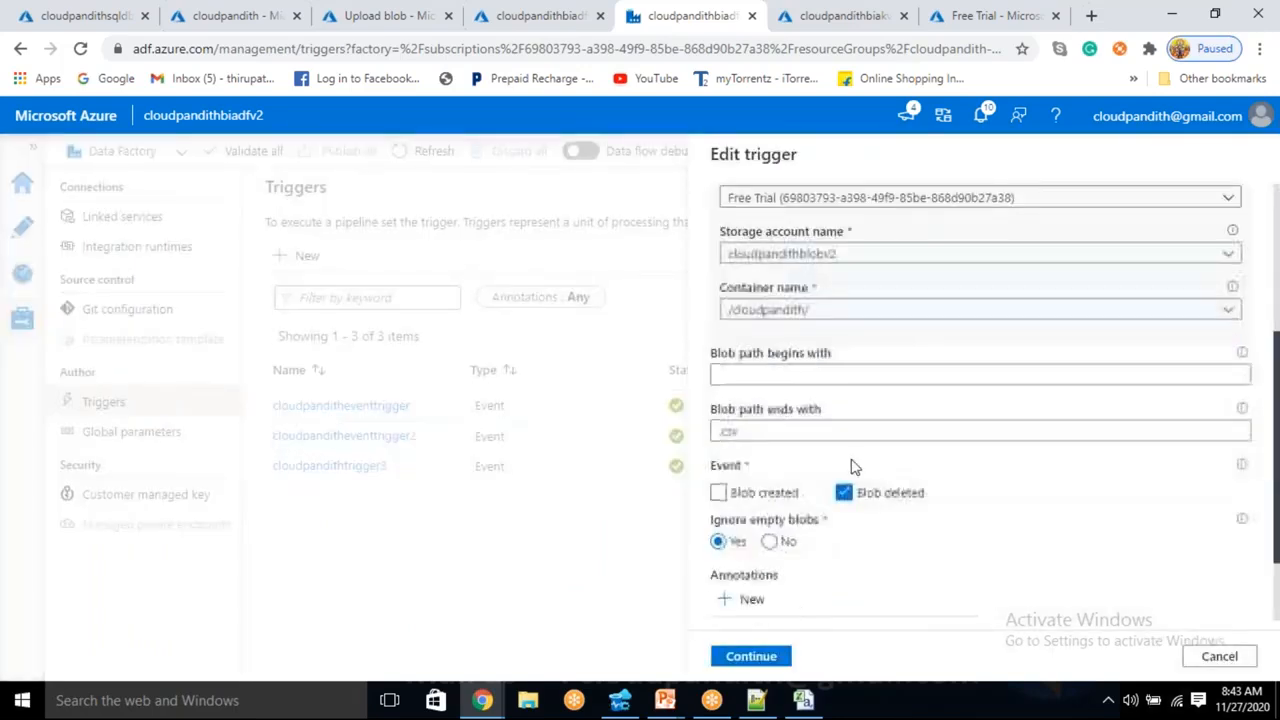
click(755, 377)
text(sales)
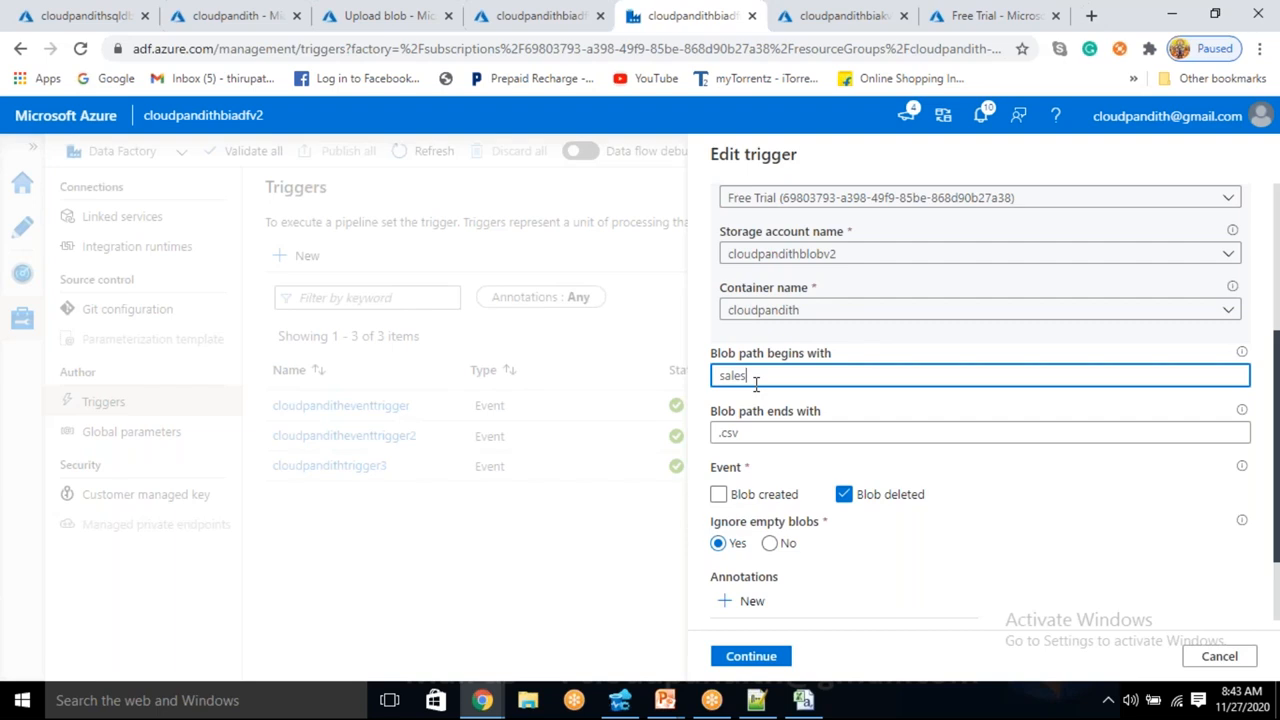
click(891, 30)
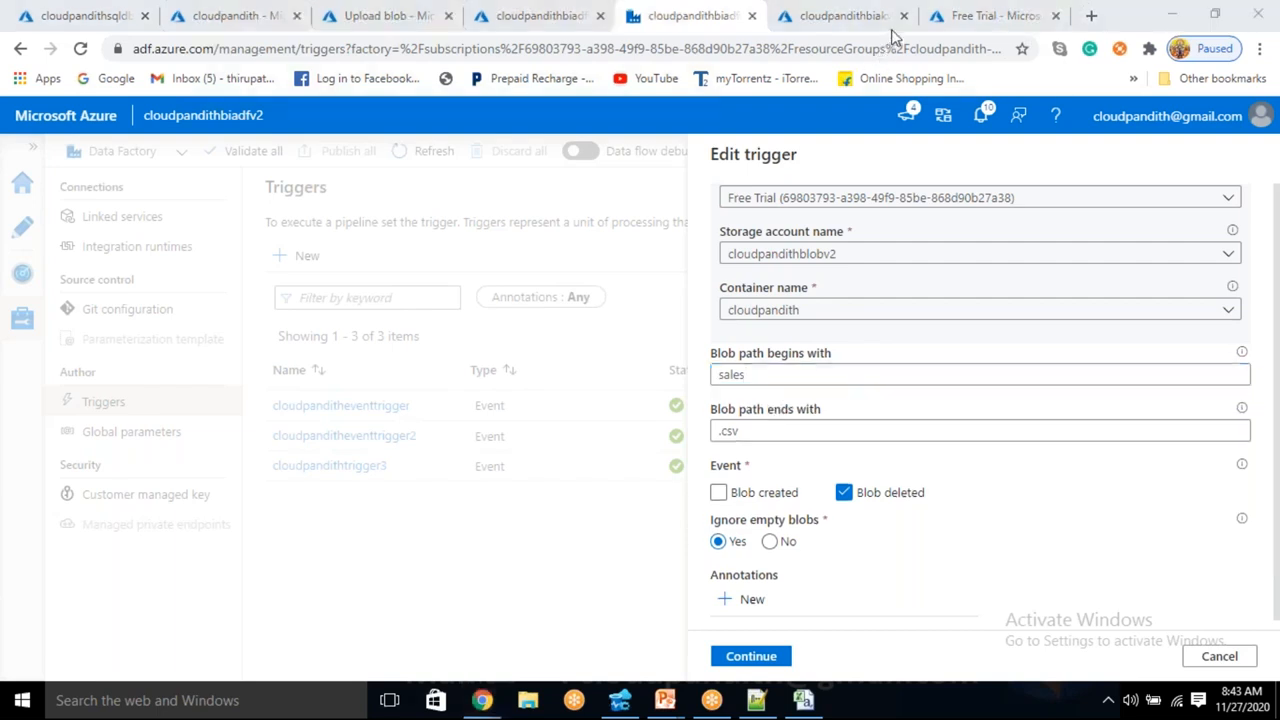